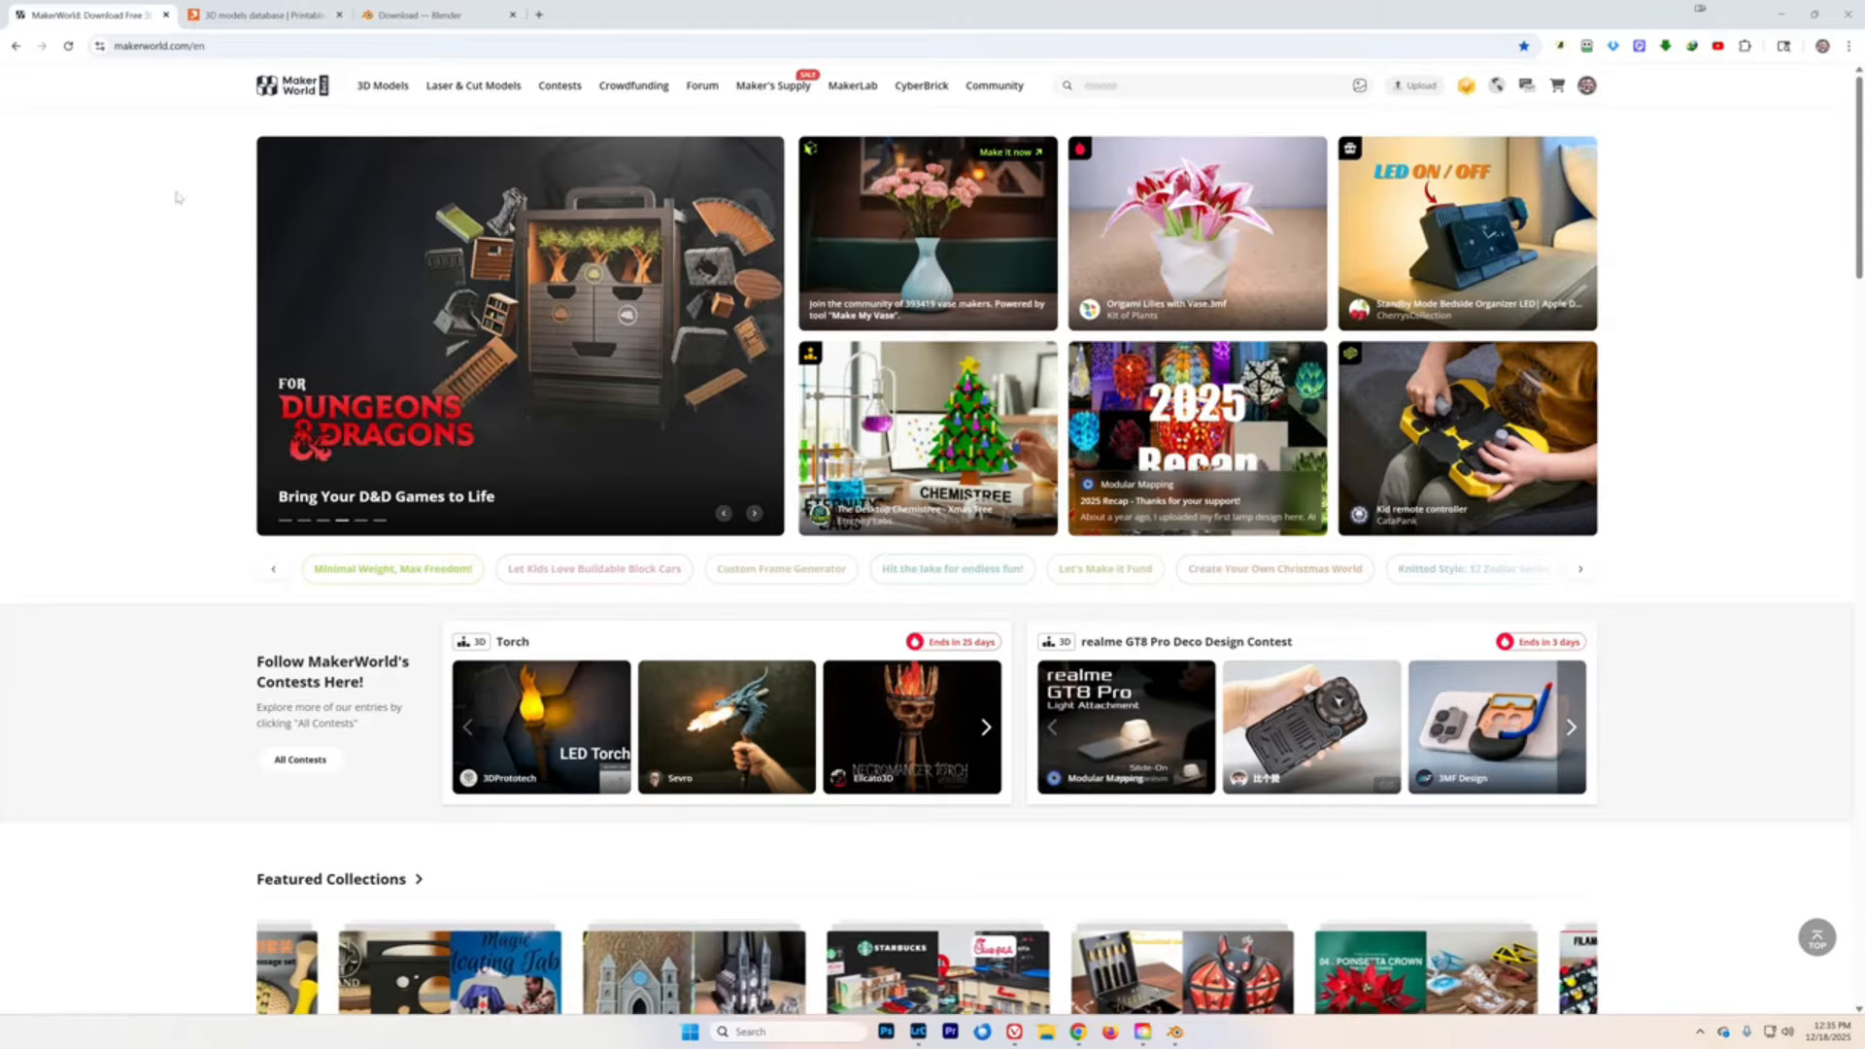
- Switch to the Printables site and search its model library for "horse"
key("ctrl+Tab")
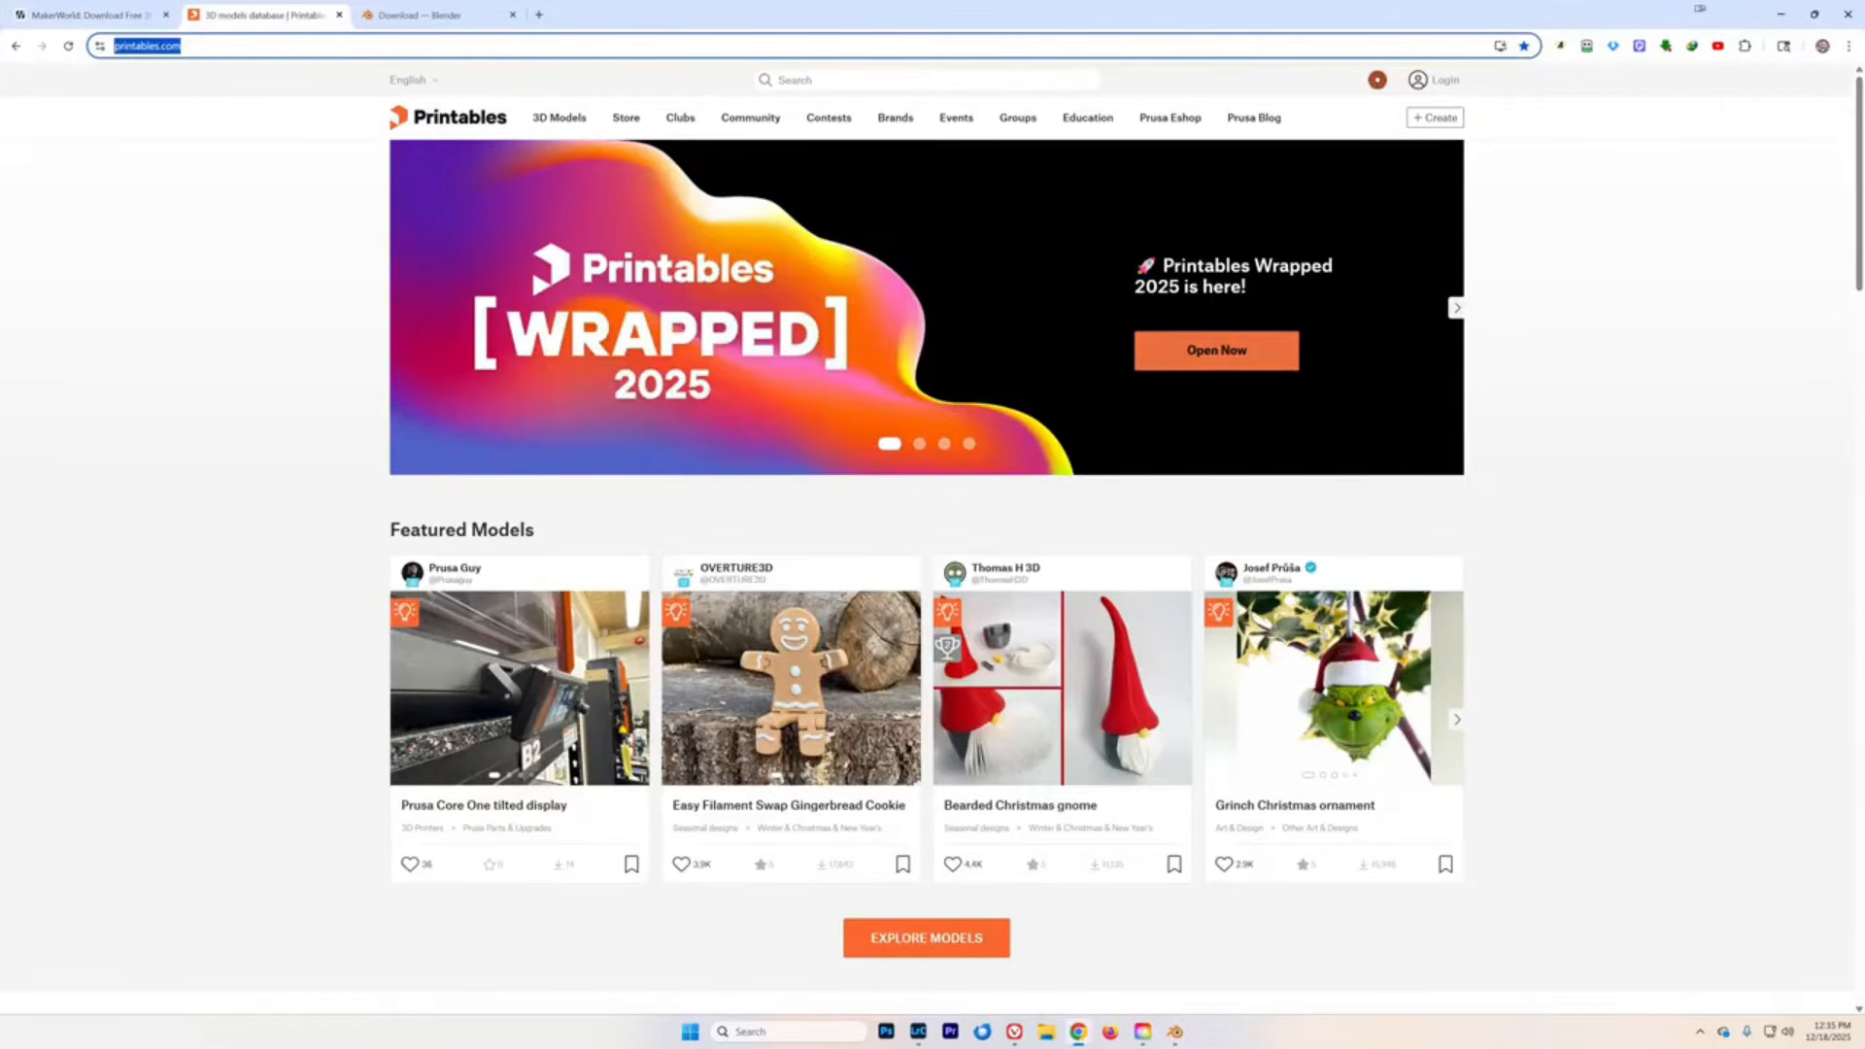
left_click(825, 80)
type("hors")
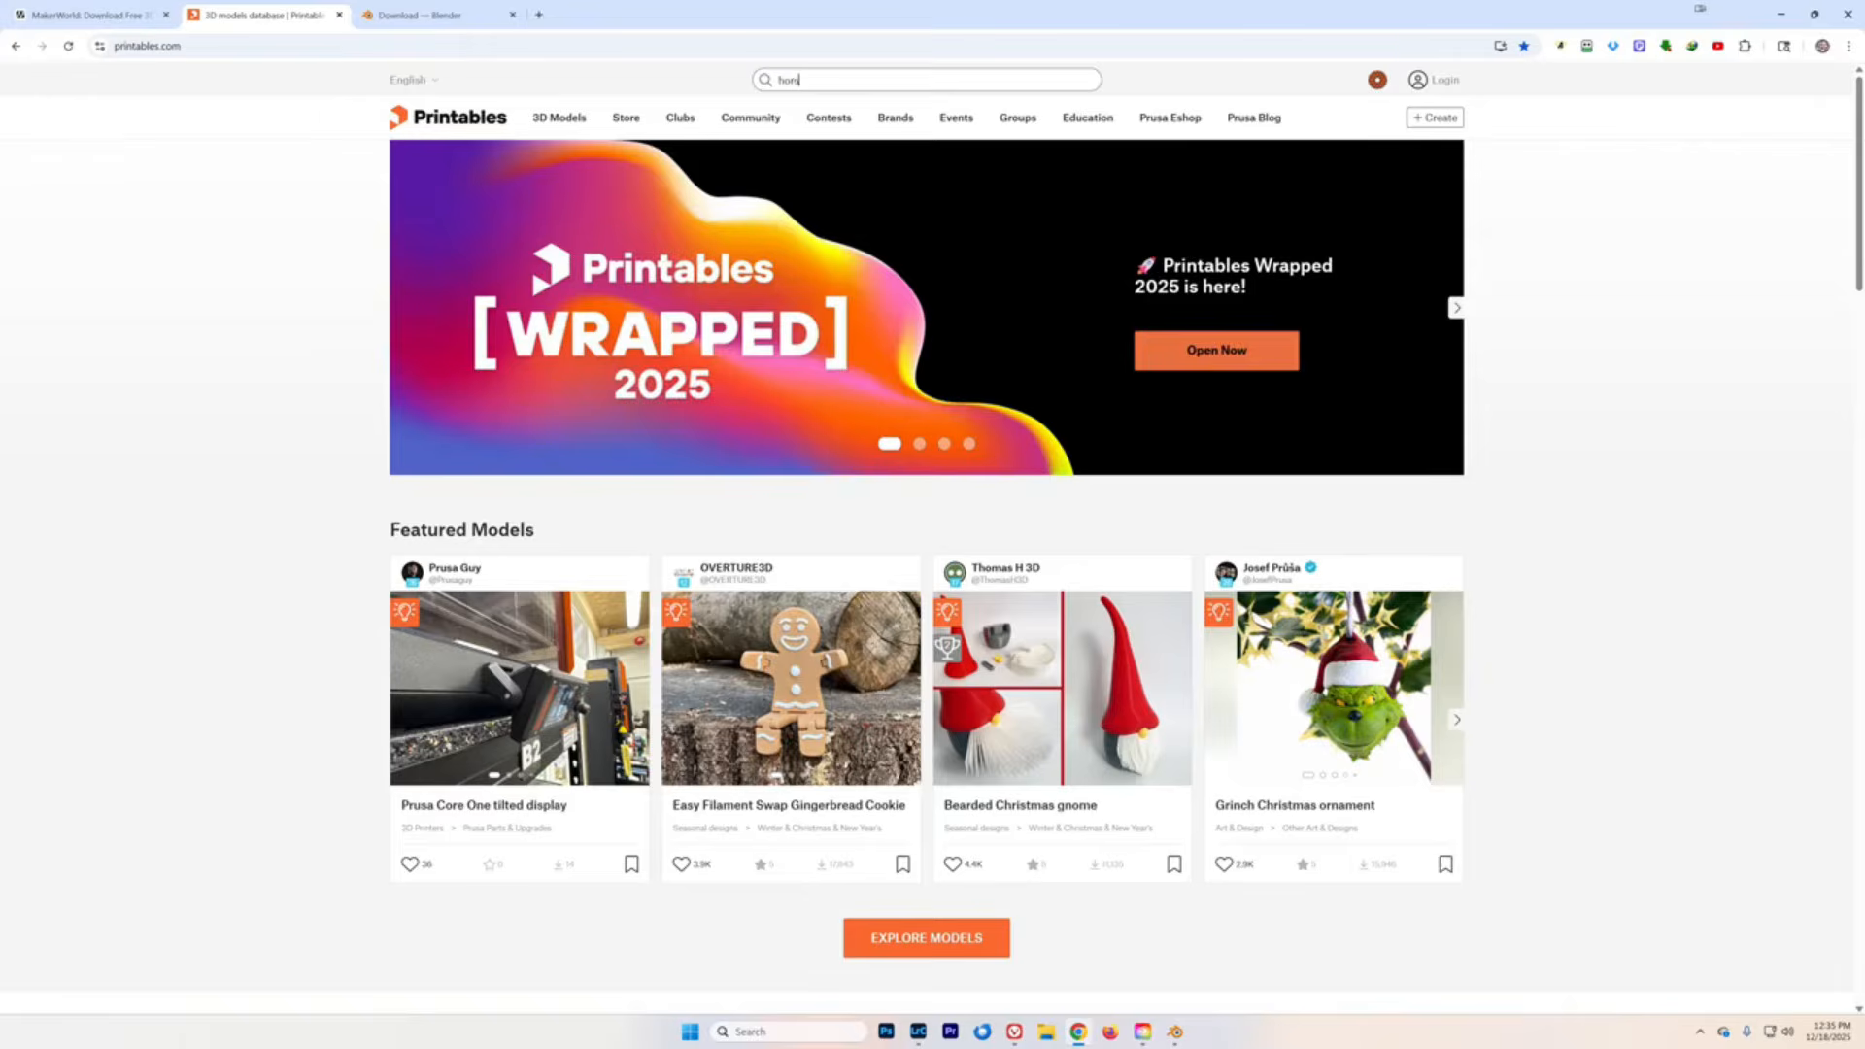
type("e")
key("Return")
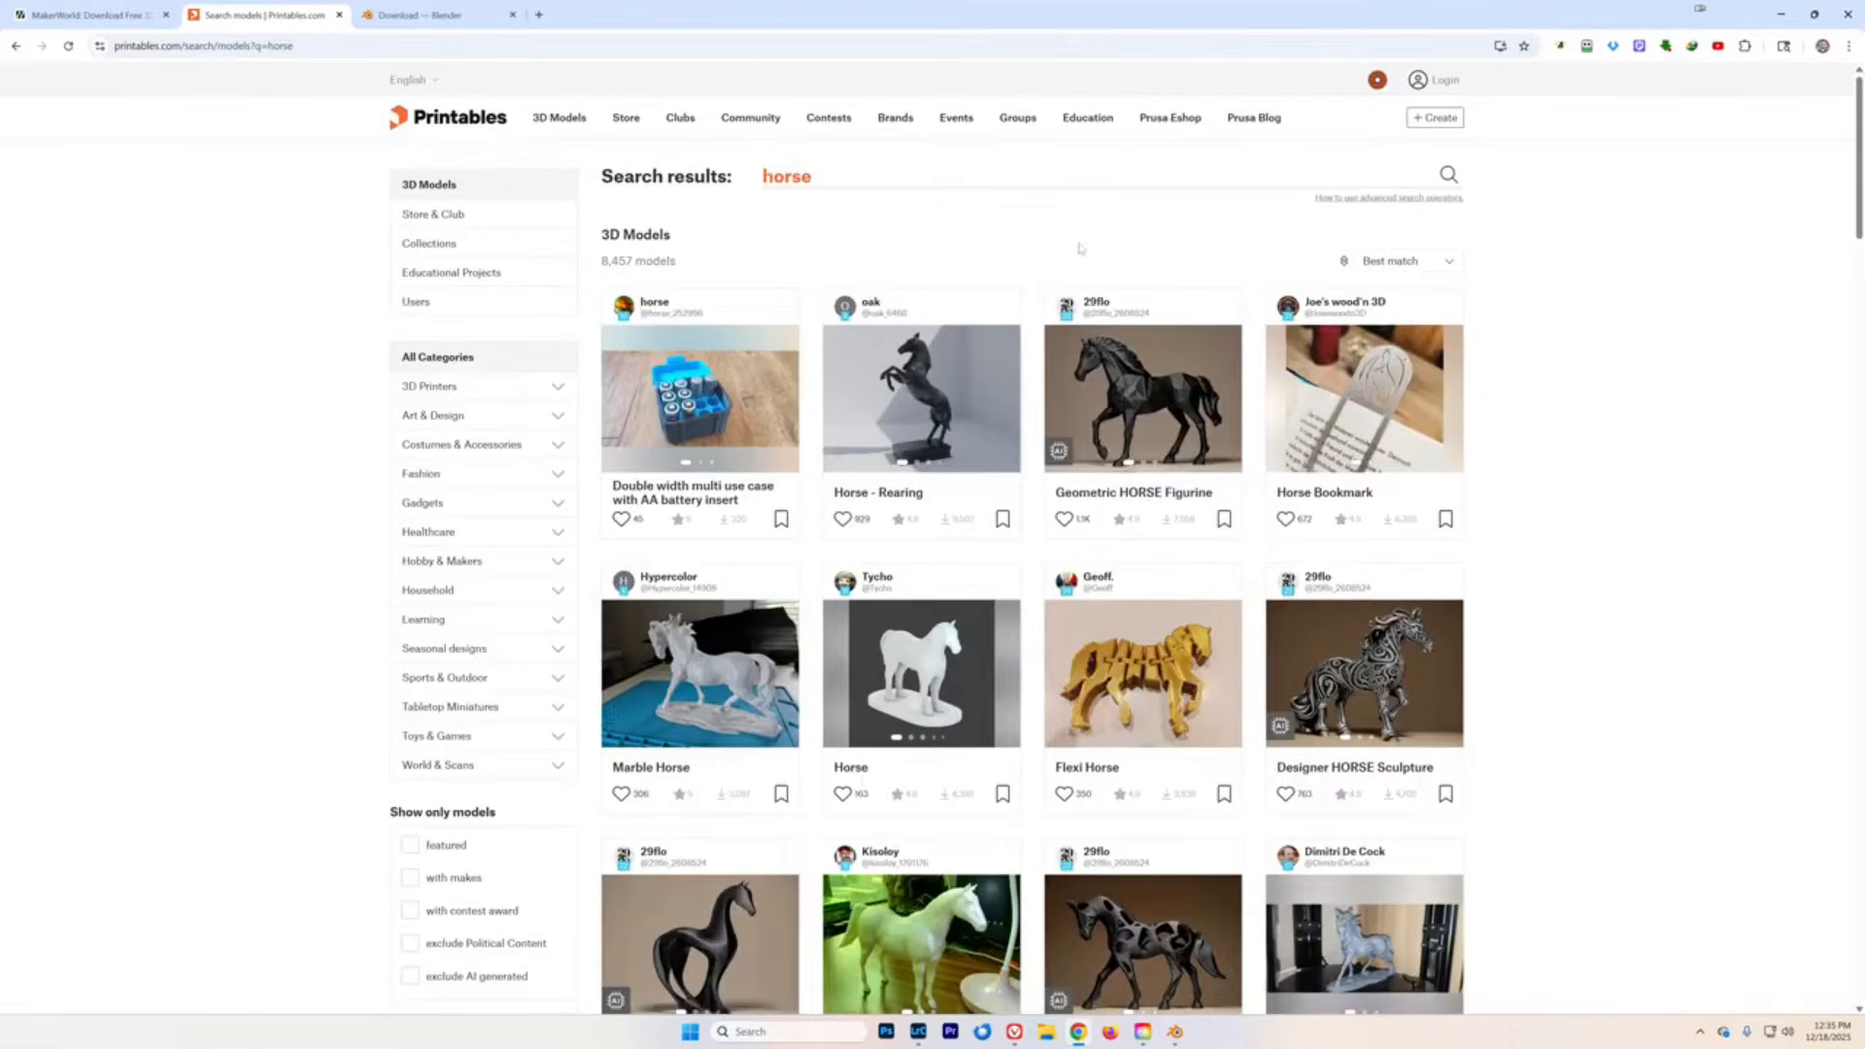
- Open the Elegant Horse Sculpture model from the search results and bring up its downloadable model files
scroll(1072, 548, "down", 4)
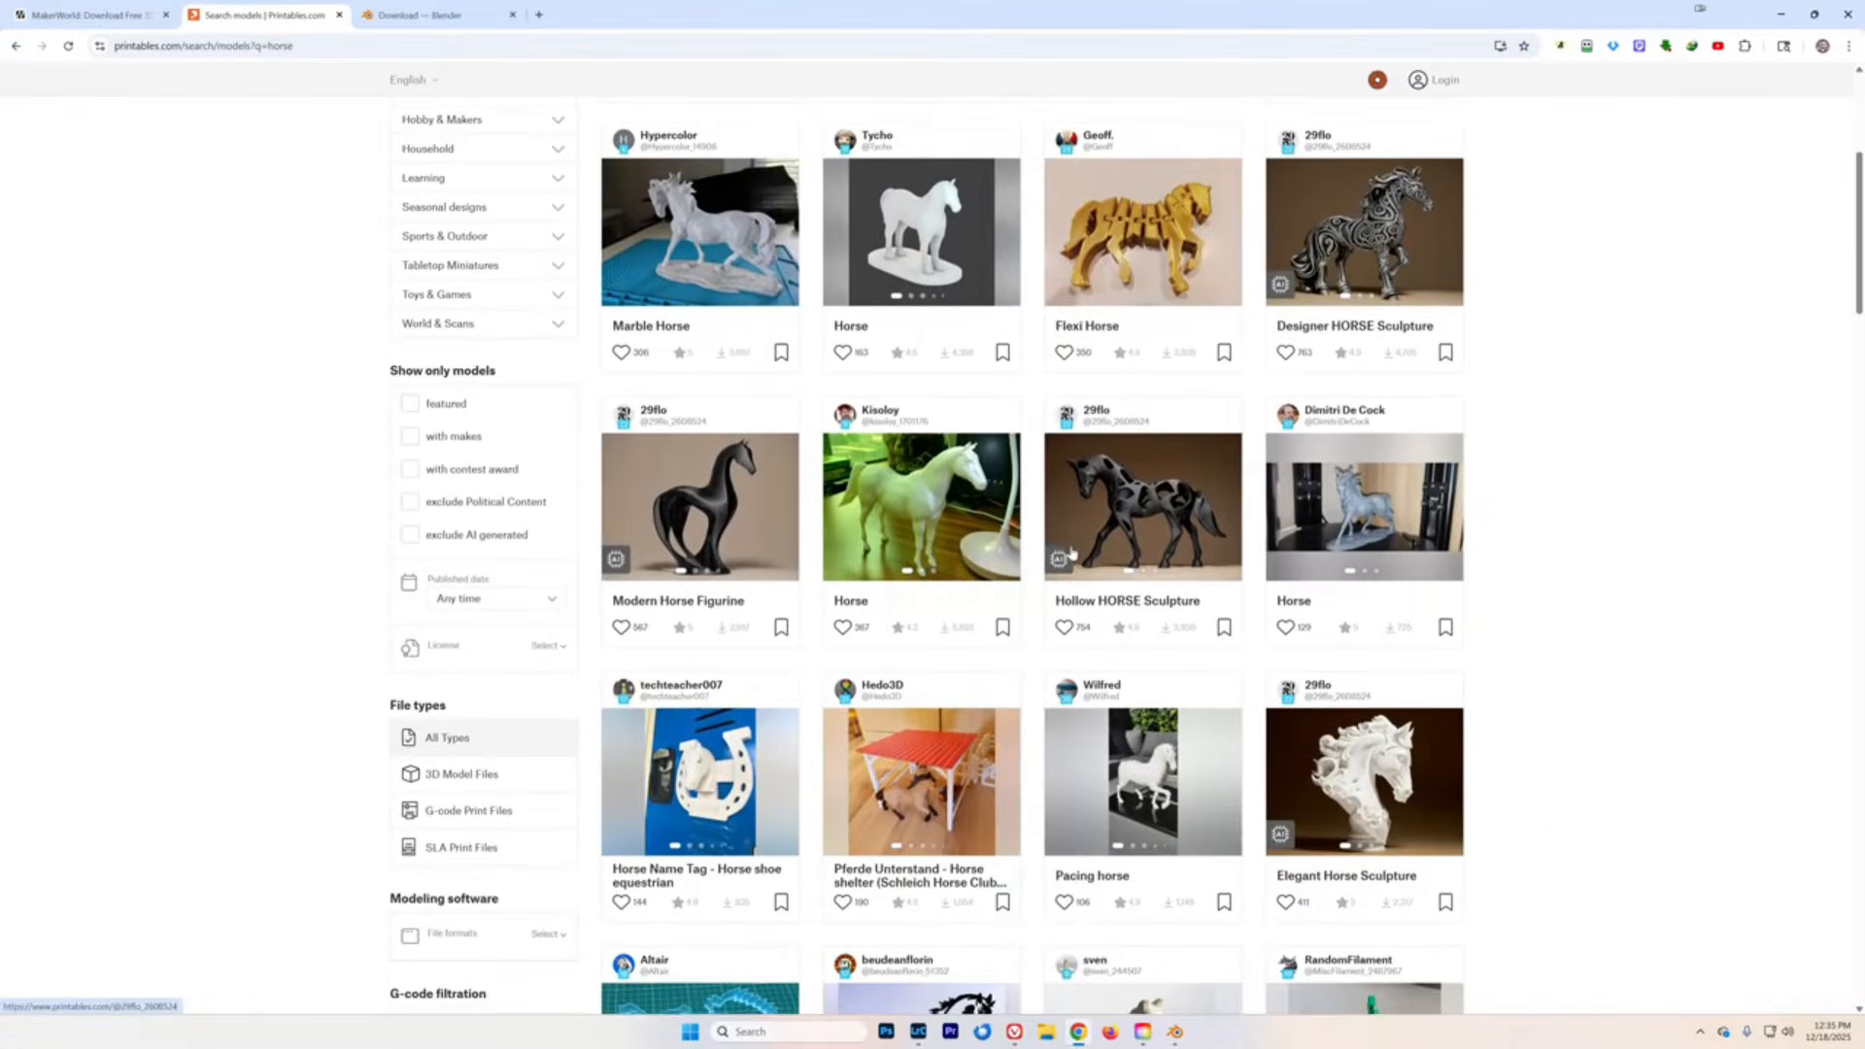
scroll(1072, 552, "down", 2)
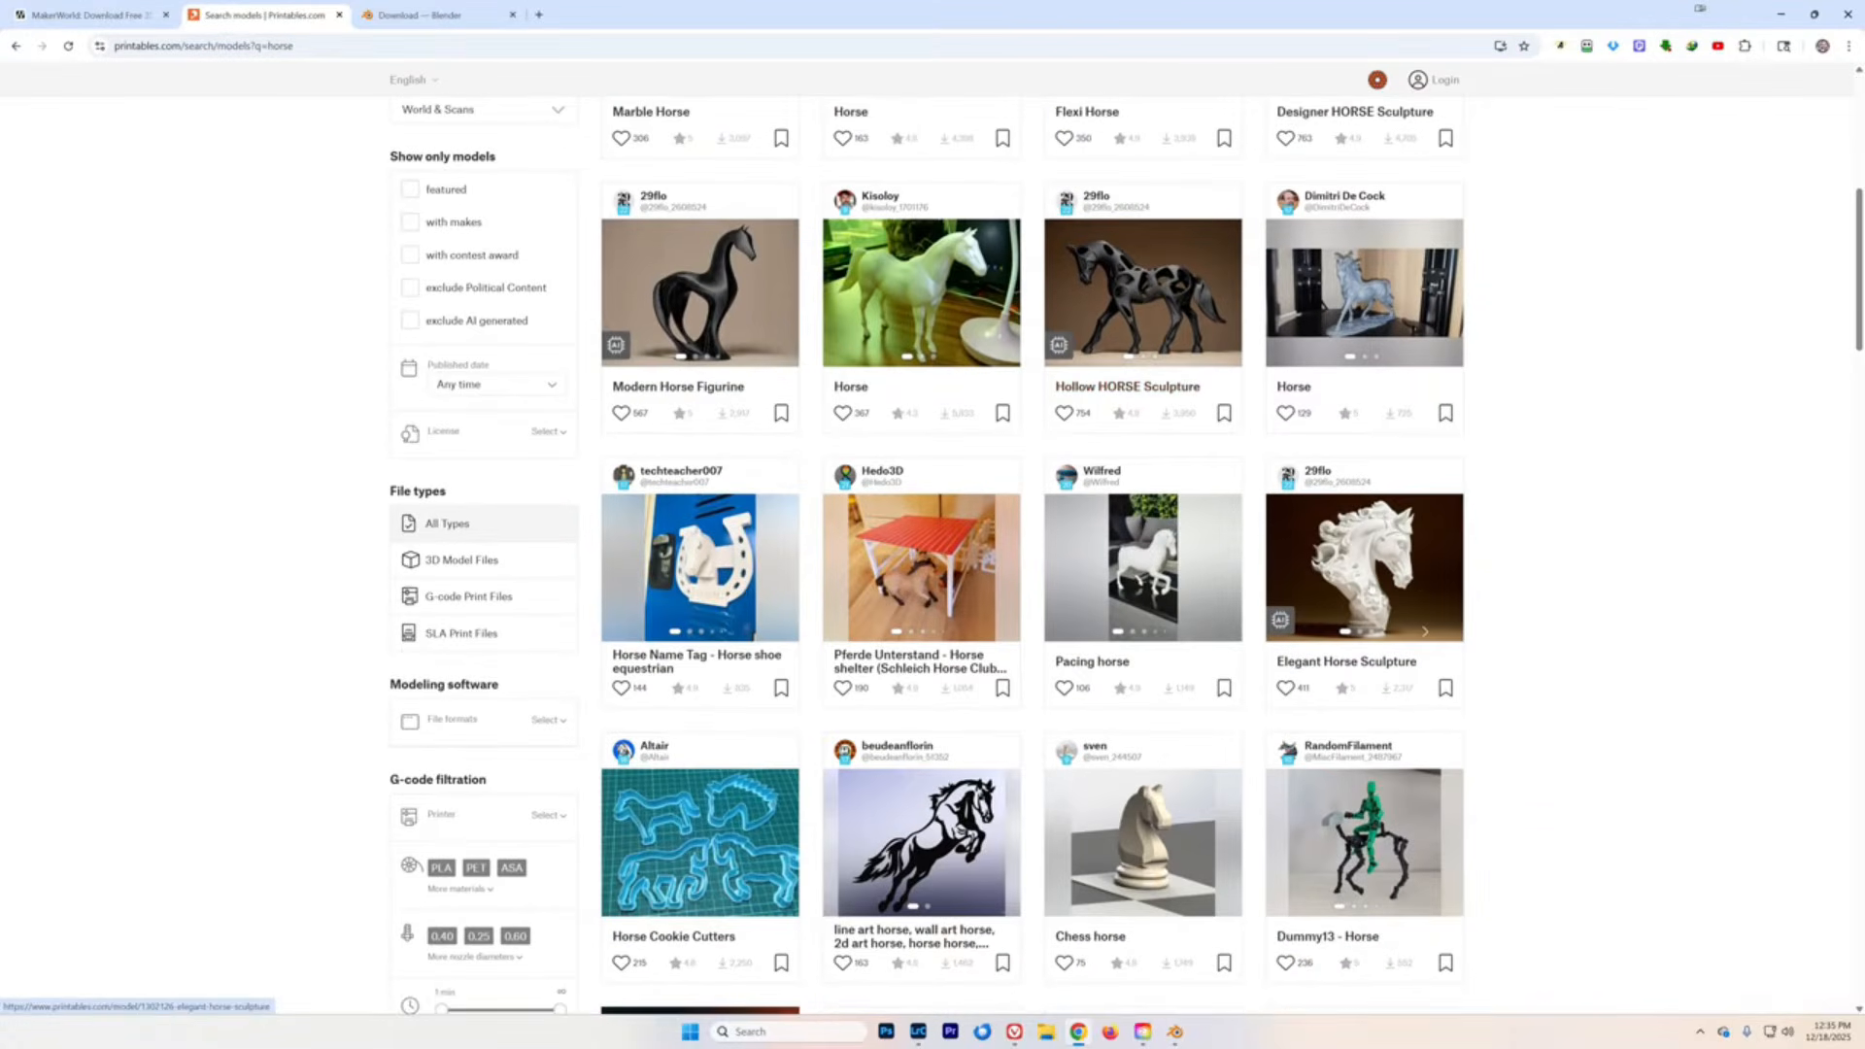
left_click(1369, 583)
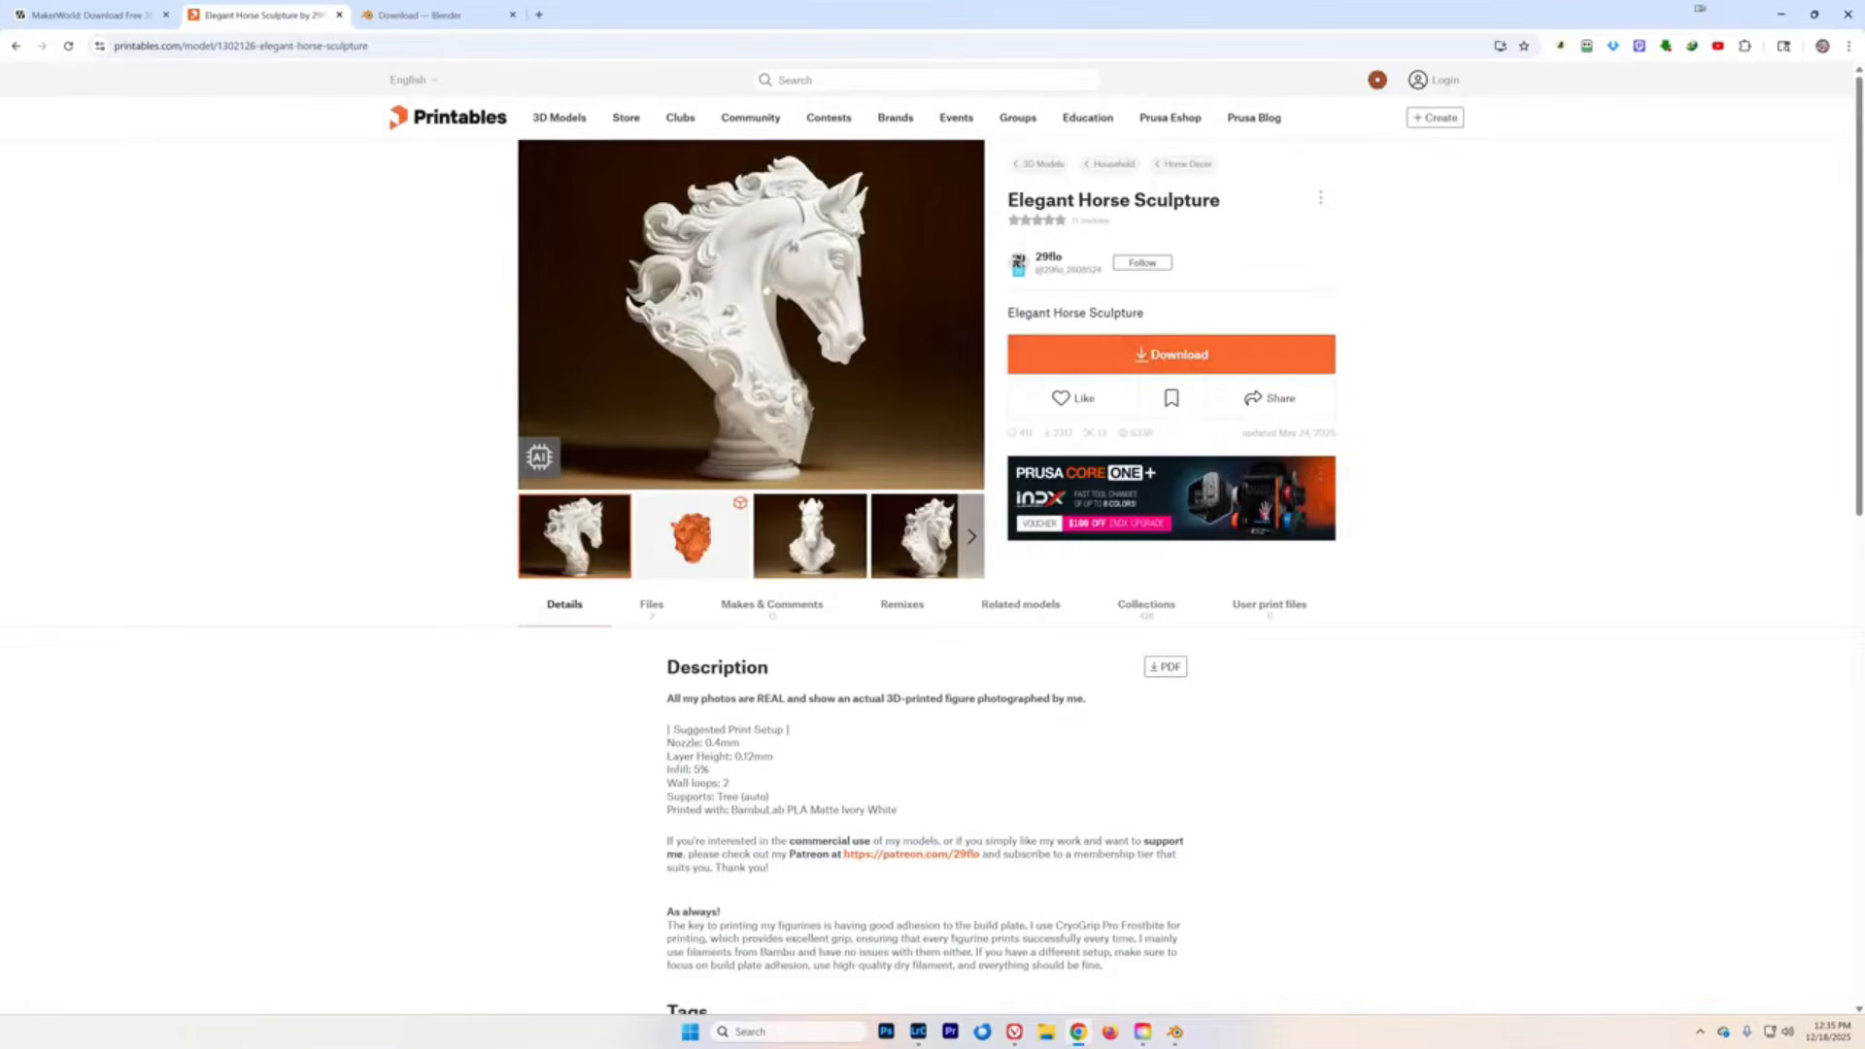
left_click(1179, 363)
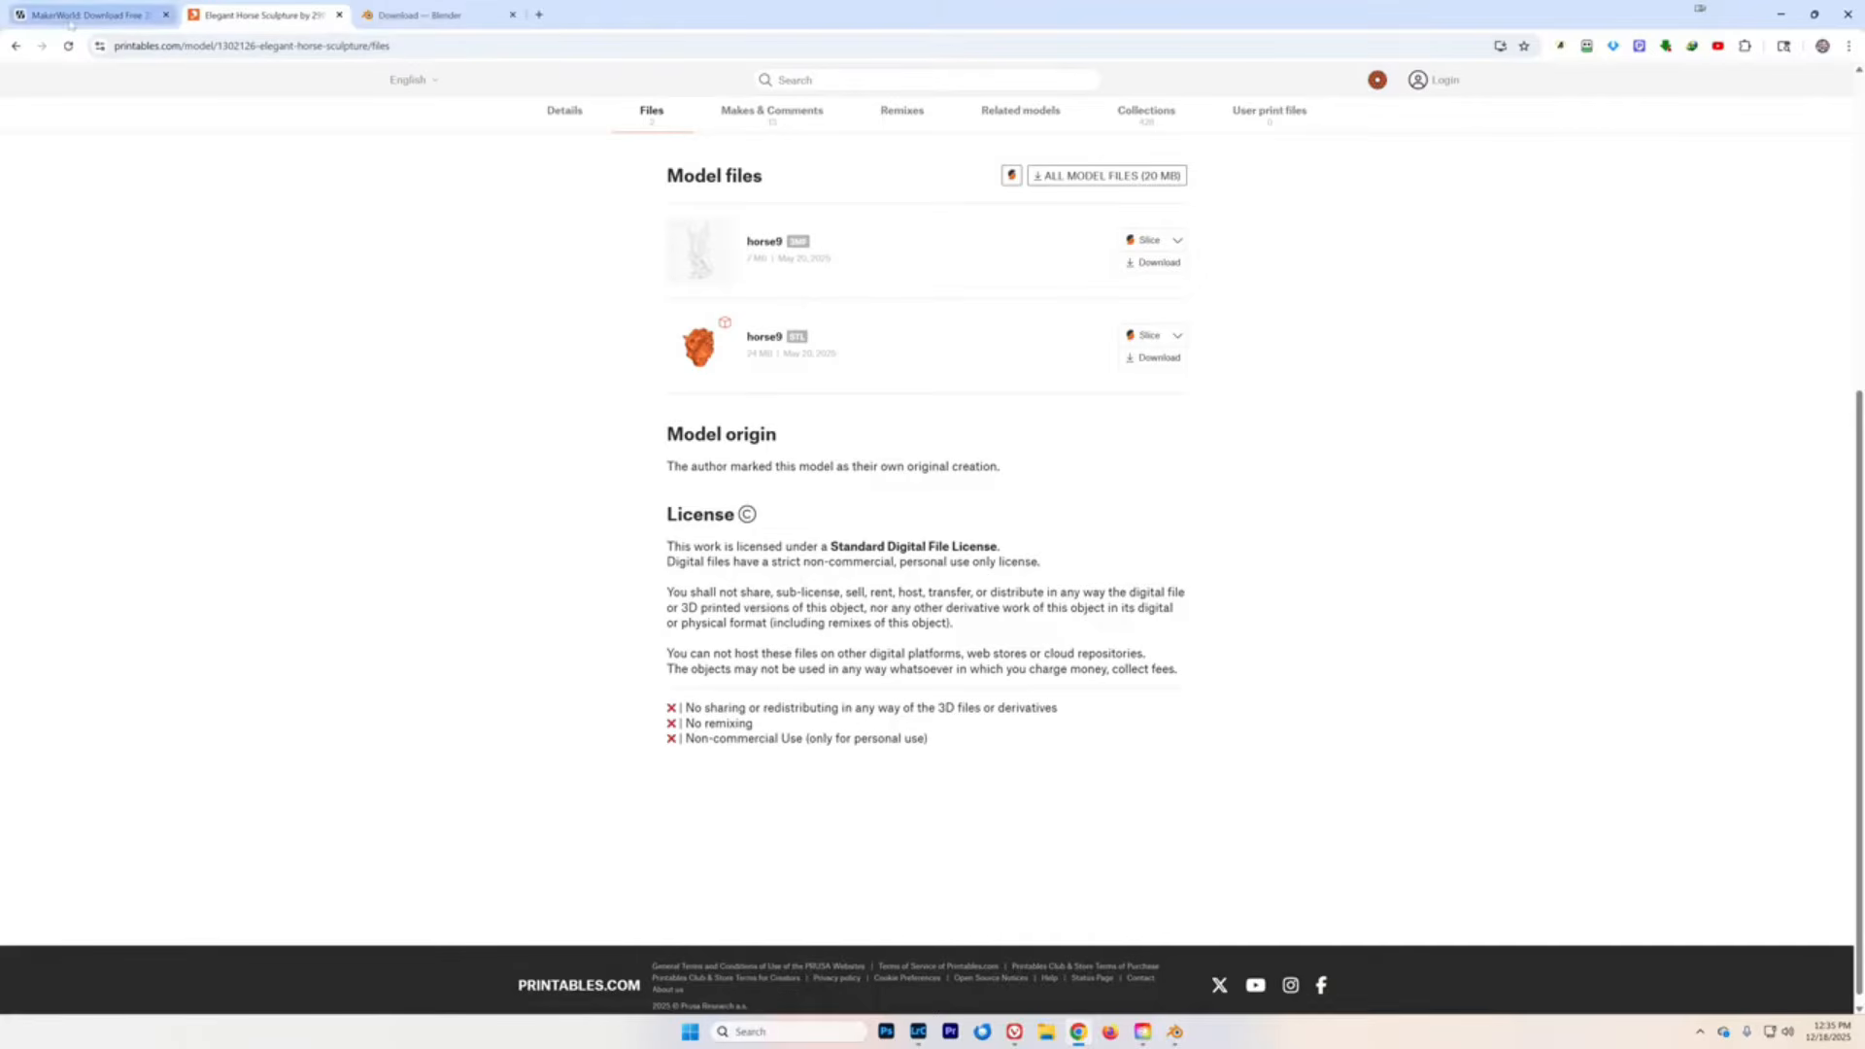
- Return to MakerWorld, open the Stylized Horse Head – Art Sculpture model and download its STL/CAD files
left_click(101, 16)
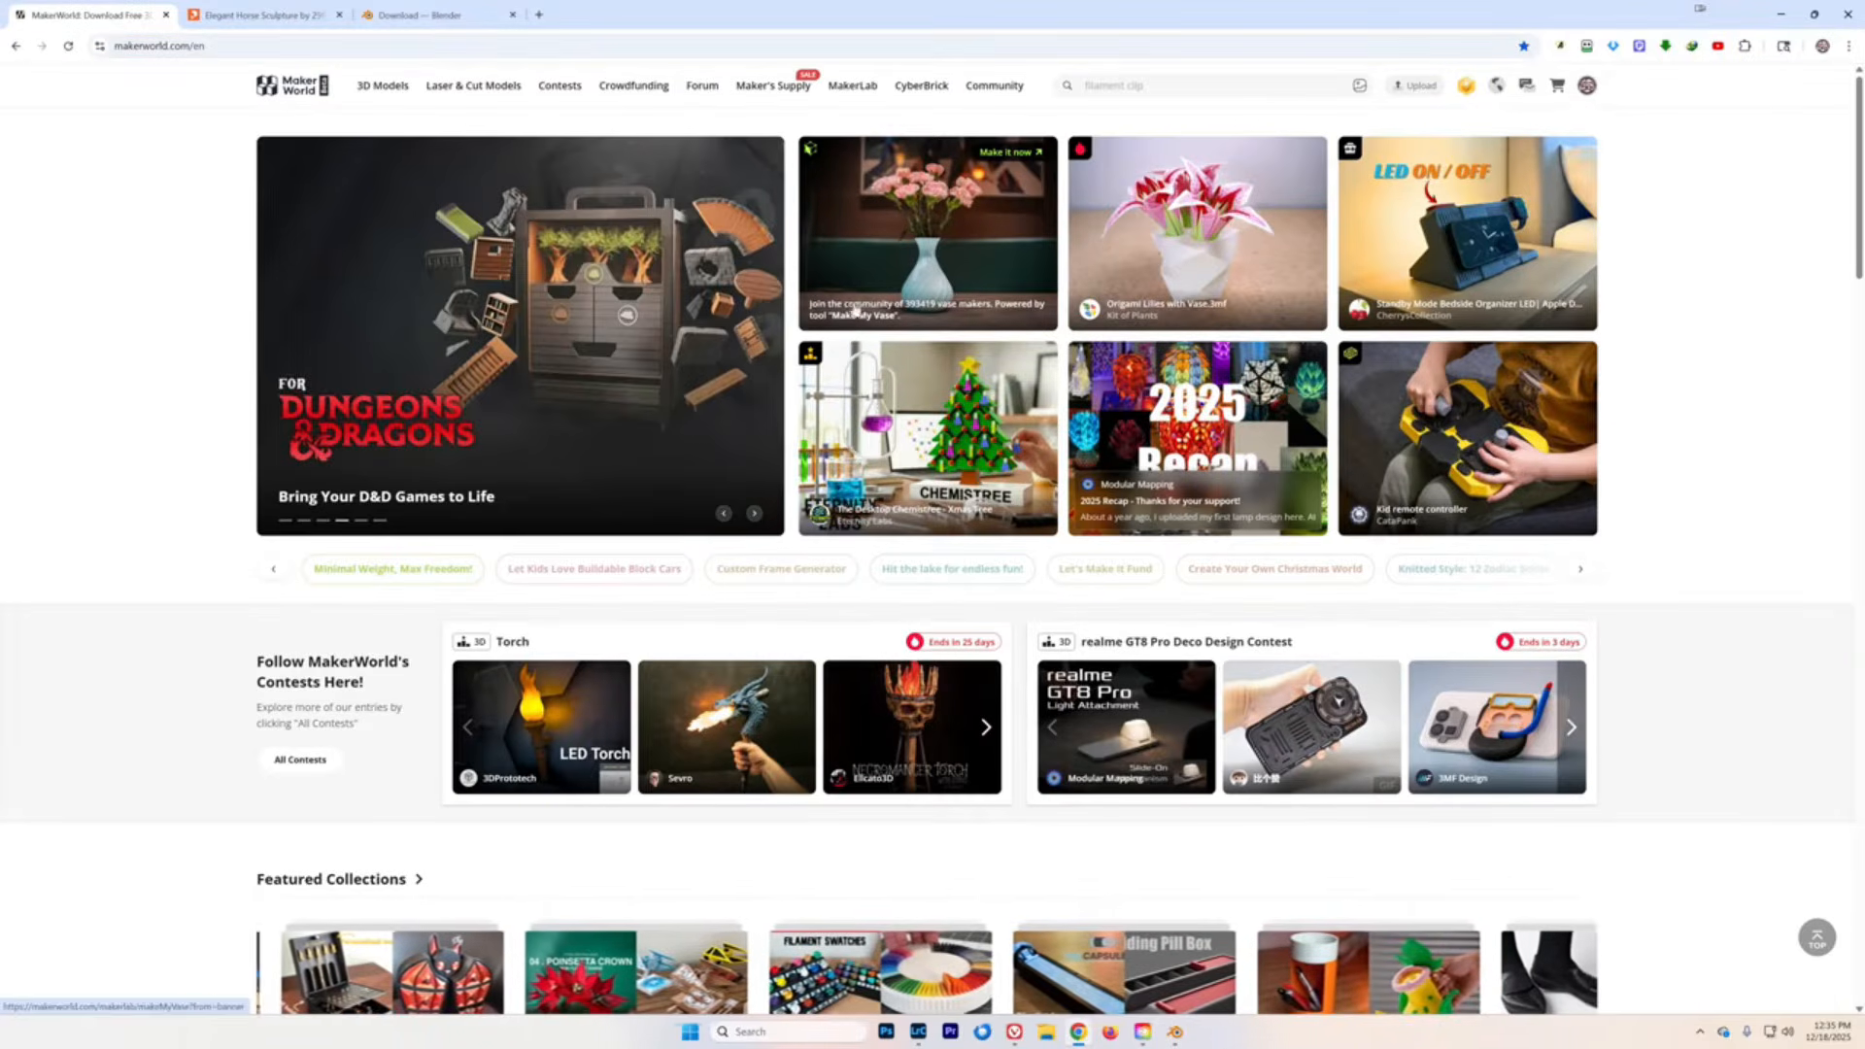
key("alt+Left")
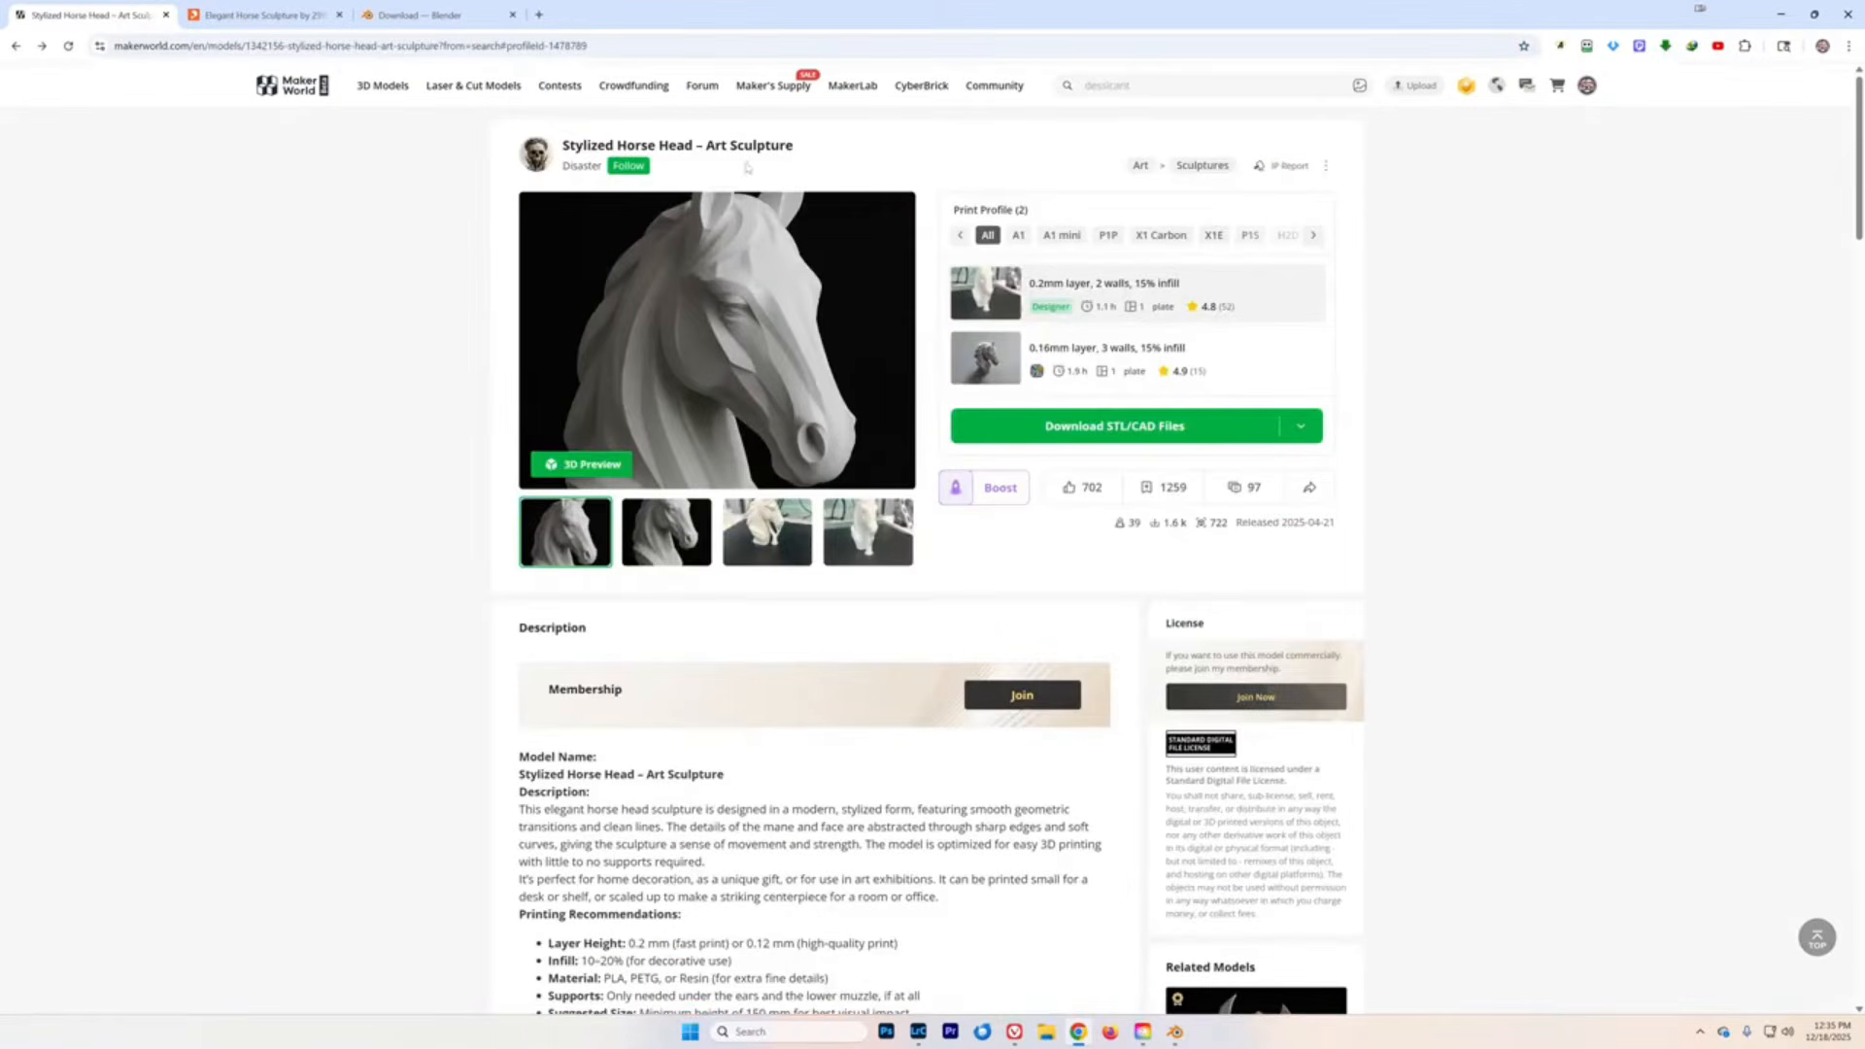
left_click(1098, 437)
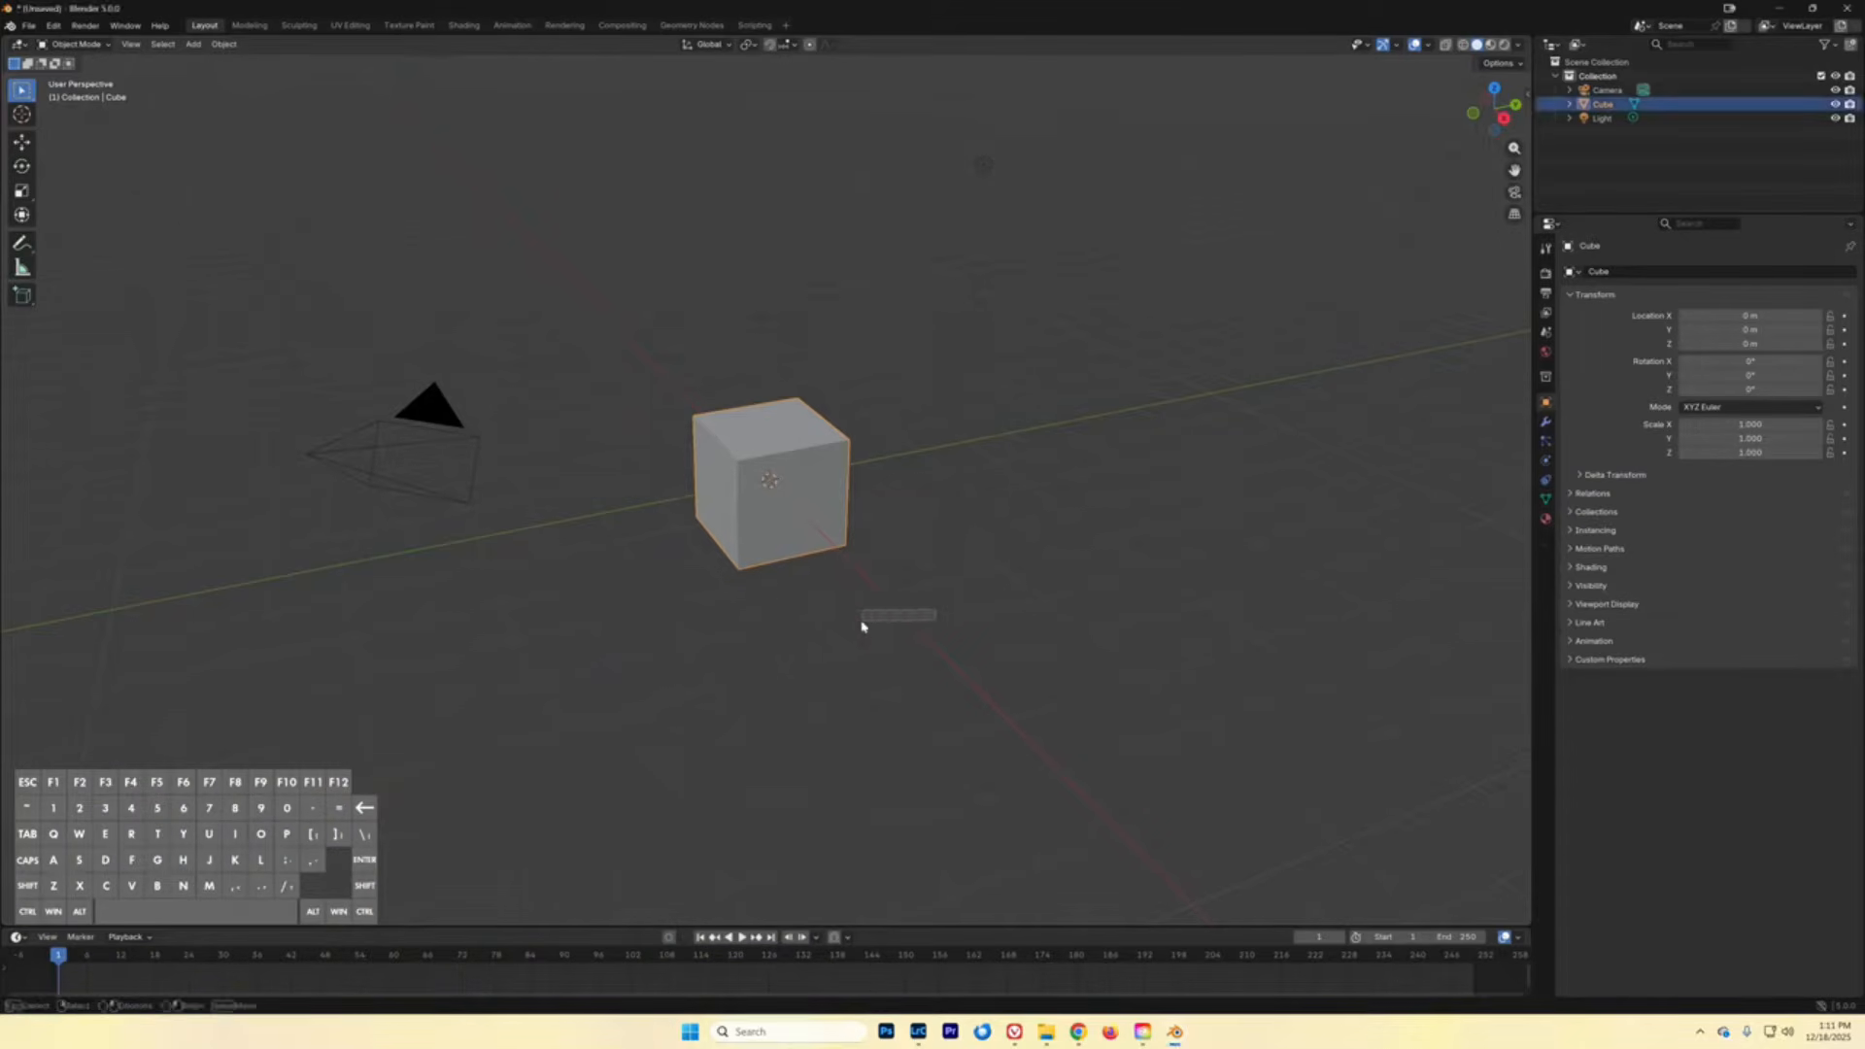
- Deselect the default cube in Blender and inspect it from different angles and distances
left_click(863, 624)
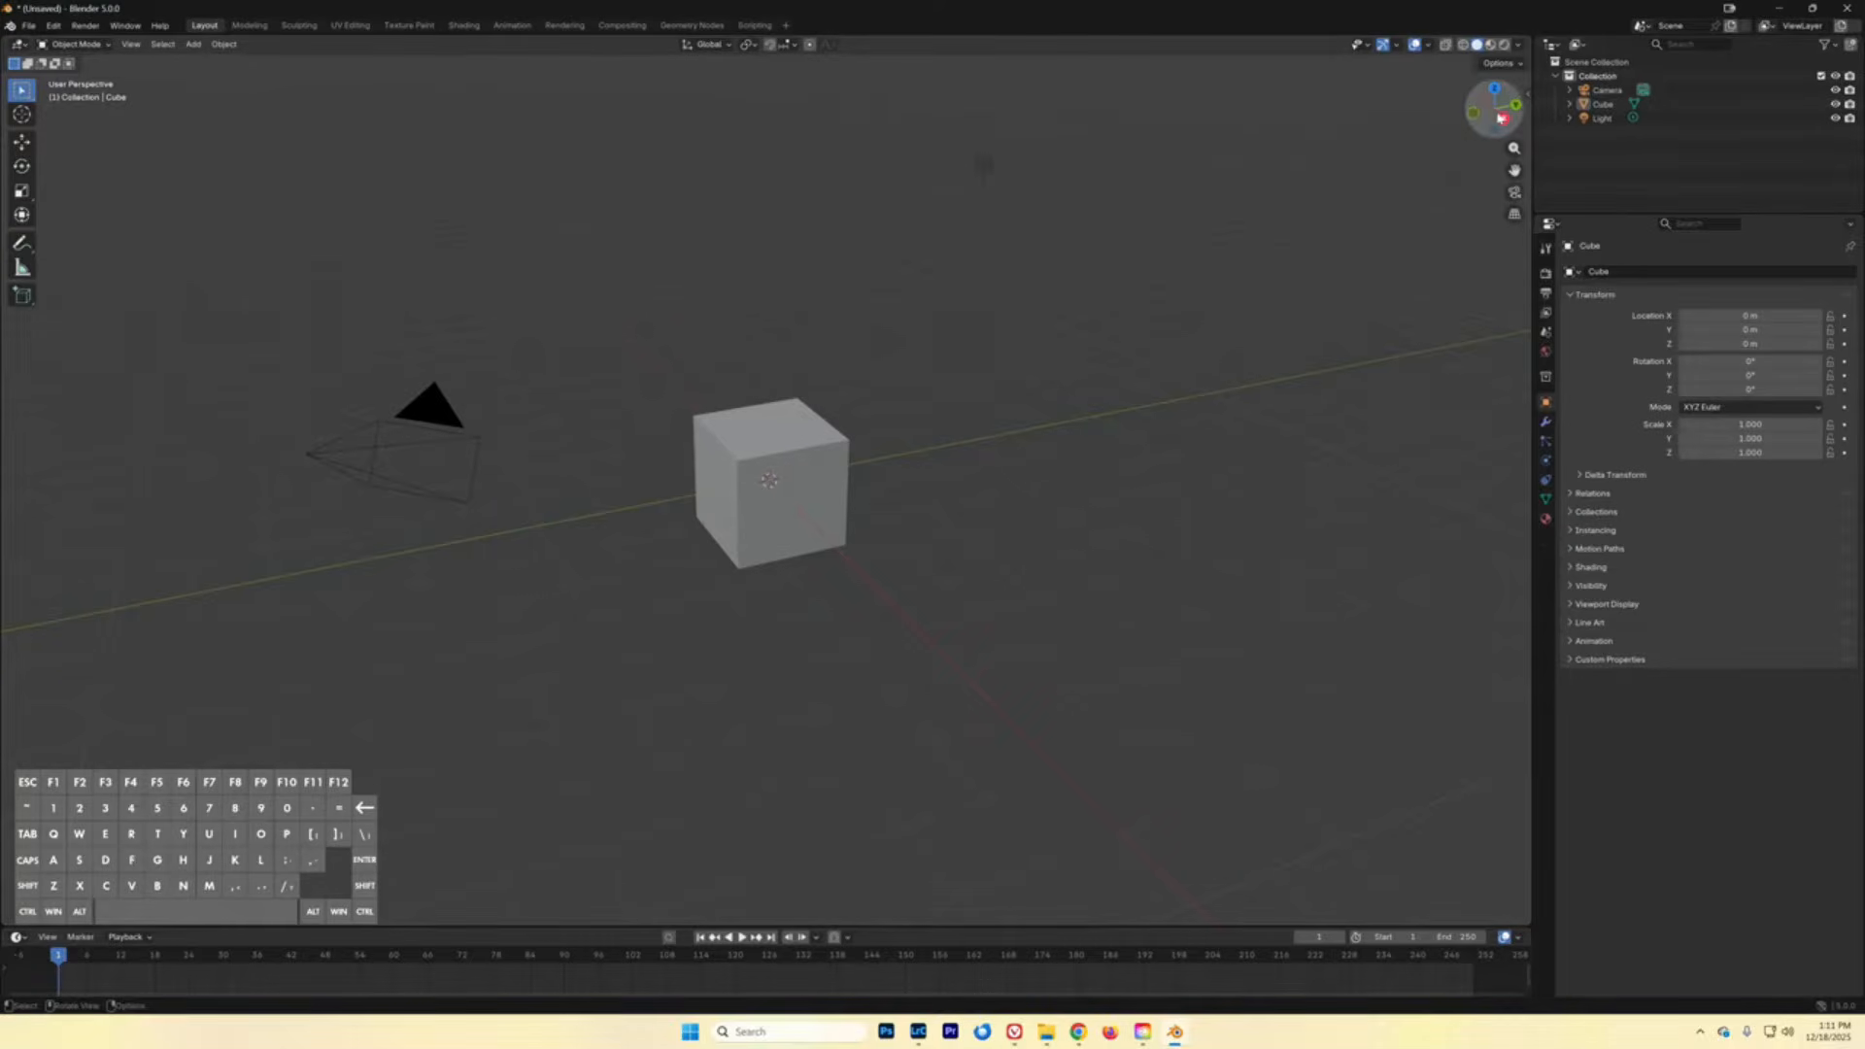
left_click_drag(1471, 115, 1485, 124)
left_click_drag(218, 100, 394, 461)
middle_click_drag(393, 461, 453, 463)
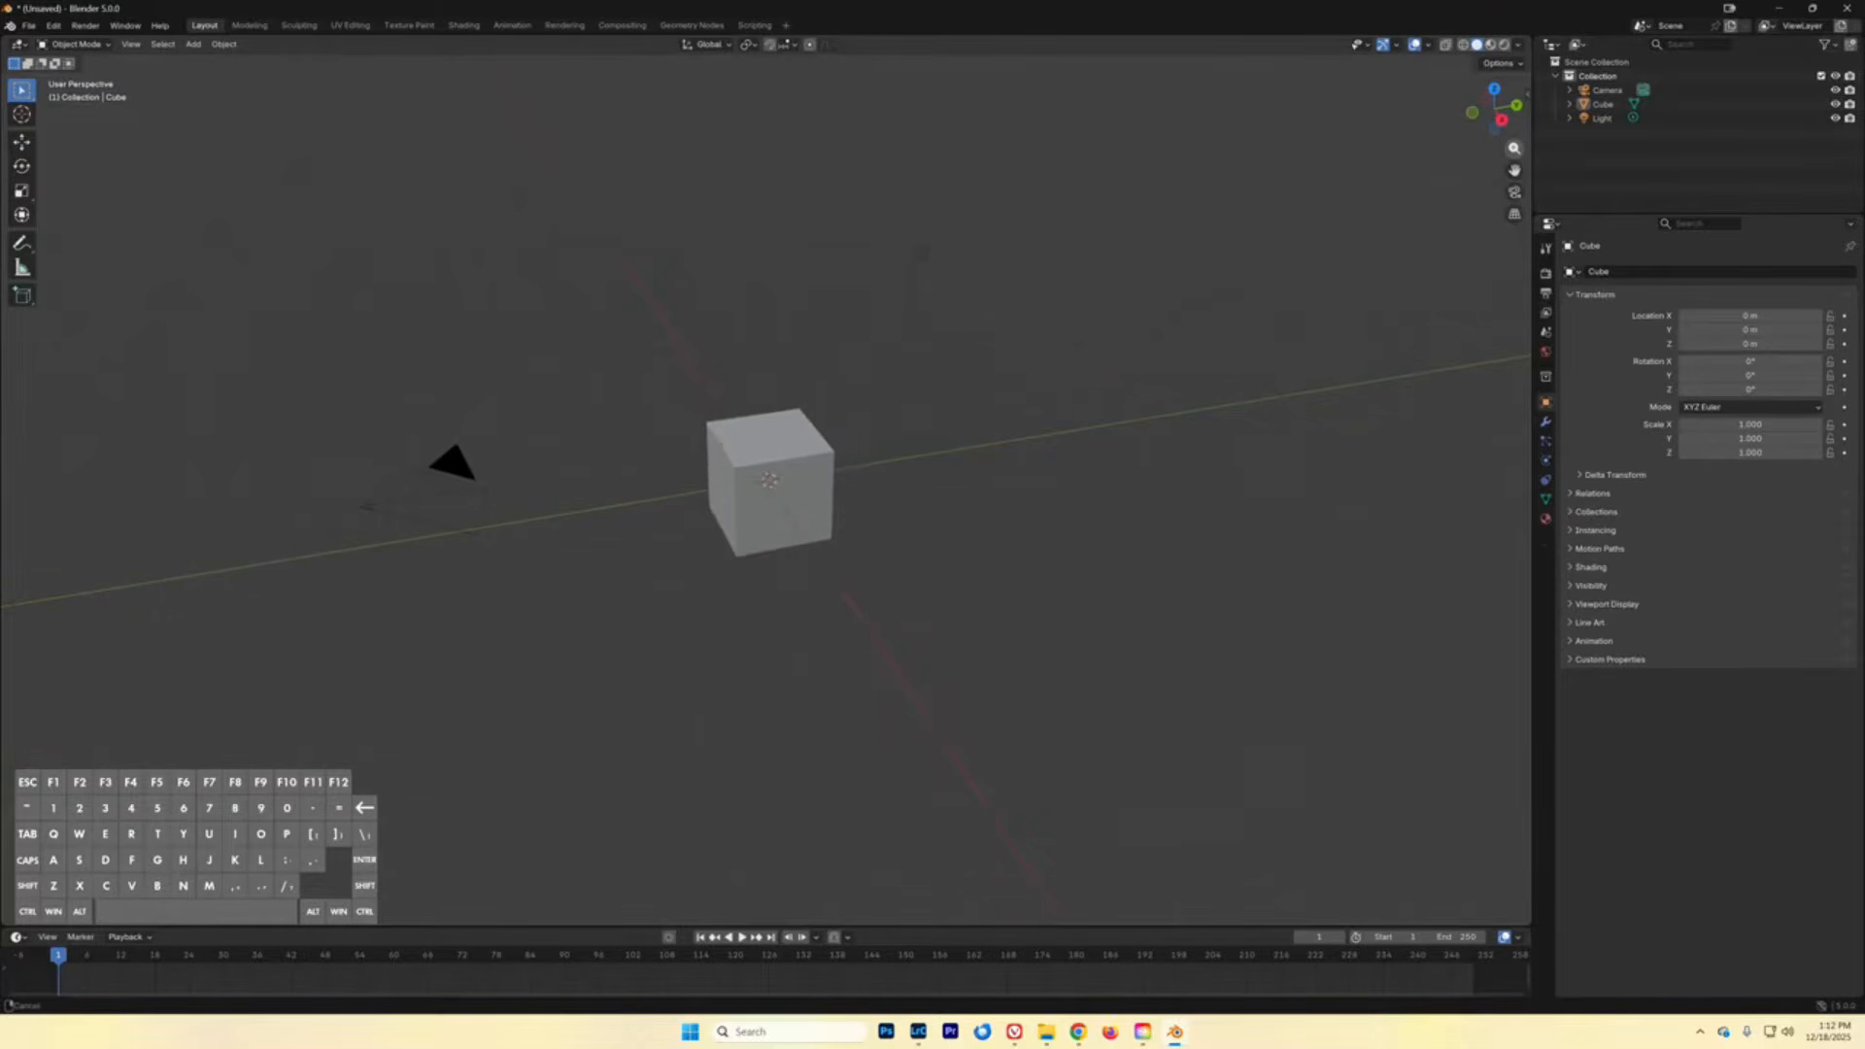
mouse_move(1514, 148)
left_mouse_down()
mouse_move(1514, 117)
mouse_move(1513, 170)
mouse_move(1430, 161)
mouse_move(1471, 157)
mouse_move(1410, 110)
mouse_move(1415, 189)
mouse_move(1500, 181)
mouse_move(1483, 115)
mouse_move(1501, 127)
left_mouse_up()
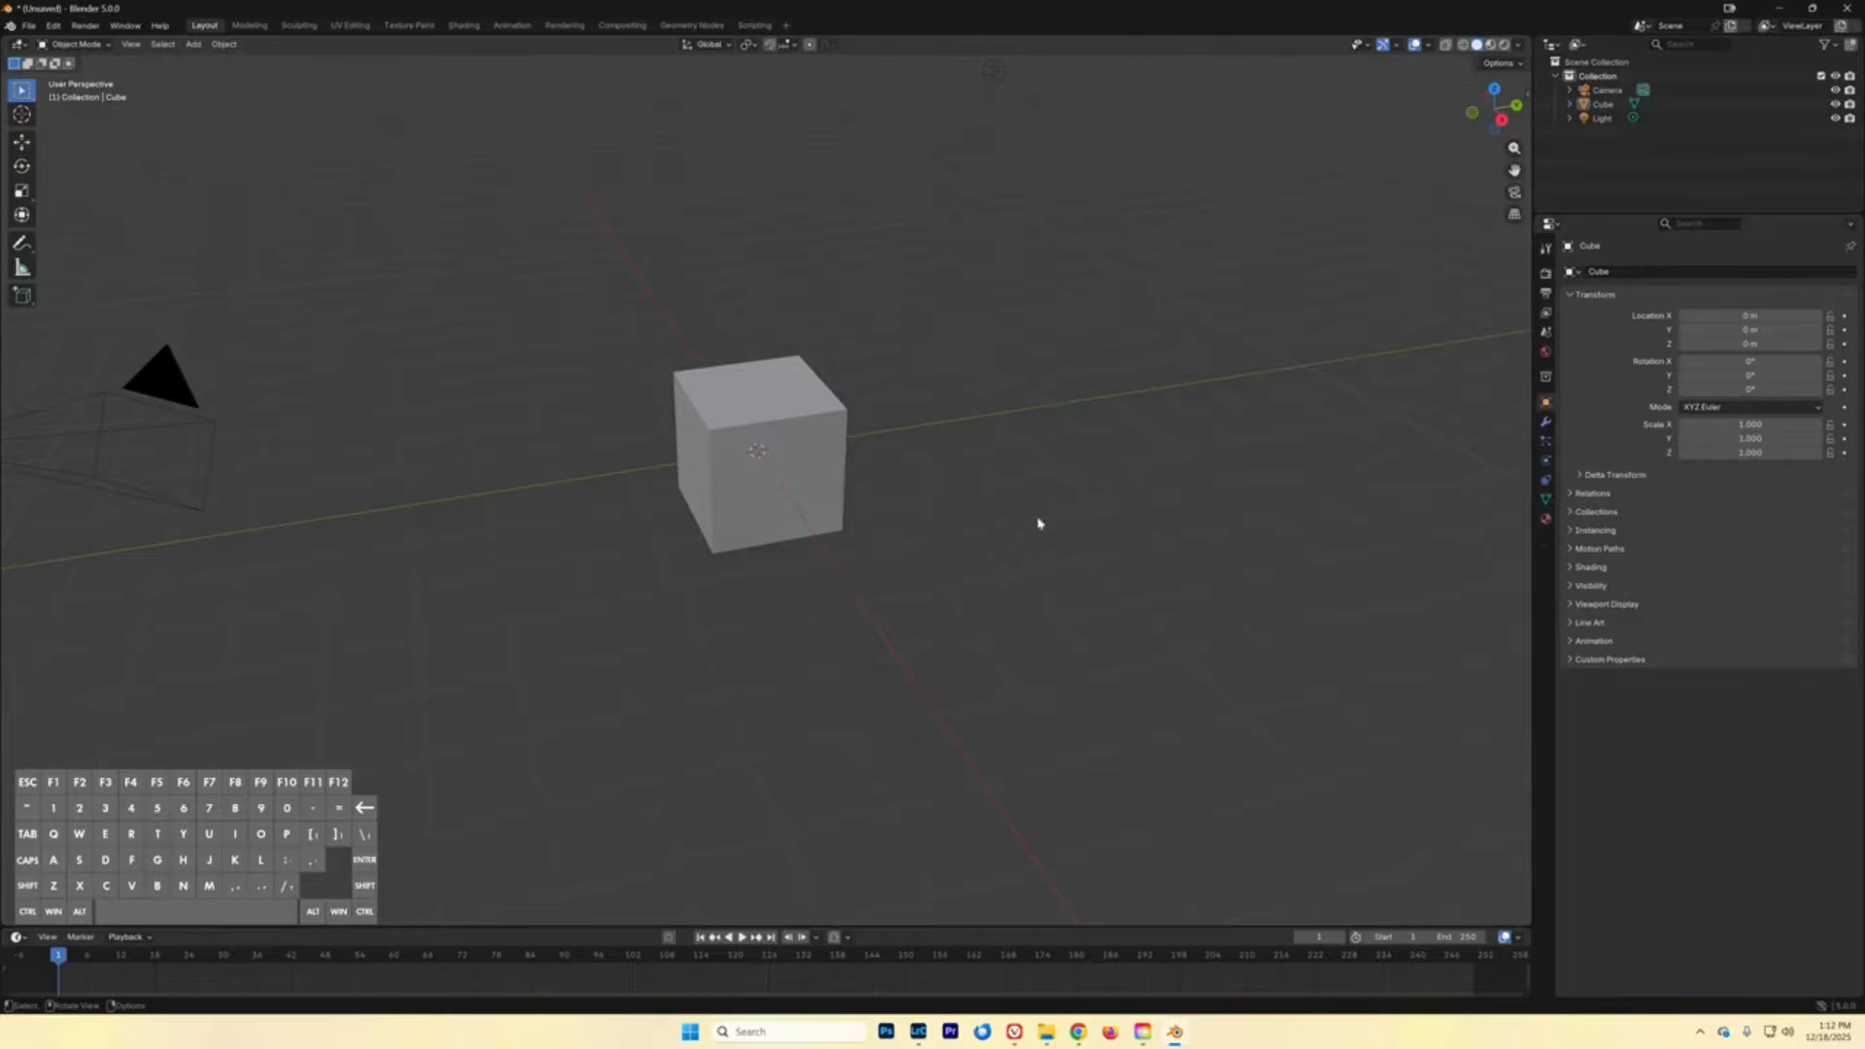
- Show the viewport sidebar with the object's transform and dimension values
left_click(1527, 92)
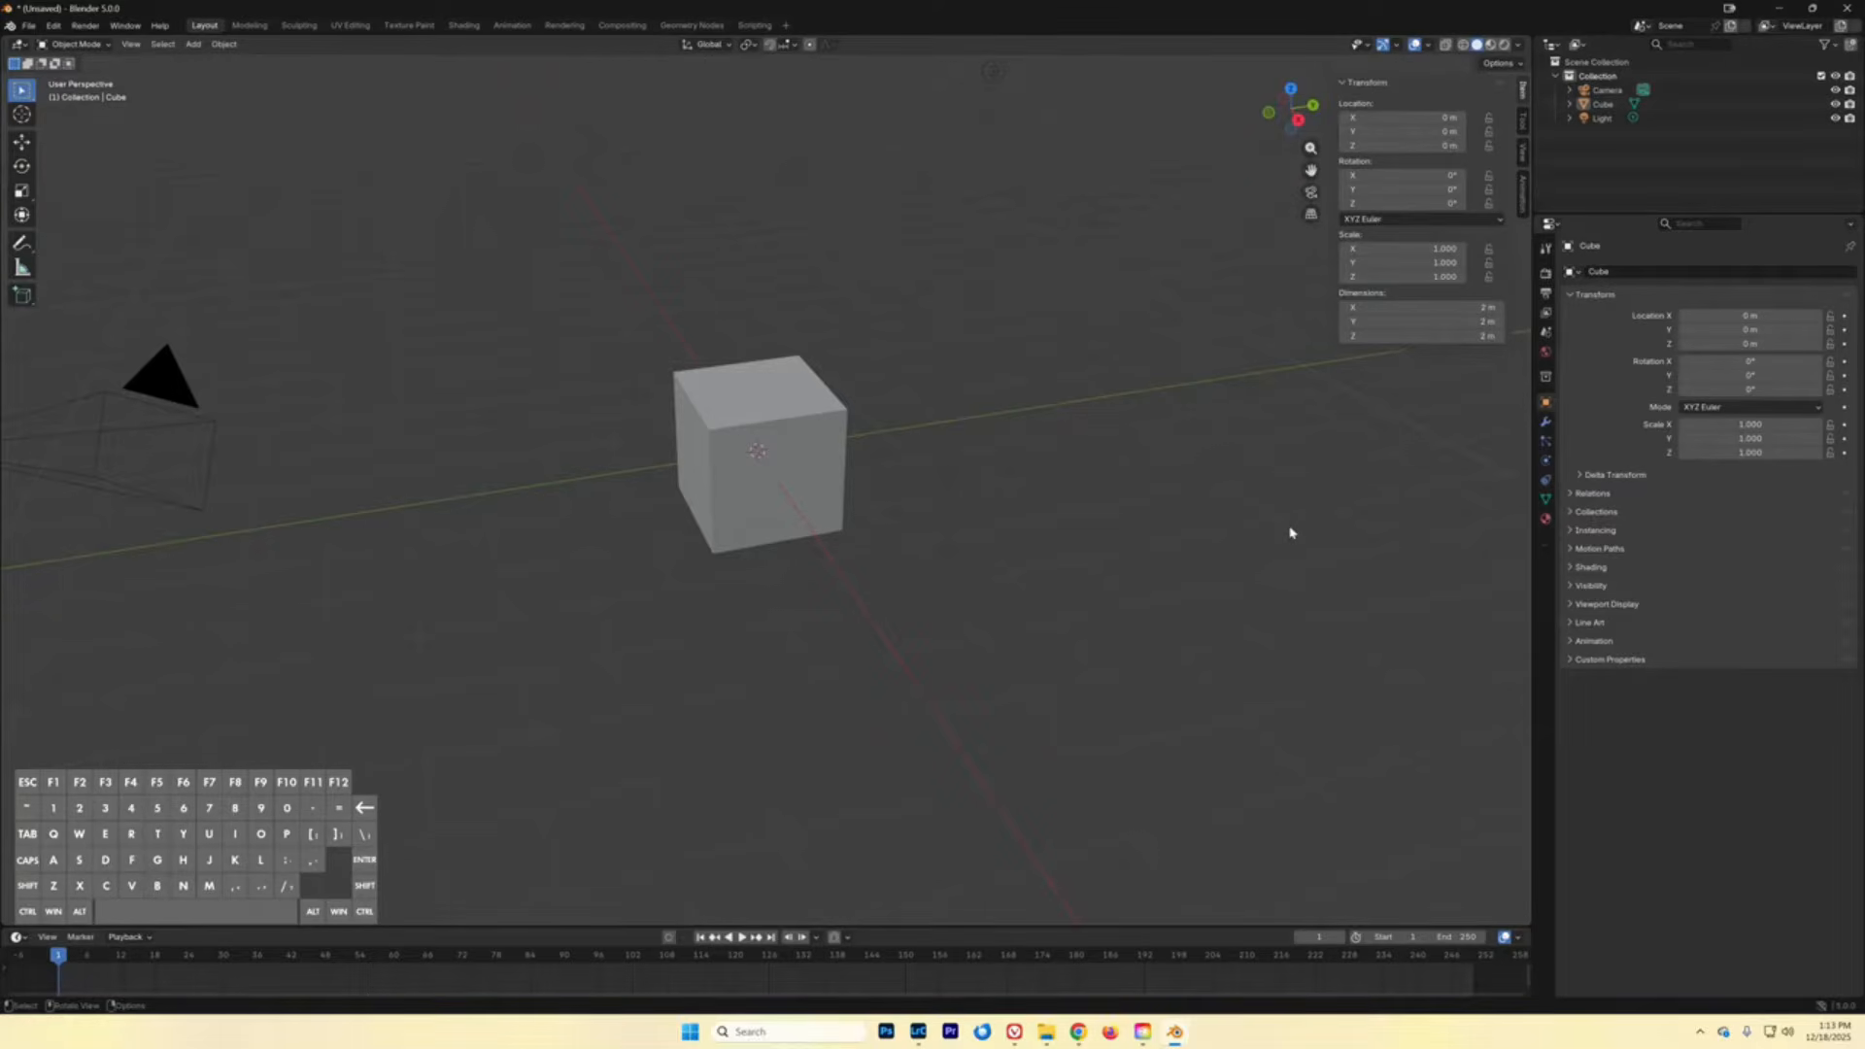
key("n")
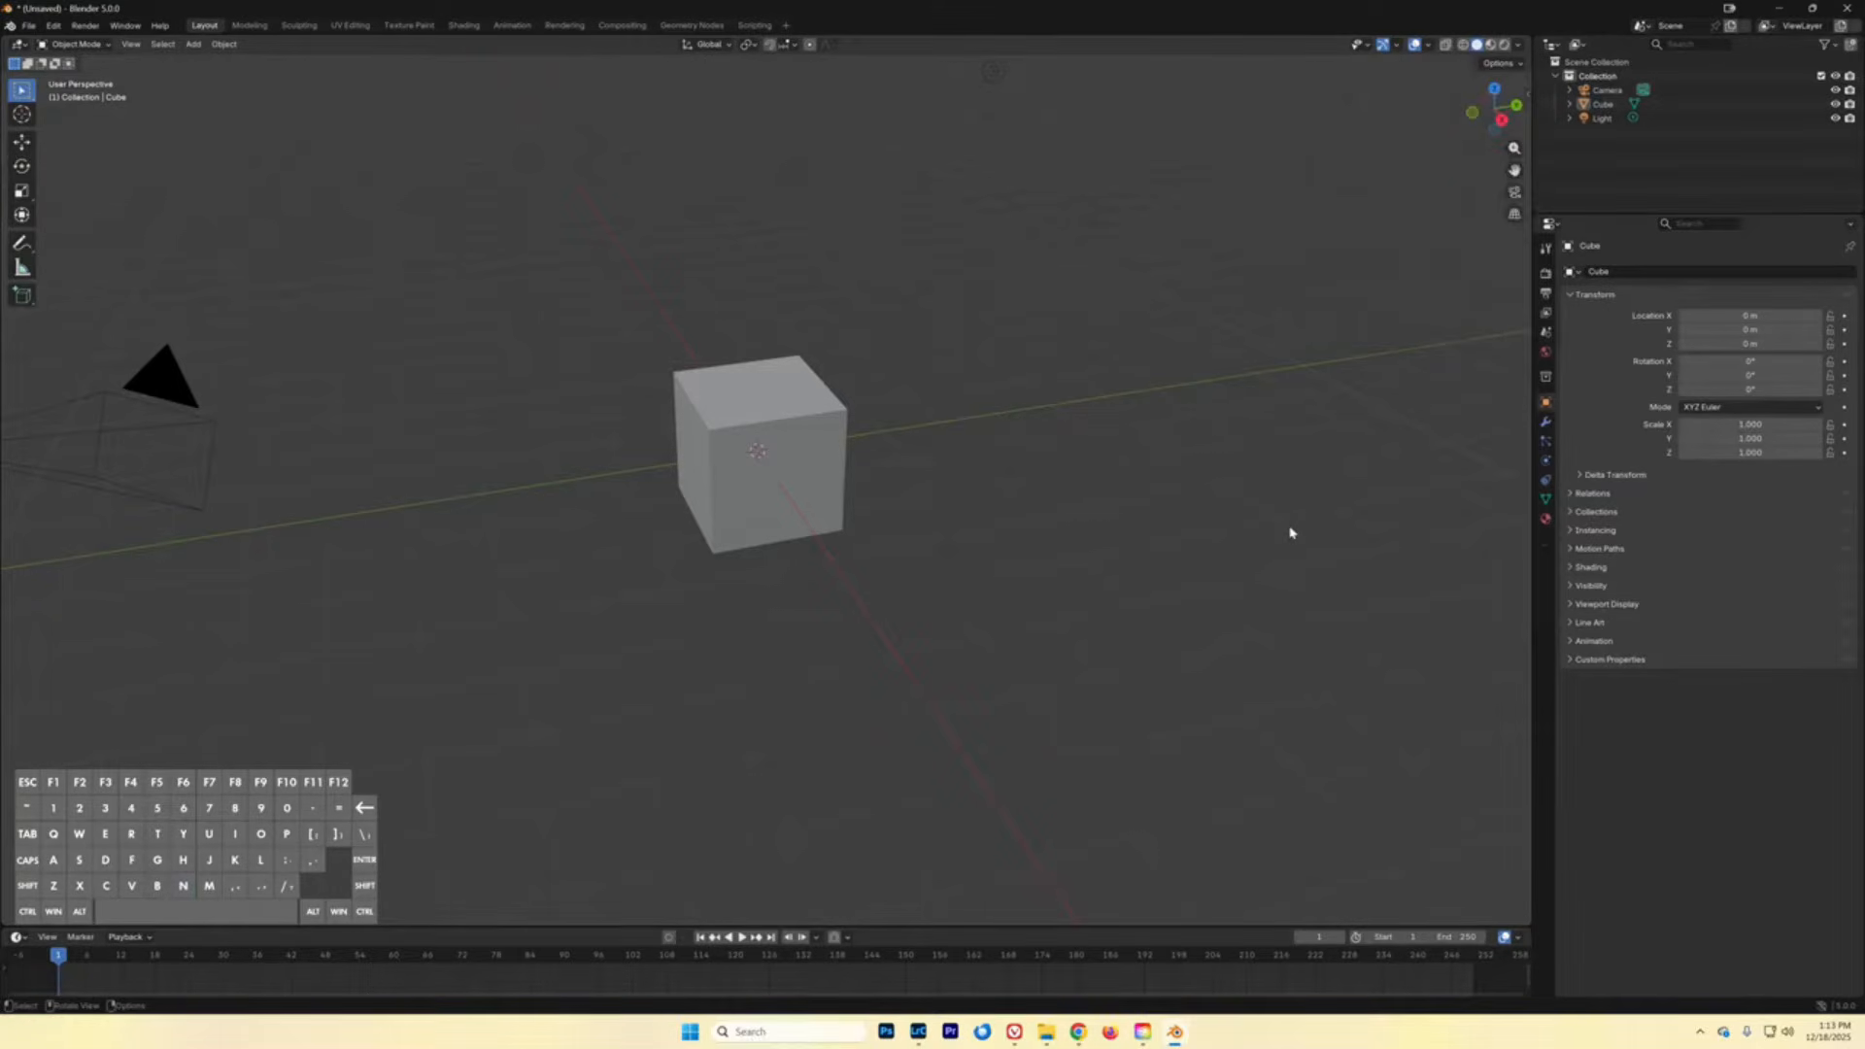
key("n")
key("n")
key("n")
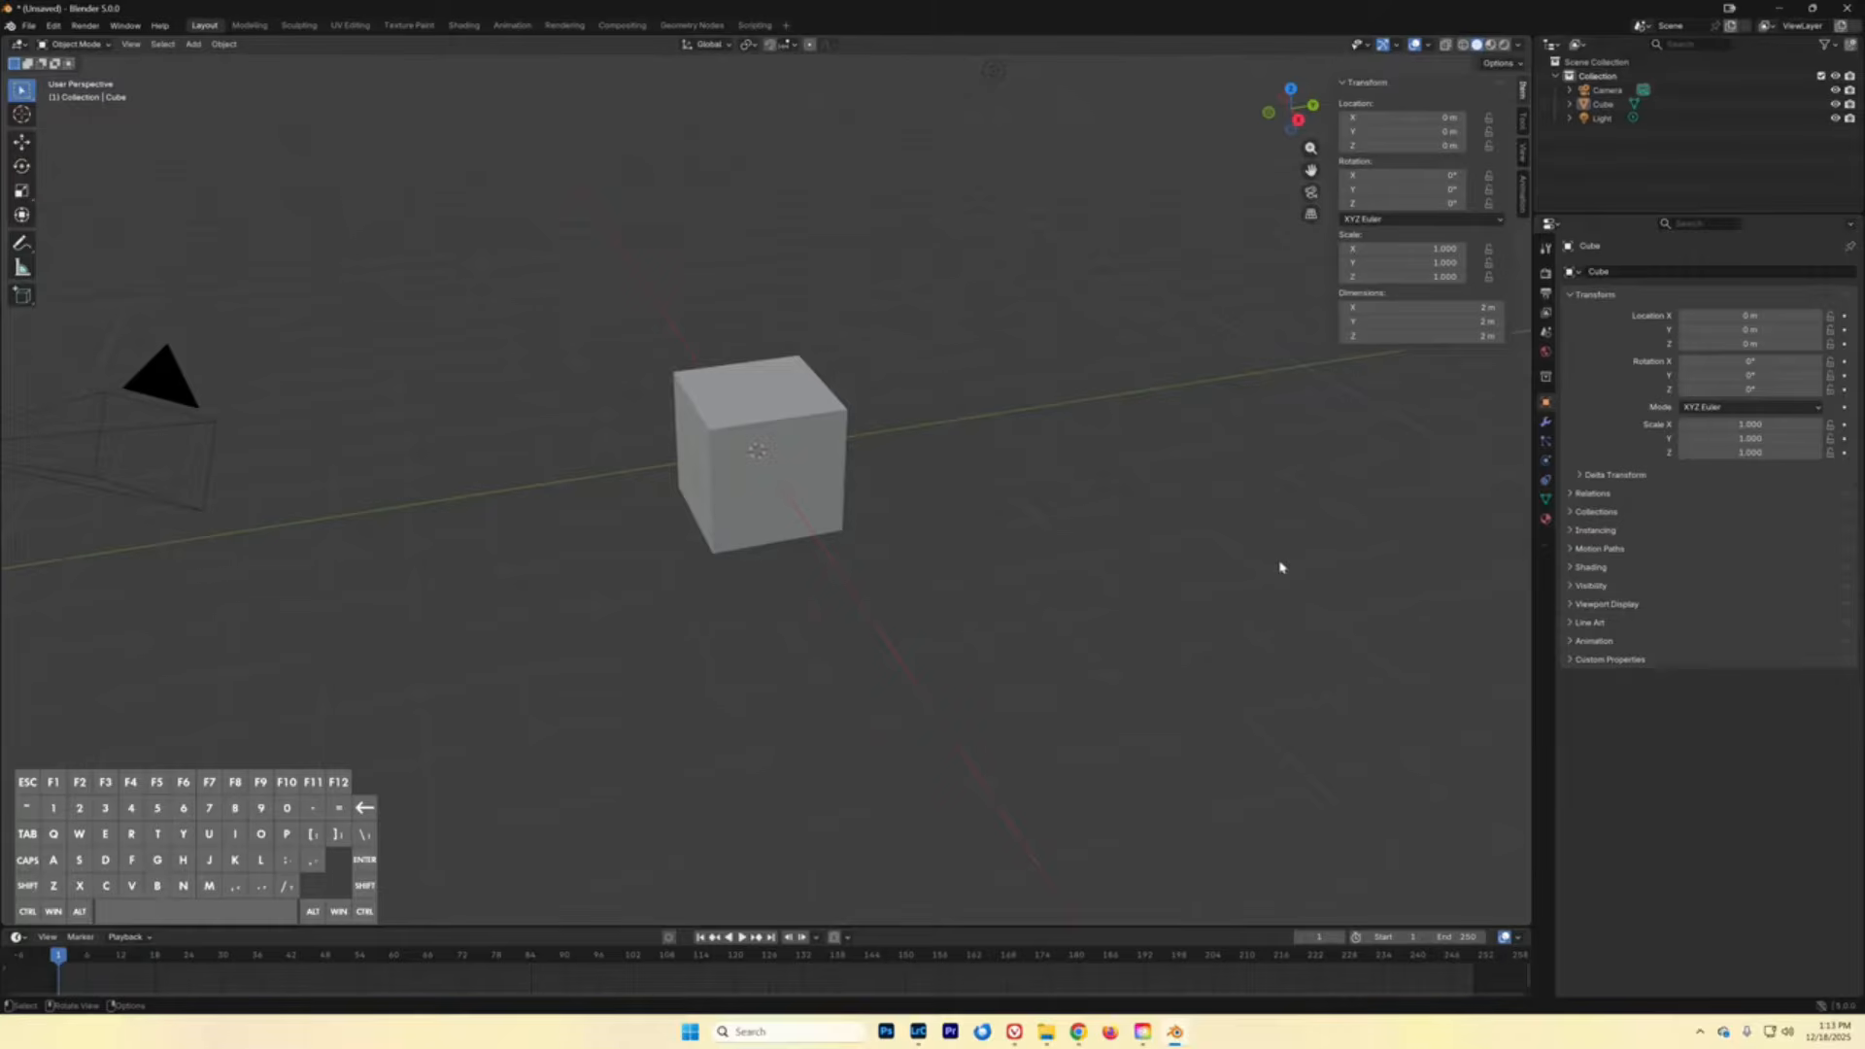
- Configure the scene units with a unit scale of 0.001 and length in Millimeters
left_click(1545, 338)
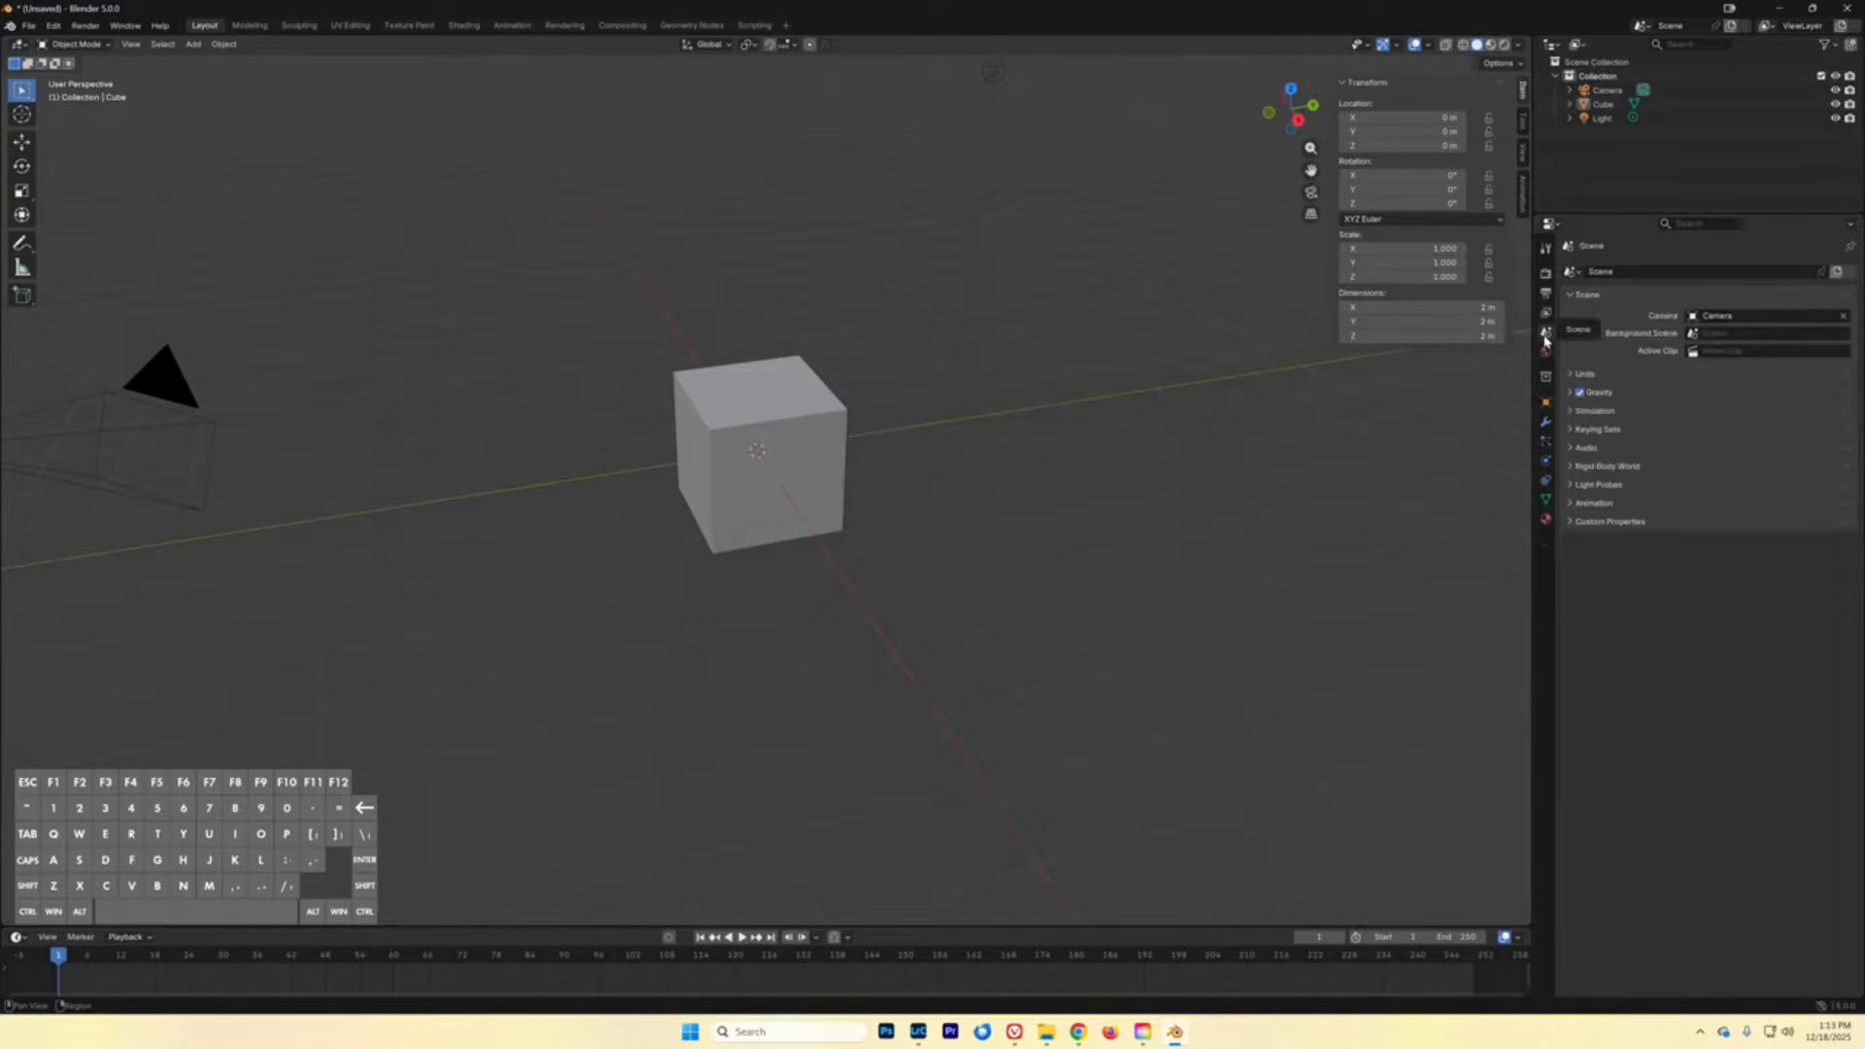
left_click(1571, 375)
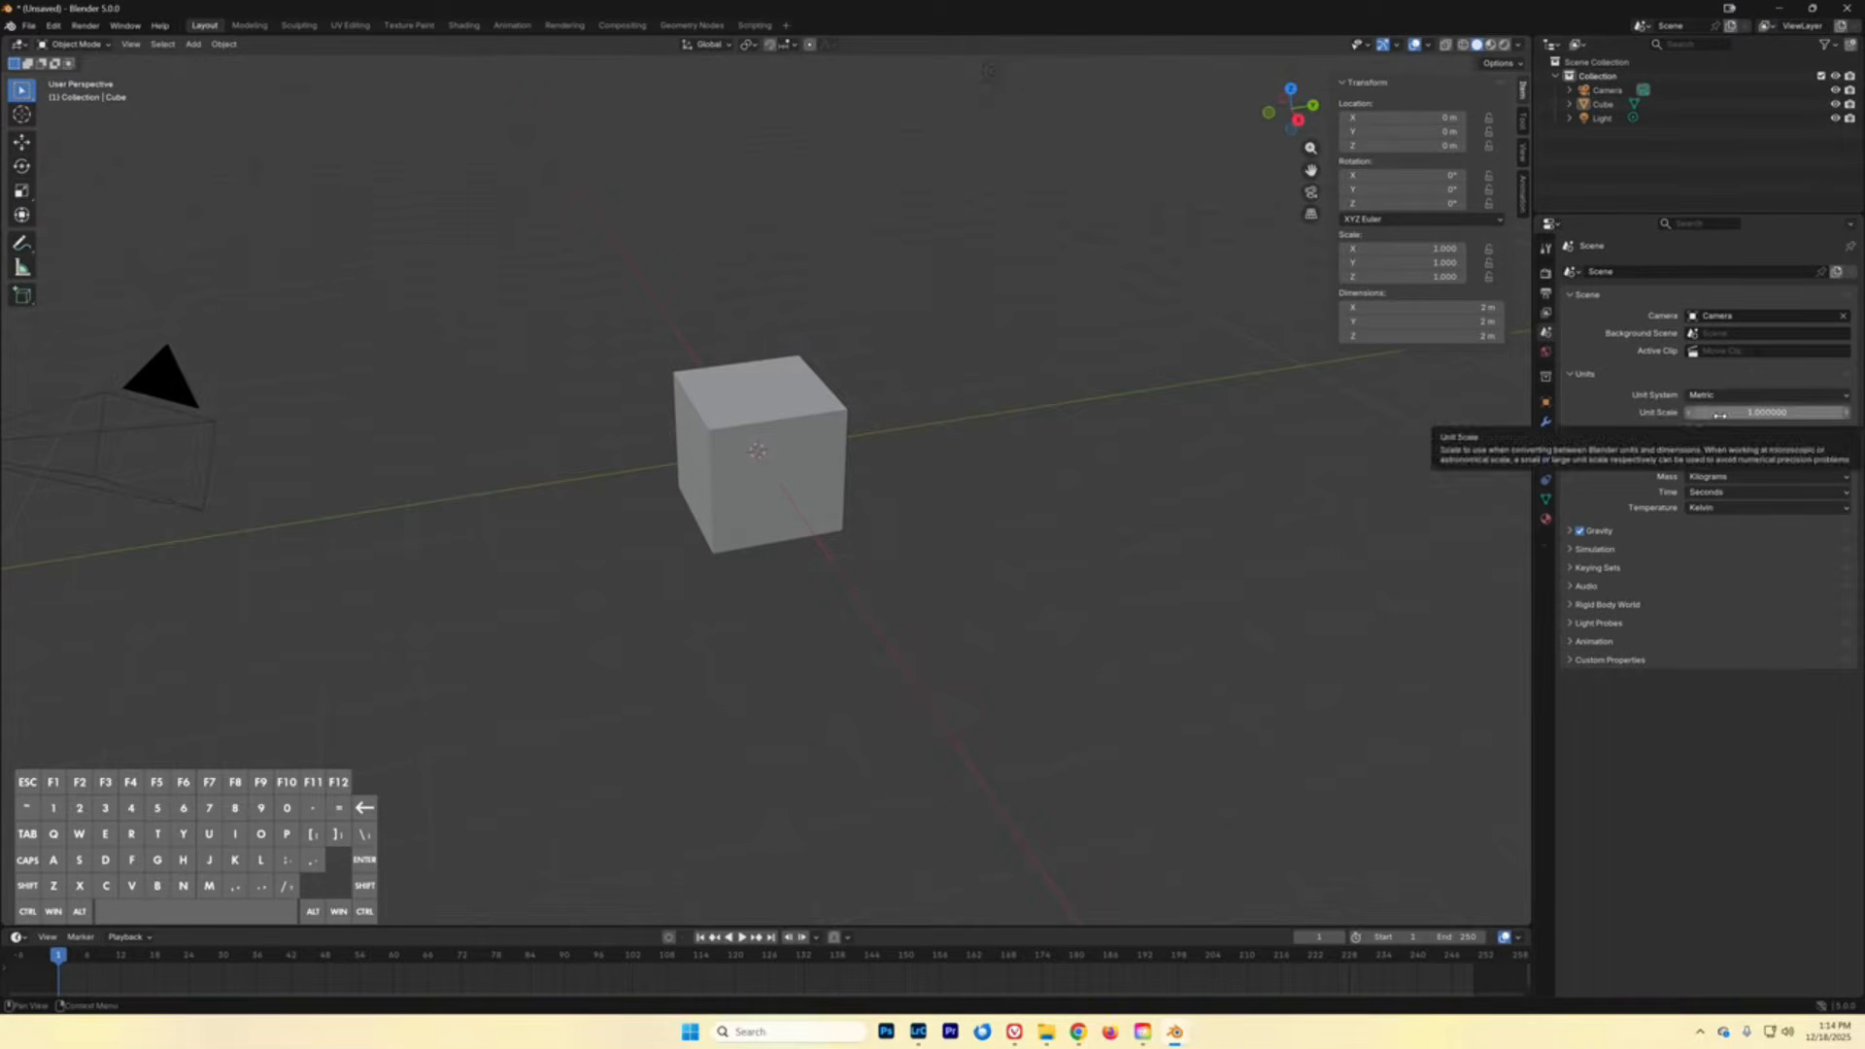
left_click(1719, 413)
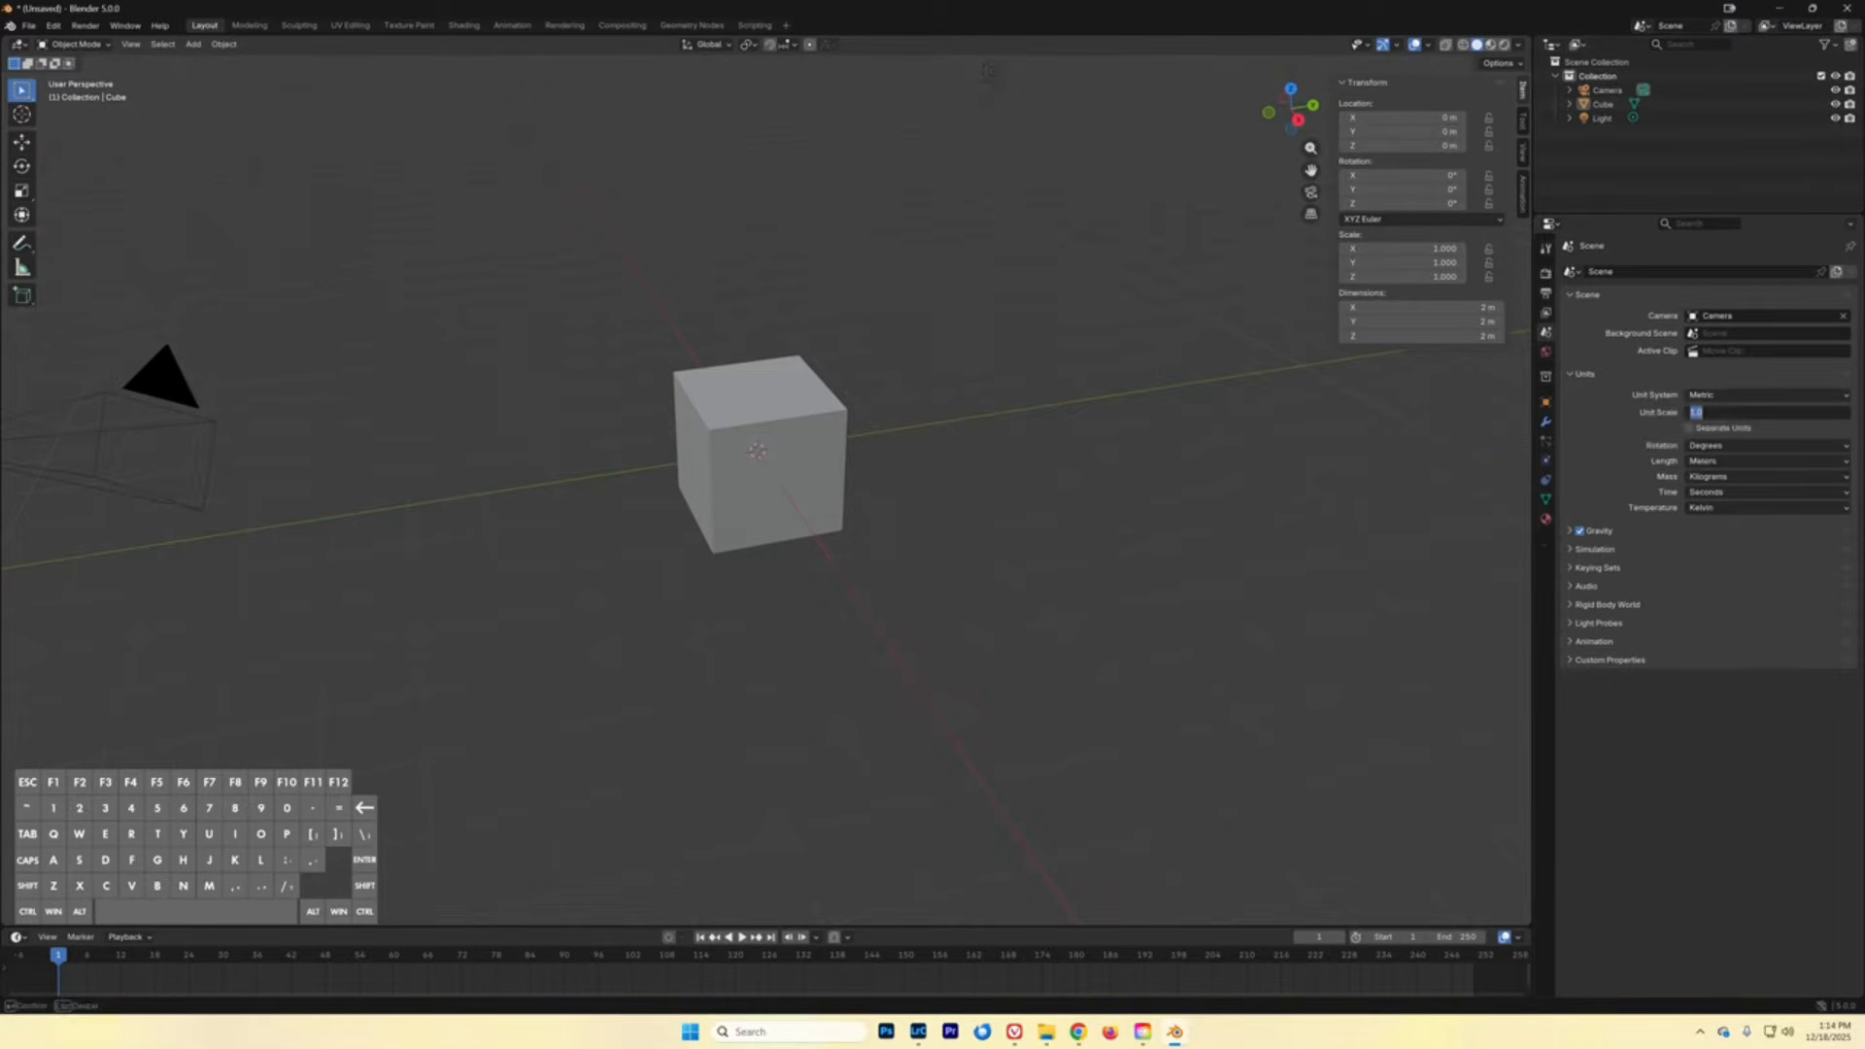
type("0.001")
key("Return")
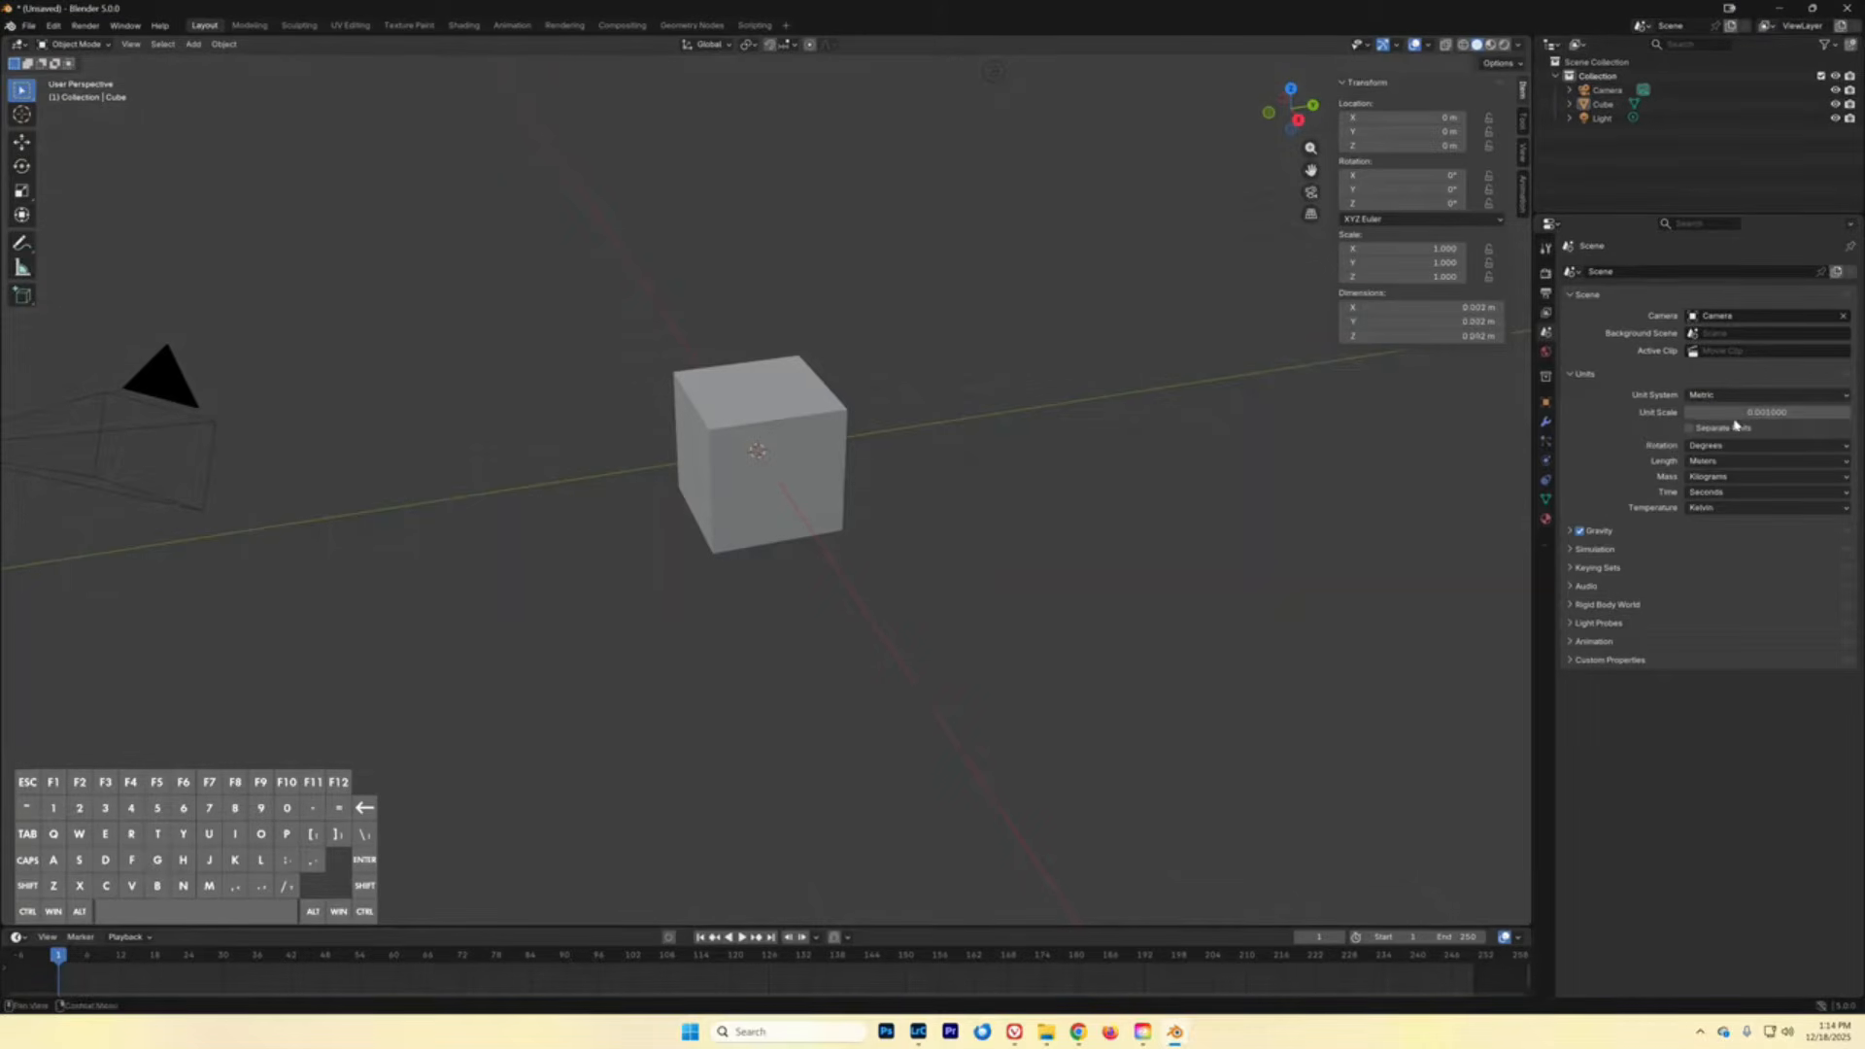
left_click(1715, 461)
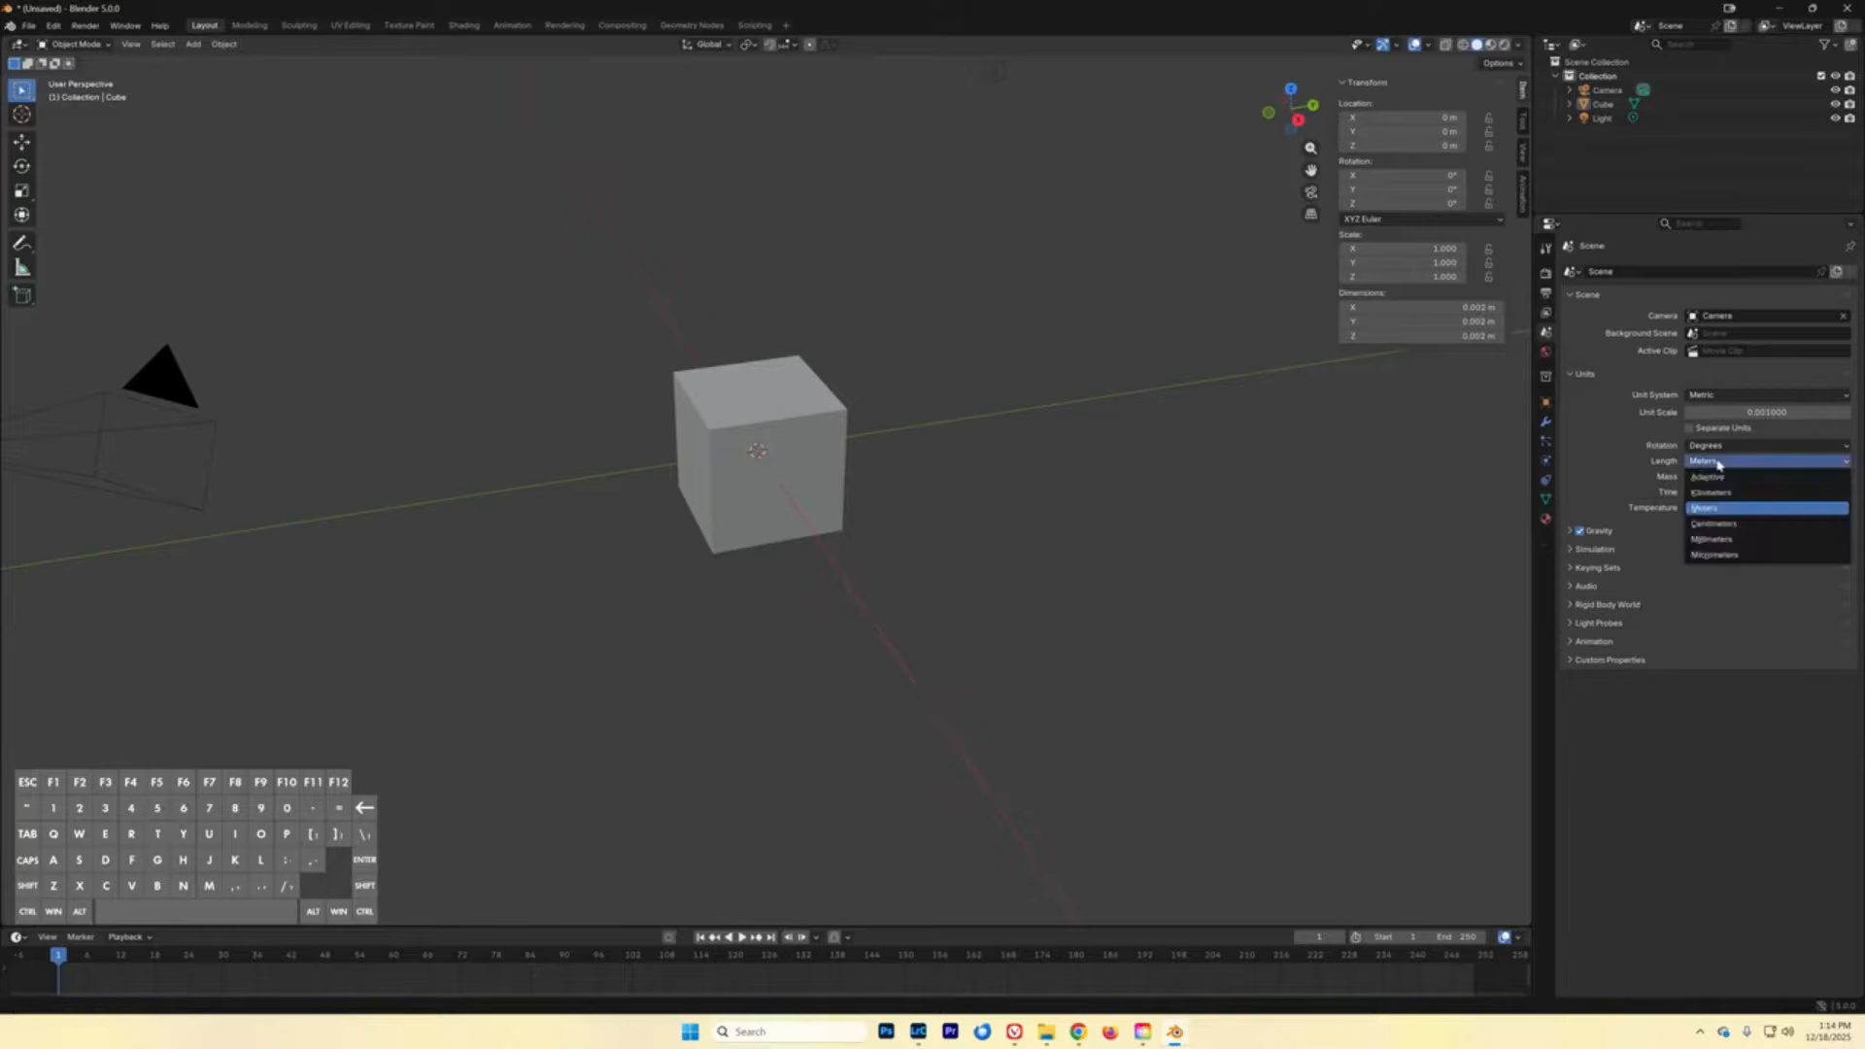
left_click(1723, 540)
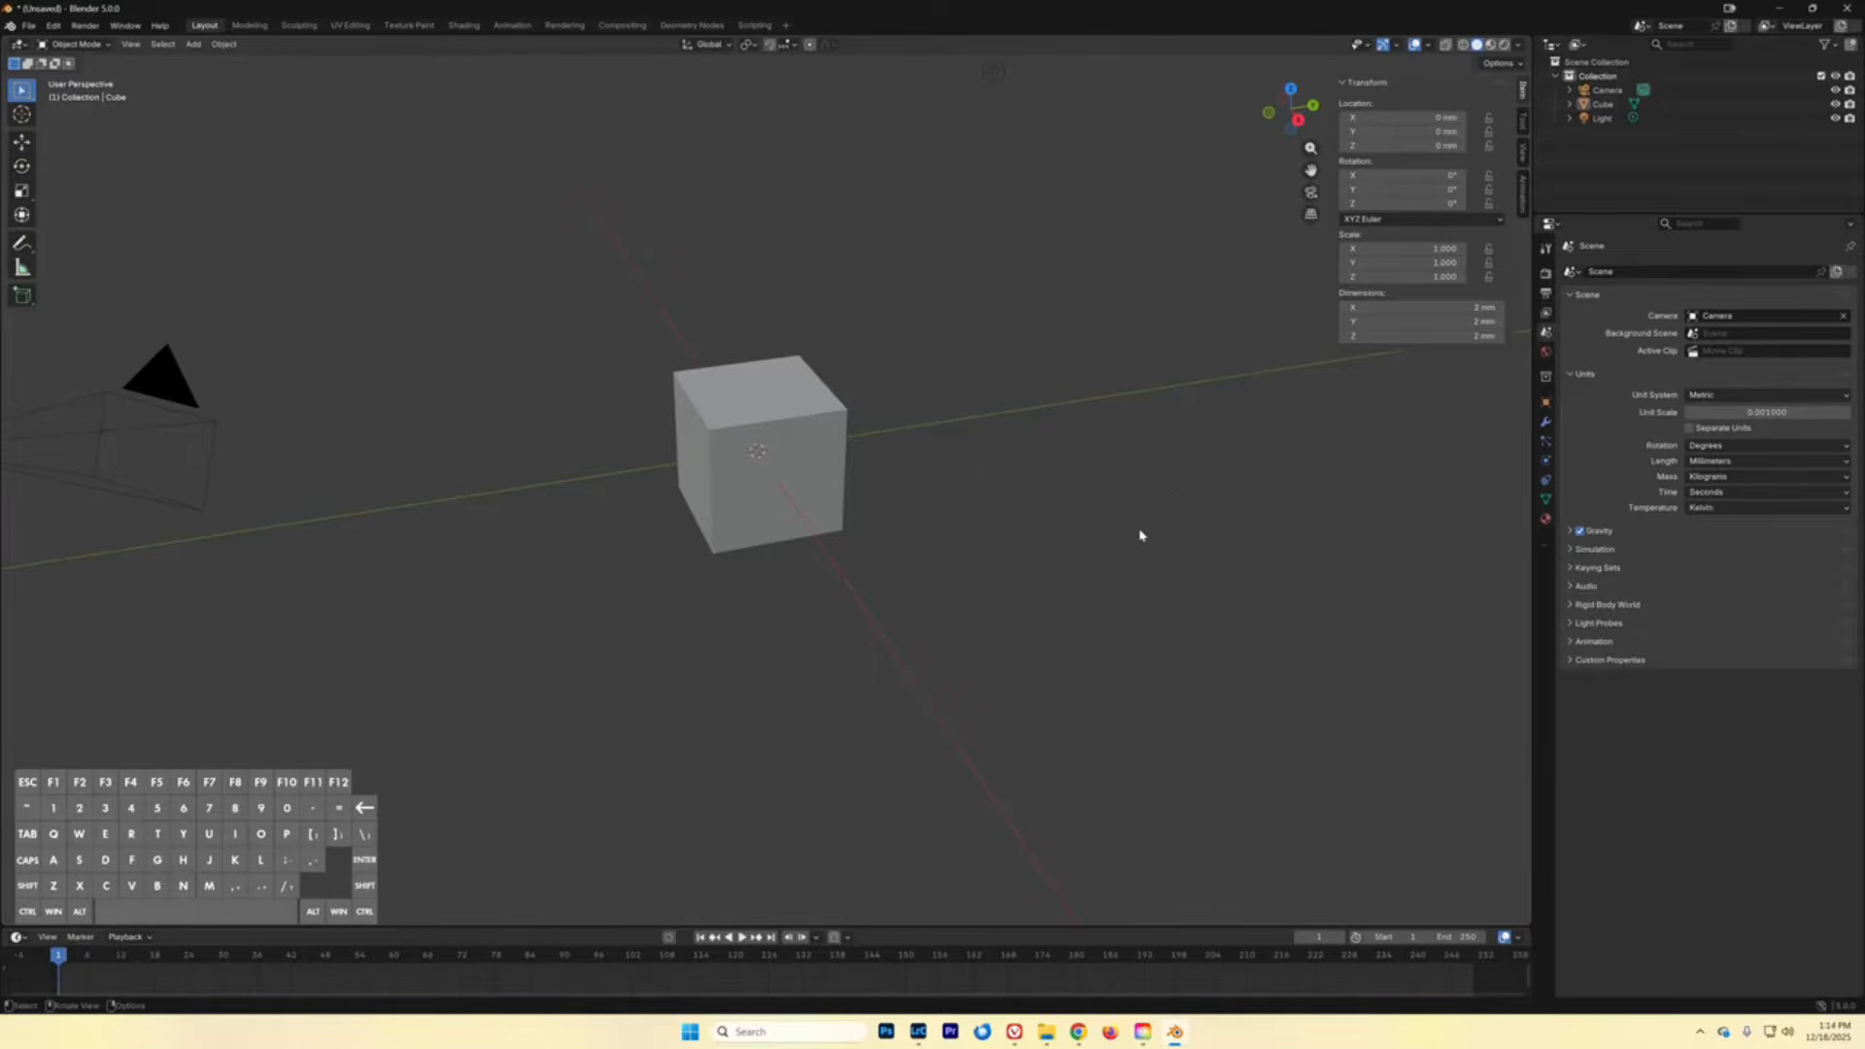
- Set the grid scale in the viewport overlays to 0.001
scroll(1139, 535, "down", 10)
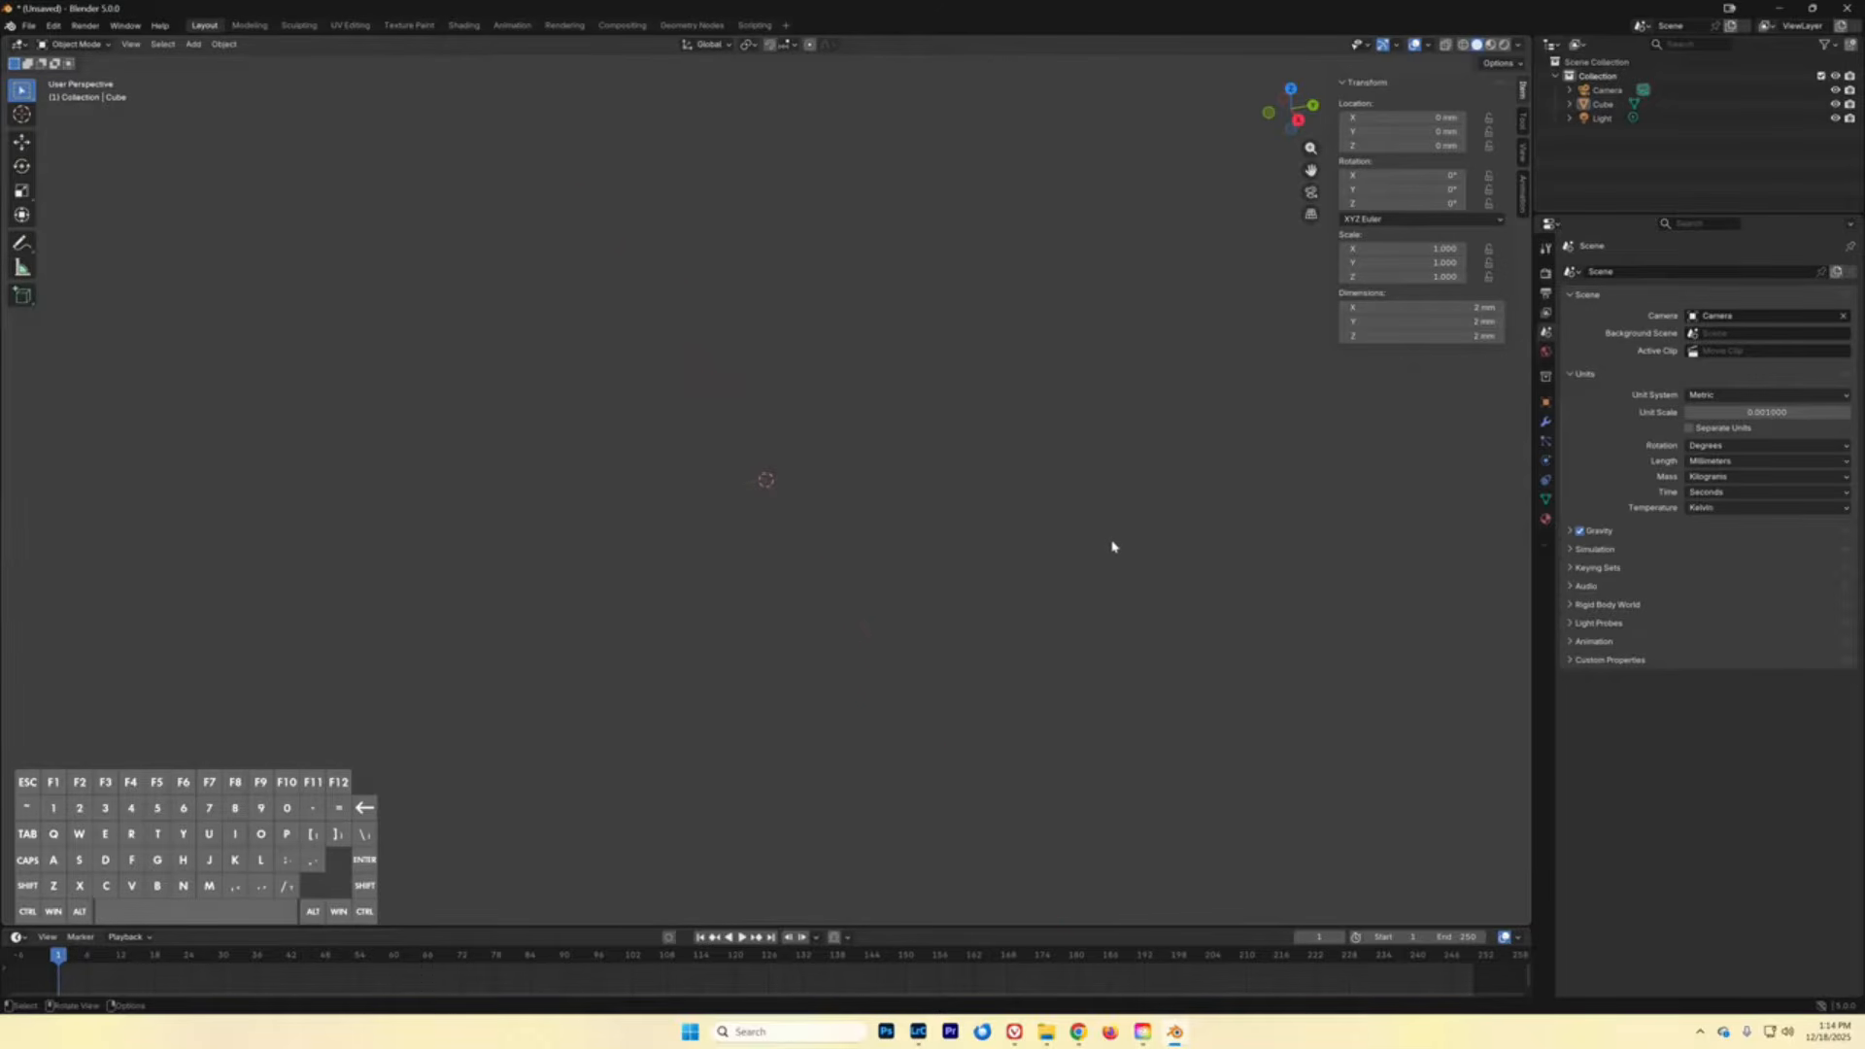
scroll(1112, 549, "up", 8)
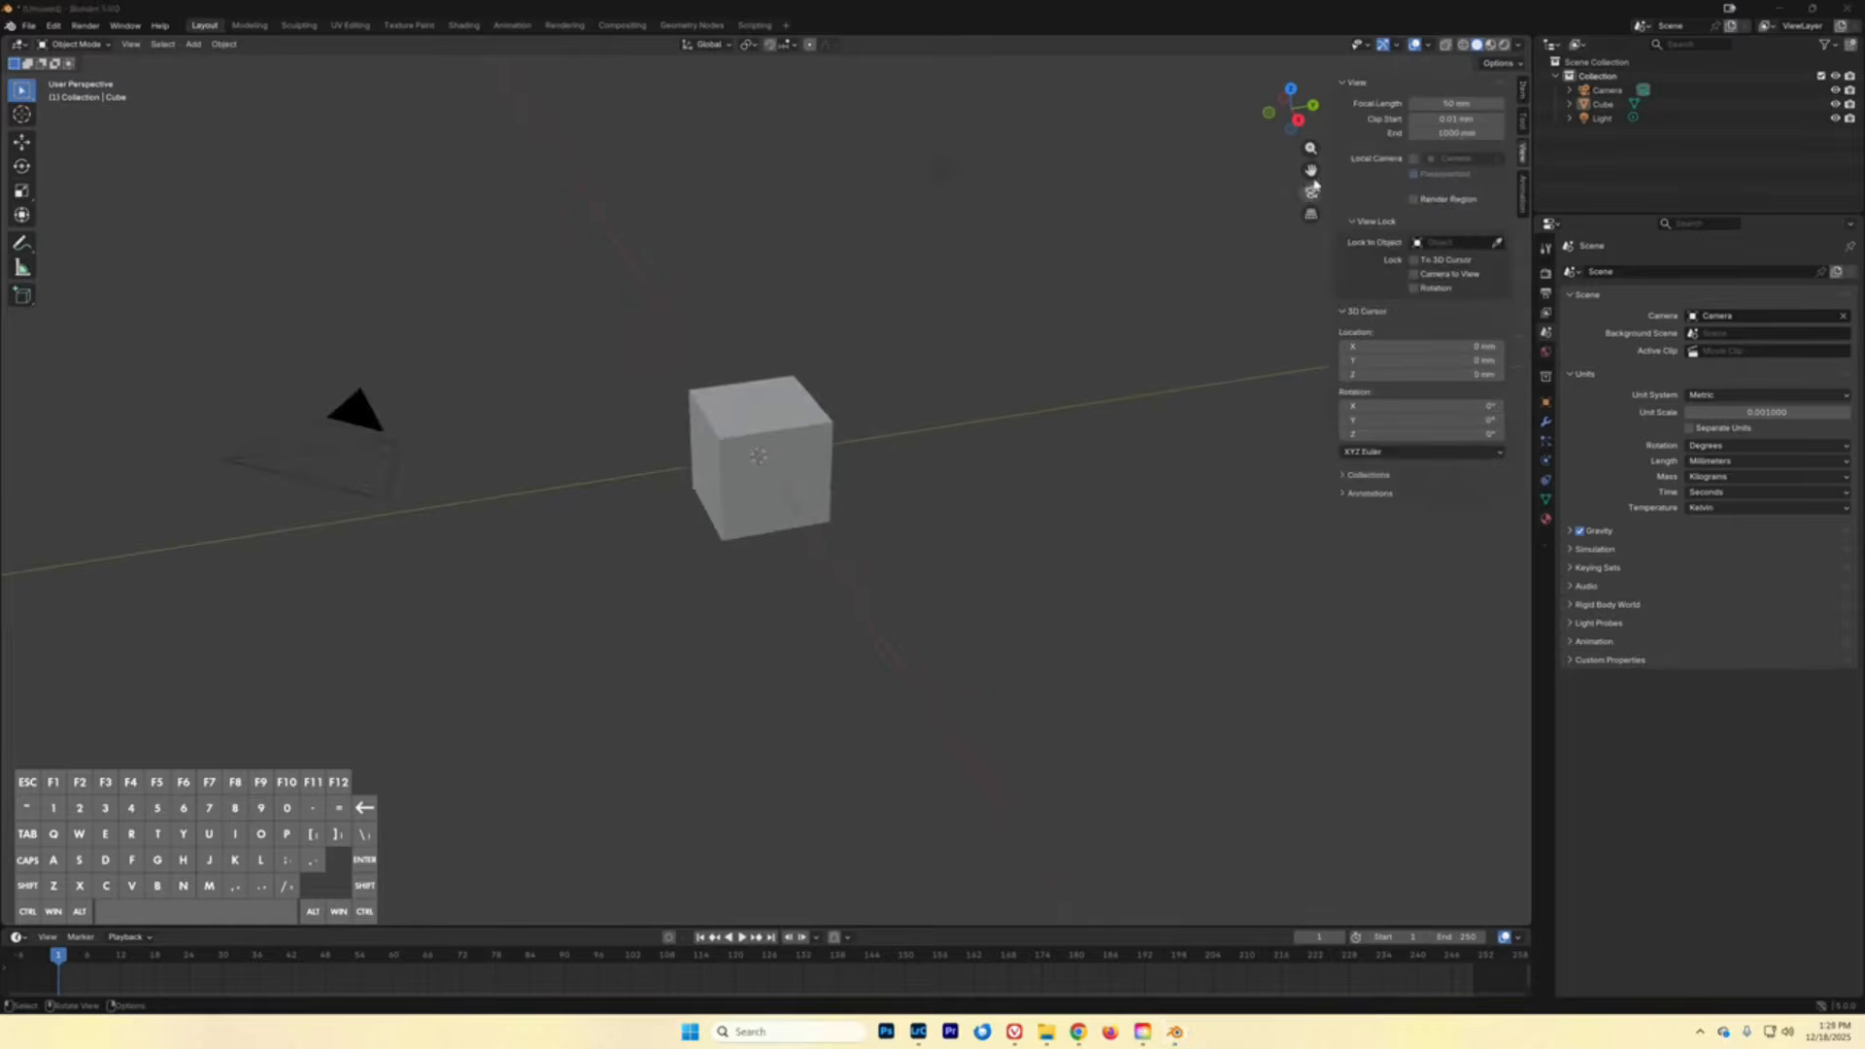
left_click(1414, 46)
left_click(1416, 45)
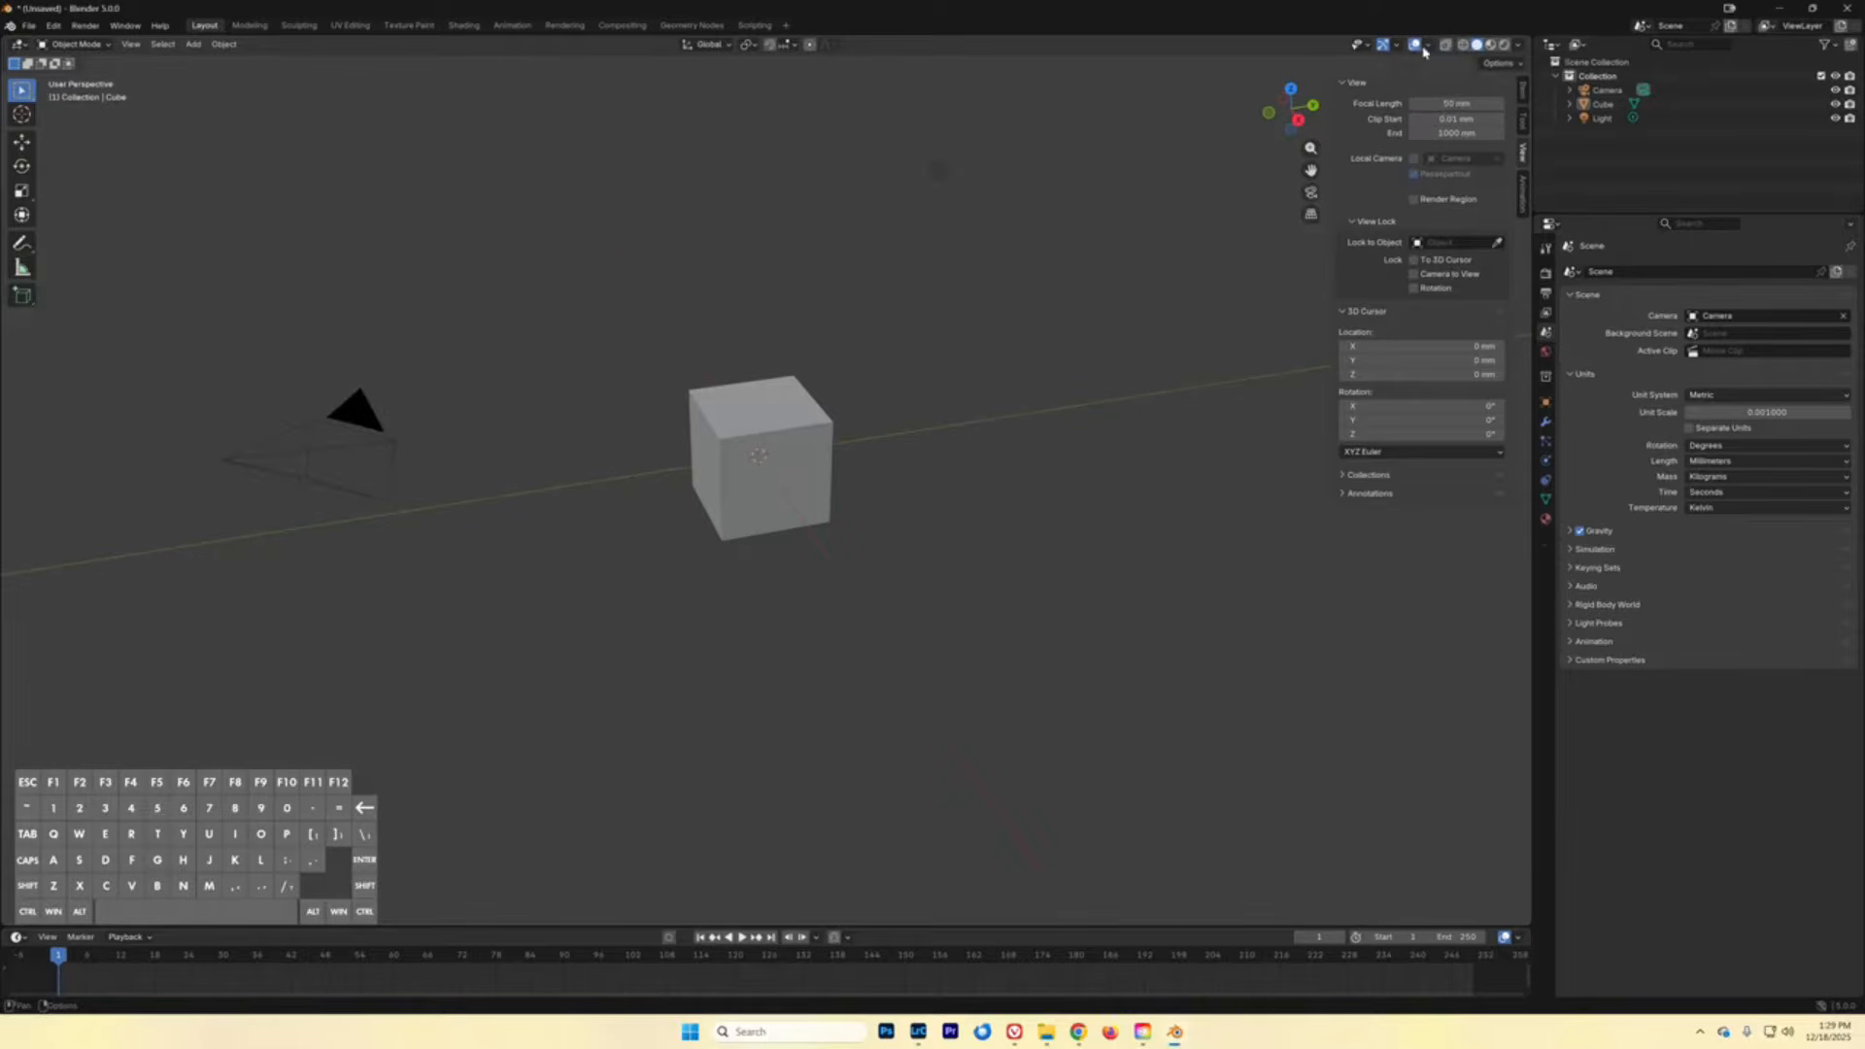
left_click(1427, 46)
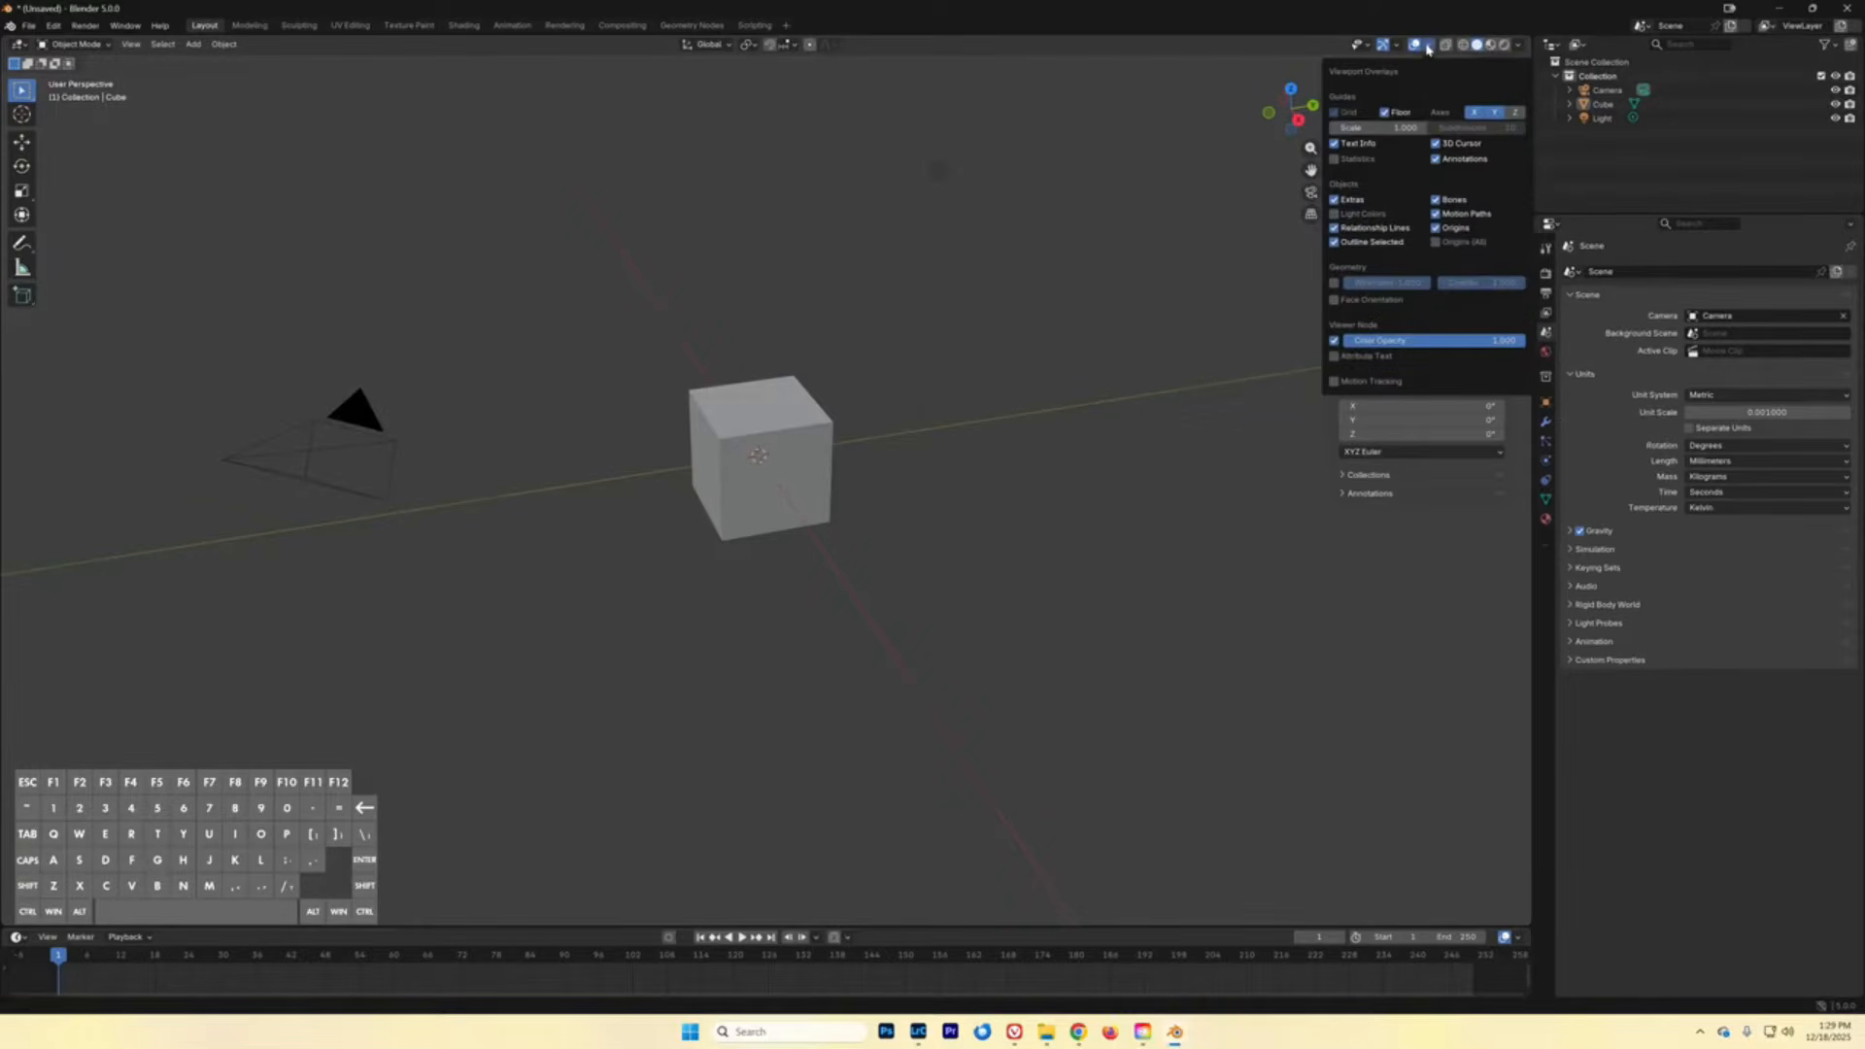
left_click(1395, 130)
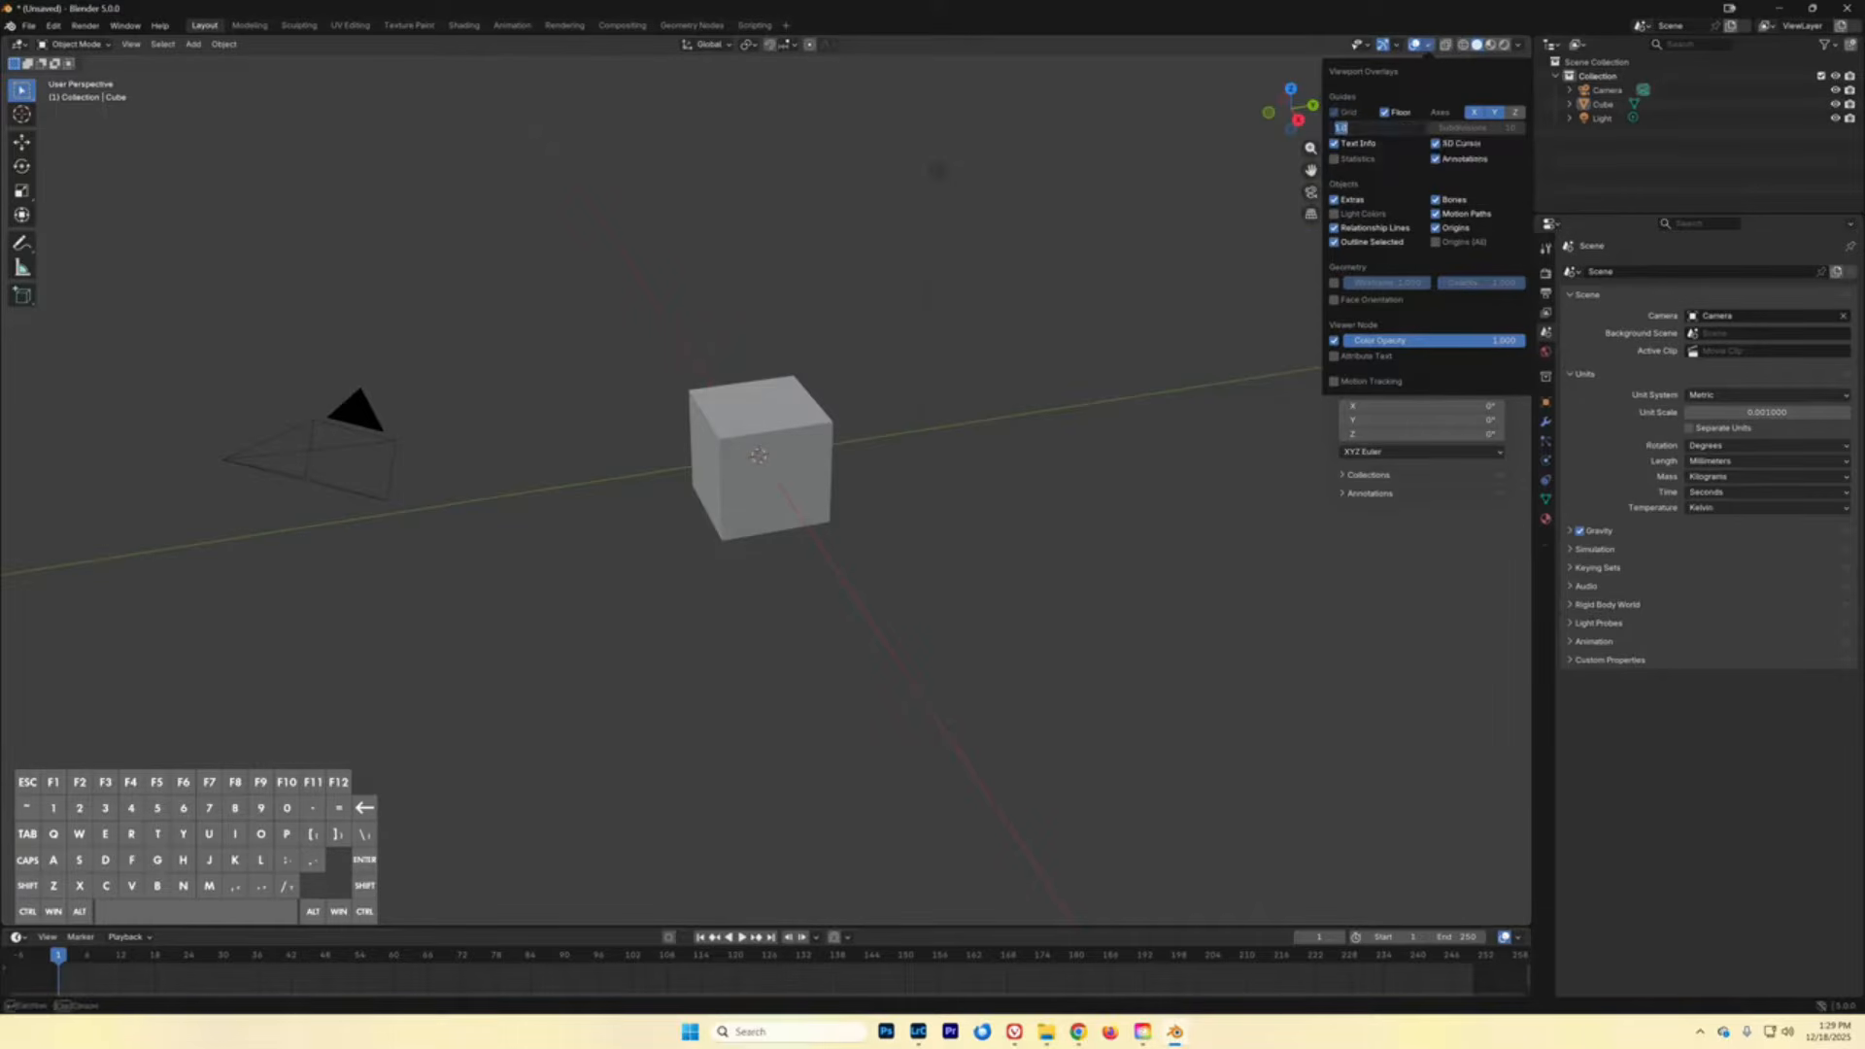
type("0.001")
key("Return")
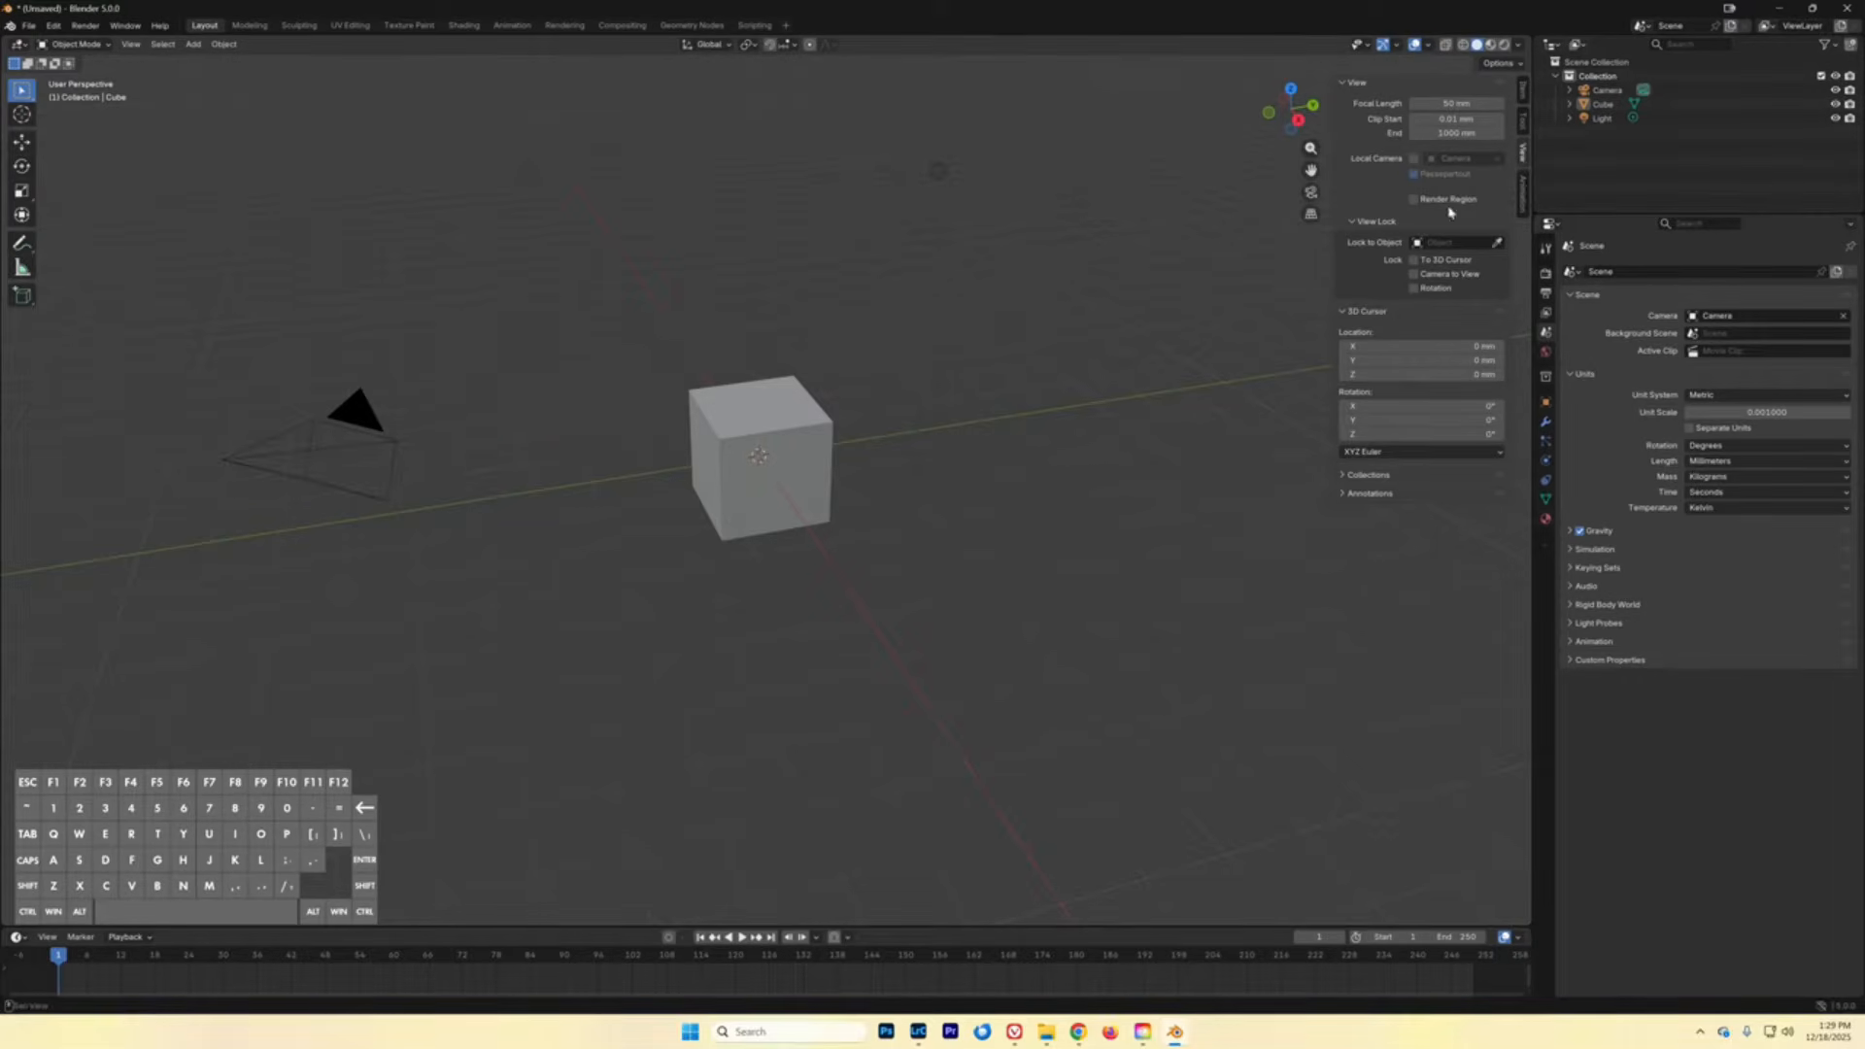
- Raise the 3D view's clip end distance to 10000 mm
left_click(1522, 159)
left_click(1522, 158)
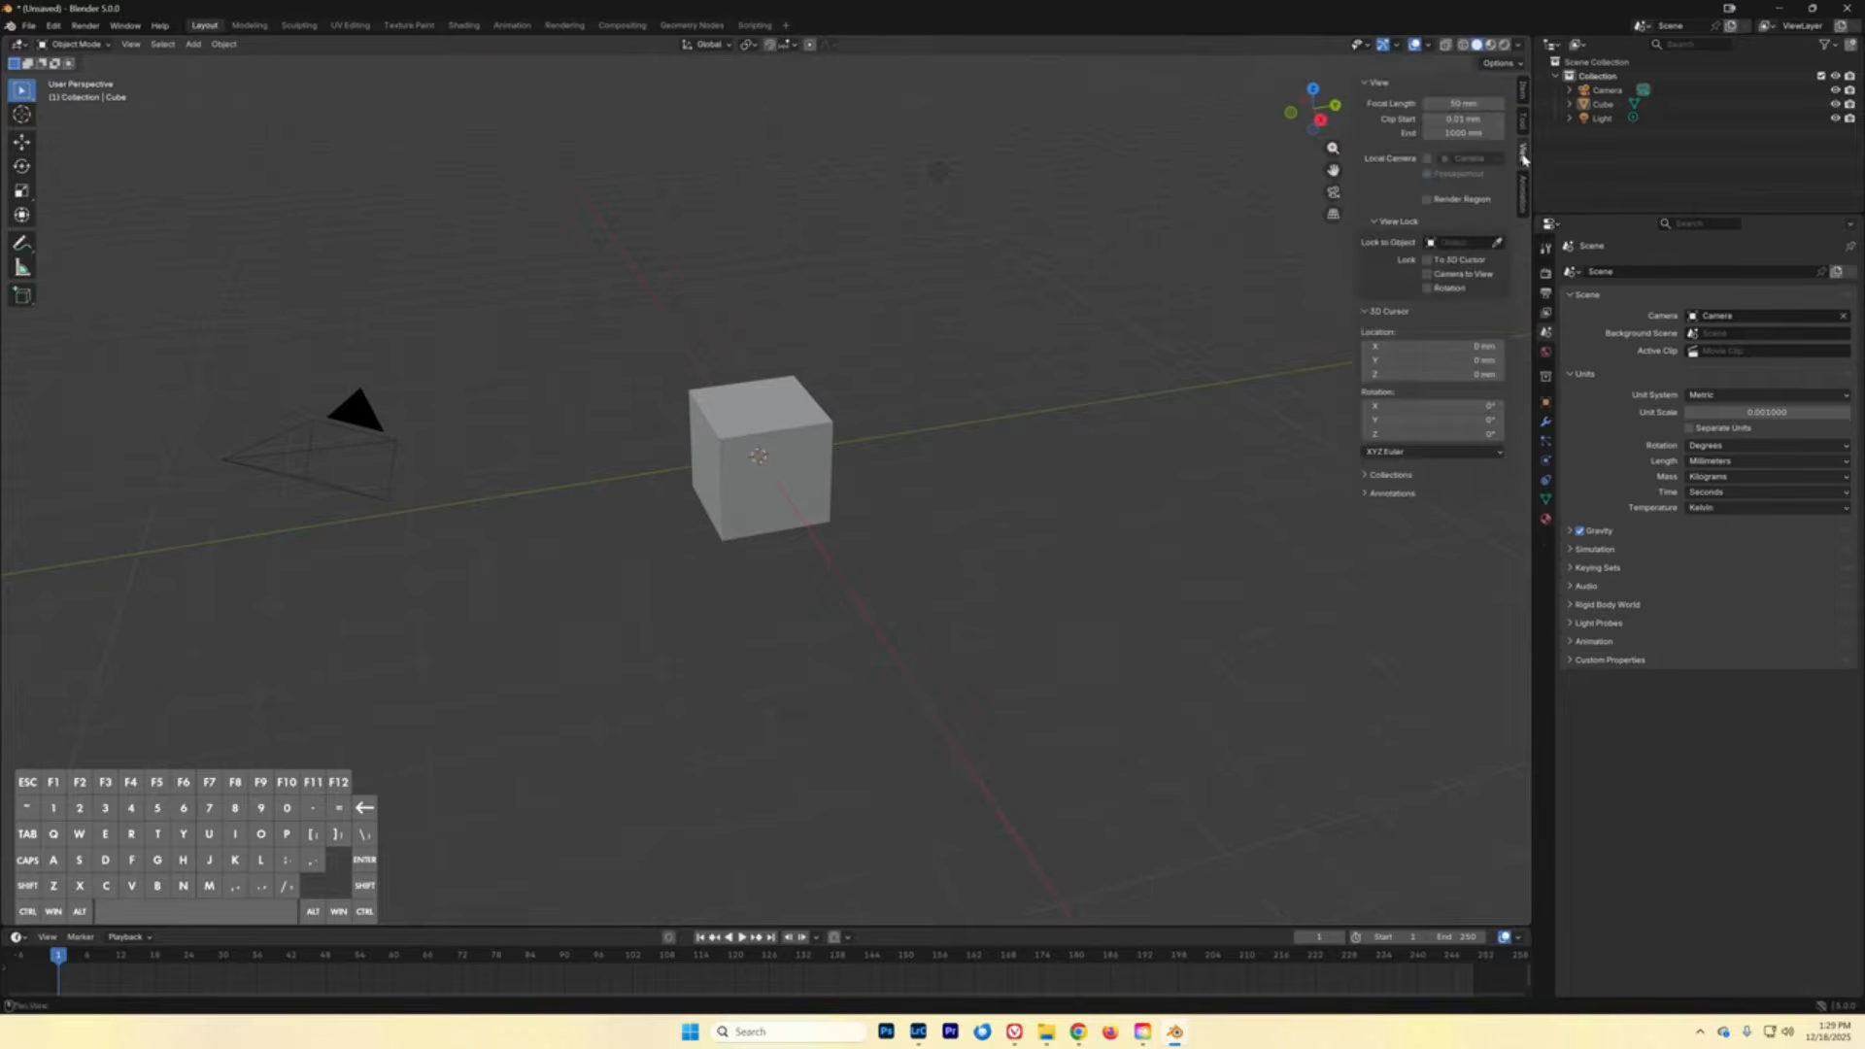
left_click(1459, 134)
left_click(1438, 133)
type("0")
key("Return")
scroll(982, 449, "down", 10)
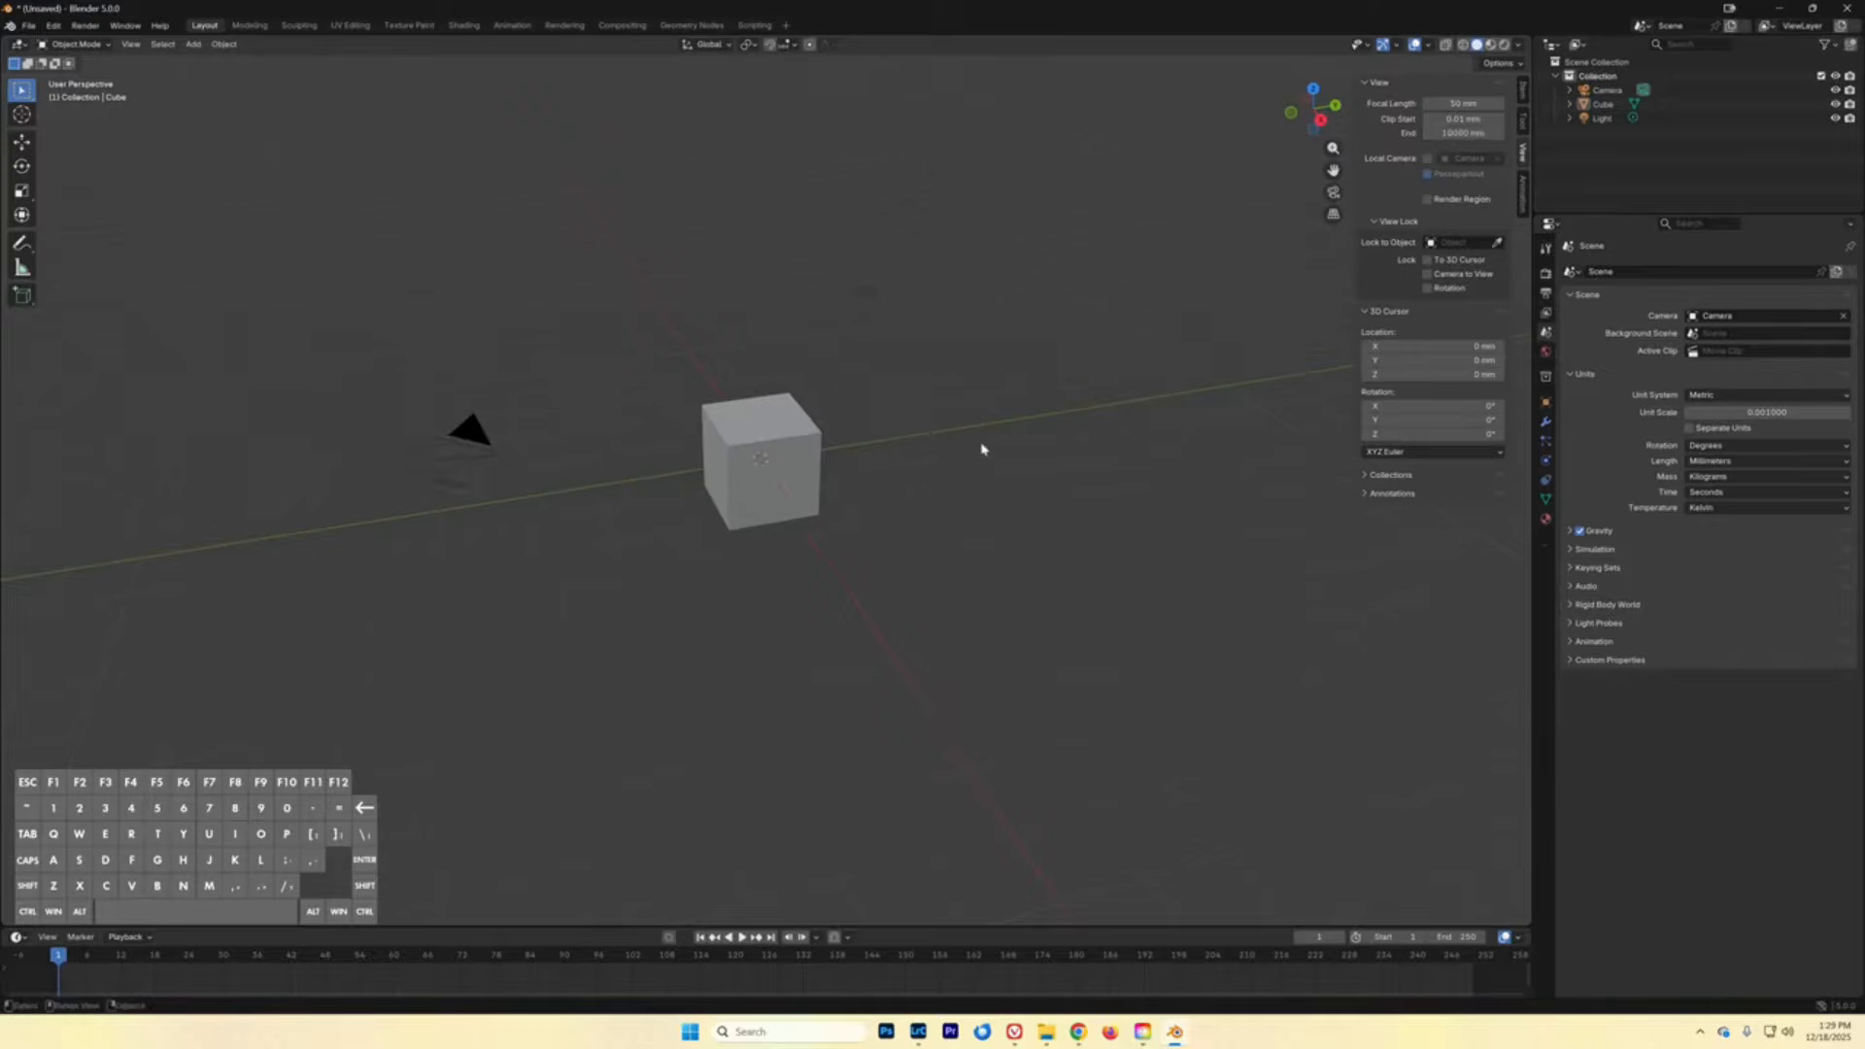
scroll(981, 449, "down", 3)
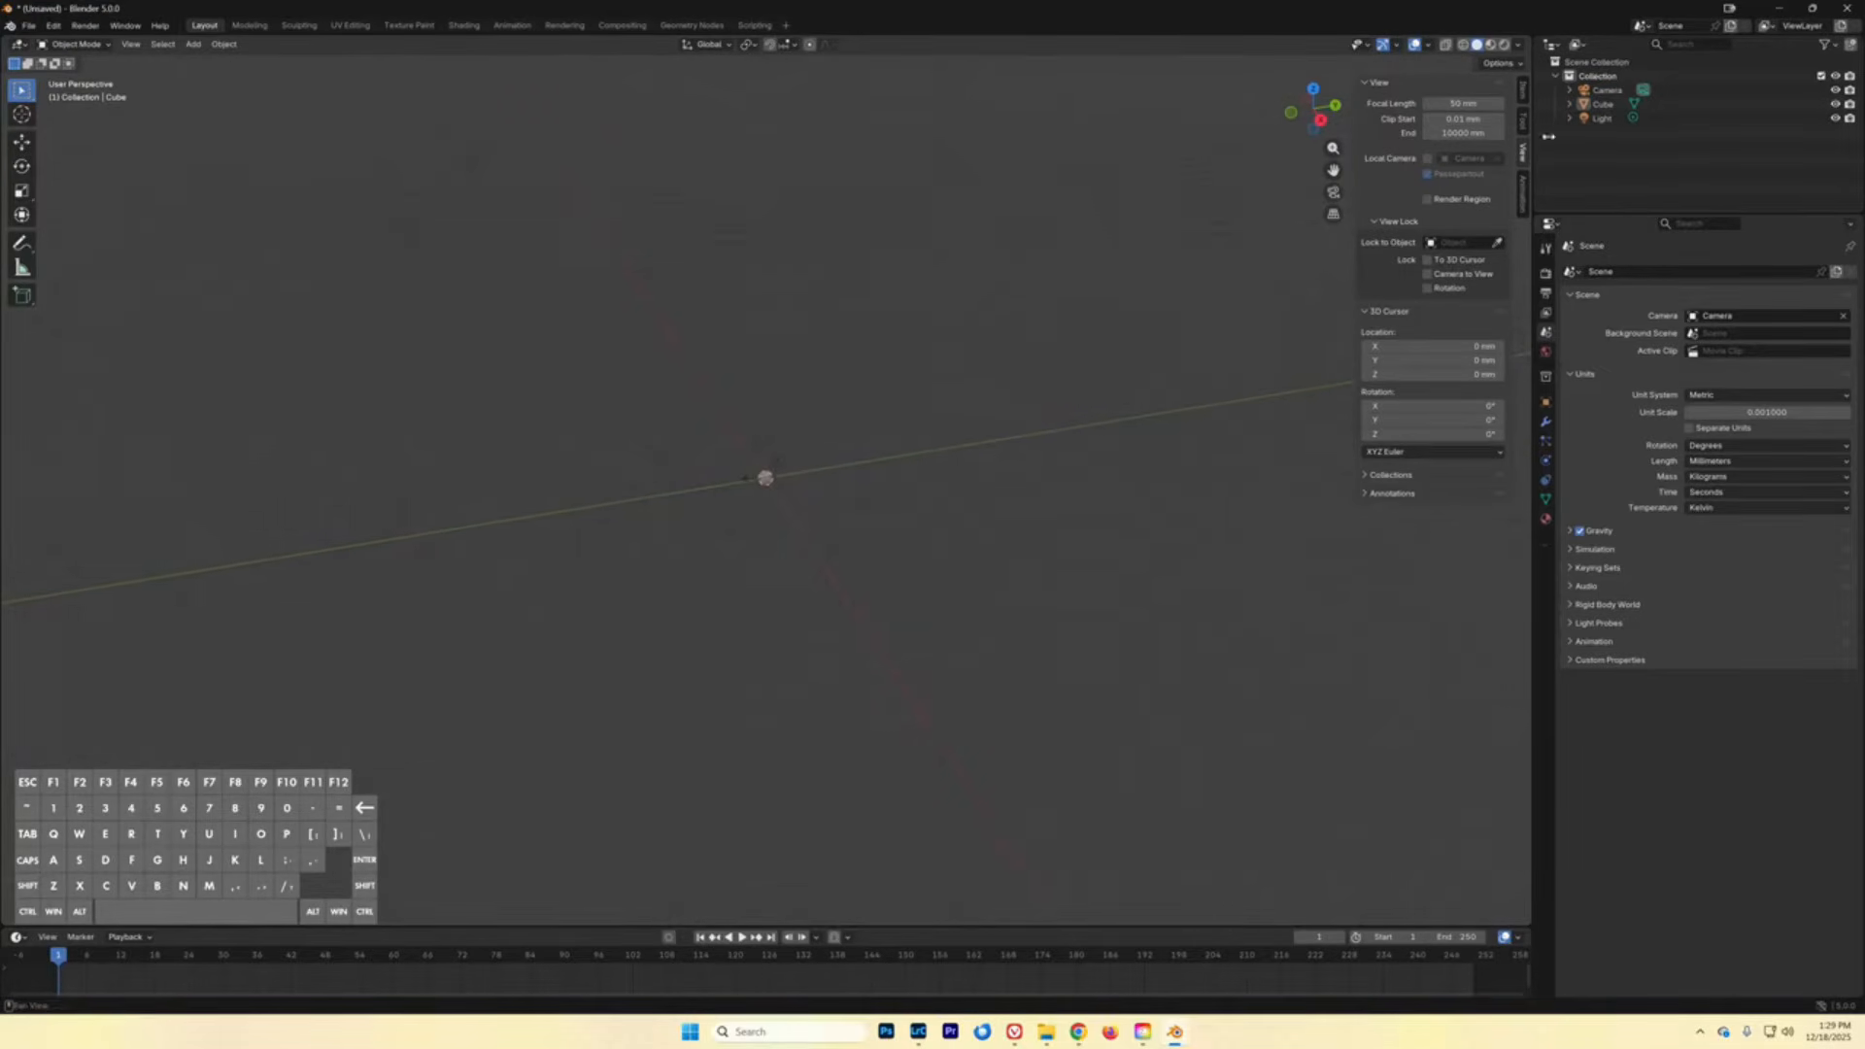
- Restore the view's clip end to 1000 mm and check how the cube is clipped at a distance
left_click(1459, 133)
type("1000")
key("Return")
scroll(850, 459, "up", 15)
scroll(848, 463, "down", 13)
scroll(846, 476, "down", 2)
scroll(845, 474, "up", 12)
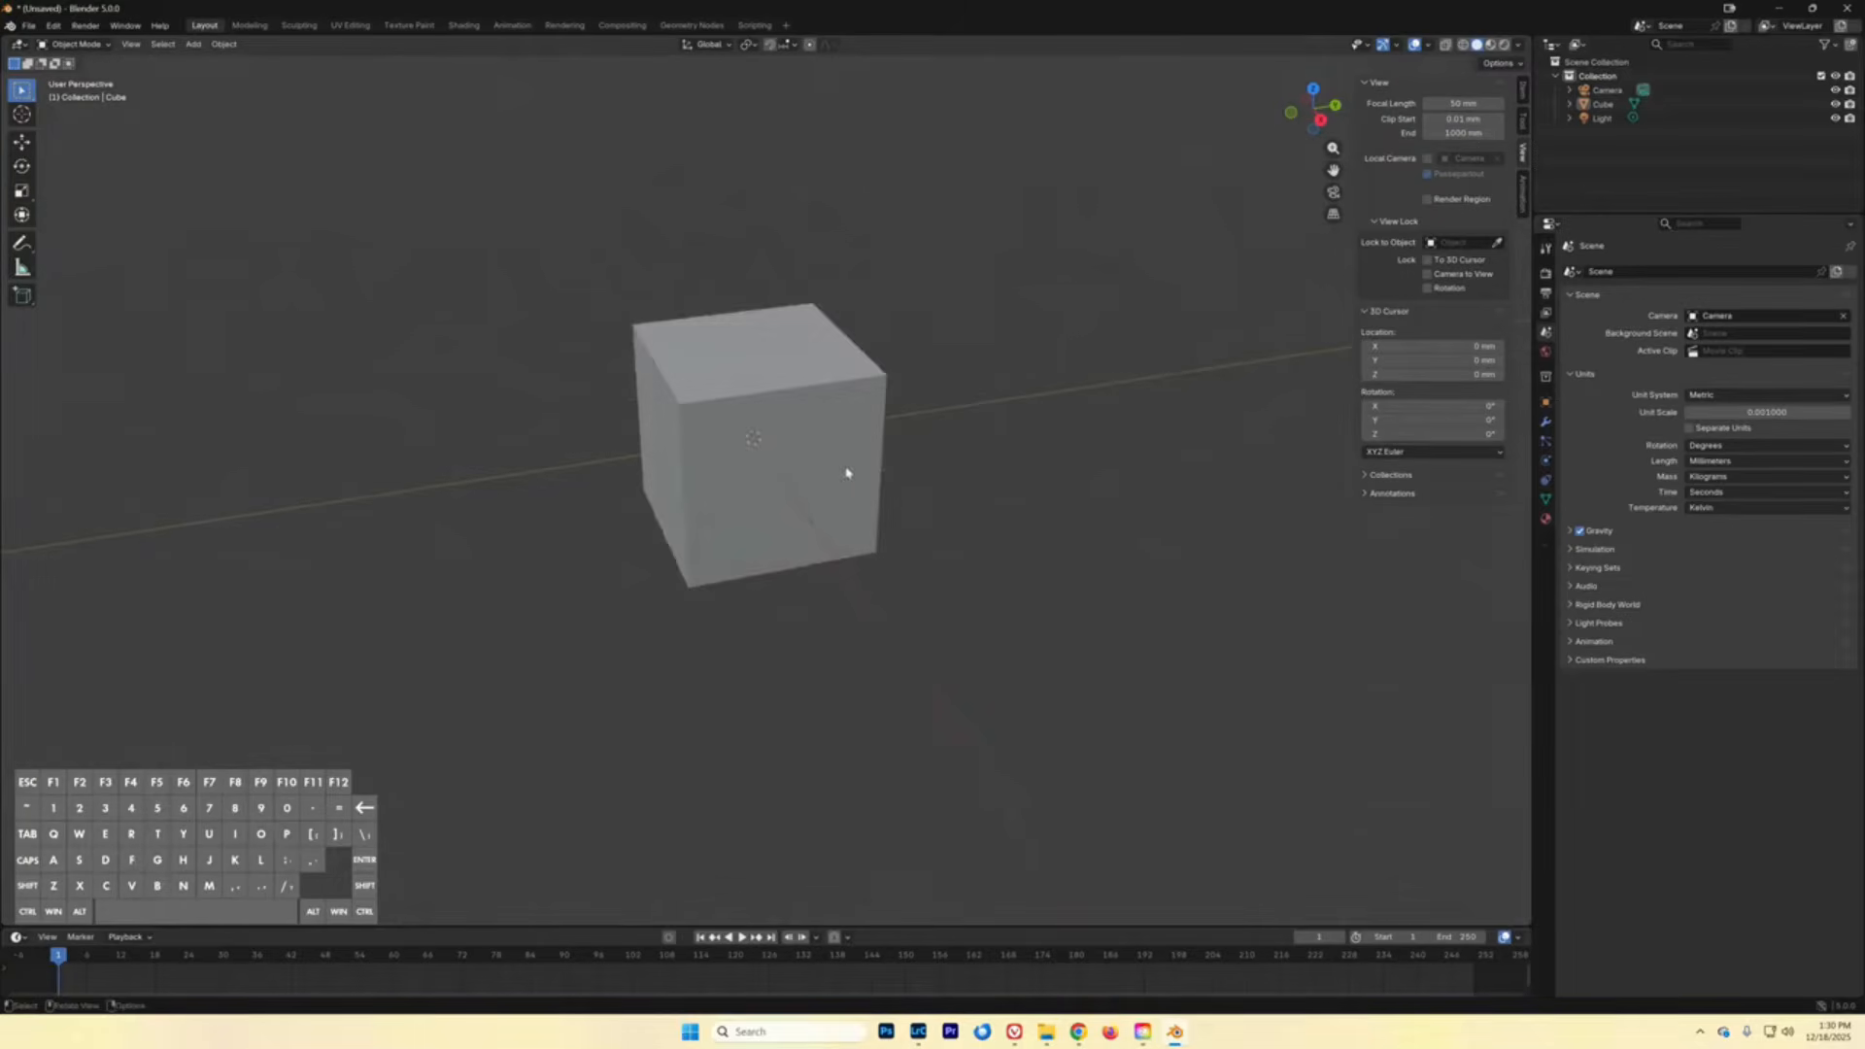
- Set the view's clip end to 10000 mm and check the cube's display at a distance
left_click(1460, 134)
type("10000")
key("Return")
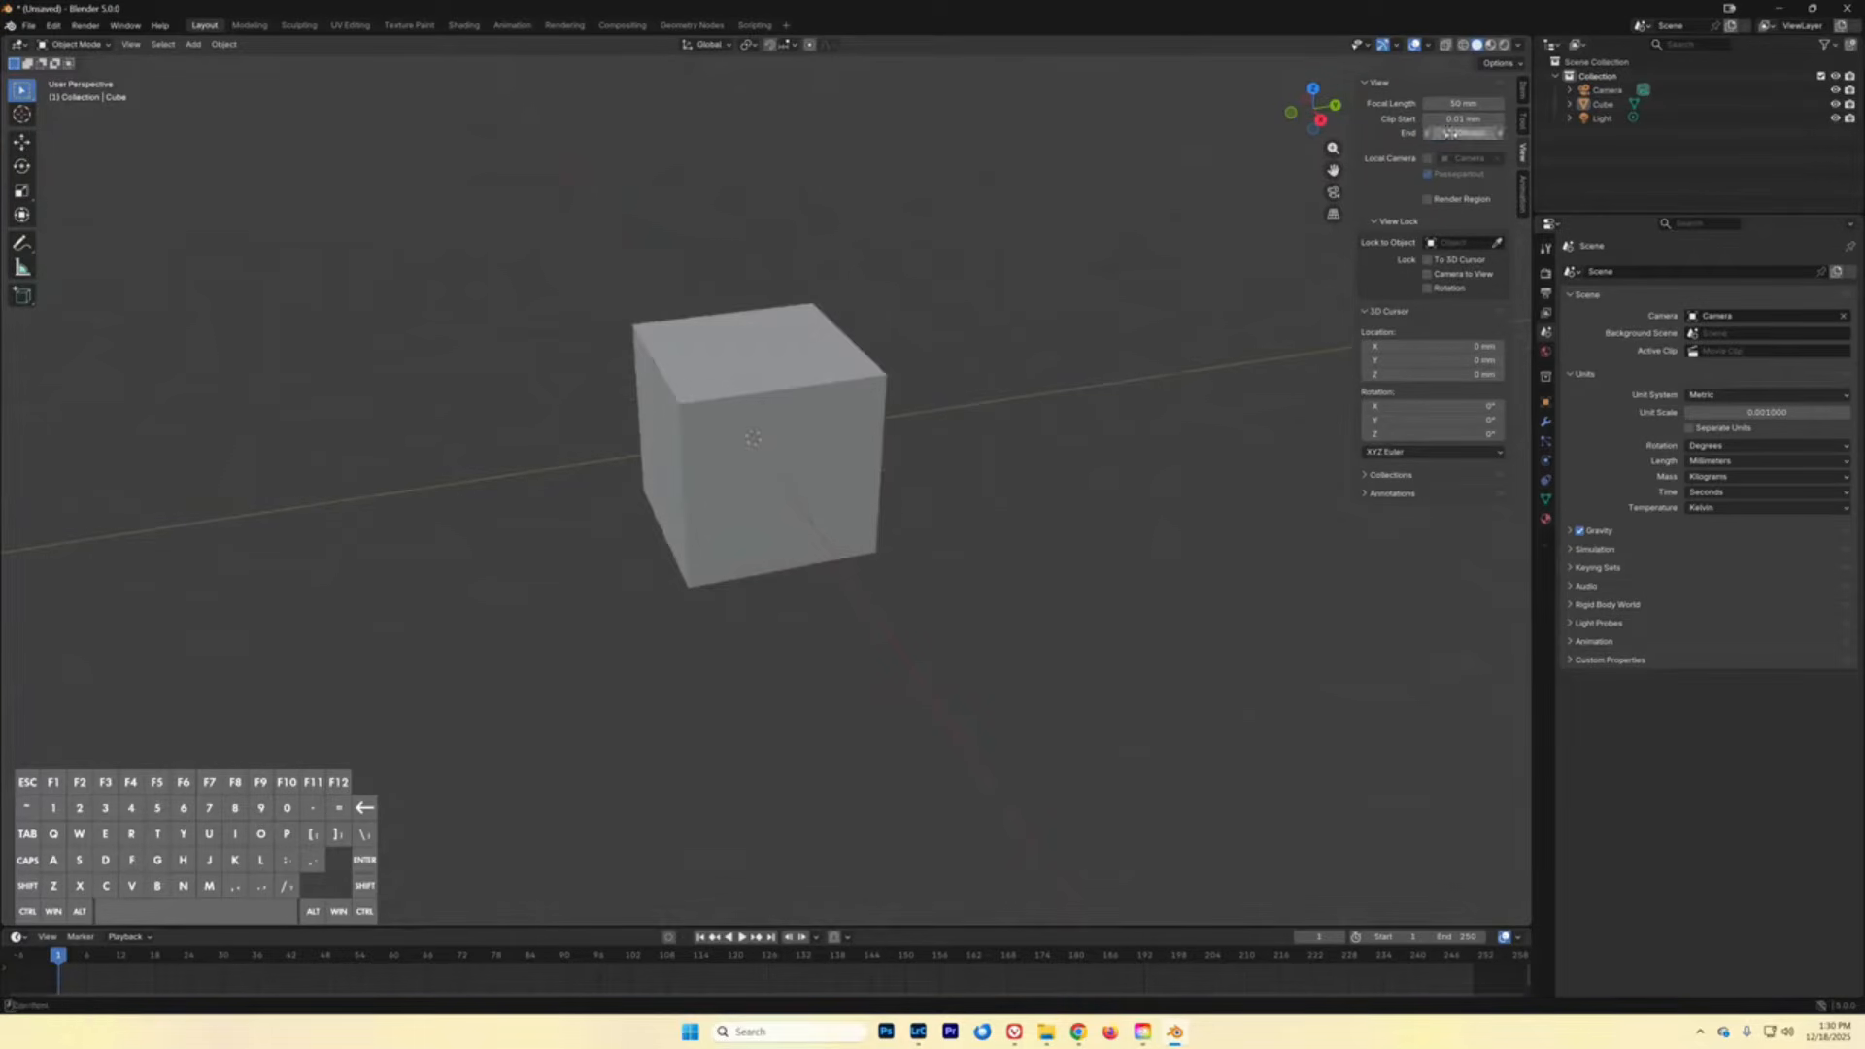
scroll(1019, 470, "down", 10)
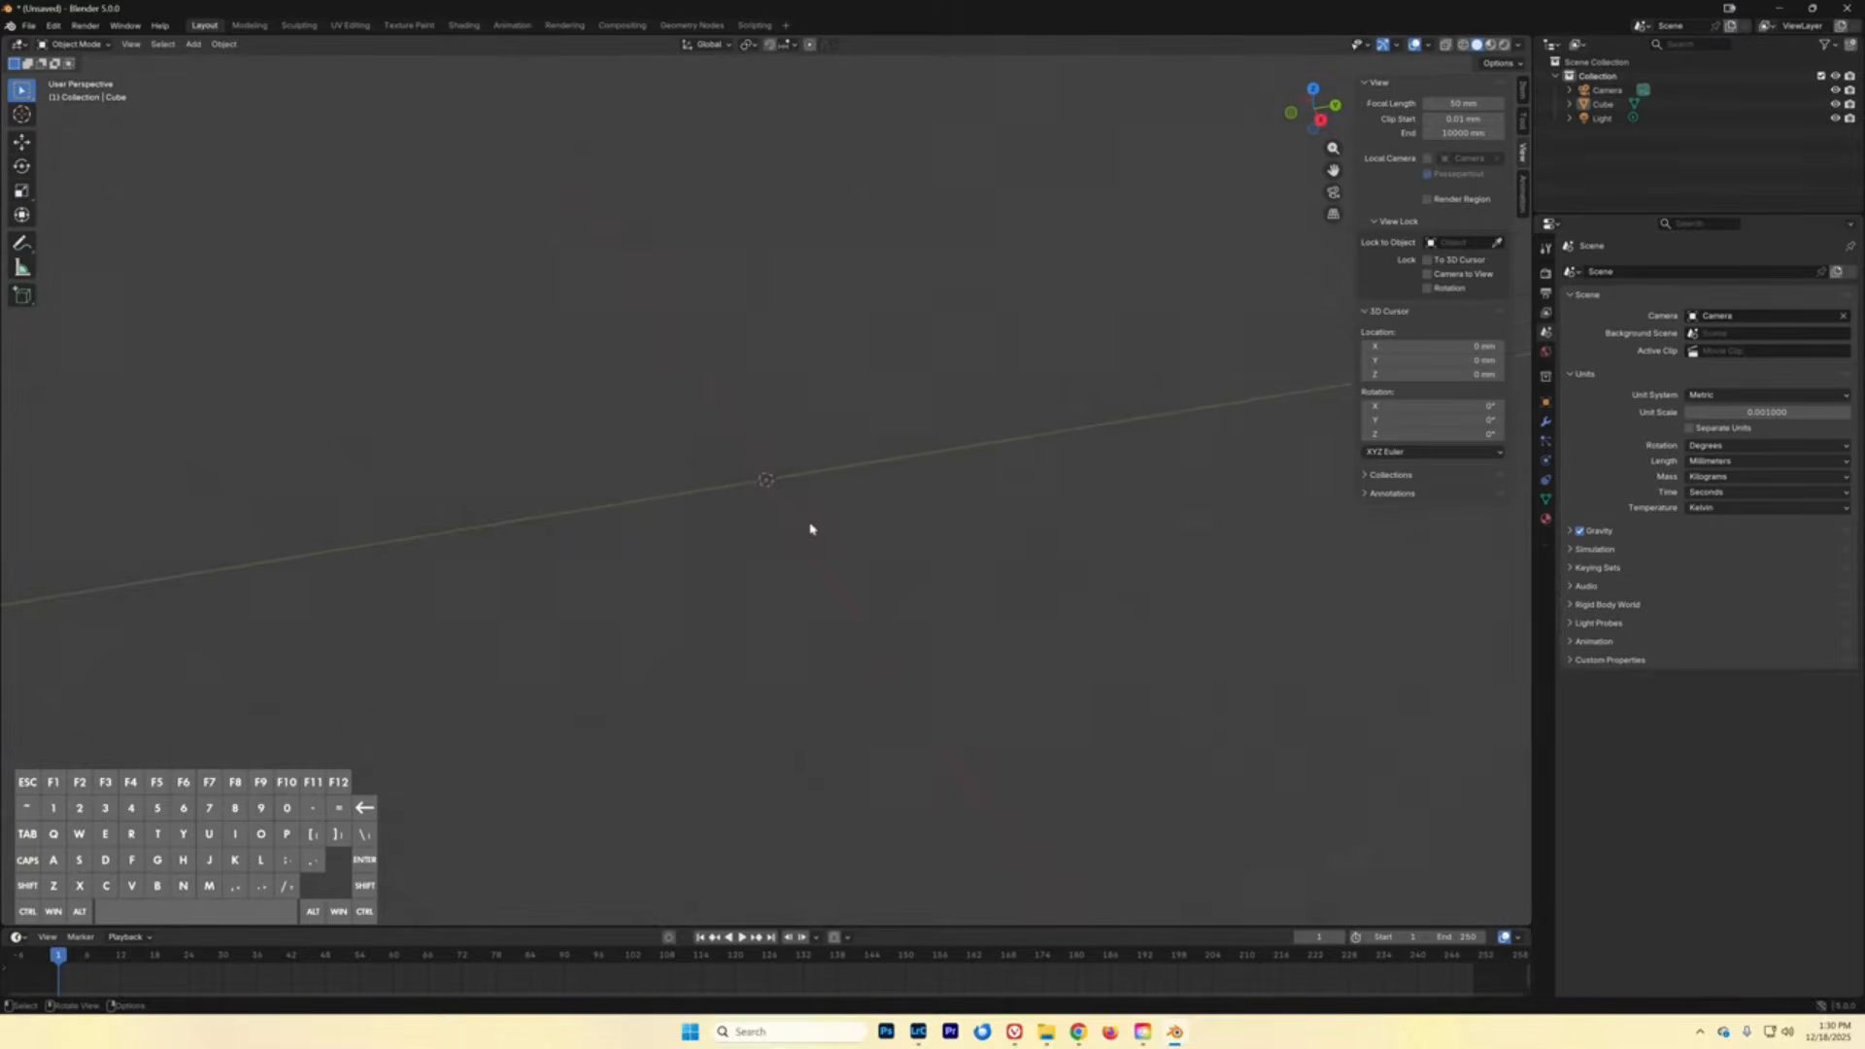
scroll(785, 521, "up", 10)
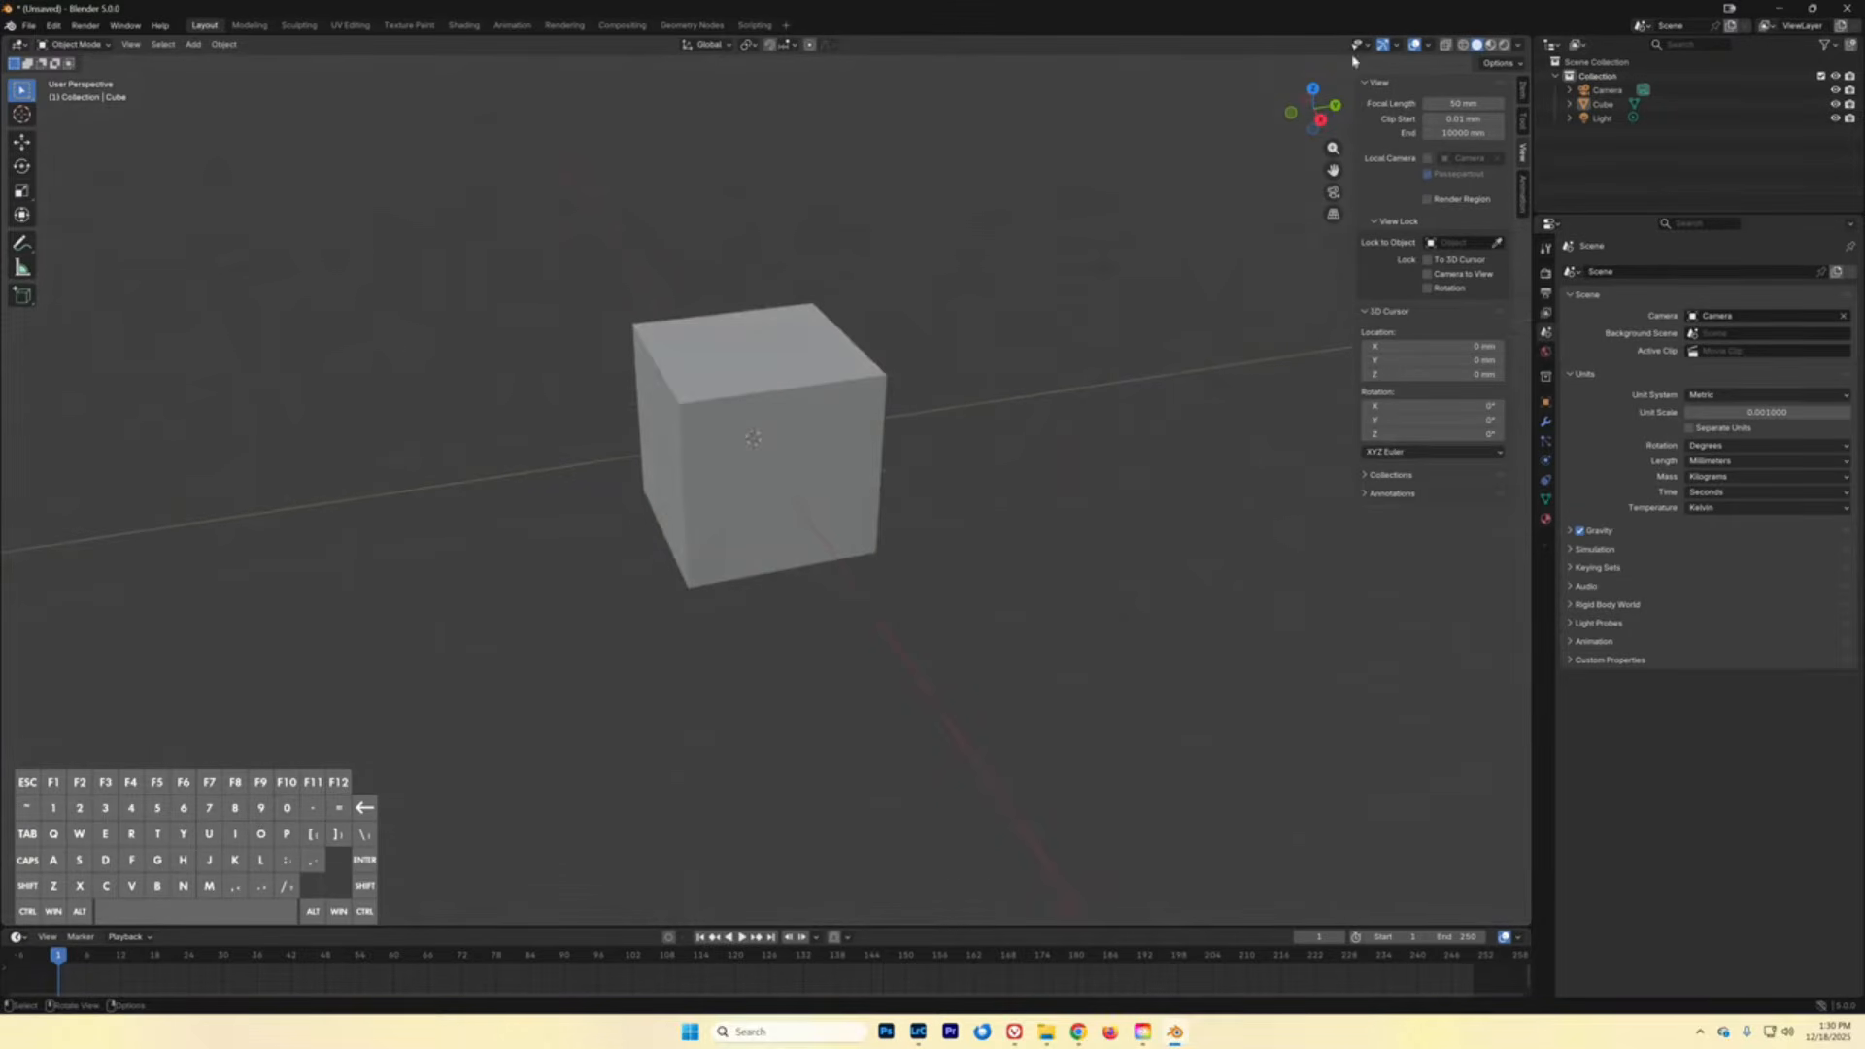
- Look straight down from the top view and add a Bézier circle at the scene origin
left_click_drag(1313, 91, 1312, 167)
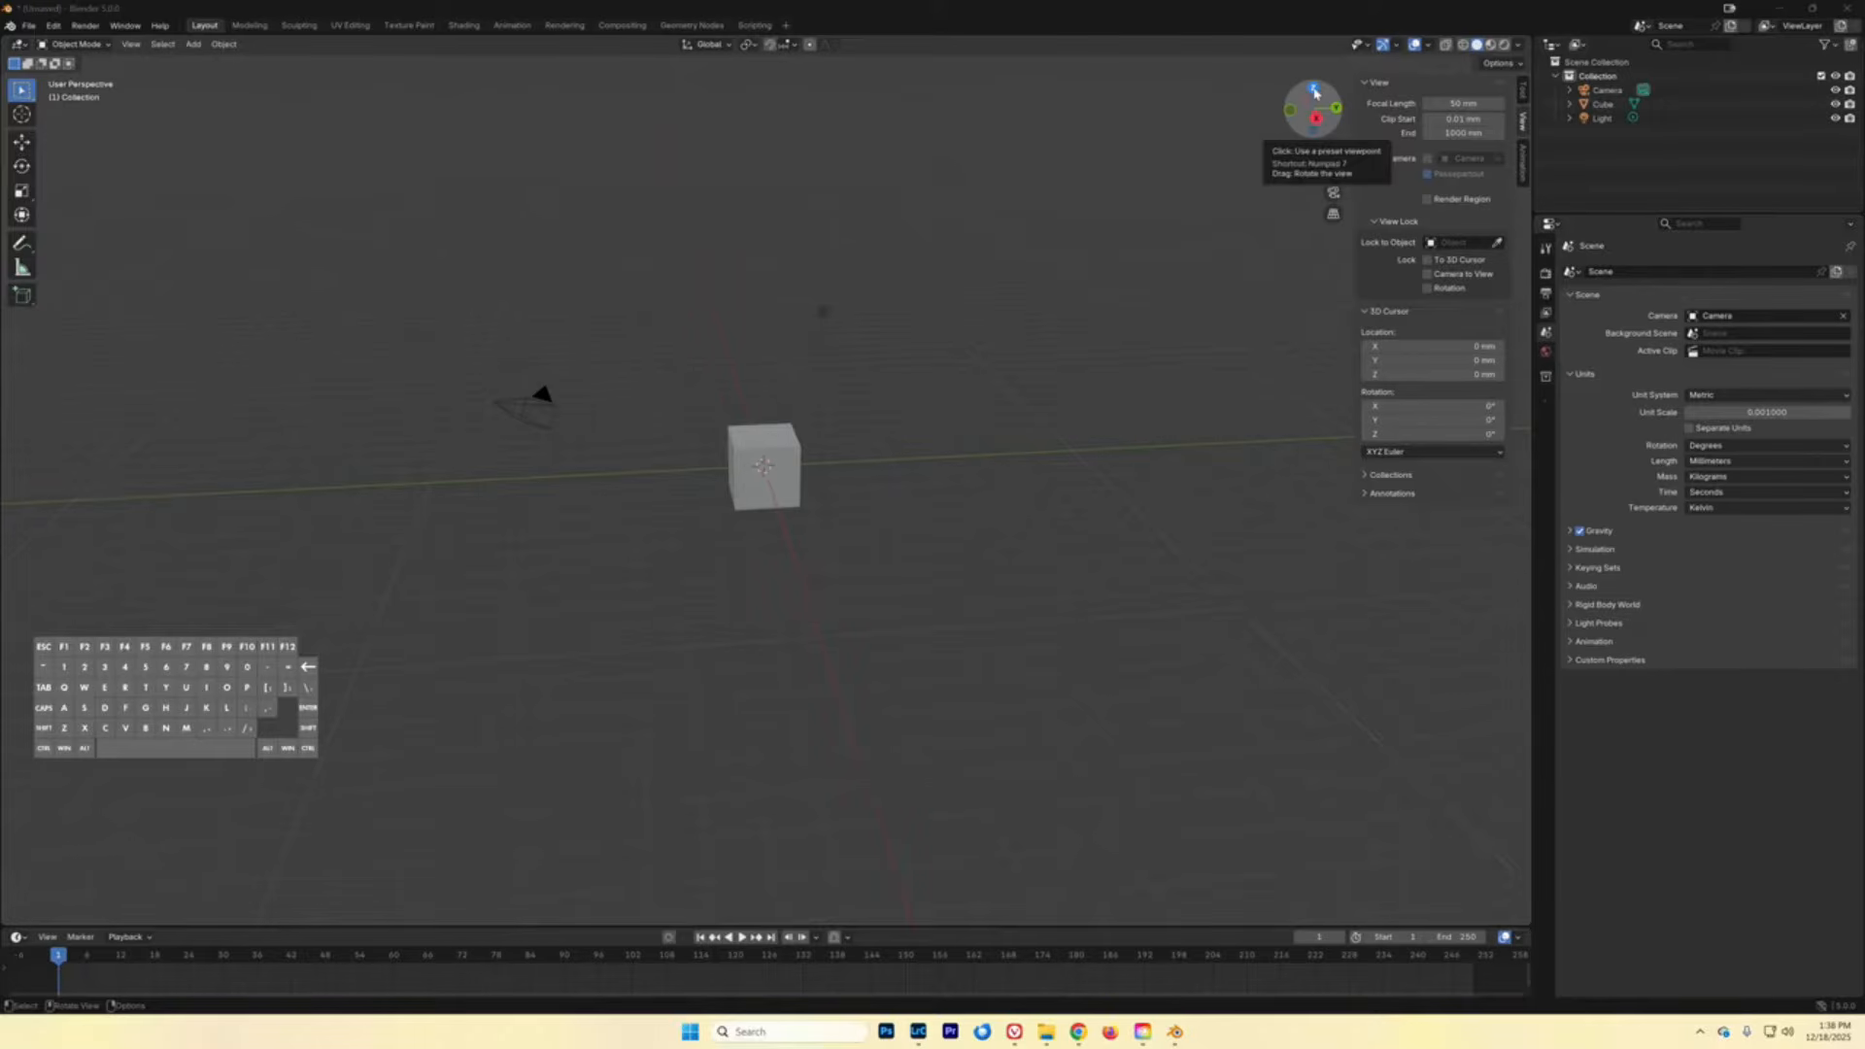
left_click(1314, 91)
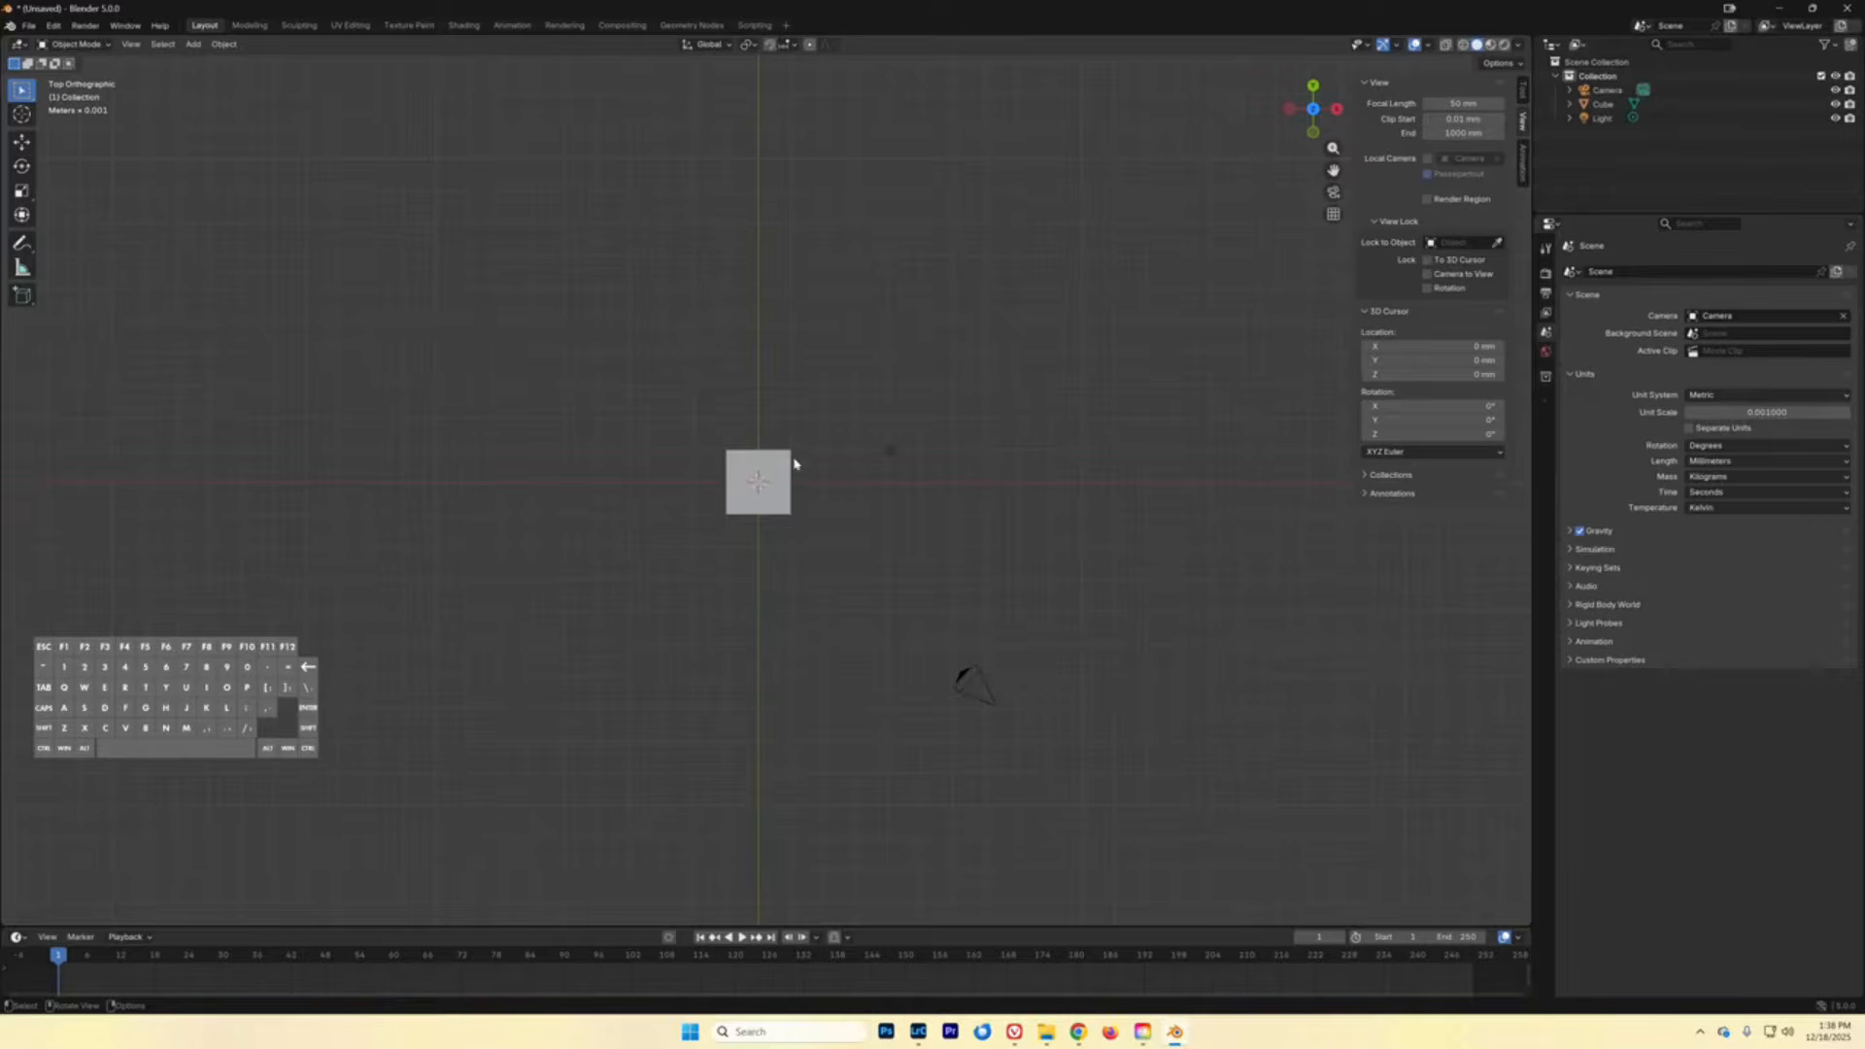
left_click(196, 45)
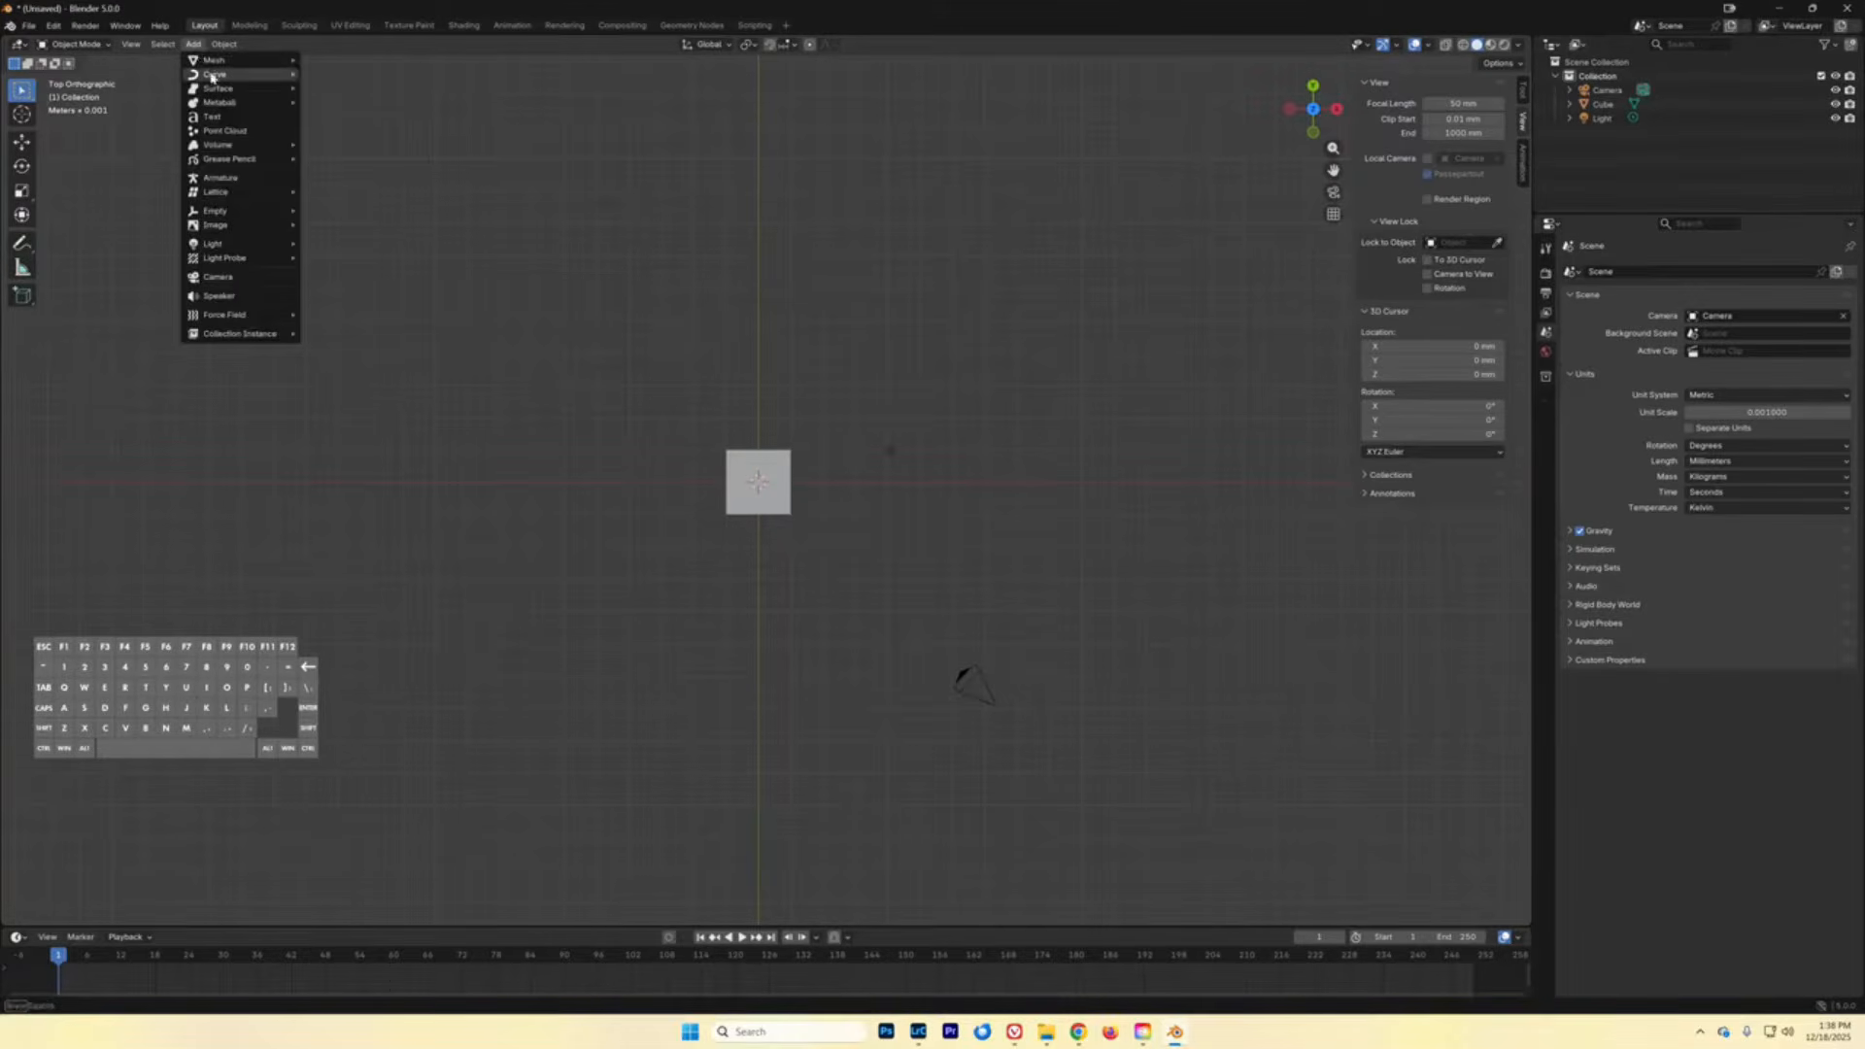
mouse_move(242, 74)
left_click(331, 89)
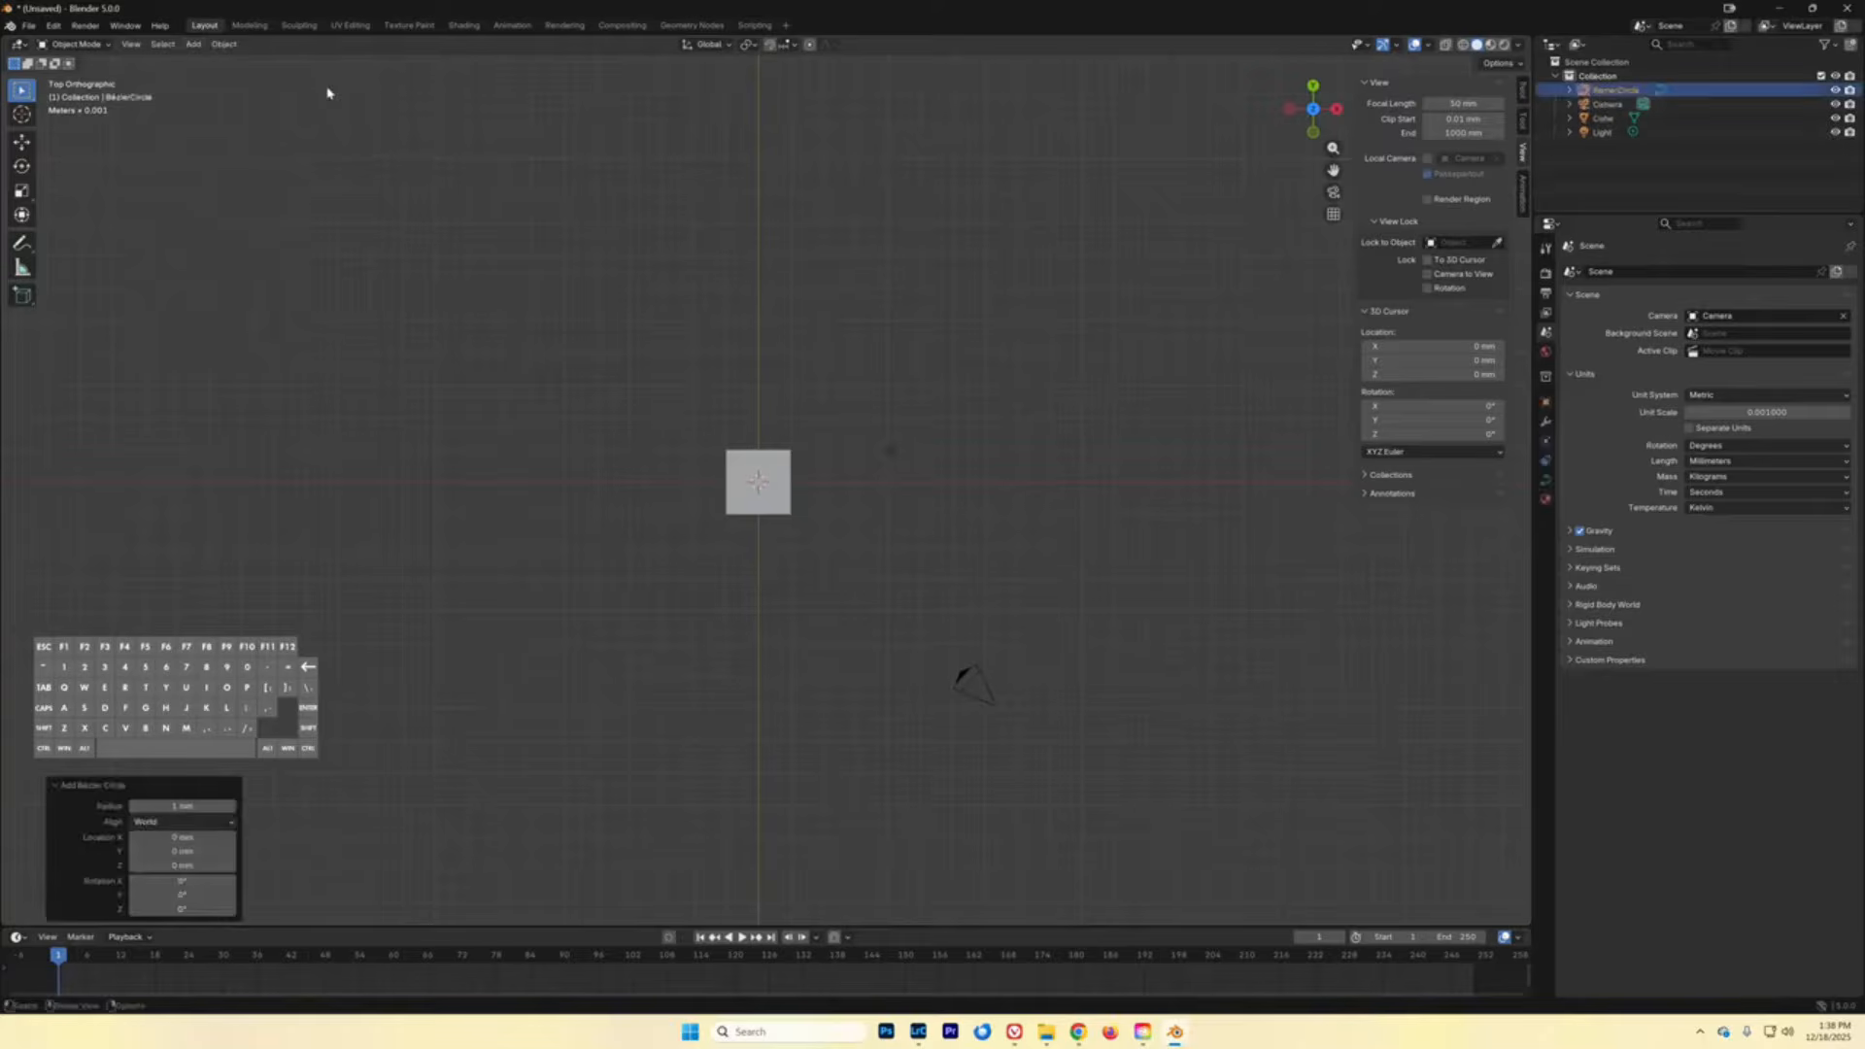
- Set the new Bézier circle's radius to 20 mm in its creation settings and deselect the circle
left_click(58, 789)
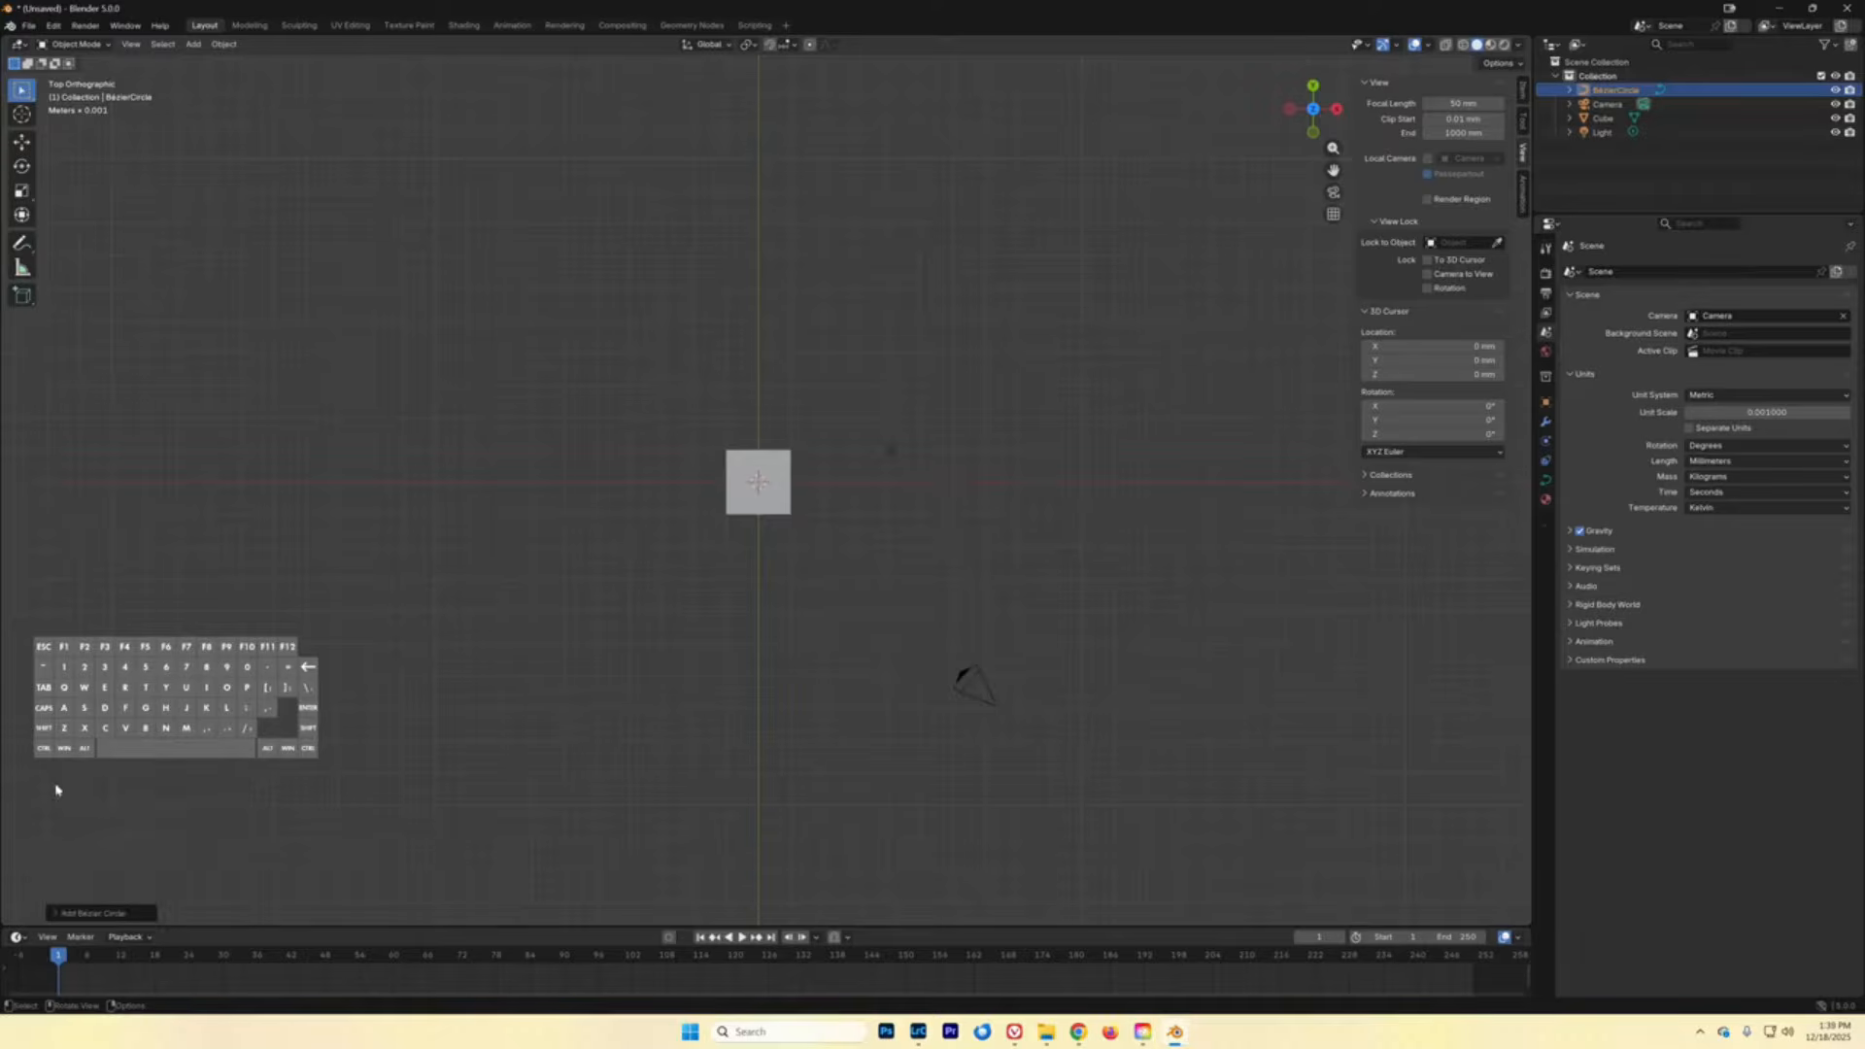
left_click(57, 914)
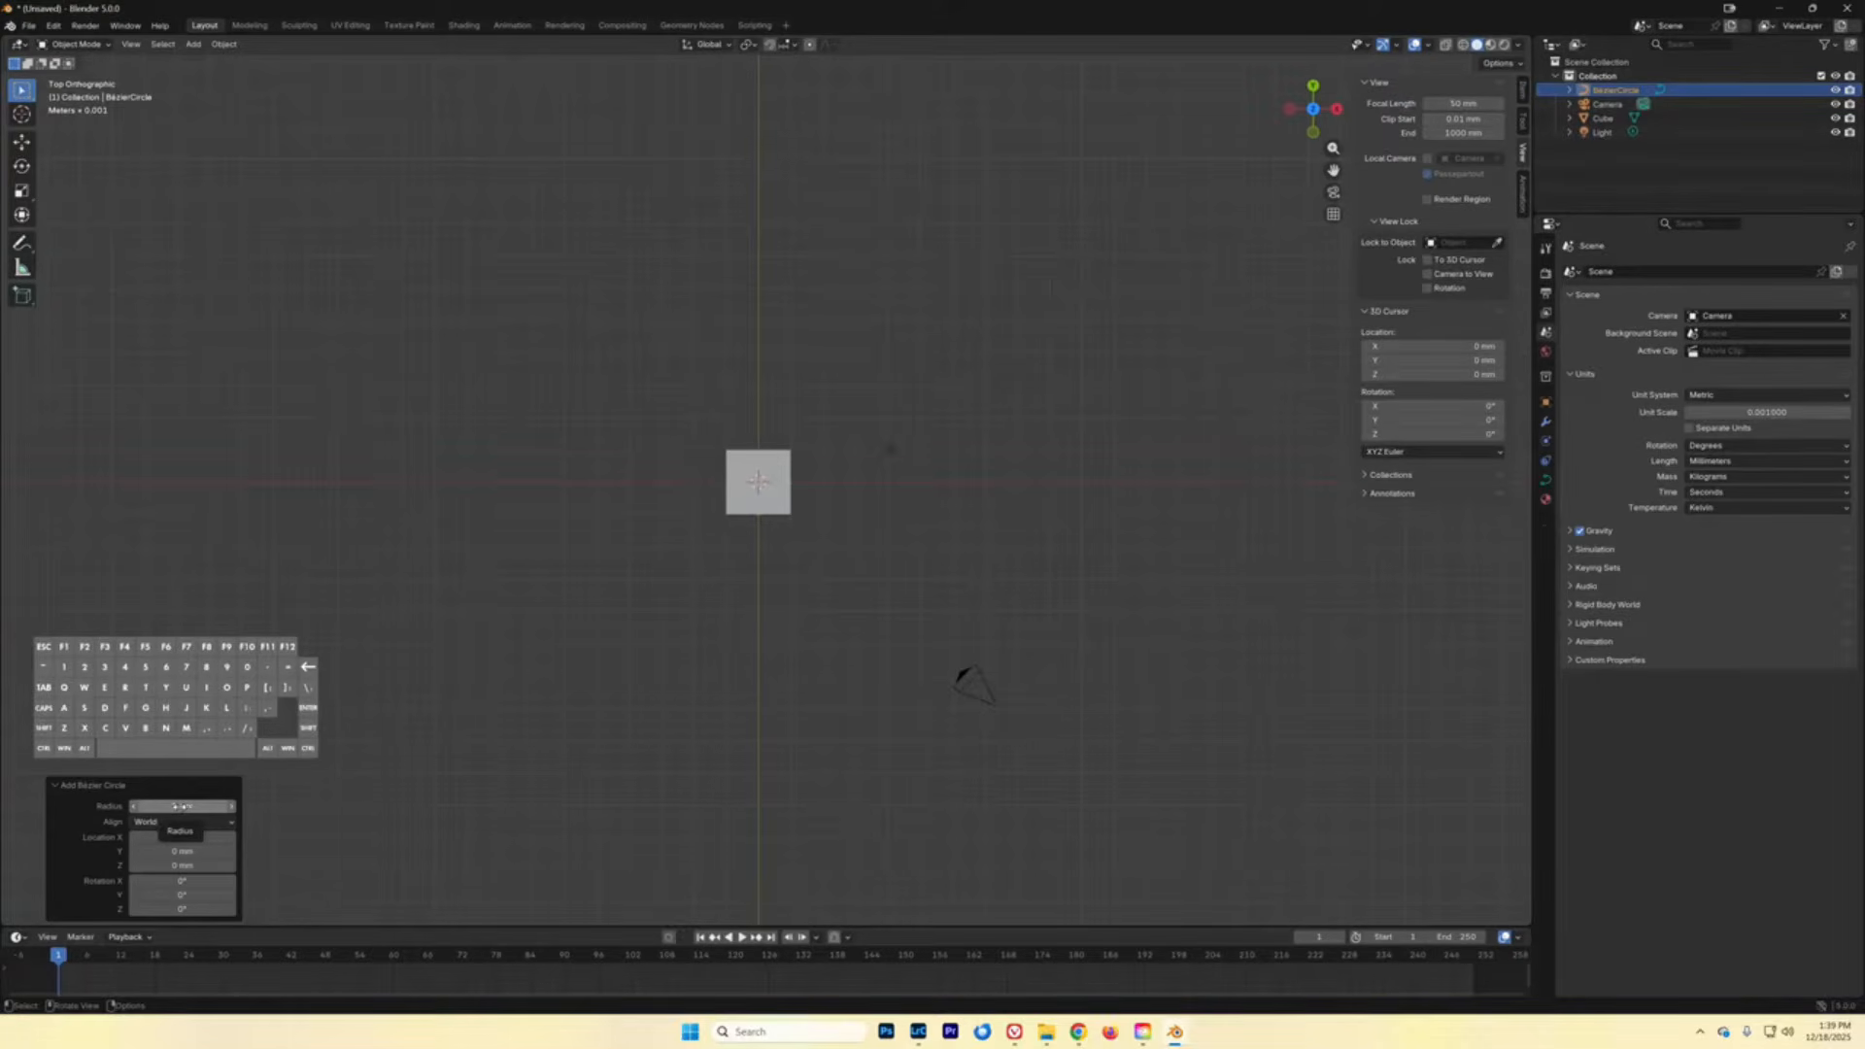
left_click(157, 807)
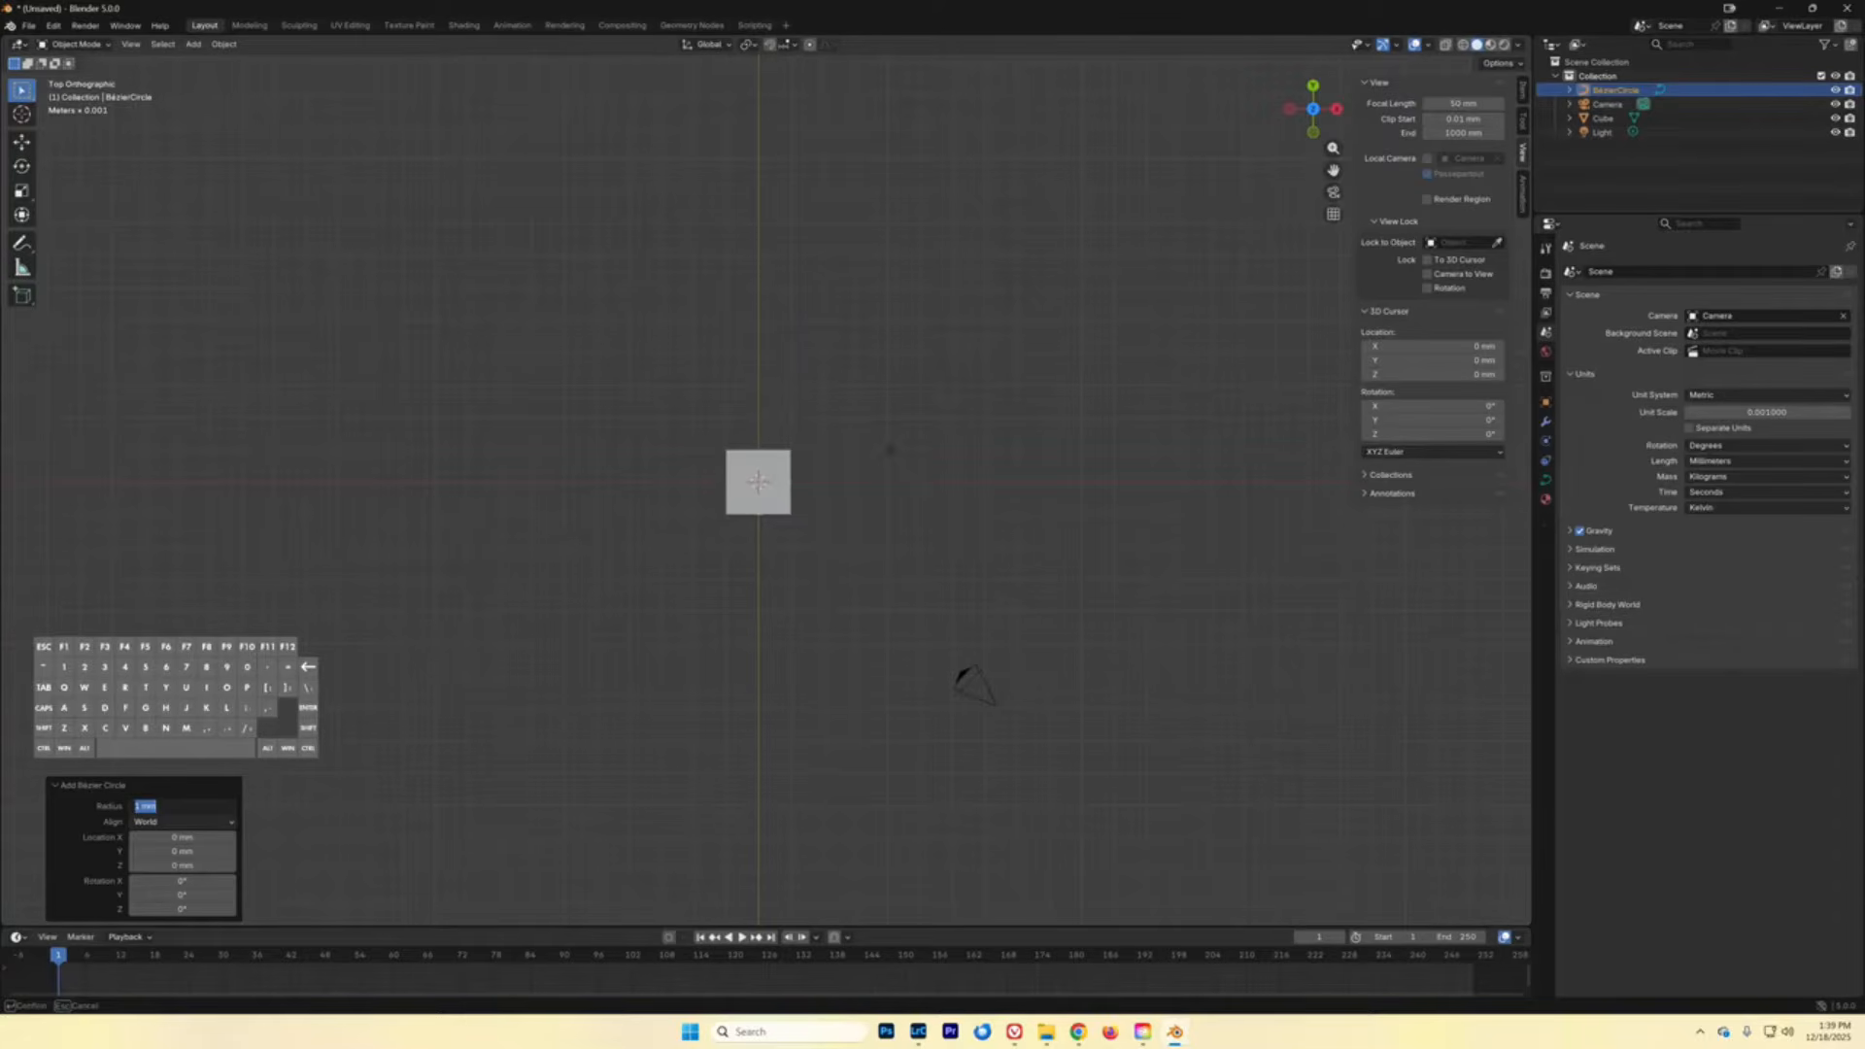
type("20")
key("Return")
scroll(379, 483, "down", 4)
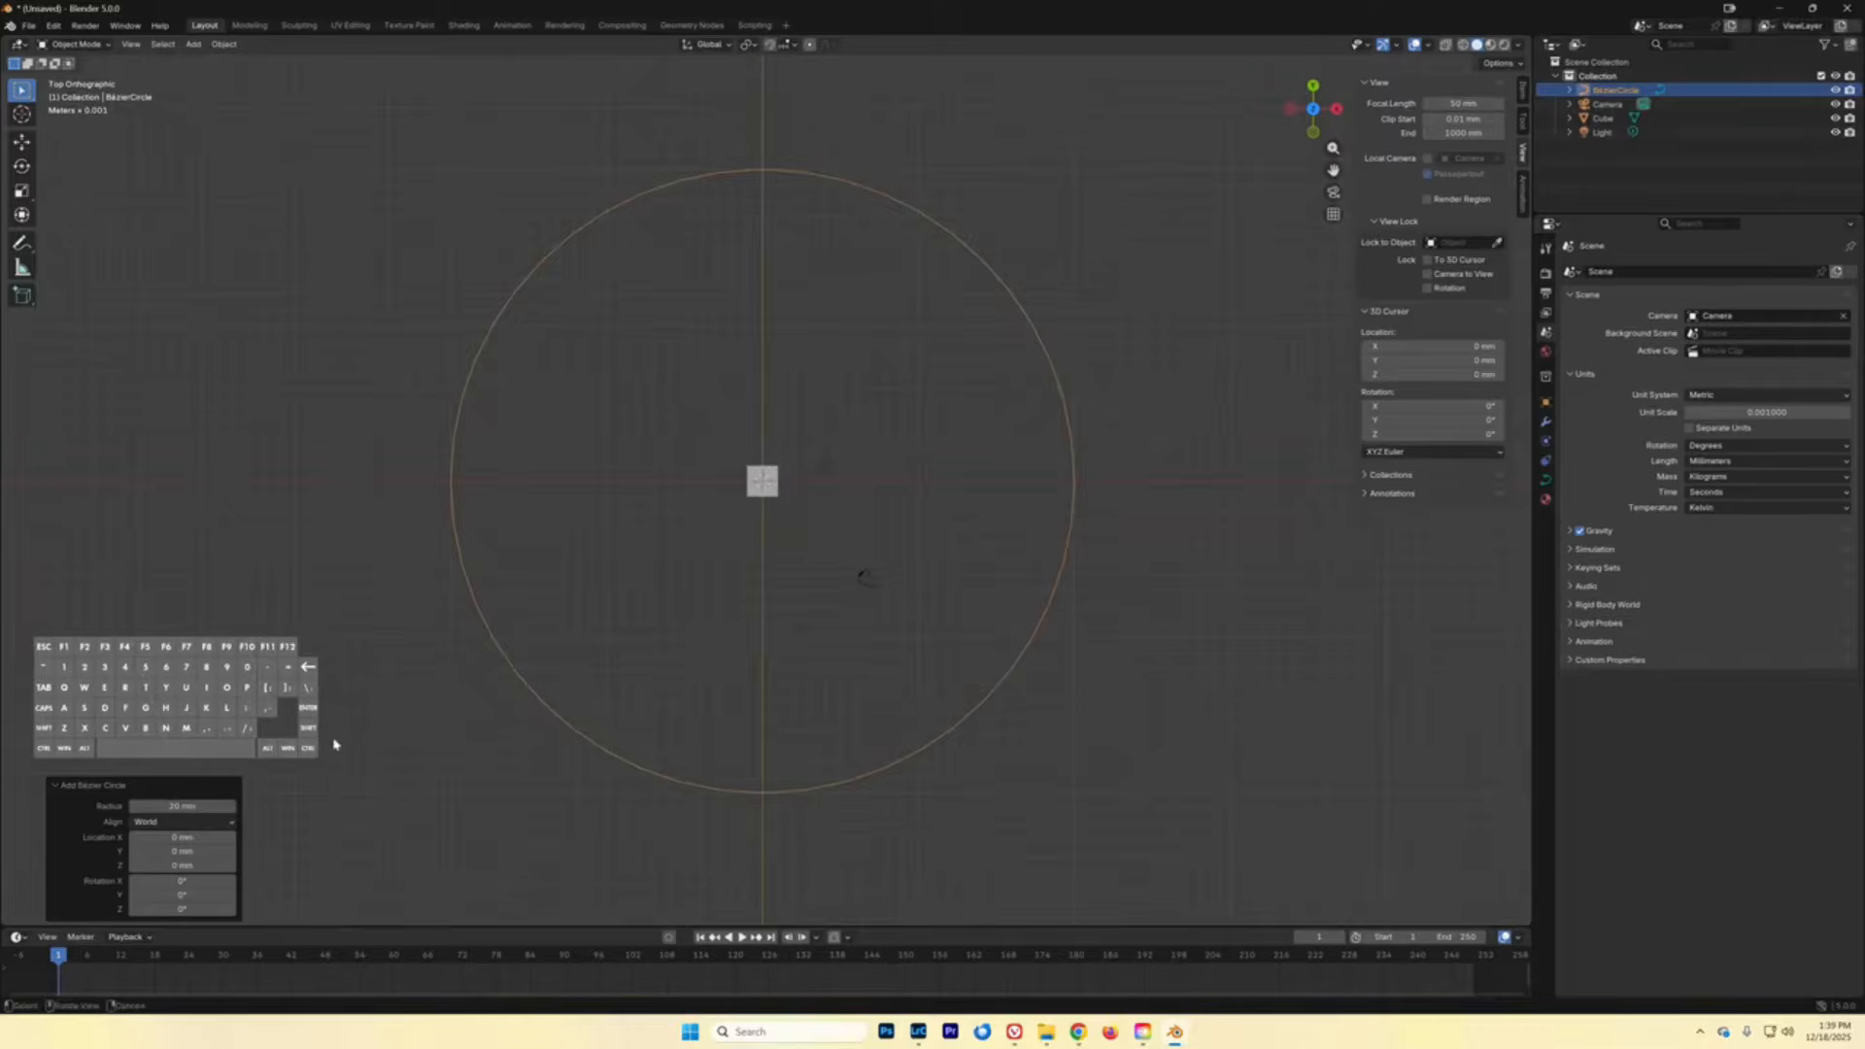
left_click(54, 785)
left_click(559, 594)
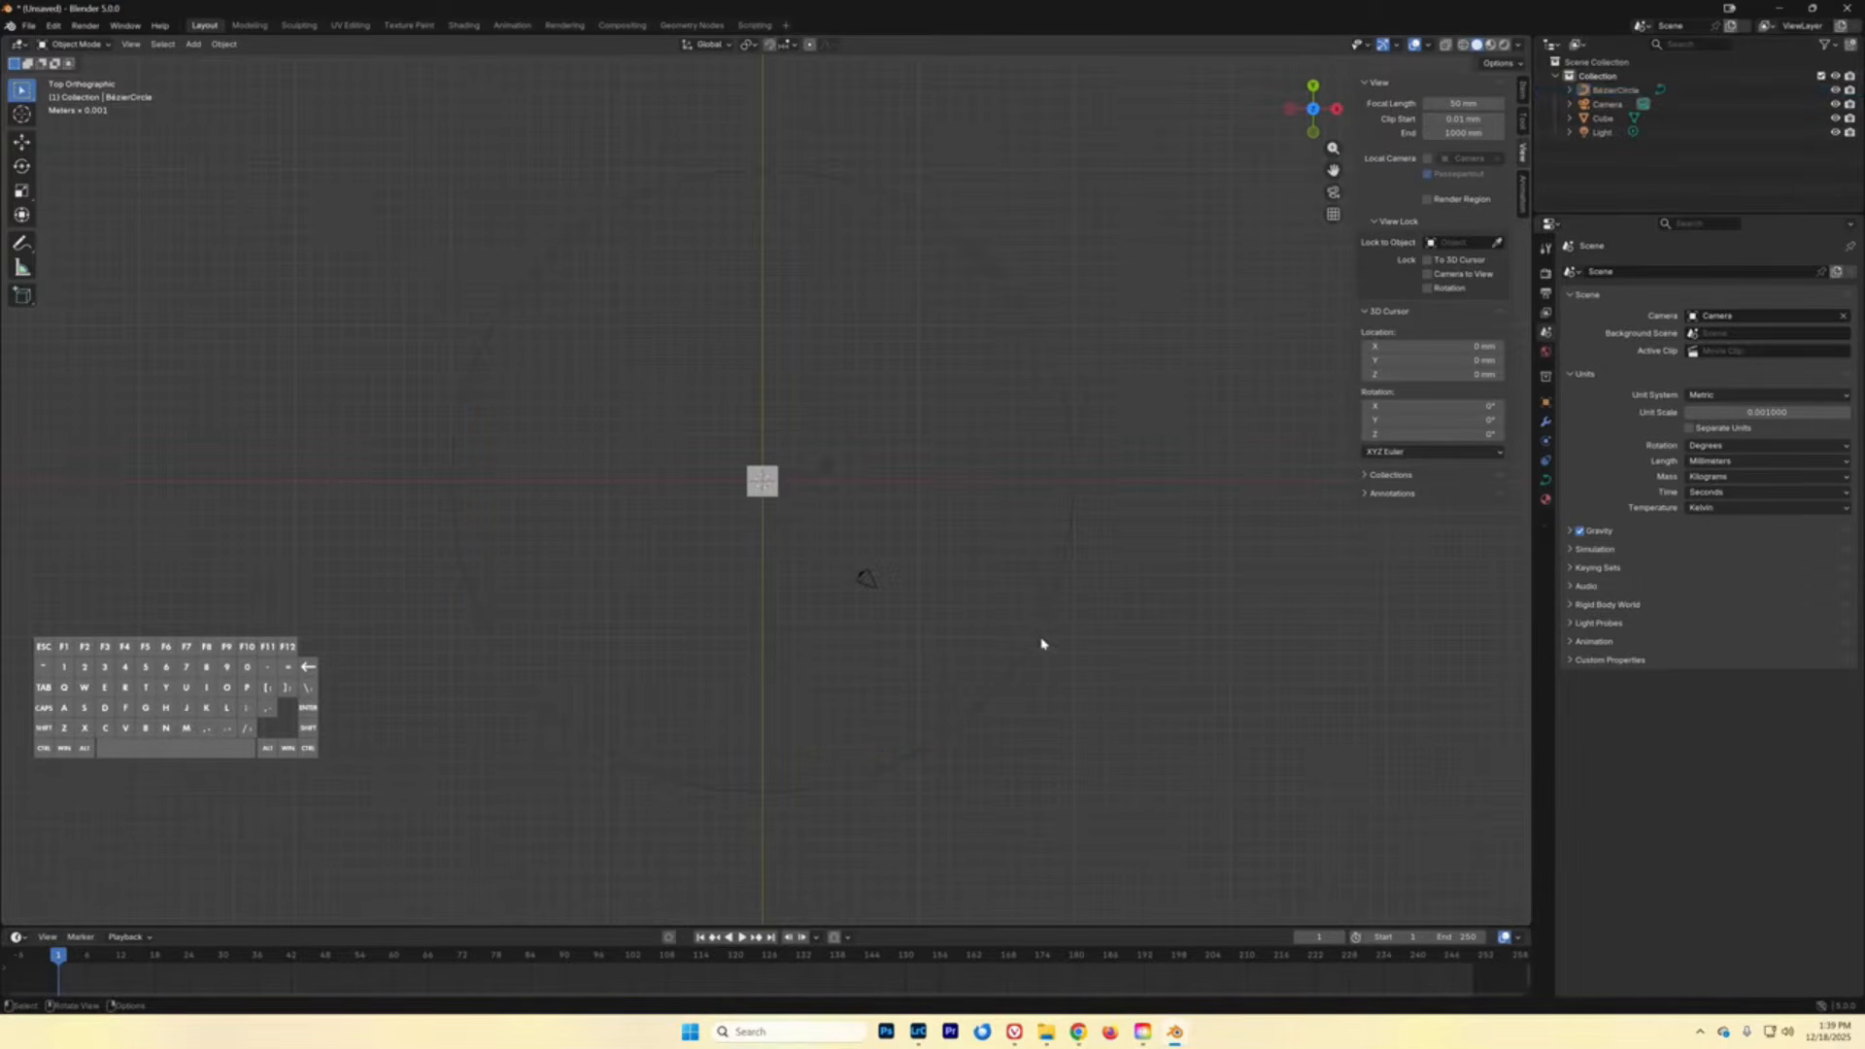
- Select the default cube and toggle repeatedly between Object Mode and Edit Mode, finishing in Object Mode
left_click(774, 494)
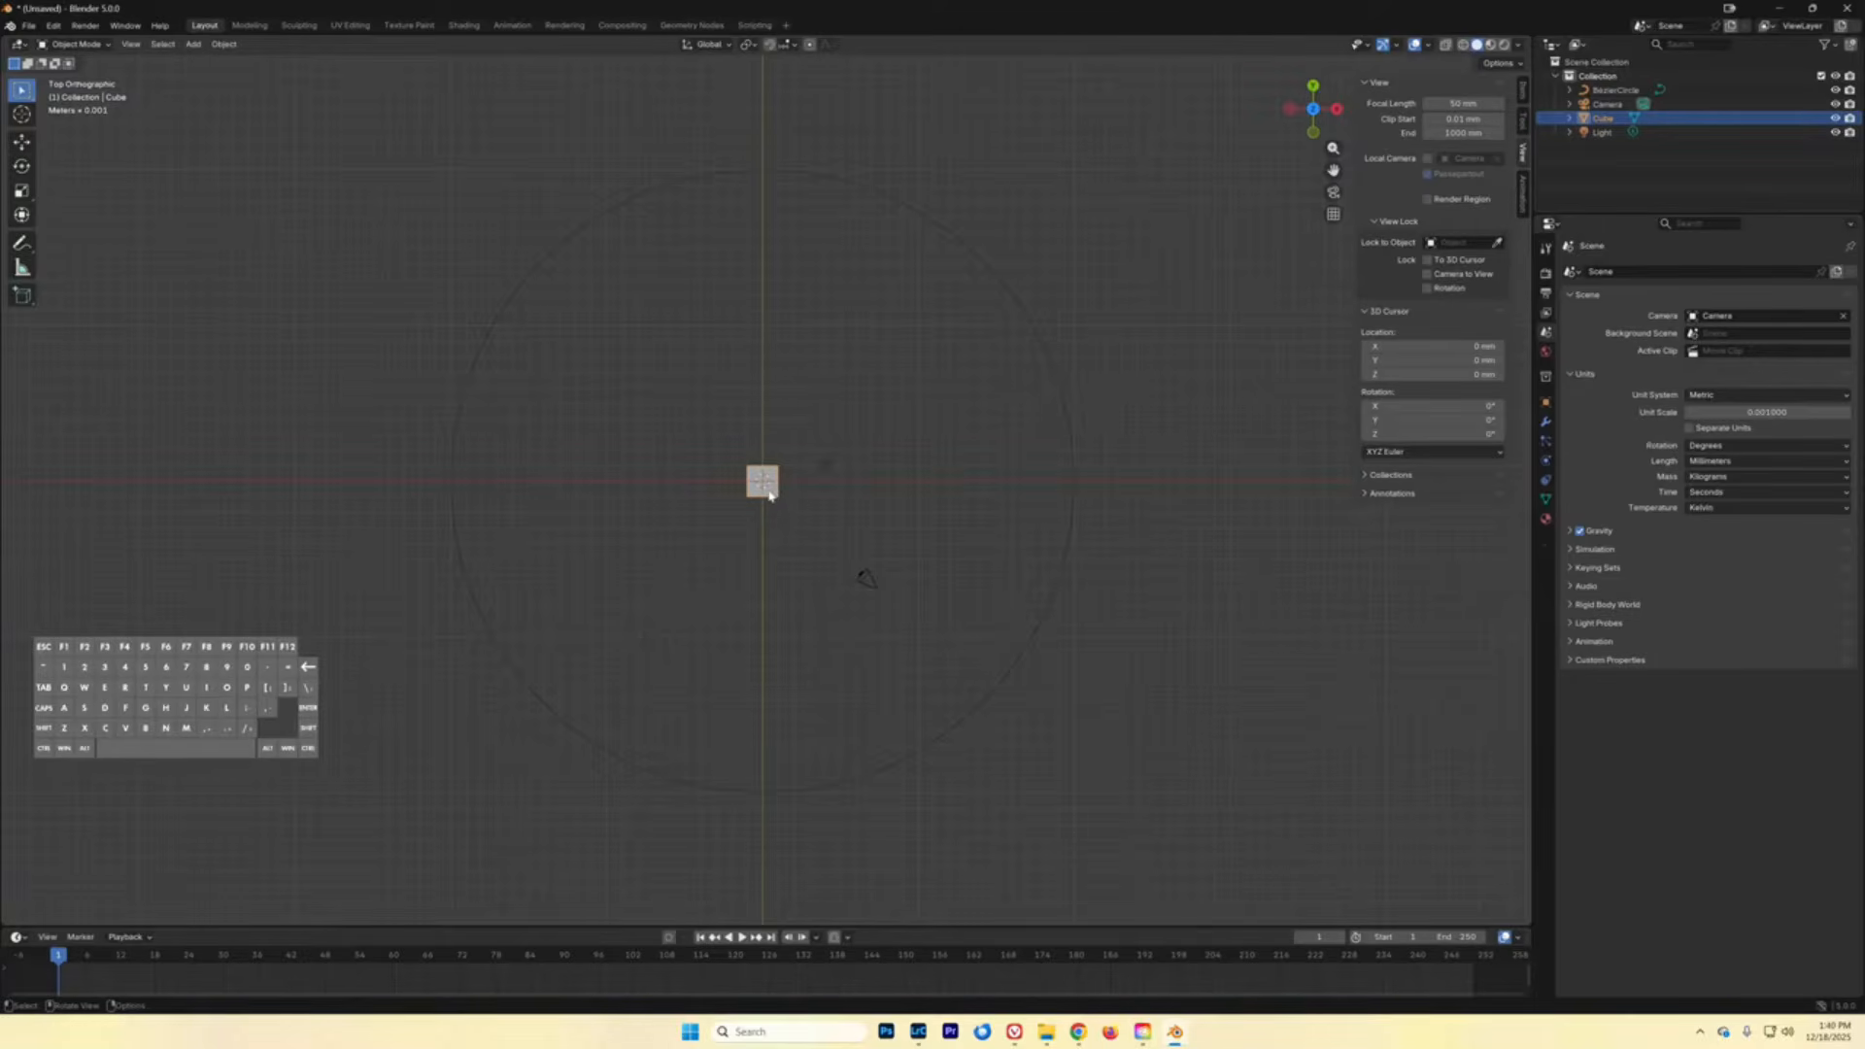
left_click(787, 541)
left_click(767, 494)
left_click(76, 45)
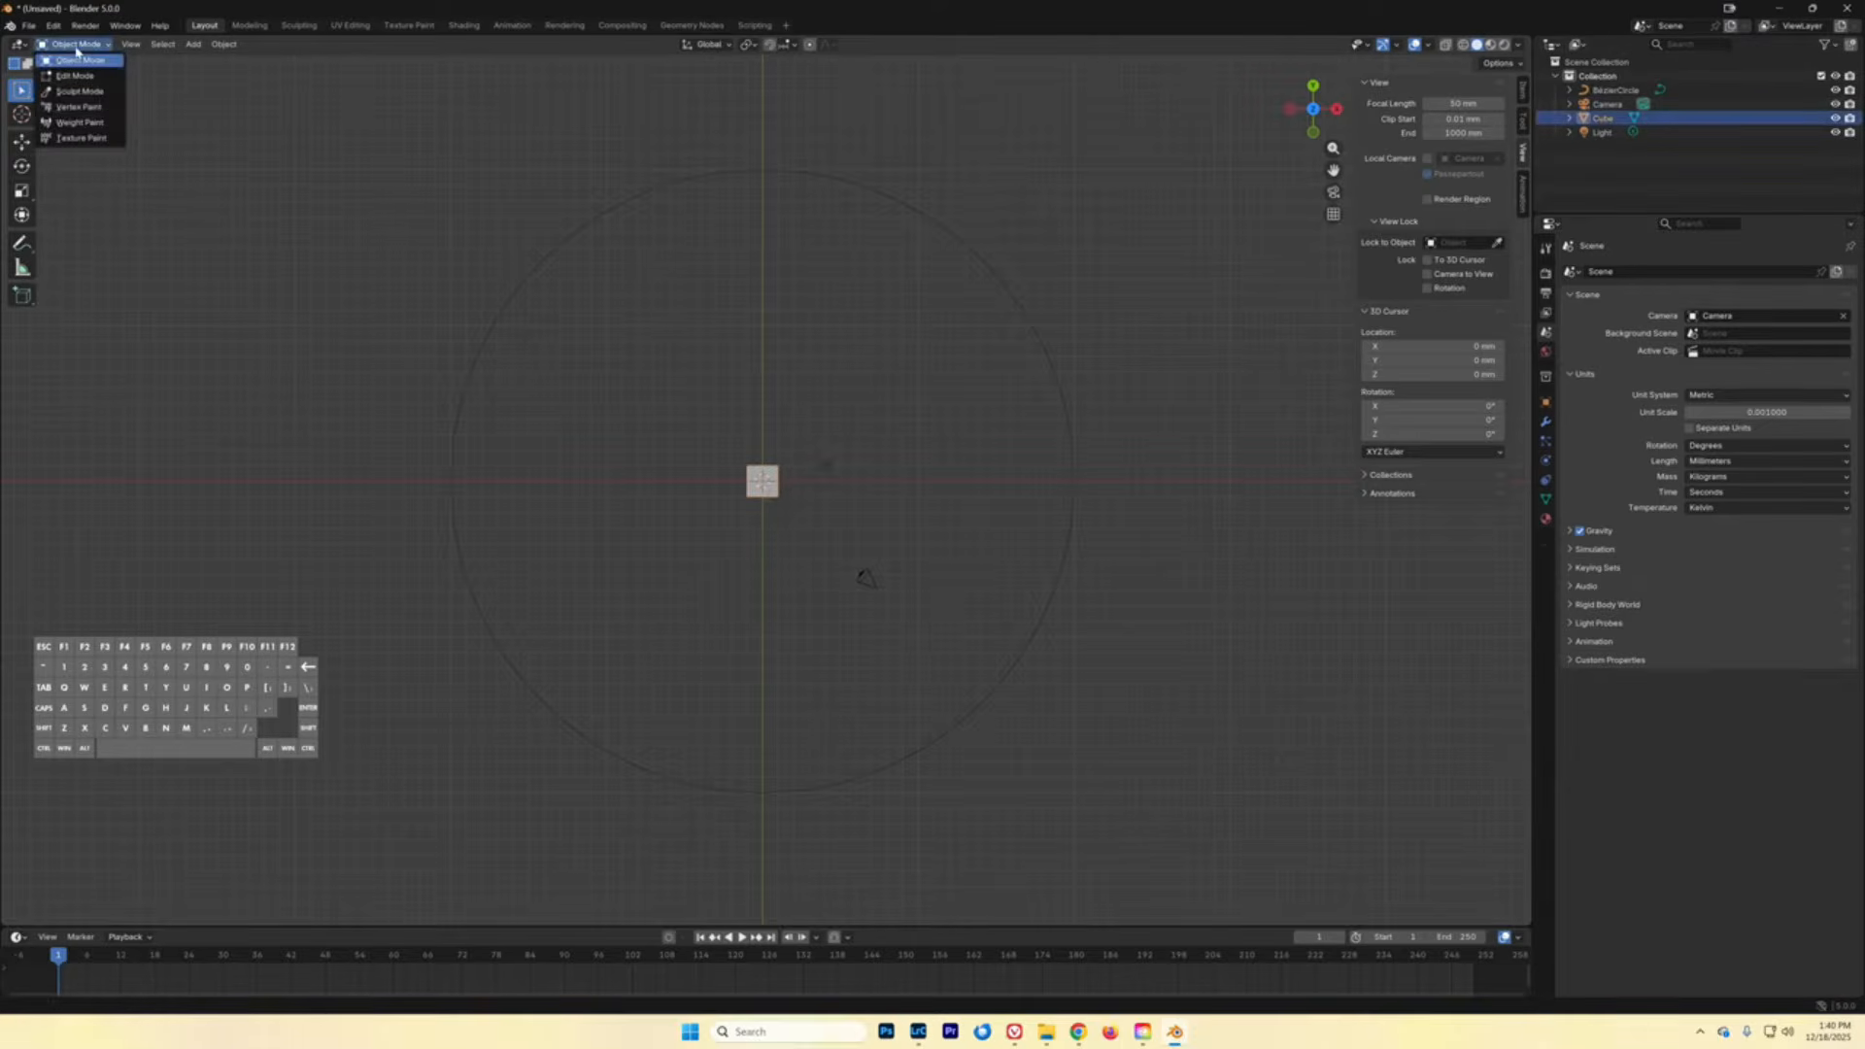
left_click(78, 51)
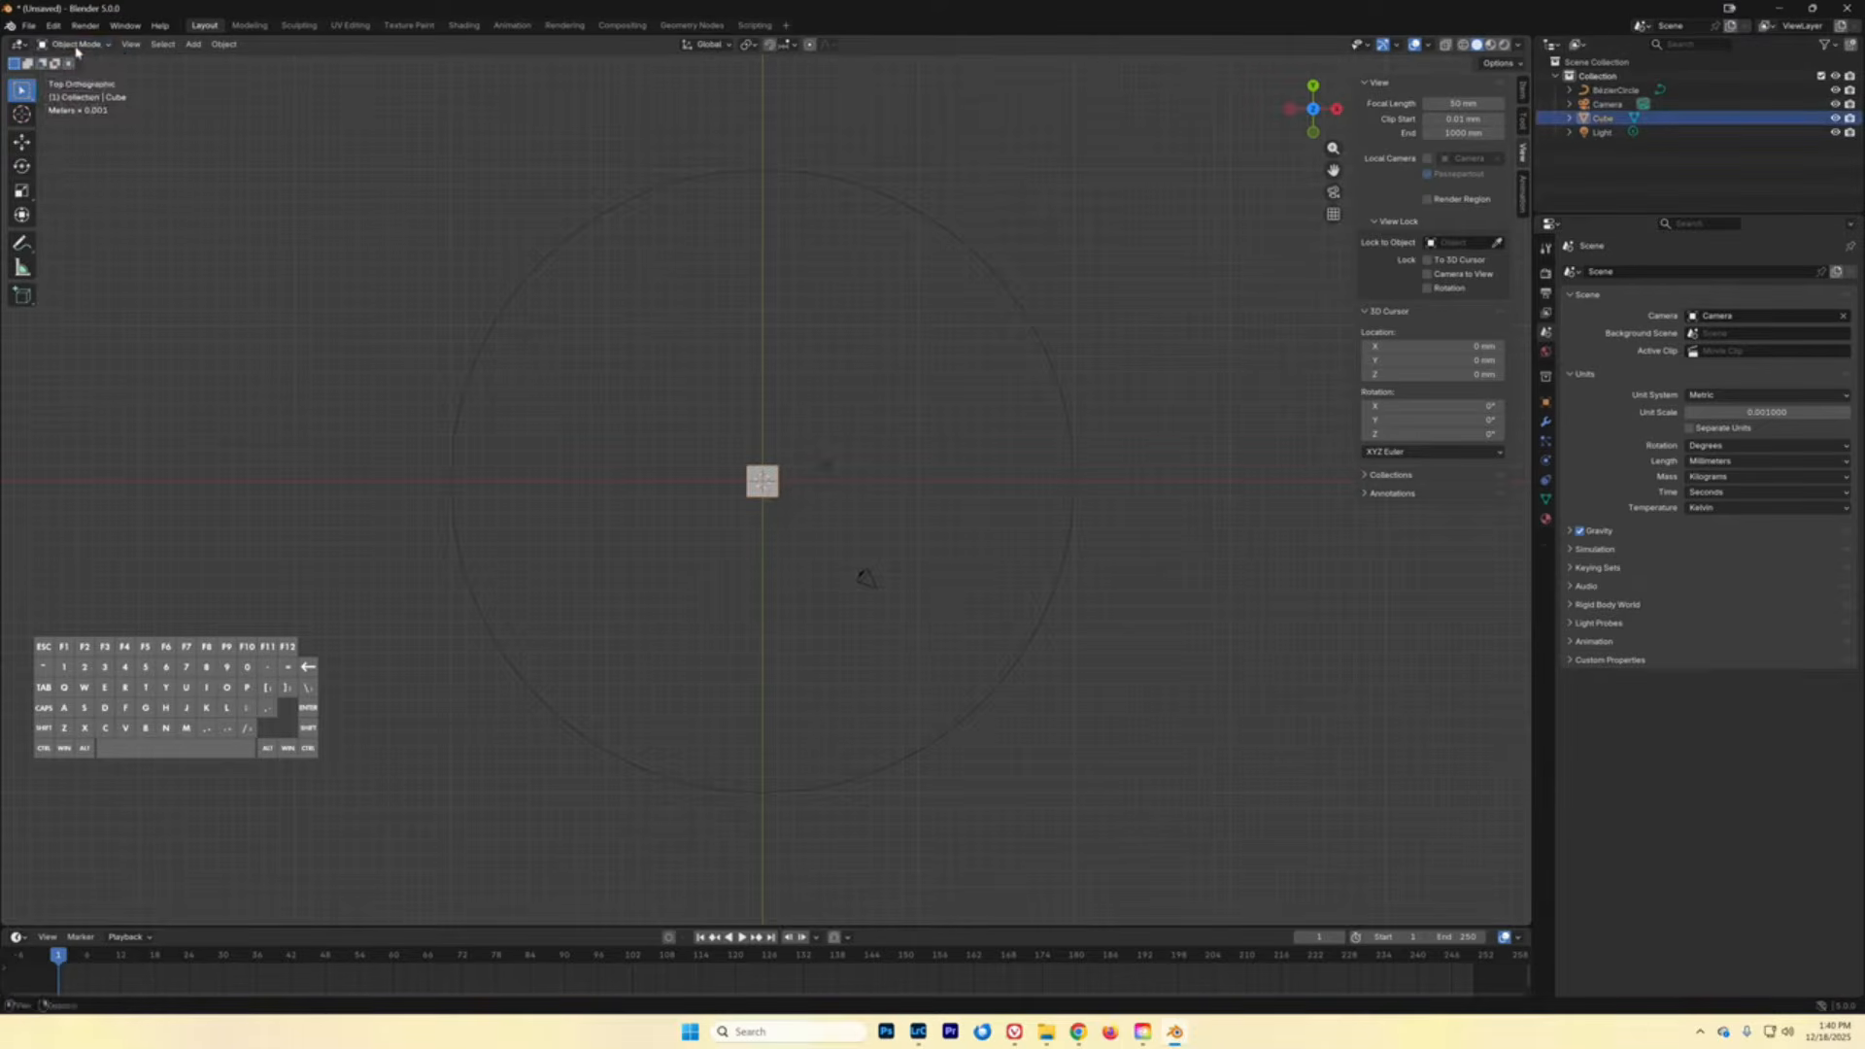
left_click(772, 493)
left_click(786, 547)
key("Tab")
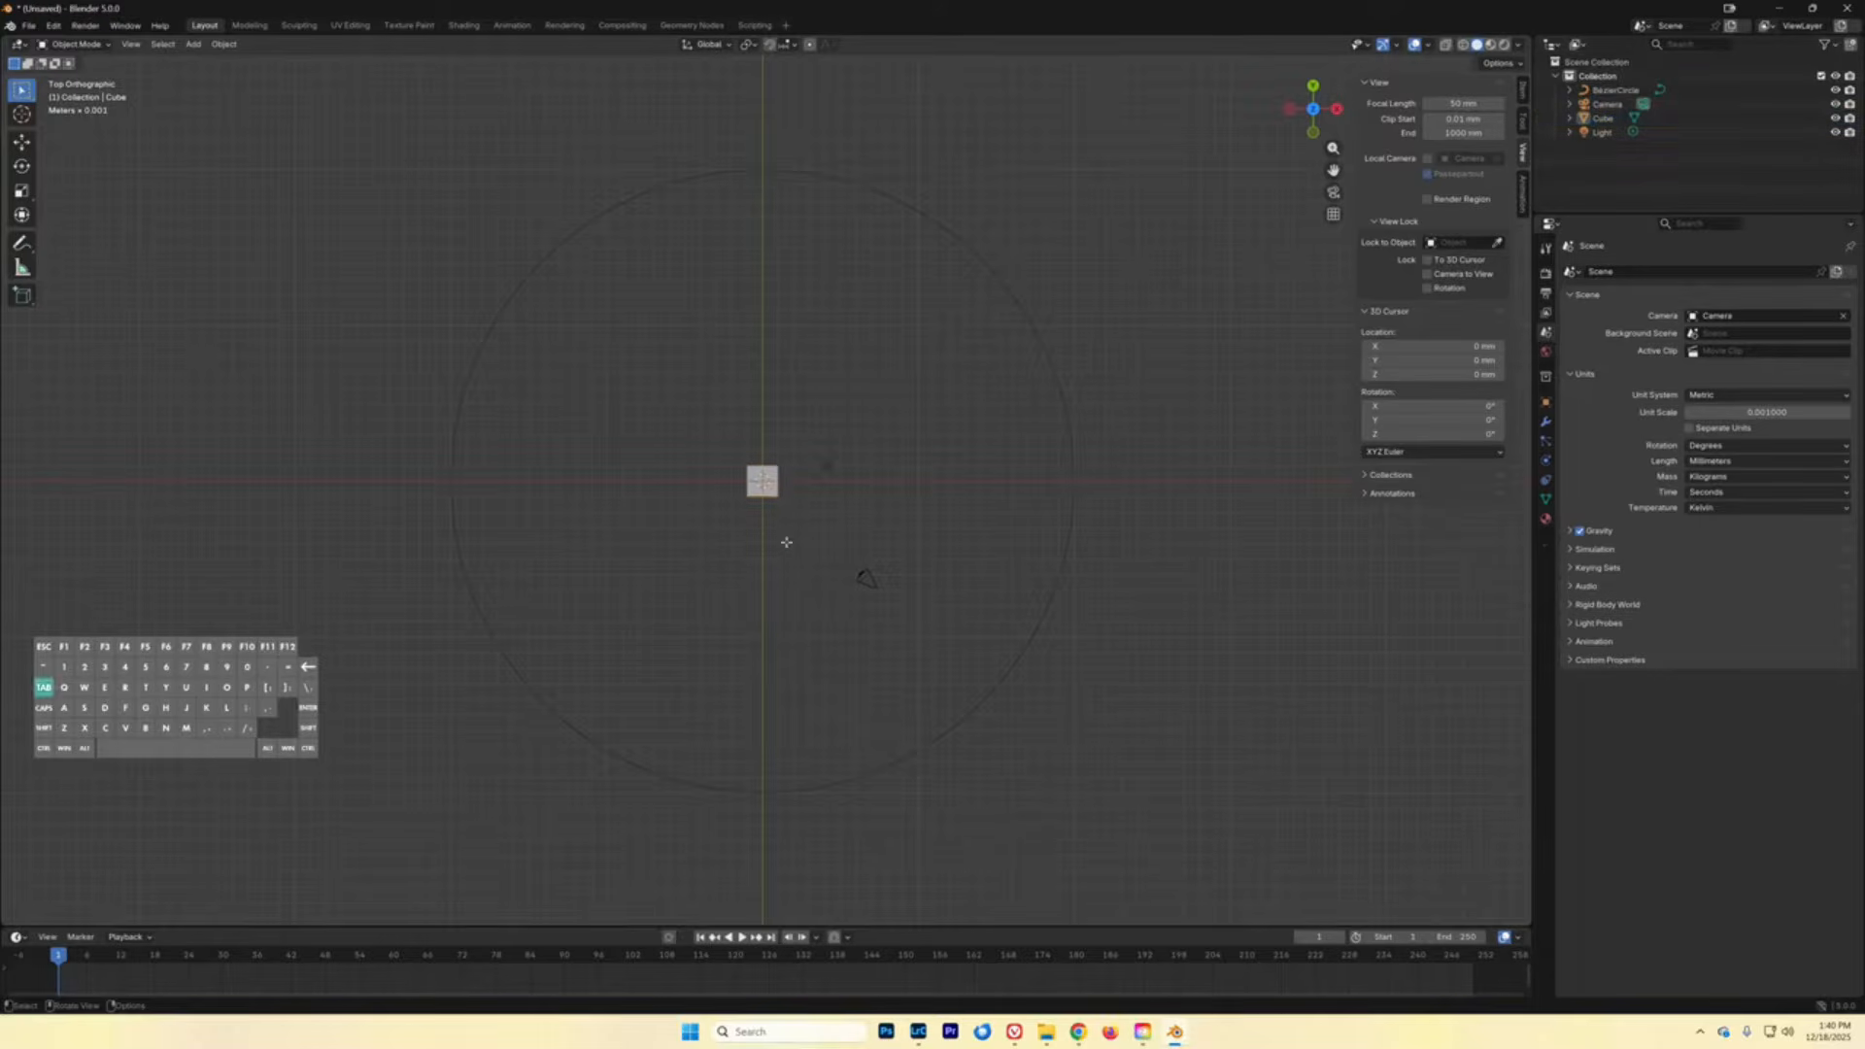
key("Tab")
key("Tab")
key("Tab")
key("Tab")
key("Tab")
- Delete the default cube from the centre of the circle
left_click(770, 494)
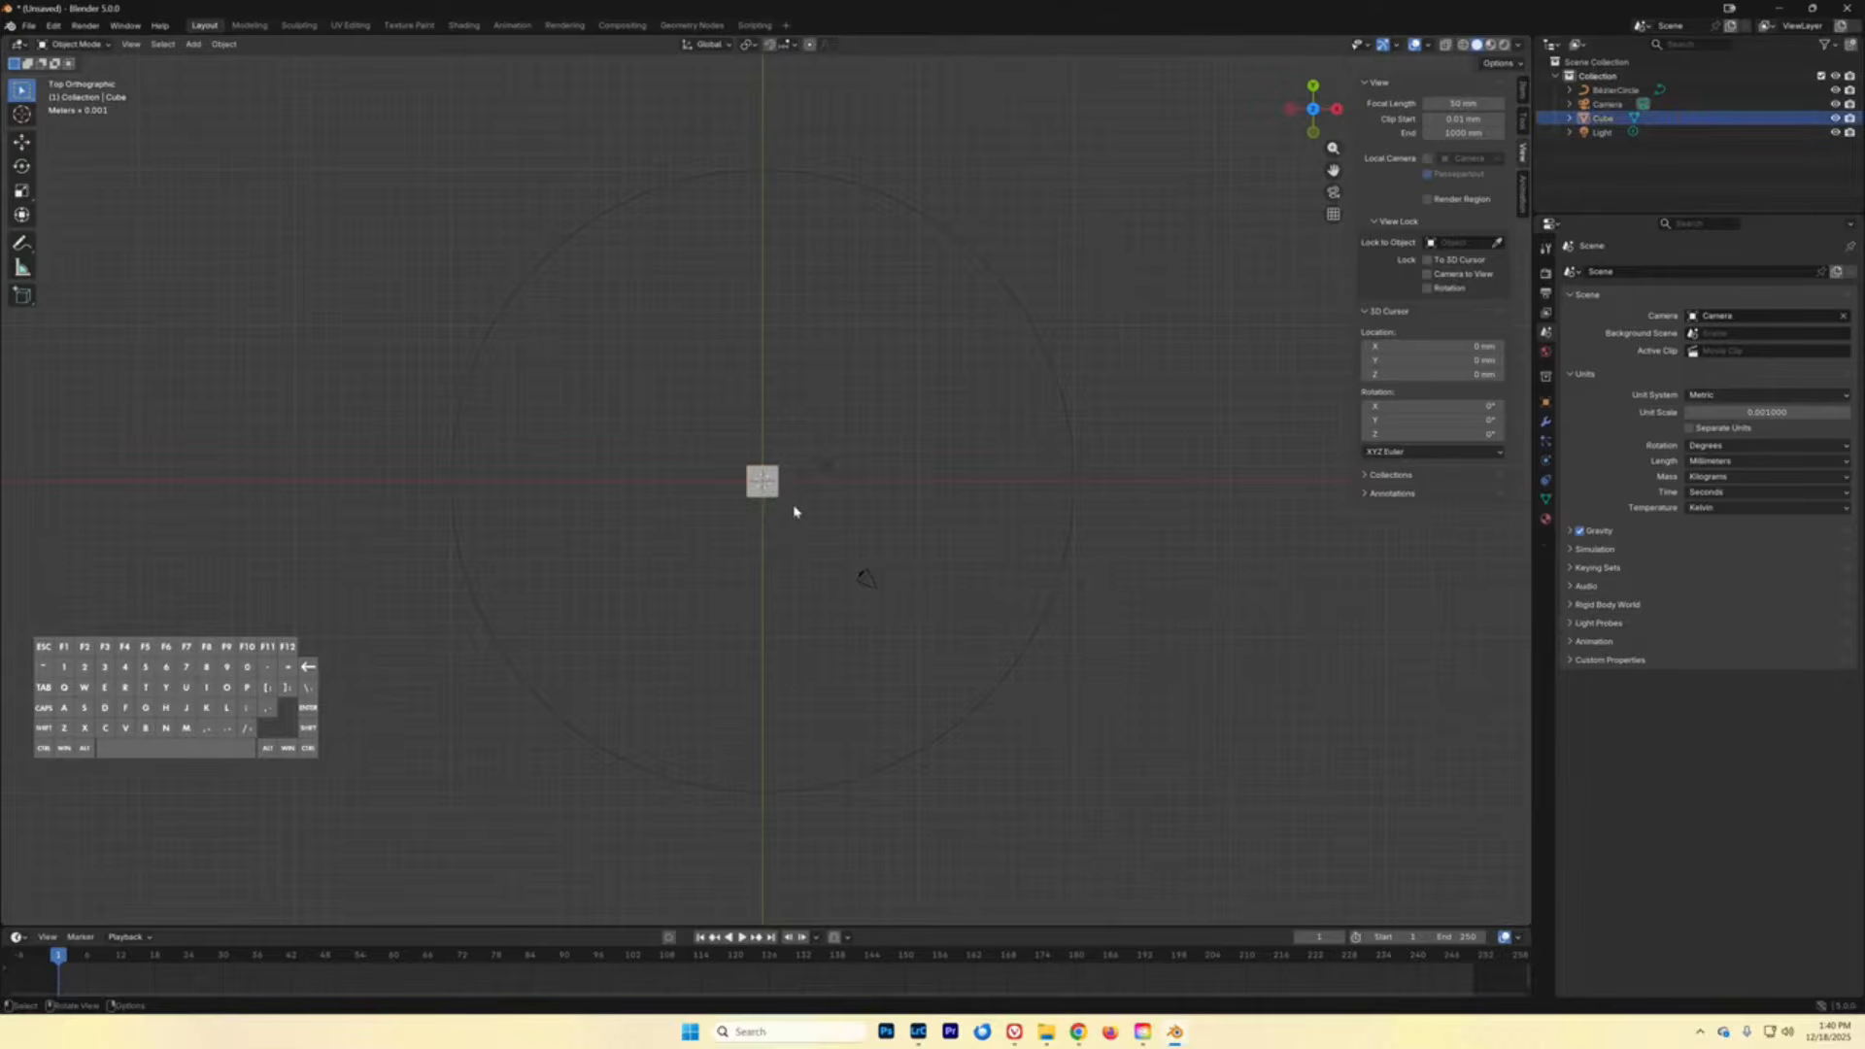
key("Delete")
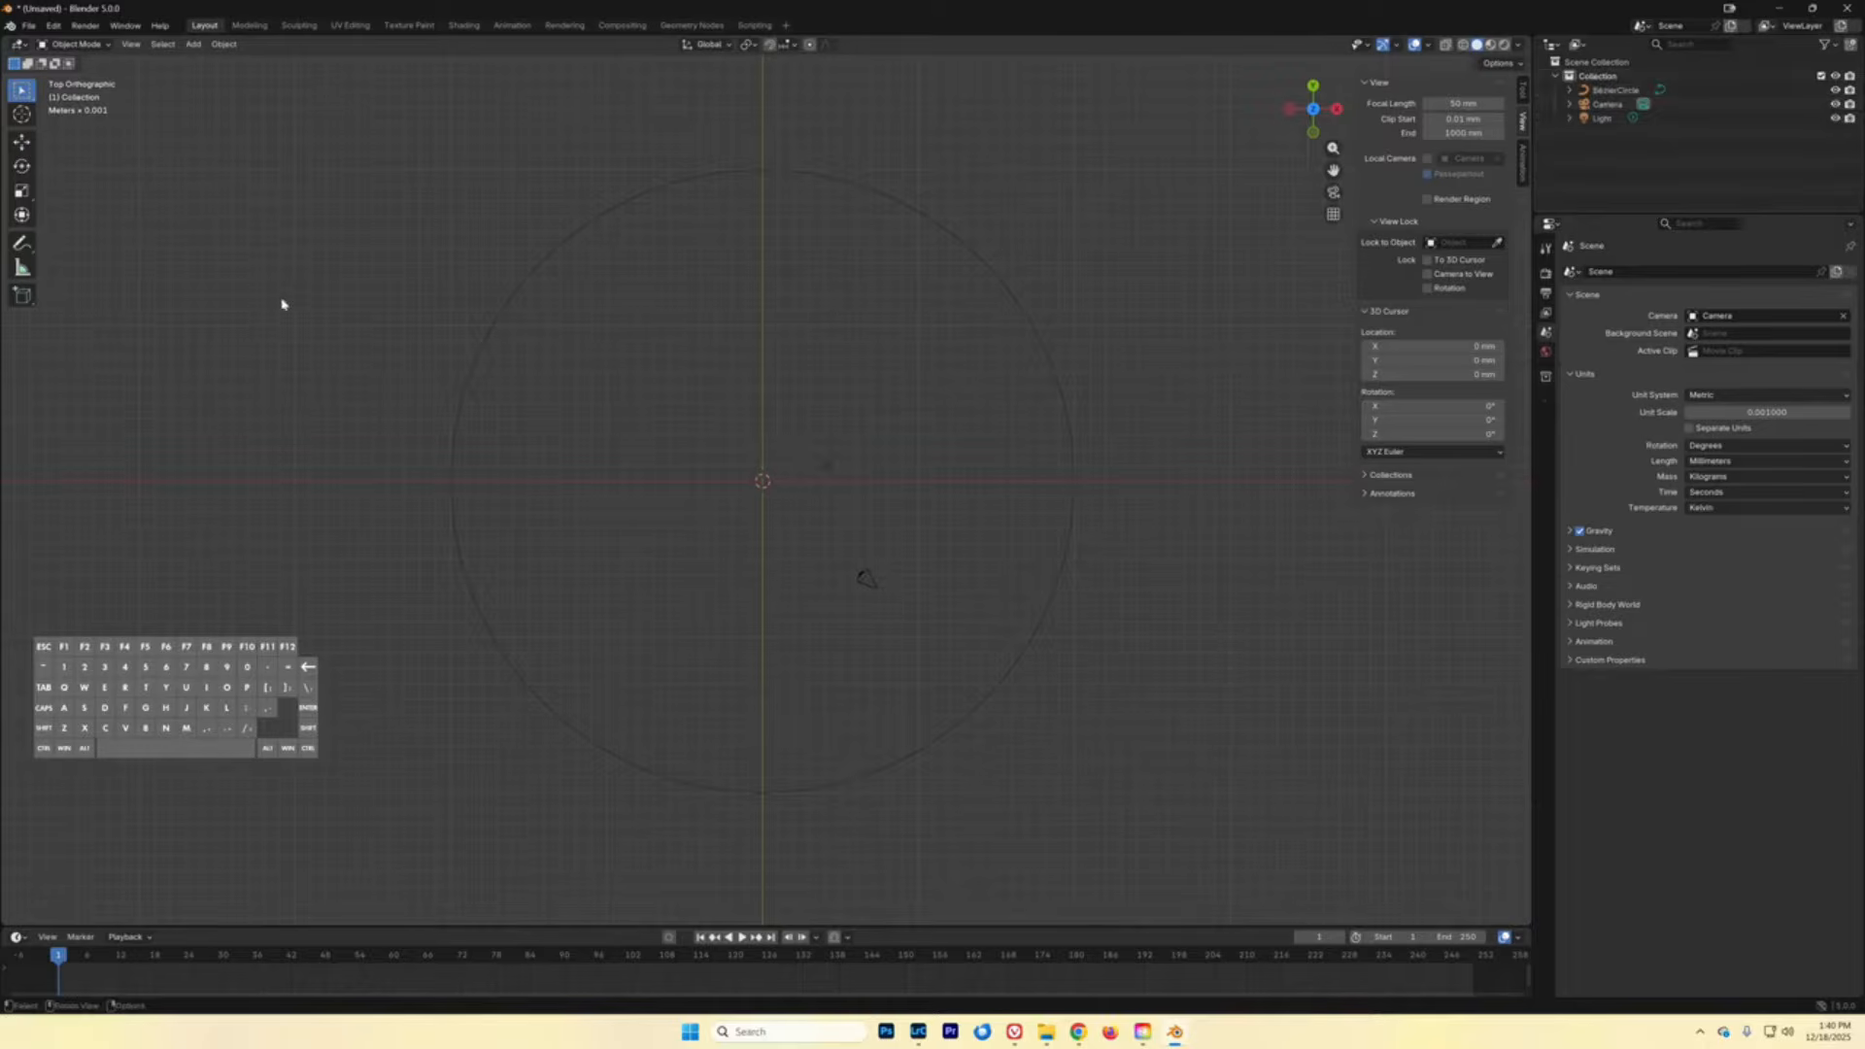
- Select the Bézier circle, check its dimensions in the object's transform properties, and deselect it
left_click(669, 189)
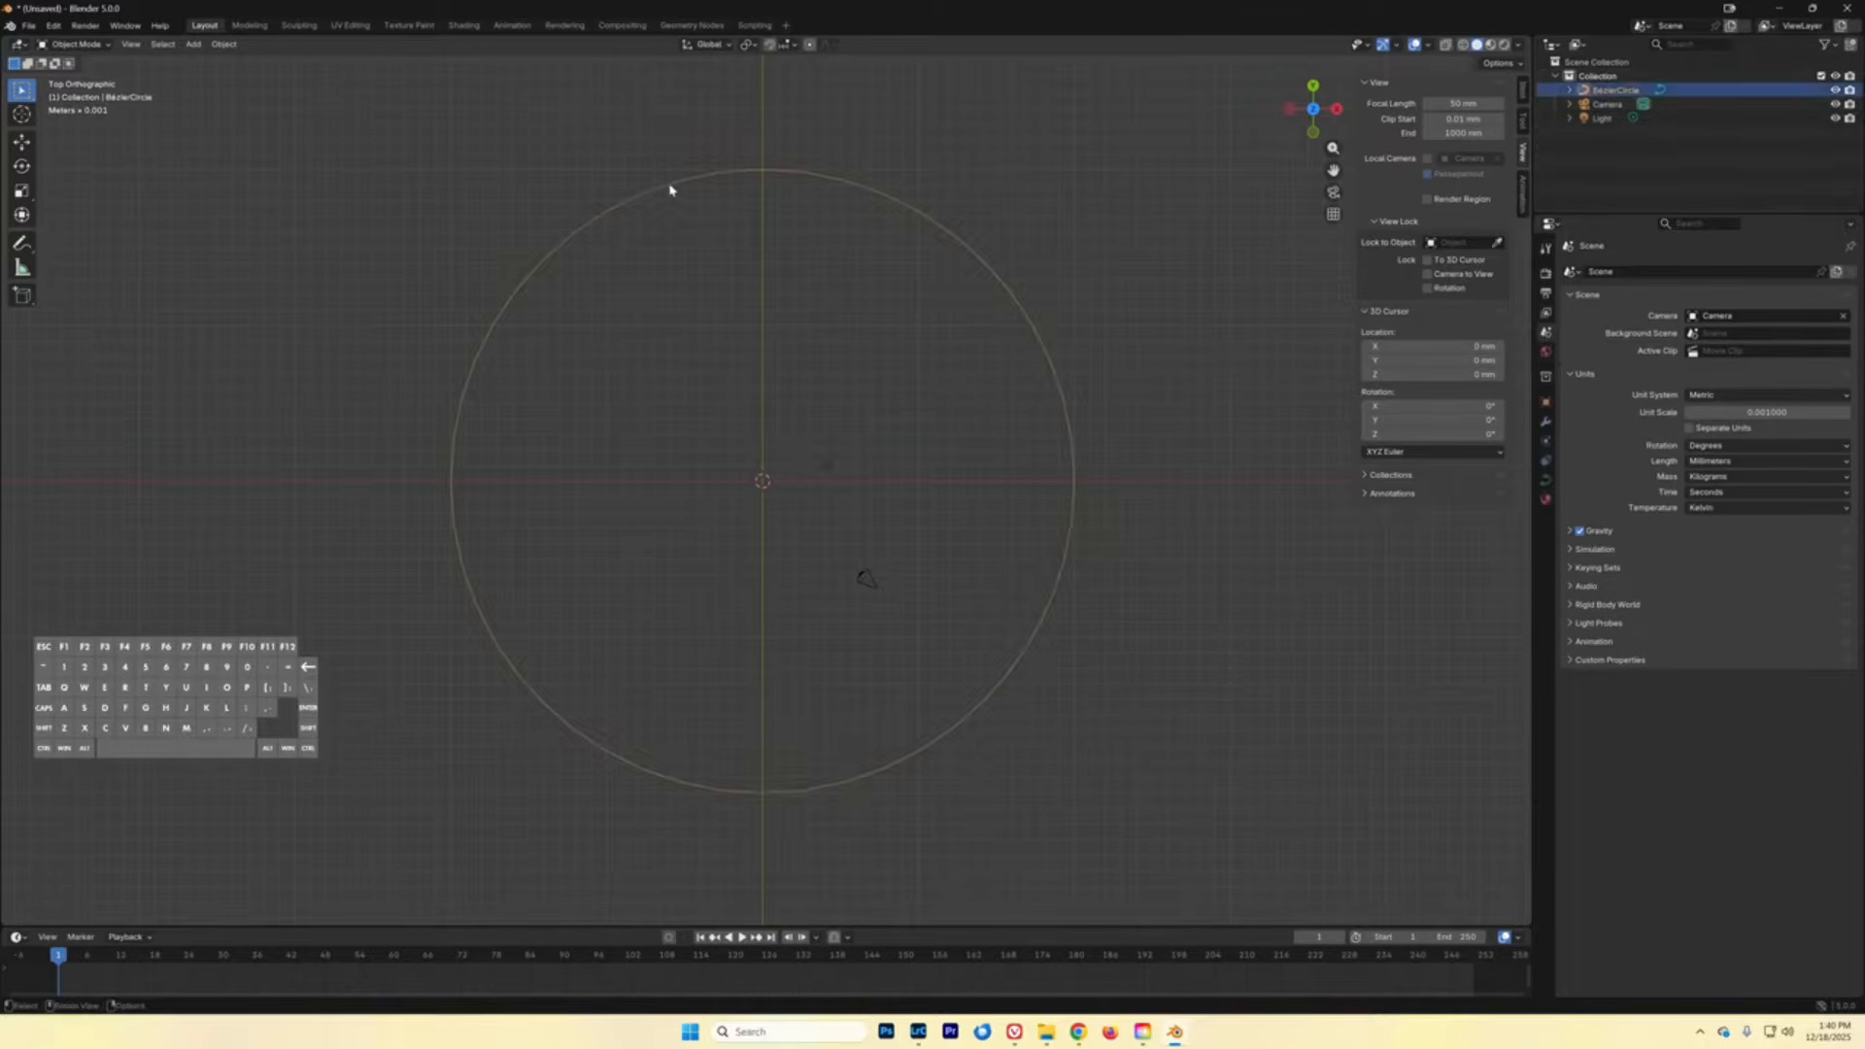
left_click(1523, 93)
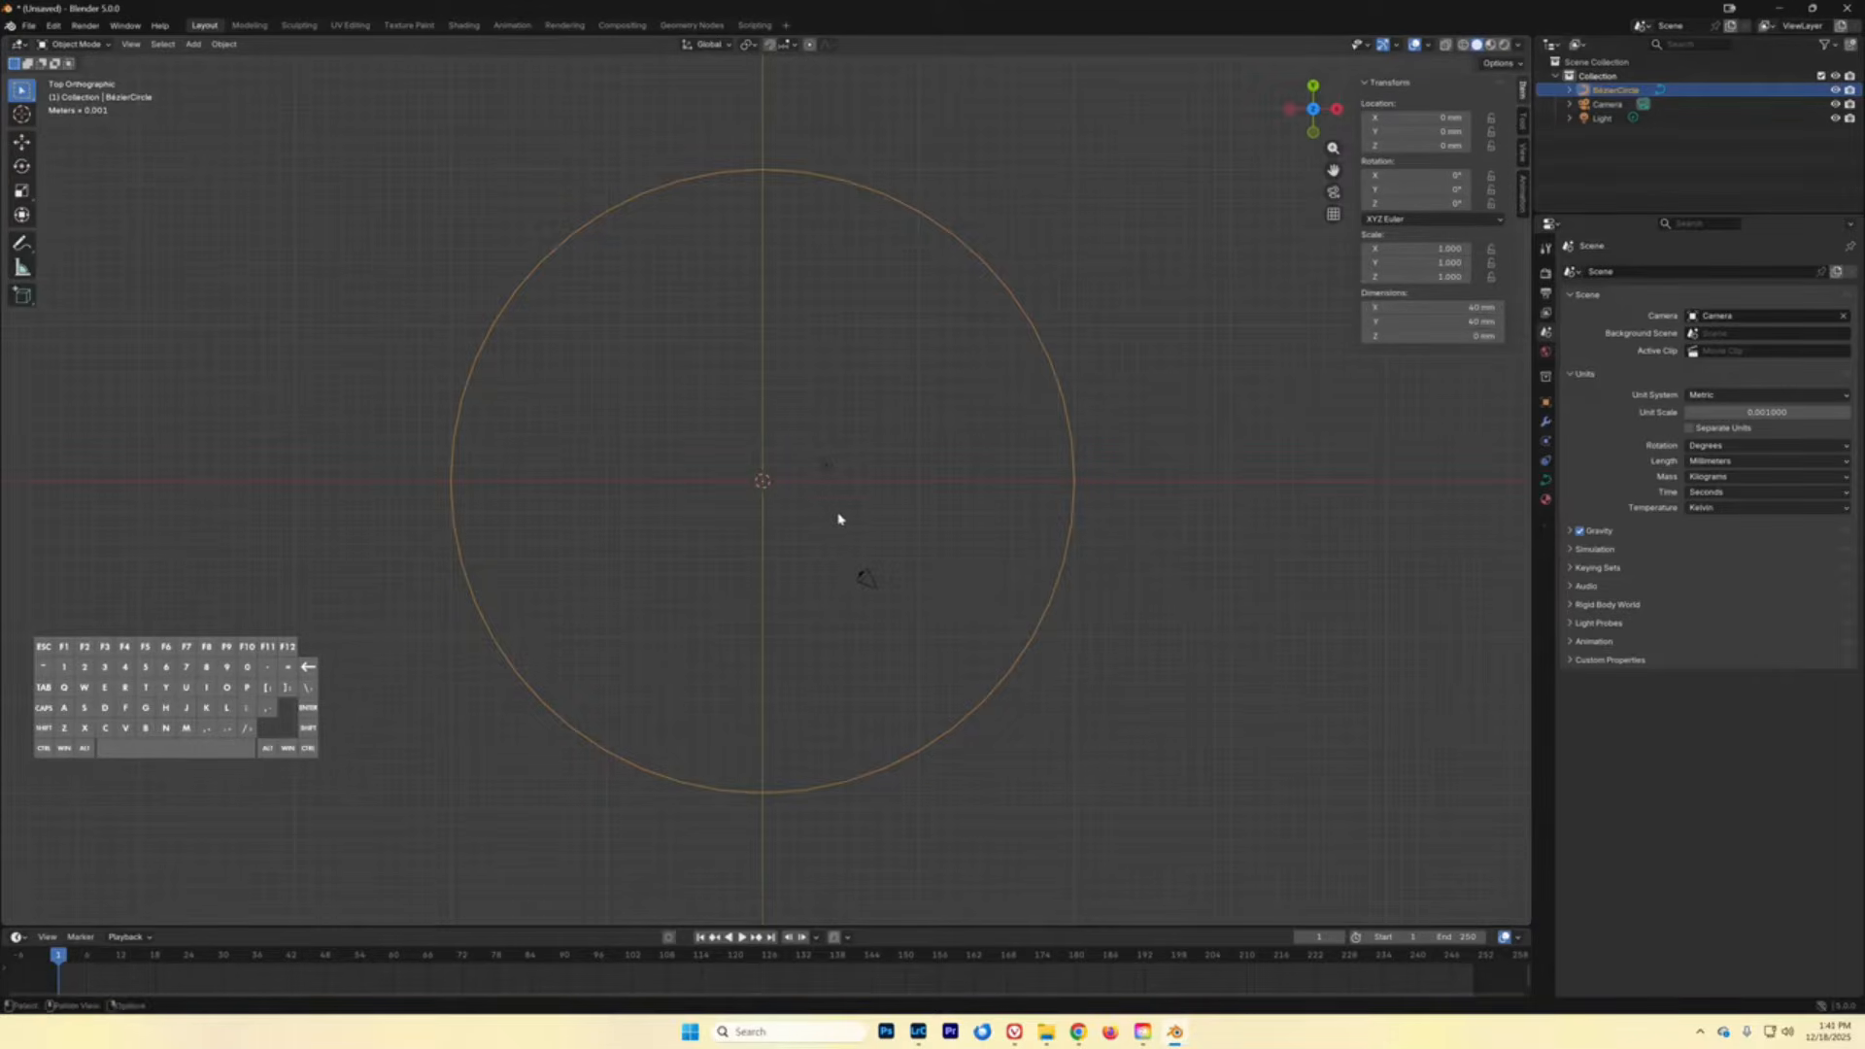
left_click(190, 303)
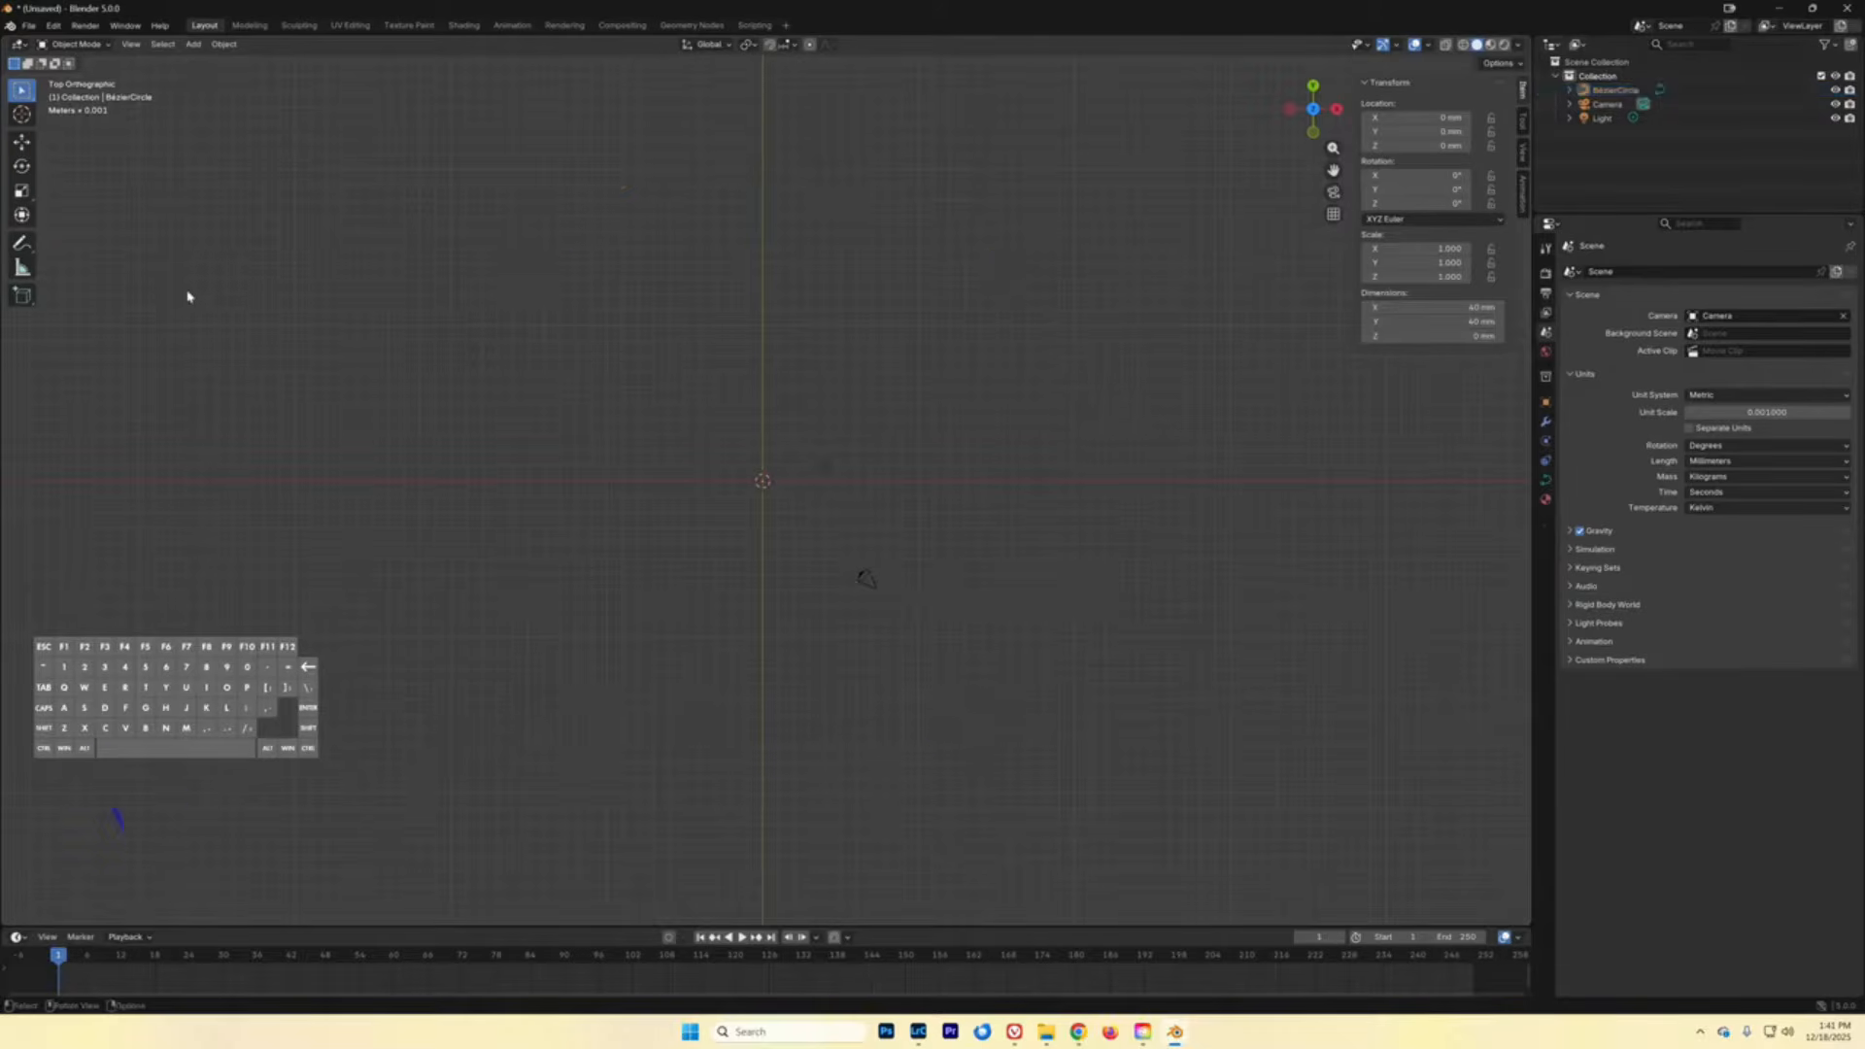
- Import the STL model horse.stl from the Horse Head folder with the default import options
left_click(30, 27)
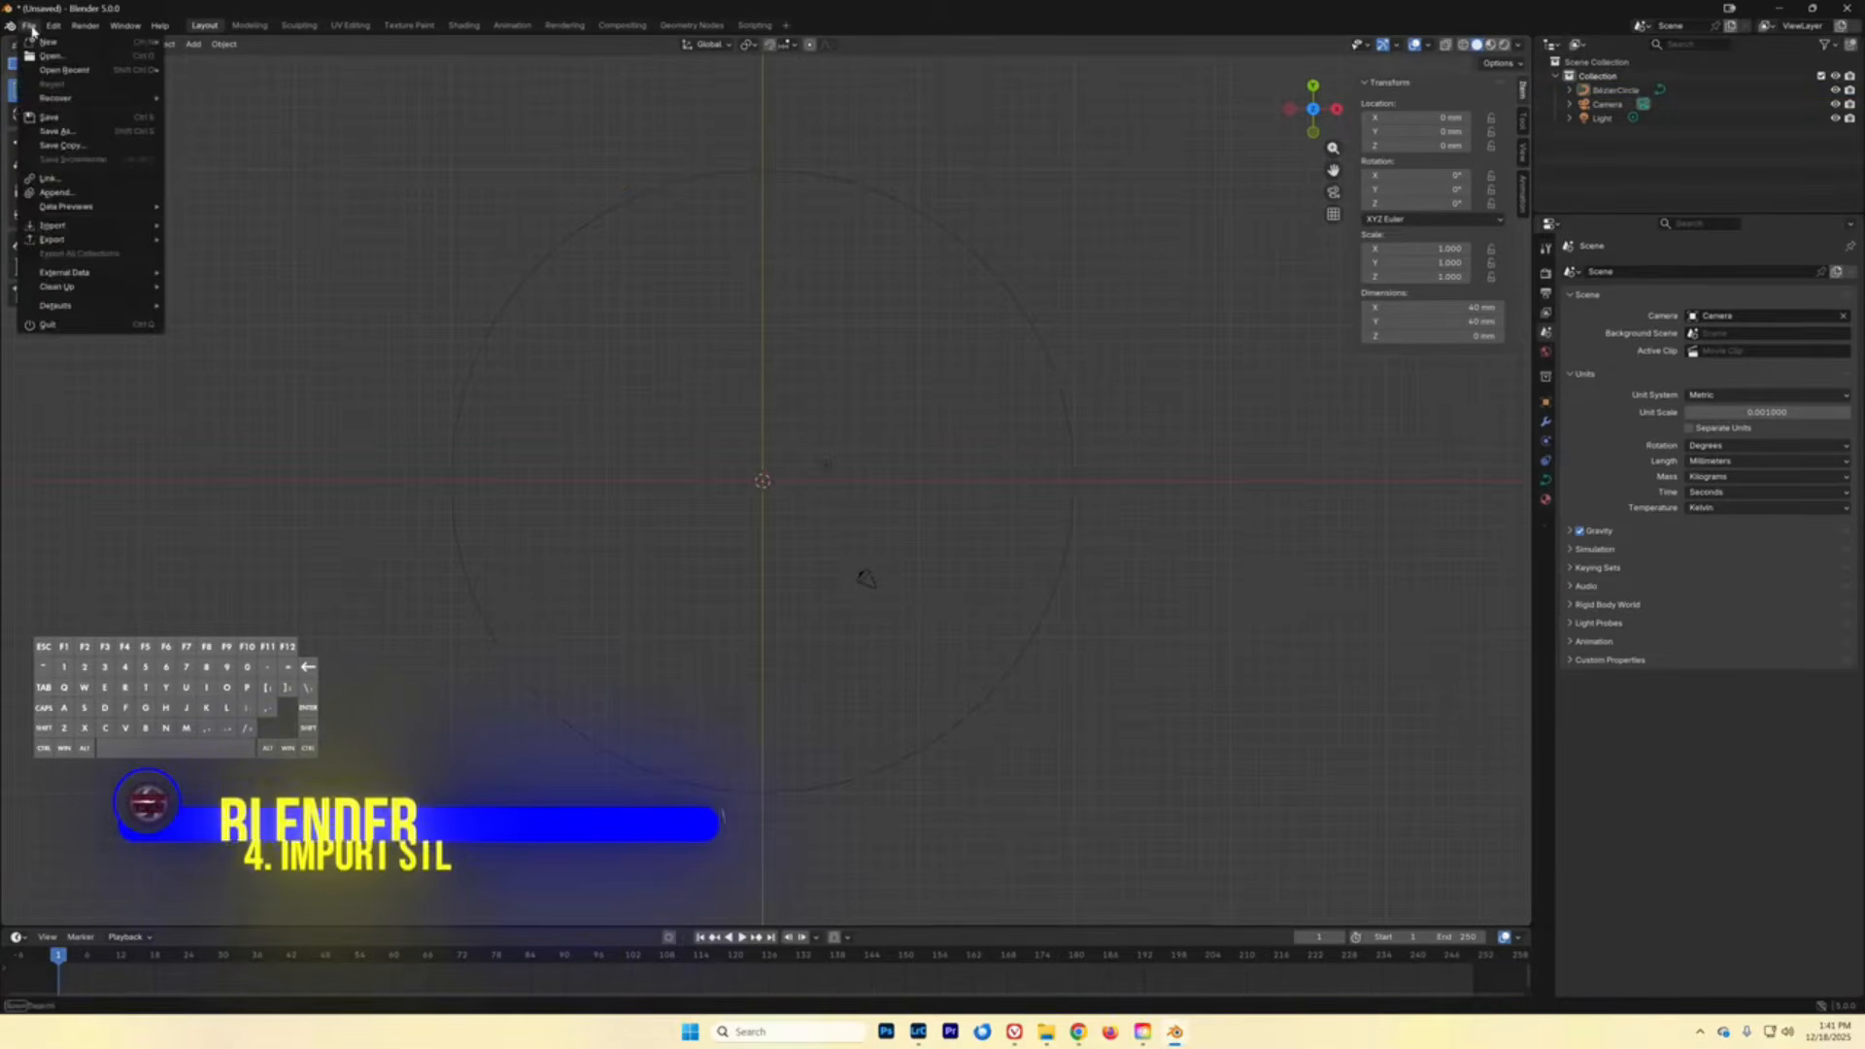
mouse_move(75, 227)
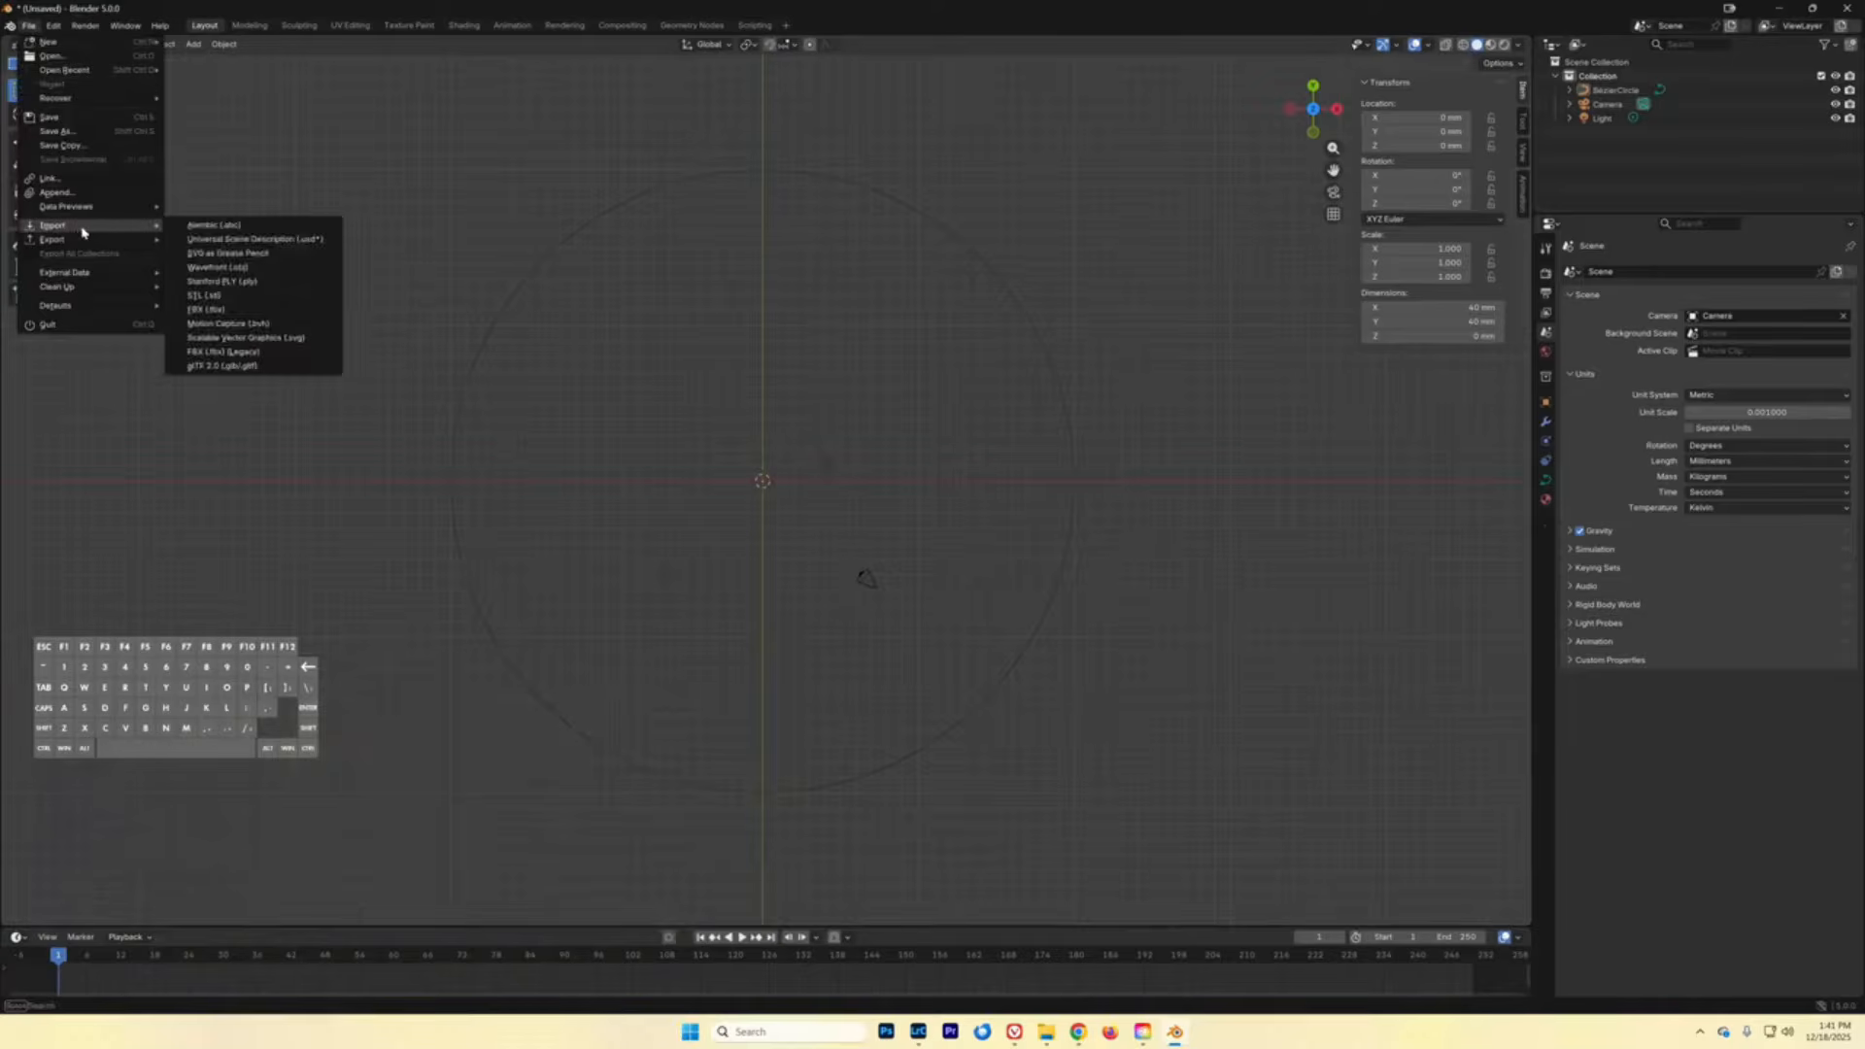
left_click(227, 296)
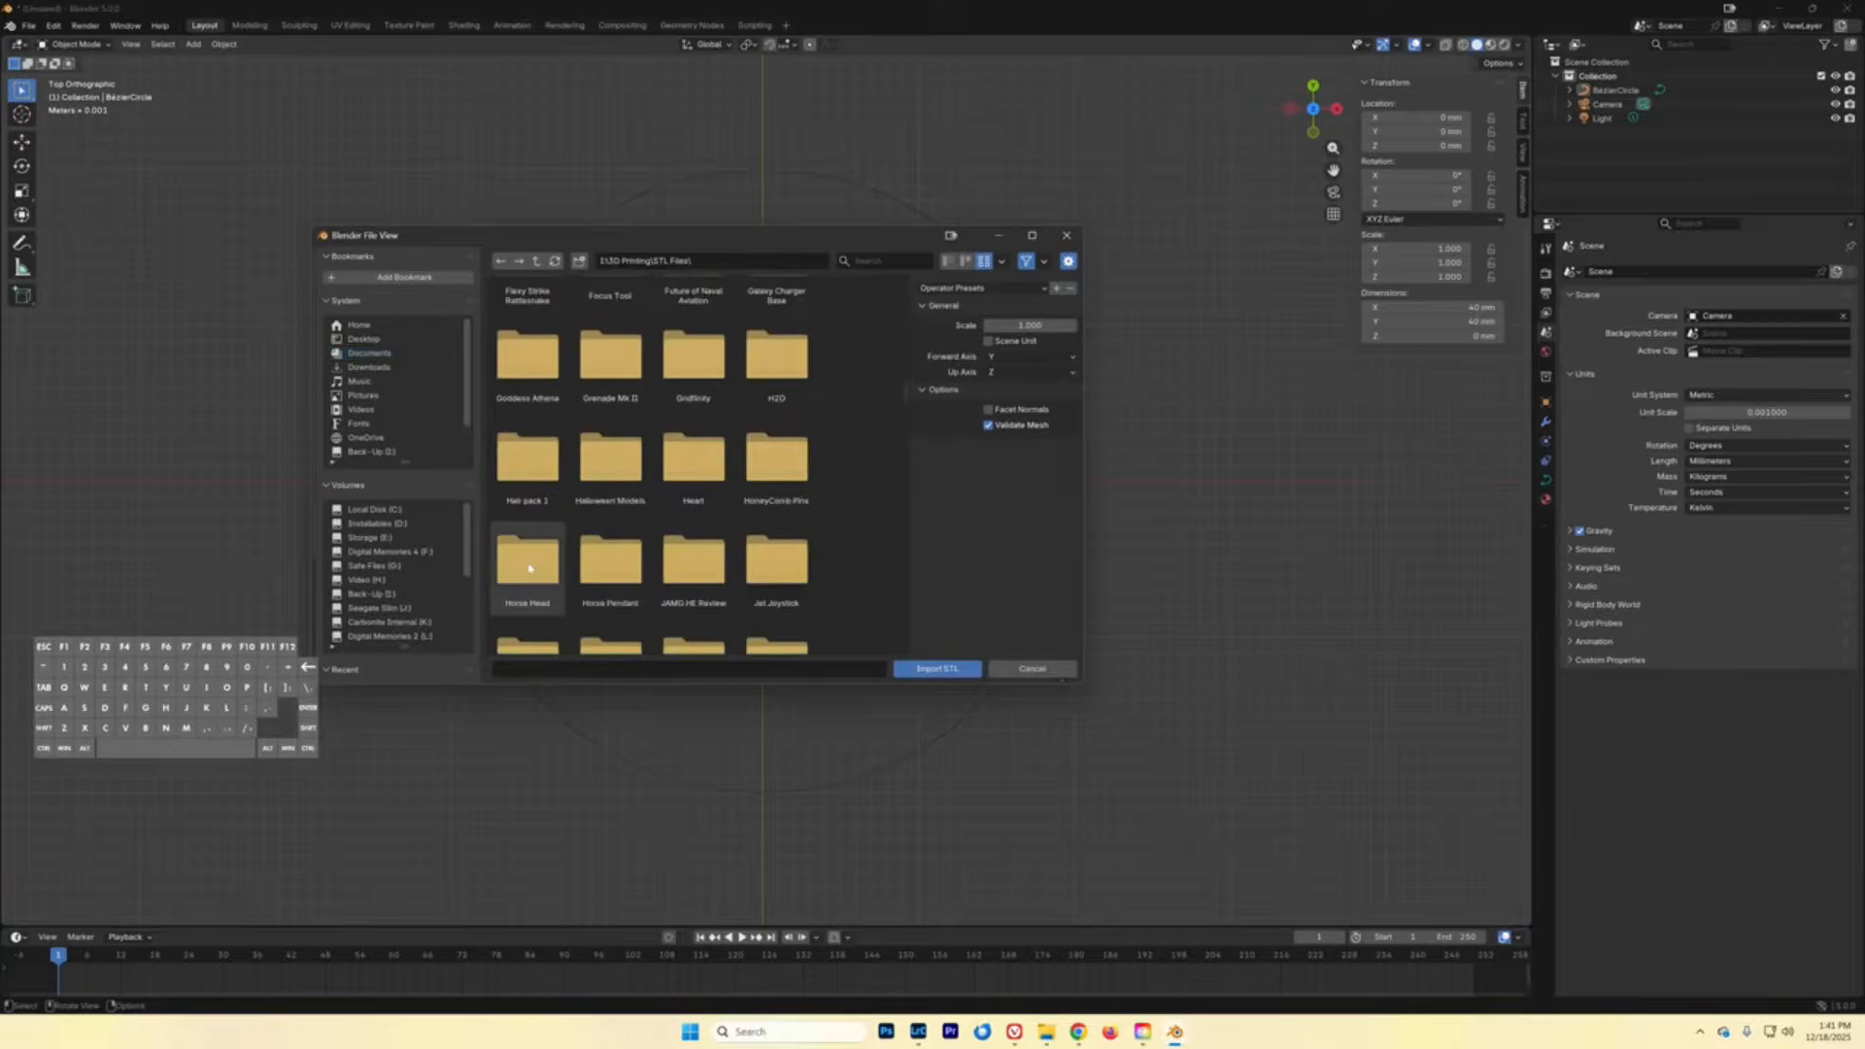
double_click(530, 565)
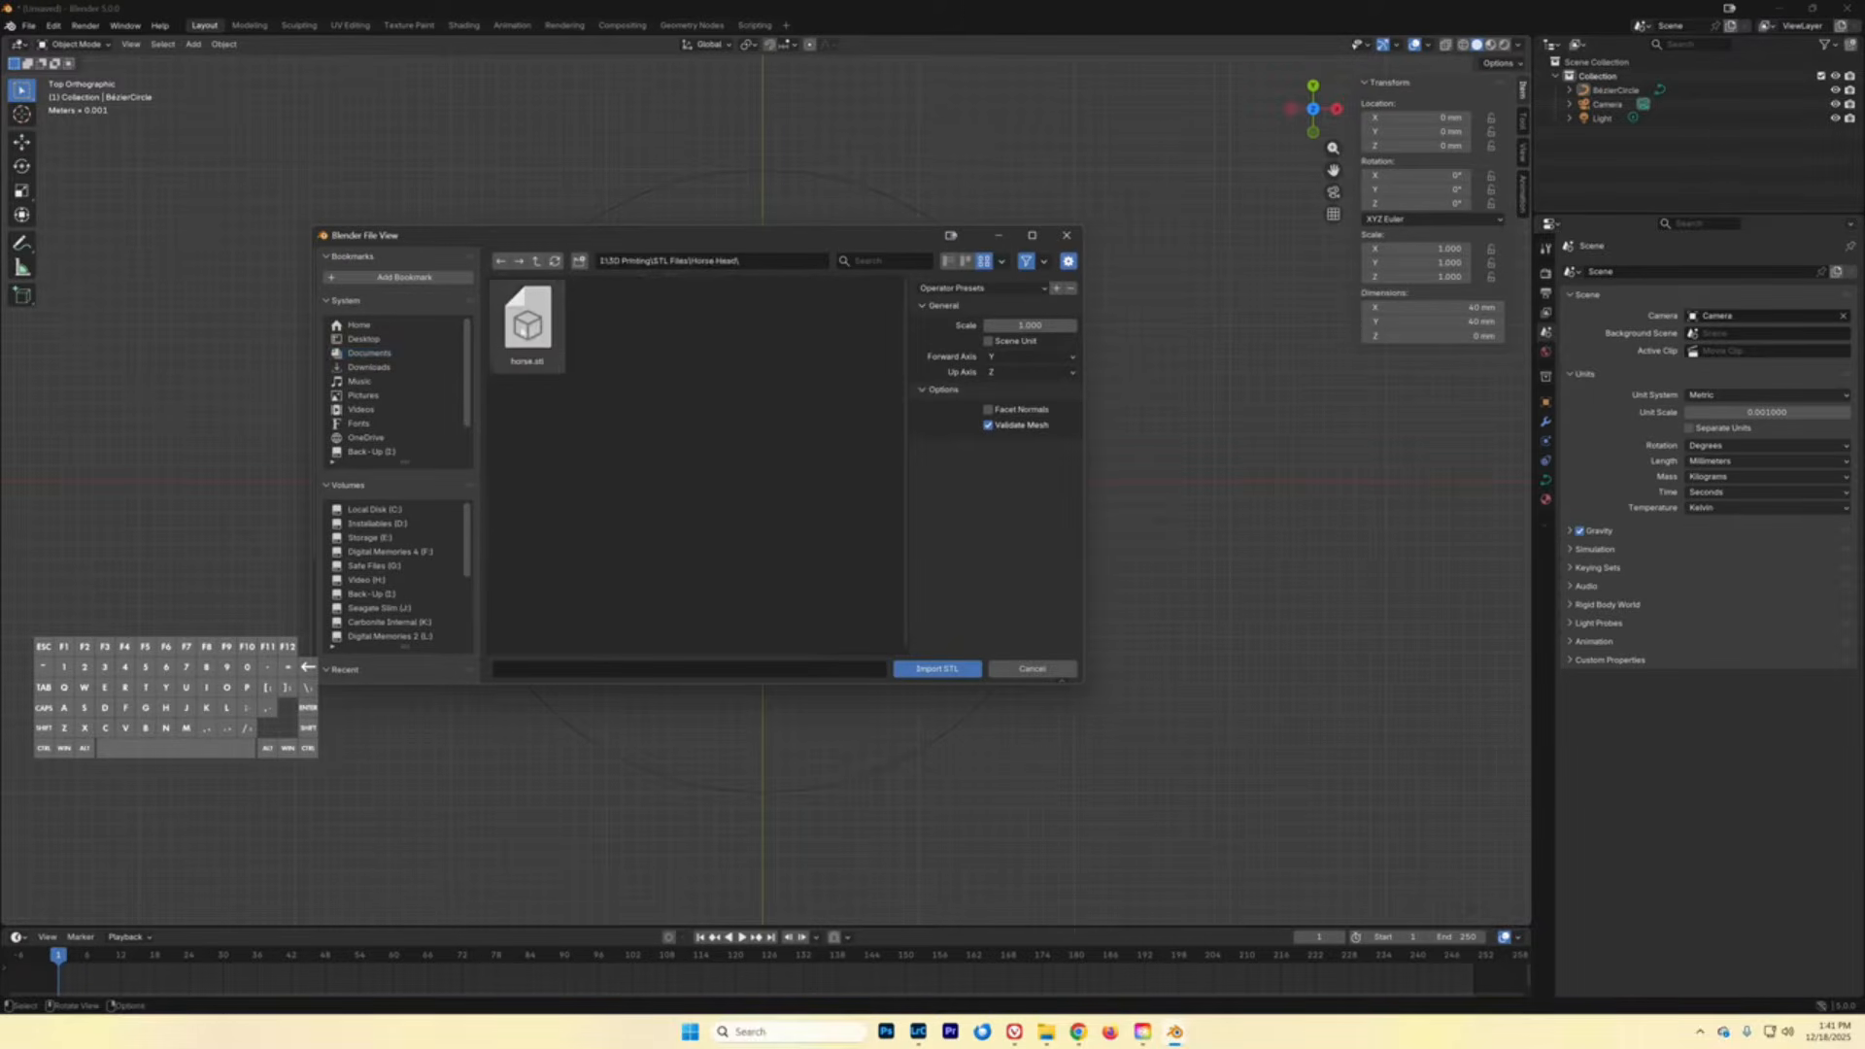
double_click(528, 320)
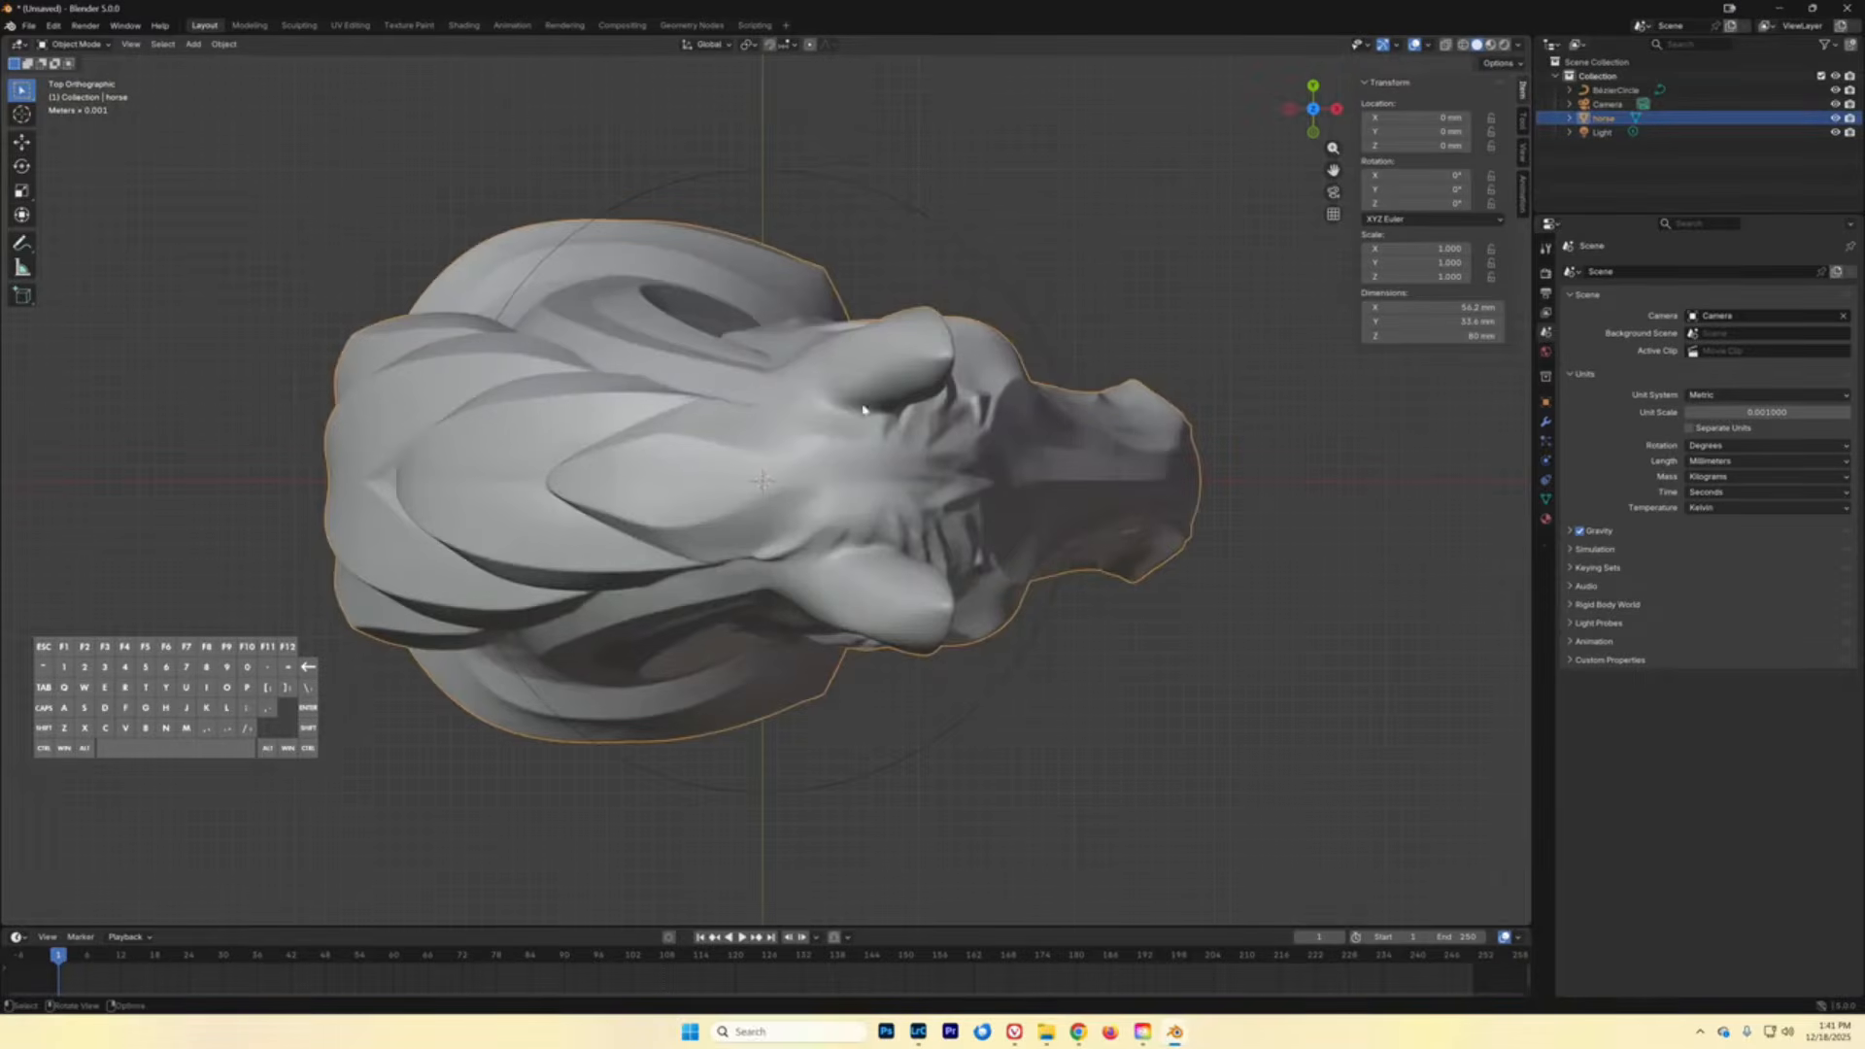
- Set the horse head's X rotation to 270° so its side profile faces the top view
scroll(863, 409, "down", 3)
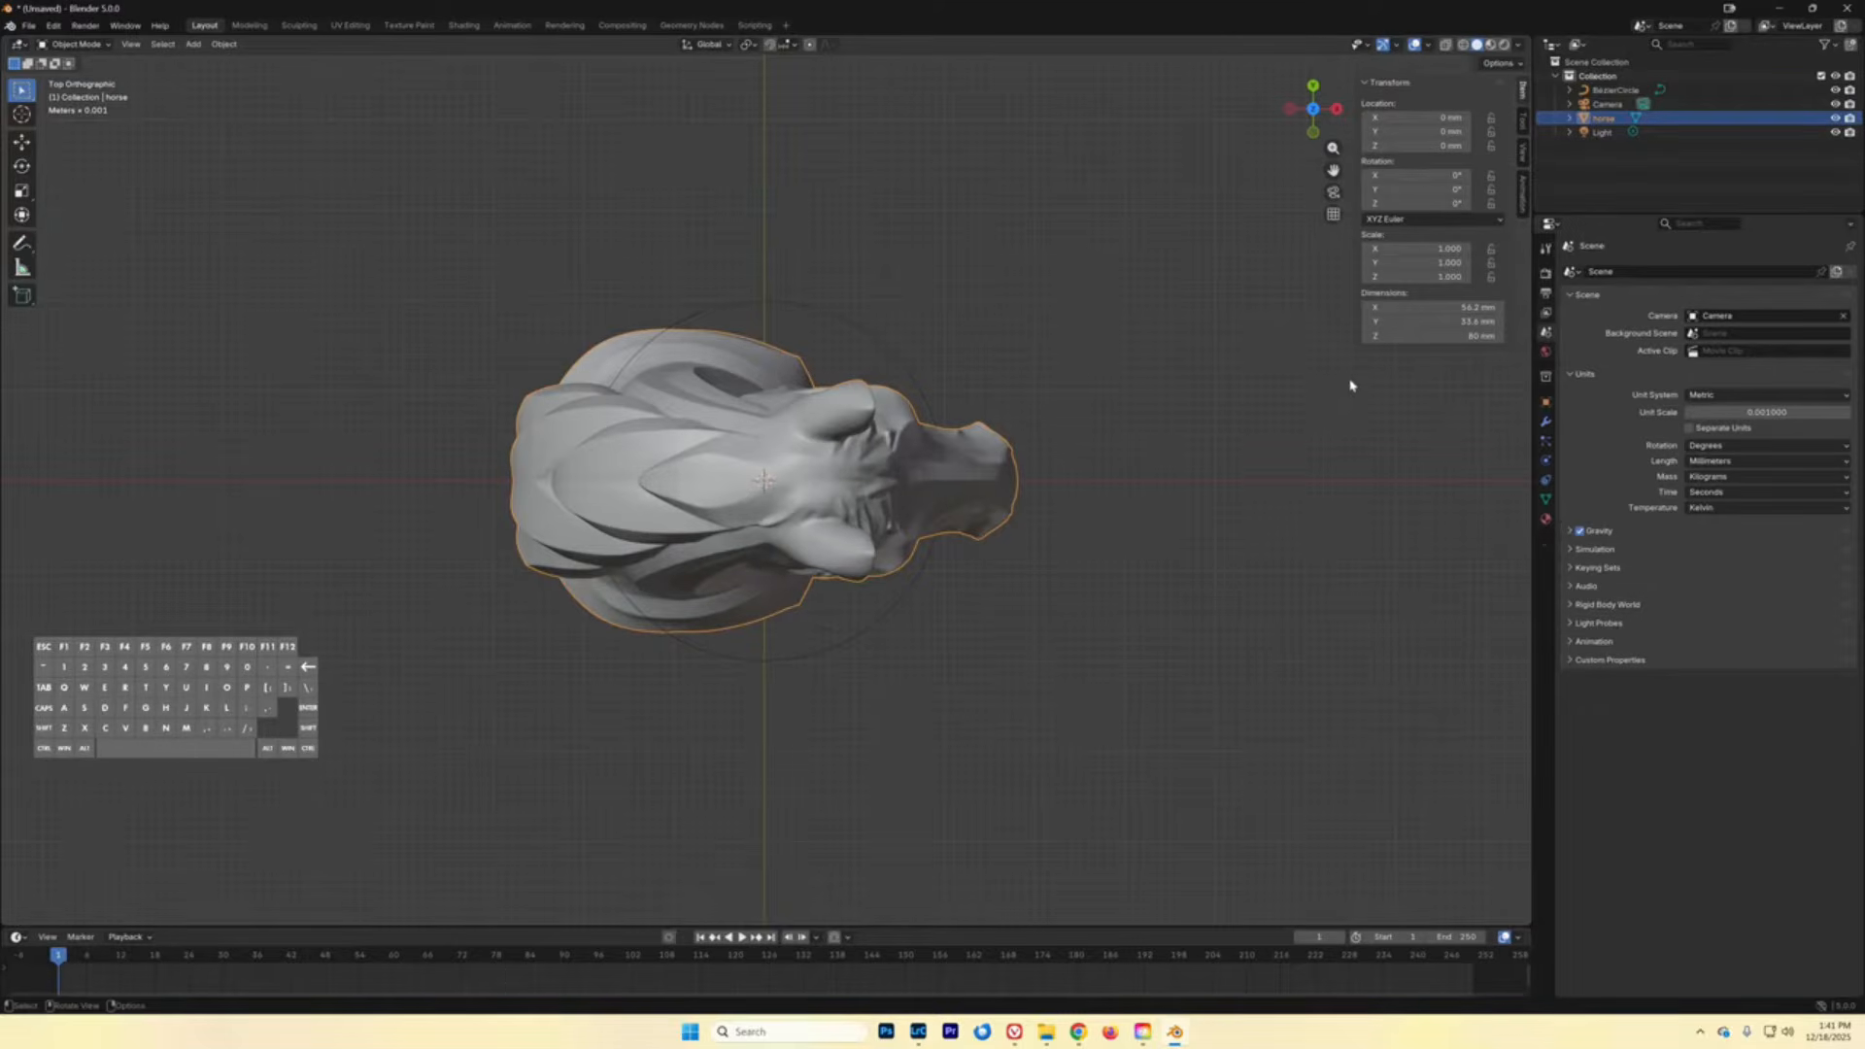
left_click(1422, 177)
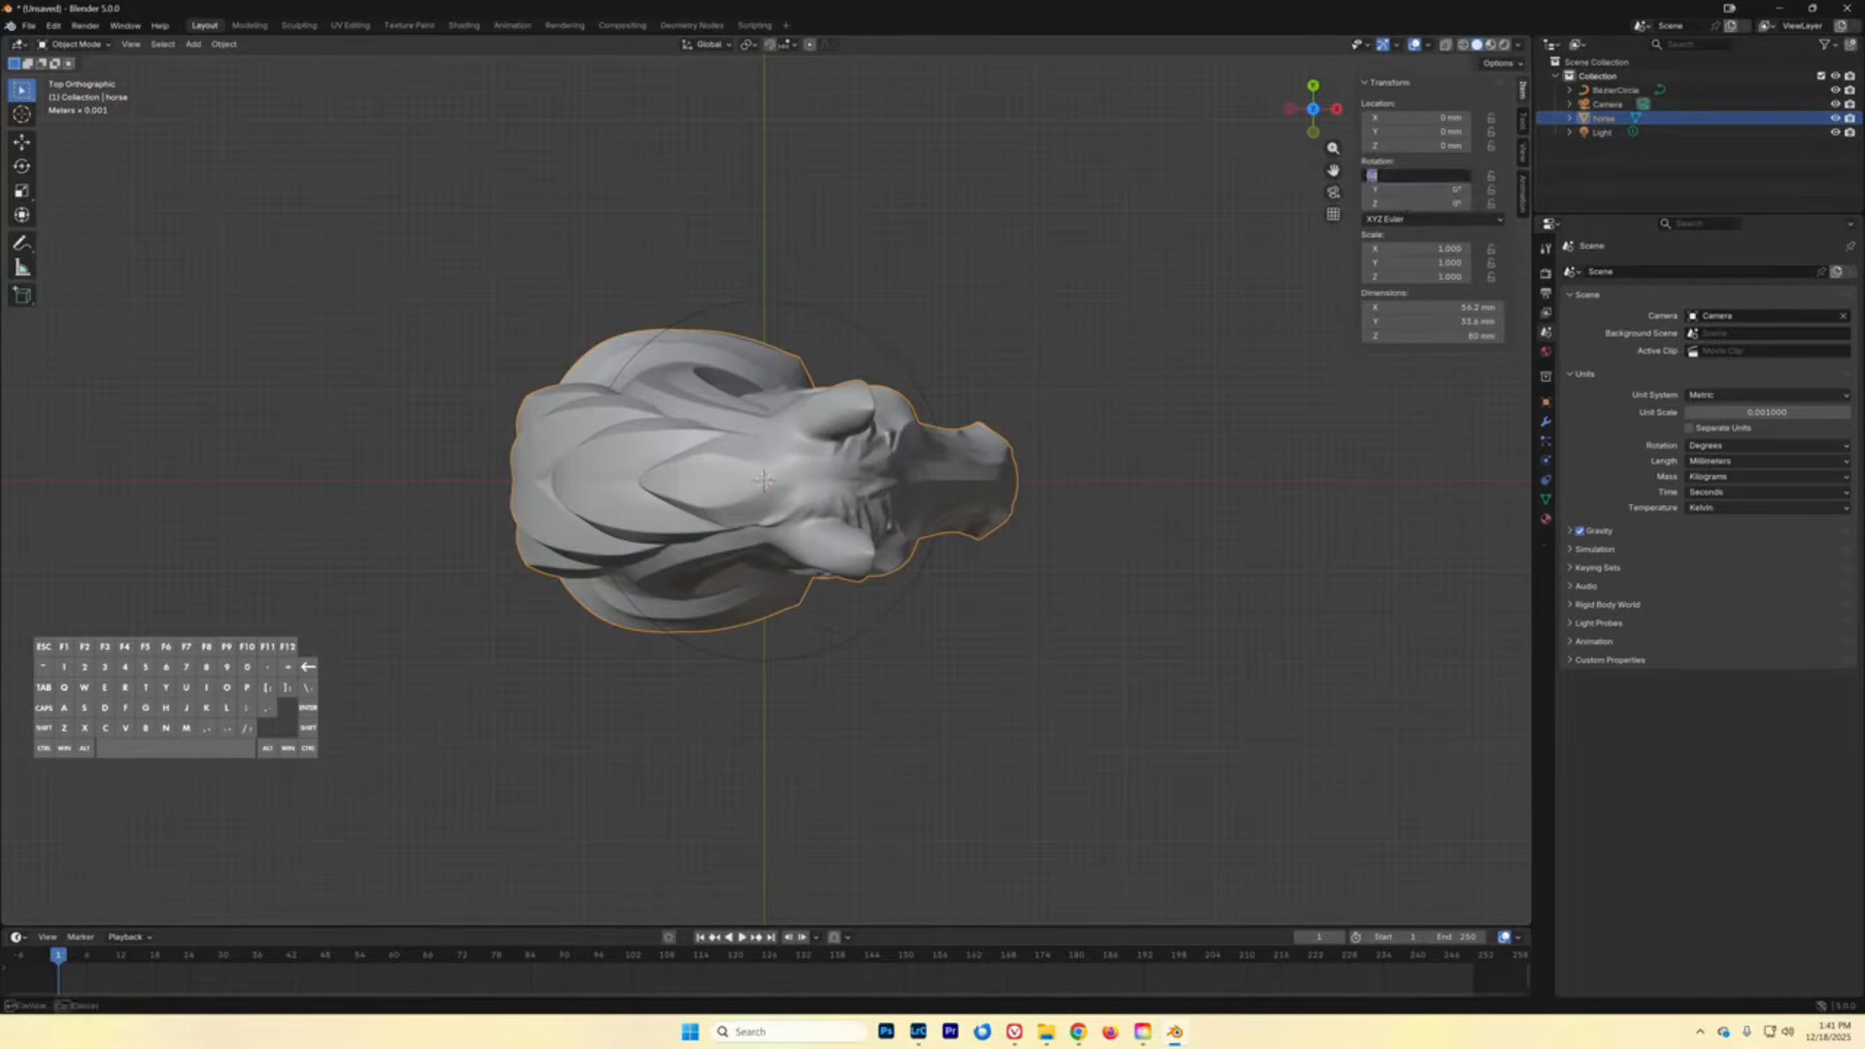
type("270")
key("Return")
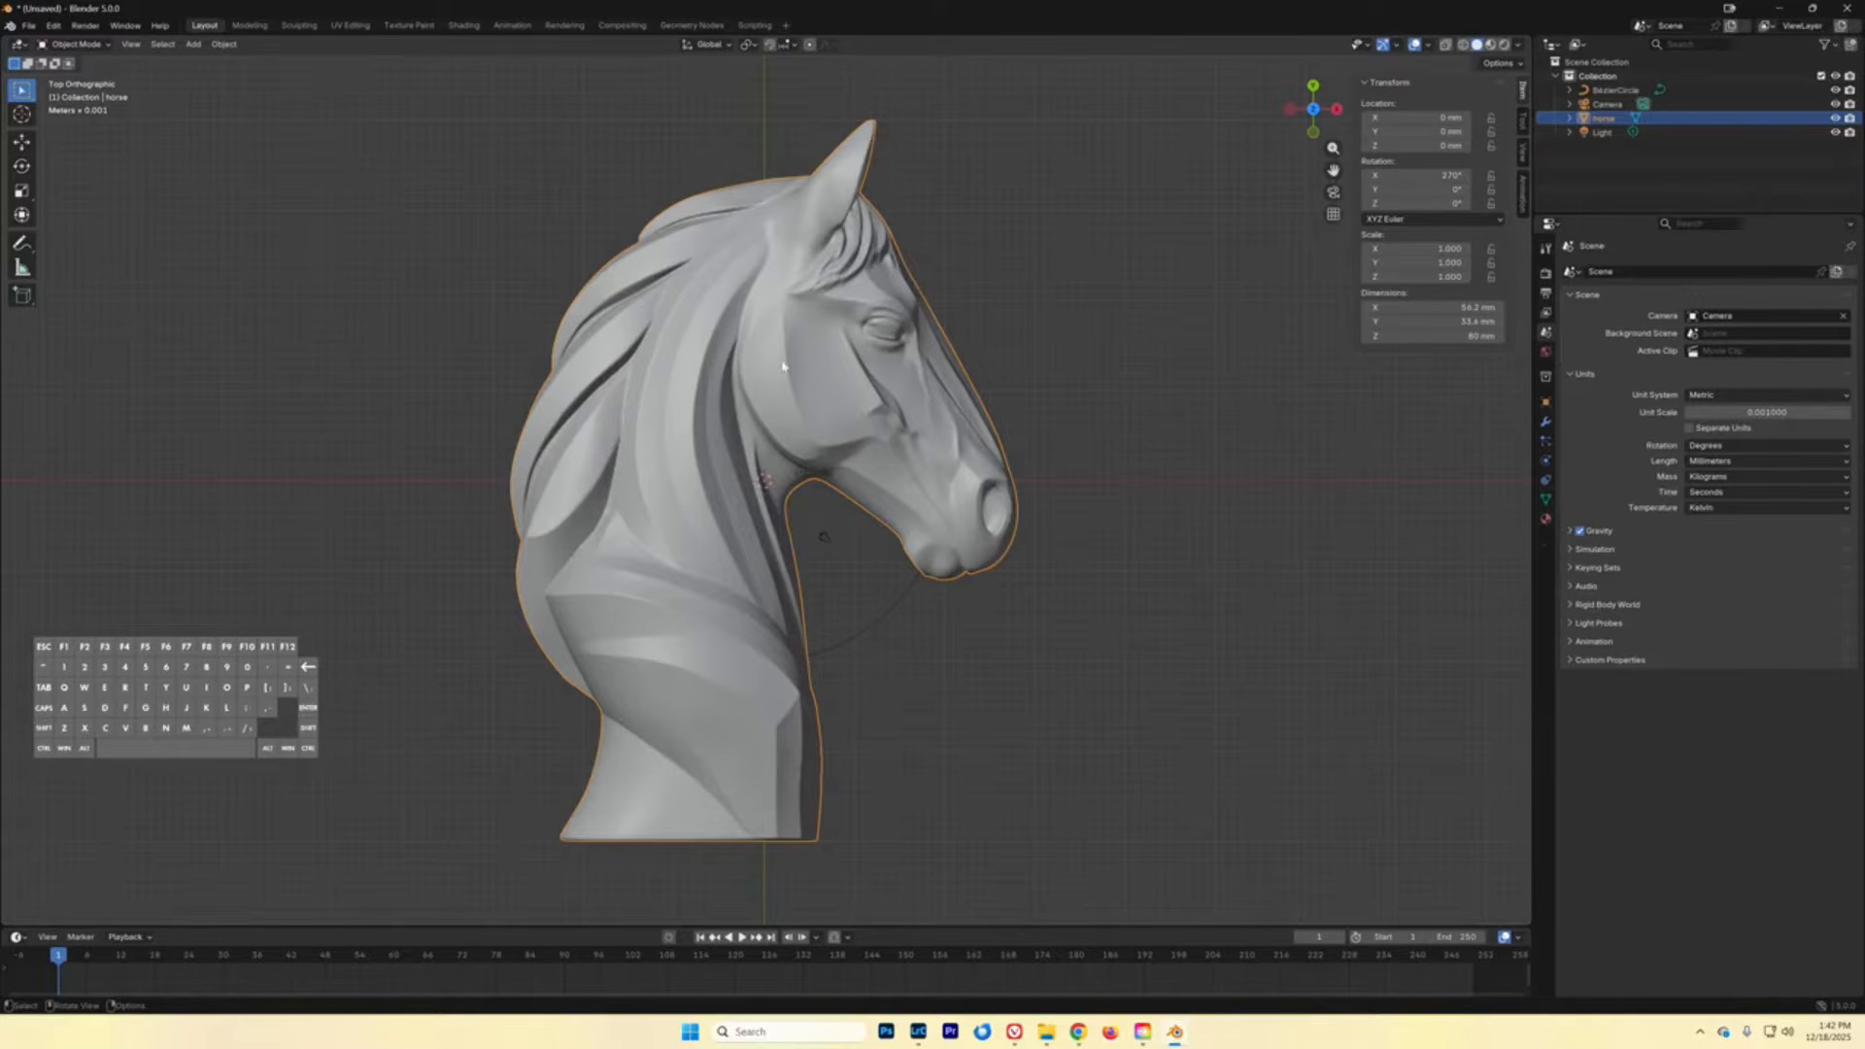
- Scale the horse head down uniformly to about 0.358 so that it fits inside the circle
key("s")
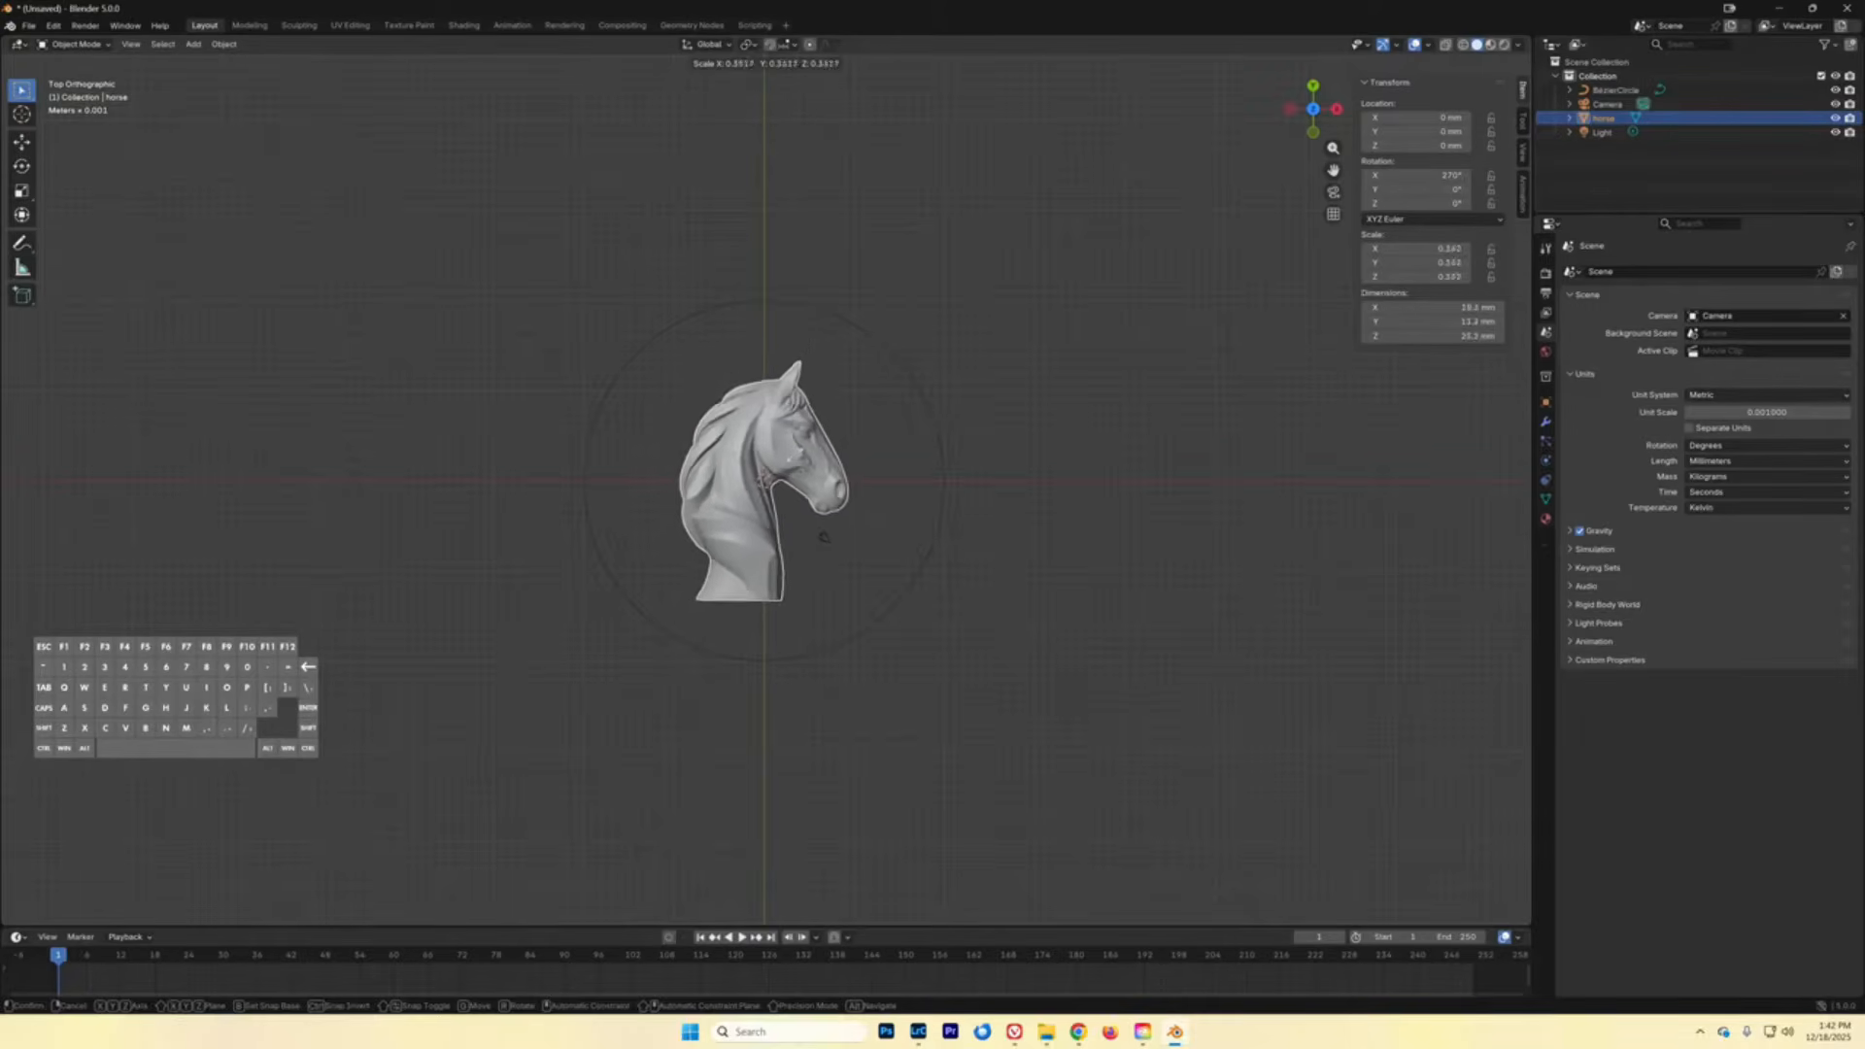
left_click(800, 459)
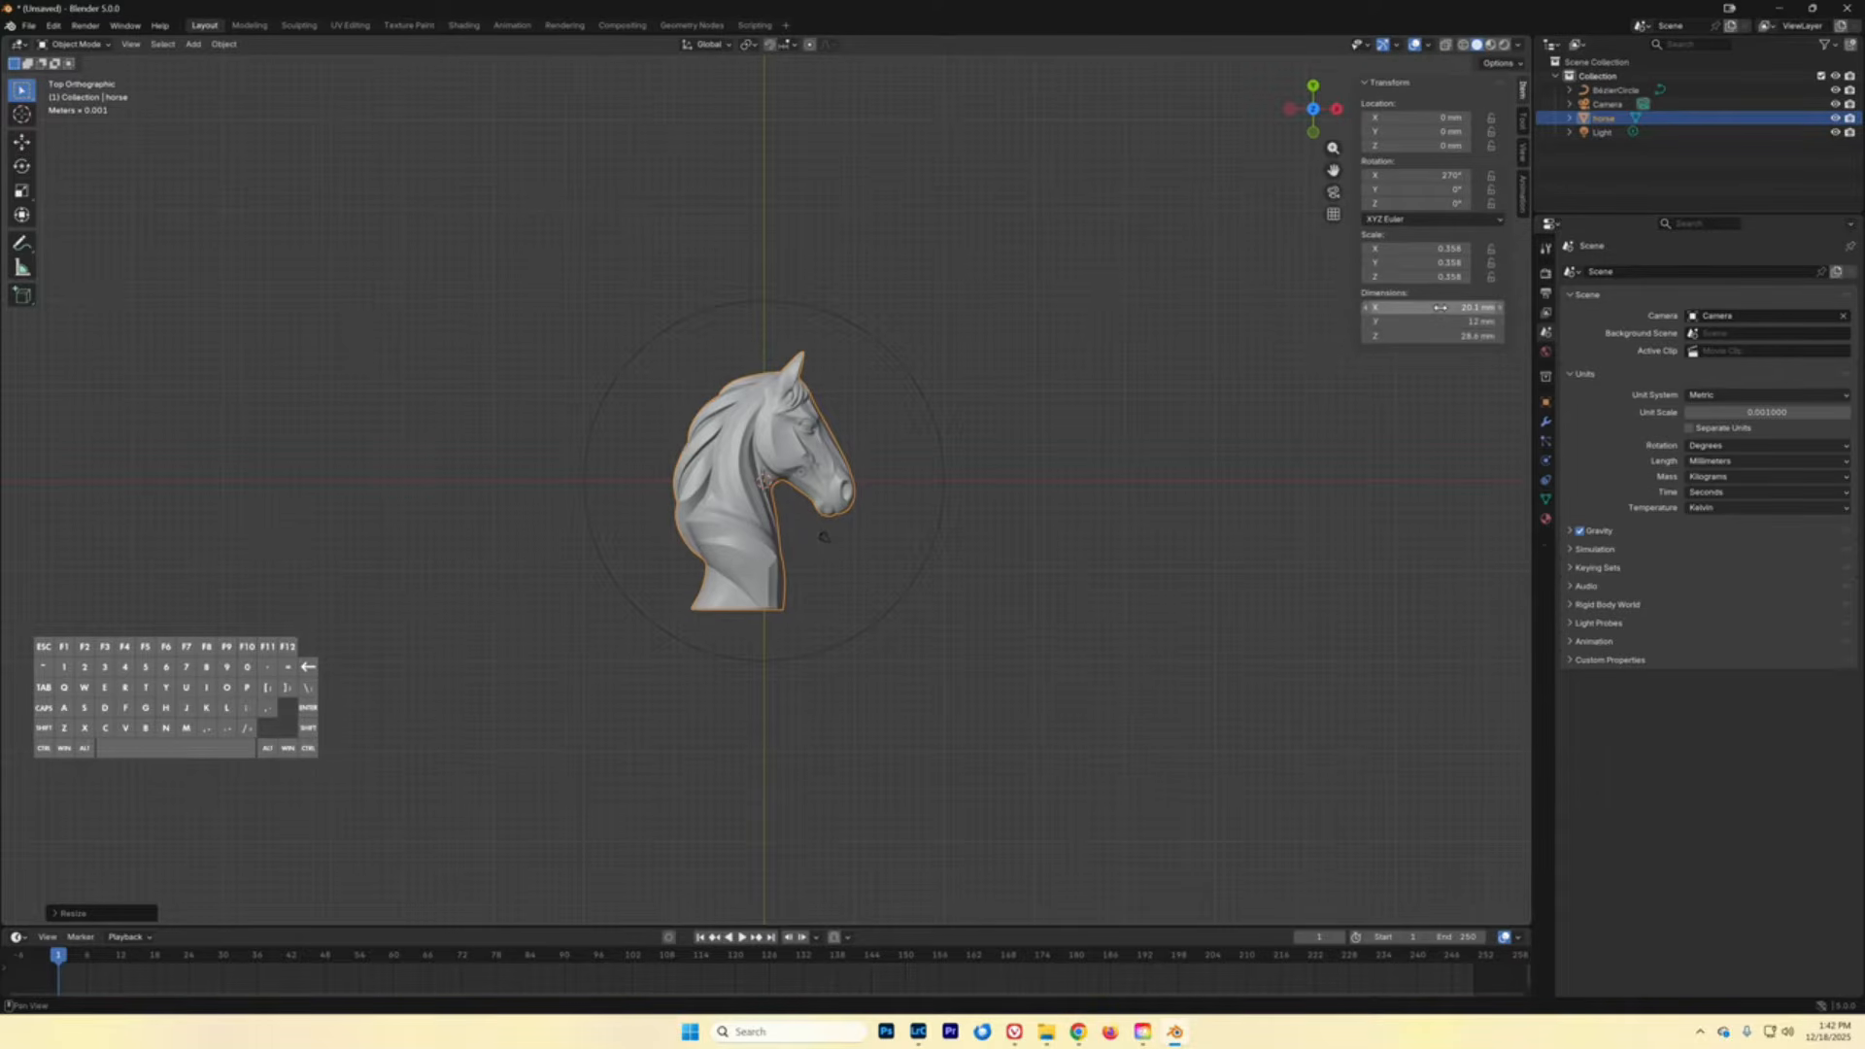
left_click(781, 455)
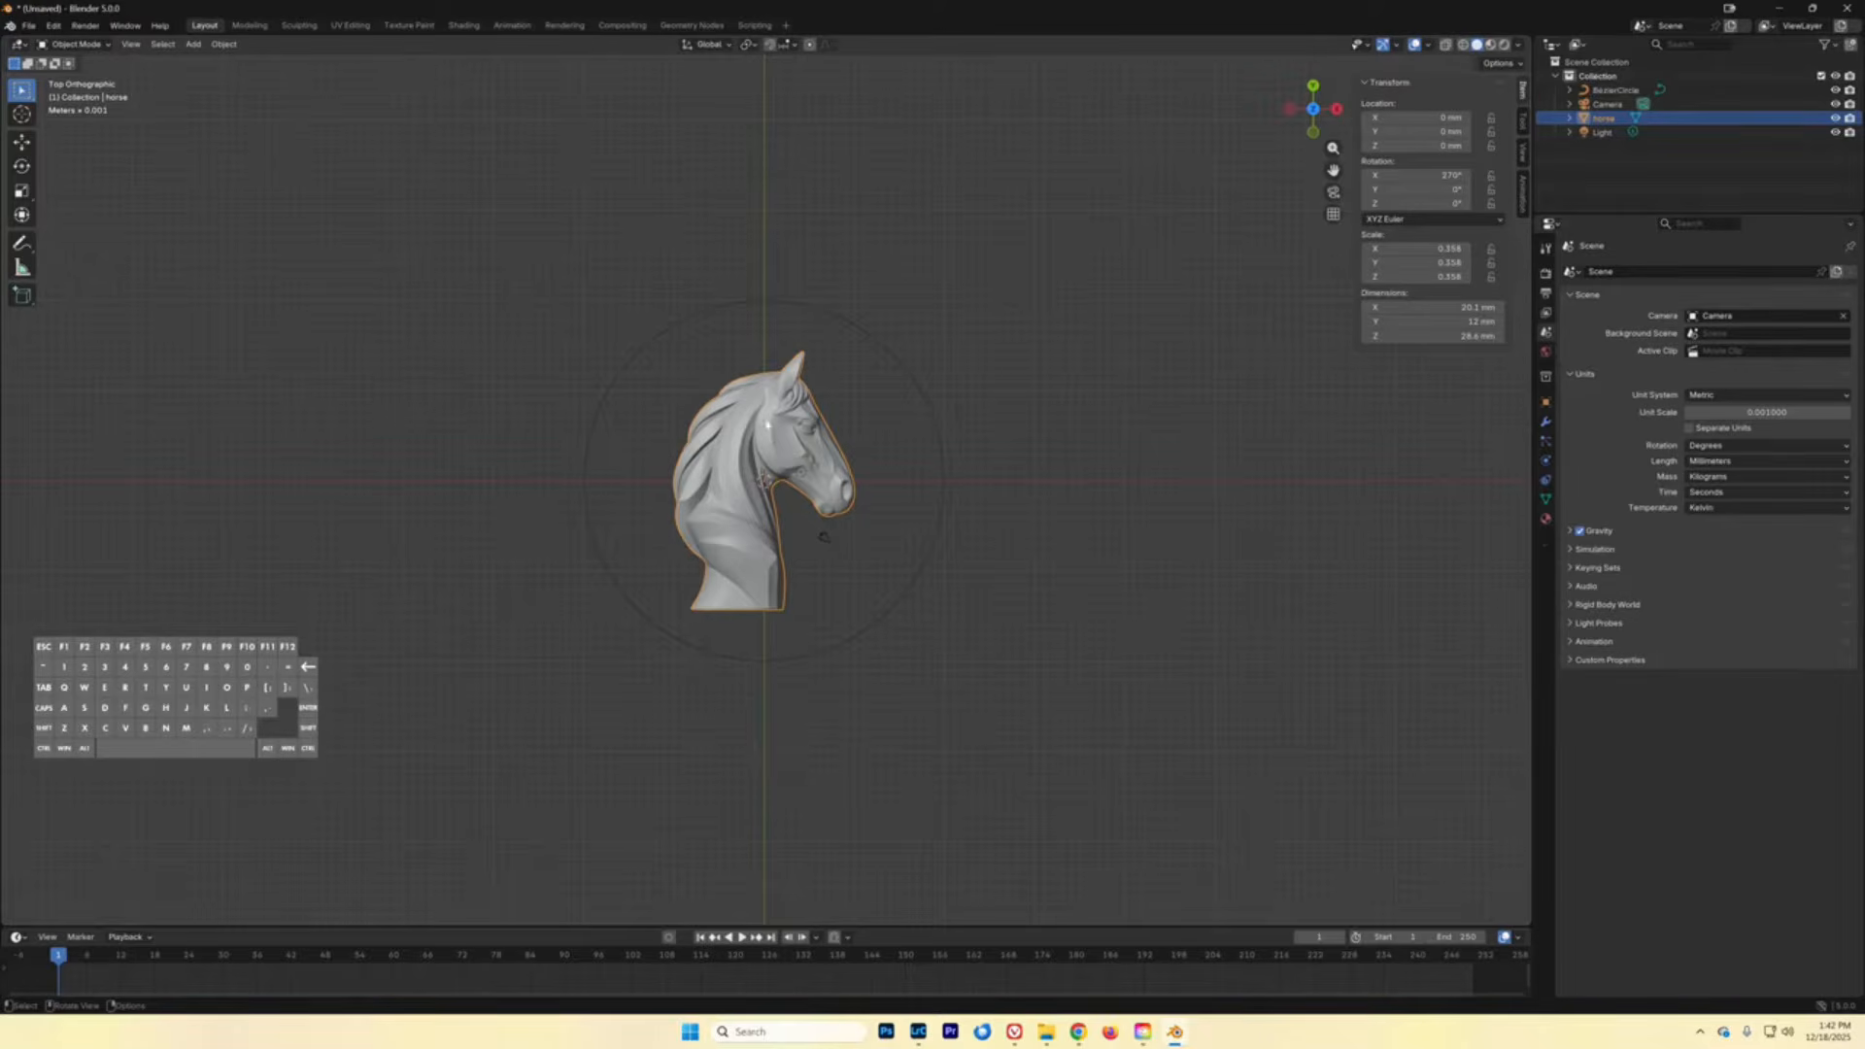
- Move the horse head freehand within the circle's plane with the Move tool, to about X -4.2 mm and Y 0 mm
left_click(22, 143)
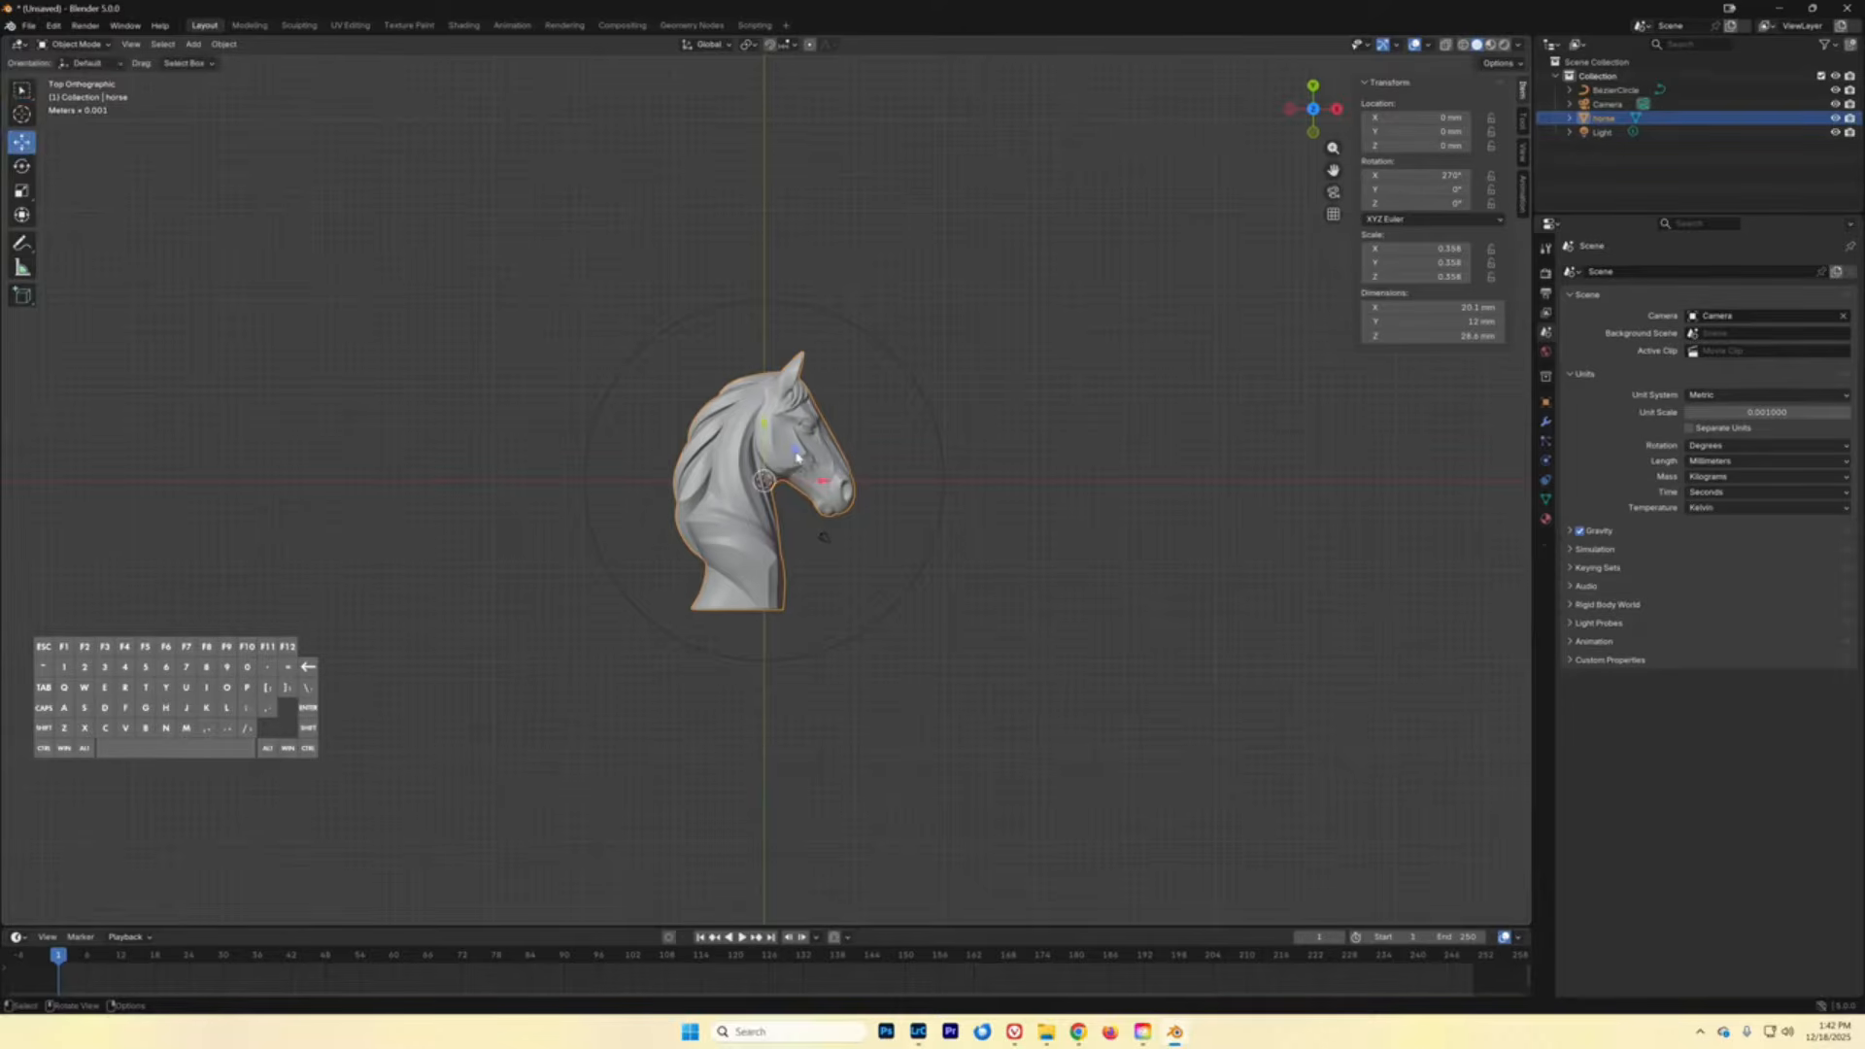
left_click_drag(796, 454, 746, 400)
left_click_drag(802, 457, 809, 457)
left_click_drag(1315, 134, 1190, 181)
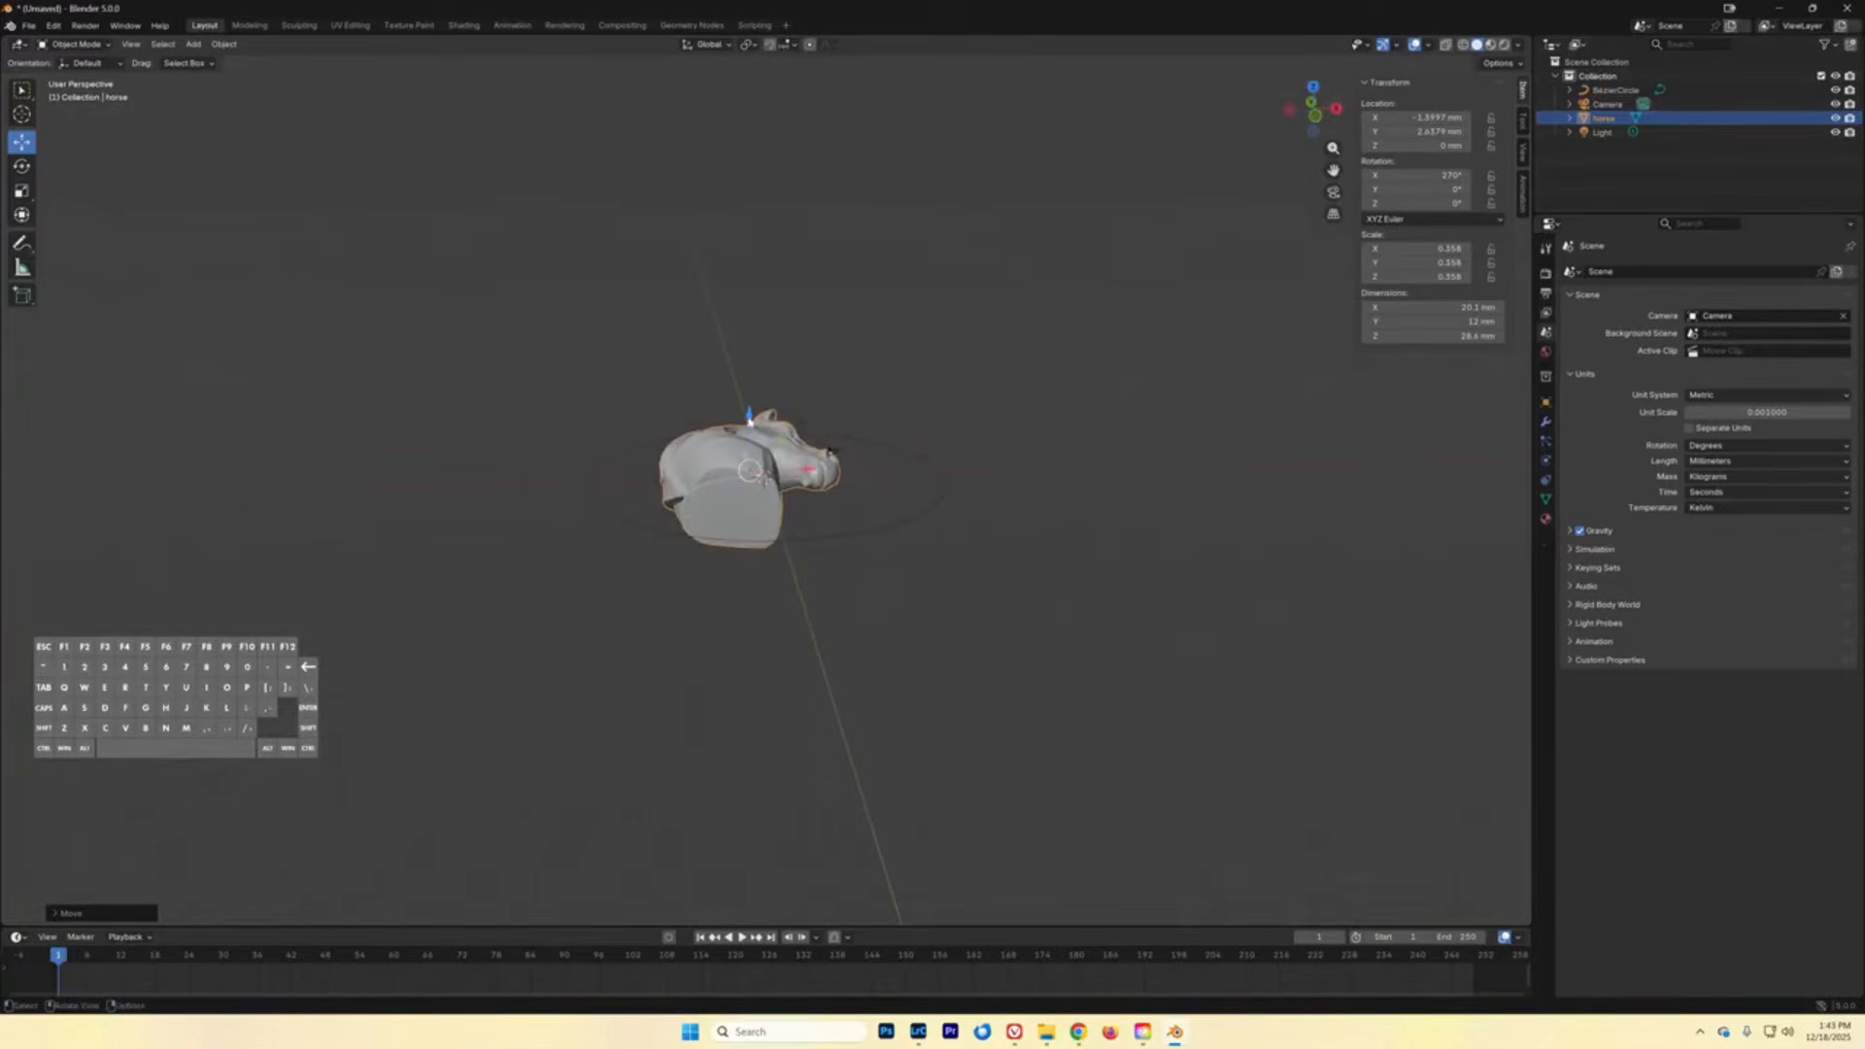
left_click_drag(1313, 104, 1309, 109)
left_click_drag(783, 428, 757, 455)
- Scale the horse head to about 0.292, move it near the circle's centre at about X 0.19 mm, Y -0.15 mm, and deselect it
key("s")
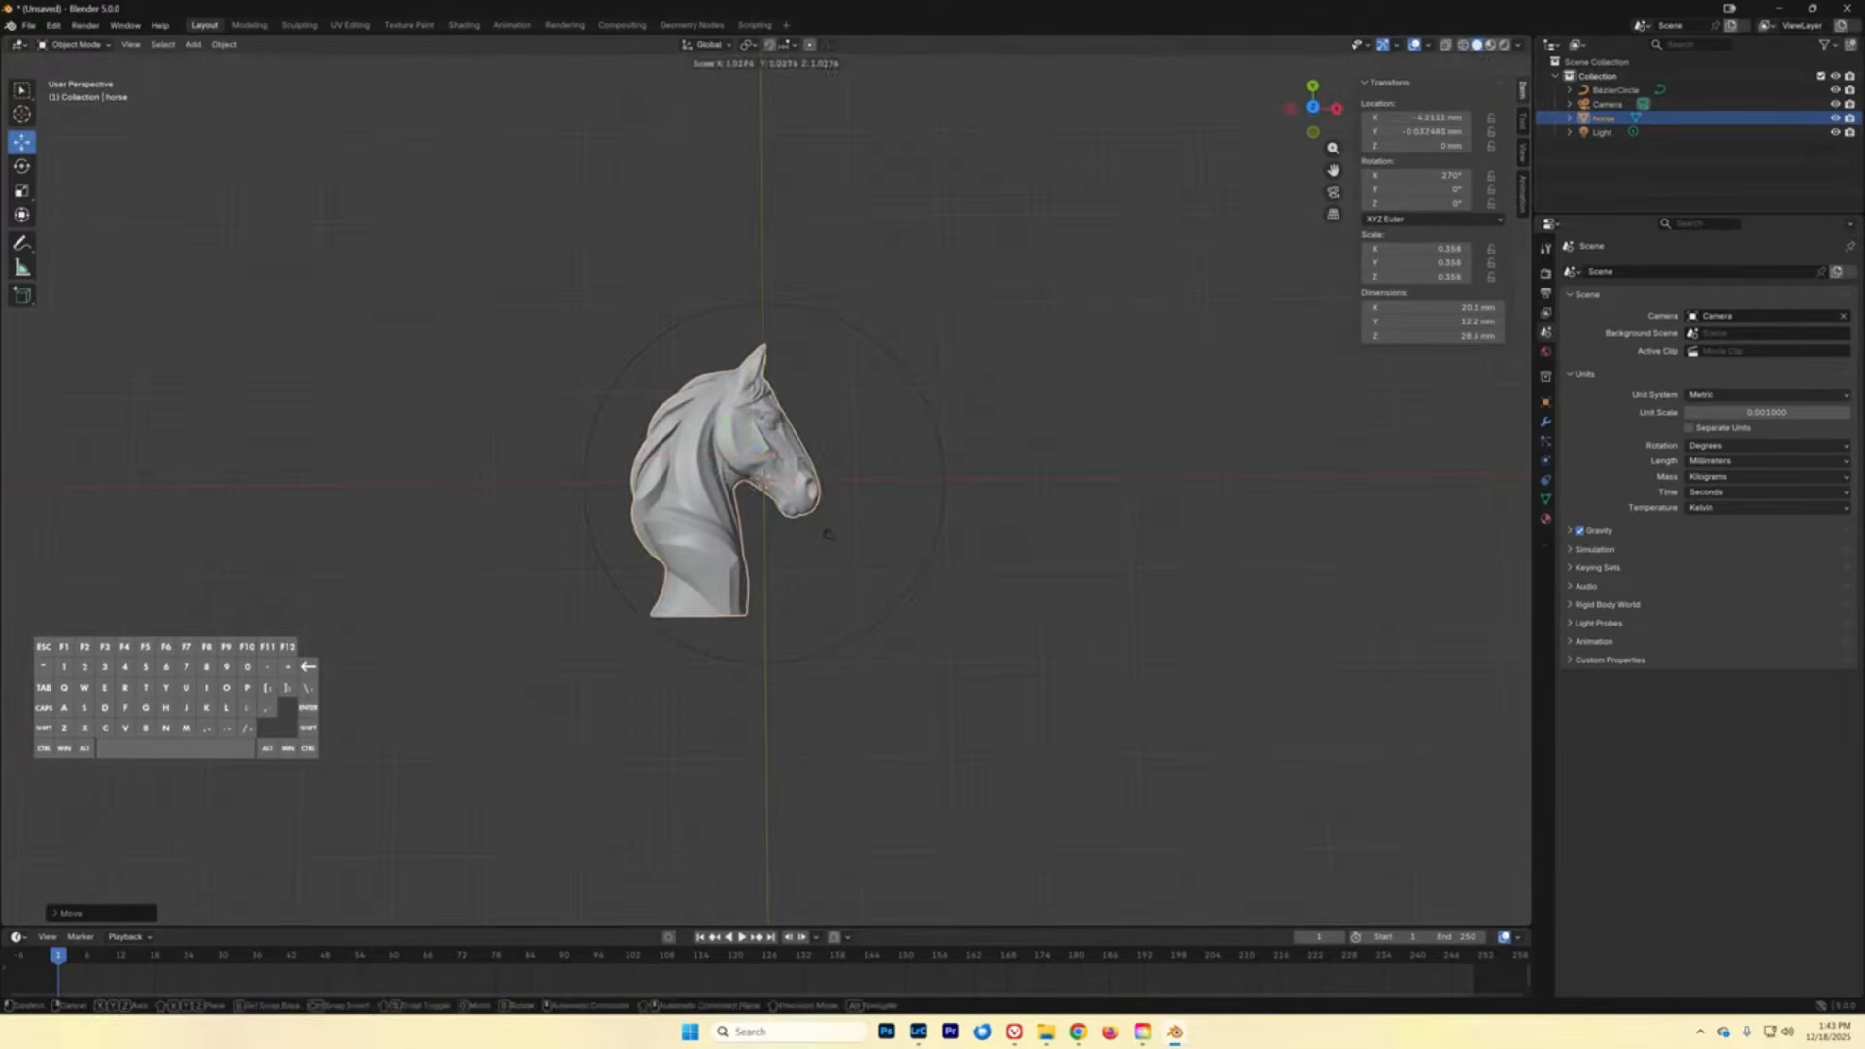
left_click(827, 534)
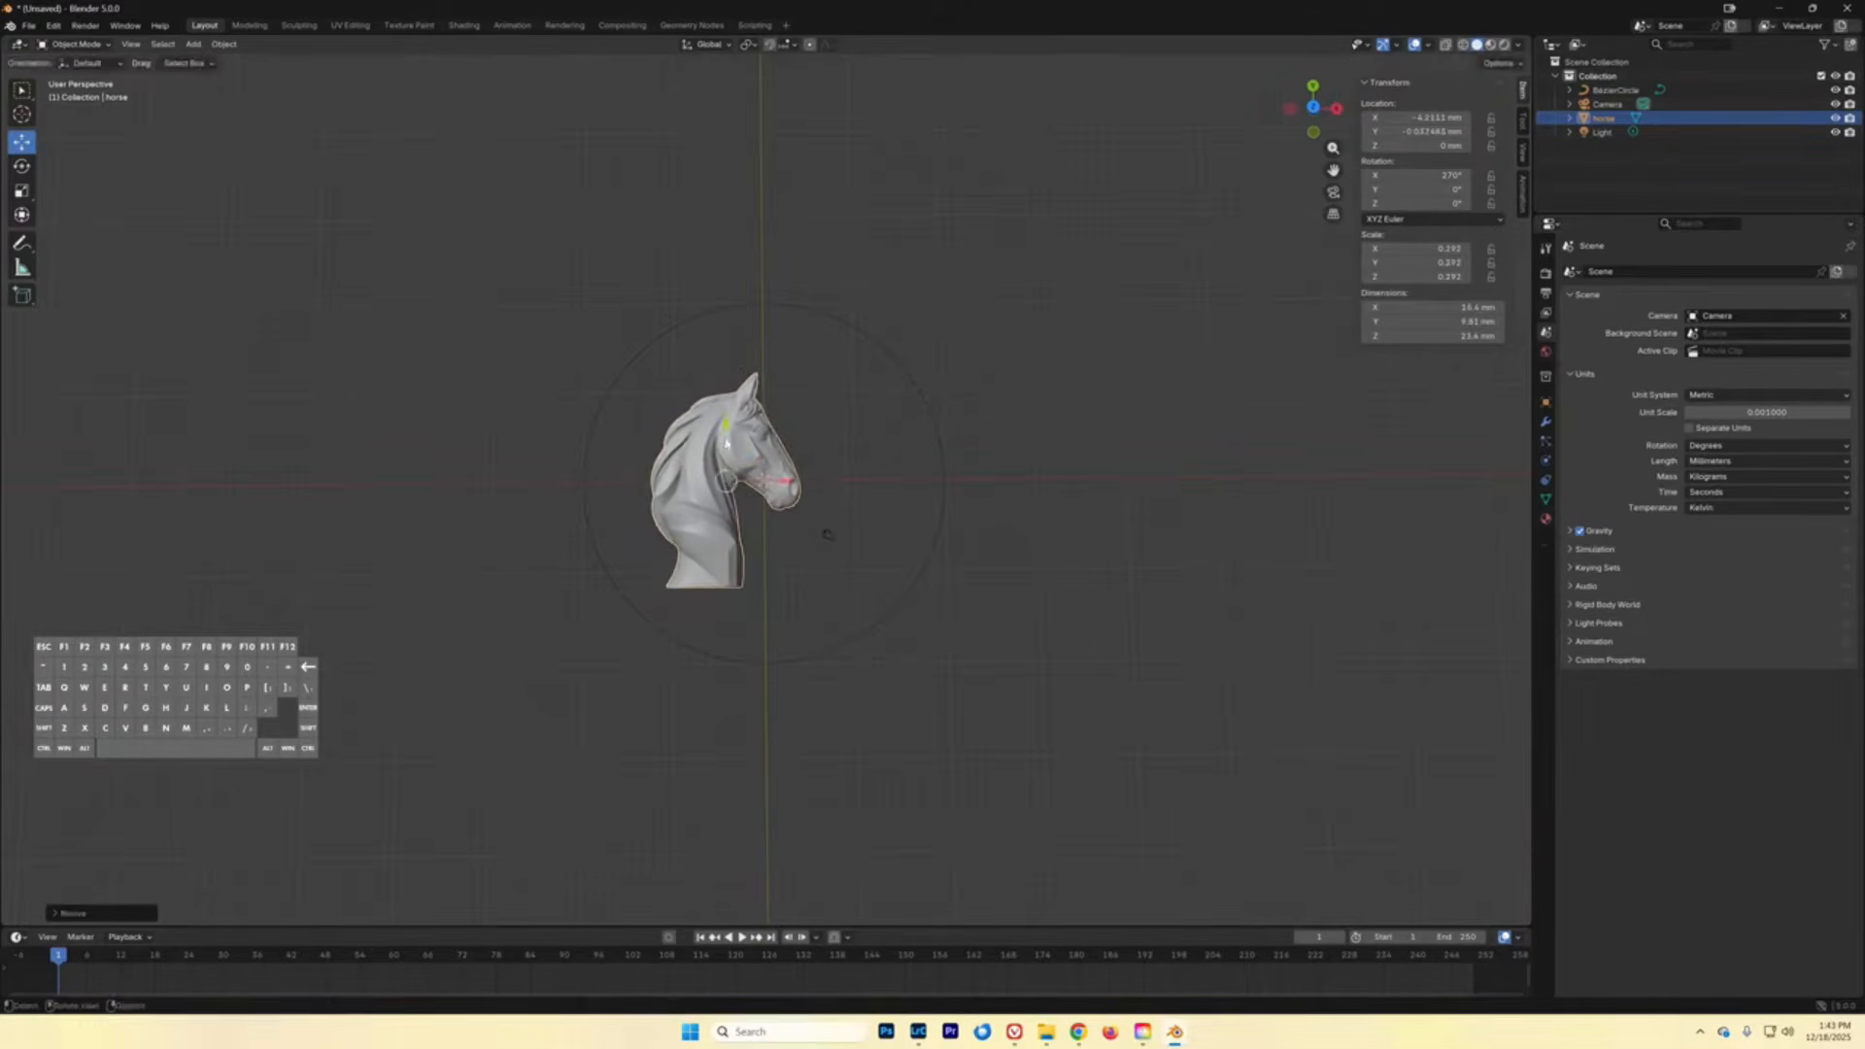
left_click_drag(761, 454, 794, 453)
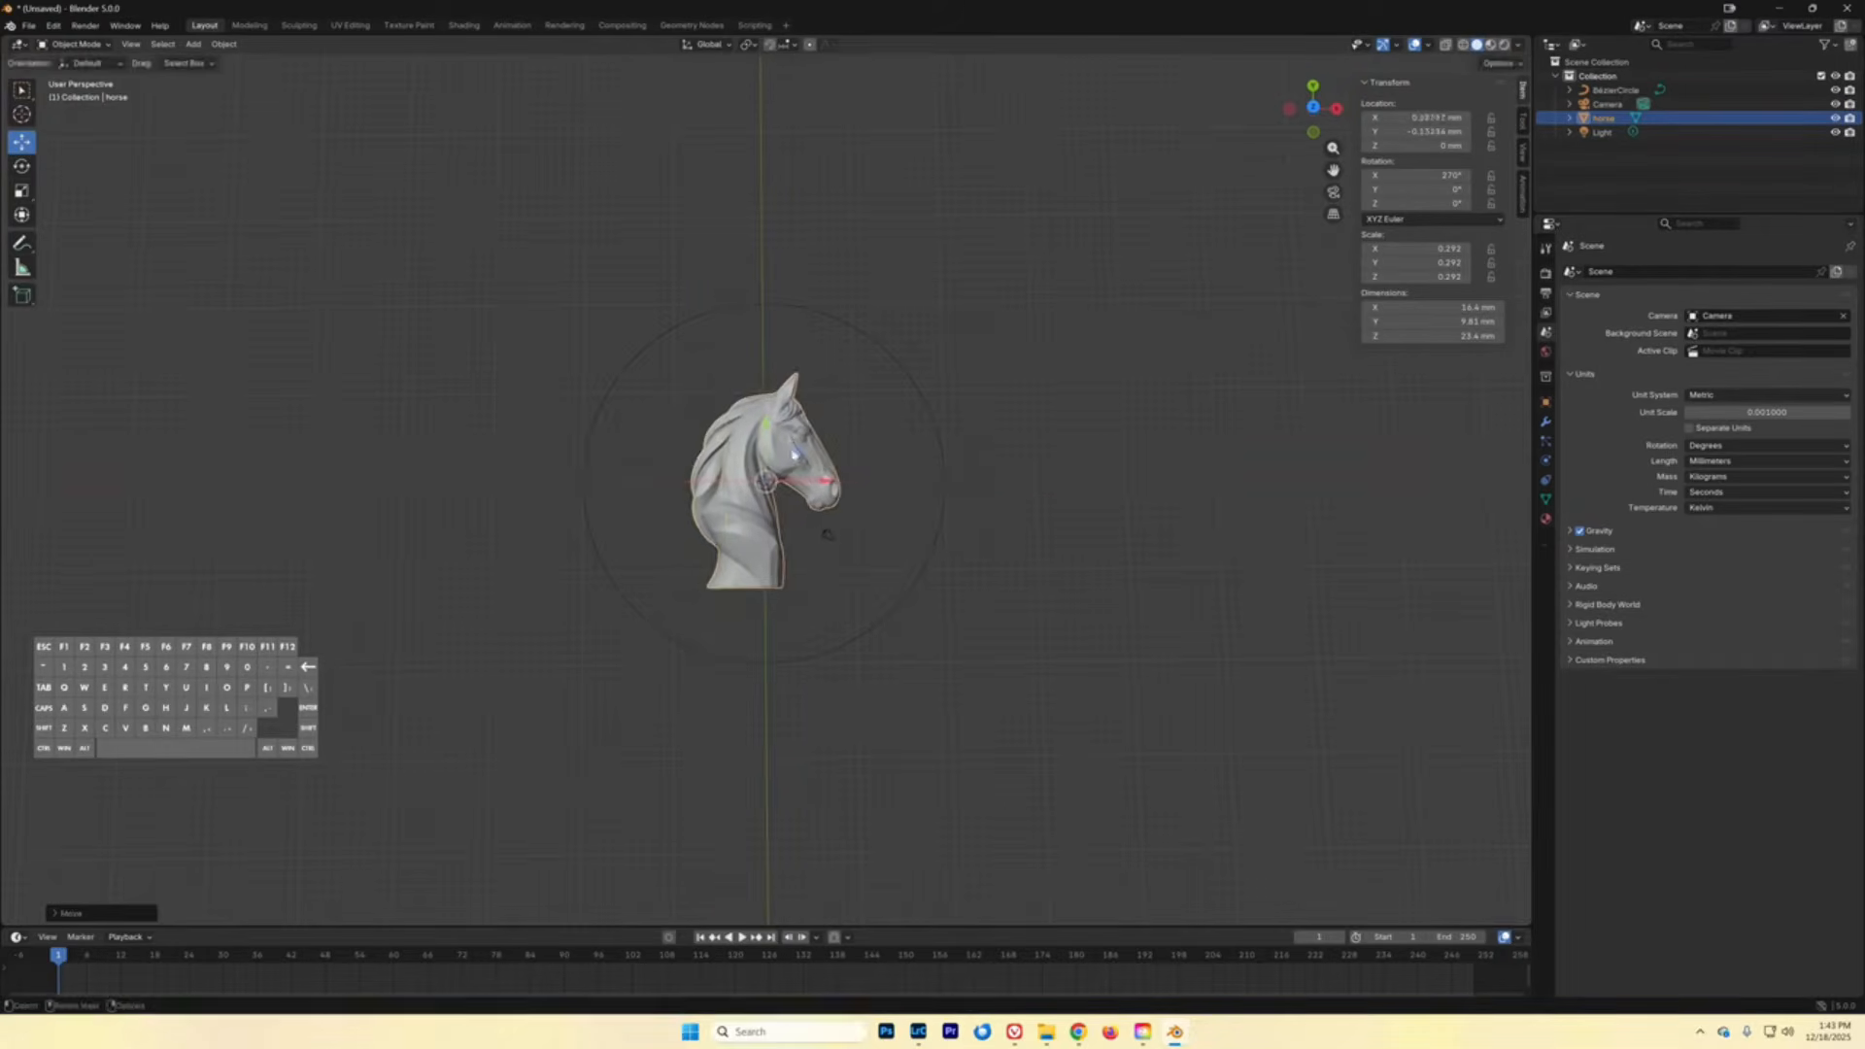
left_click(889, 210)
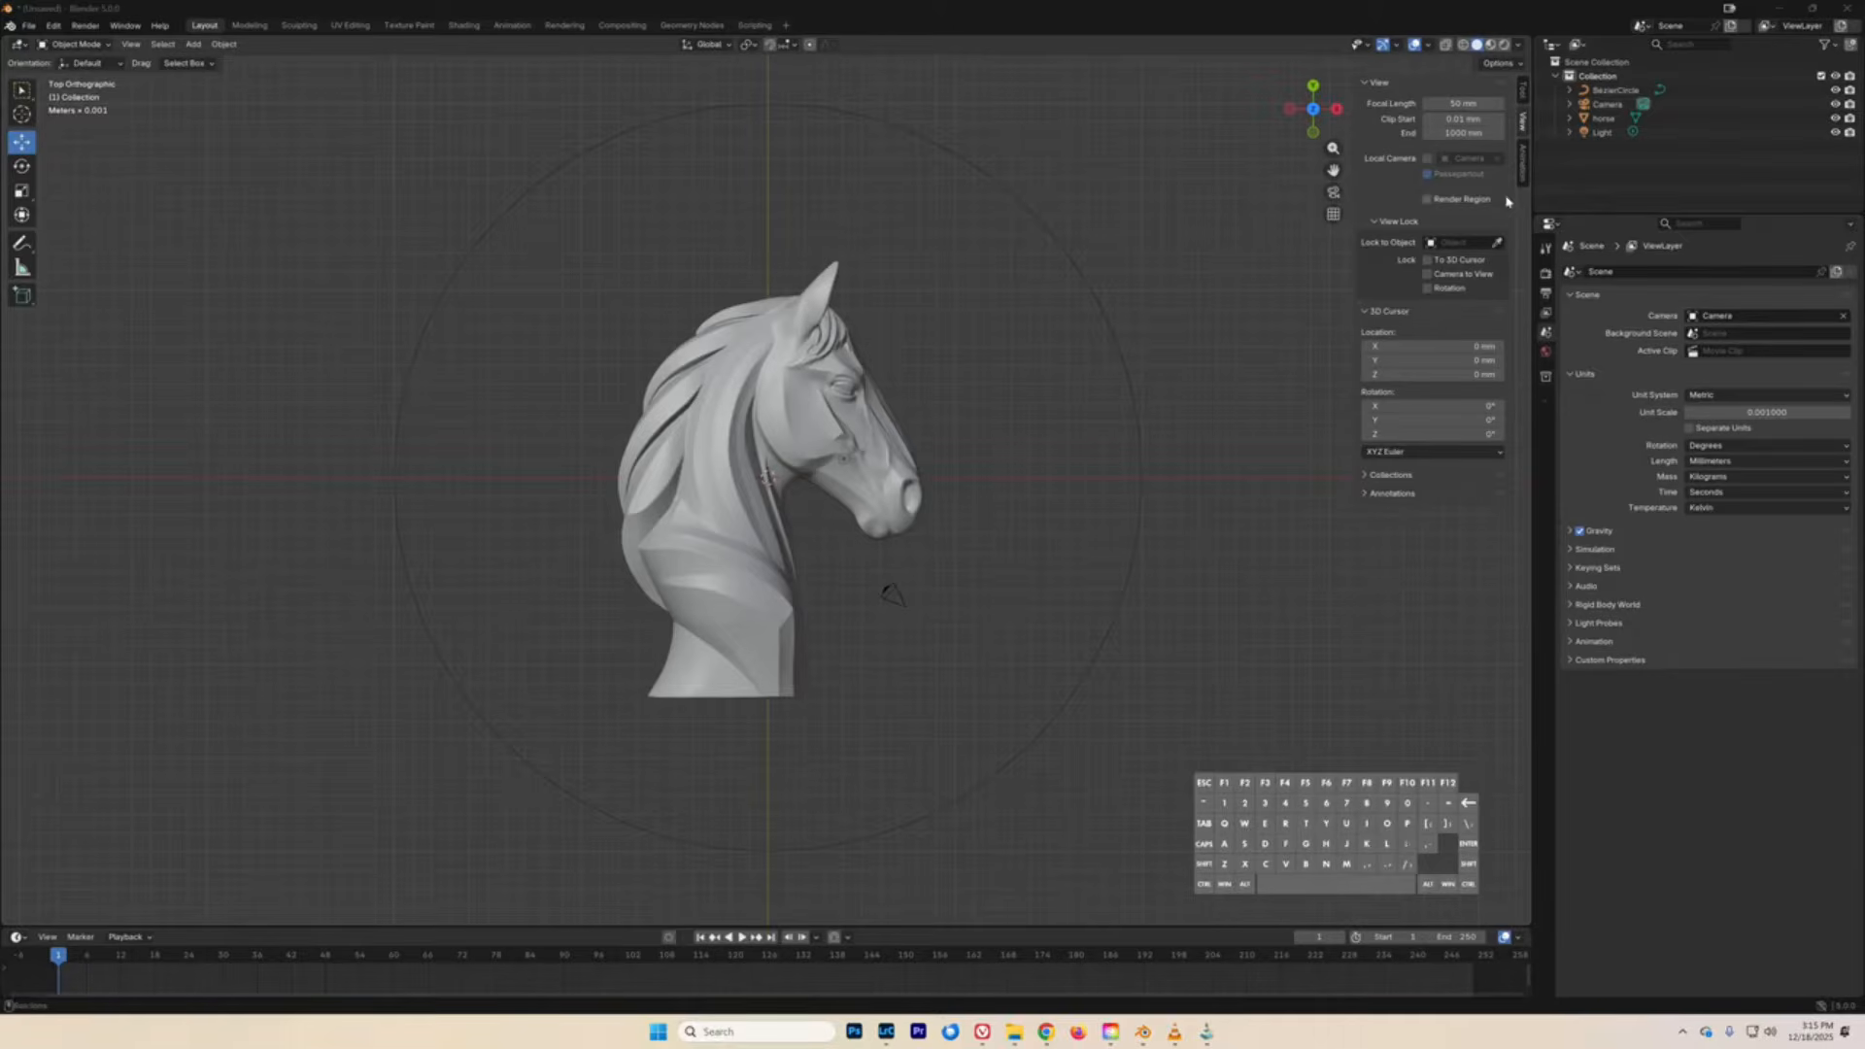
- Hide the horse head and add a torus mesh at the circle's centre with its creation settings expanded
left_click(1834, 118)
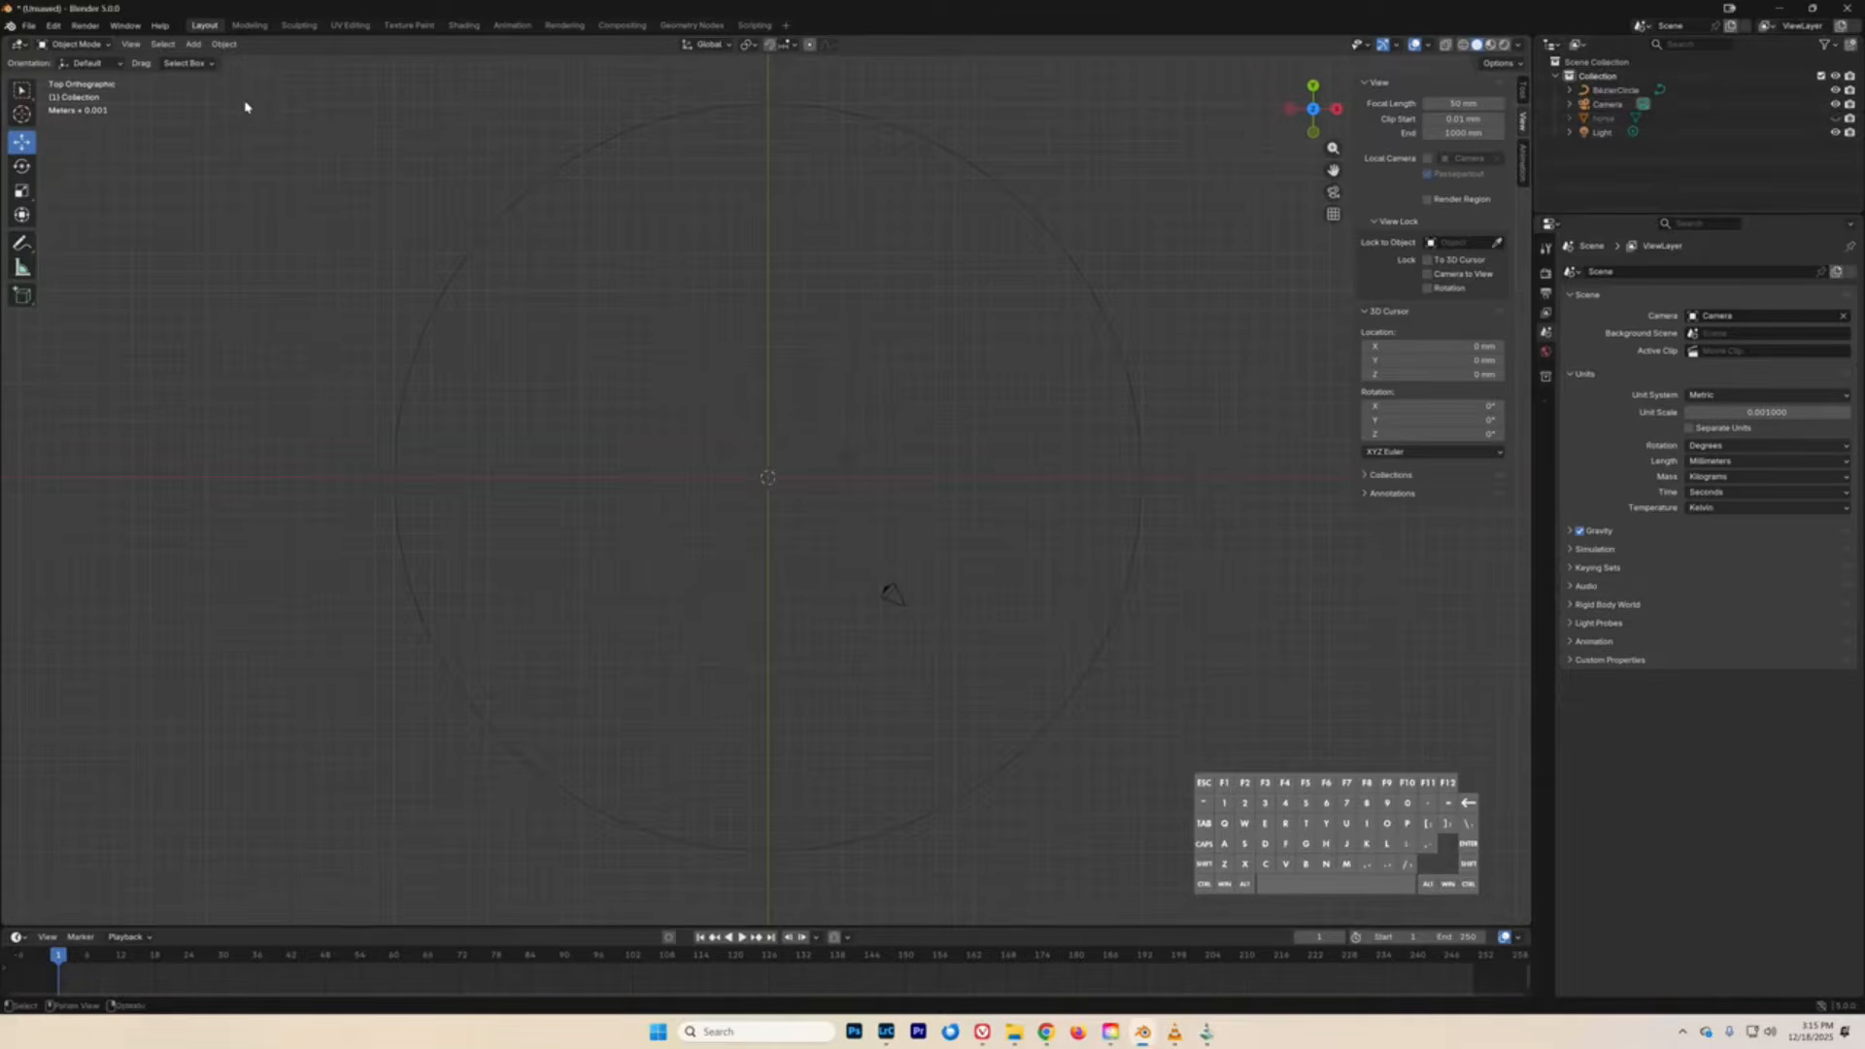
left_click(194, 45)
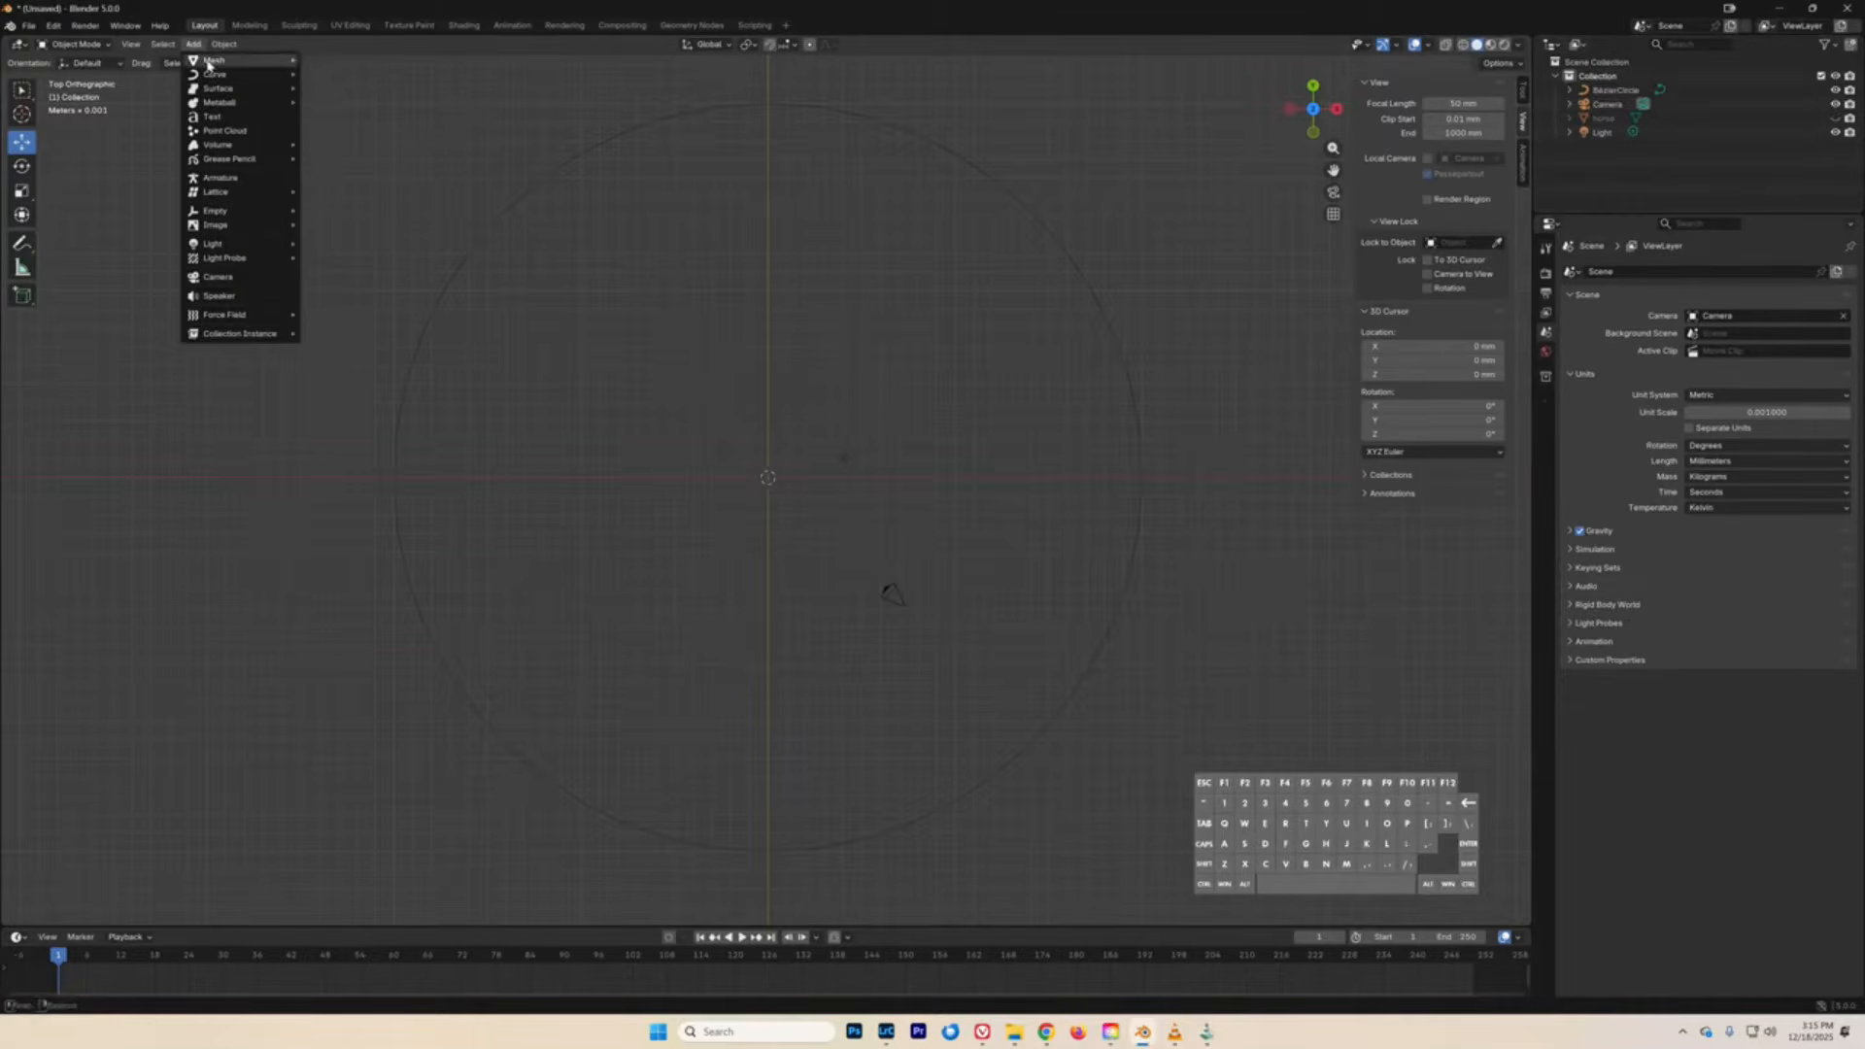
mouse_move(225, 61)
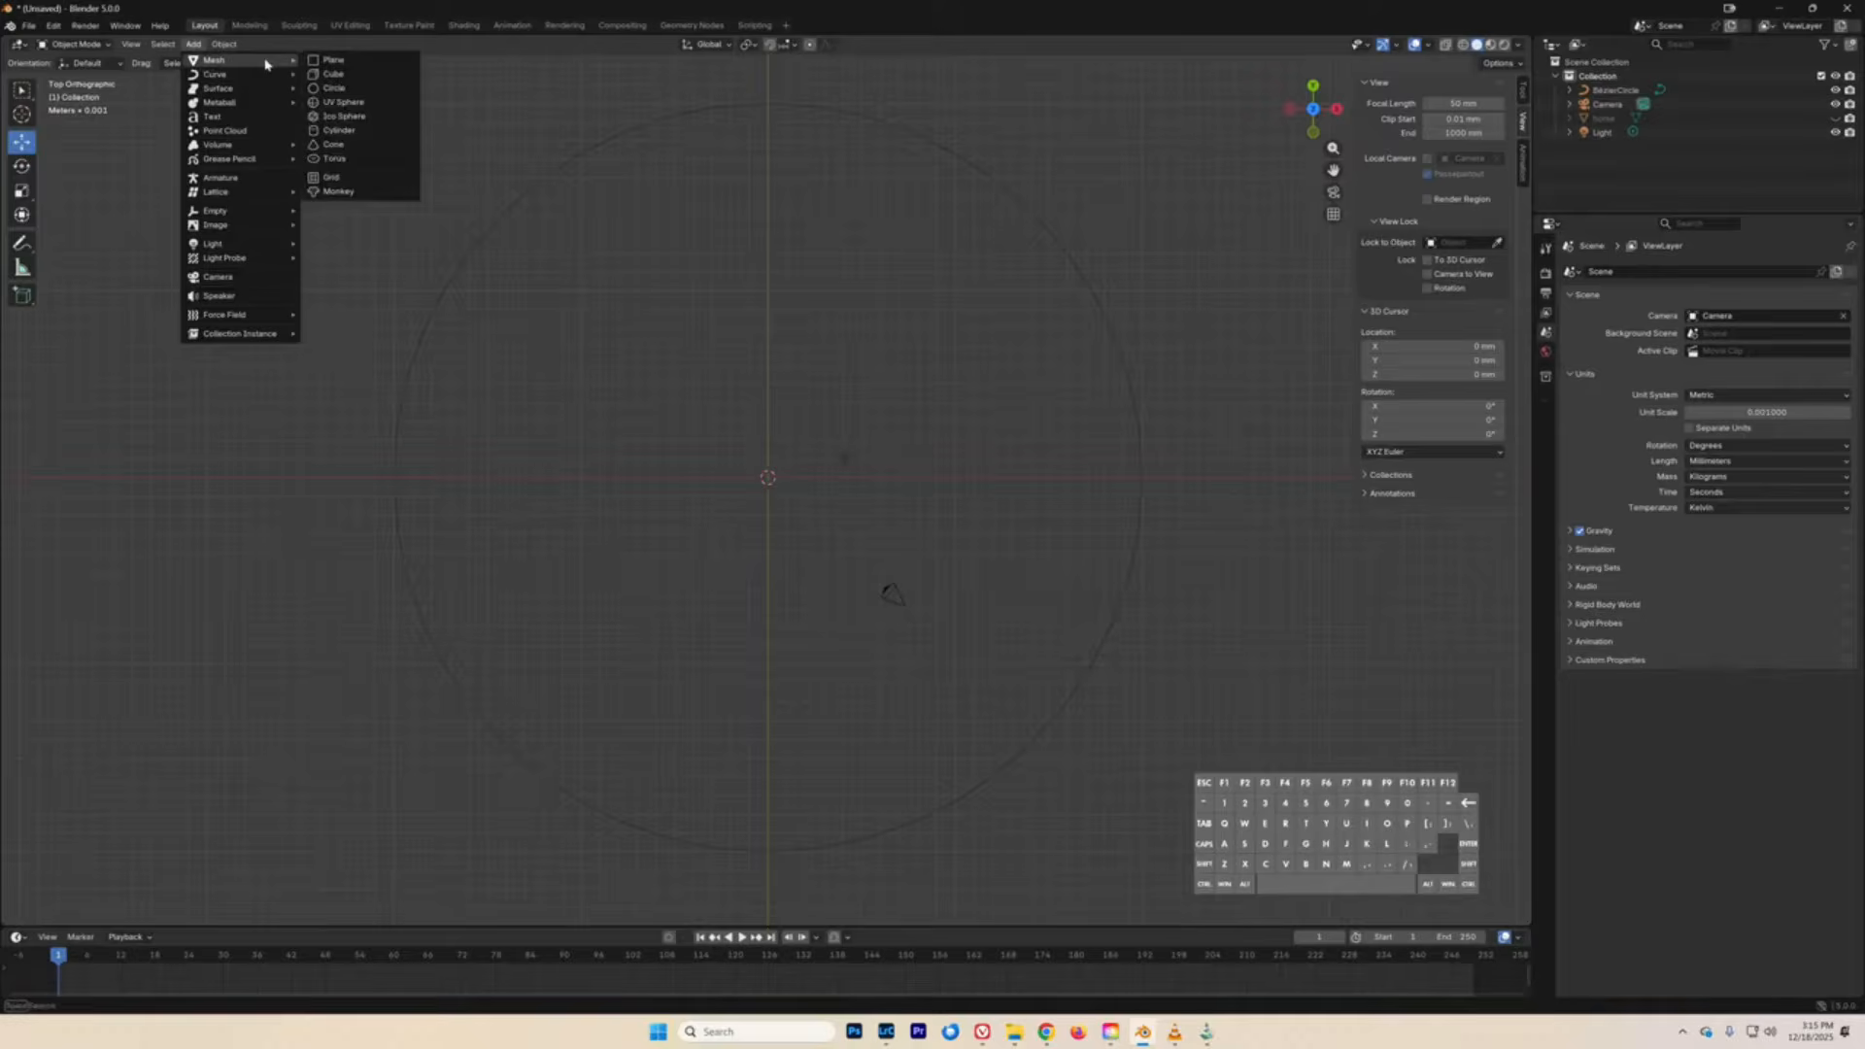
left_click(331, 159)
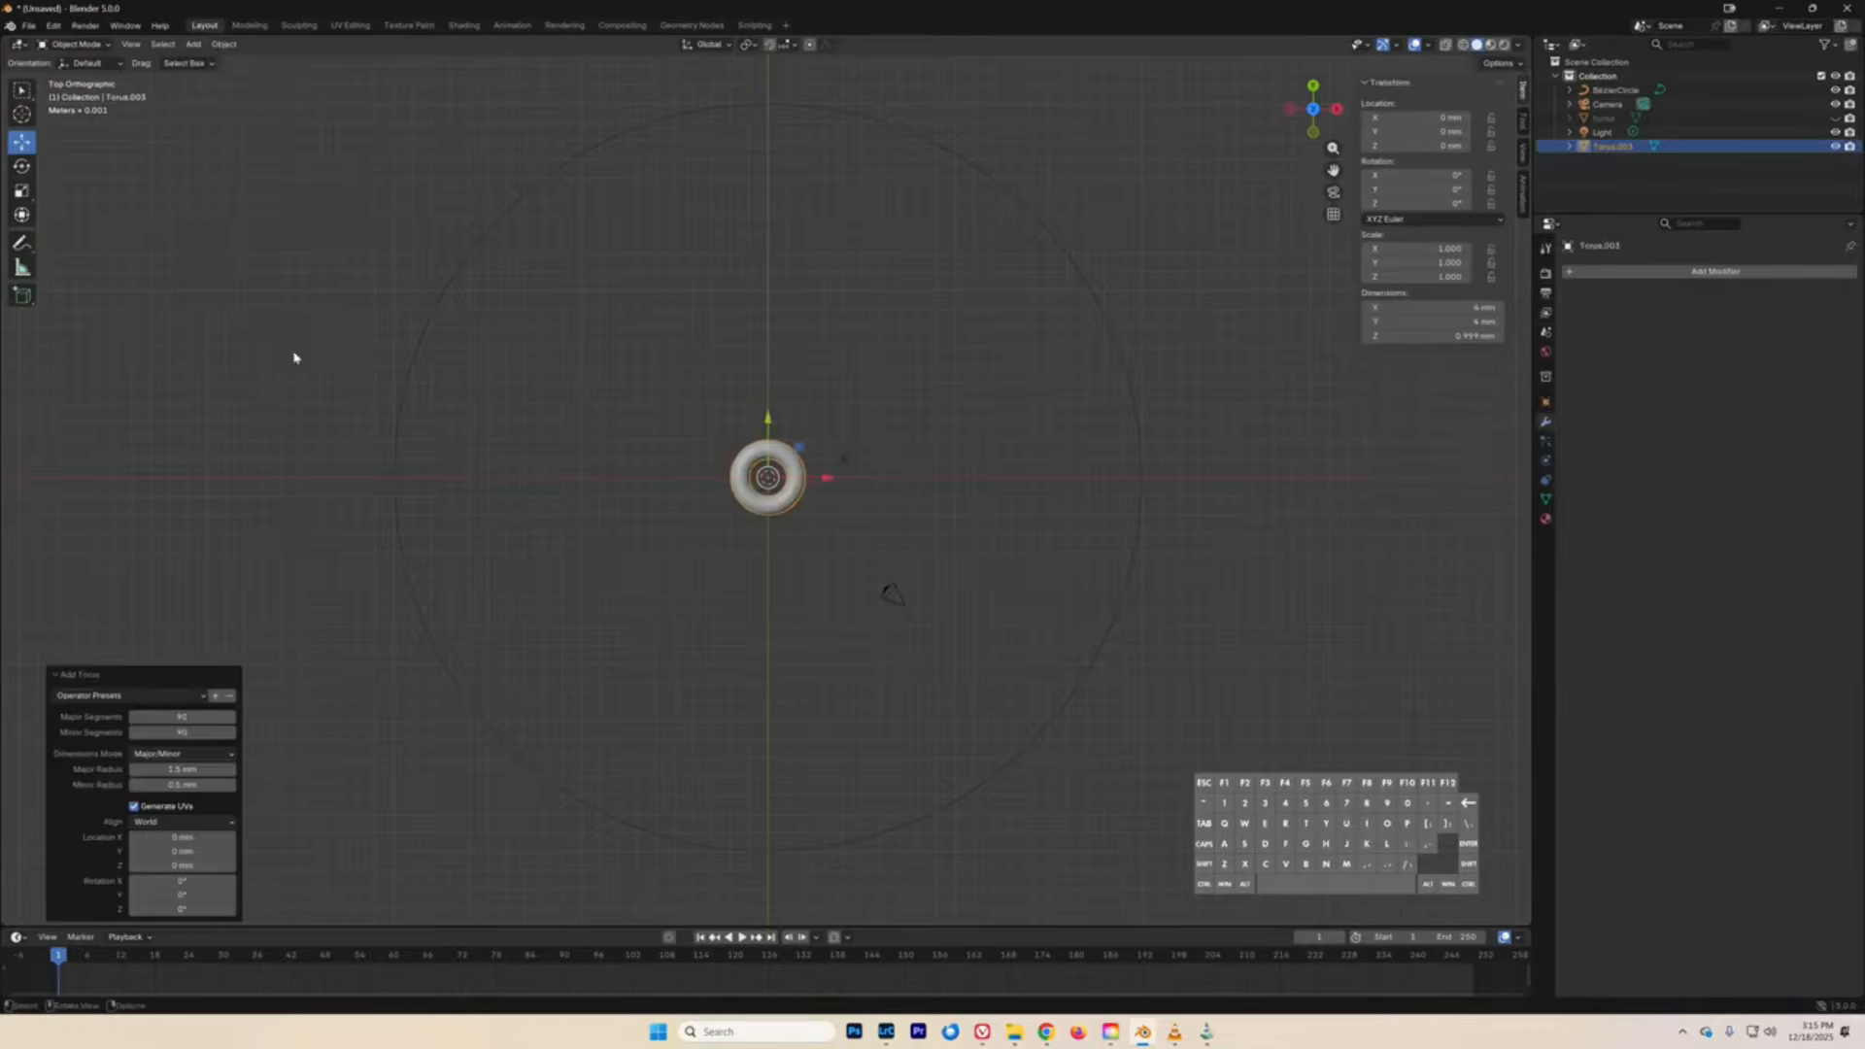
left_click(87, 677)
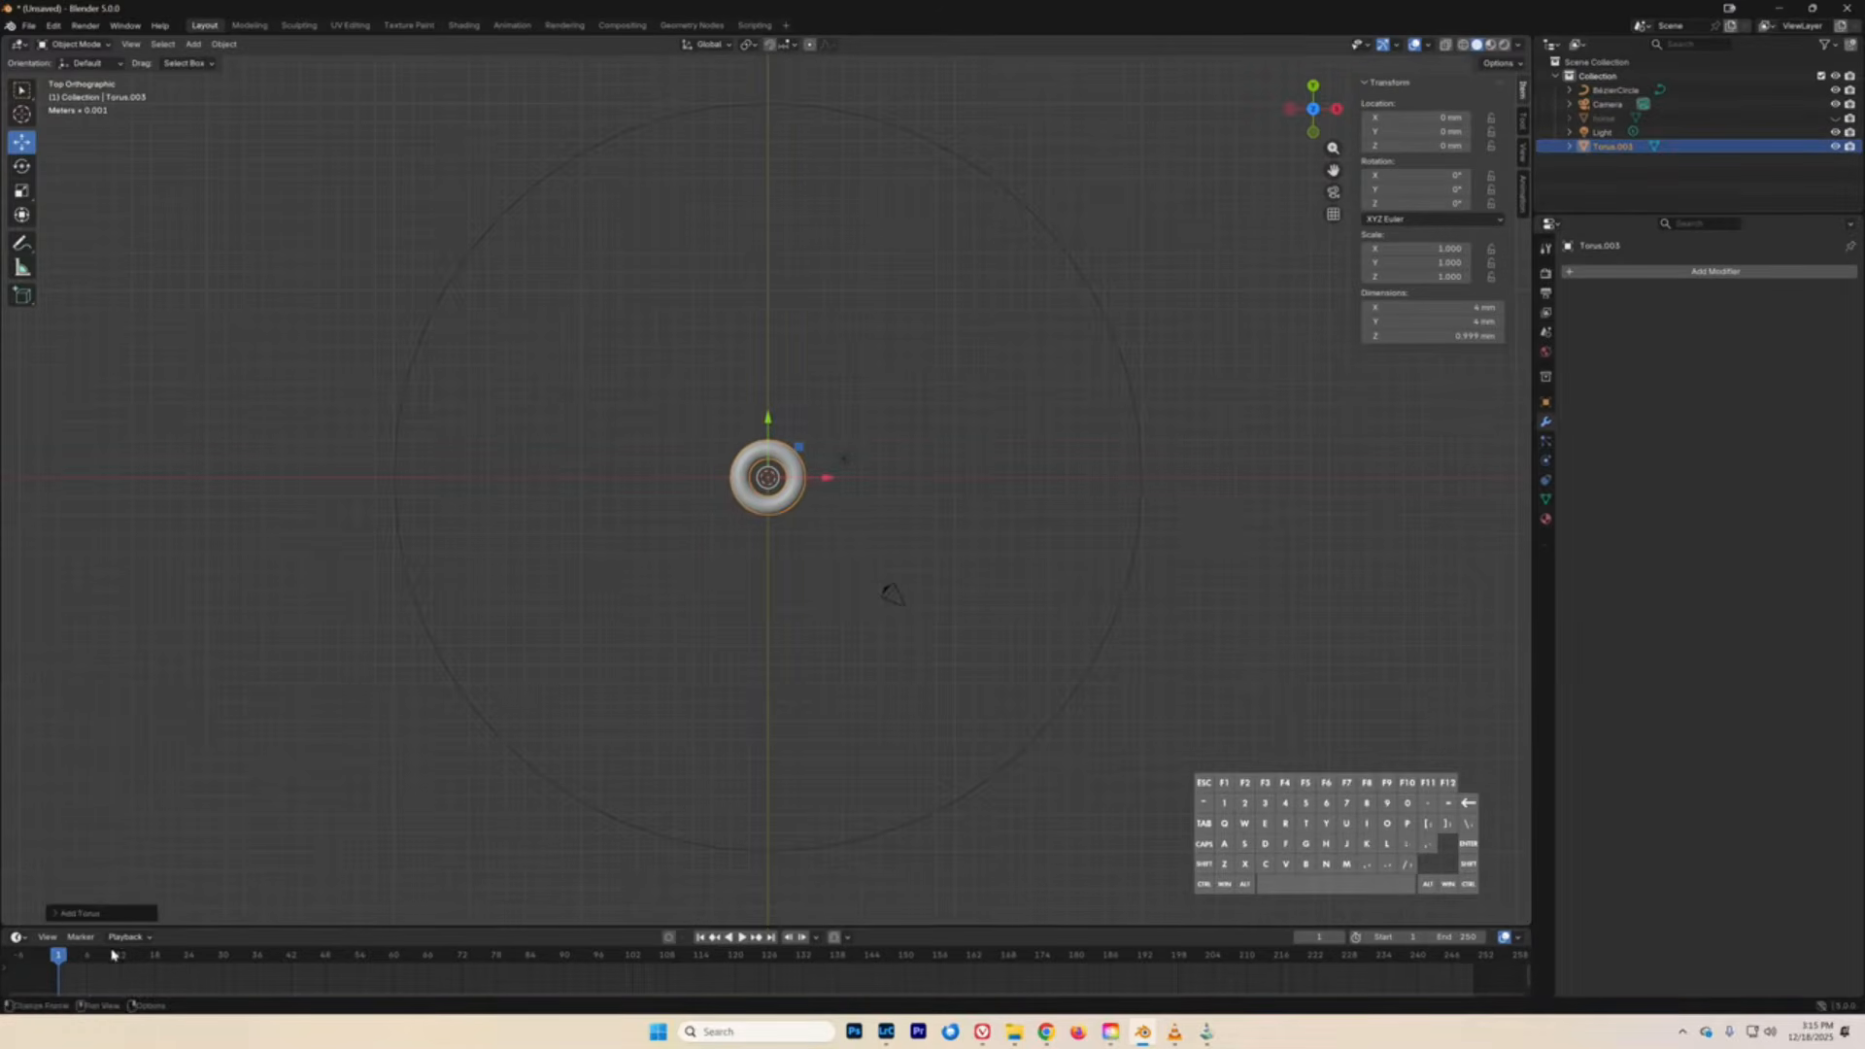
left_click(56, 915)
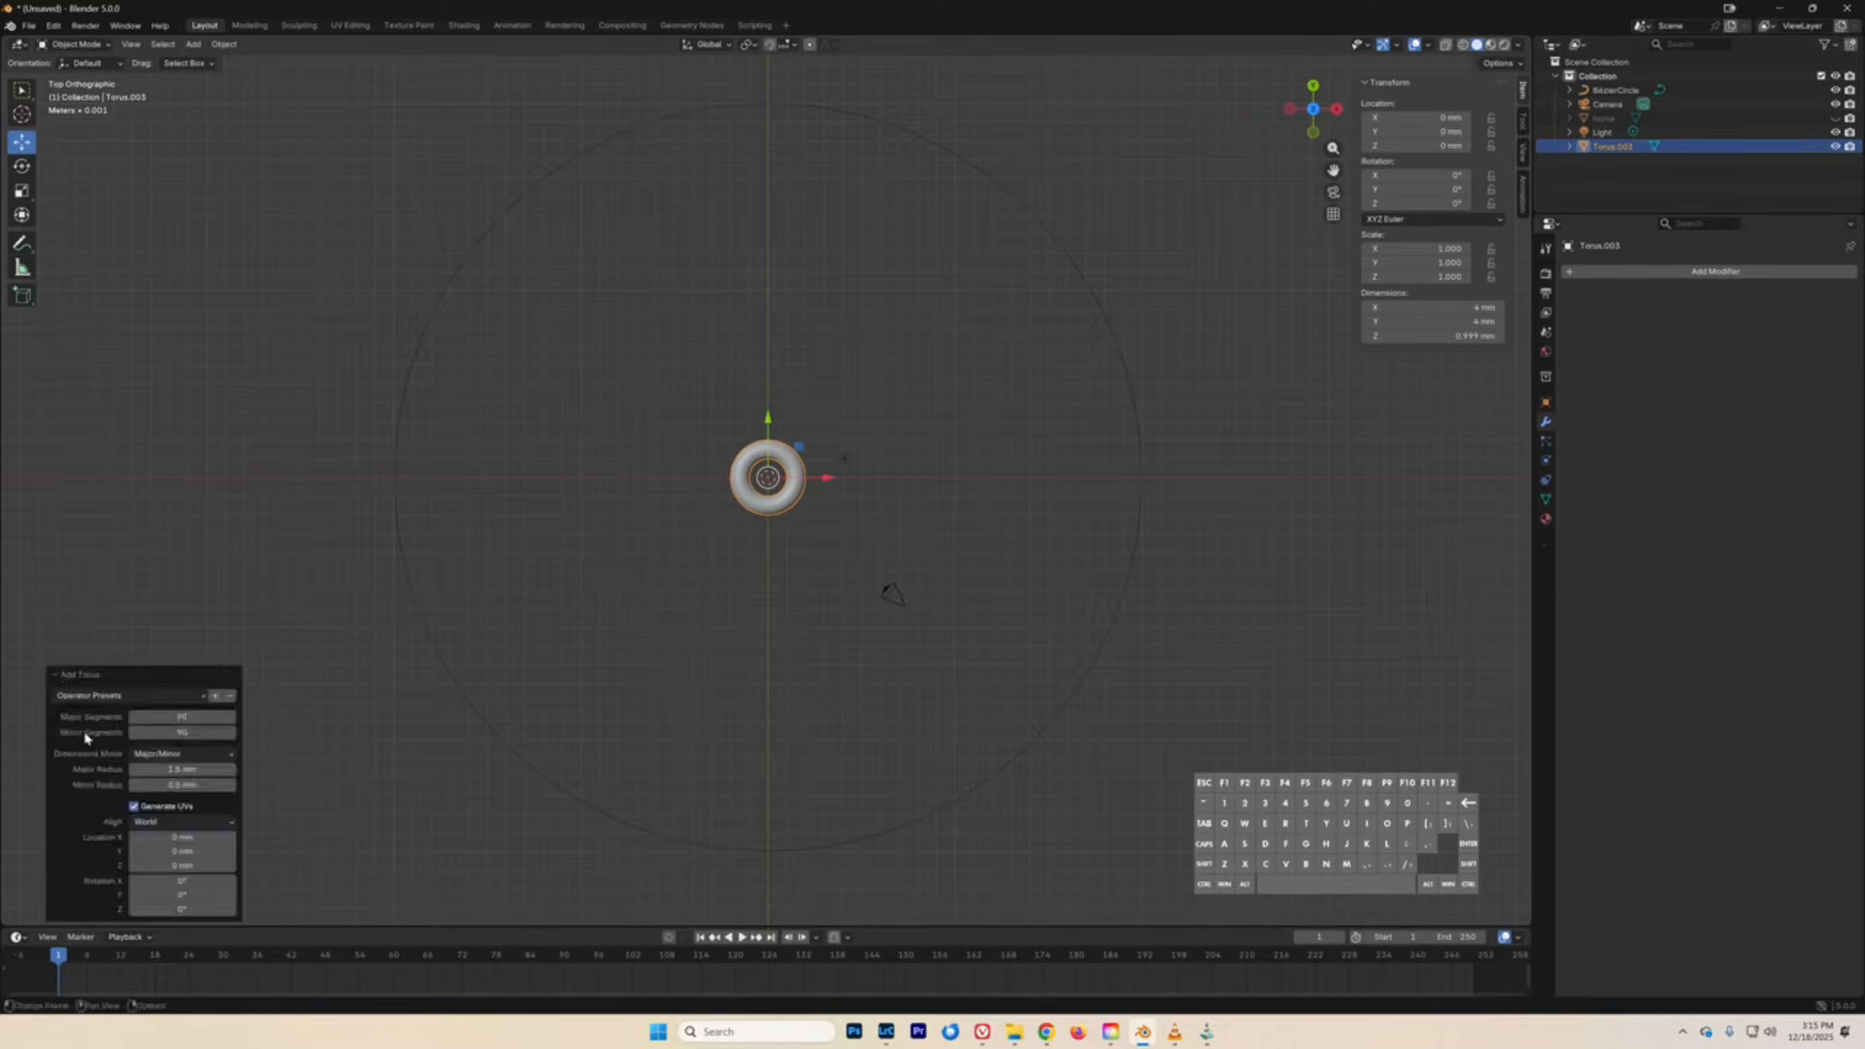
scroll(466, 639, "up", 10)
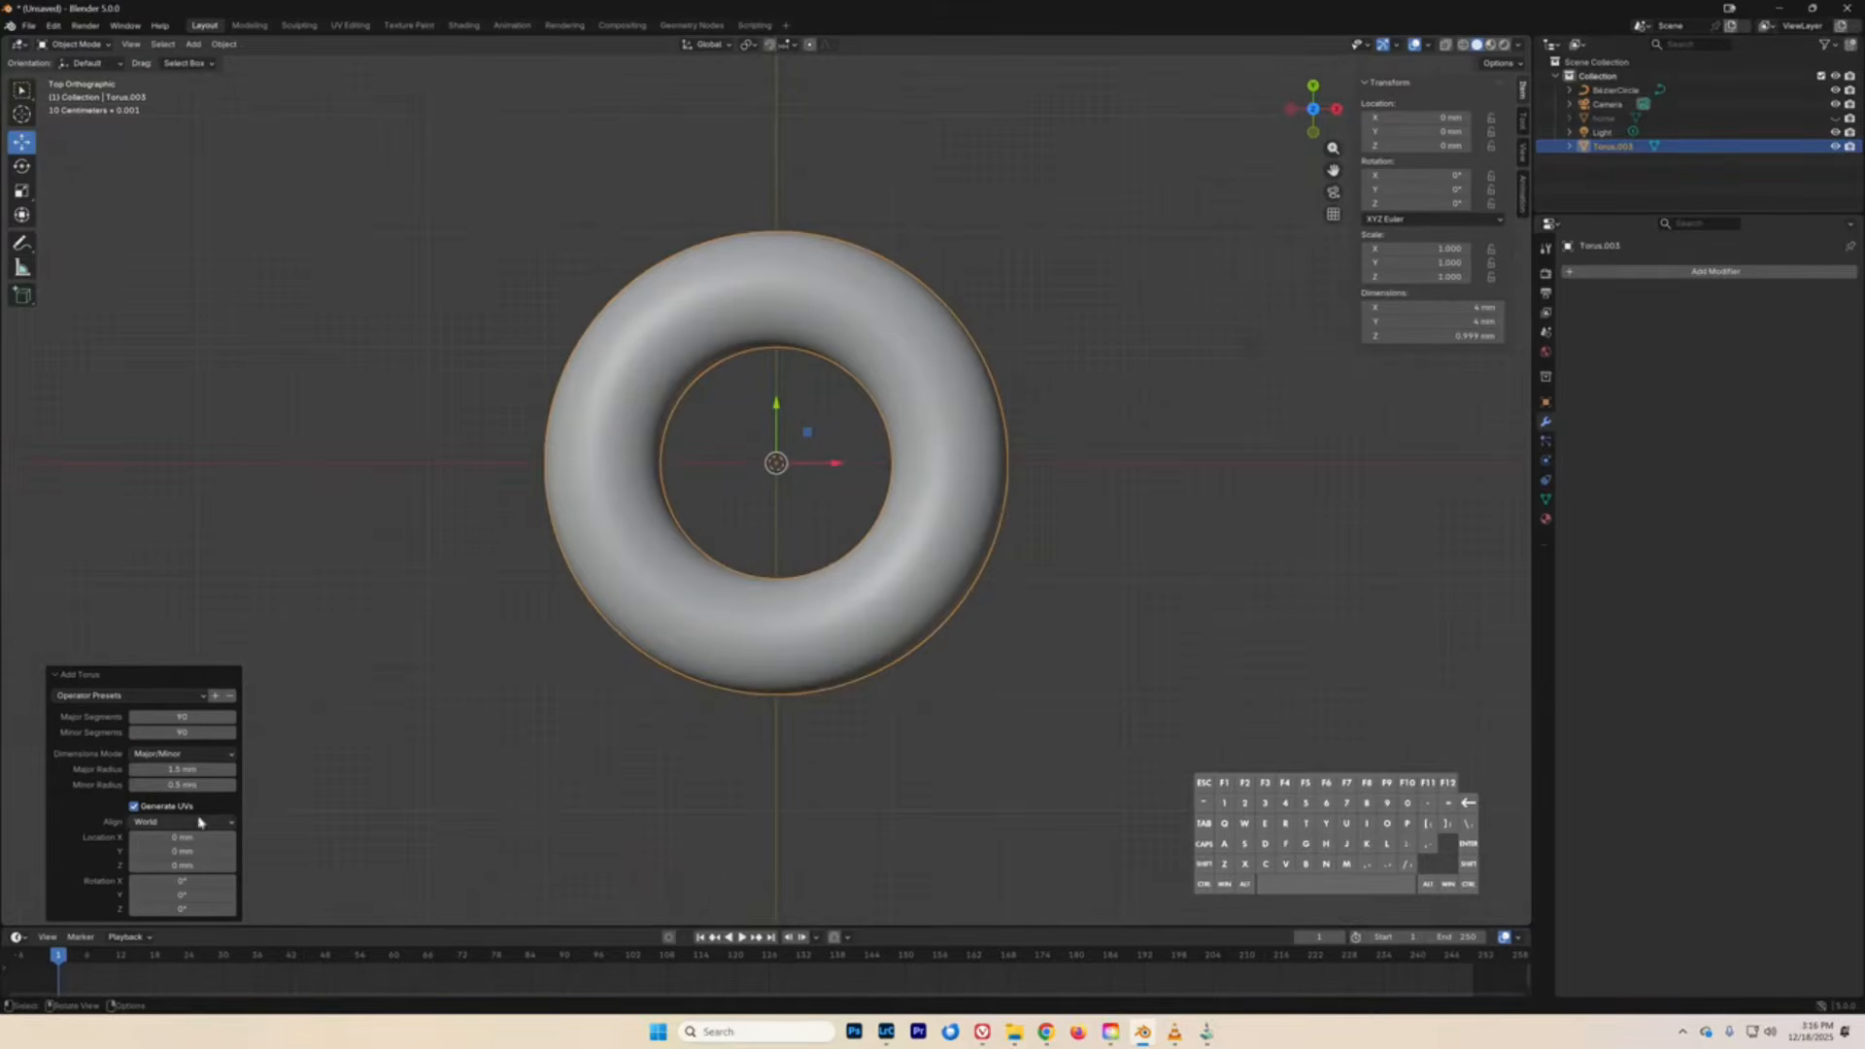
- Set both the major and minor segments of the torus to 90 for a smooth ring
left_click_drag(195, 717, 144, 717)
left_click(198, 718)
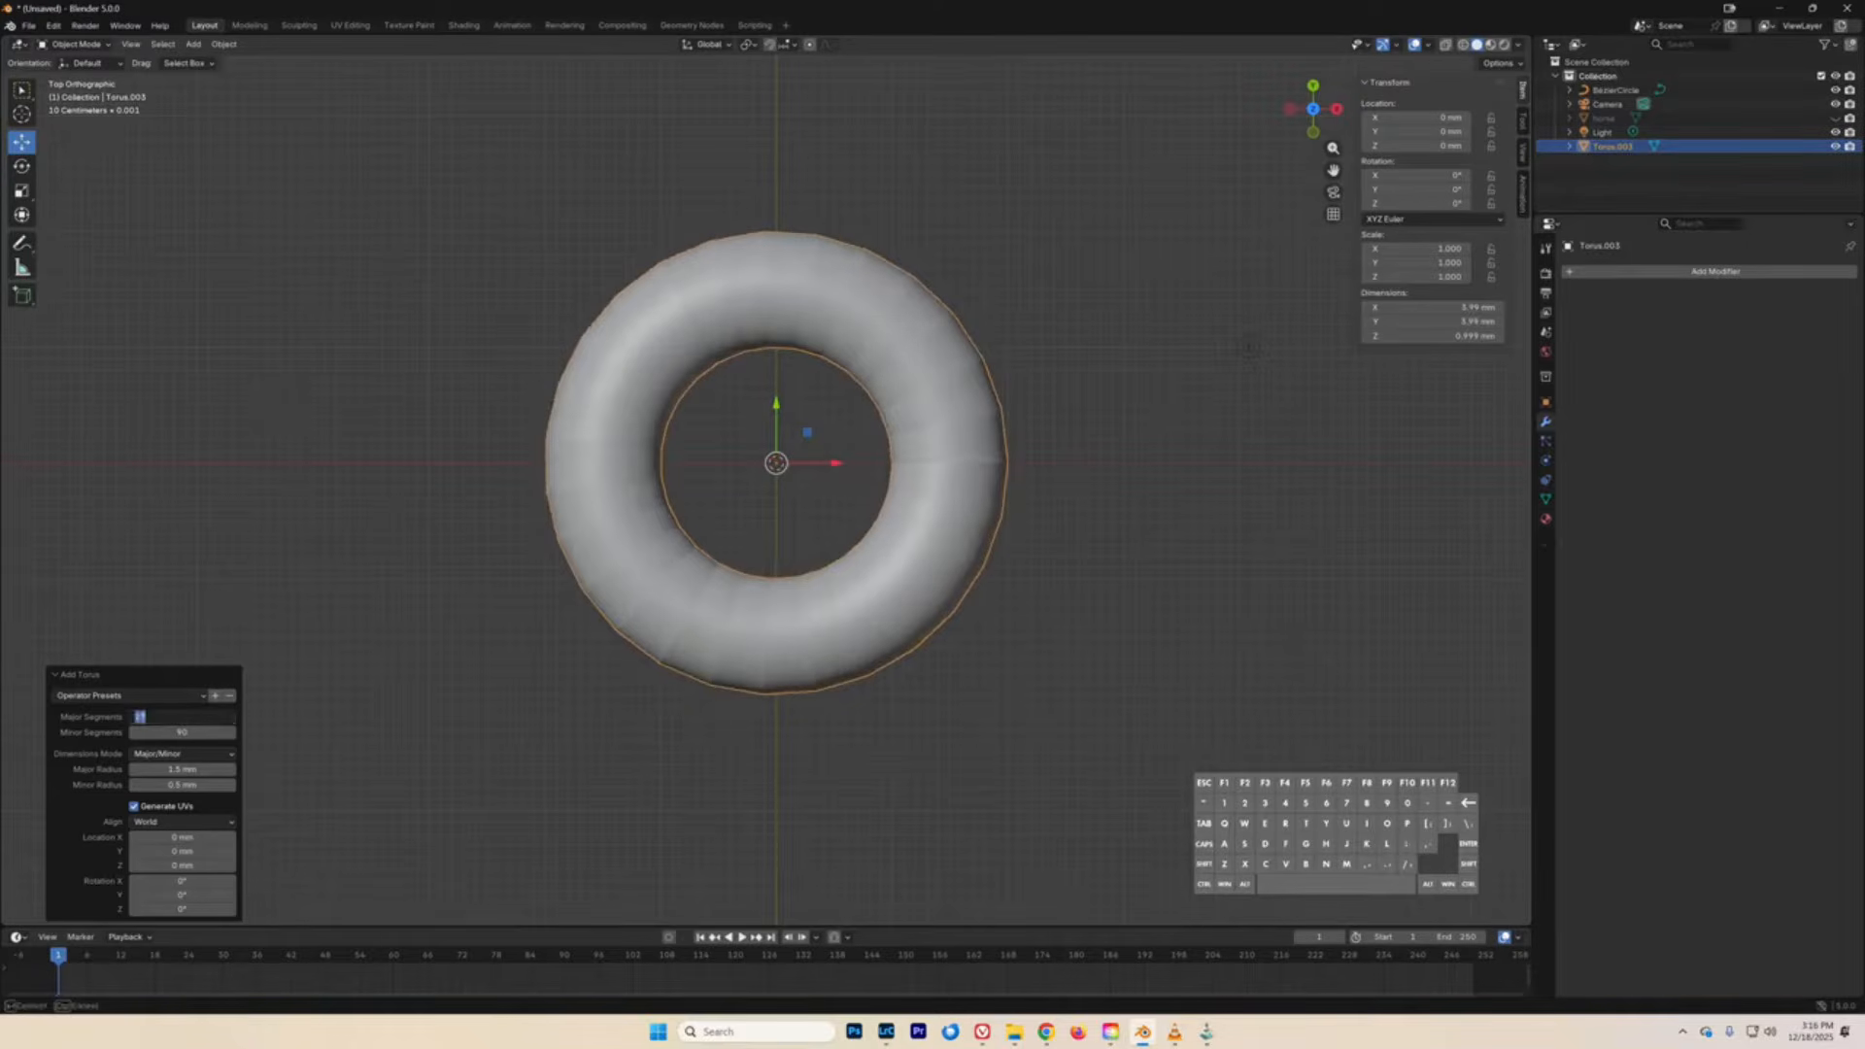
type("9")
left_click(192, 733)
mouse_move(192, 733)
left_mouse_down()
mouse_move(120, 733)
mouse_move(196, 732)
left_mouse_up()
left_click(182, 732)
type("90")
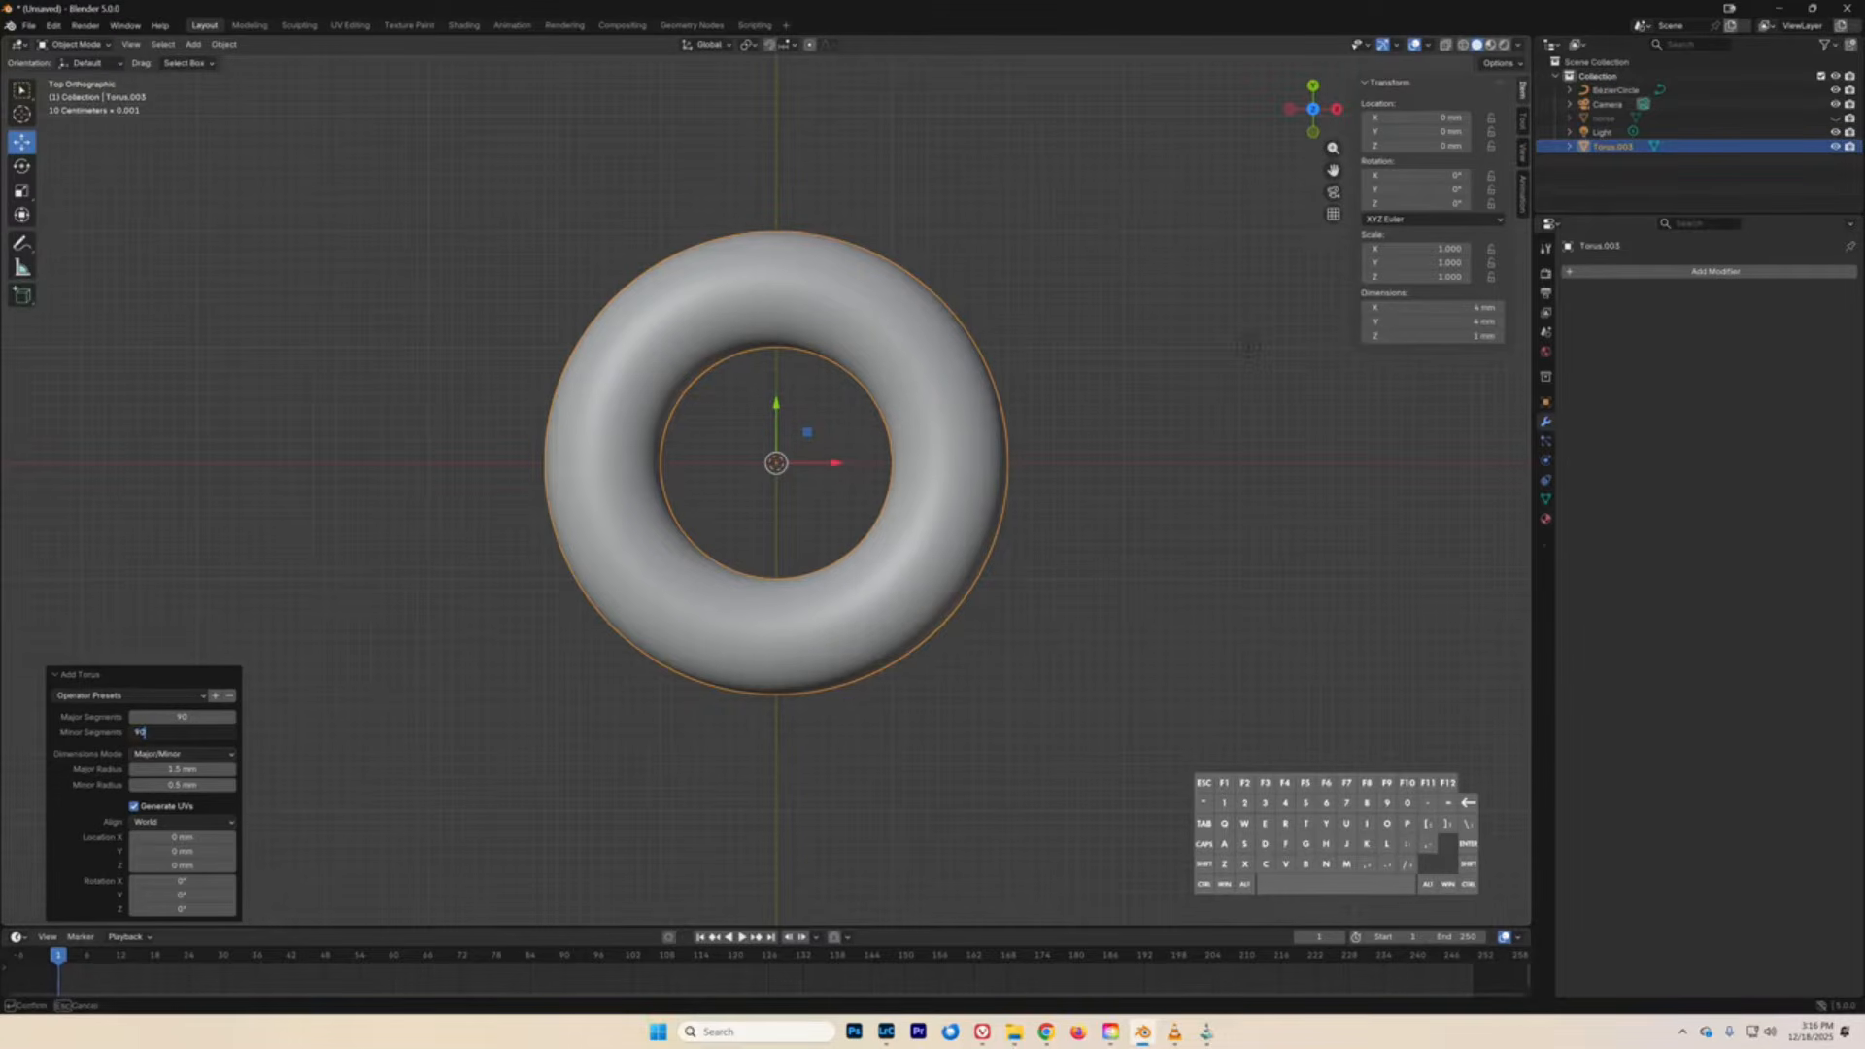
key("Return")
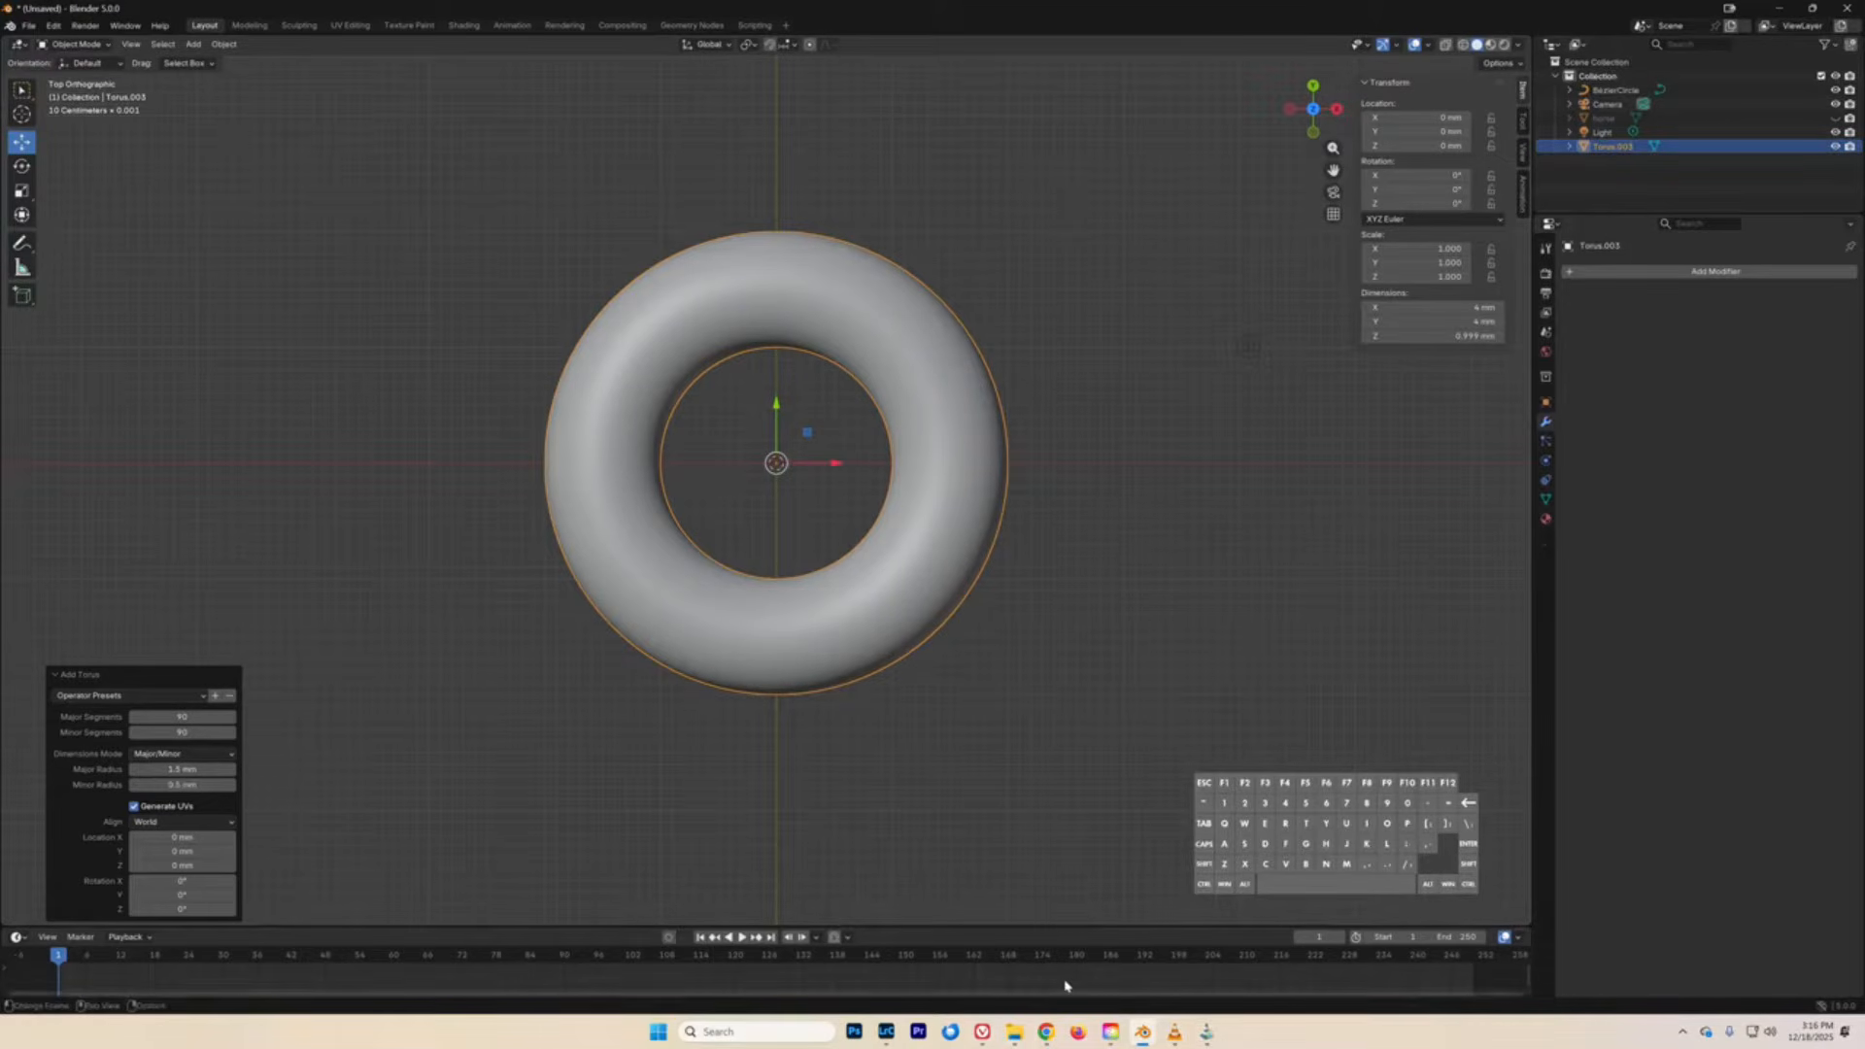
- Switch to Chrome to examine the torus diameter and radius formulas, and return to Blender
mouse_move(1046, 1031)
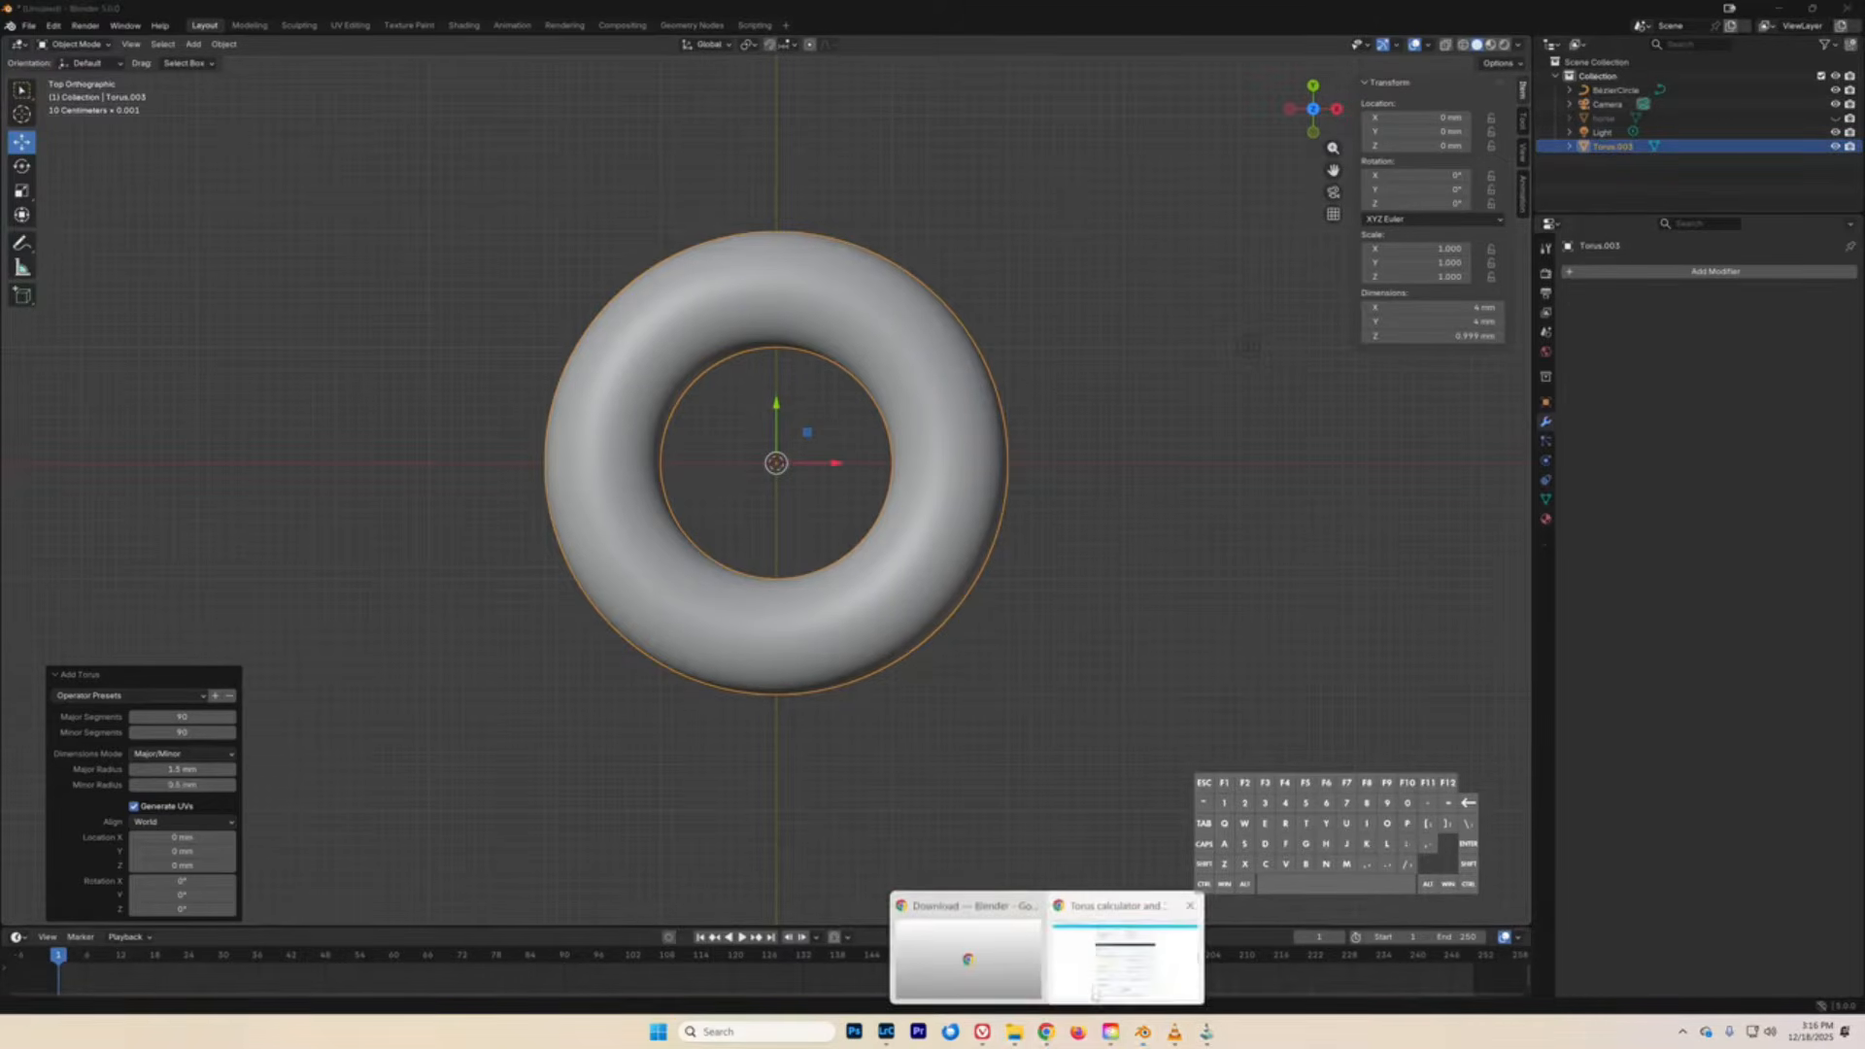
left_click(1094, 986)
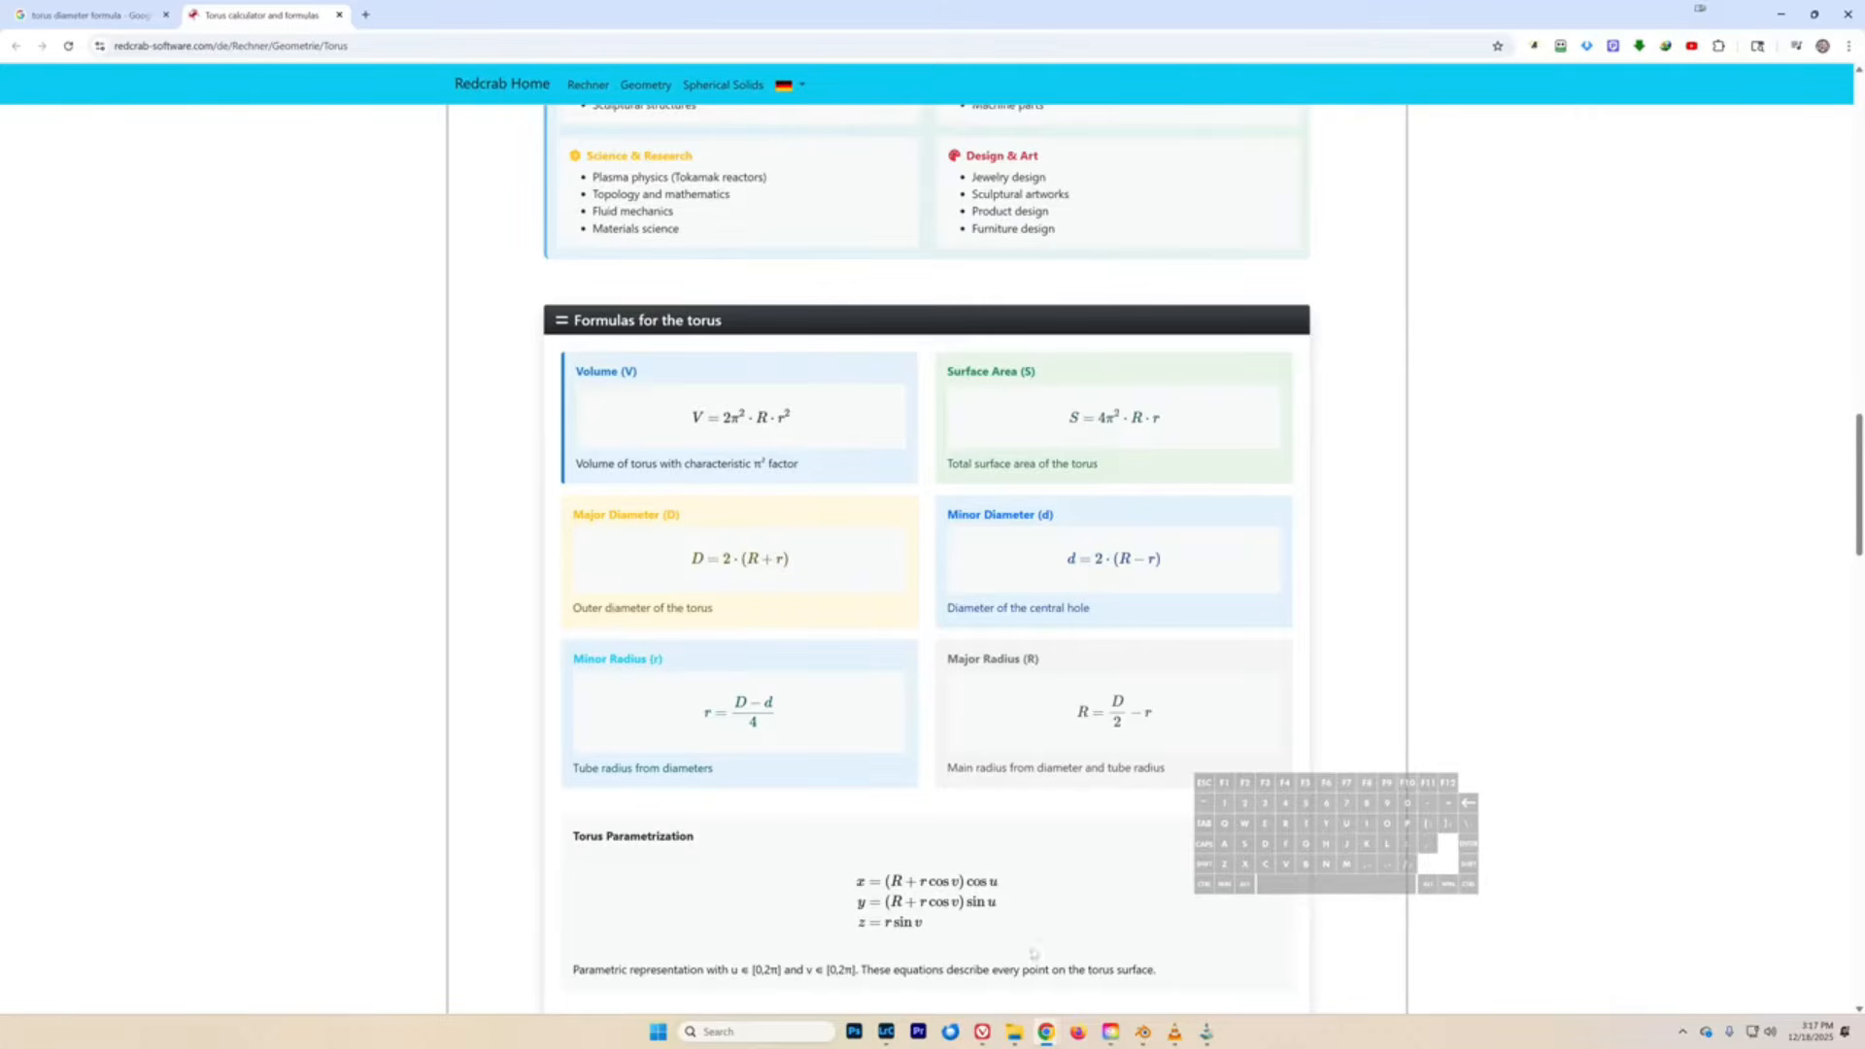
left_click(1142, 1031)
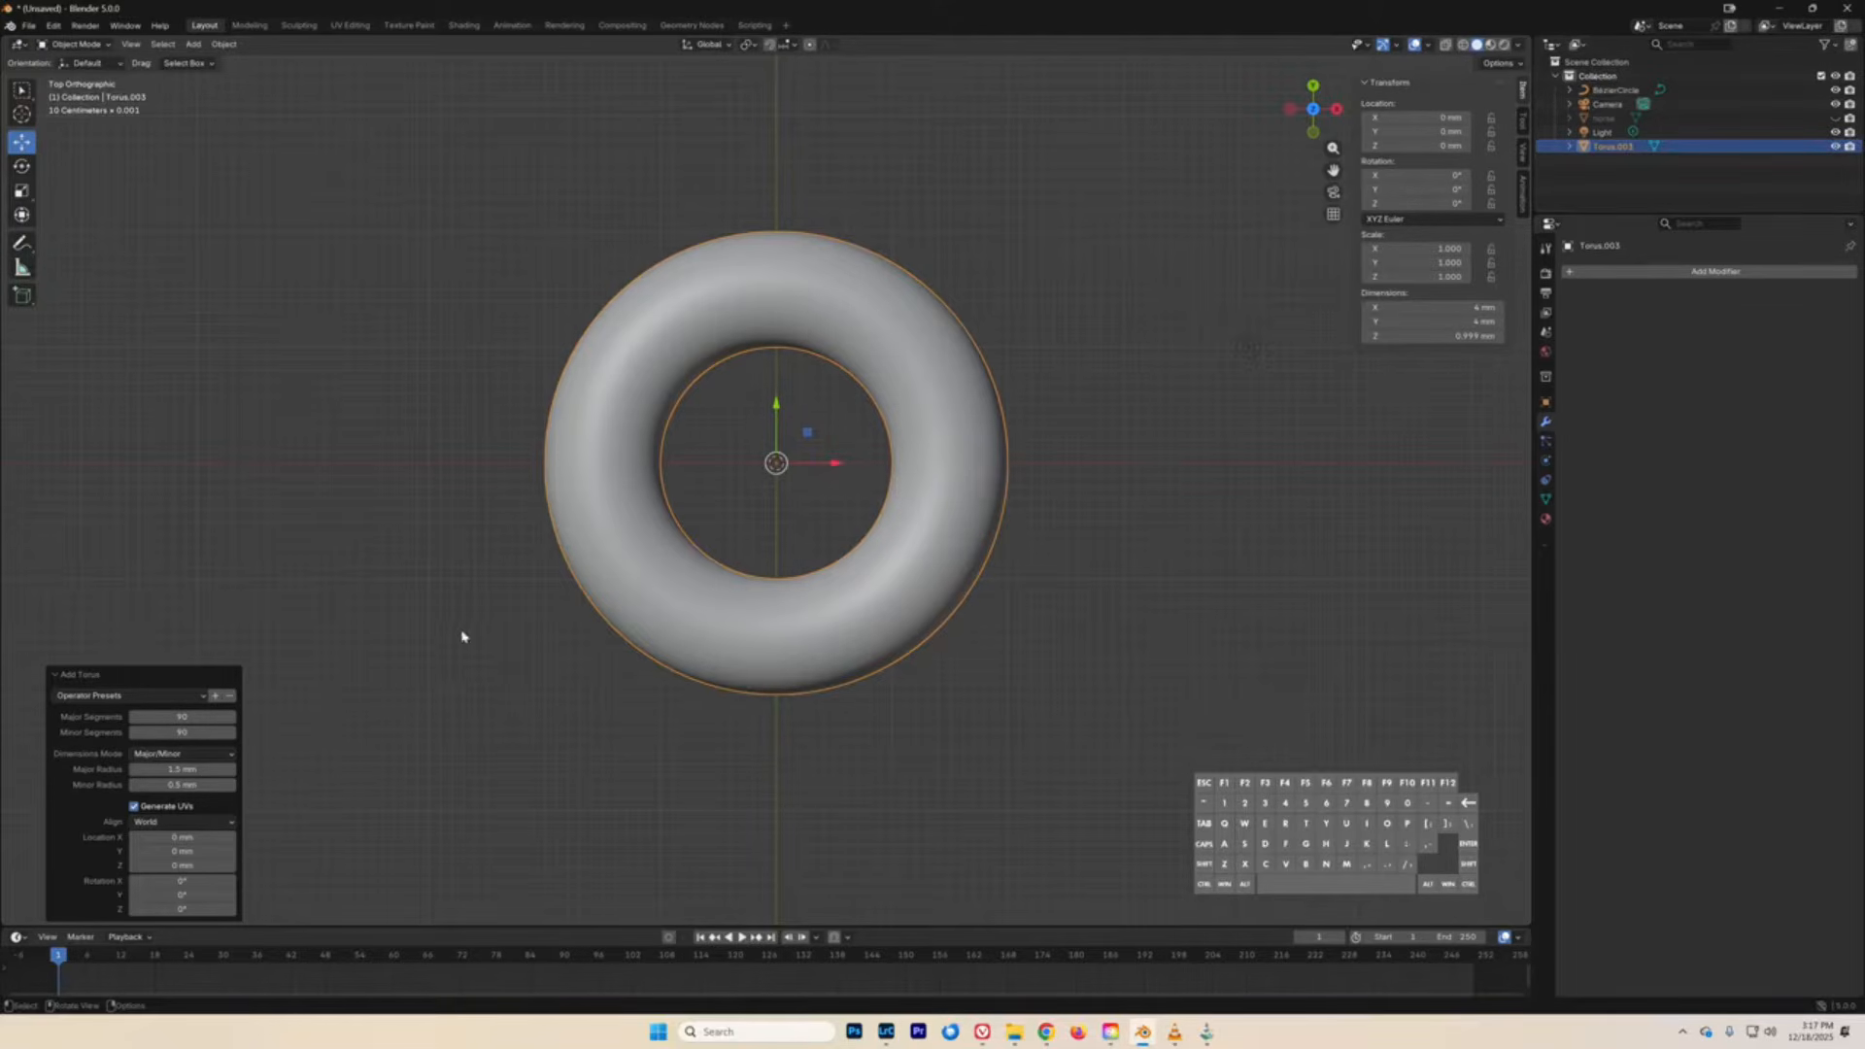
- Try a major radius of 2 mm on the torus and set it back to 1.5 mm
left_click(188, 770)
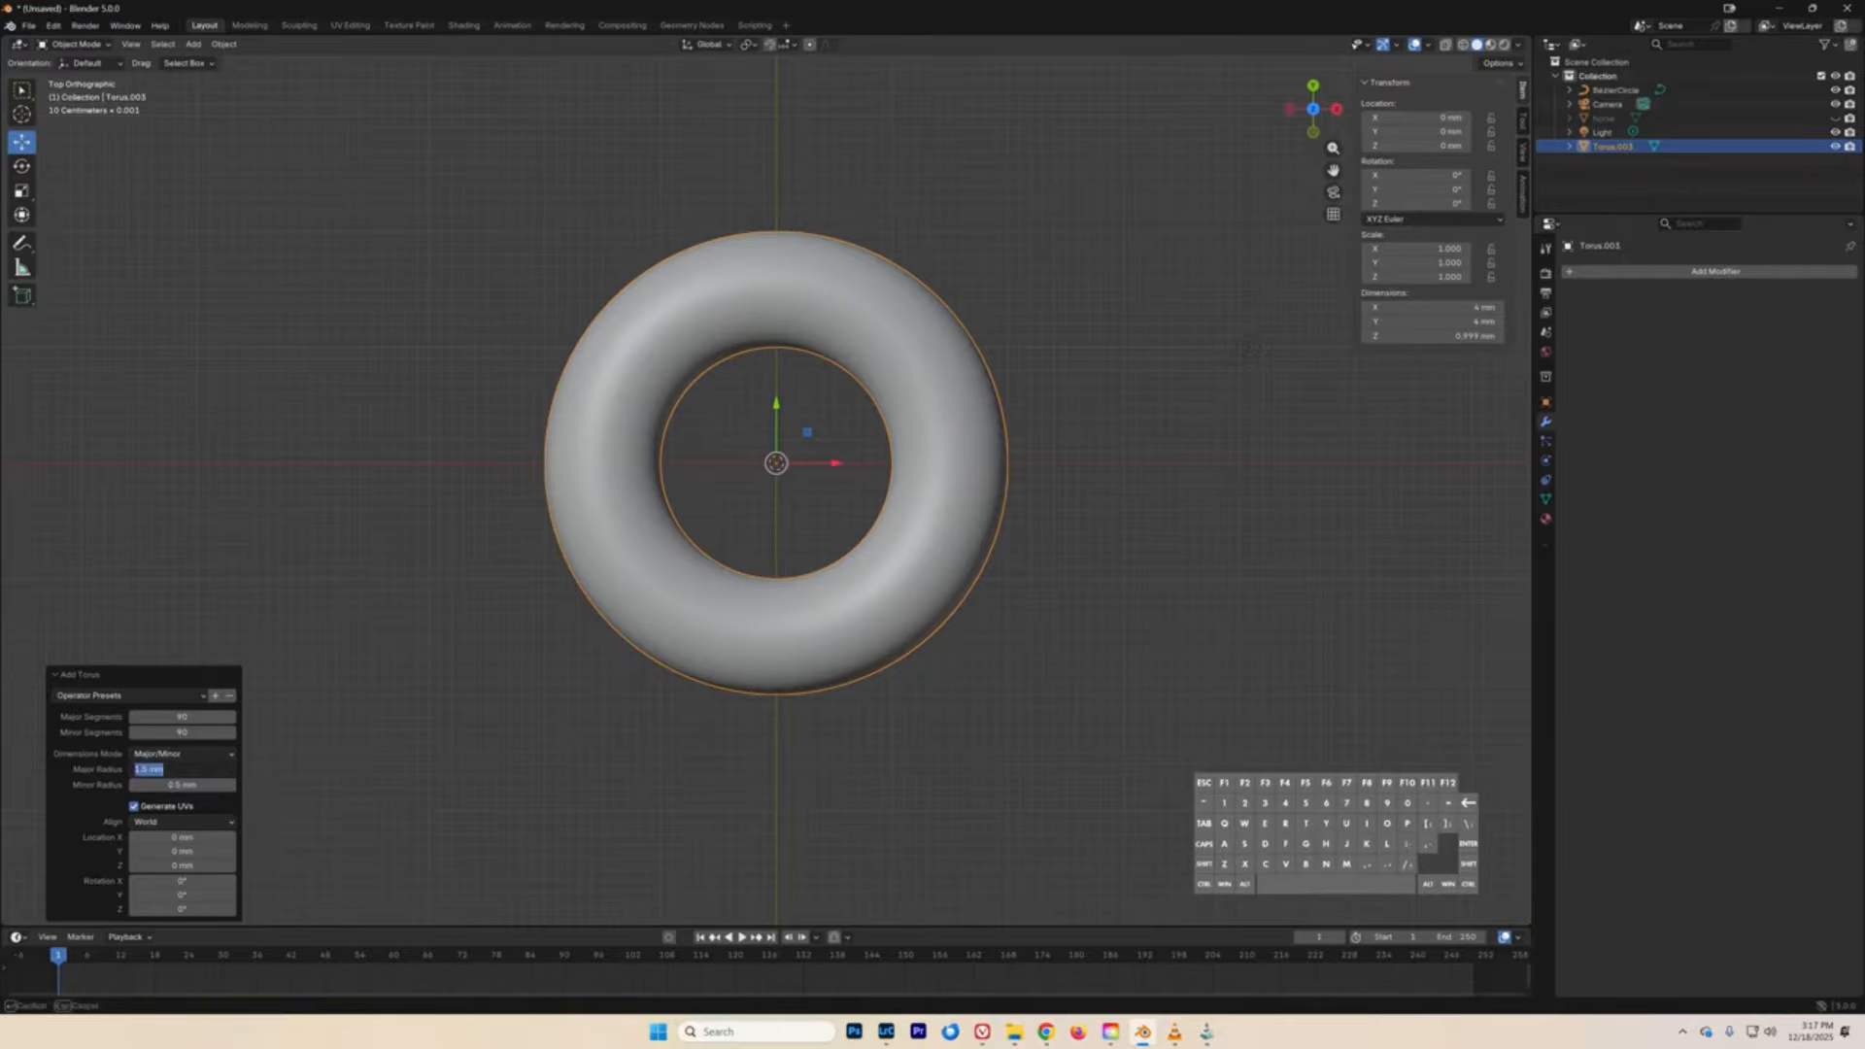
type("2")
key("Return")
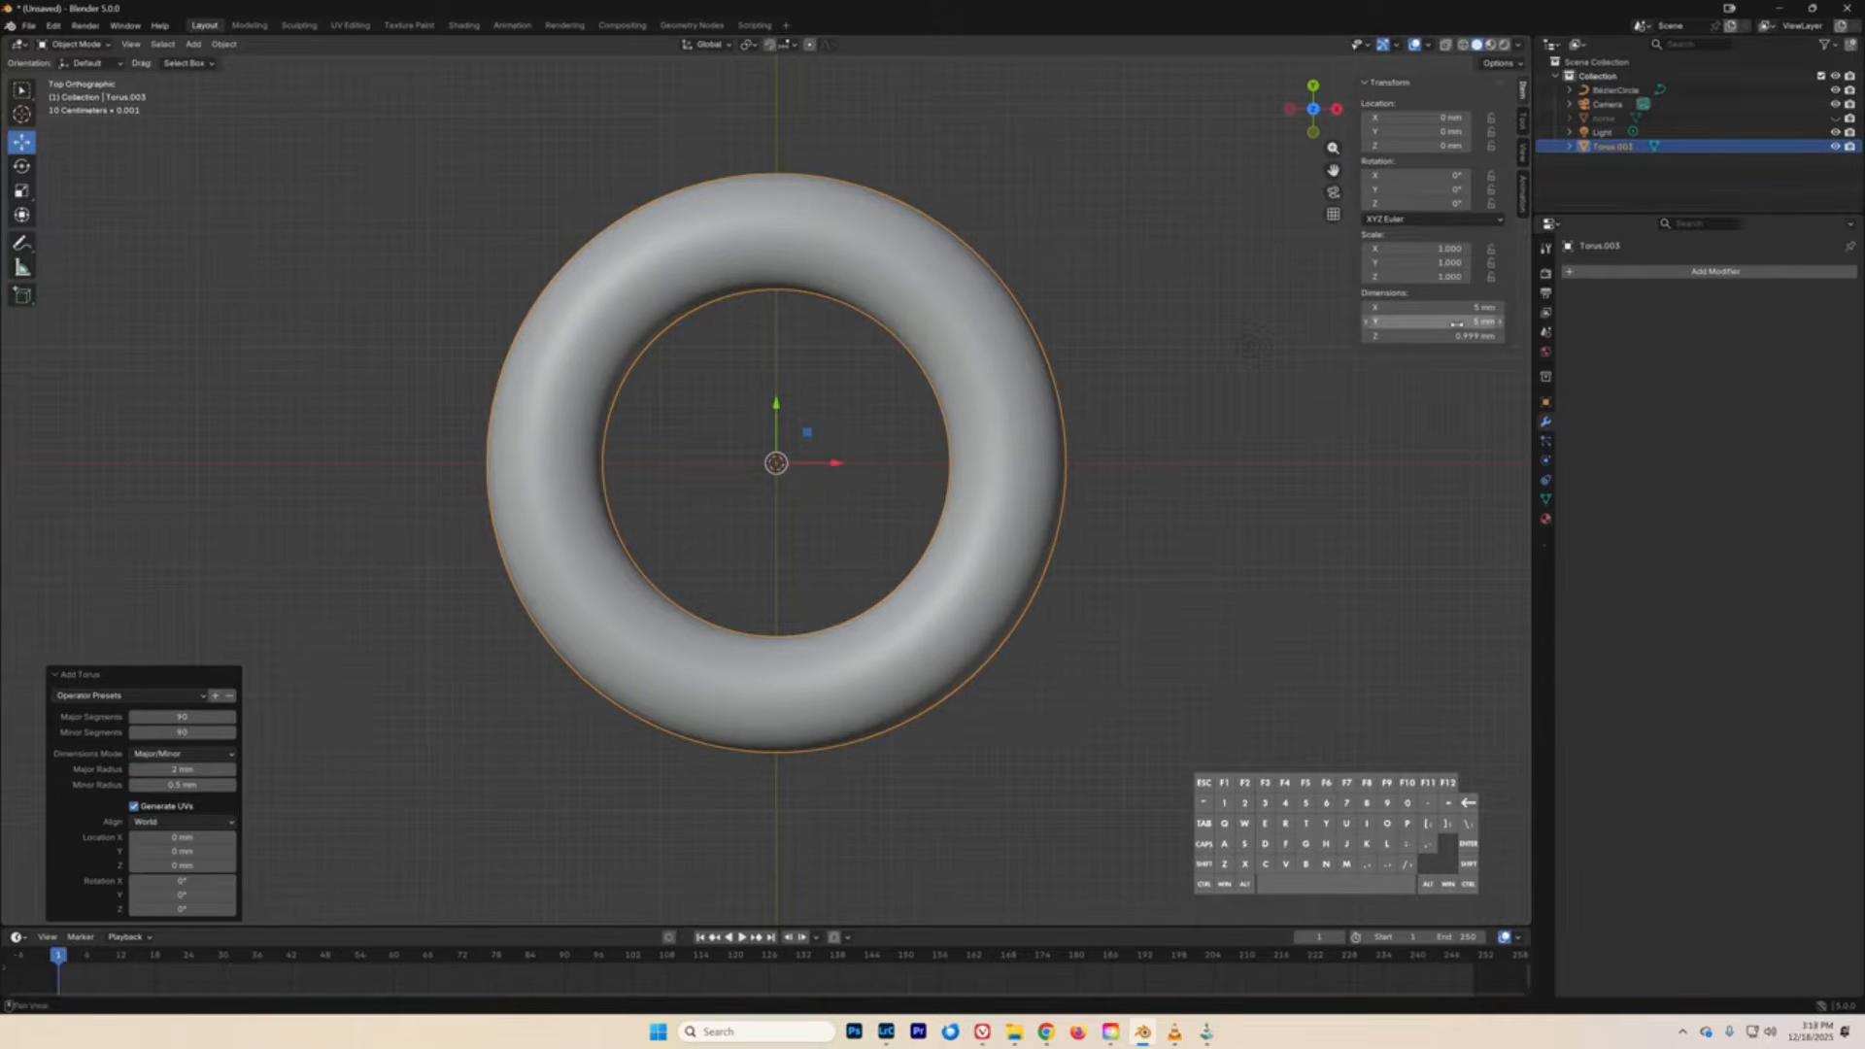
left_click(156, 769)
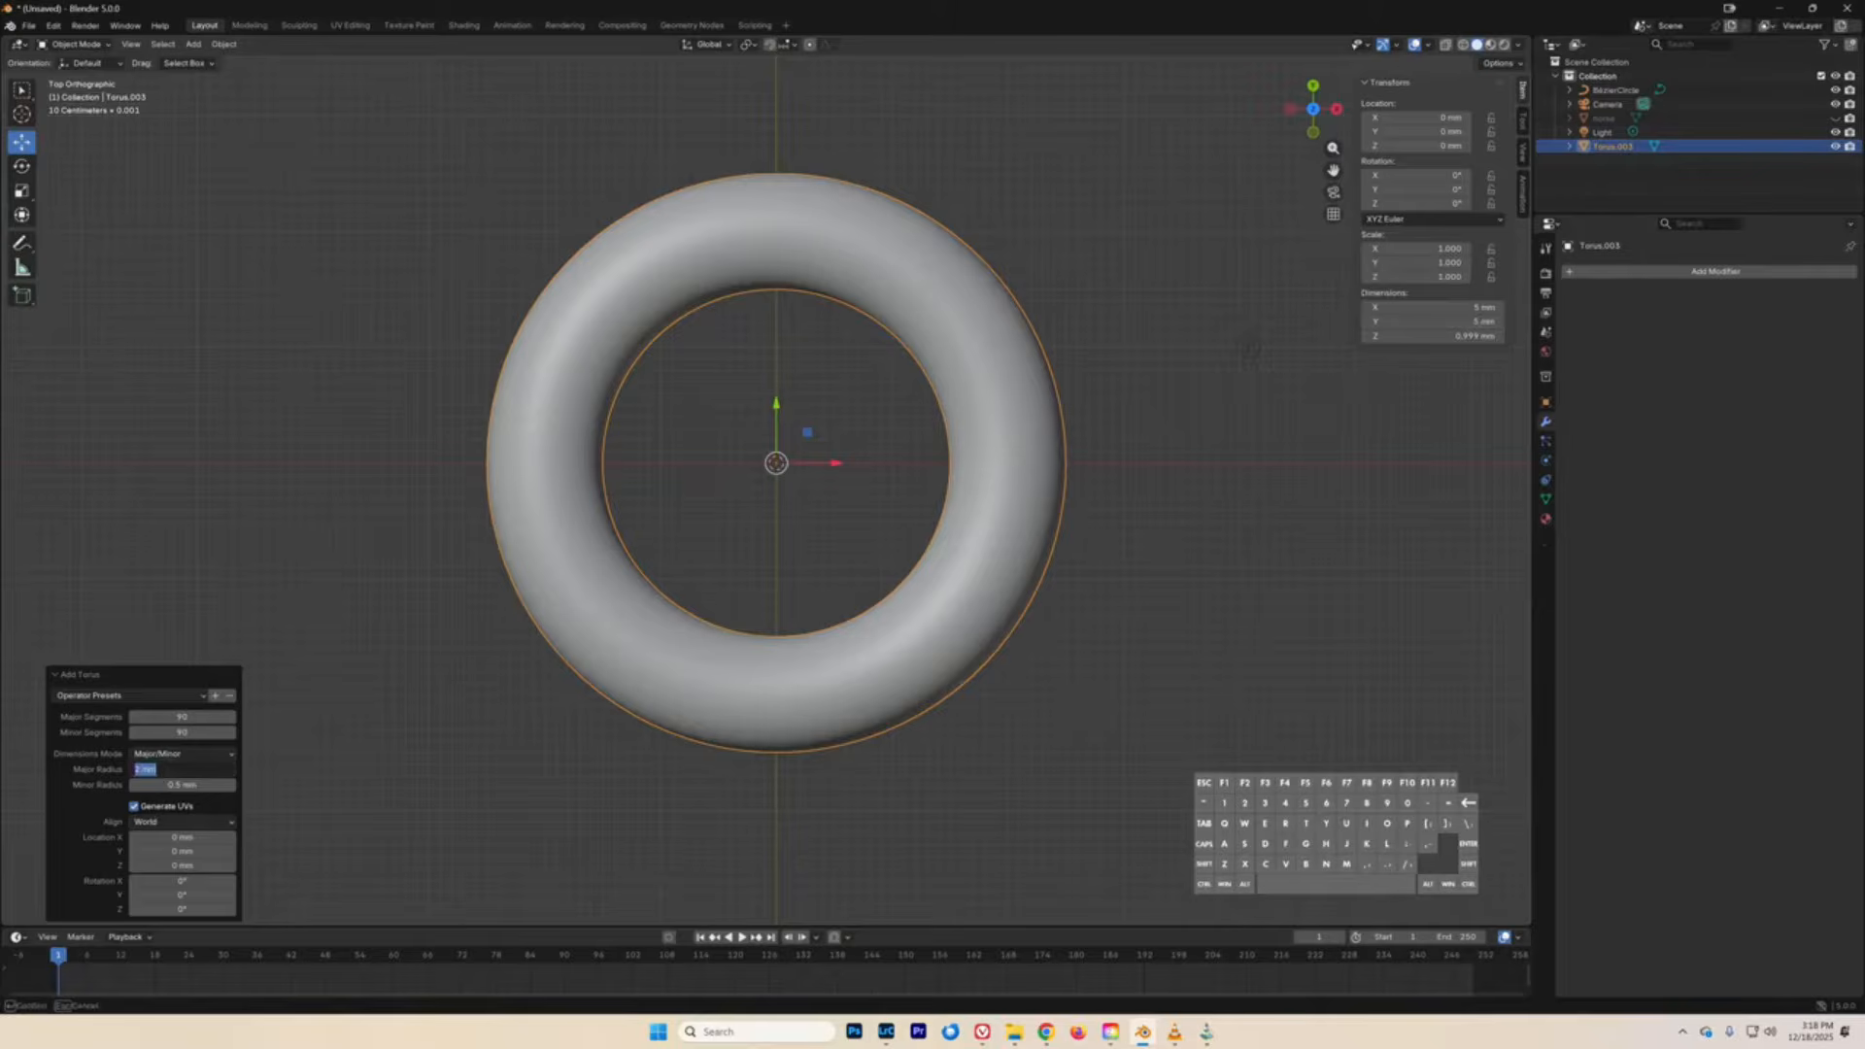
type("1.5")
key("Return")
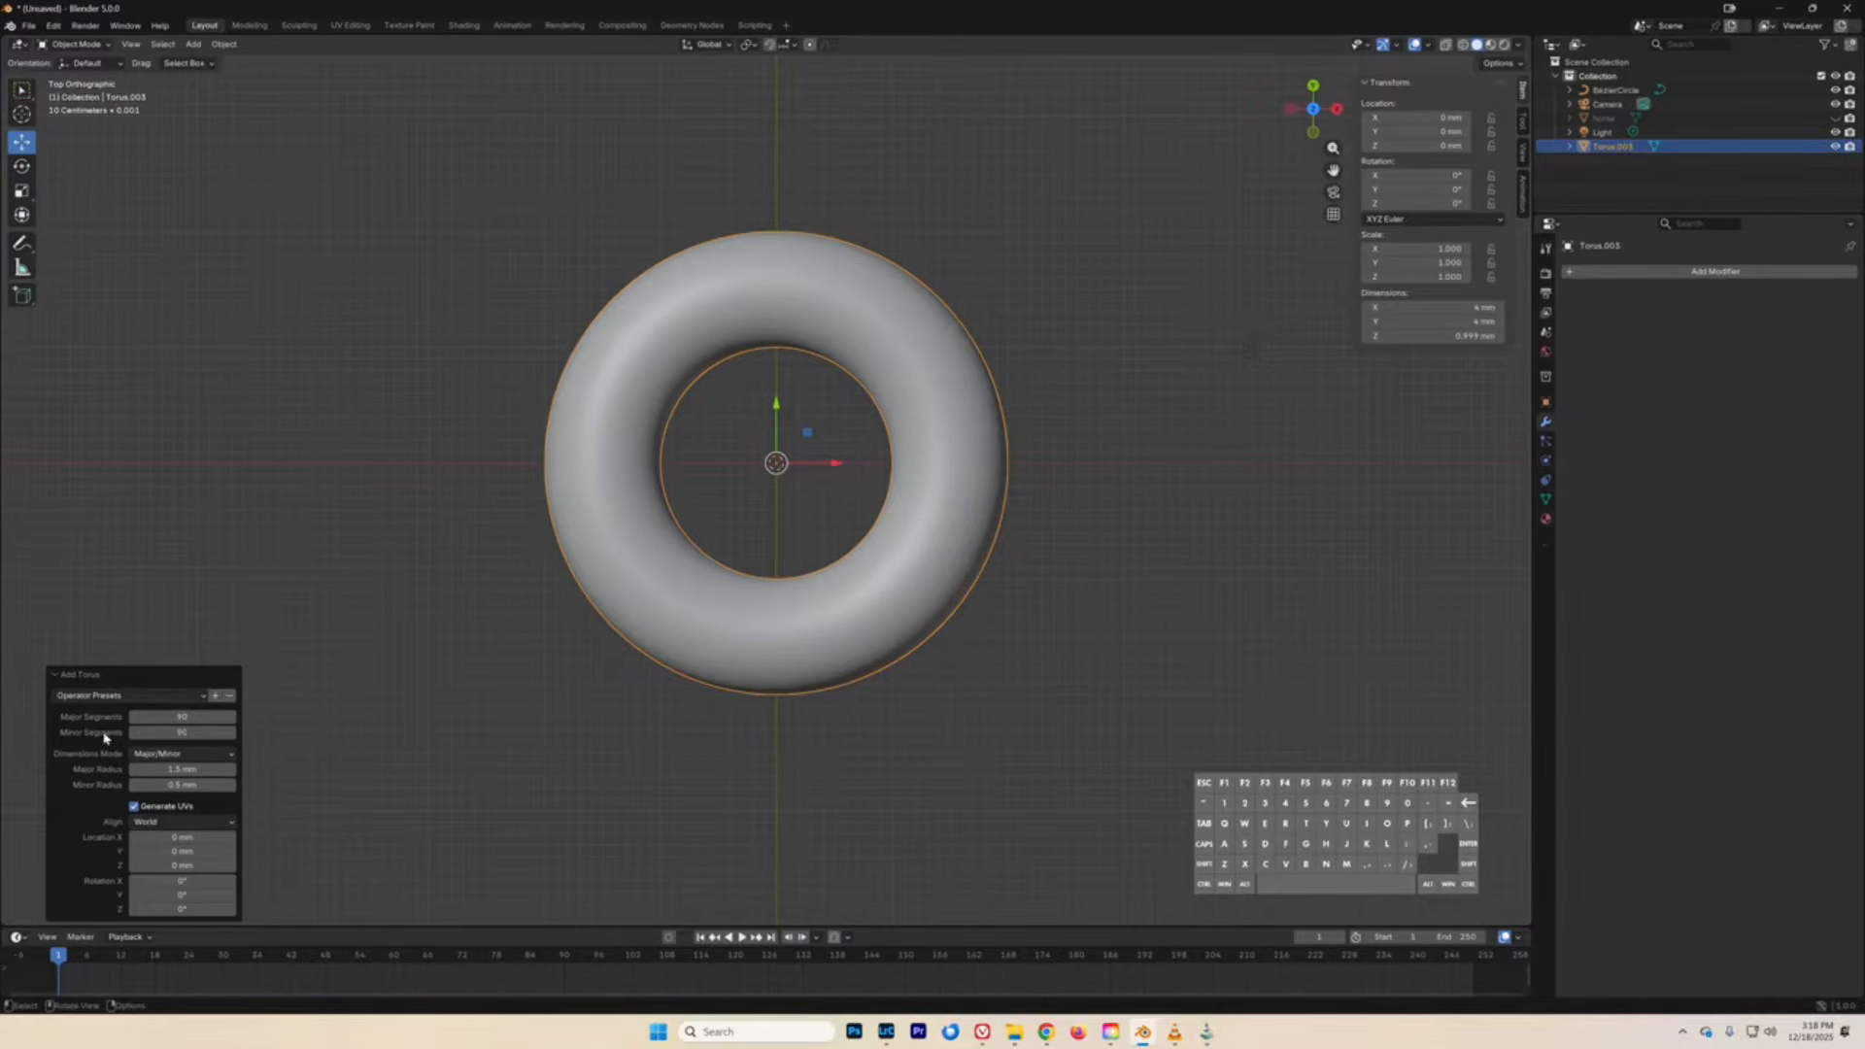
- Deselect the torus, reopen its creation settings with Adjust Last Operation, and close them without changes
left_click(329, 612)
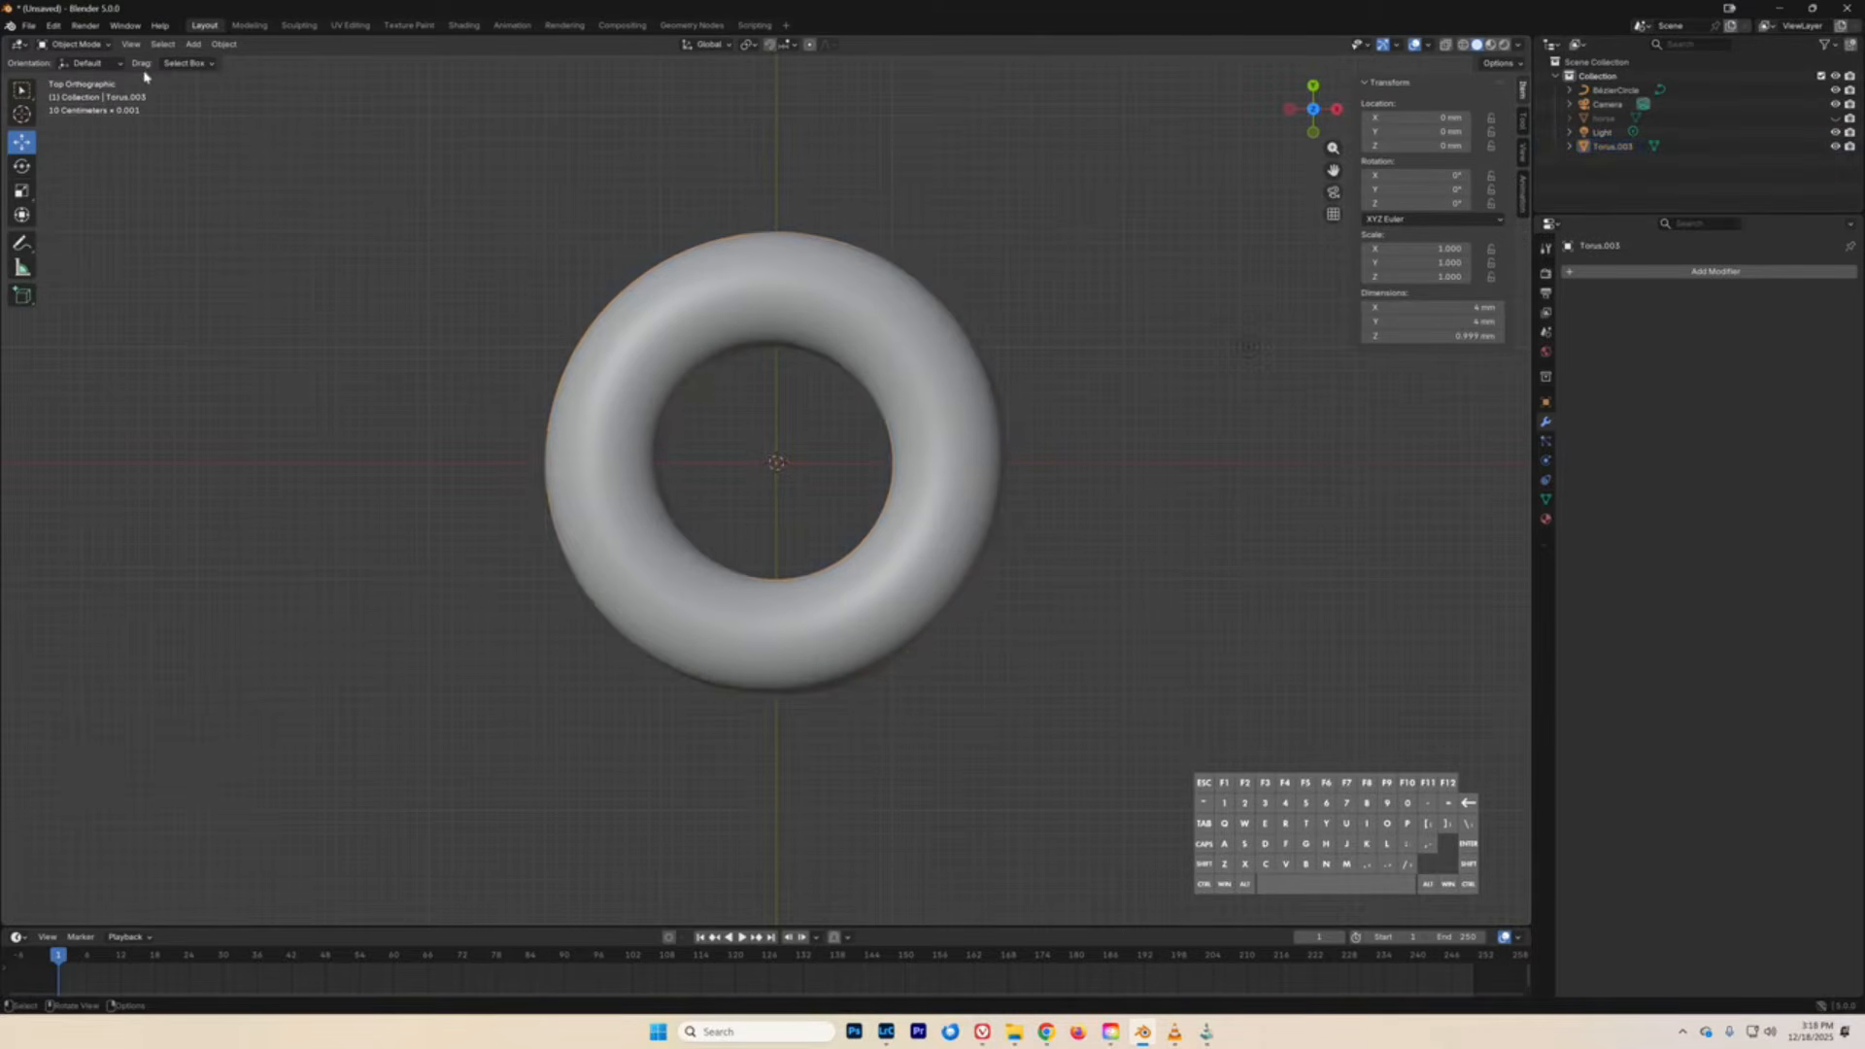
left_click(53, 26)
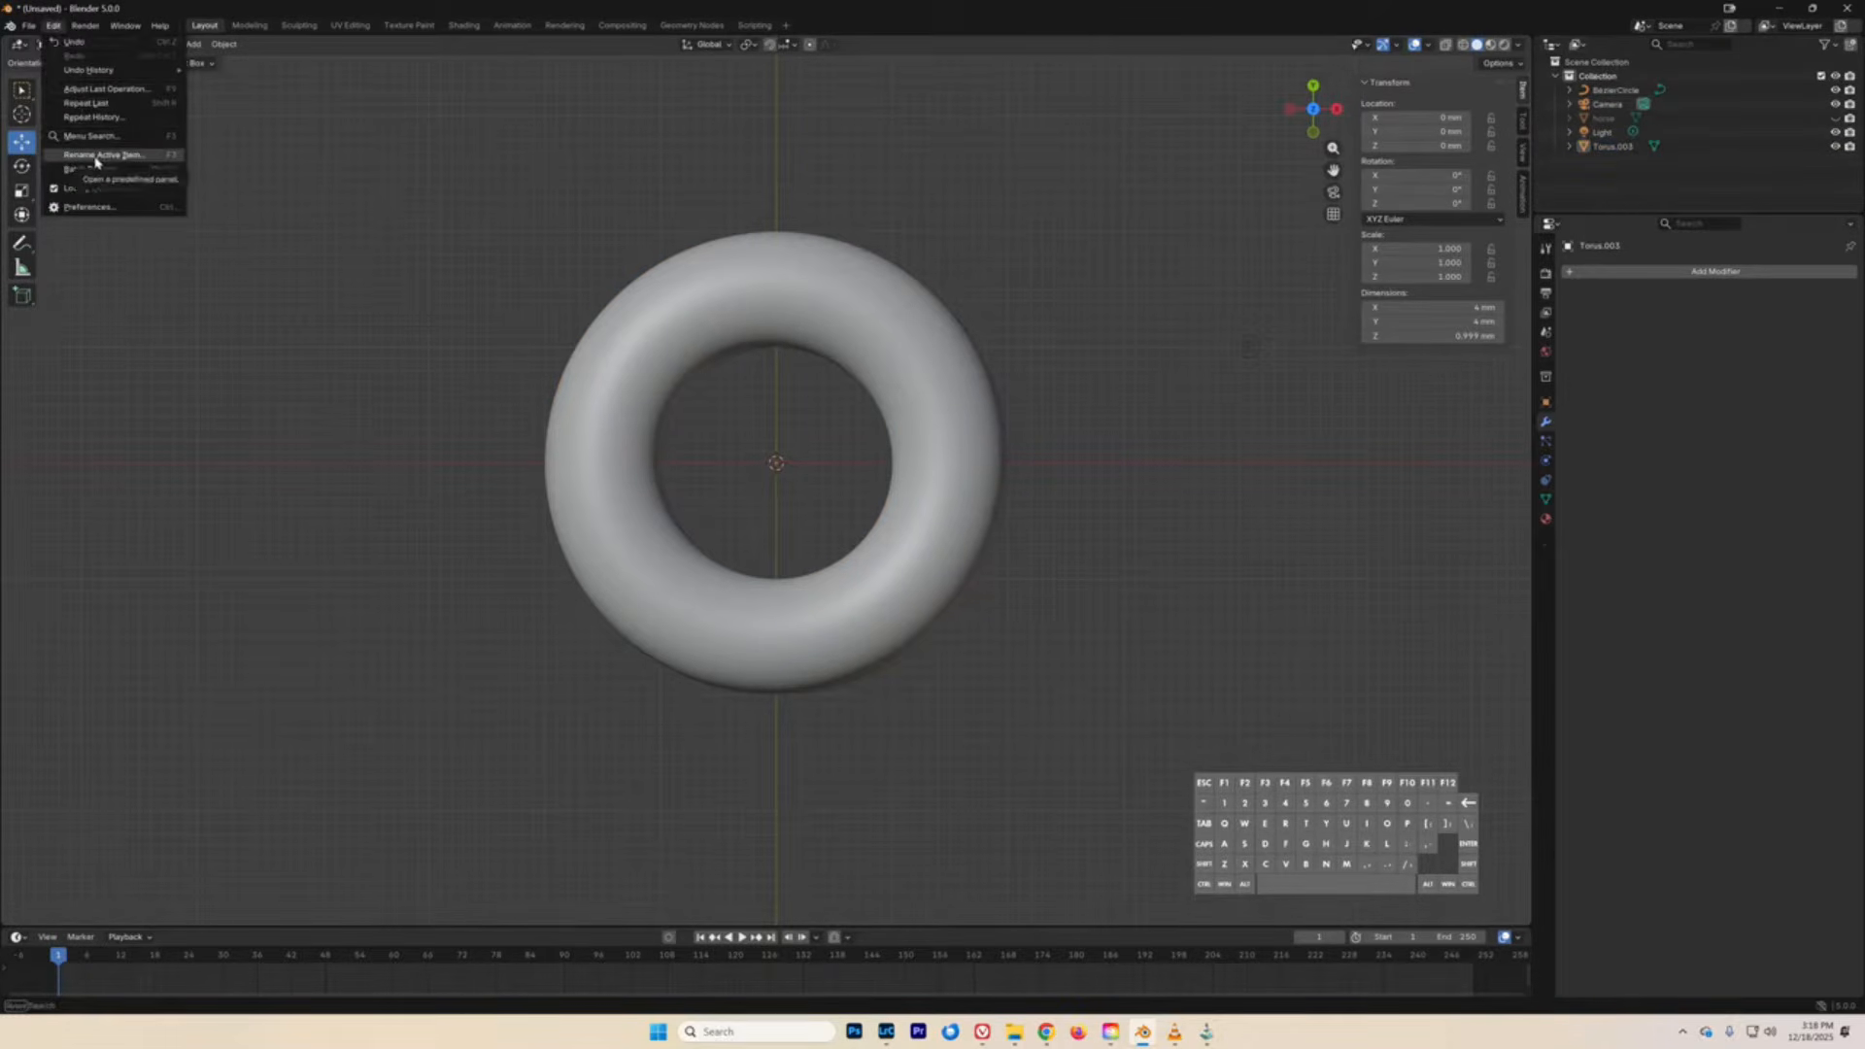
left_click(108, 89)
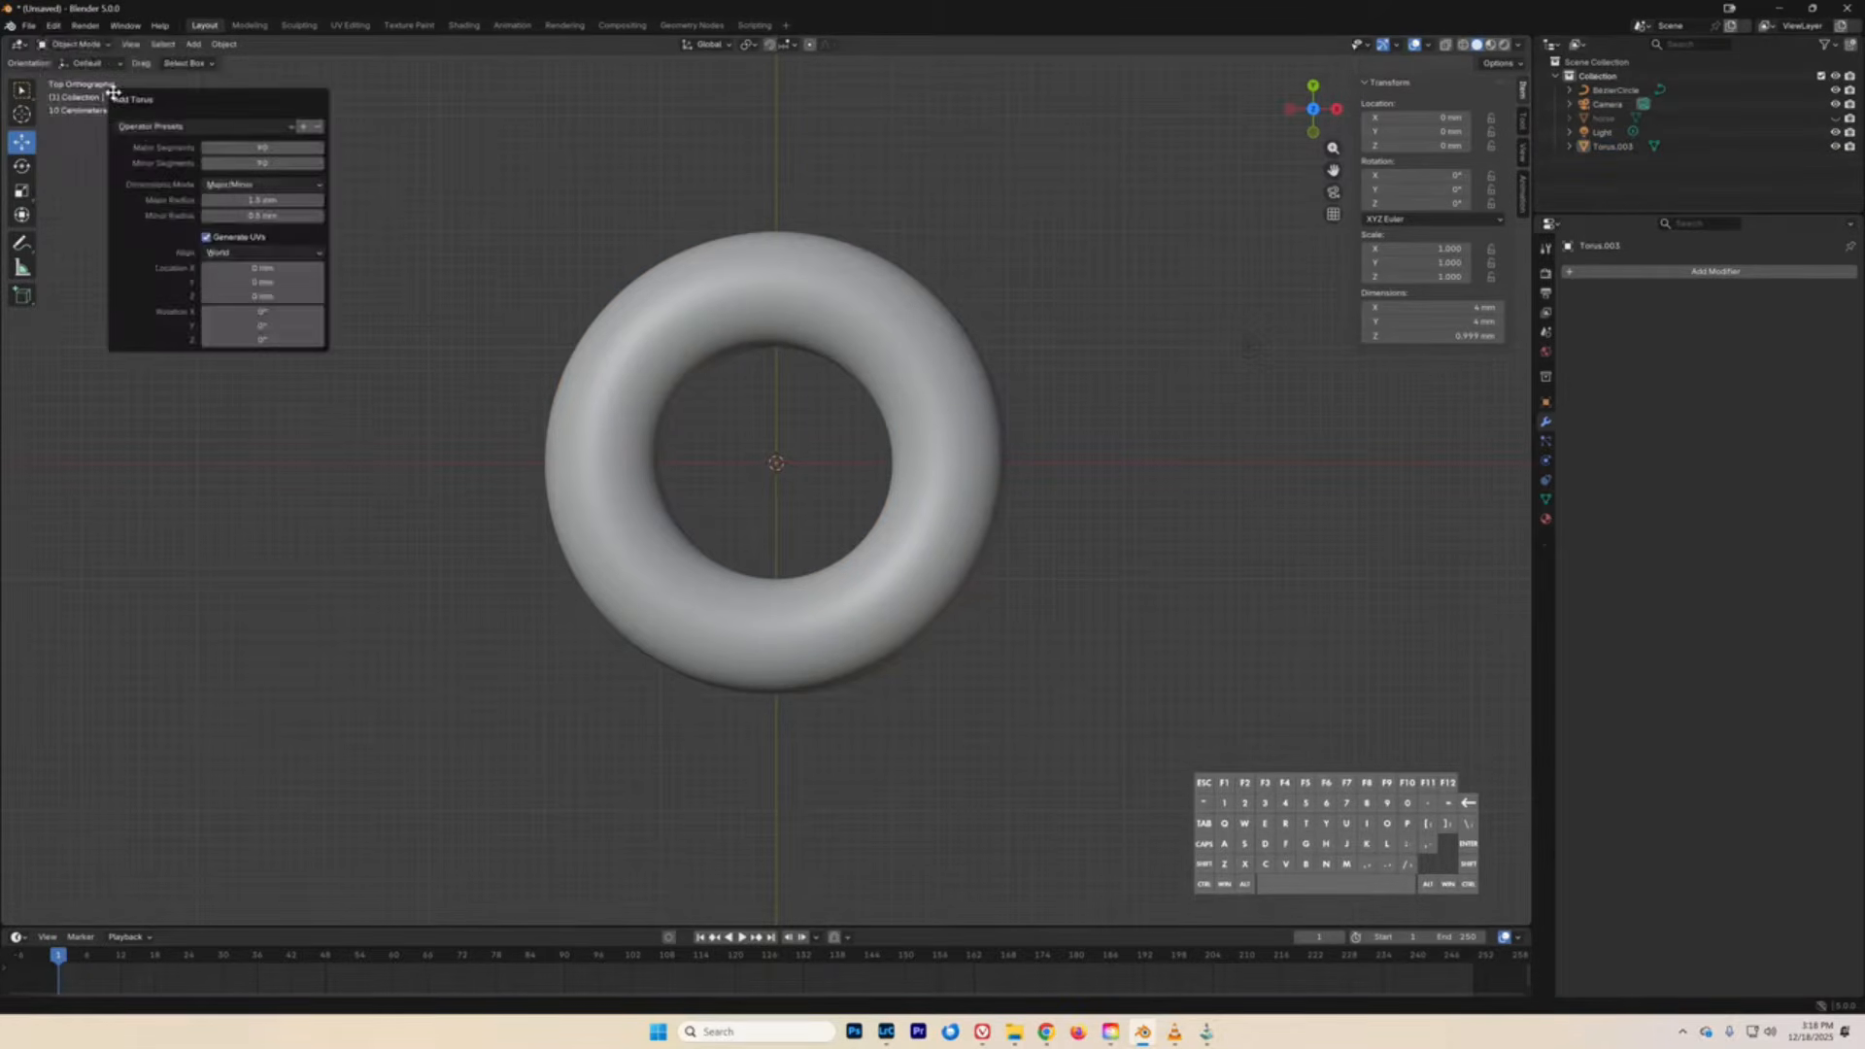
left_click_drag(208, 96, 264, 655)
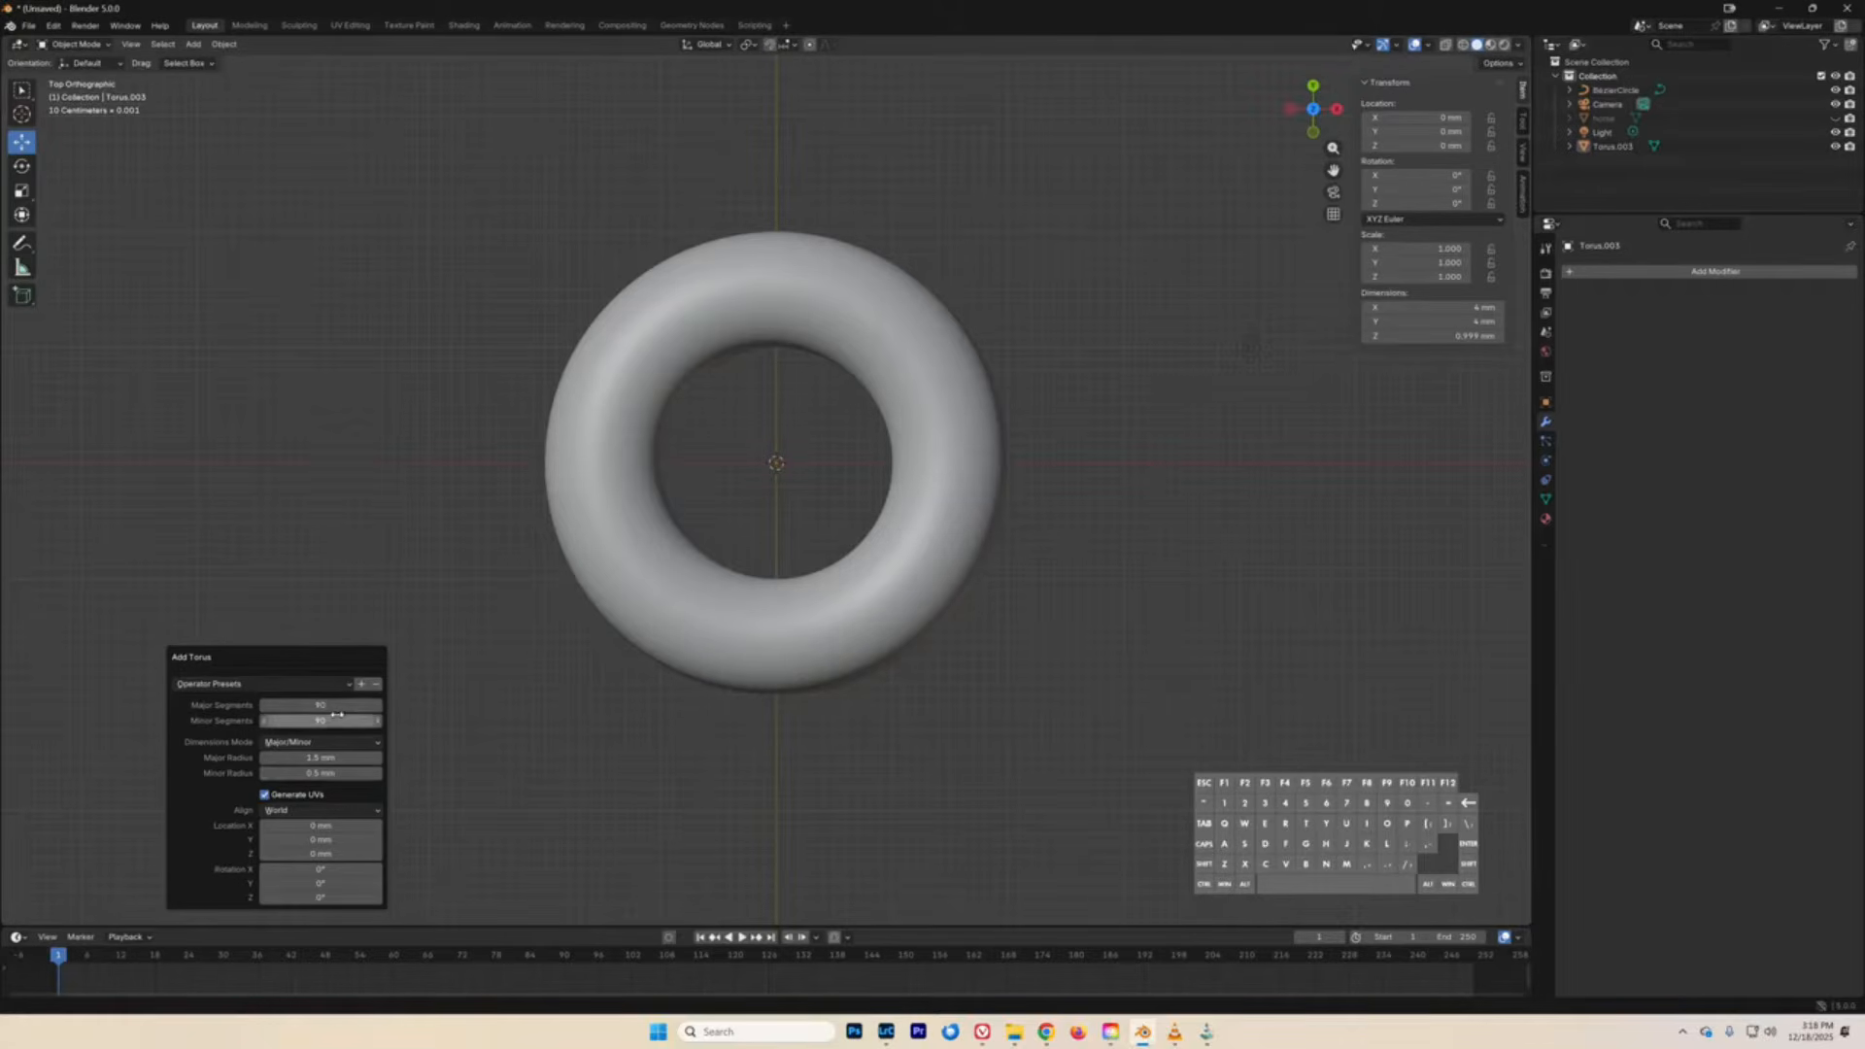
left_click(421, 447)
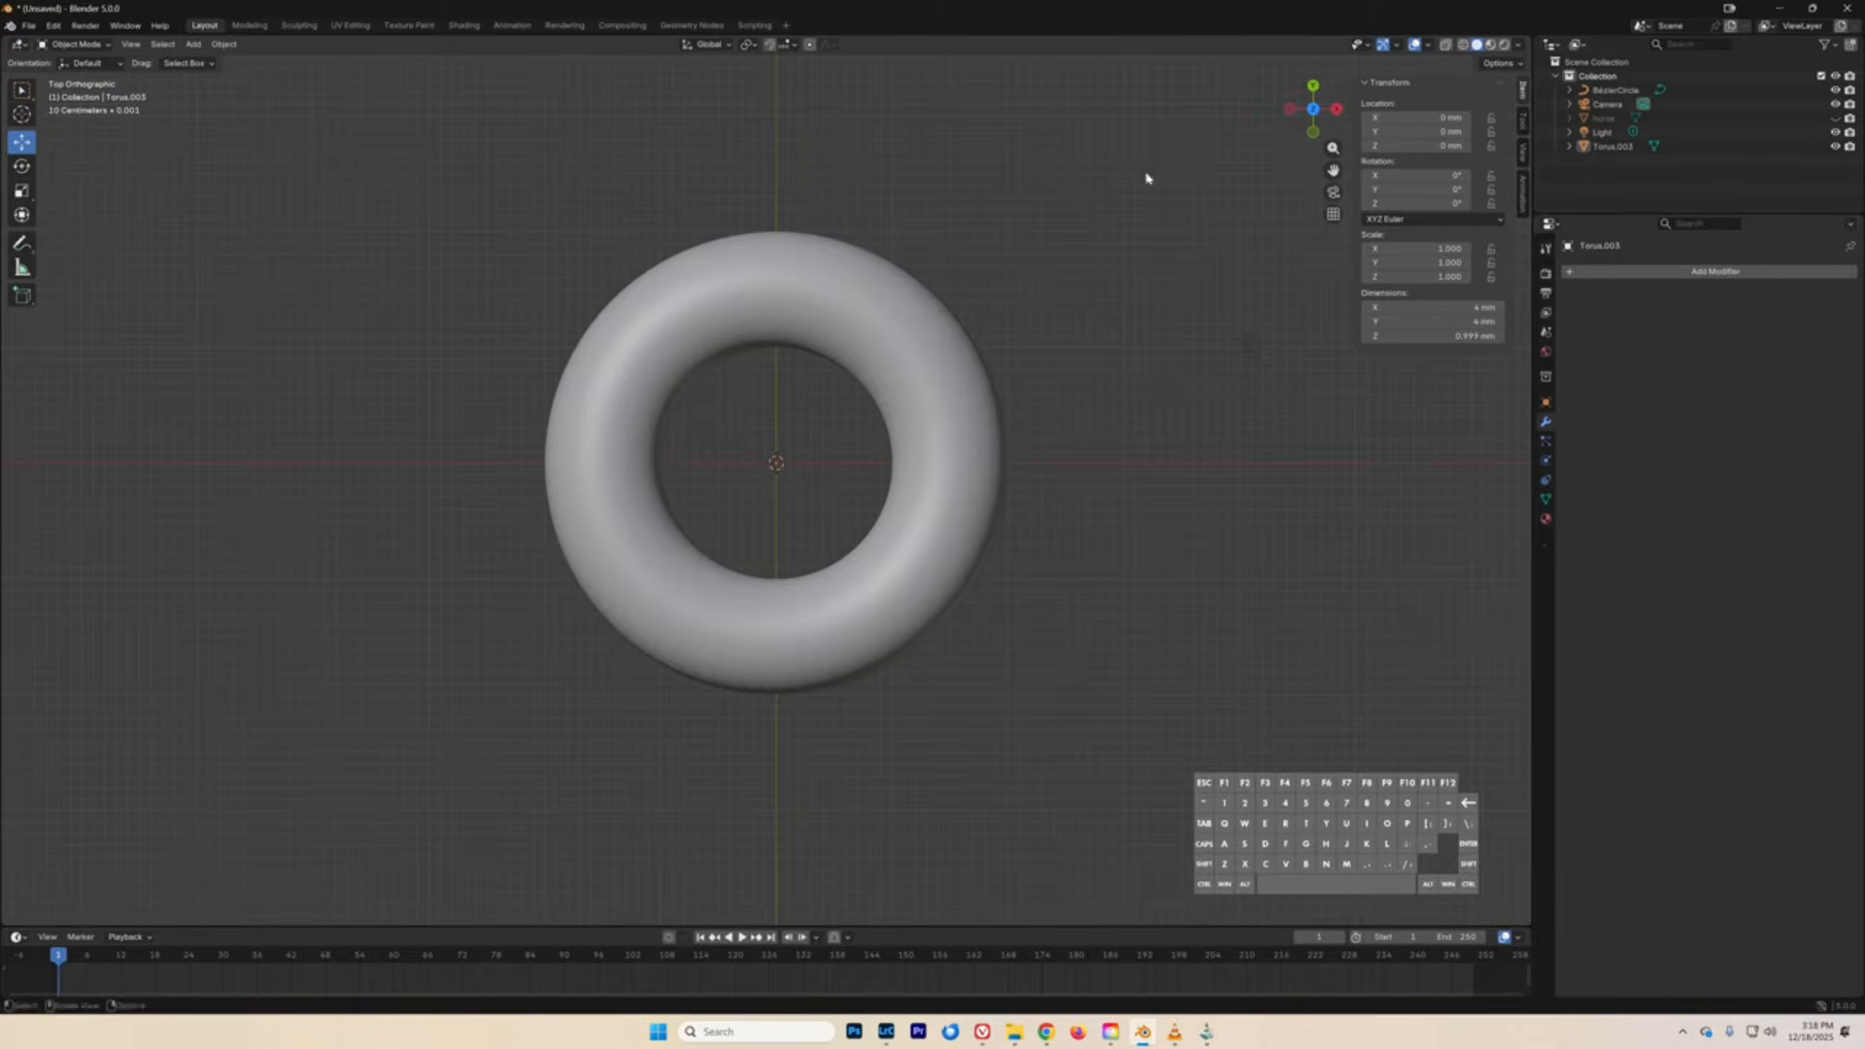
- Move the torus freehand towards the circle's upper edge, to about X 0 mm and Y 14.3 mm
left_click(764, 282)
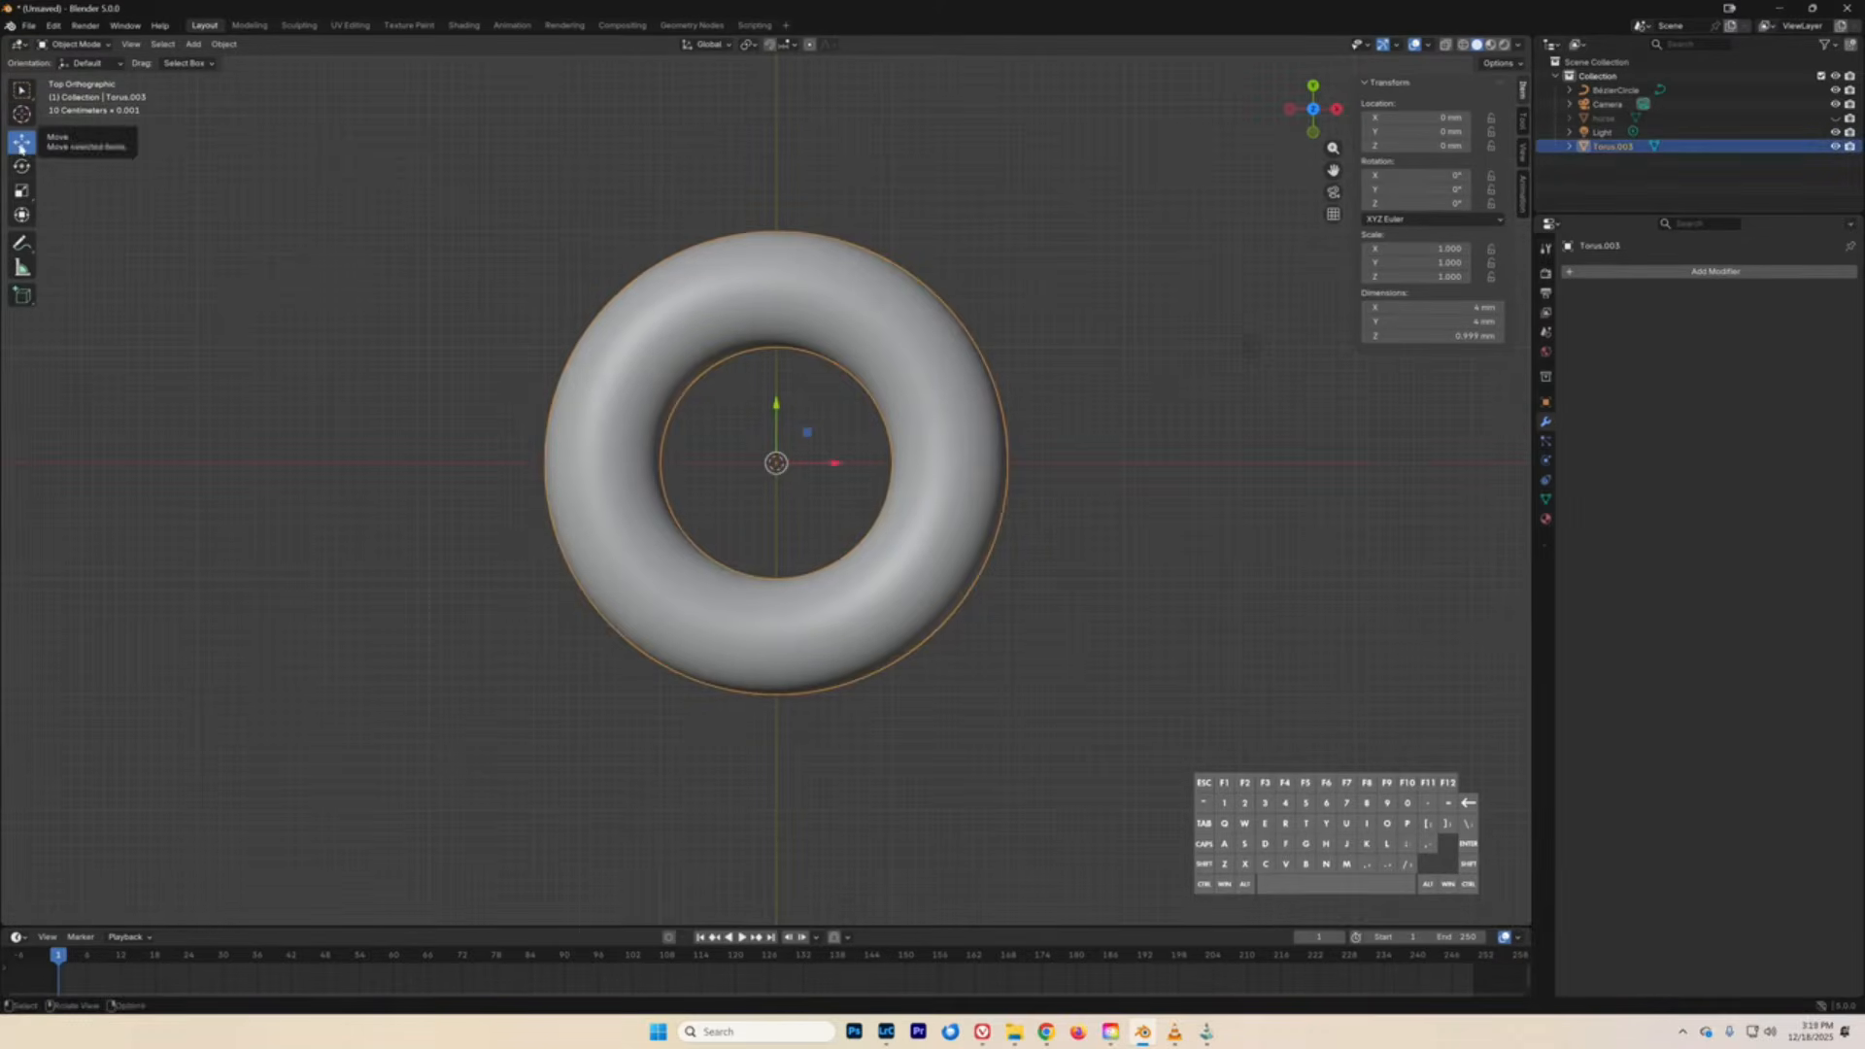
scroll(708, 362, "down", 6)
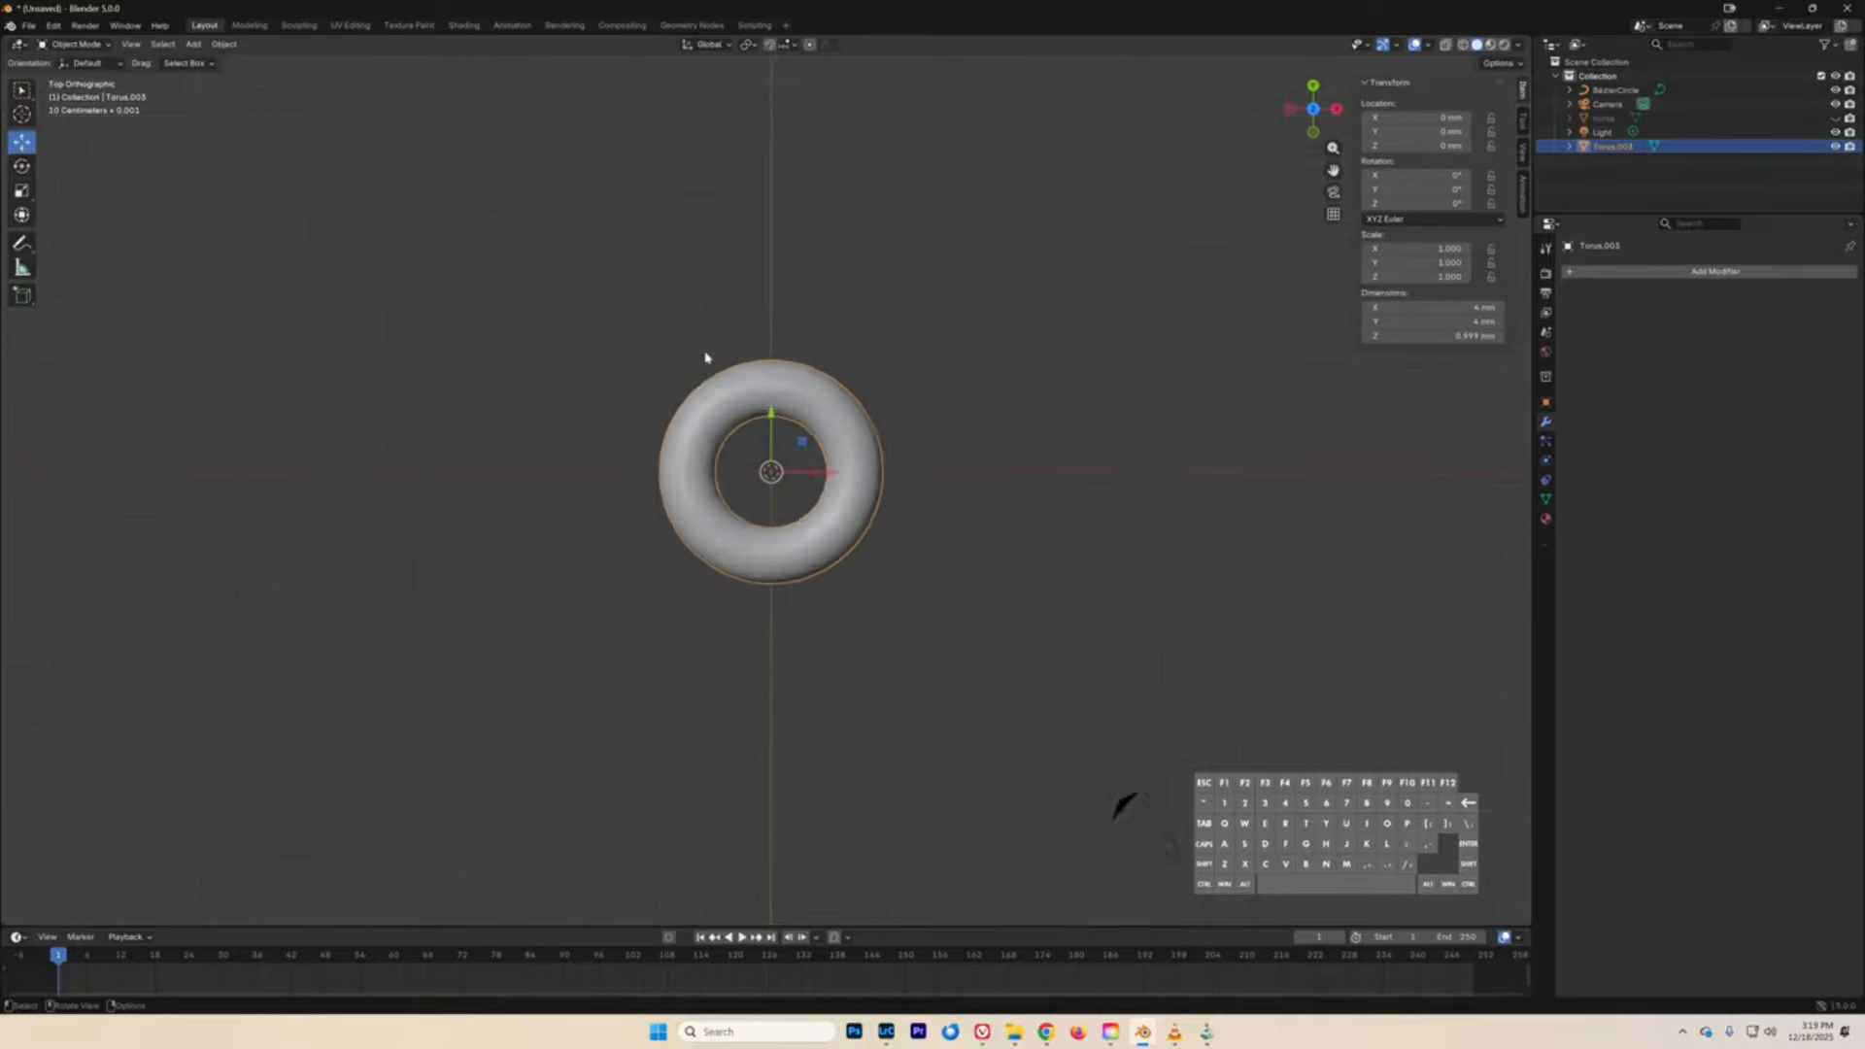
left_click_drag(802, 447, 799, 99)
scroll(811, 518, "down", 3)
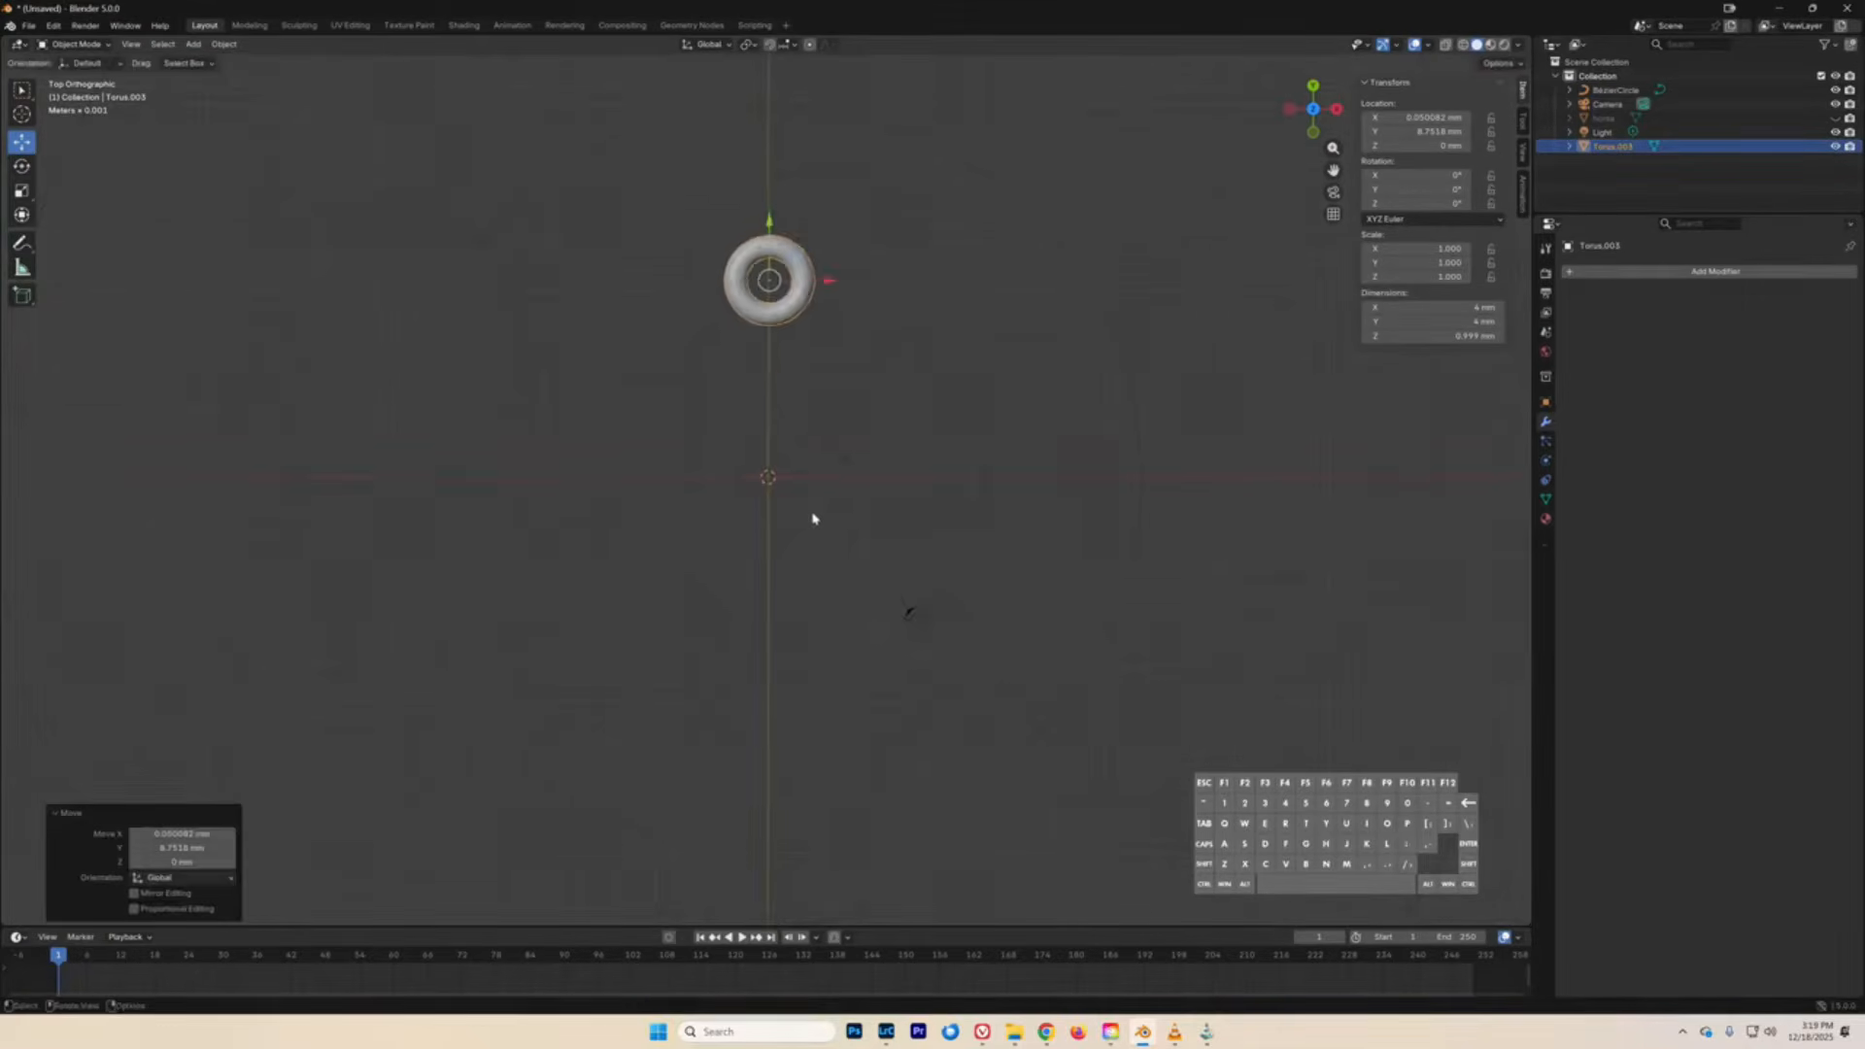
scroll(812, 518, "down", 1)
left_click_drag(801, 285, 799, 182)
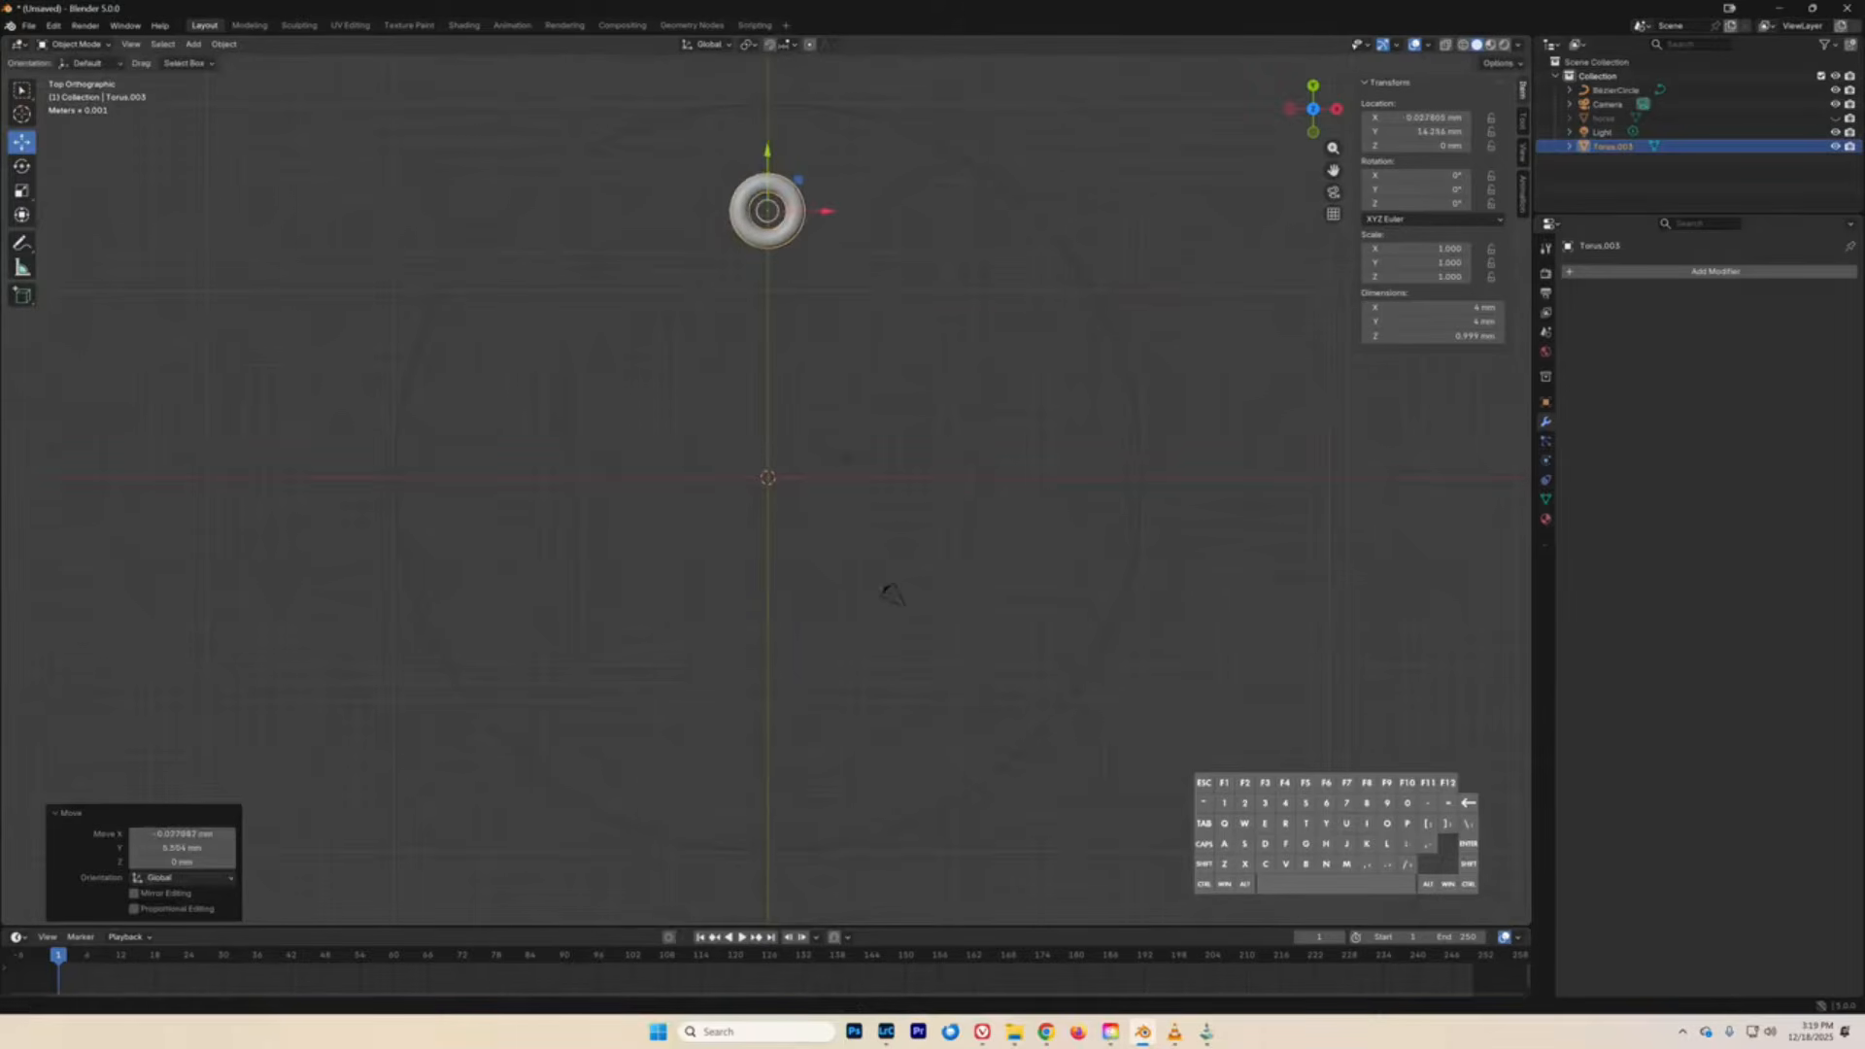
- Show the horse head again, move the torus down until it overlaps the top of the mane, and deselect it
left_click(1834, 118)
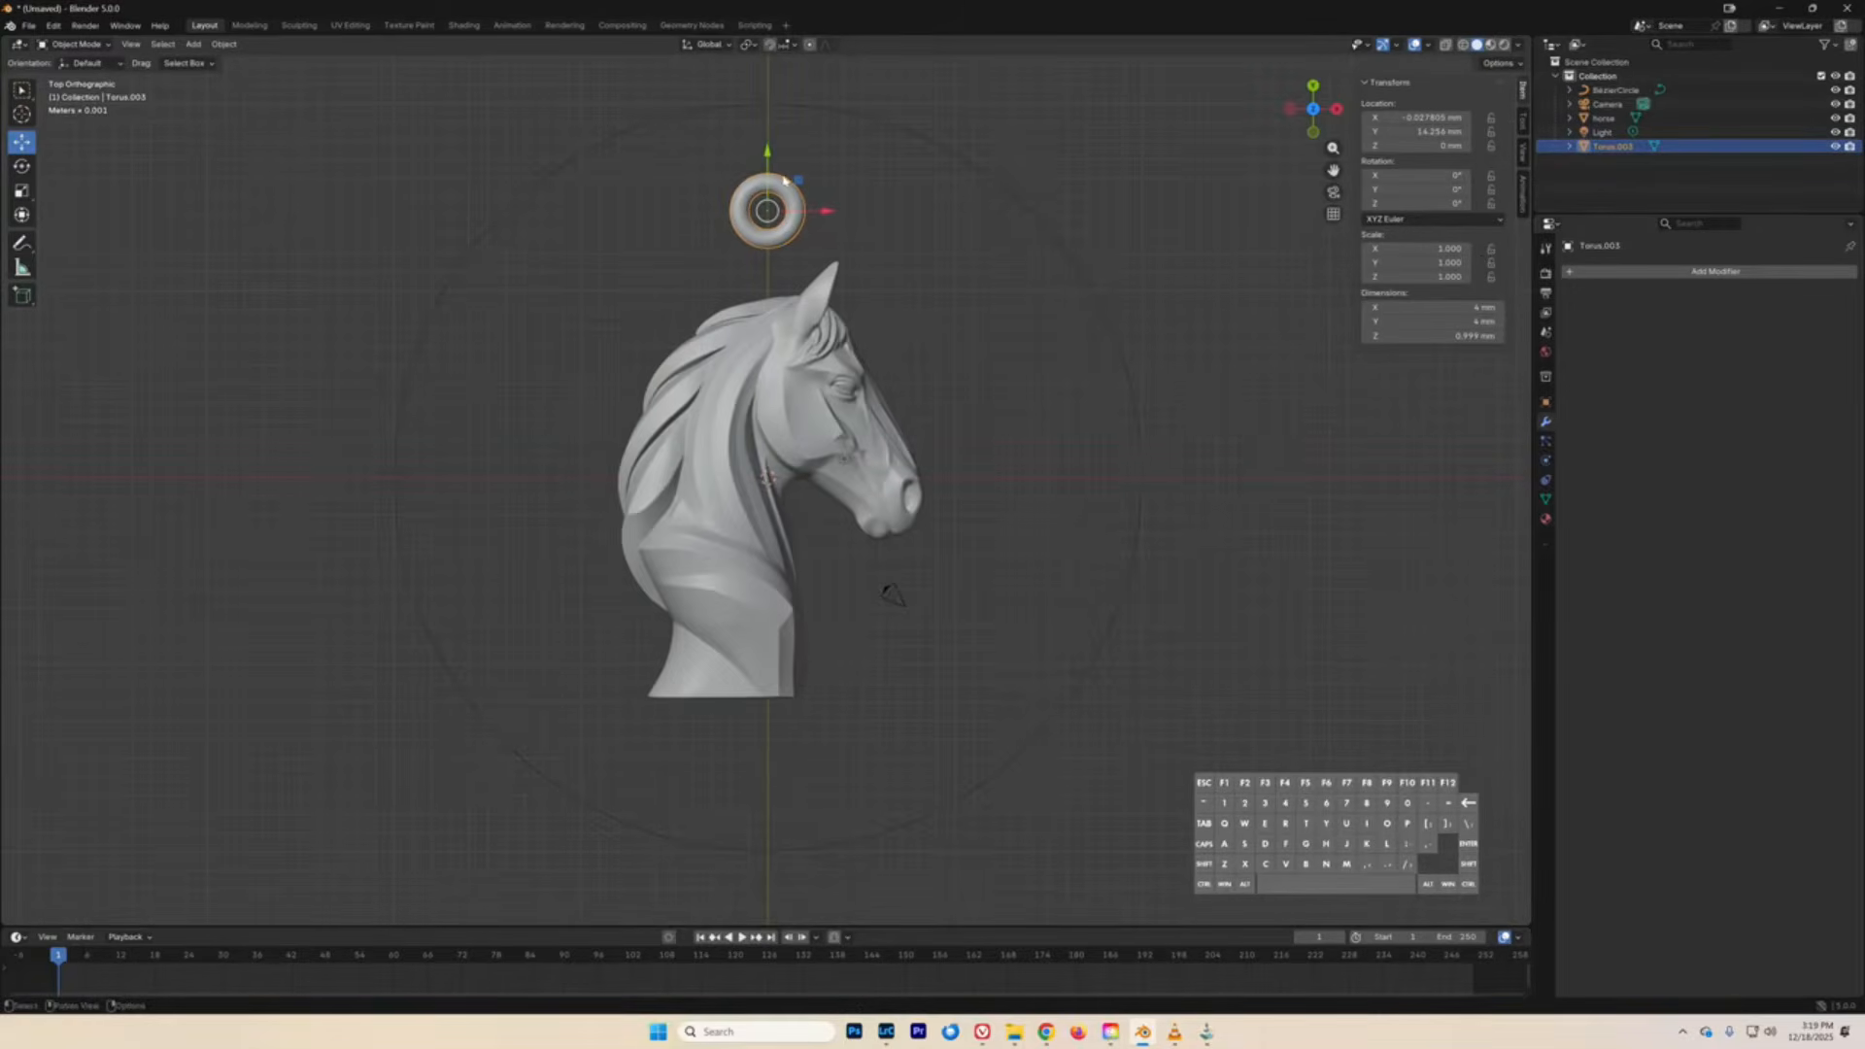
left_click_drag(795, 181, 798, 247)
left_click(896, 268)
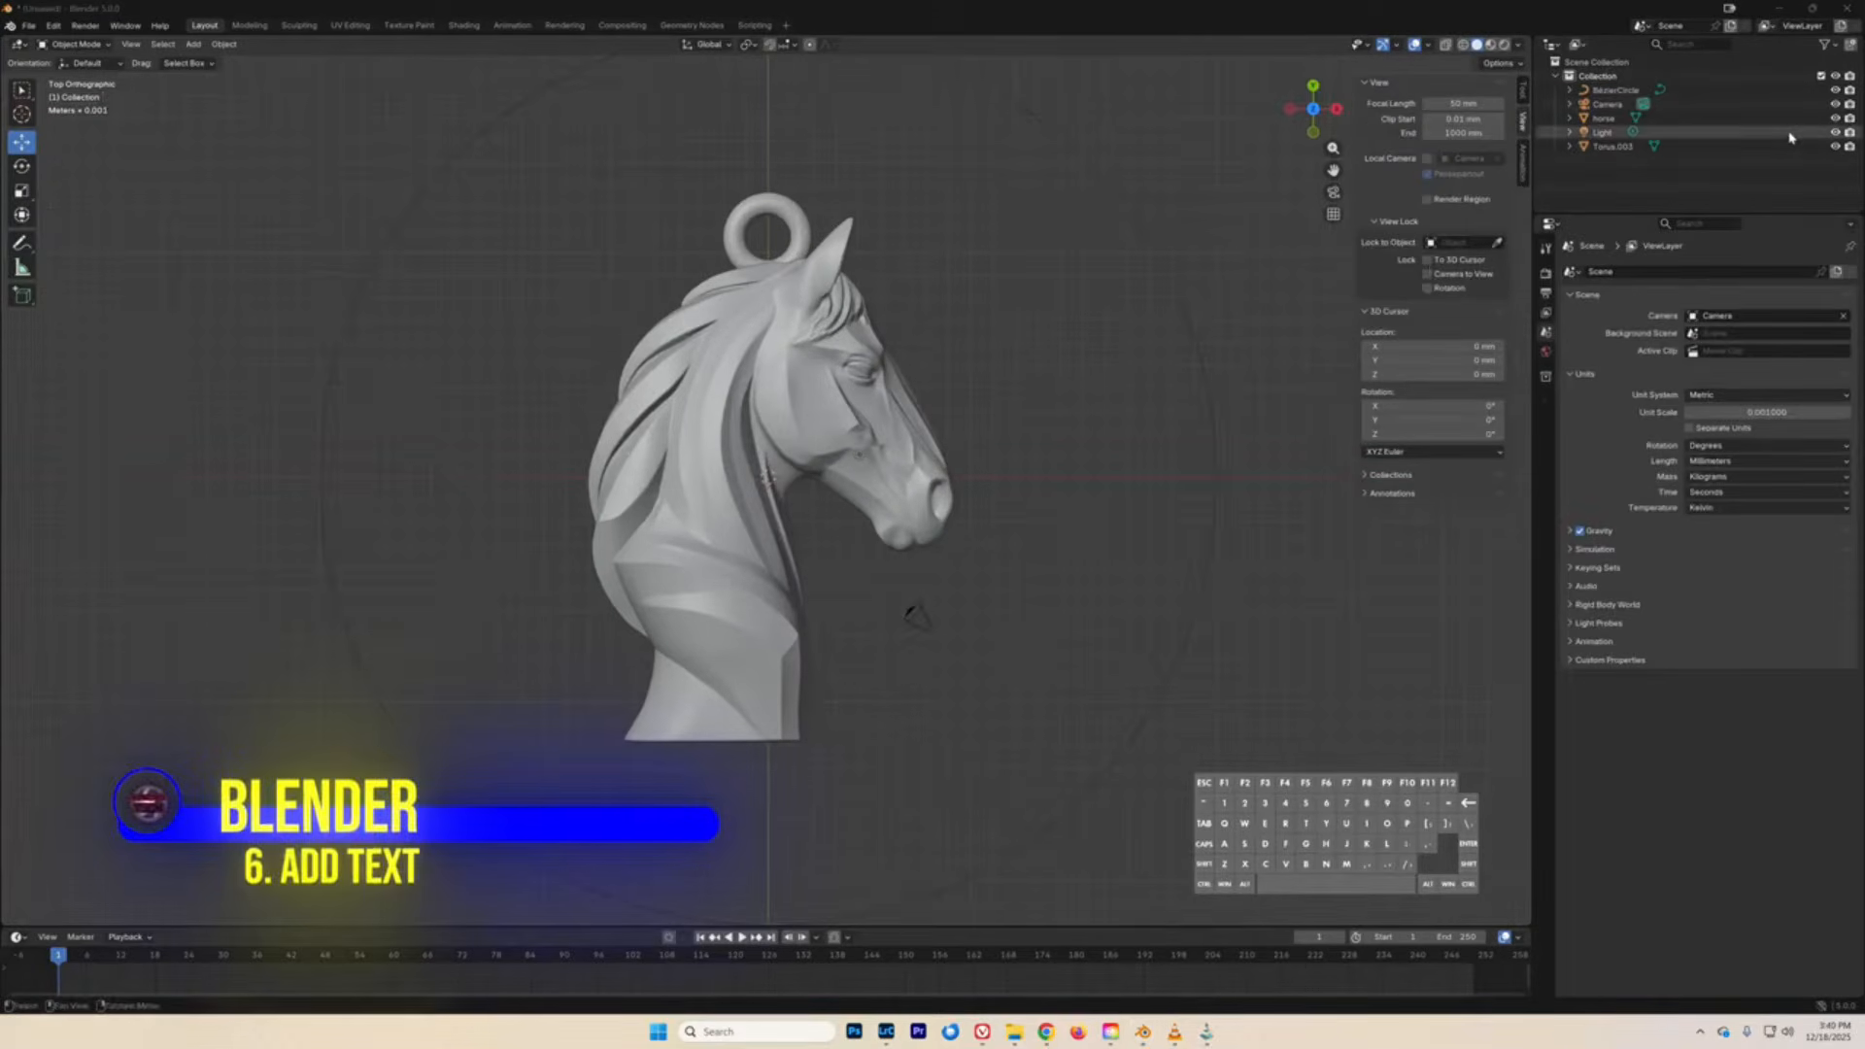
- Hide the horse head and add a text object at the circle's centre
left_click(1835, 118)
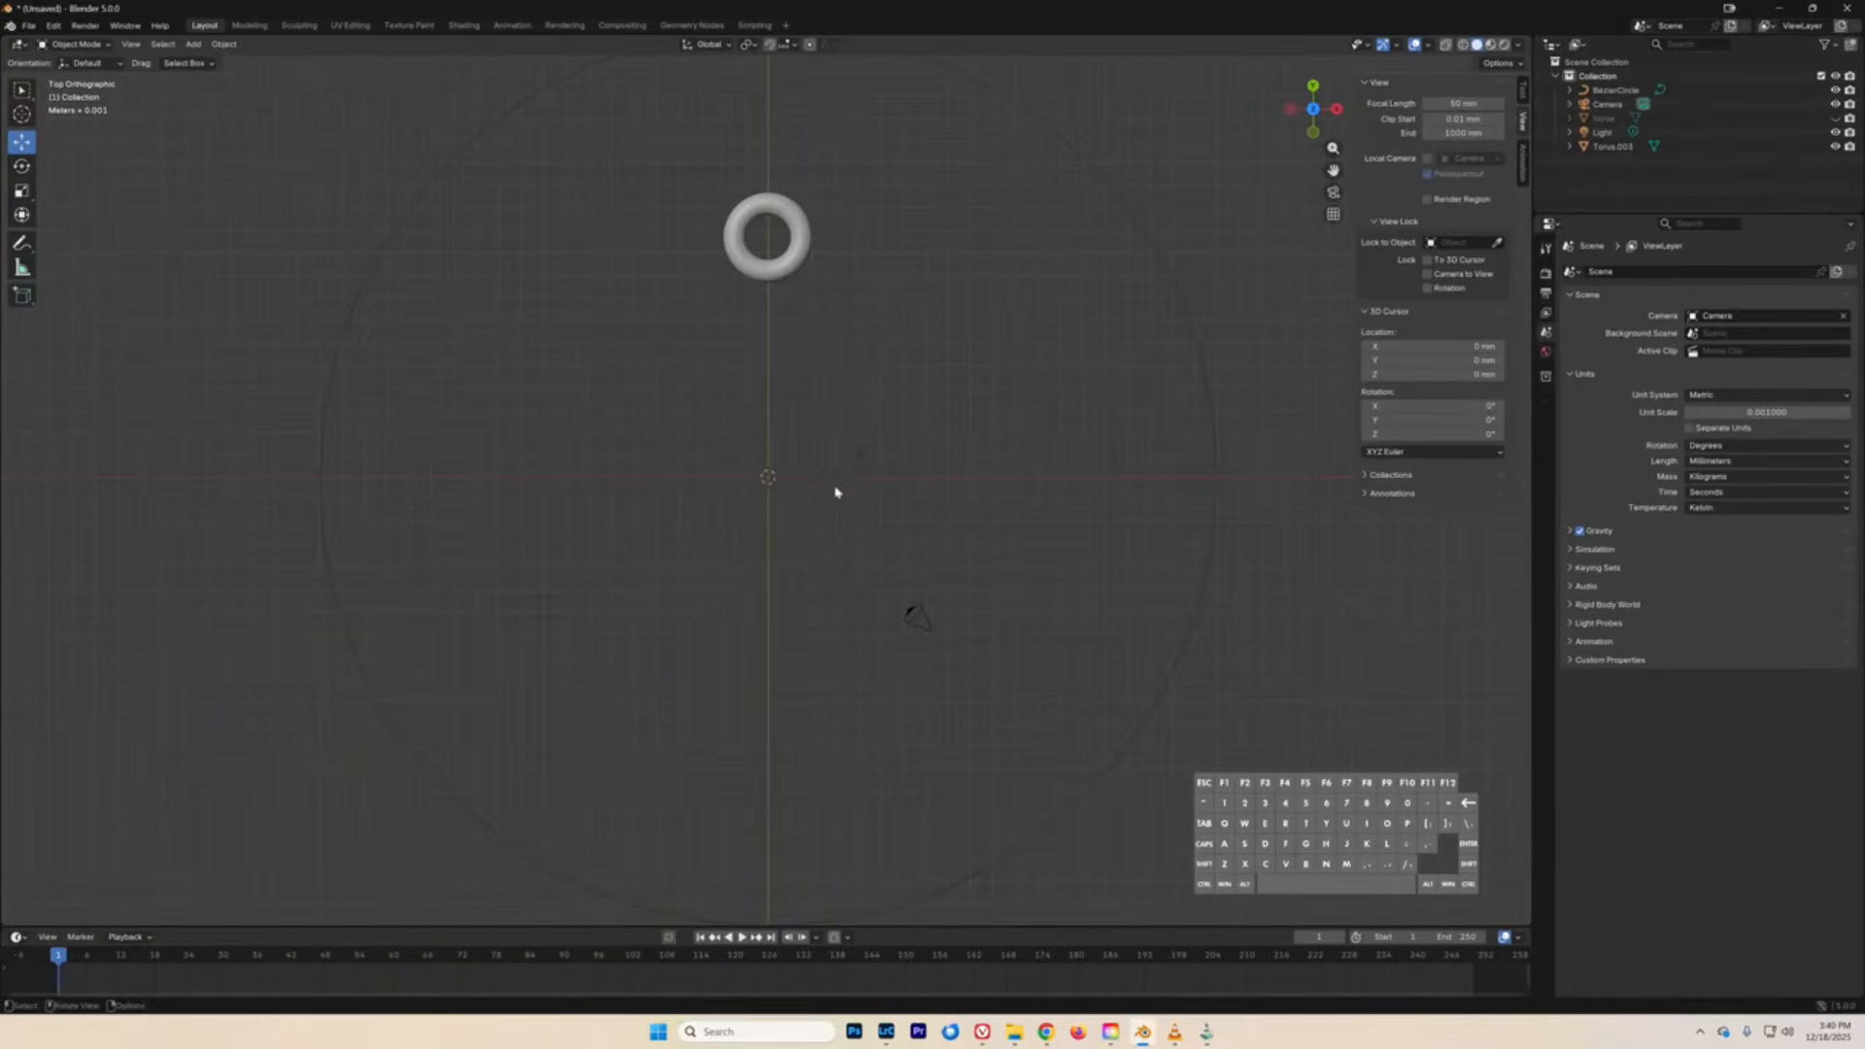
left_click(194, 45)
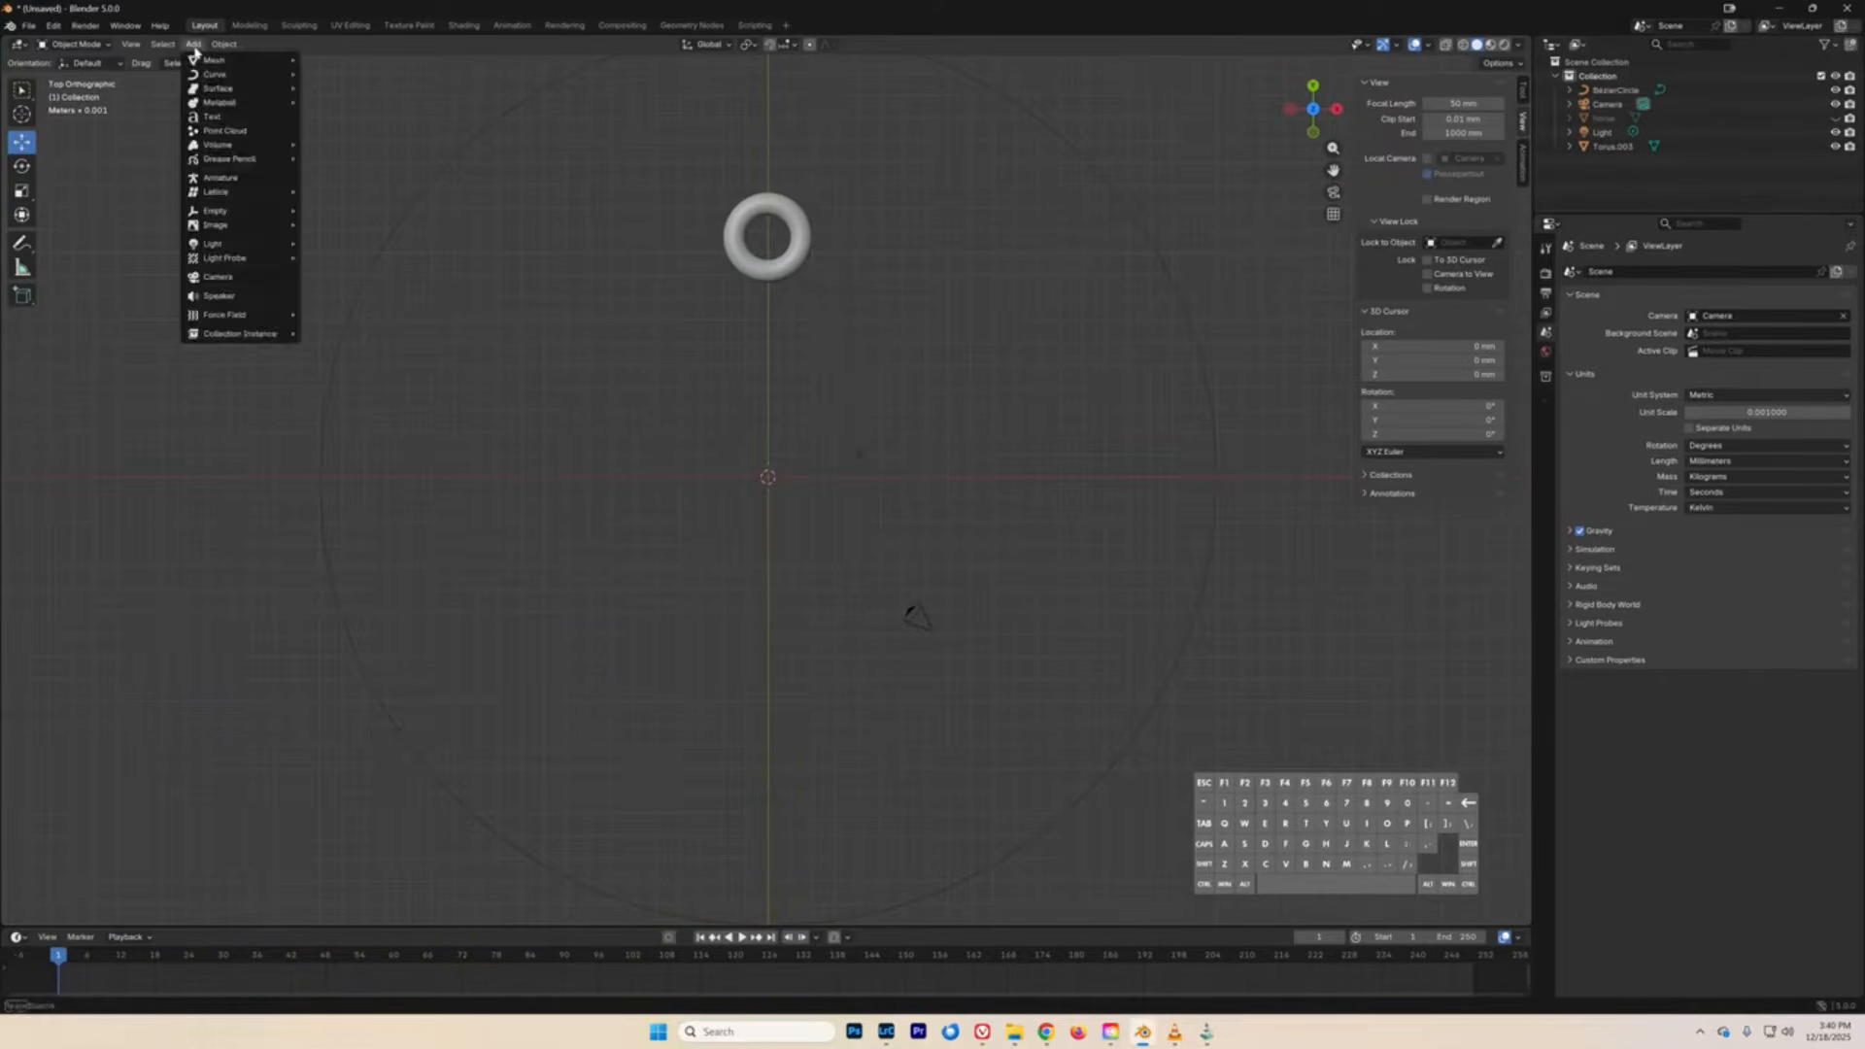
left_click(212, 118)
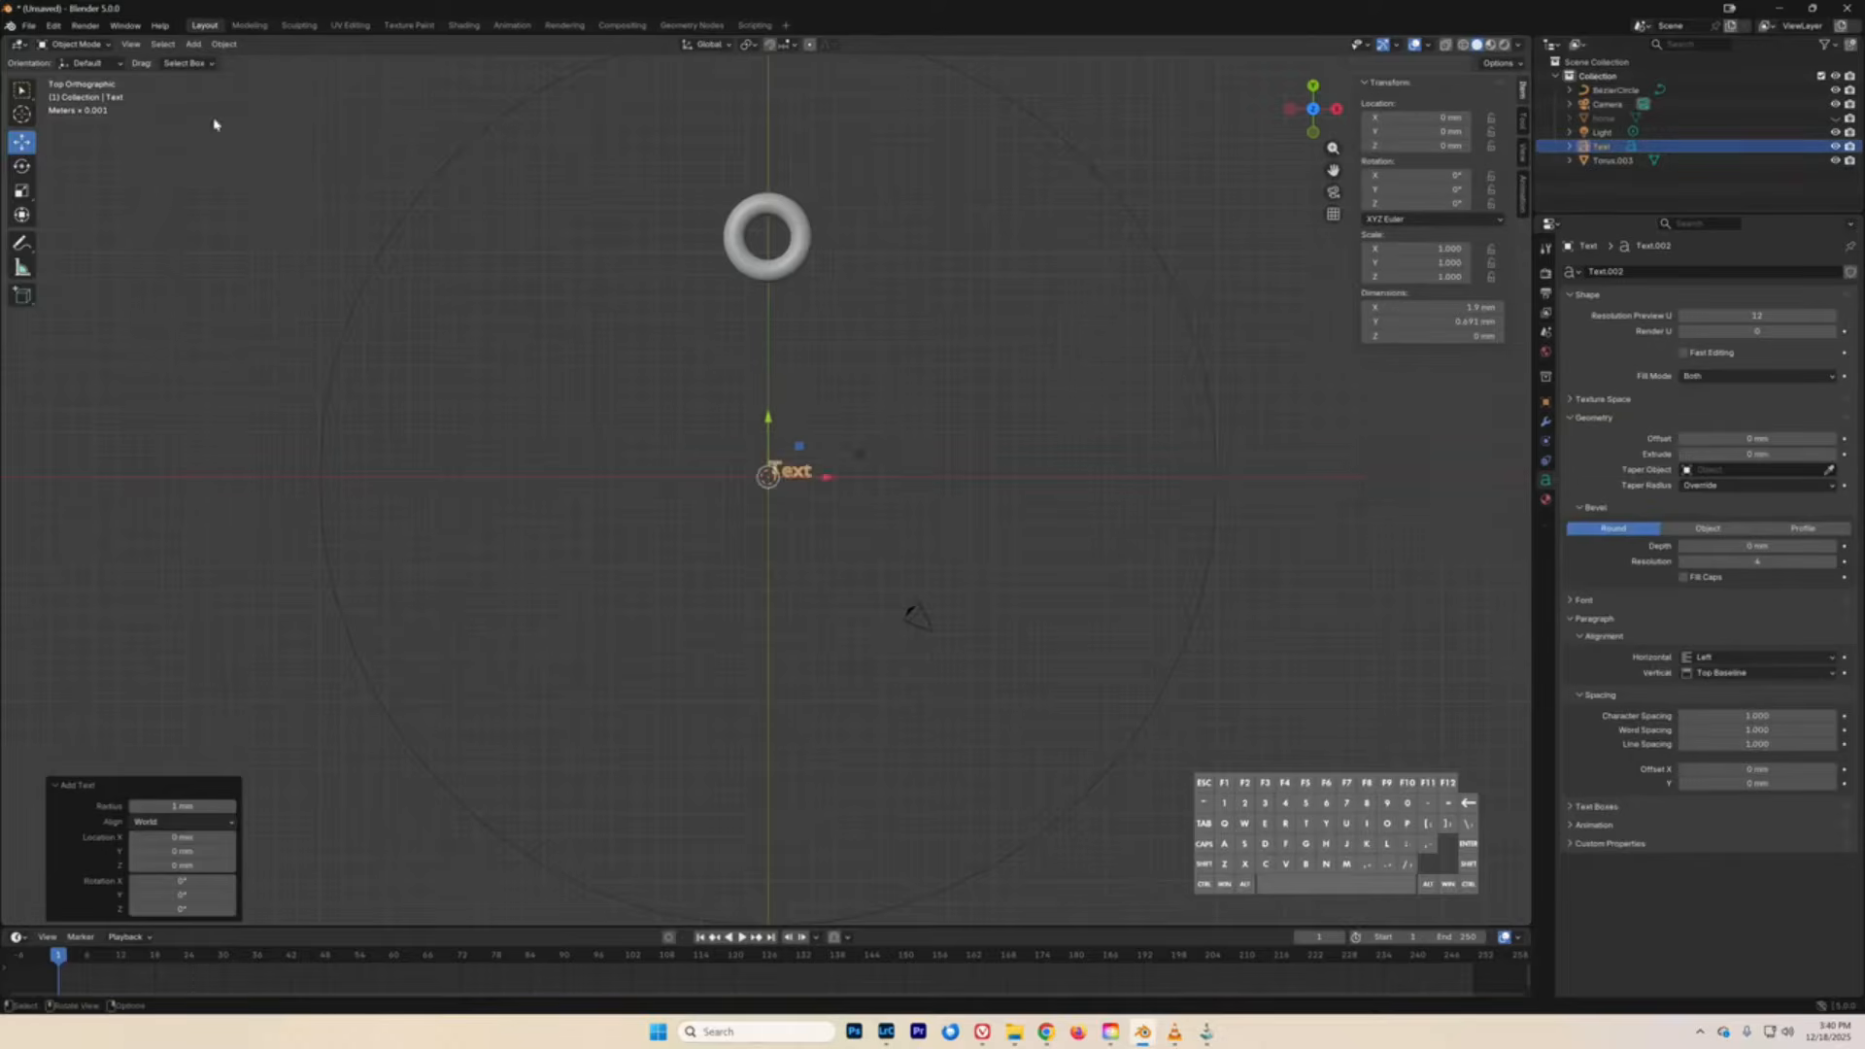
scroll(804, 491, "up", 8)
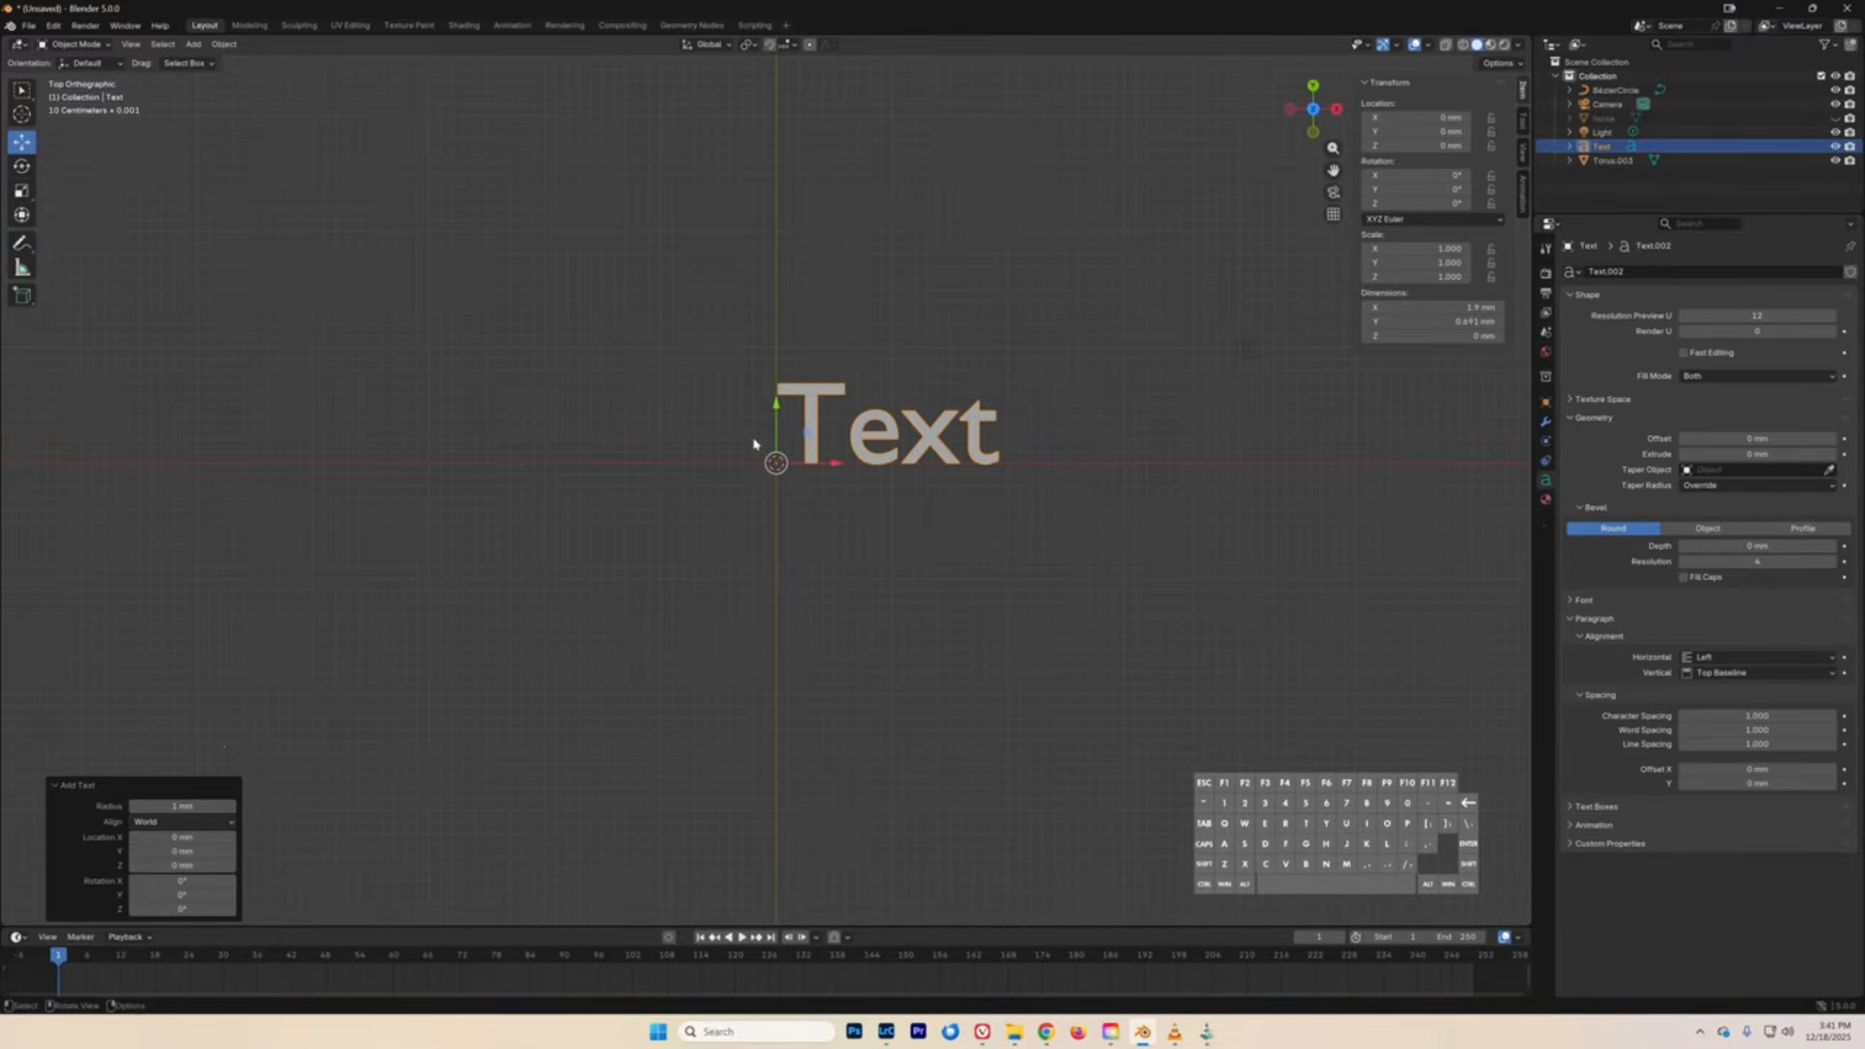
- Replace the text object's default wording with "River" and return to Object Mode
left_click(882, 442)
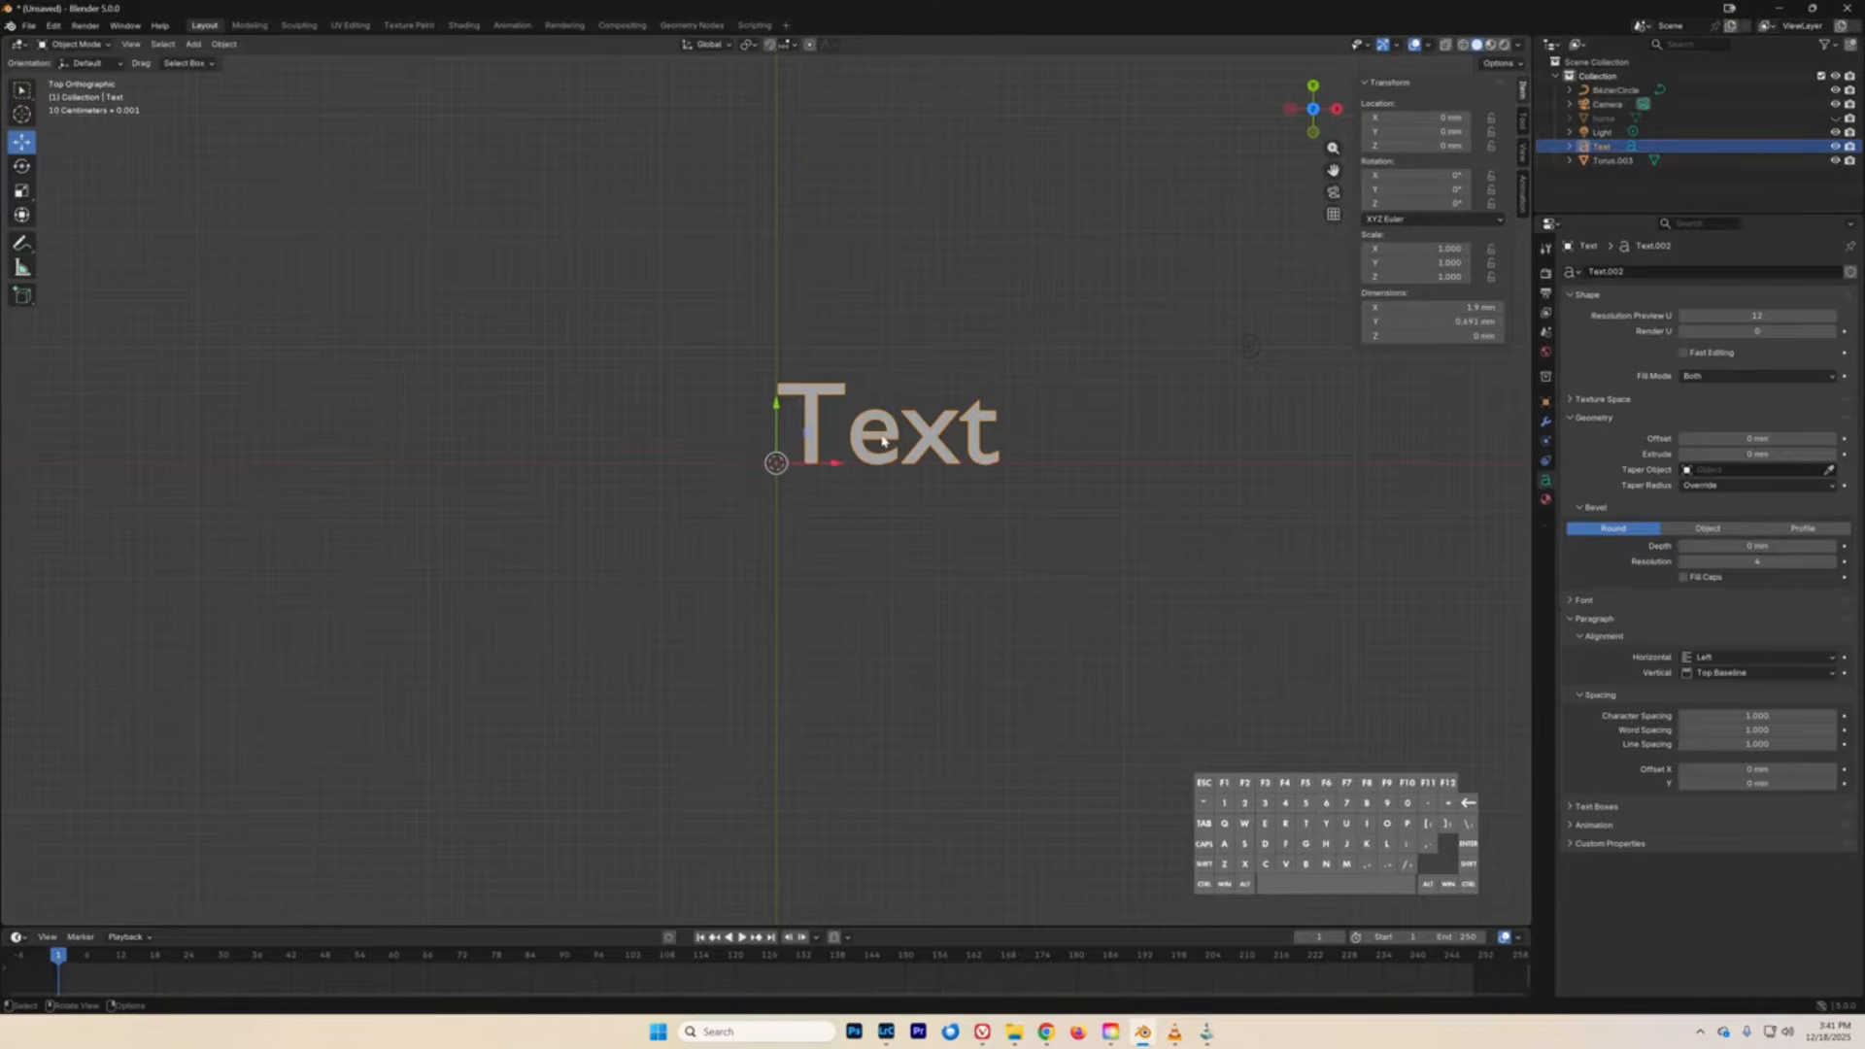
left_click(78, 45)
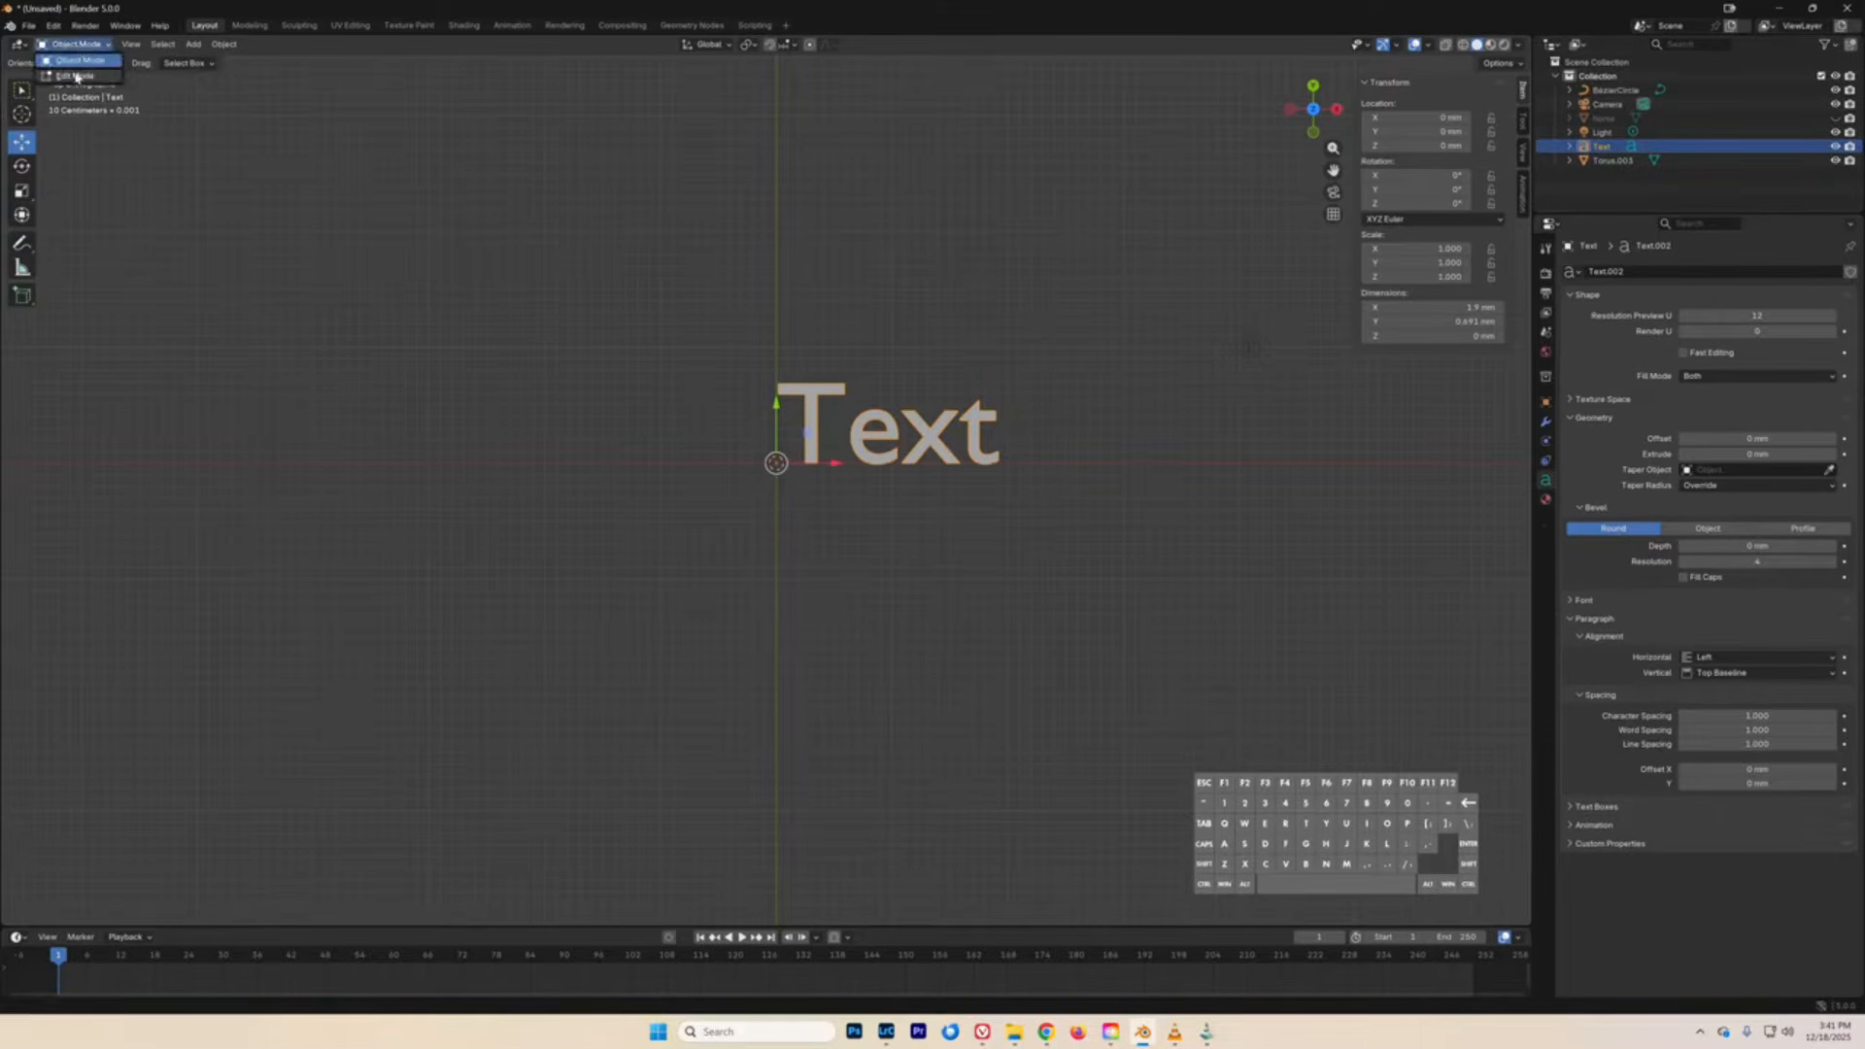
left_click(77, 78)
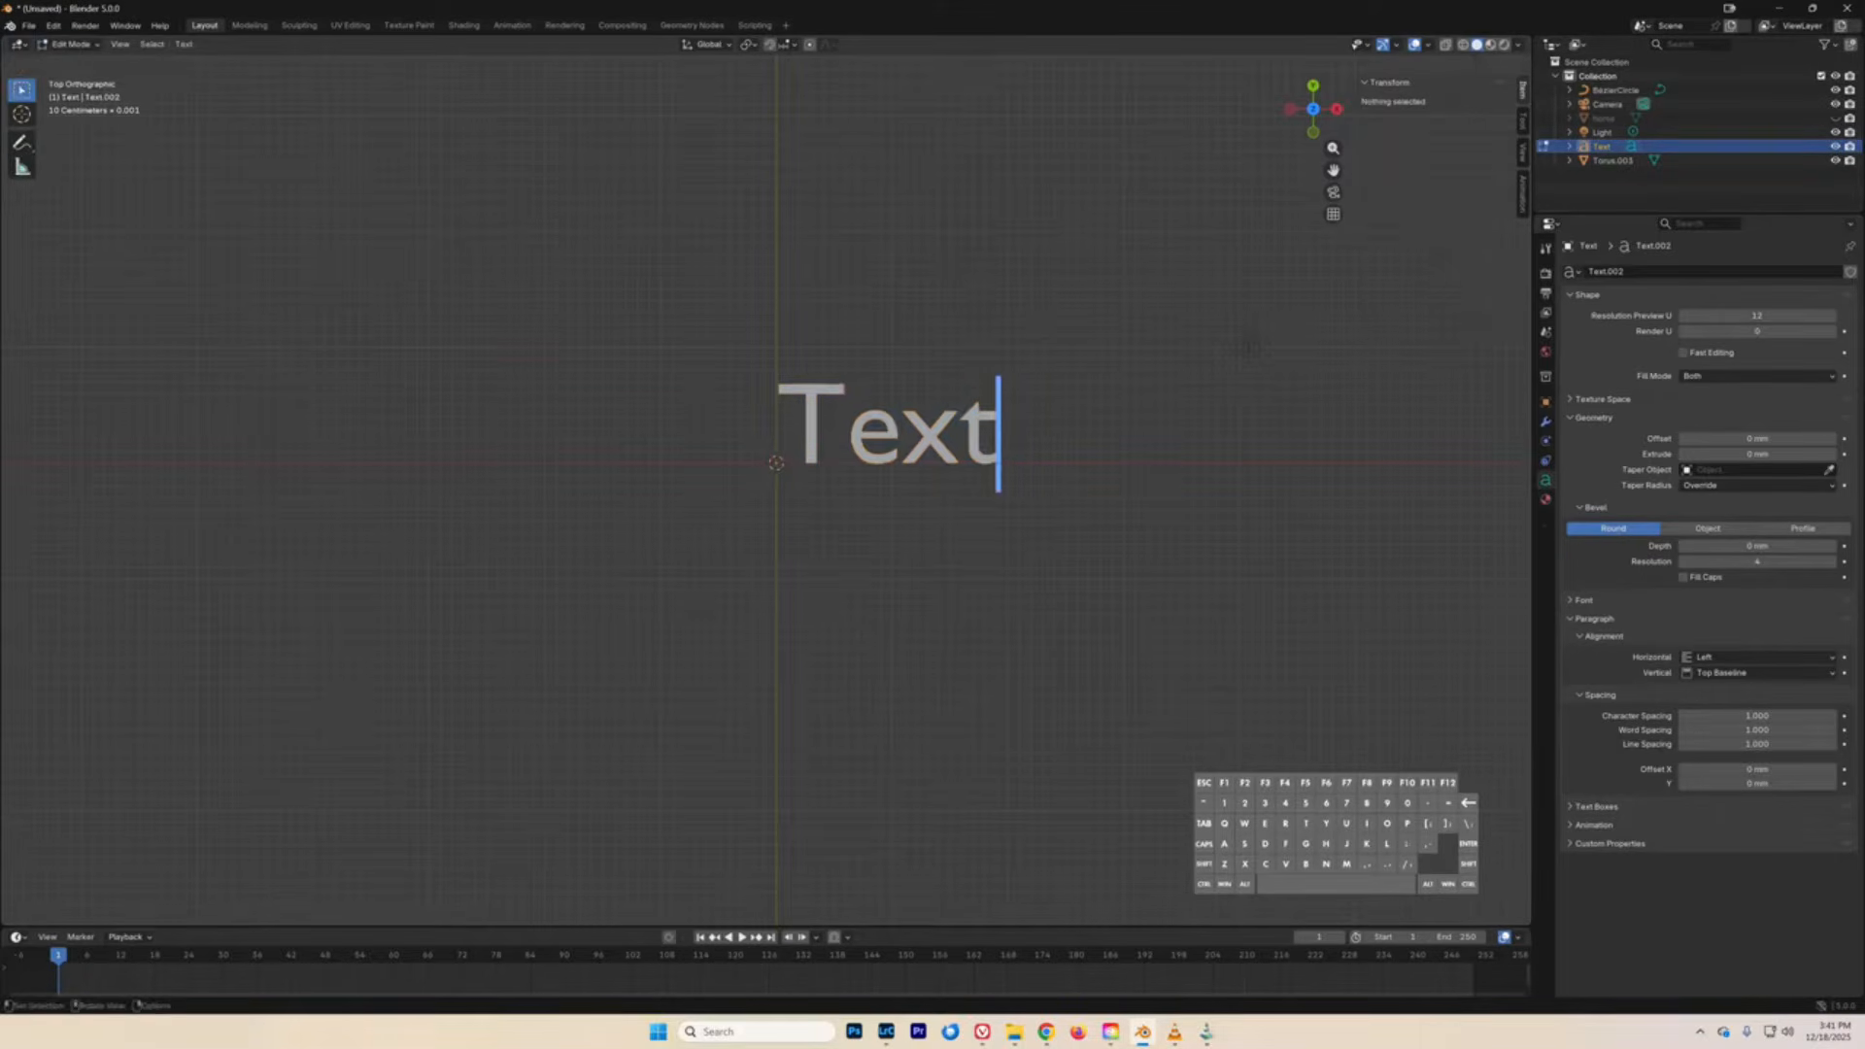
key("Tab")
key("Tab")
key("Tab")
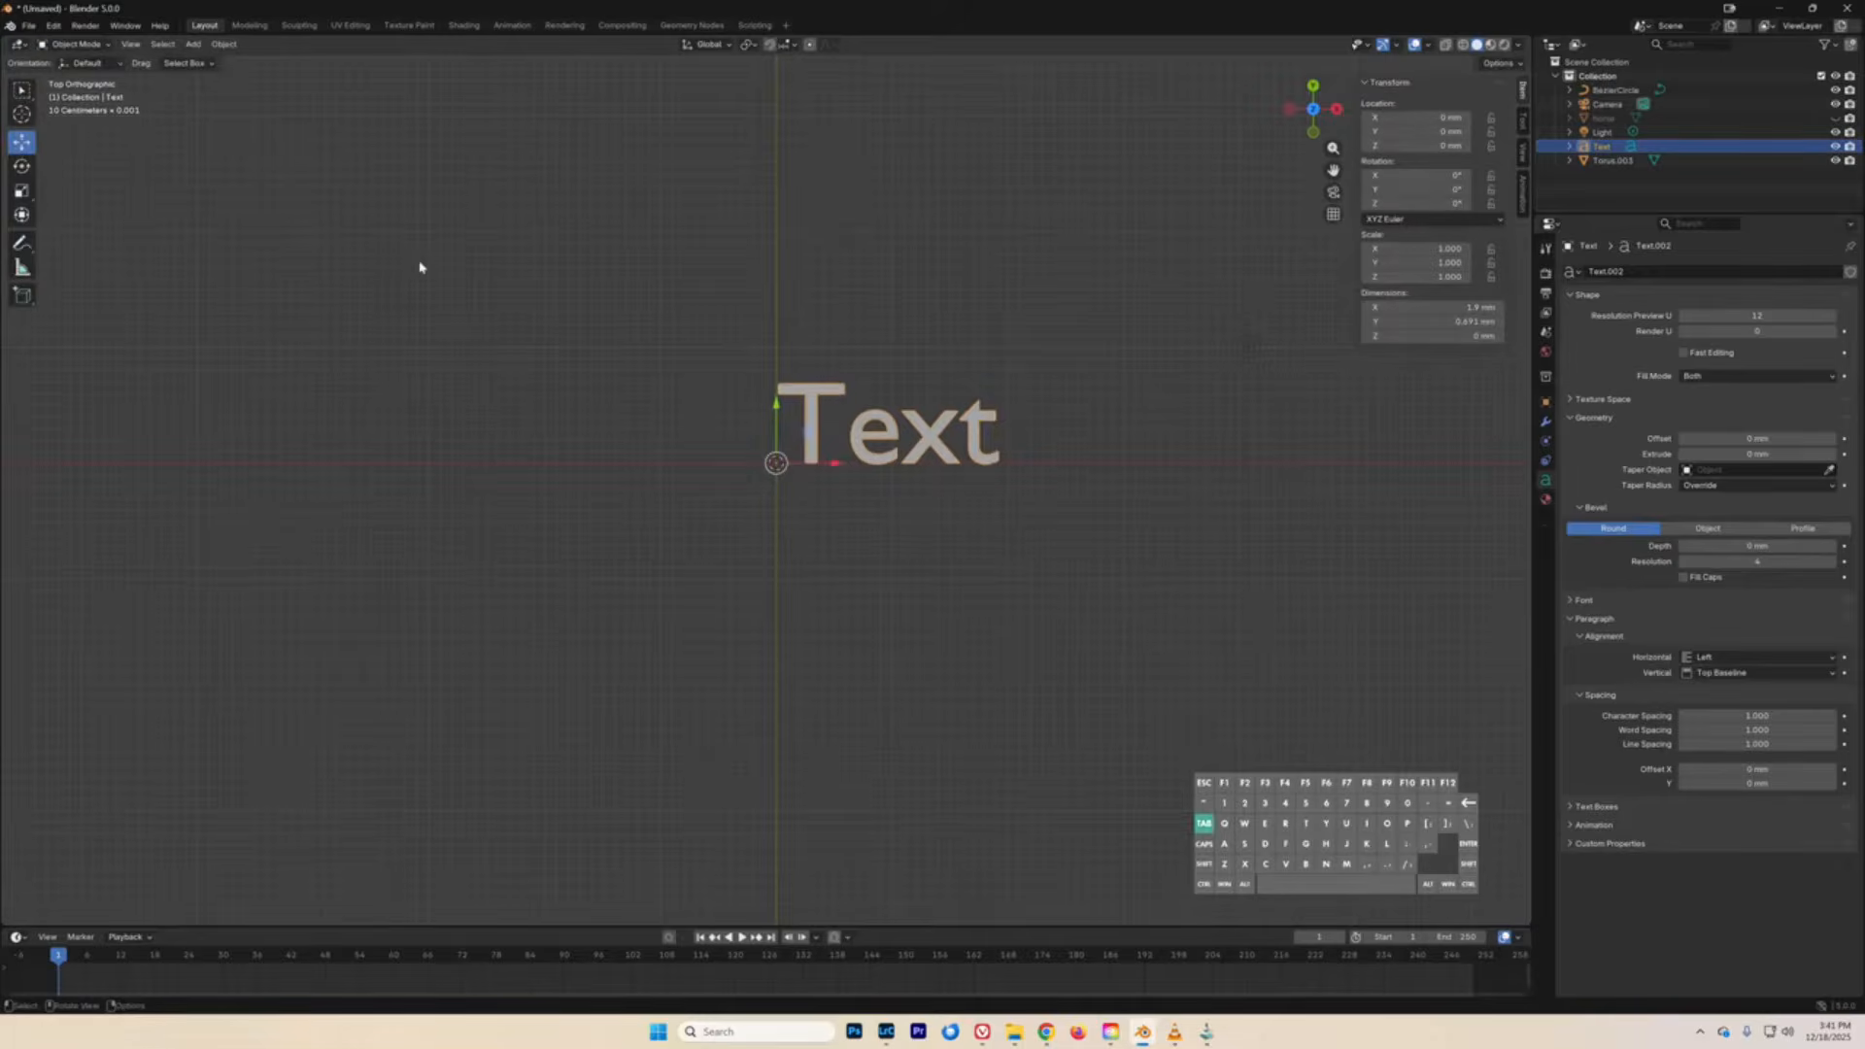
key("Tab")
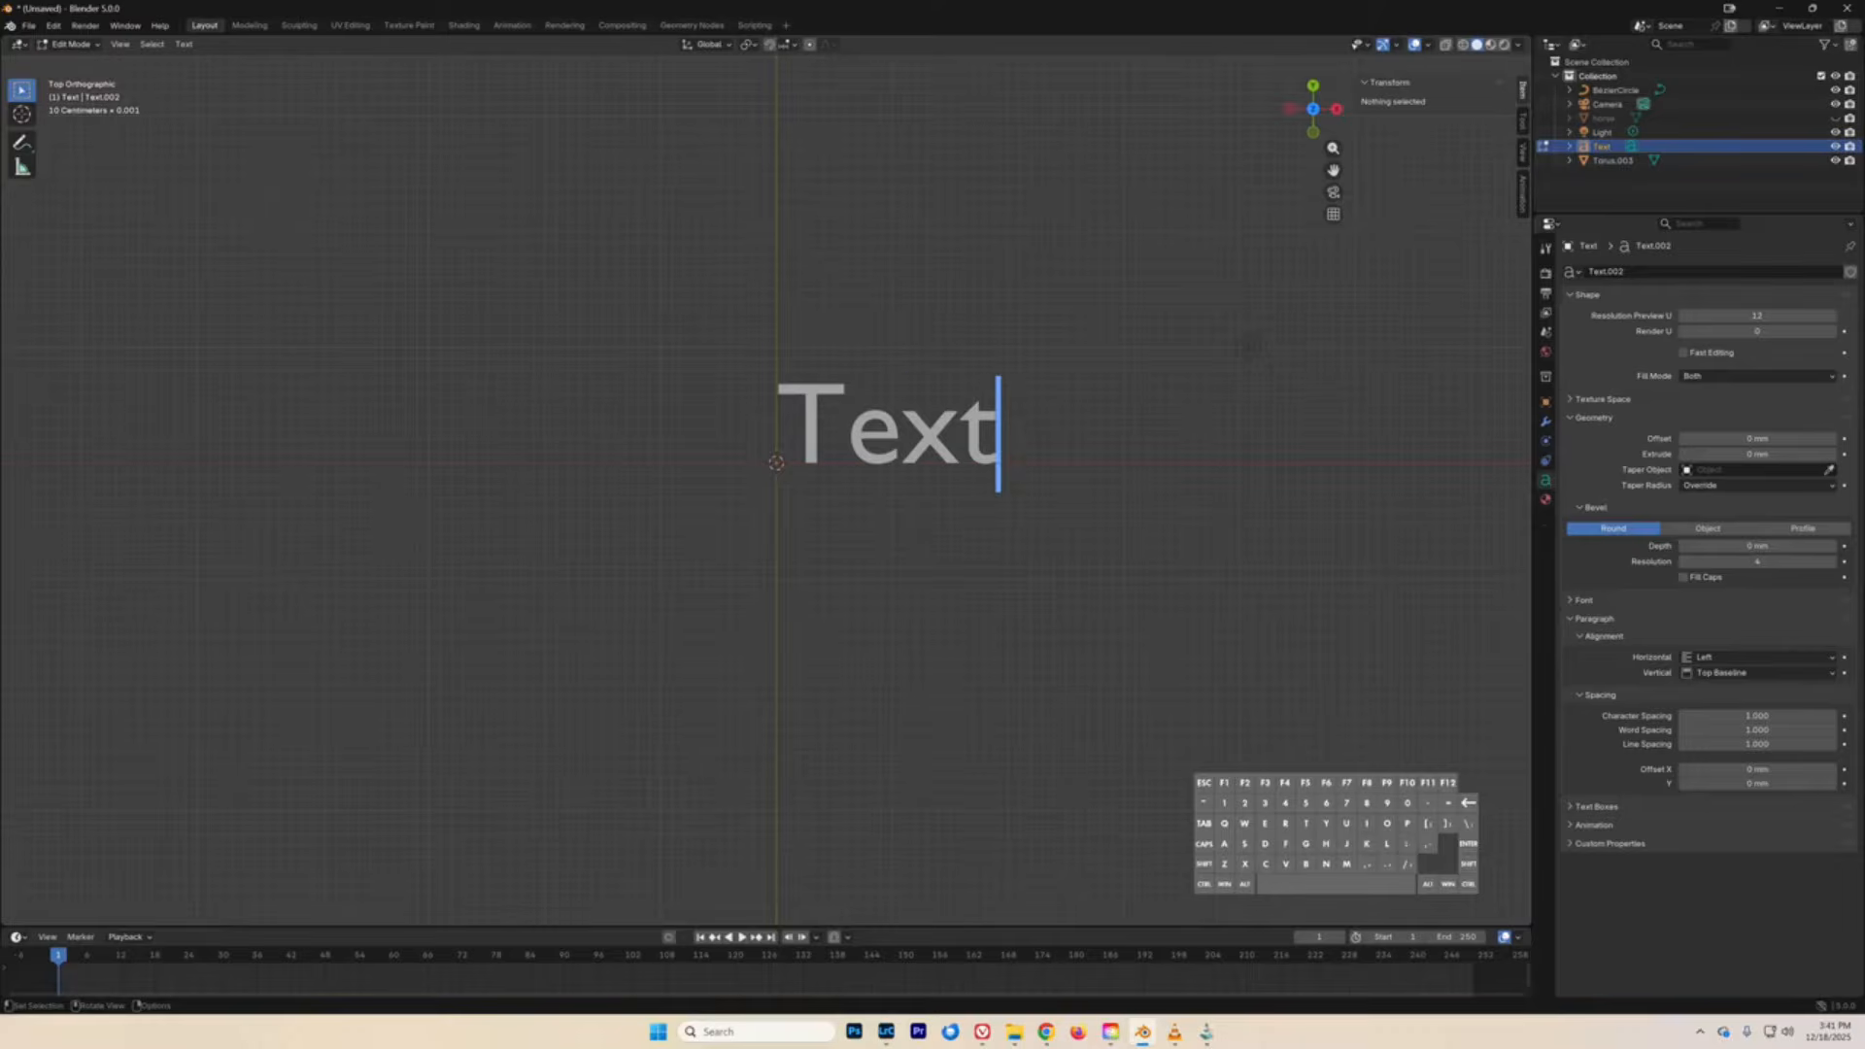
key("BackSpace")
key("BackSpace")
key("BackSpace")
key("BackSpace")
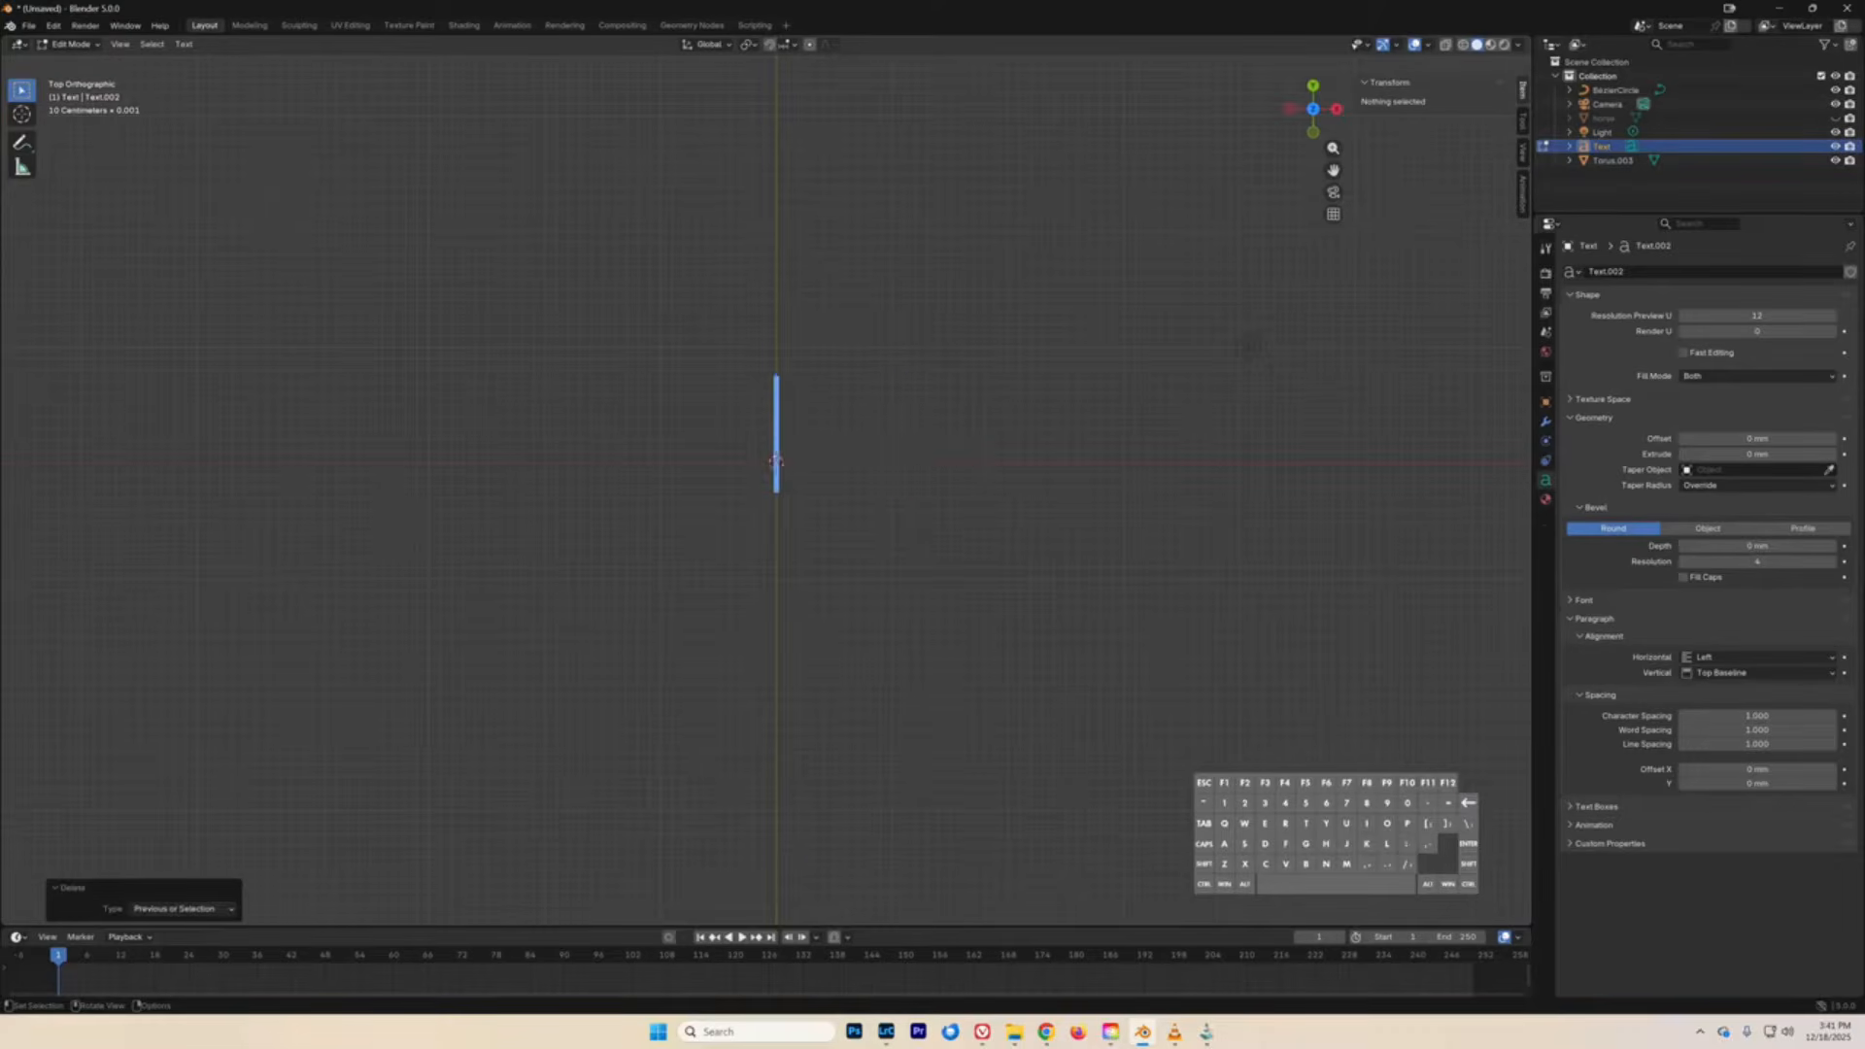
type("River")
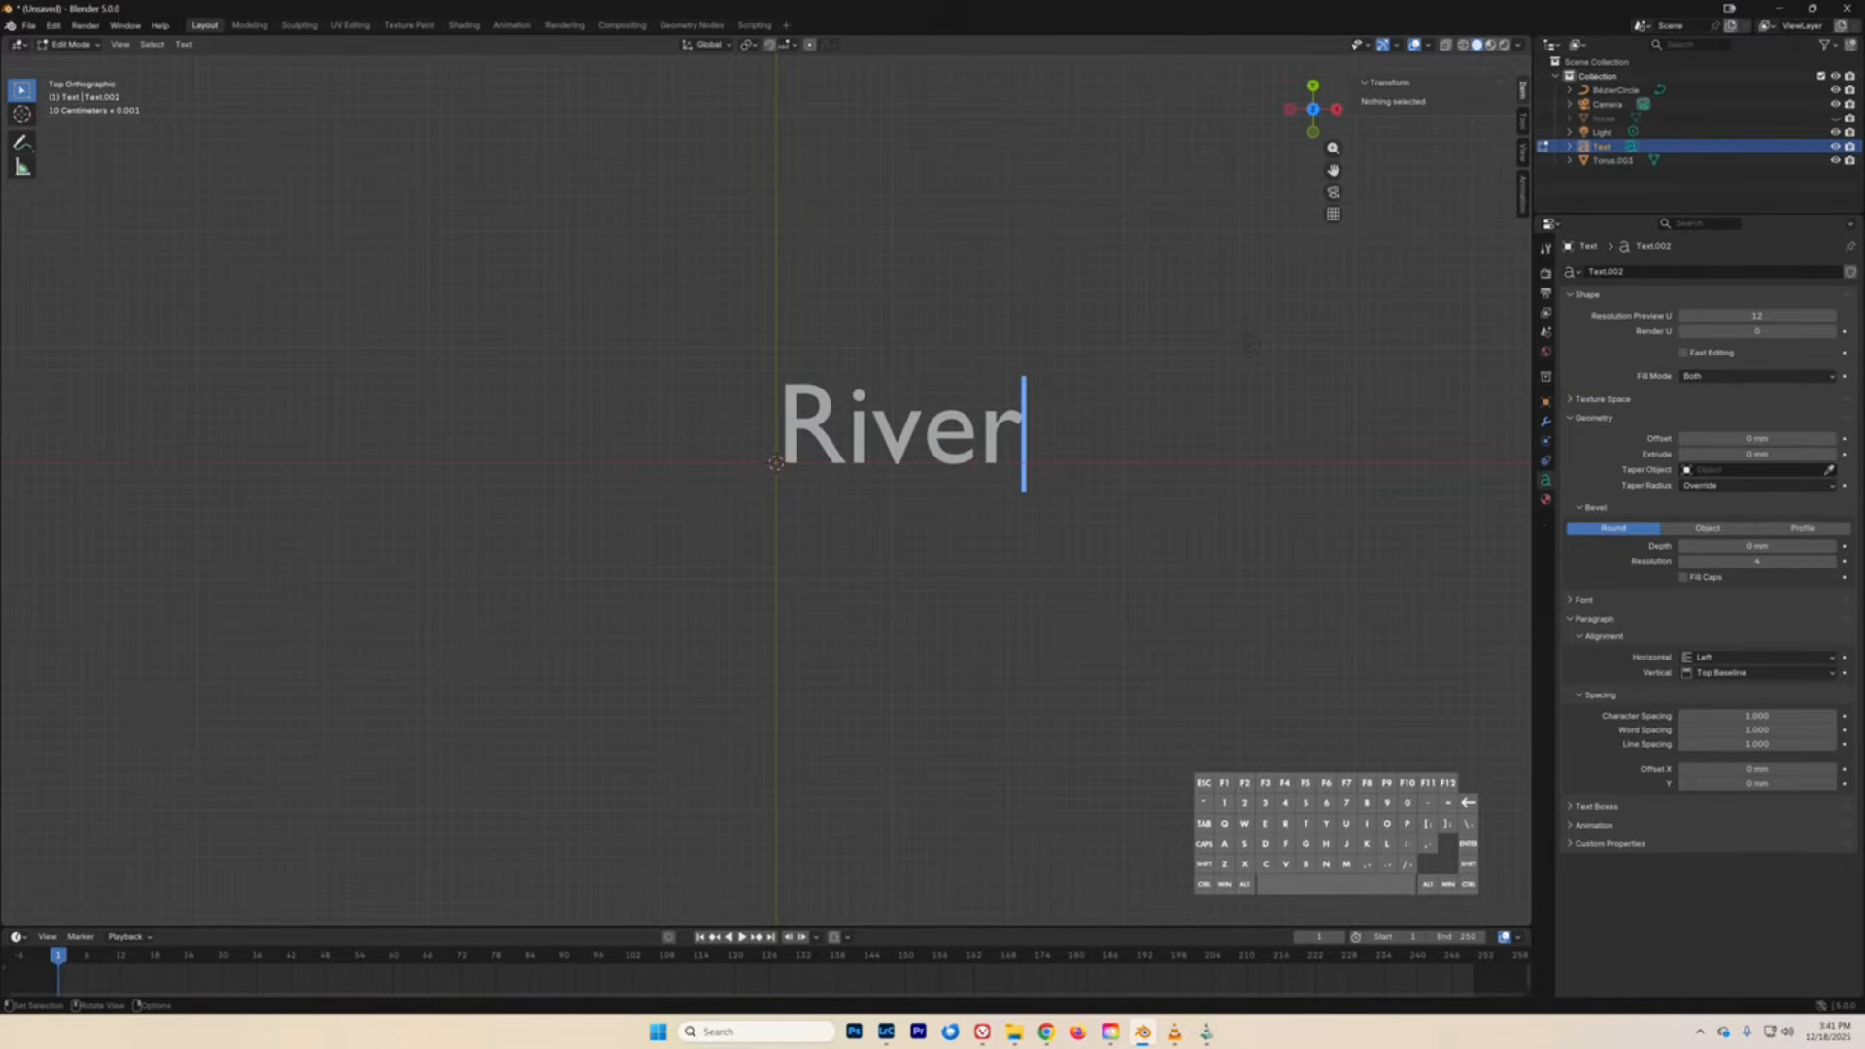
left_click(96, 48)
left_click(73, 62)
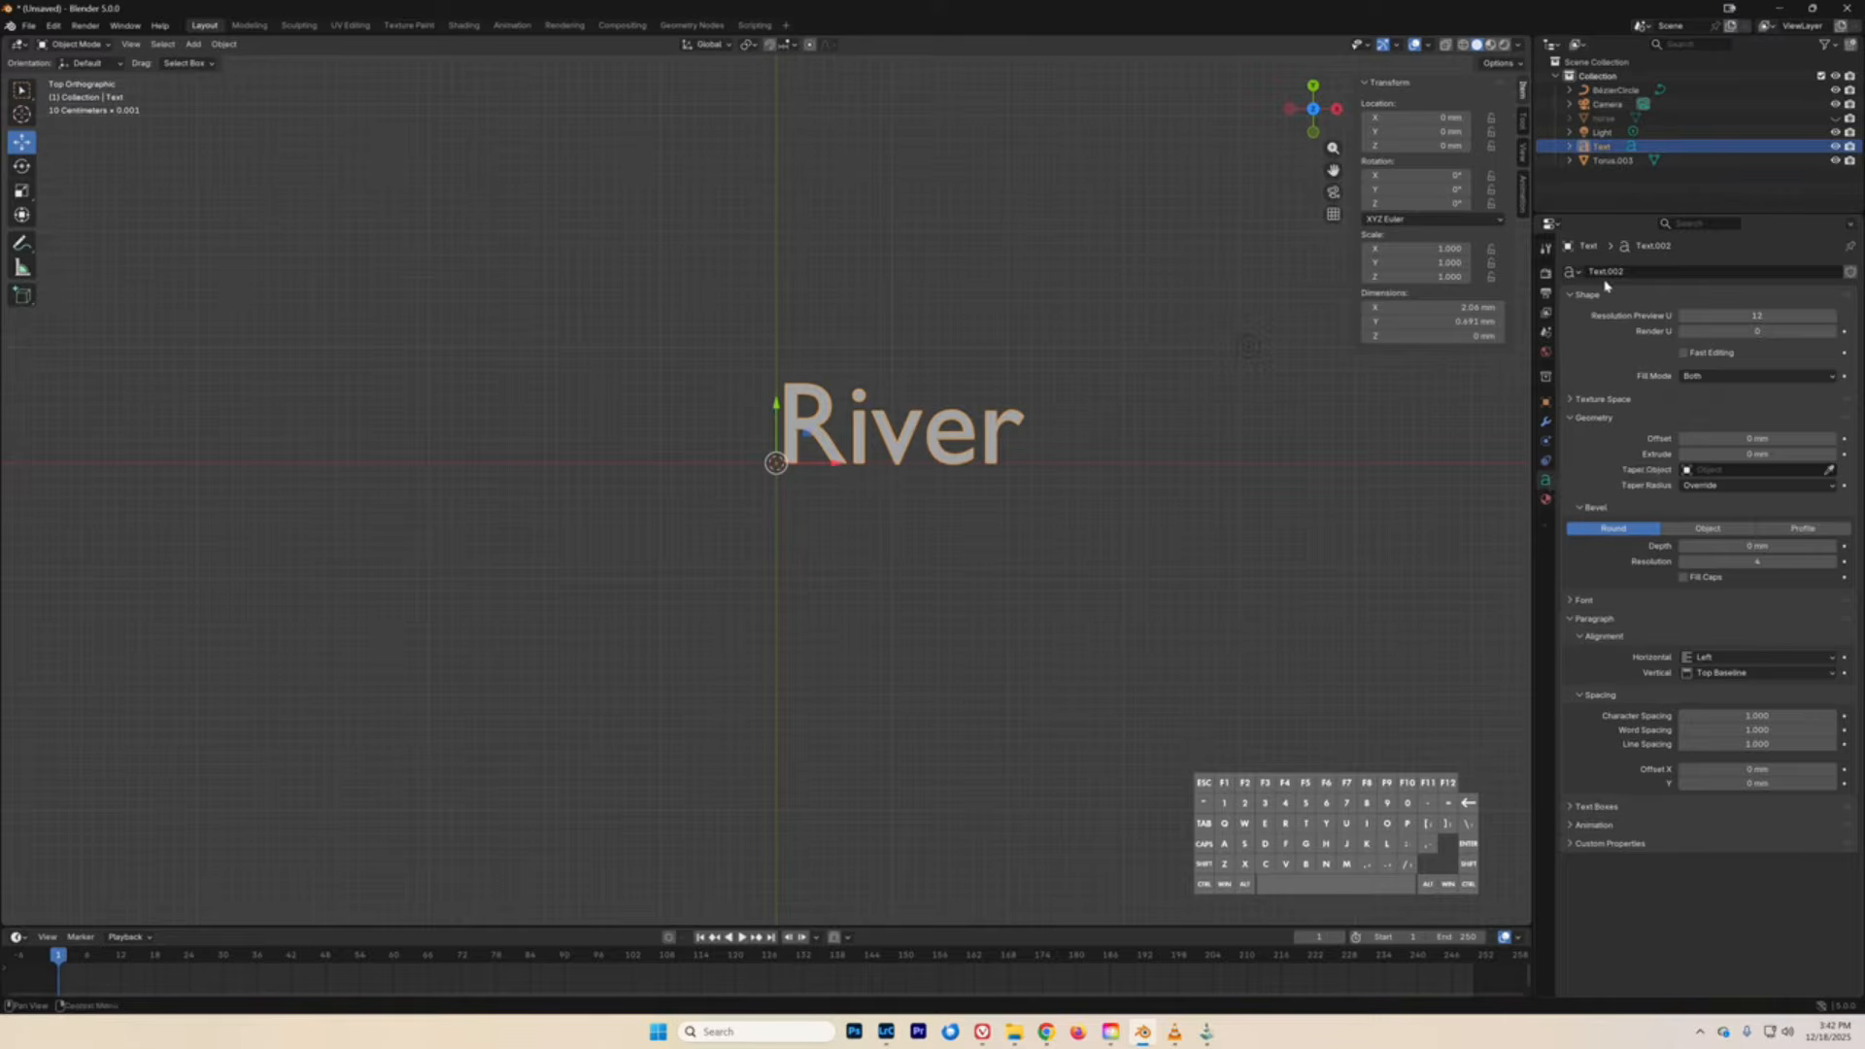
- Expand the text's font settings and look through the already loaded fonts for the regular style
left_click(1577, 419)
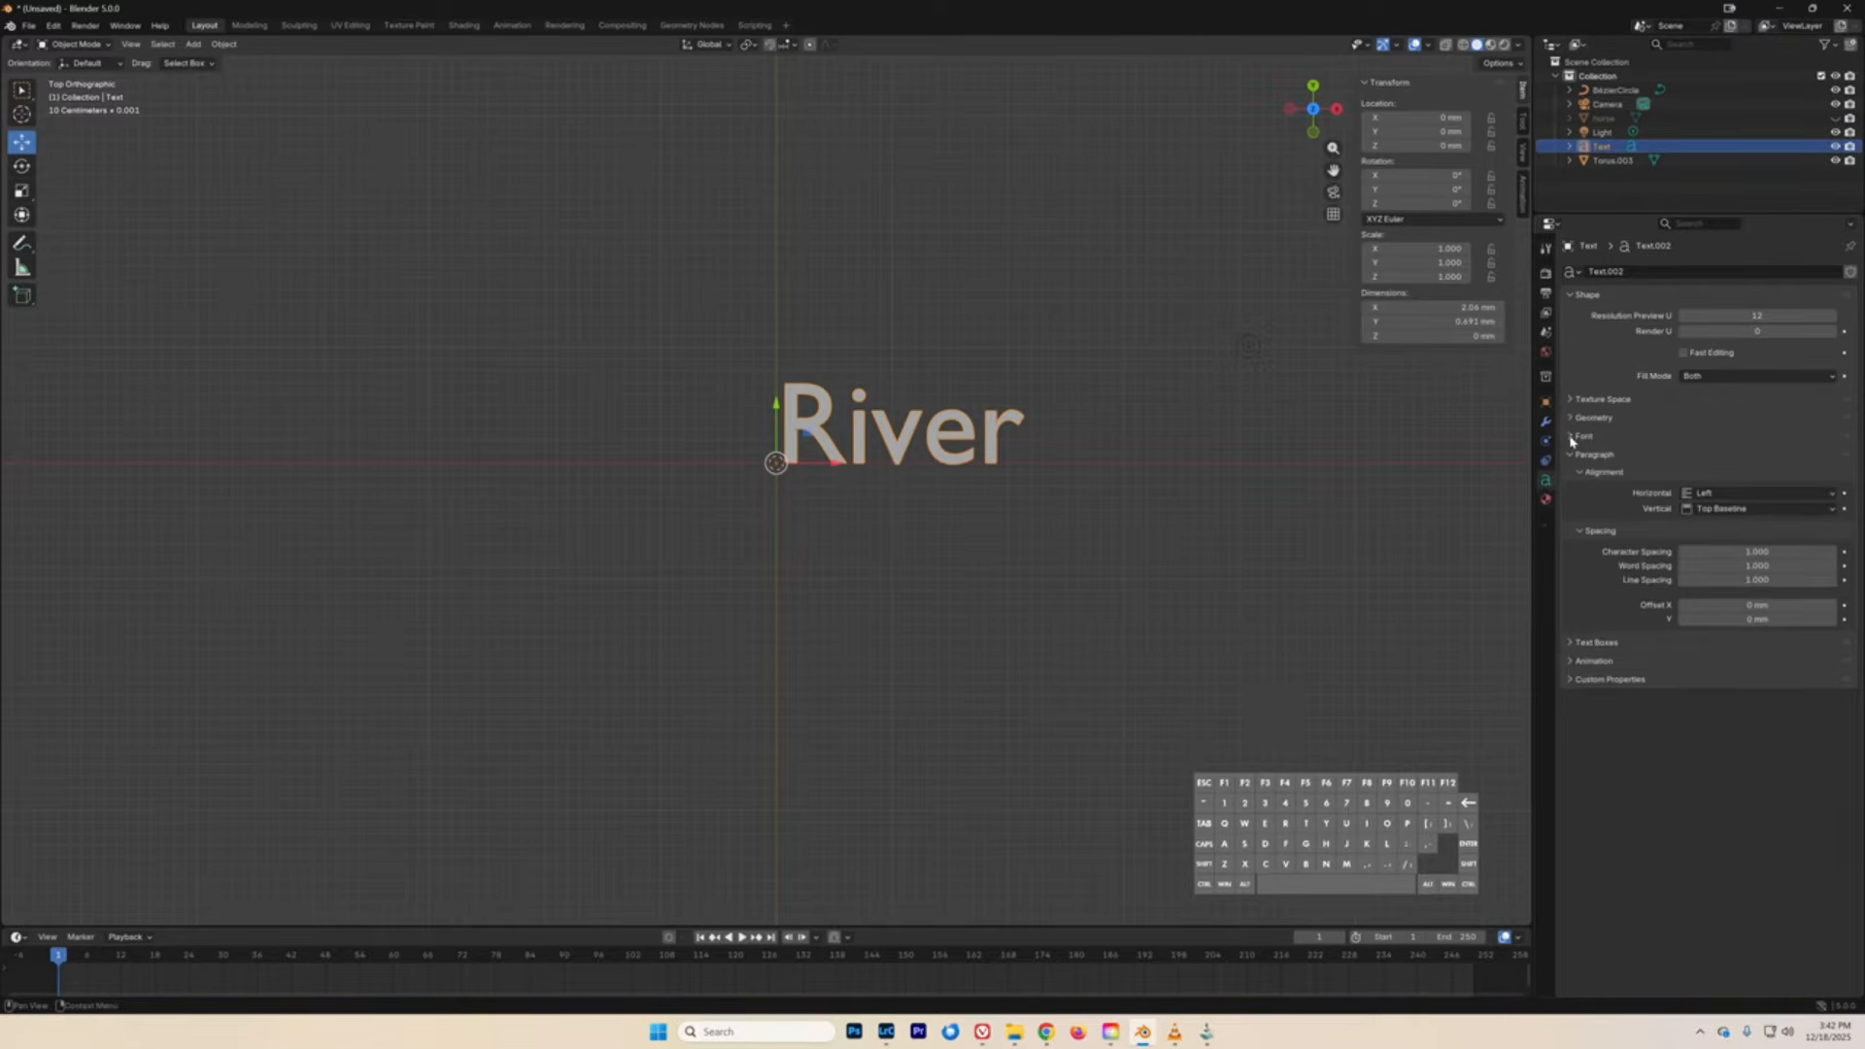
left_click(1571, 437)
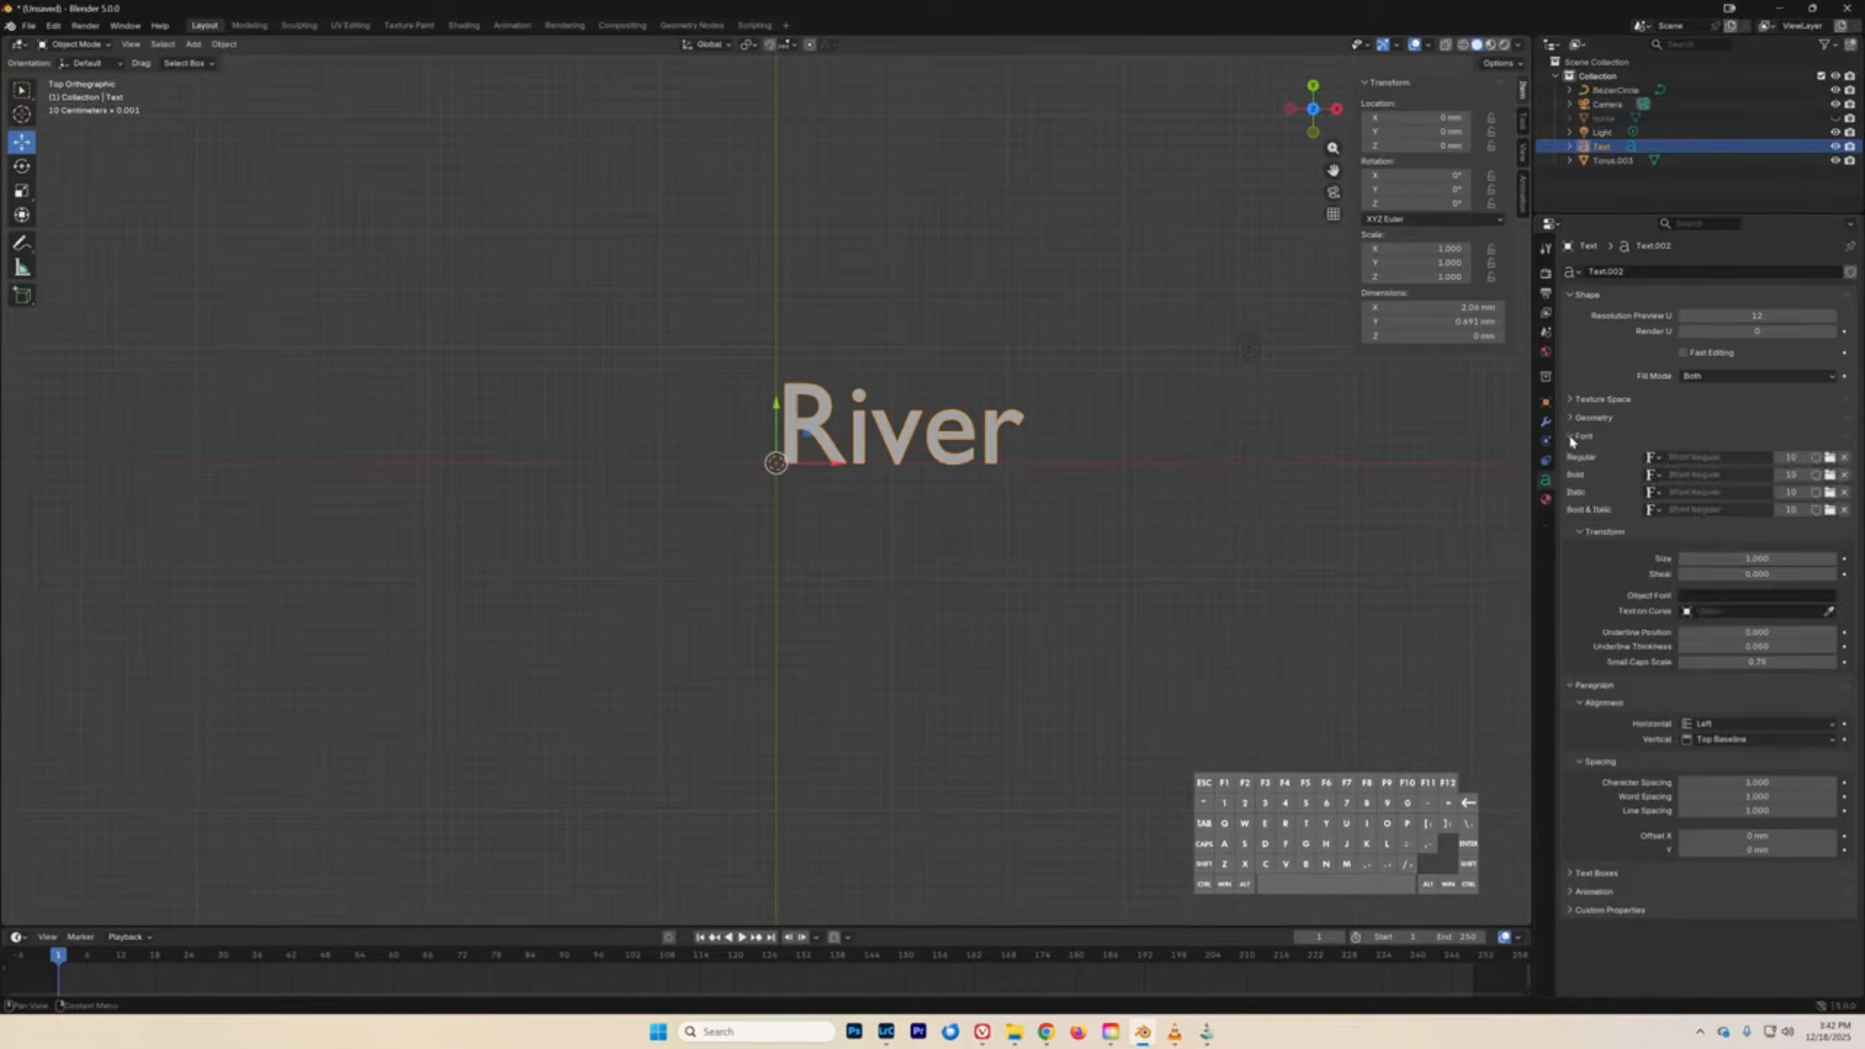
left_click(1571, 437)
left_click(1571, 437)
left_click(1653, 459)
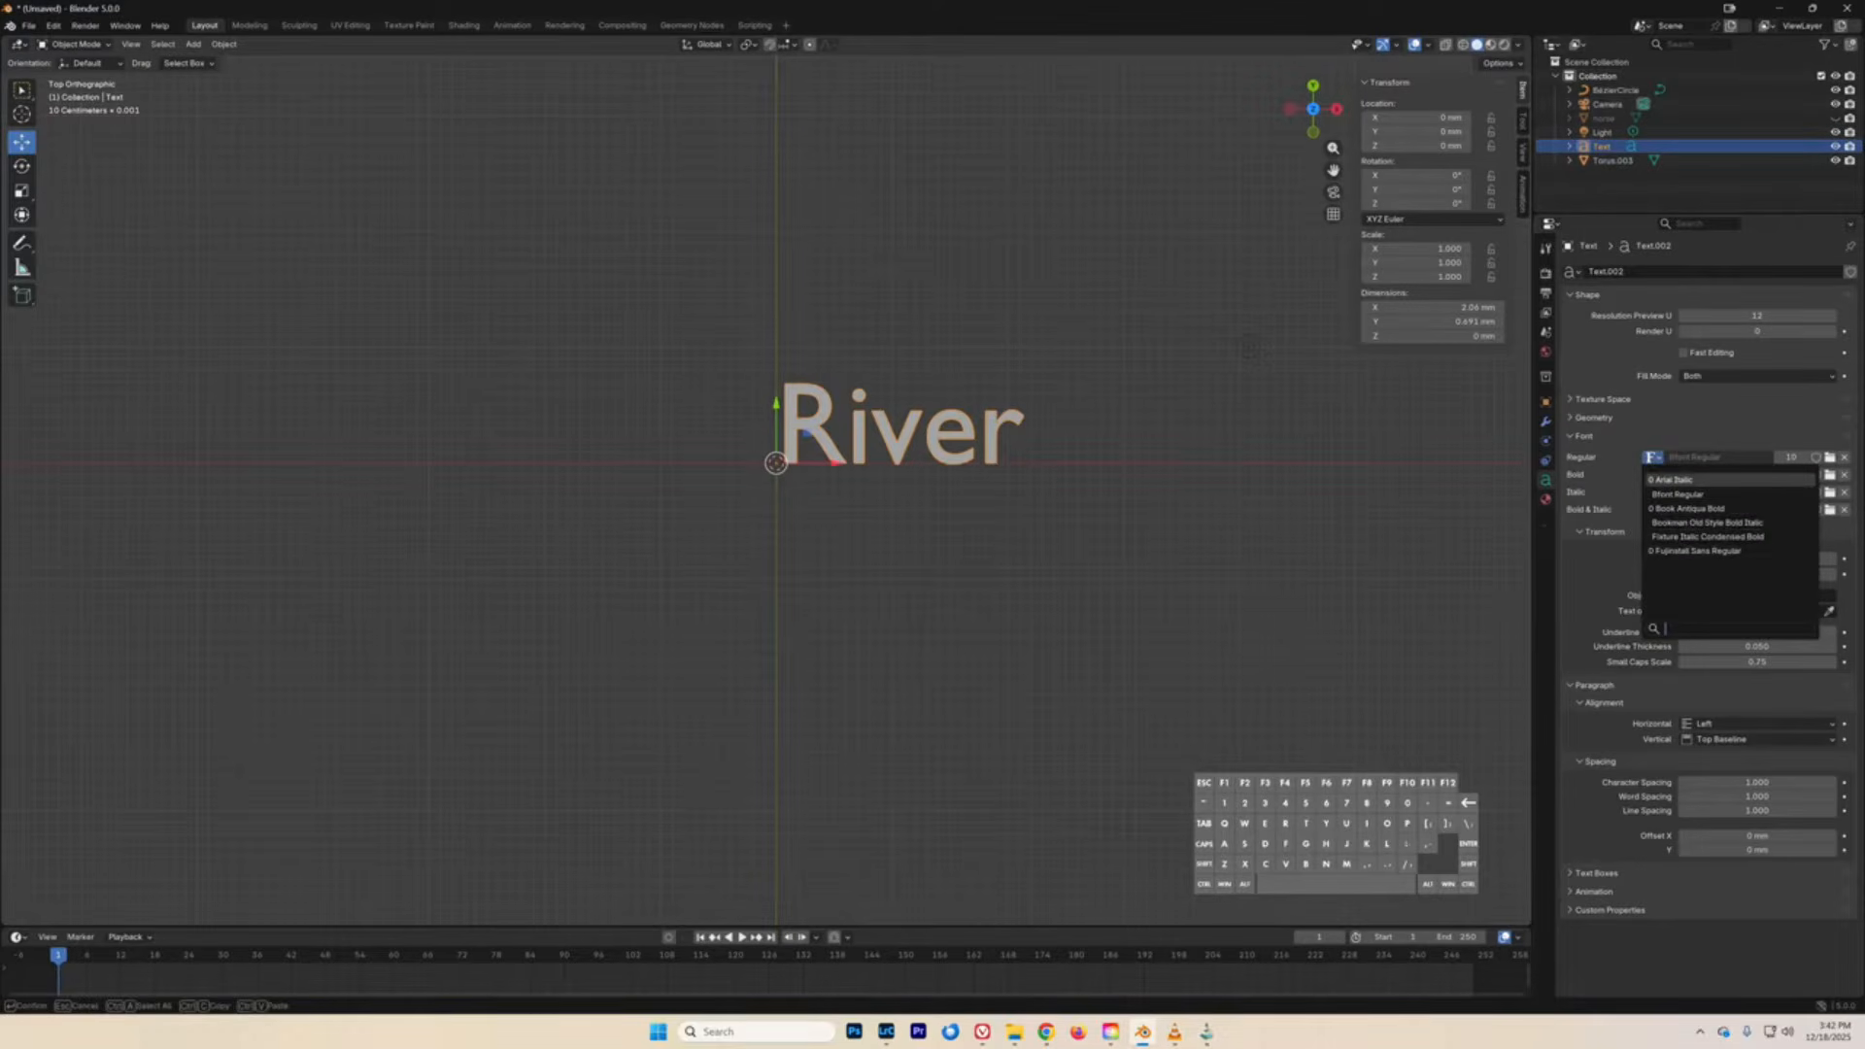
left_click(1687, 440)
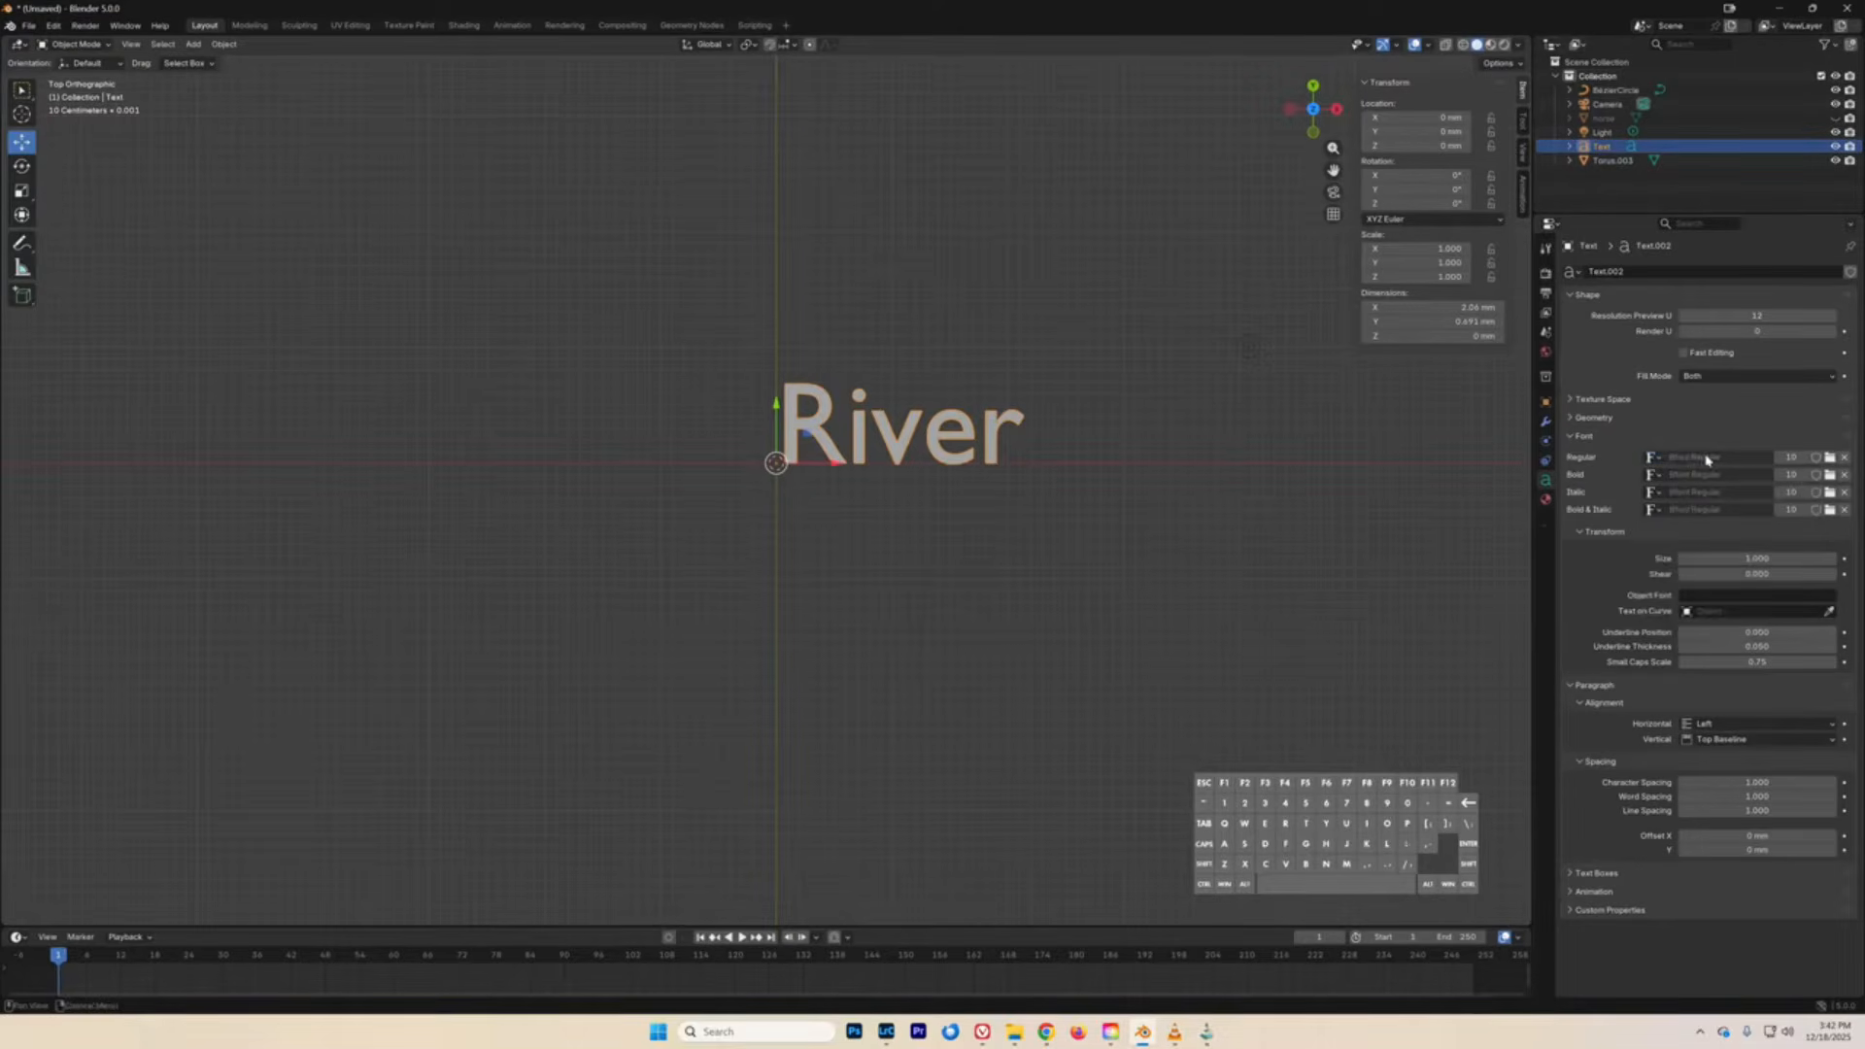
- Load Fixture Italic Condensed Bold from the Windows Fonts folder as the text's regular font
left_click(1829, 459)
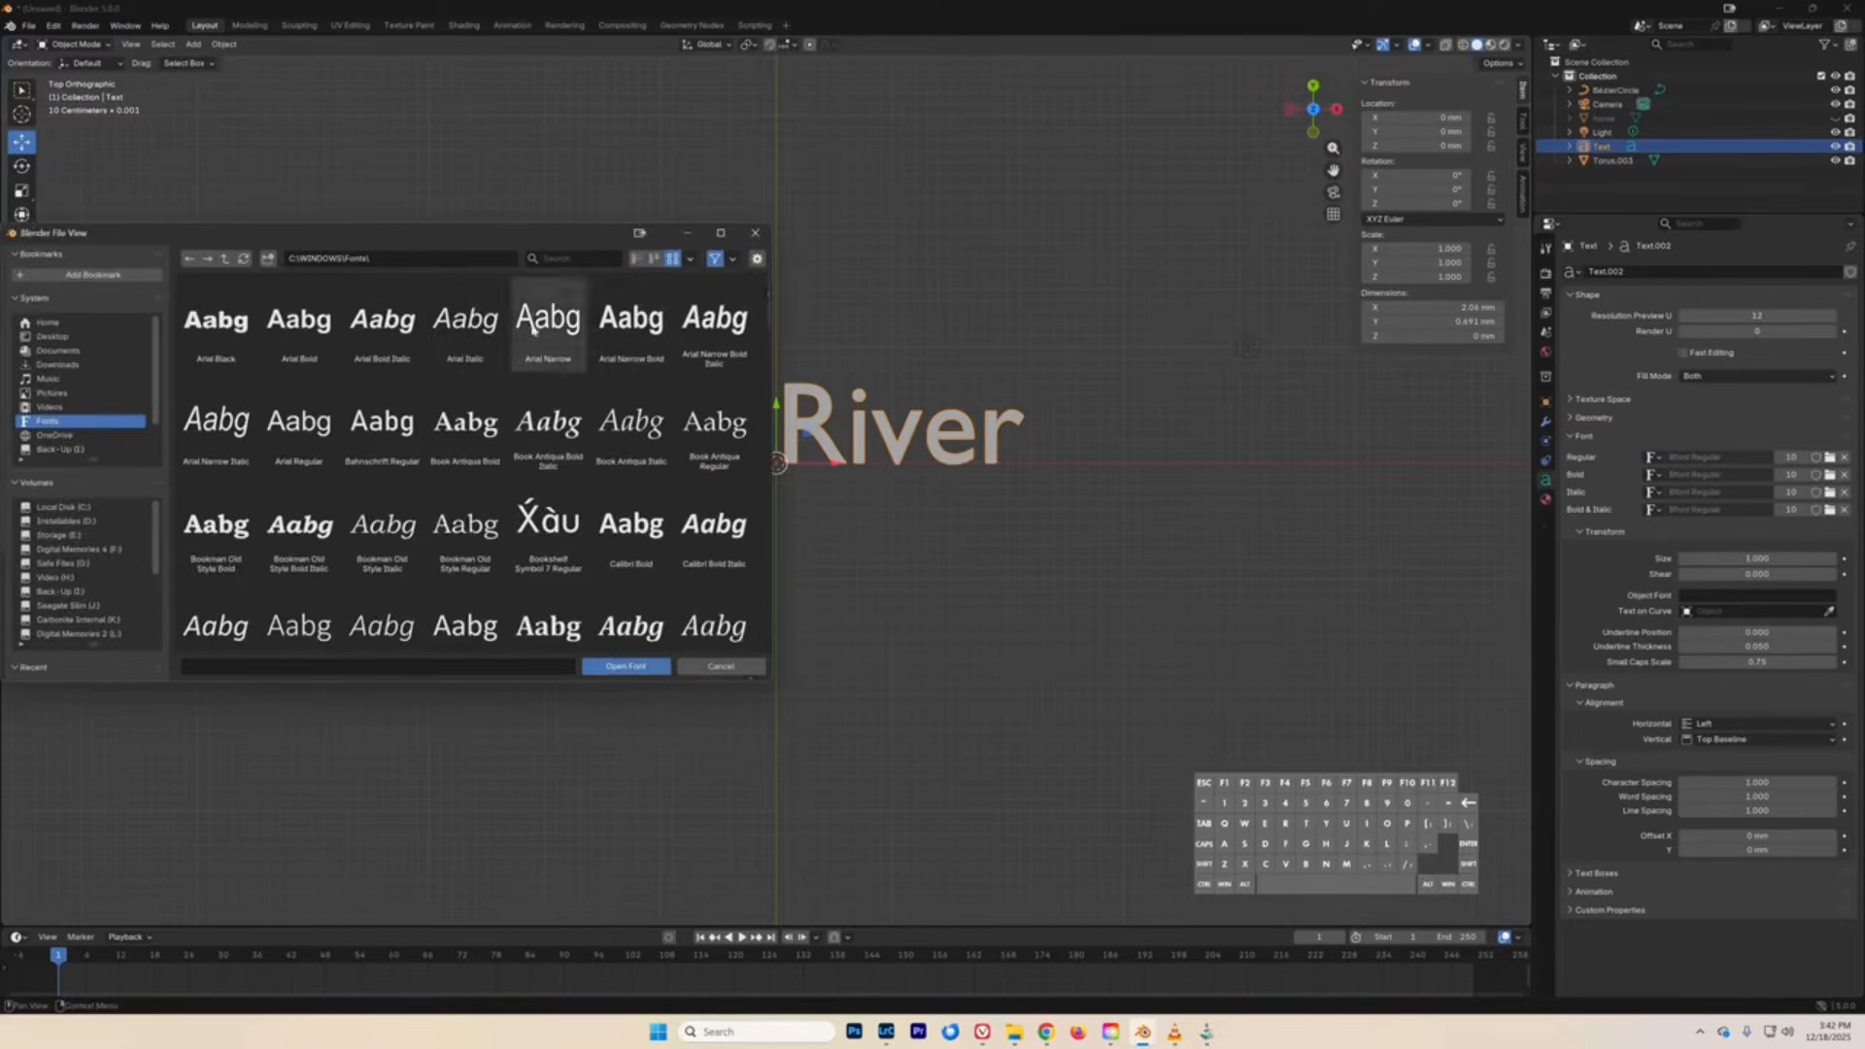
left_click_drag(398, 243, 799, 232)
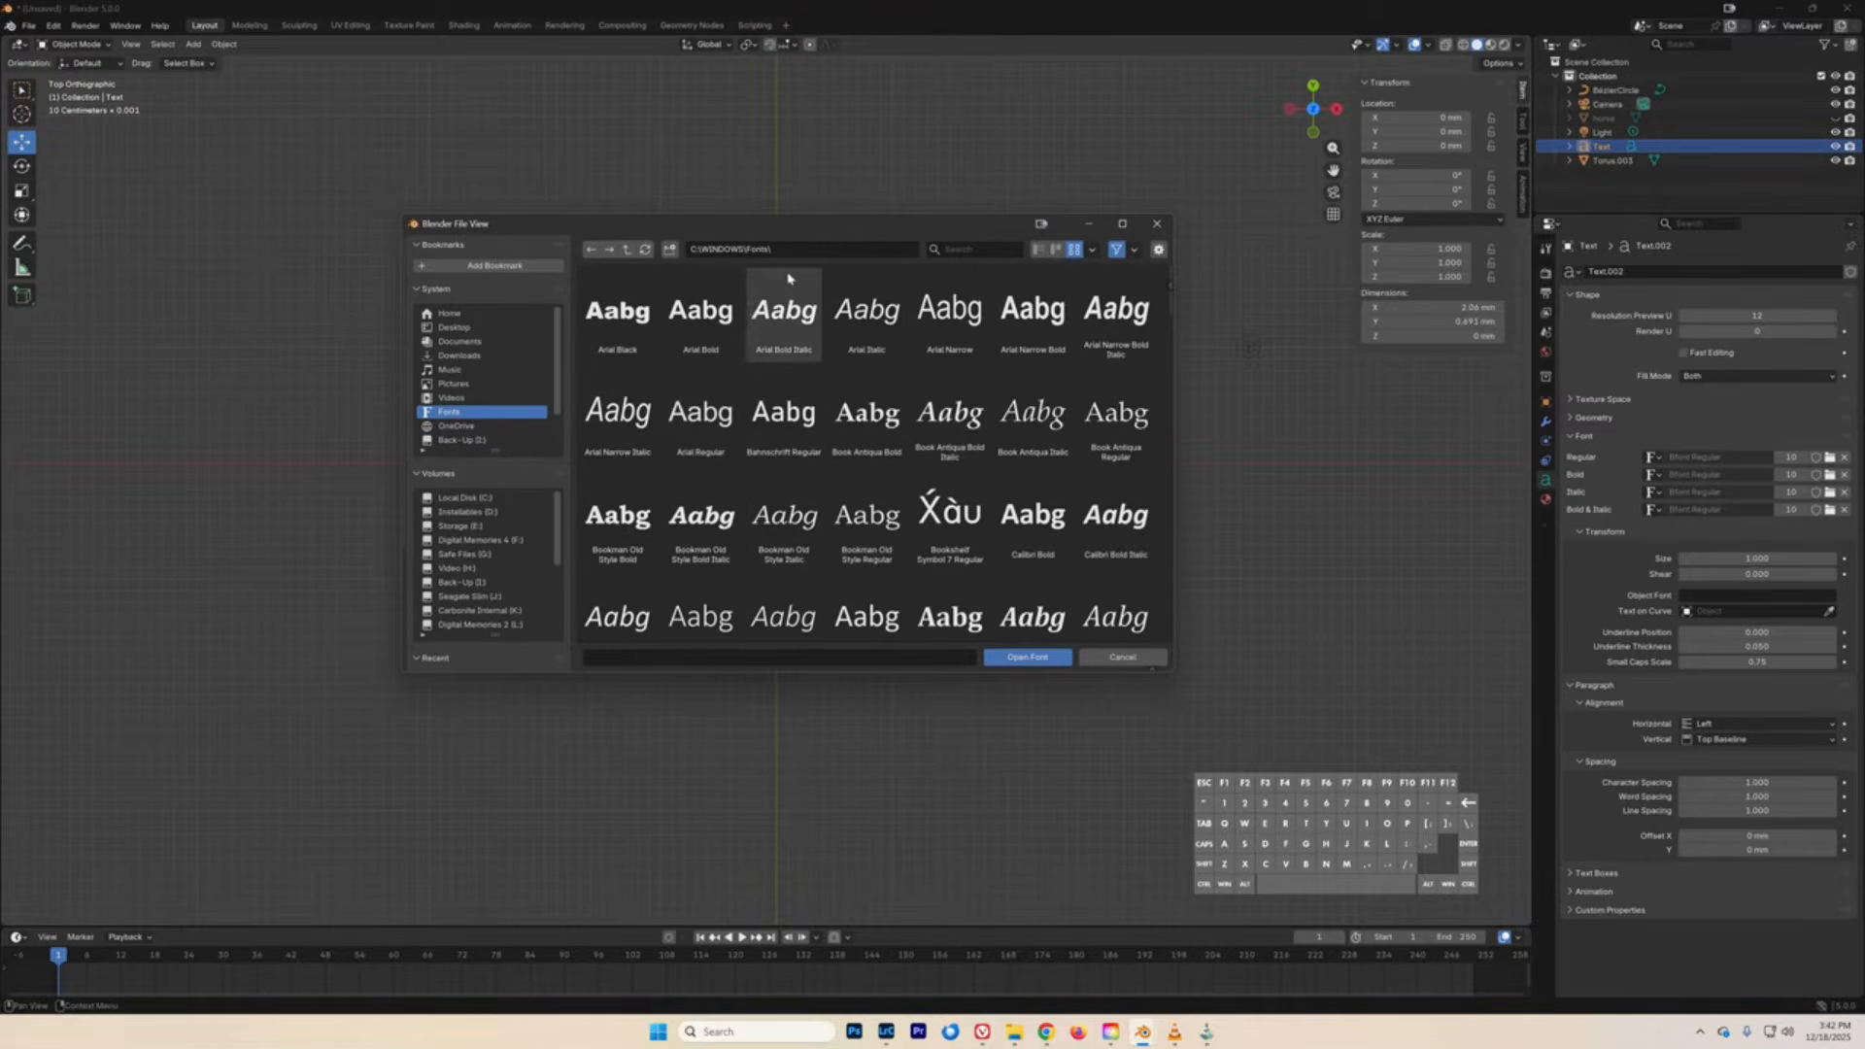
mouse_move(788, 278)
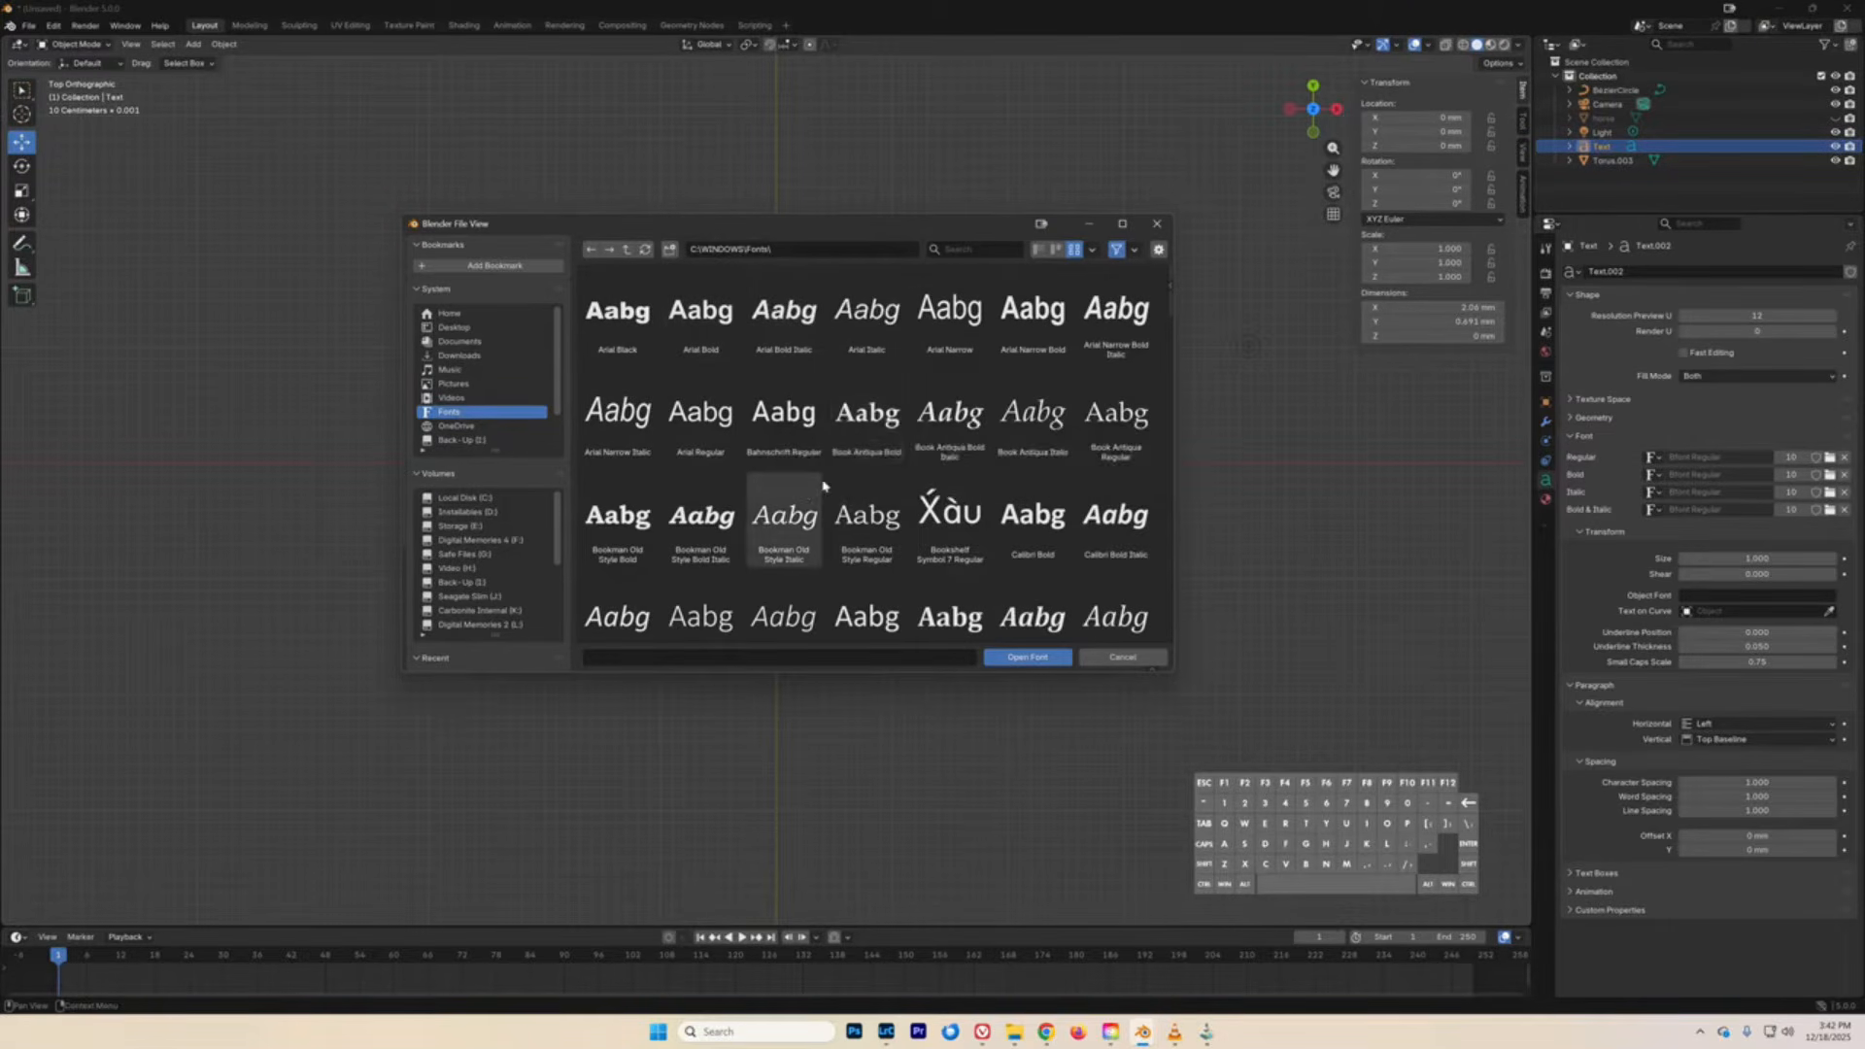
left_click_drag(780, 234, 677, 130)
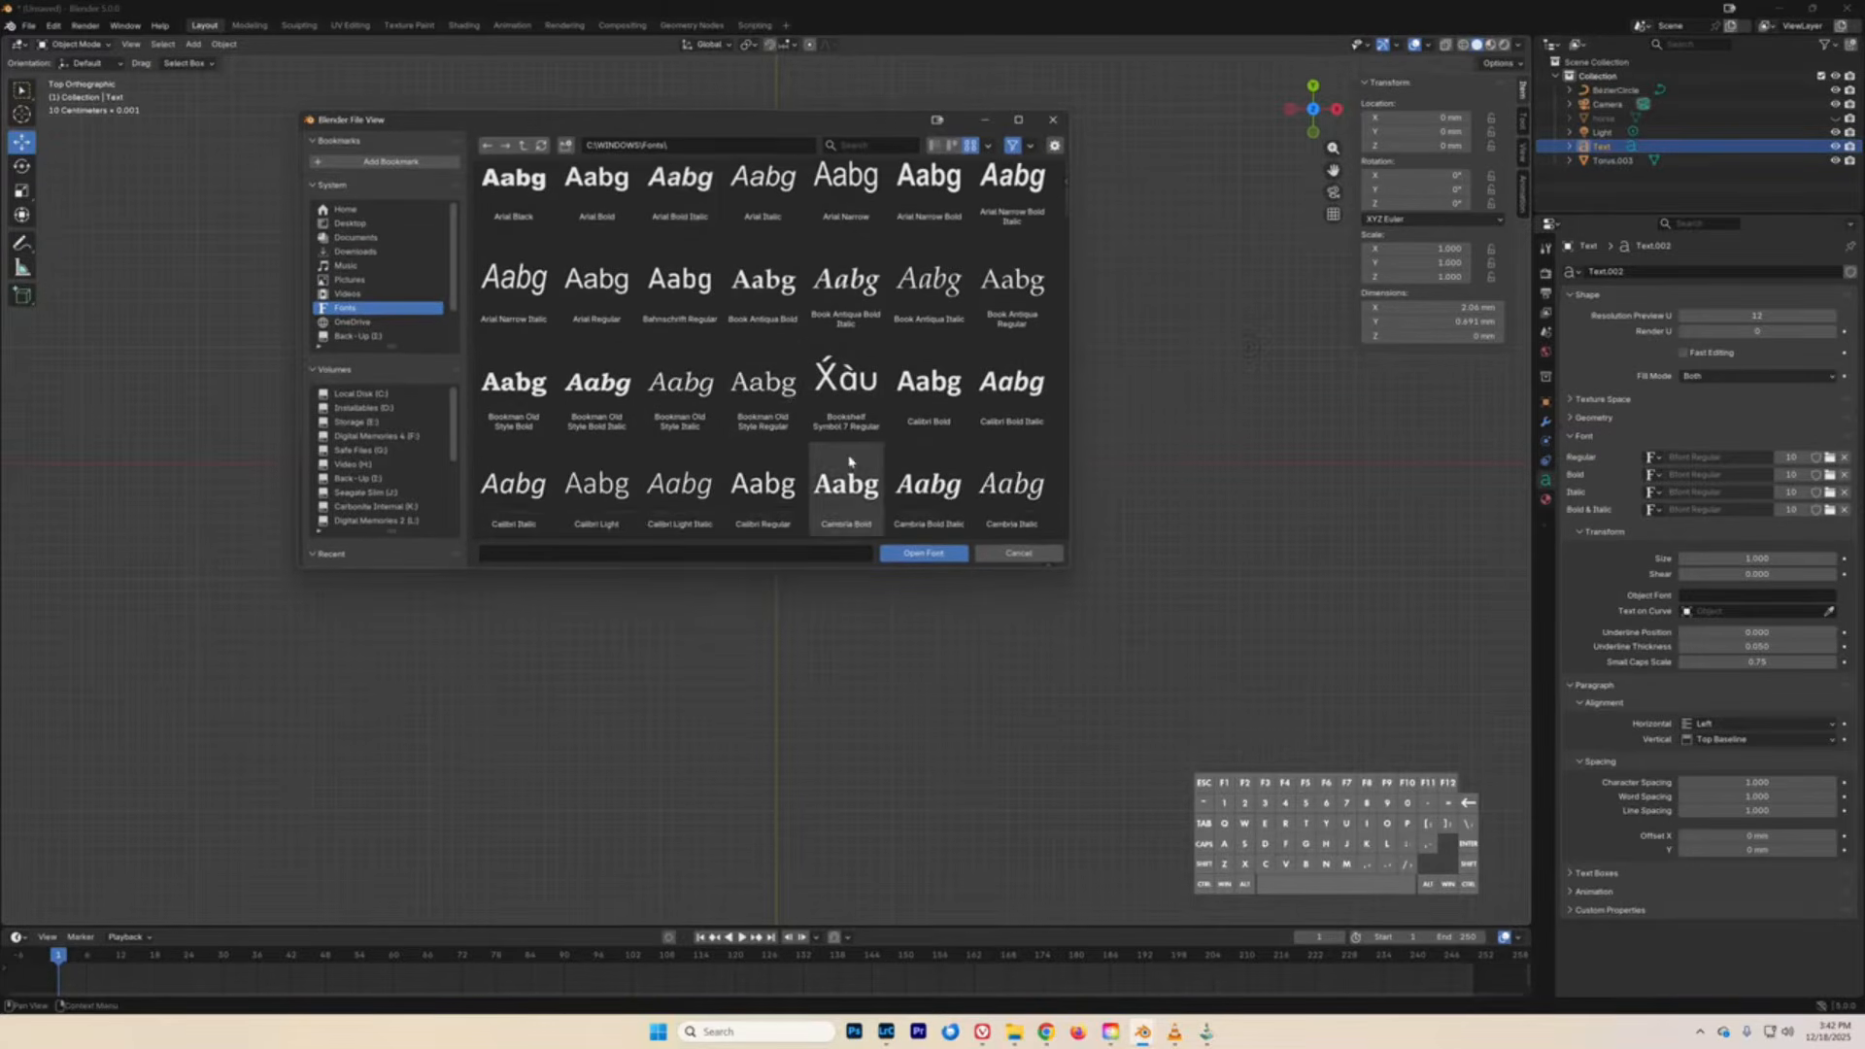
scroll(848, 462, "down", 1)
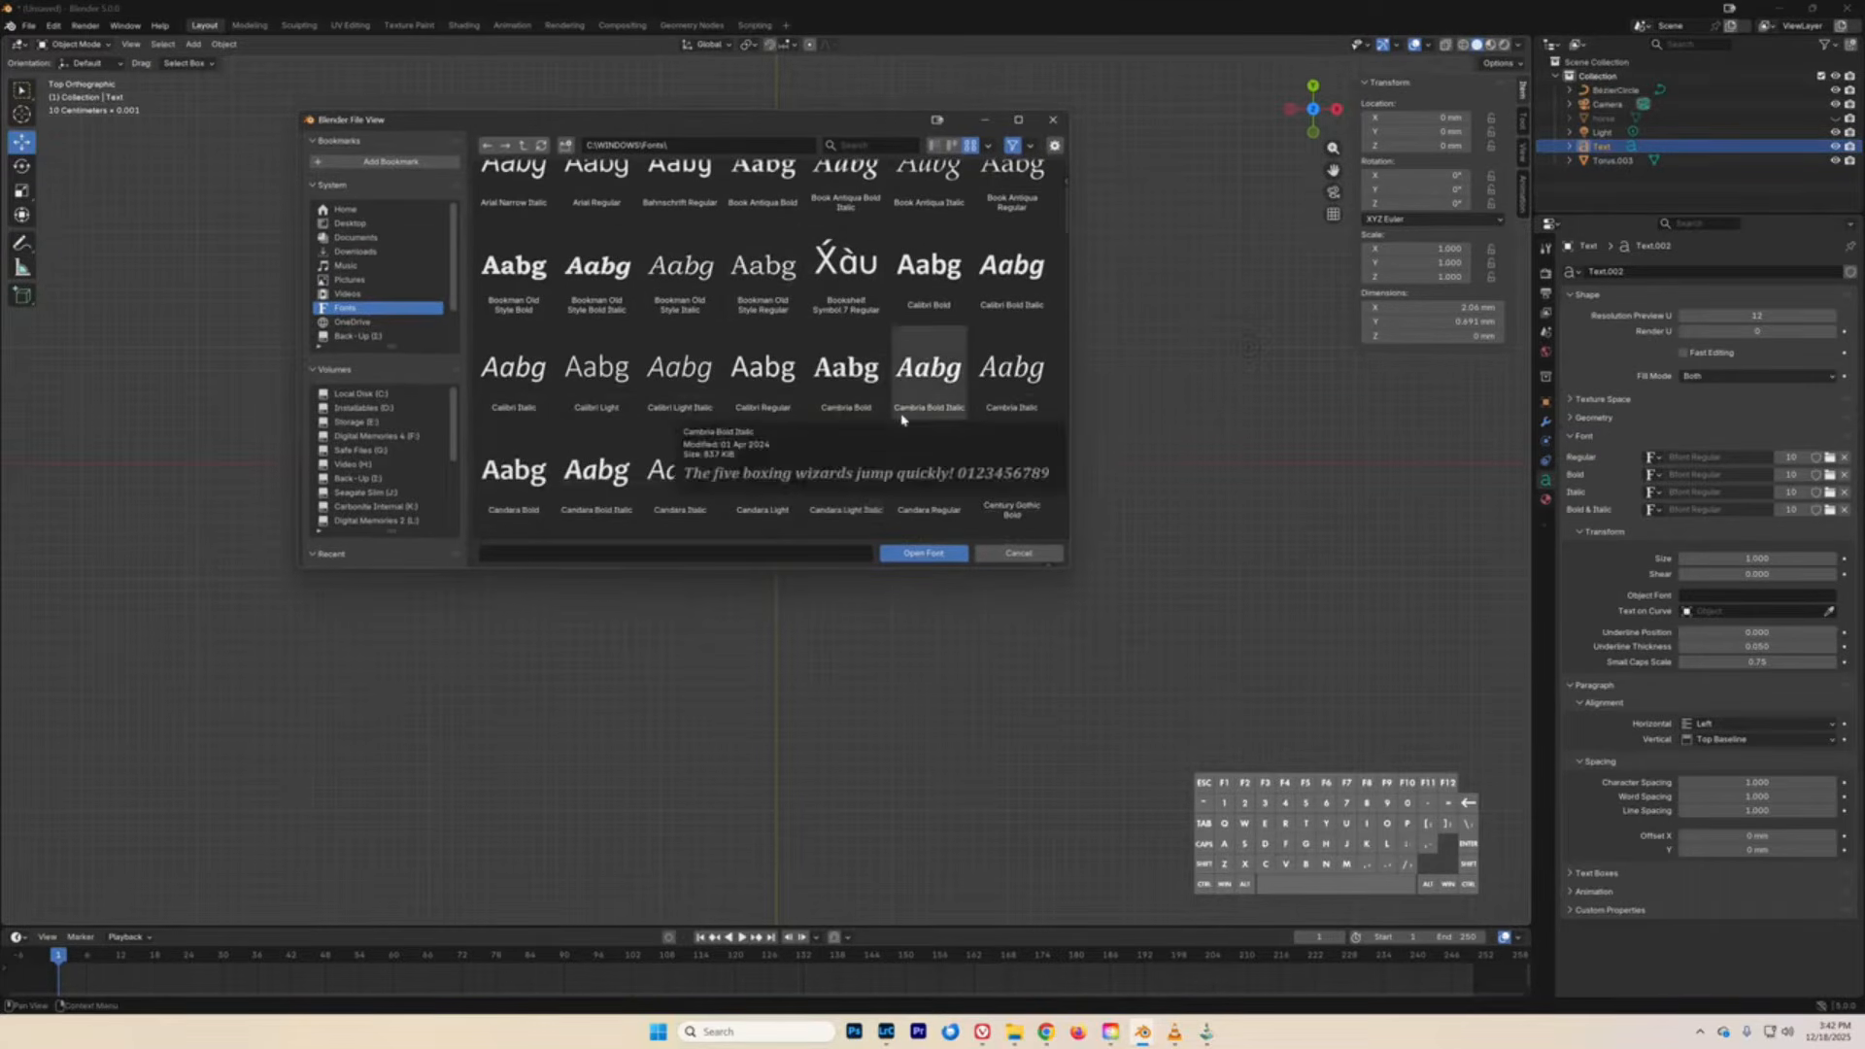
scroll(894, 432, "down", 1)
scroll(901, 420, "down", 1)
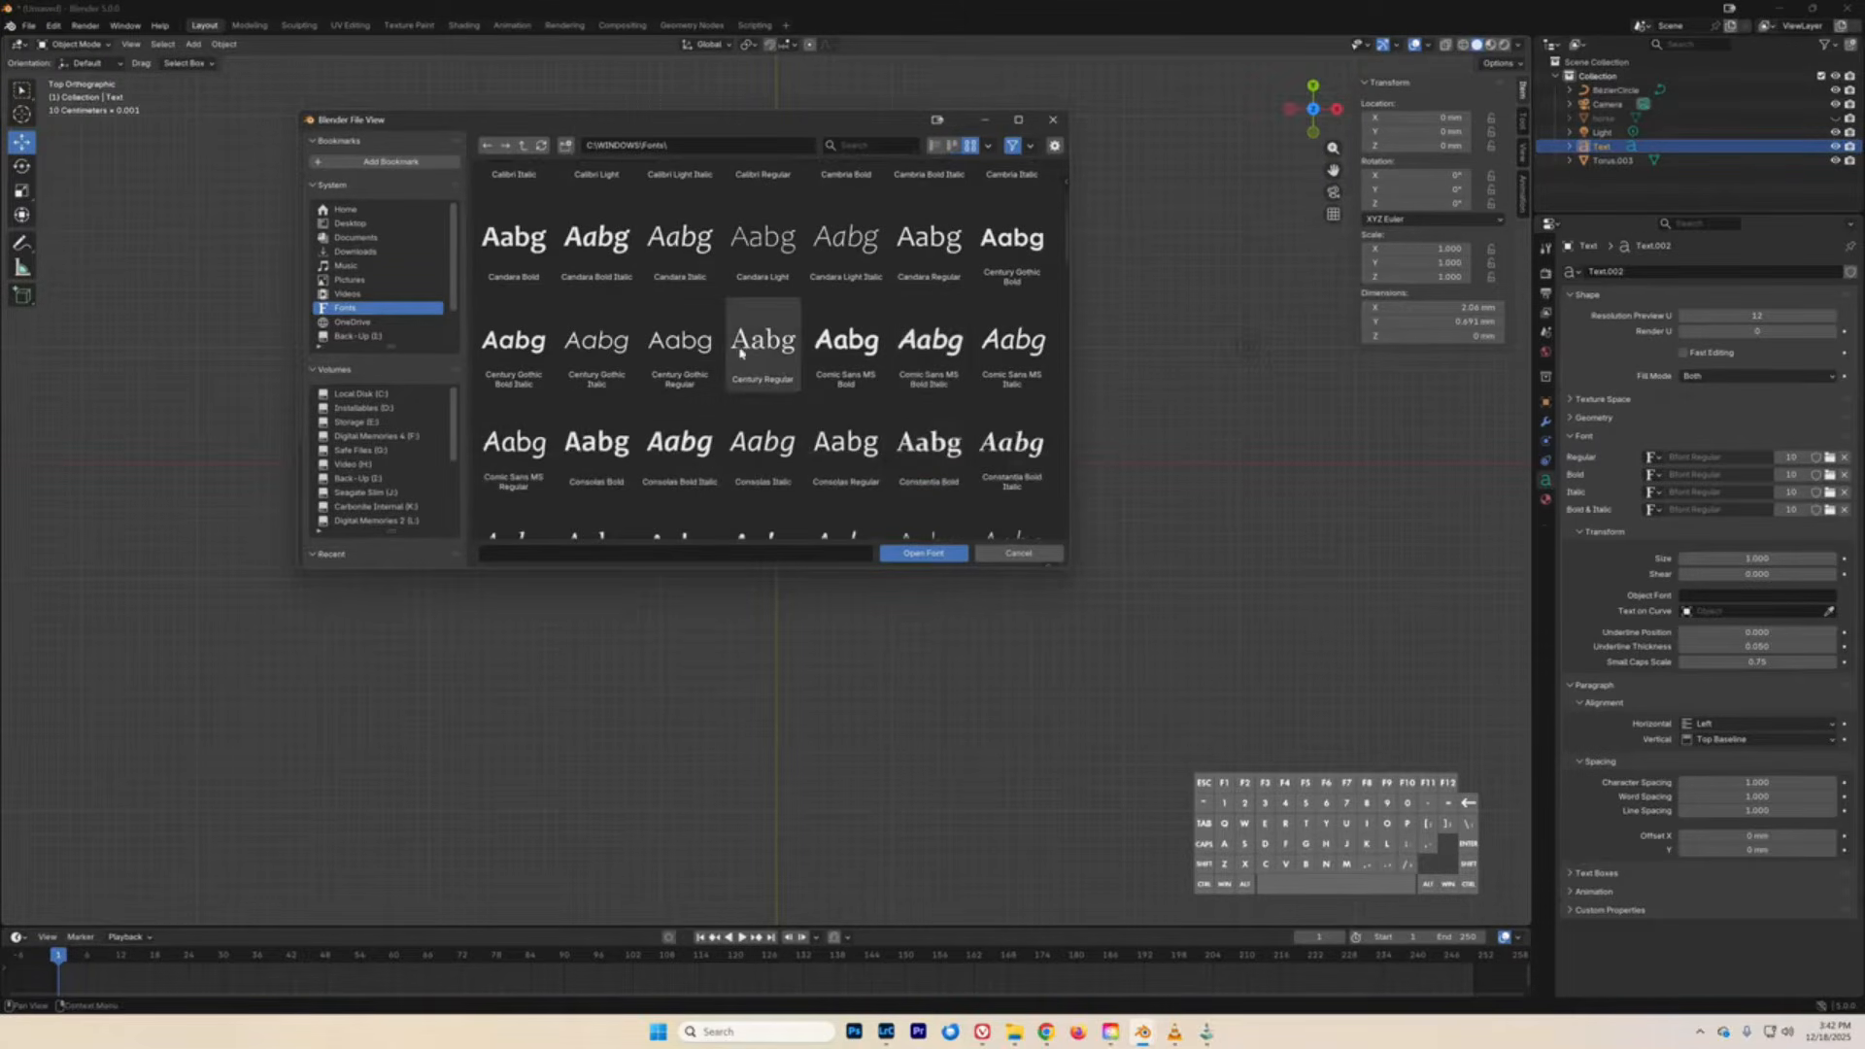
mouse_move(740, 338)
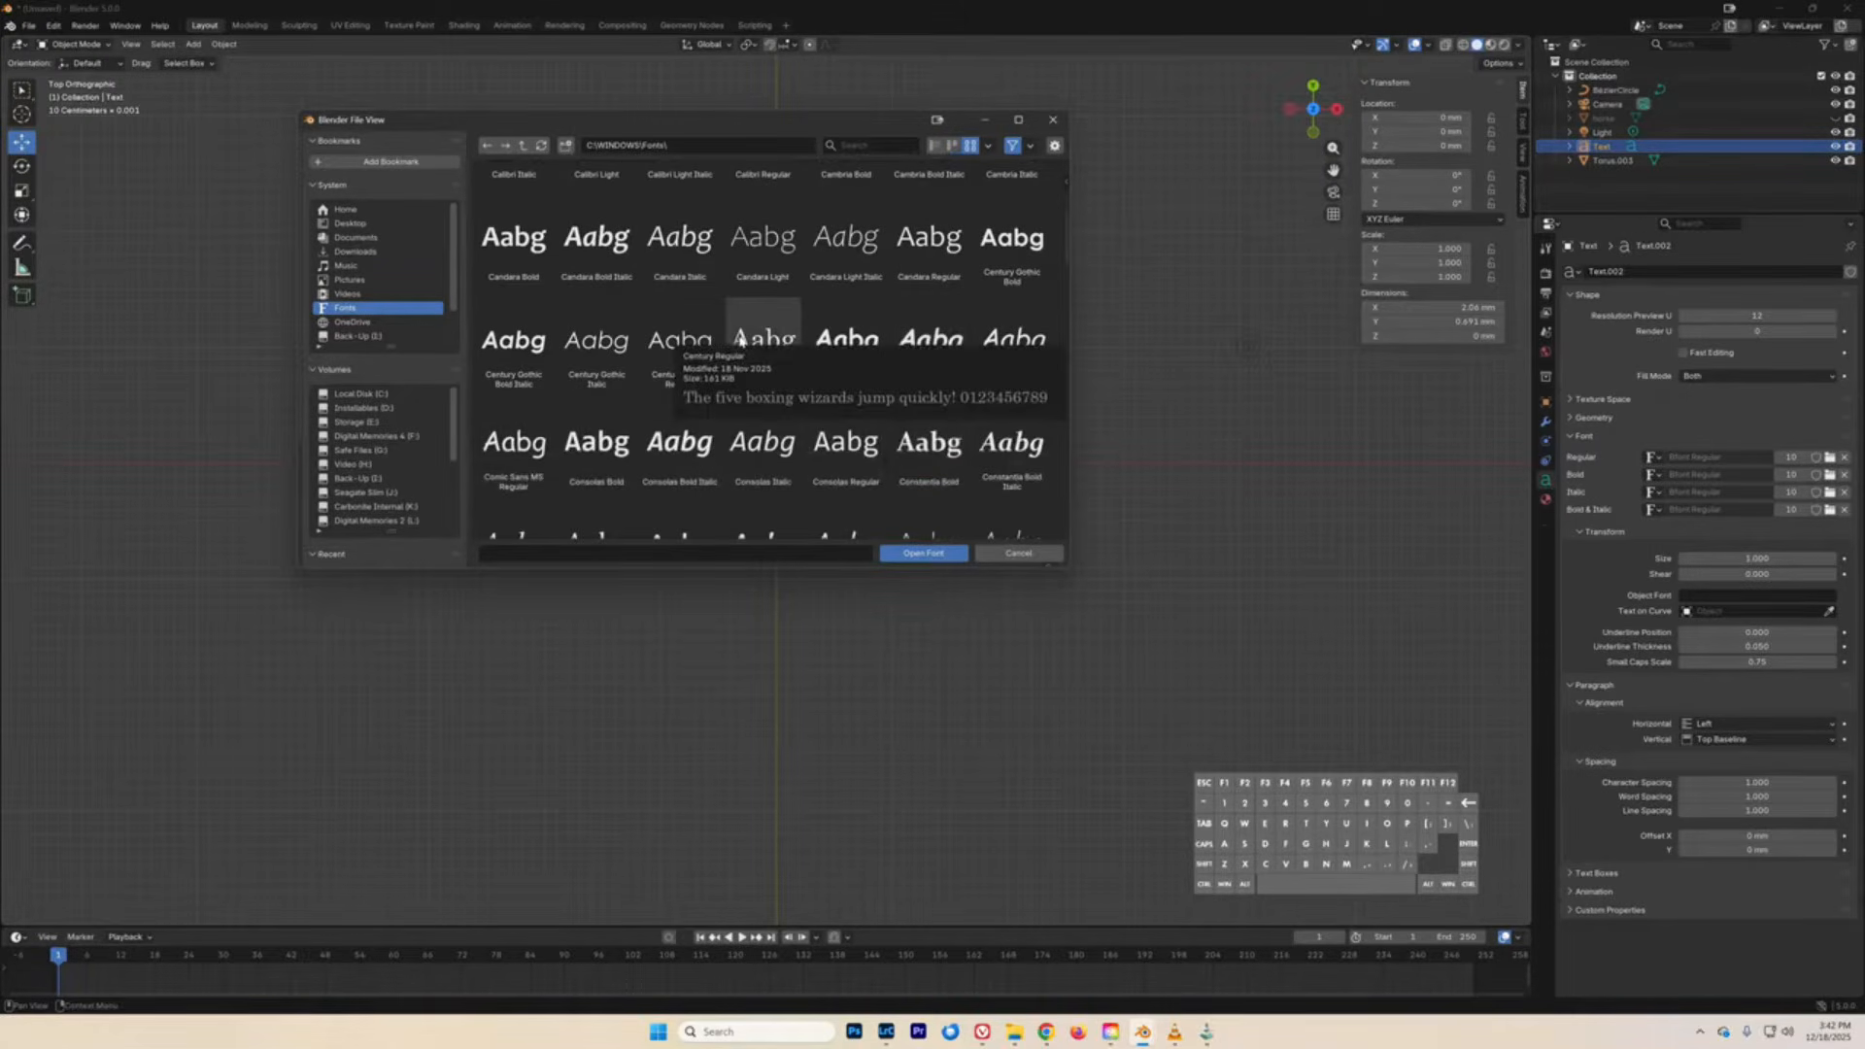
scroll(791, 382, "down", 1)
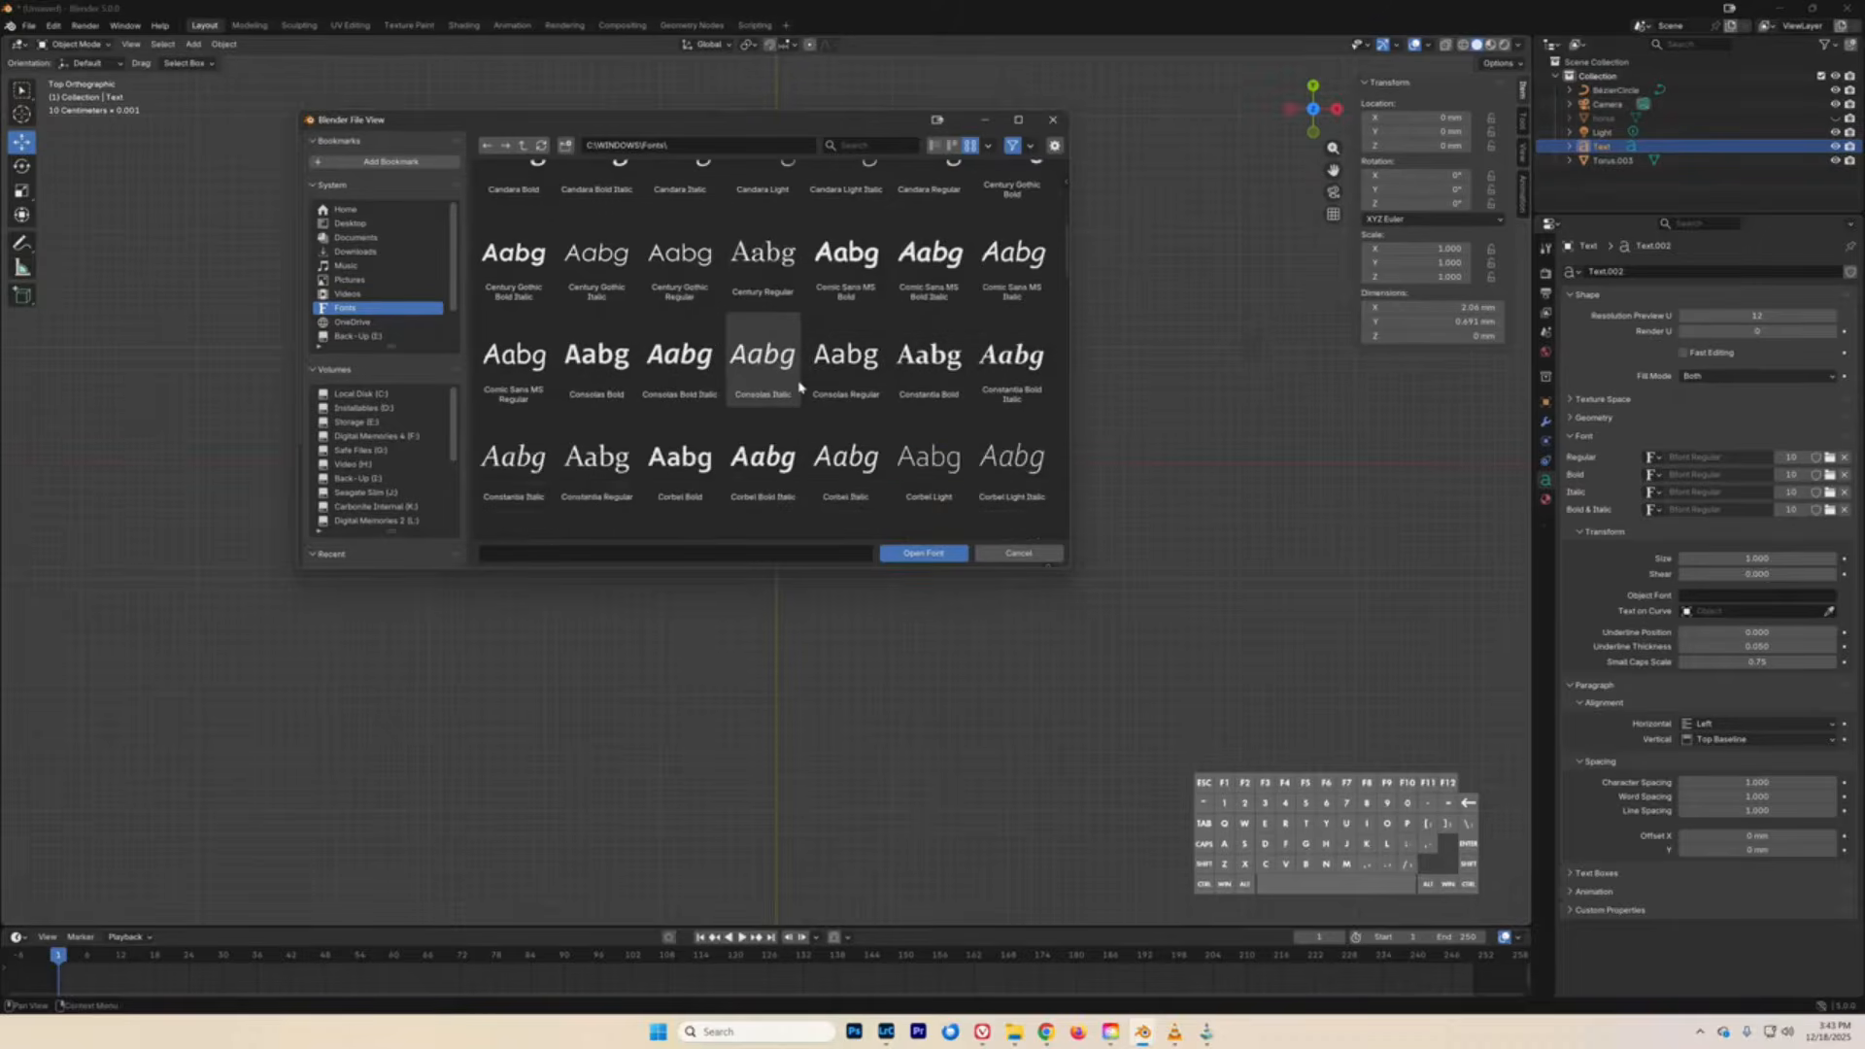
scroll(799, 386, "down", 1)
scroll(798, 387, "down", 1)
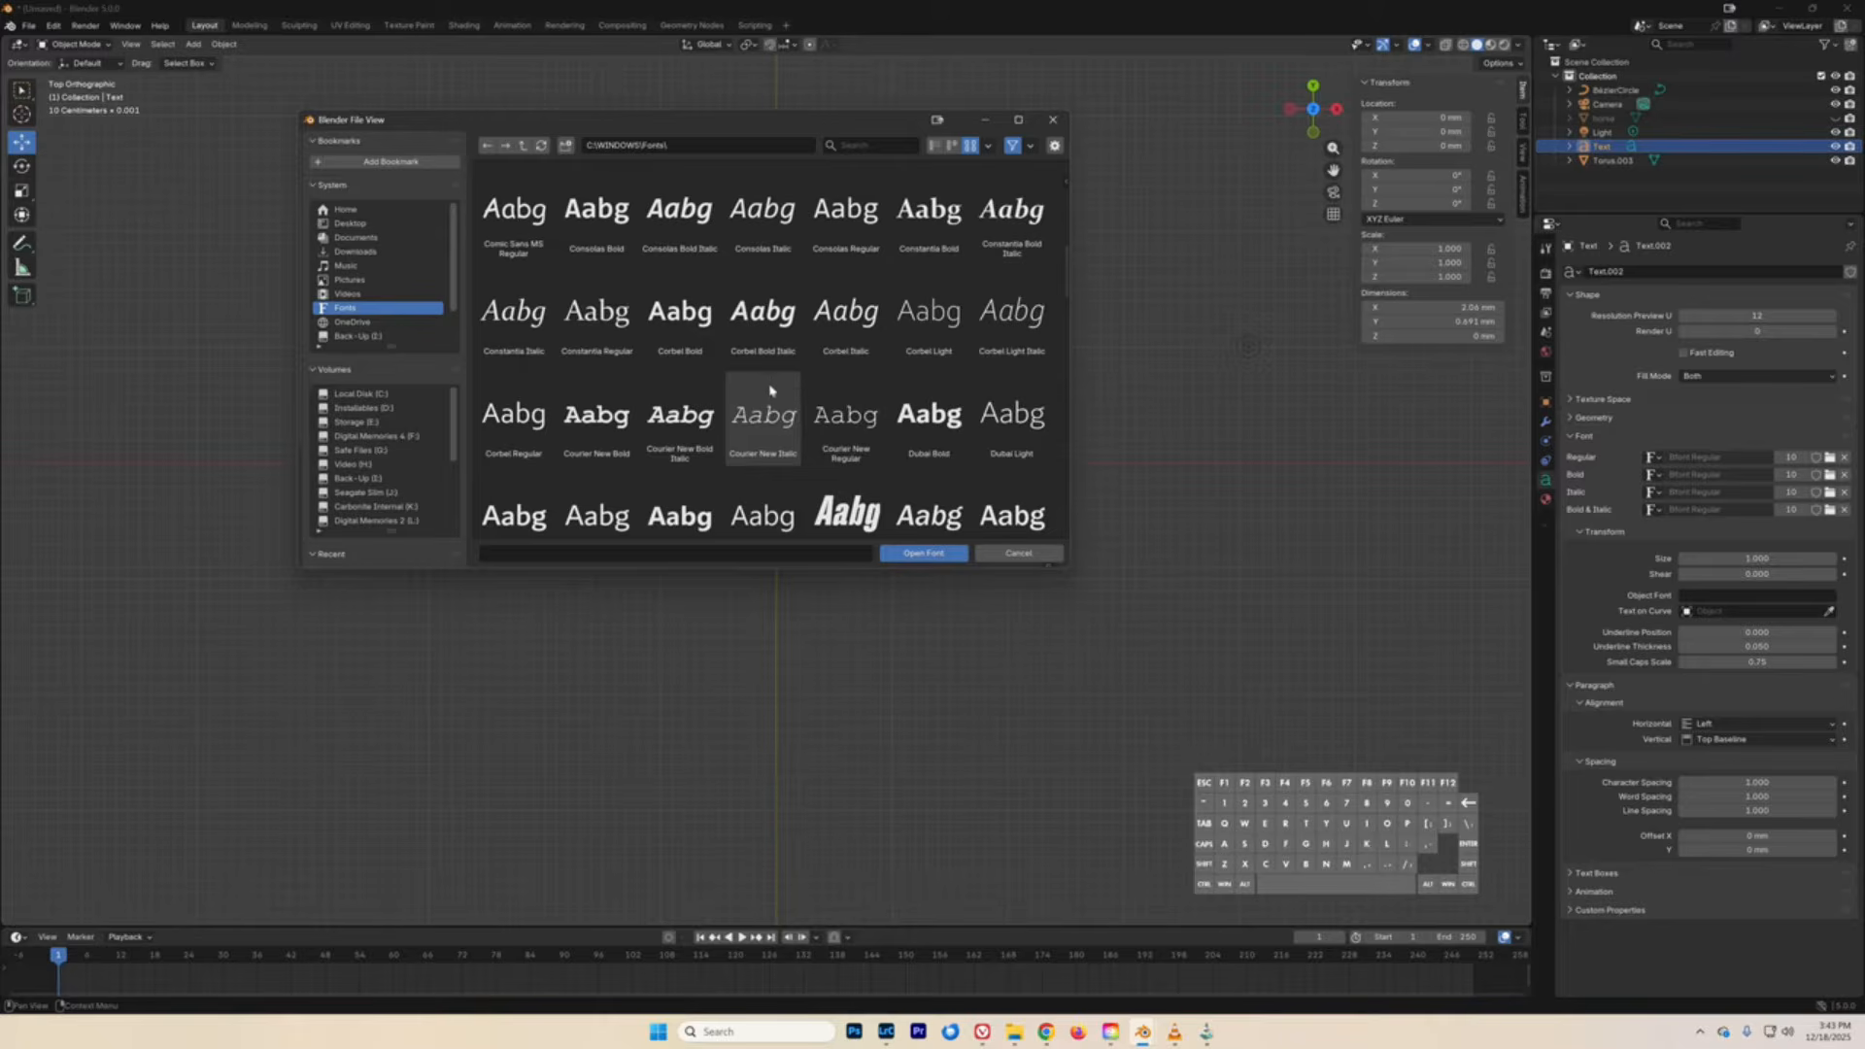
scroll(808, 361, "down", 1)
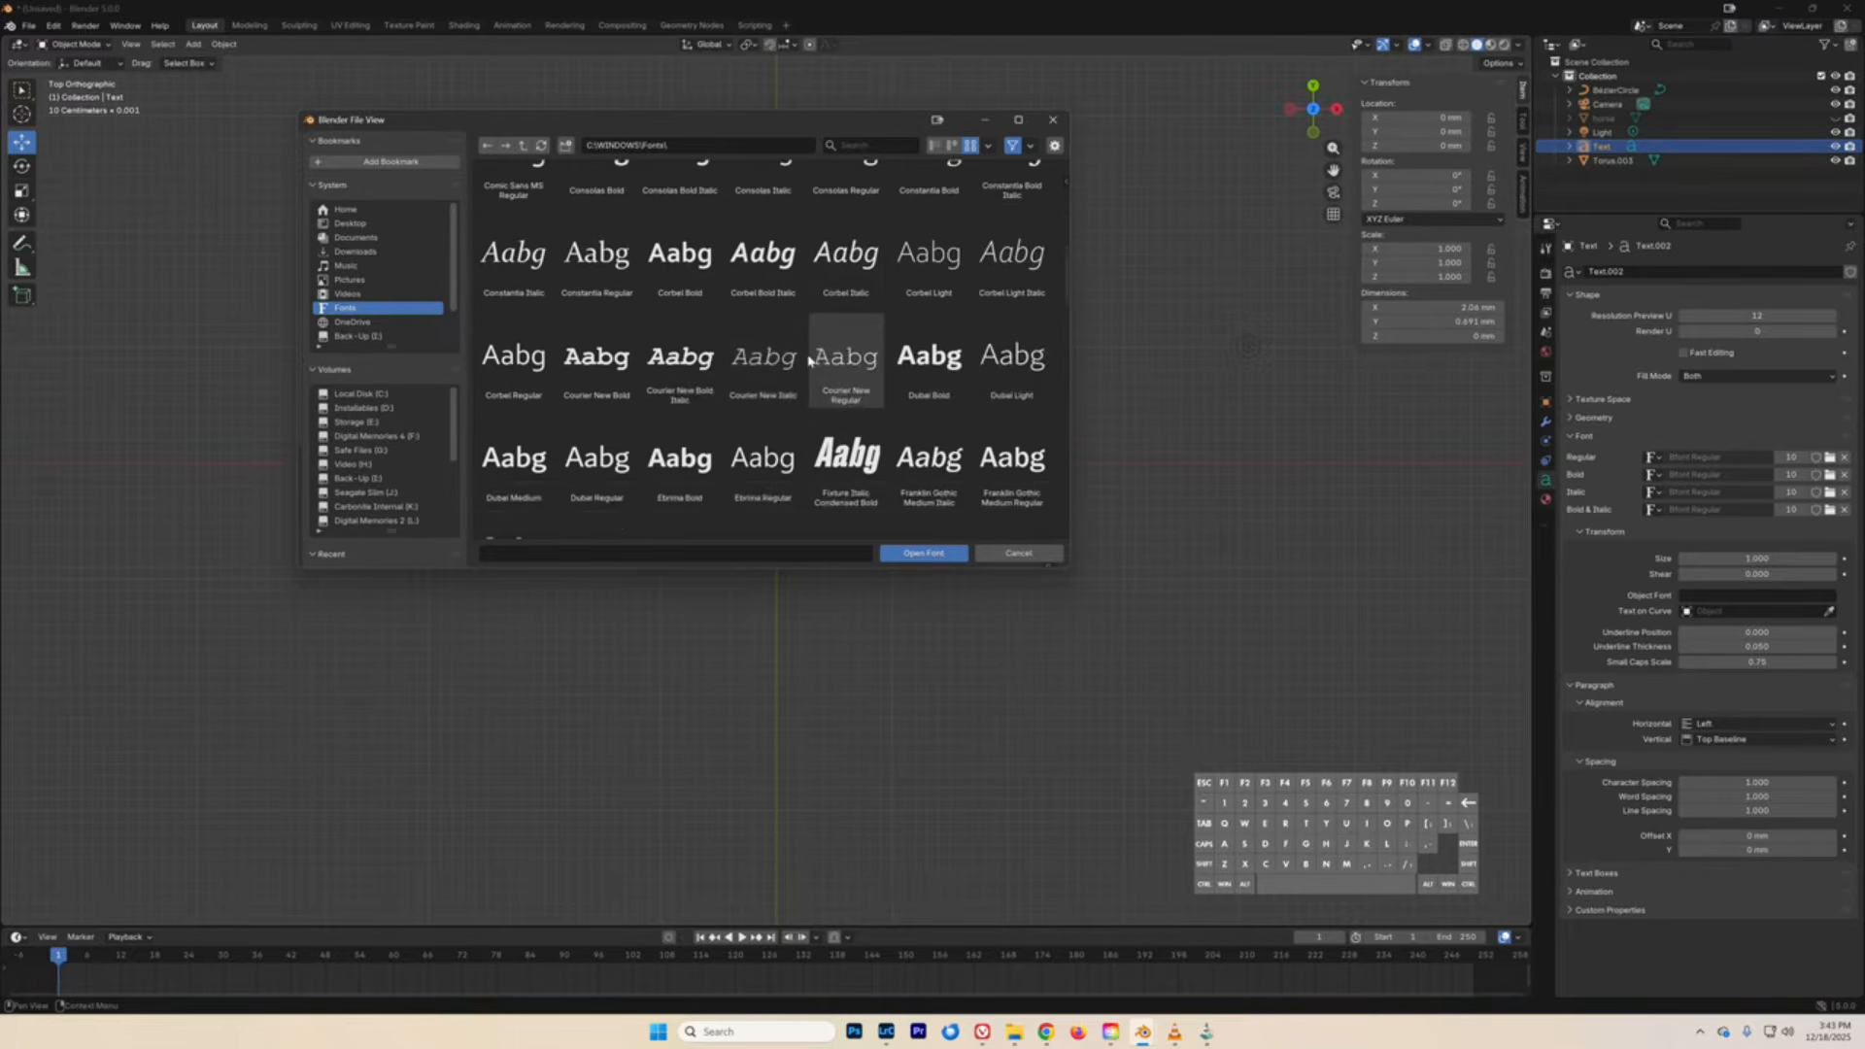
scroll(808, 361, "down", 1)
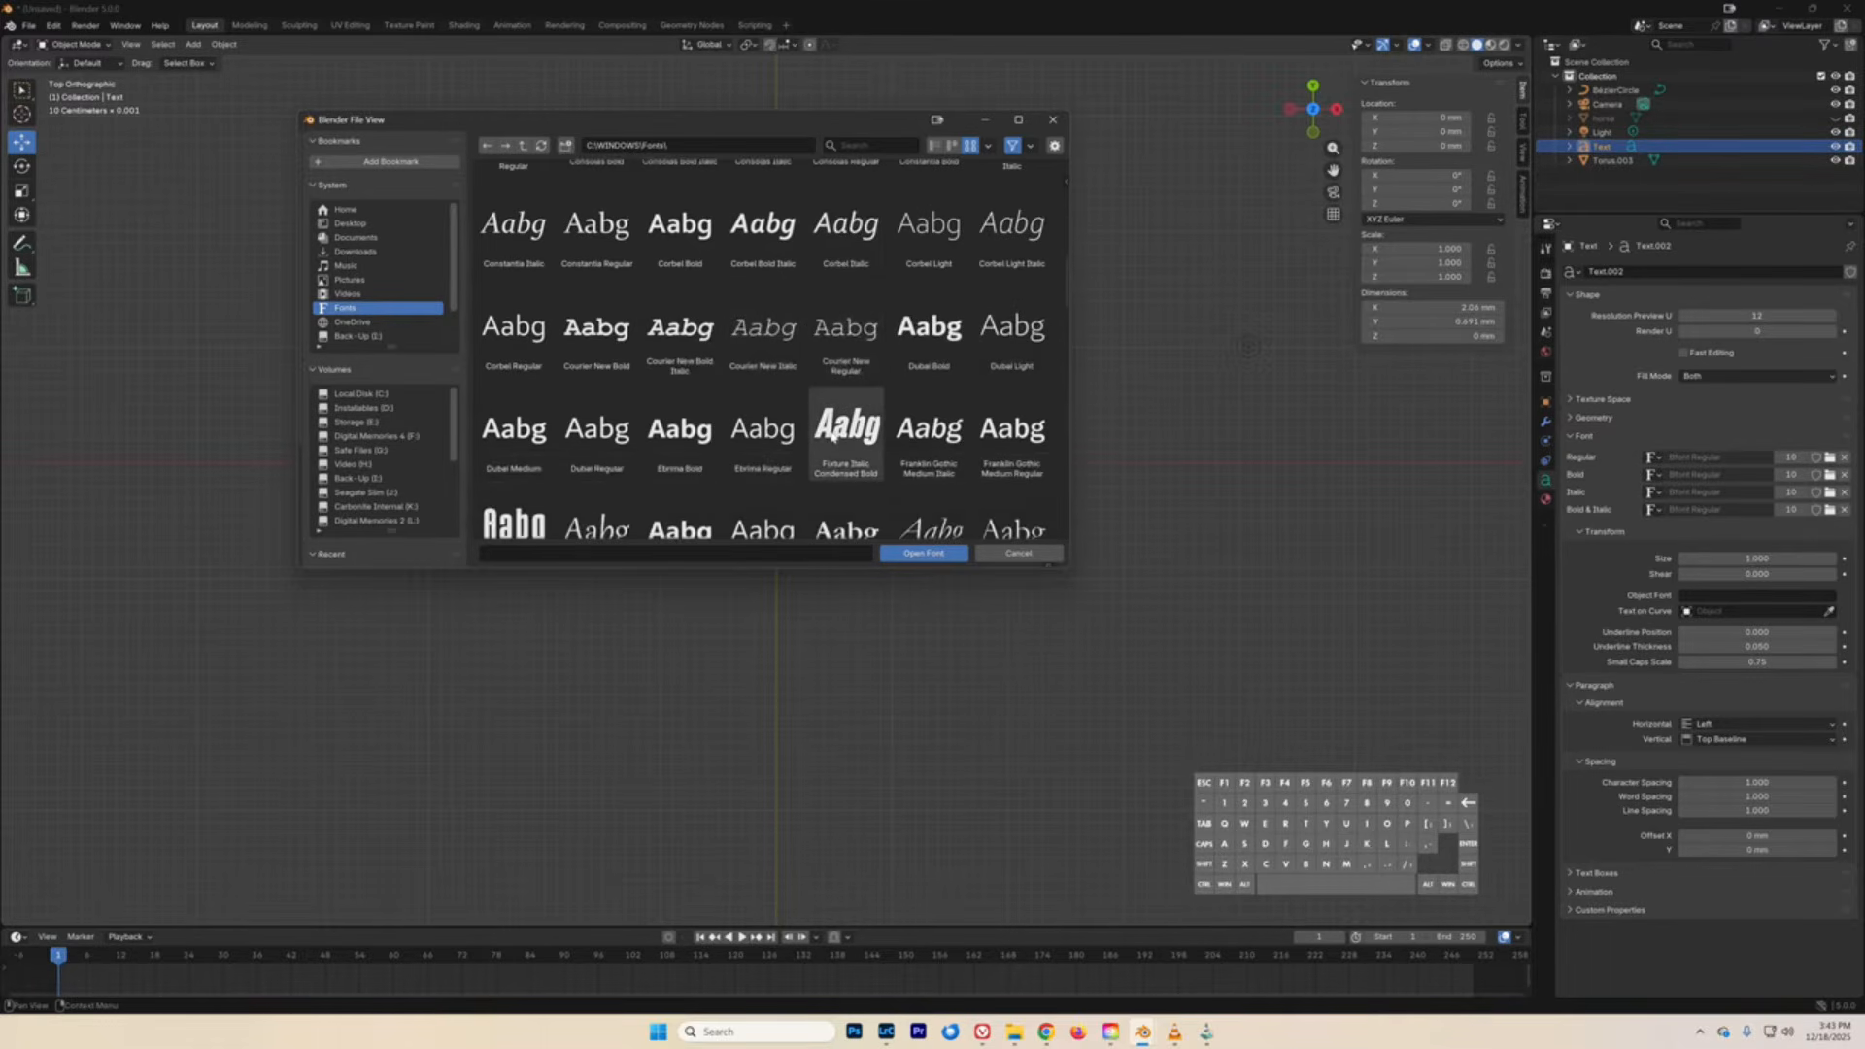
left_click(835, 434)
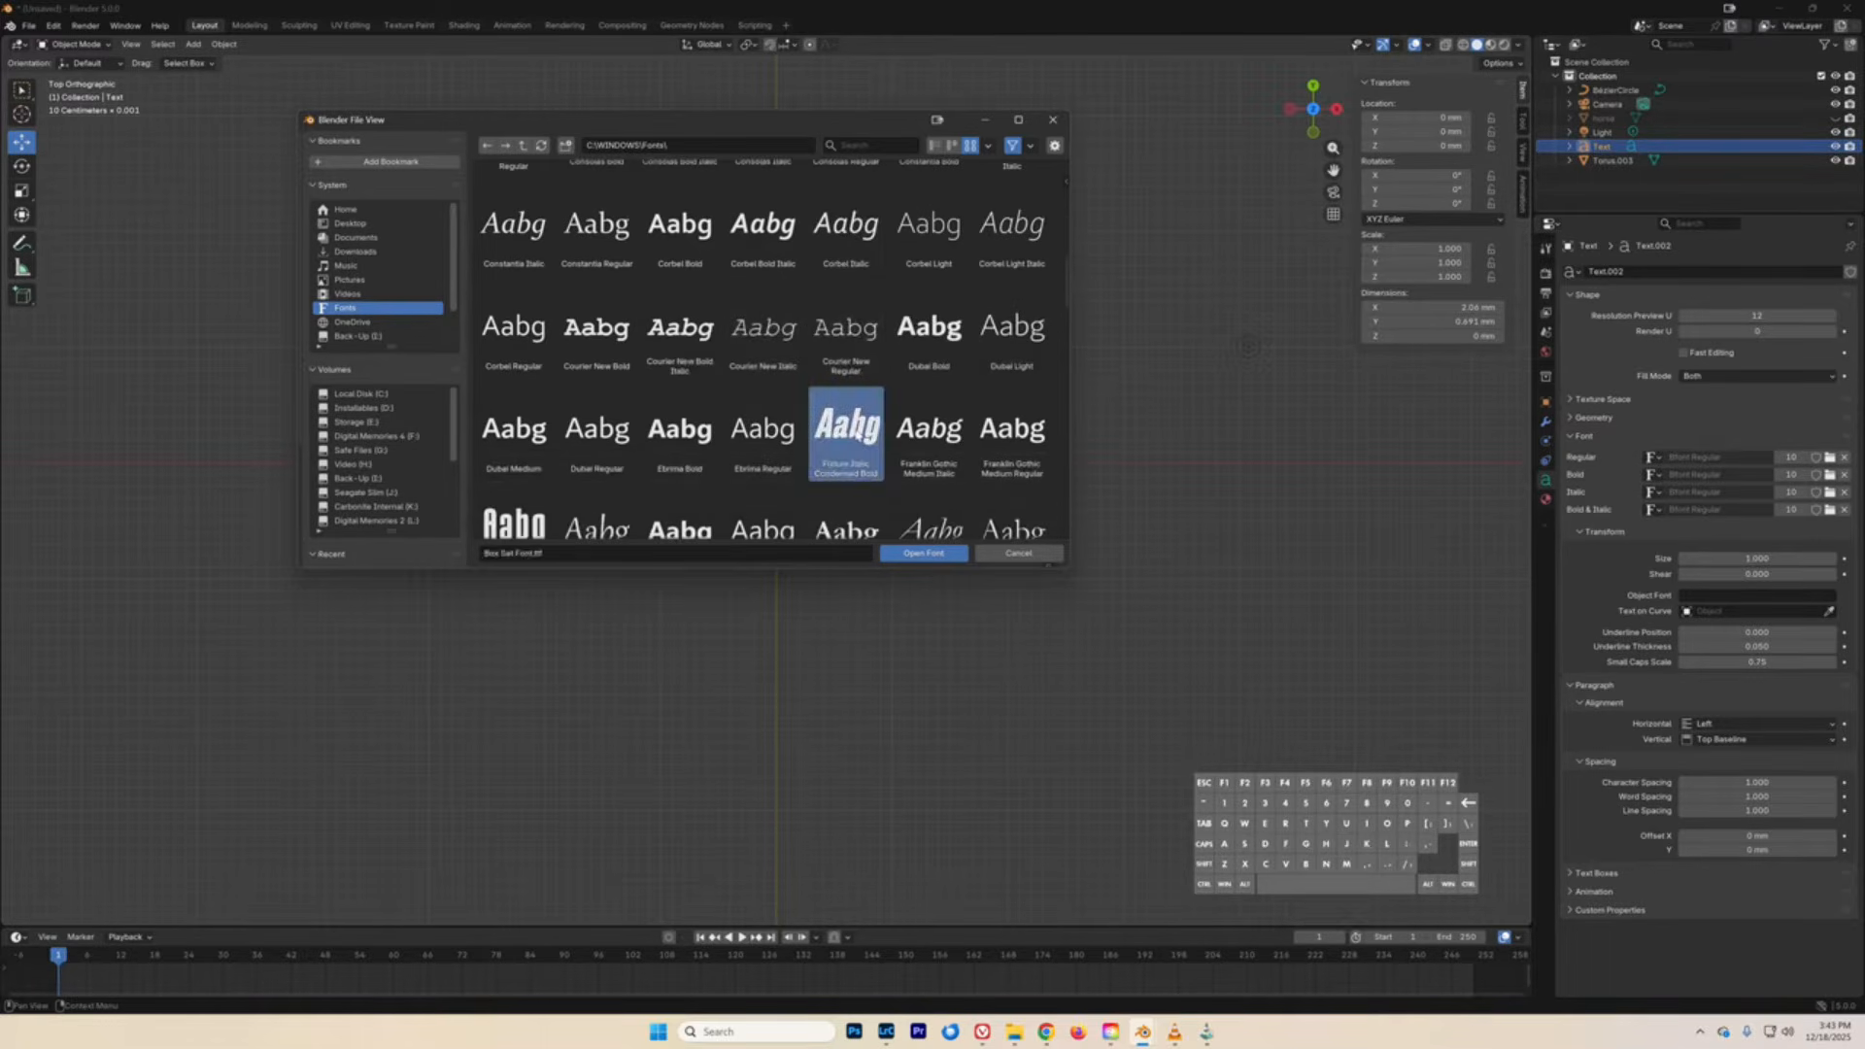
left_click(923, 553)
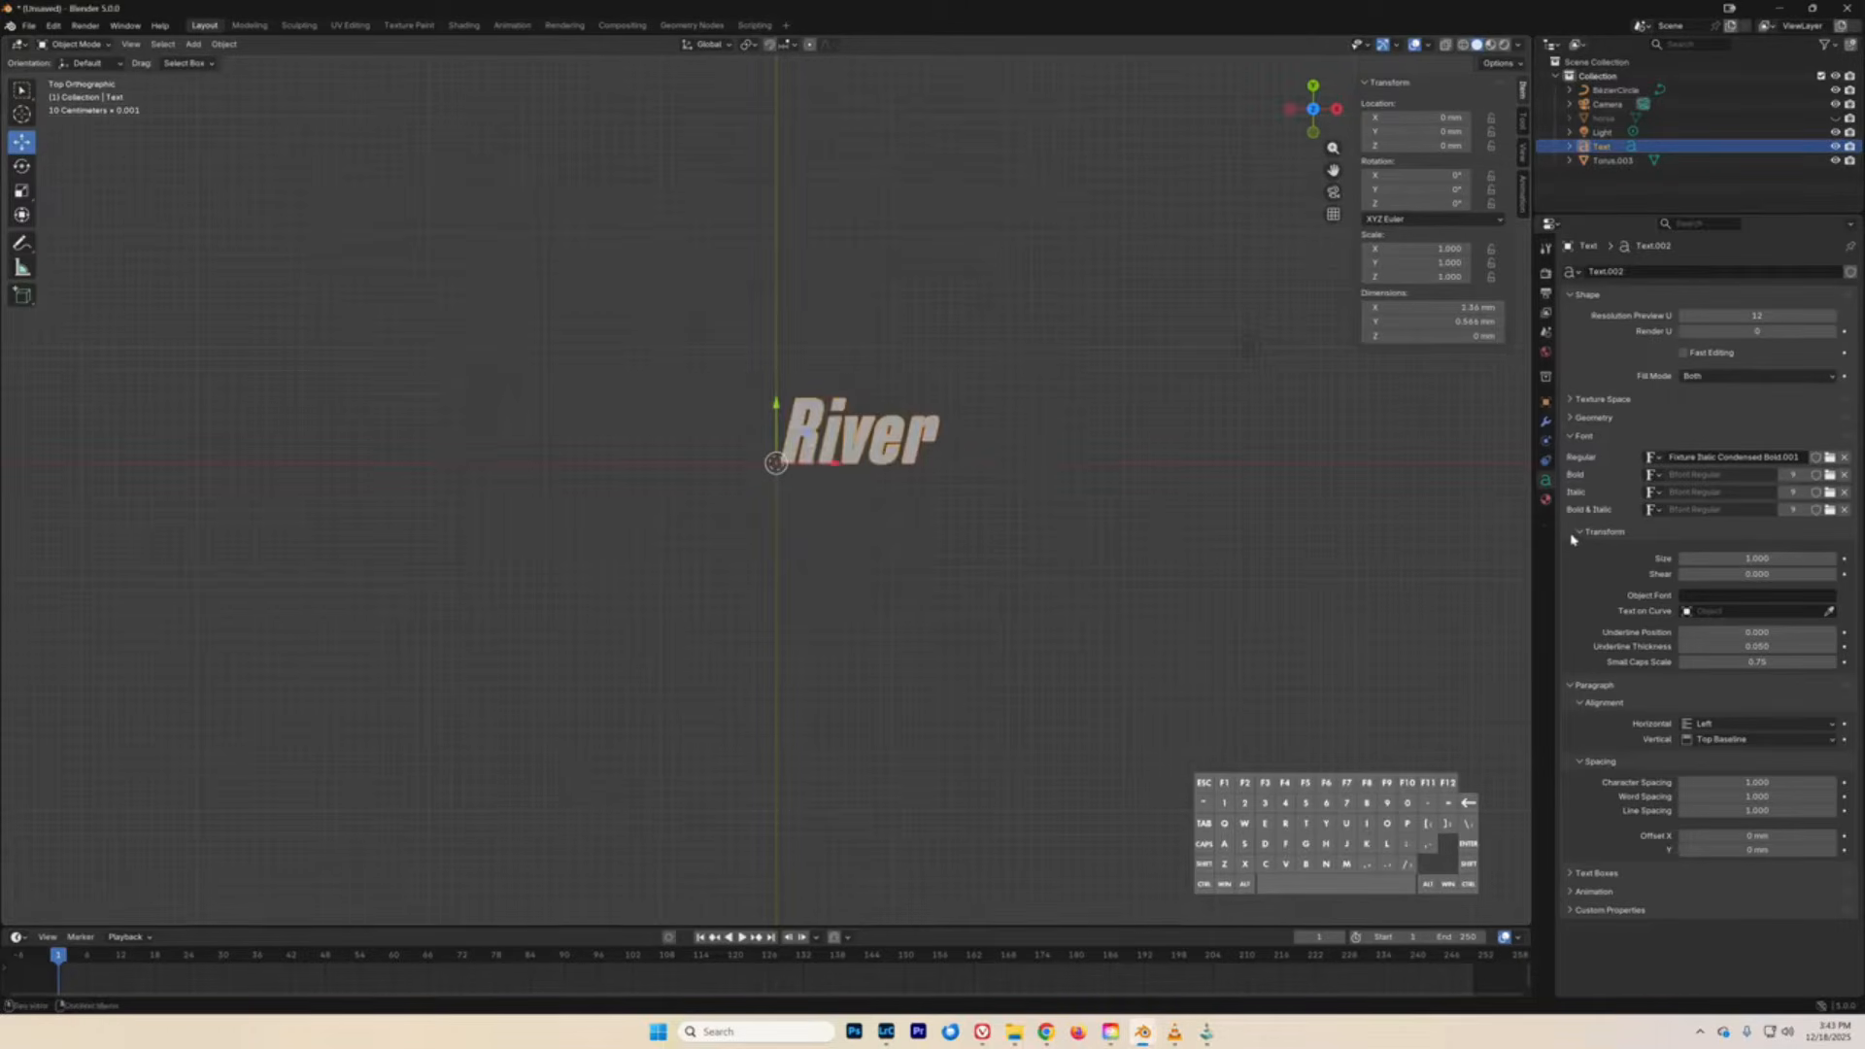
- Hide the torus and give the text a 0.1 mm extrude, viewed from the front
left_click(1572, 438)
left_click(1574, 419)
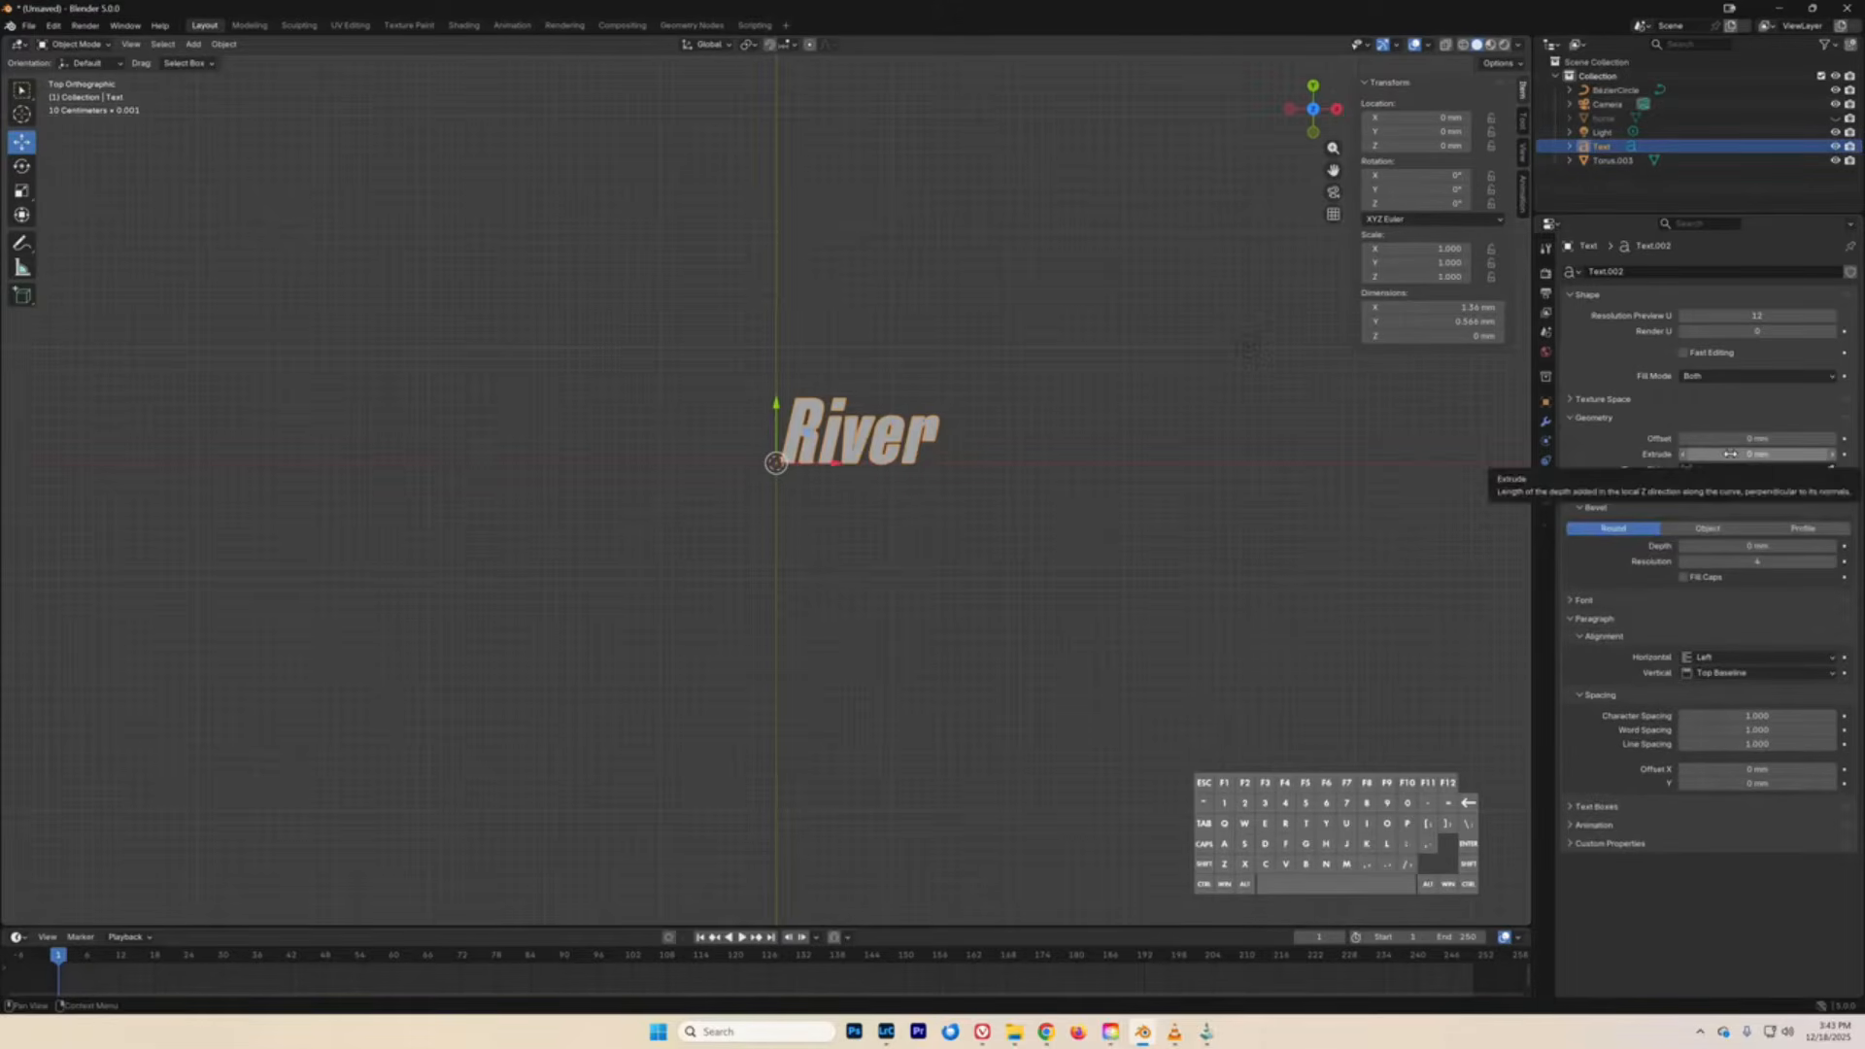
left_click(1313, 134)
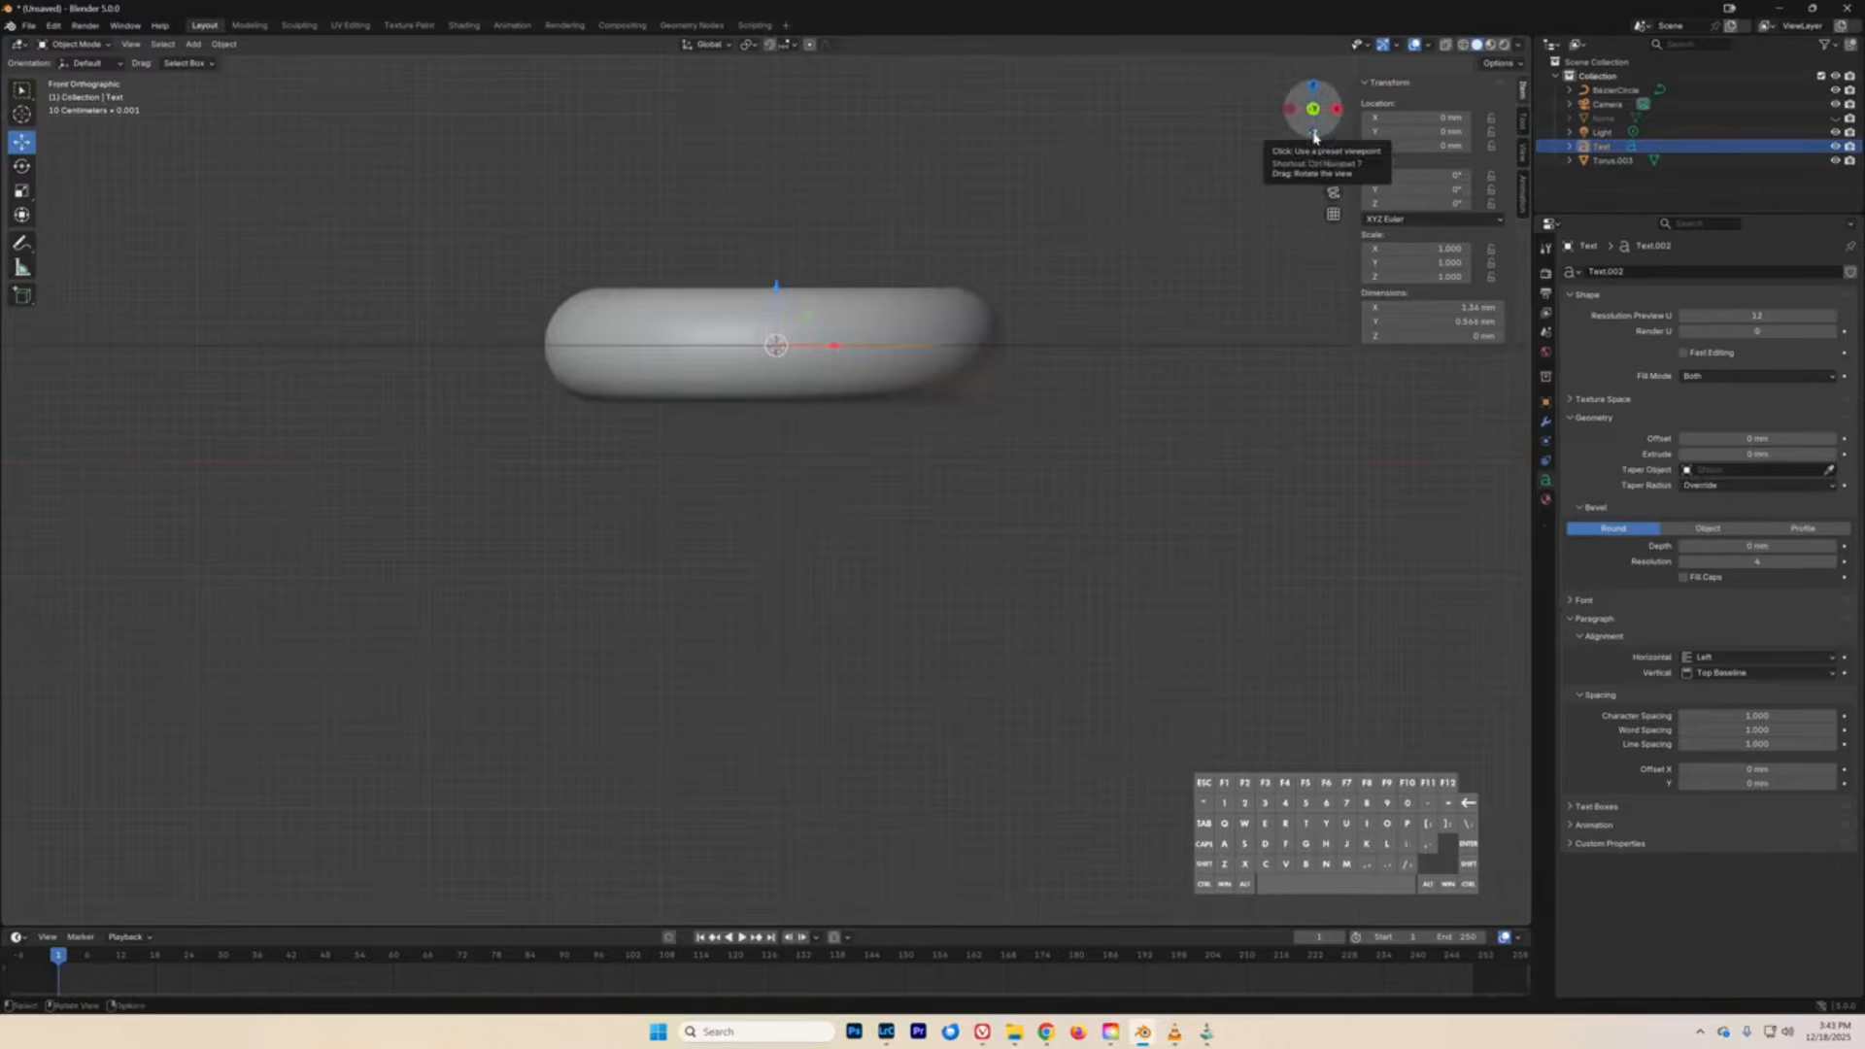
left_click(1835, 158)
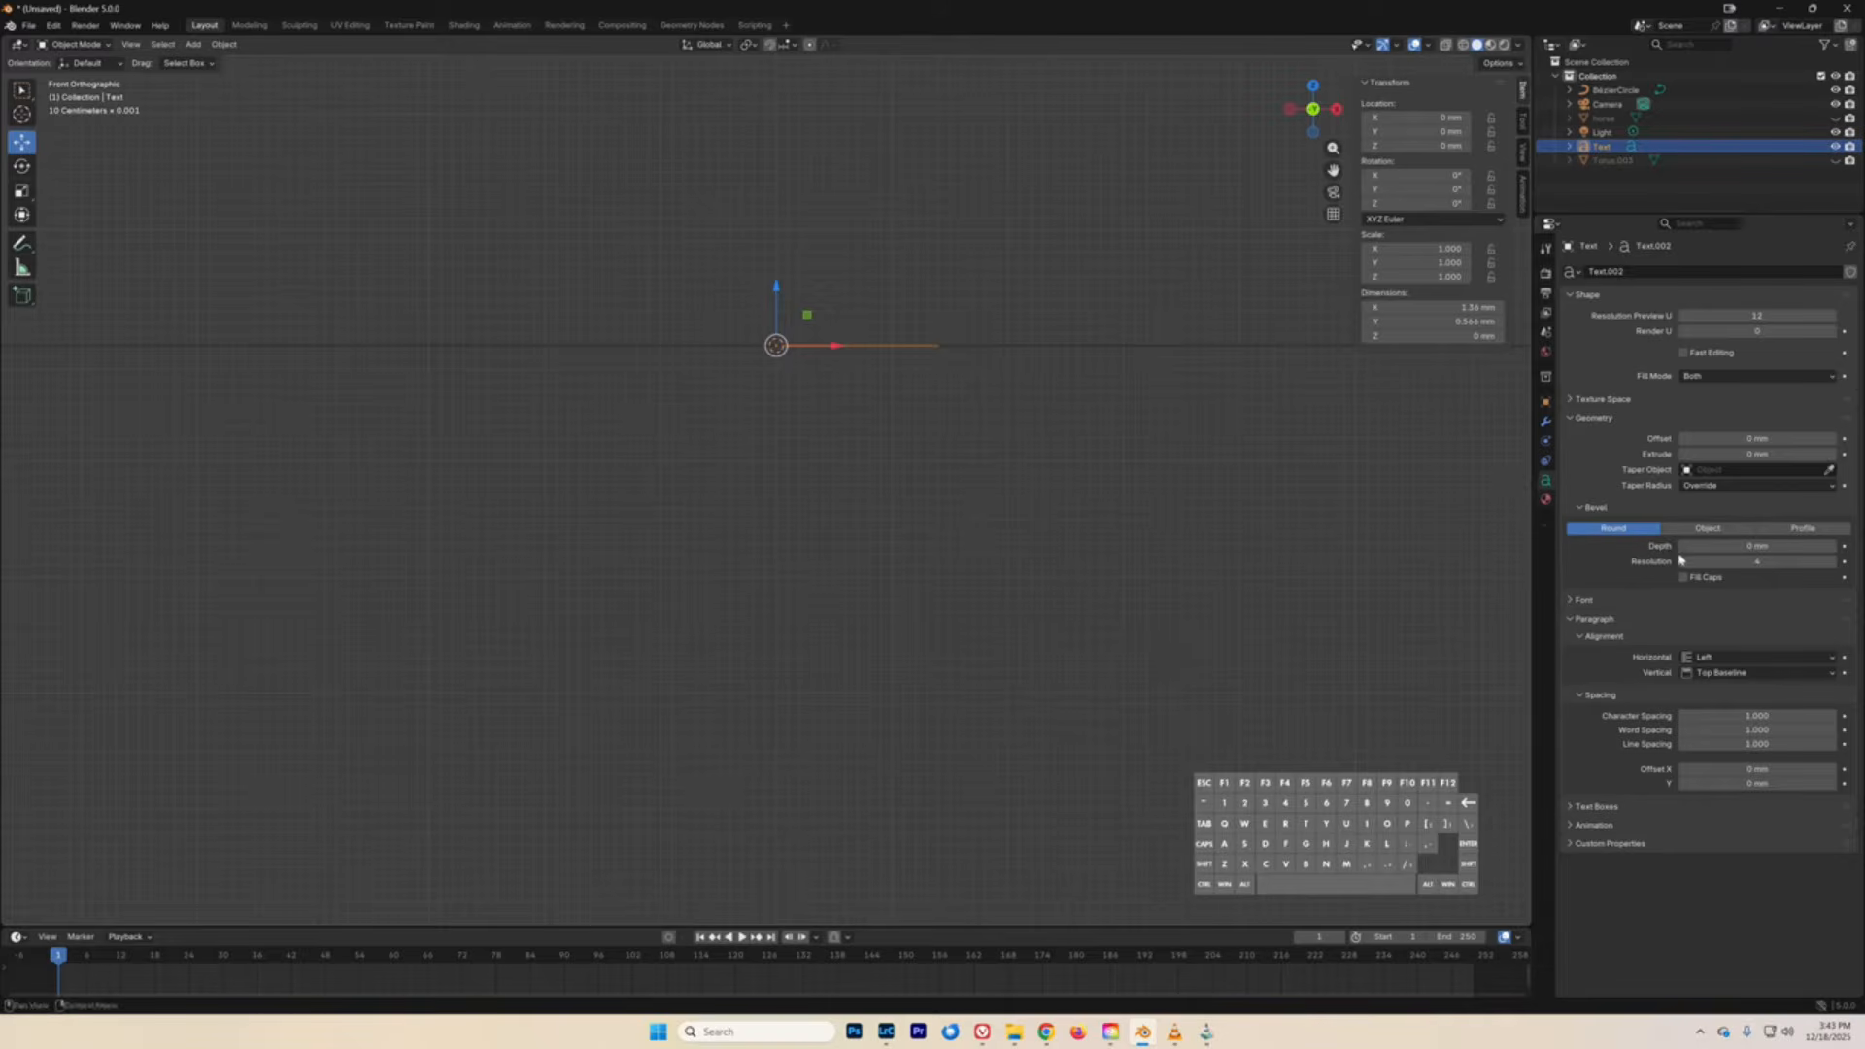
left_click(1756, 453)
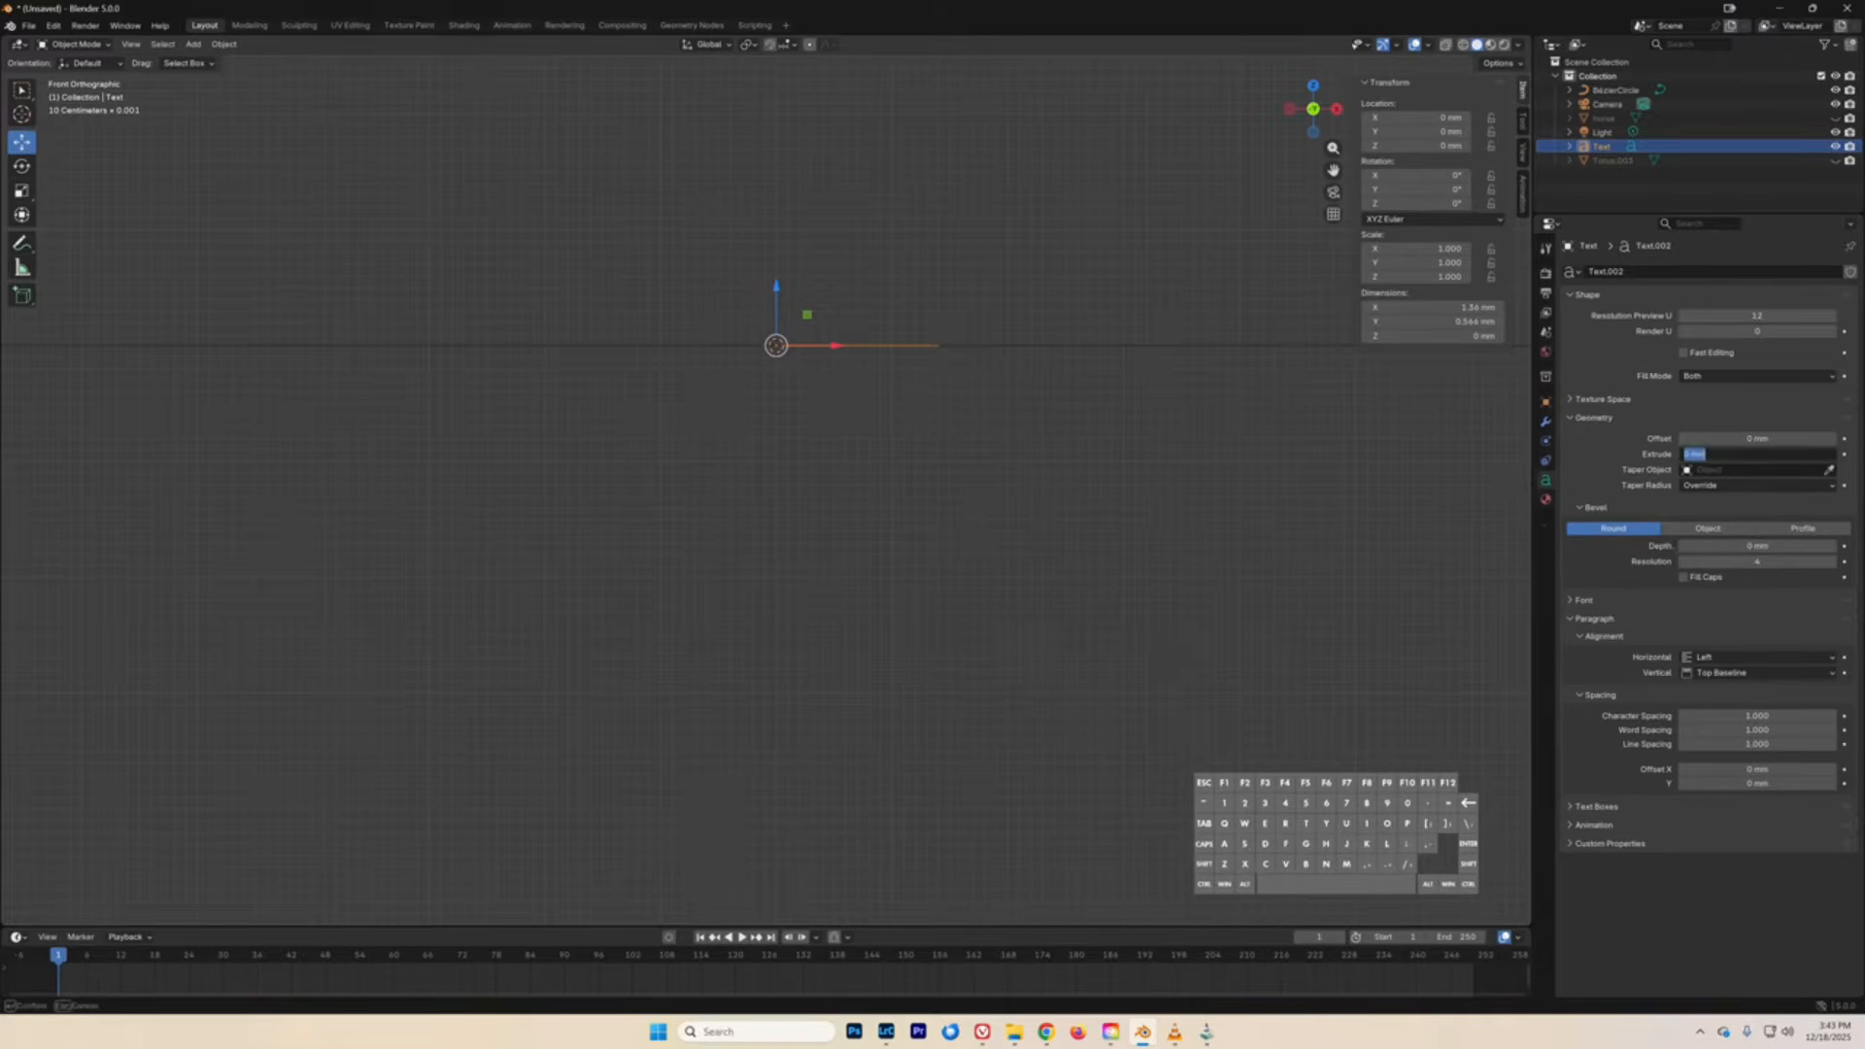
type(".5")
key("BackSpace")
type("1")
key("Return")
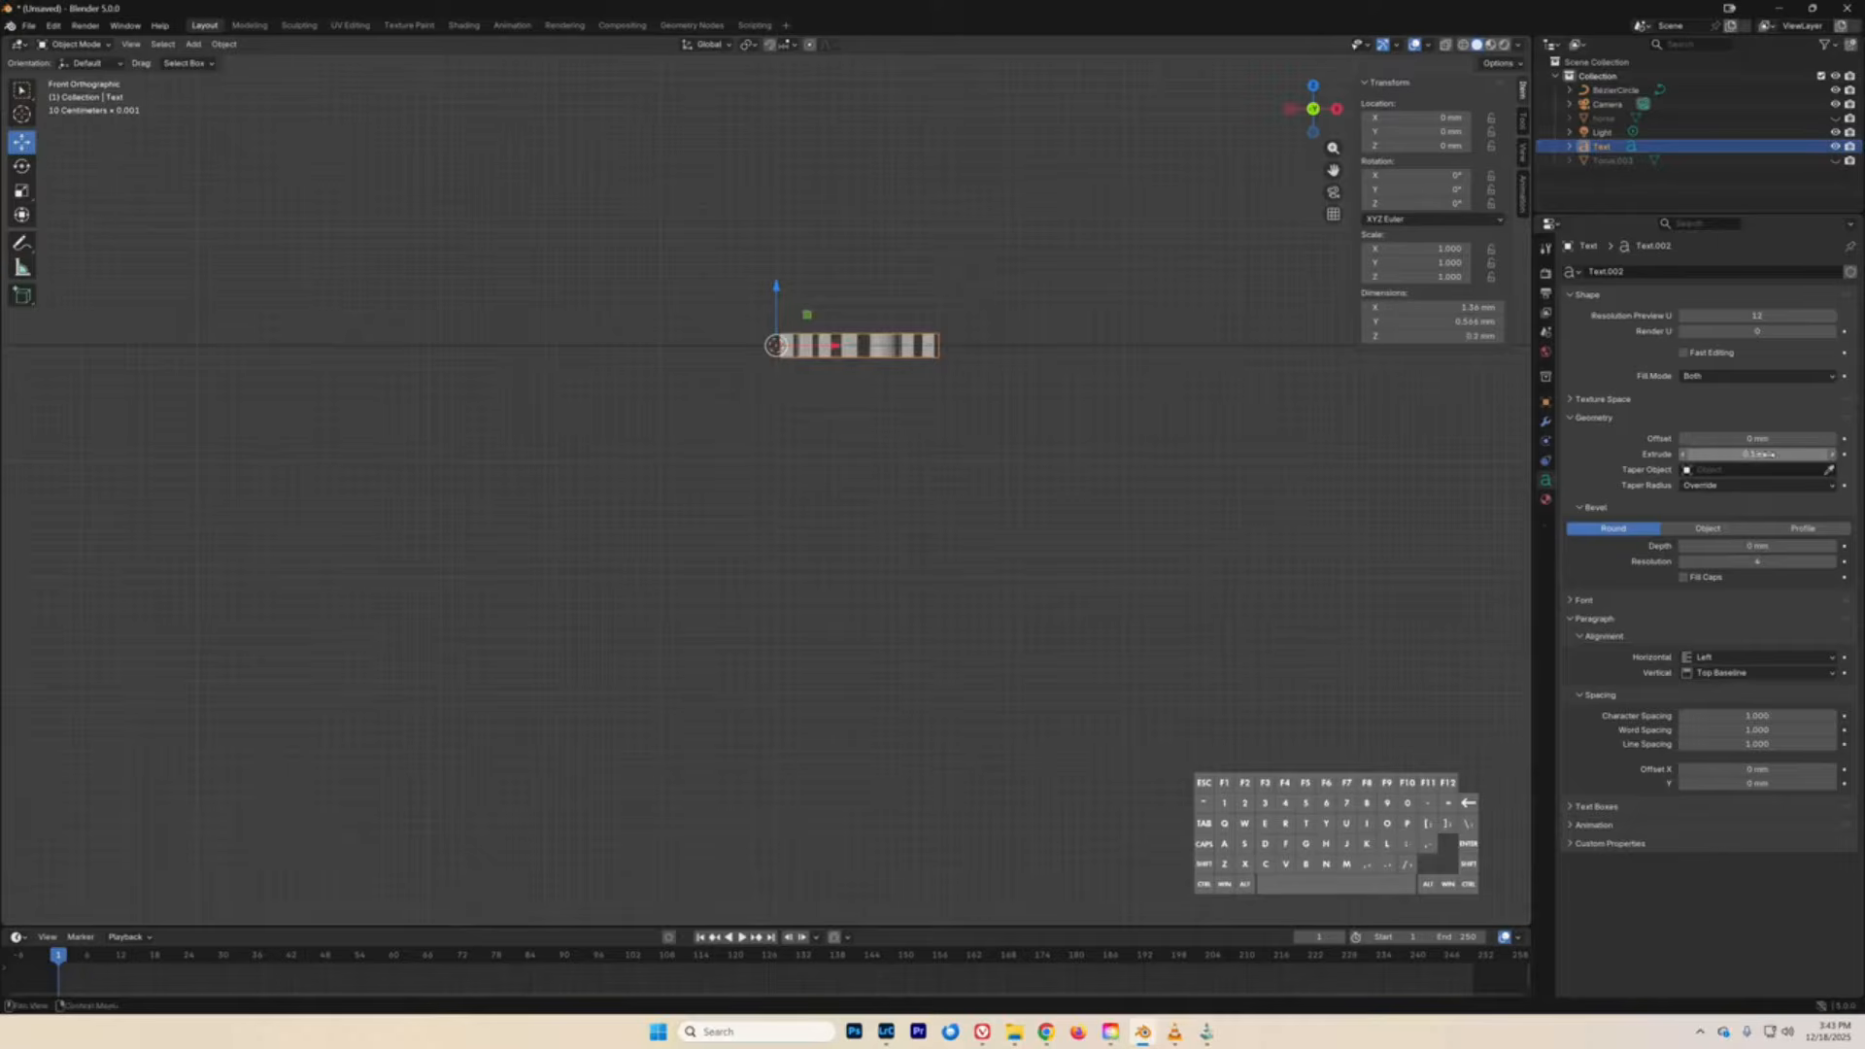
- View the text from above and try out its round bevel depth
left_click(1311, 87)
scroll(986, 486, "up", 5)
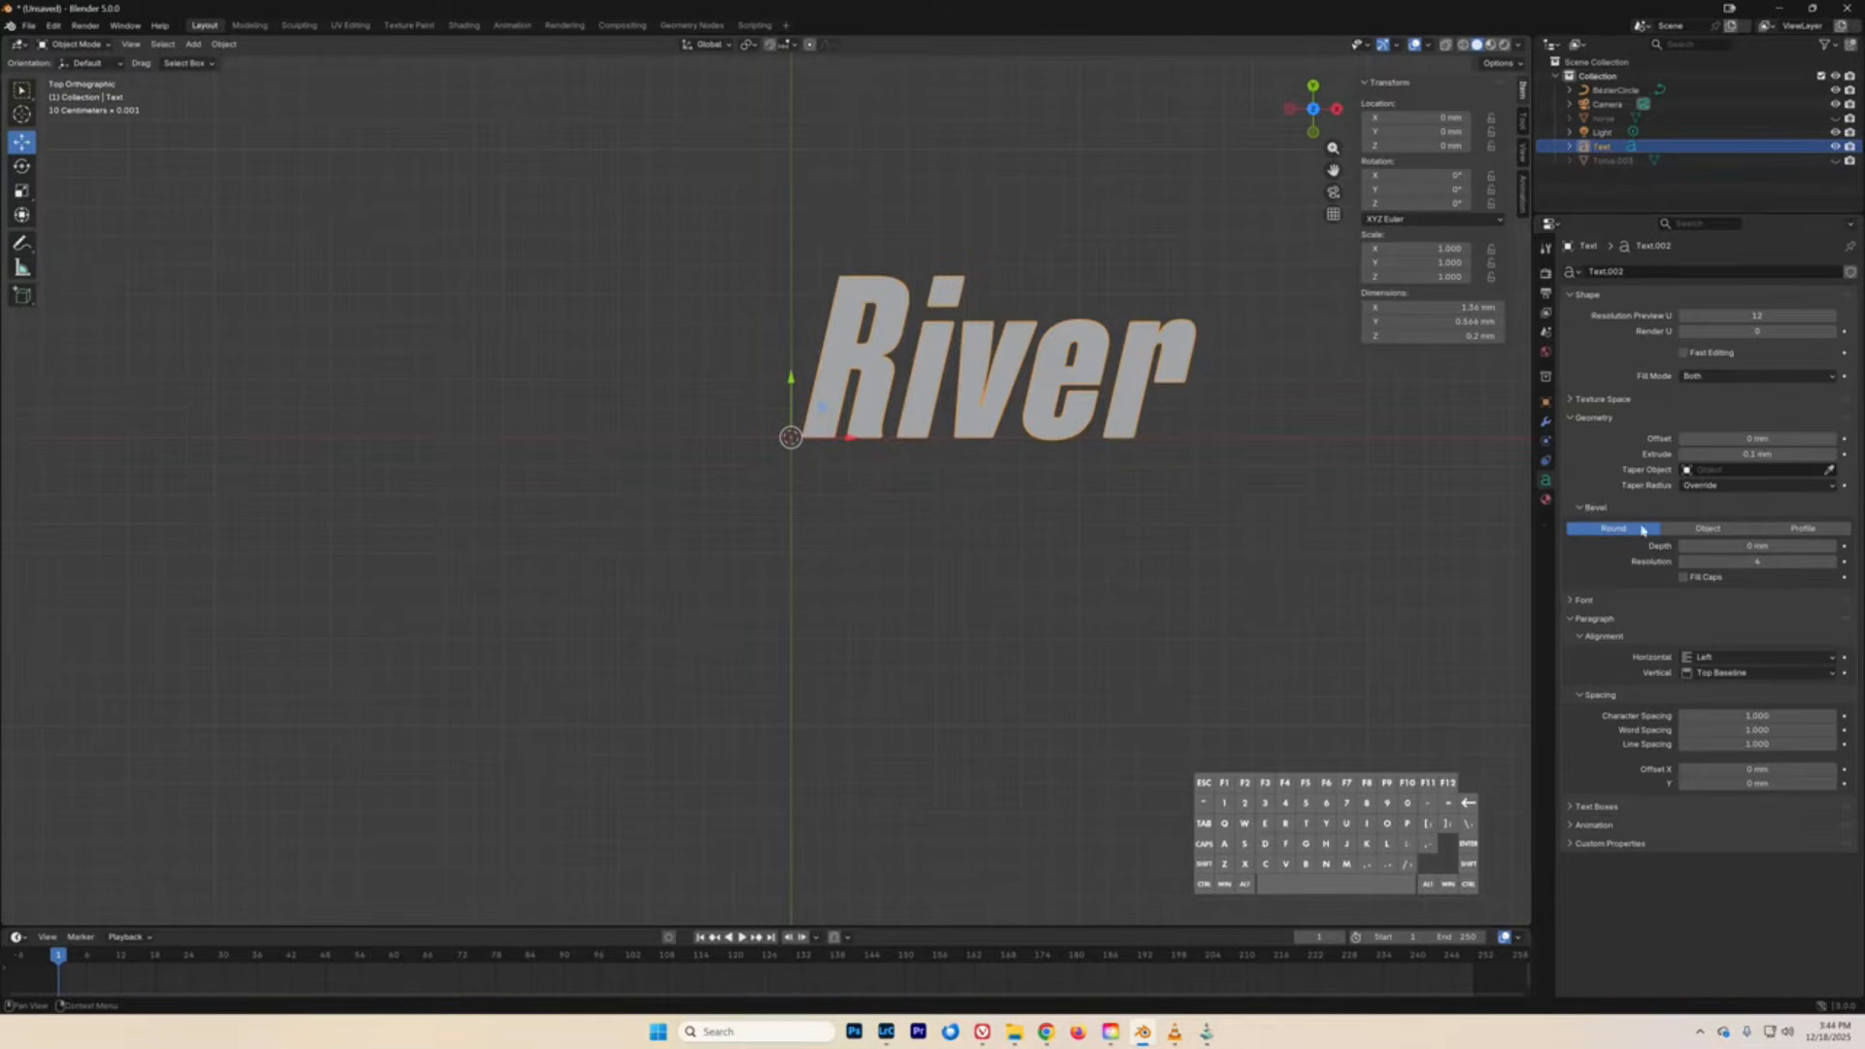
mouse_move(1709, 546)
left_mouse_down()
mouse_move(1758, 545)
mouse_move(1709, 546)
left_mouse_up()
mouse_move(1743, 547)
left_mouse_down()
mouse_move(1778, 546)
mouse_move(1745, 547)
left_mouse_up()
- Try a character spacing of 1.3 on the text, reset it to 1, and deselect the text
left_click(1584, 696)
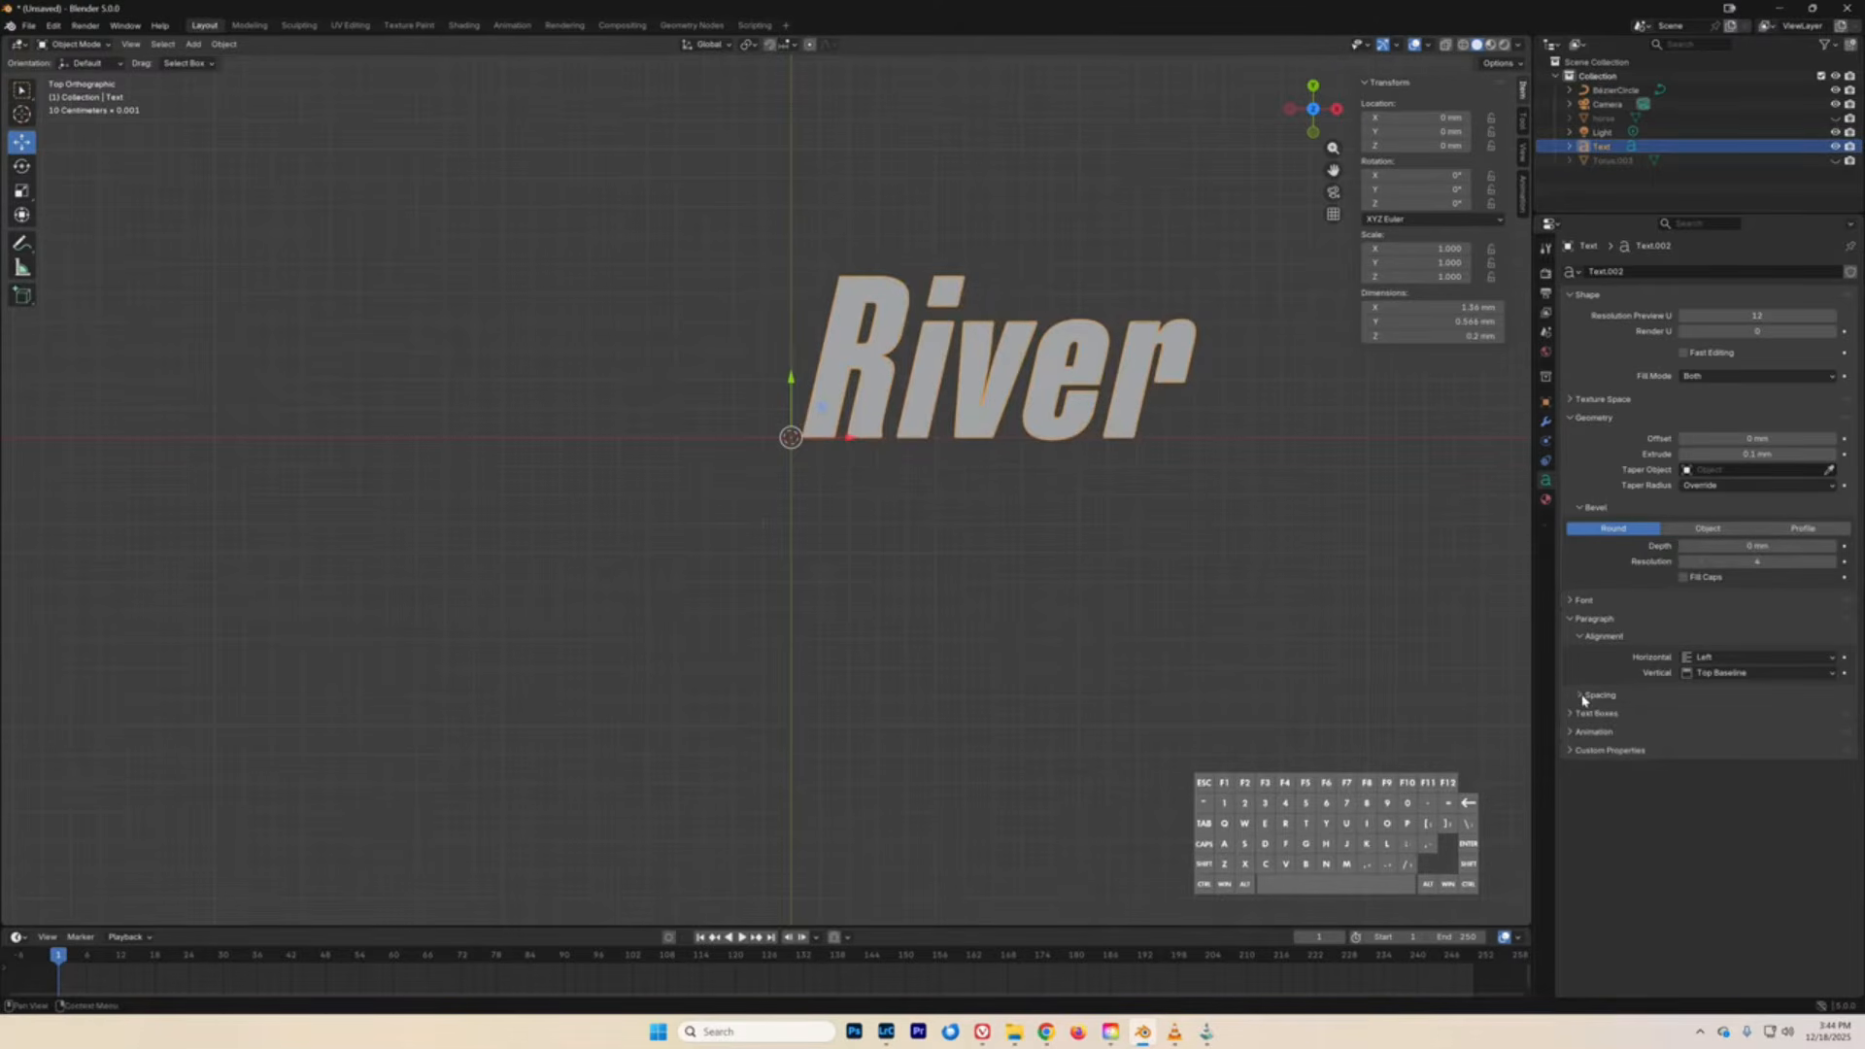
left_click(1574, 621)
left_click(1570, 620)
left_click(1583, 695)
mouse_move(1756, 716)
left_mouse_down()
mouse_move(1787, 715)
mouse_move(1709, 715)
mouse_move(1806, 715)
mouse_move(1748, 716)
left_mouse_up()
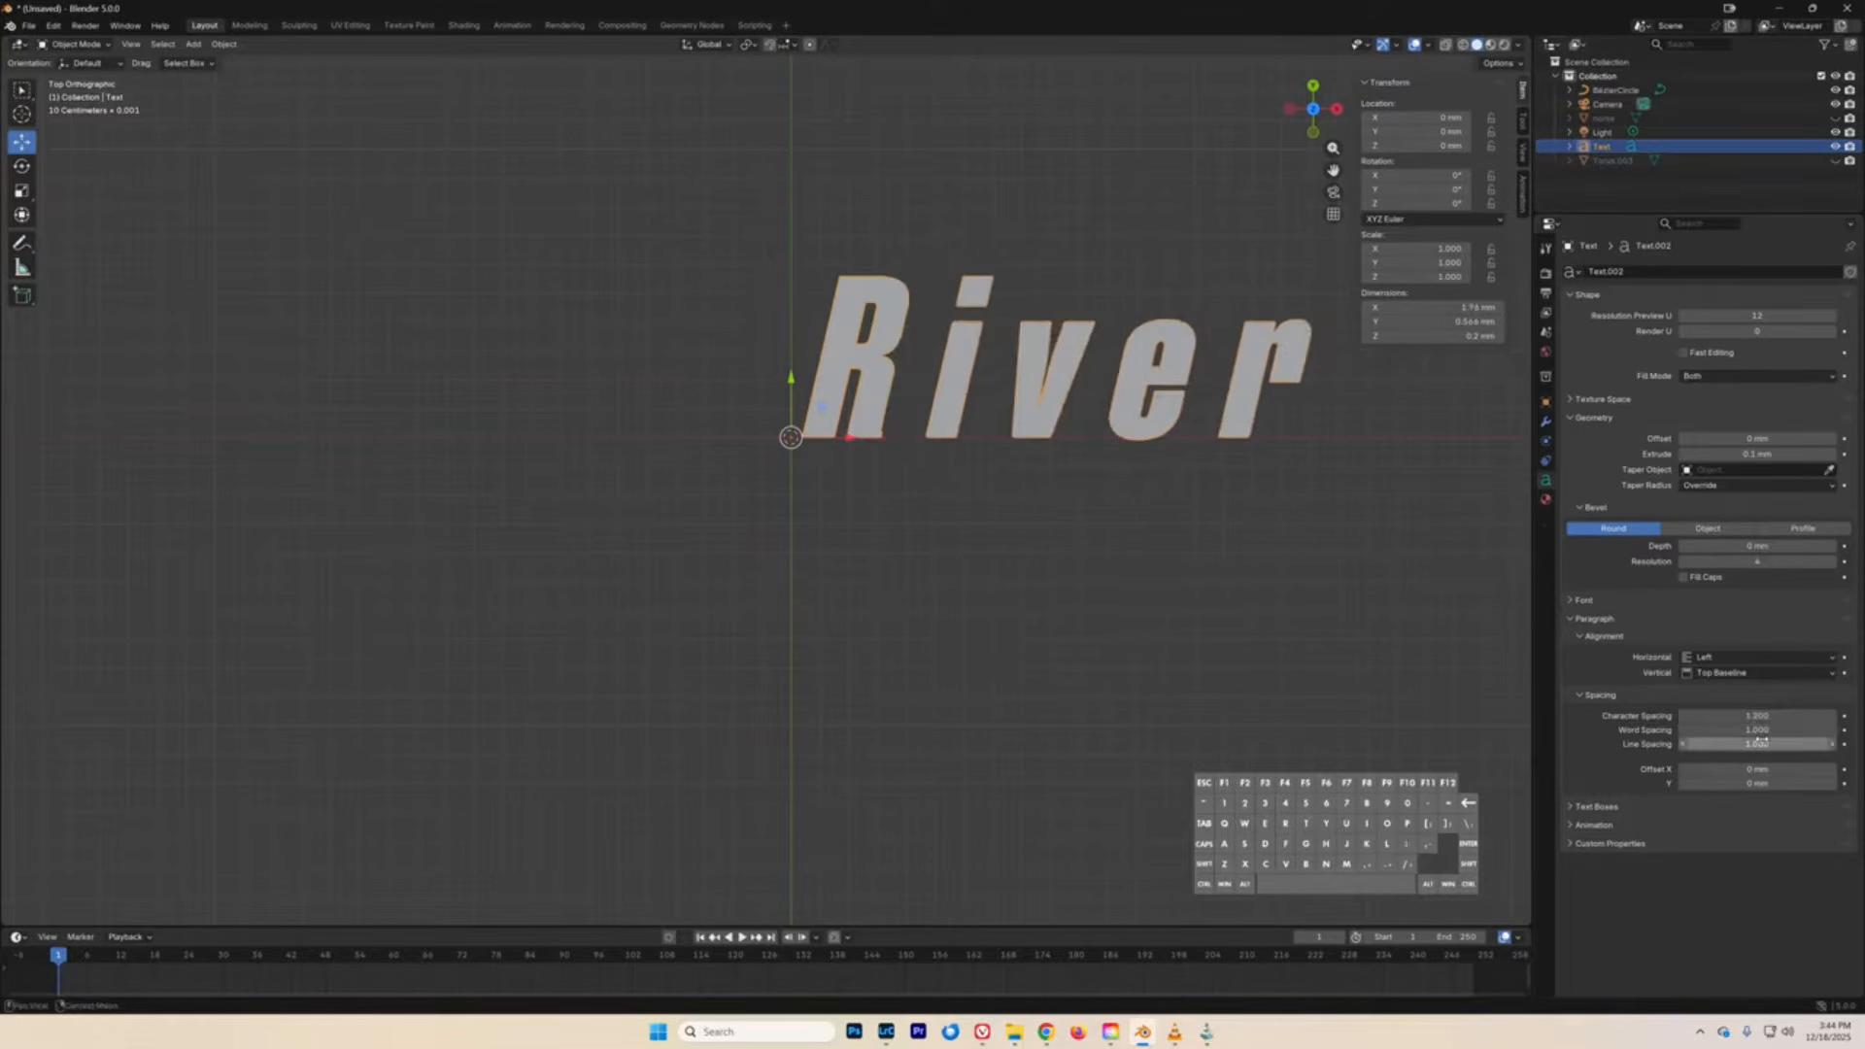
left_click(1749, 715)
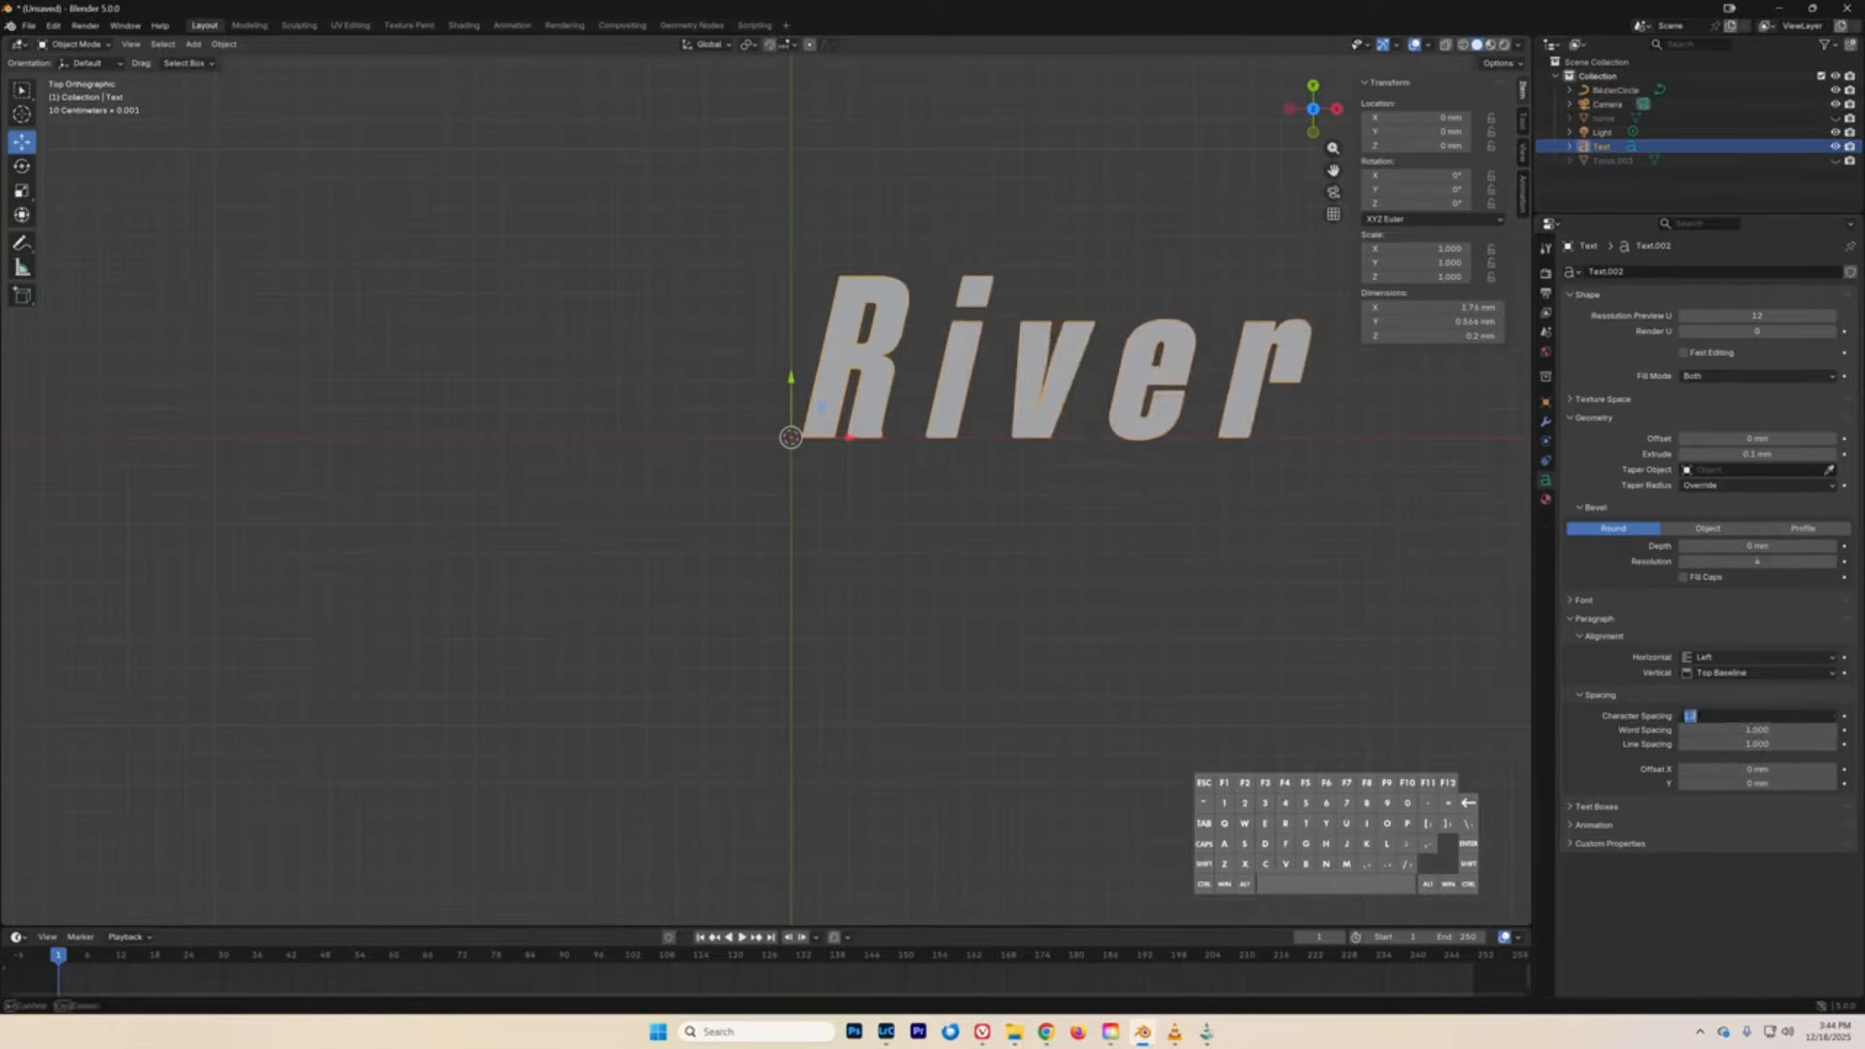
type("1")
key("Return")
left_click(796, 603)
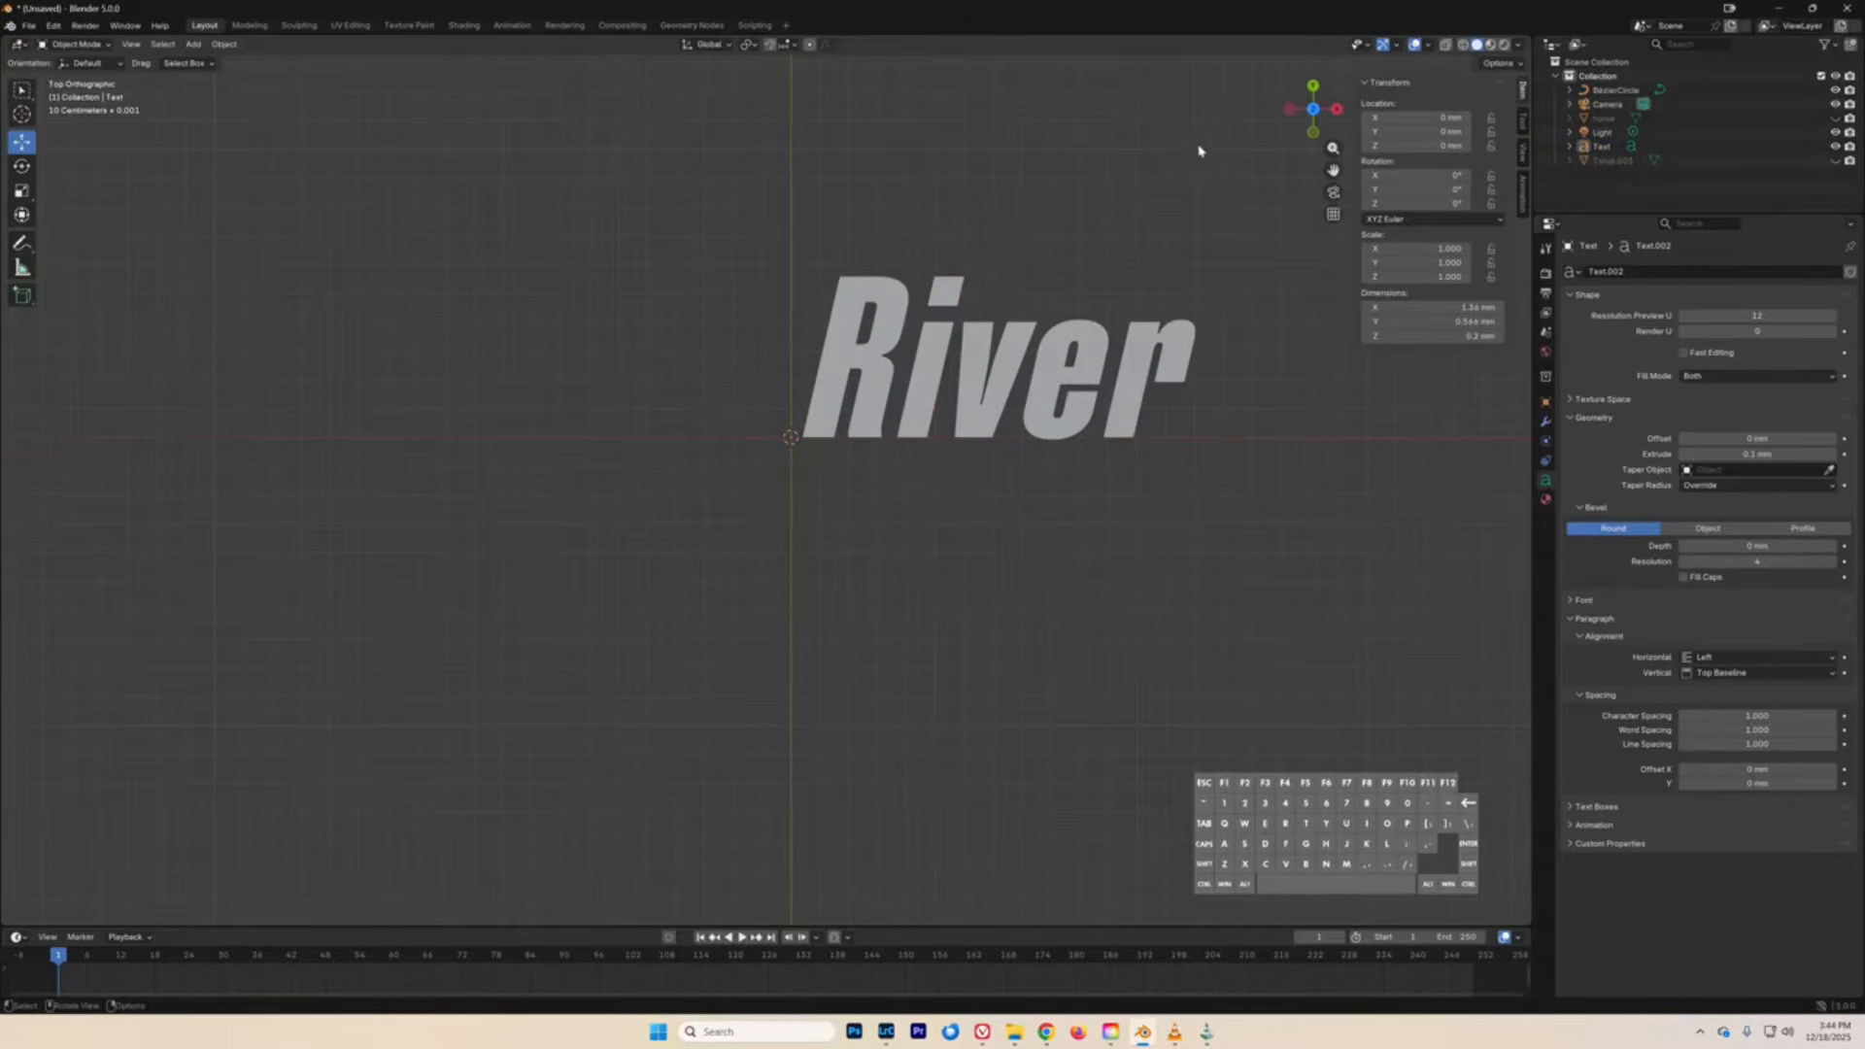
- Unhide the horse and move the "River" text to the base of its neck
scroll(1082, 403, "down", 12)
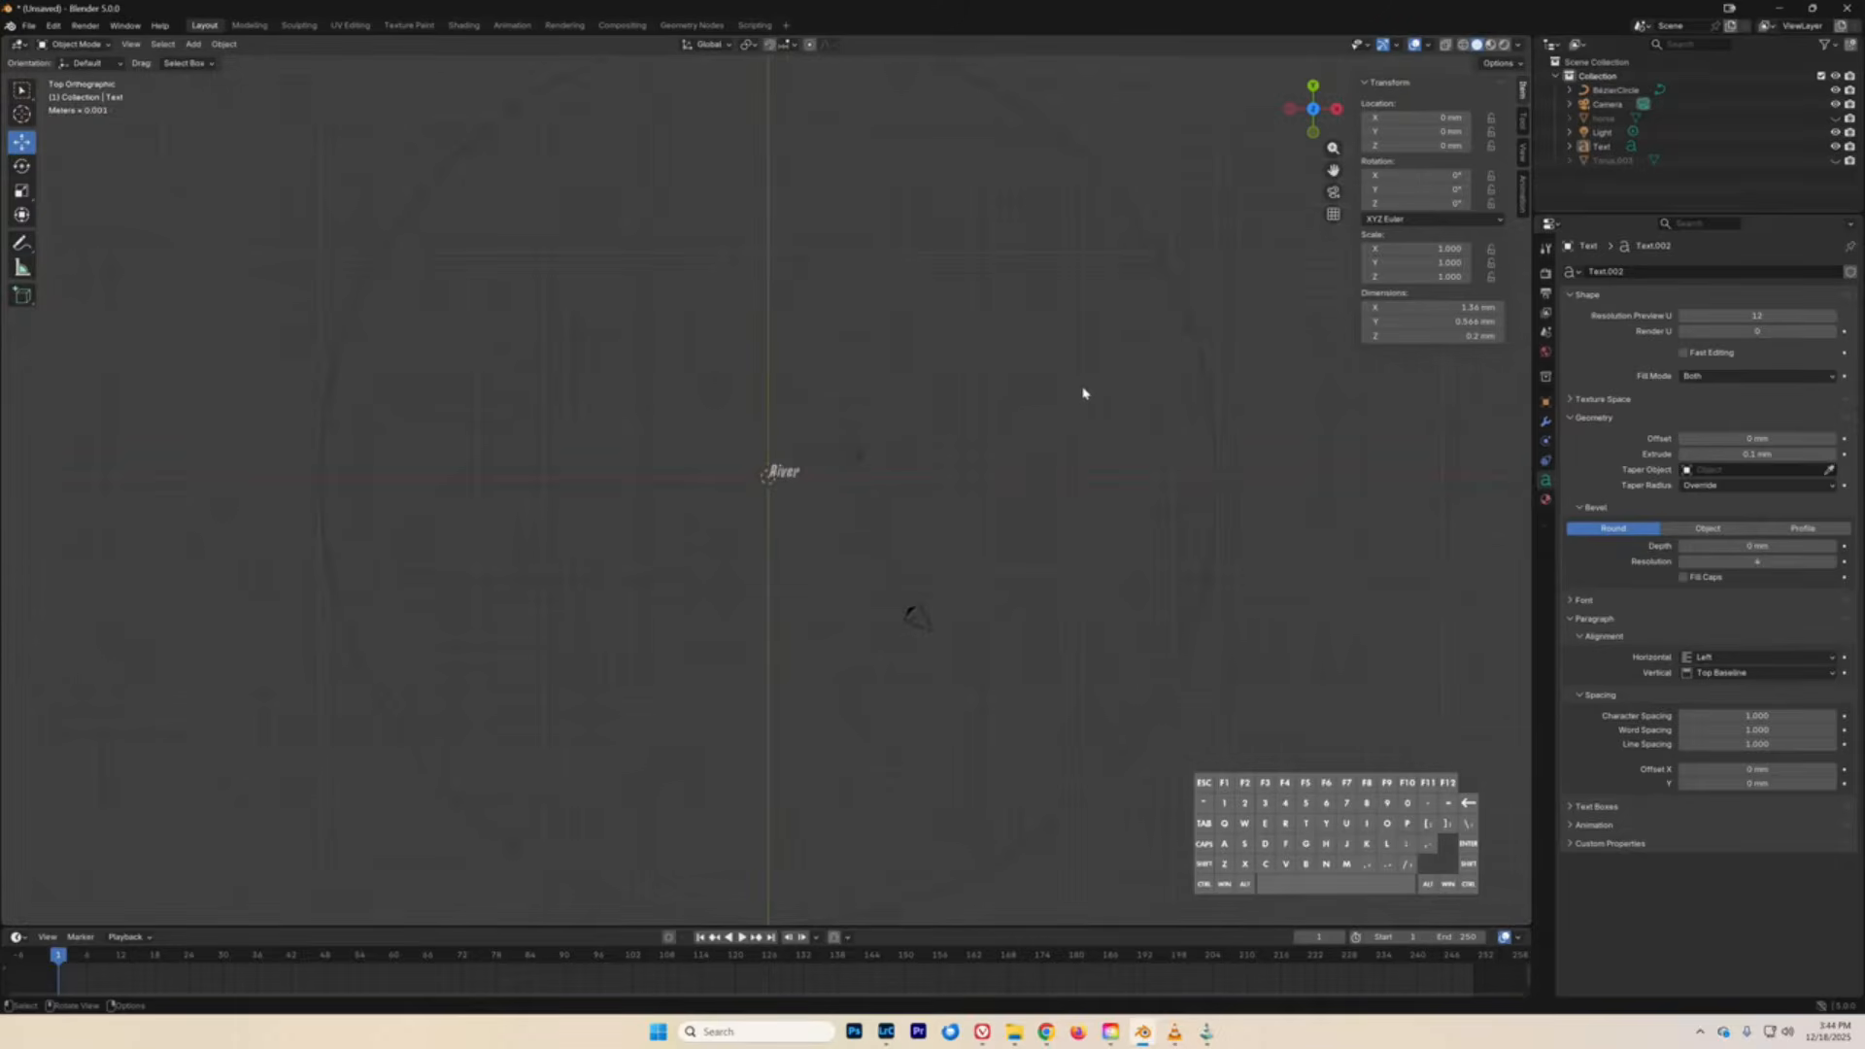
scroll(1078, 396, "up", 8)
left_click(850, 434)
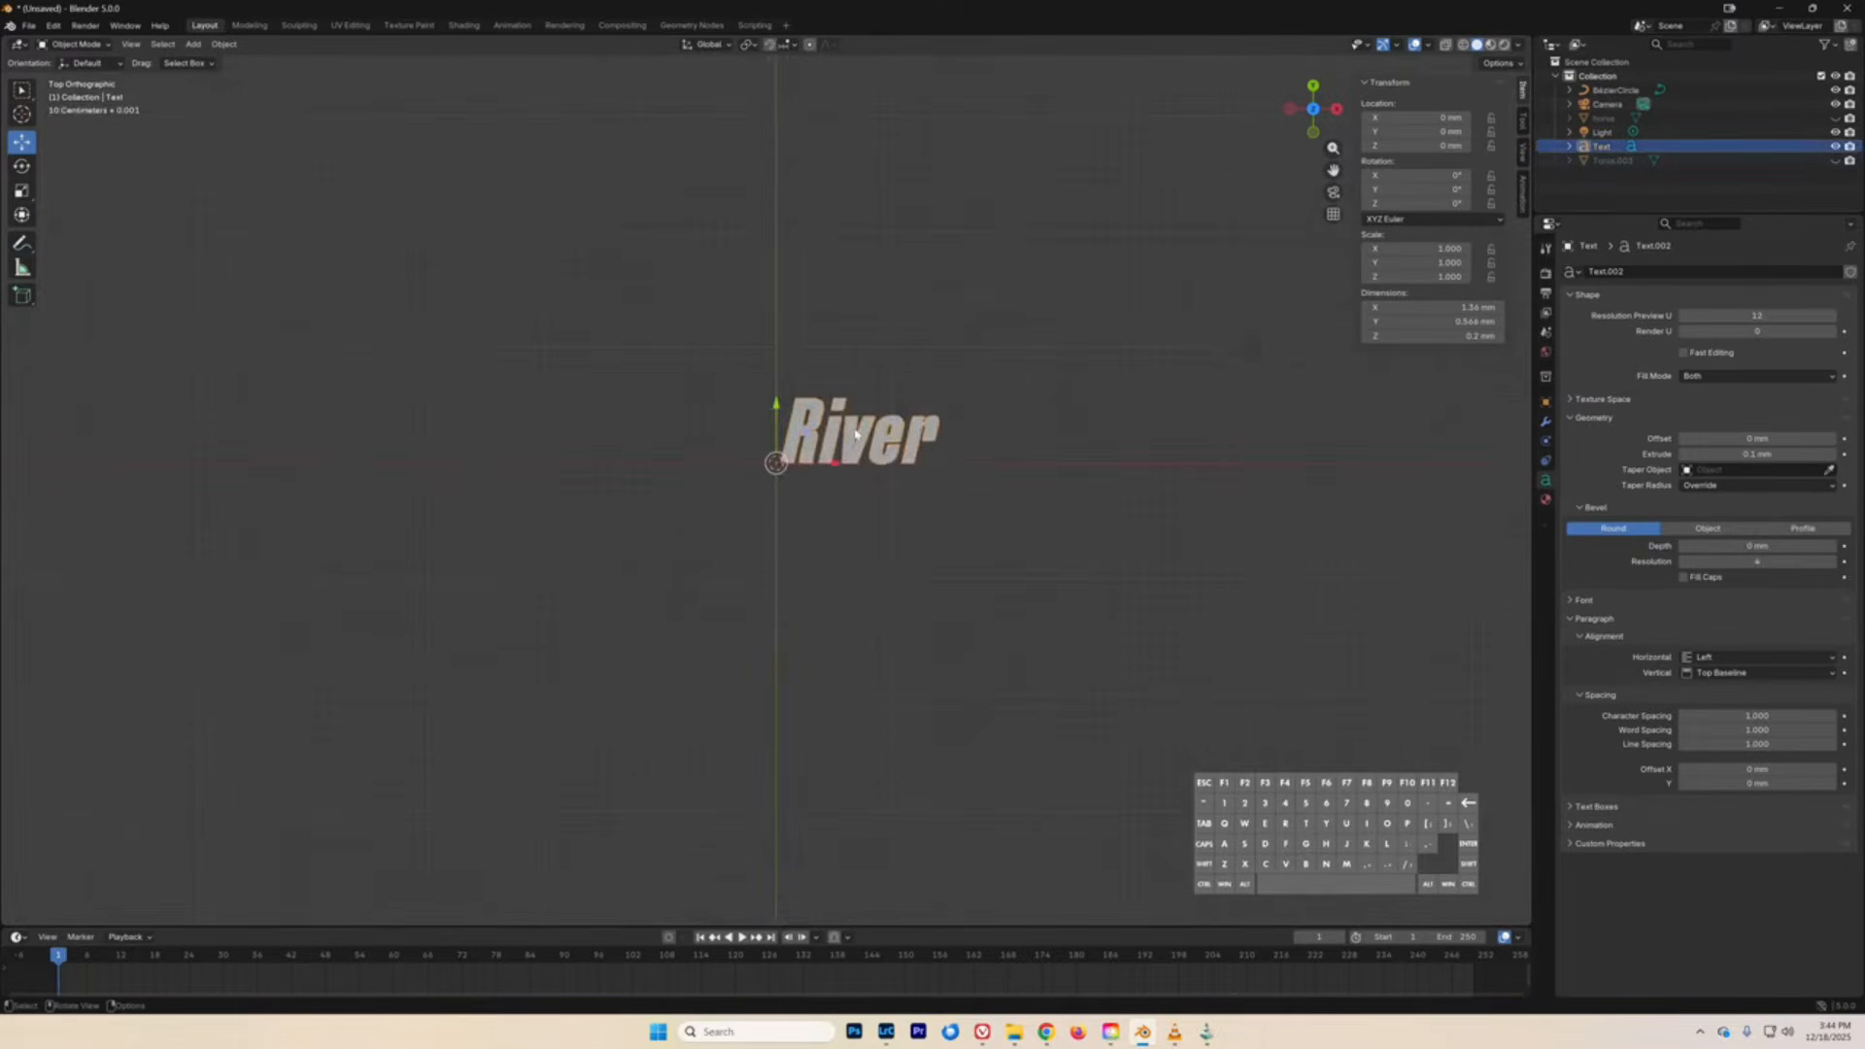
left_click_drag(804, 439, 524, 833)
scroll(703, 558, "down", 2)
scroll(707, 557, "up", 2)
scroll(784, 528, "down", 6)
scroll(784, 528, "down", 4)
left_click_drag(756, 503, 970, 600)
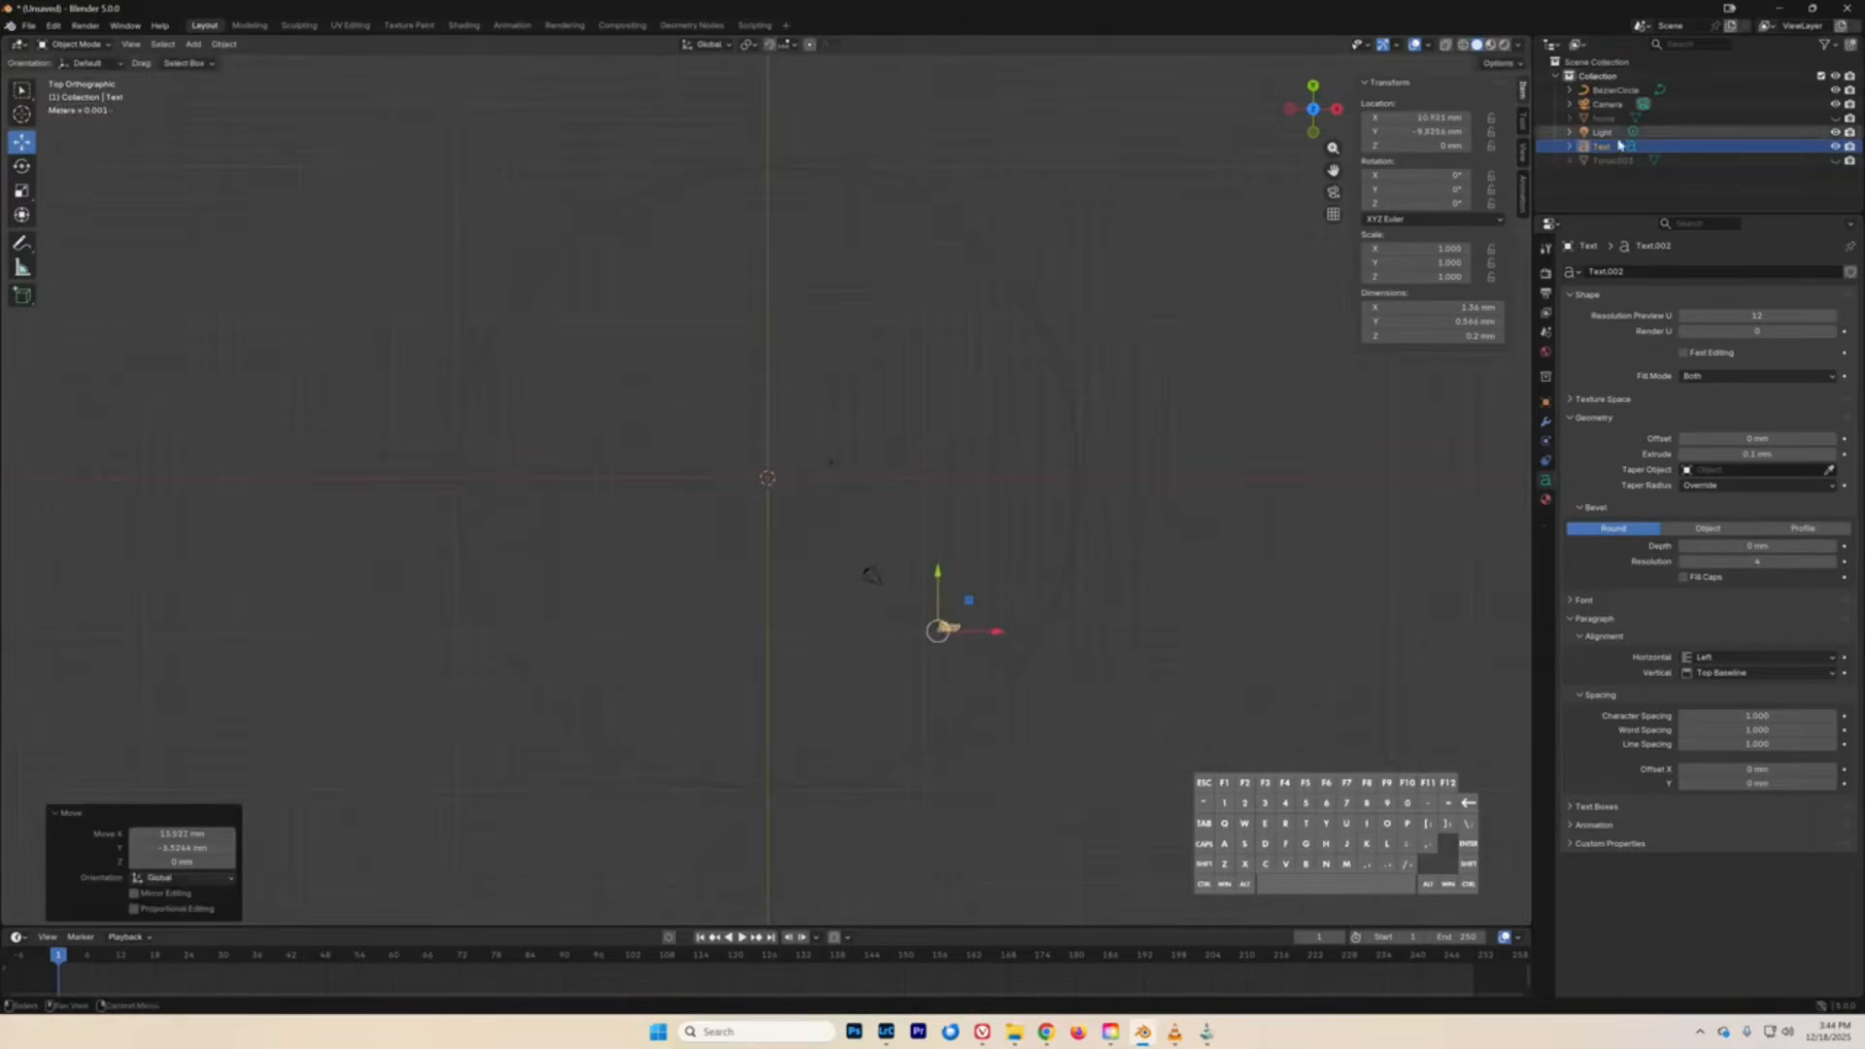
left_click(1834, 117)
left_click_drag(968, 606, 742, 644)
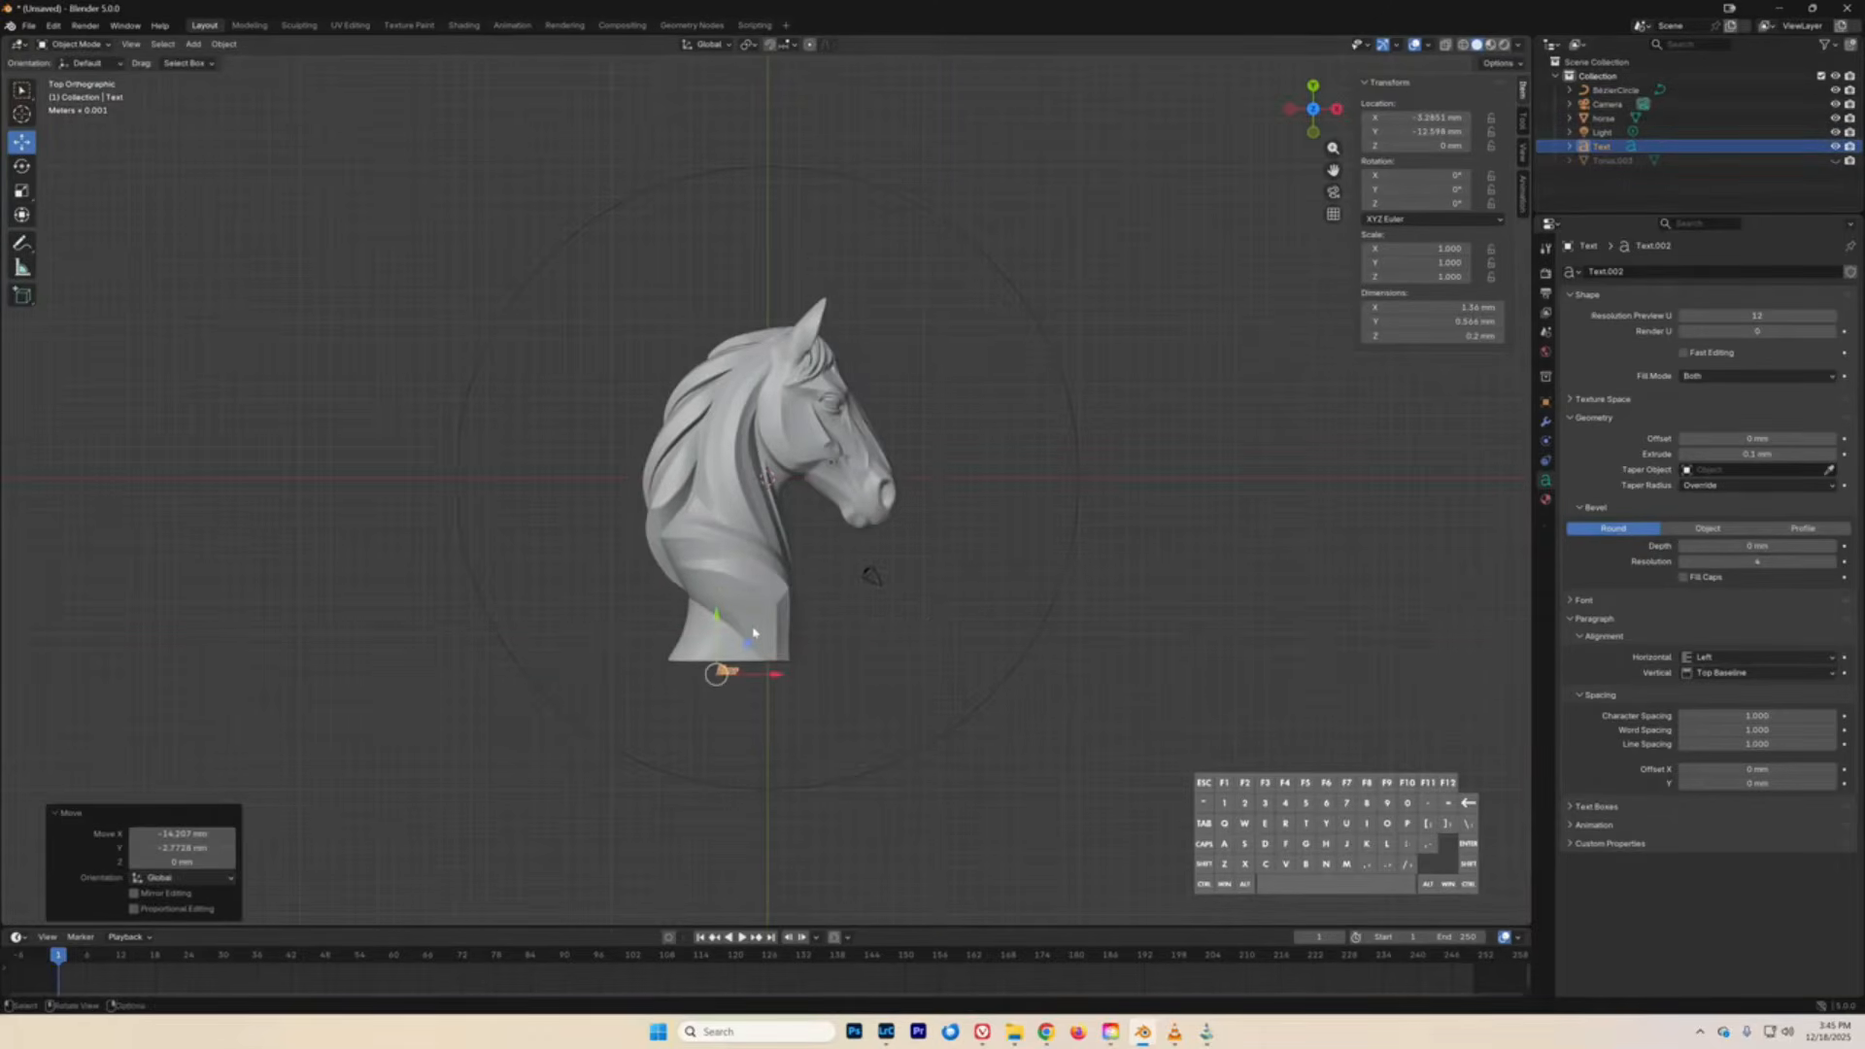
- Scale the text up uniformly by about 4.137 and position it over the base of the horse's neck
key("s")
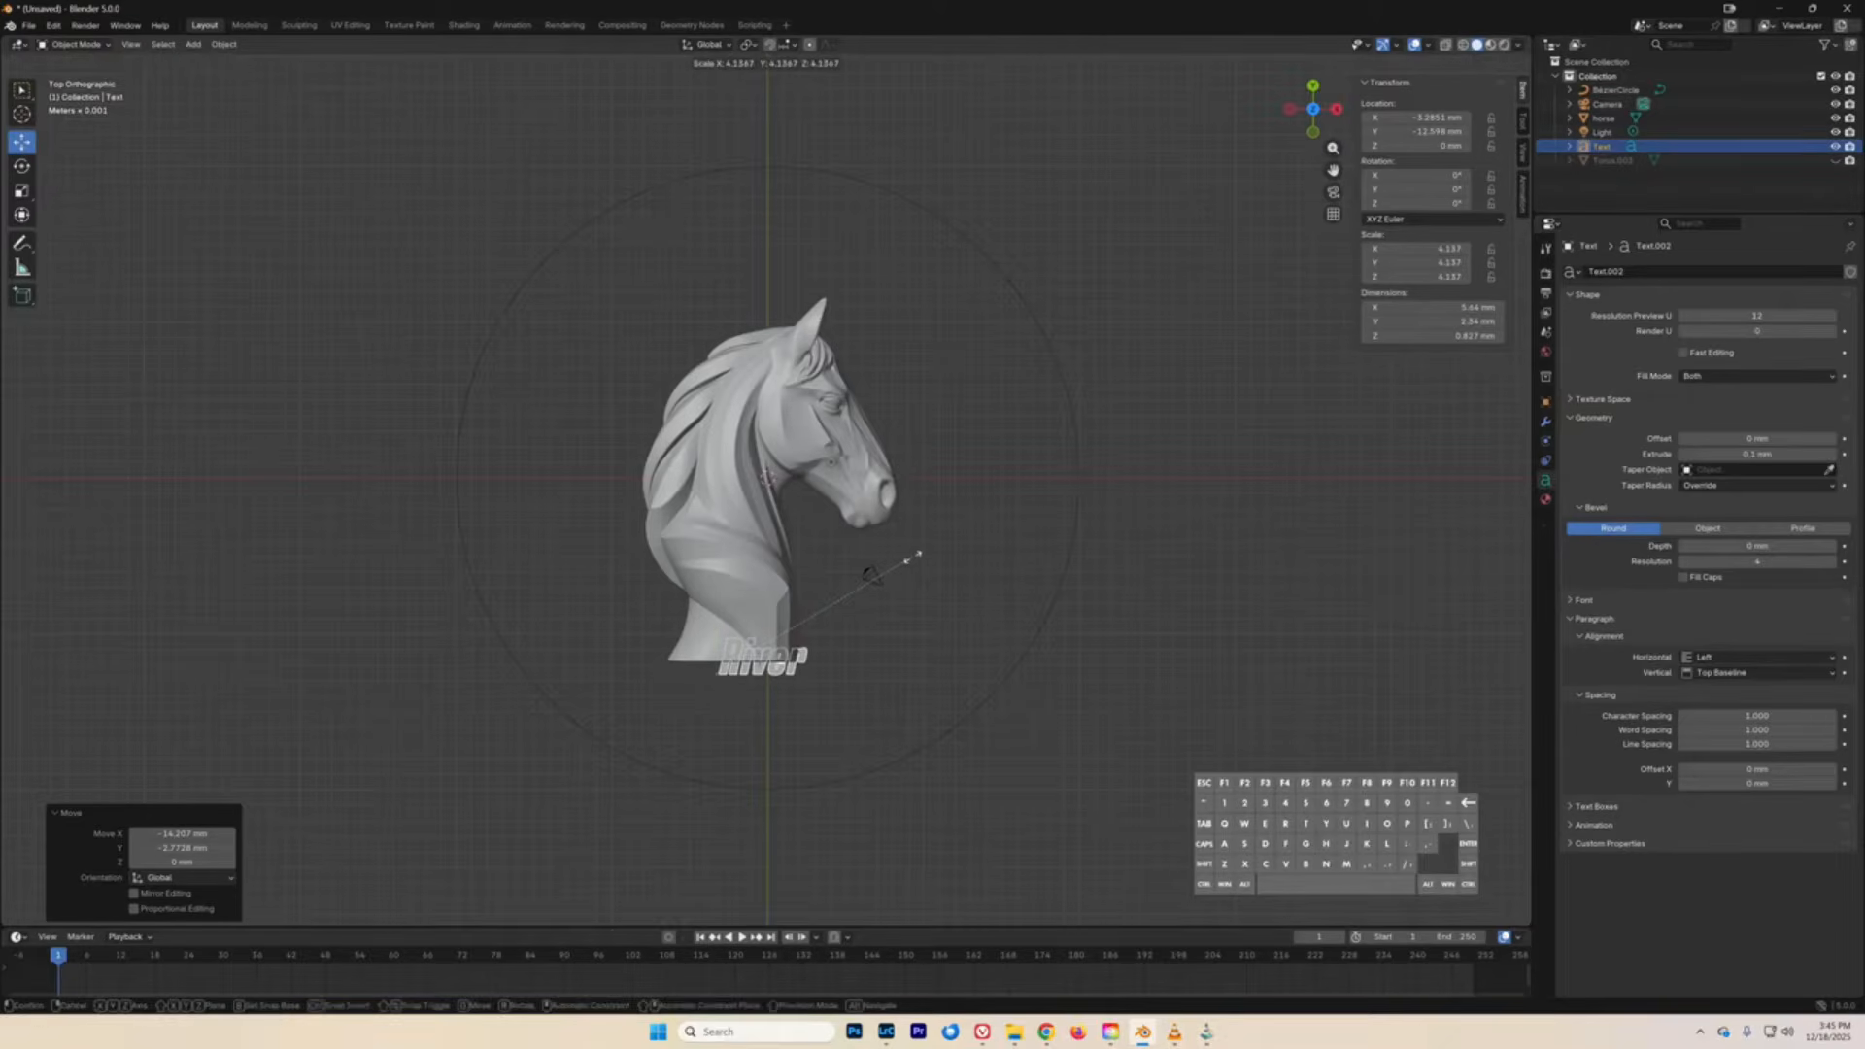
left_click(912, 559)
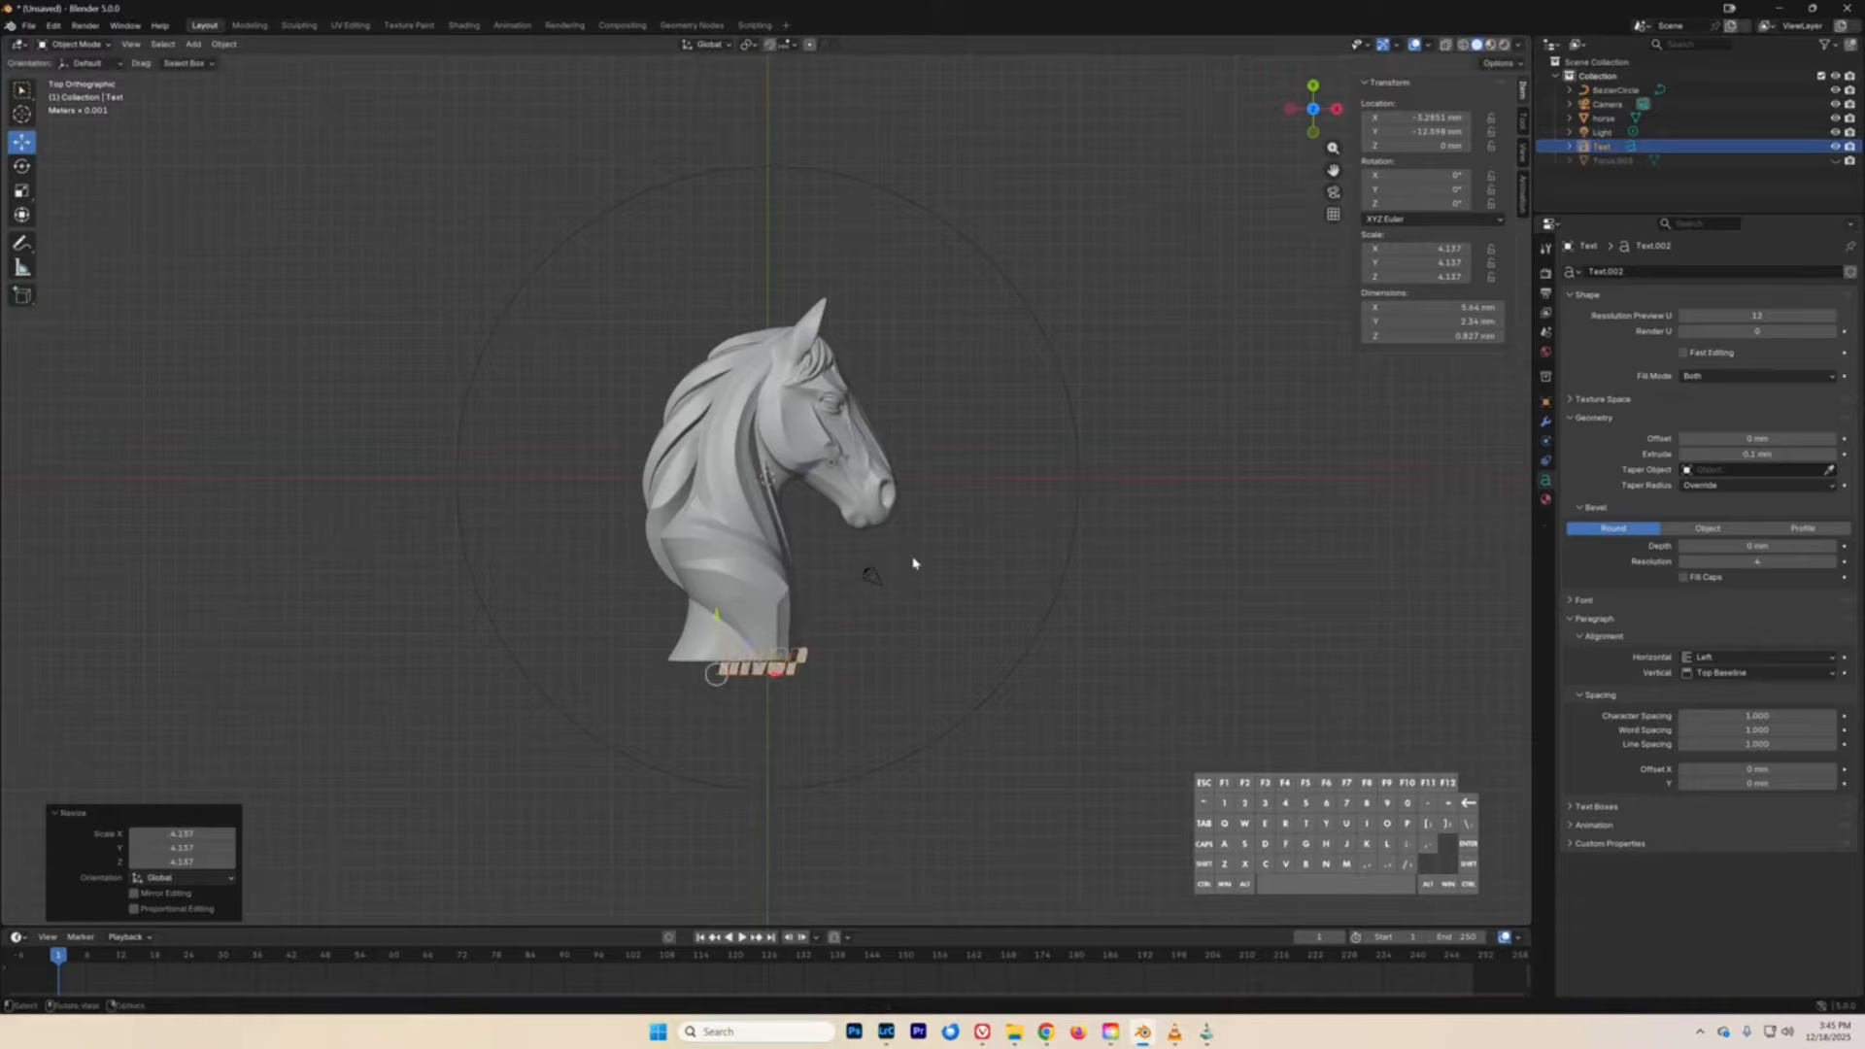
key("g")
left_click(748, 653)
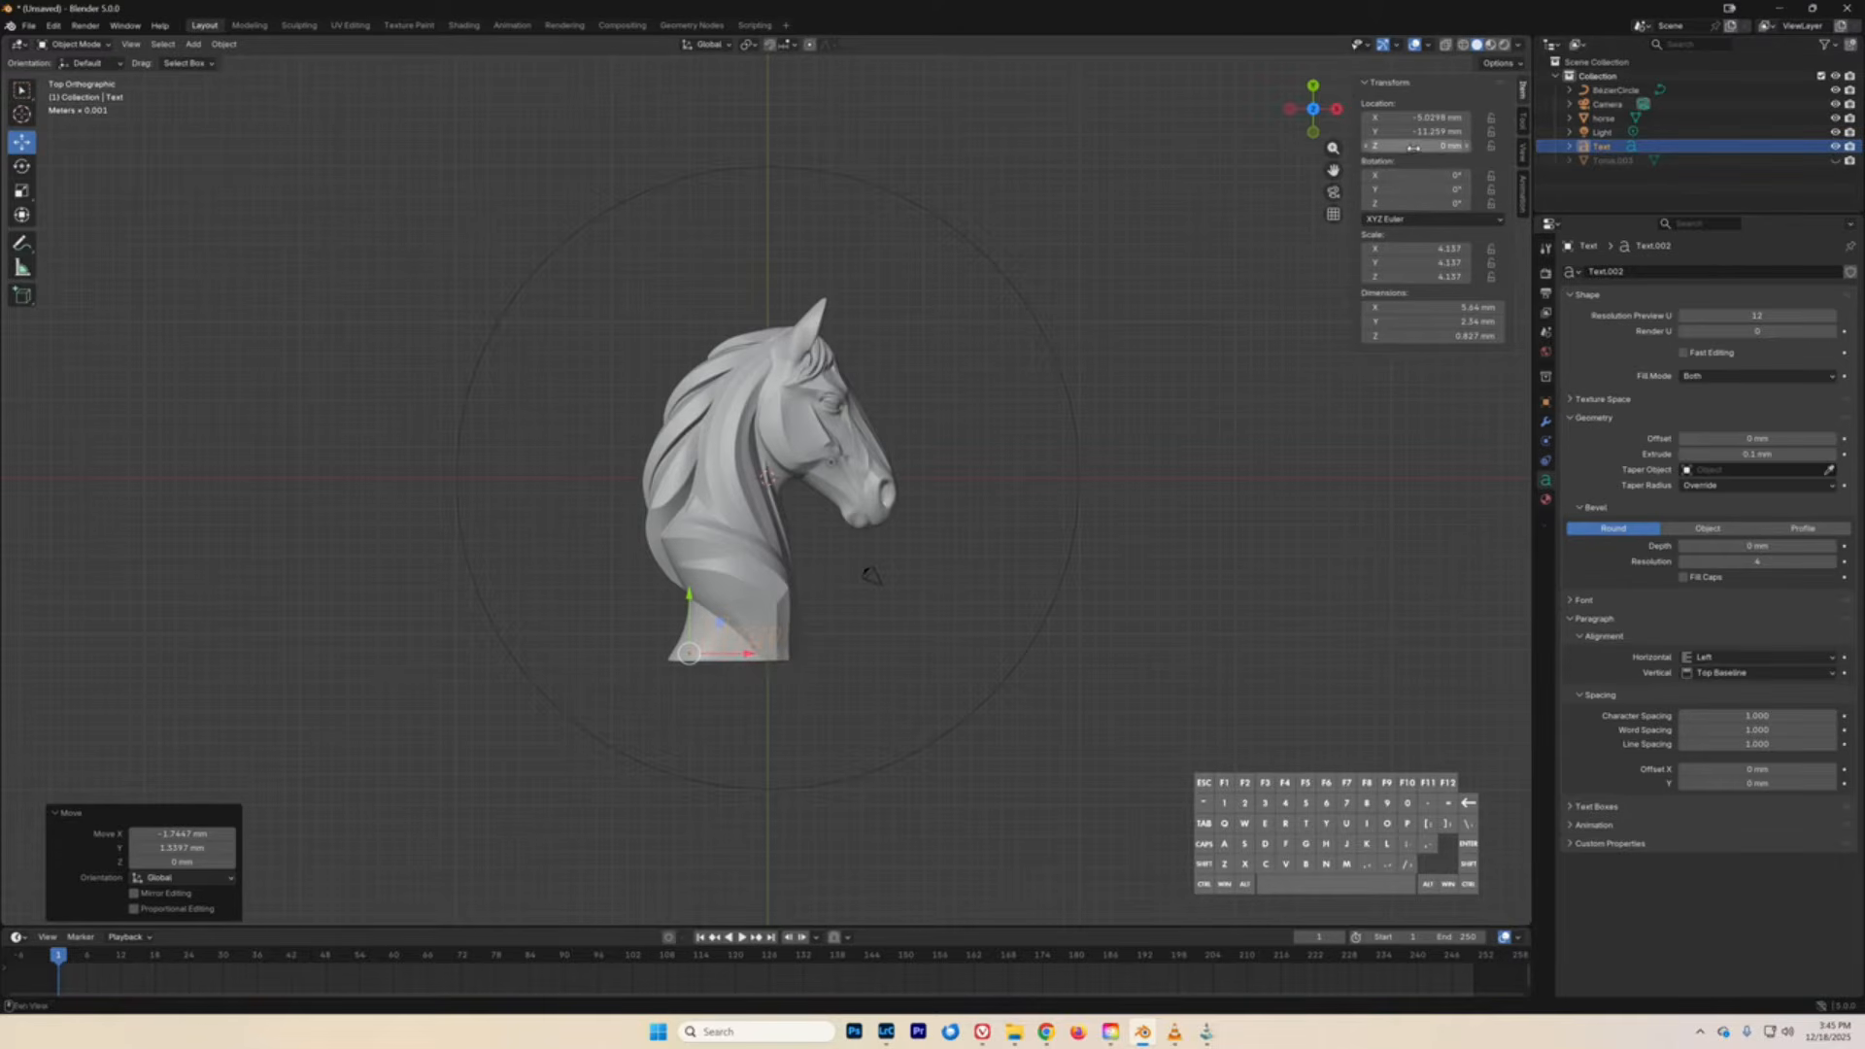
- Raise the text about 4.1 mm along Z onto the neck's surface and unhide the torus ring
left_click(1315, 133)
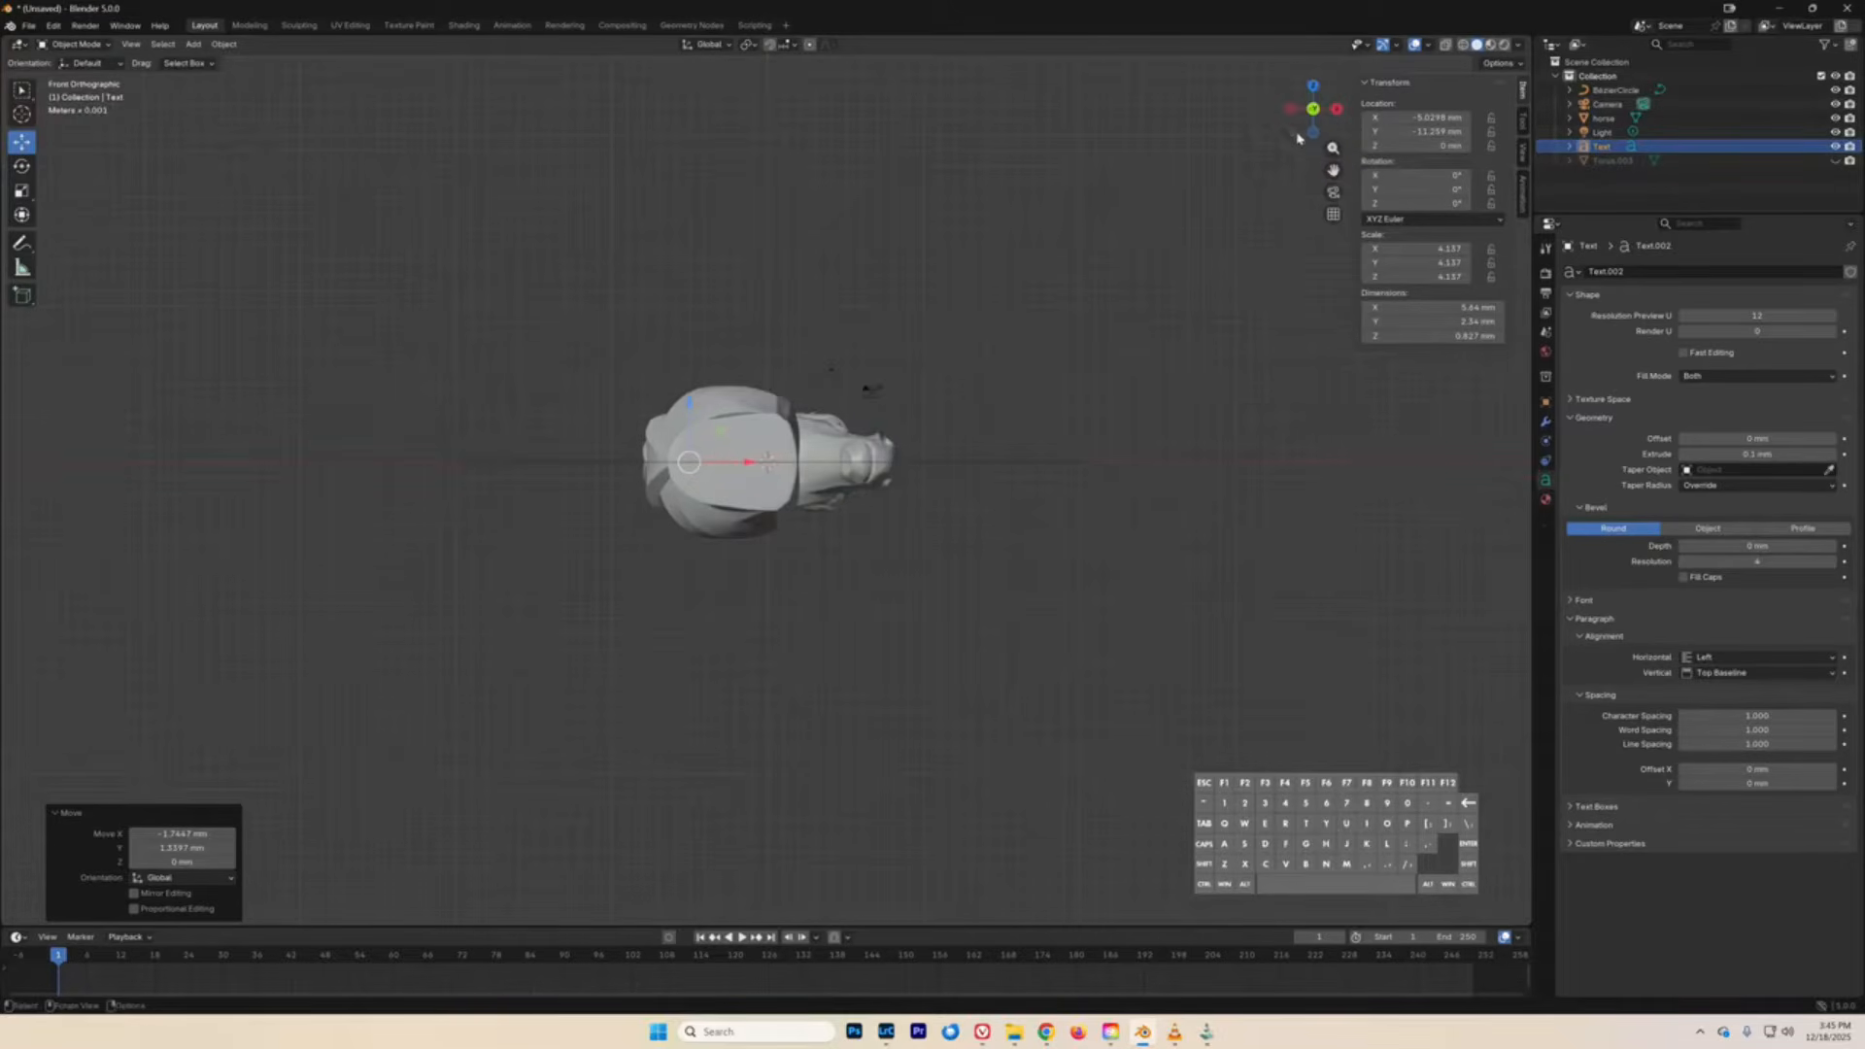
left_click_drag(688, 408, 695, 340)
left_click(1313, 87)
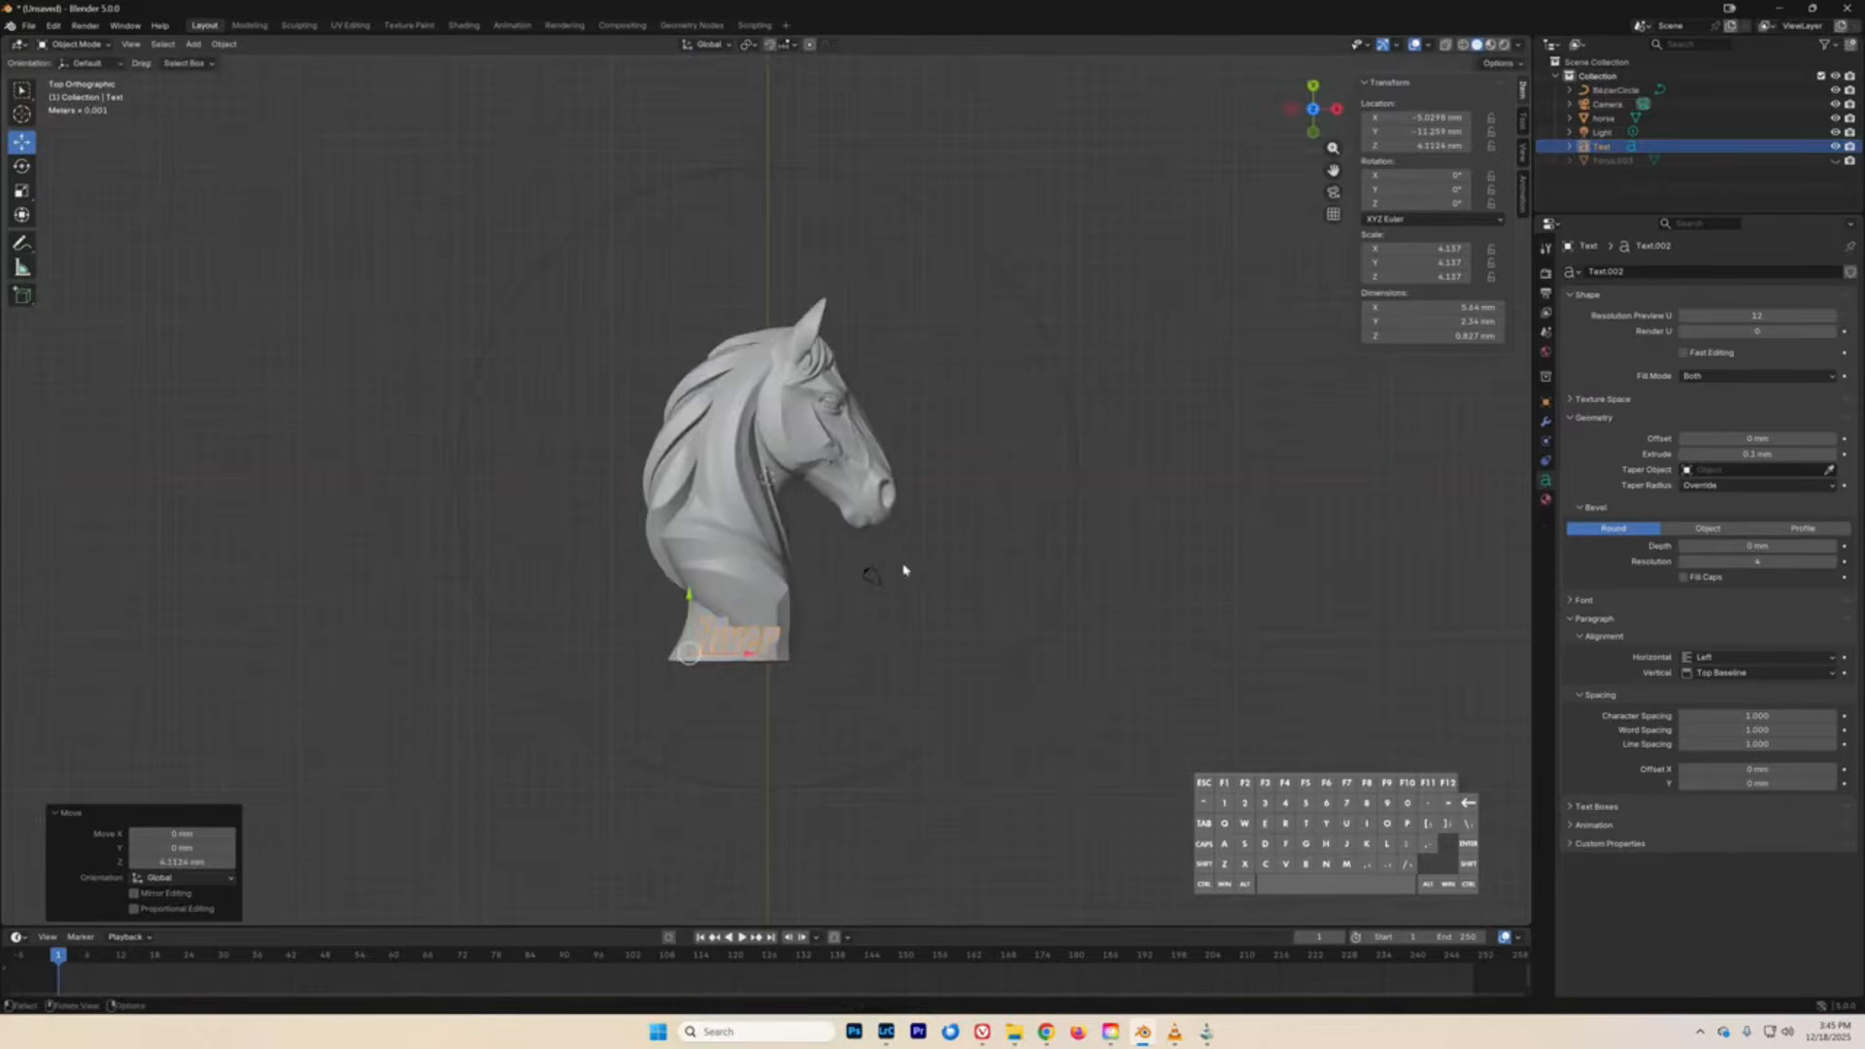
left_click(1183, 537)
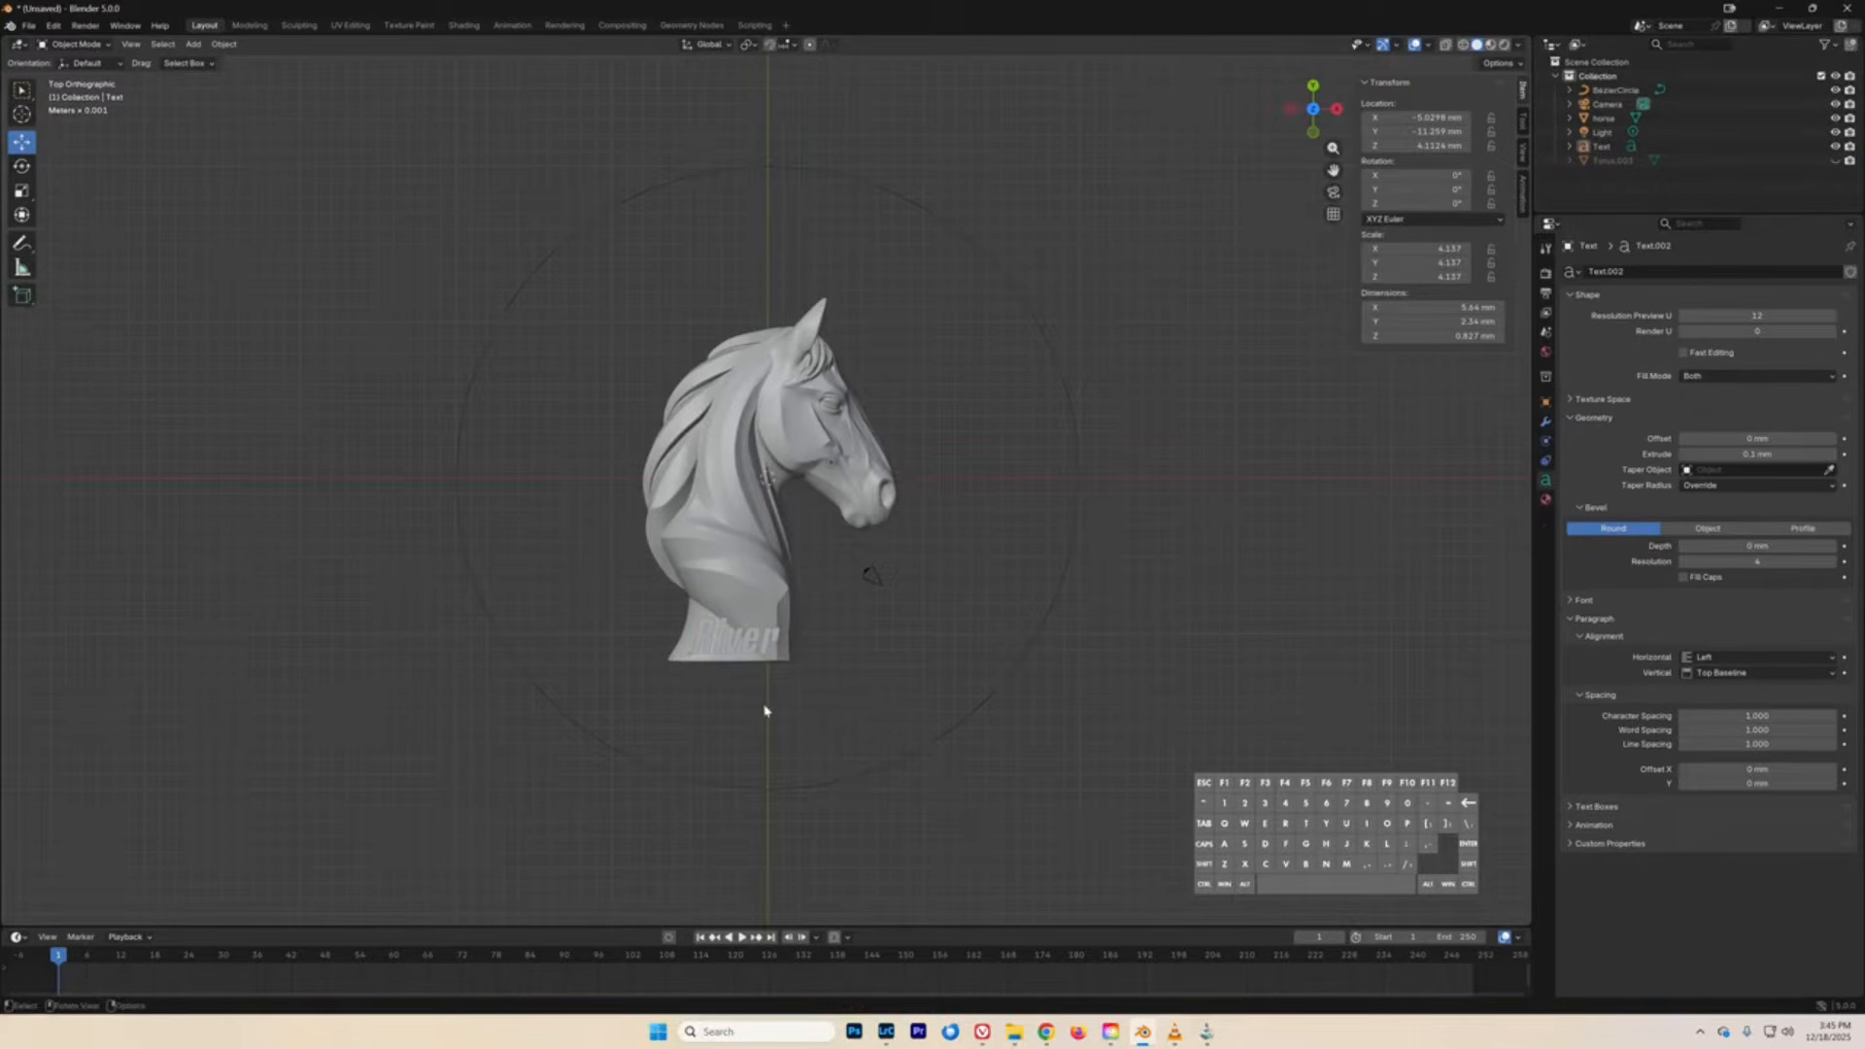
left_click(1834, 161)
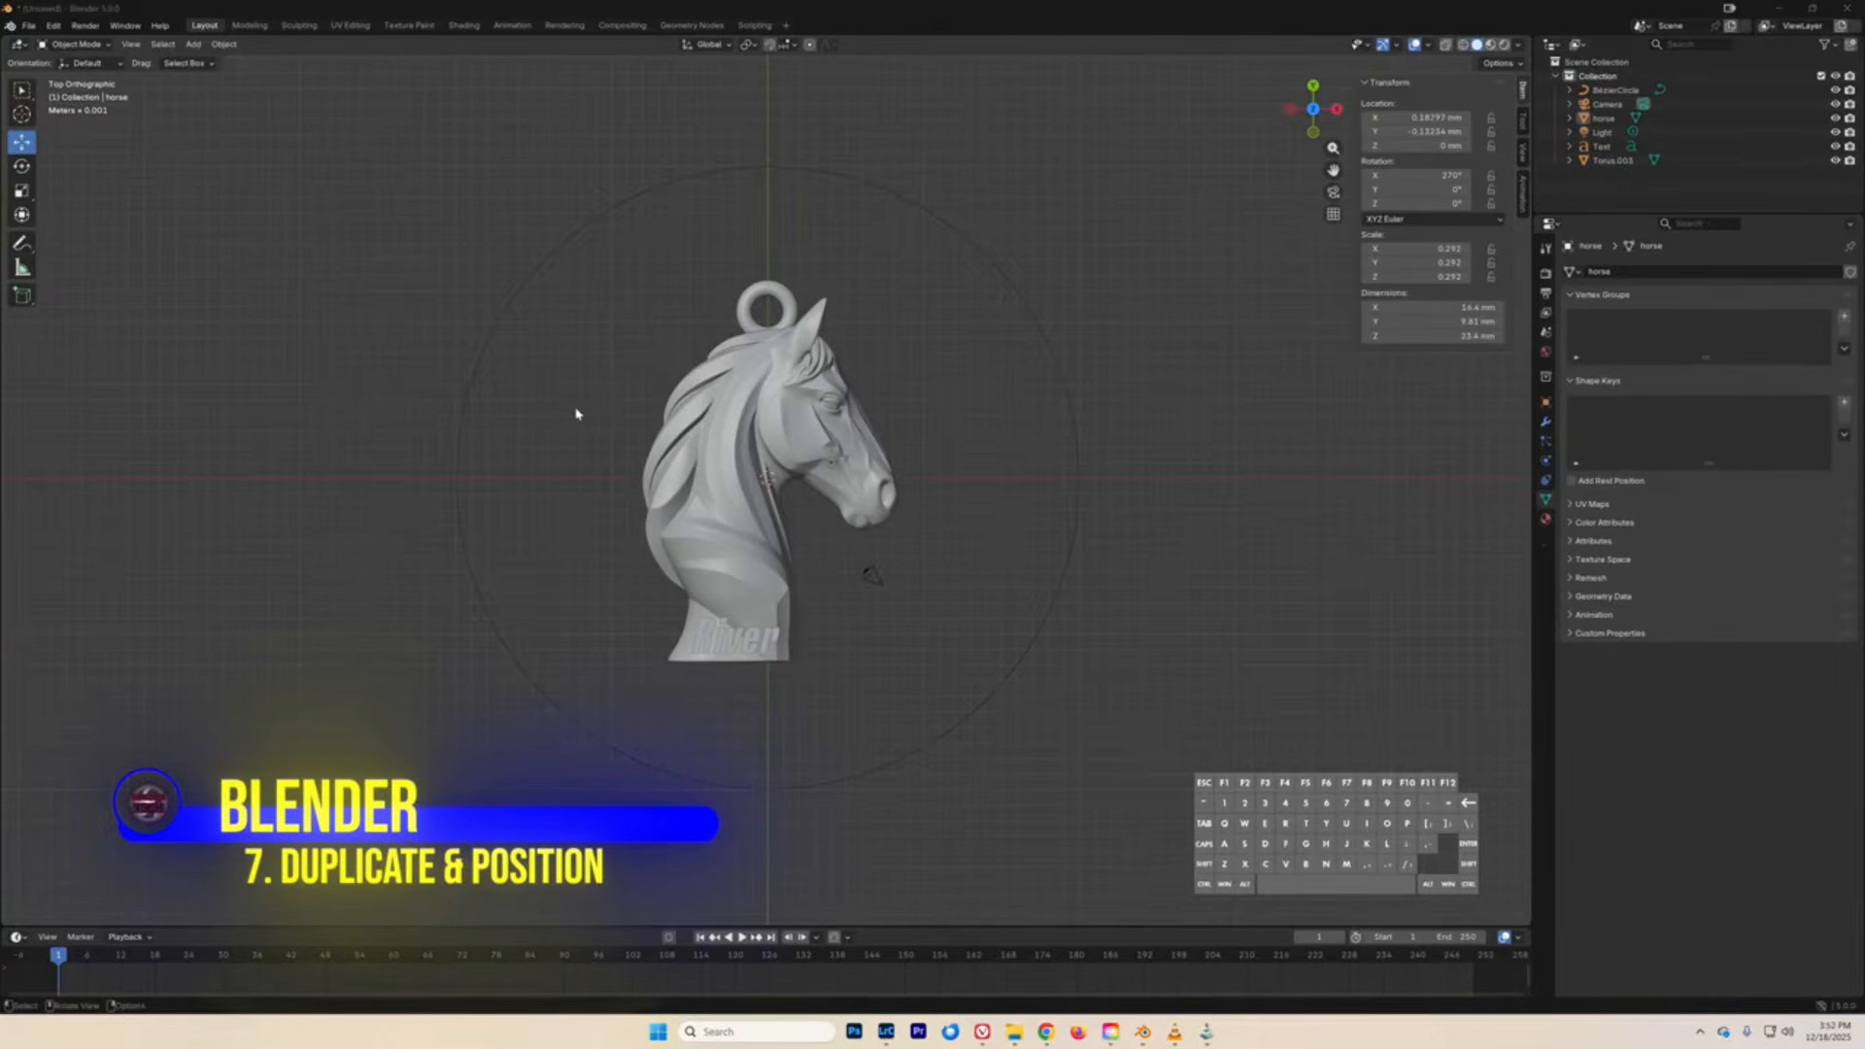
- Duplicate the horse and its torus ring by copy and paste, and move the copies about 18.66 mm along X
left_click(739, 438)
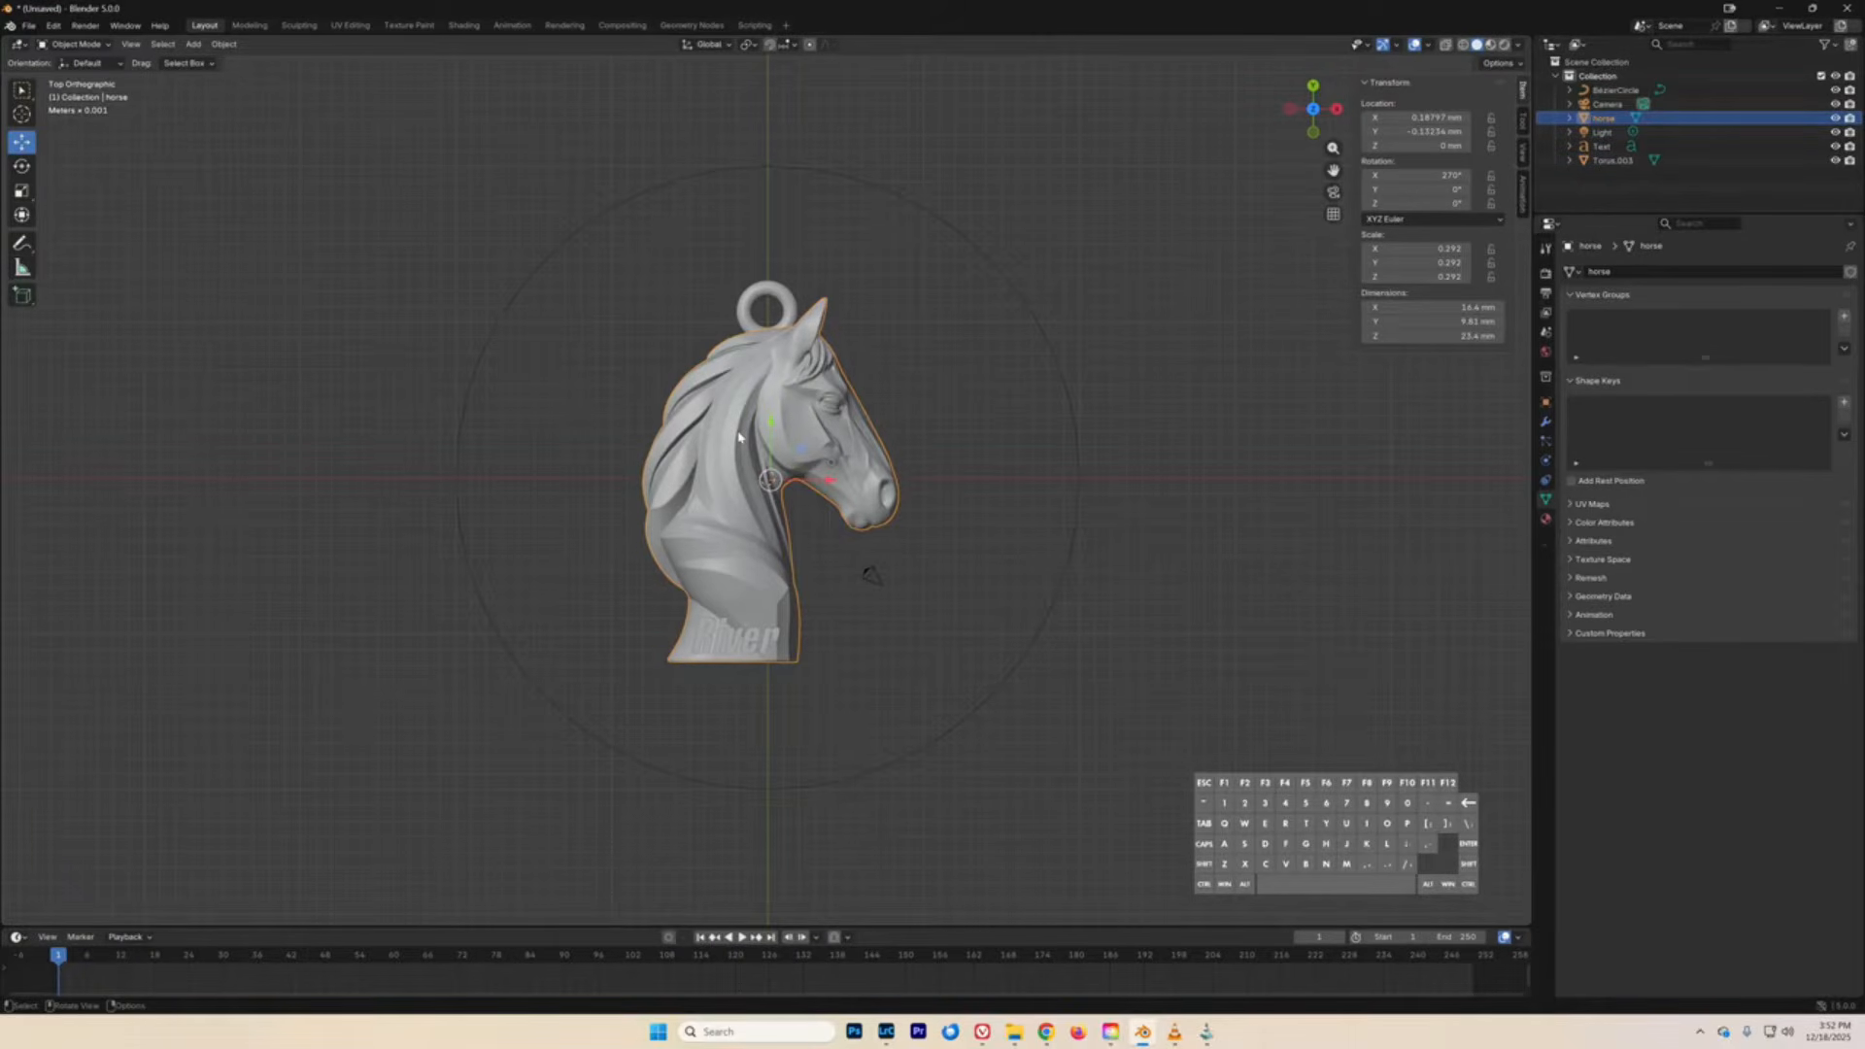
key("shift")
left_click(748, 329, "shift")
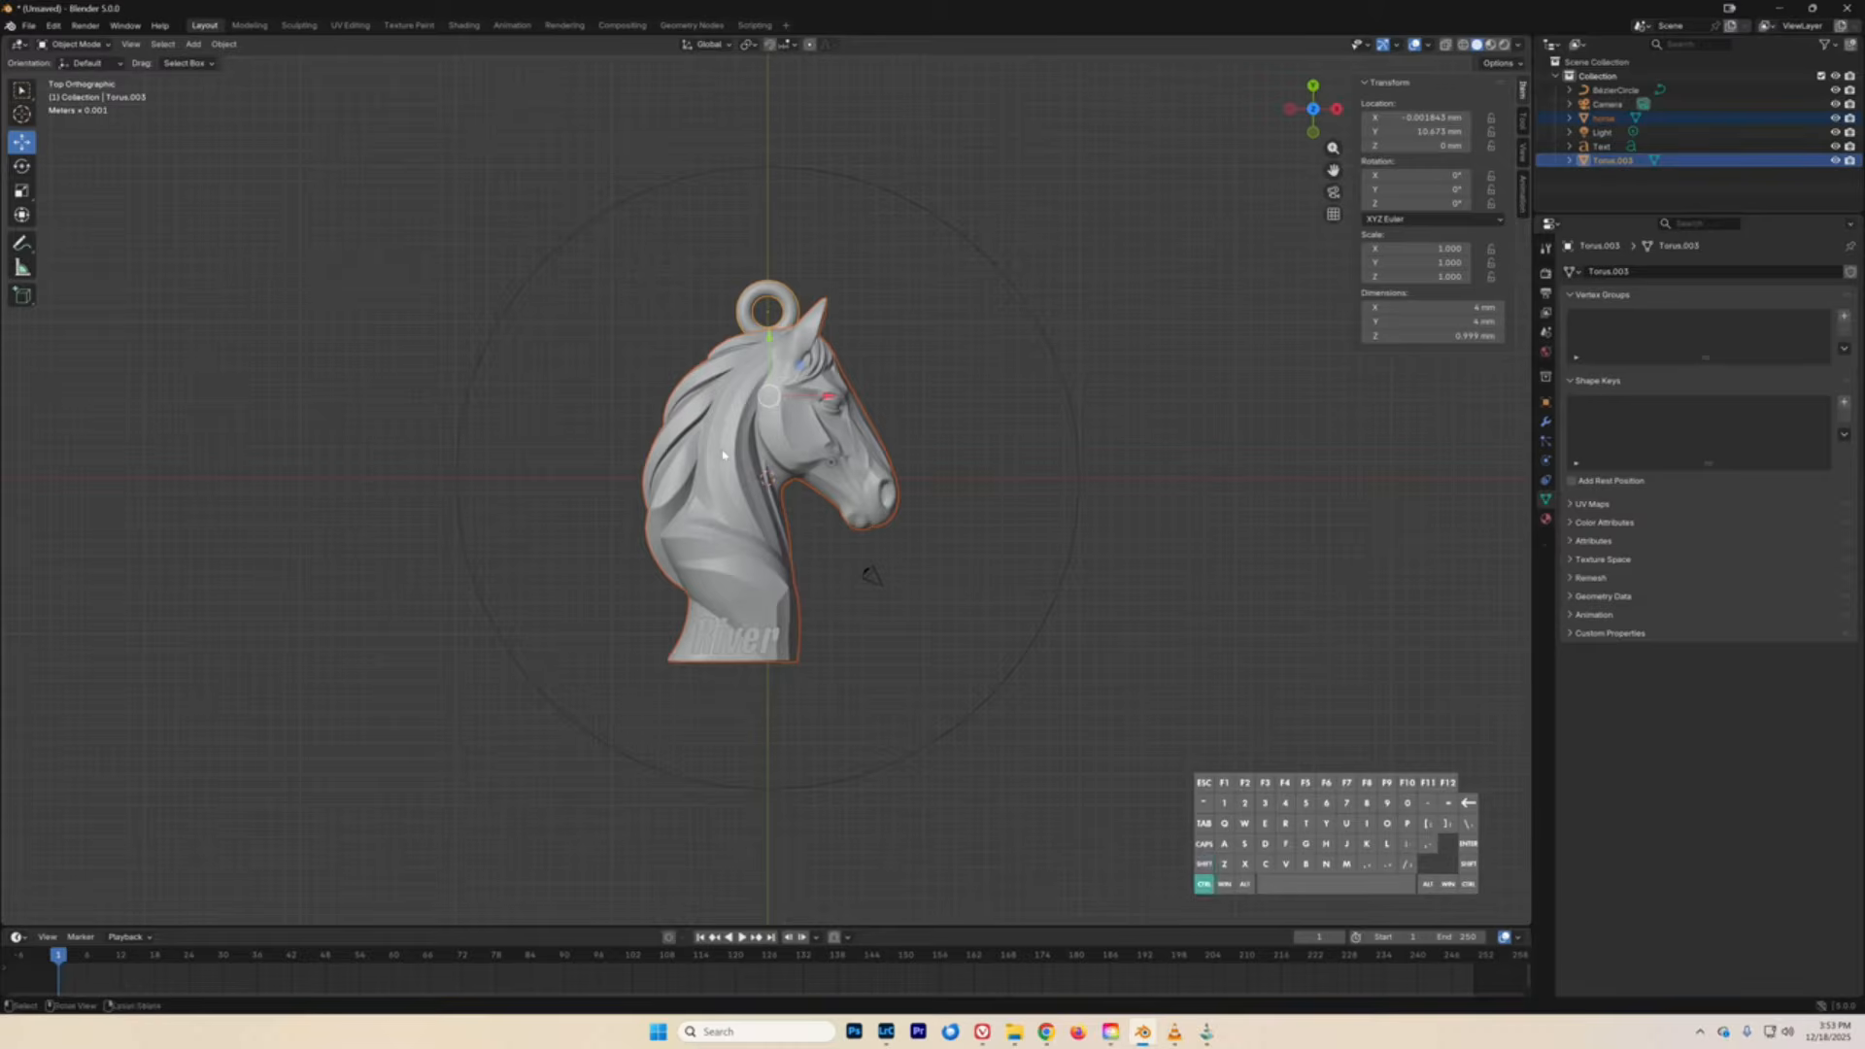
key("ctrl+c")
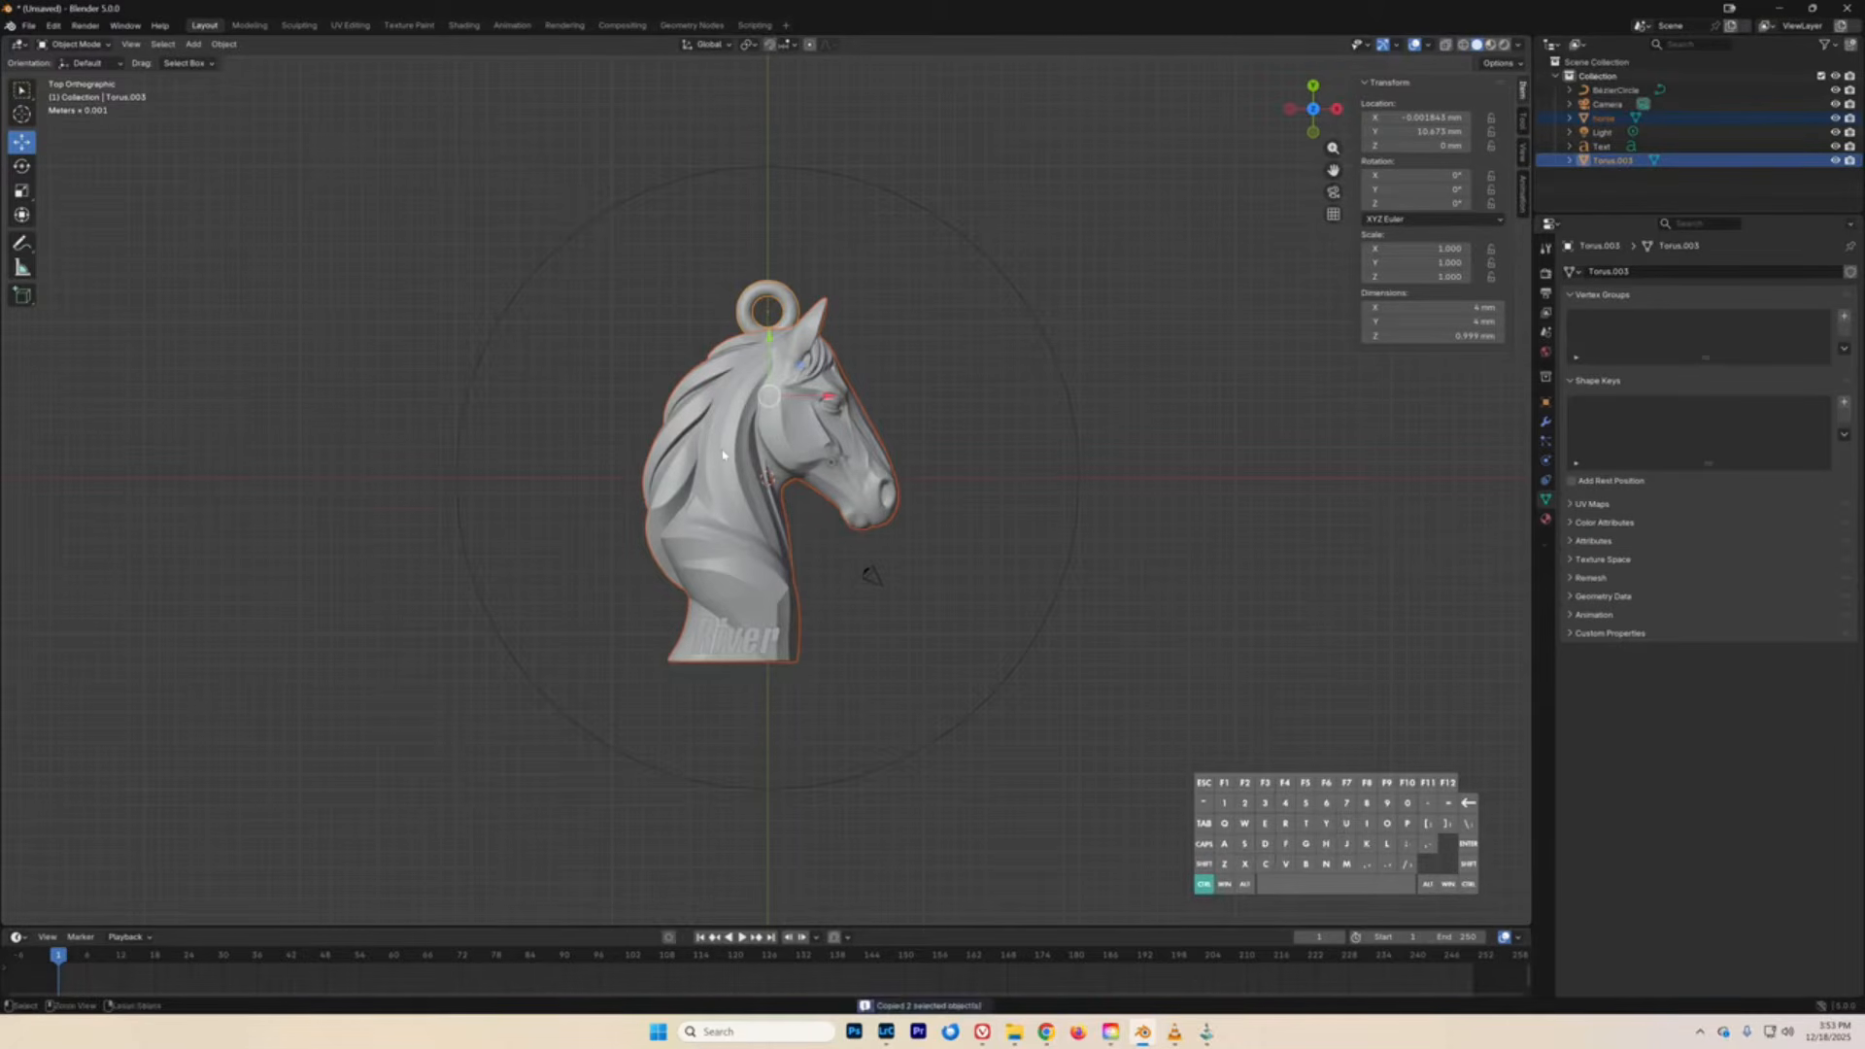
key("ctrl+v")
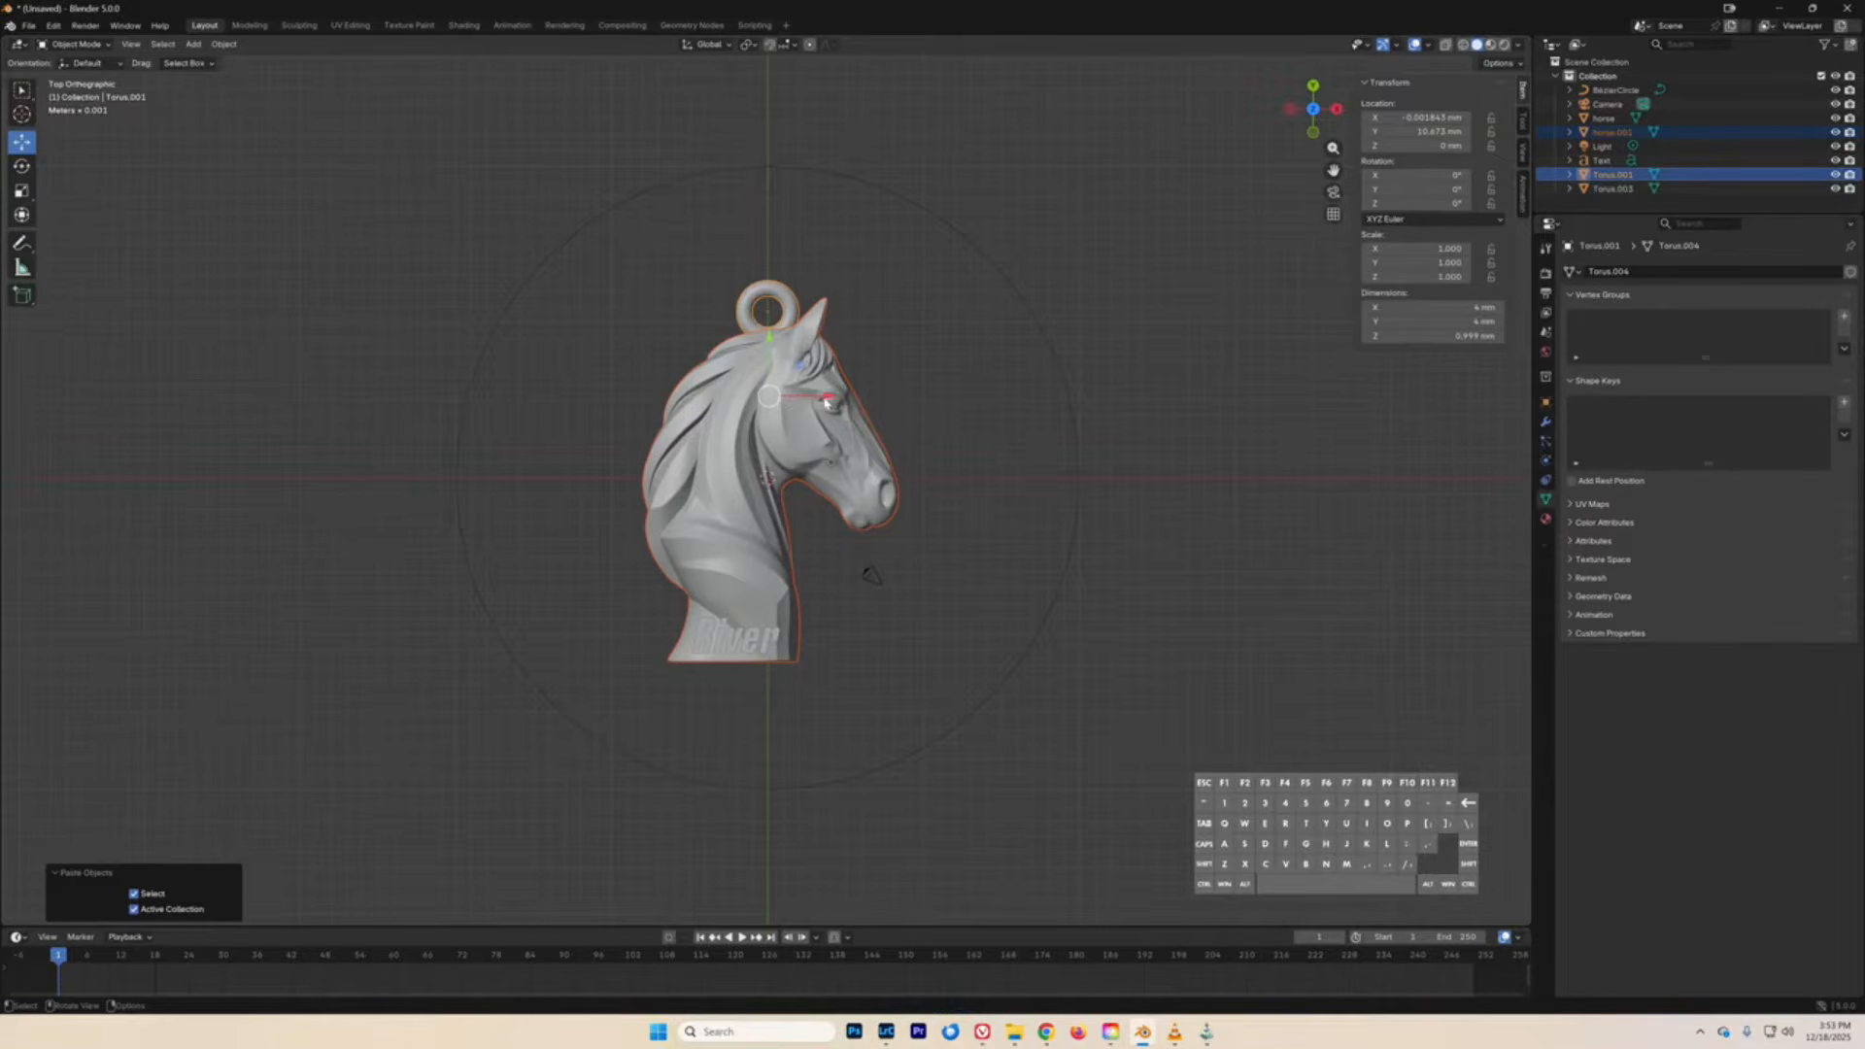
left_click_drag(828, 398, 1124, 404)
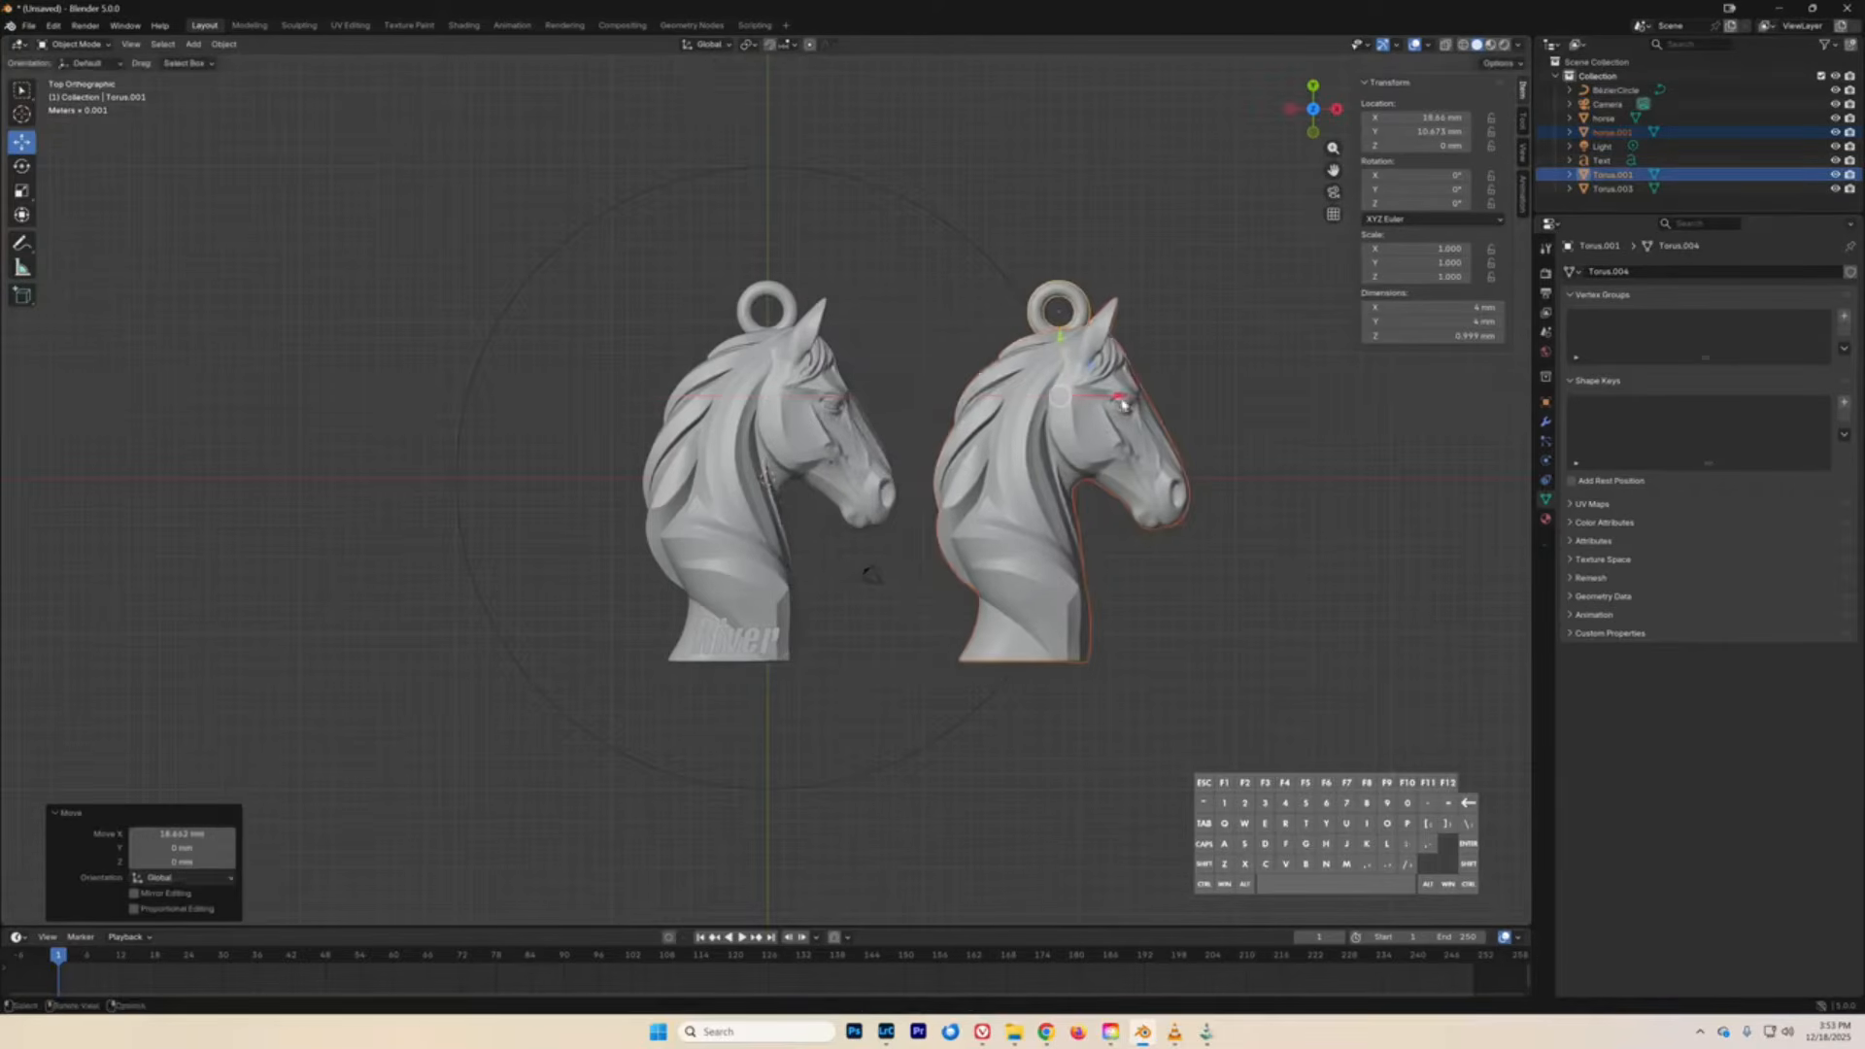
- Set the copied horse's Y rotation to 180° so it faces the original horse
left_click(1002, 500)
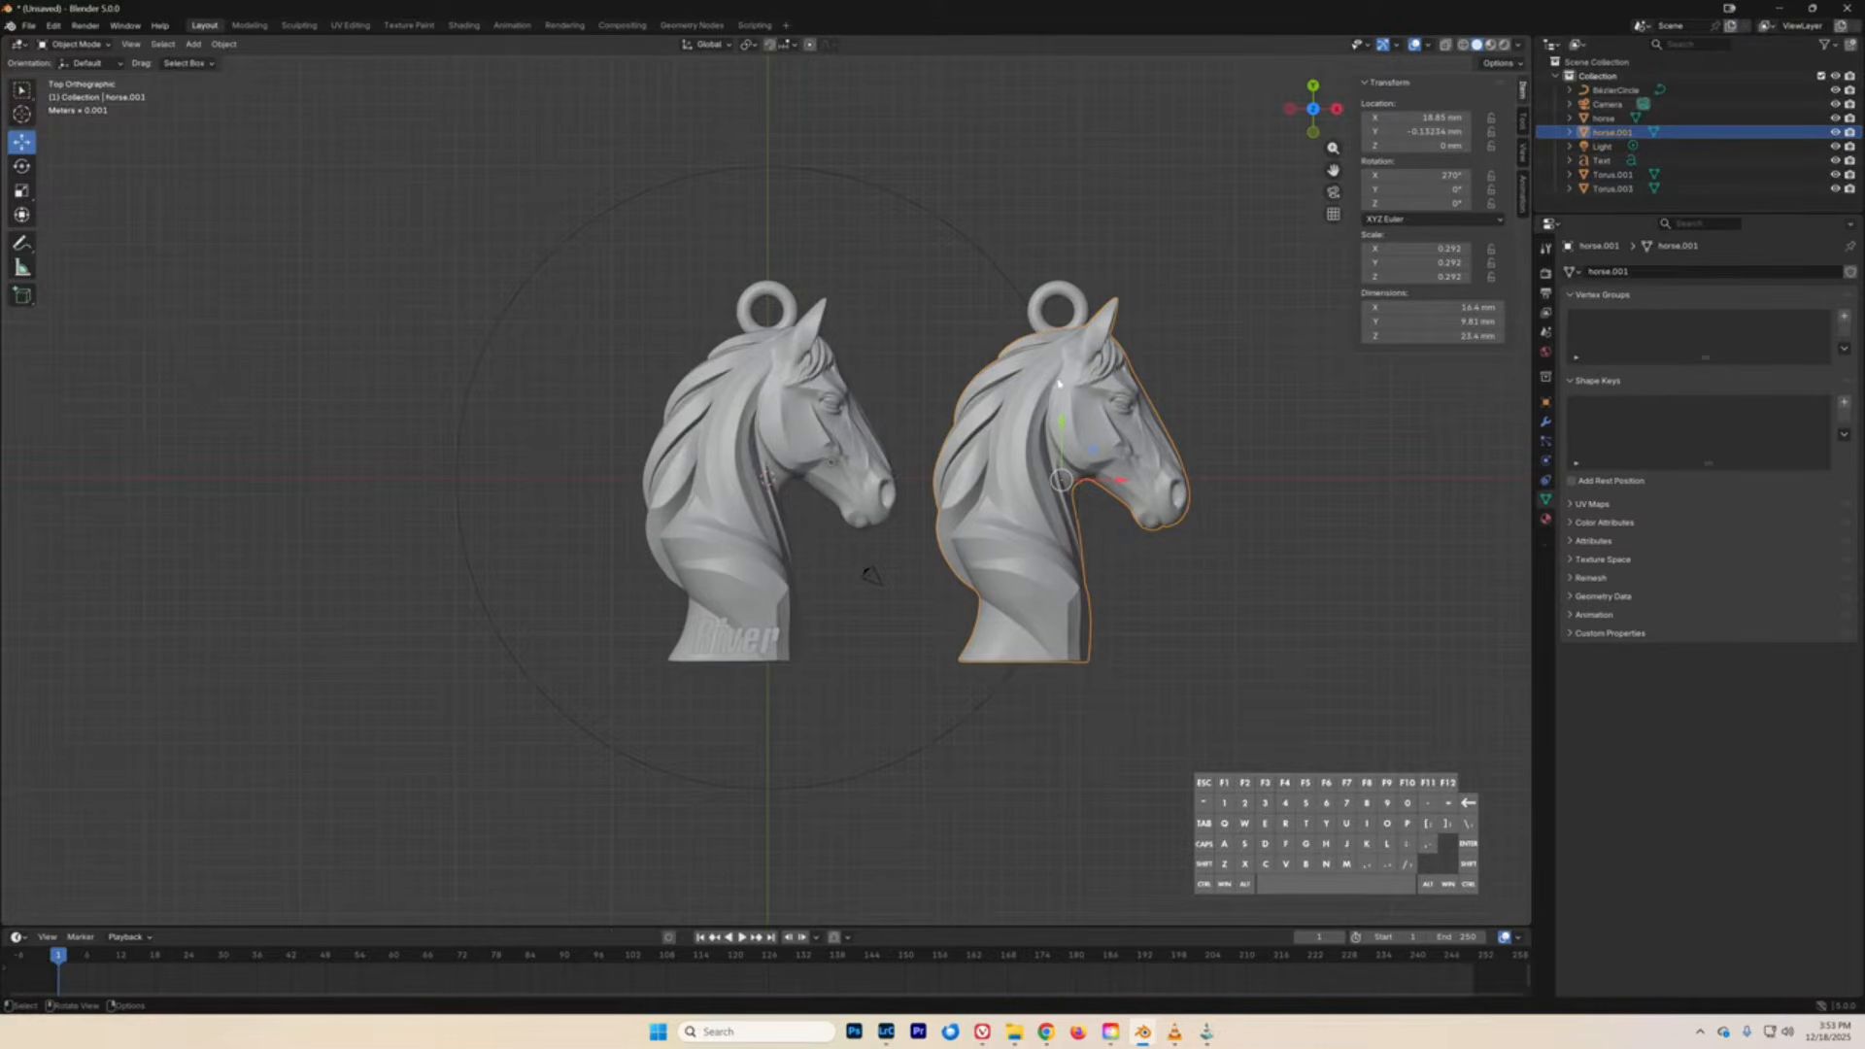
left_click(1040, 324)
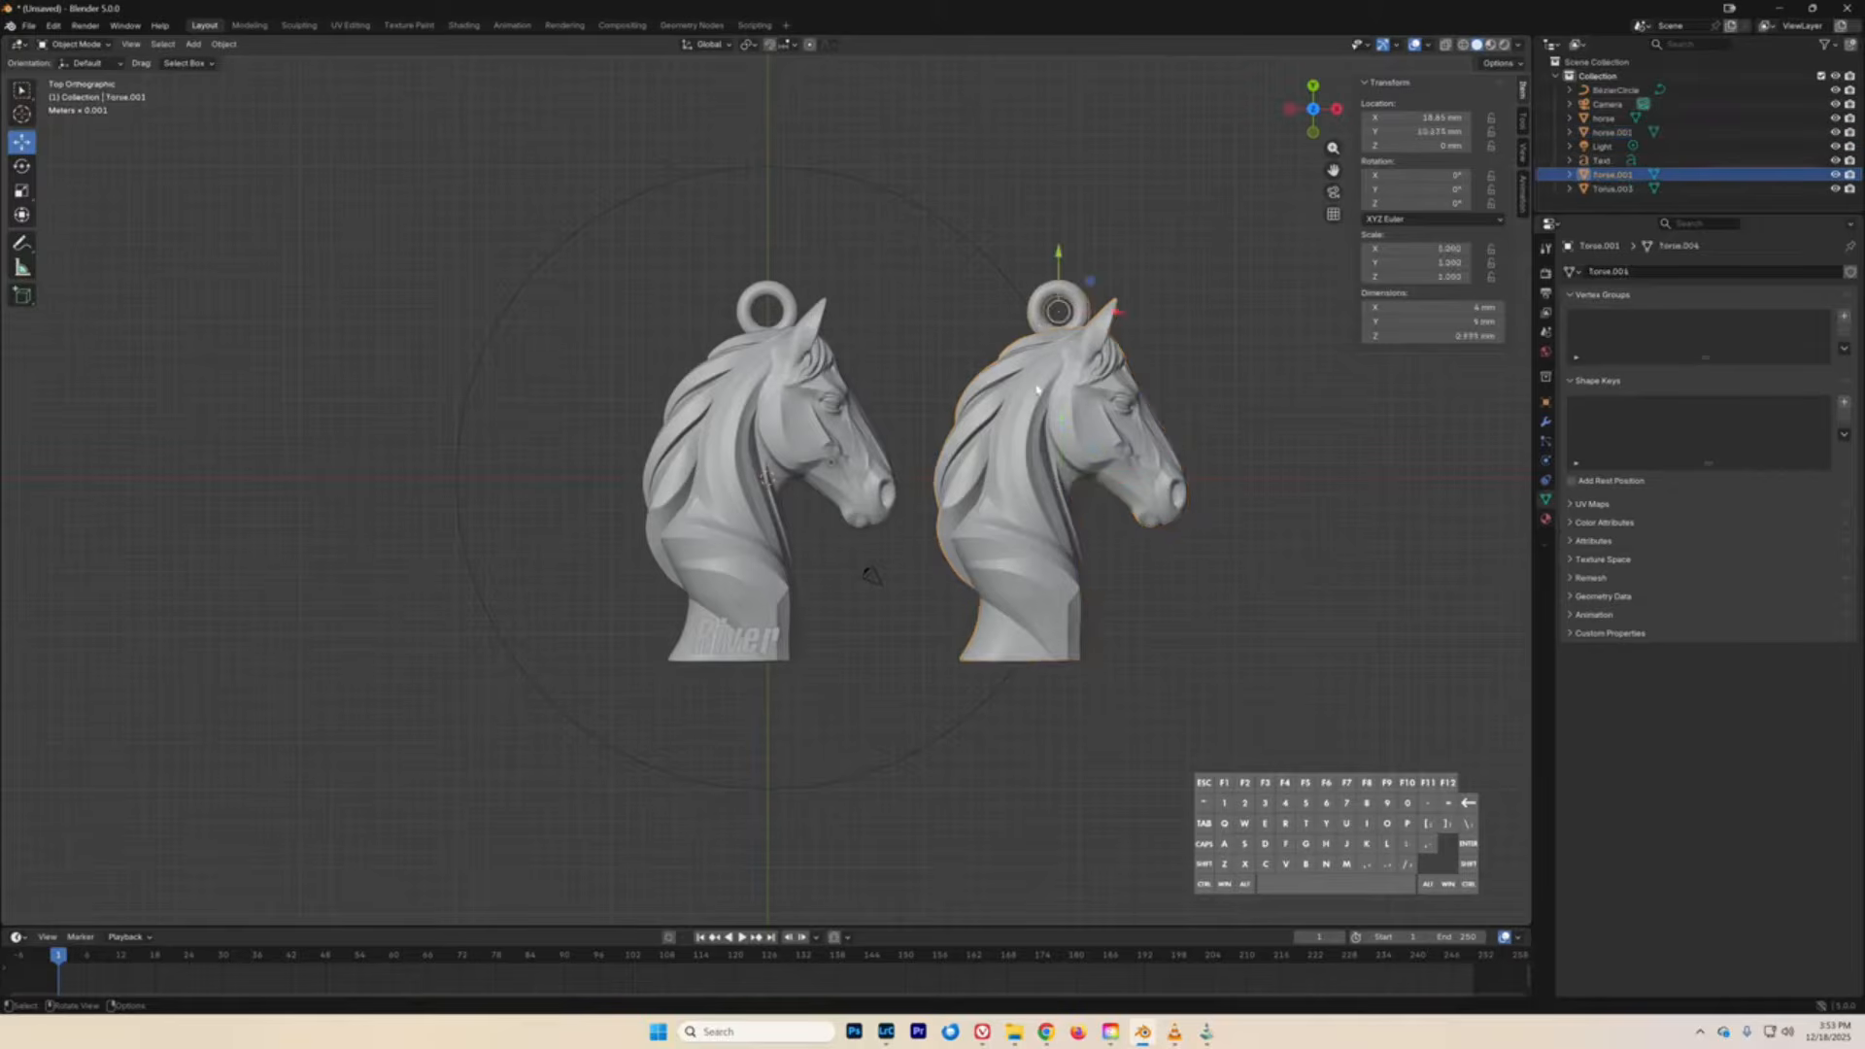
left_click(1036, 390, "shift")
left_click(1041, 320)
left_click(1044, 380)
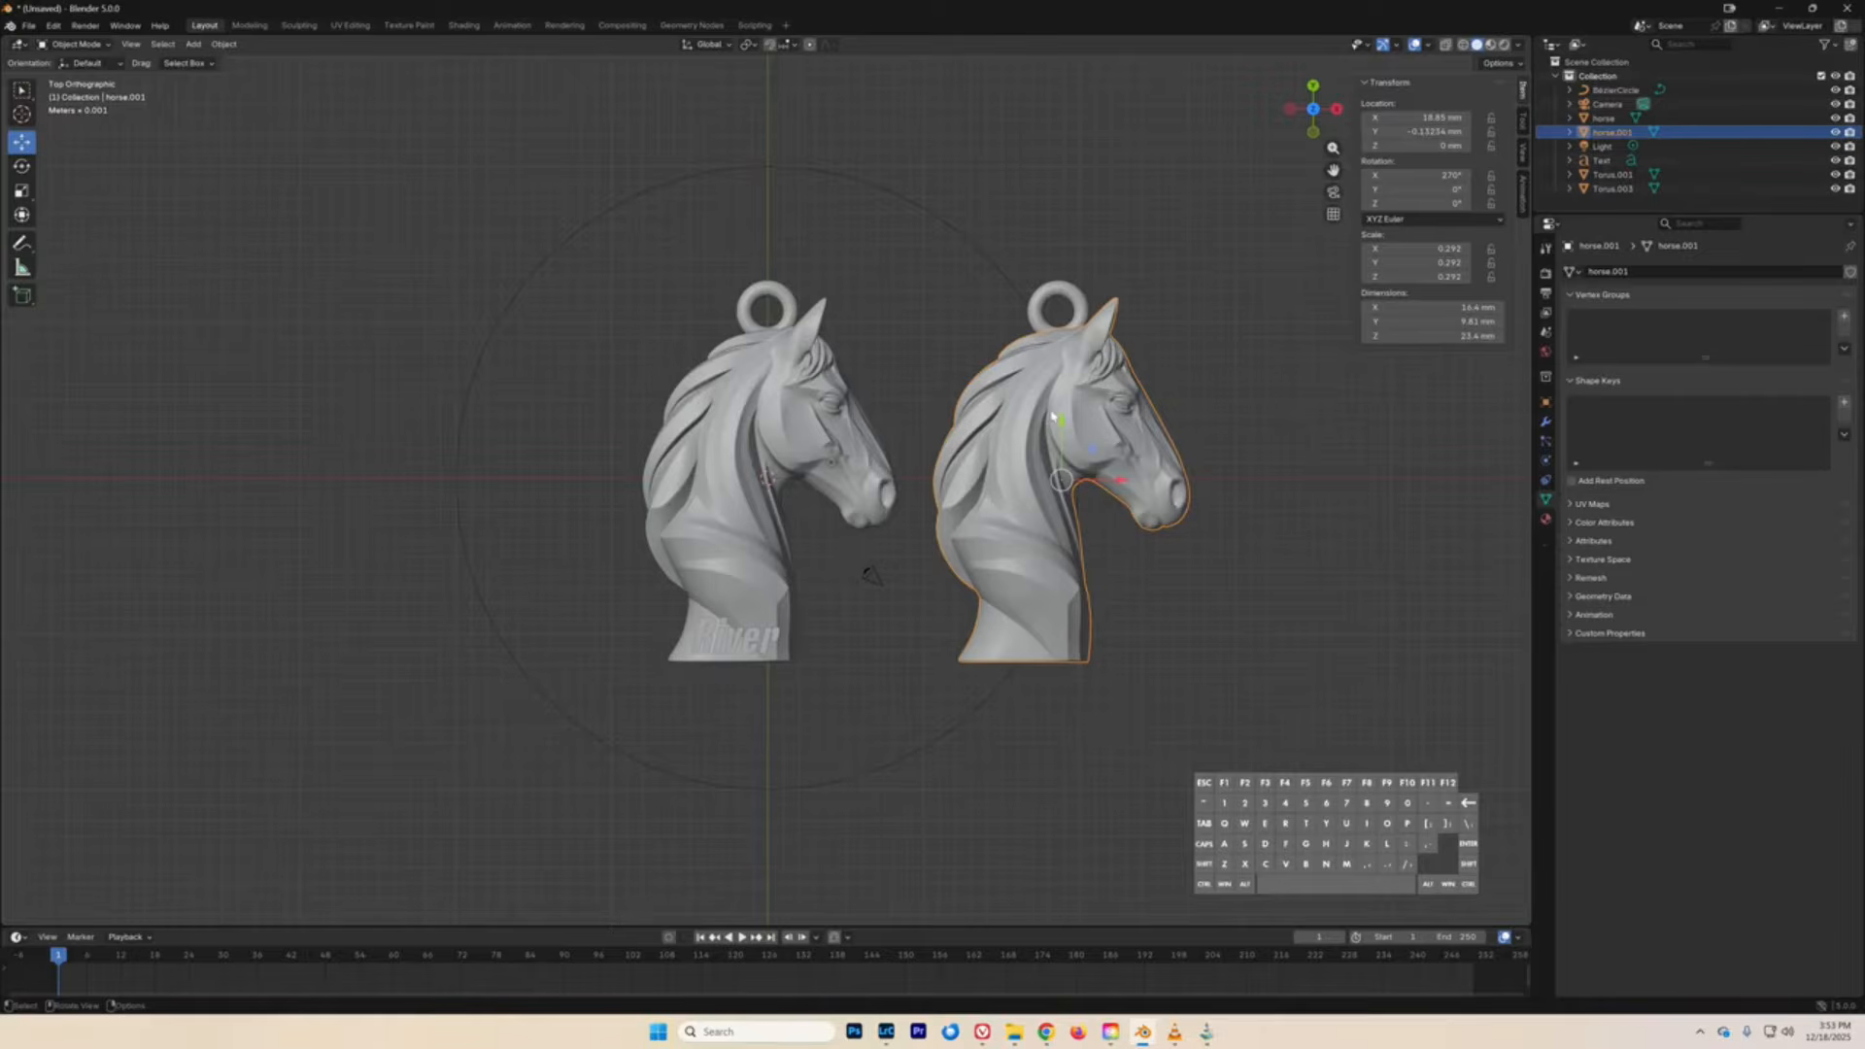
double_click(1418, 188)
type("180")
key("Return")
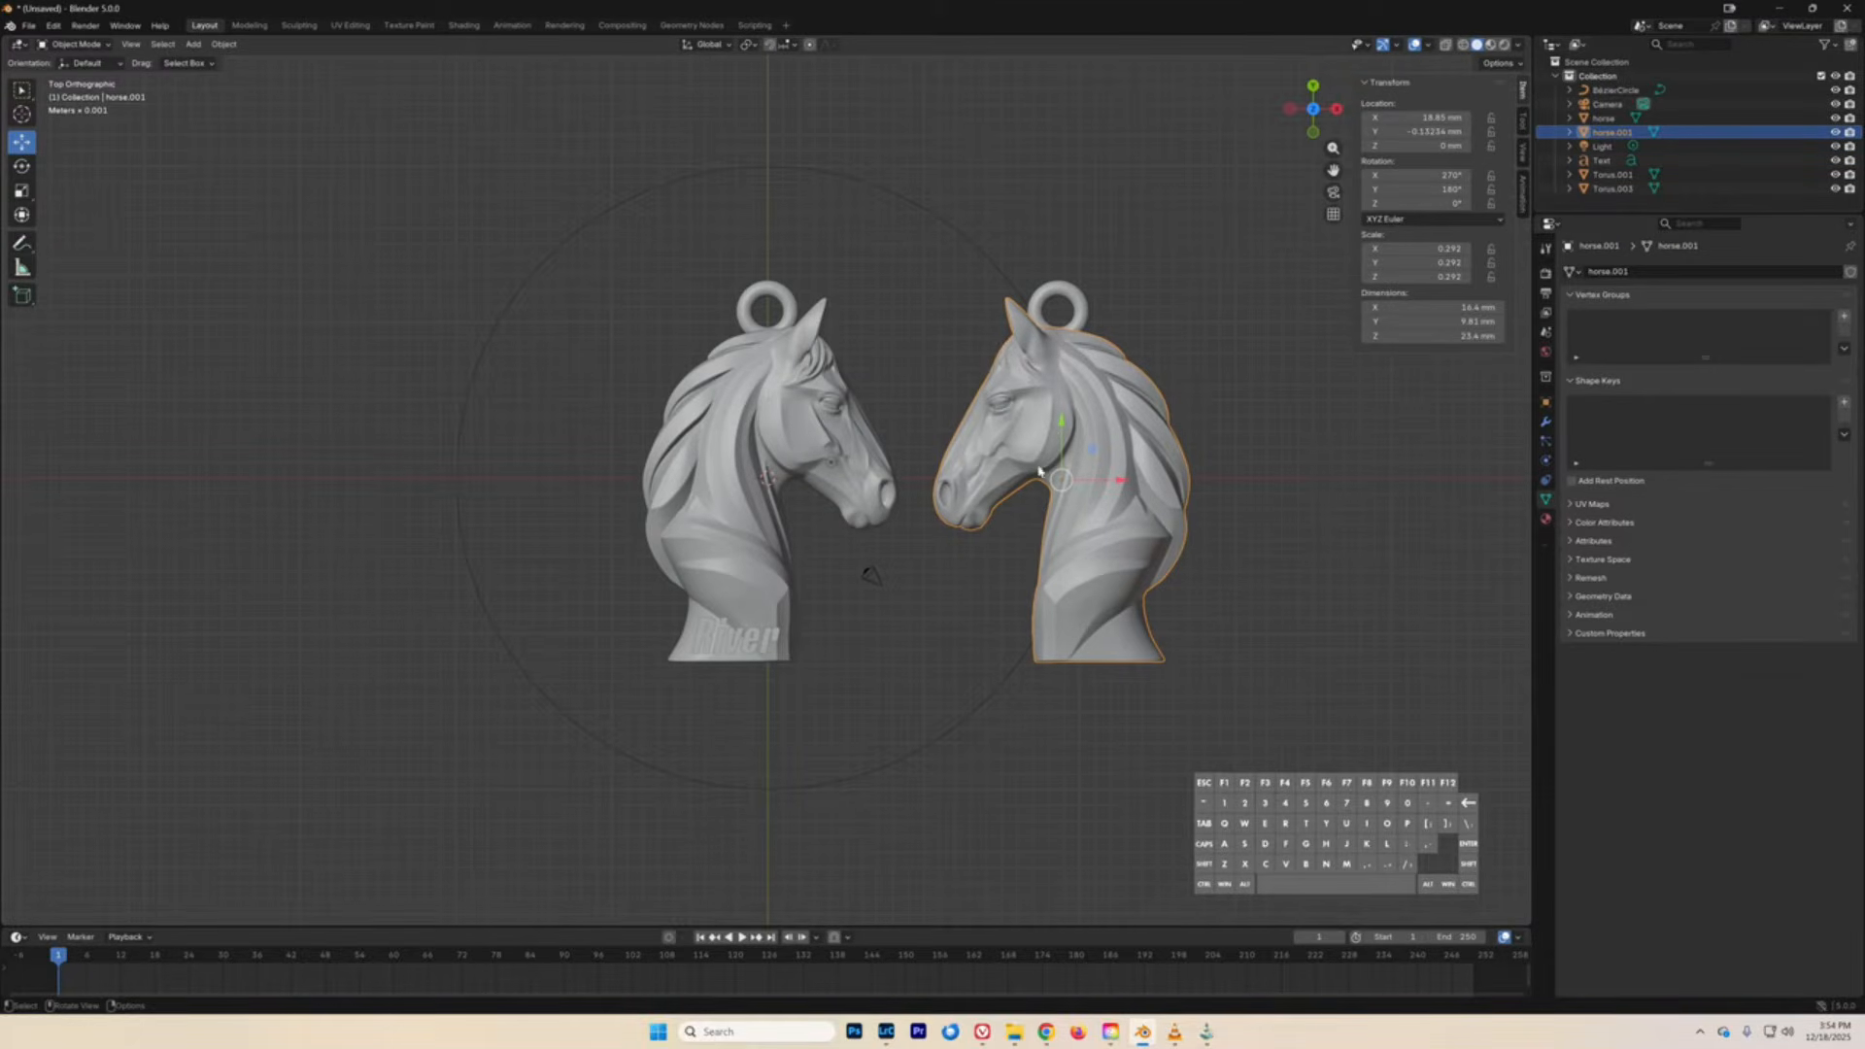
- Shift the copied ring along X to about 19 mm to sit on the flipped horse's head, and deselect it
left_click(1061, 294)
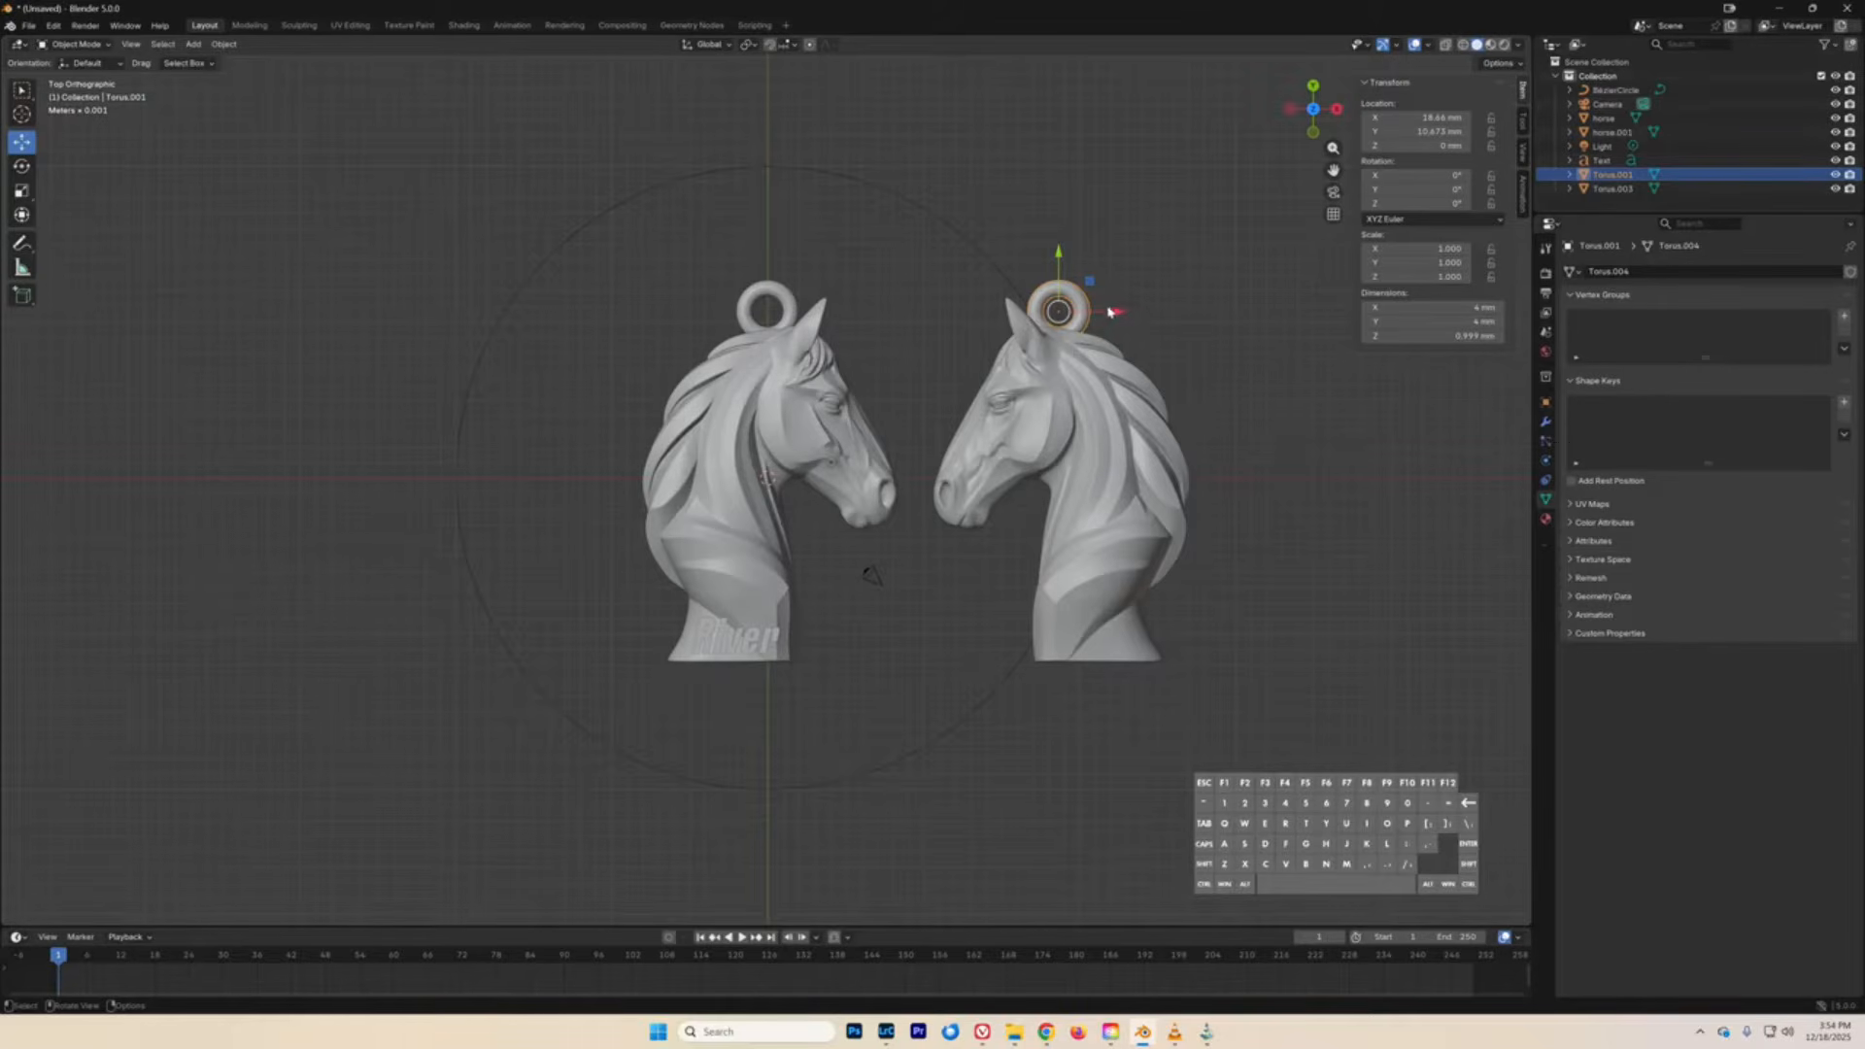
left_click_drag(1115, 313, 1124, 309)
left_click(1131, 248)
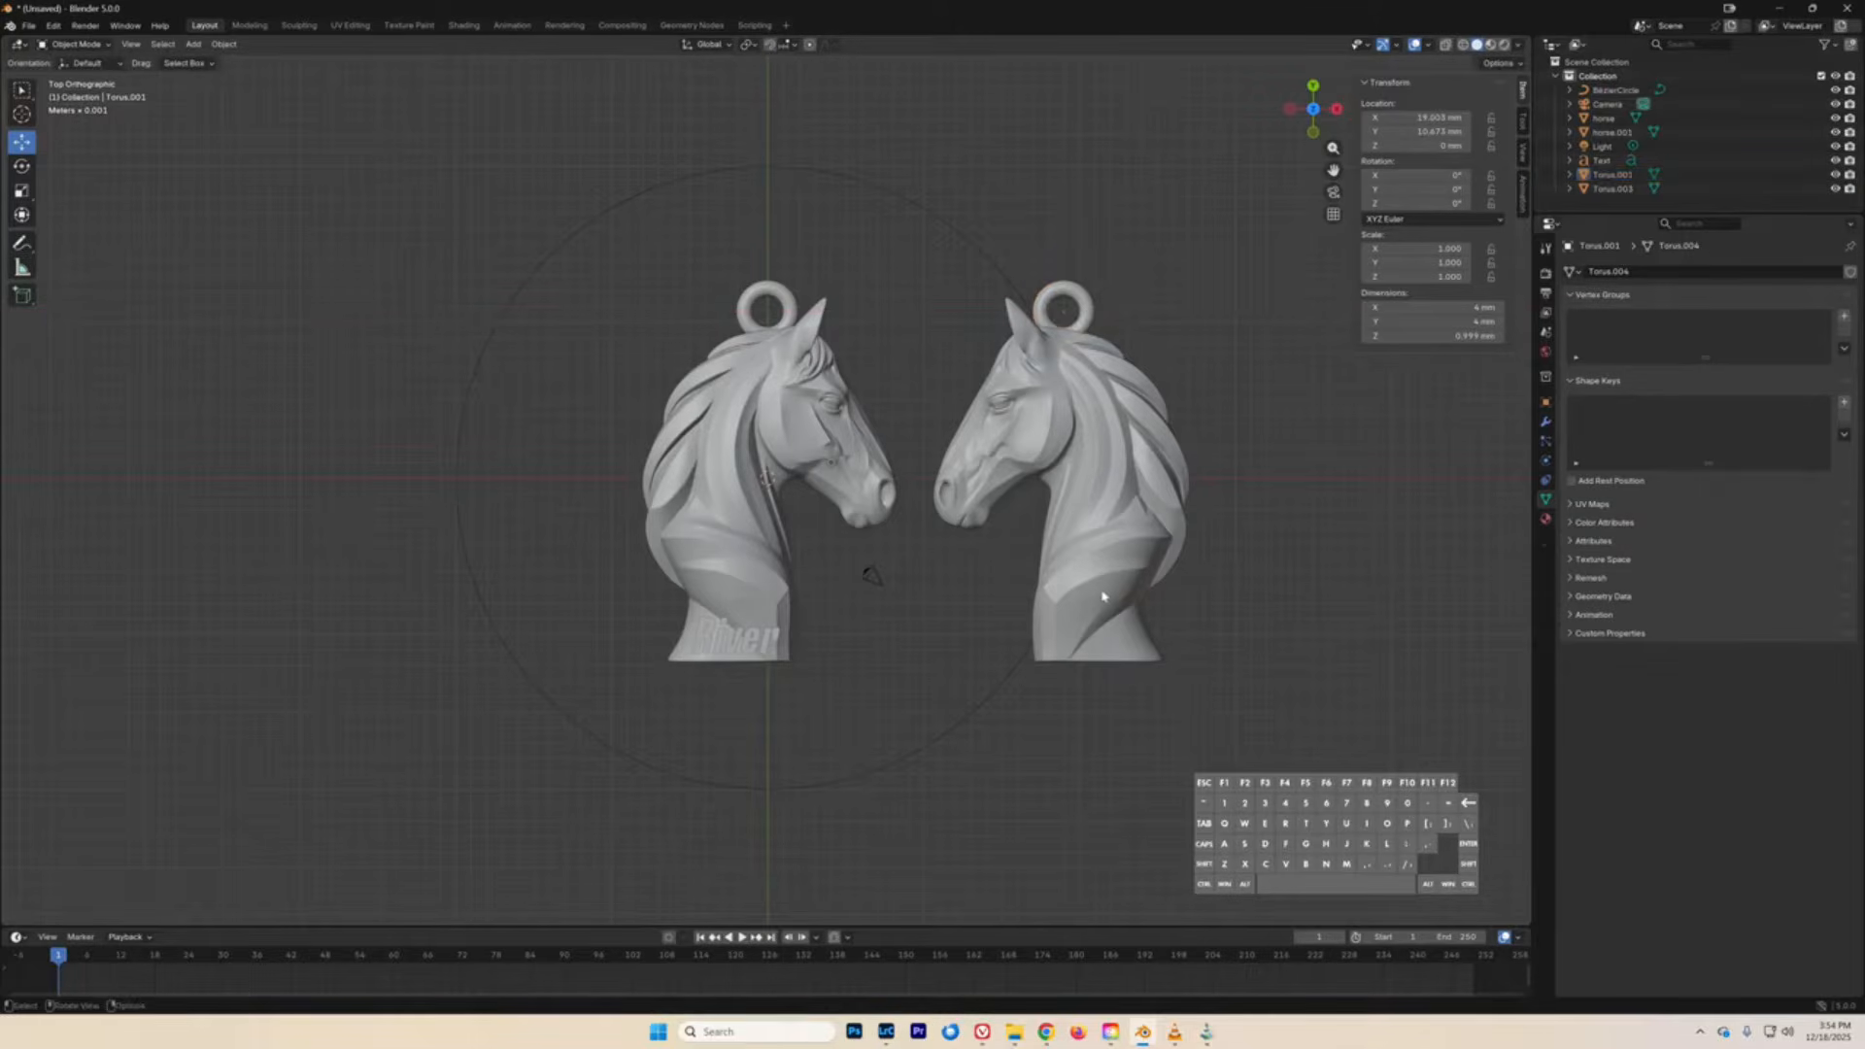
- Duplicate the "River" text and move the copy along X to about 18 mm, onto the flipped horse's neck
left_click(735, 648)
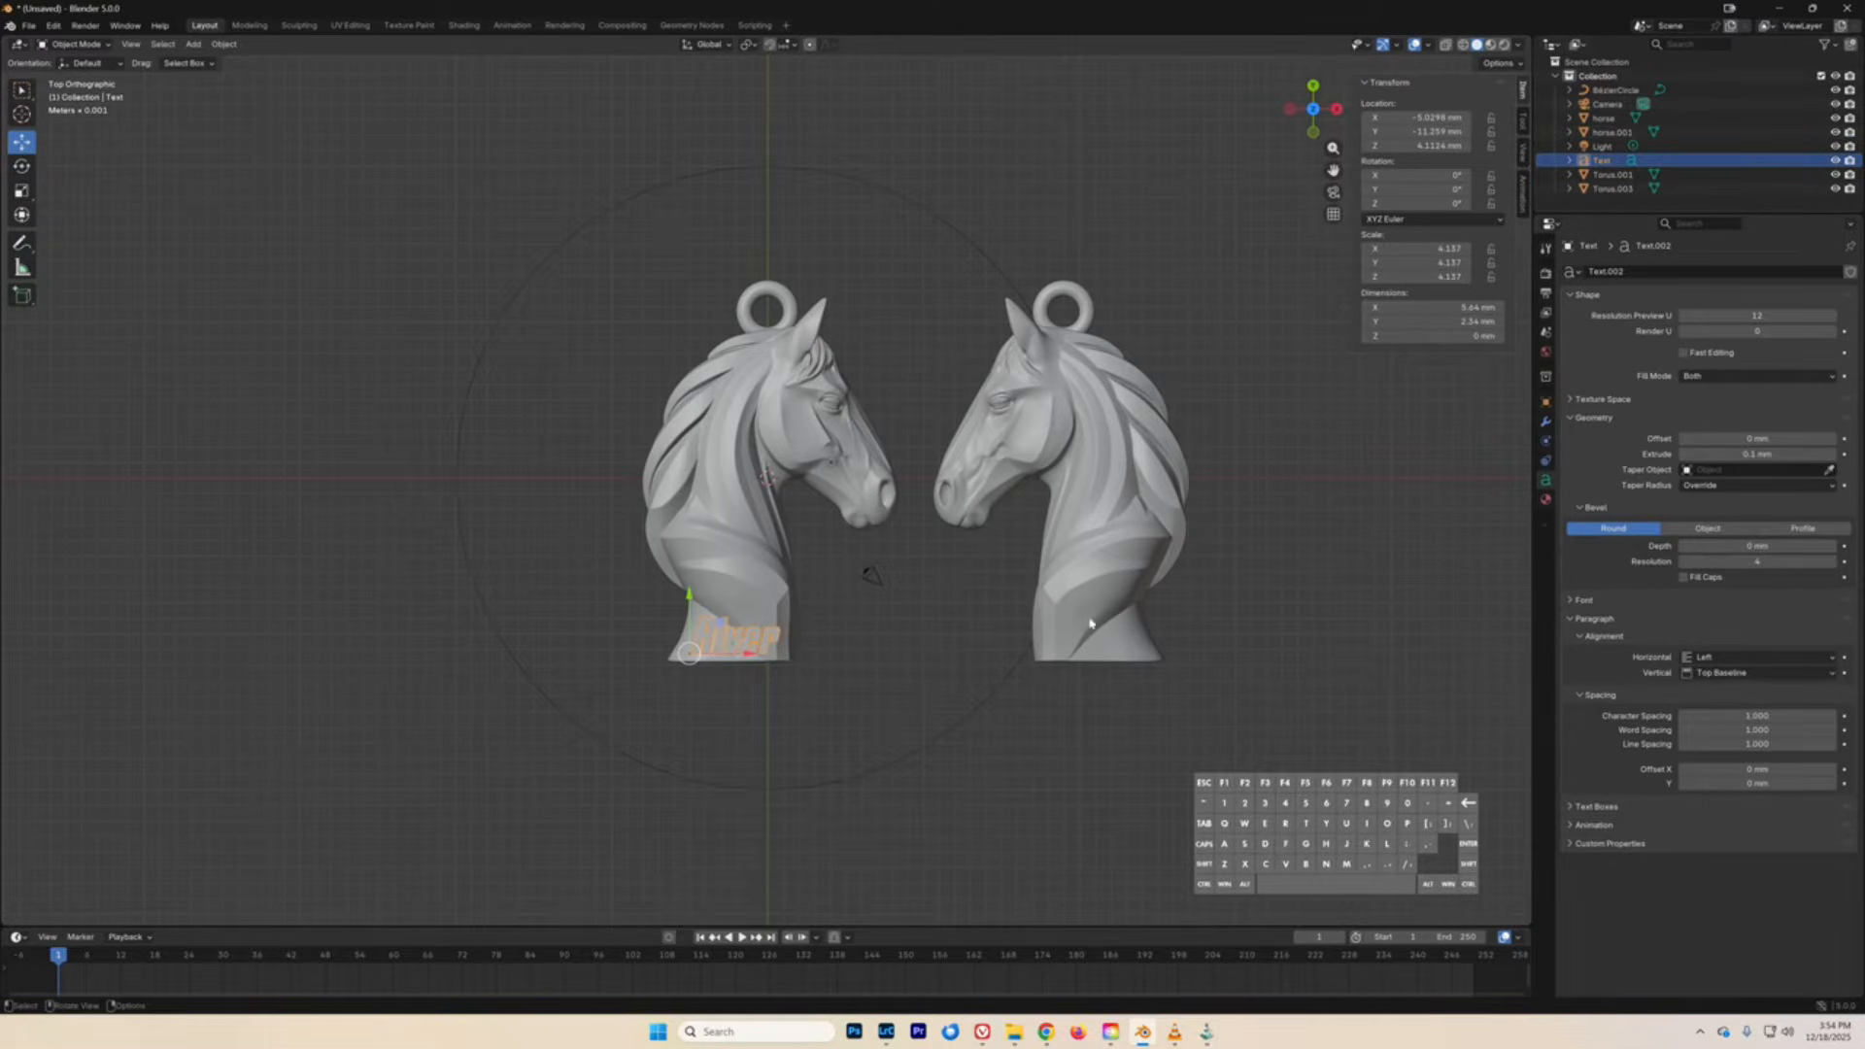
key("ctrl")
key("ctrl+c")
key("ctrl+v")
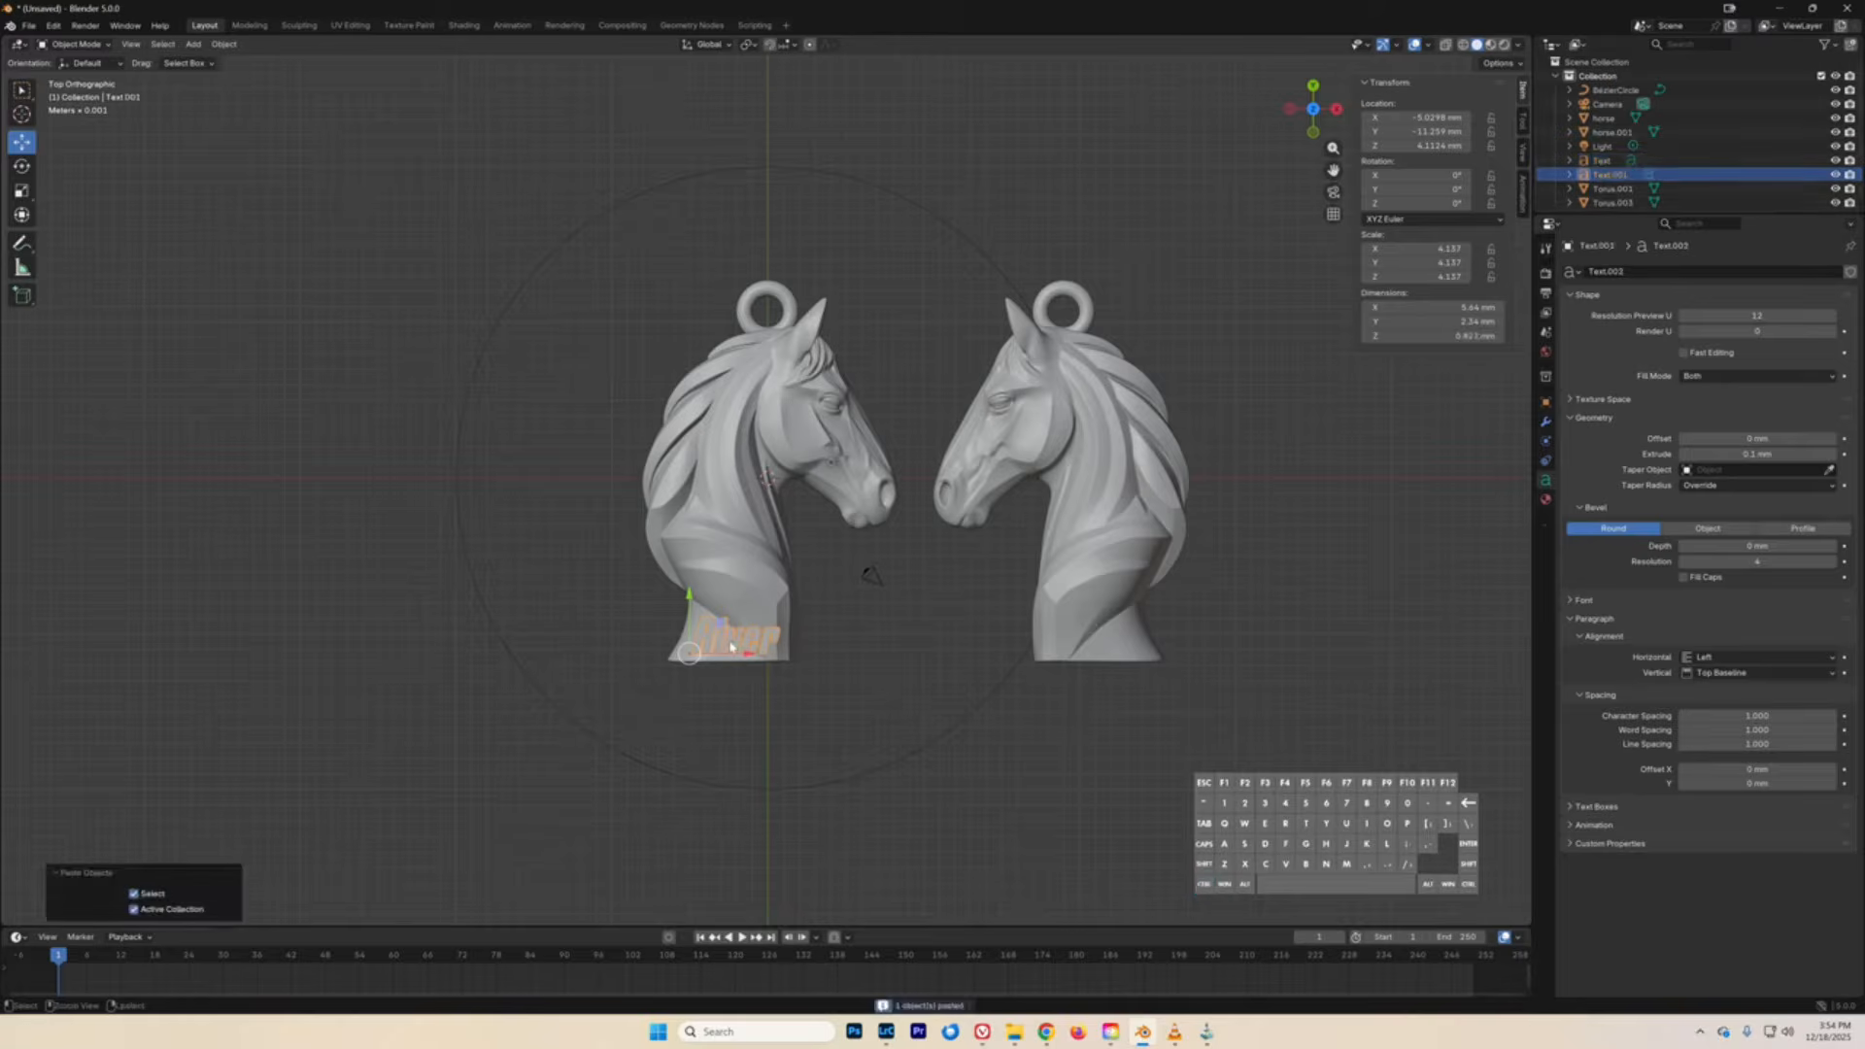
left_click_drag(753, 653, 1109, 642)
left_click(1290, 436)
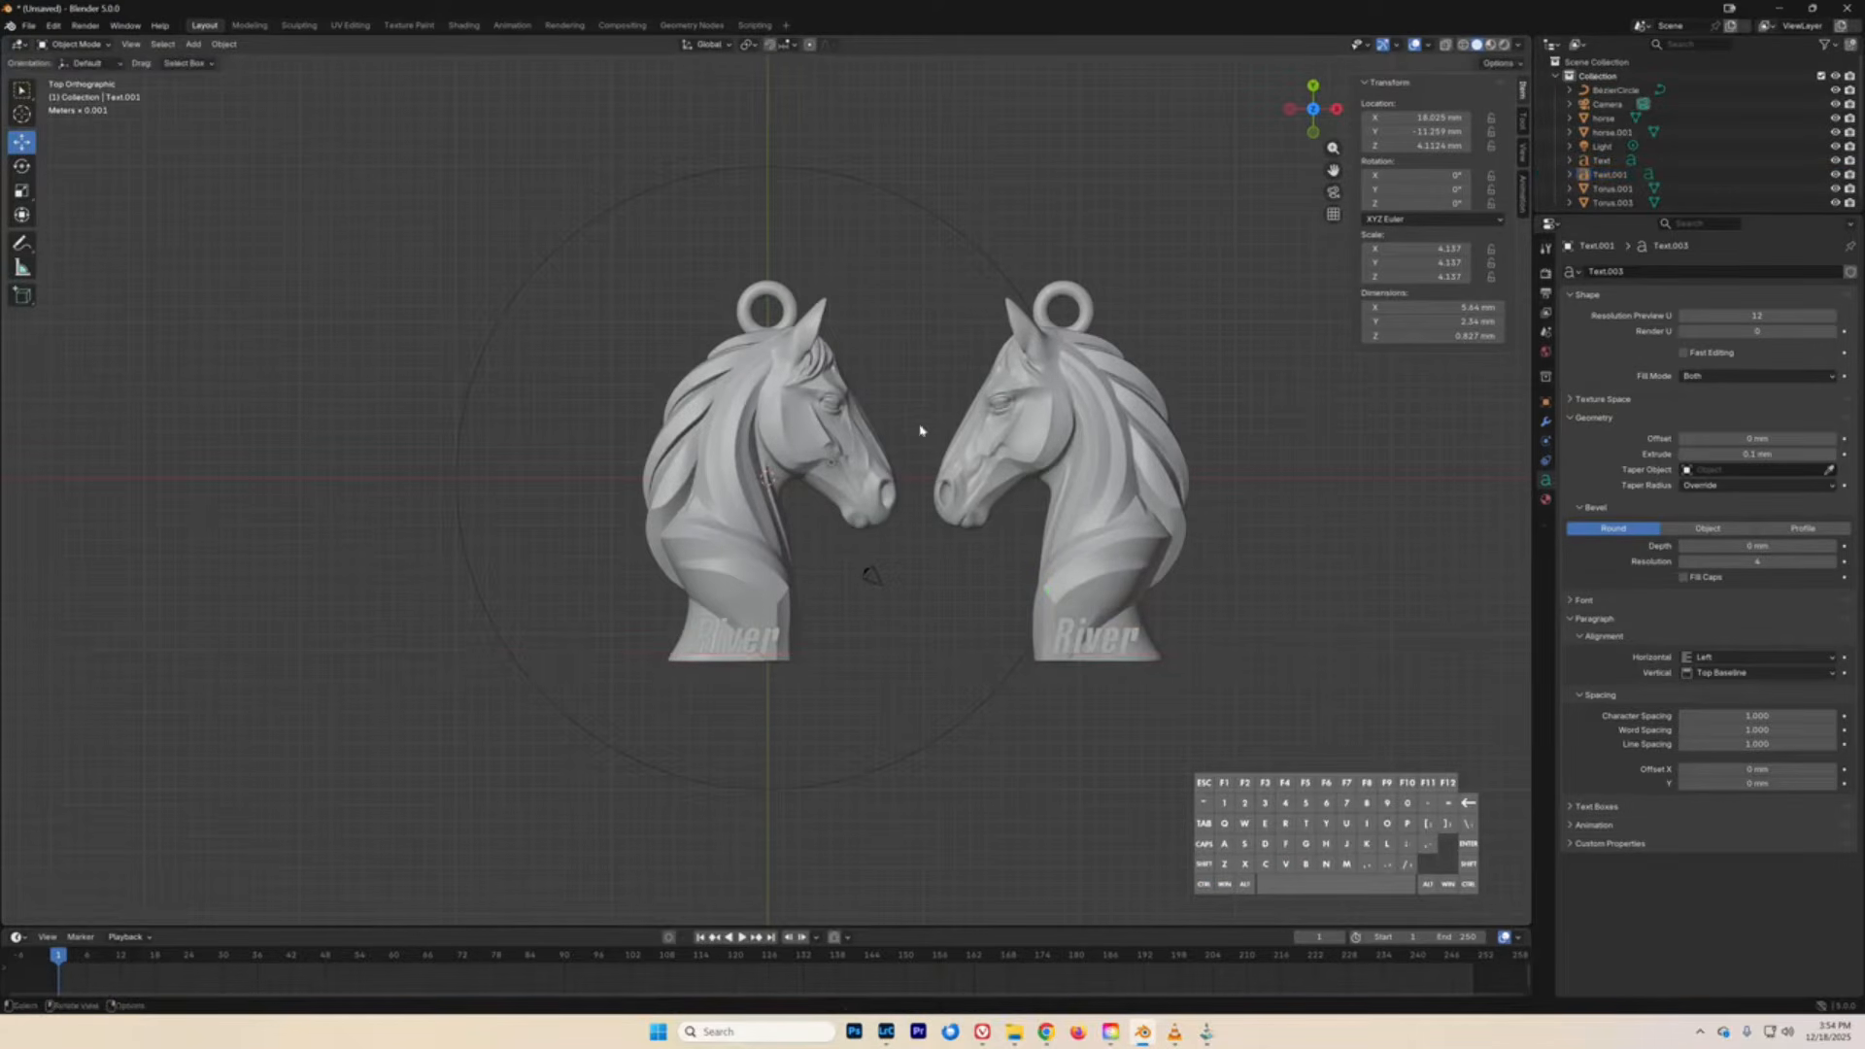
- Move the original horse, its ring and its text together about 8.9 mm along negative X within the circle
left_click(702, 423)
left_click(748, 324, "shift")
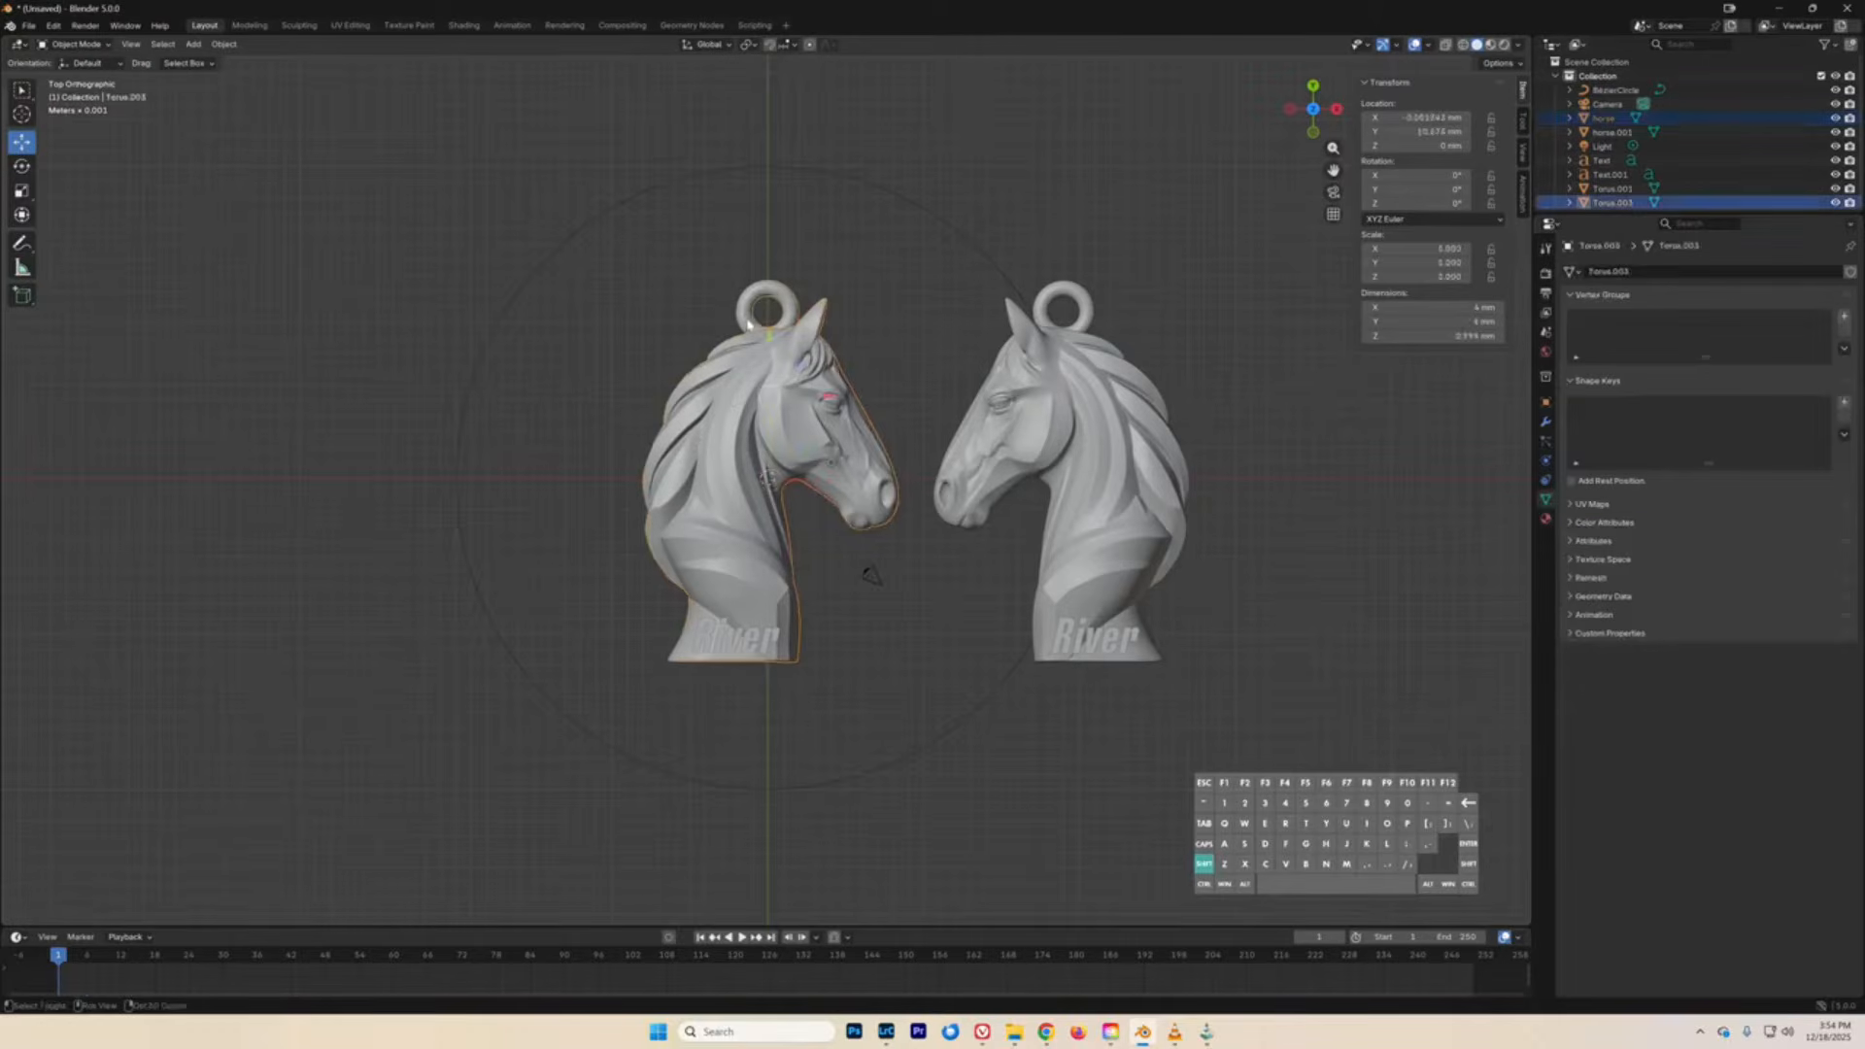
left_click(734, 648, "shift")
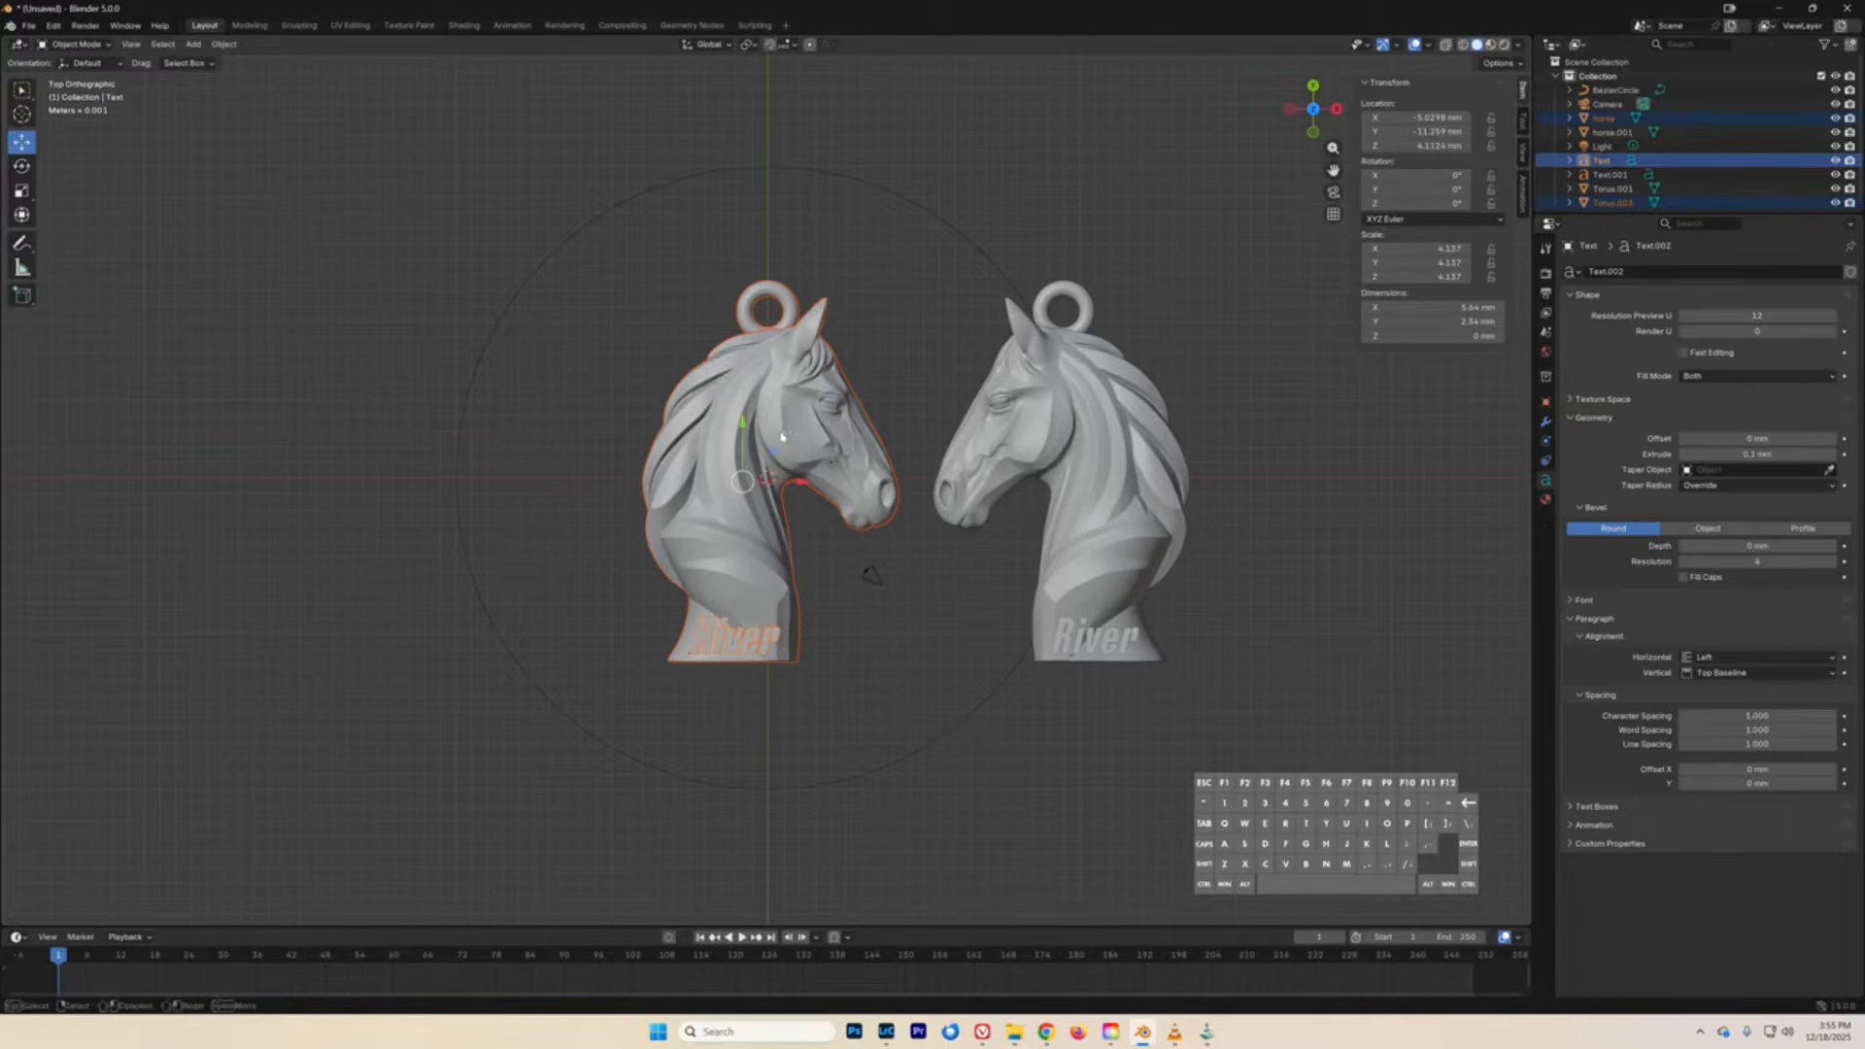
left_click(783, 438)
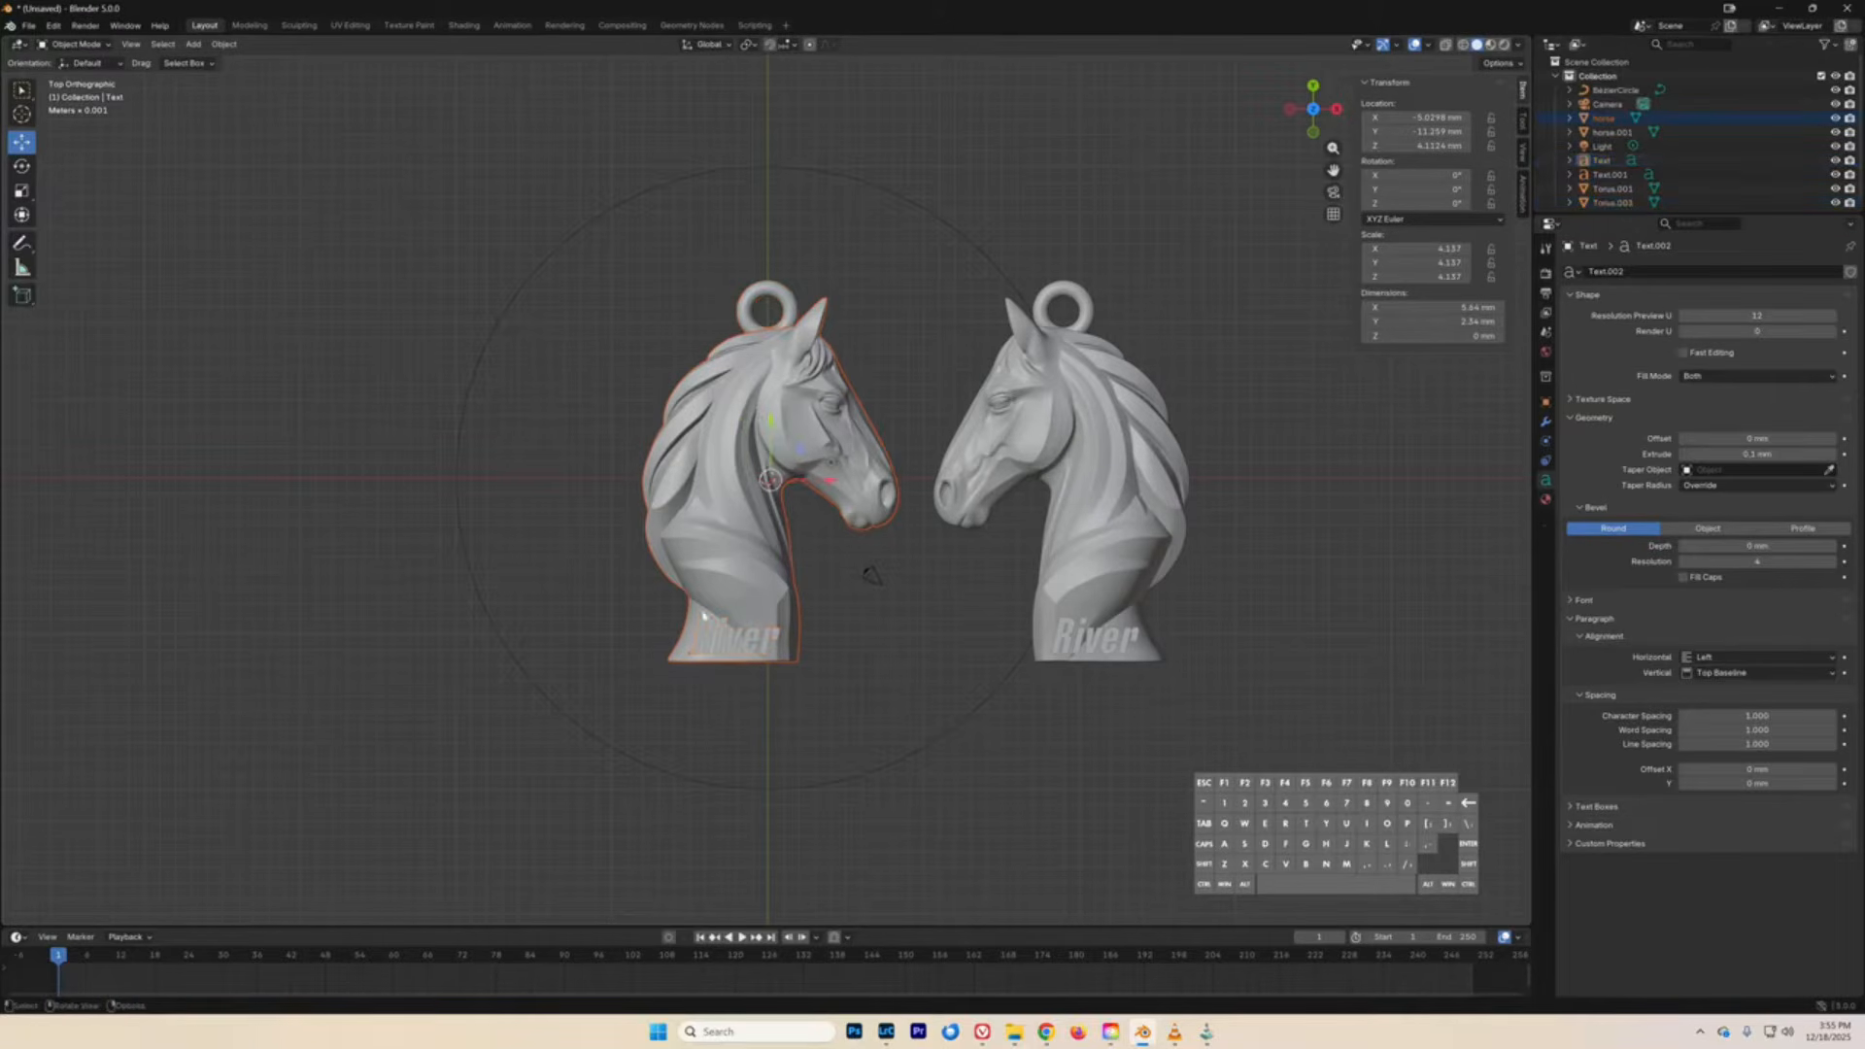
left_click(723, 647, "shift")
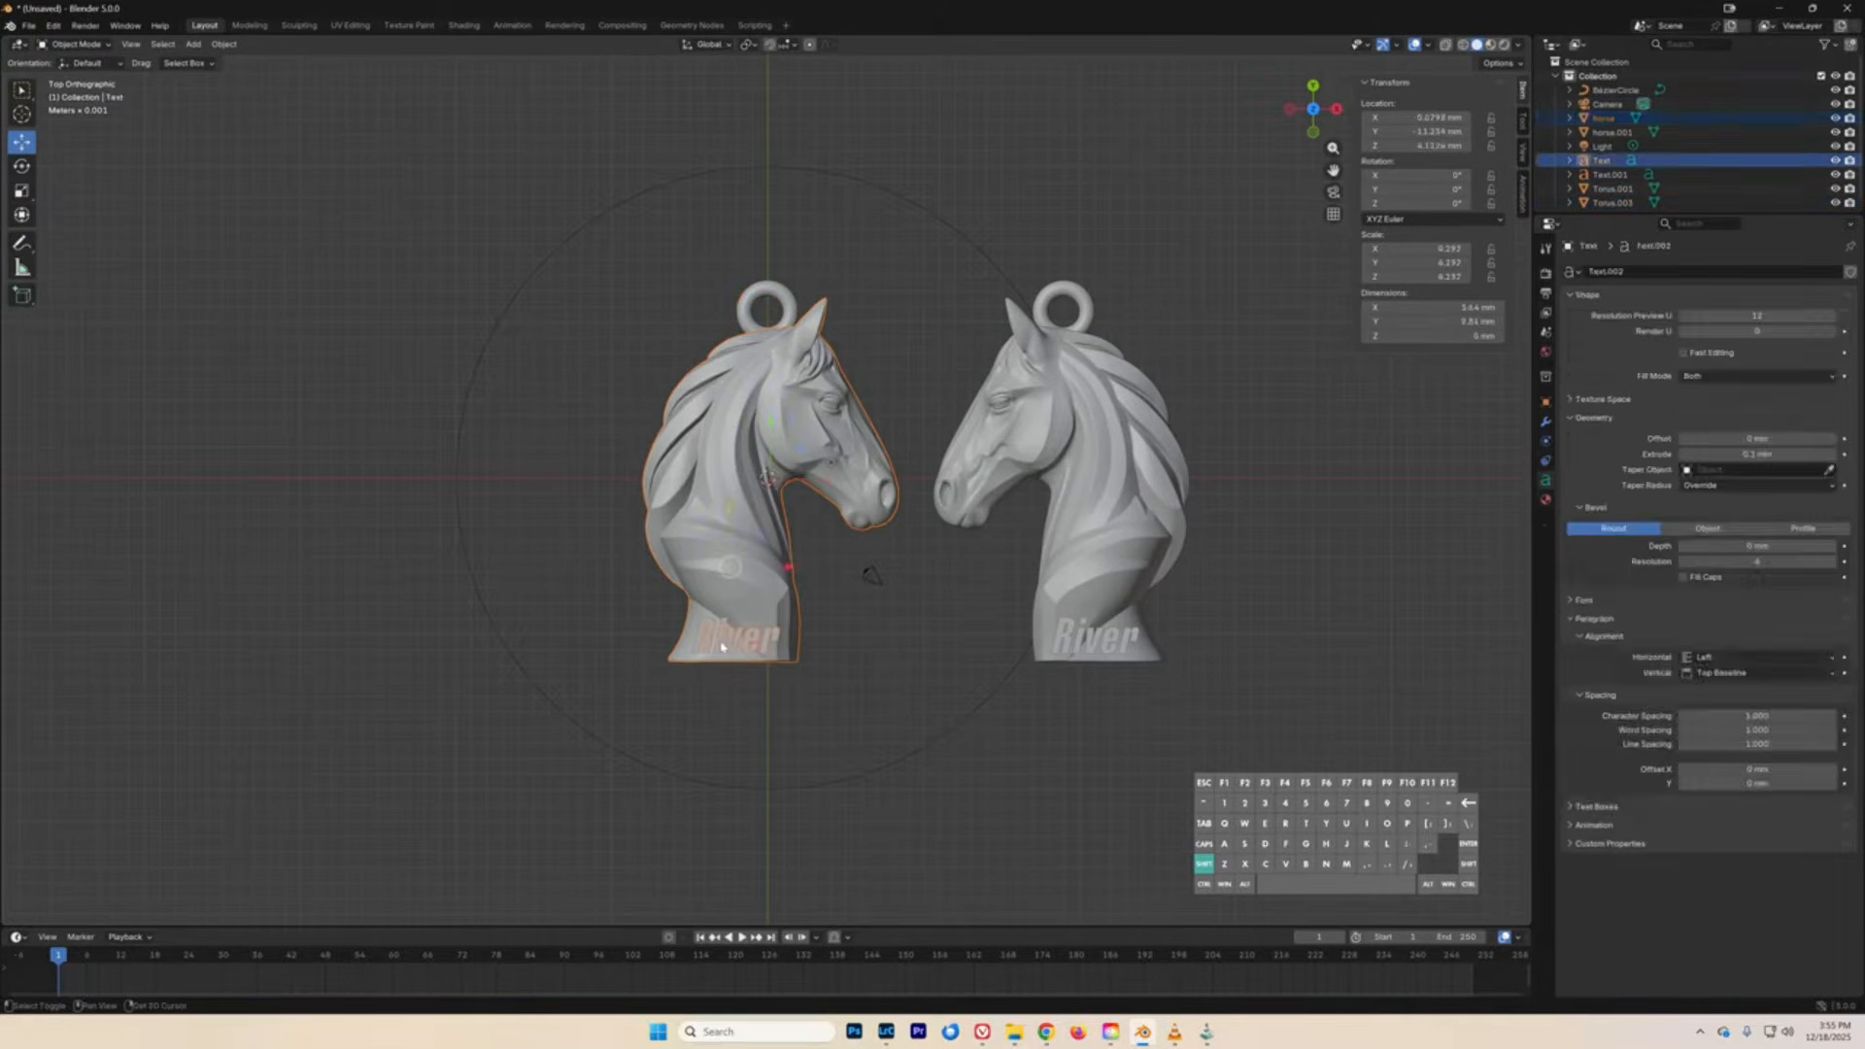
left_click(746, 347, "shift")
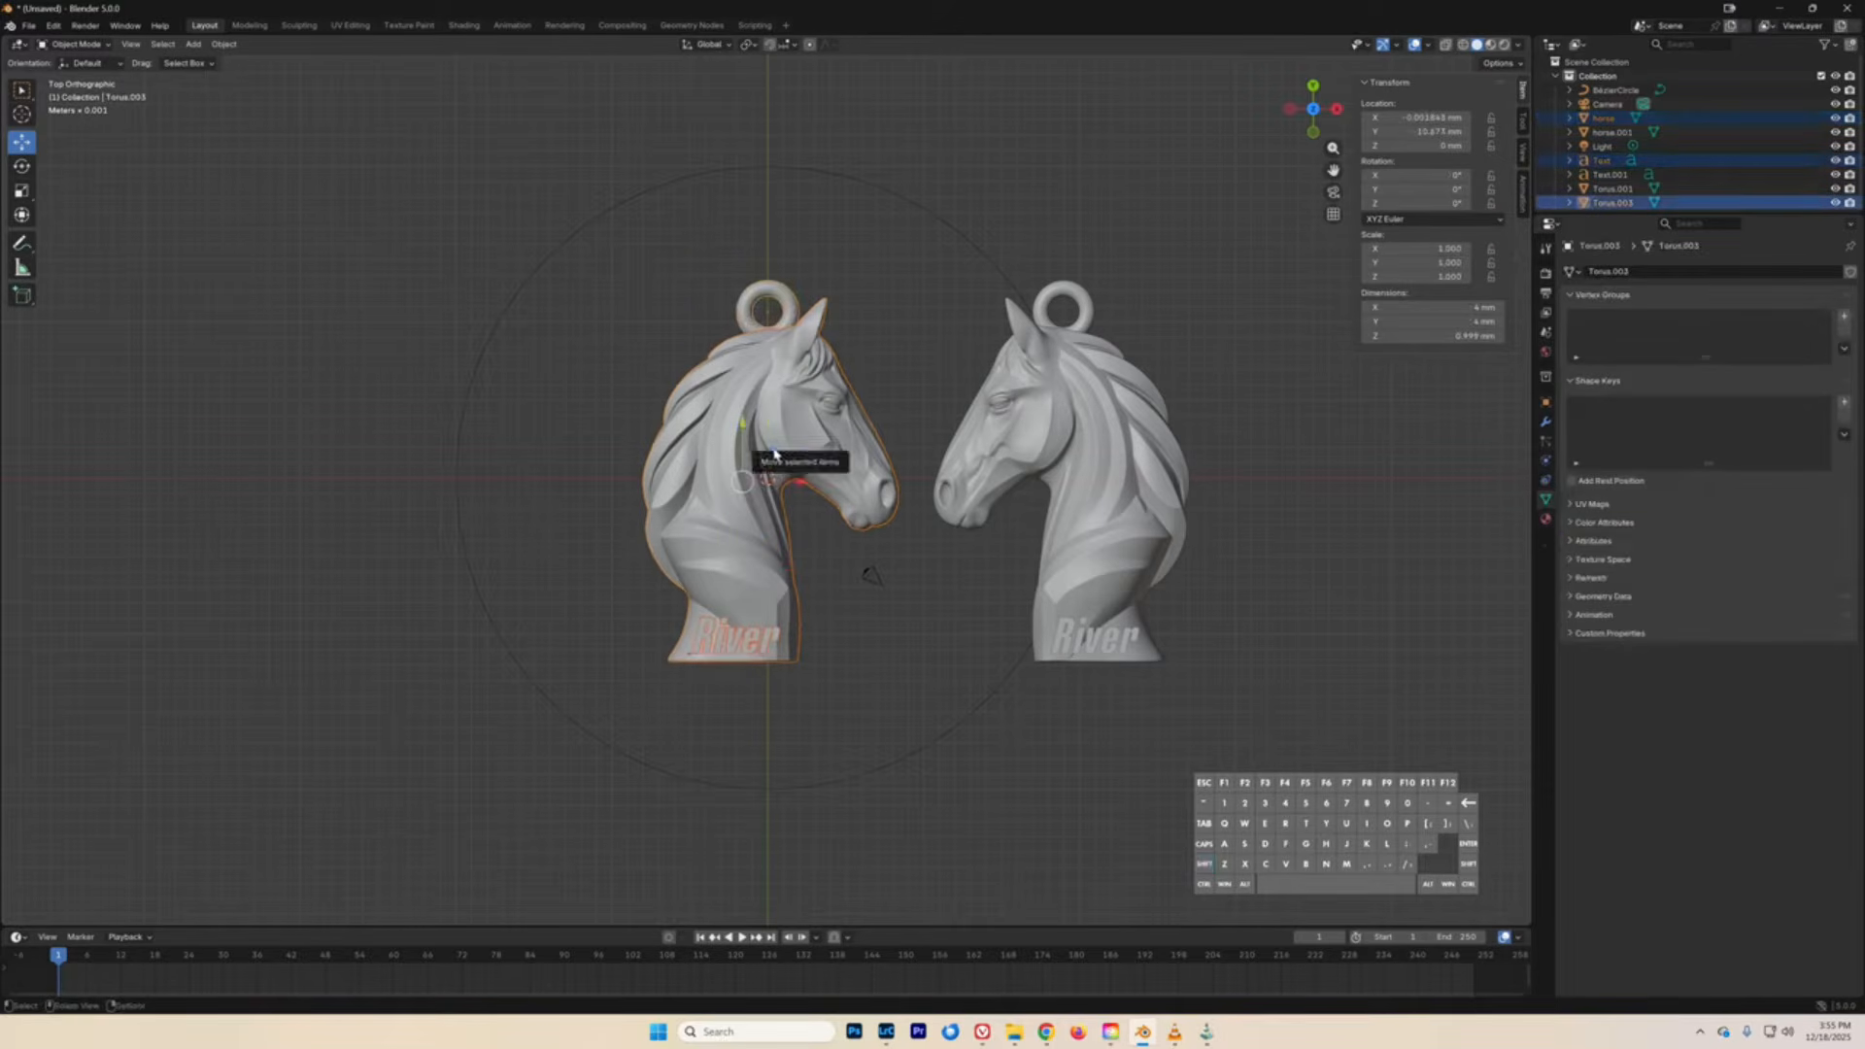
key("g")
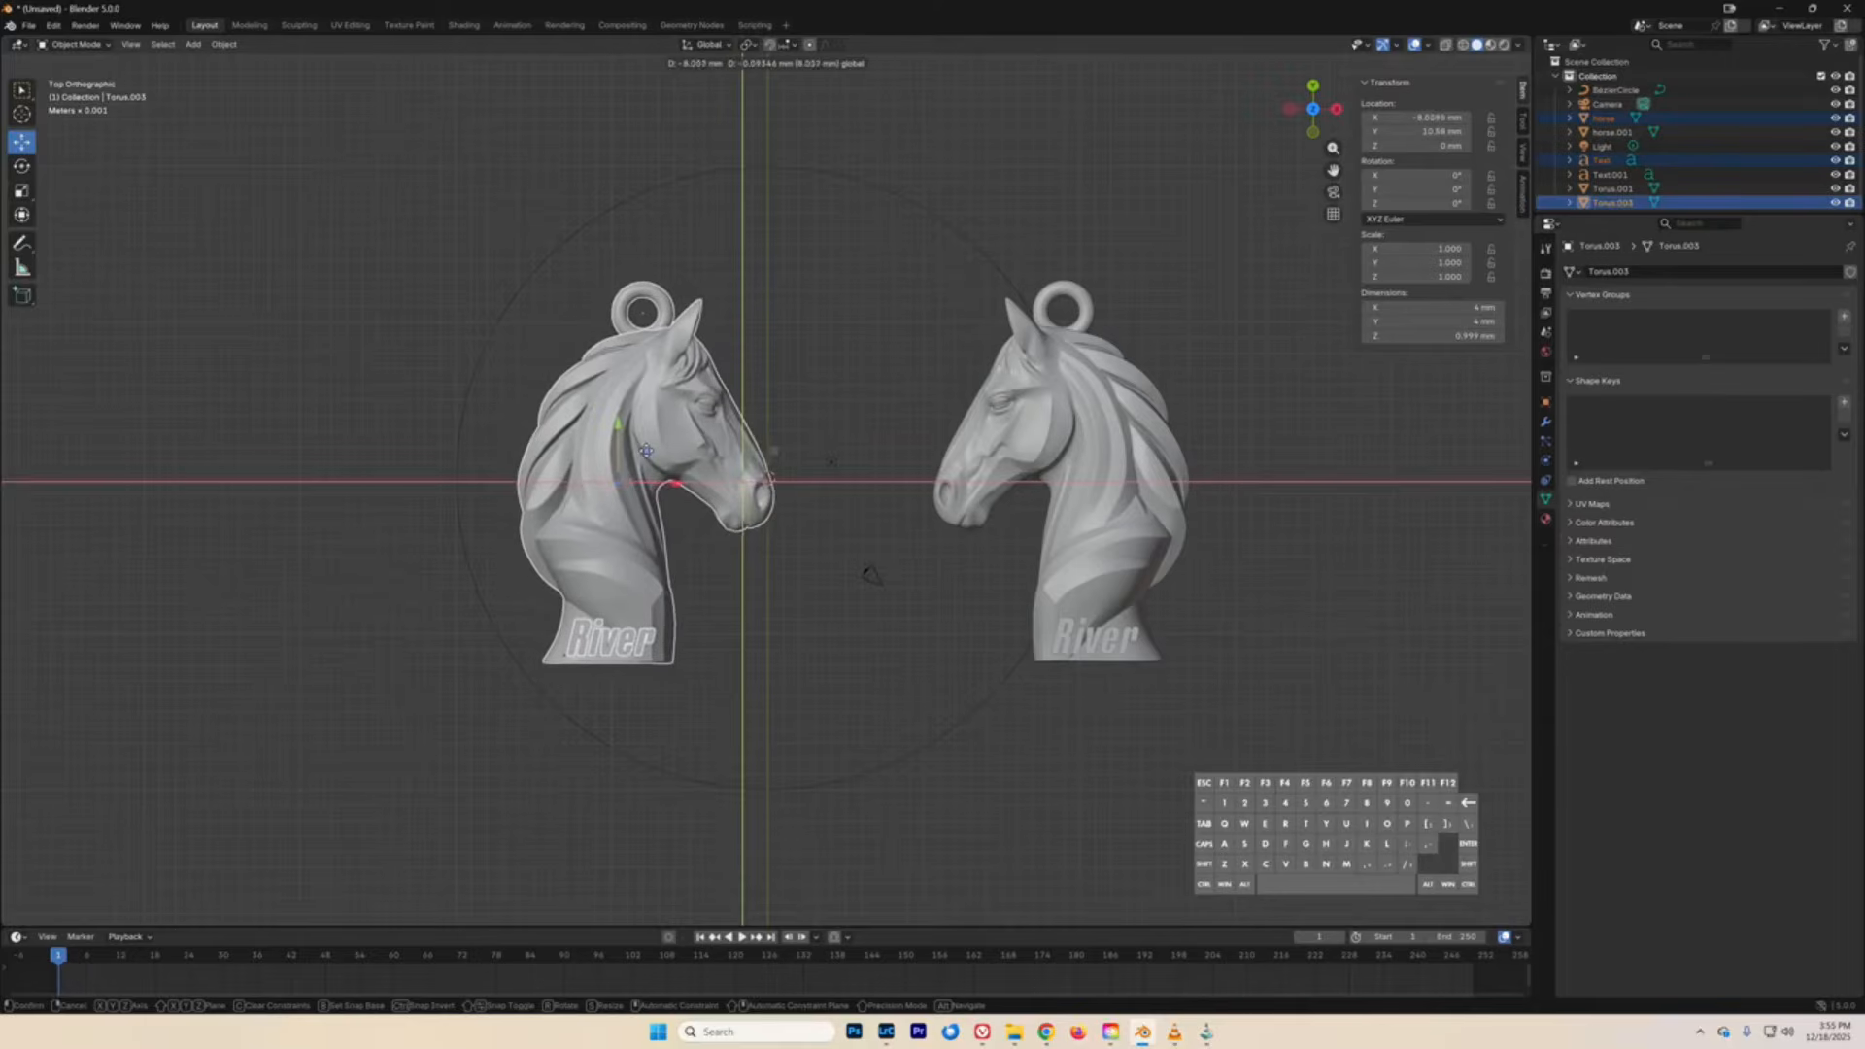
left_click(646, 453)
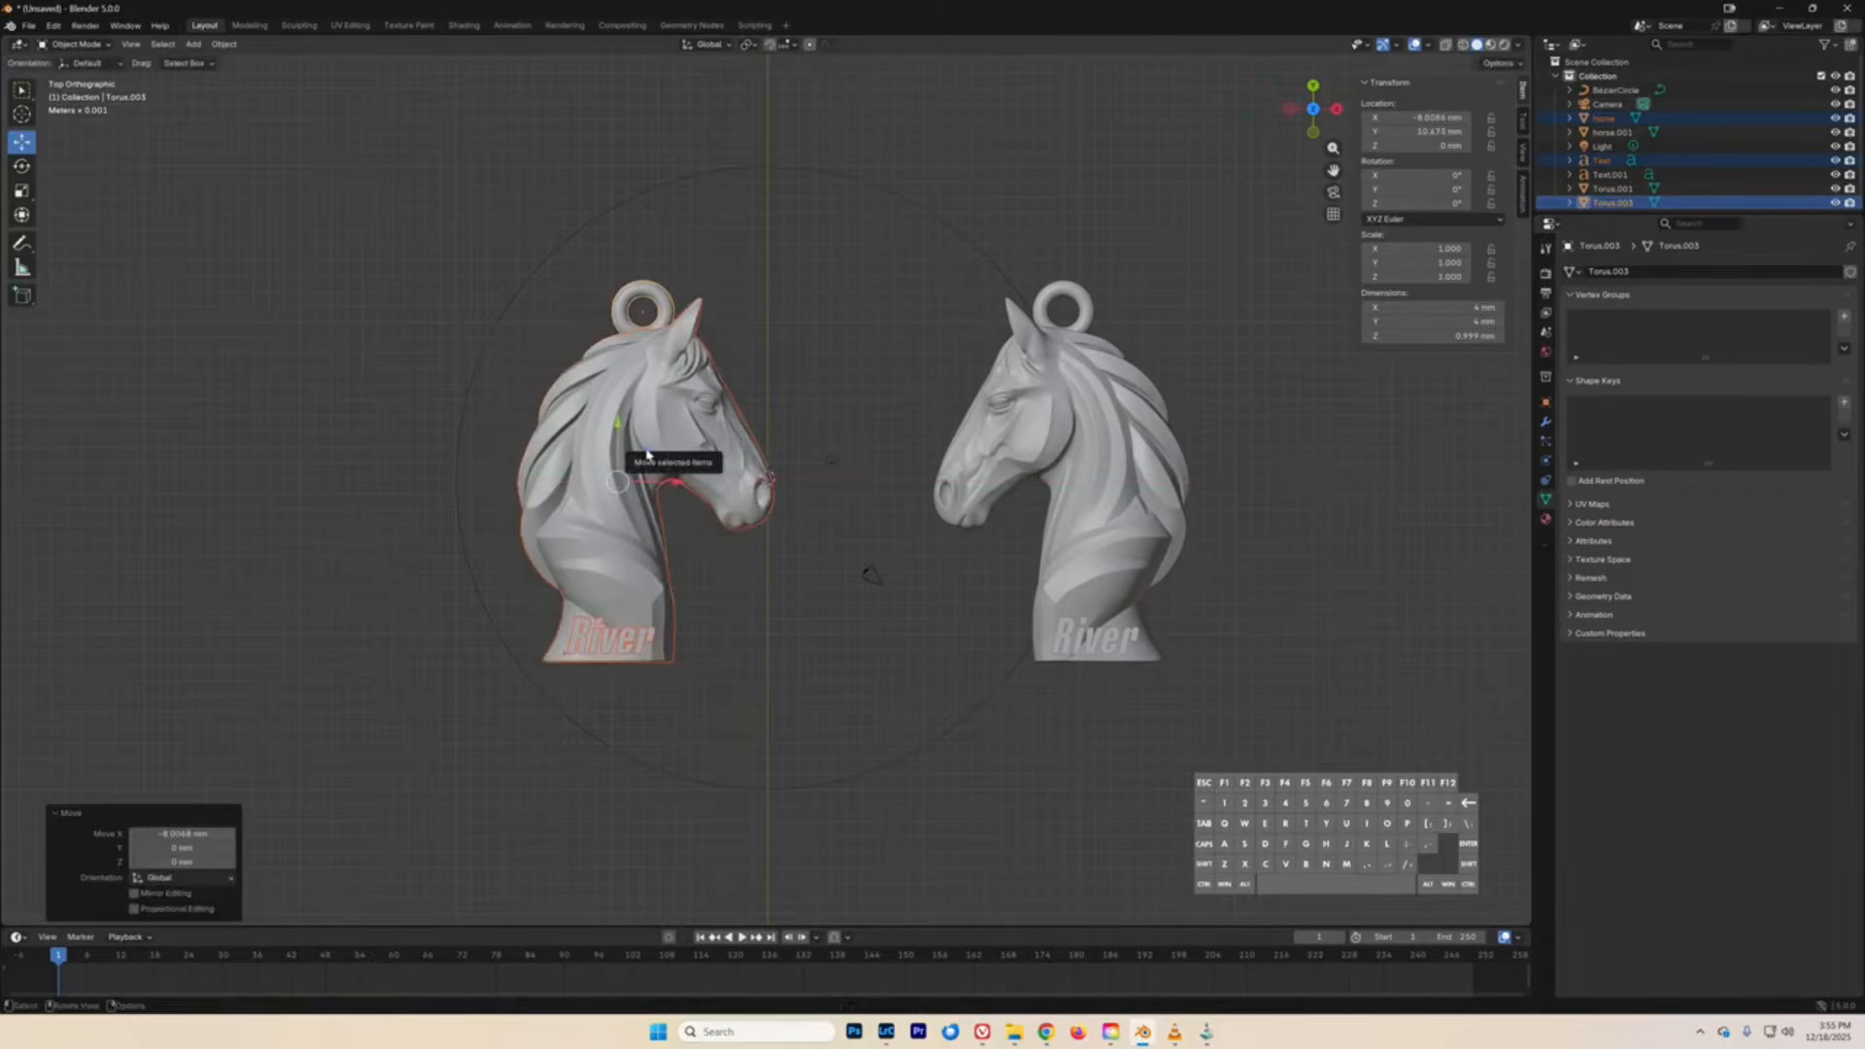
left_click_drag(649, 456, 633, 446)
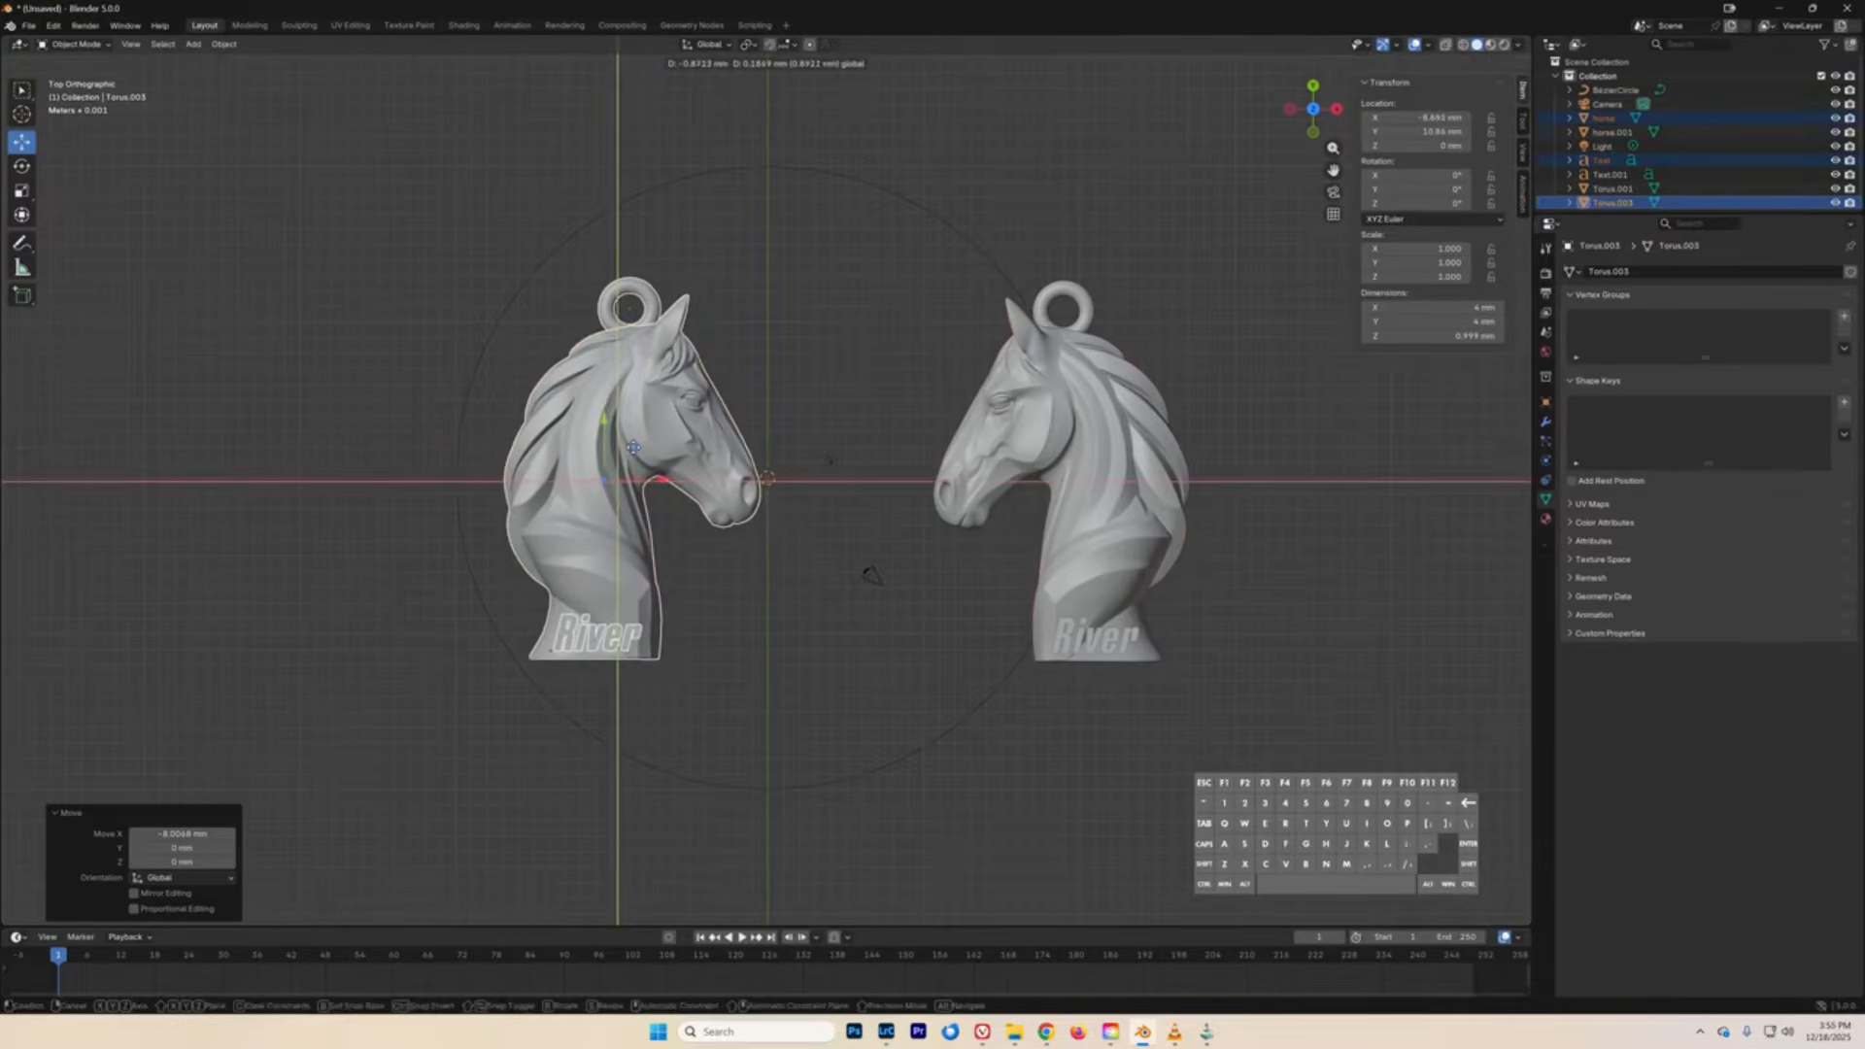
- Move the flipped horse, its ring and its text together about 9.9 mm along negative X, inside the circle
left_click(1100, 648)
left_click(1089, 648, "shift")
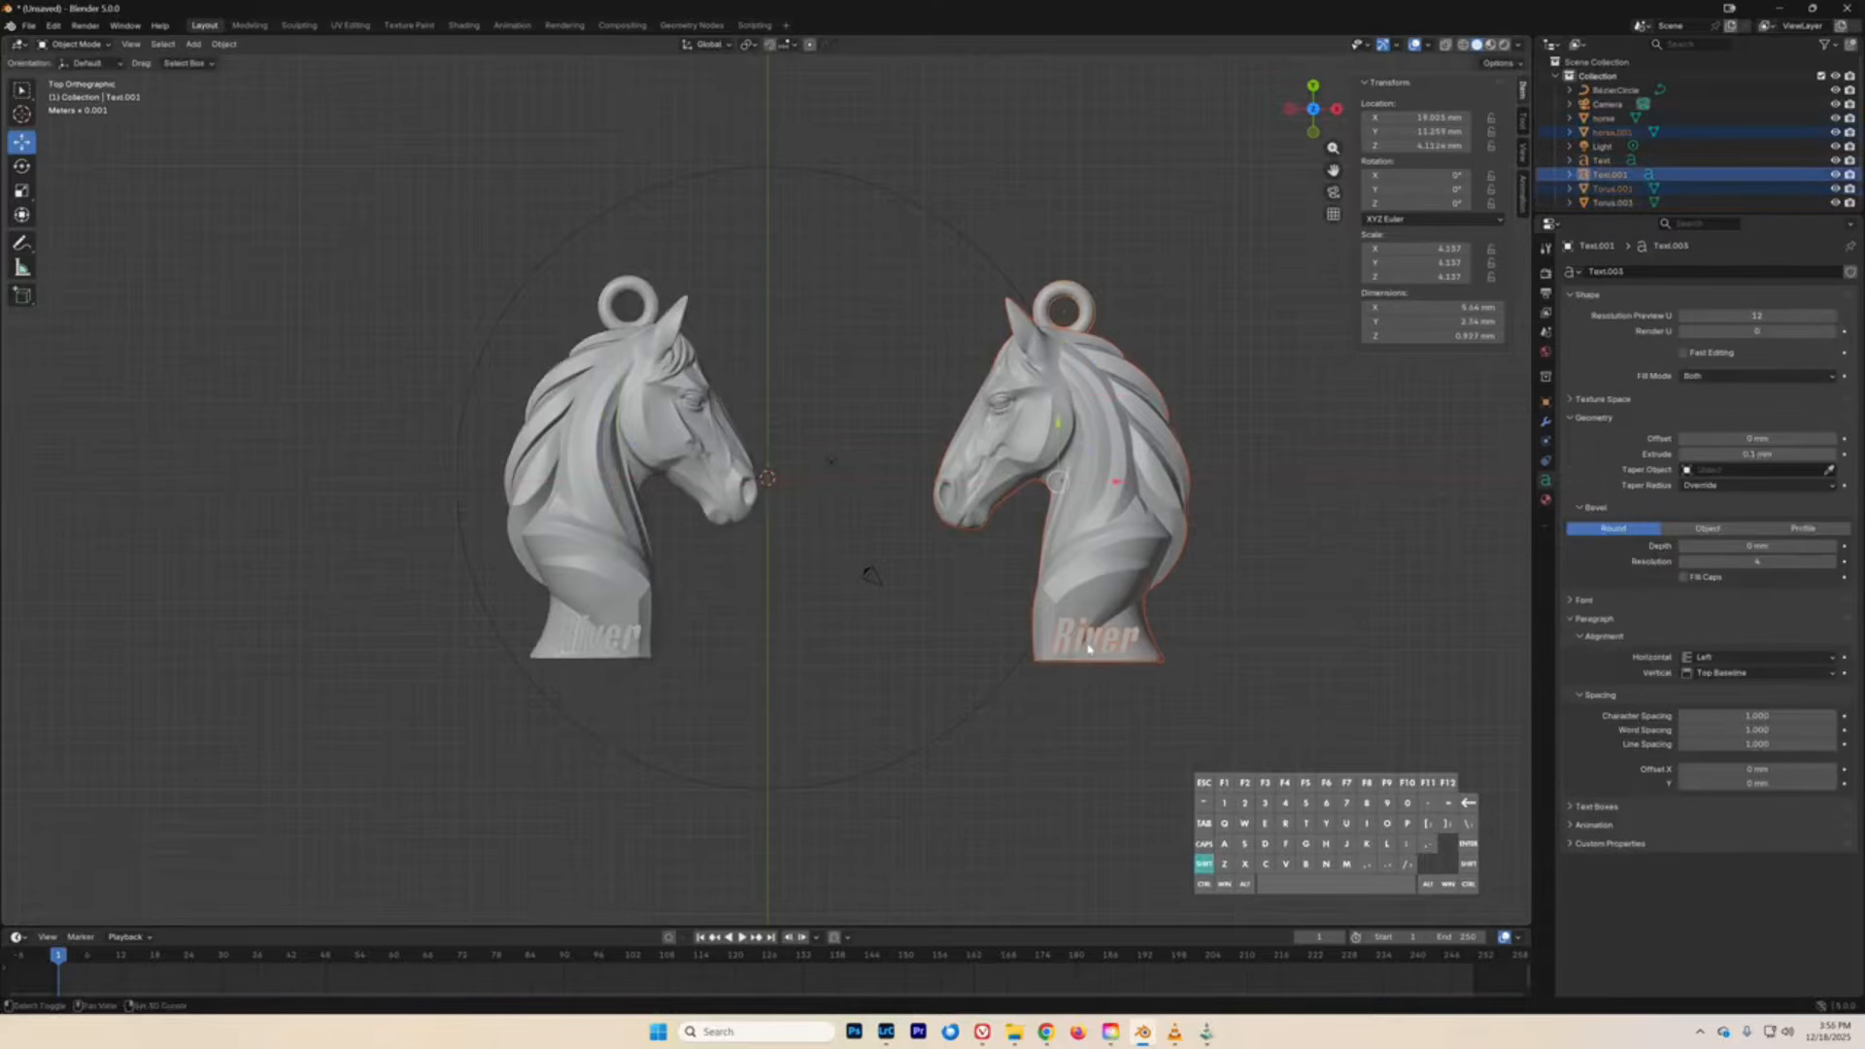
left_click_drag(1088, 455, 931, 449)
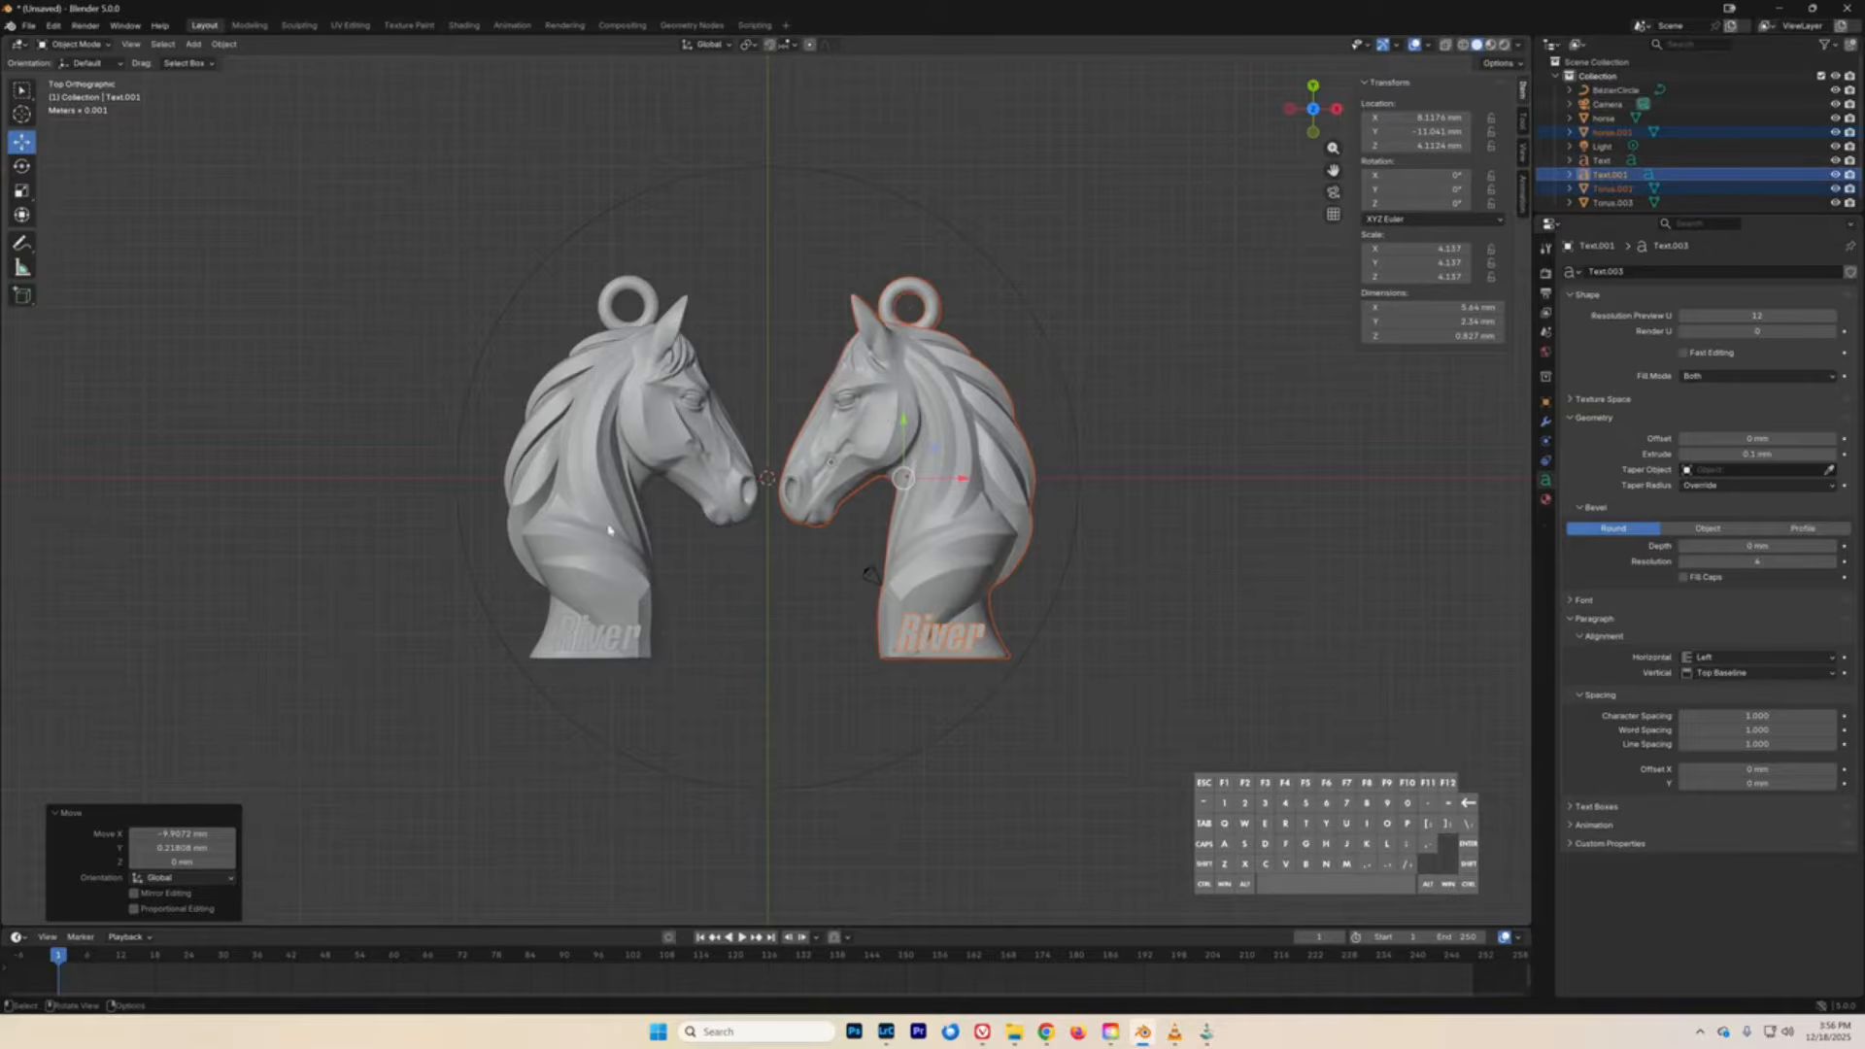
- Set the original horse's X location to -8.7 mm after comparing both horses' positions
left_click(600, 447)
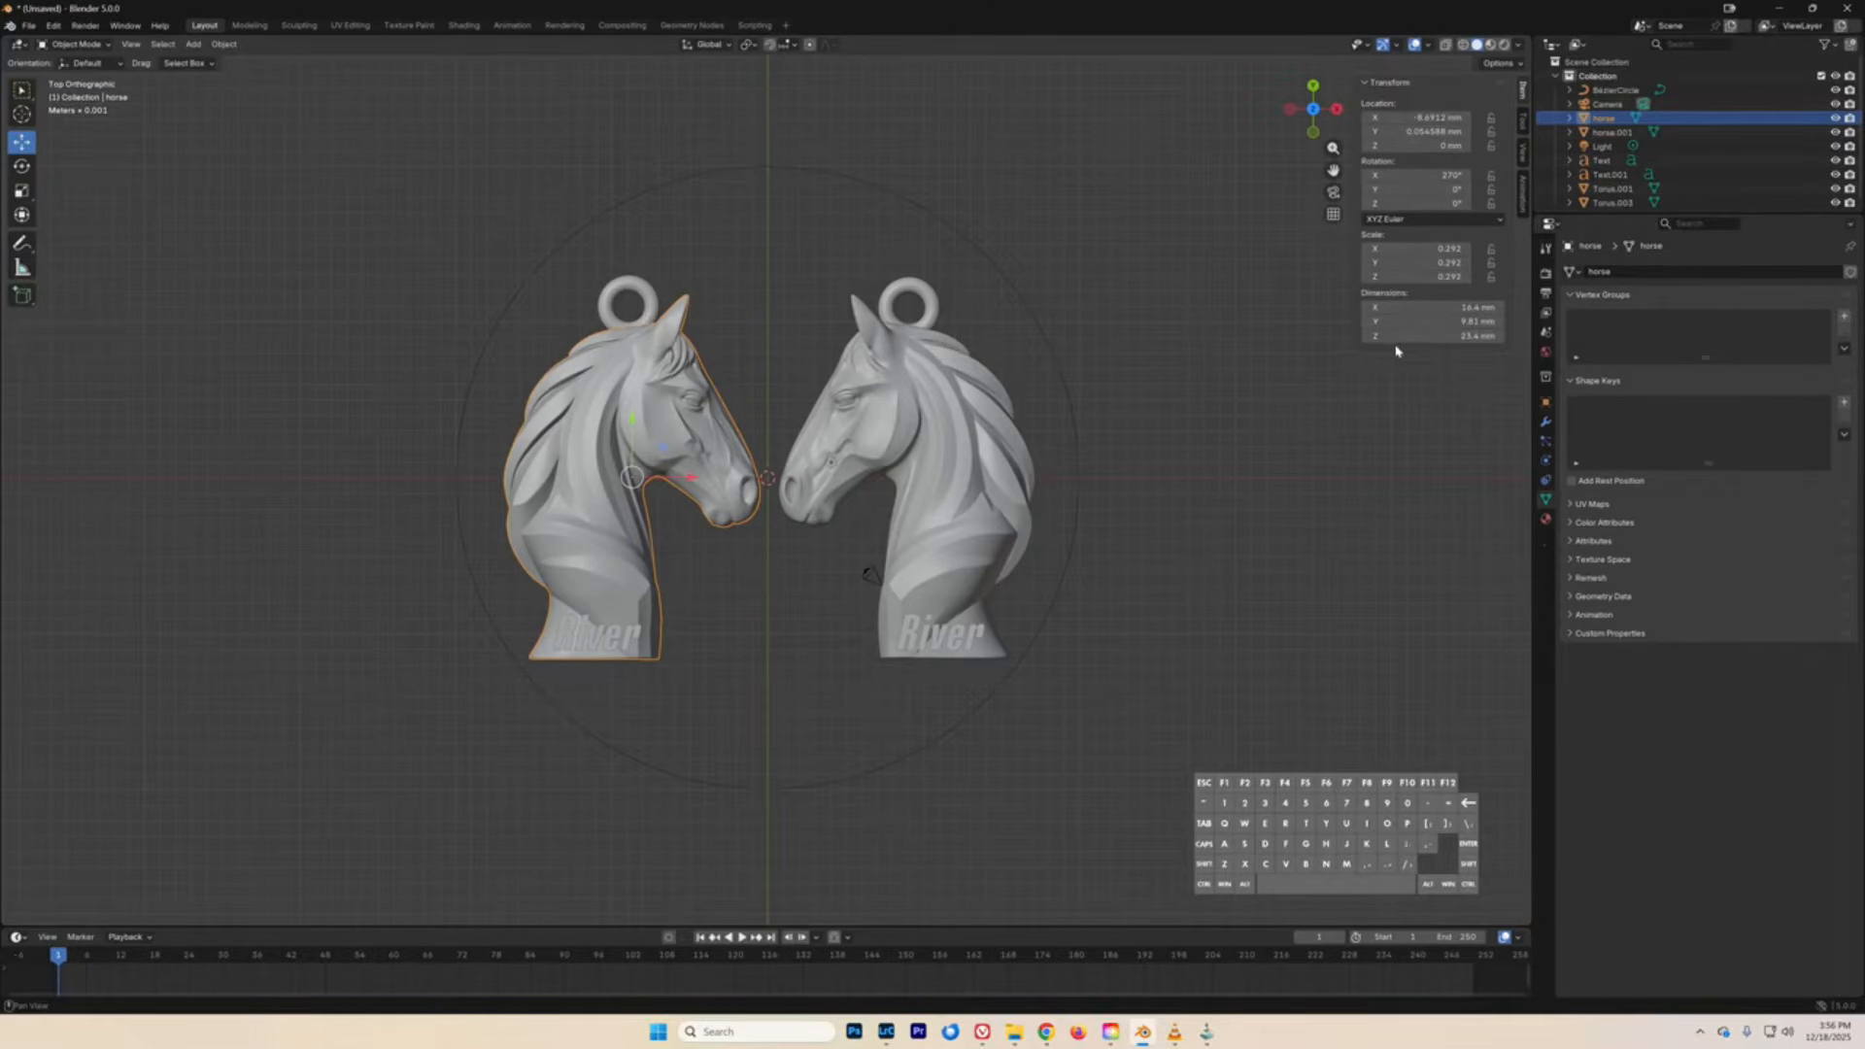
left_click(842, 472)
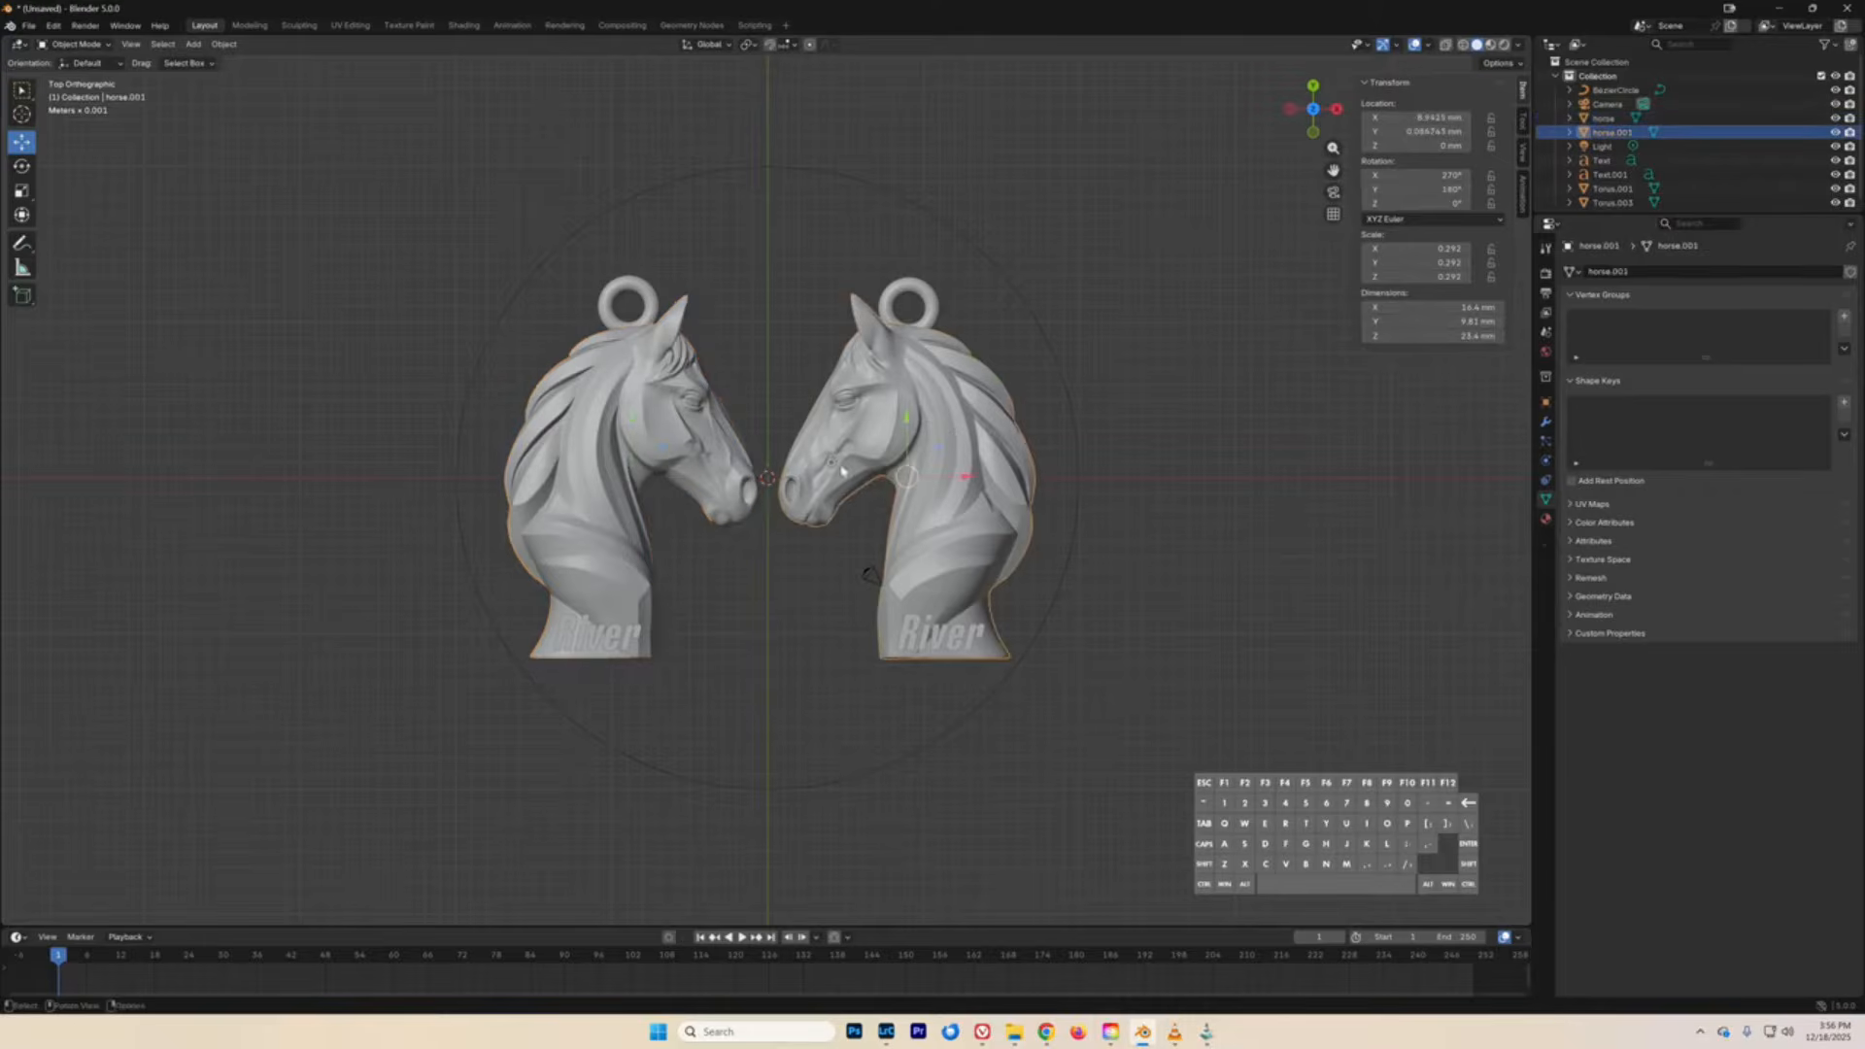
left_click(725, 477)
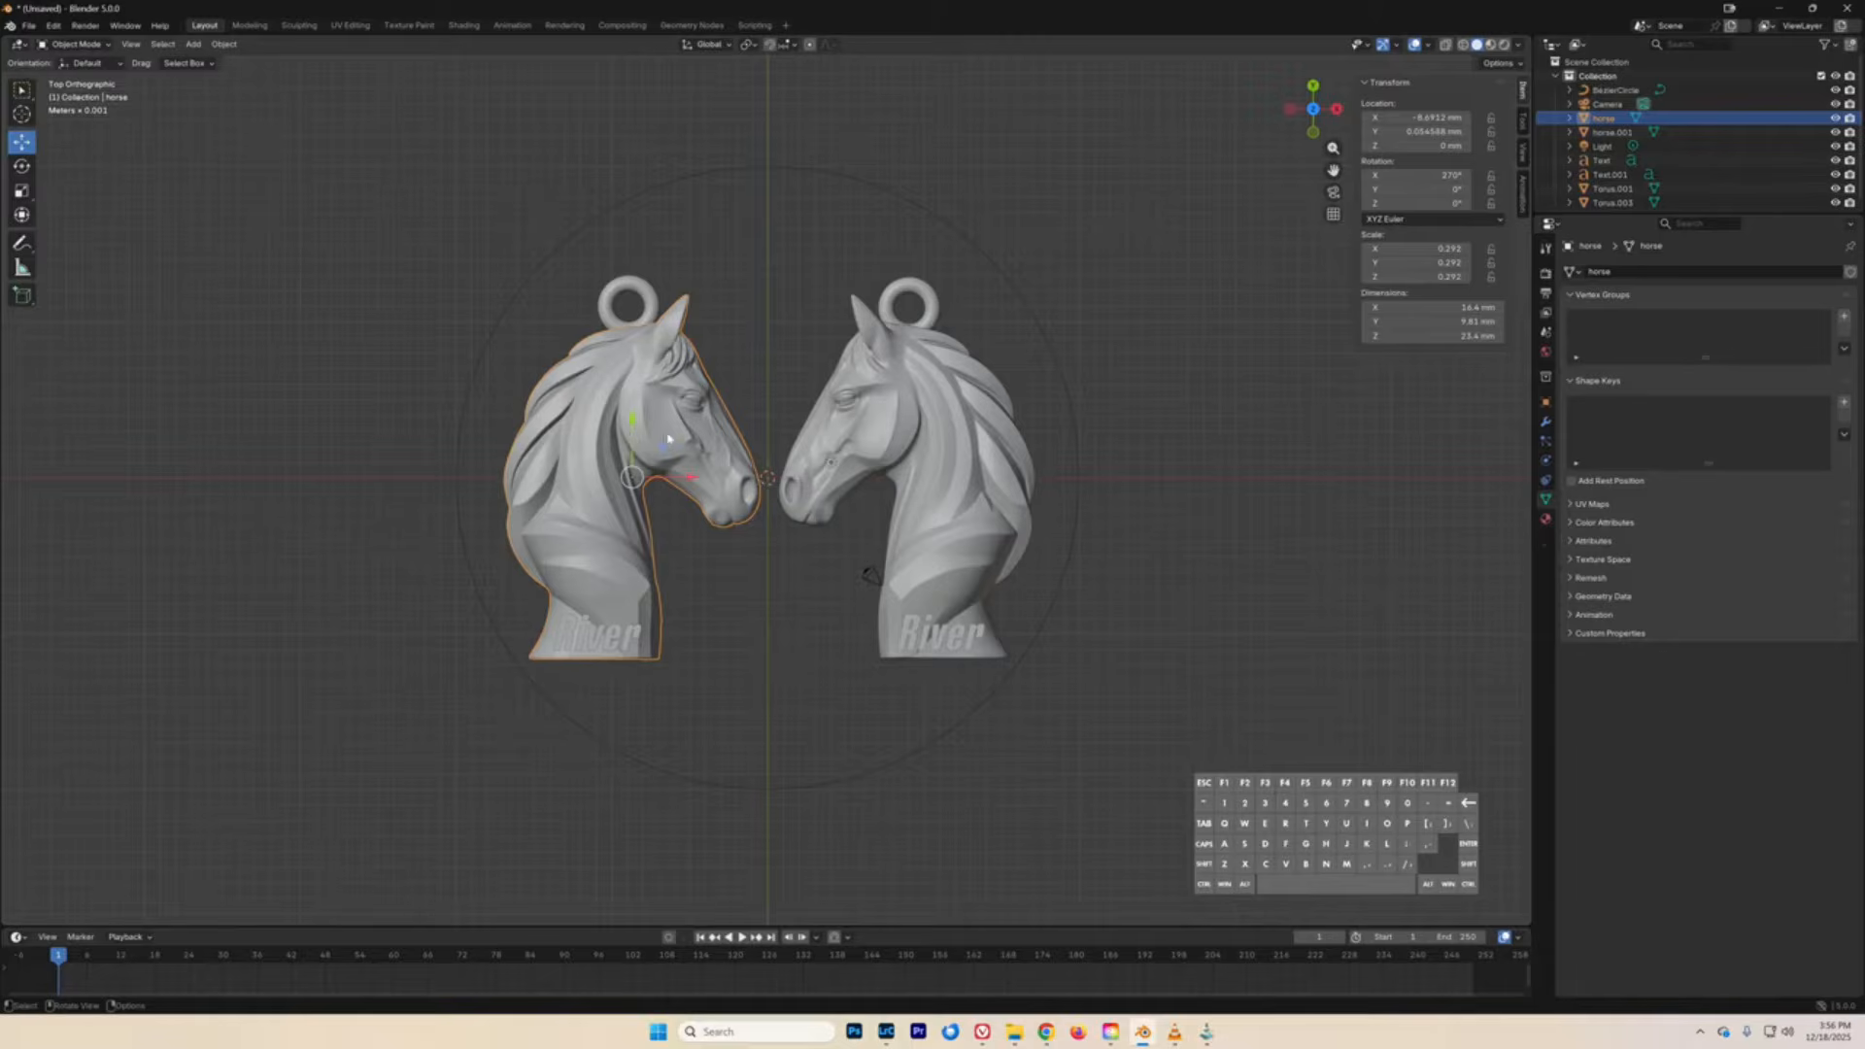
left_click(1420, 117)
key("BackSpace")
type("8.7")
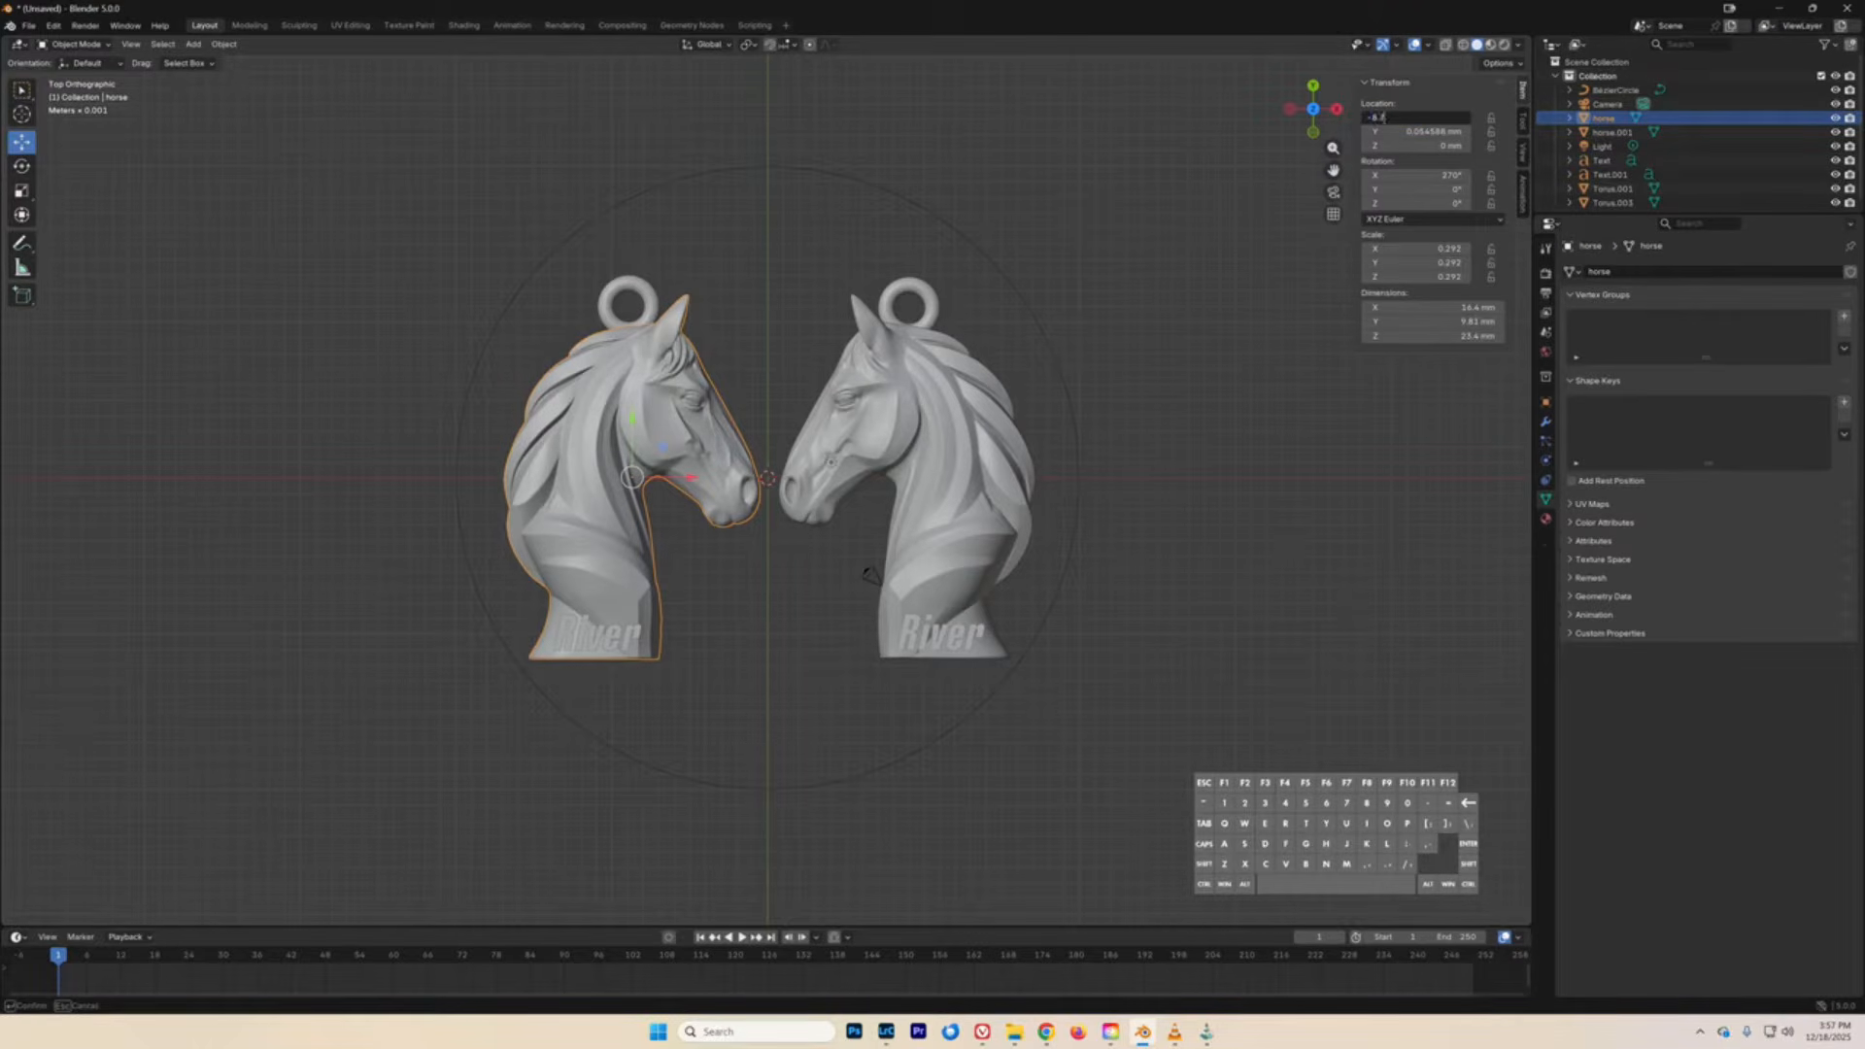
key("Return")
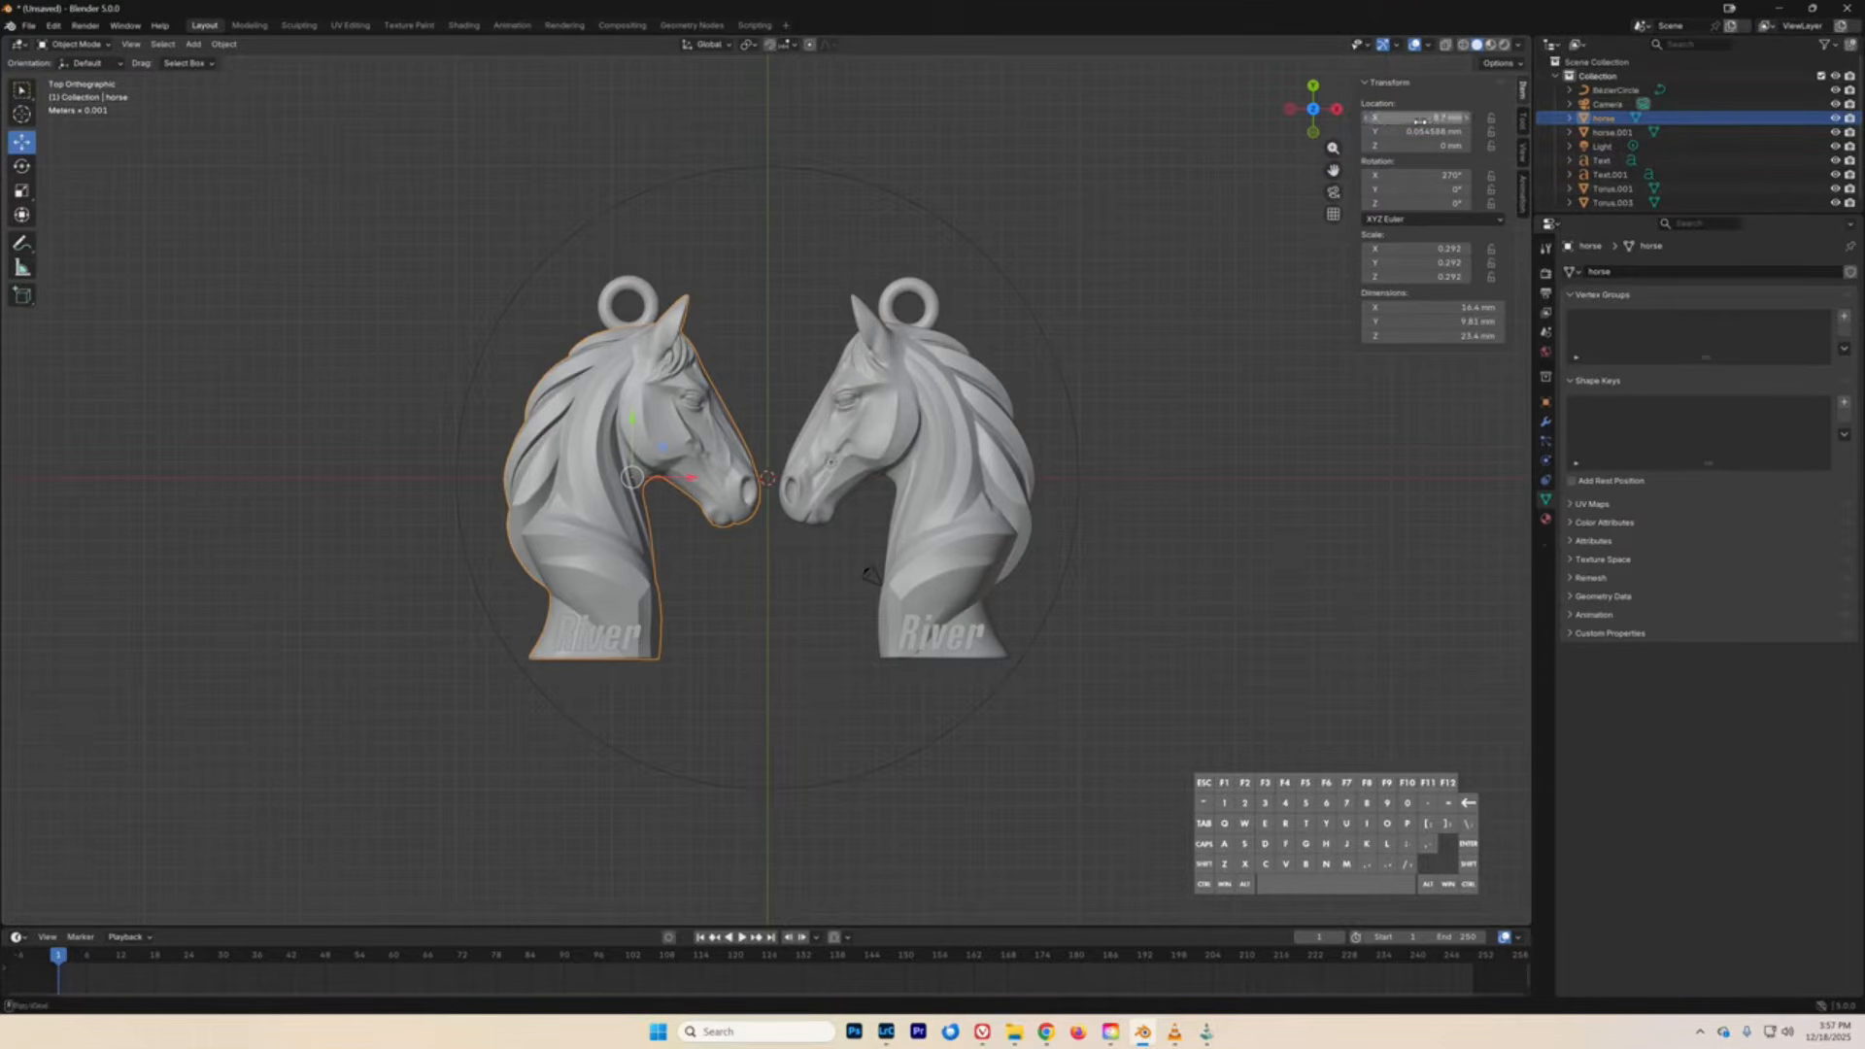
- Set the flipped horse's X location to 8.7 mm to mirror the original horse
left_click(938, 446)
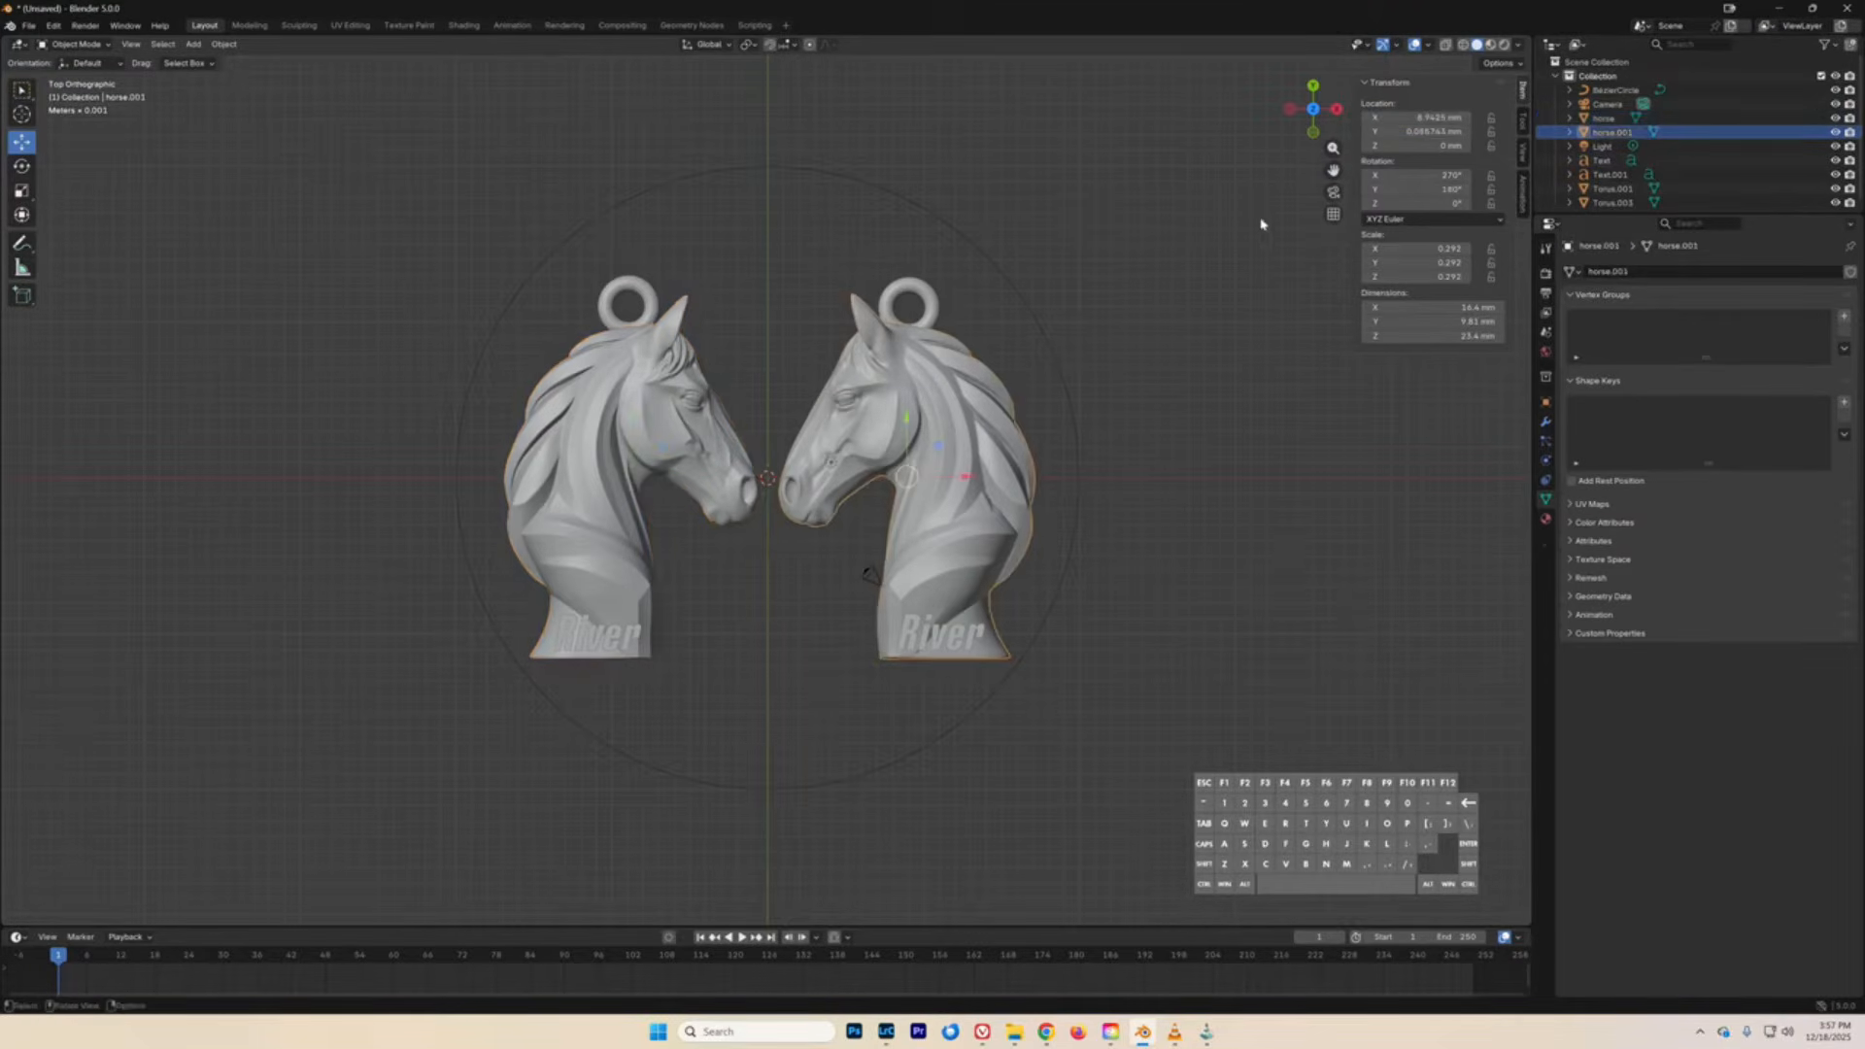
left_click(1418, 116)
type("0.7")
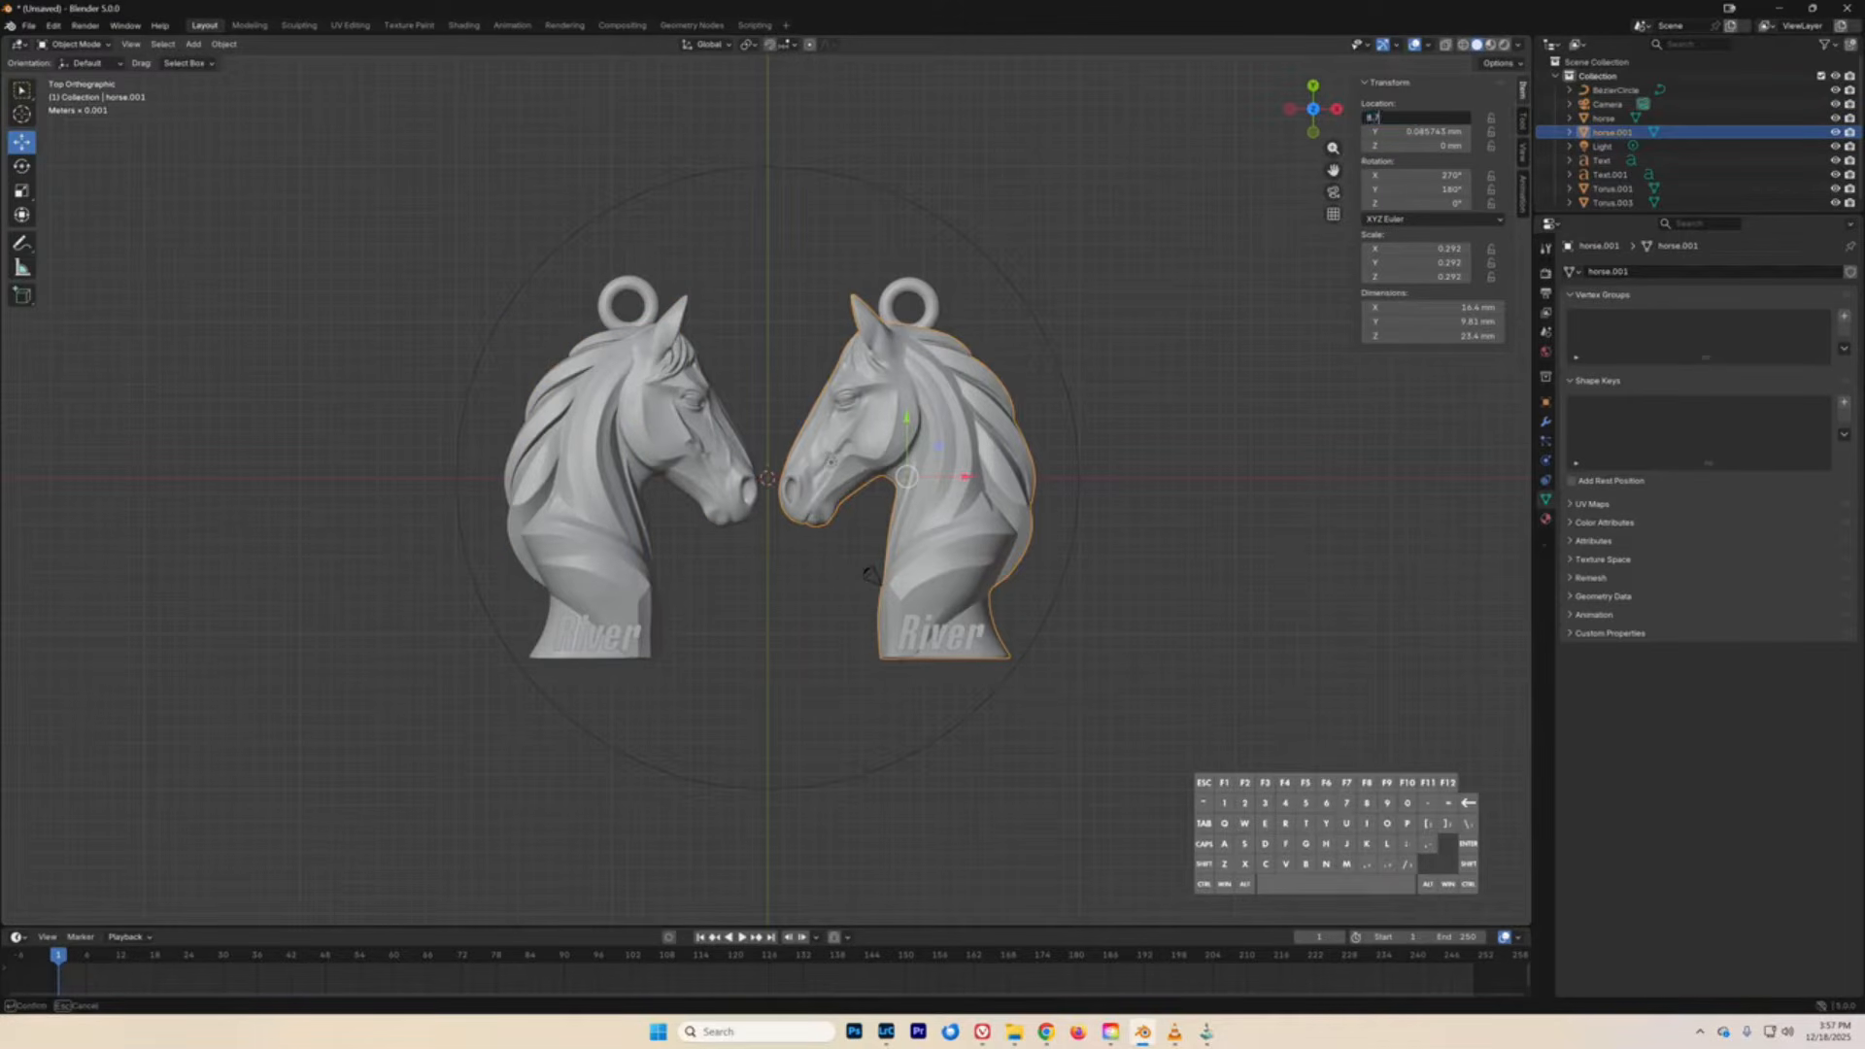
key("Return")
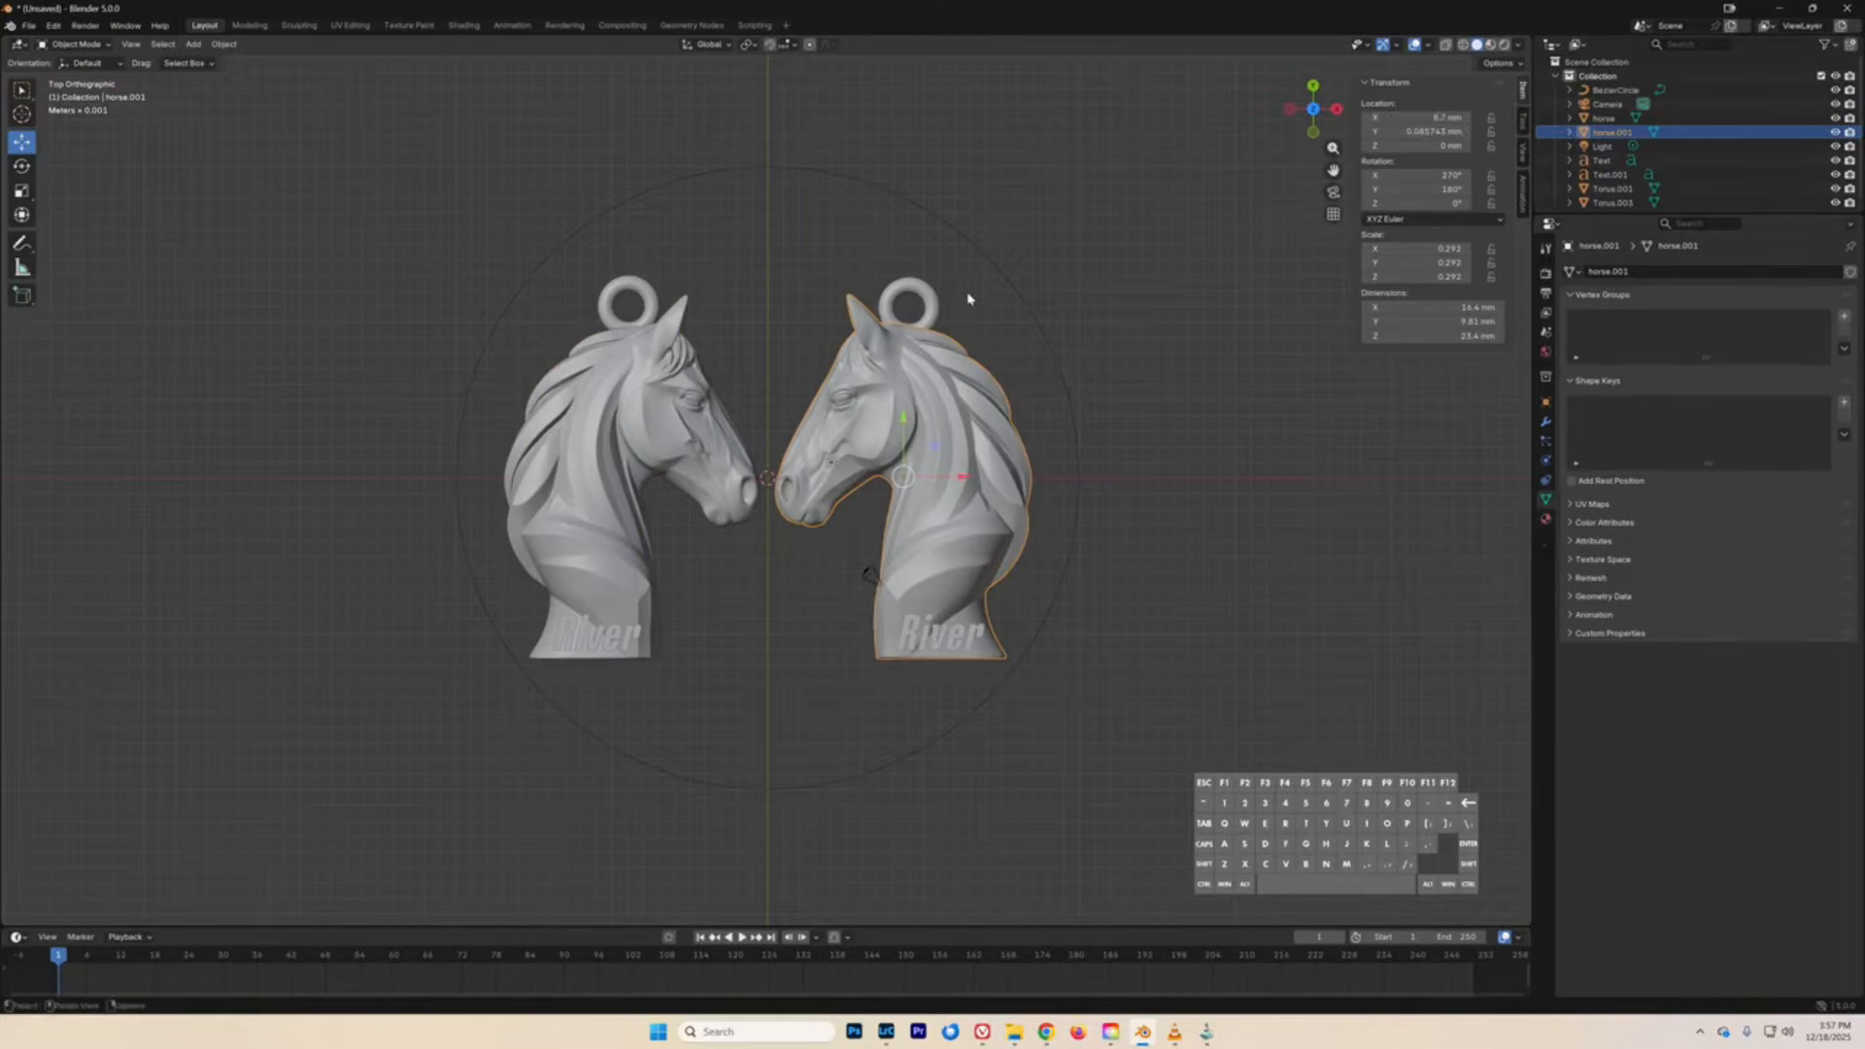
- Match the flipped horse's ring to the original ring by setting its location to X 8.9 mm and Y 11 mm
left_click(649, 319)
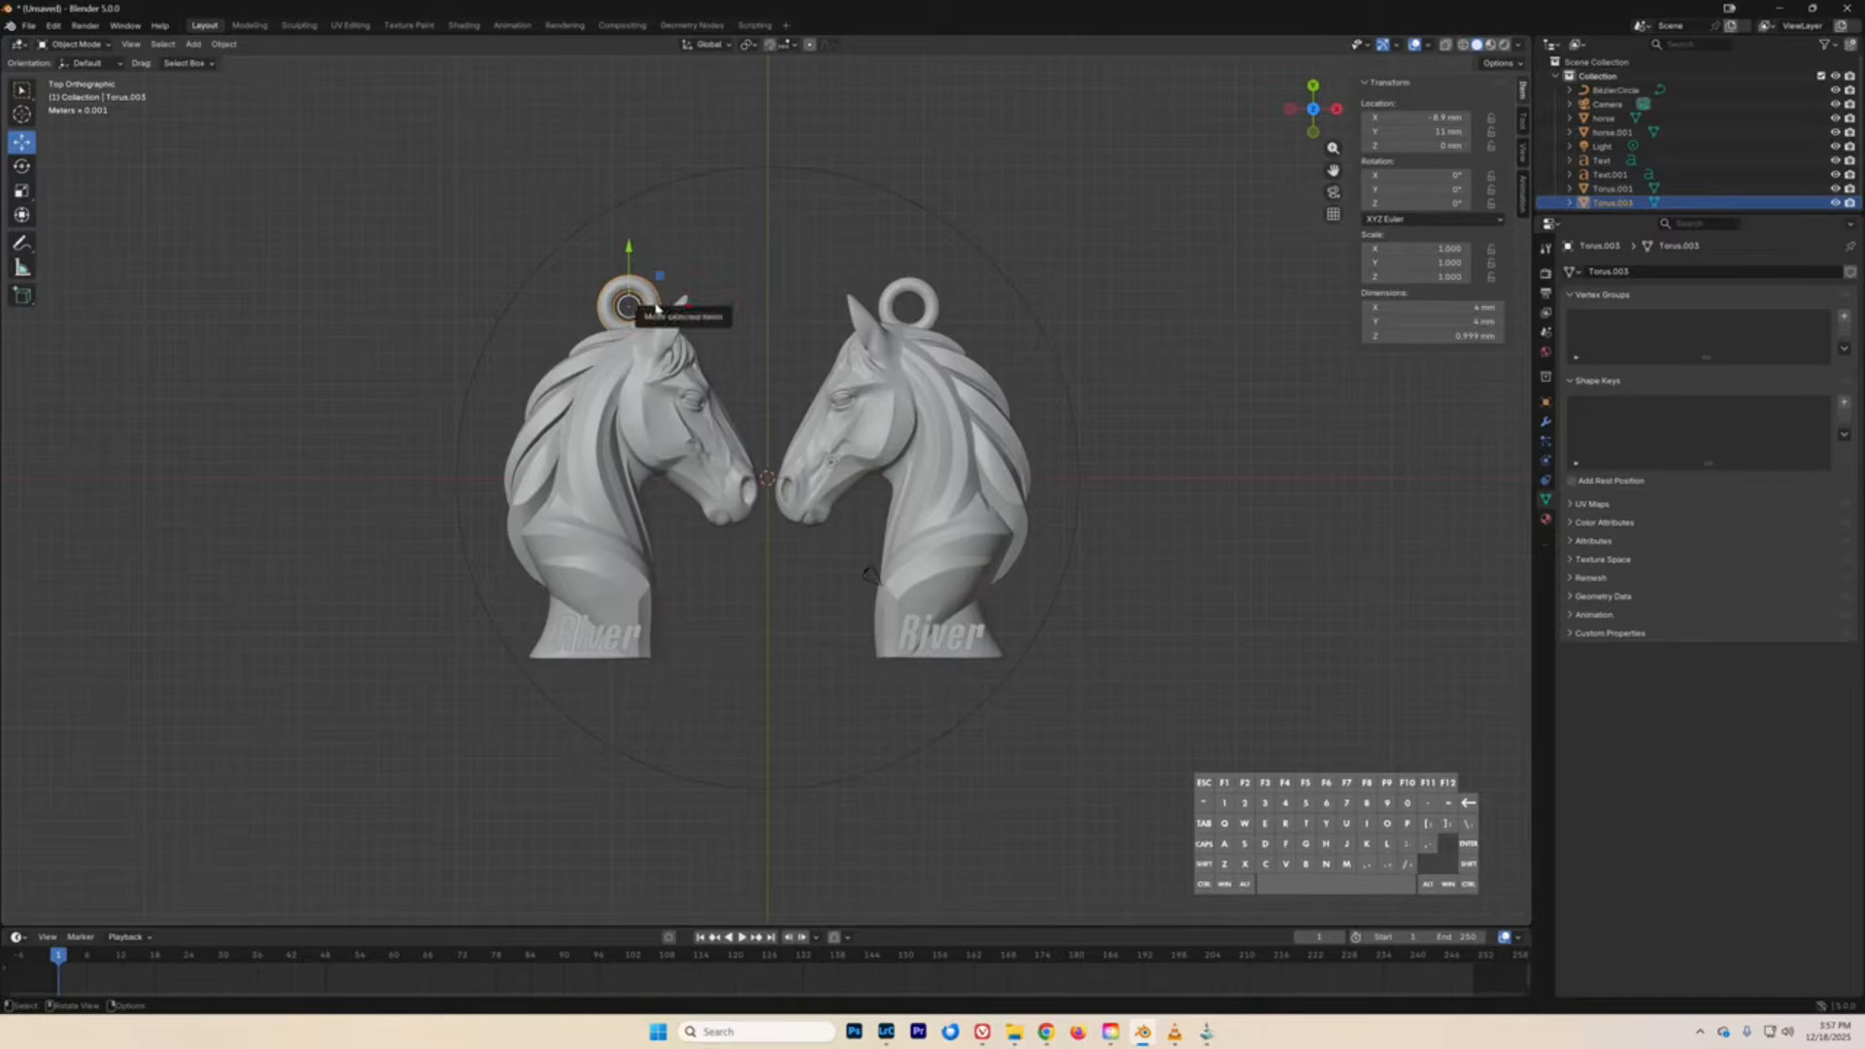
left_click(888, 309)
double_click(1412, 118)
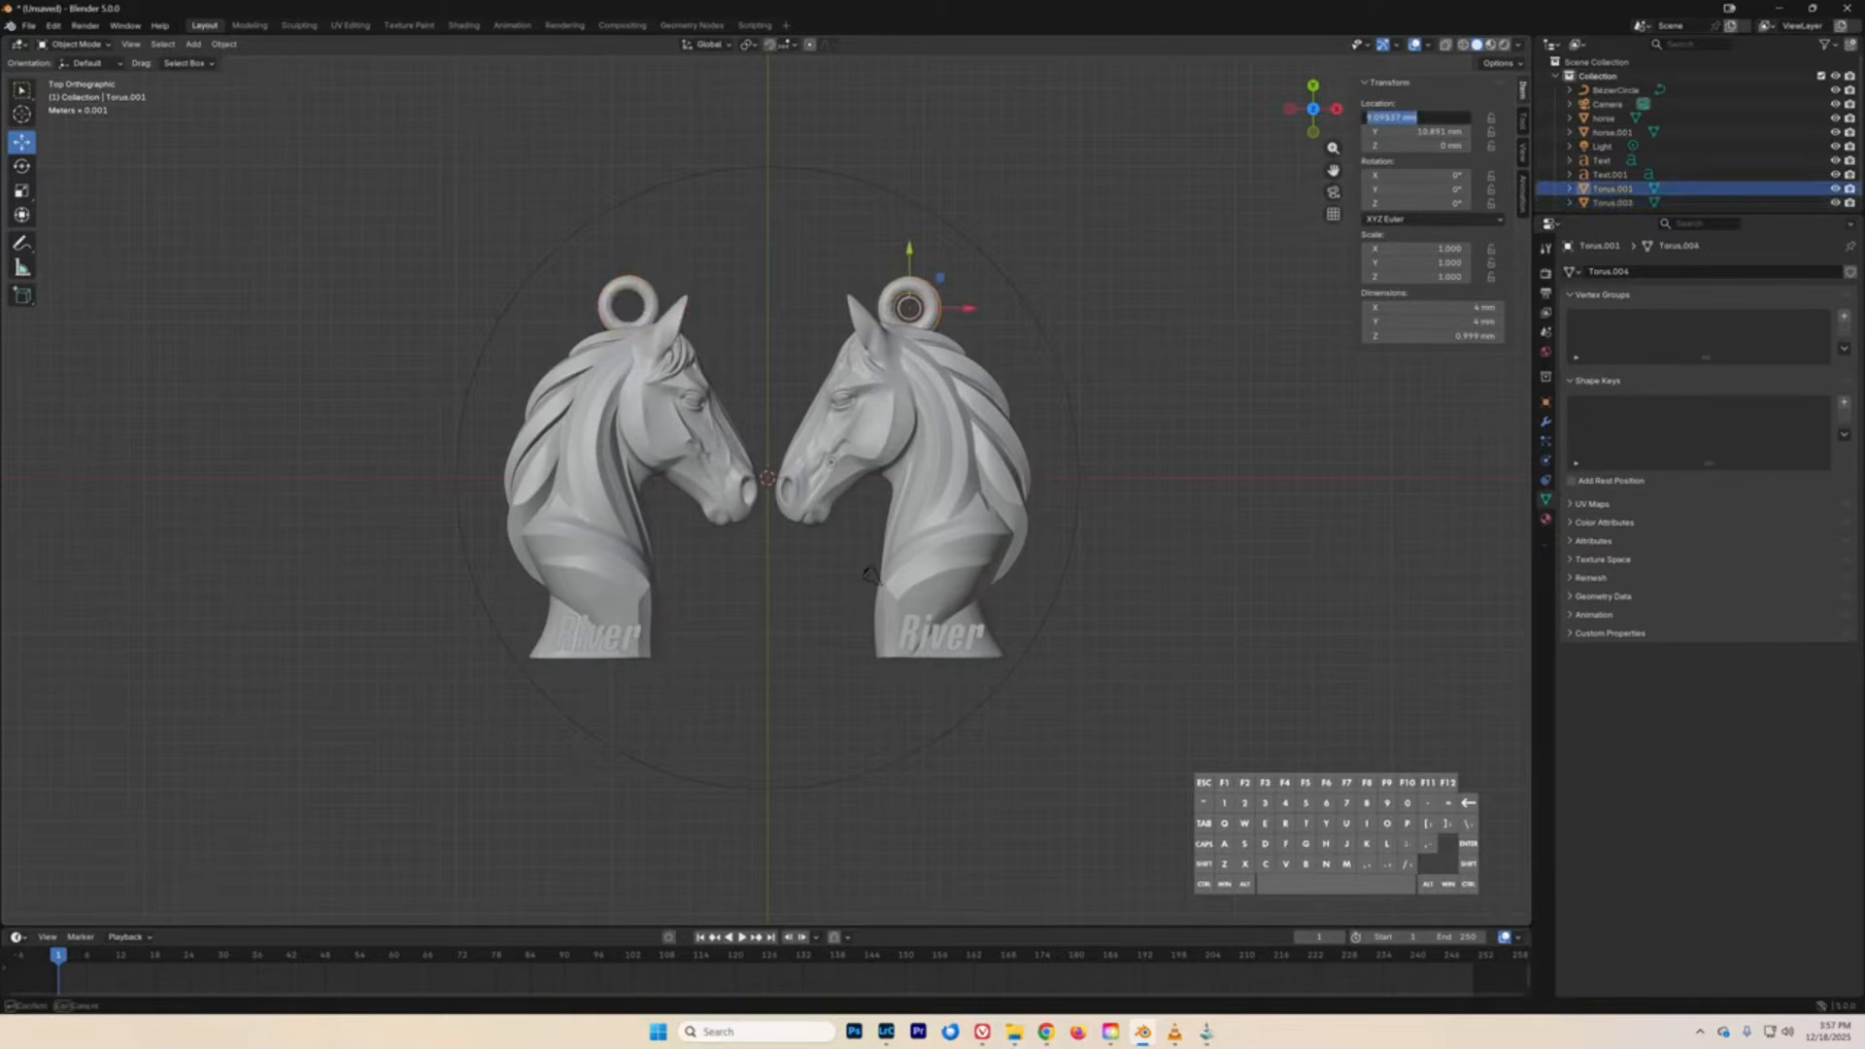
type("8.9")
key("Tab")
type("11")
key("Return")
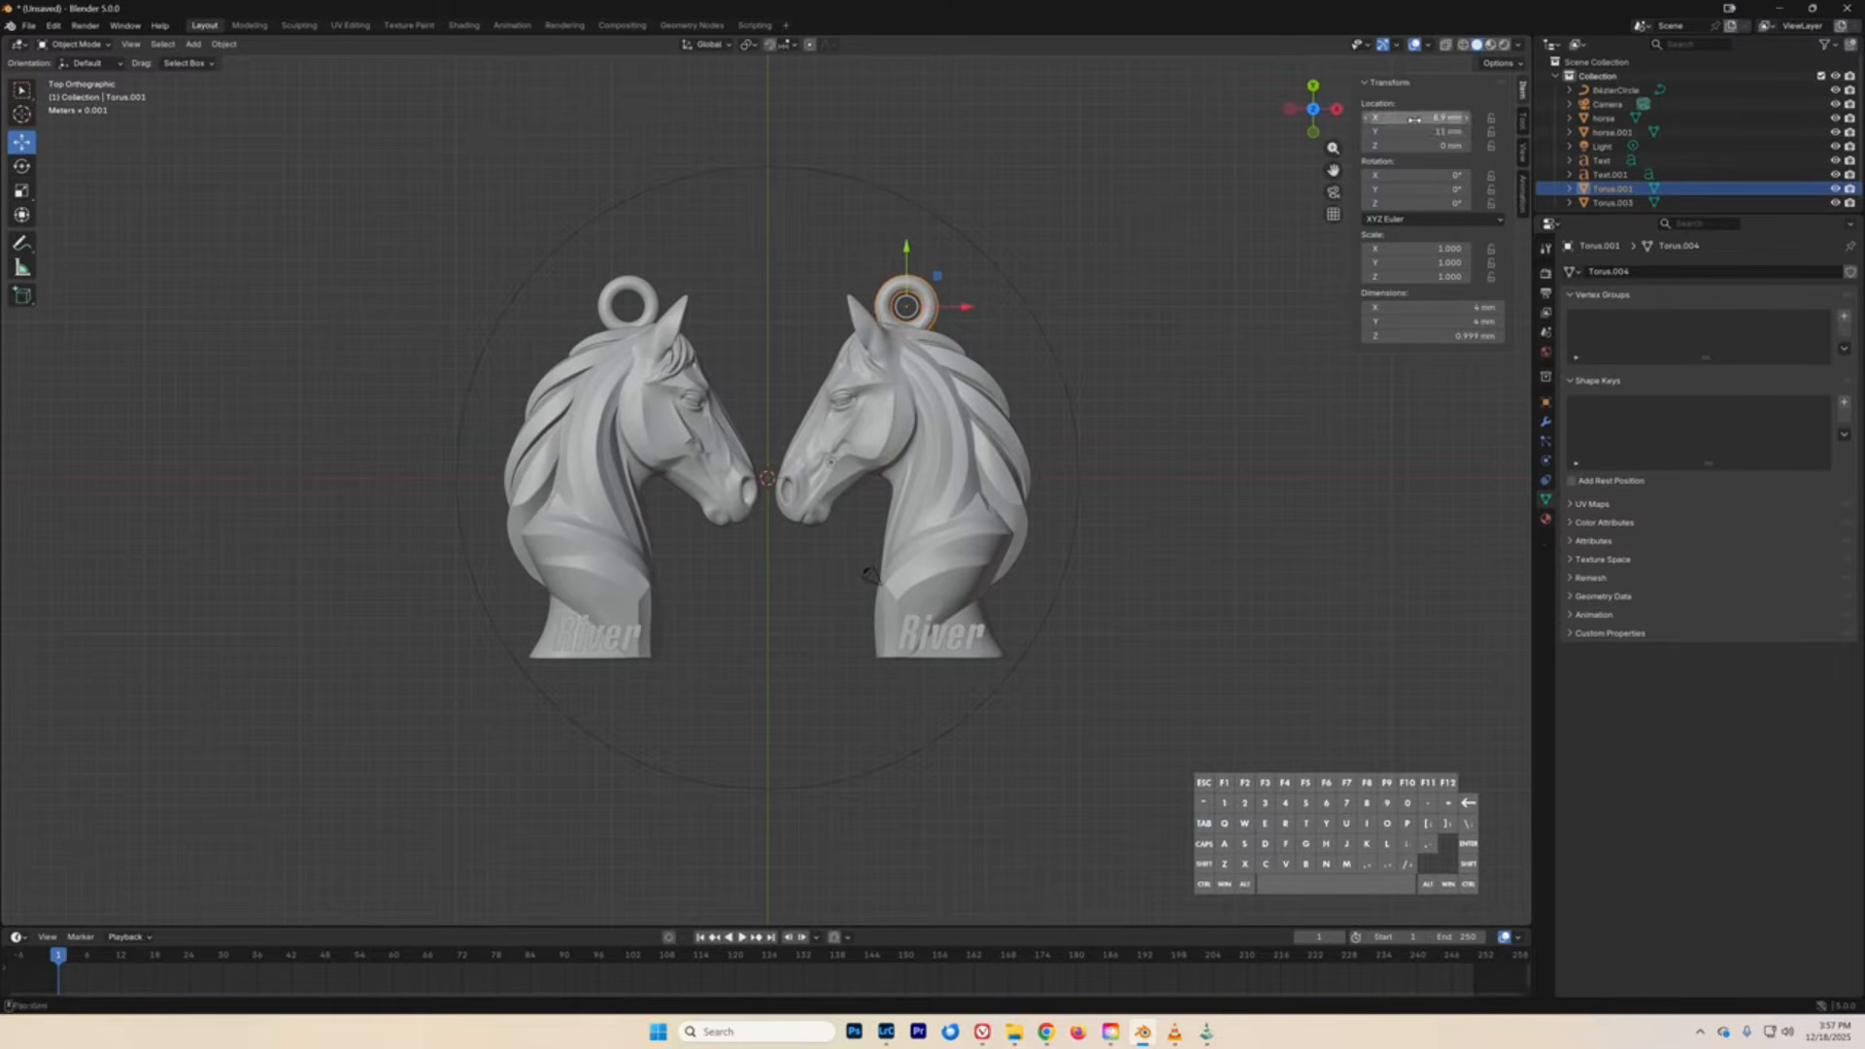
left_click(651, 311)
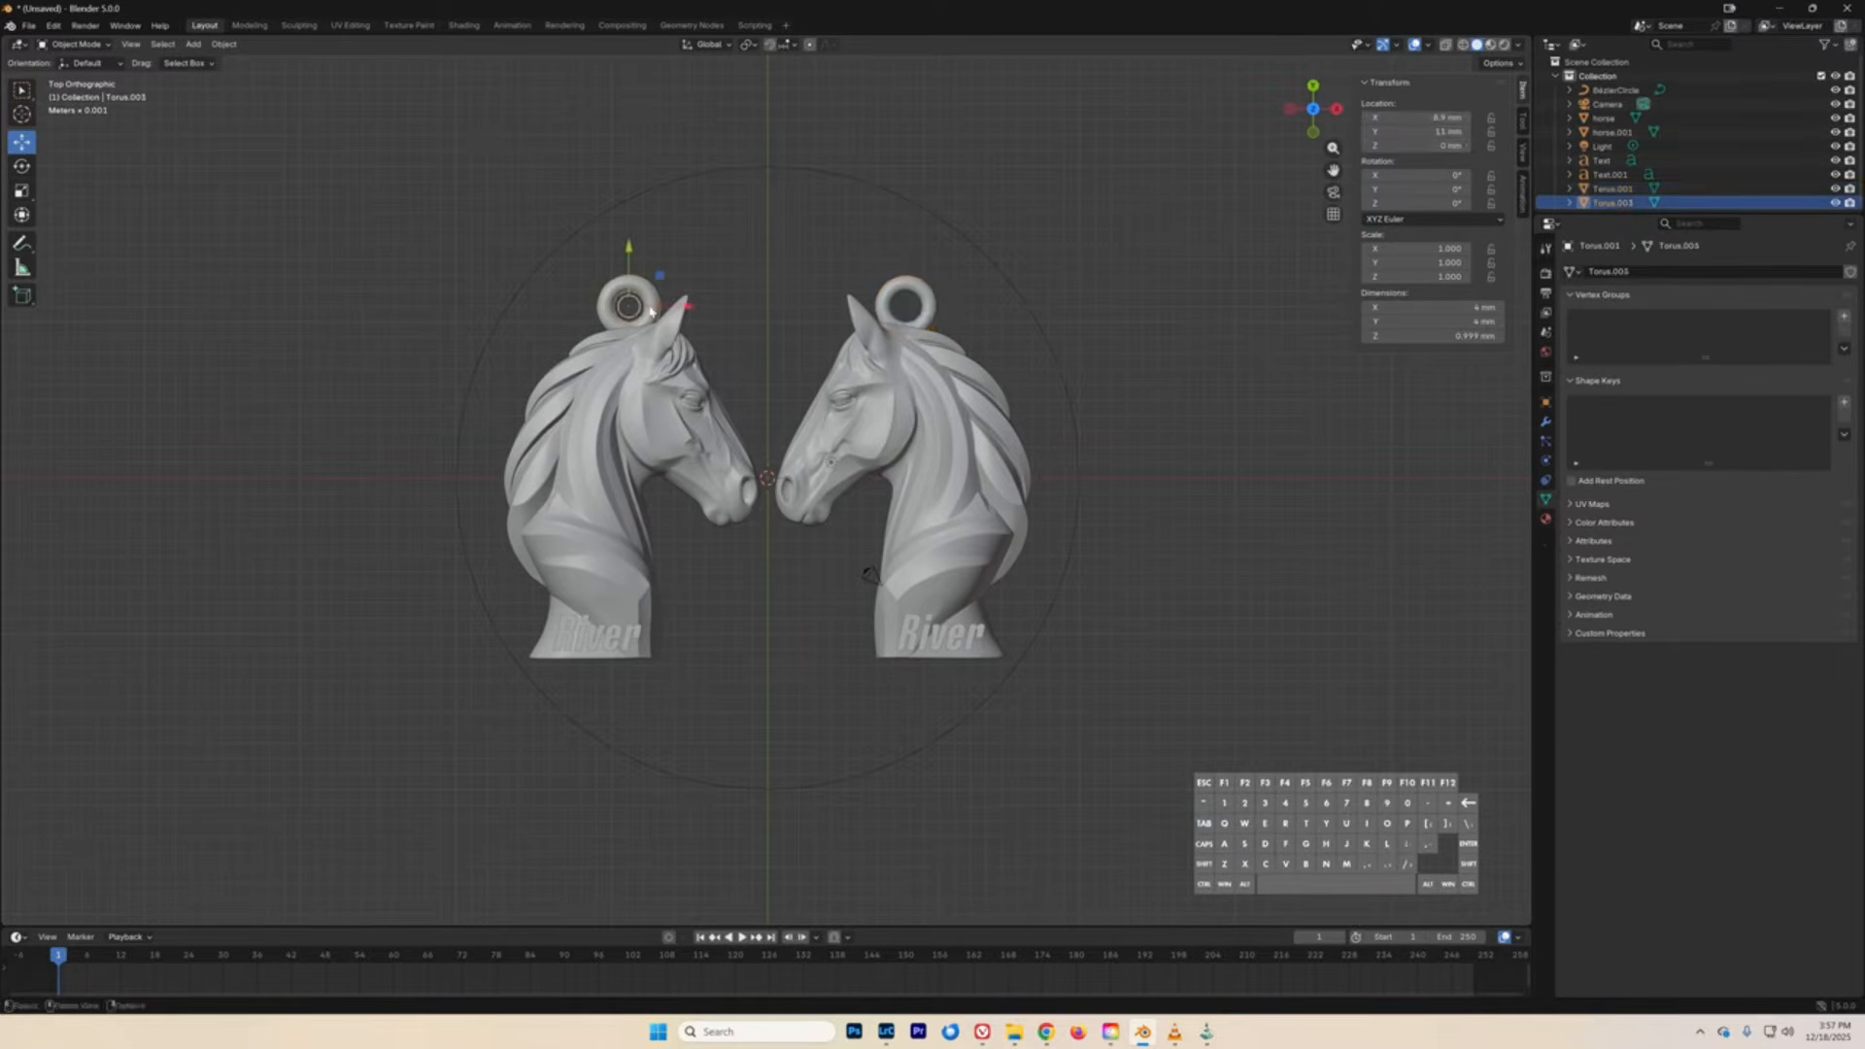
- Compare the two horses' locations and set the original horse's Y location to 0.05 mm
left_click(646, 396)
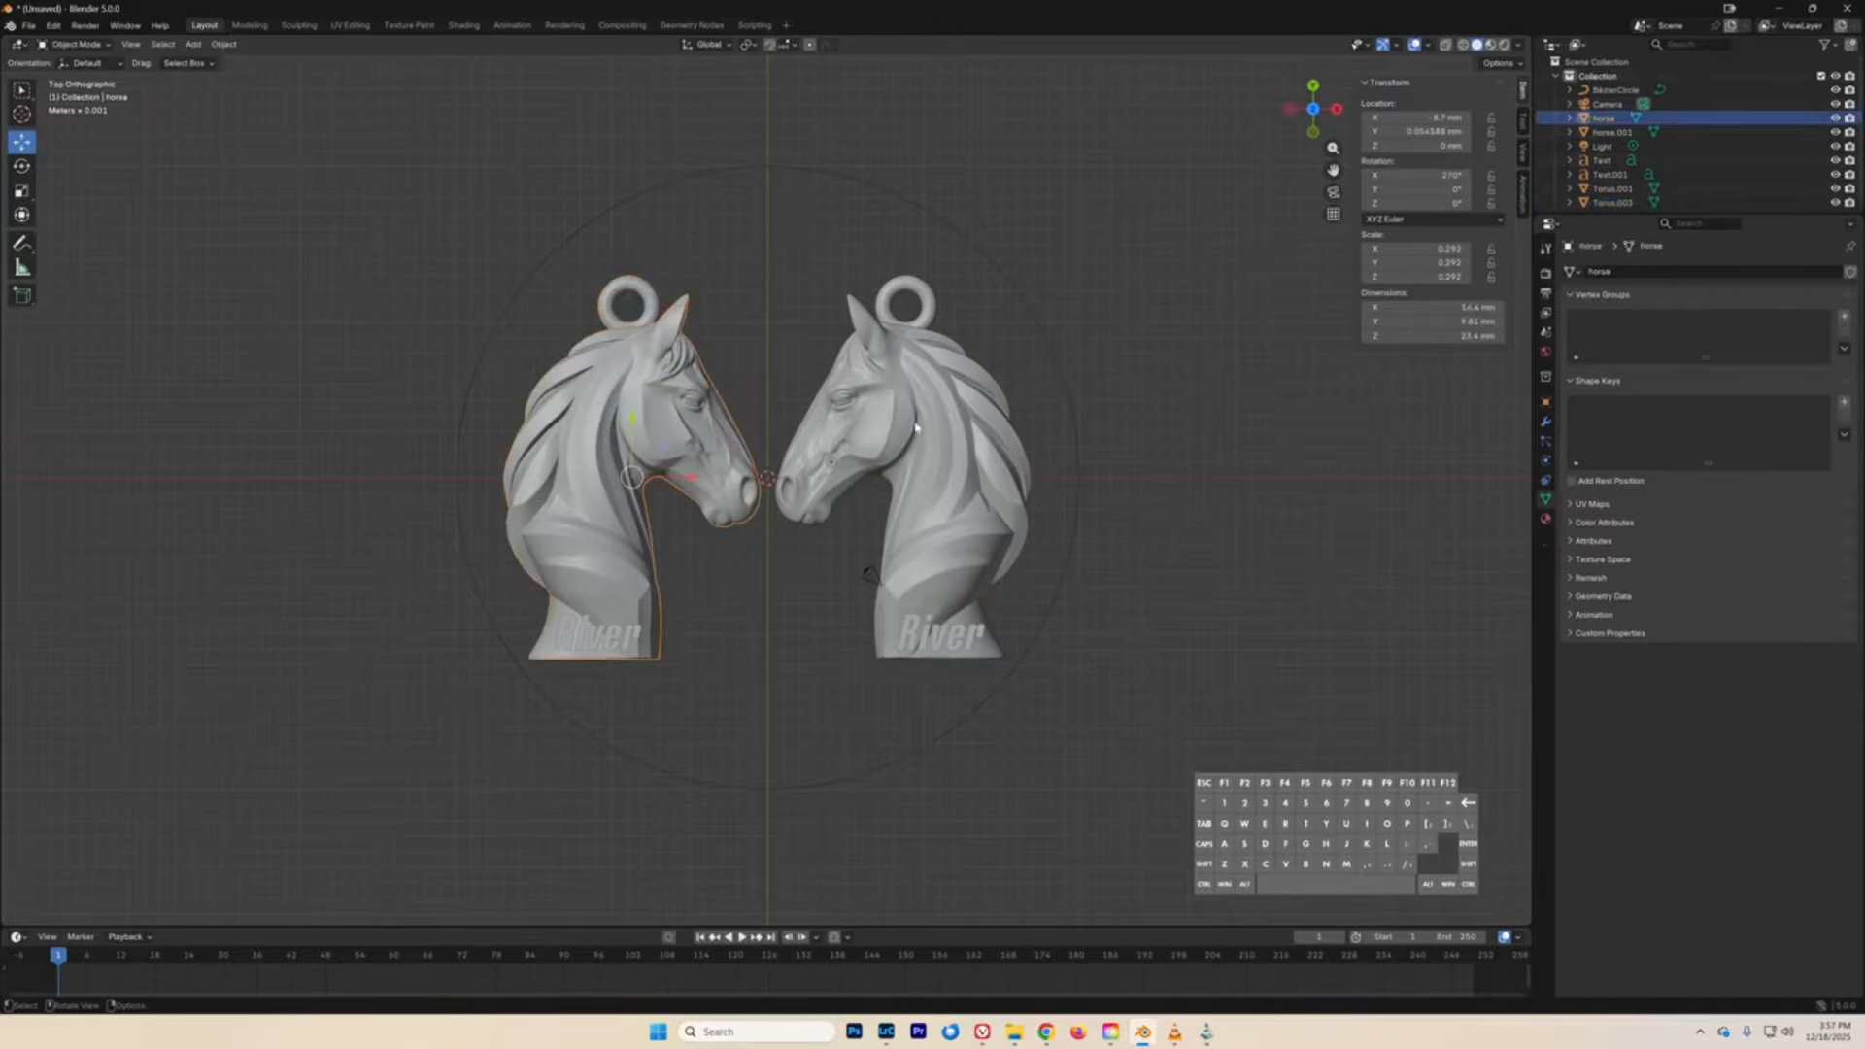
left_click(915, 427)
left_click(636, 418)
left_click(955, 459)
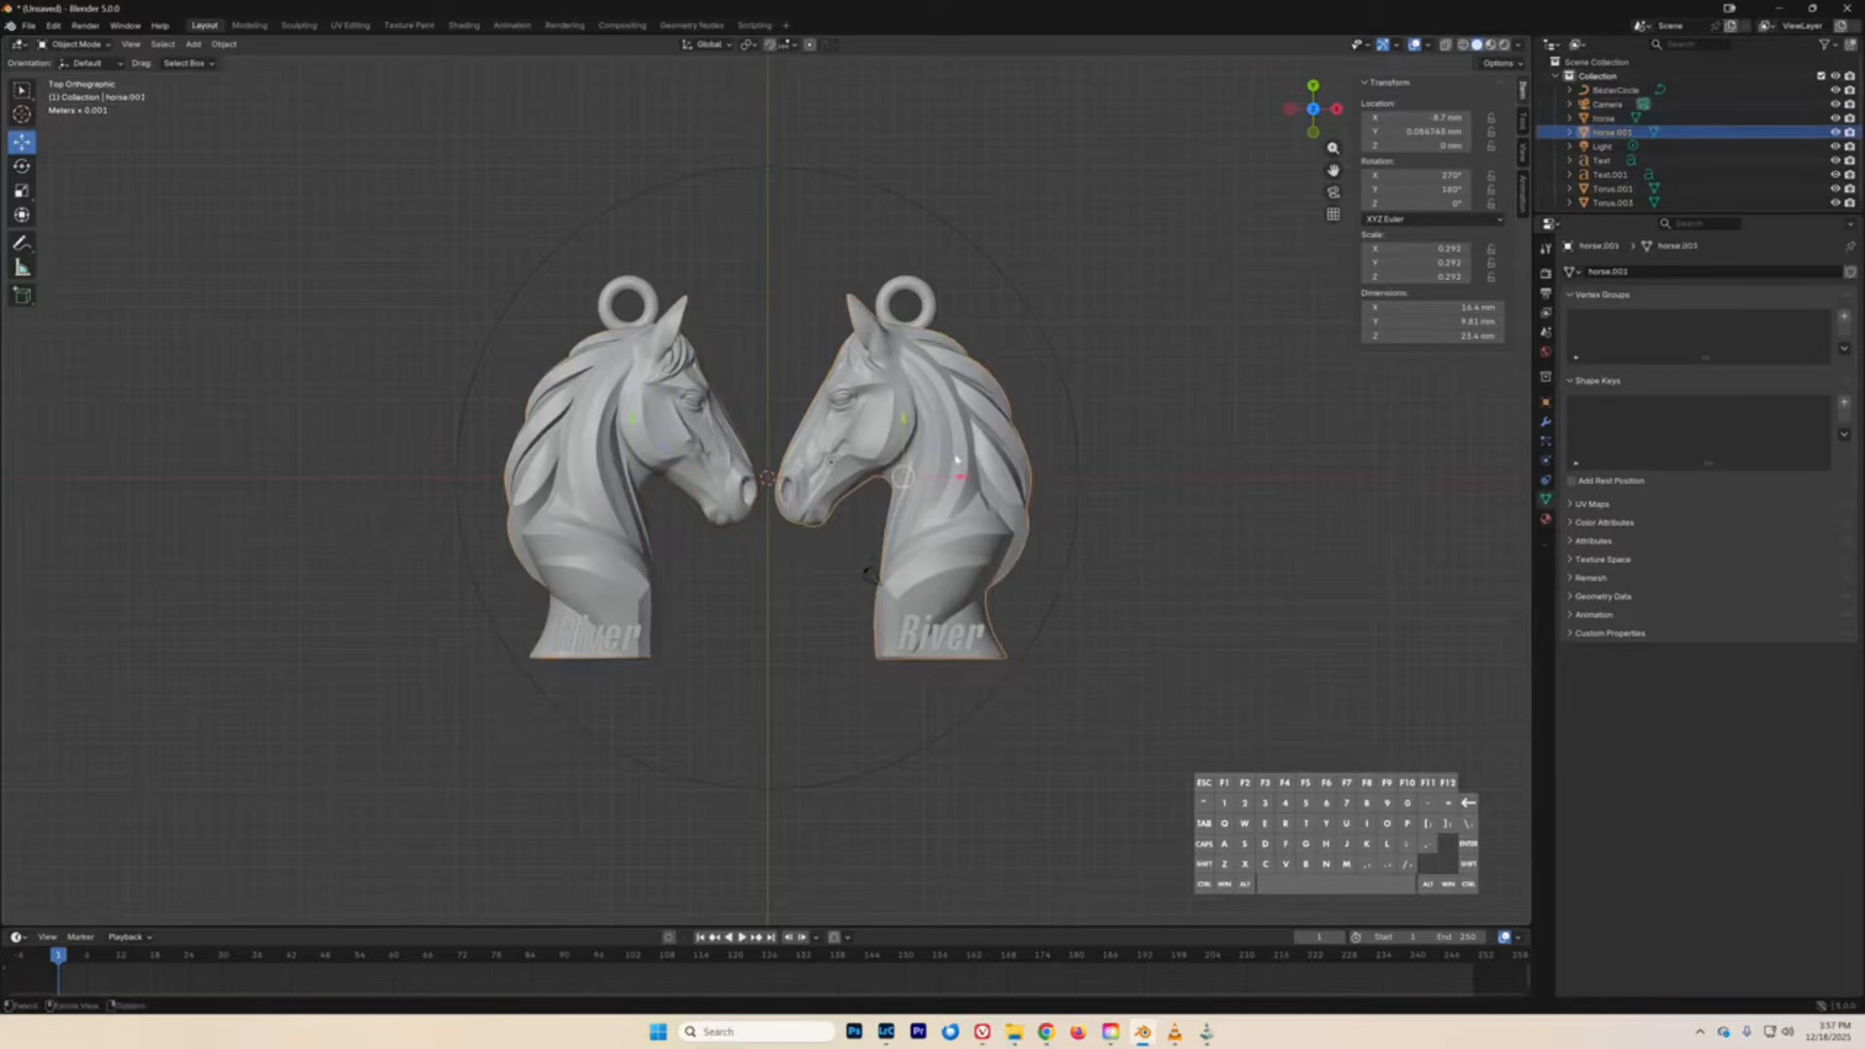
left_click(737, 452)
double_click(1417, 131)
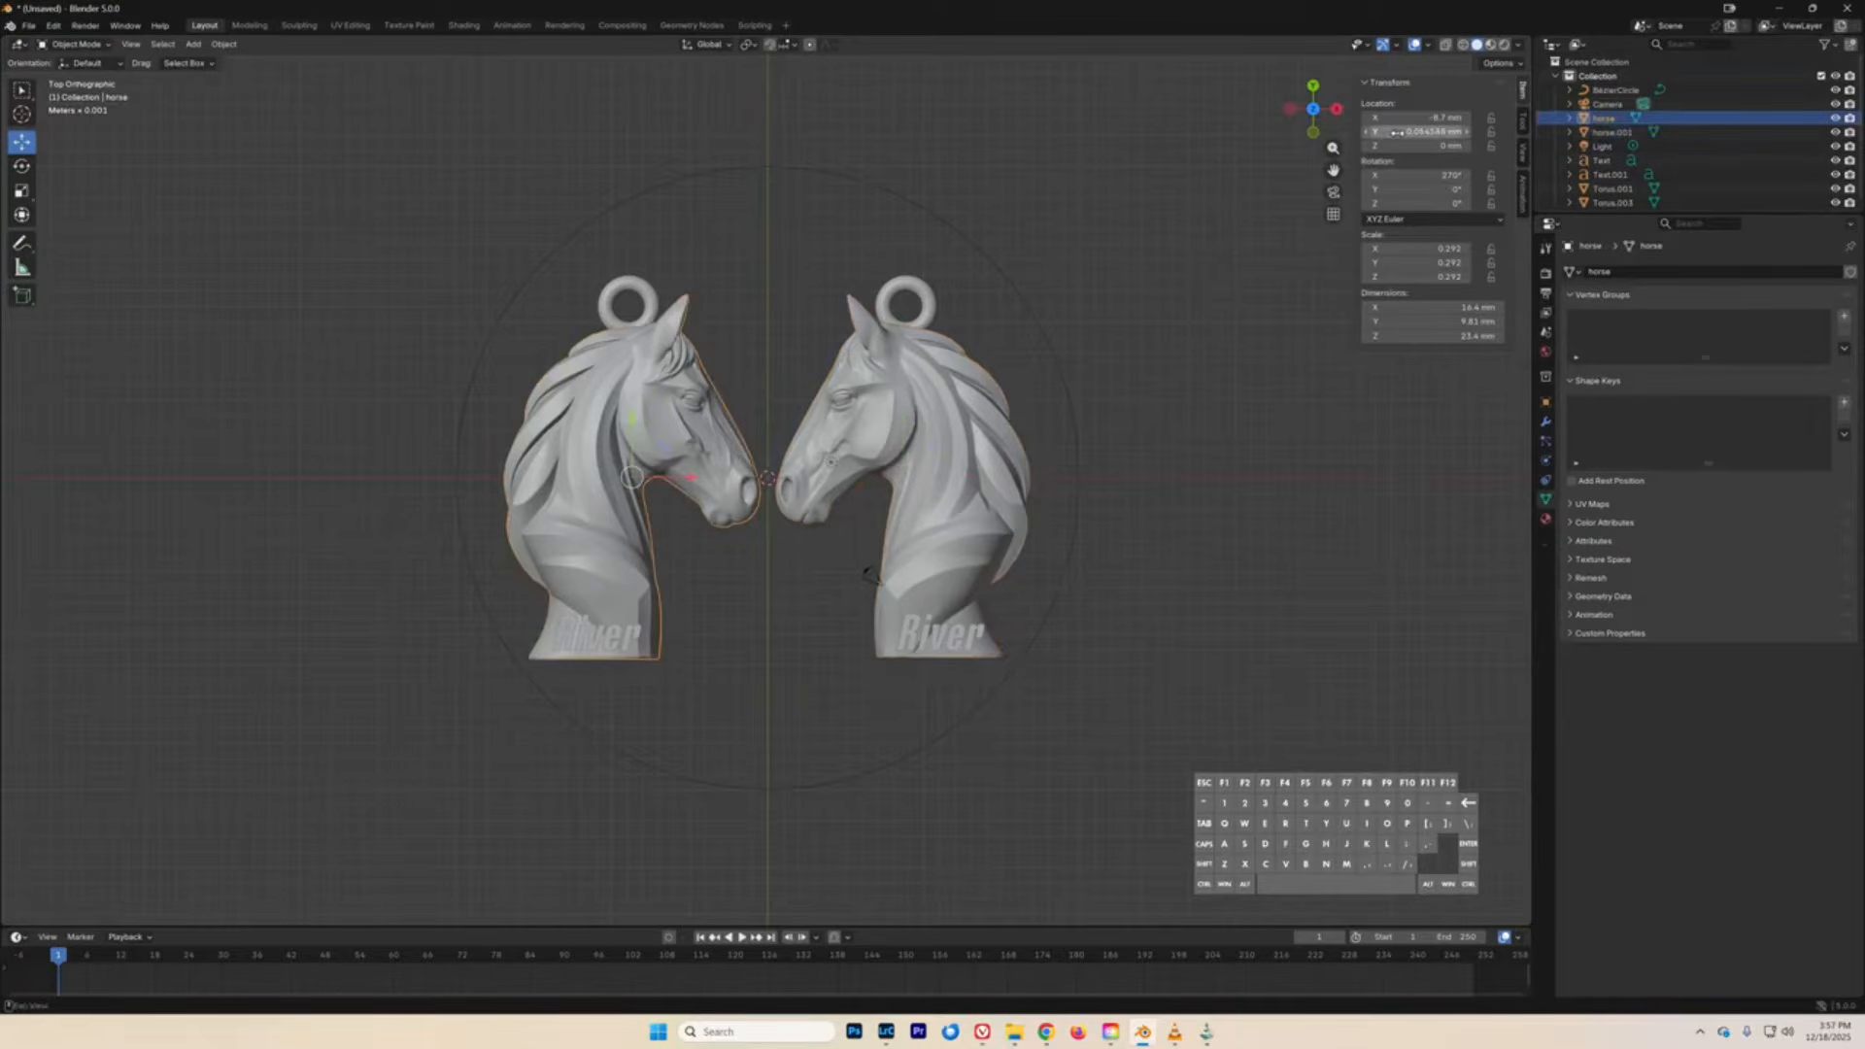
type("0.05")
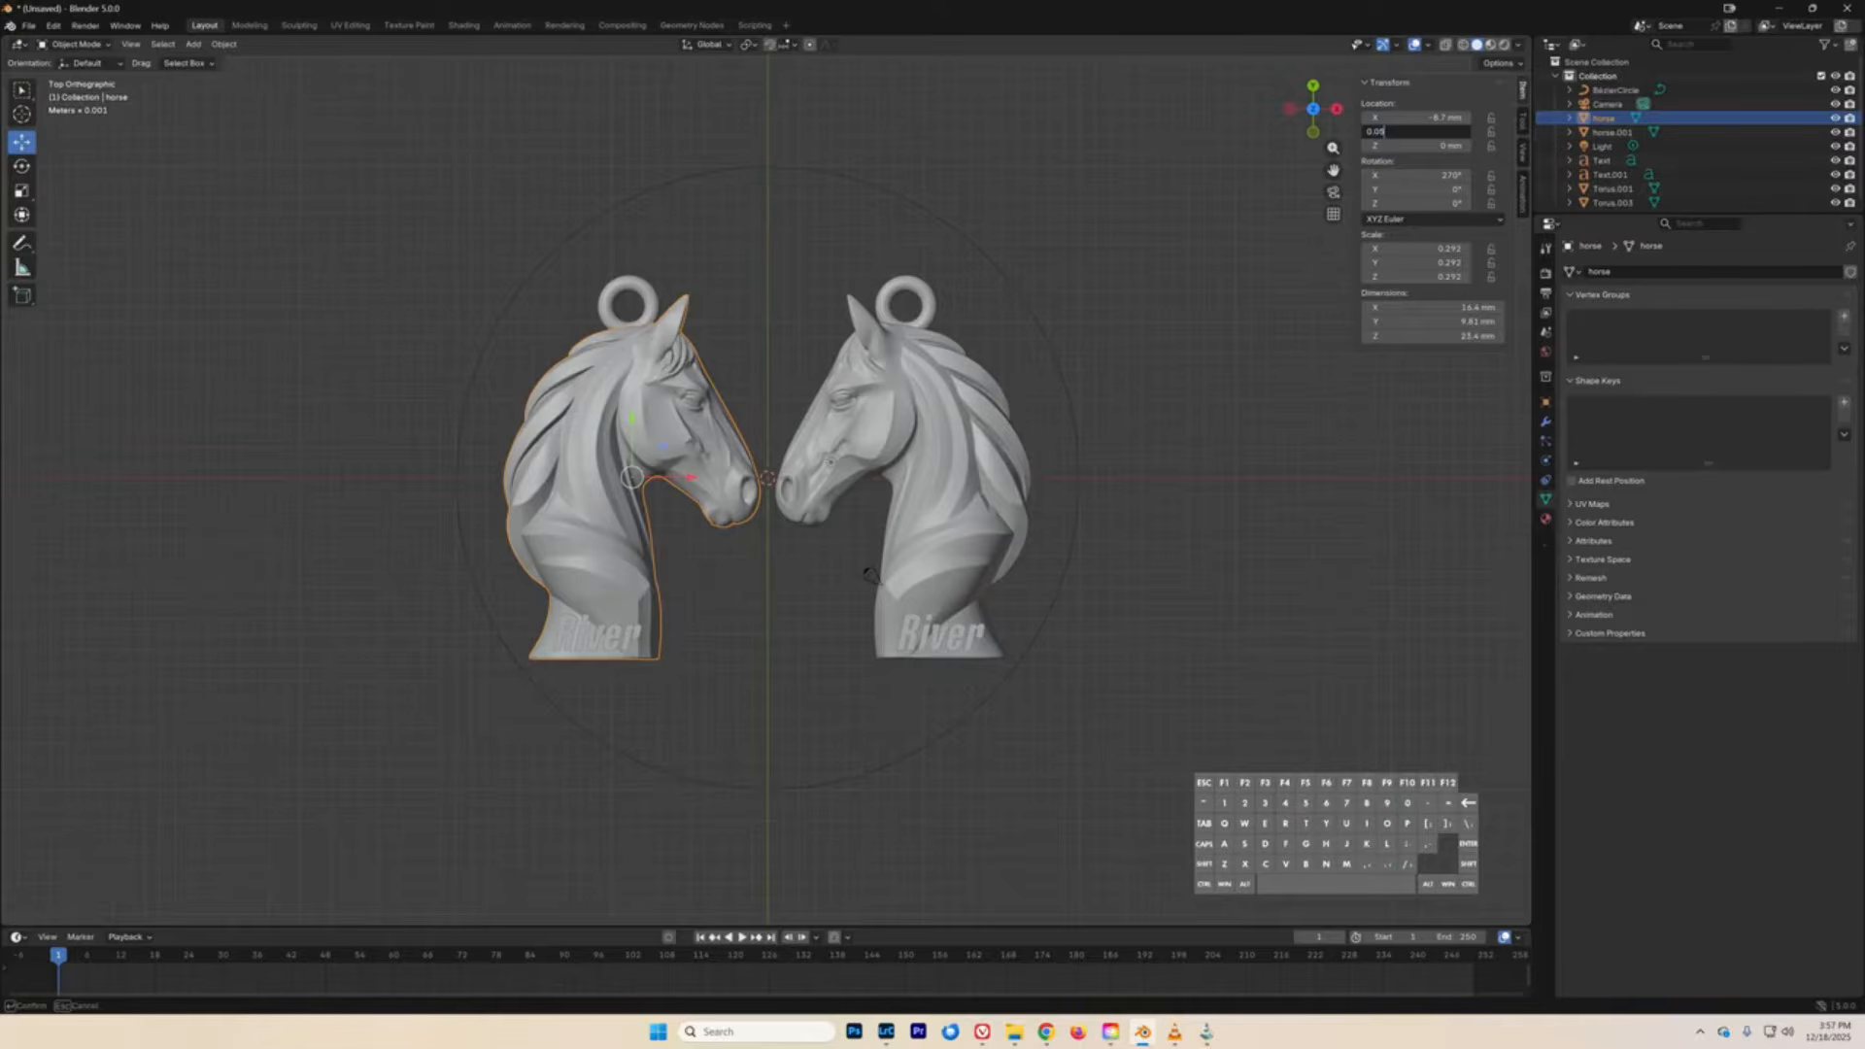
key("Return")
- Set the flipped horse's Y location to 0.05 mm
left_click(904, 413)
double_click(1413, 131)
type("0.05")
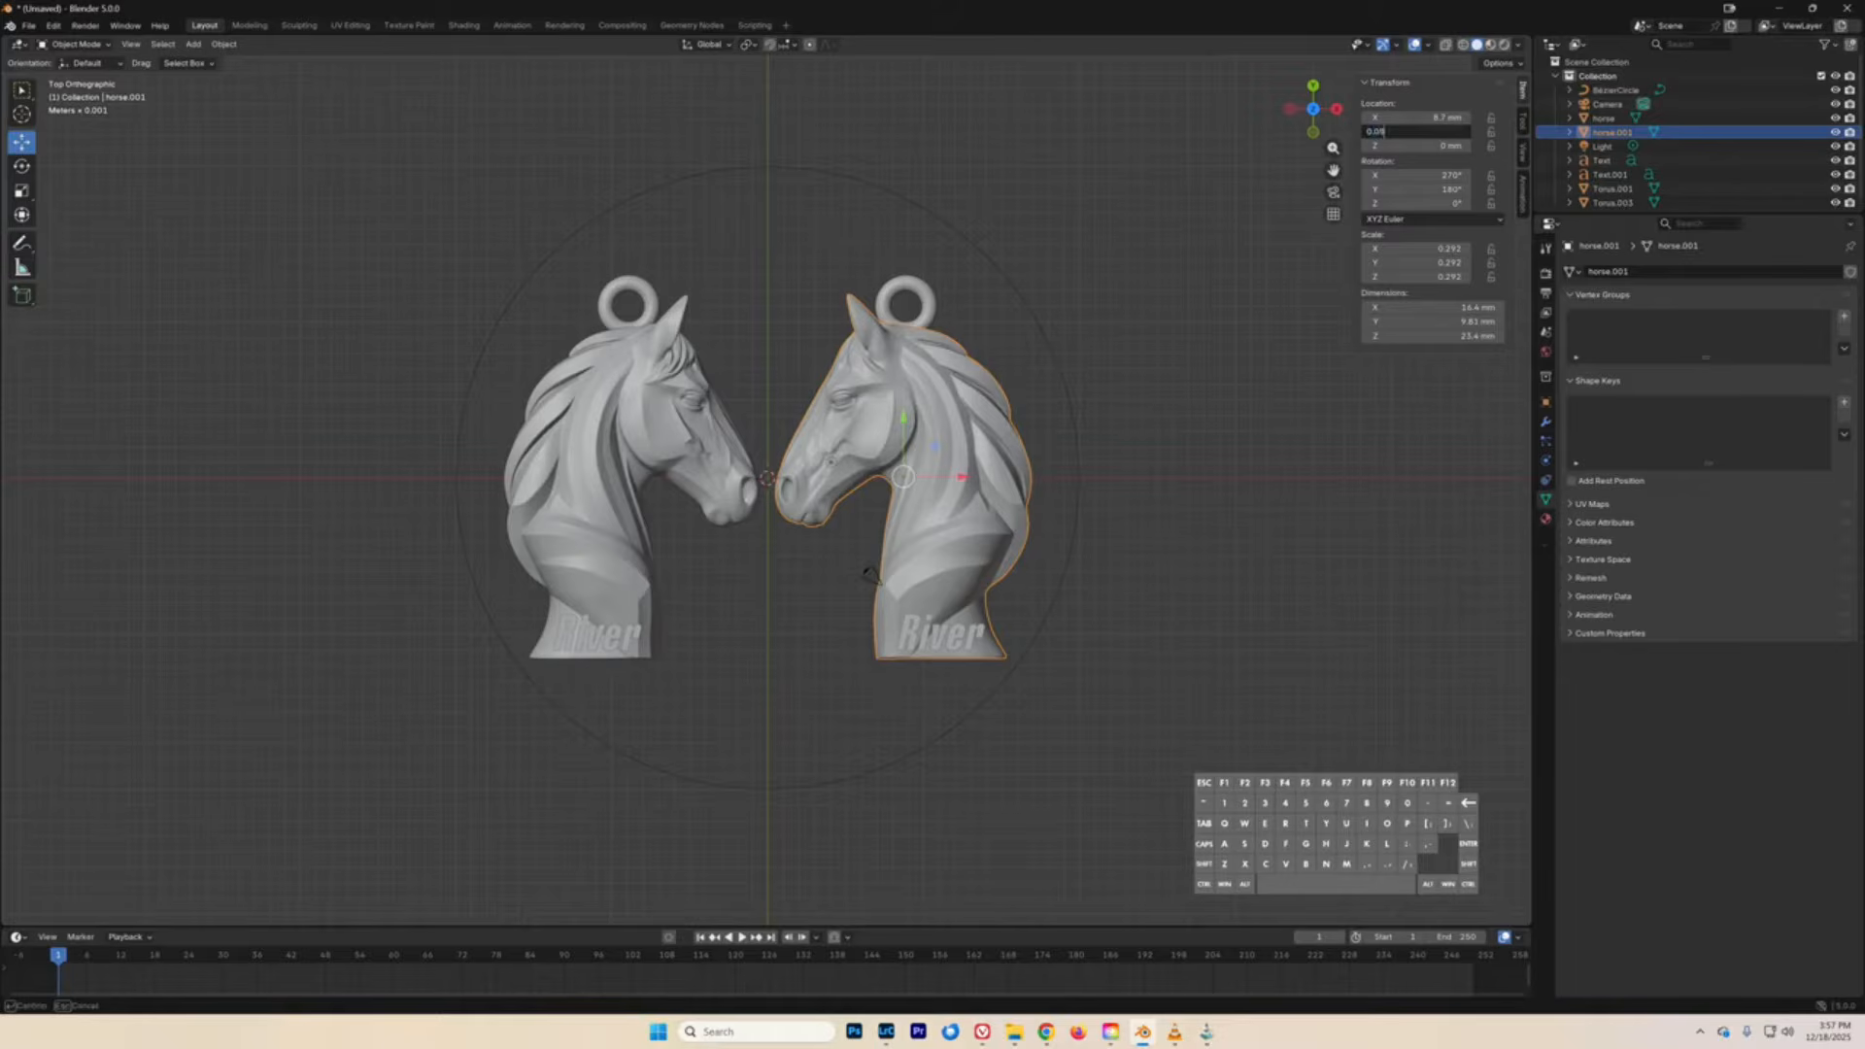
key("Return")
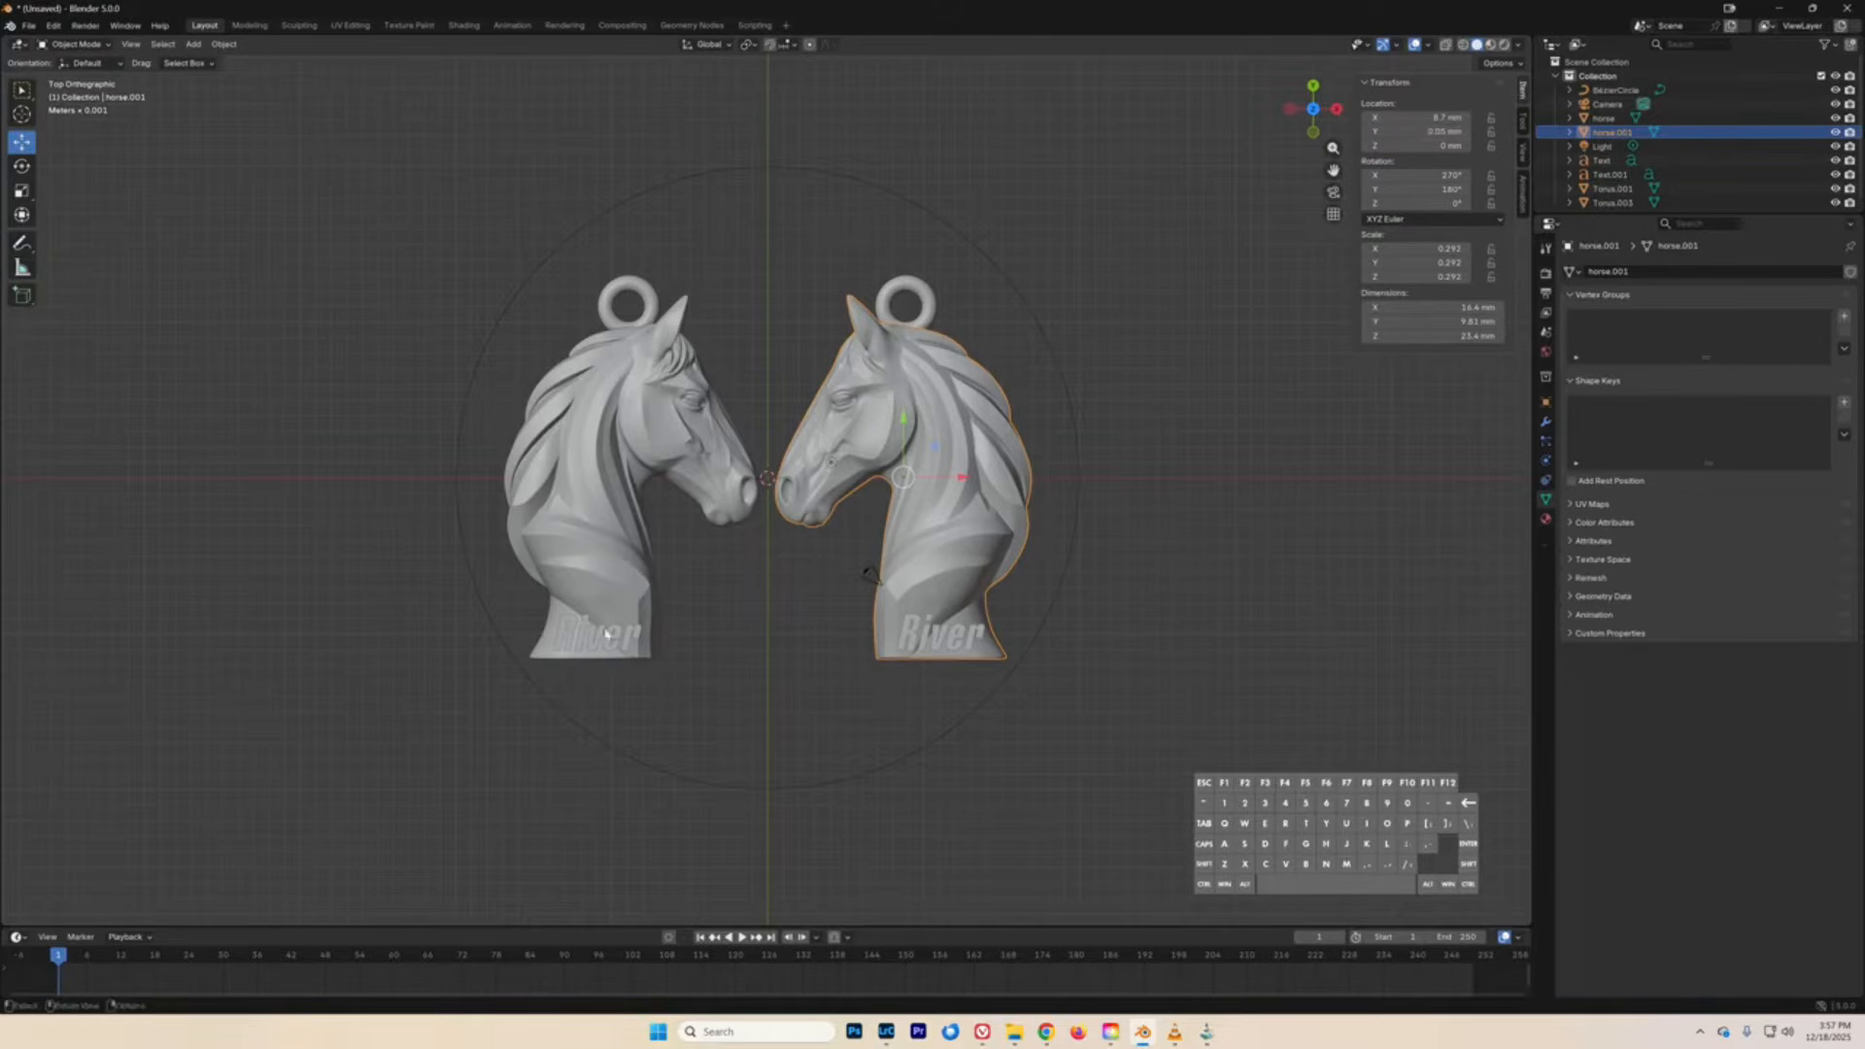
- Adjust the height of the original horse's "River" text in front view, setting its Z location to 4.45 mm
left_click(579, 647)
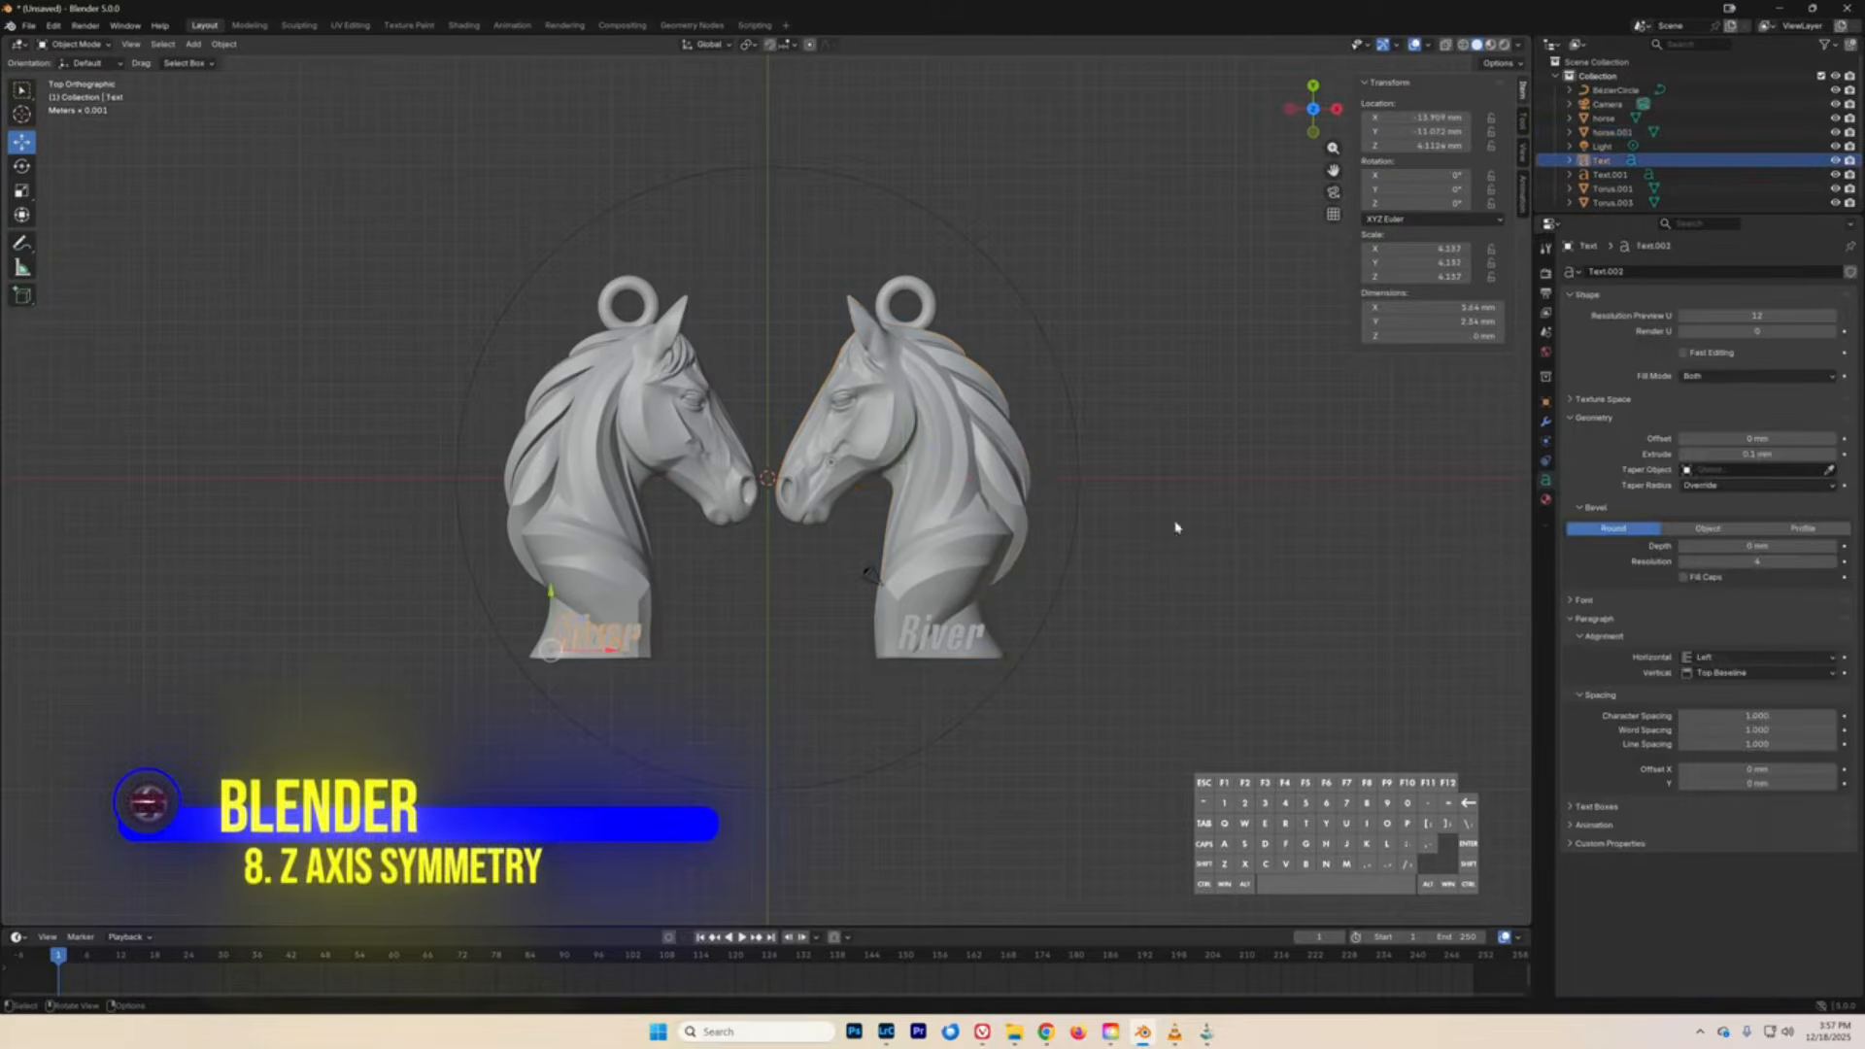
left_click(1314, 134)
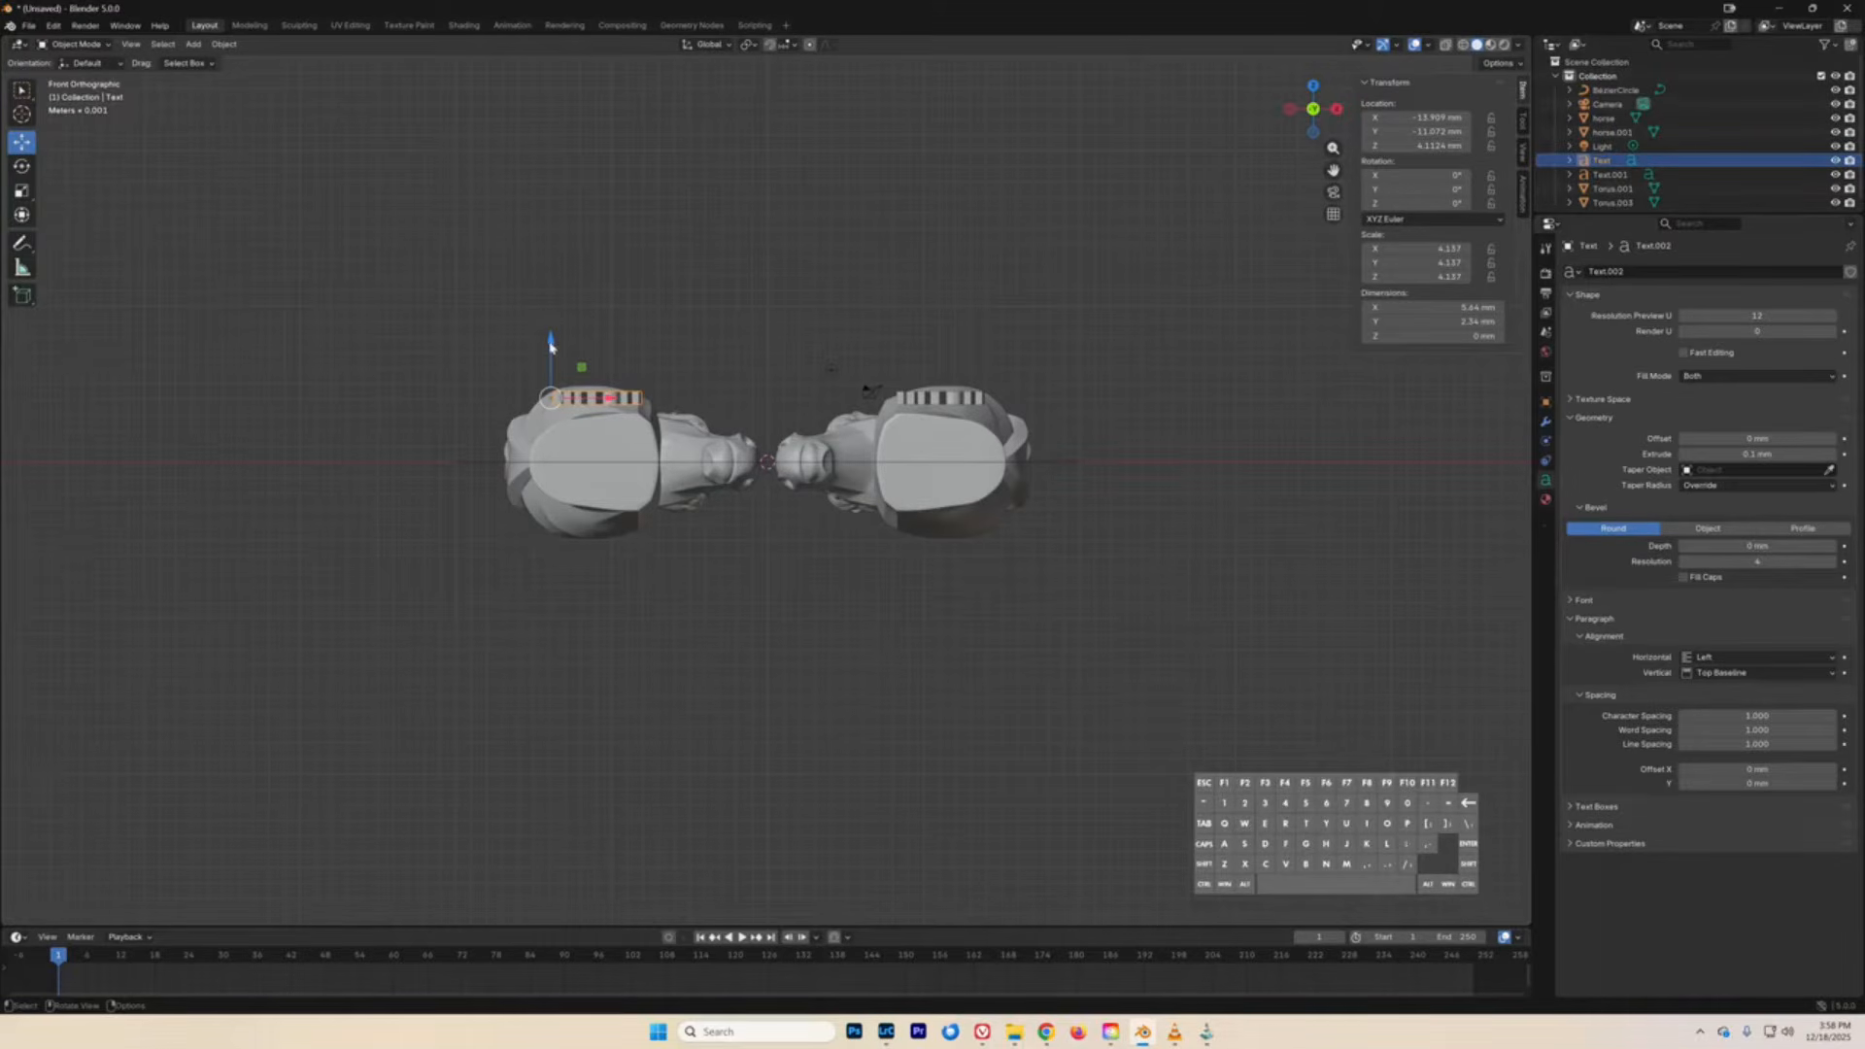
left_click_drag(549, 341, 567, 285)
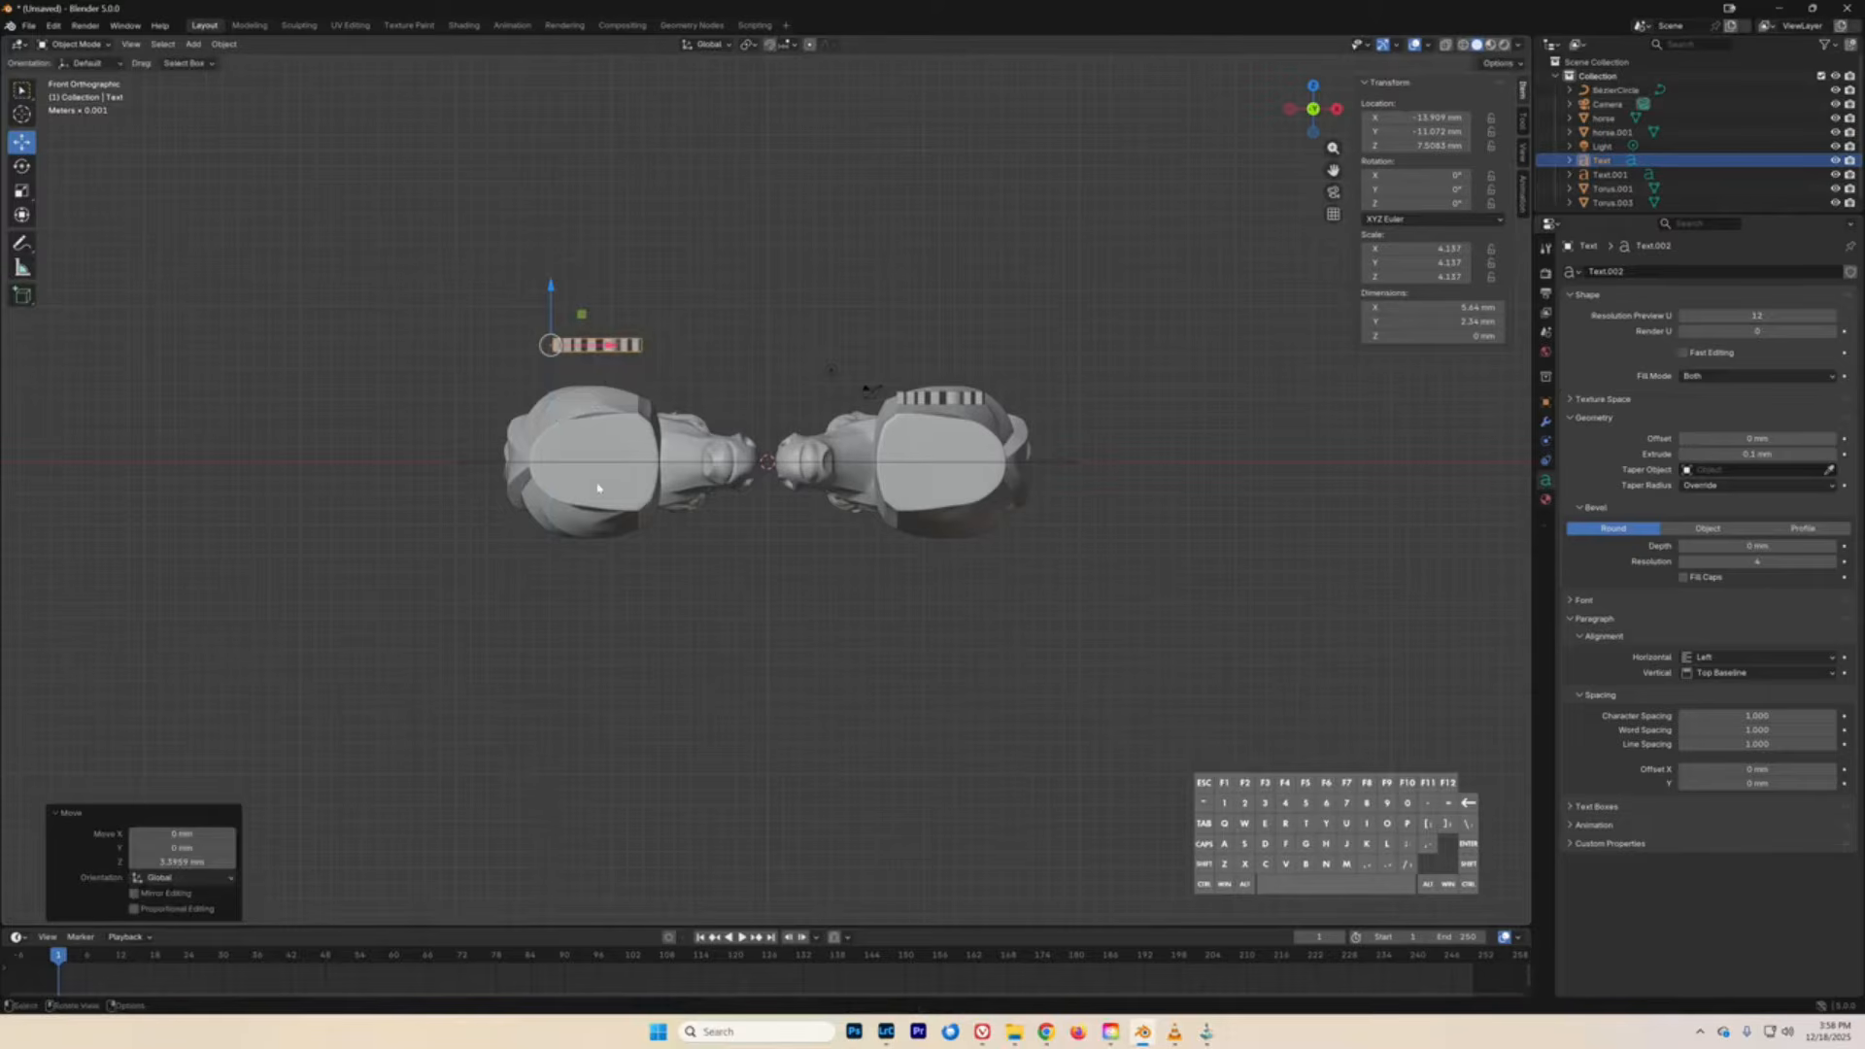
left_click_drag(552, 289, 548, 358)
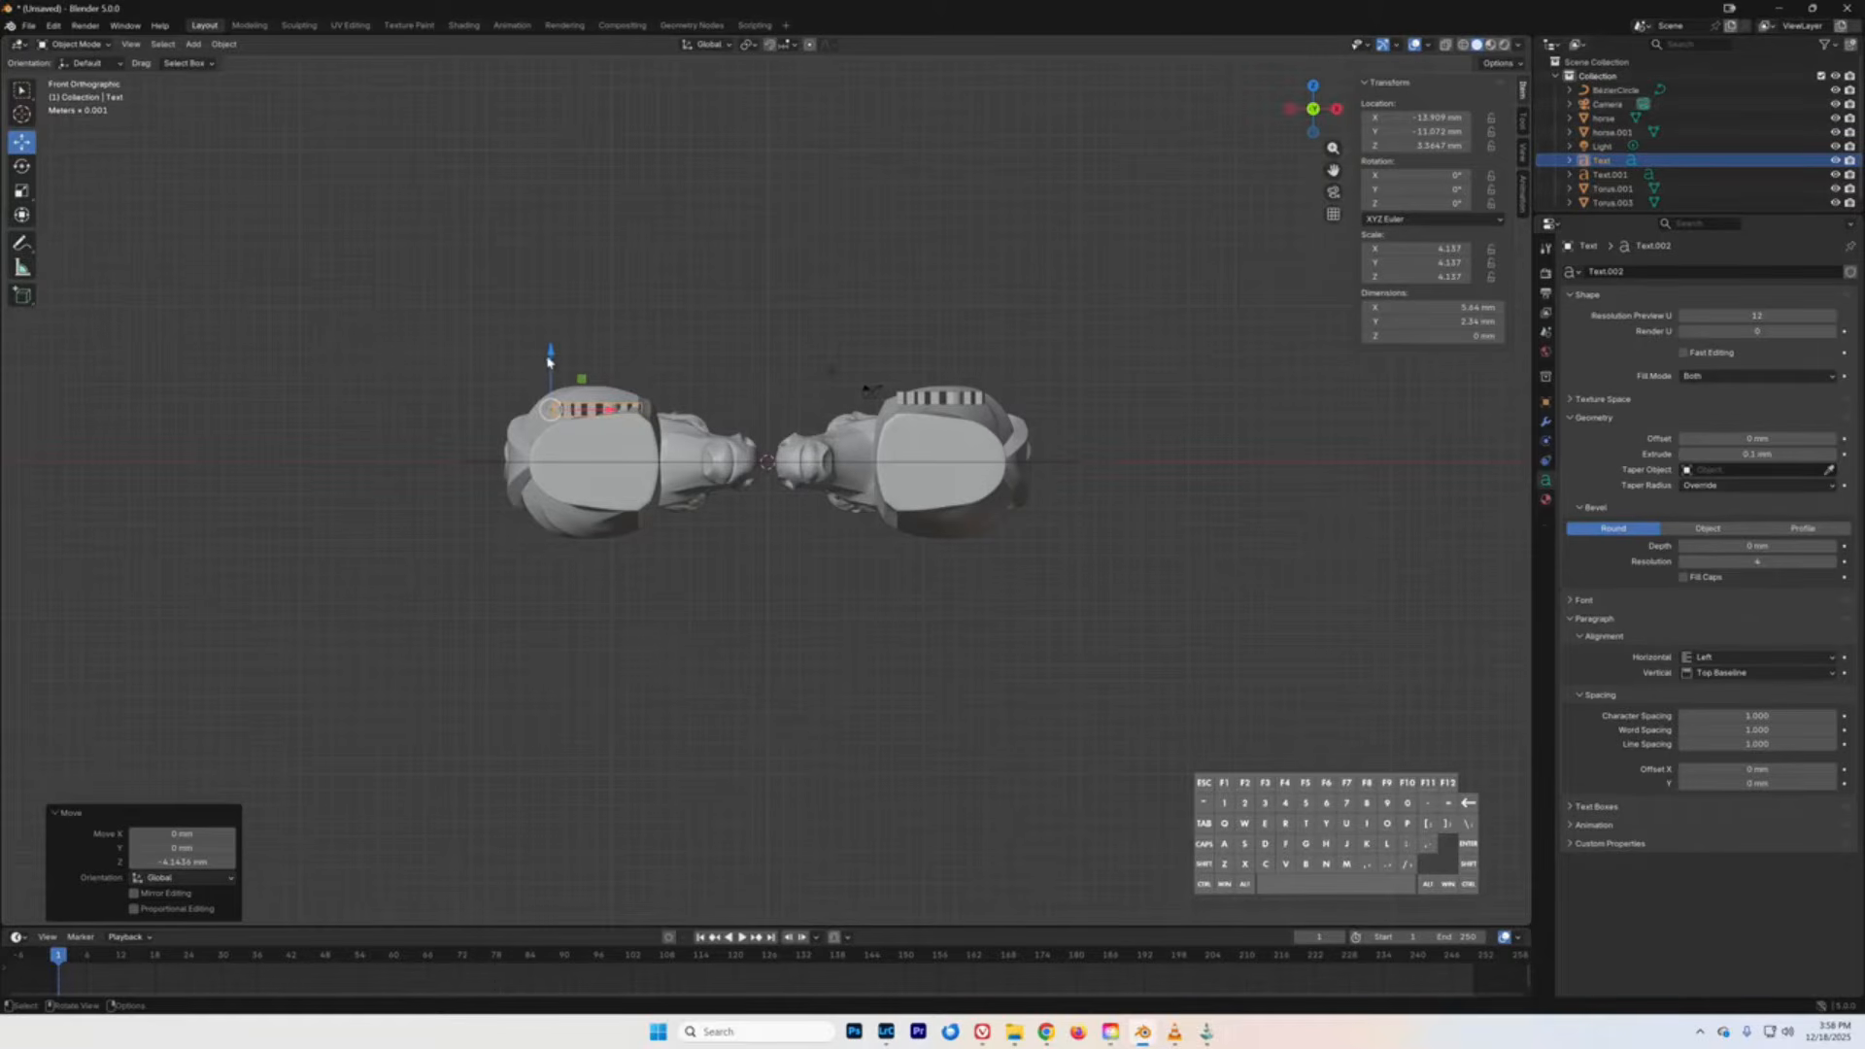
left_click_drag(551, 359, 564, 329)
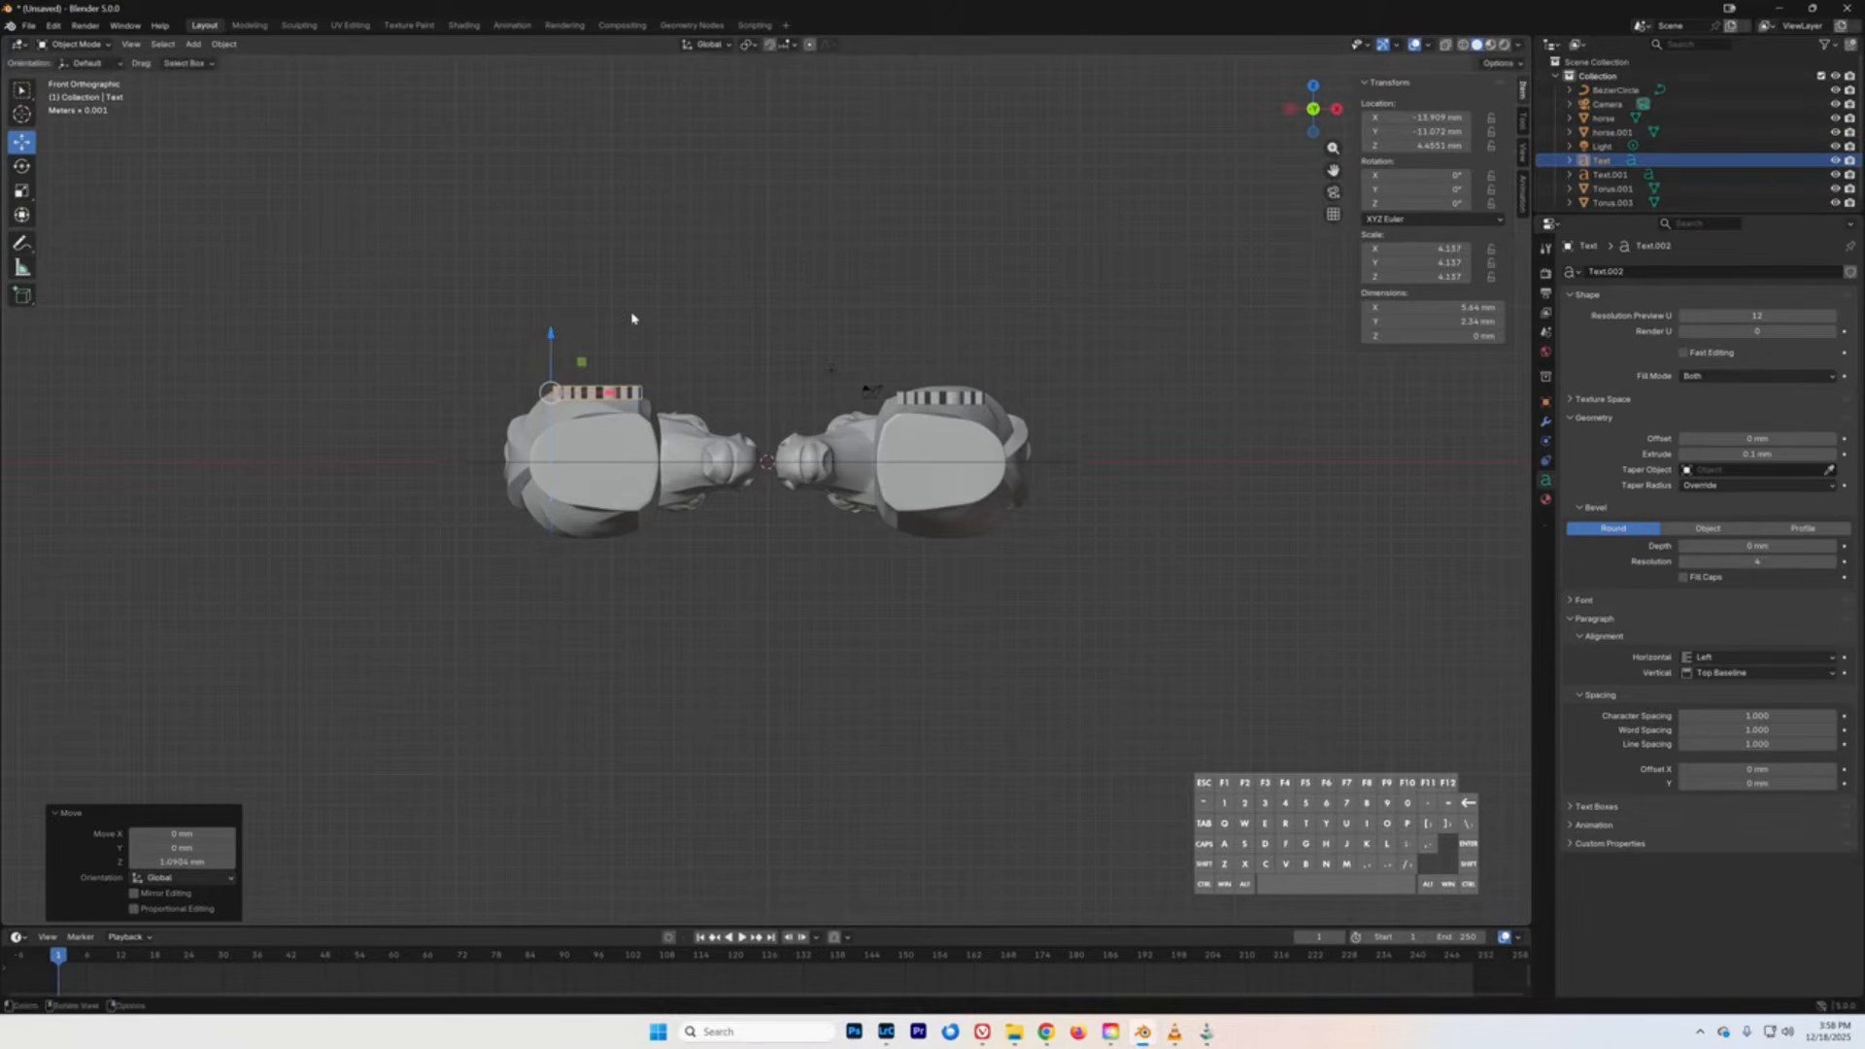
left_click(1425, 145)
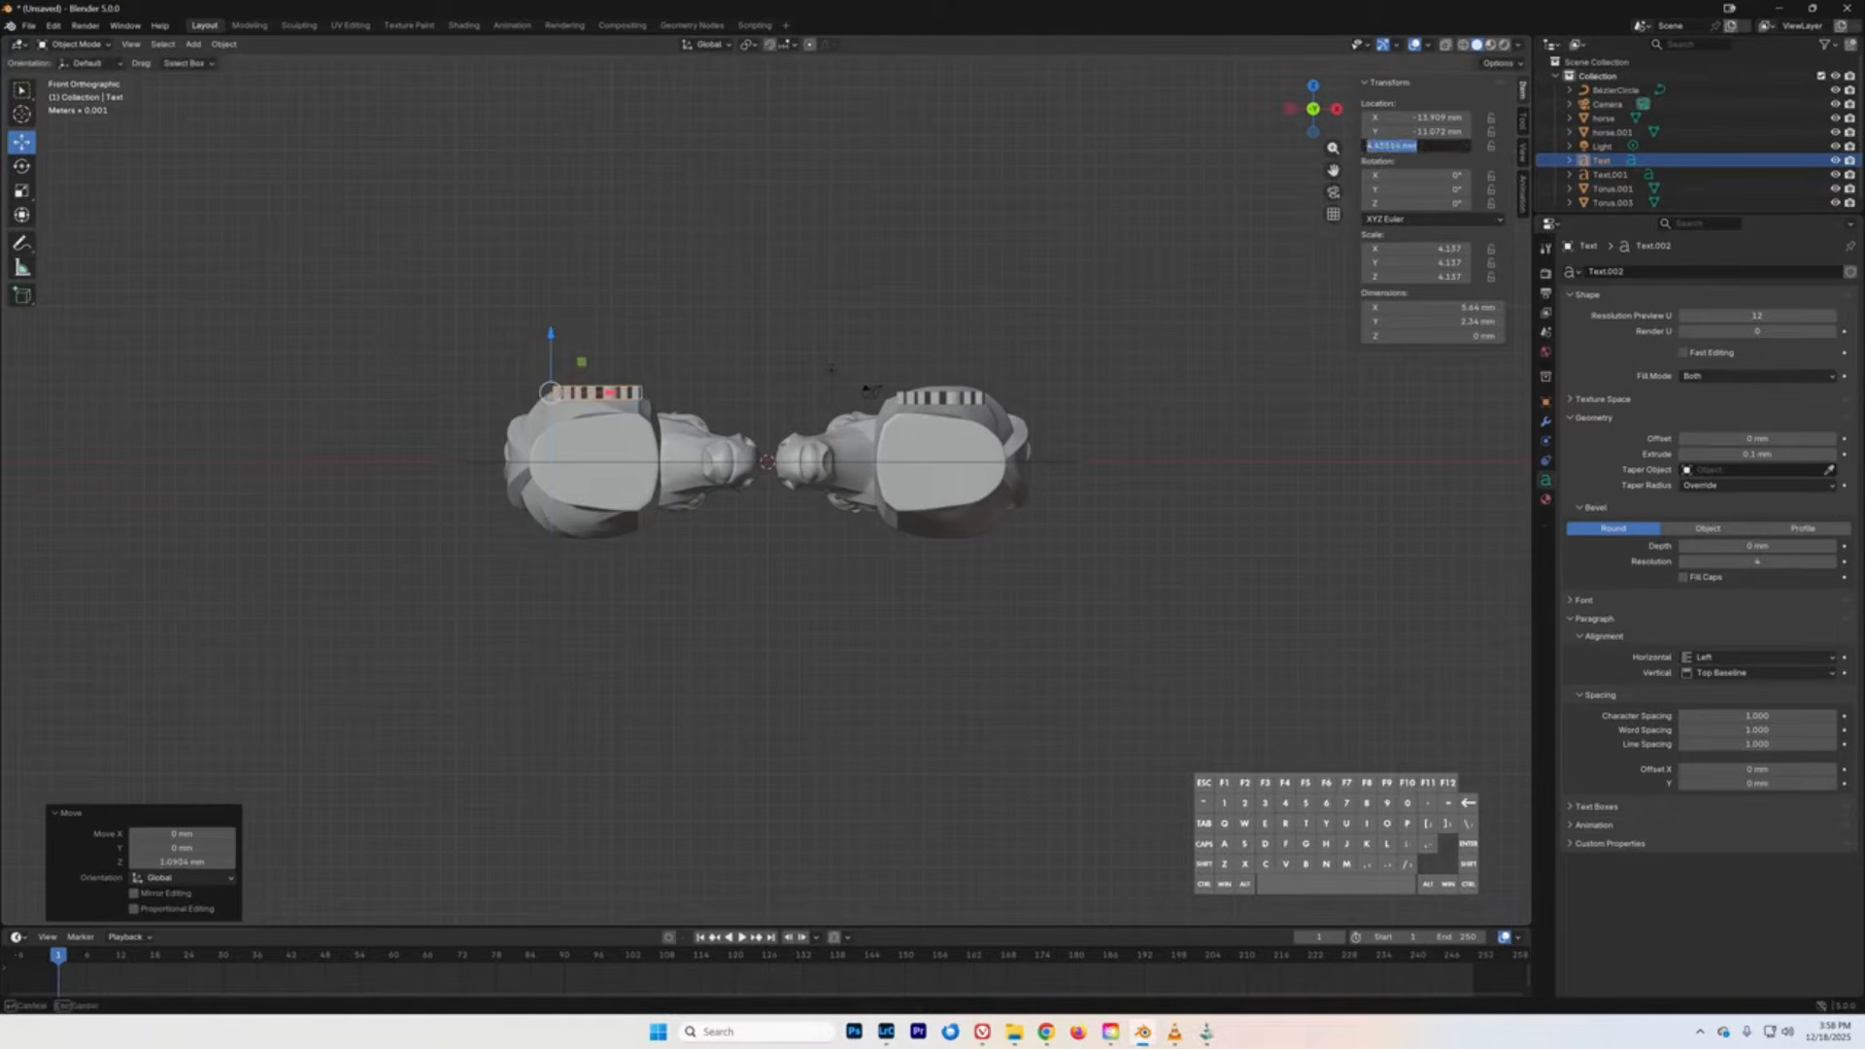
type("4.45")
key("Return")
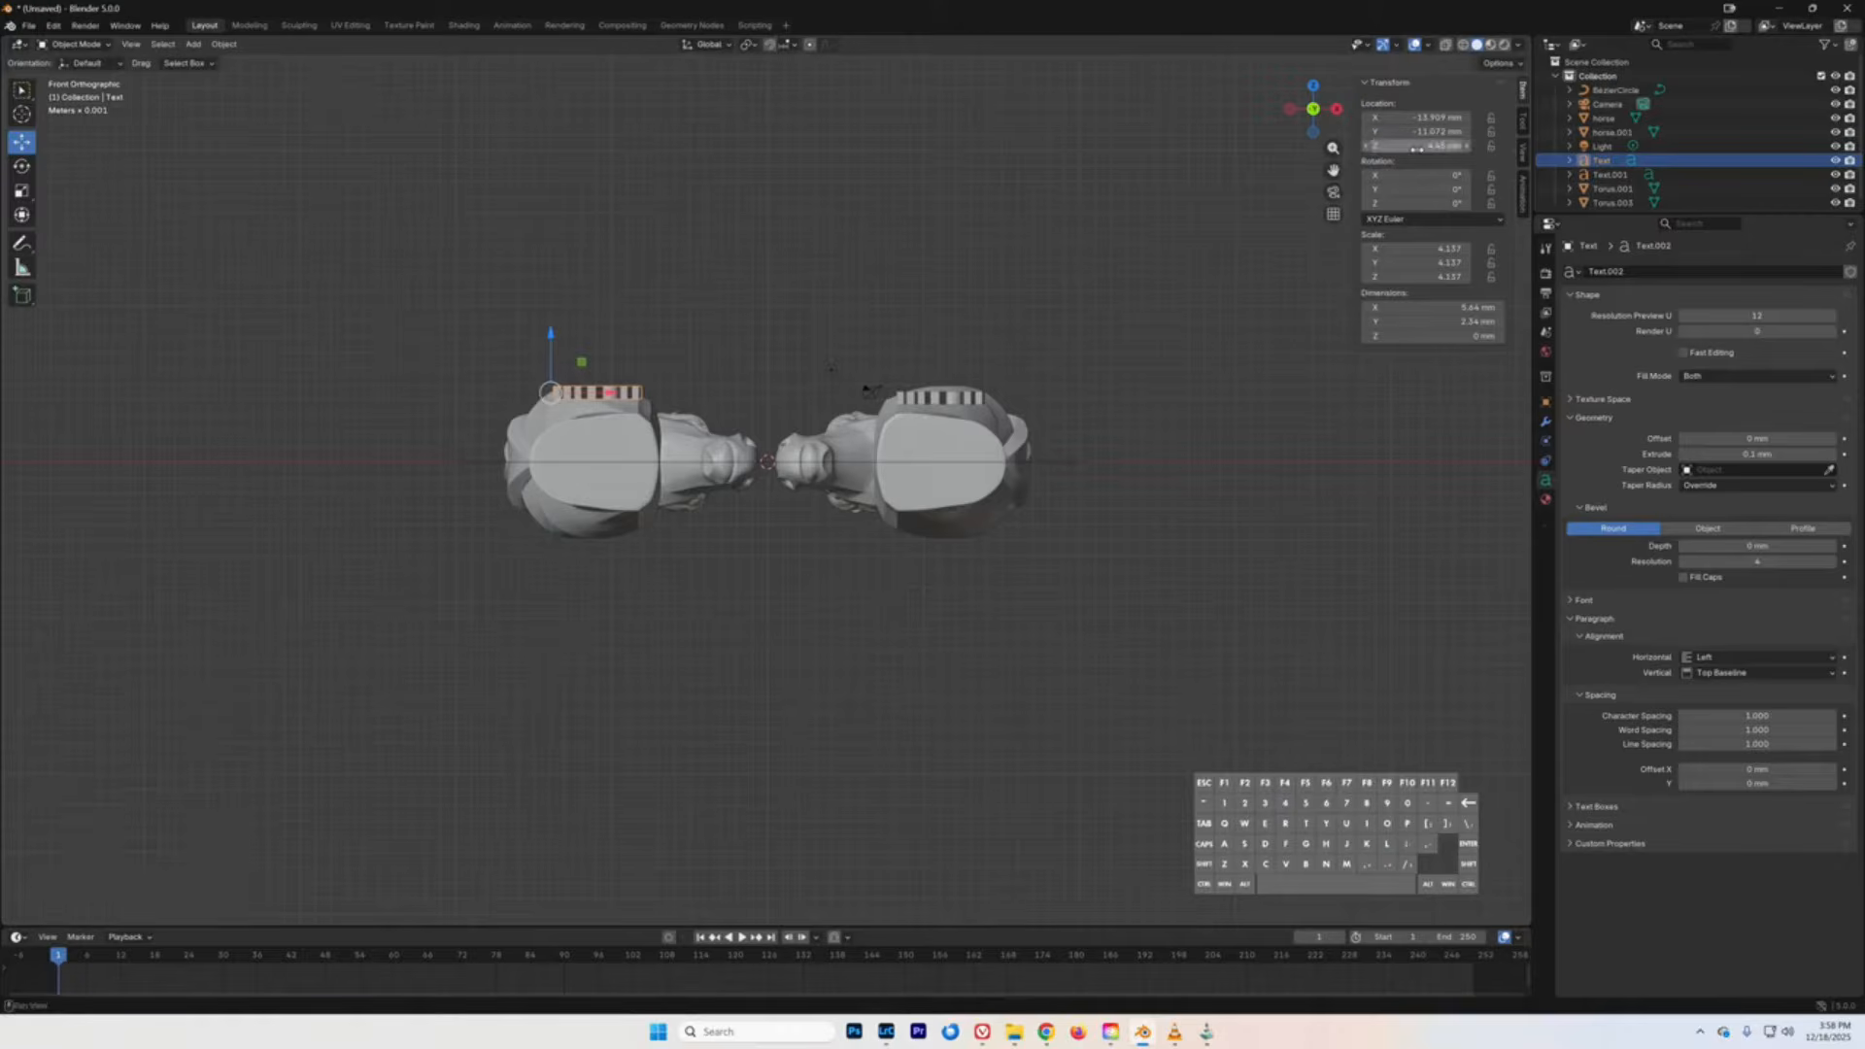
- Set the Z location of the flipped horse's "River" text to 4.45 mm
left_click(940, 400)
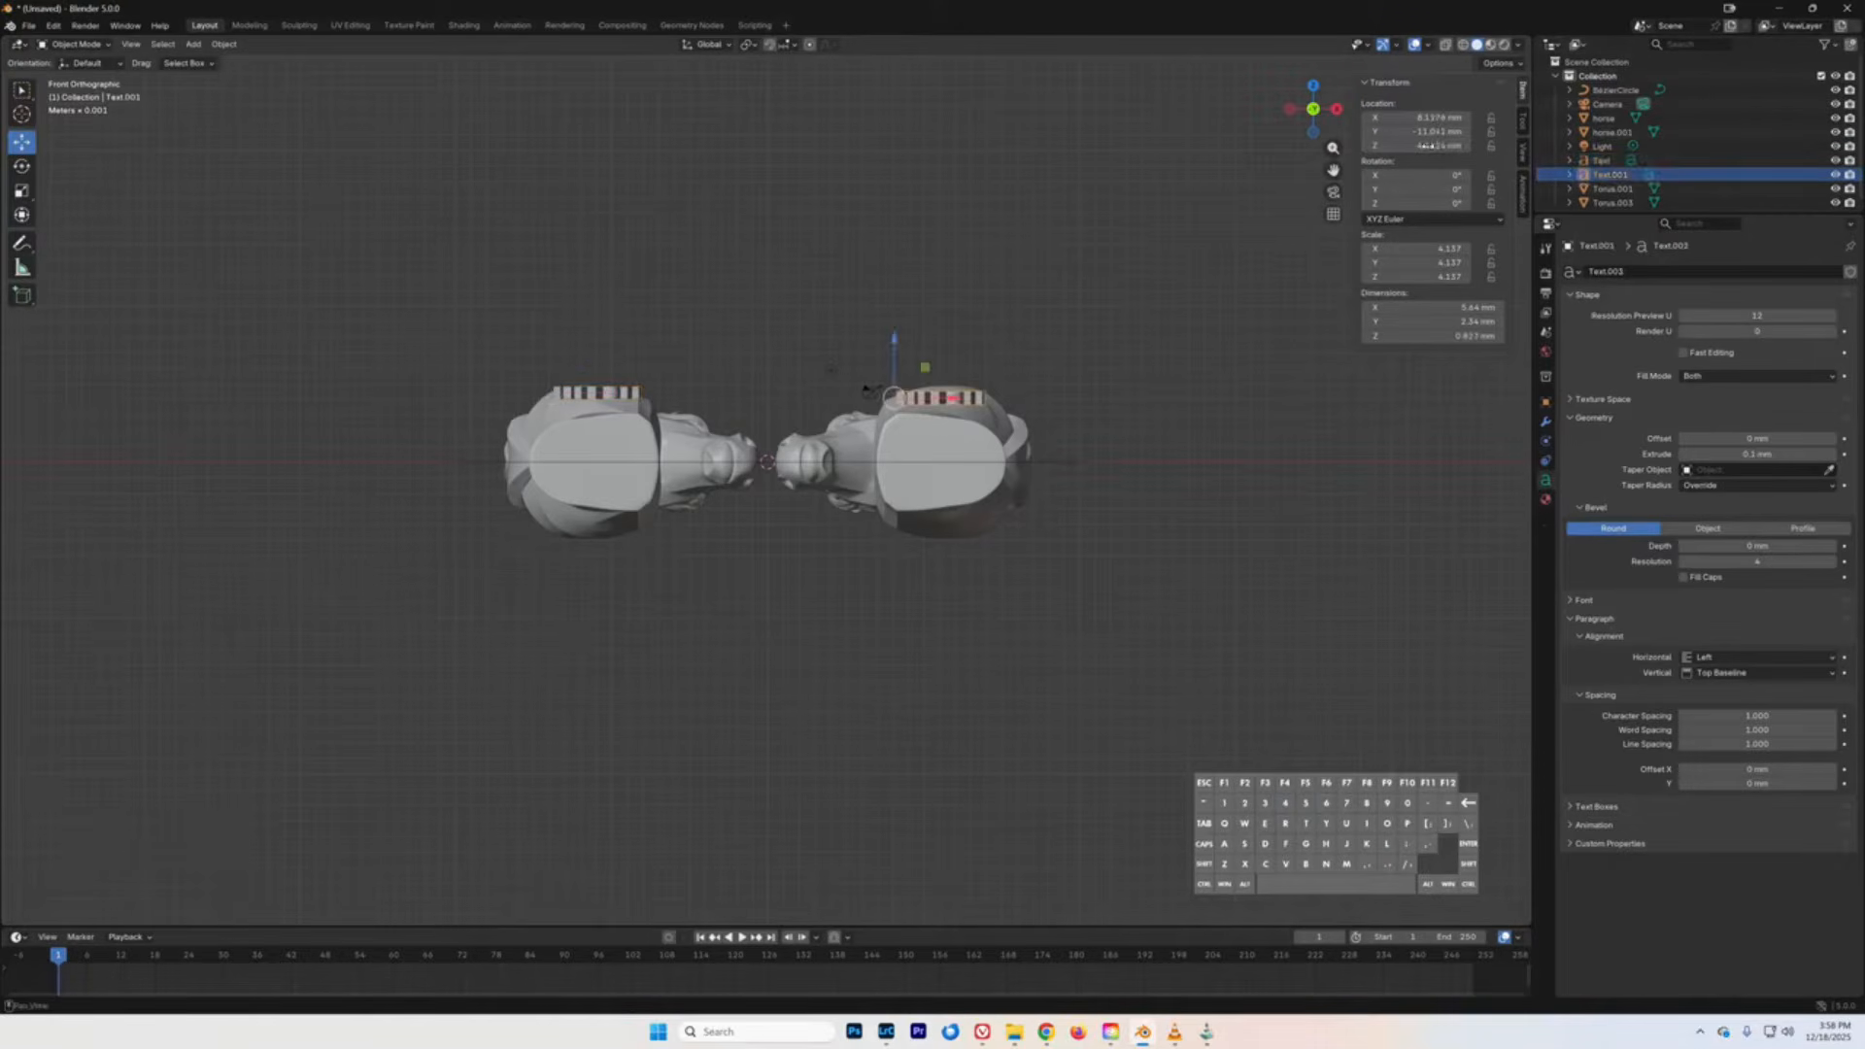
left_click(1431, 145)
type("4.45")
key("Return")
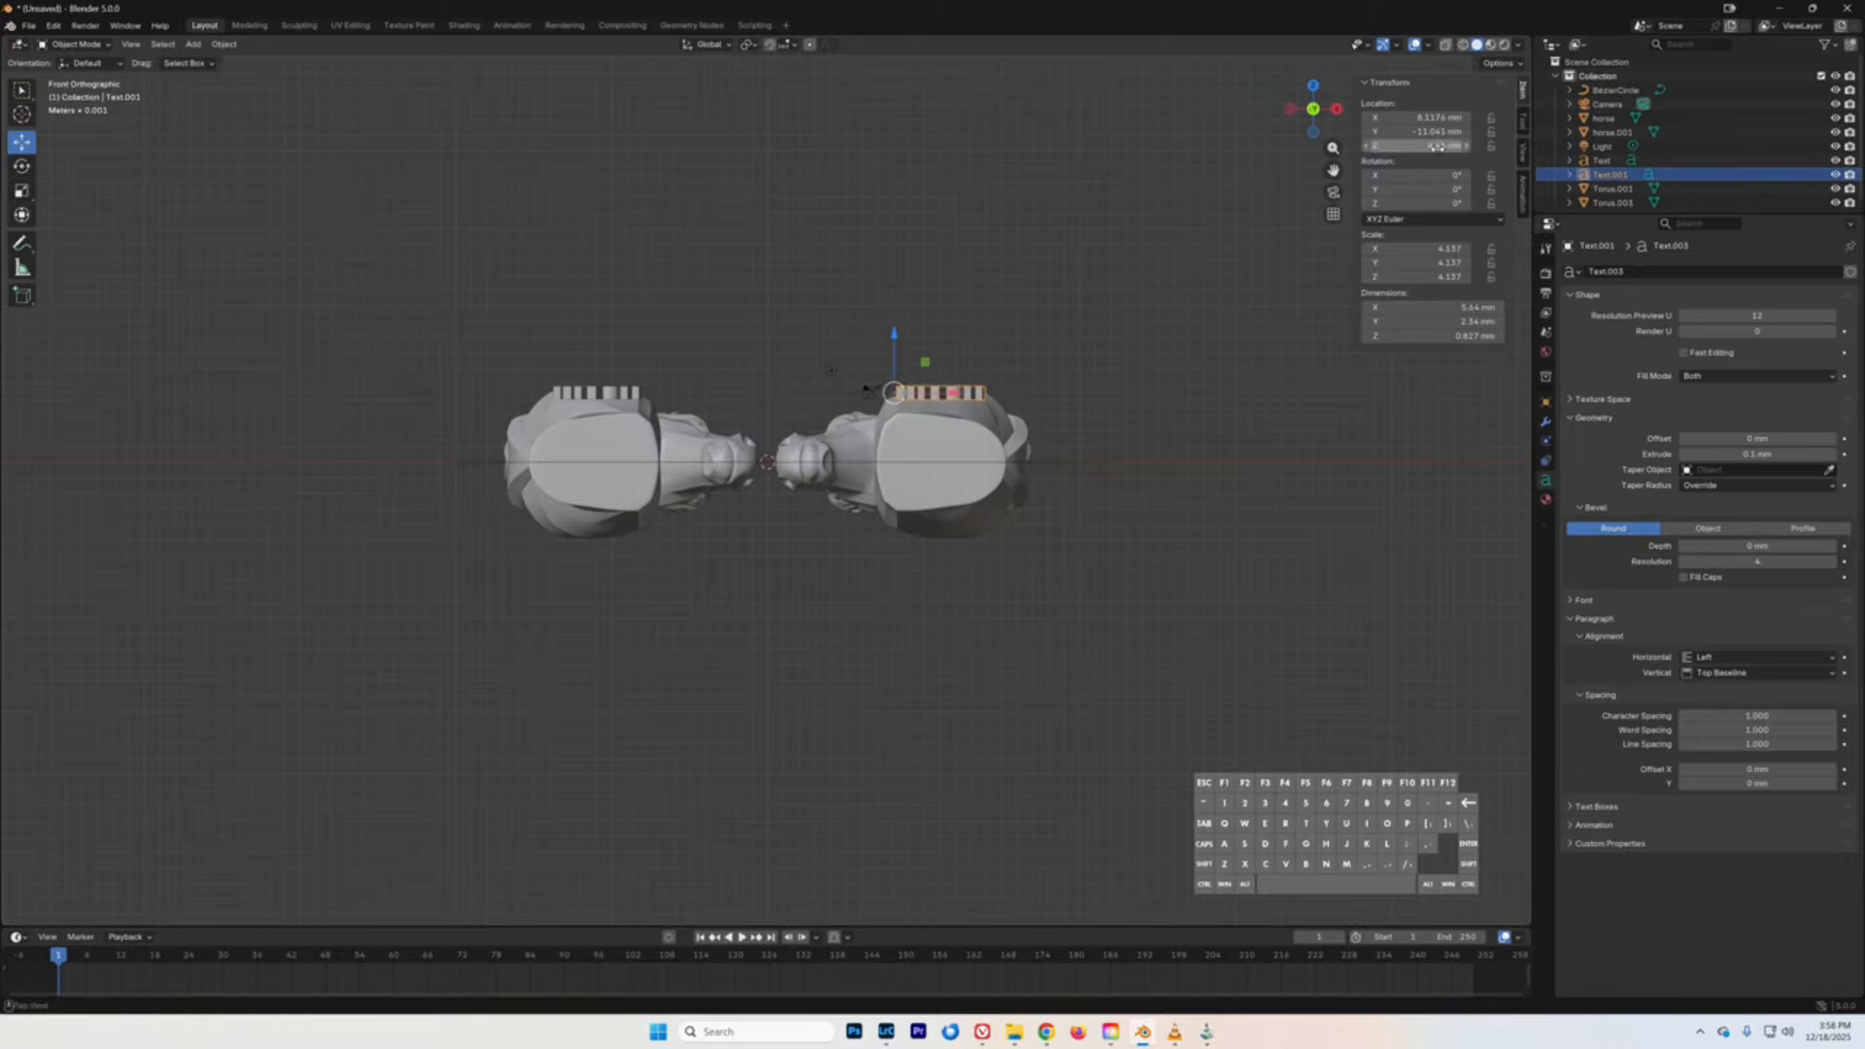
- Compare both texts' Y locations from the top view and set the flipped horse's "River" text to Y -11 mm
left_click(1313, 87)
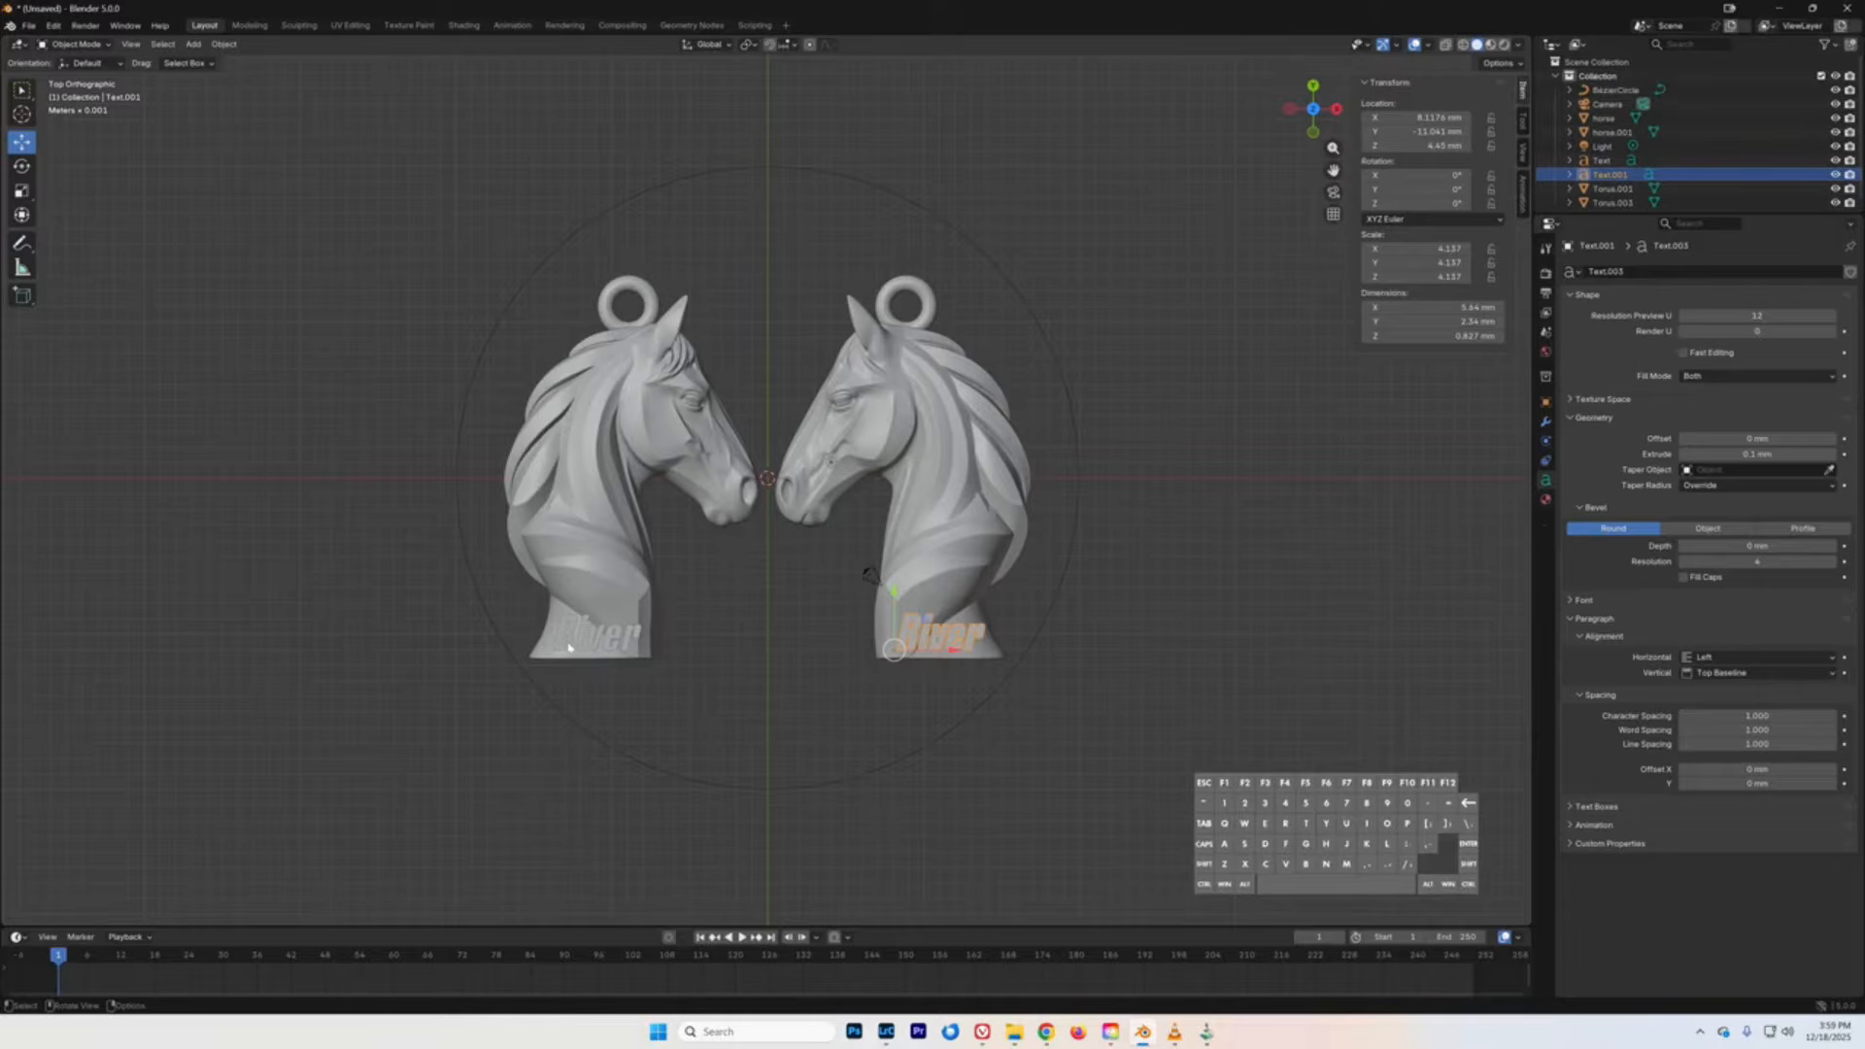
double_click(1418, 131)
key("Return")
left_click(592, 651)
double_click(1418, 131)
key("Return")
left_click(925, 645)
double_click(1417, 131)
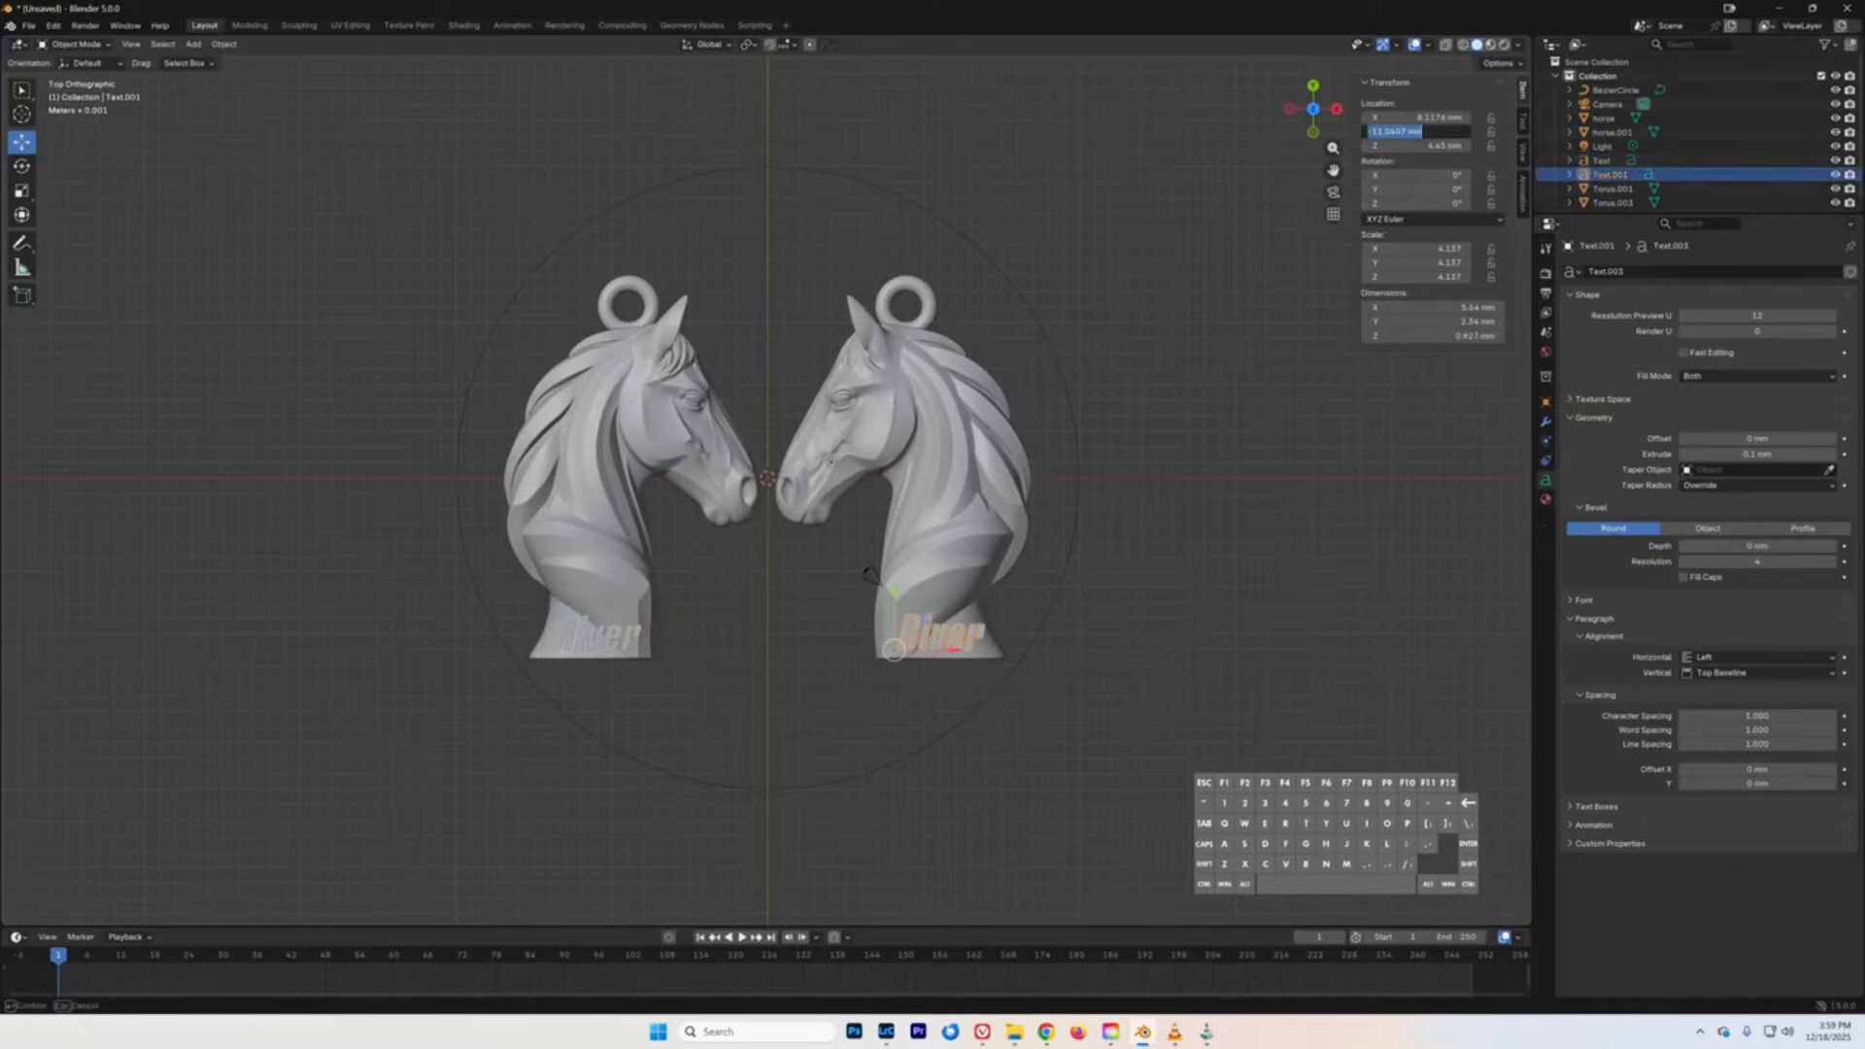
type("-11")
key("Return")
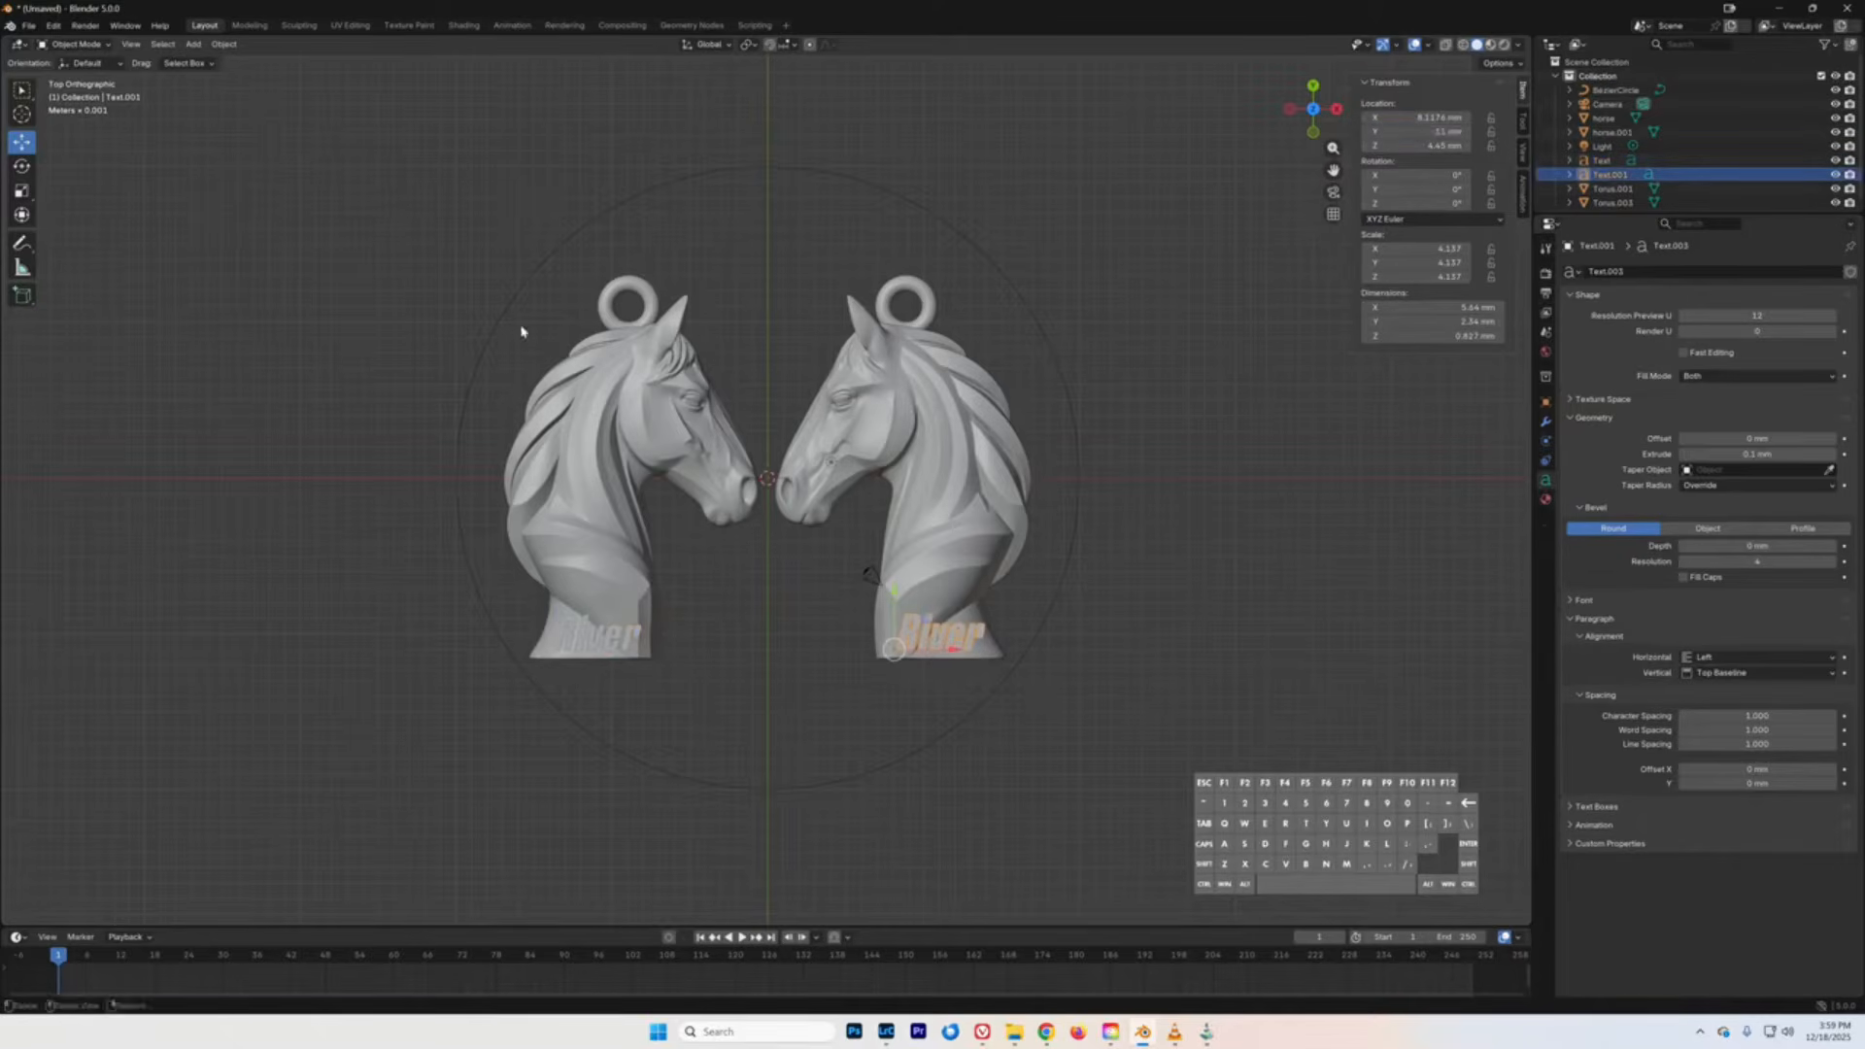
- Set the Y location of the original horse's "River" text to -11 mm and deselect it
left_click(593, 644)
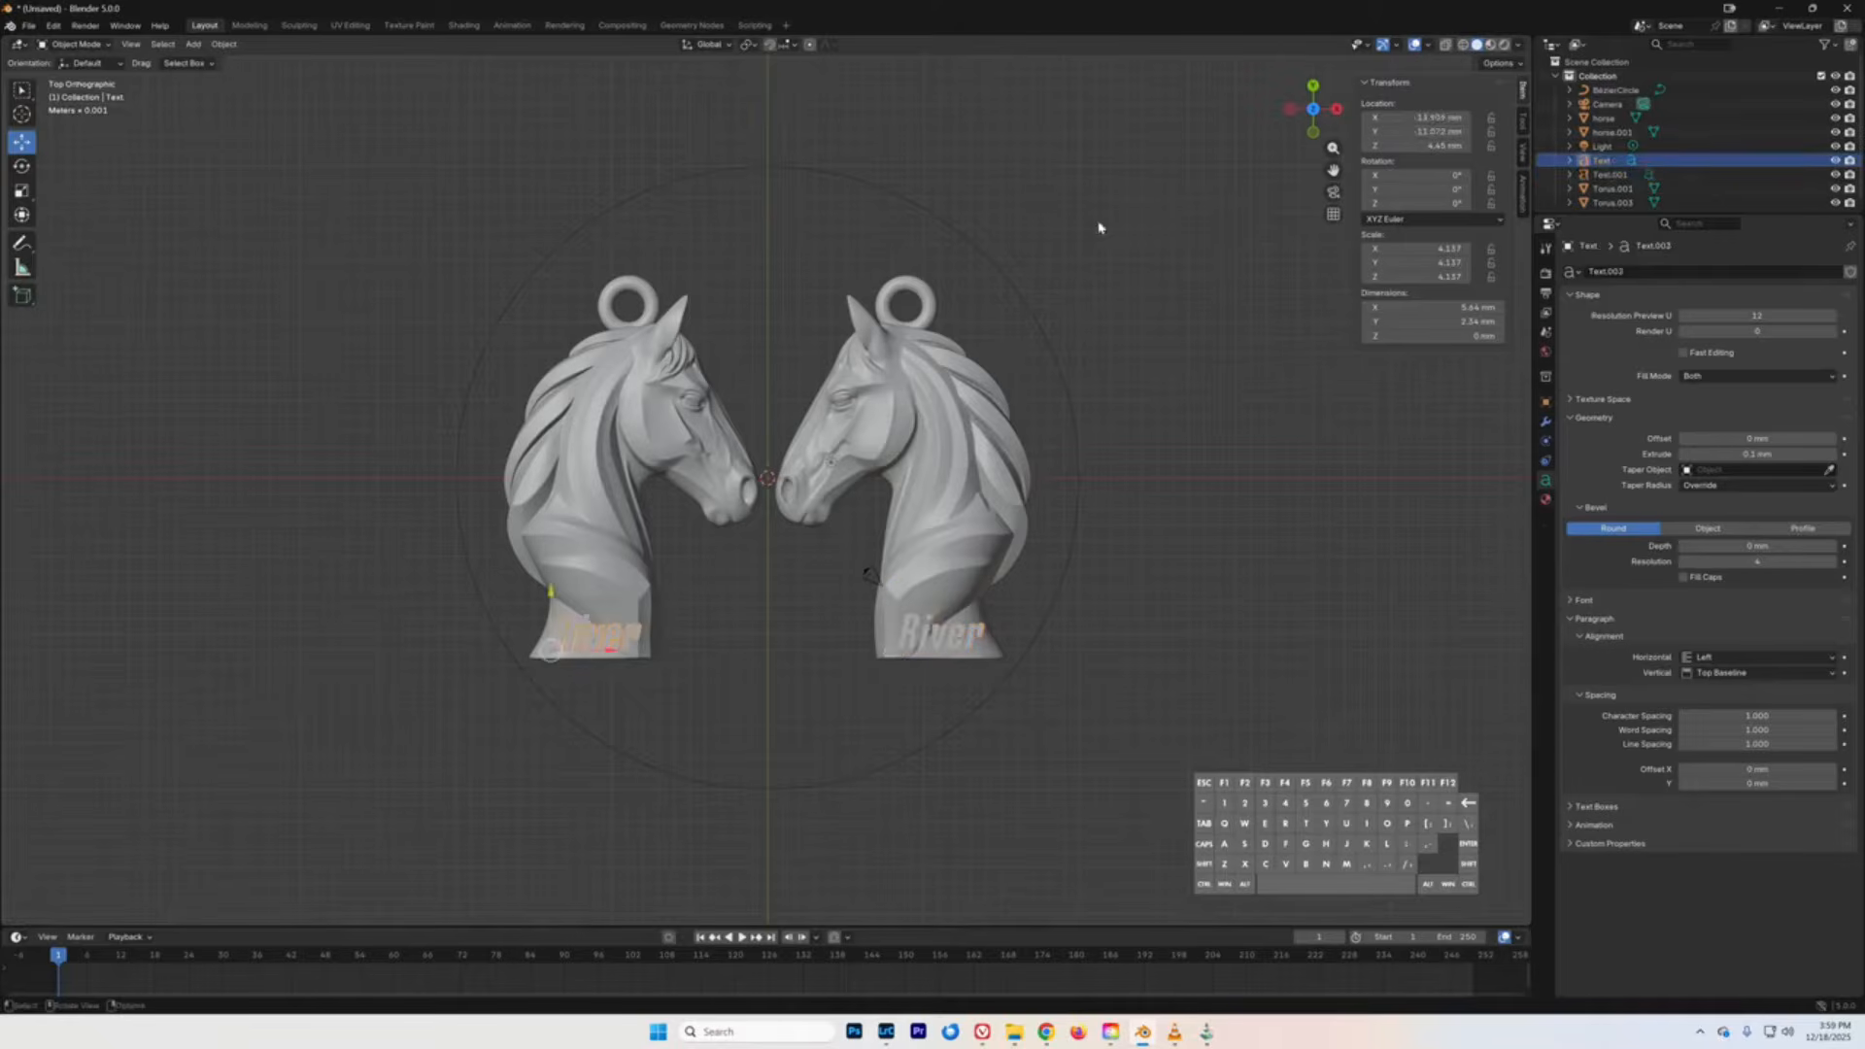
double_click(1418, 131)
type("-11")
key("Return")
left_click(795, 626)
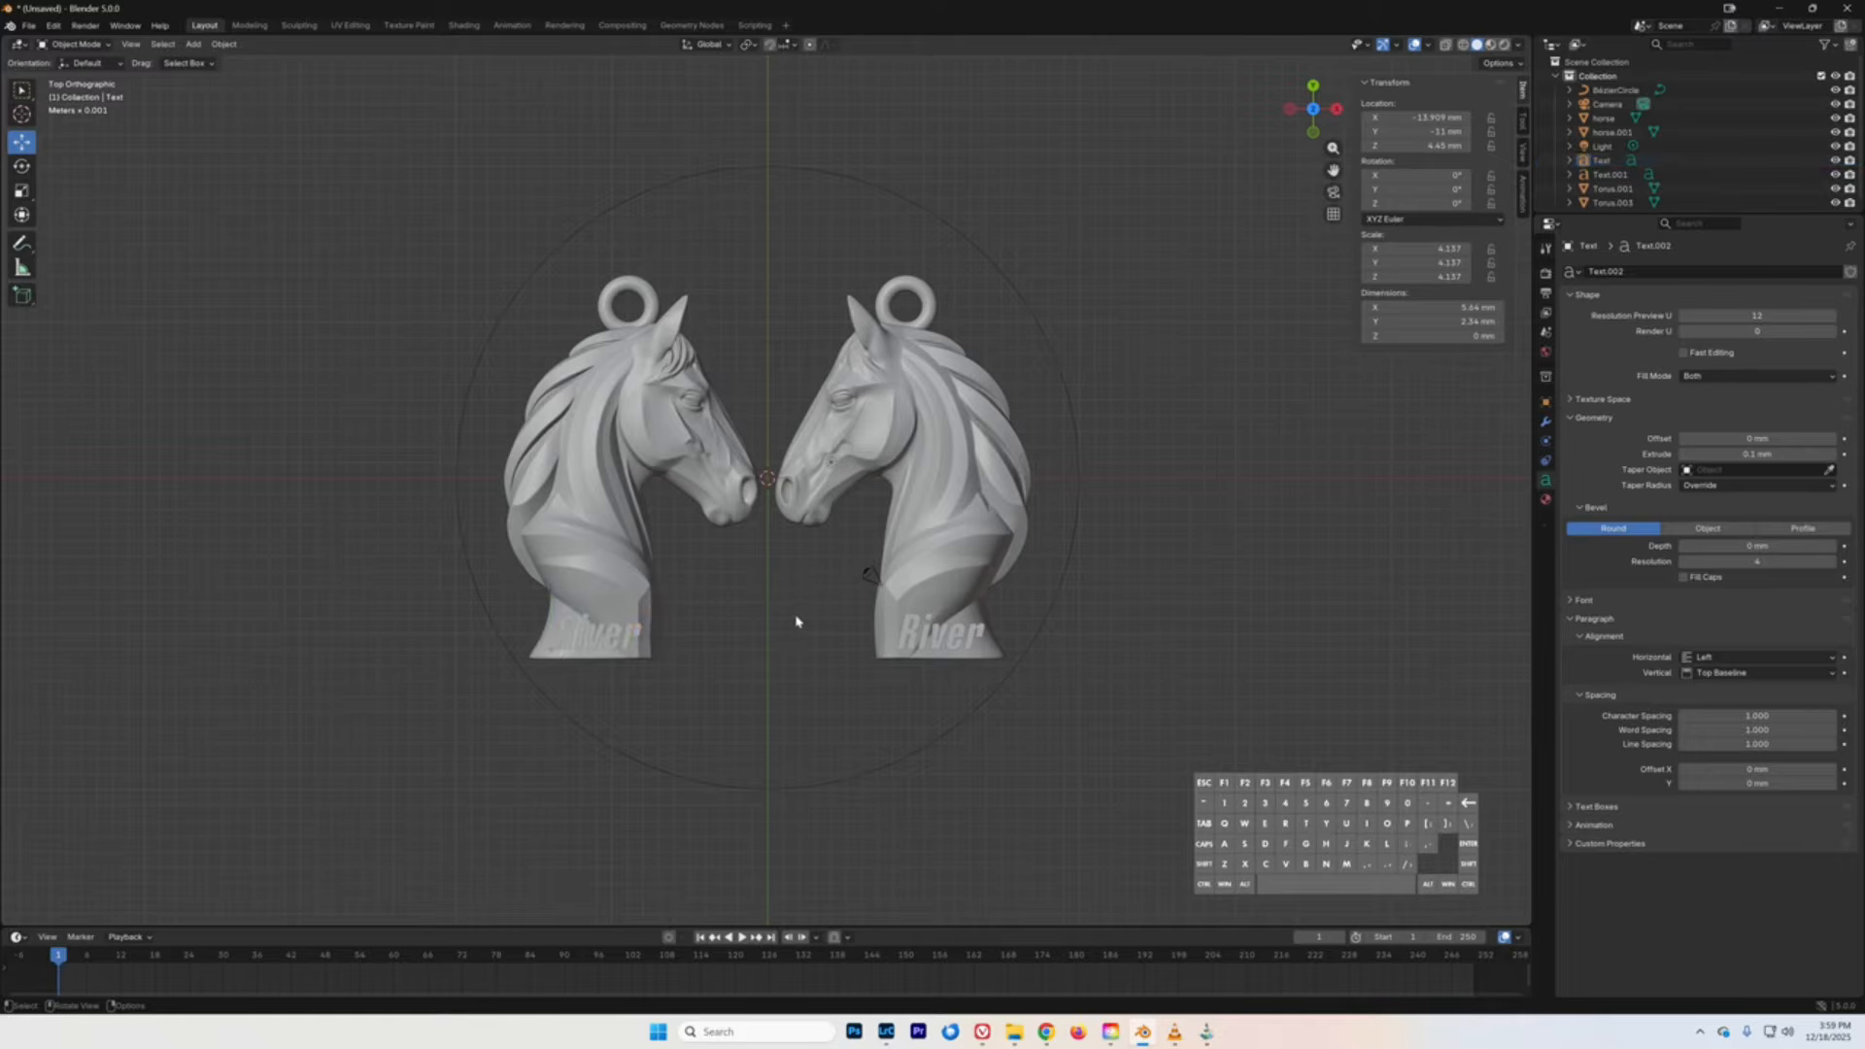
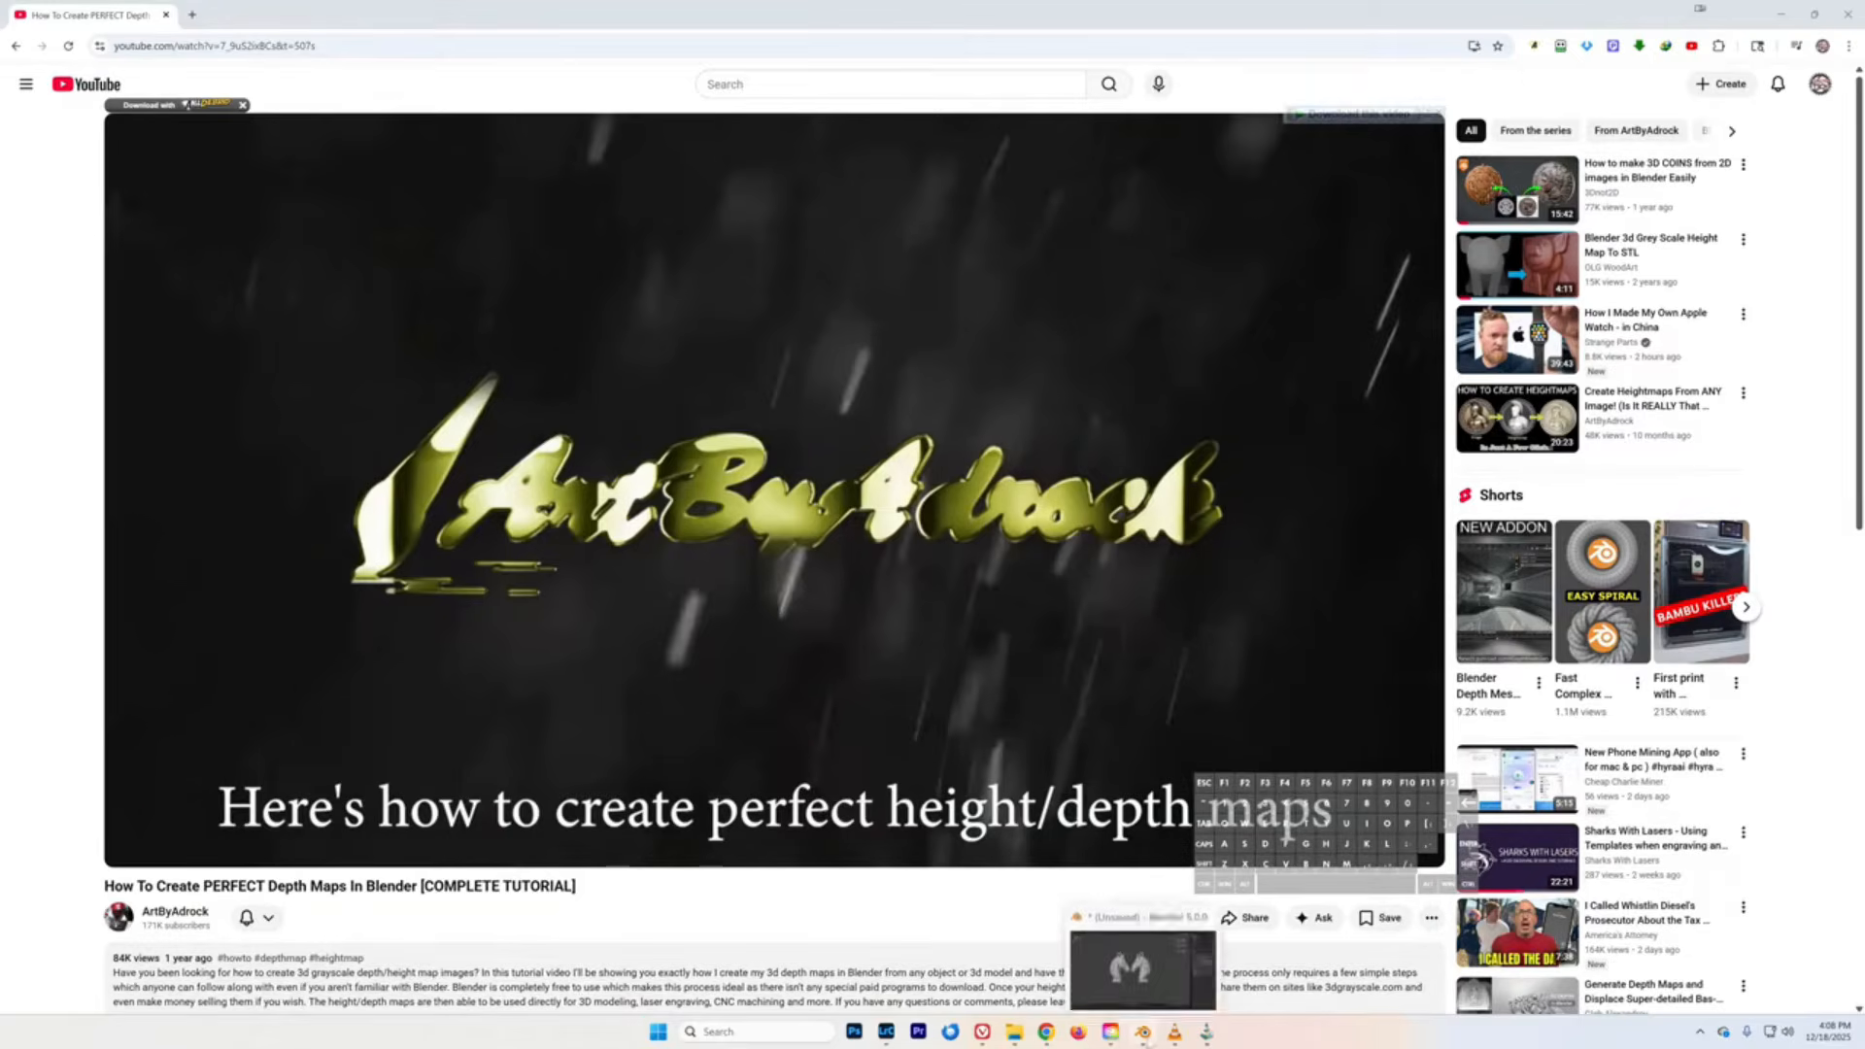
- Switch to Blender, select the camera and set its X, Y and Z location to 0 mm
left_click(1143, 1032)
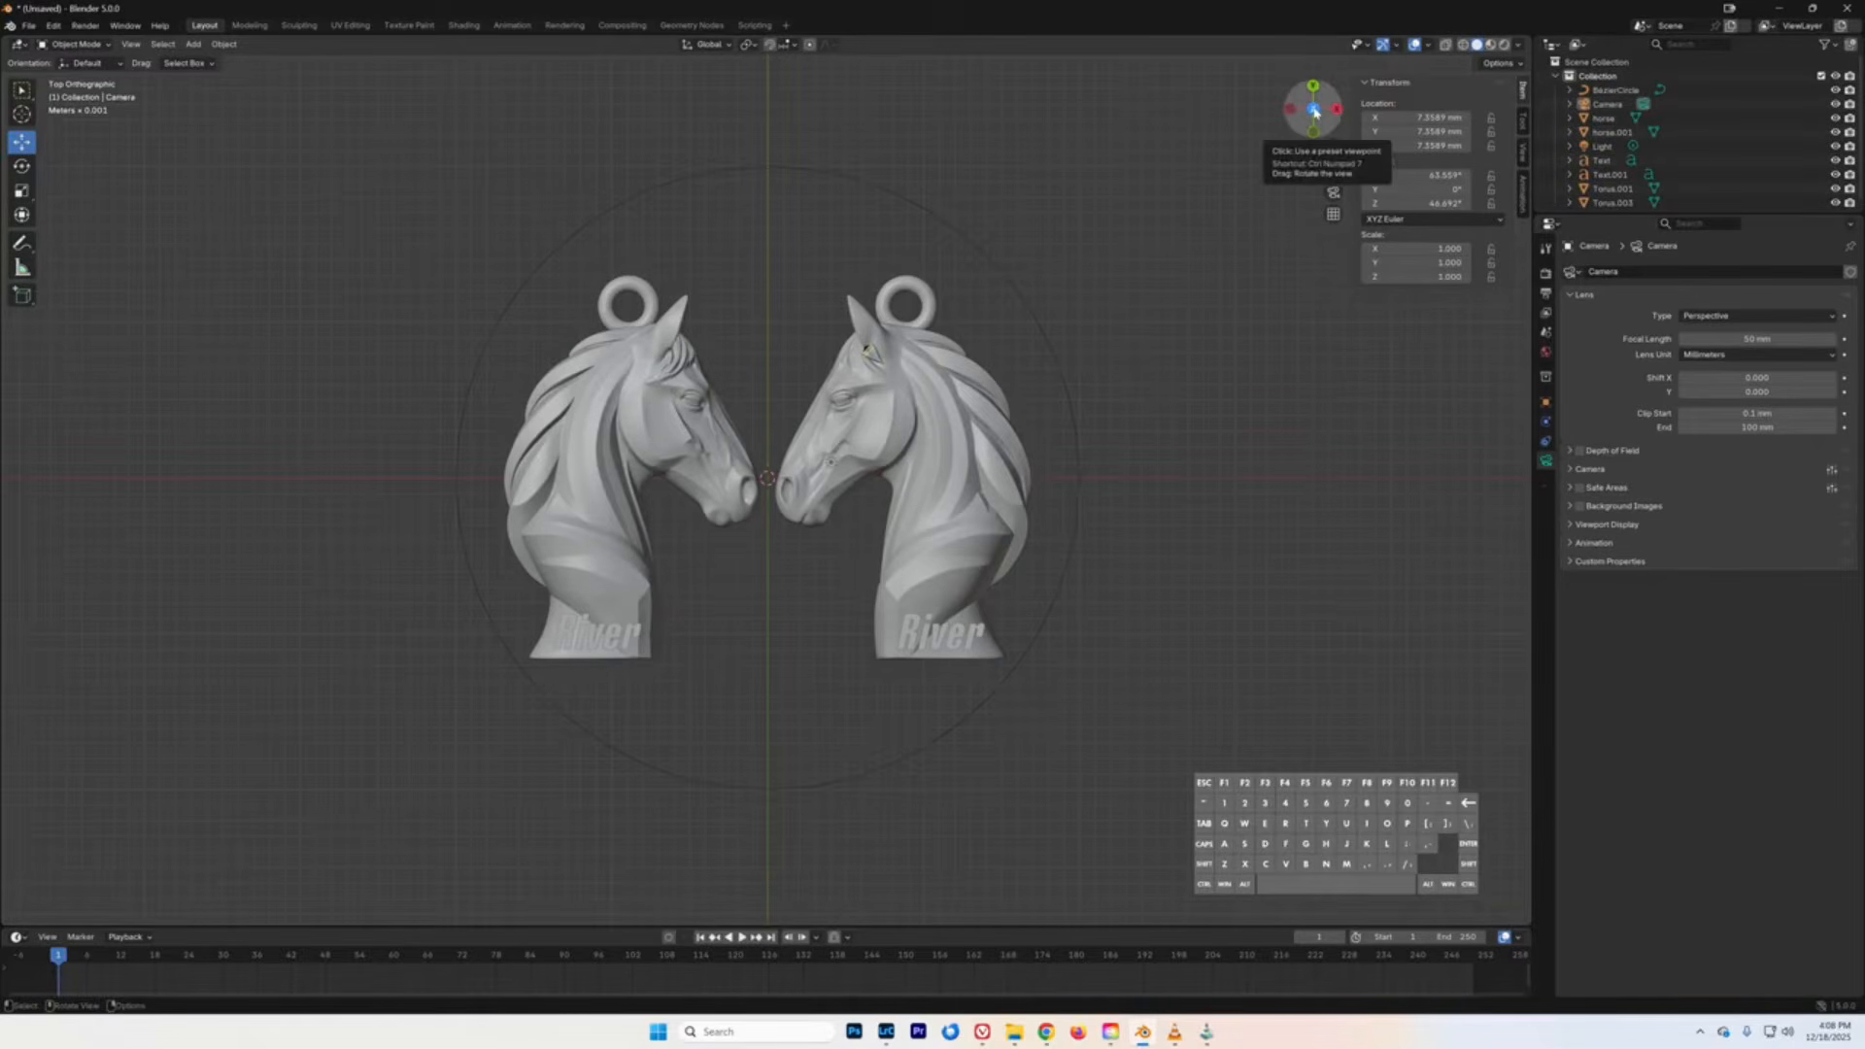
left_click(876, 364)
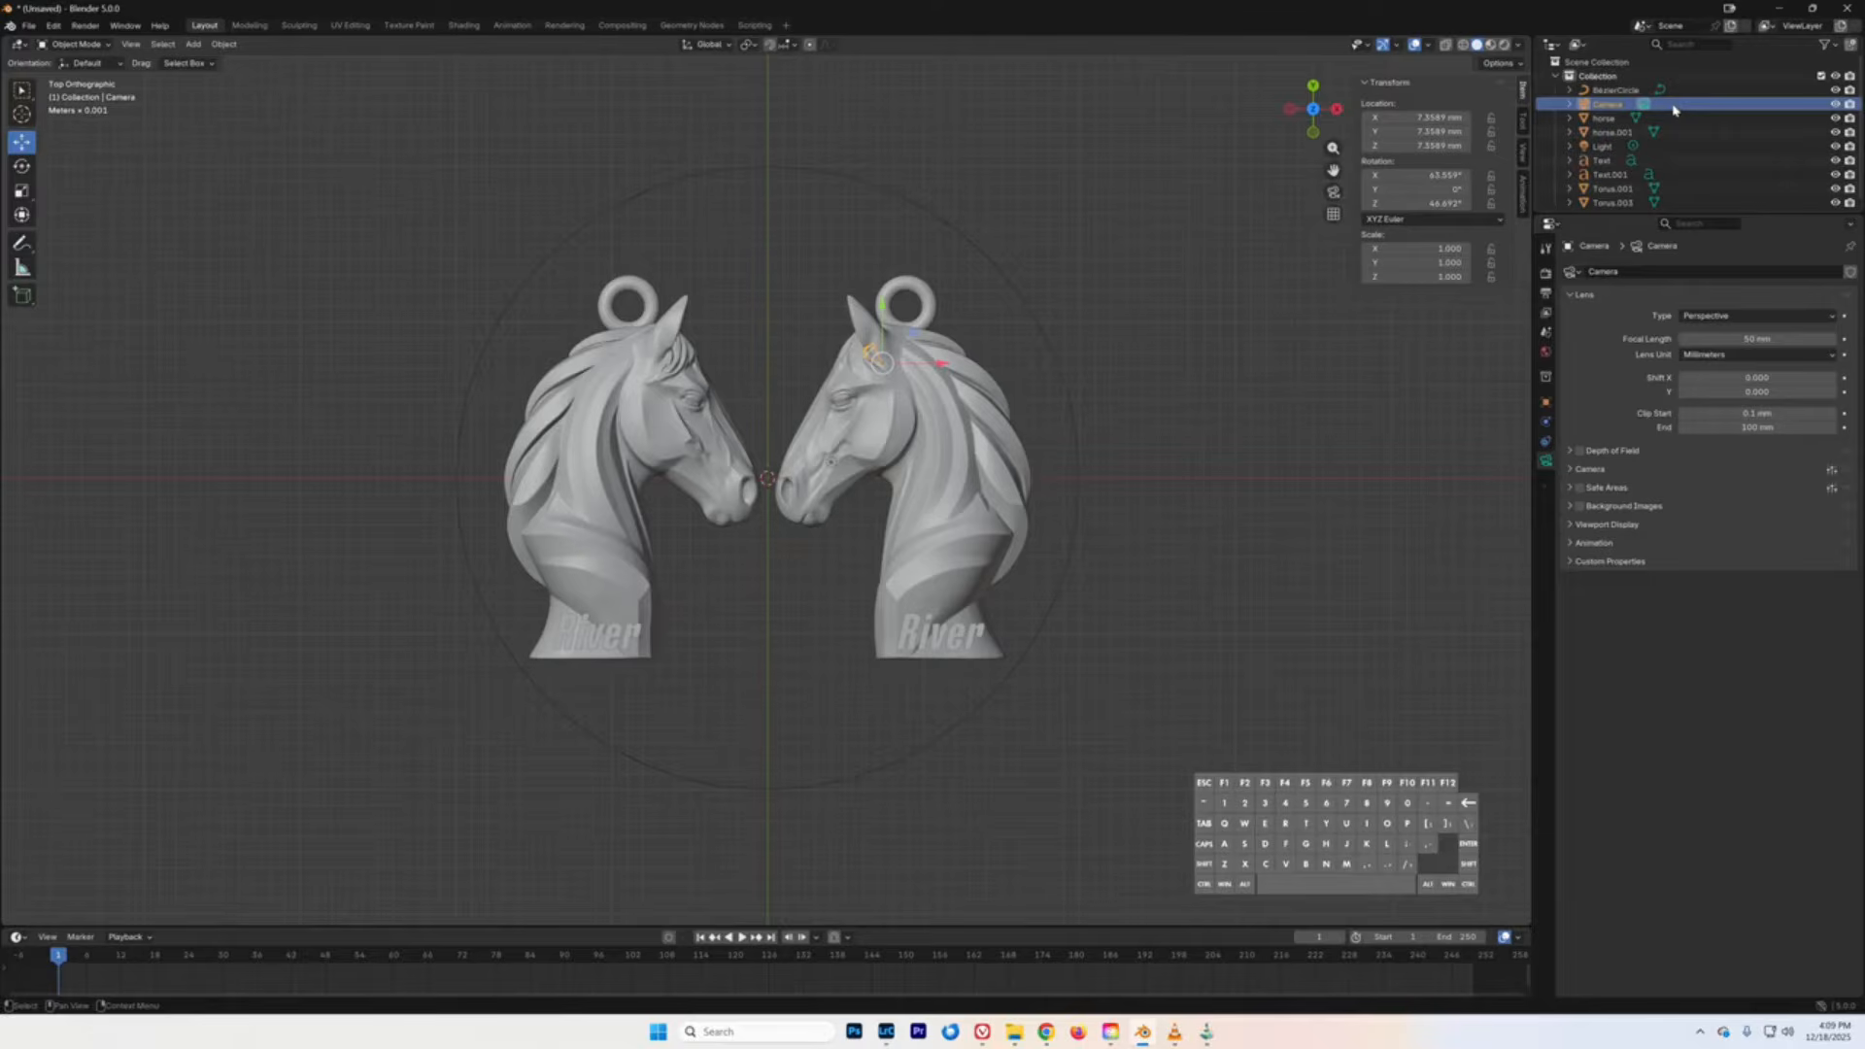
left_click(1429, 118)
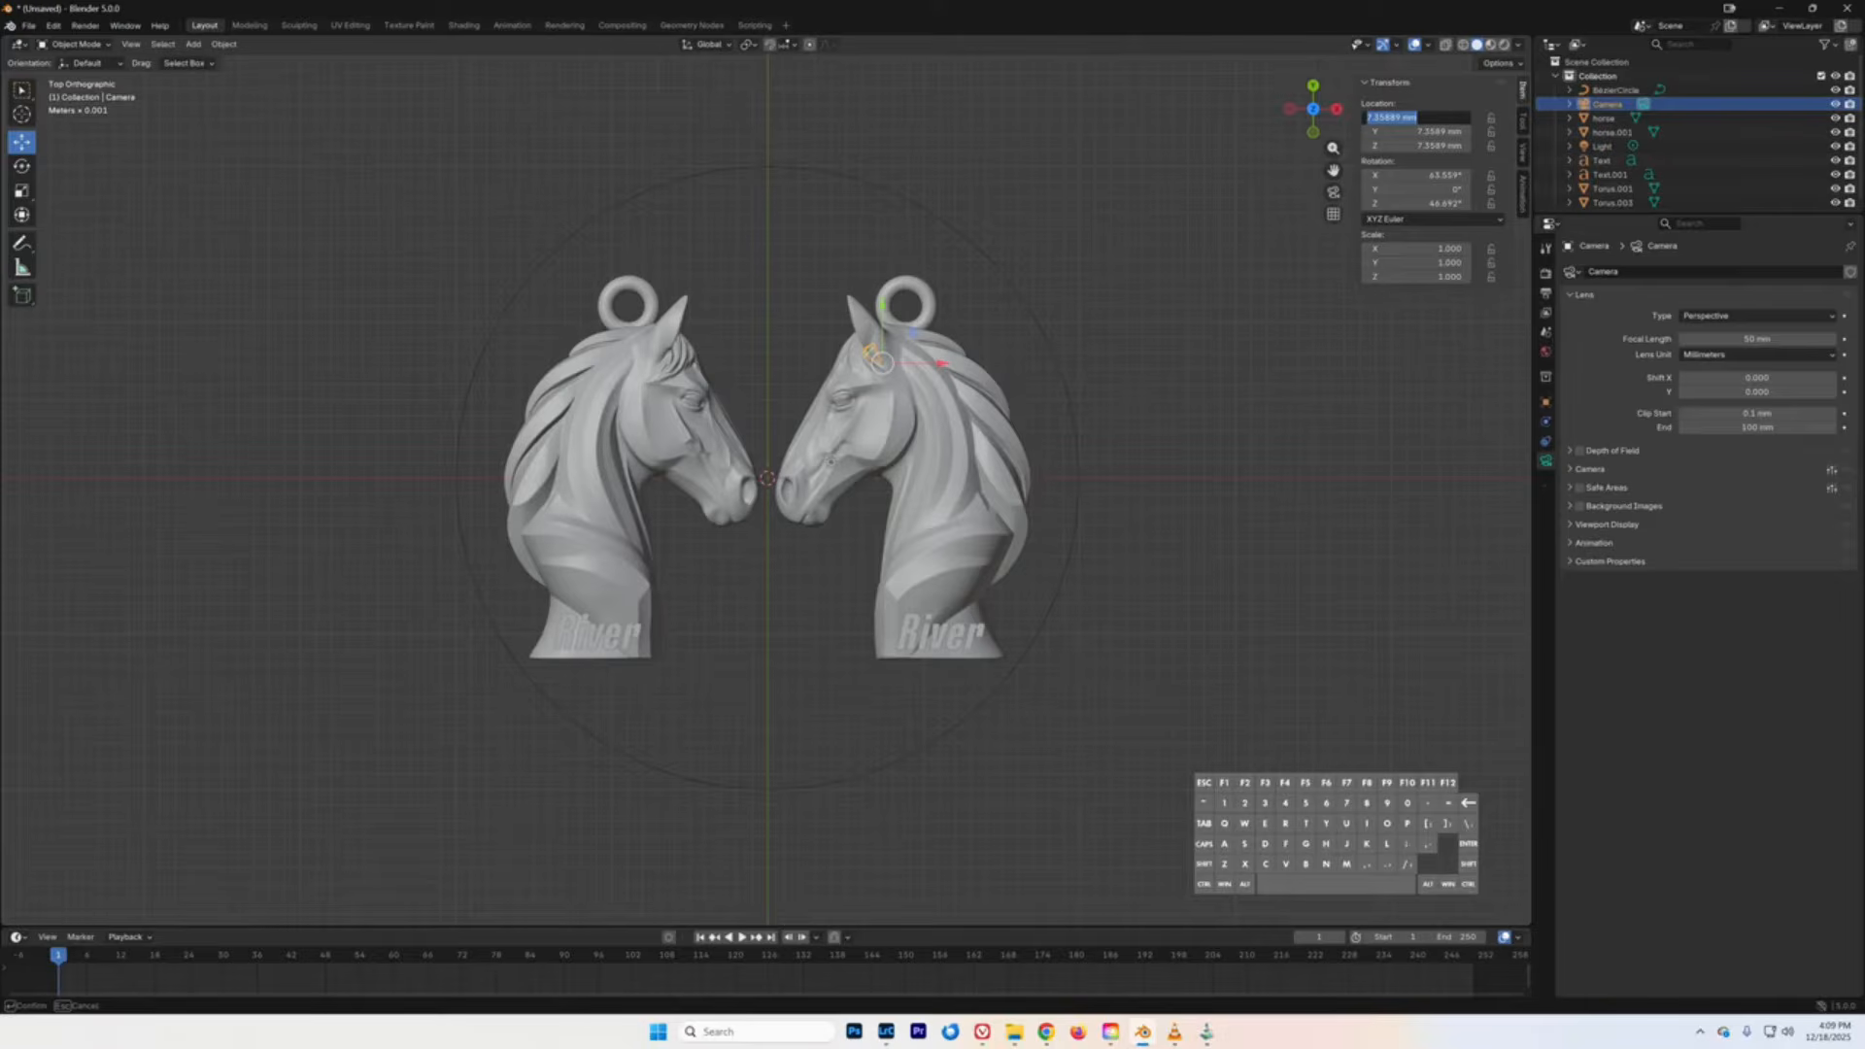
type("0")
key("Return")
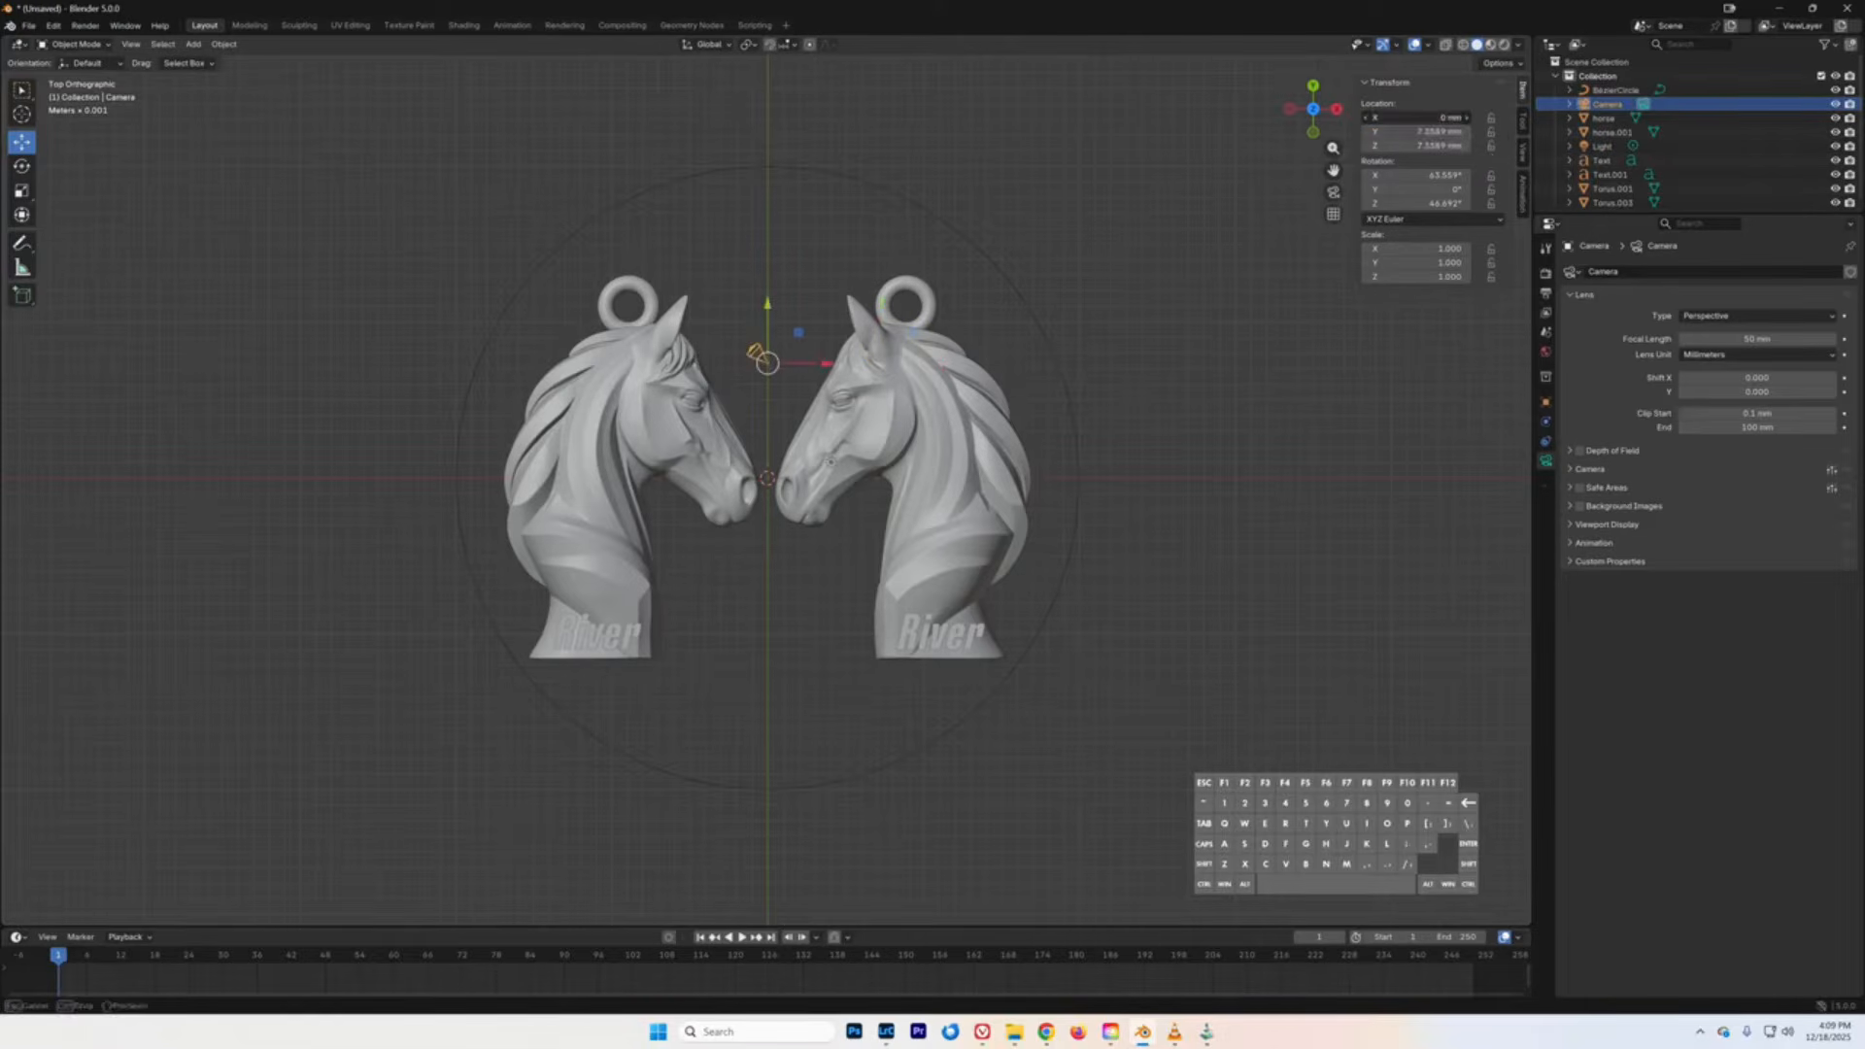
left_click_drag(1415, 117, 1416, 146)
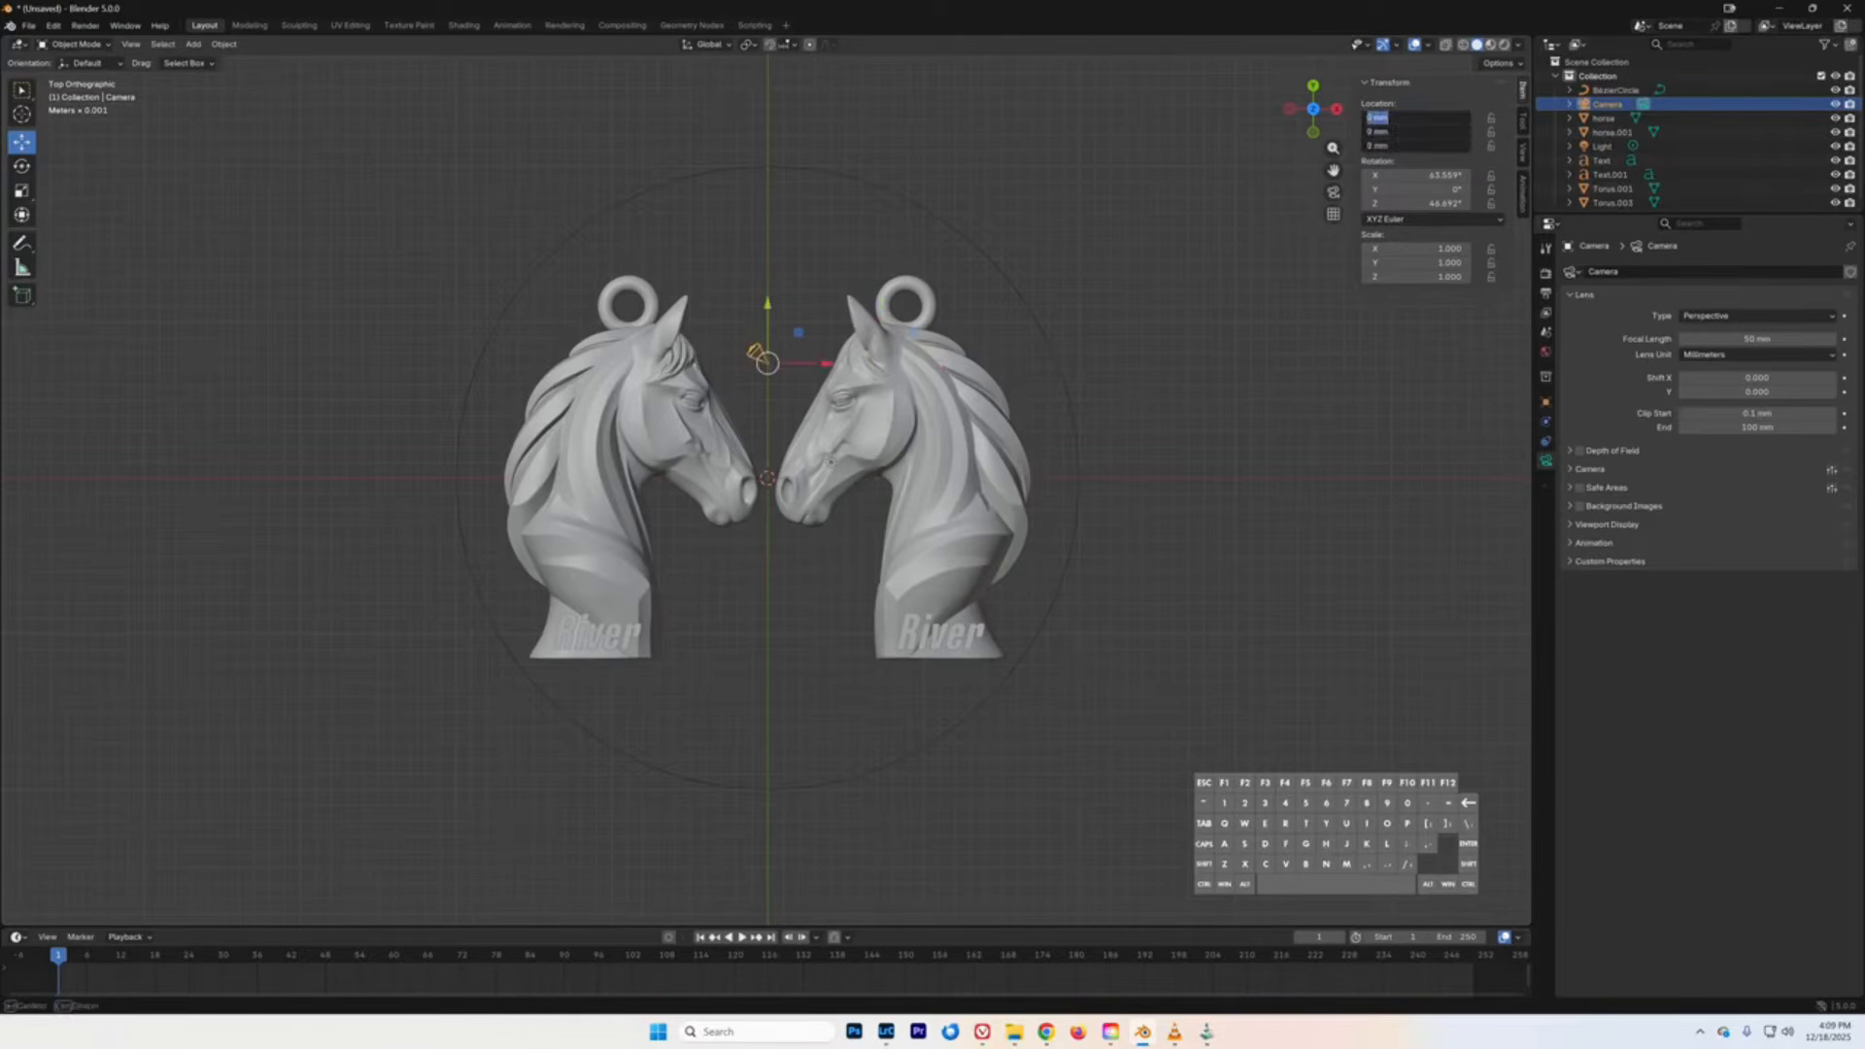
type("0")
key("Return")
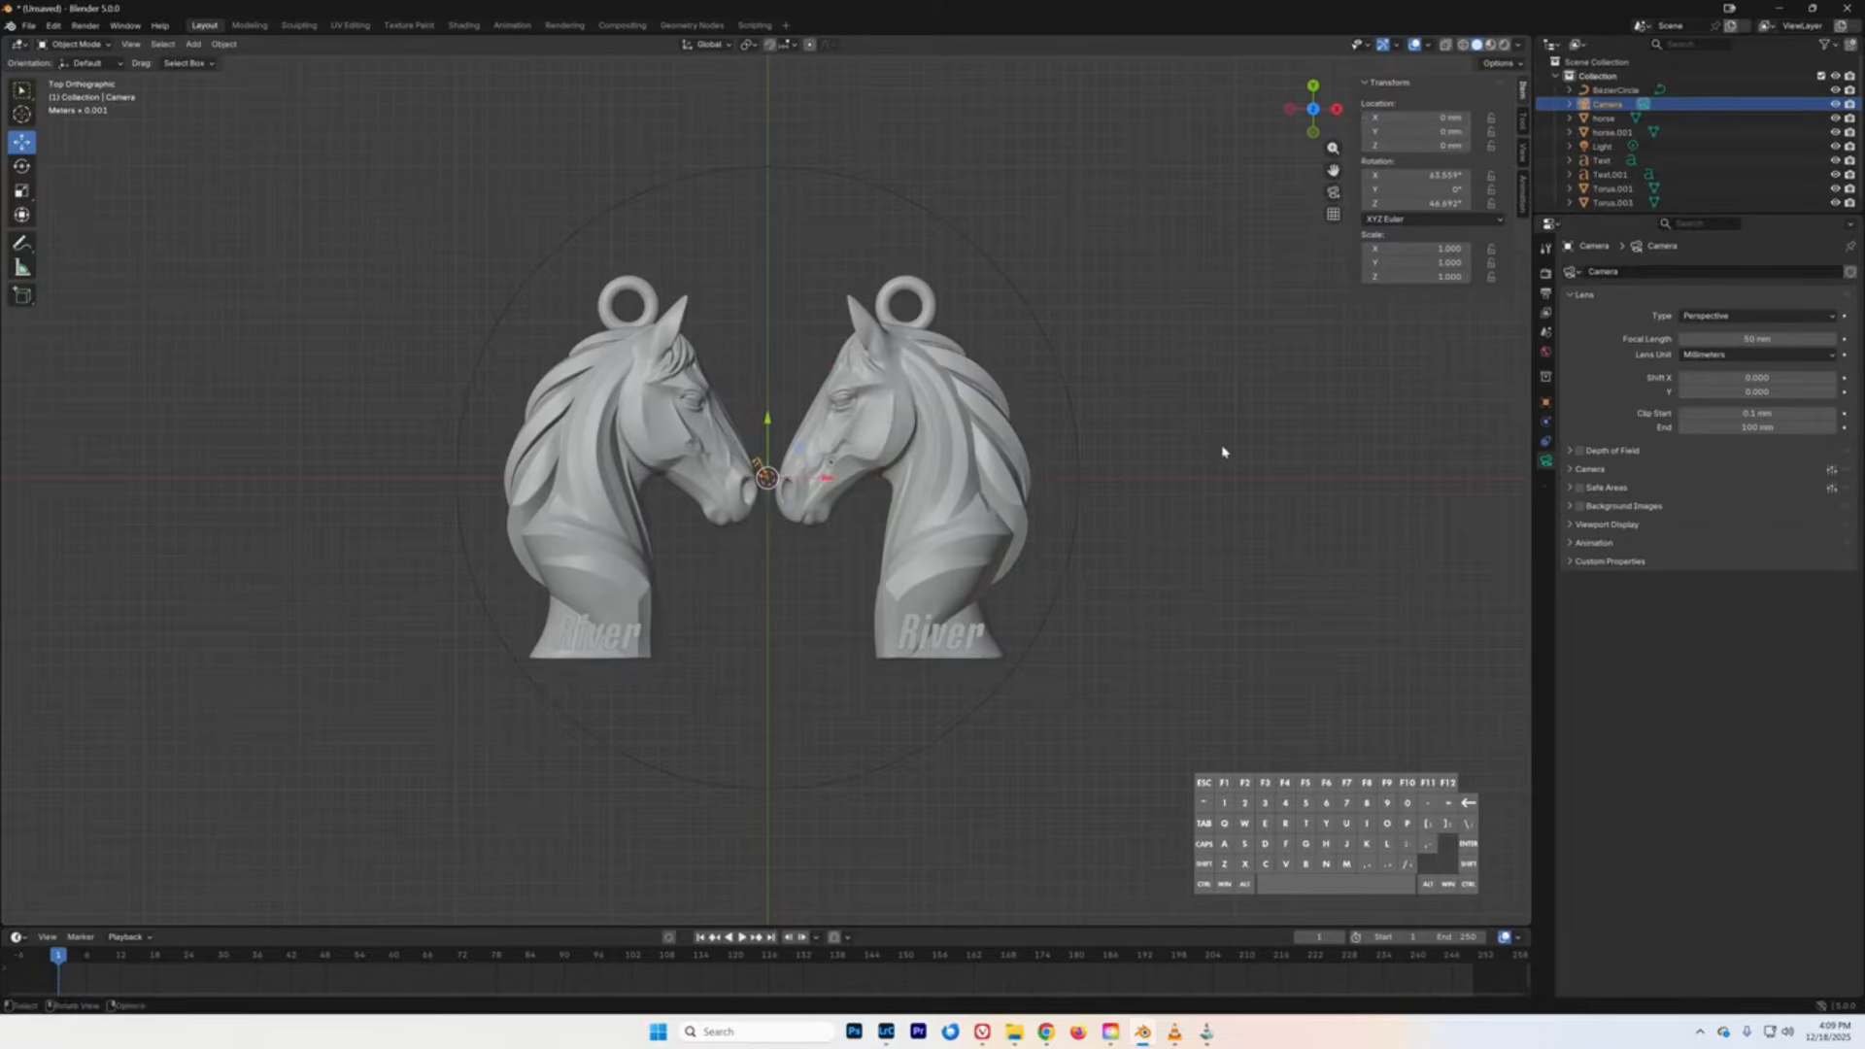
- Set the camera's X, Y and Z rotation to 0°
left_click_drag(1413, 176, 1413, 203)
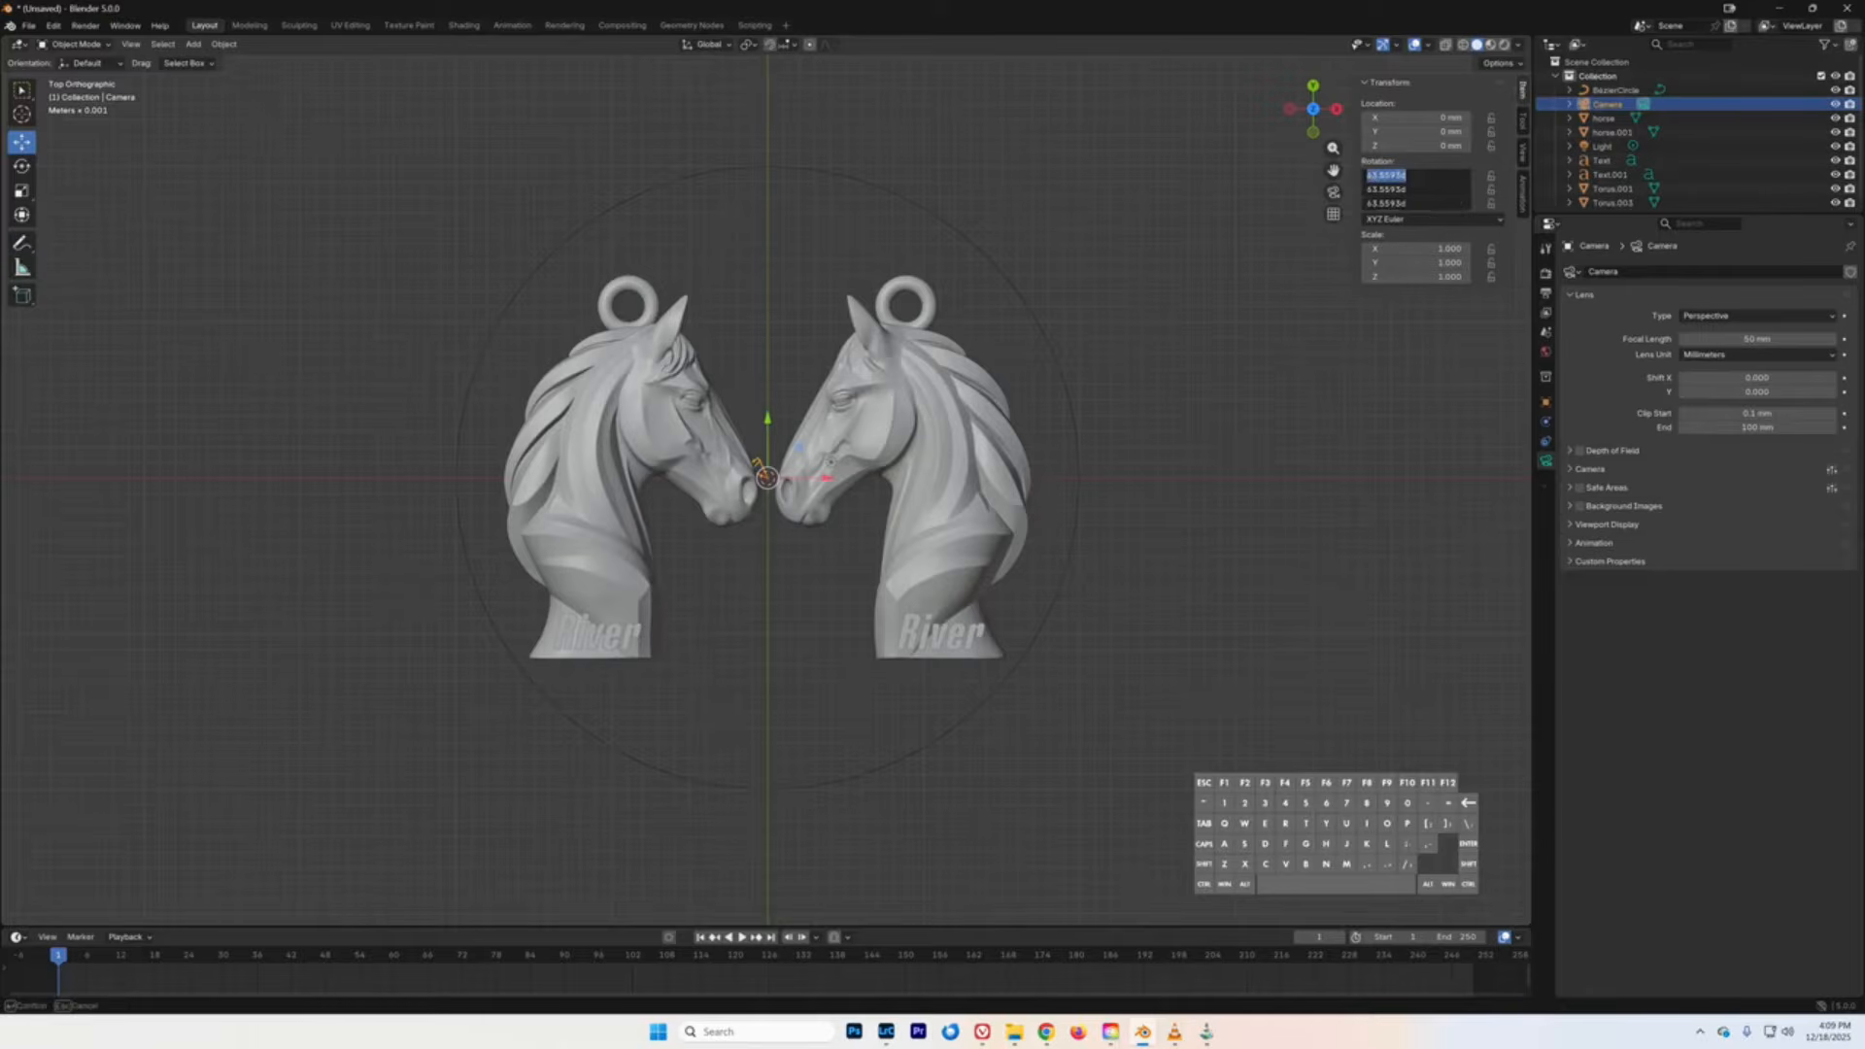
type("0")
key("Return")
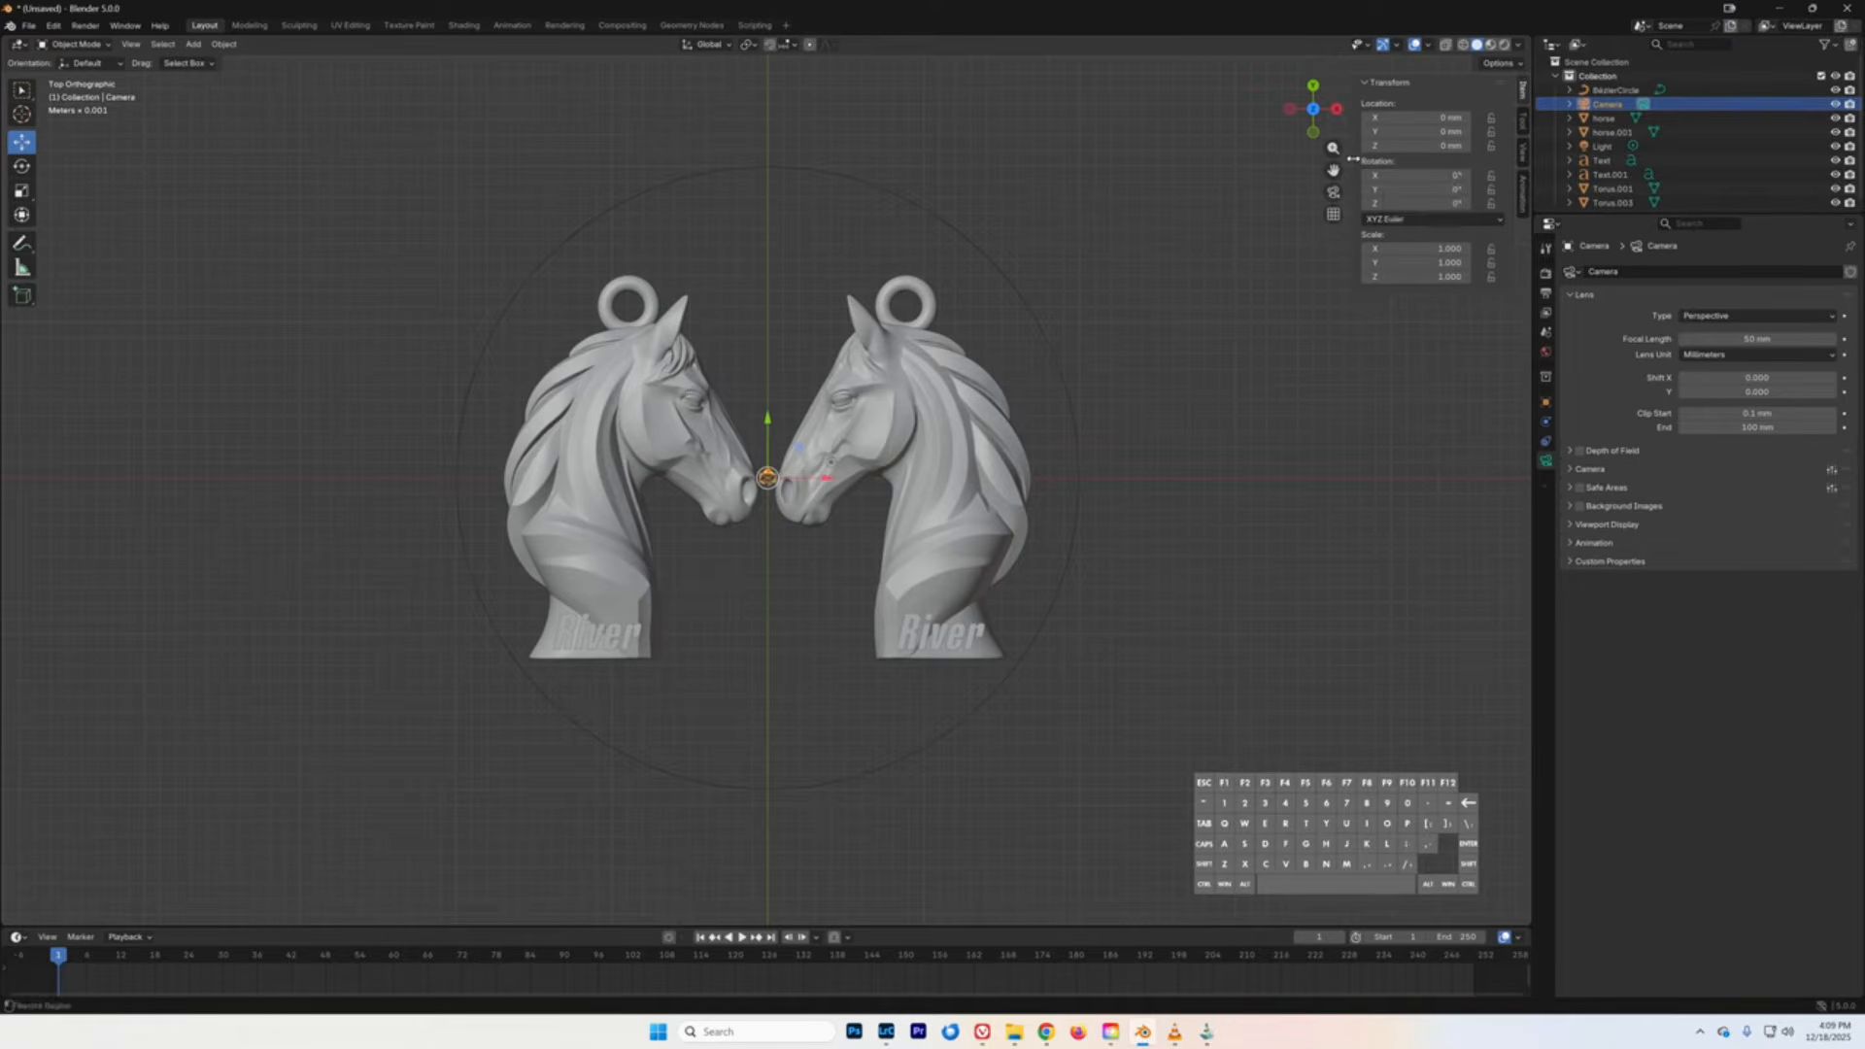
- Raise the camera along Z in front view to about 14.4 mm, return to top view and toggle the camera view
left_click(1312, 133)
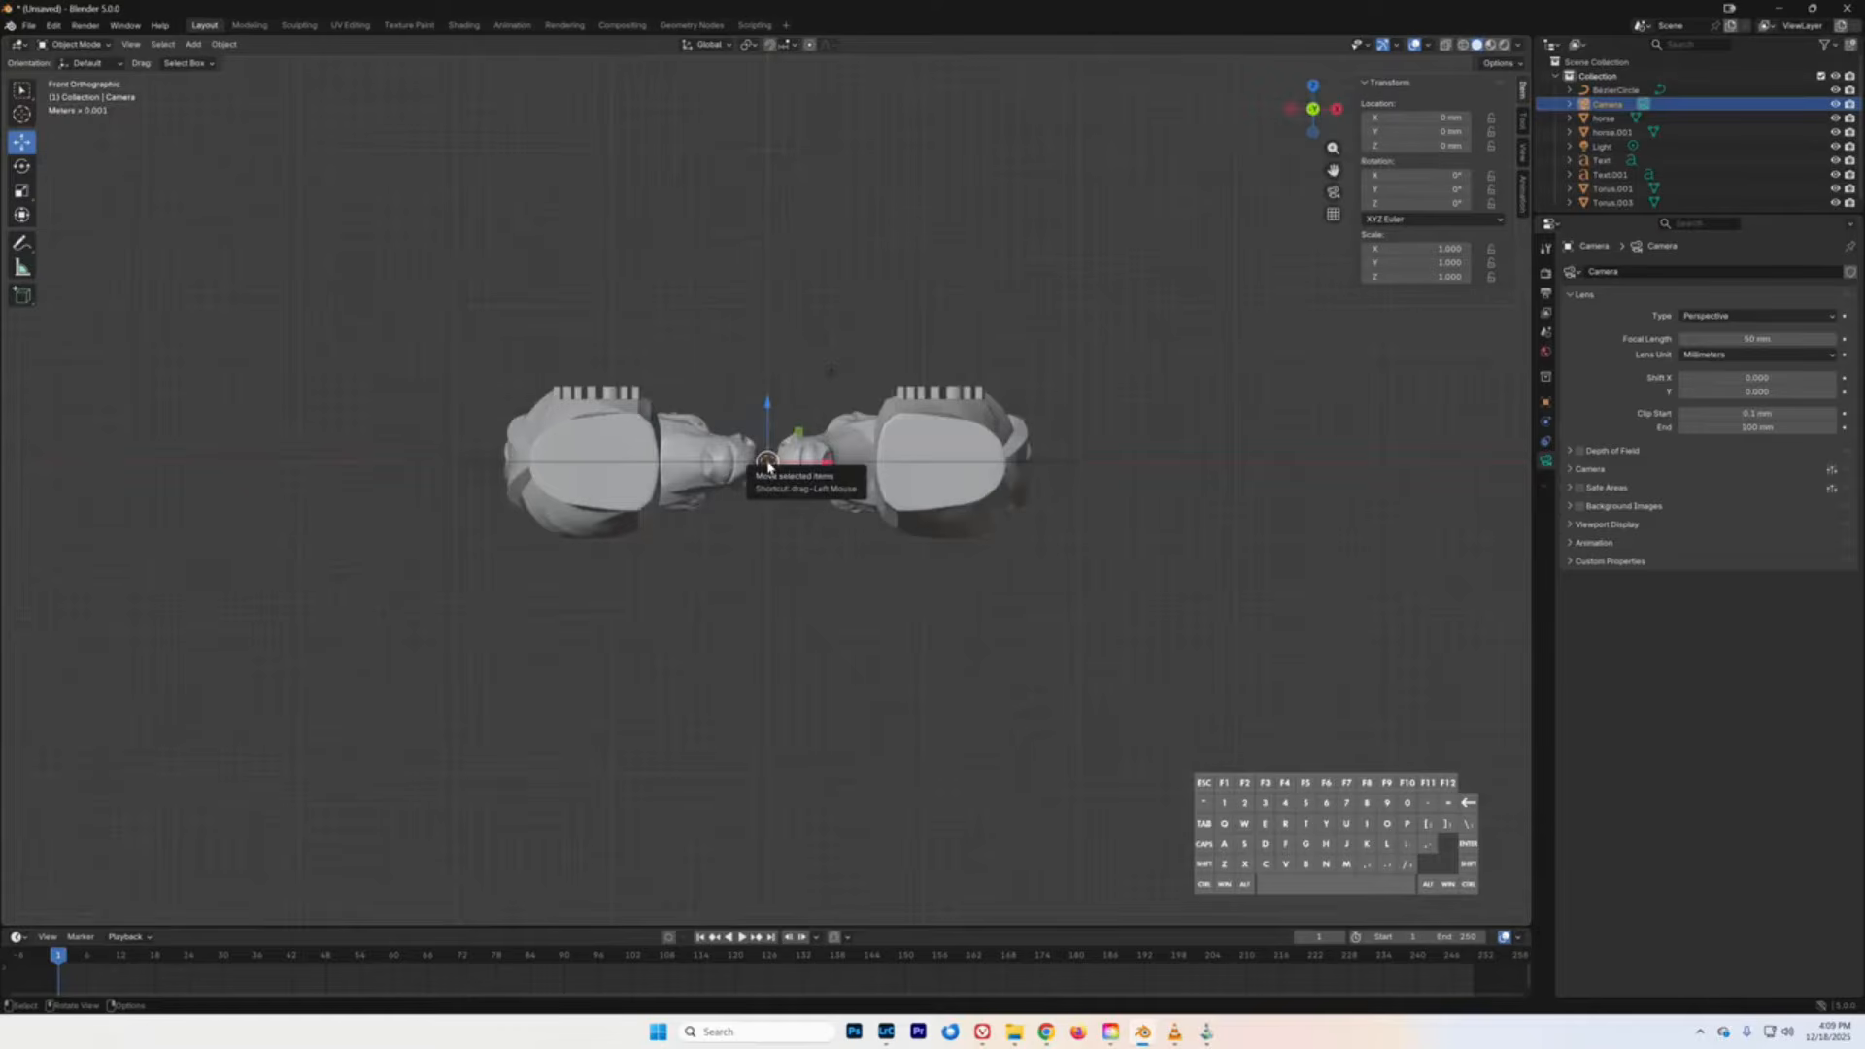
left_click_drag(767, 401, 782, 171)
left_click(1312, 85)
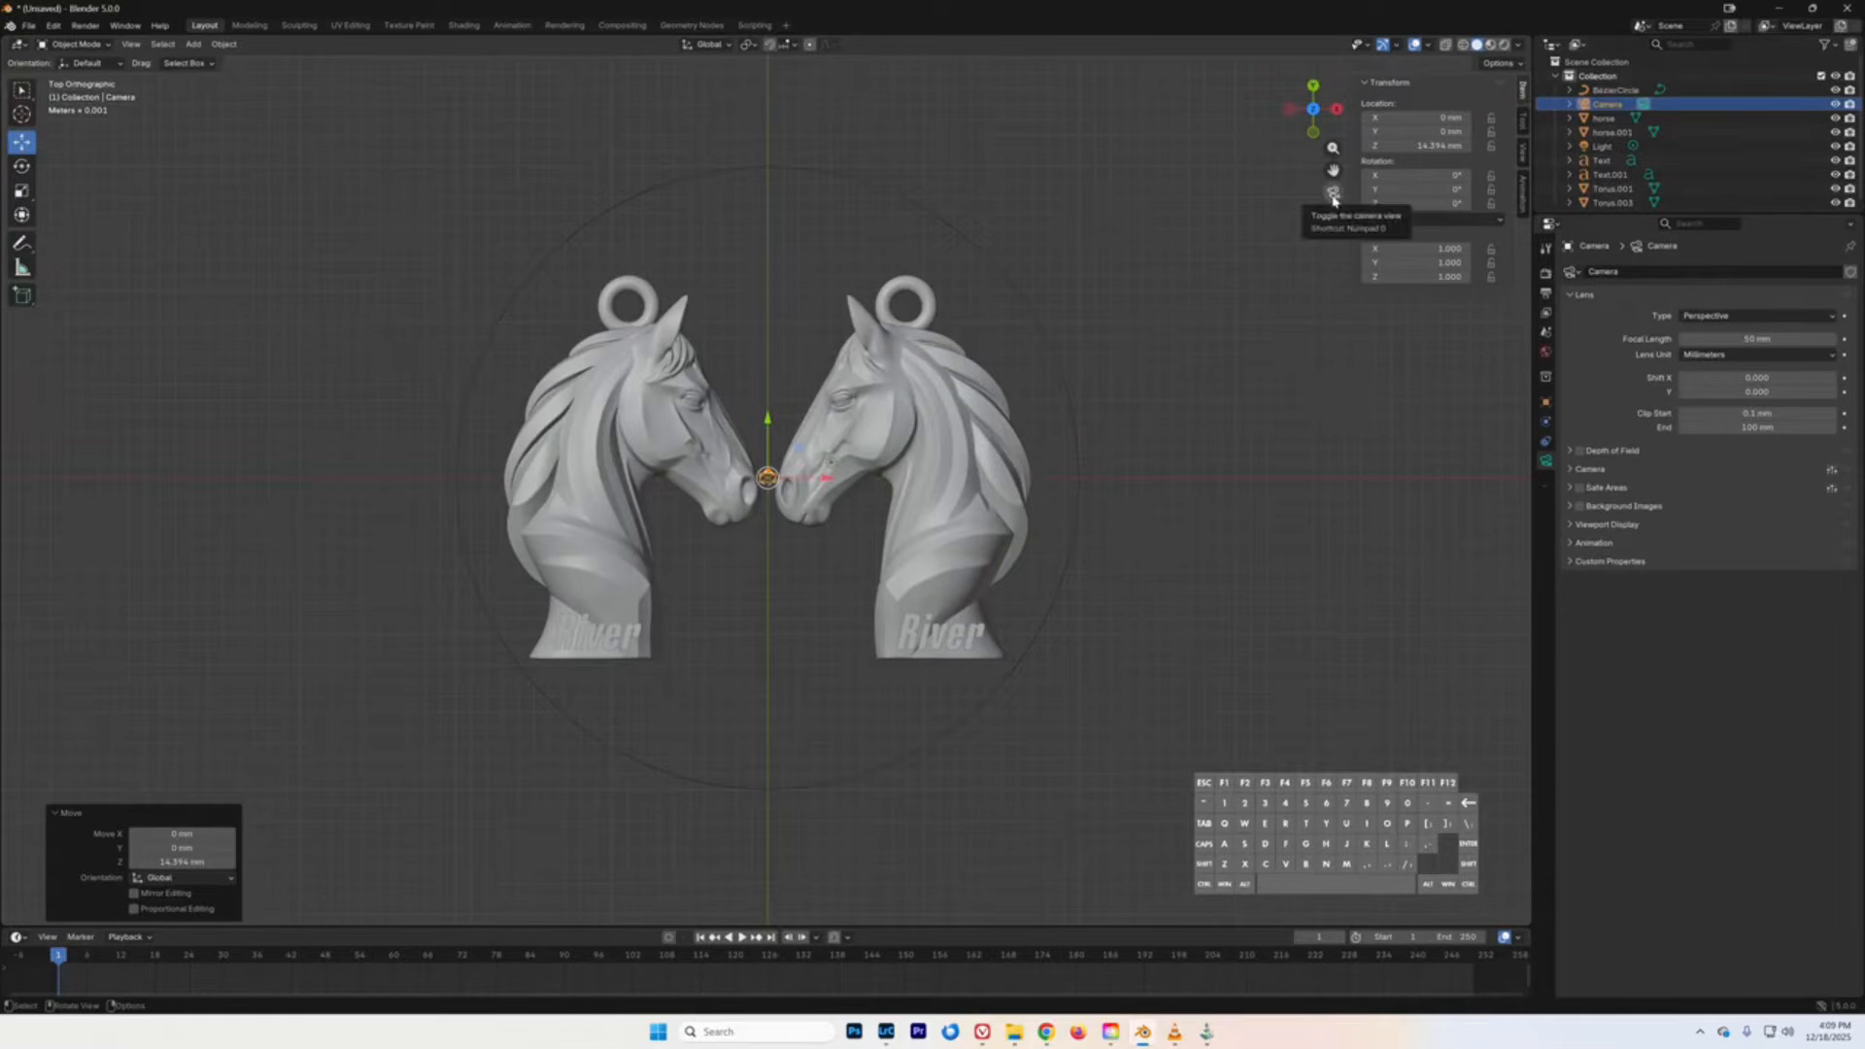
left_click(1332, 192)
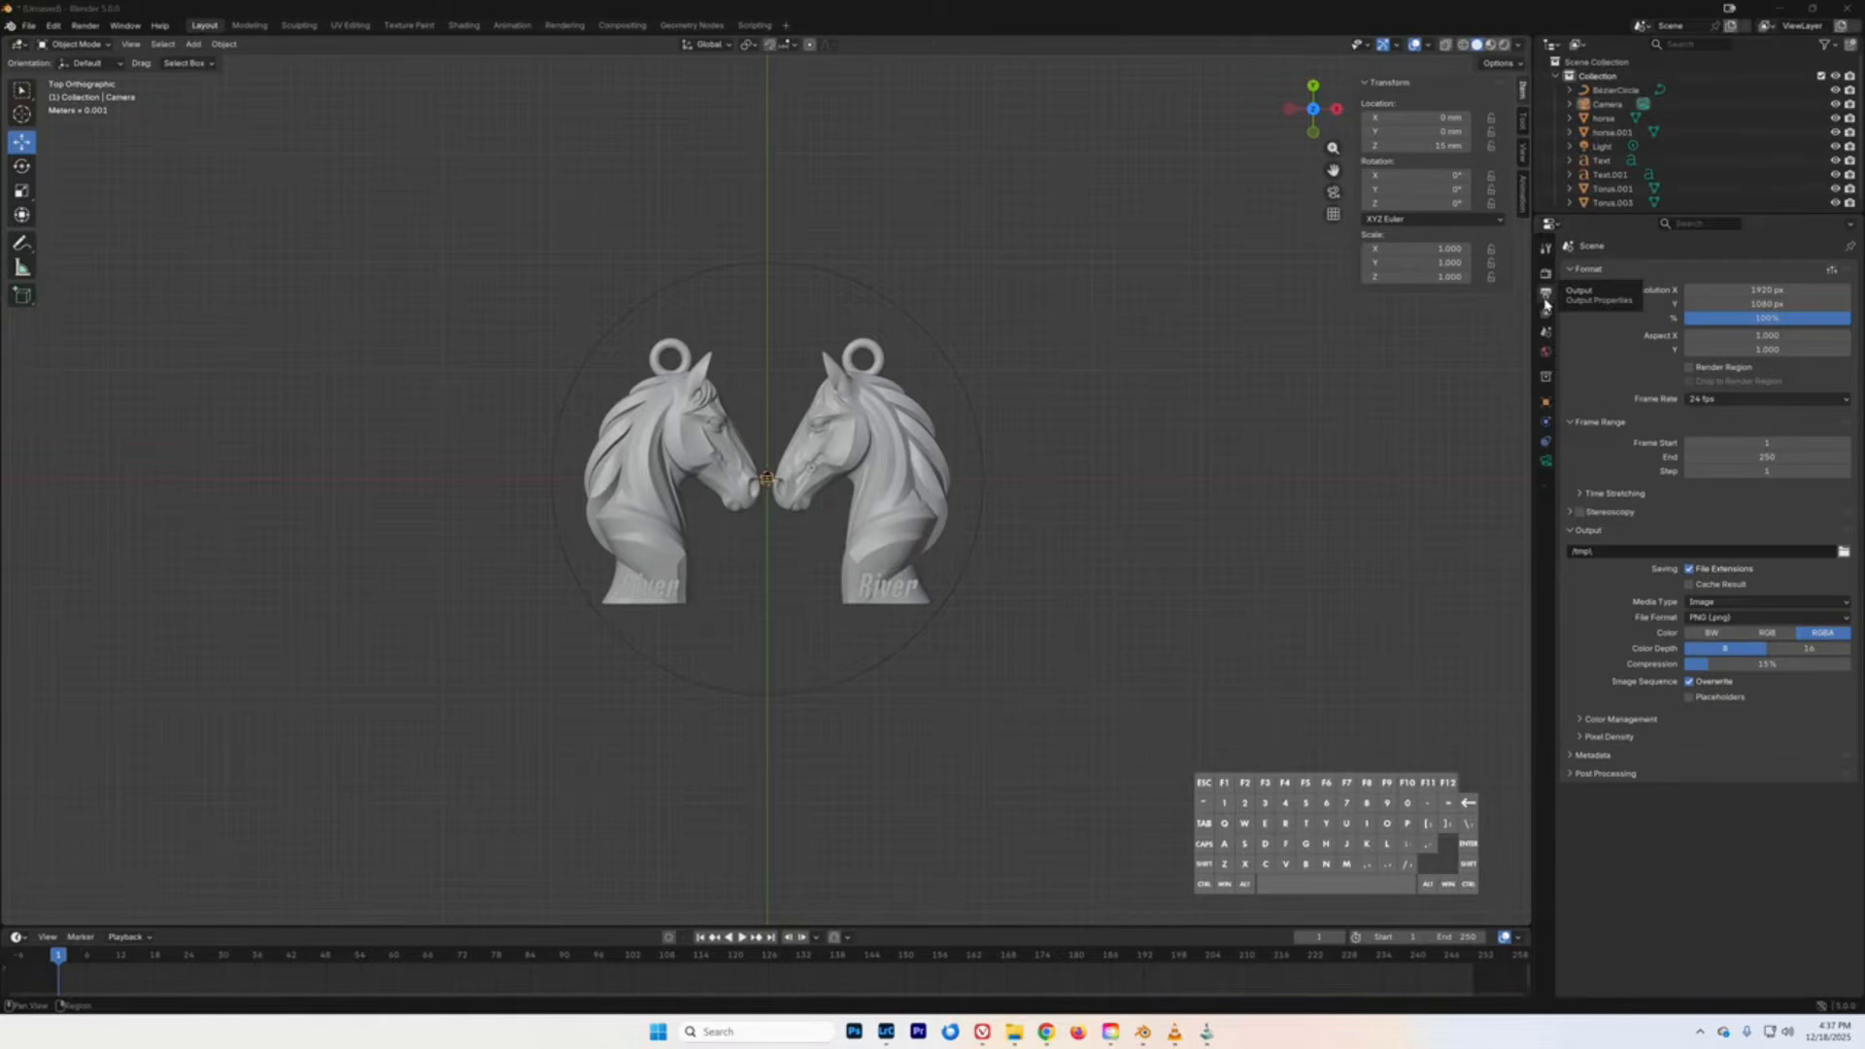
- Set the render output resolution to 2048 px in X and 2048 px in Y
left_click(1574, 272)
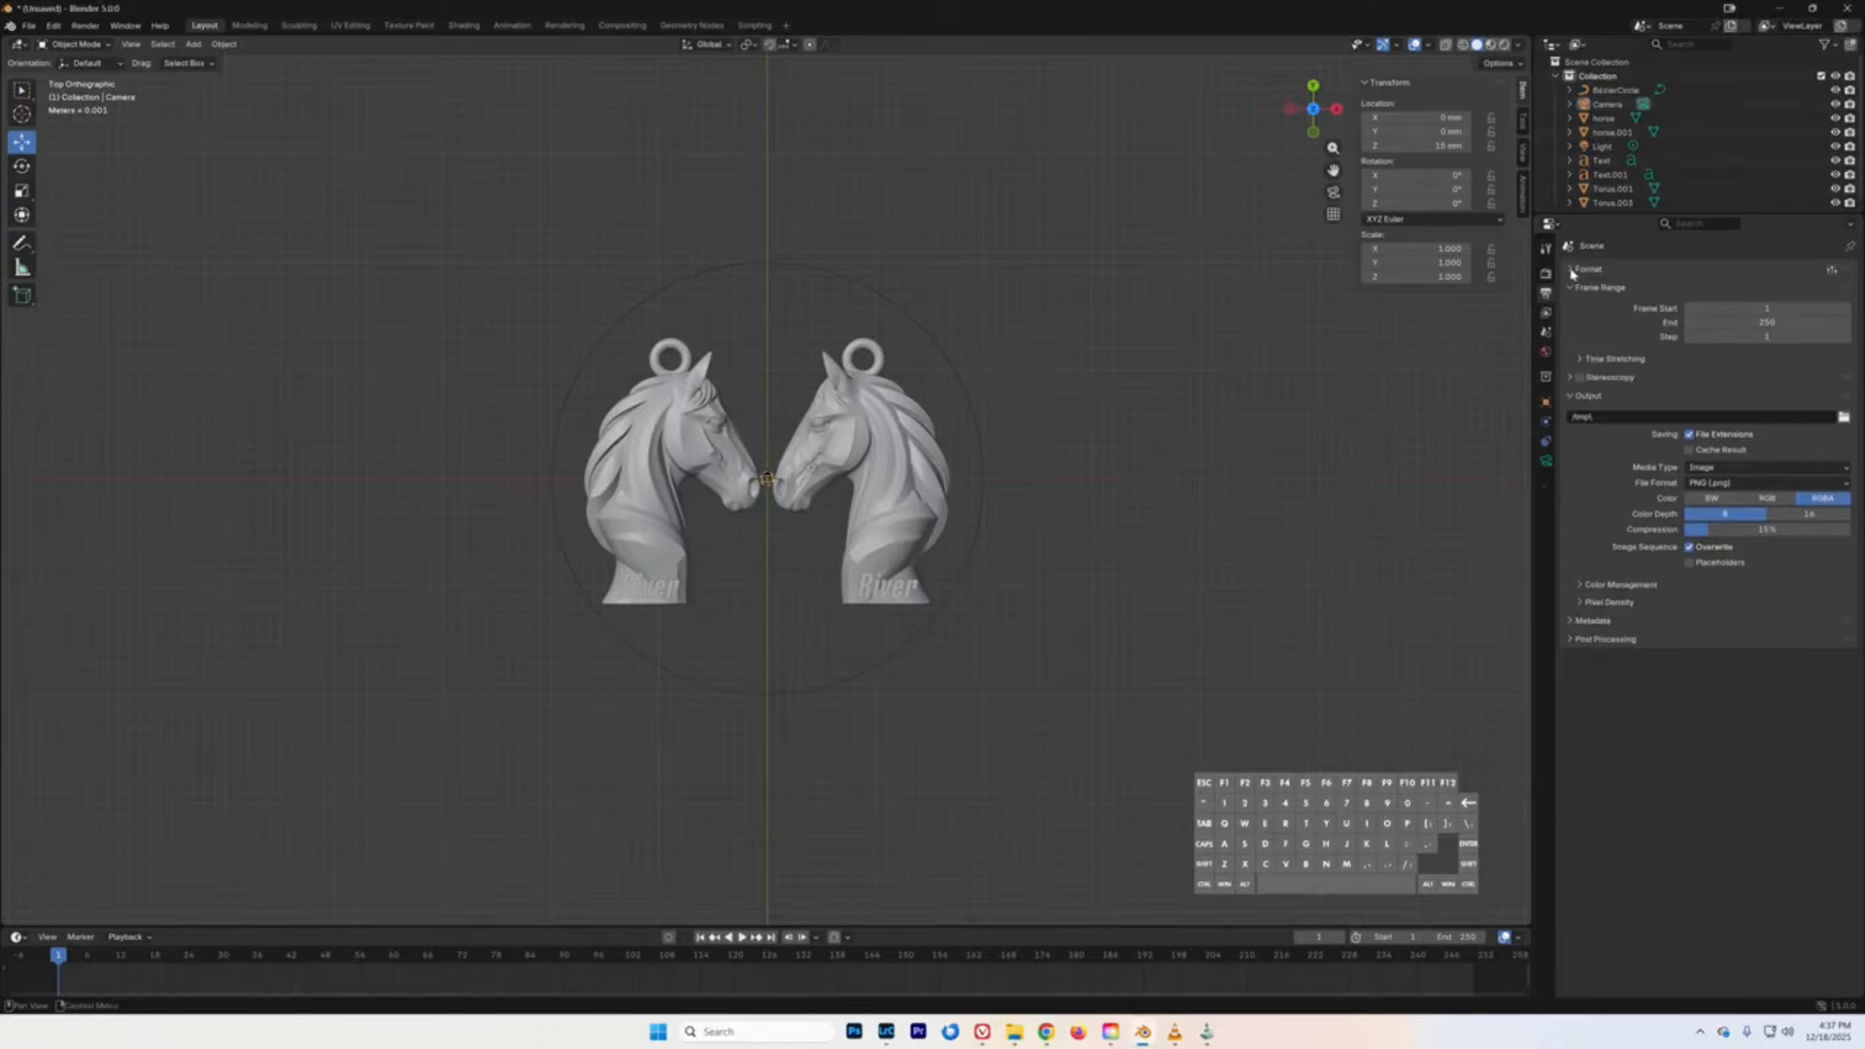
left_click(1581, 271)
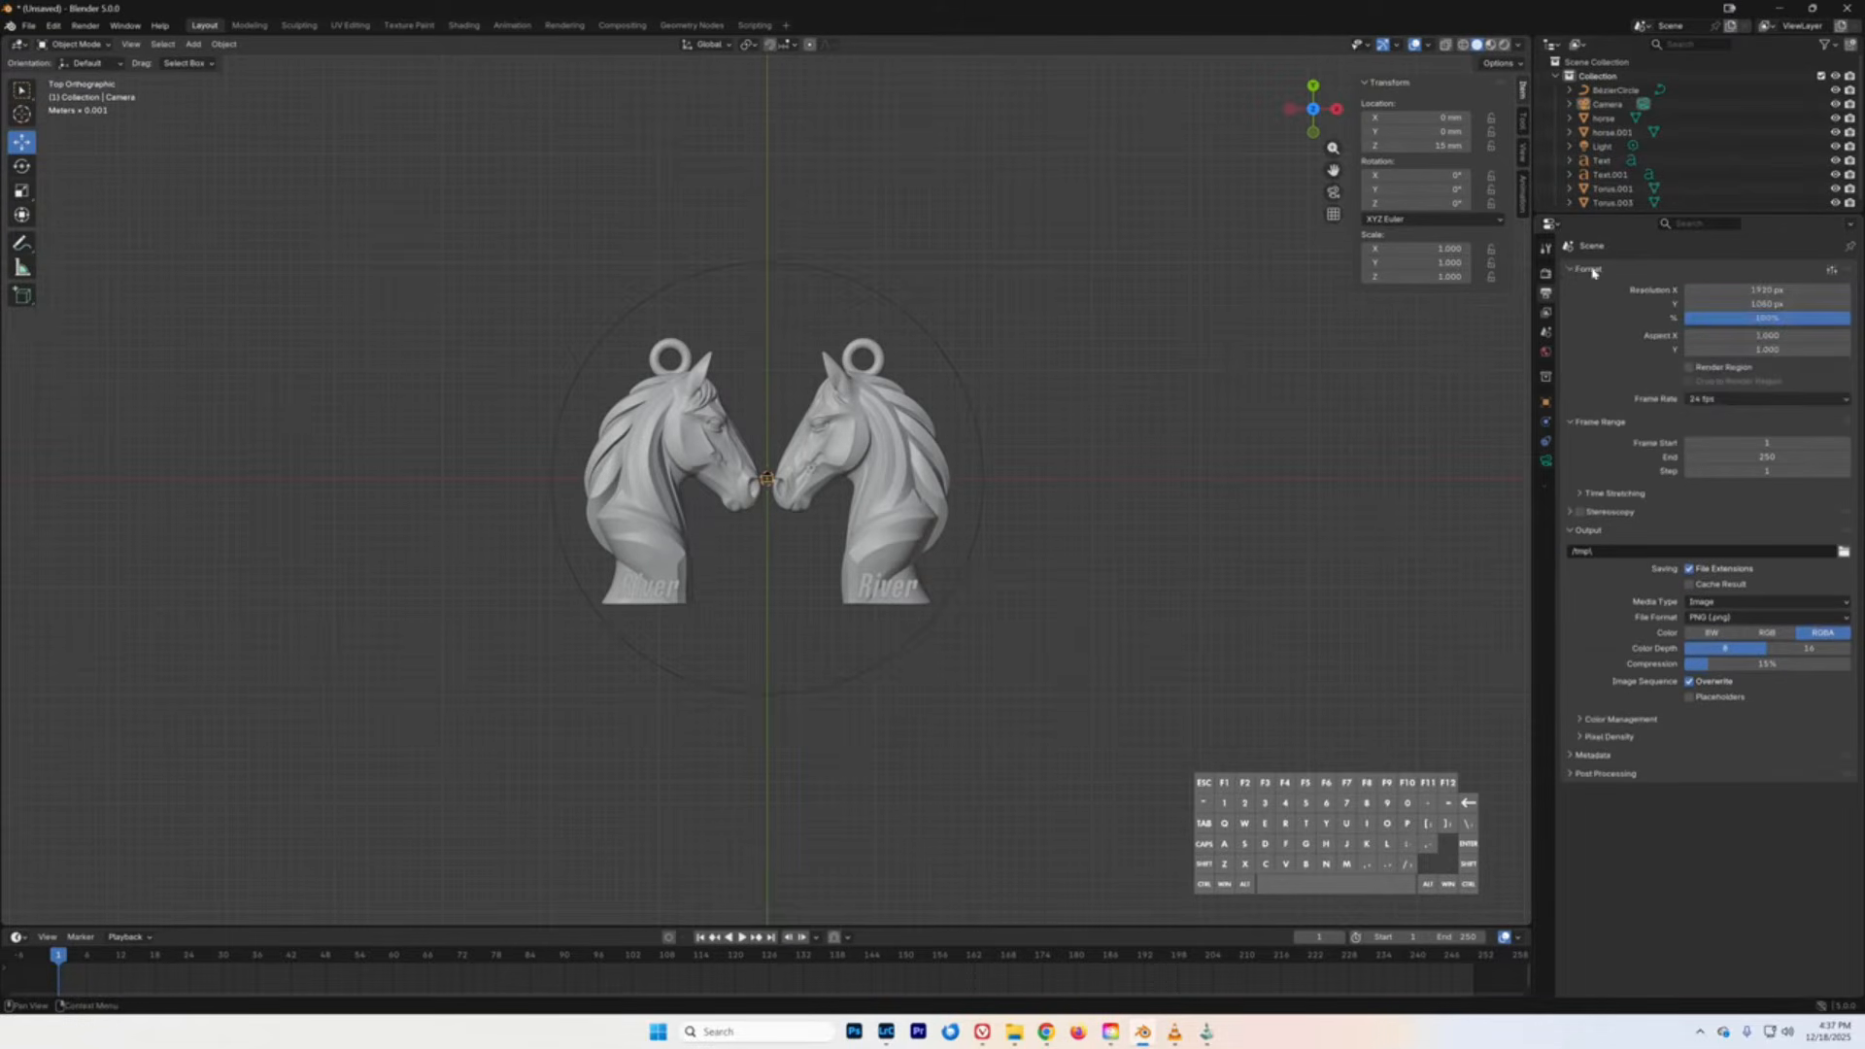
left_click(1744, 290)
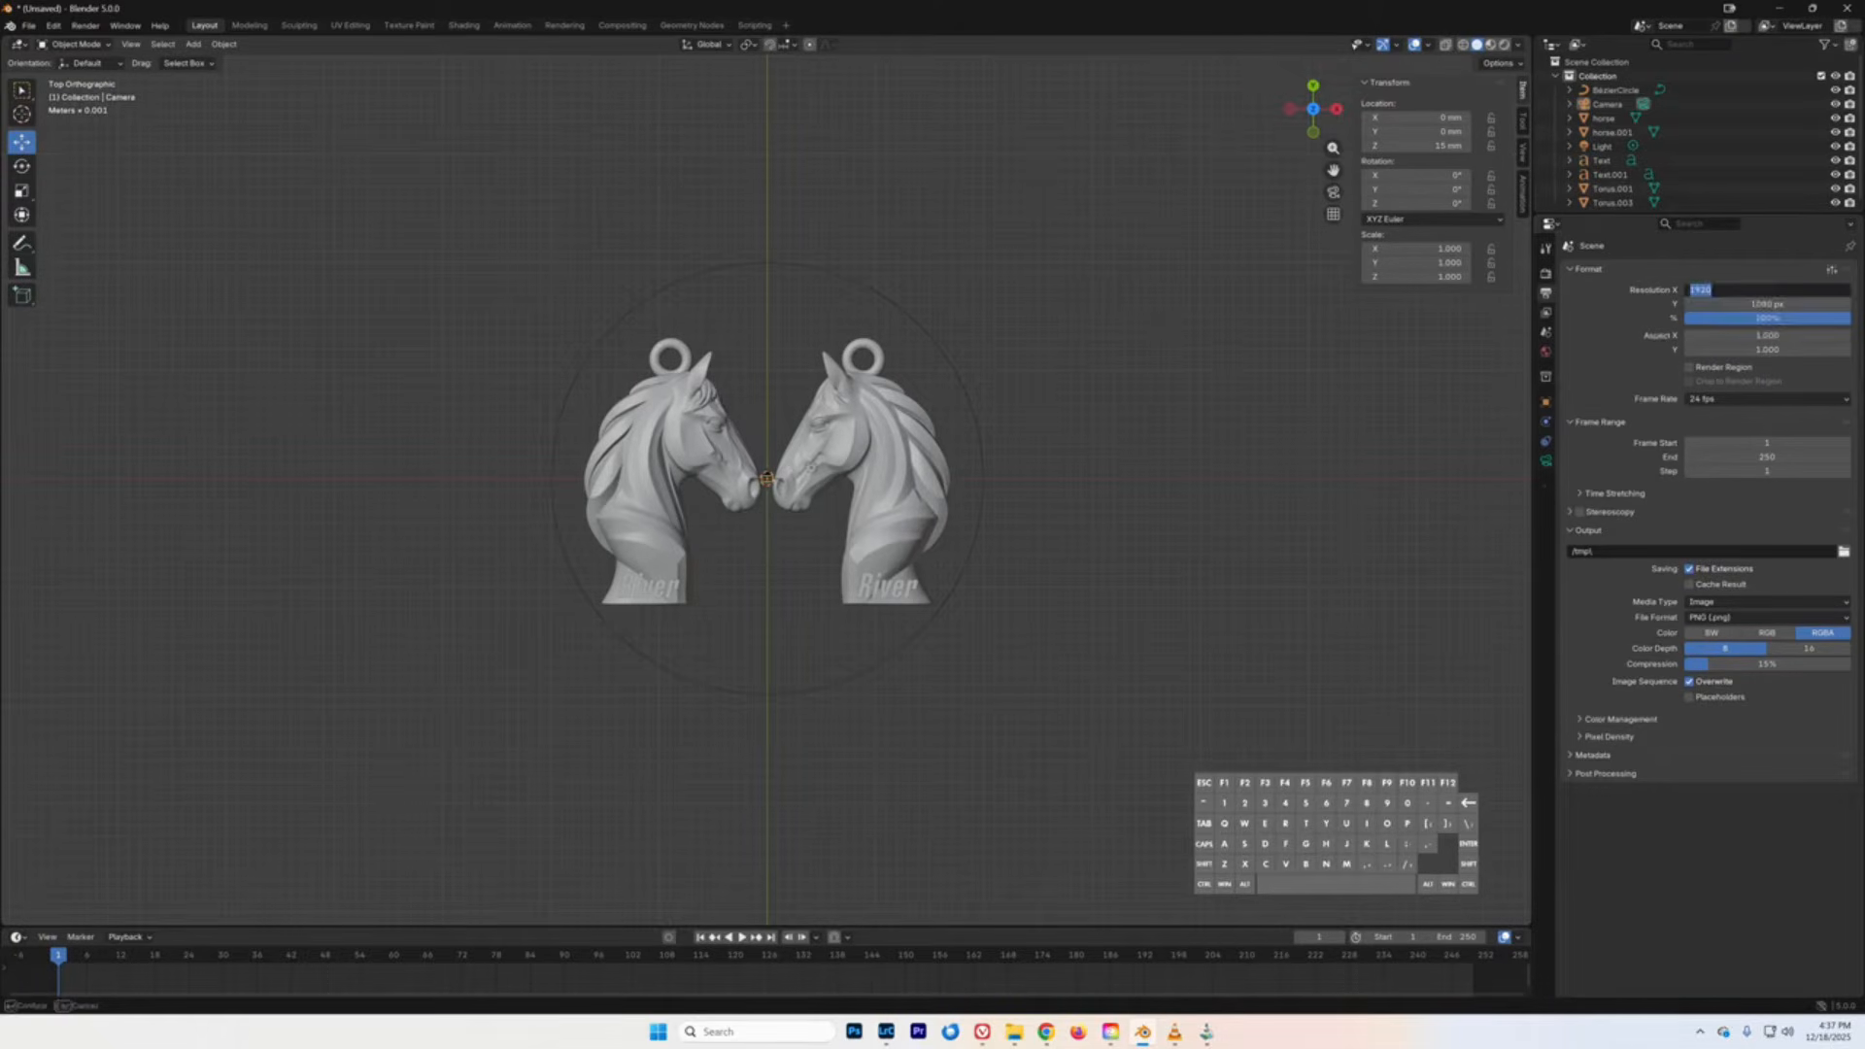
type("2048")
key("Tab")
type("2048")
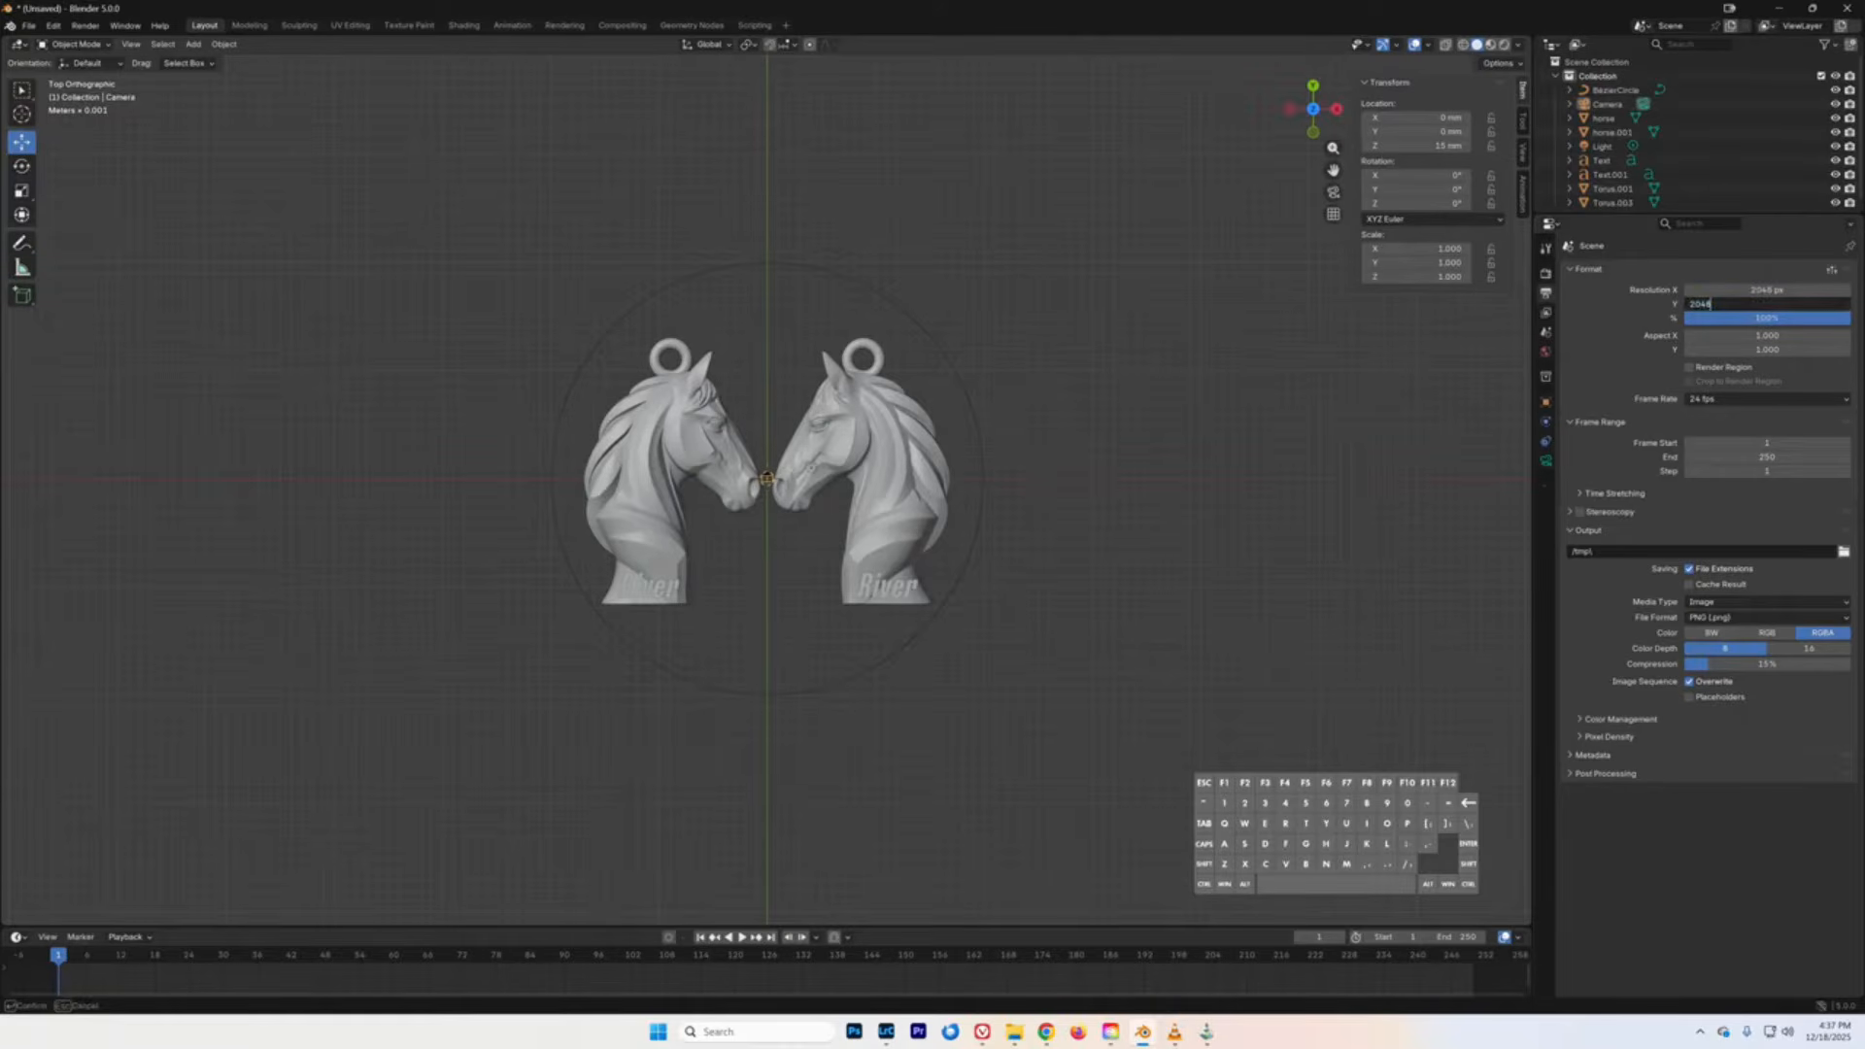
- Set the output's Y resolution to 2048 px, the PNG color depth to 16 and the compression to 0%
key("Return")
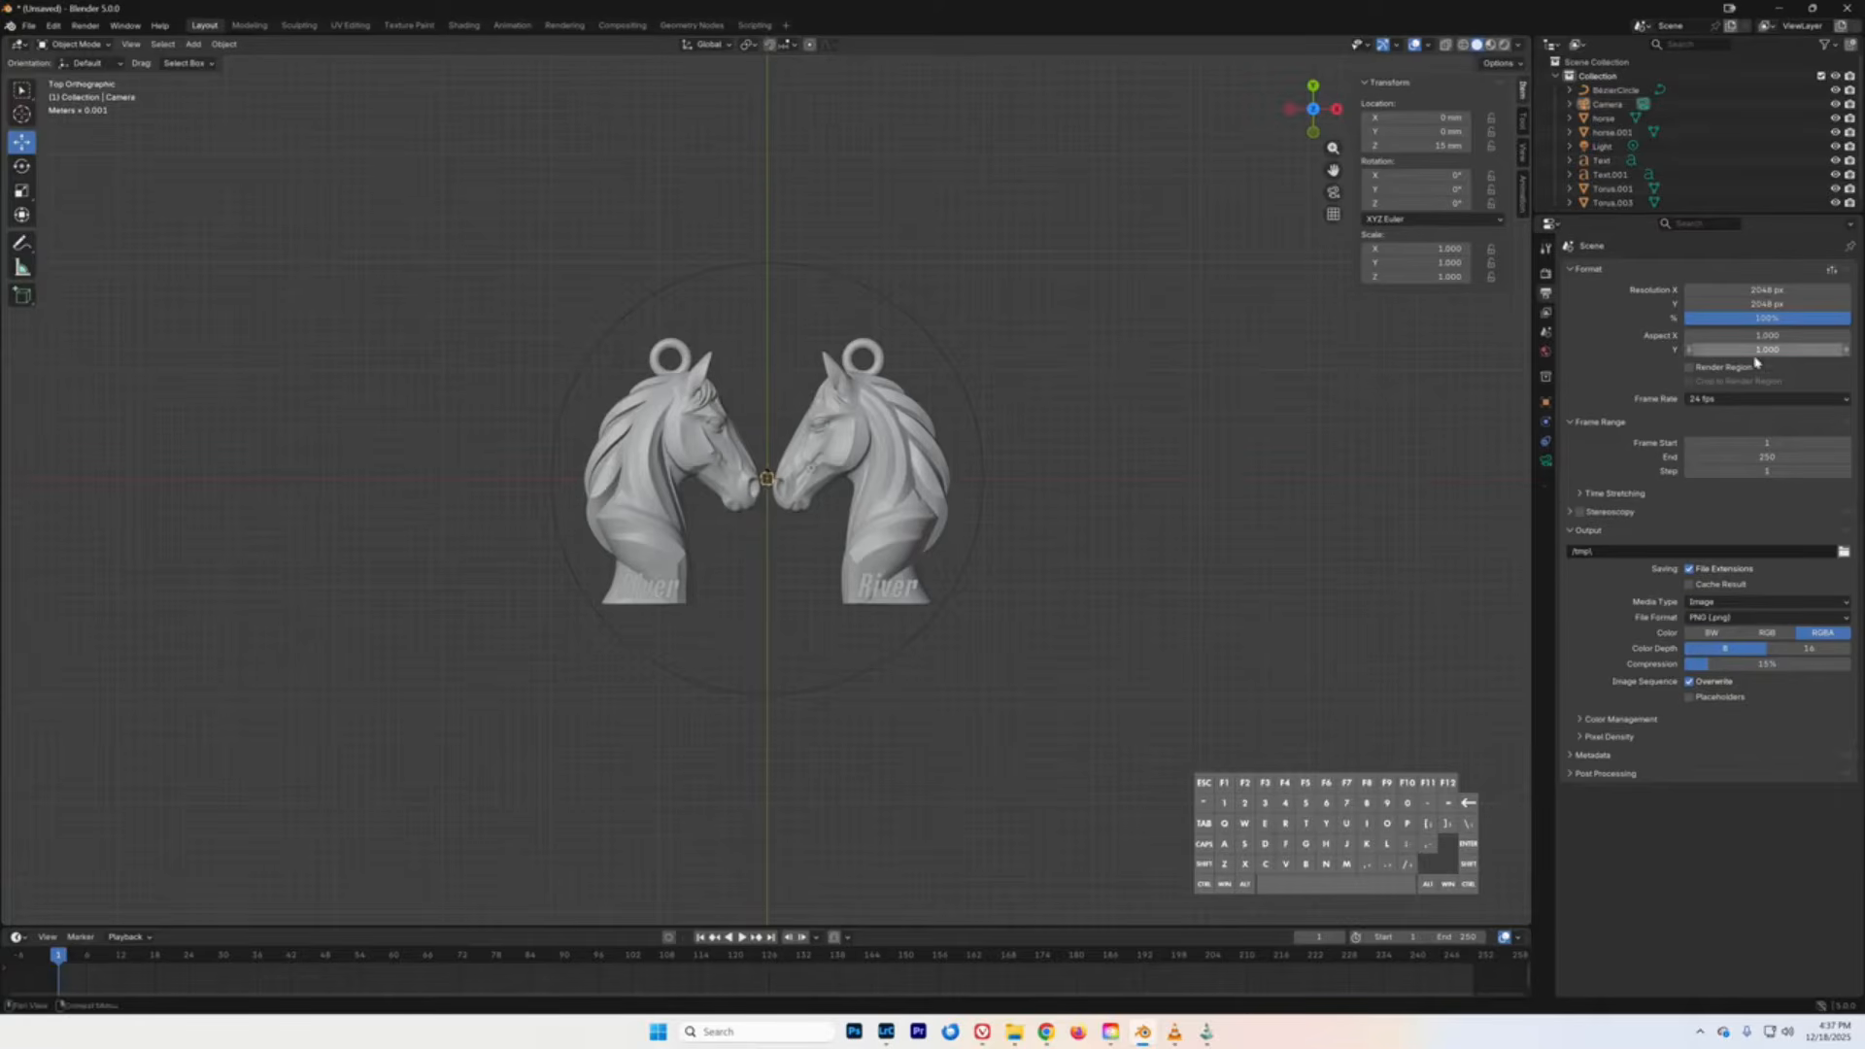
left_click(1572, 274)
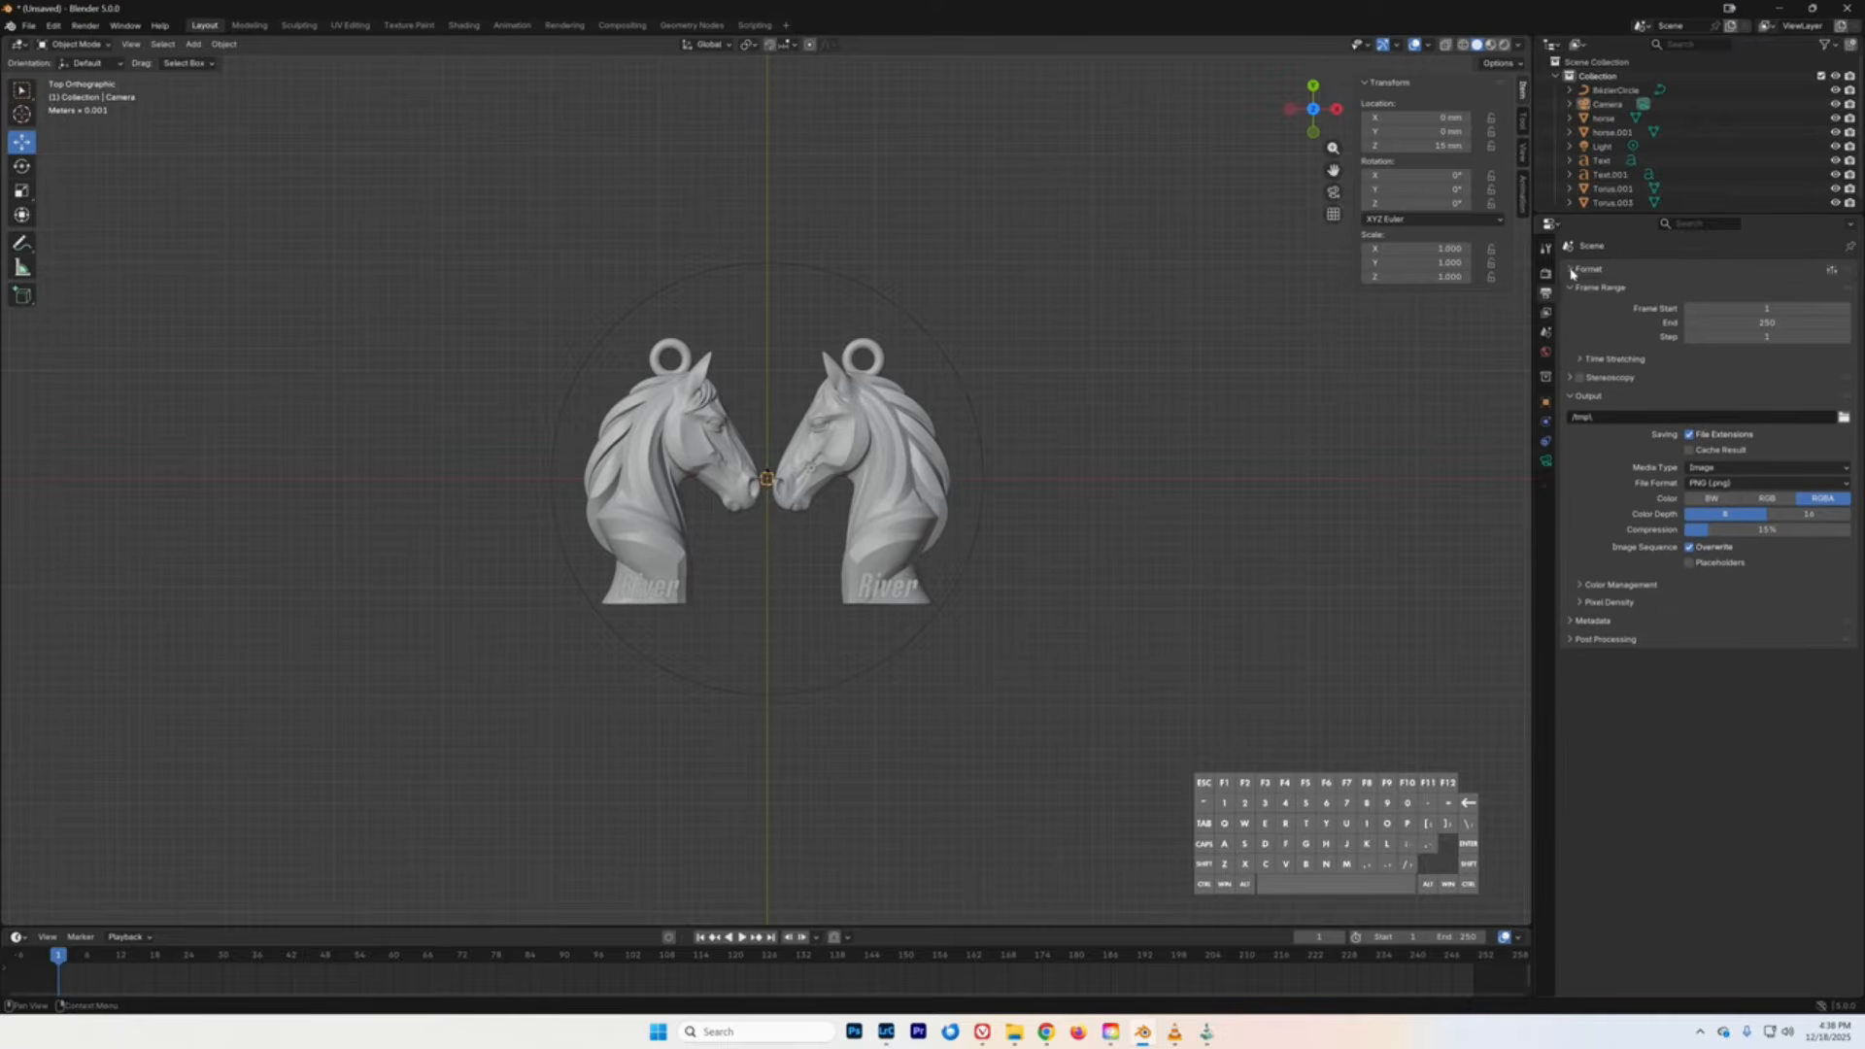
left_click(1572, 396)
left_click(1573, 397)
left_click(1804, 513)
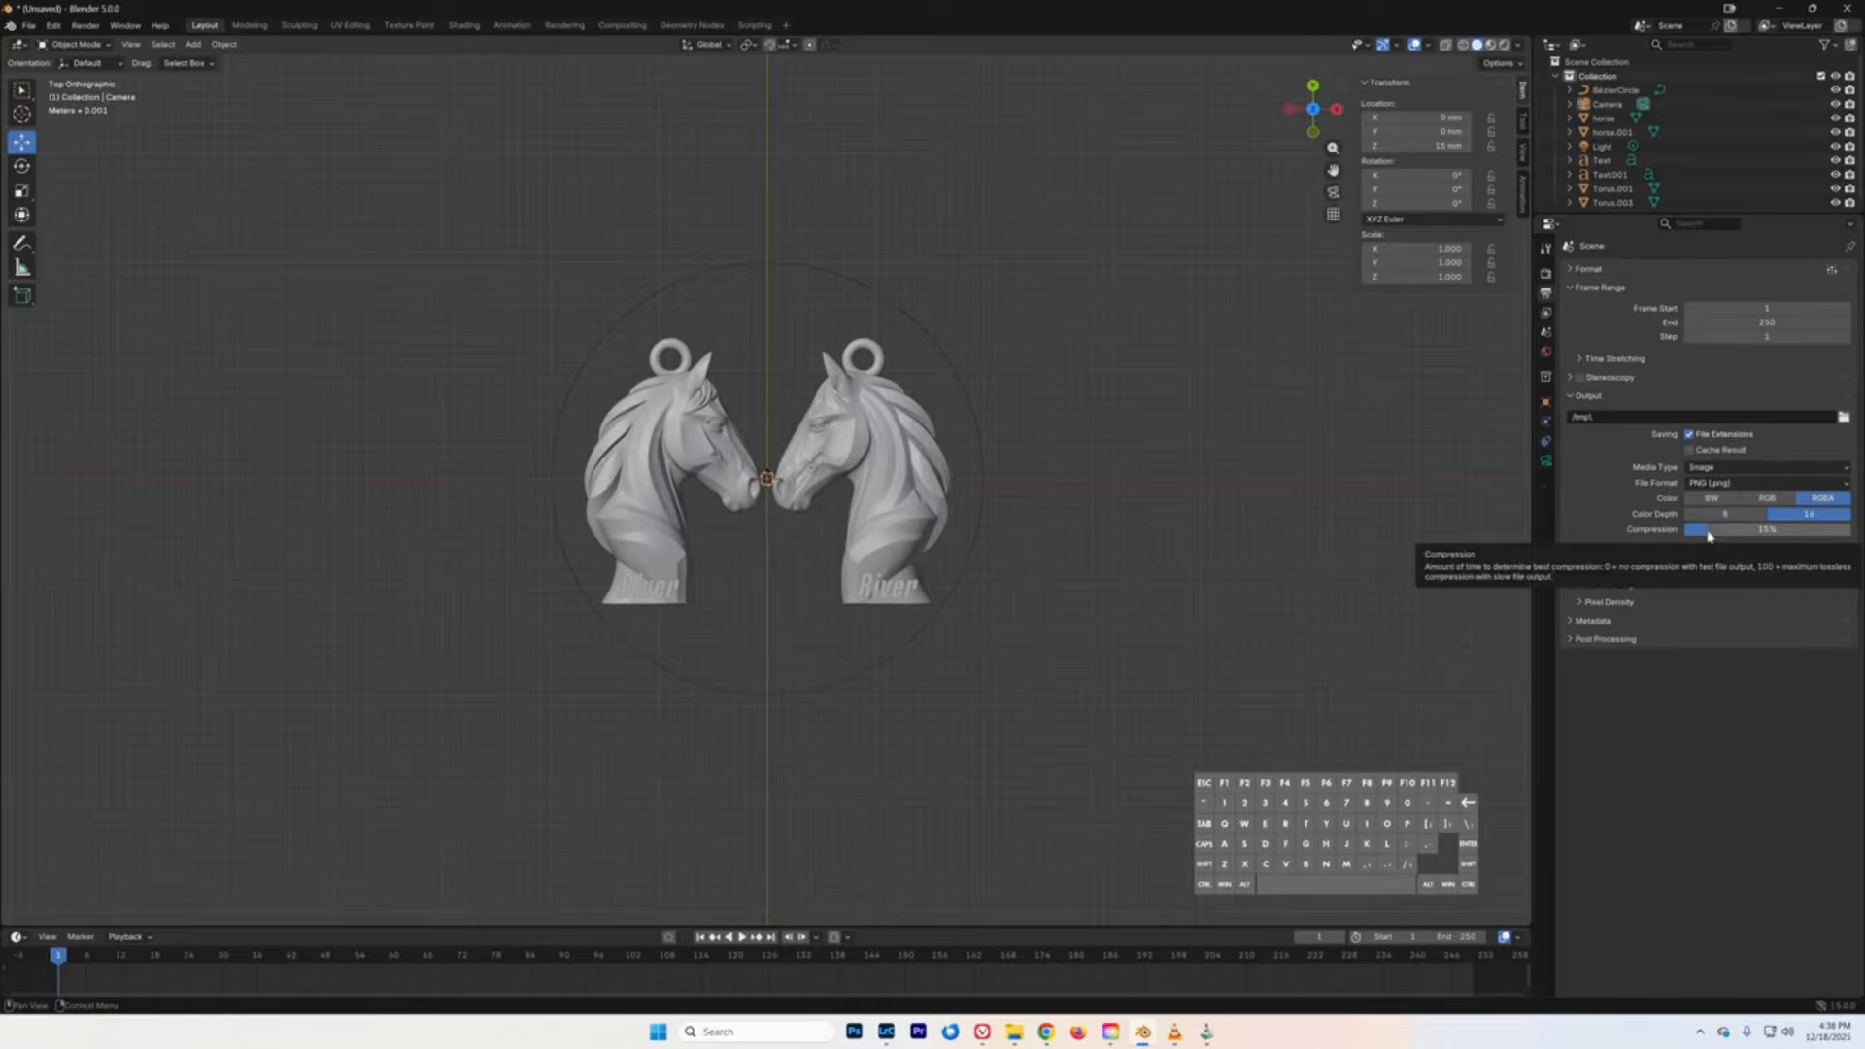
left_click_drag(1709, 536, 1686, 534)
left_click(1771, 529)
key("Return")
left_click(1766, 533)
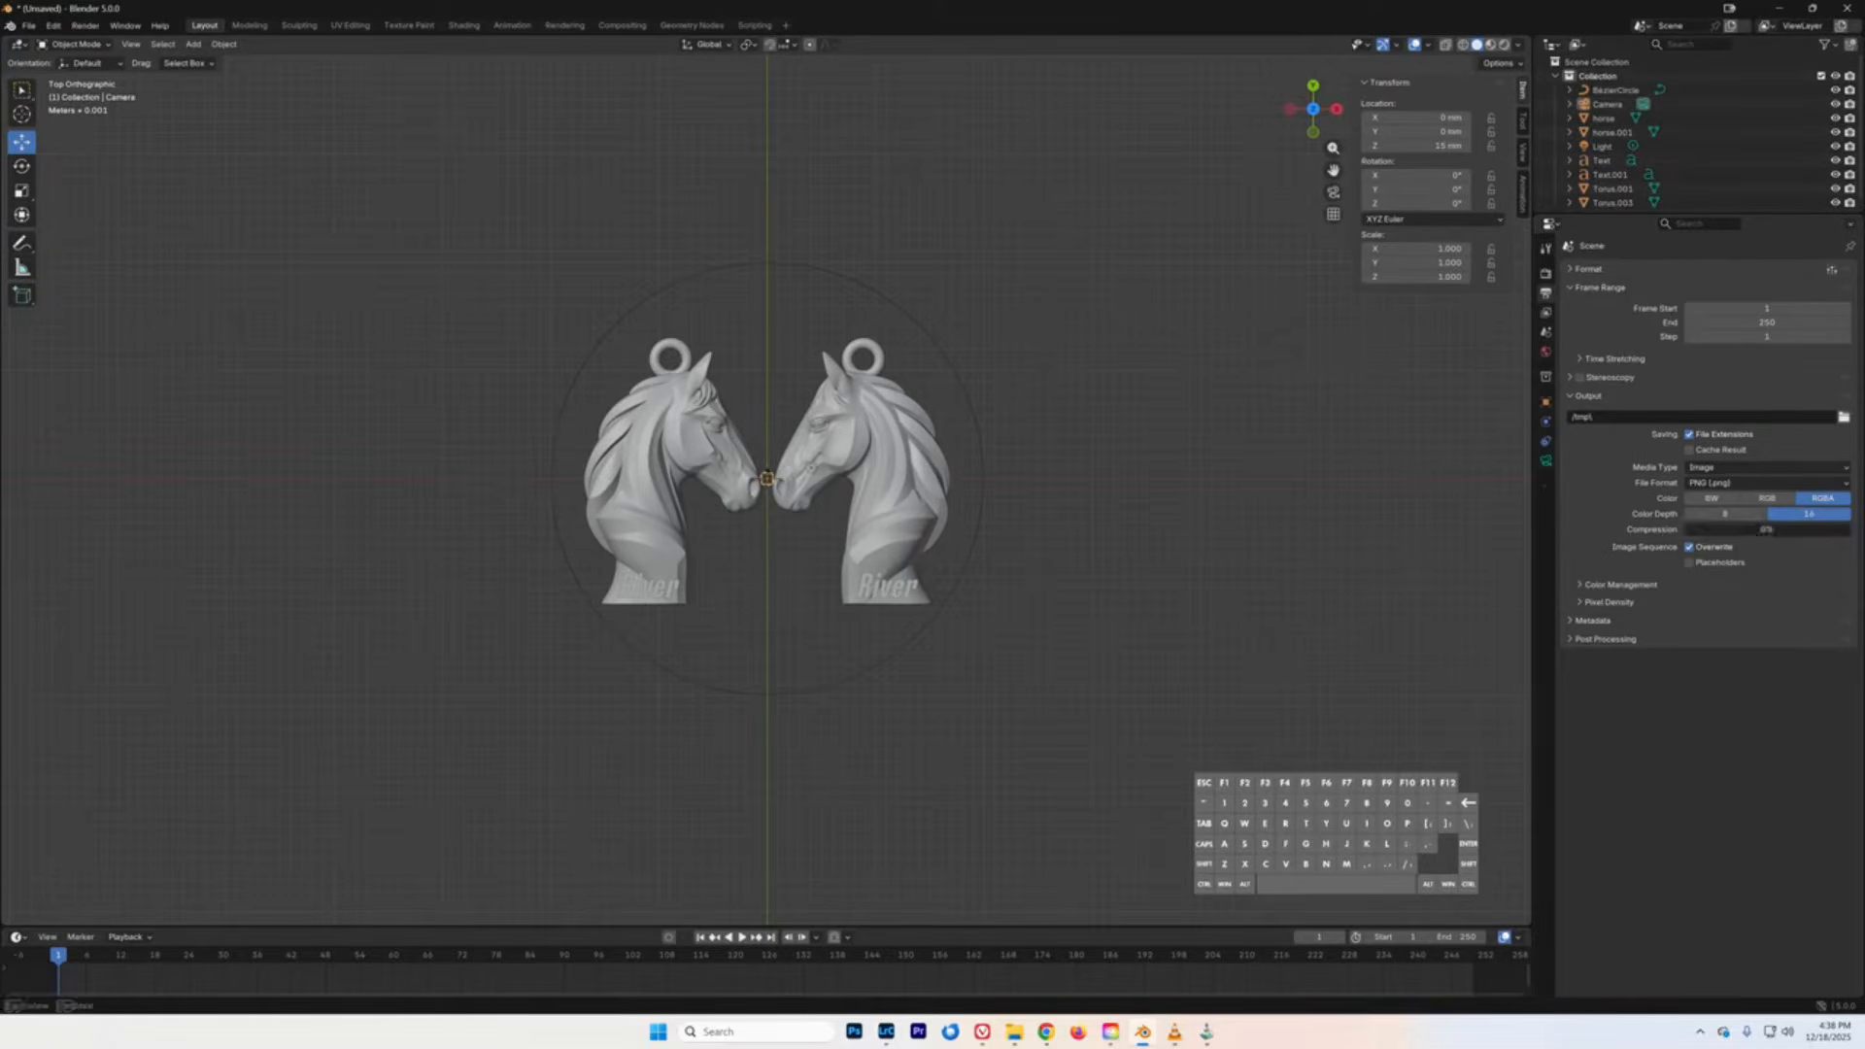
mouse_move(1766, 533)
left_mouse_down()
mouse_move(1802, 533)
mouse_move(1766, 533)
left_mouse_up()
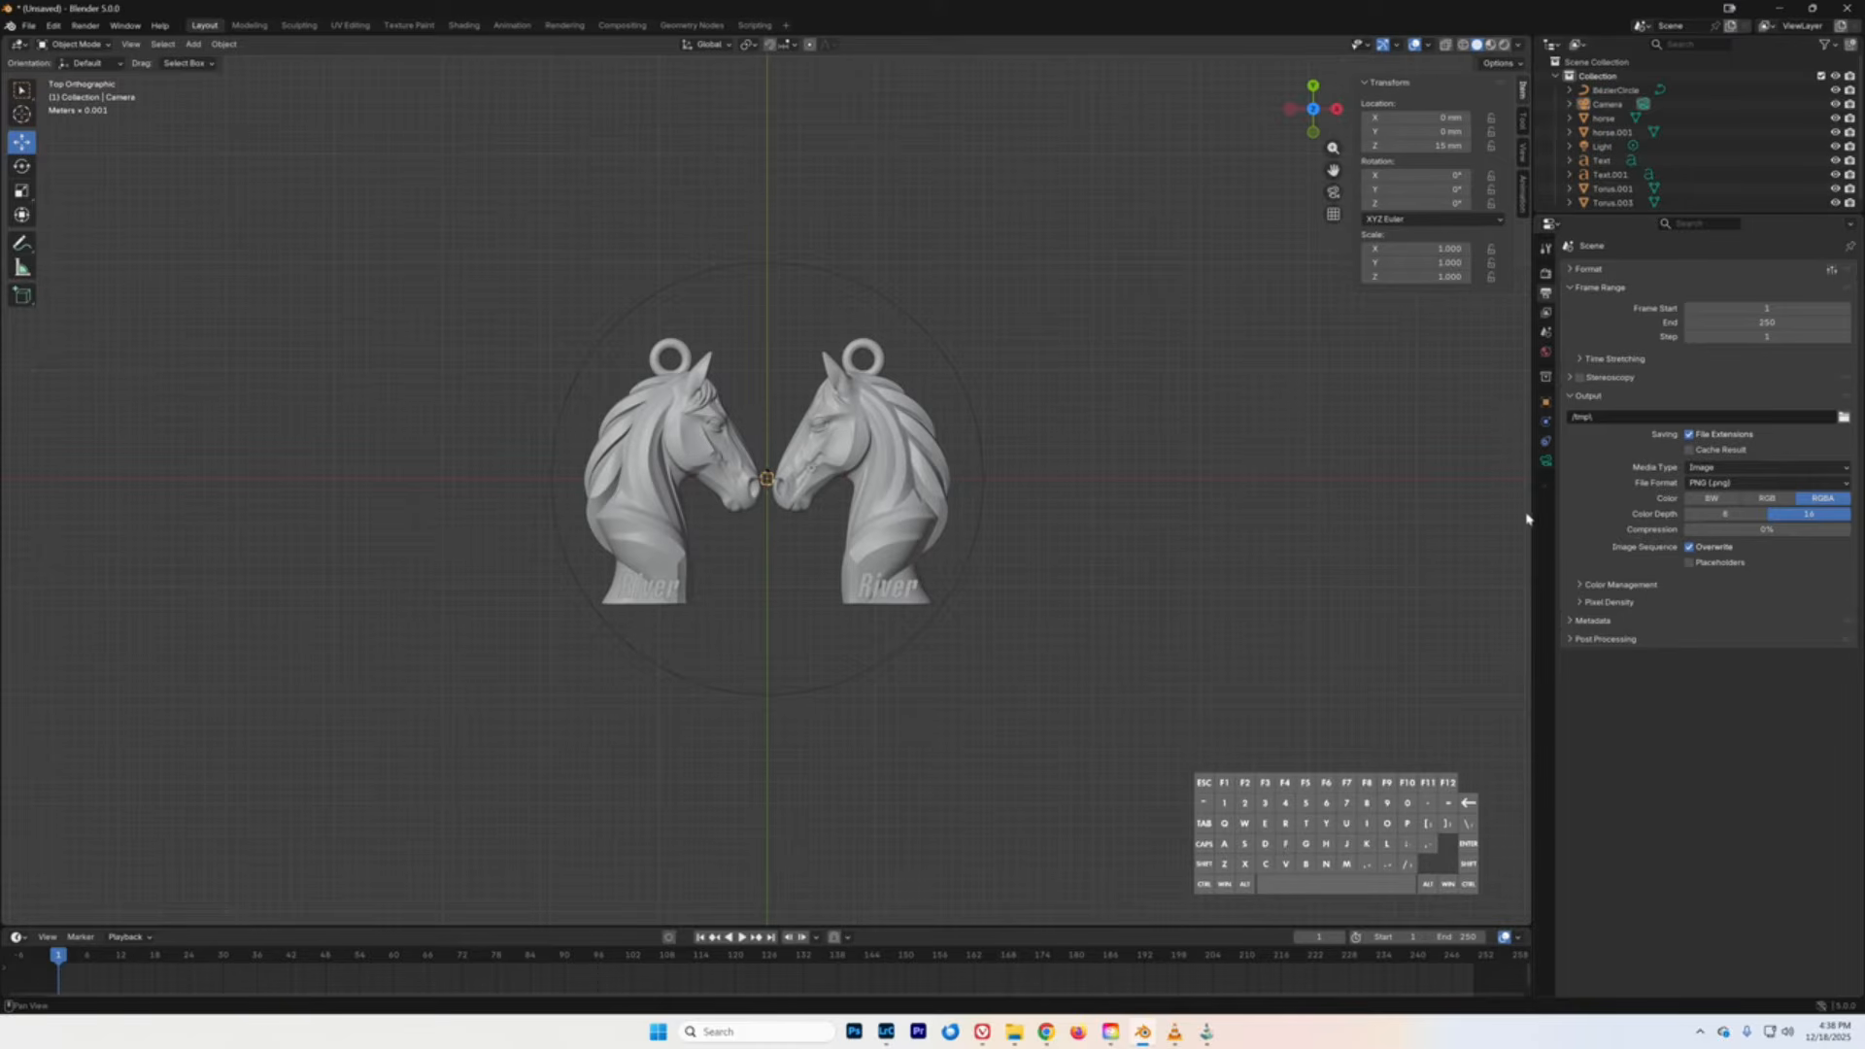
- Enable the Depth data pass for the view layer
left_click(1546, 316)
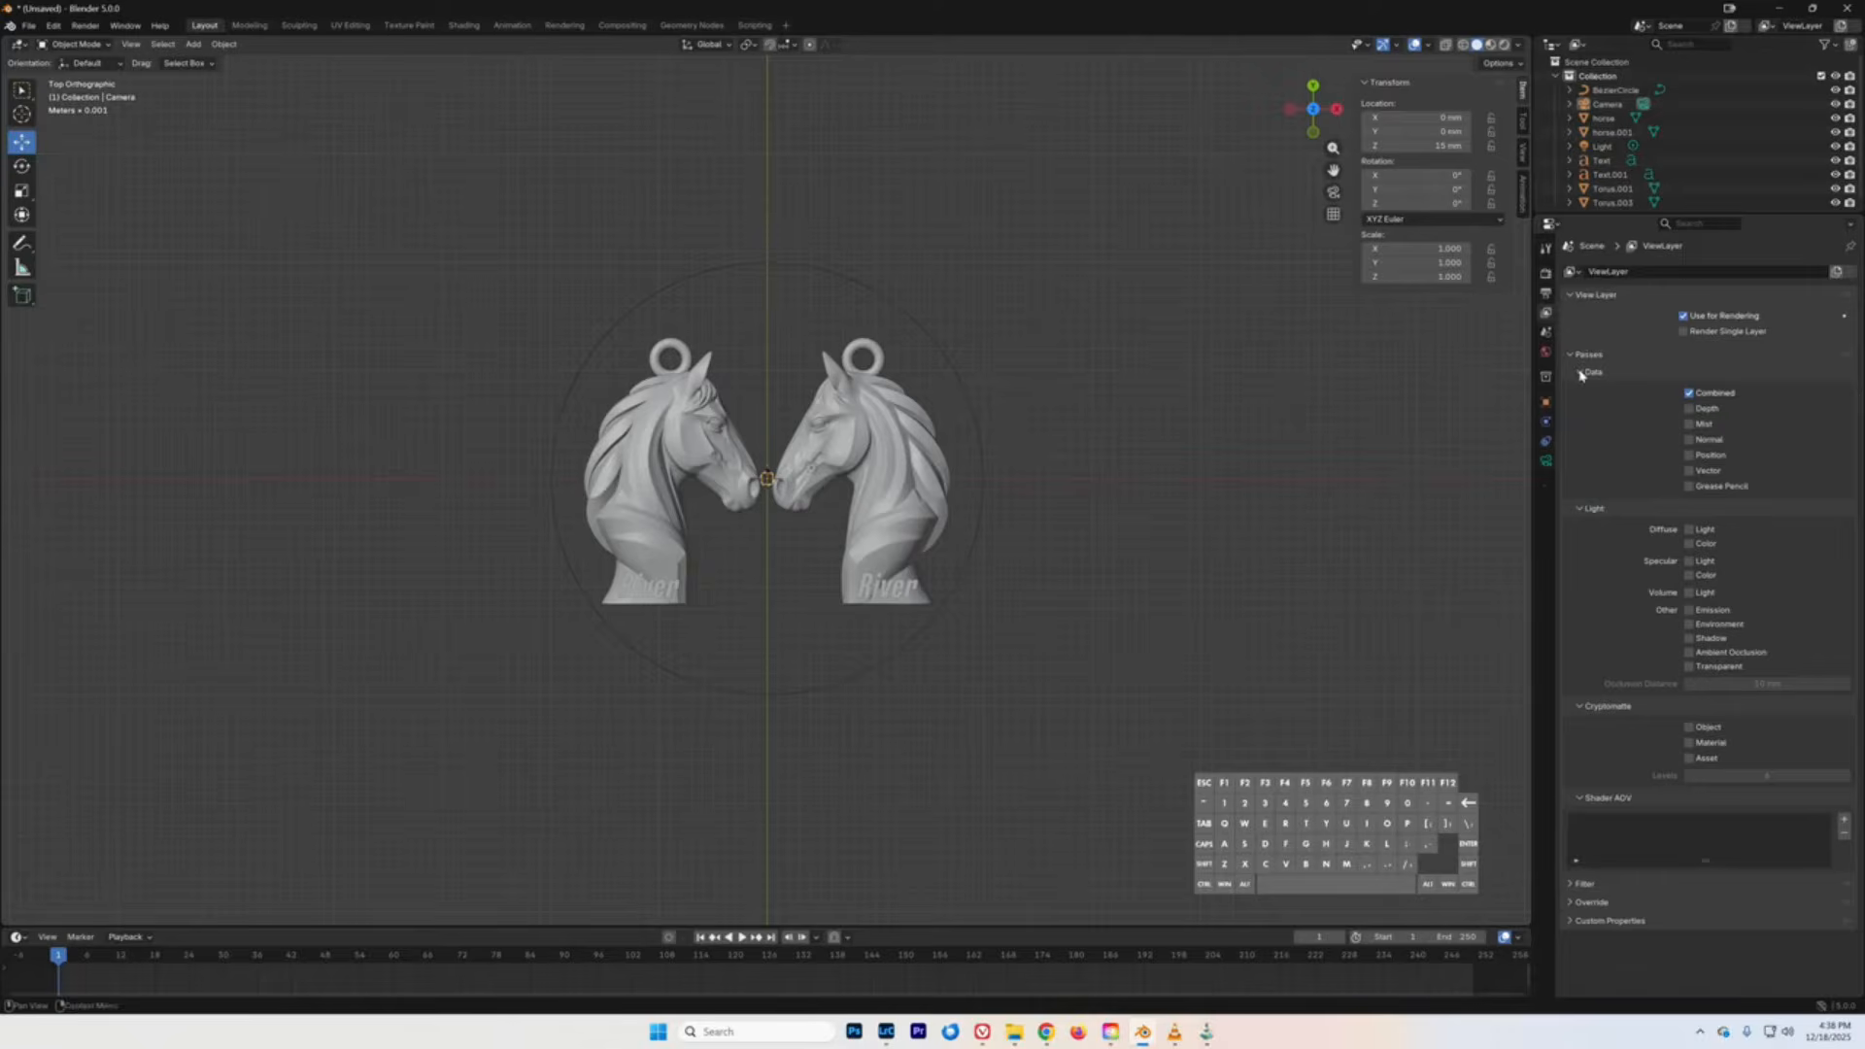
left_click(1690, 409)
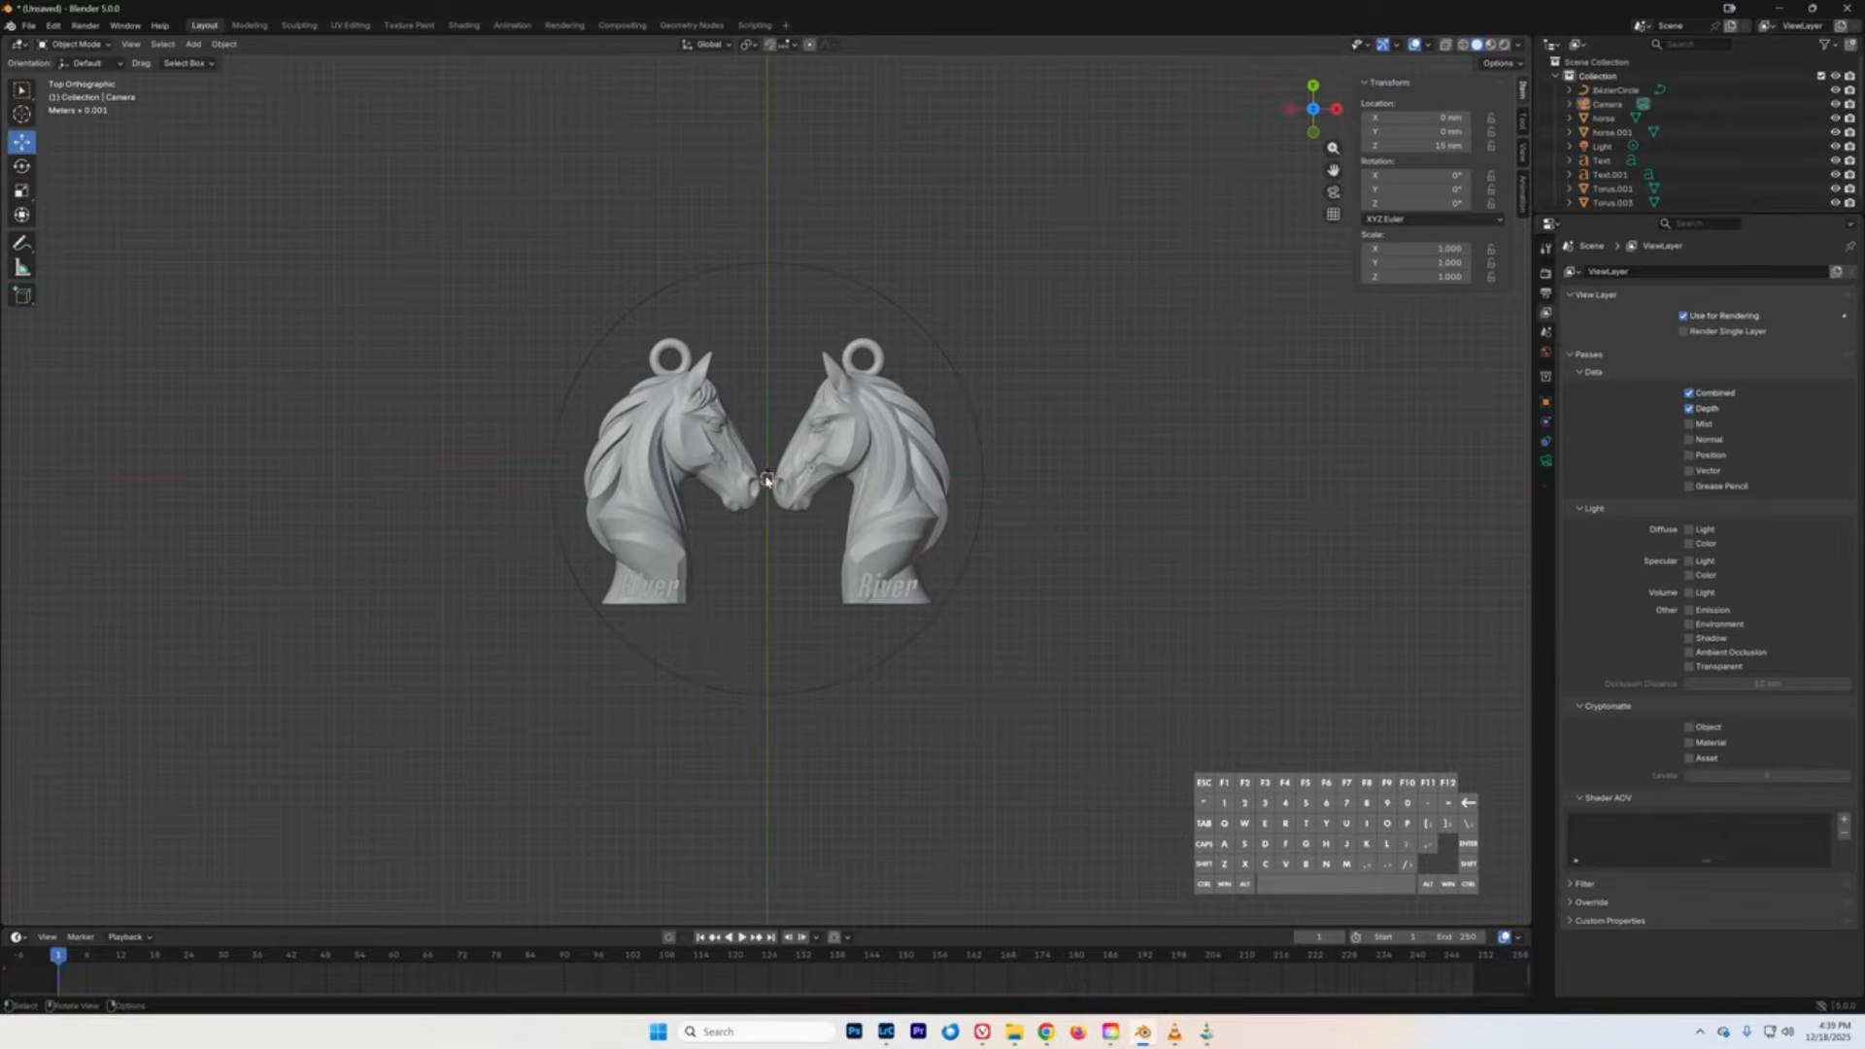
- Select the camera above the two horse heads and set its lens type to Orthographic
left_click_drag(1312, 148, 1326, 119)
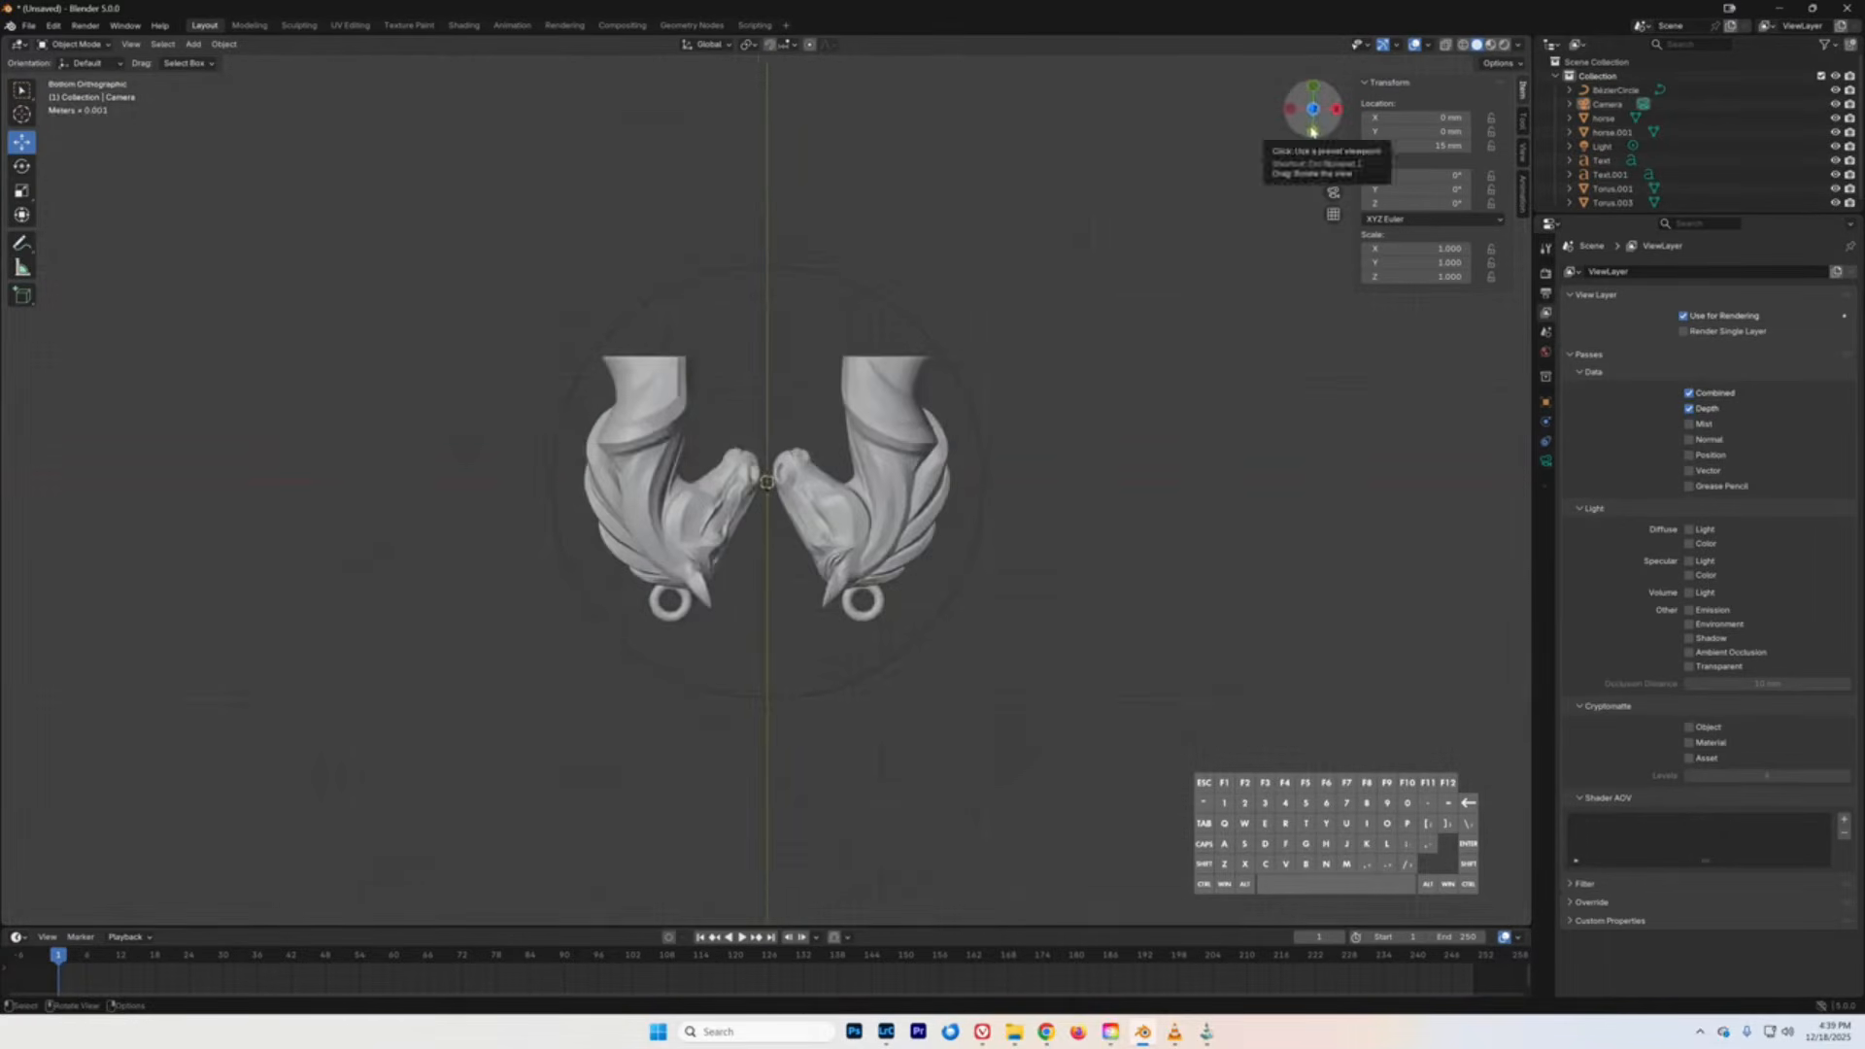
left_click(1338, 111)
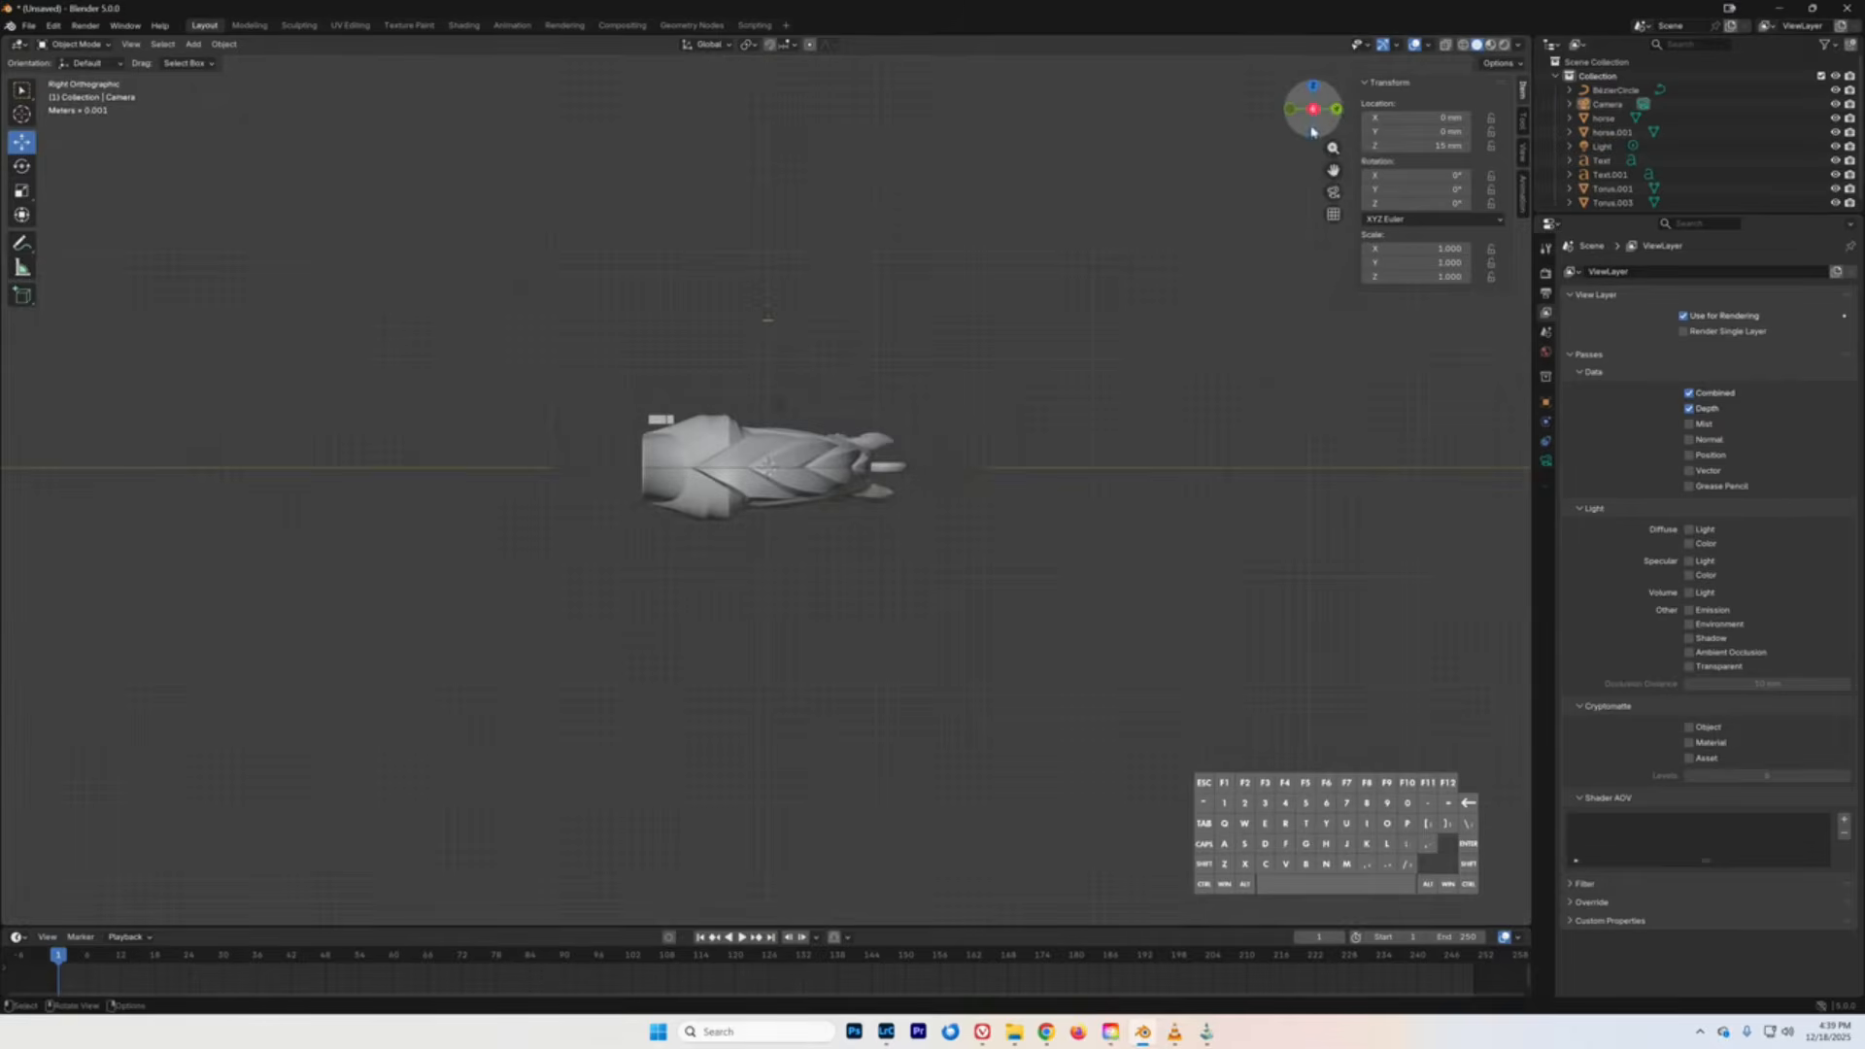
mouse_move(1310, 115)
left_mouse_down()
mouse_move(1330, 98)
mouse_move(1321, 116)
left_mouse_up()
left_click(774, 409)
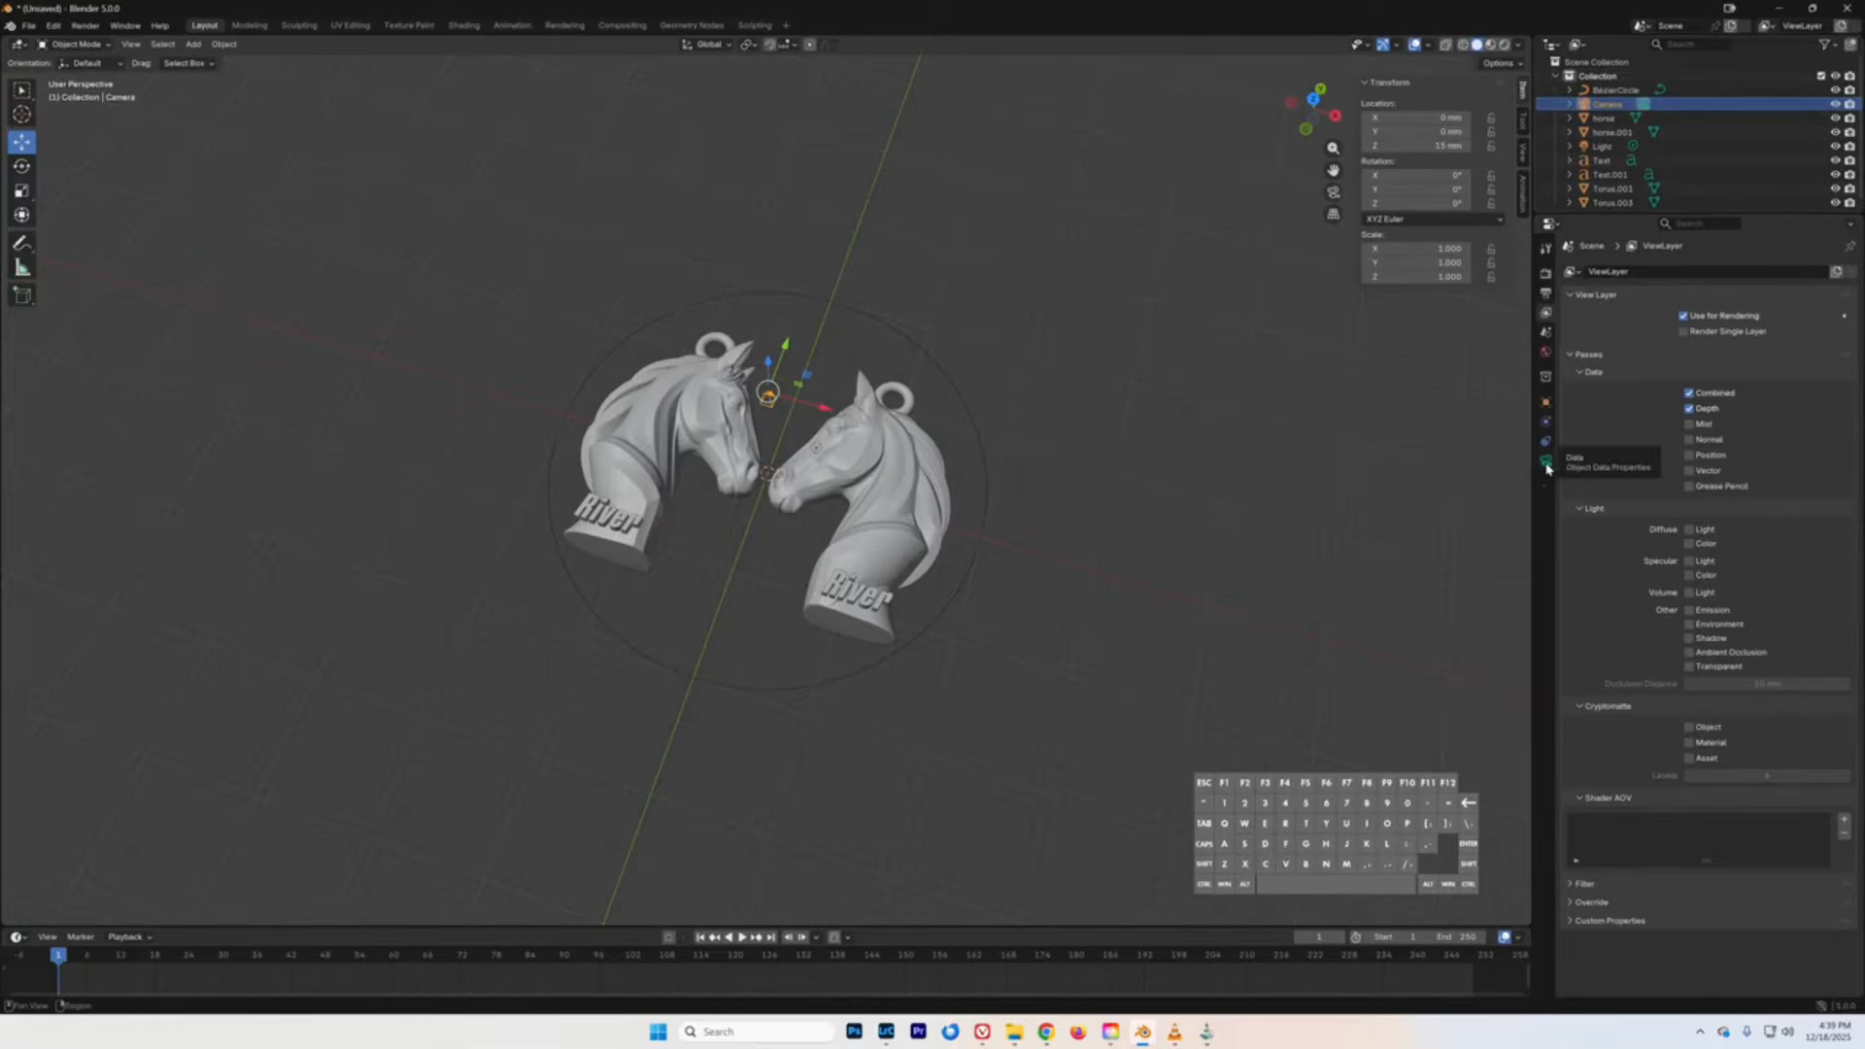
left_click(1203, 469)
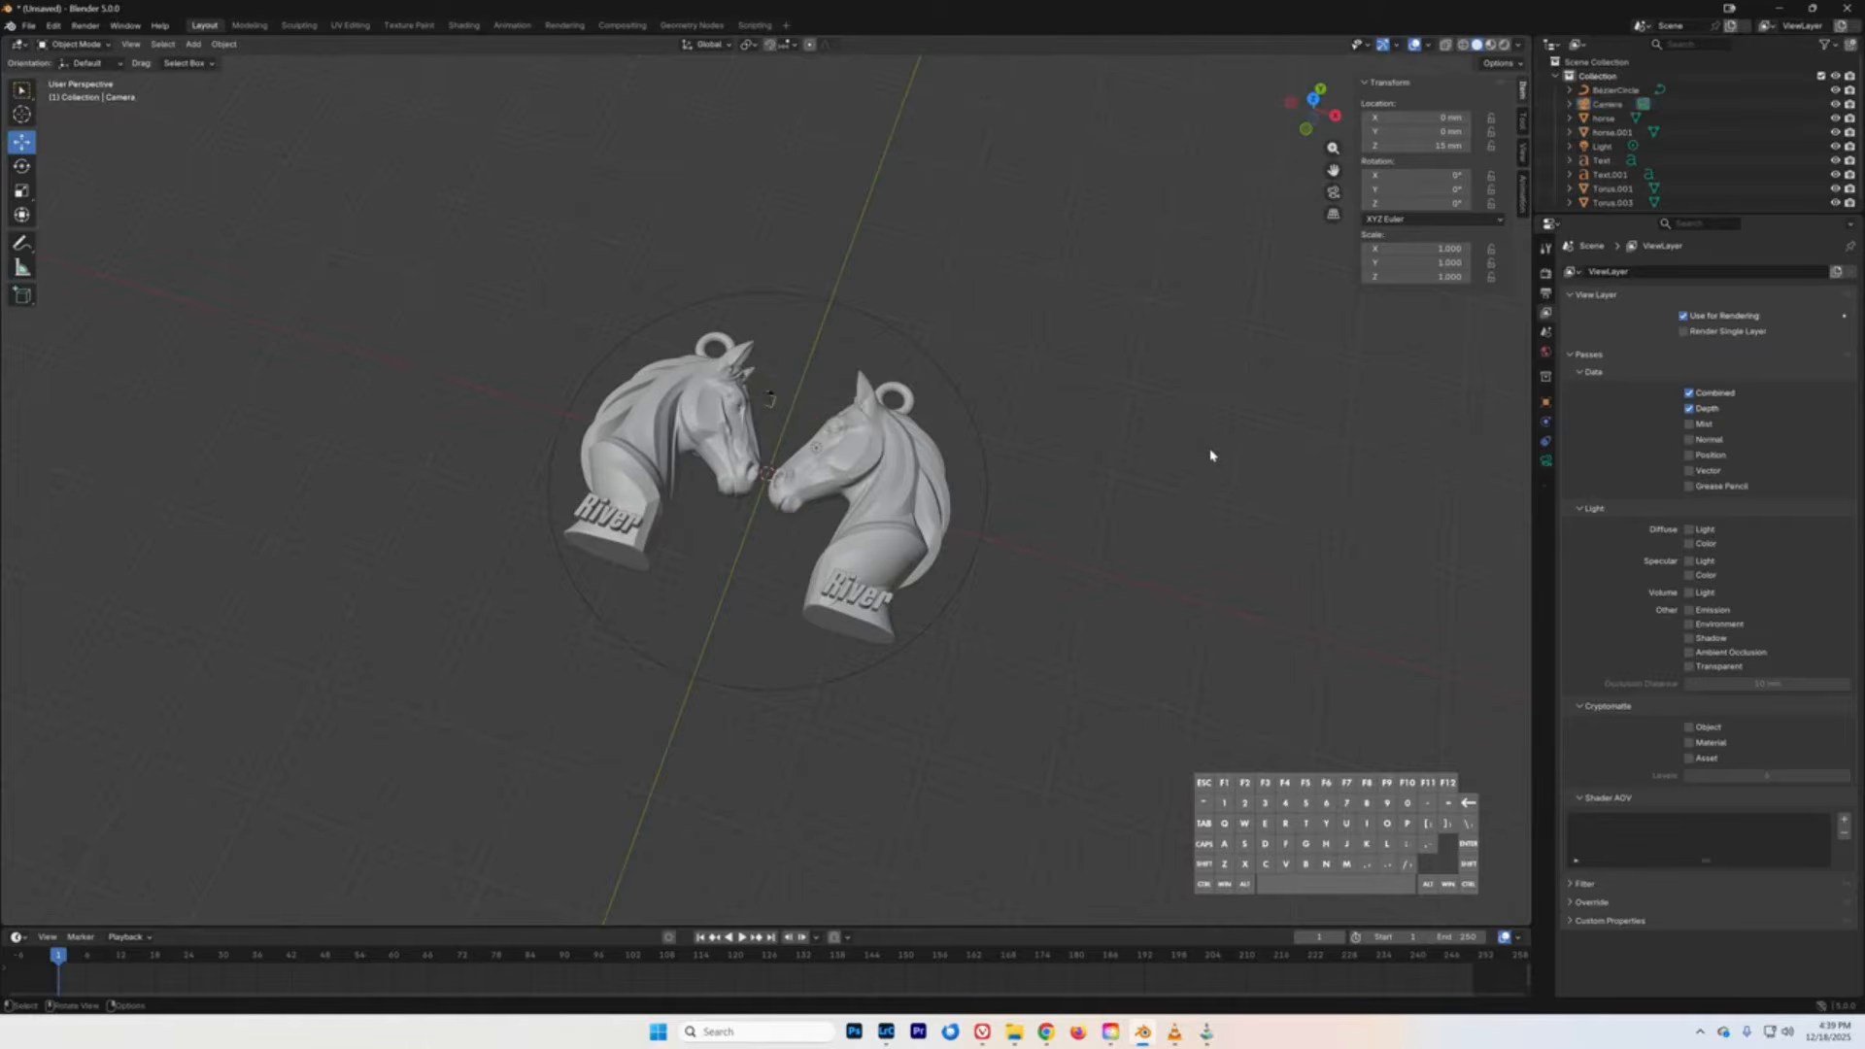
left_click(892, 513)
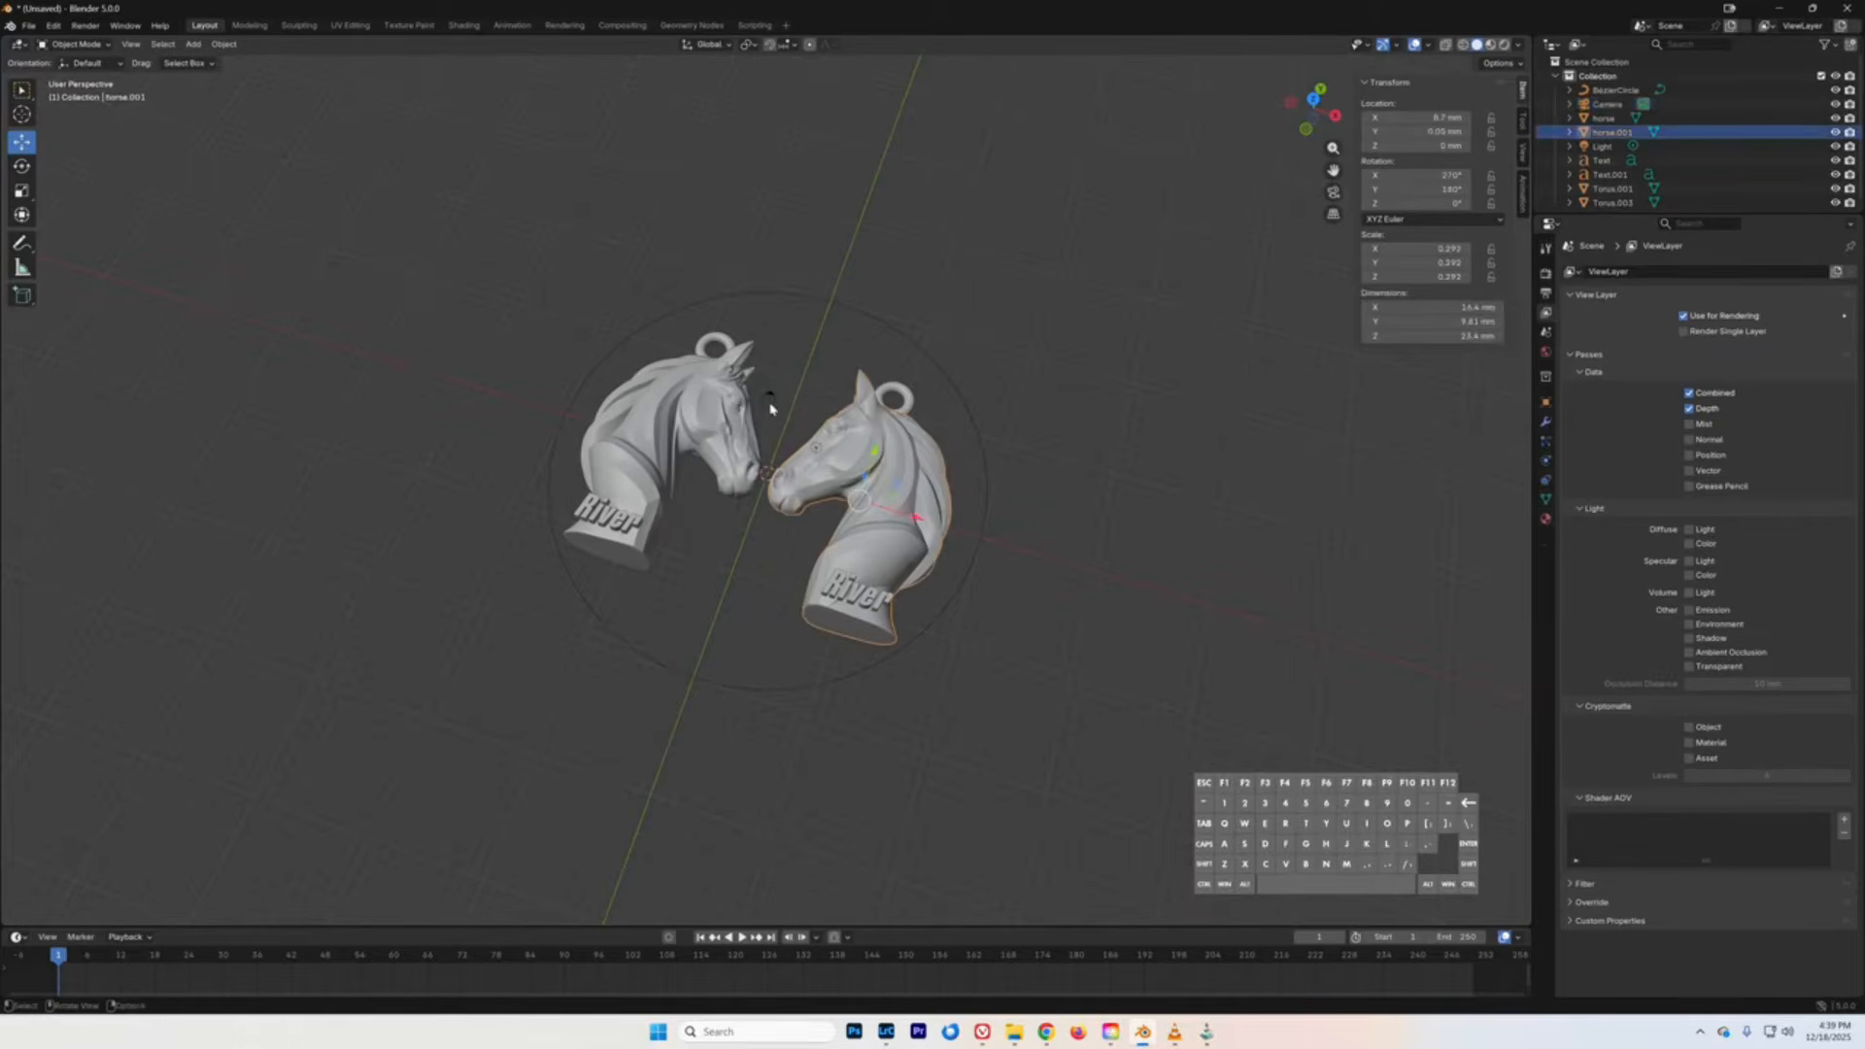
left_click(769, 400)
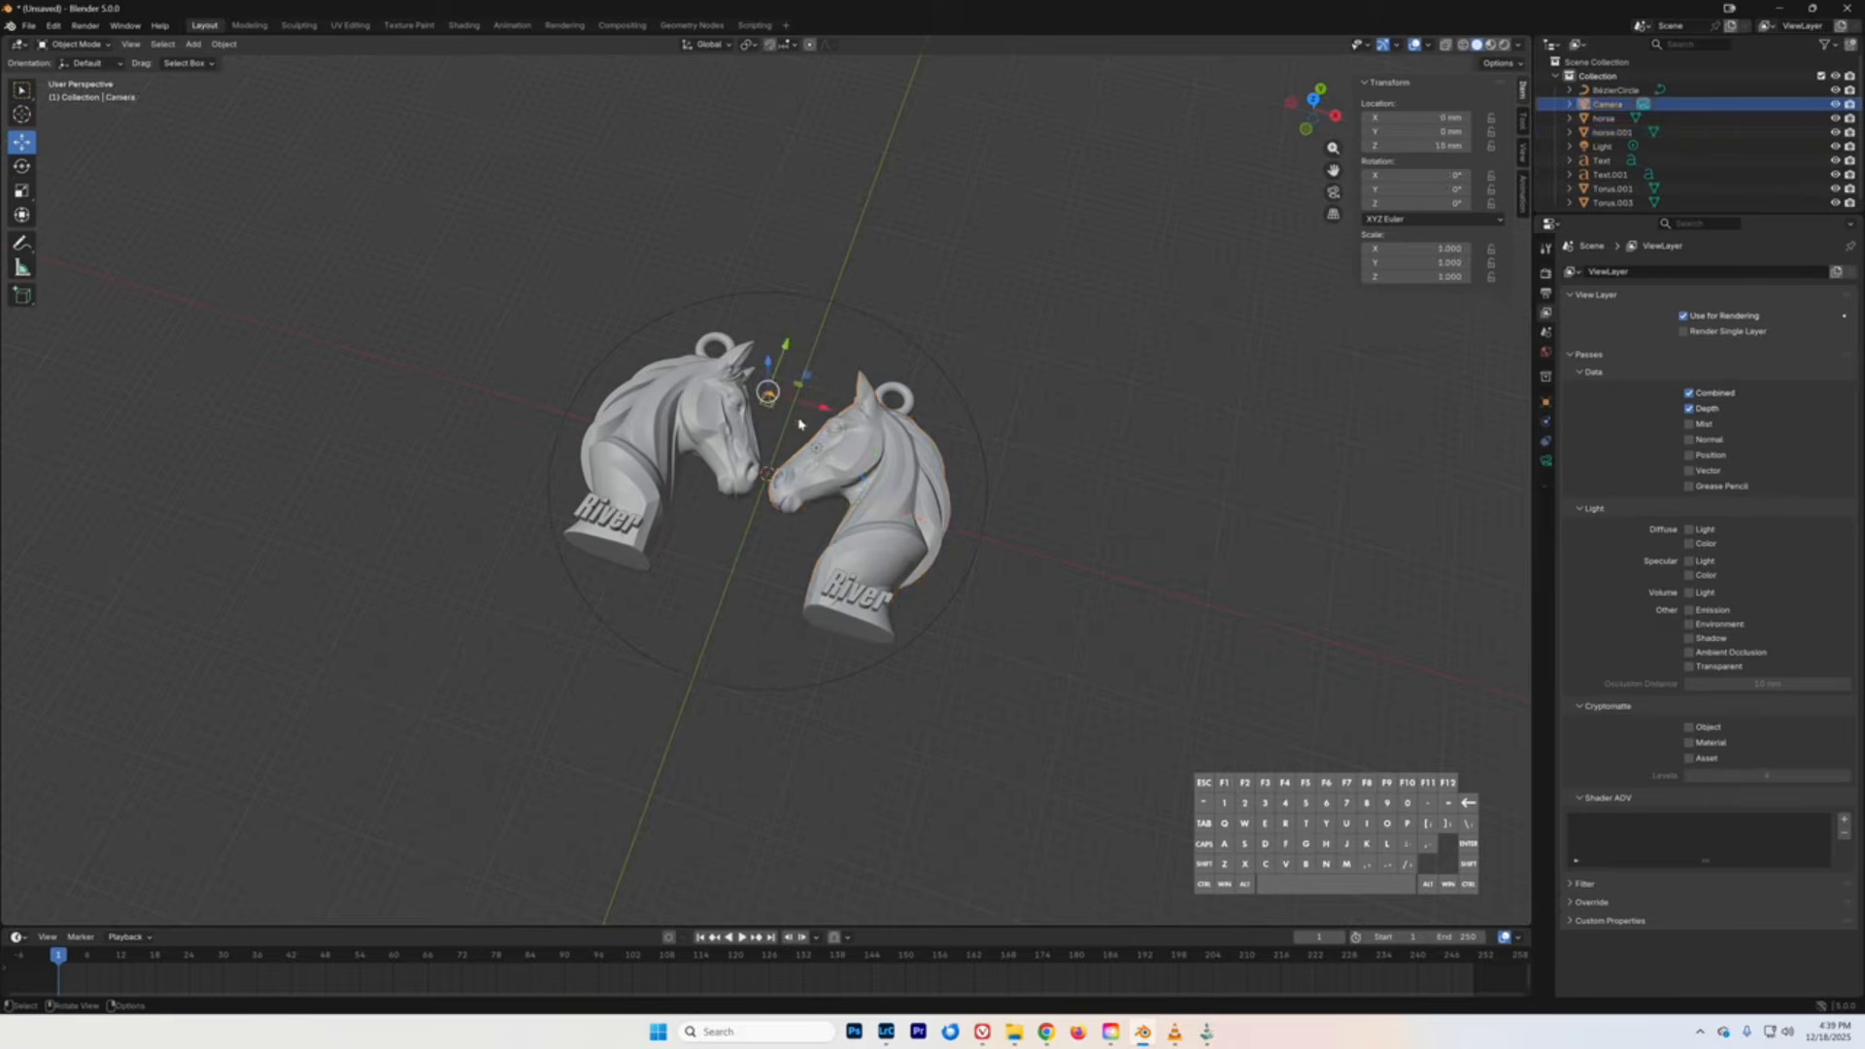
left_click(1545, 462)
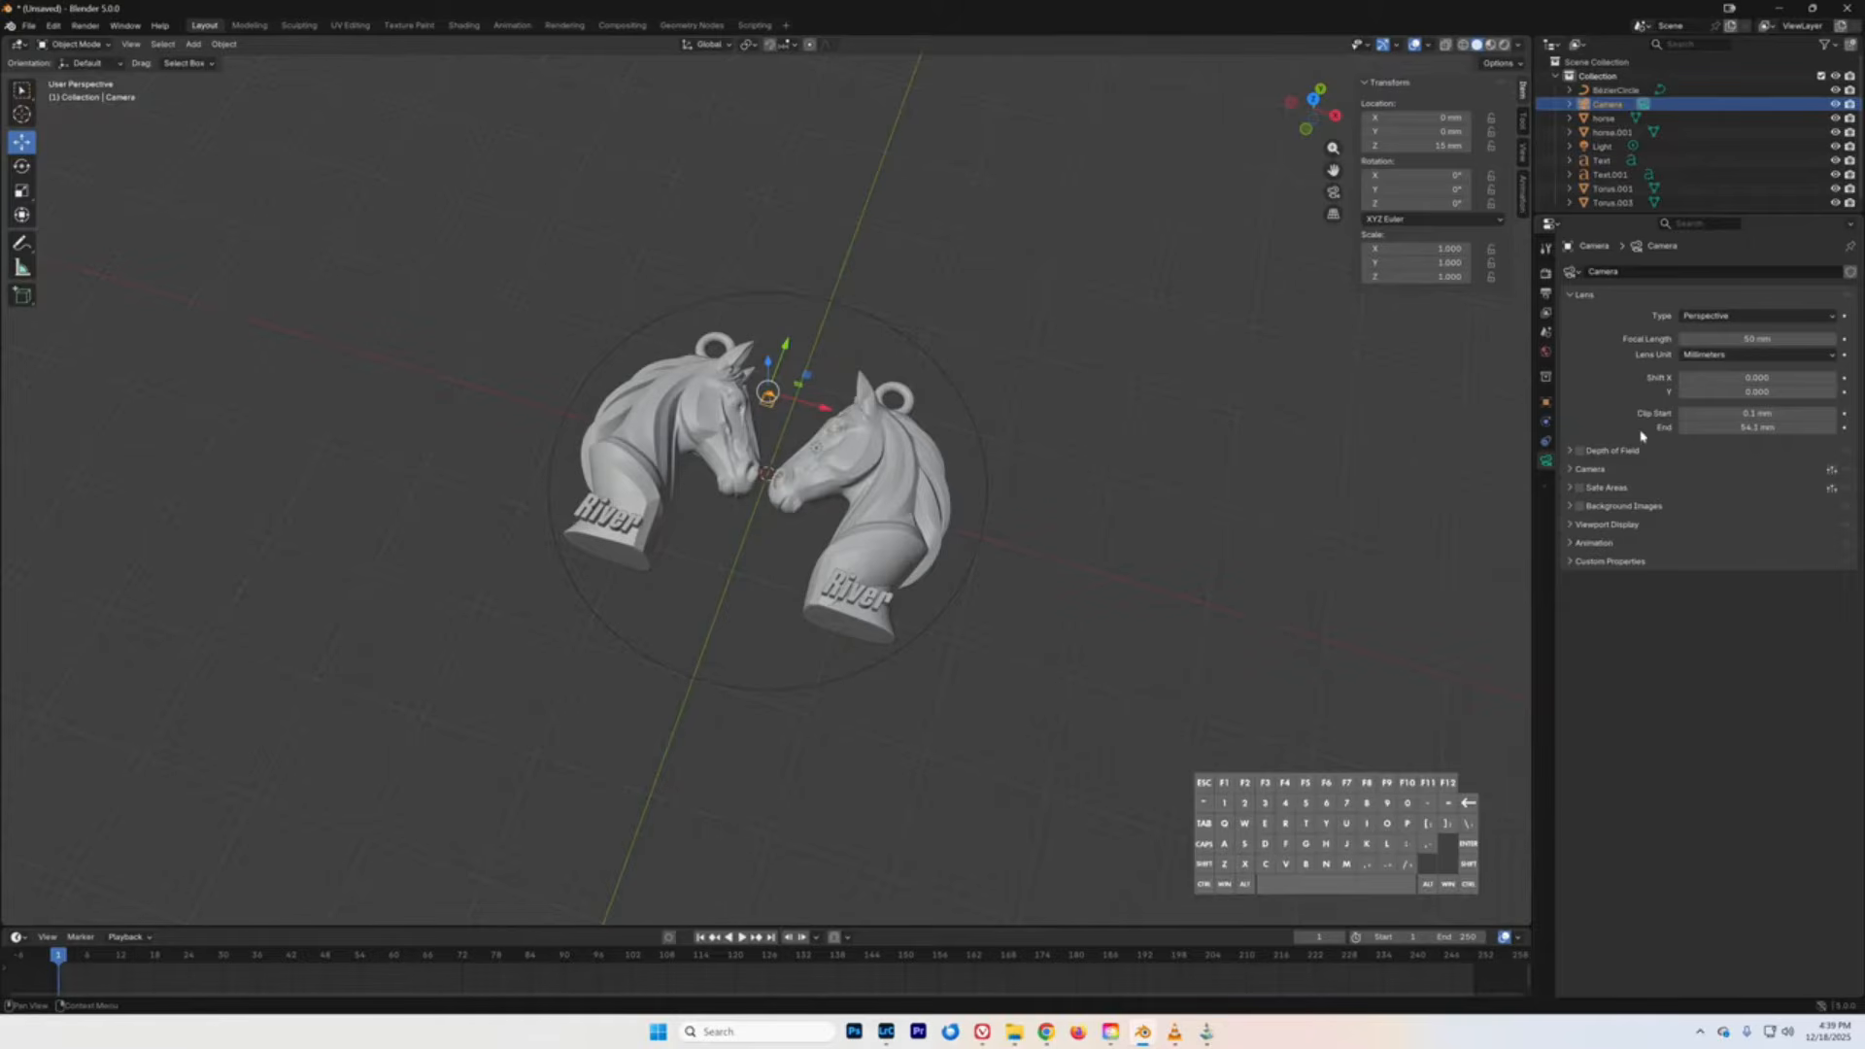
left_click(1575, 296)
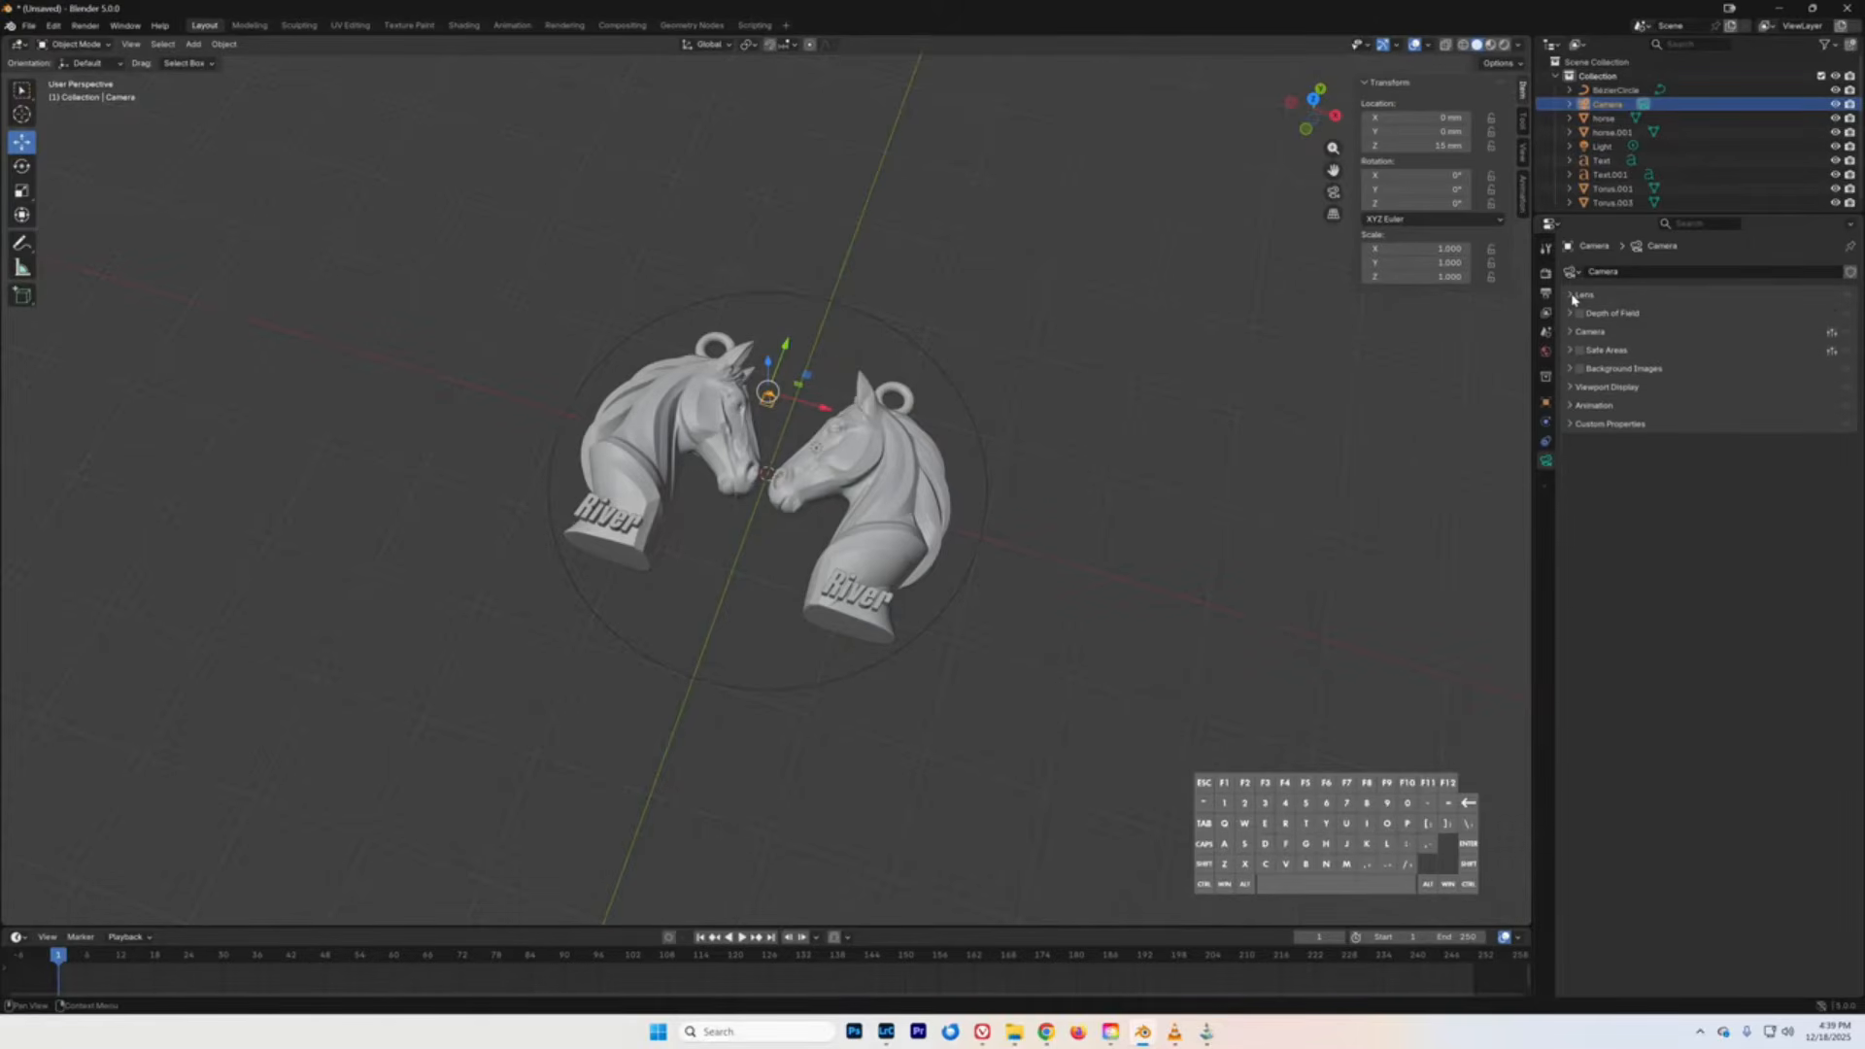
left_click(1572, 296)
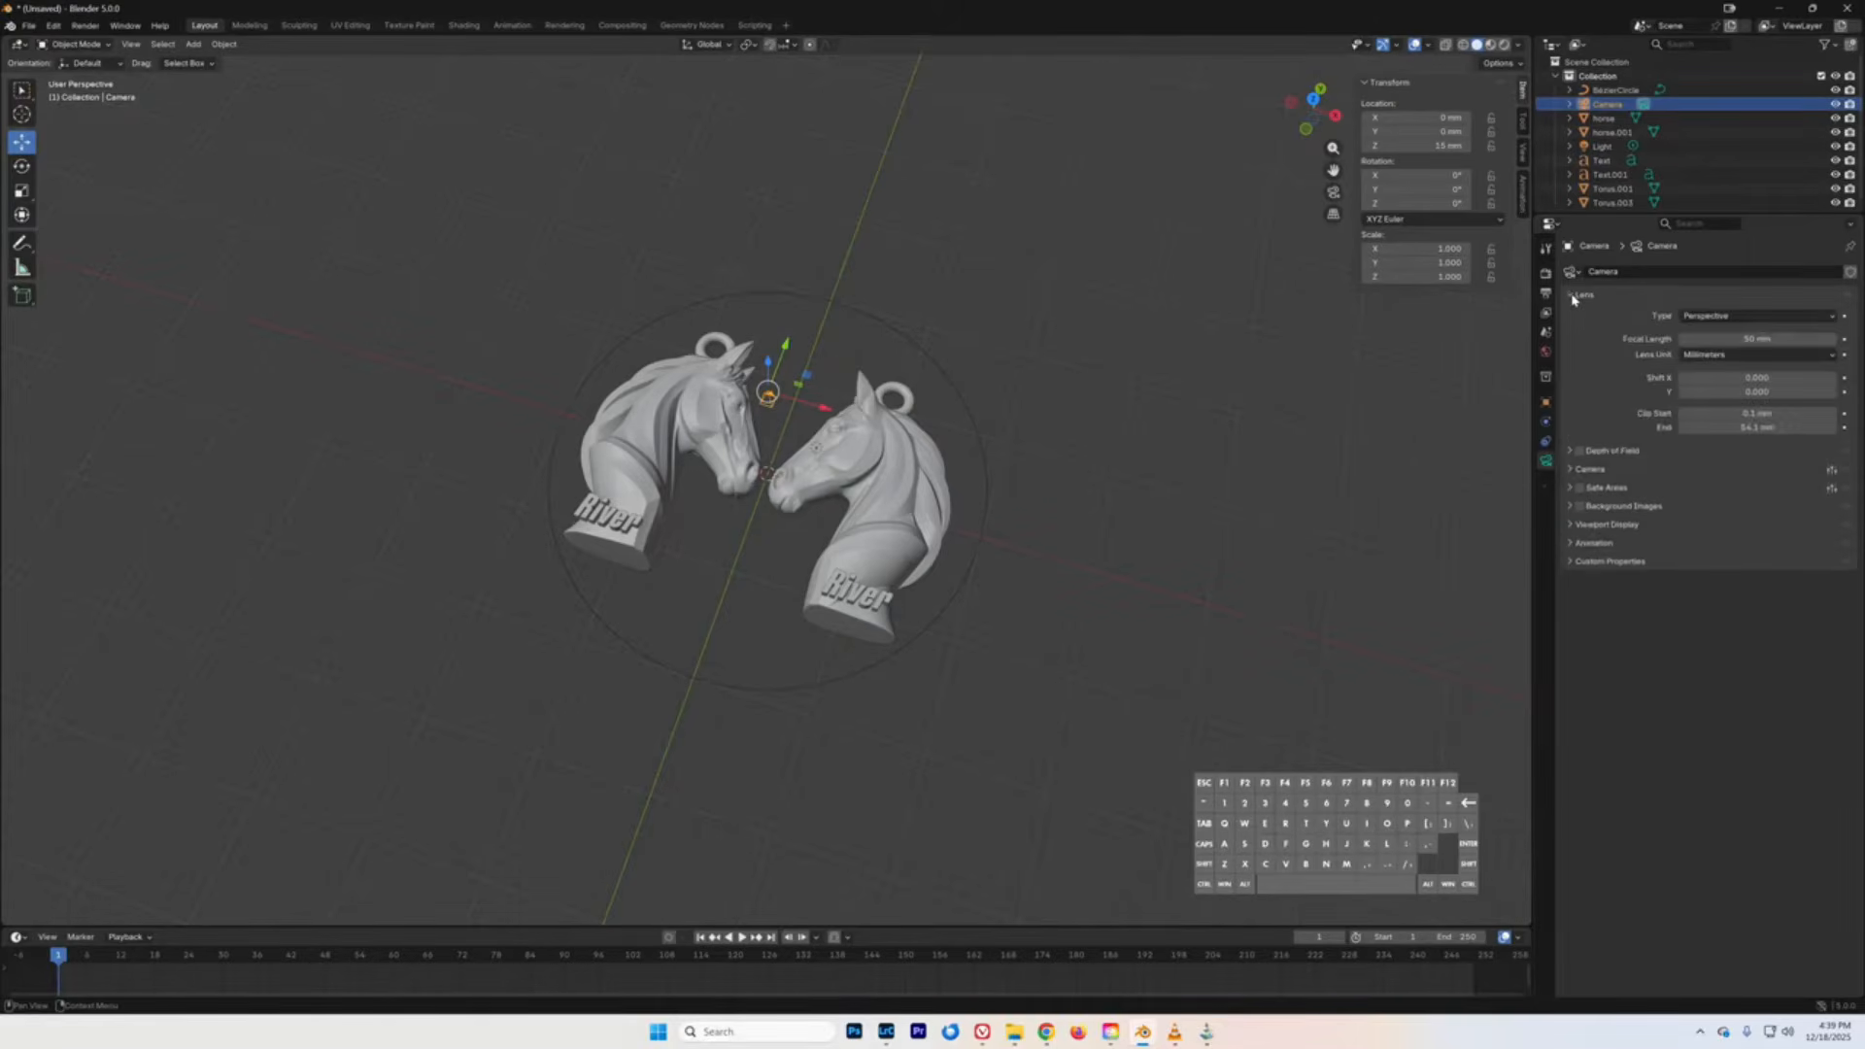
left_click(1706, 316)
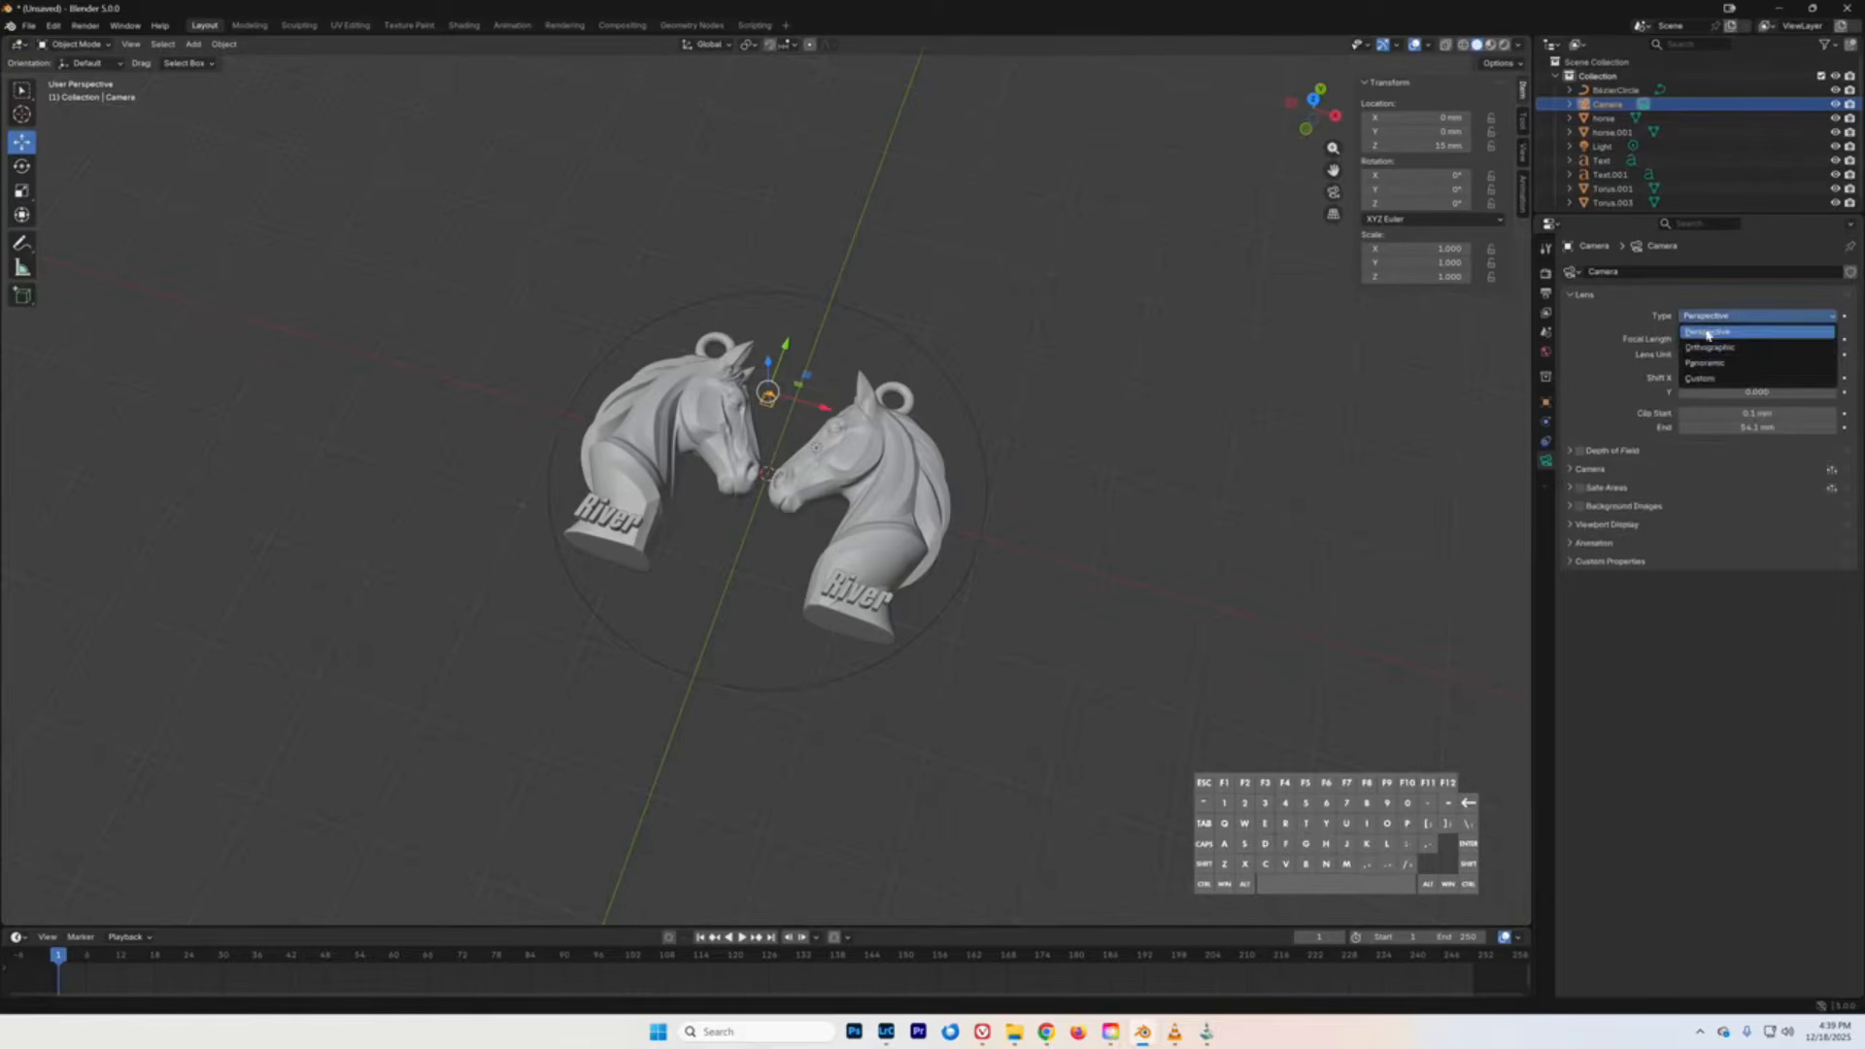
left_click(1706, 348)
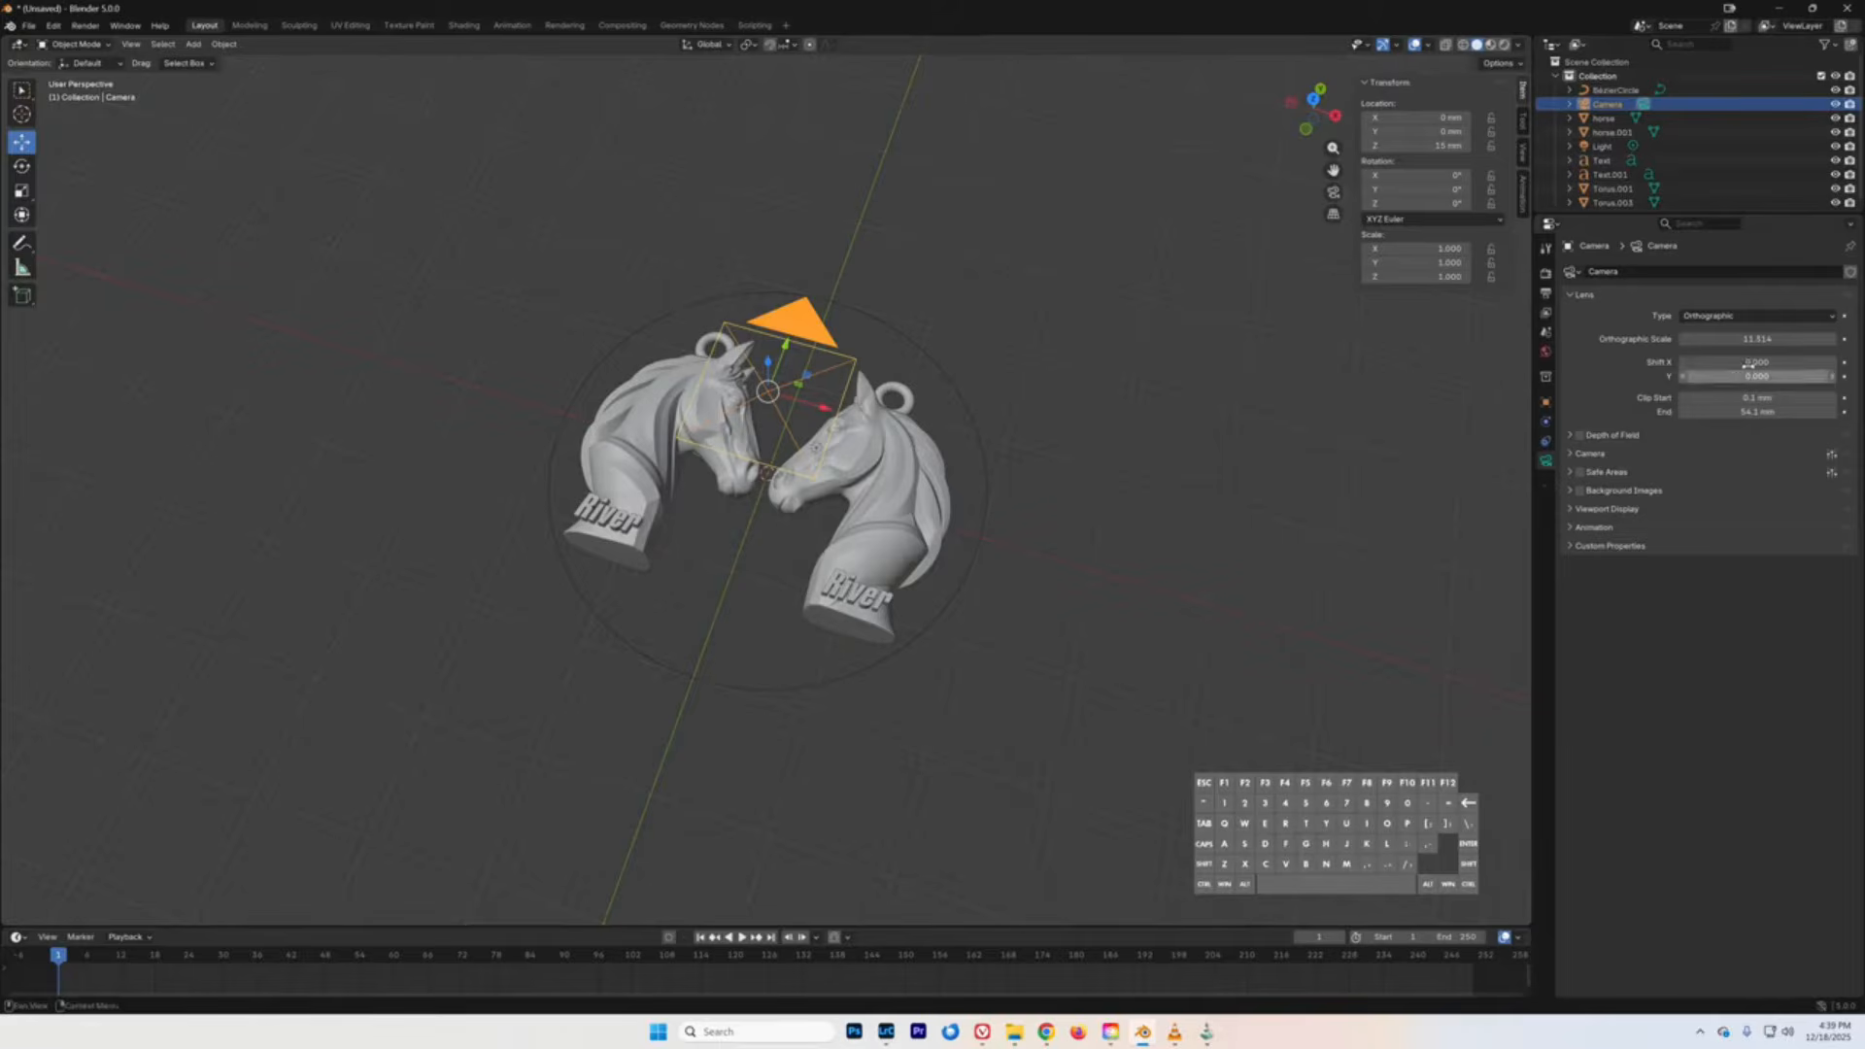
- Look through the camera and set its orthographic scale to about 41.214 so the frame encloses both horses and the circle
left_click(1333, 193)
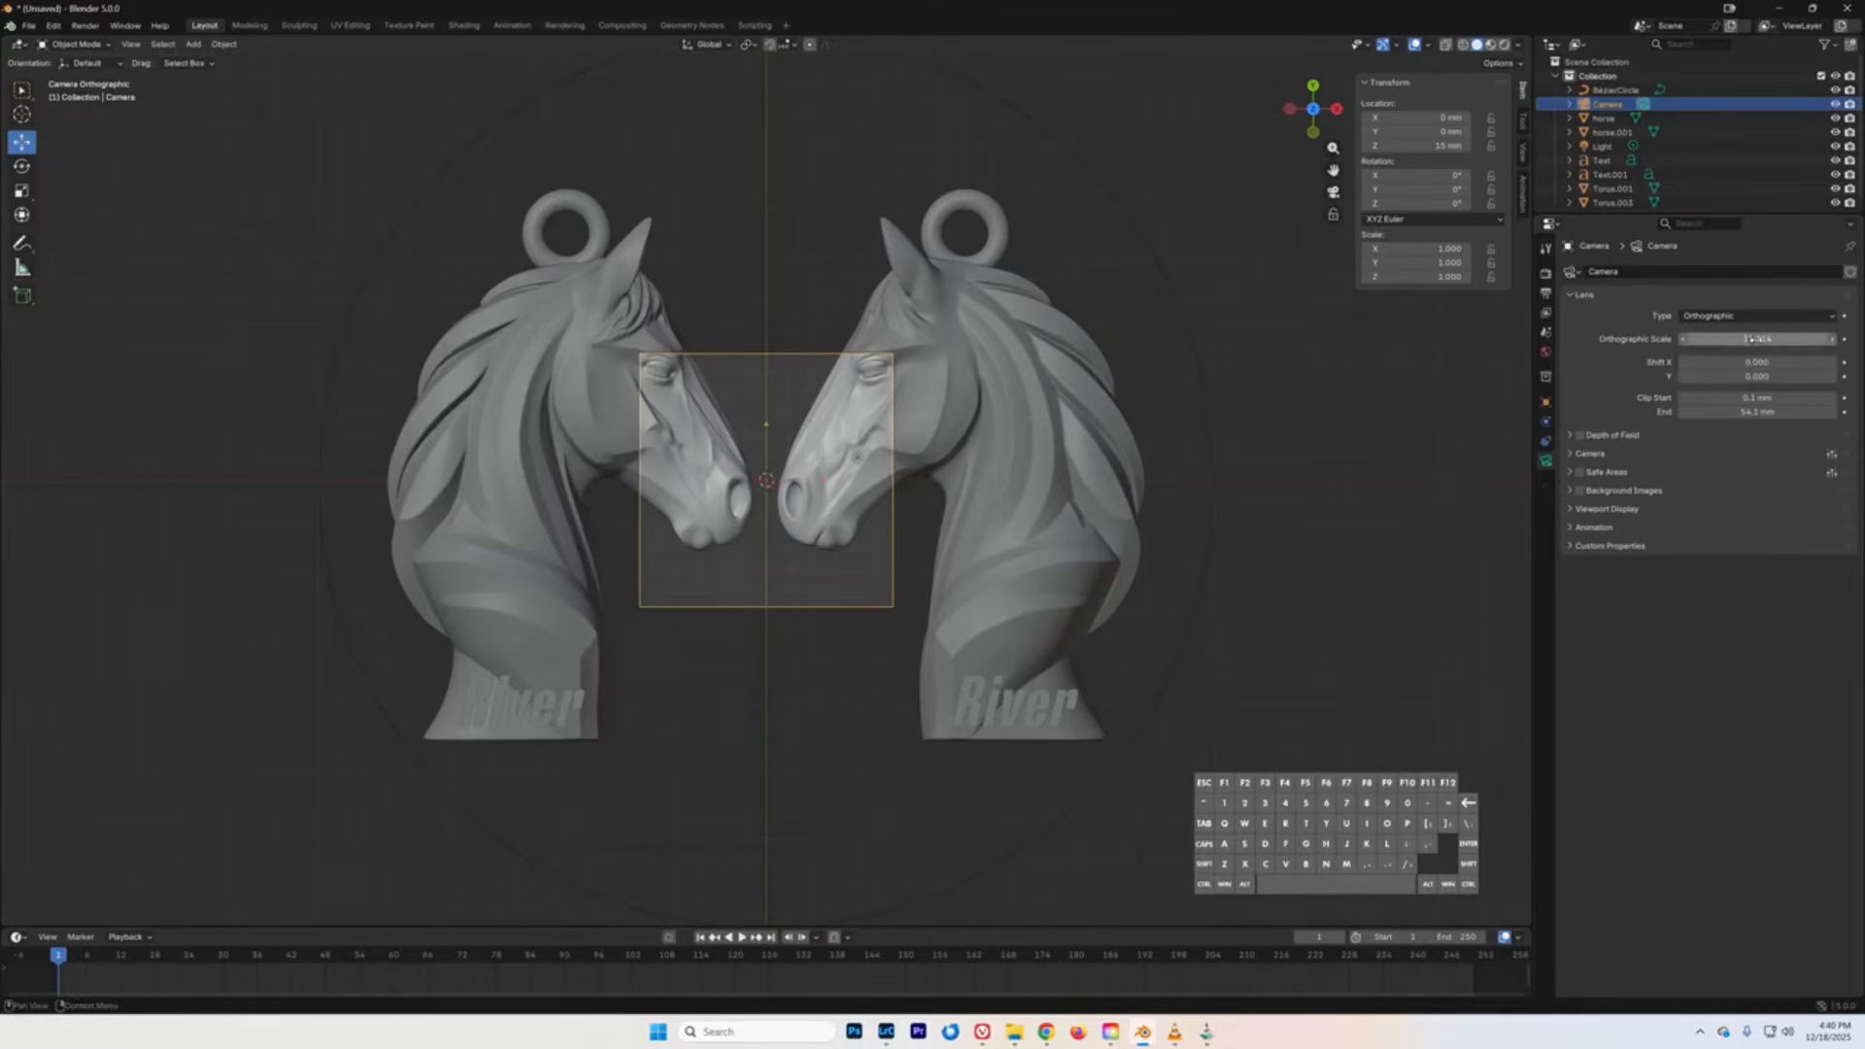
left_click_drag(1760, 339, 1760, 339)
left_click_drag(1757, 338, 1850, 339)
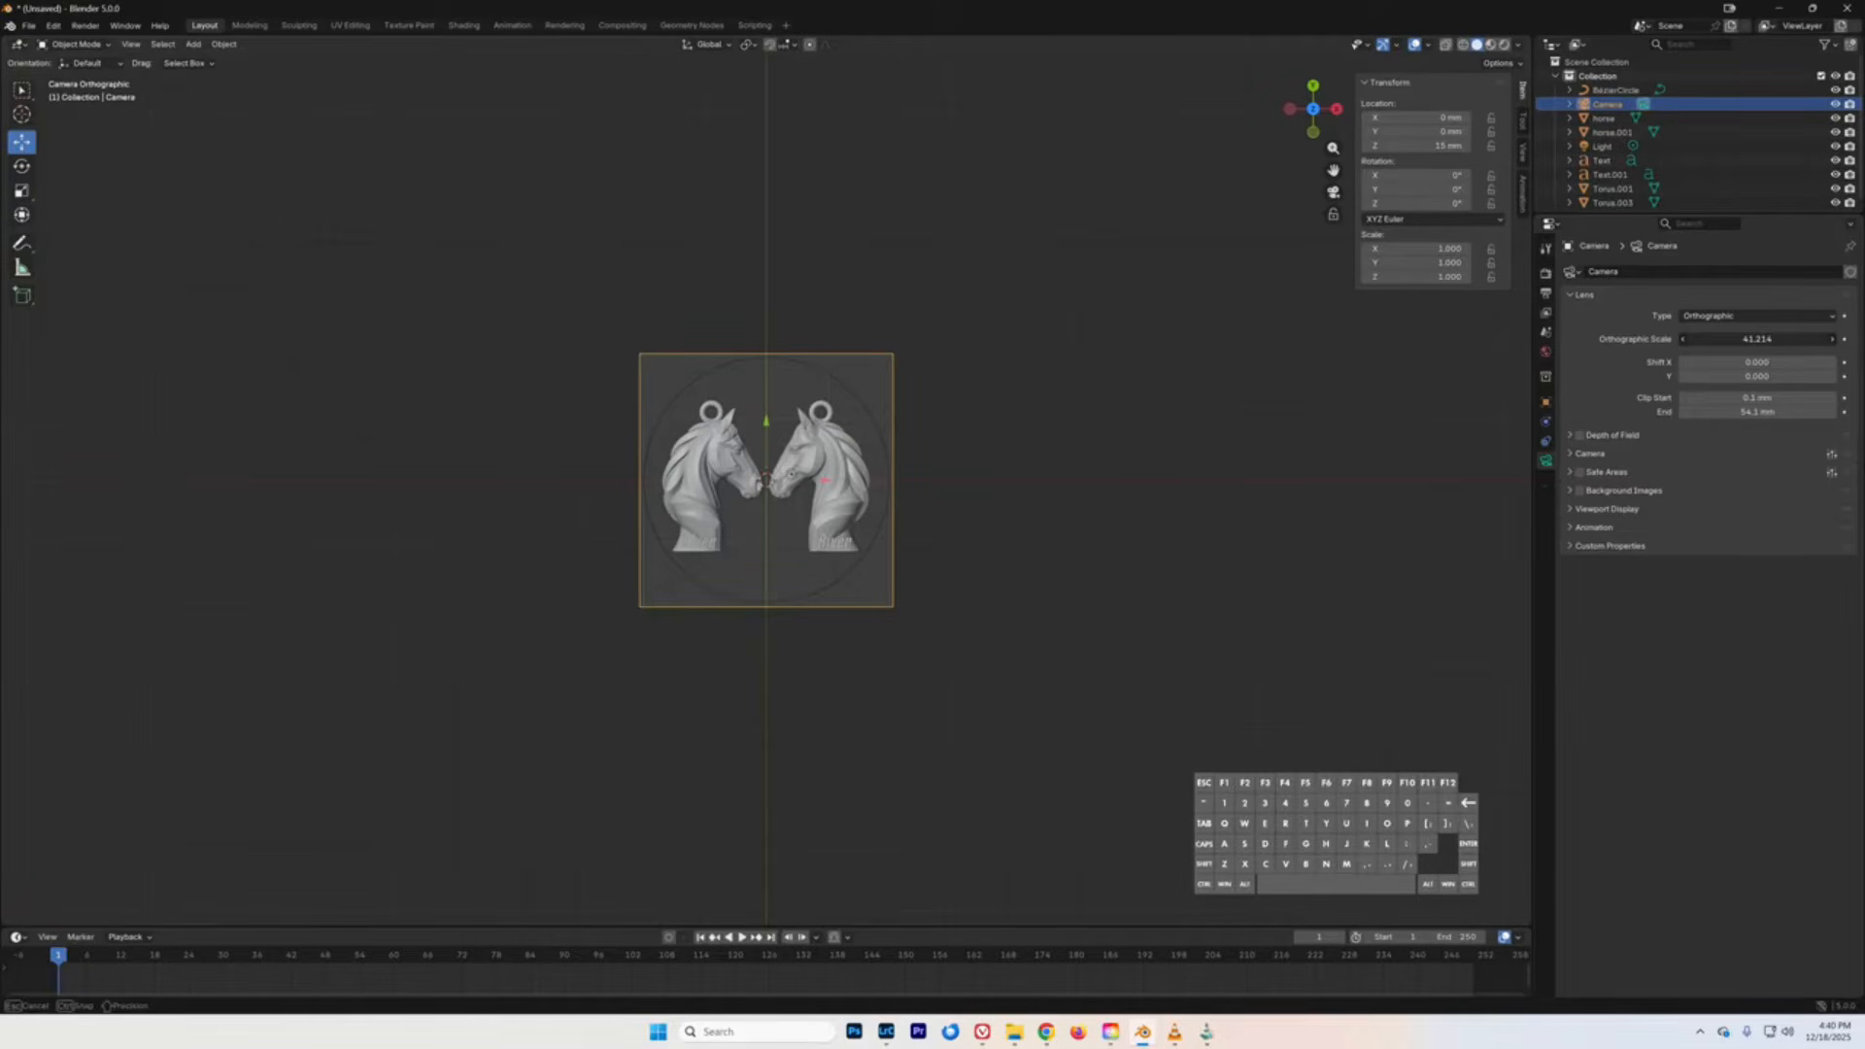
left_click_drag(1762, 339, 1761, 339)
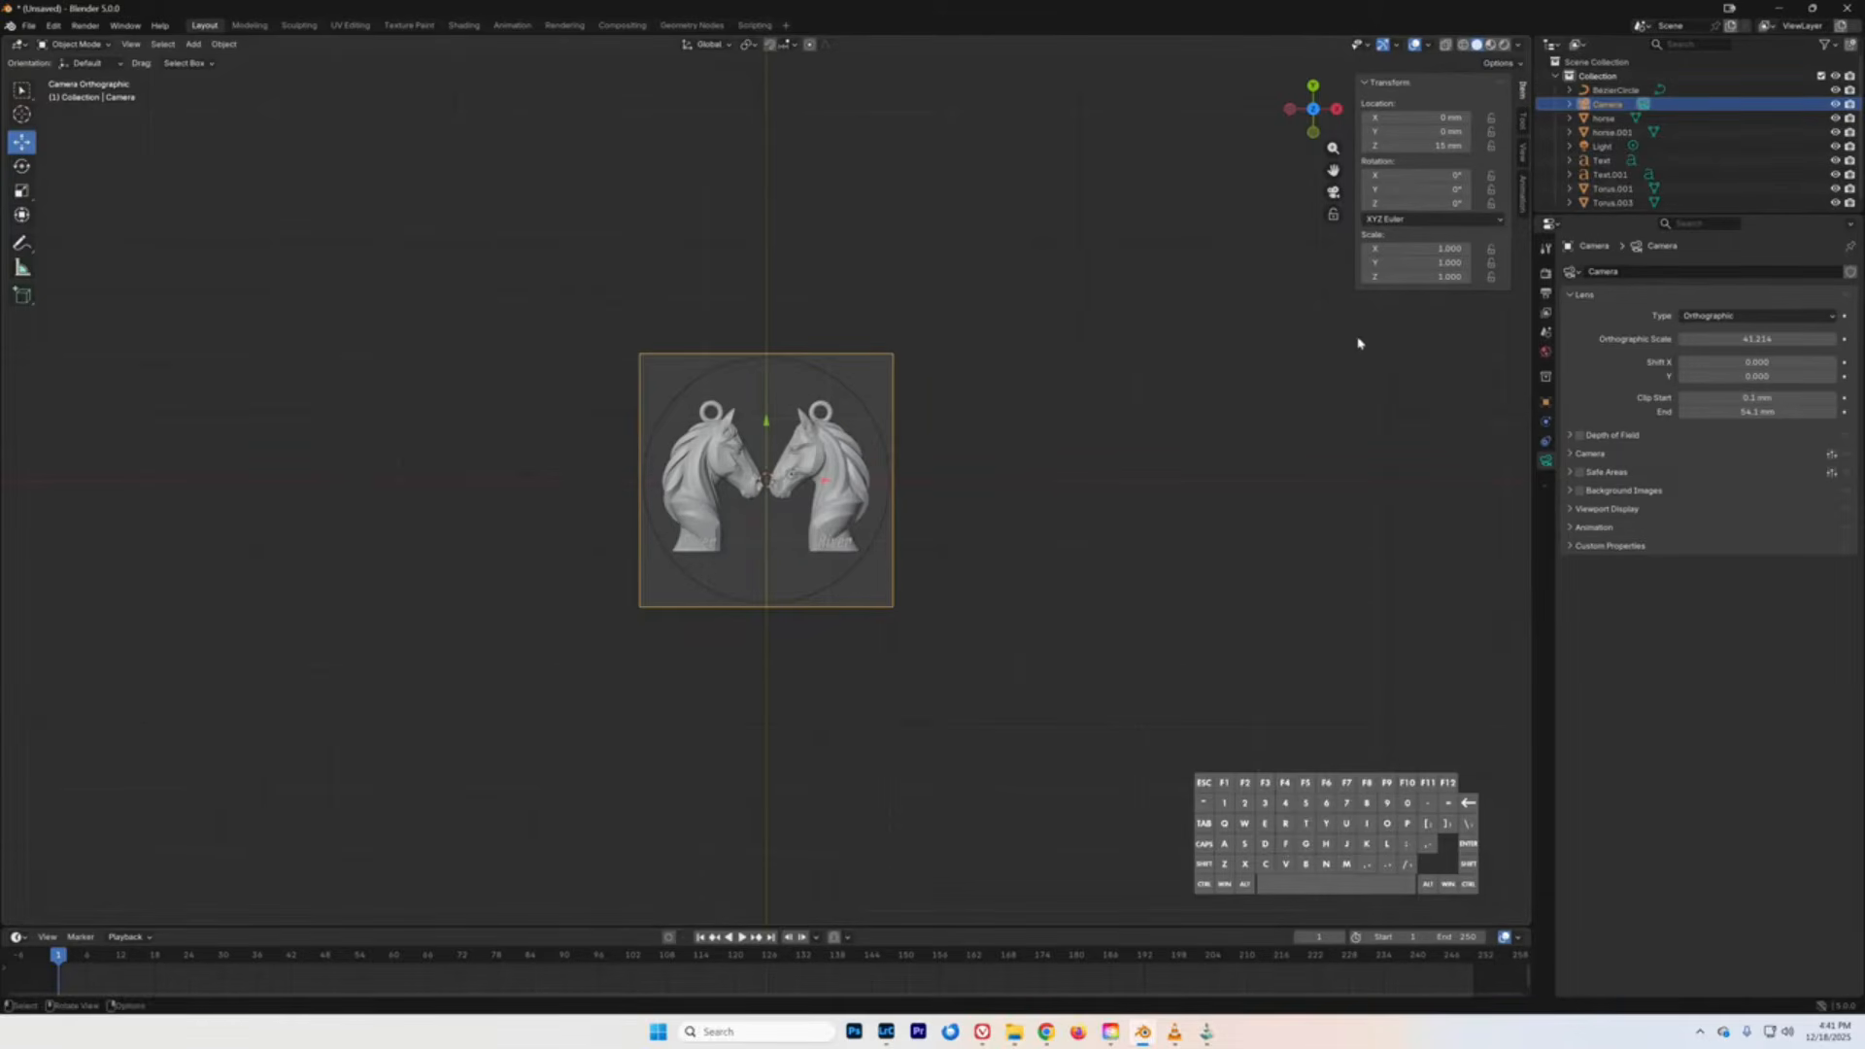
left_click(1123, 350)
scroll(1124, 352, "up", 4)
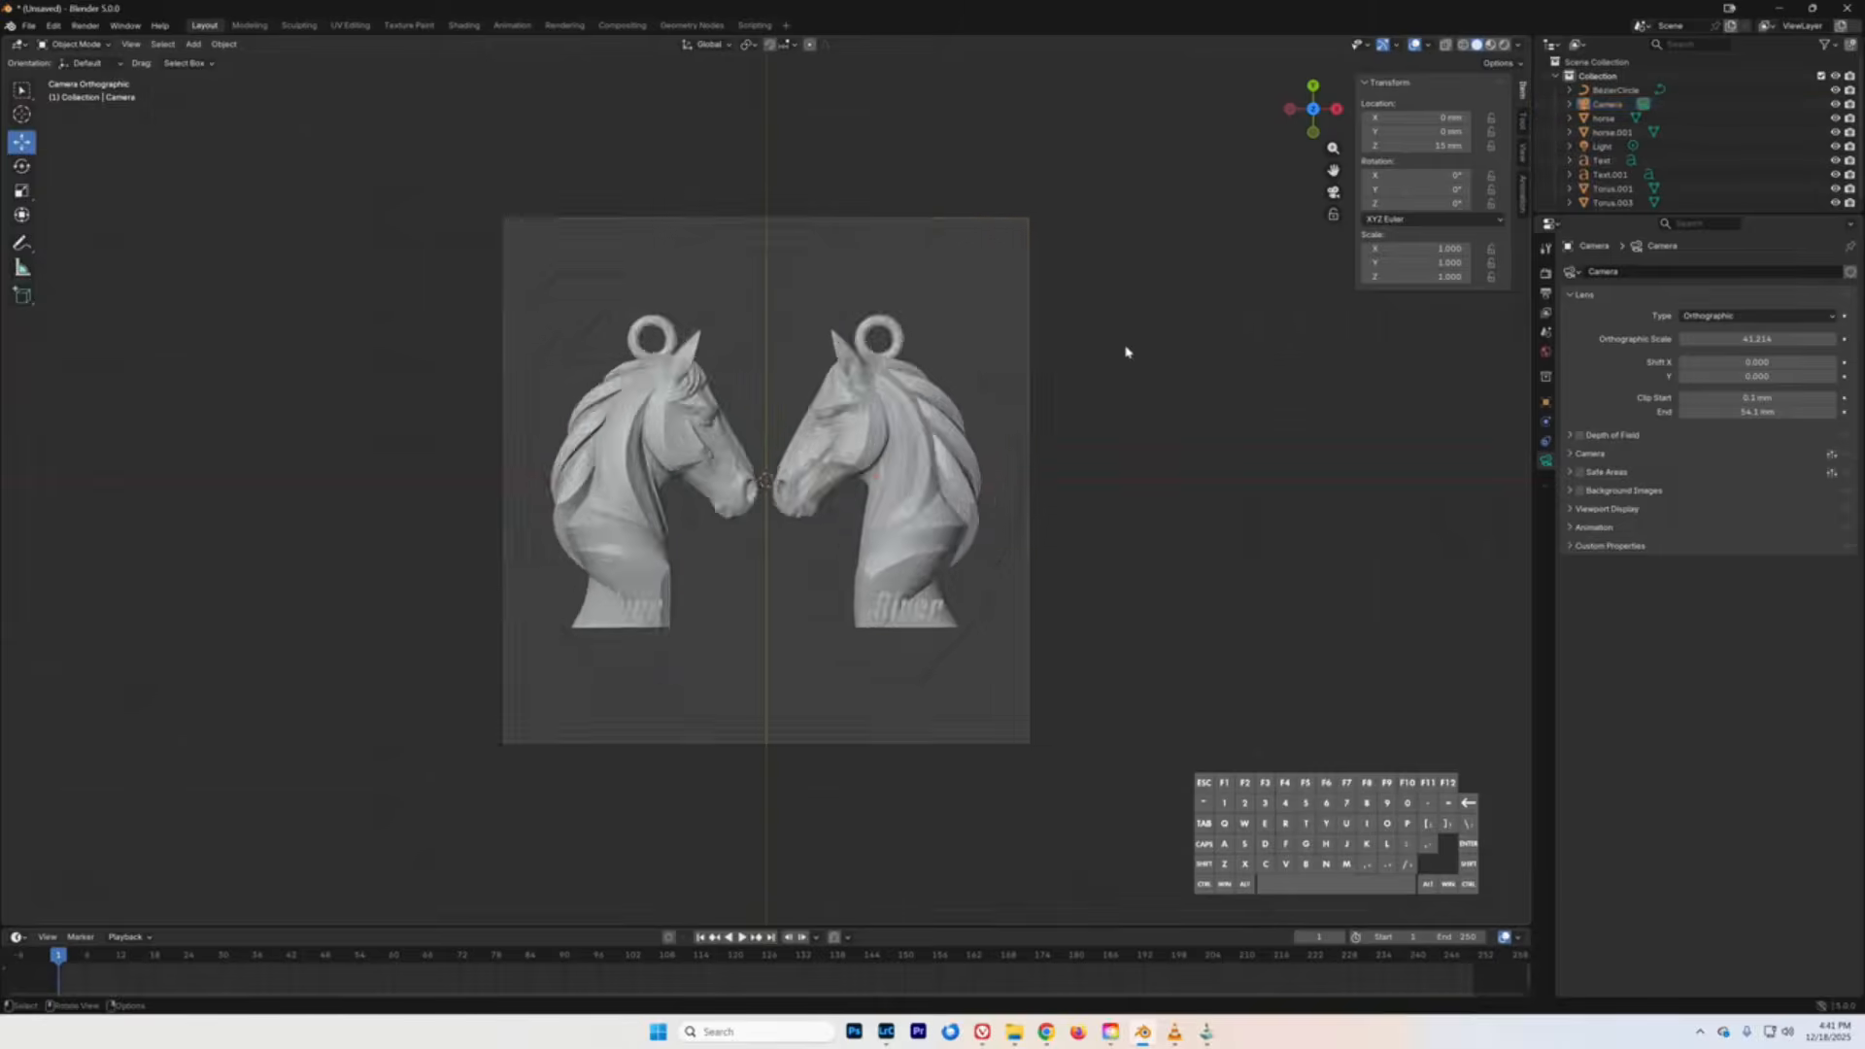
scroll(1125, 352, "up", 2)
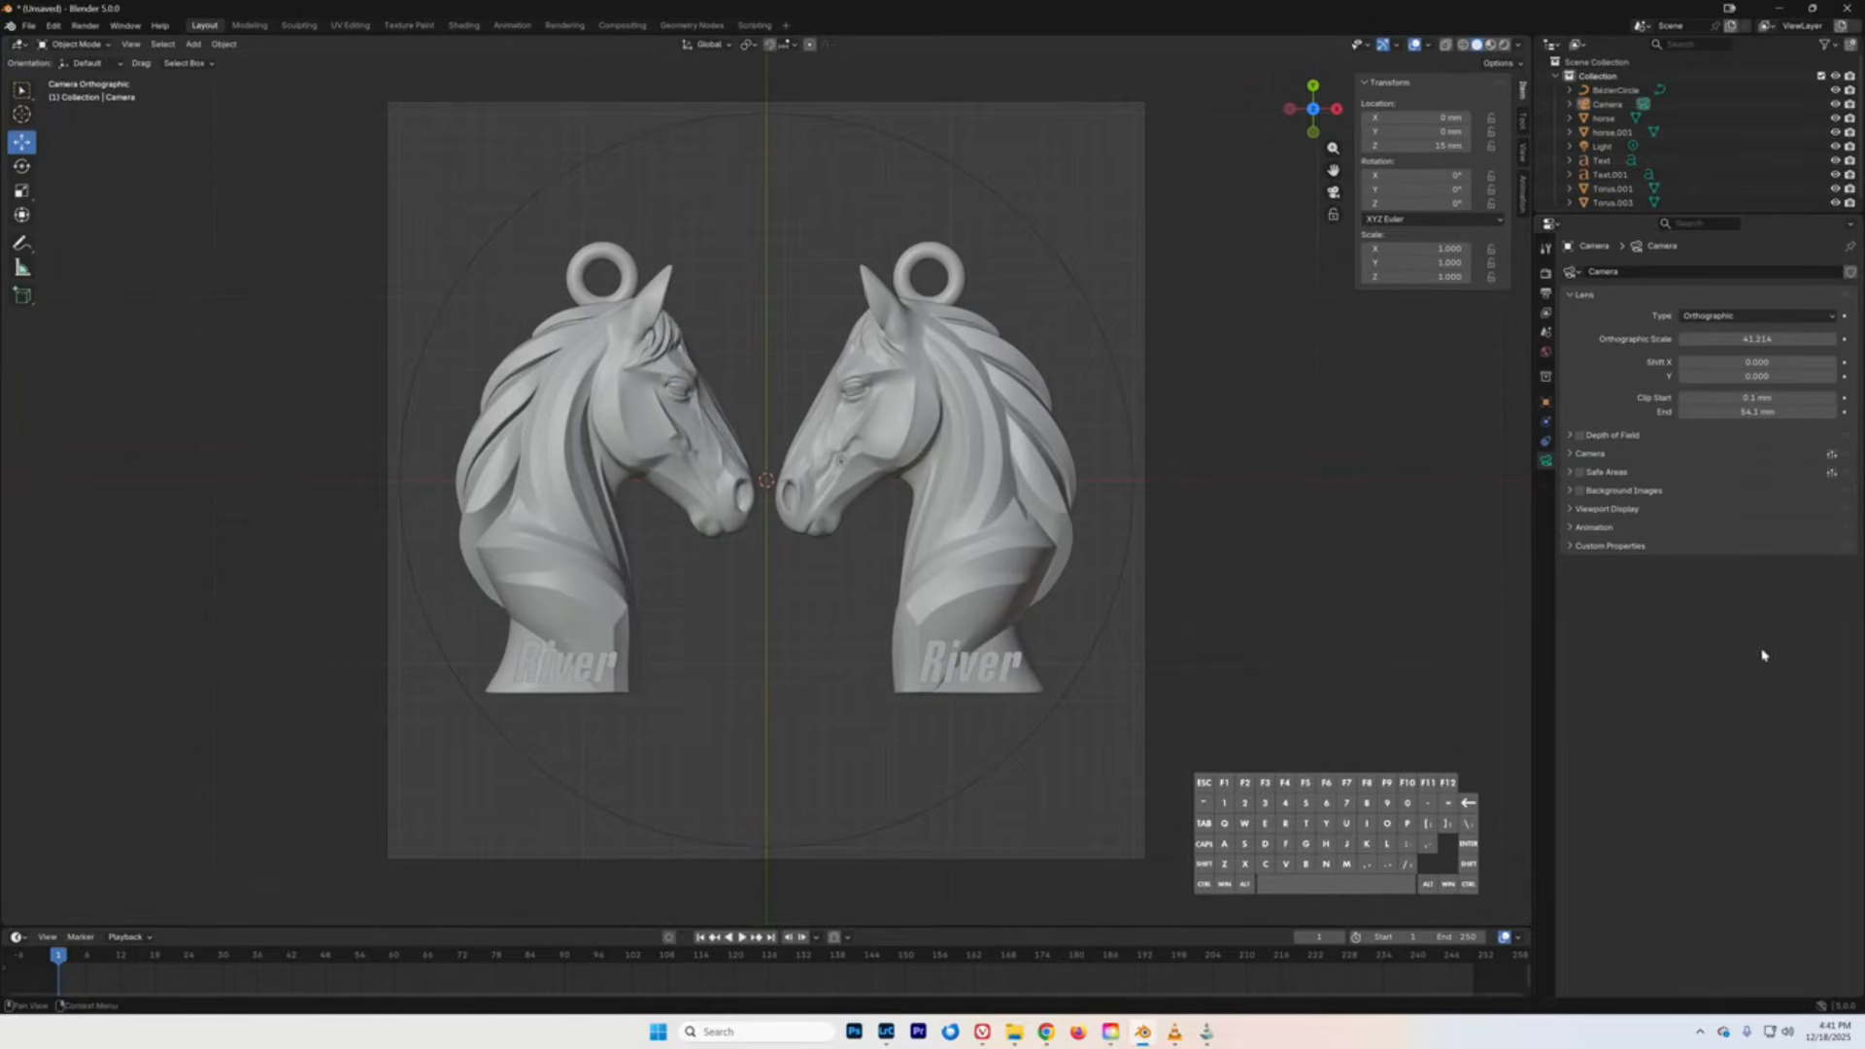
- Set the camera's clip start to 0 and its clip end to about 15.3 mm so the horses are fully included
left_click(1725, 398)
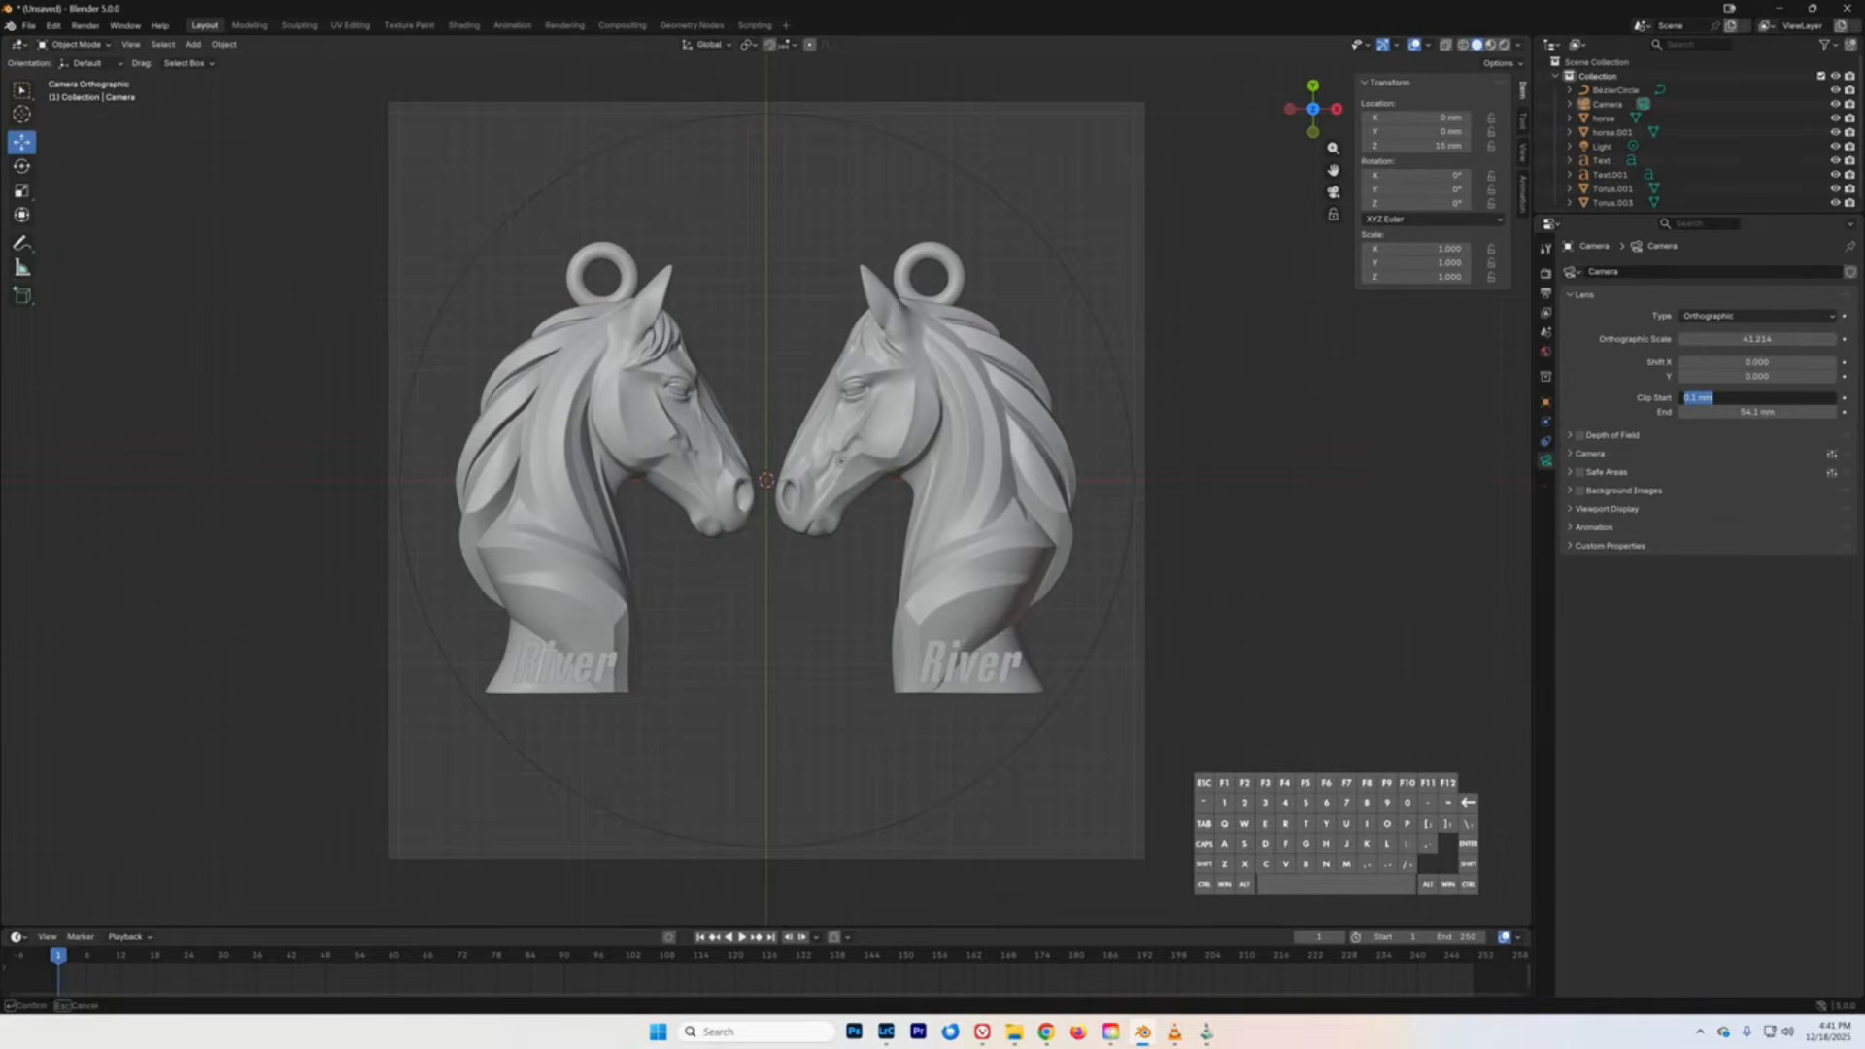
type("0")
key("Return")
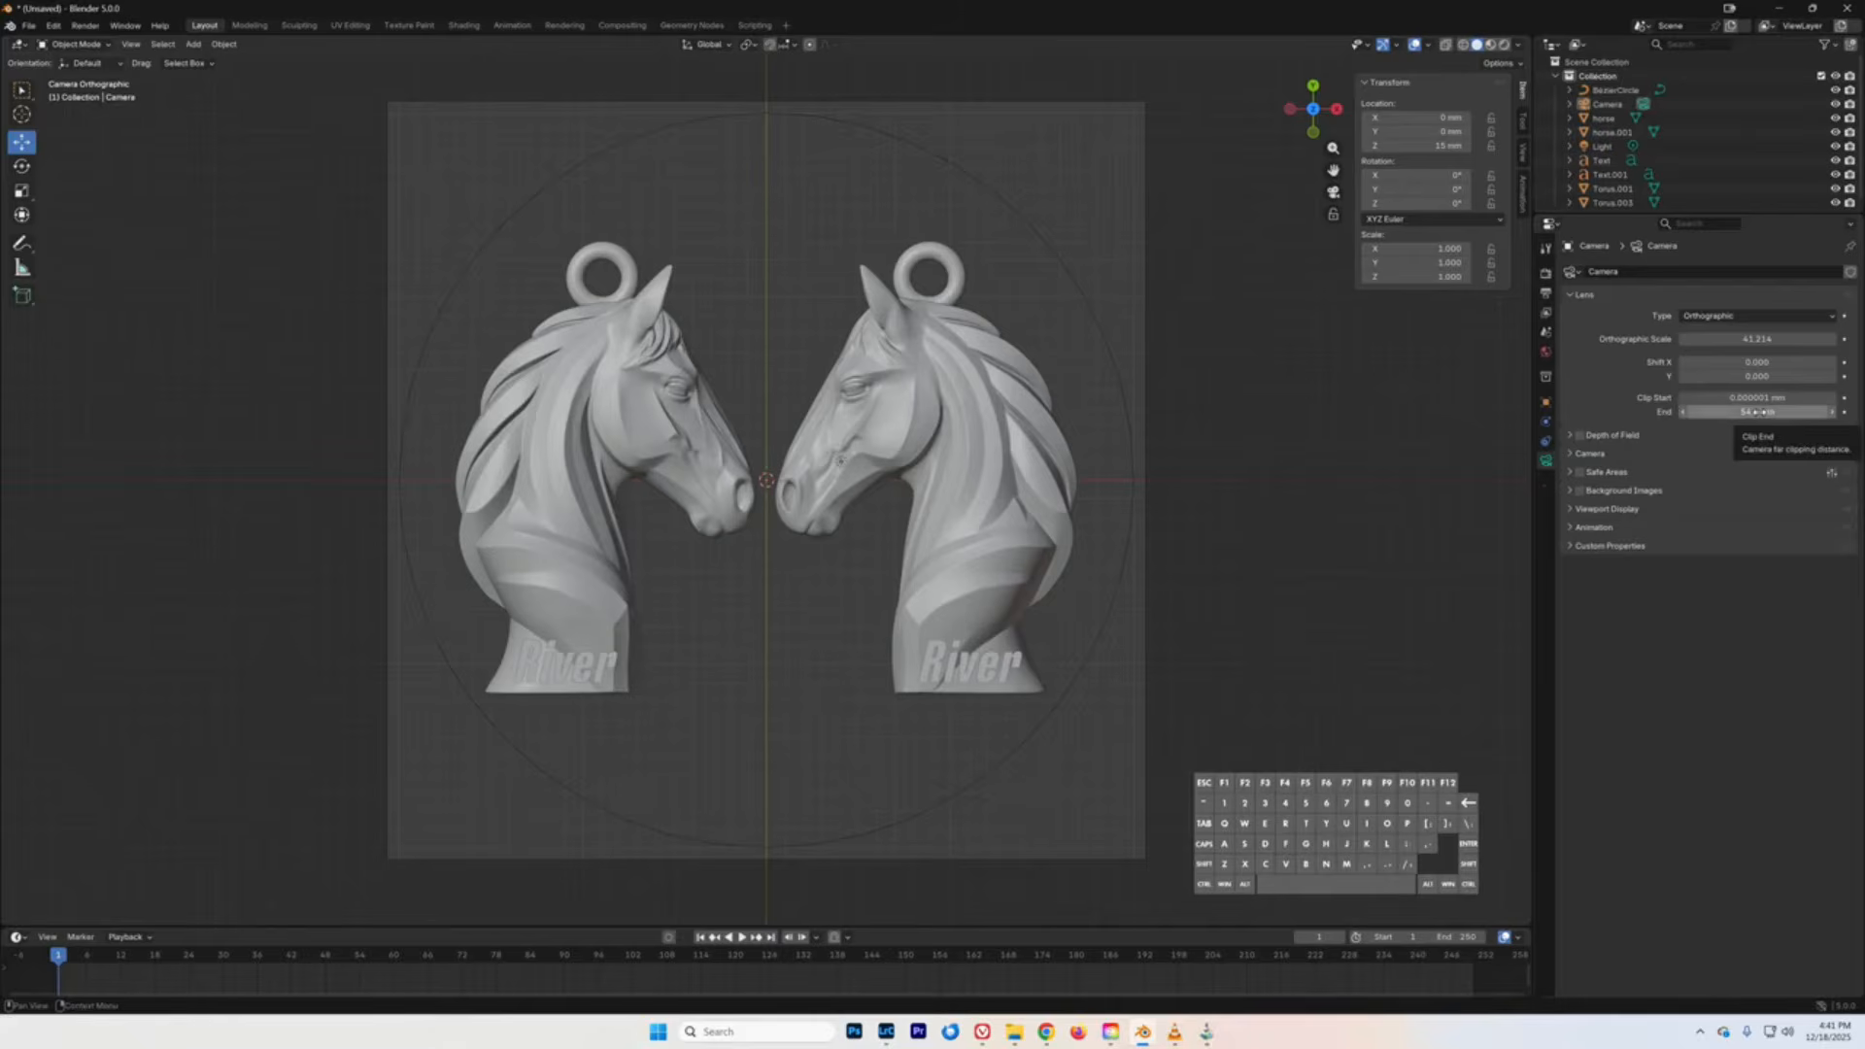
left_click_drag(1755, 412, 1699, 412)
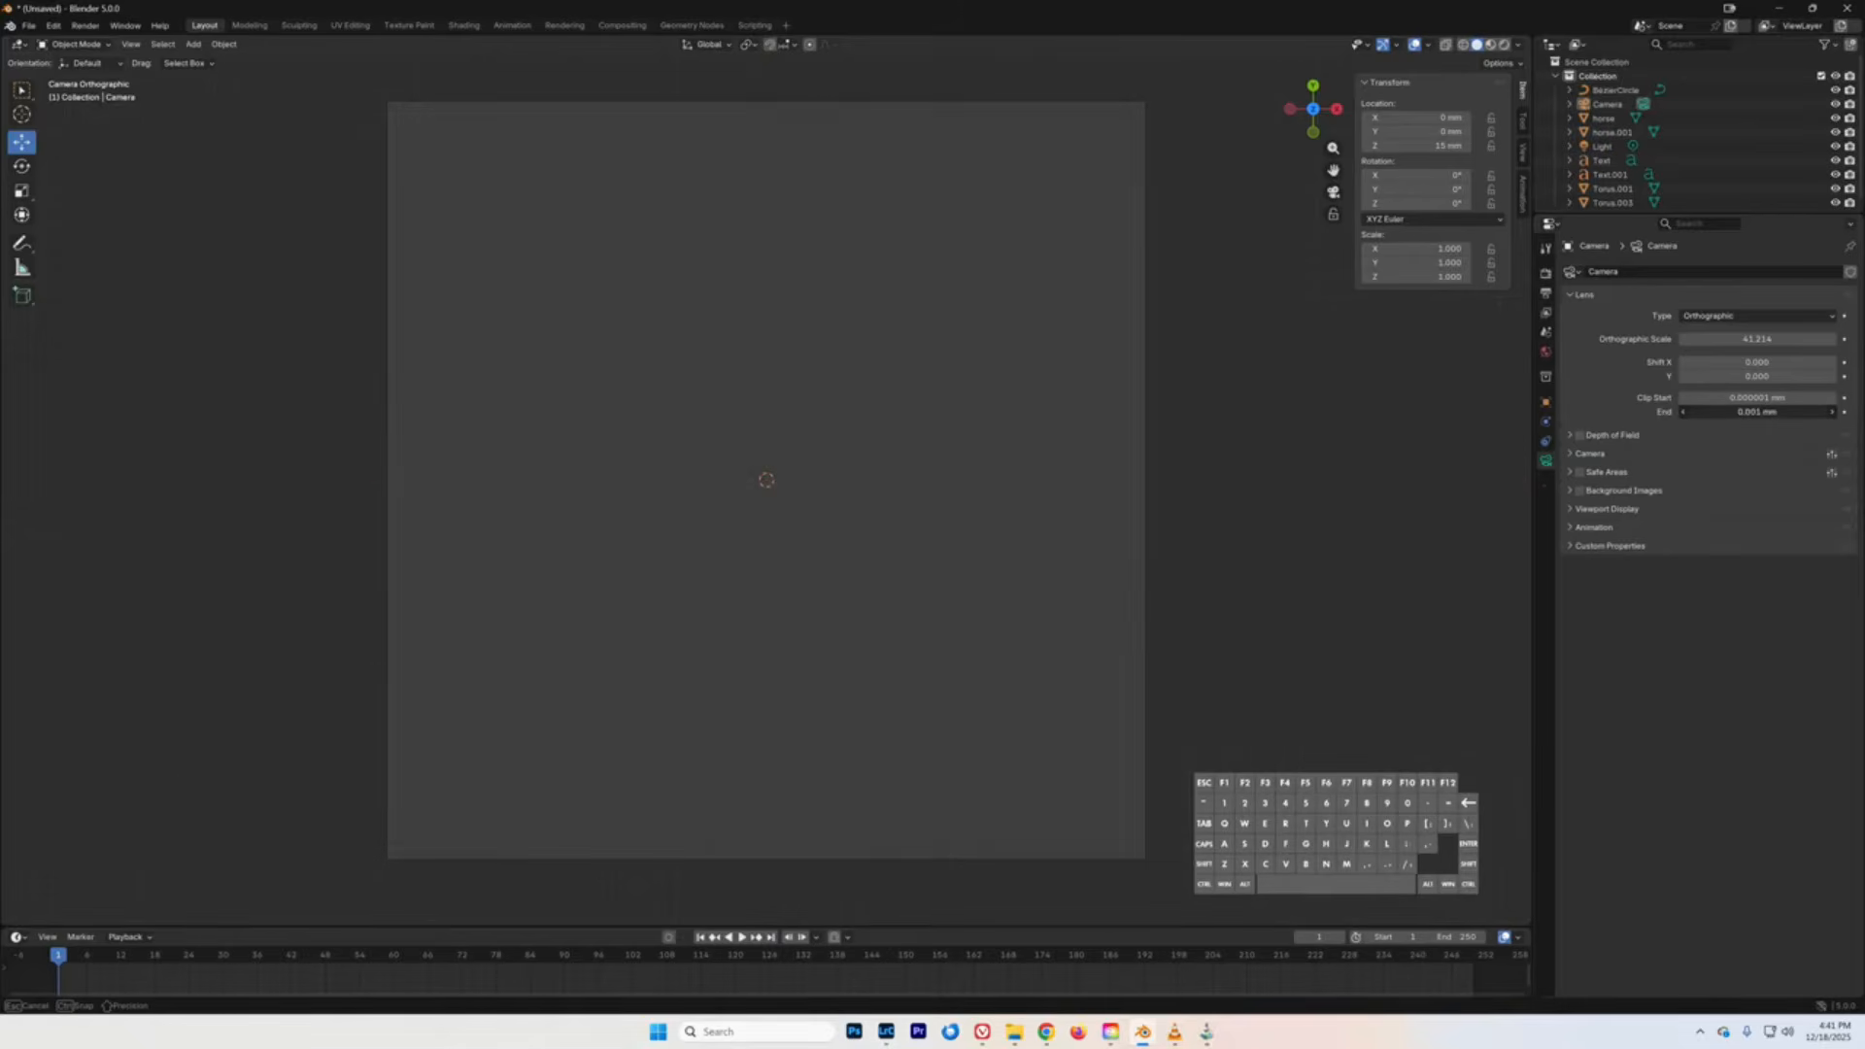
left_click_drag(1700, 412, 1712, 412)
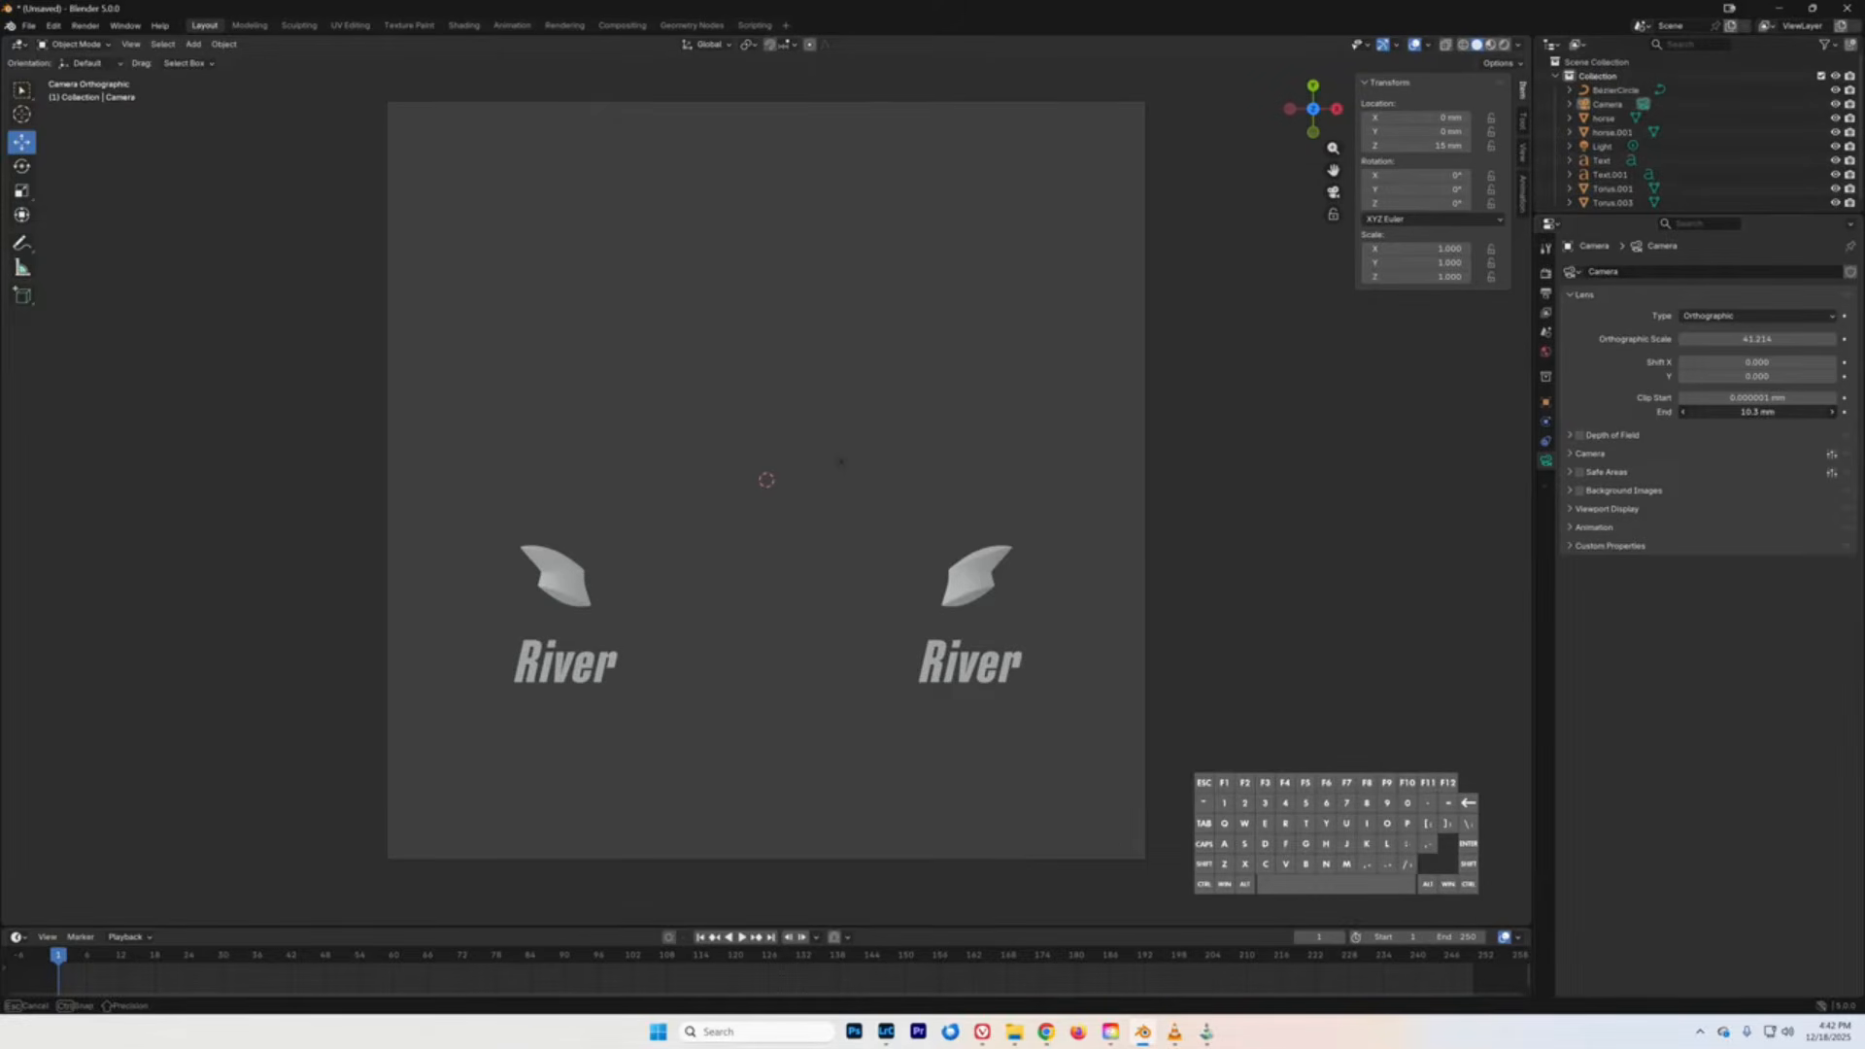
left_click_drag(1712, 411, 1729, 411)
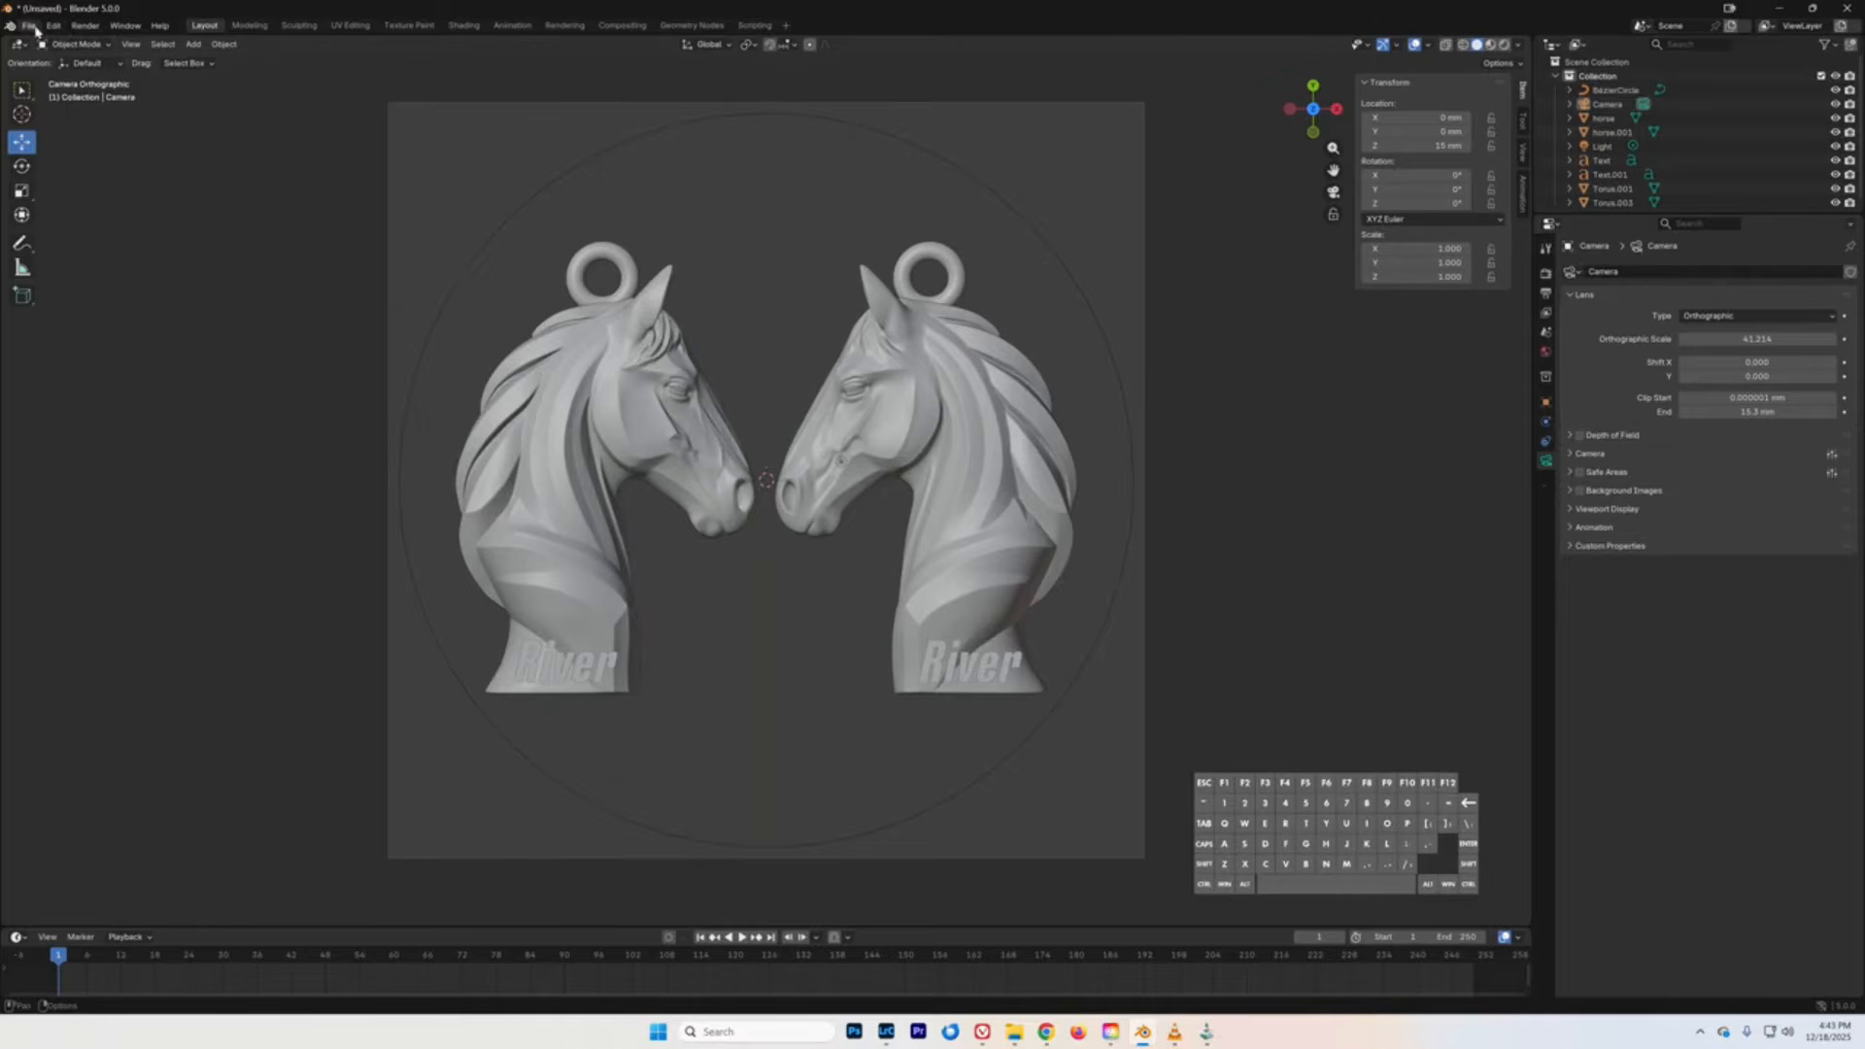
- Render a still image from the orthographic camera
left_click(86, 27)
left_click(105, 44)
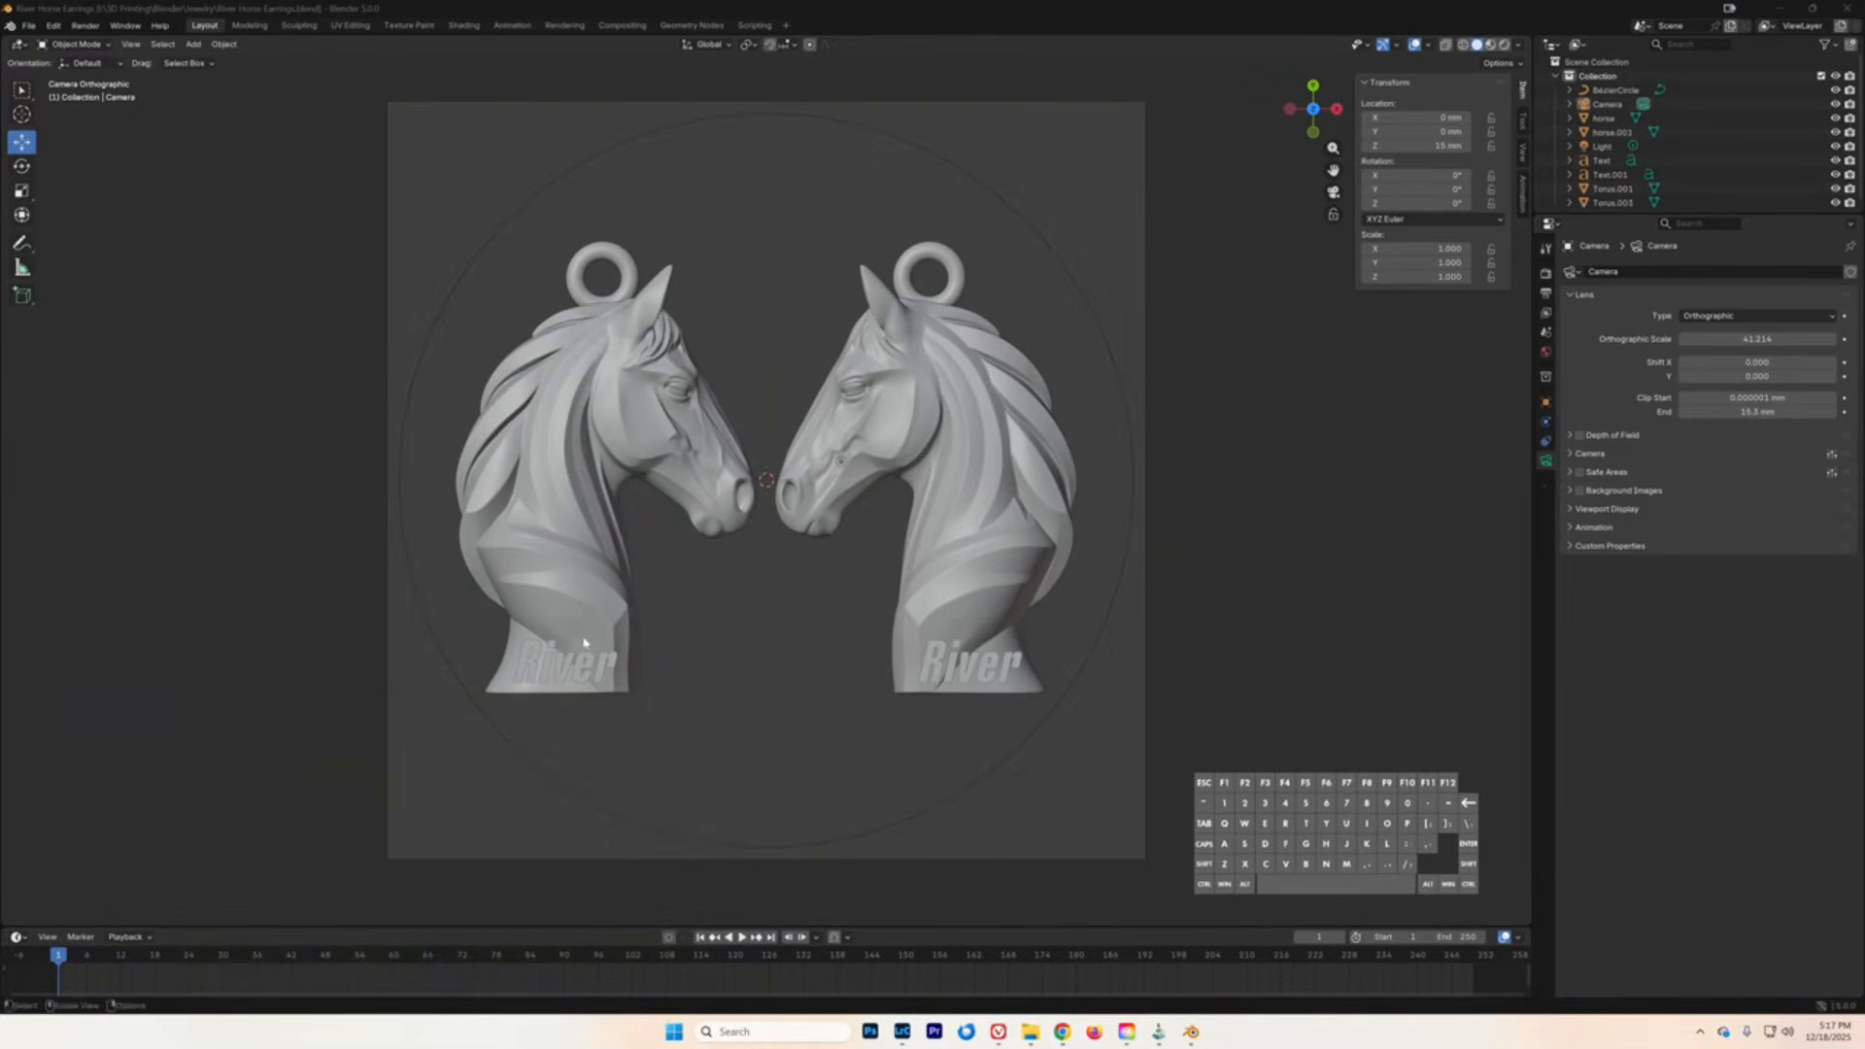
- Create a new compositor node tree and render the scene image to supply its viewer backdrop
left_click(622, 25)
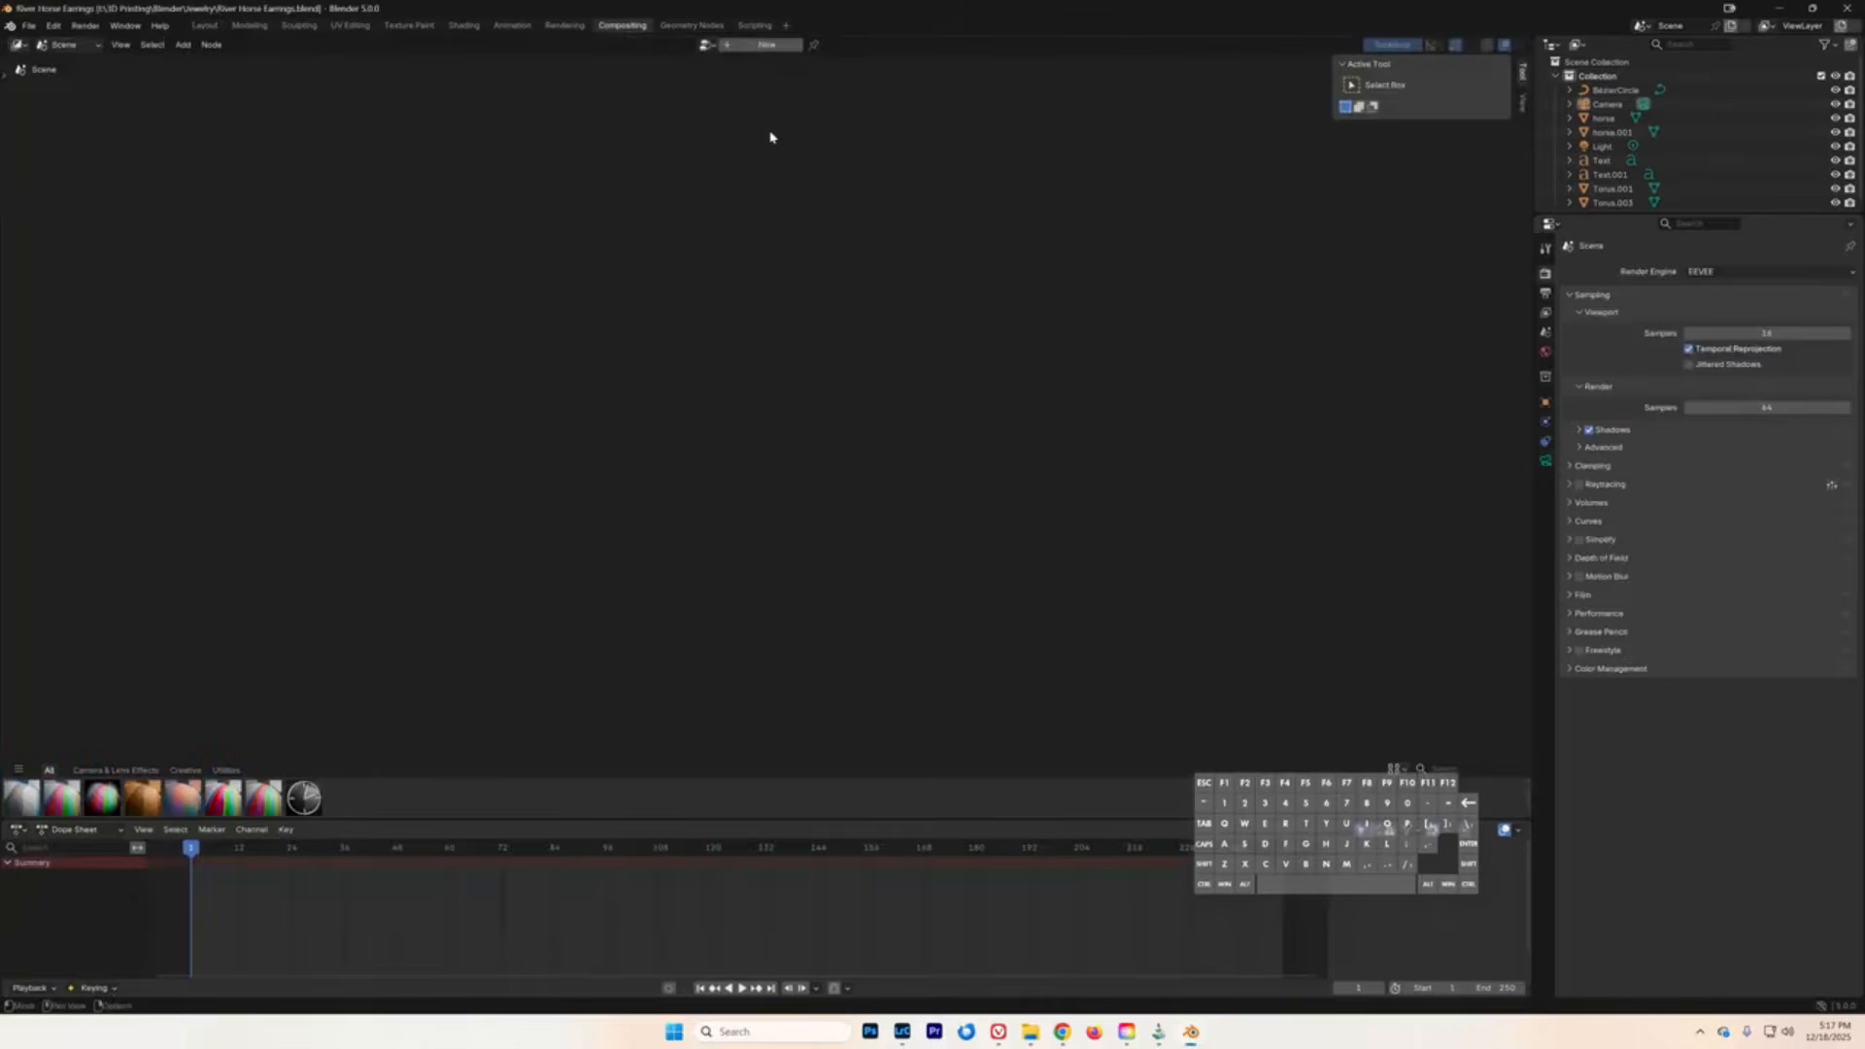
left_click(766, 44)
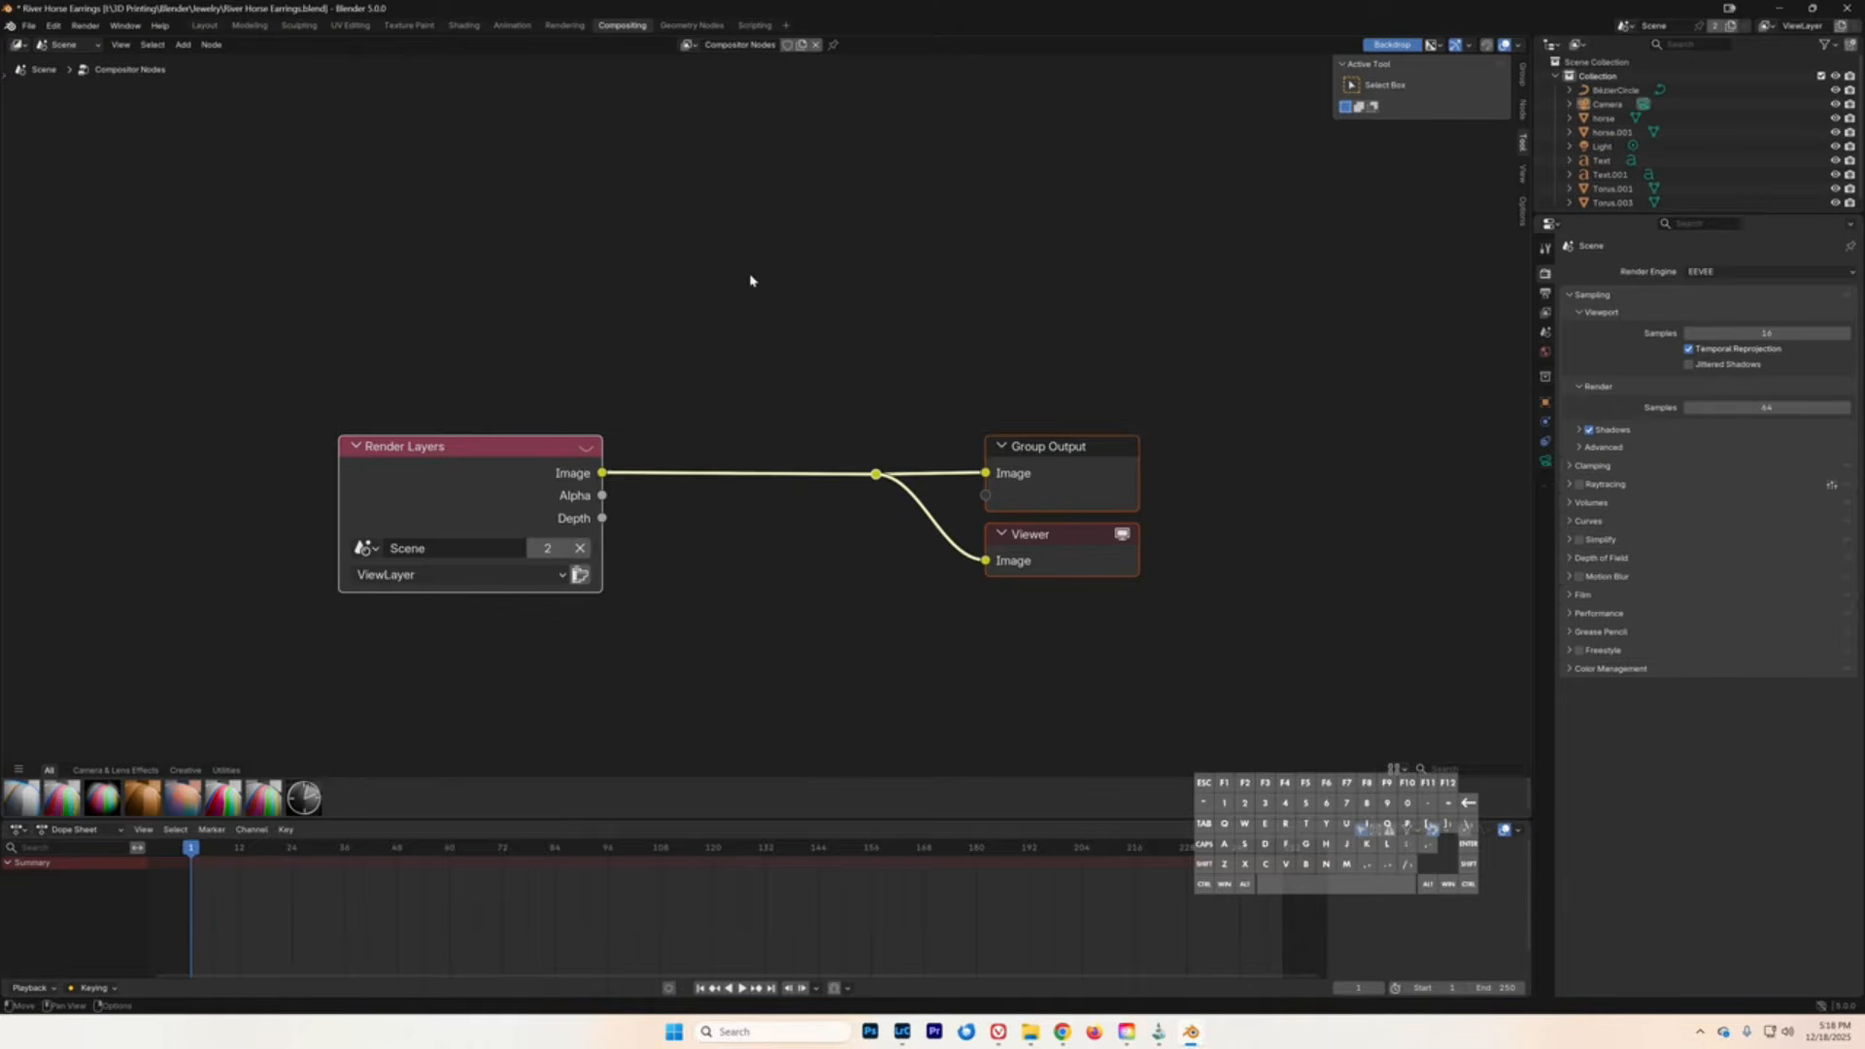
left_click(85, 26)
left_click(89, 45)
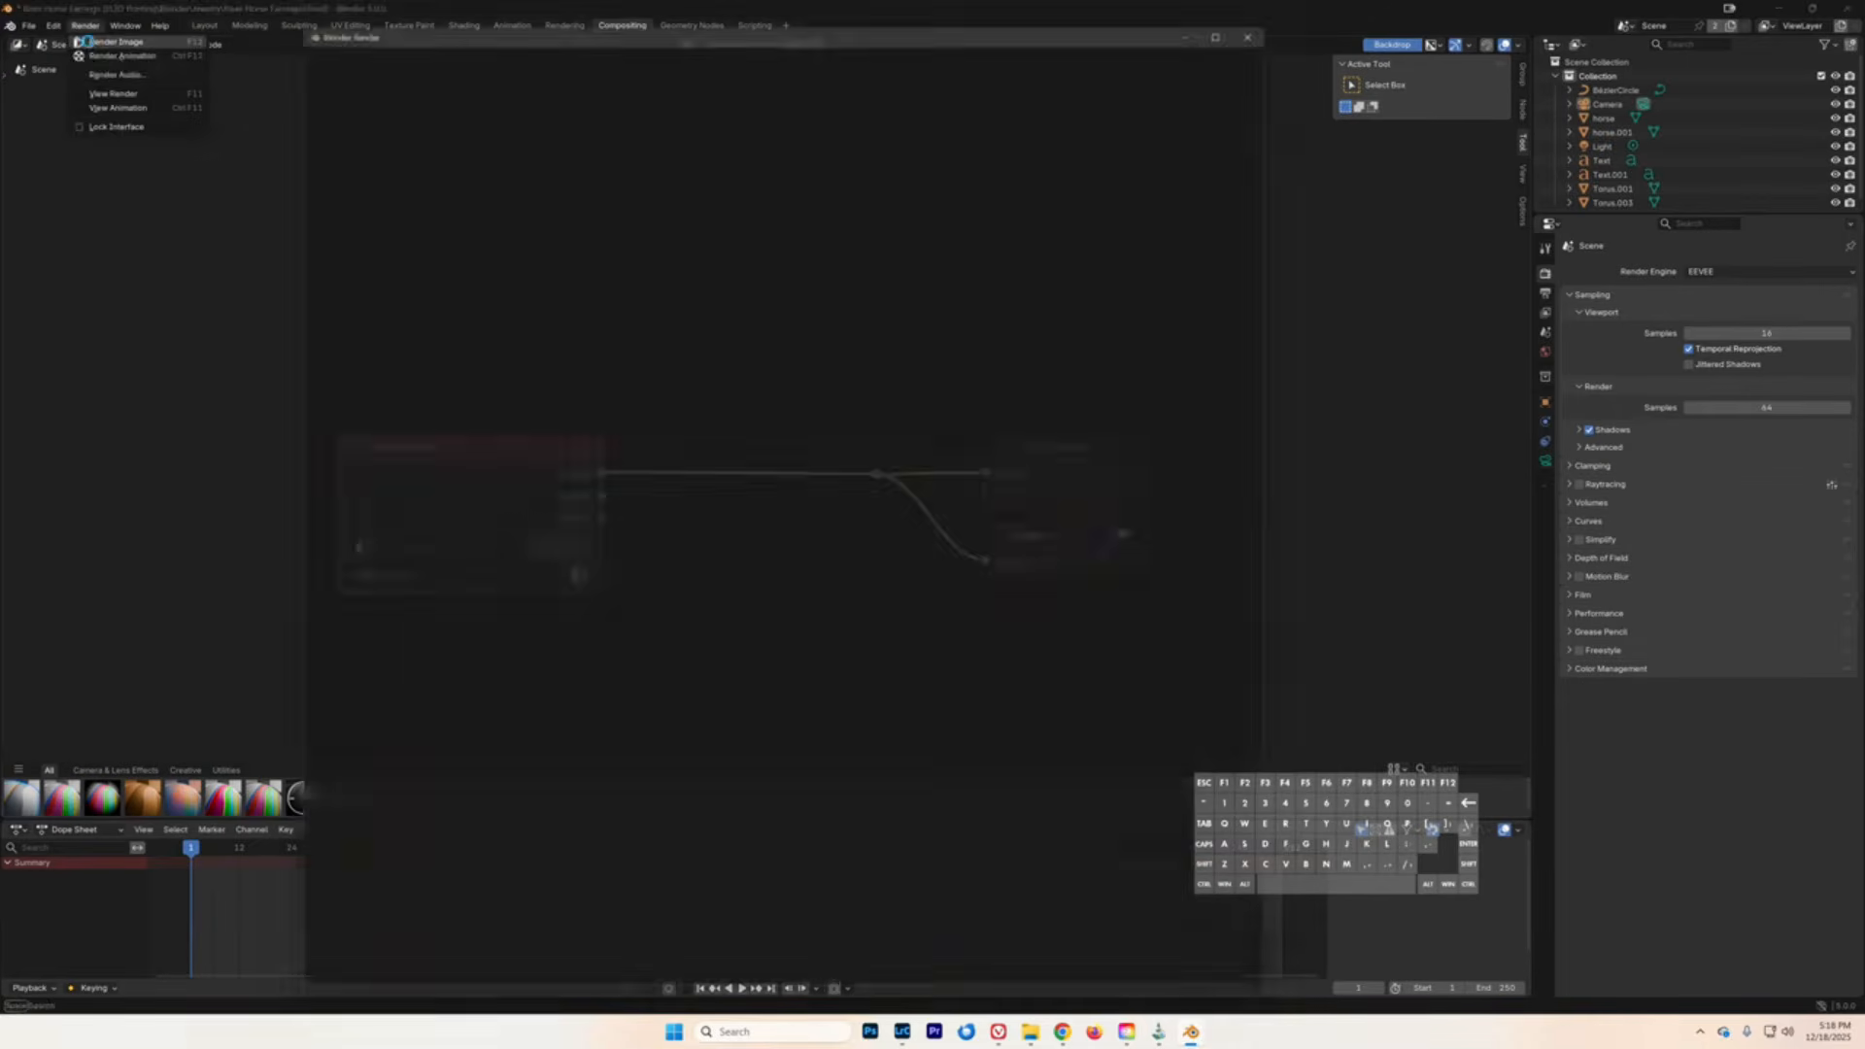
left_click(1277, 10)
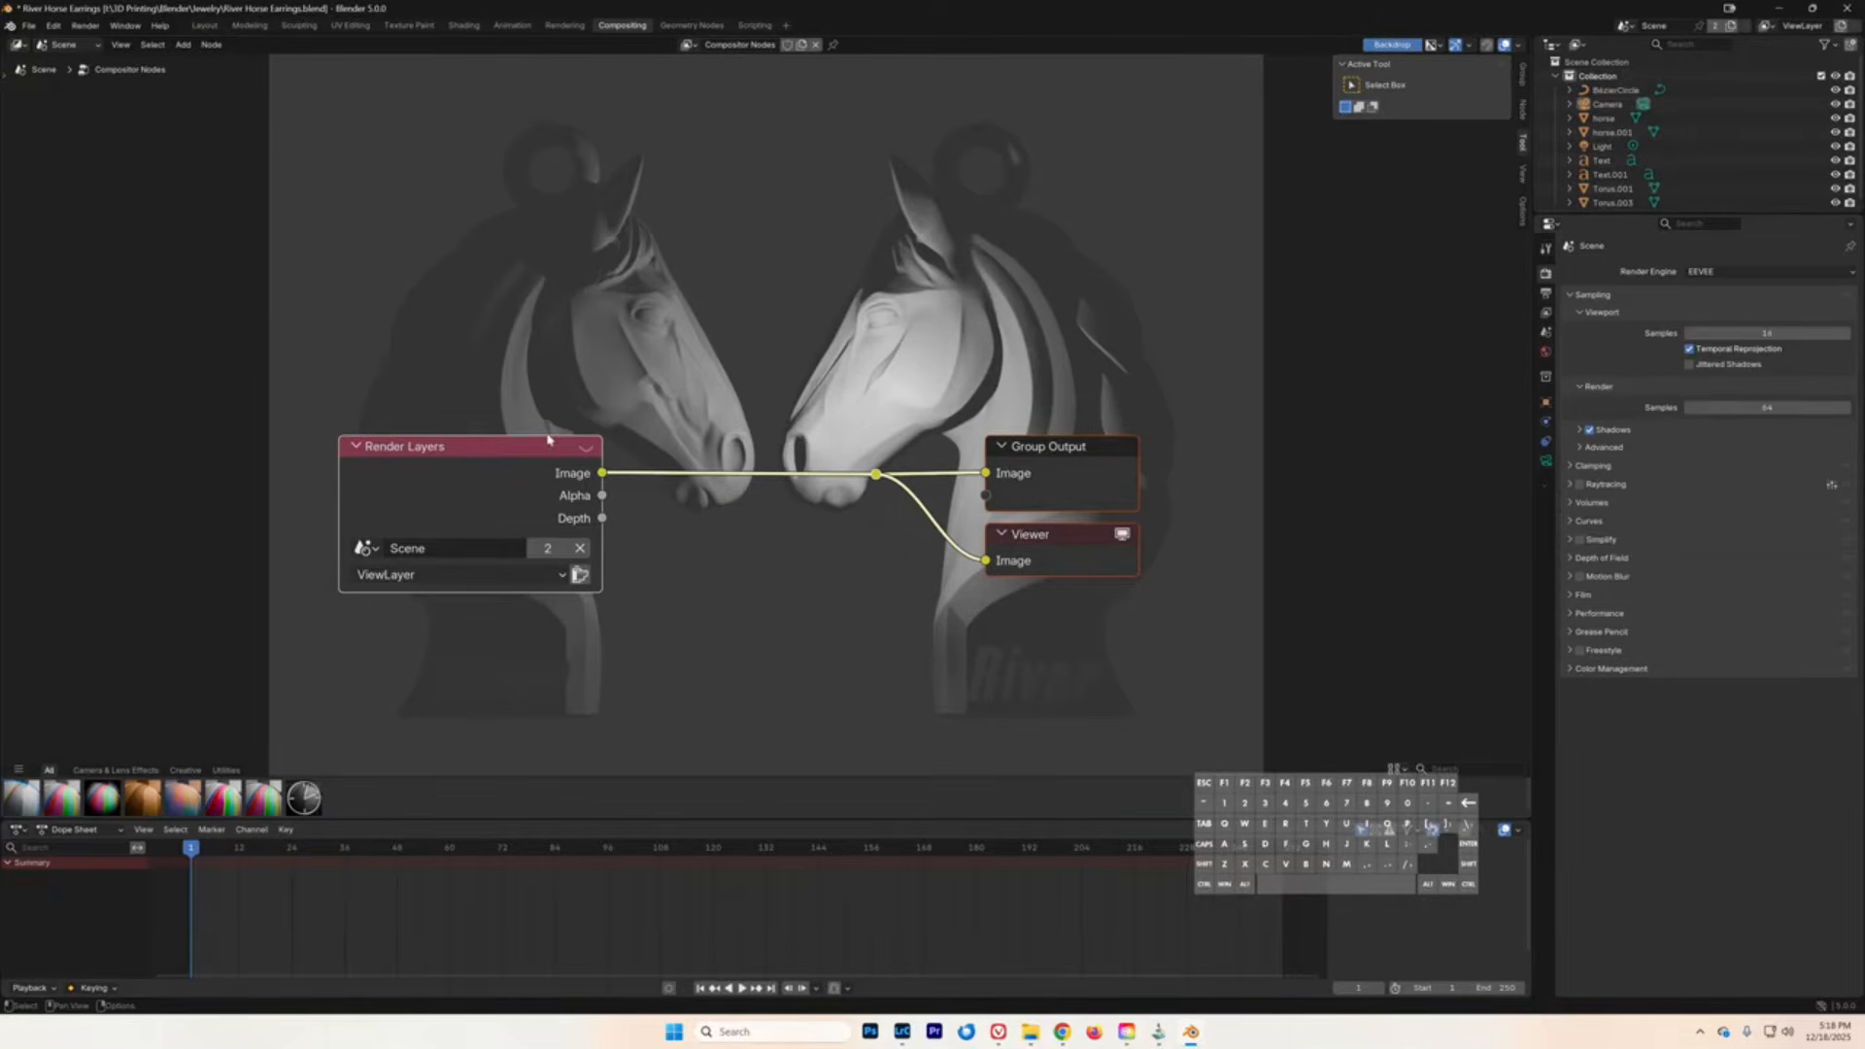
- Add a Normalize node between Render Layers and the outputs, and feed it from the Depth pass instead of Image
left_click(183, 45)
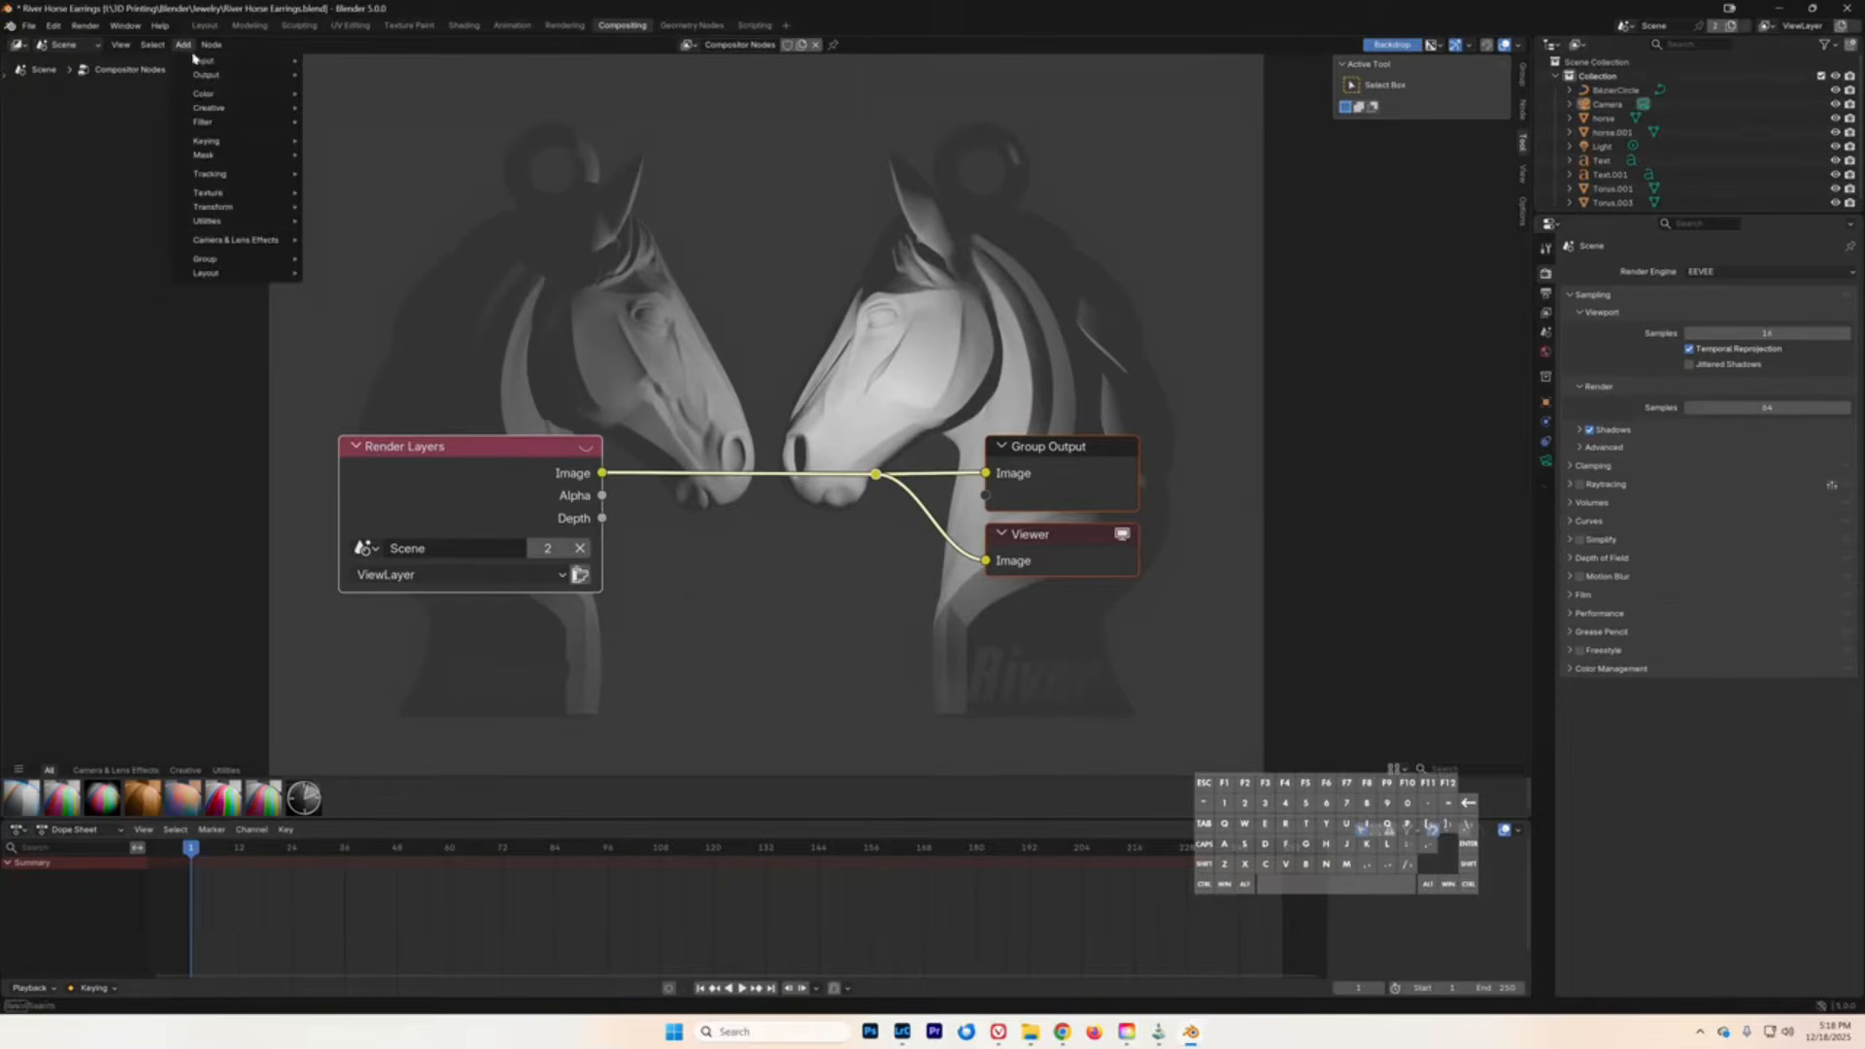
mouse_move(249, 207)
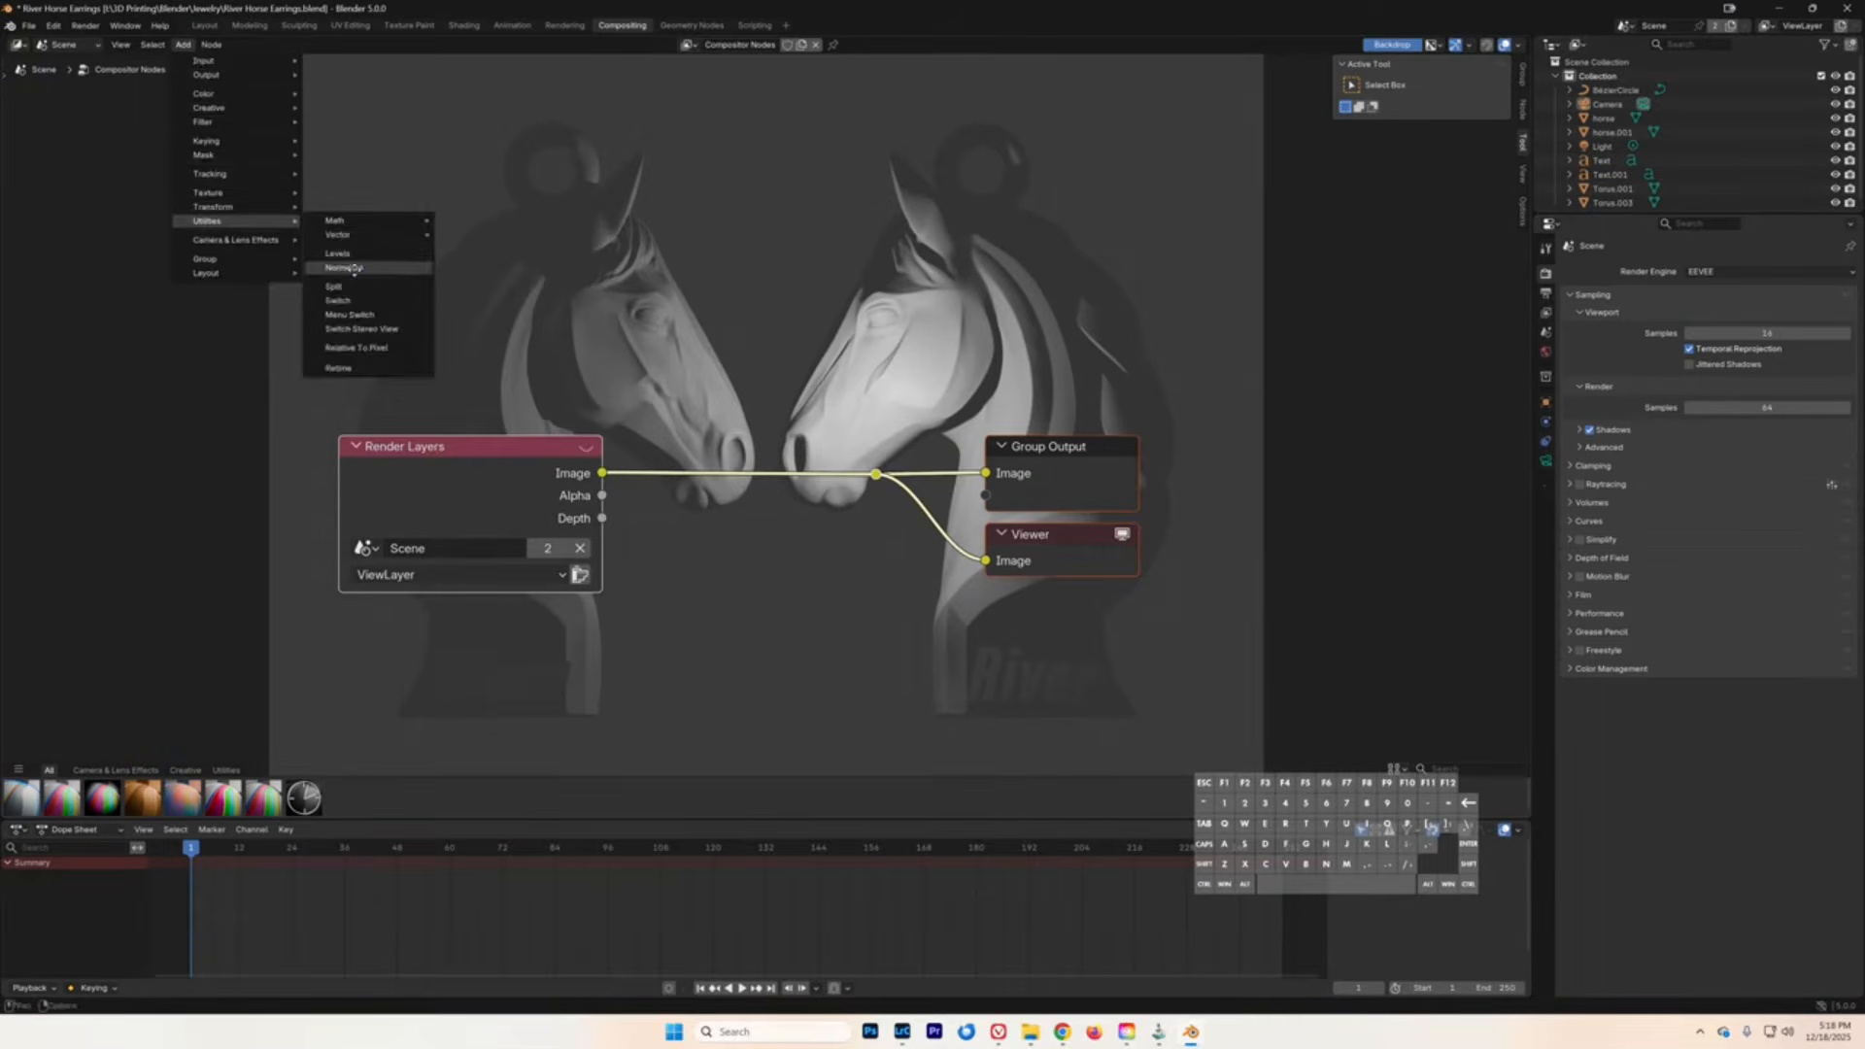
left_click(355, 272)
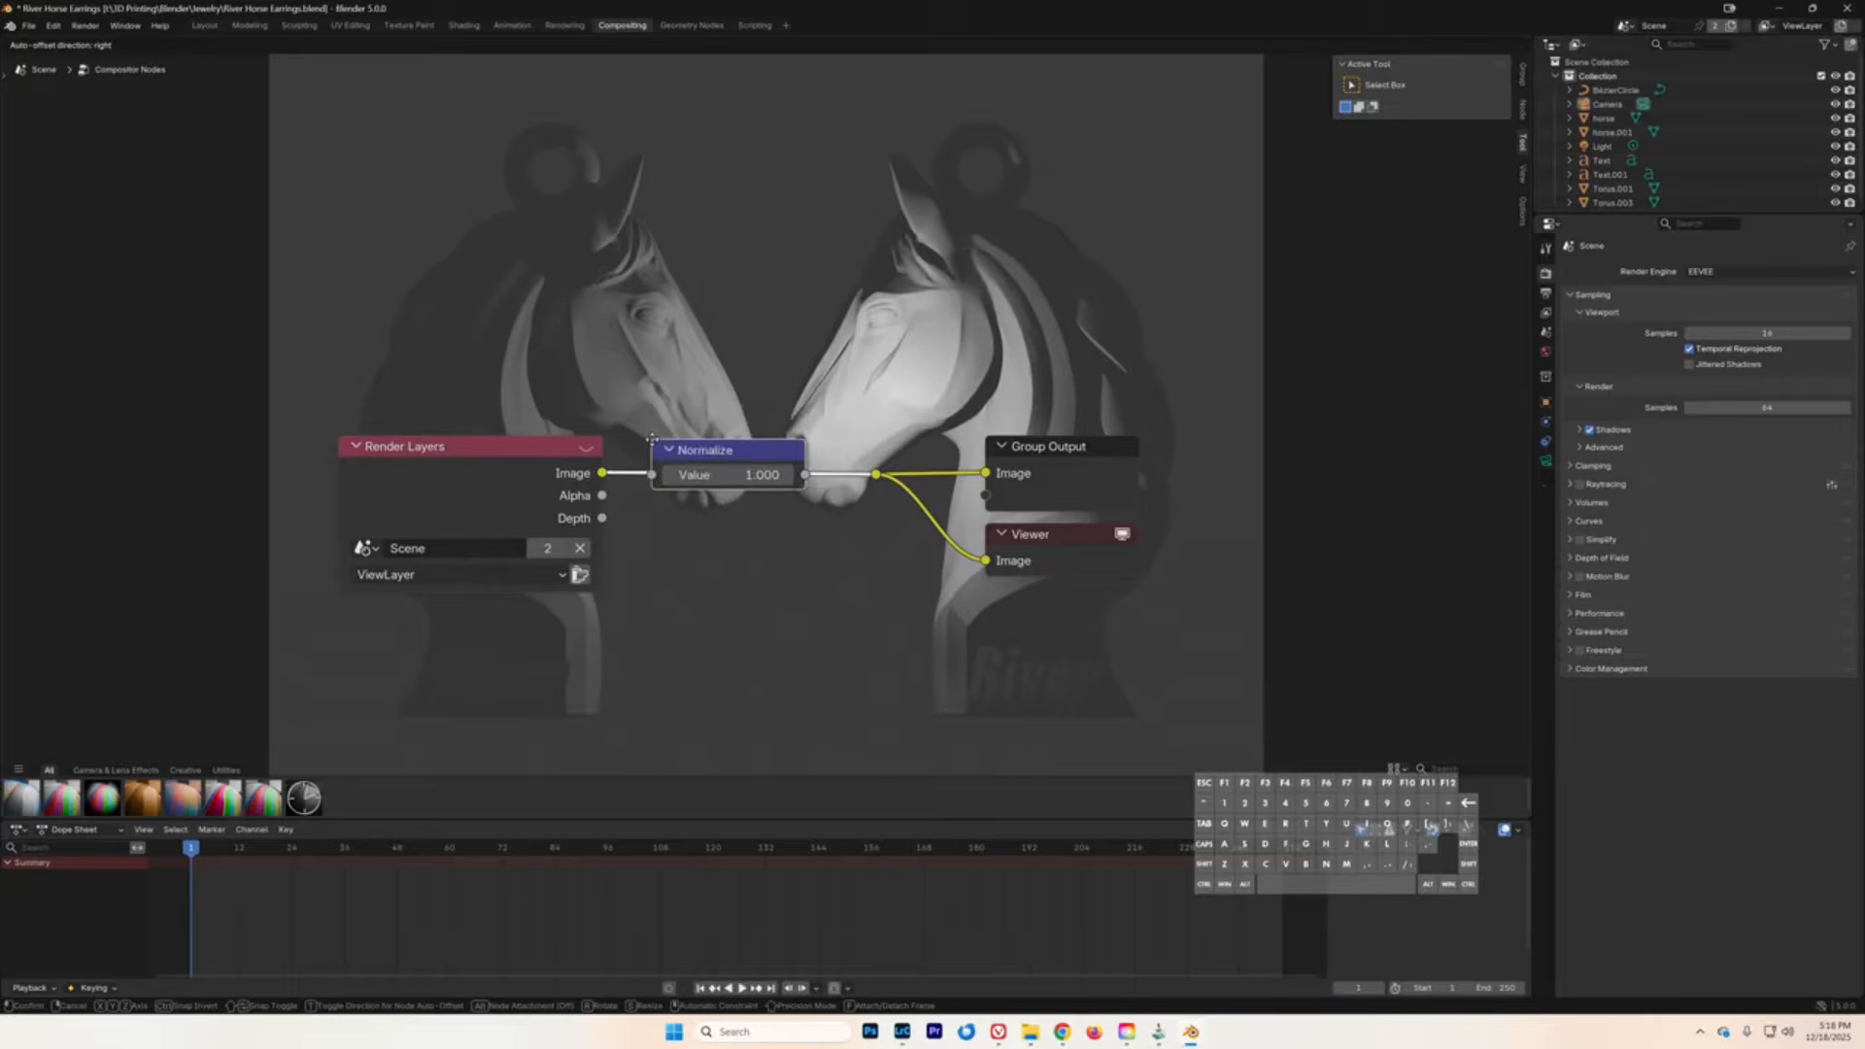
left_click(651, 439)
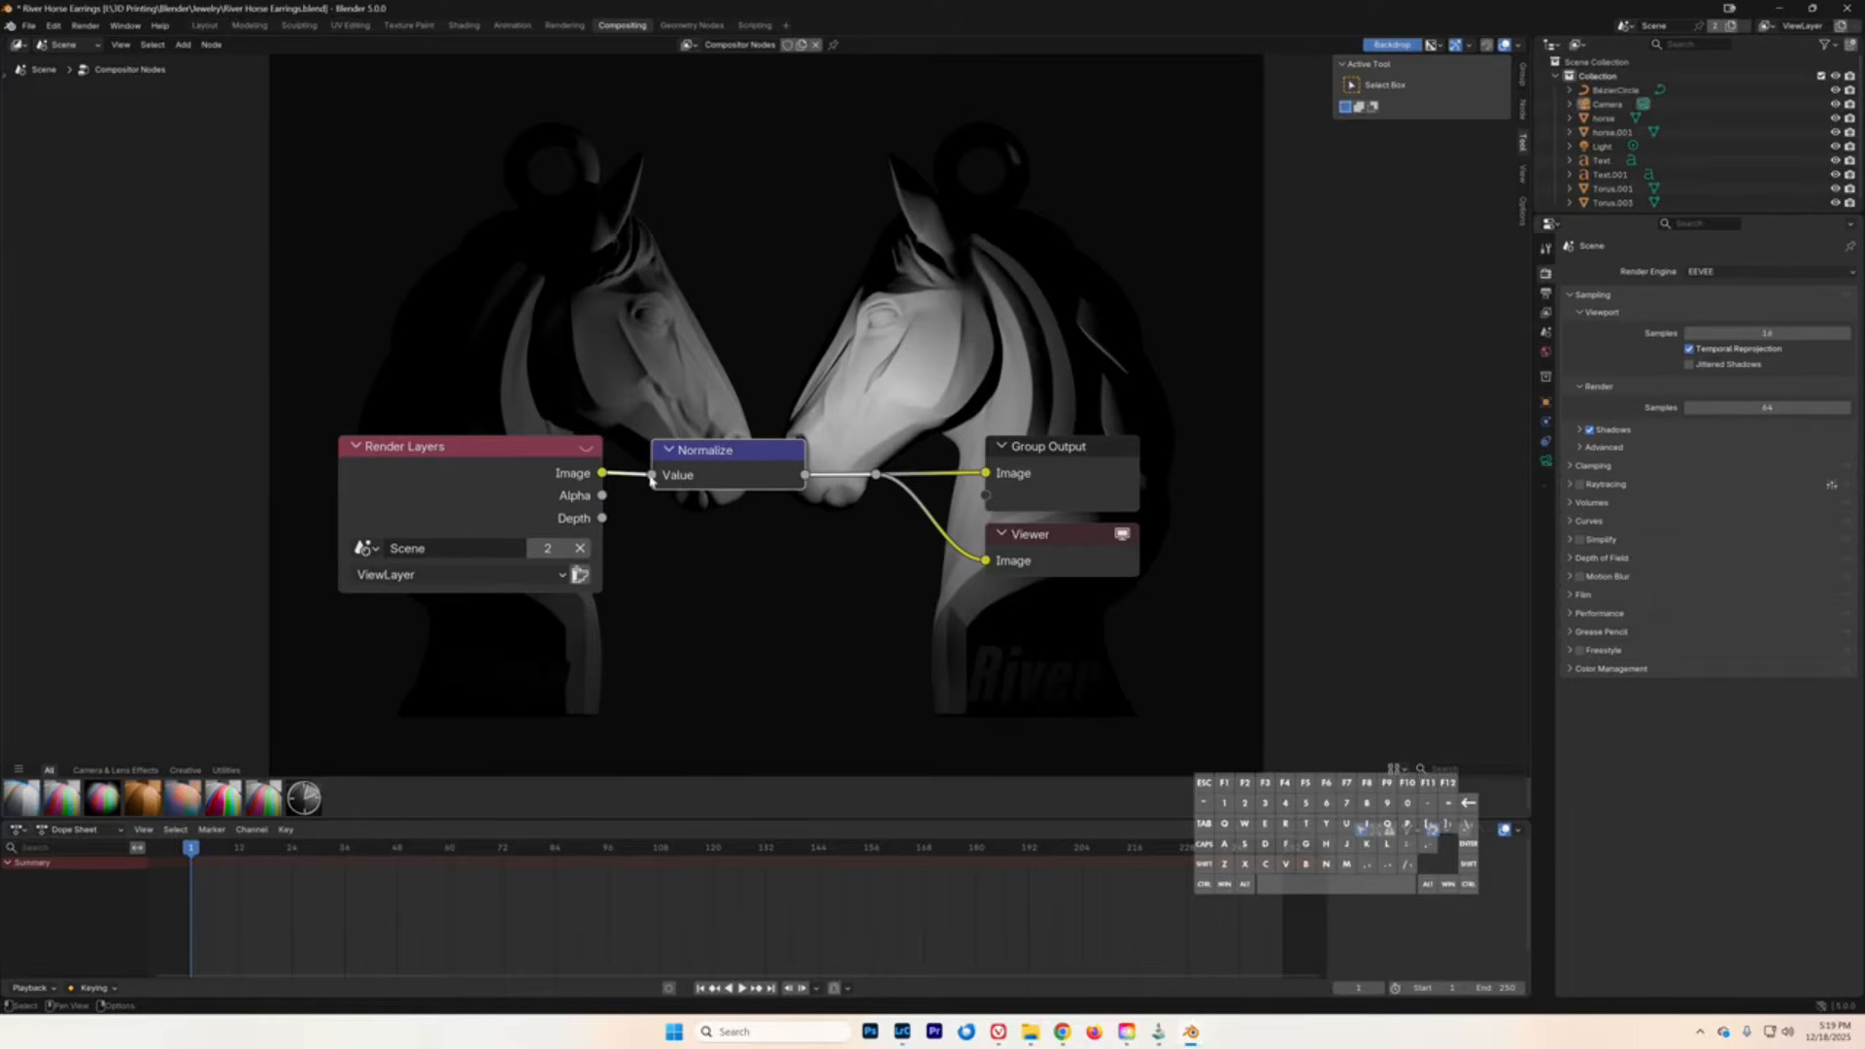
left_click_drag(651, 479, 615, 520)
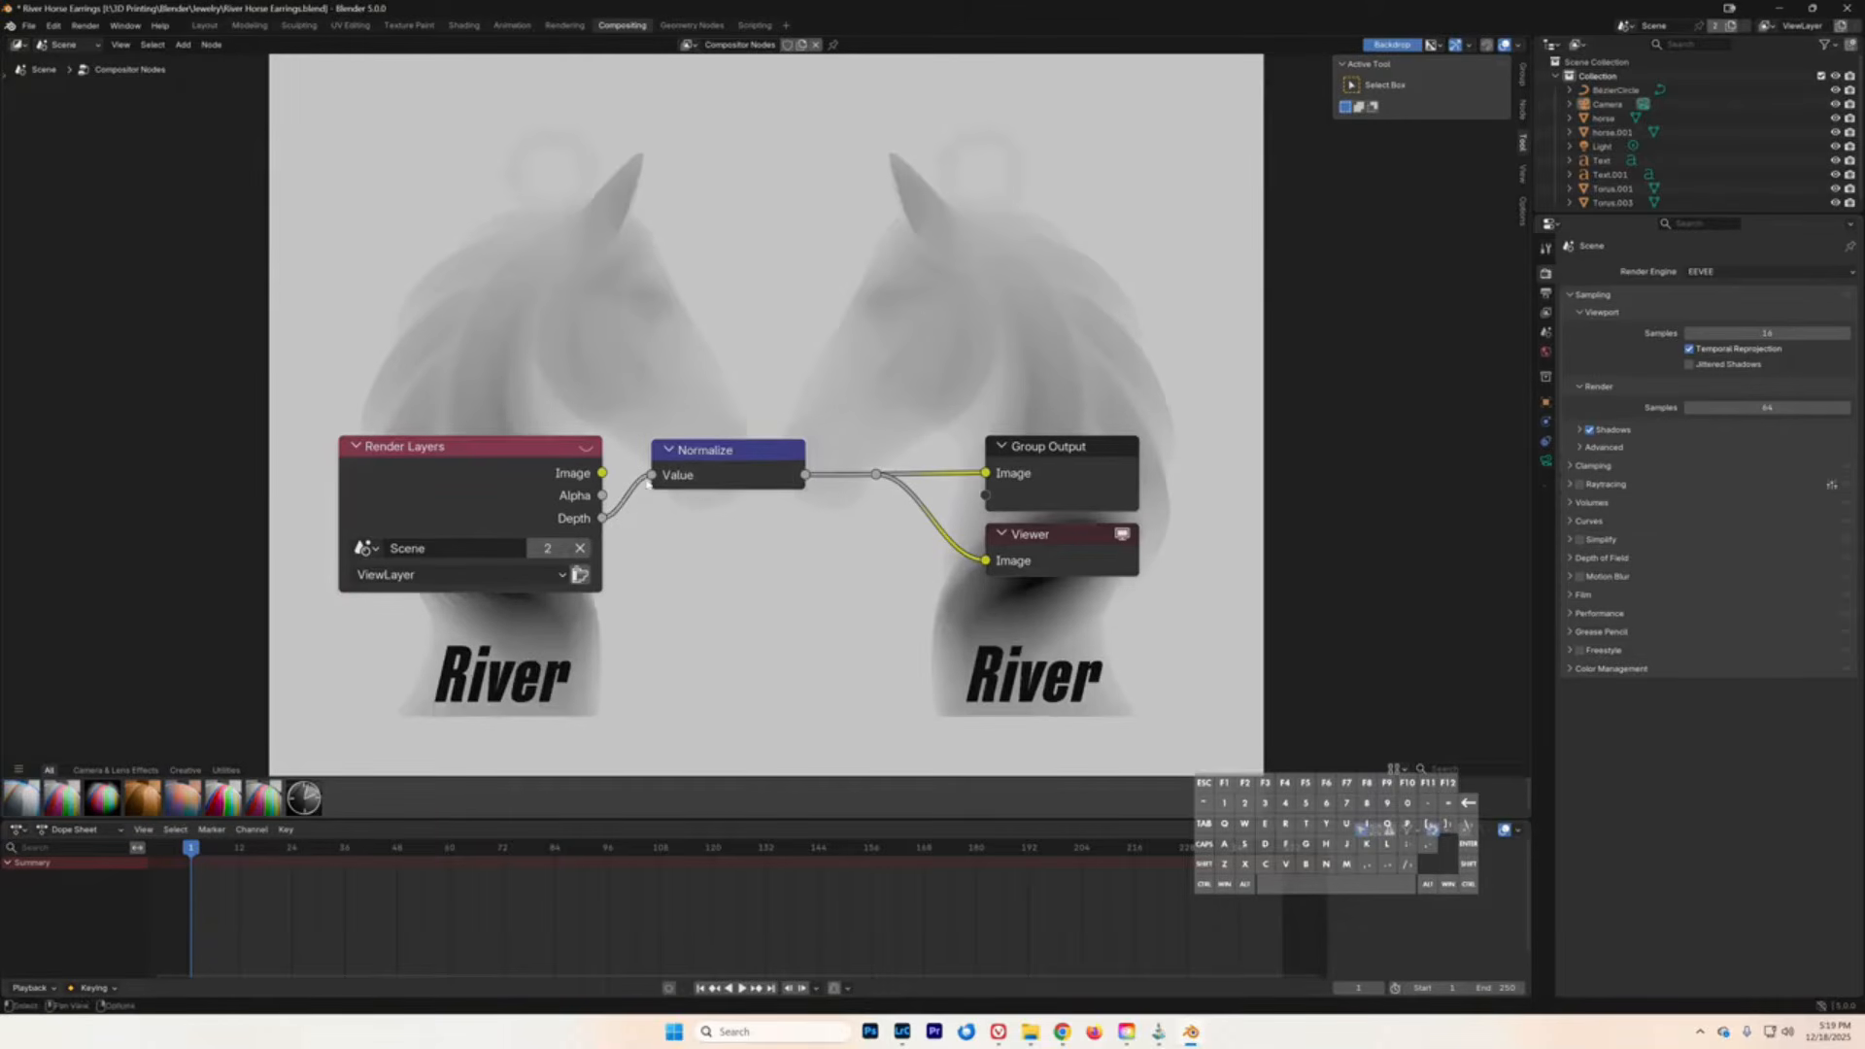
left_click_drag(653, 477, 602, 518)
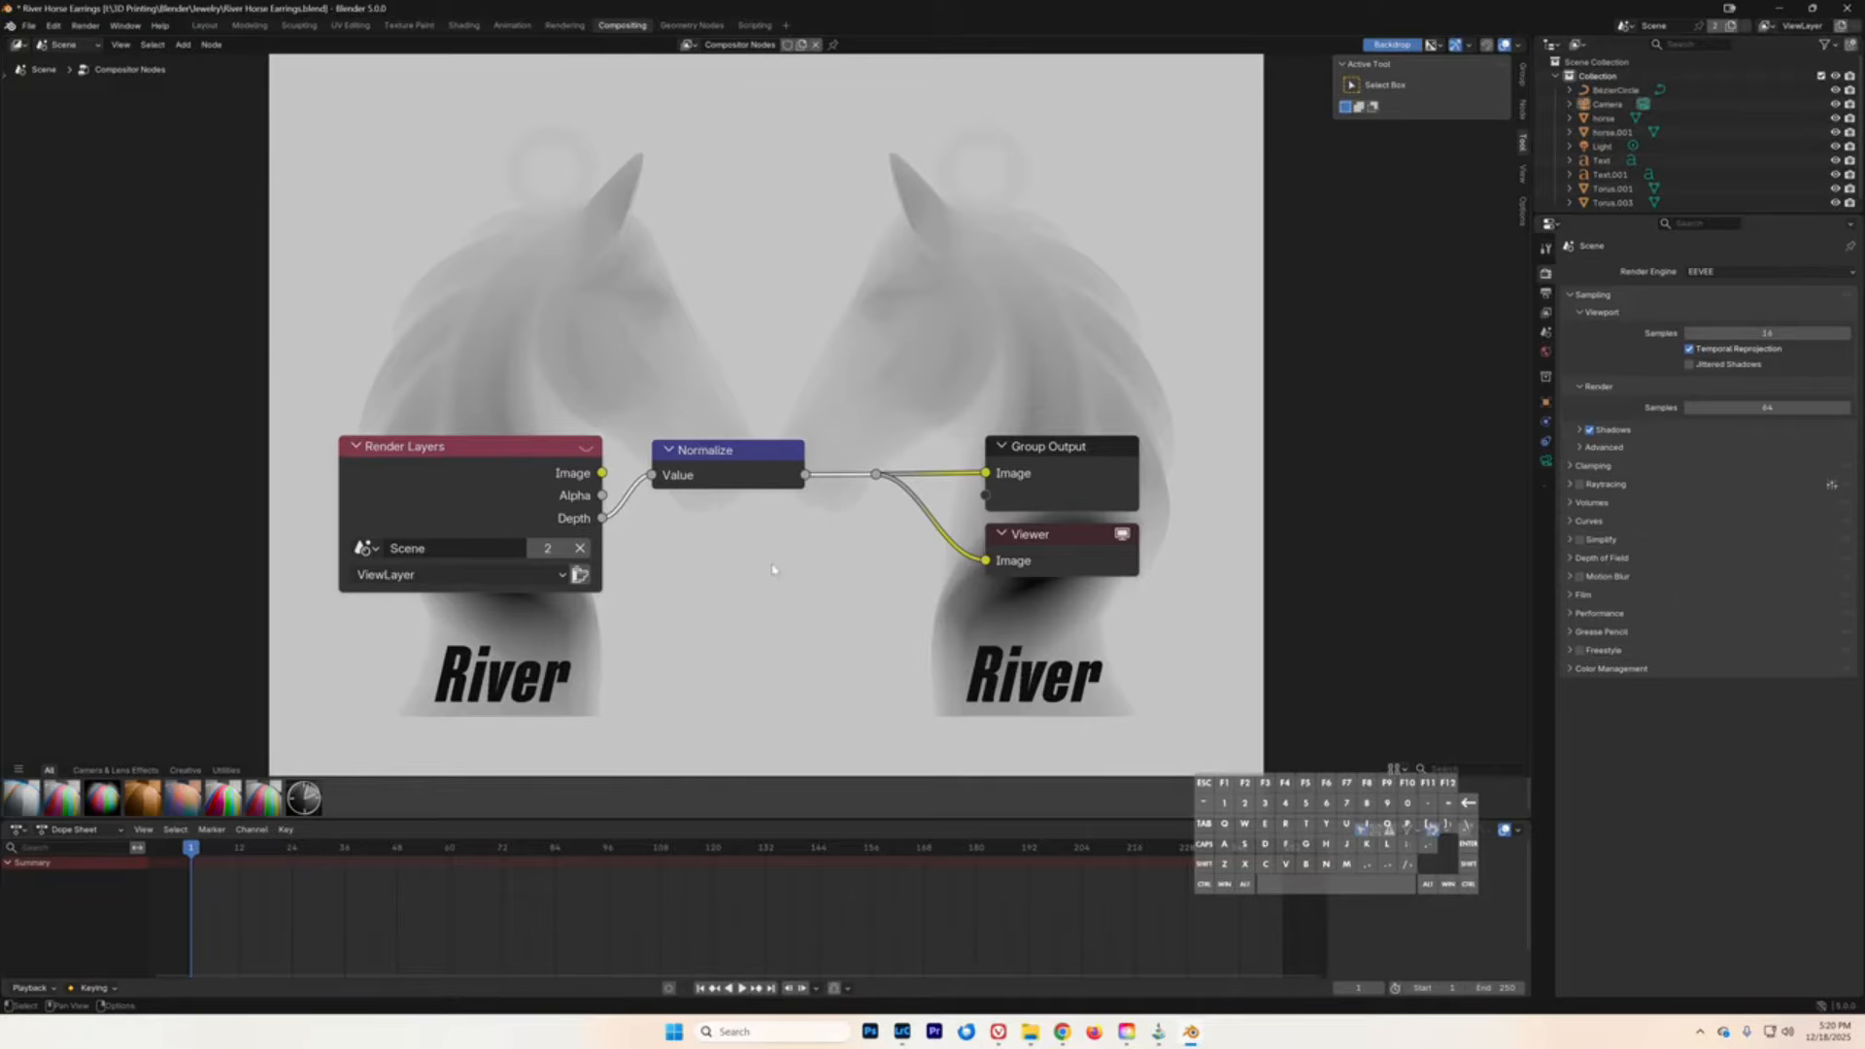
- Insert an Invert Color node on the link after the Normalize node
left_click(182, 44)
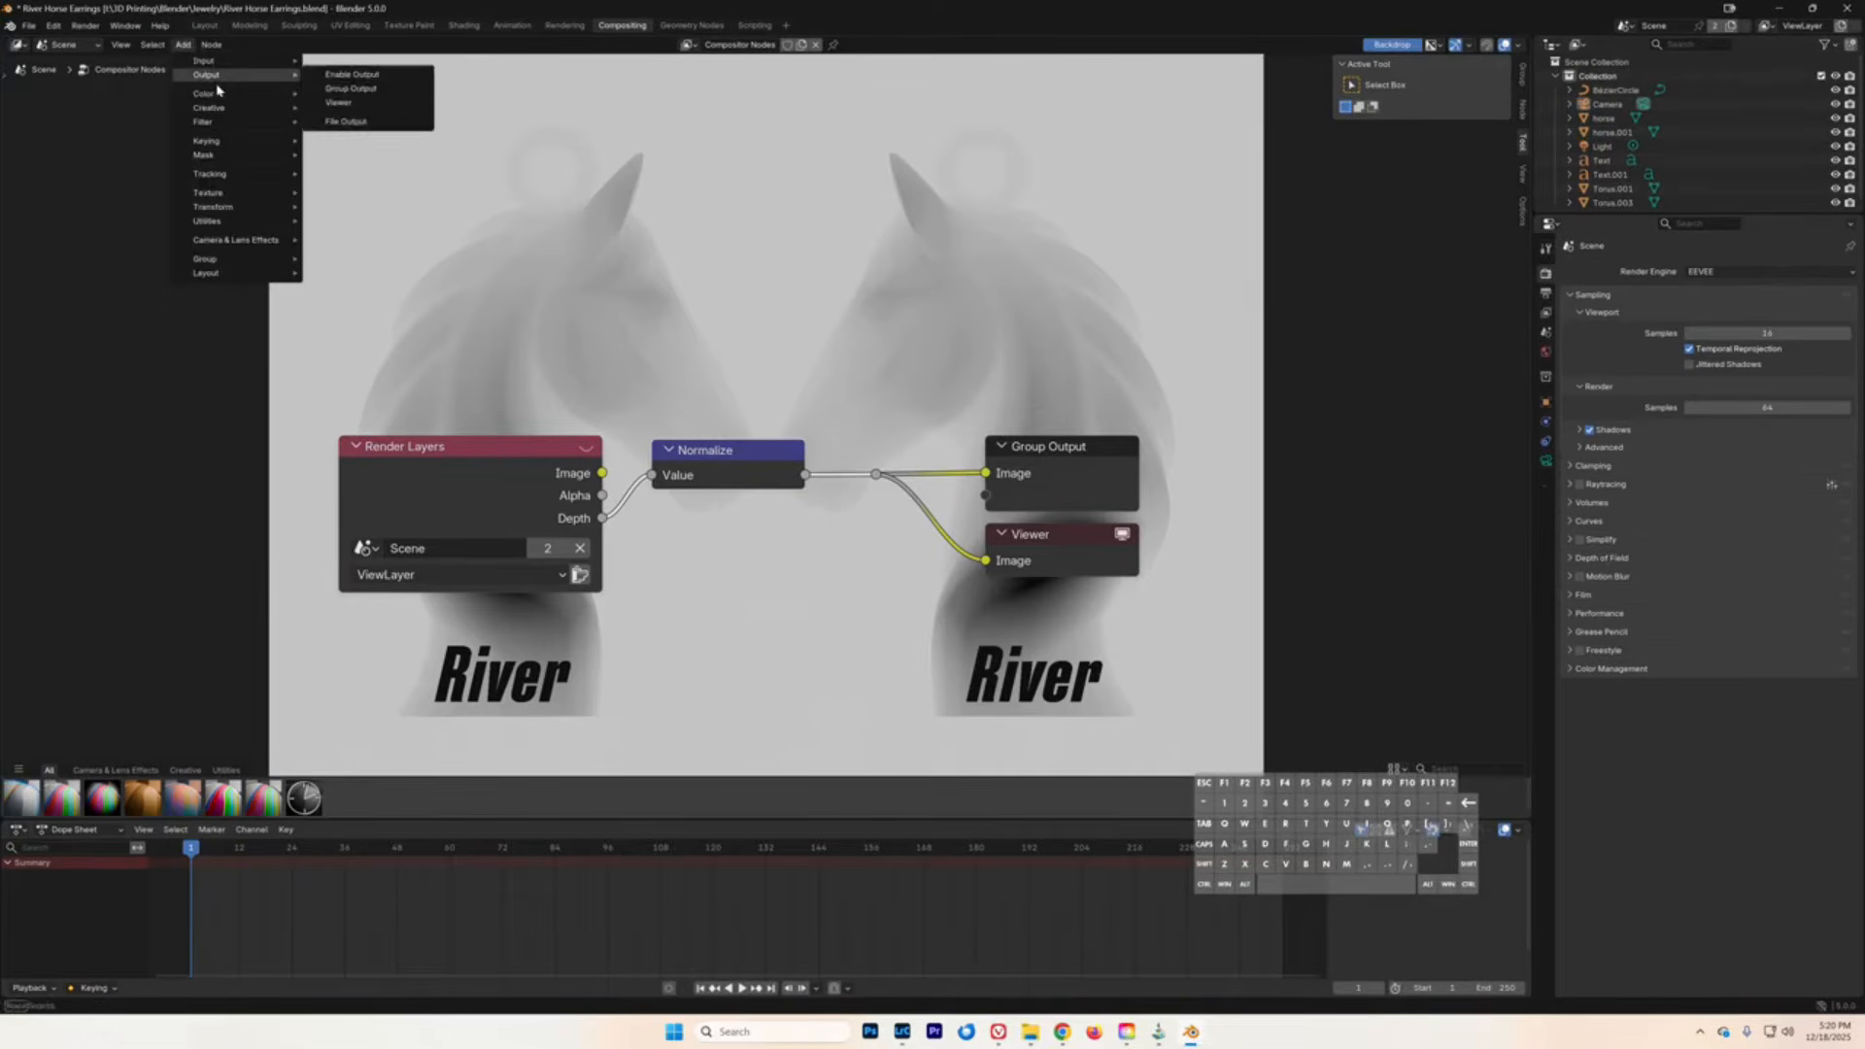
mouse_move(221, 94)
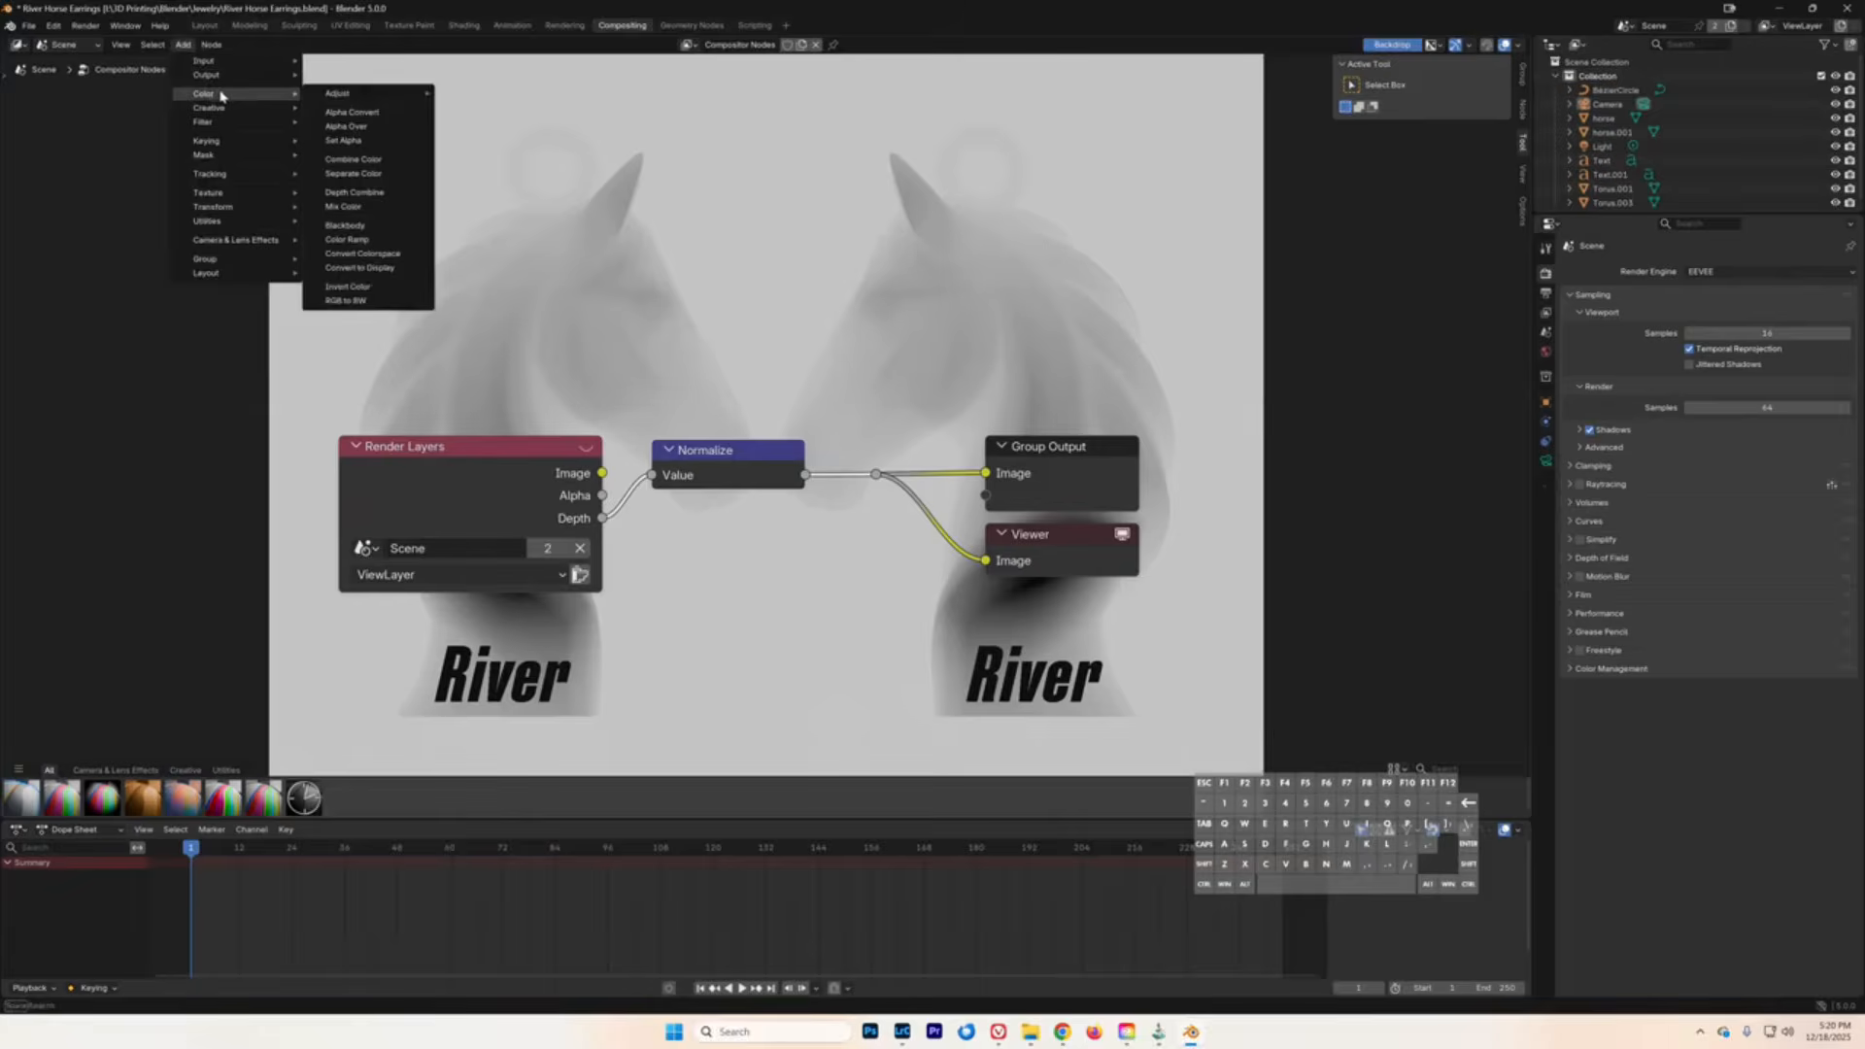
left_click(365, 286)
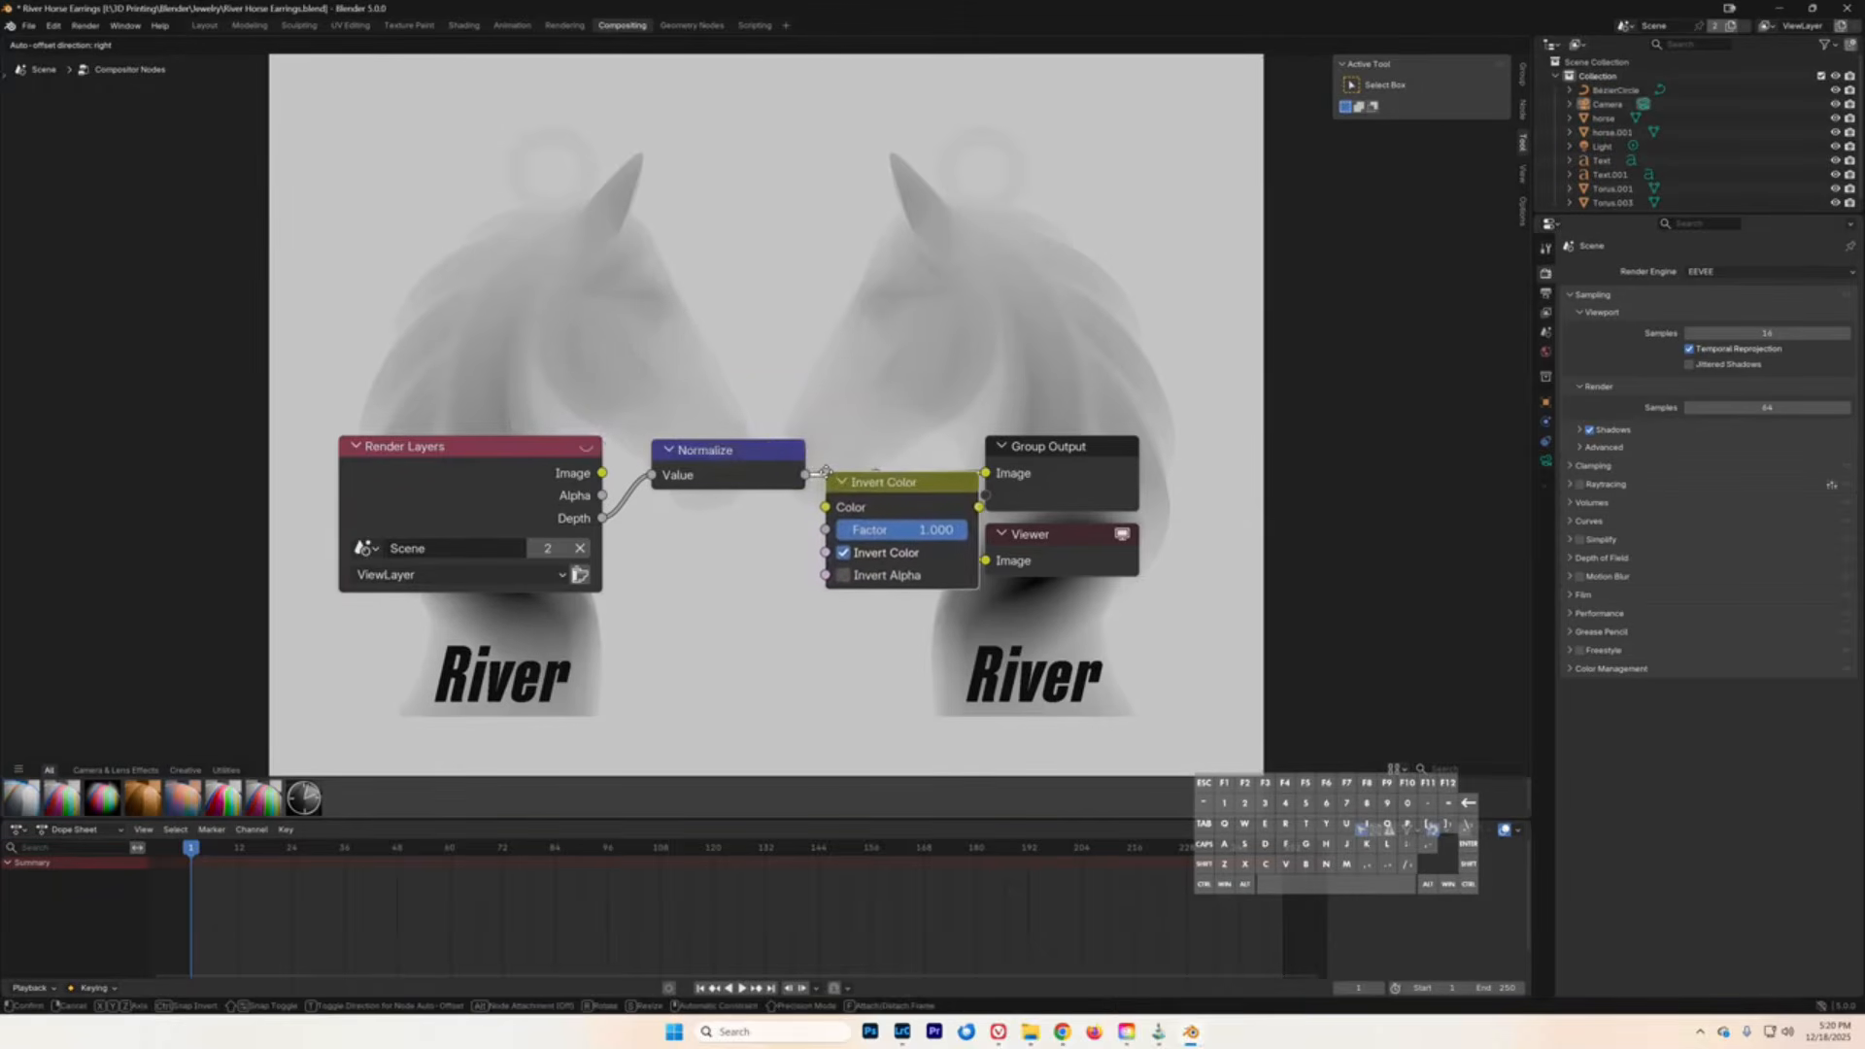
left_click(835, 473)
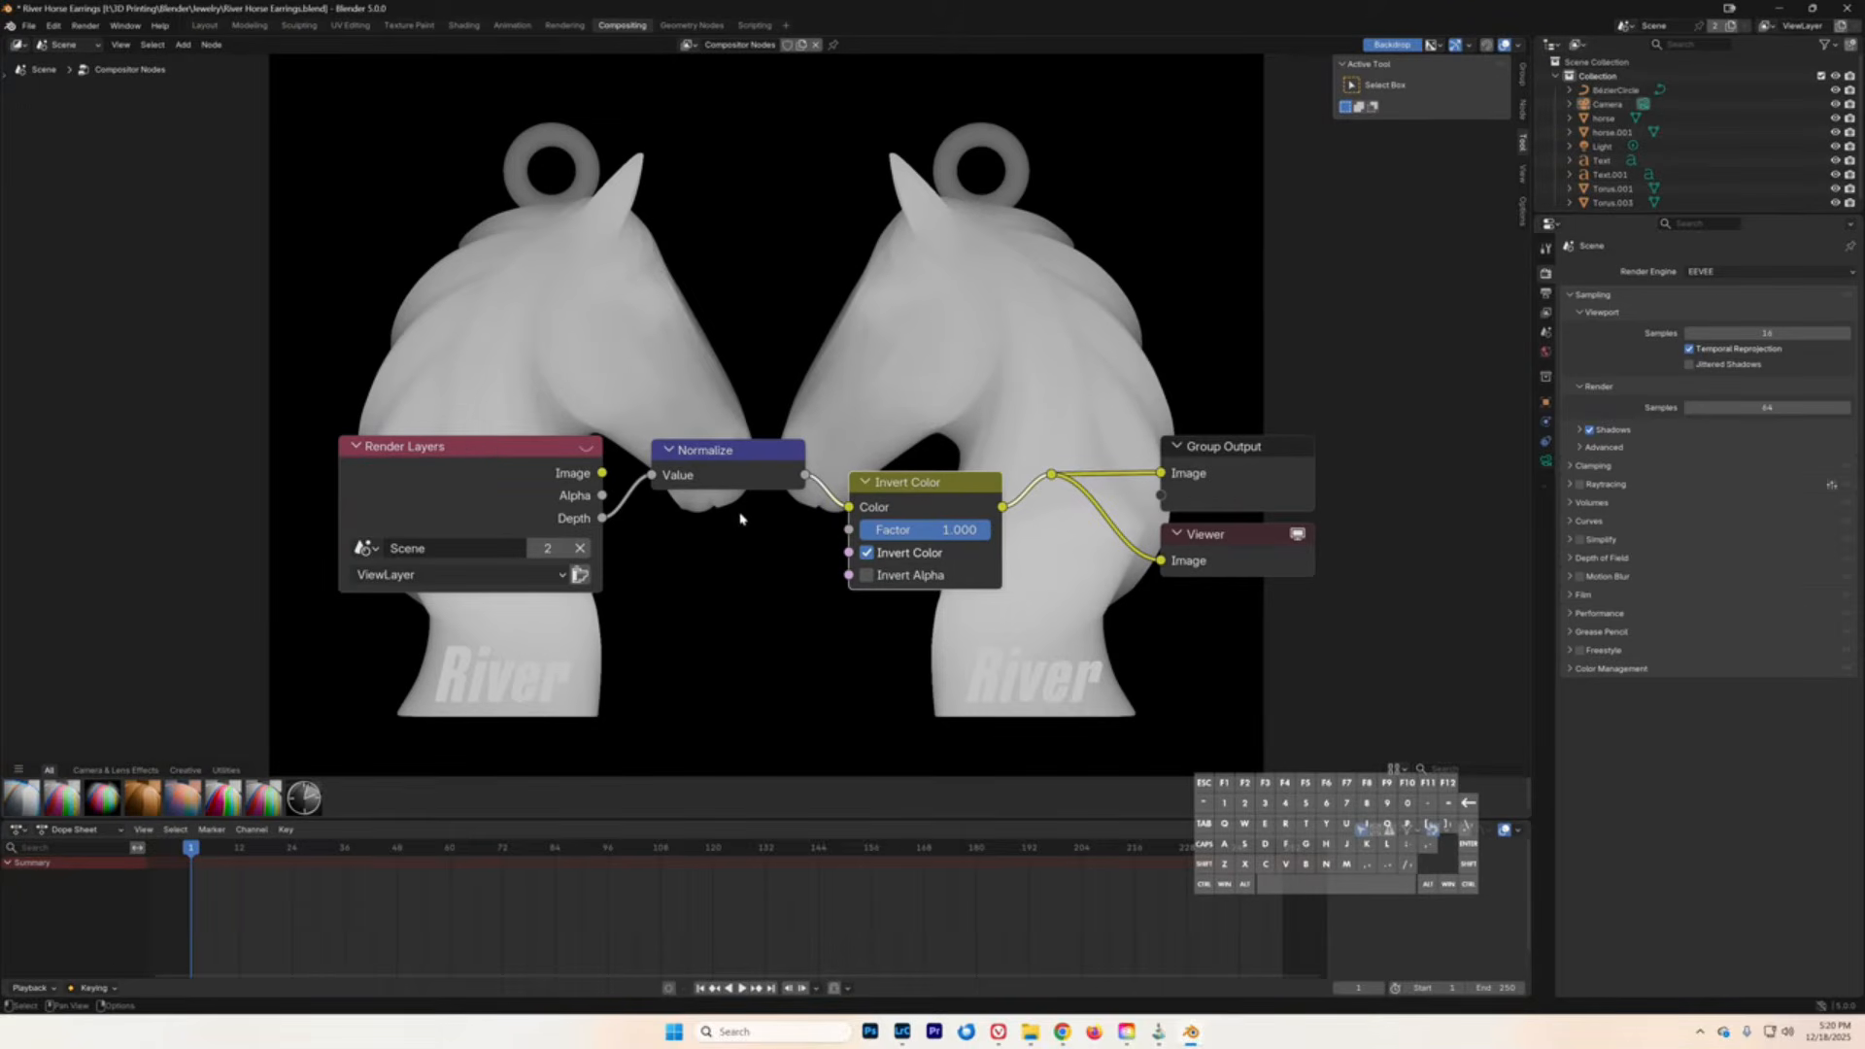
- Spread the compositor nodes out lower in the node editor so they cover less of the horse heads
left_click_drag(480, 449, 321, 518)
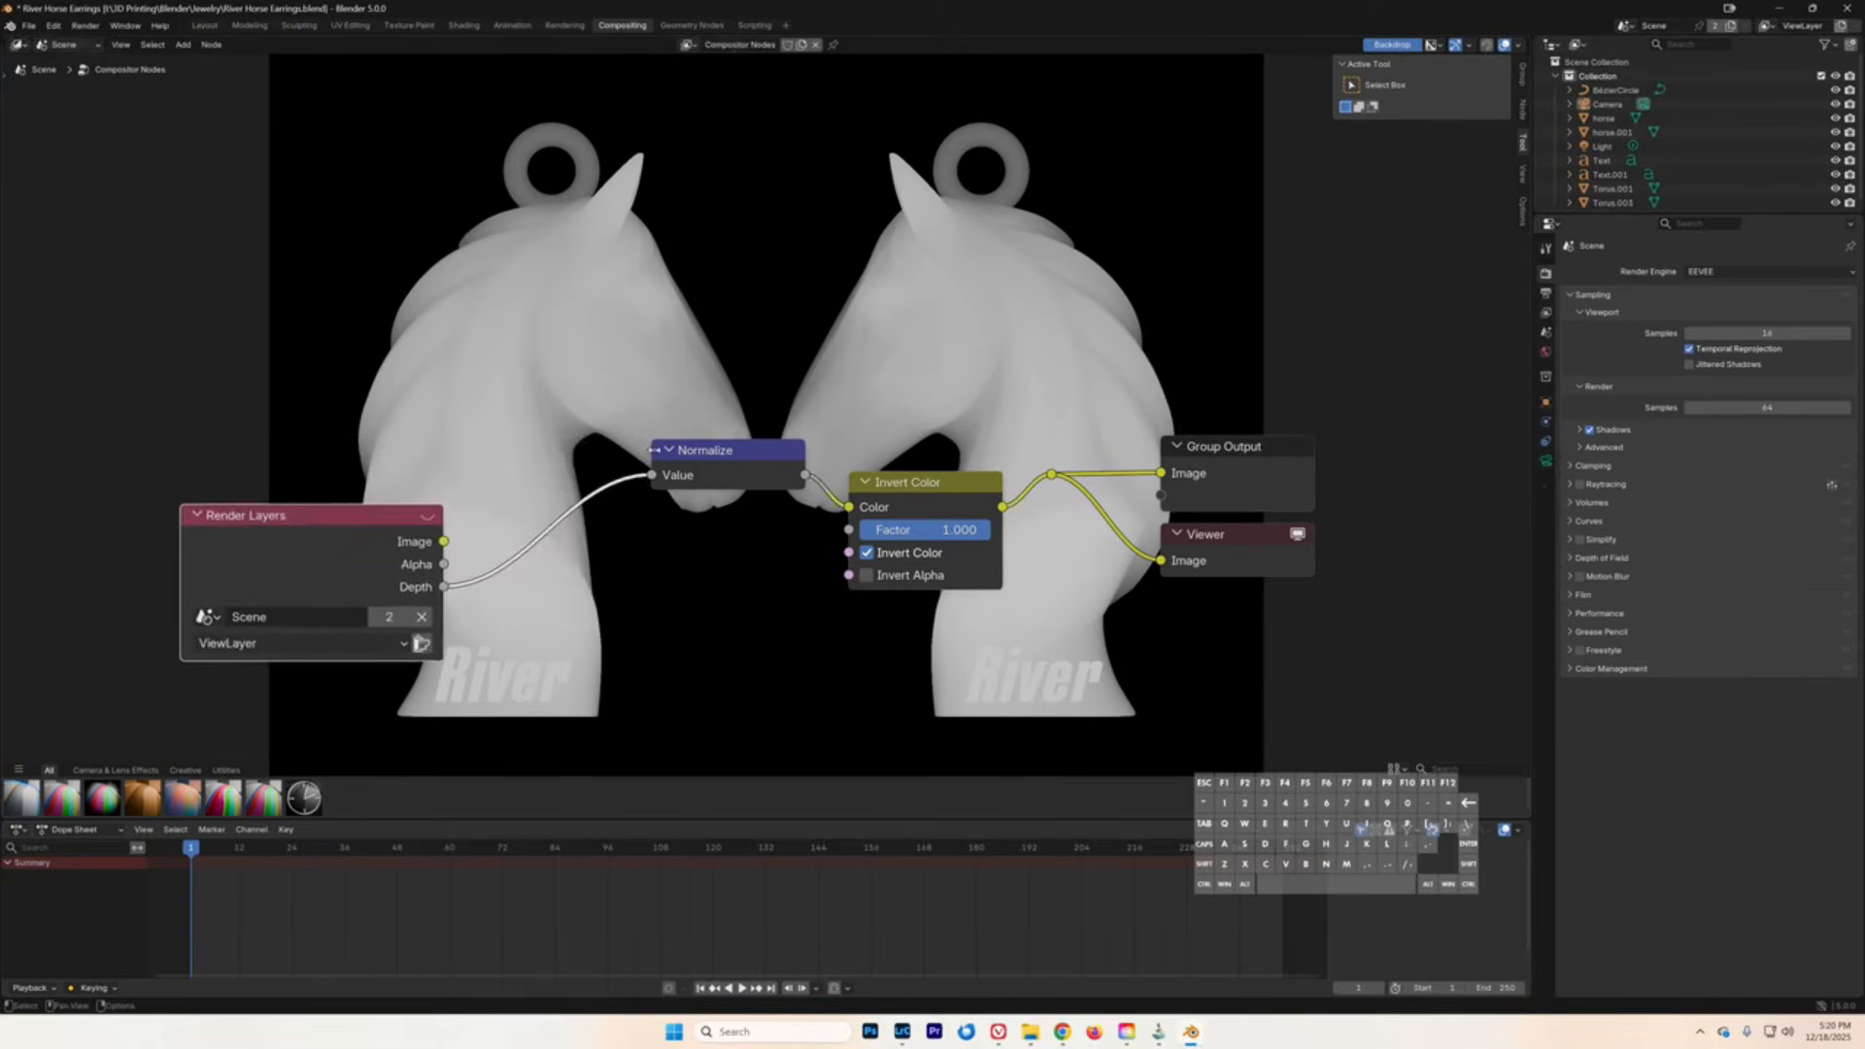
left_click_drag(705, 452, 641, 577)
left_click_drag(938, 485, 914, 589)
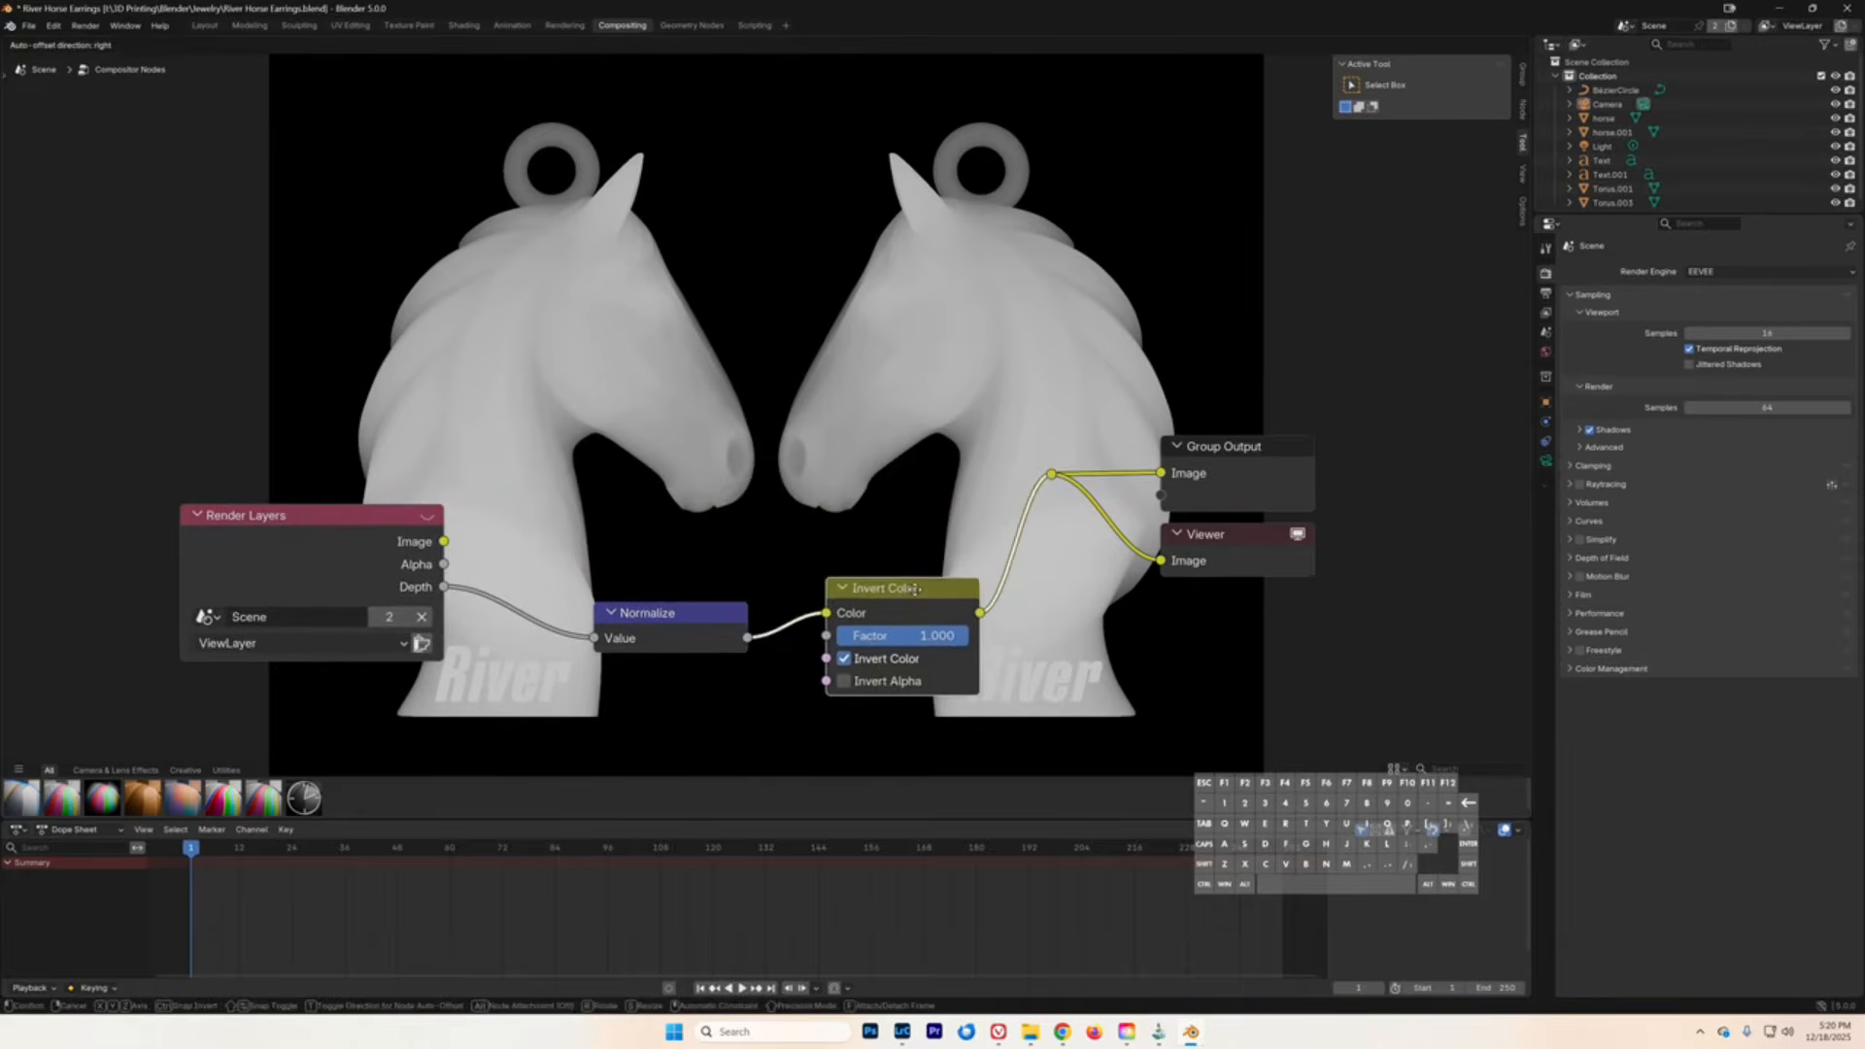
left_click_drag(1208, 448, 1179, 420)
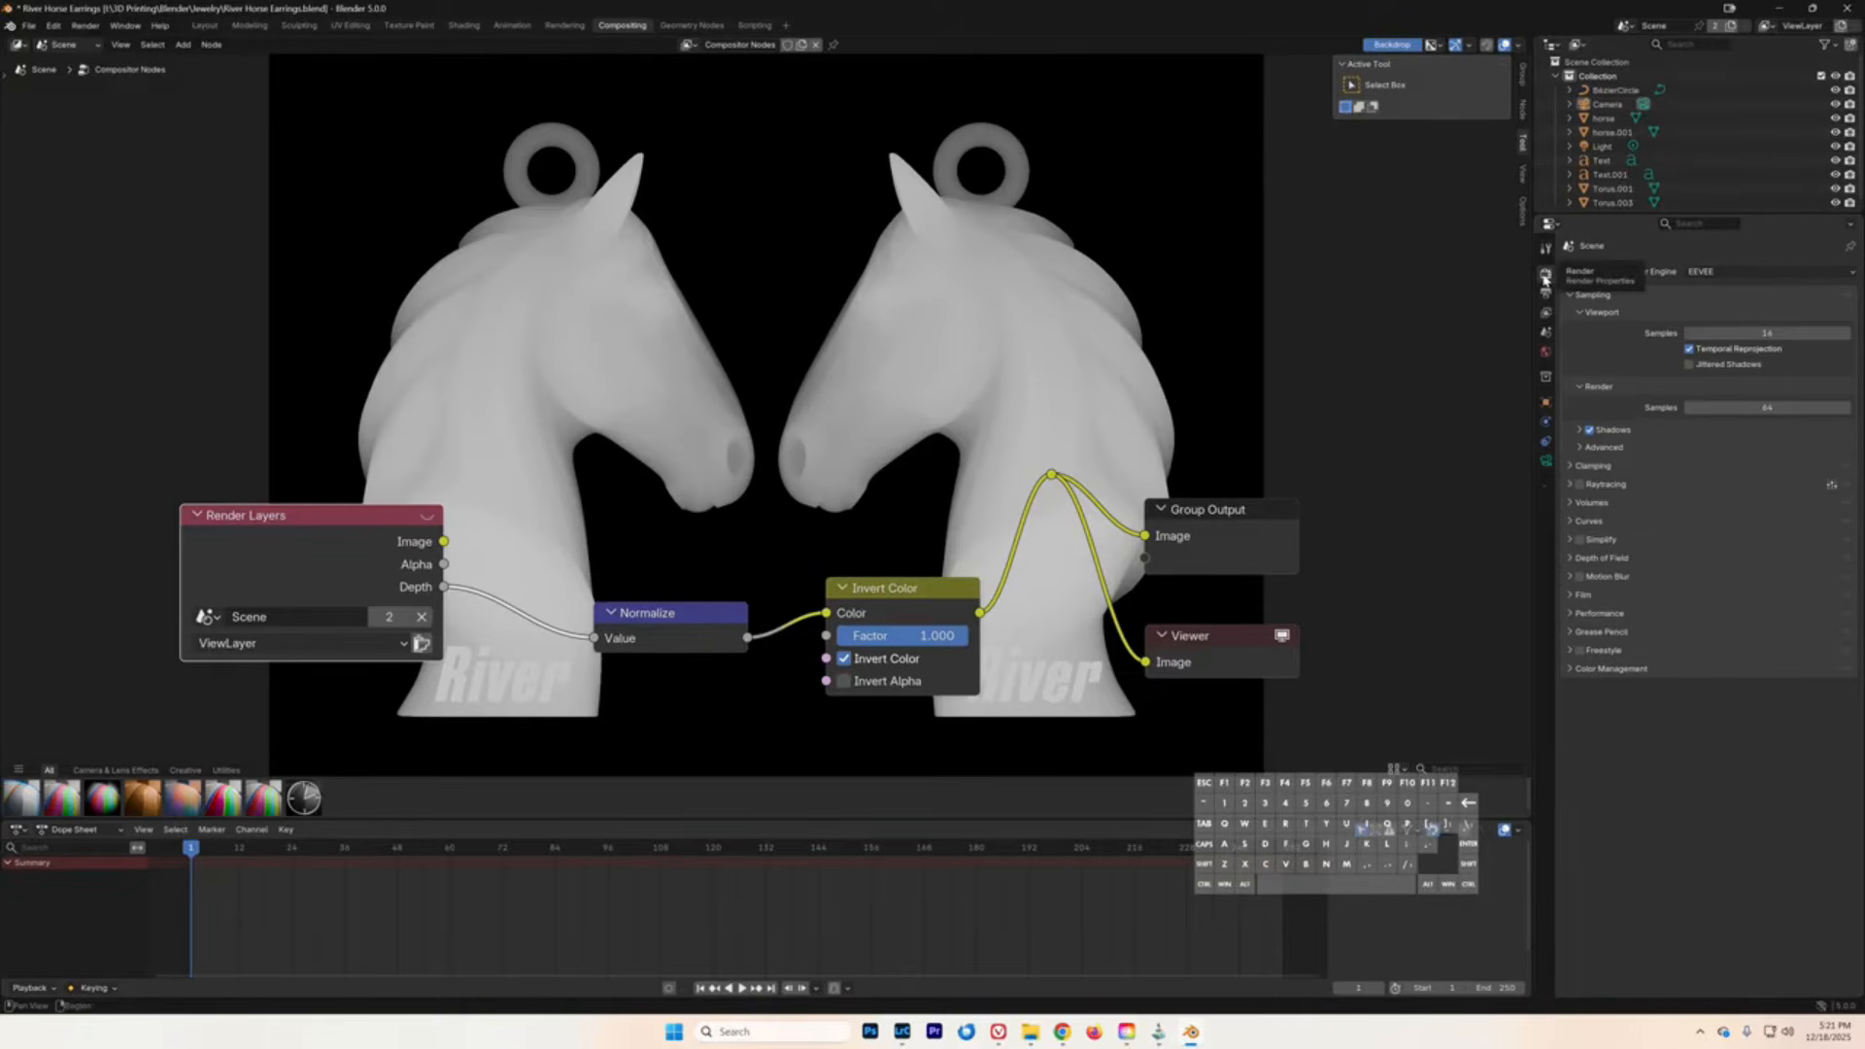
- Set the scene's color management to the Display P3 display with the Raw view transform
left_click(1571, 669)
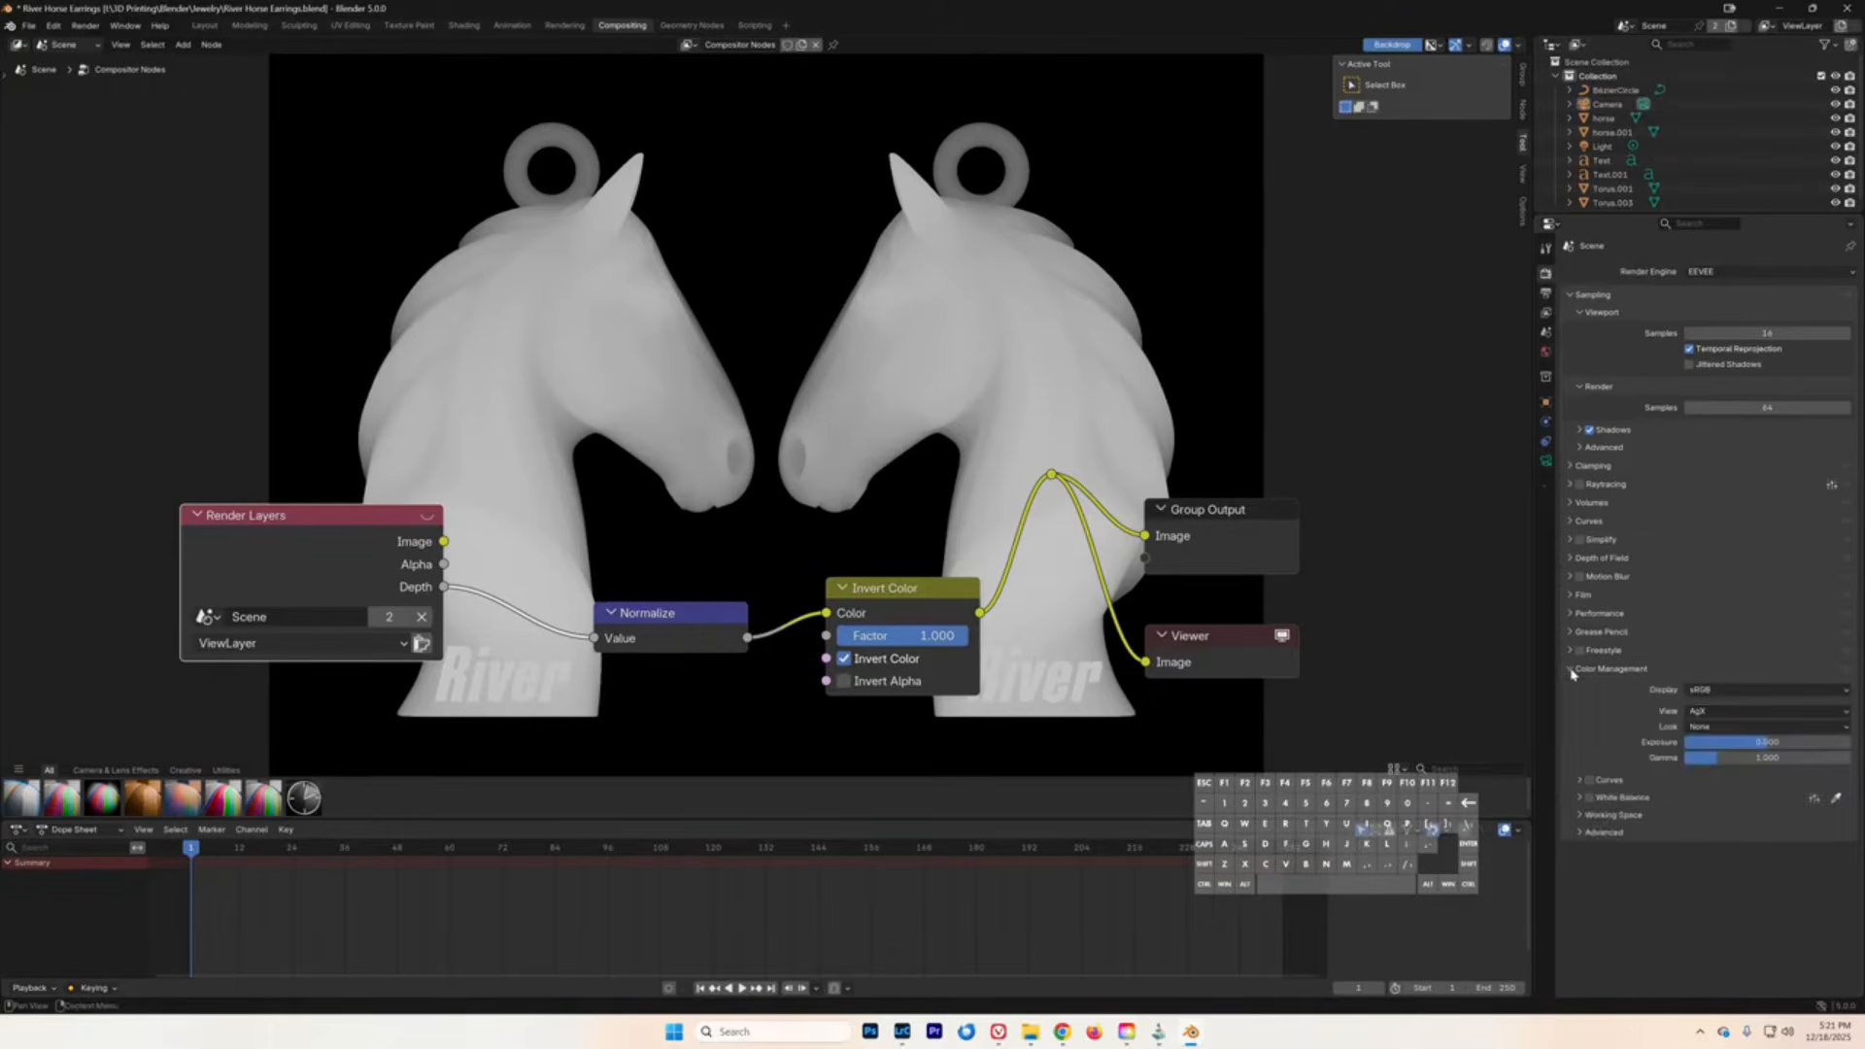
left_click(1710, 691)
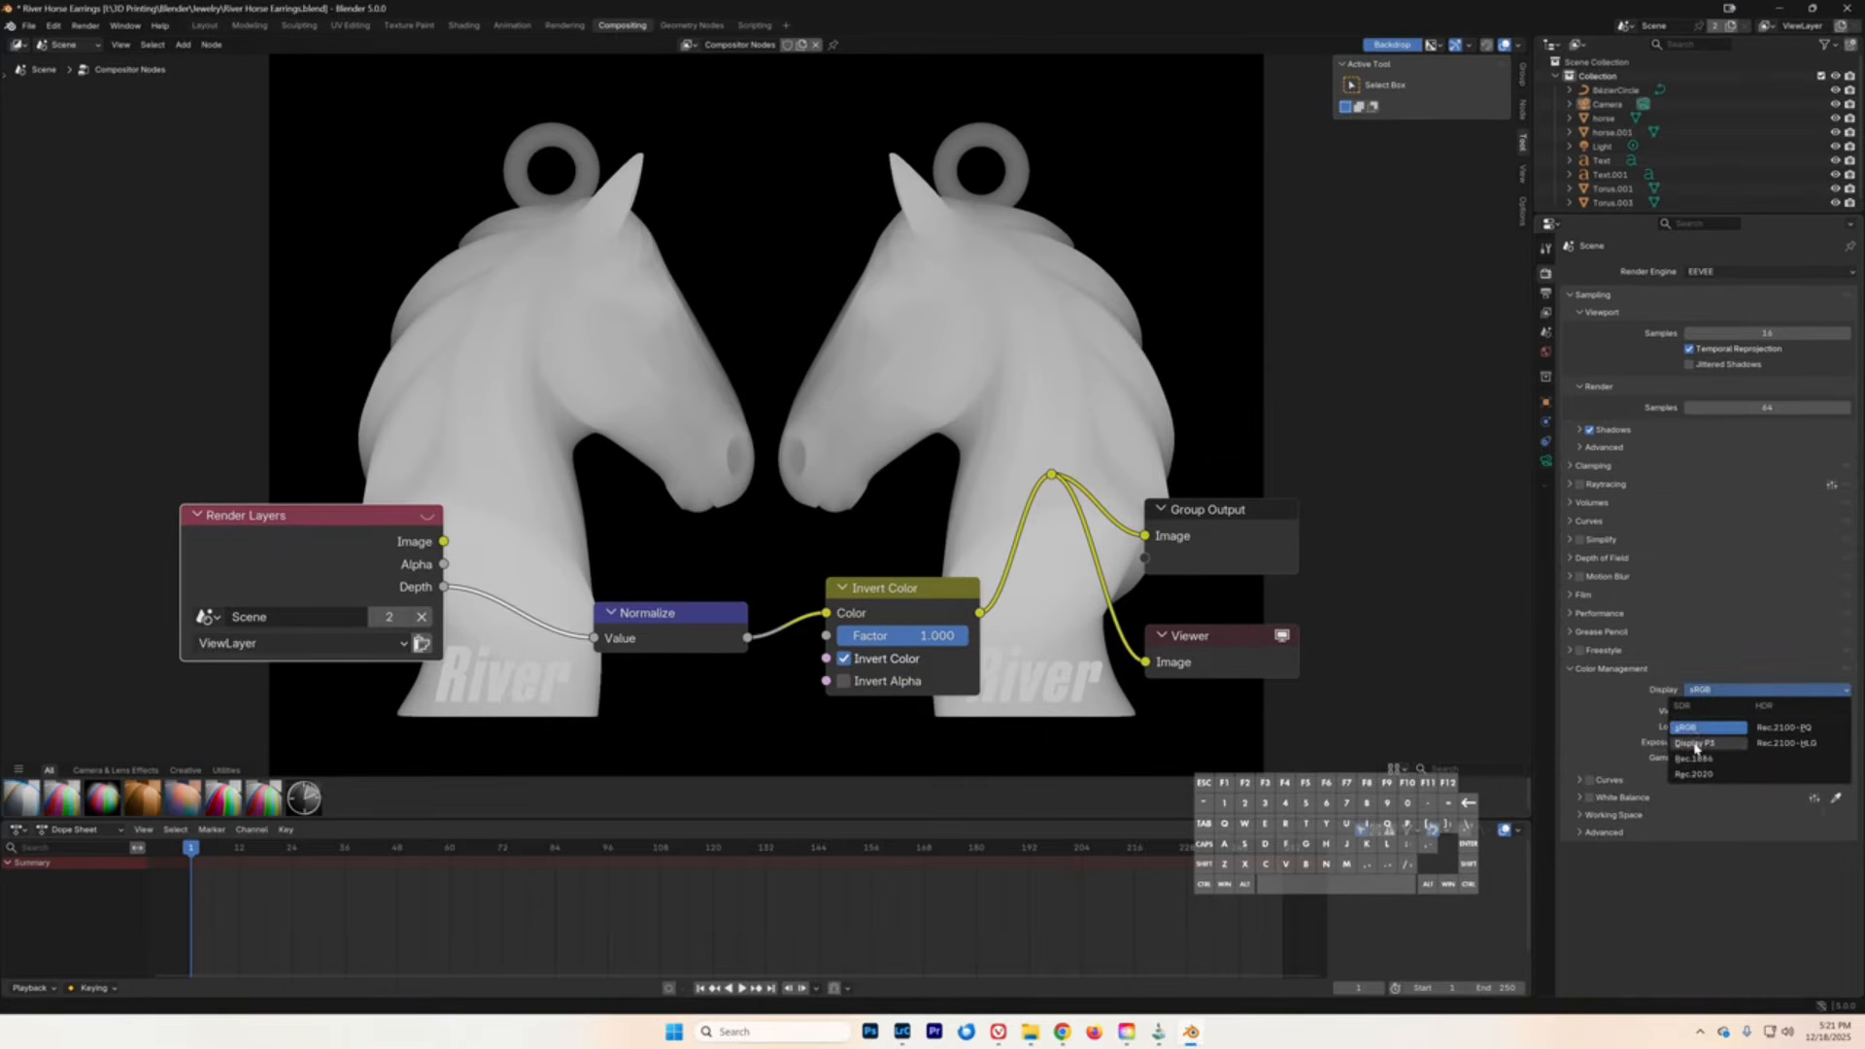
left_click(1694, 744)
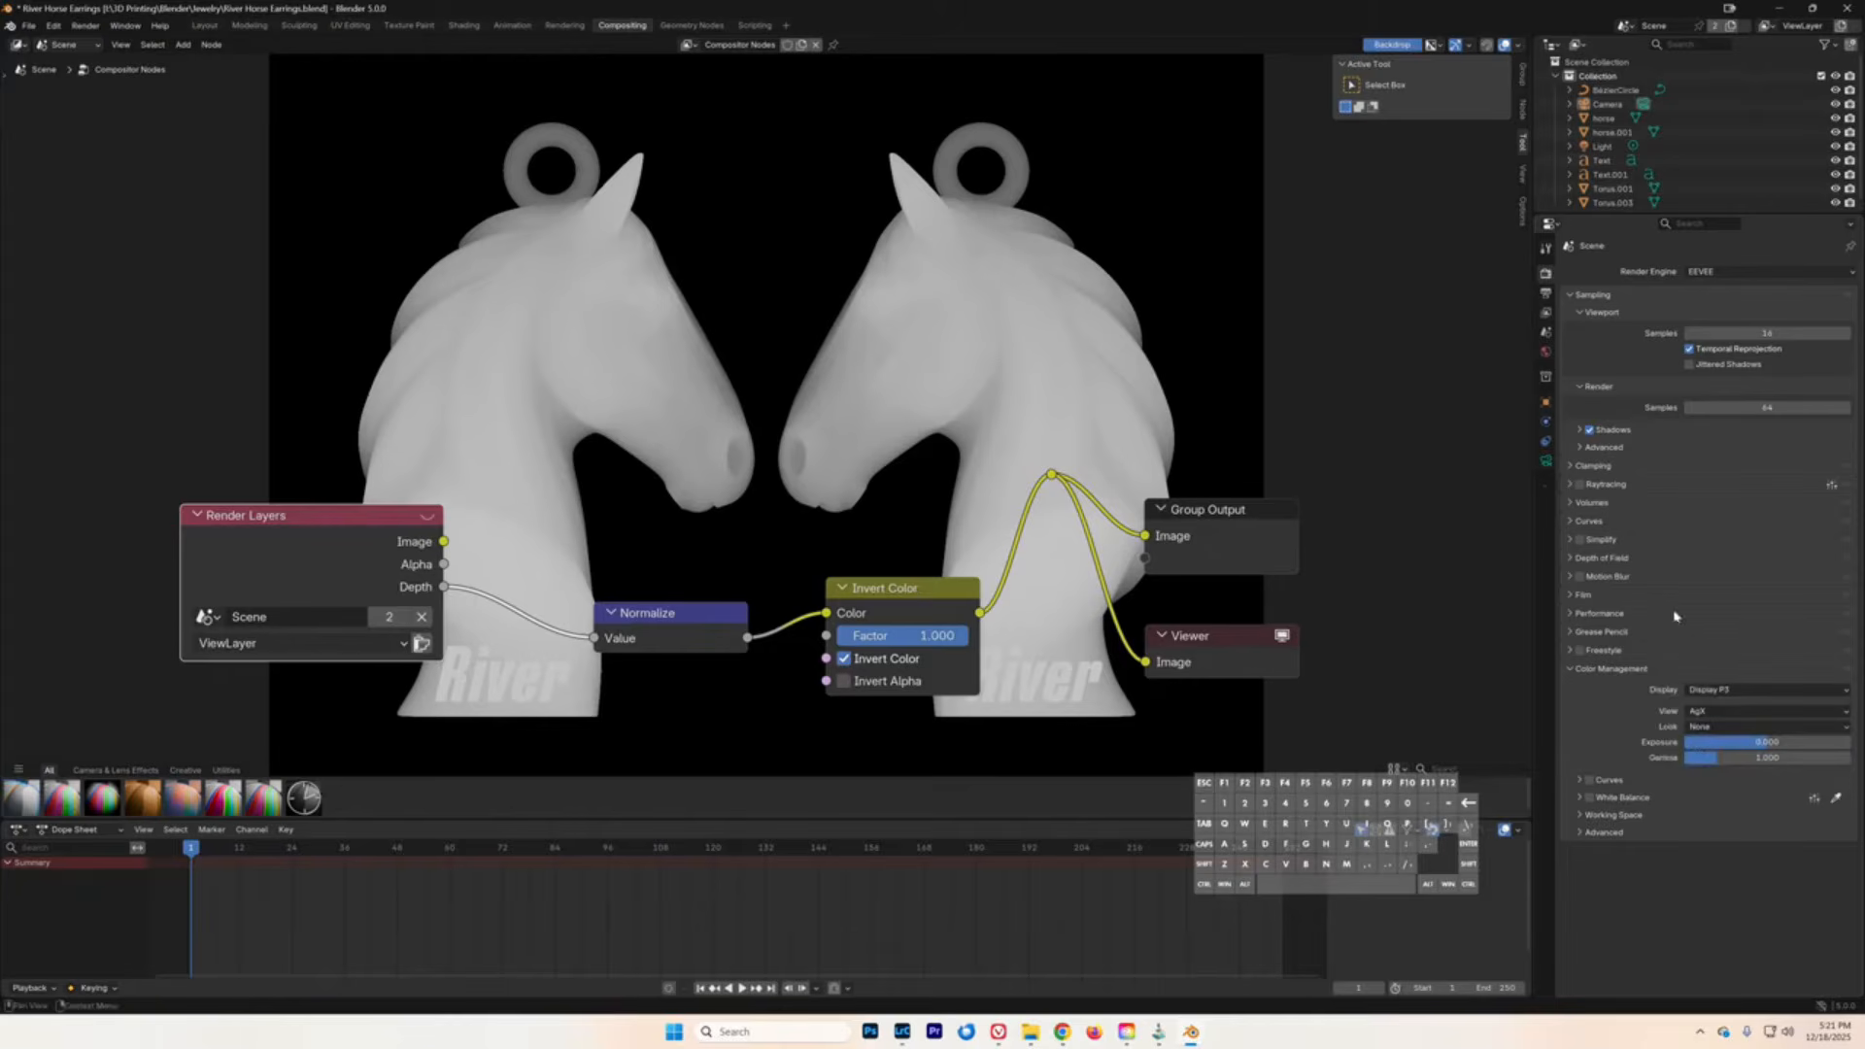
left_click(1700, 712)
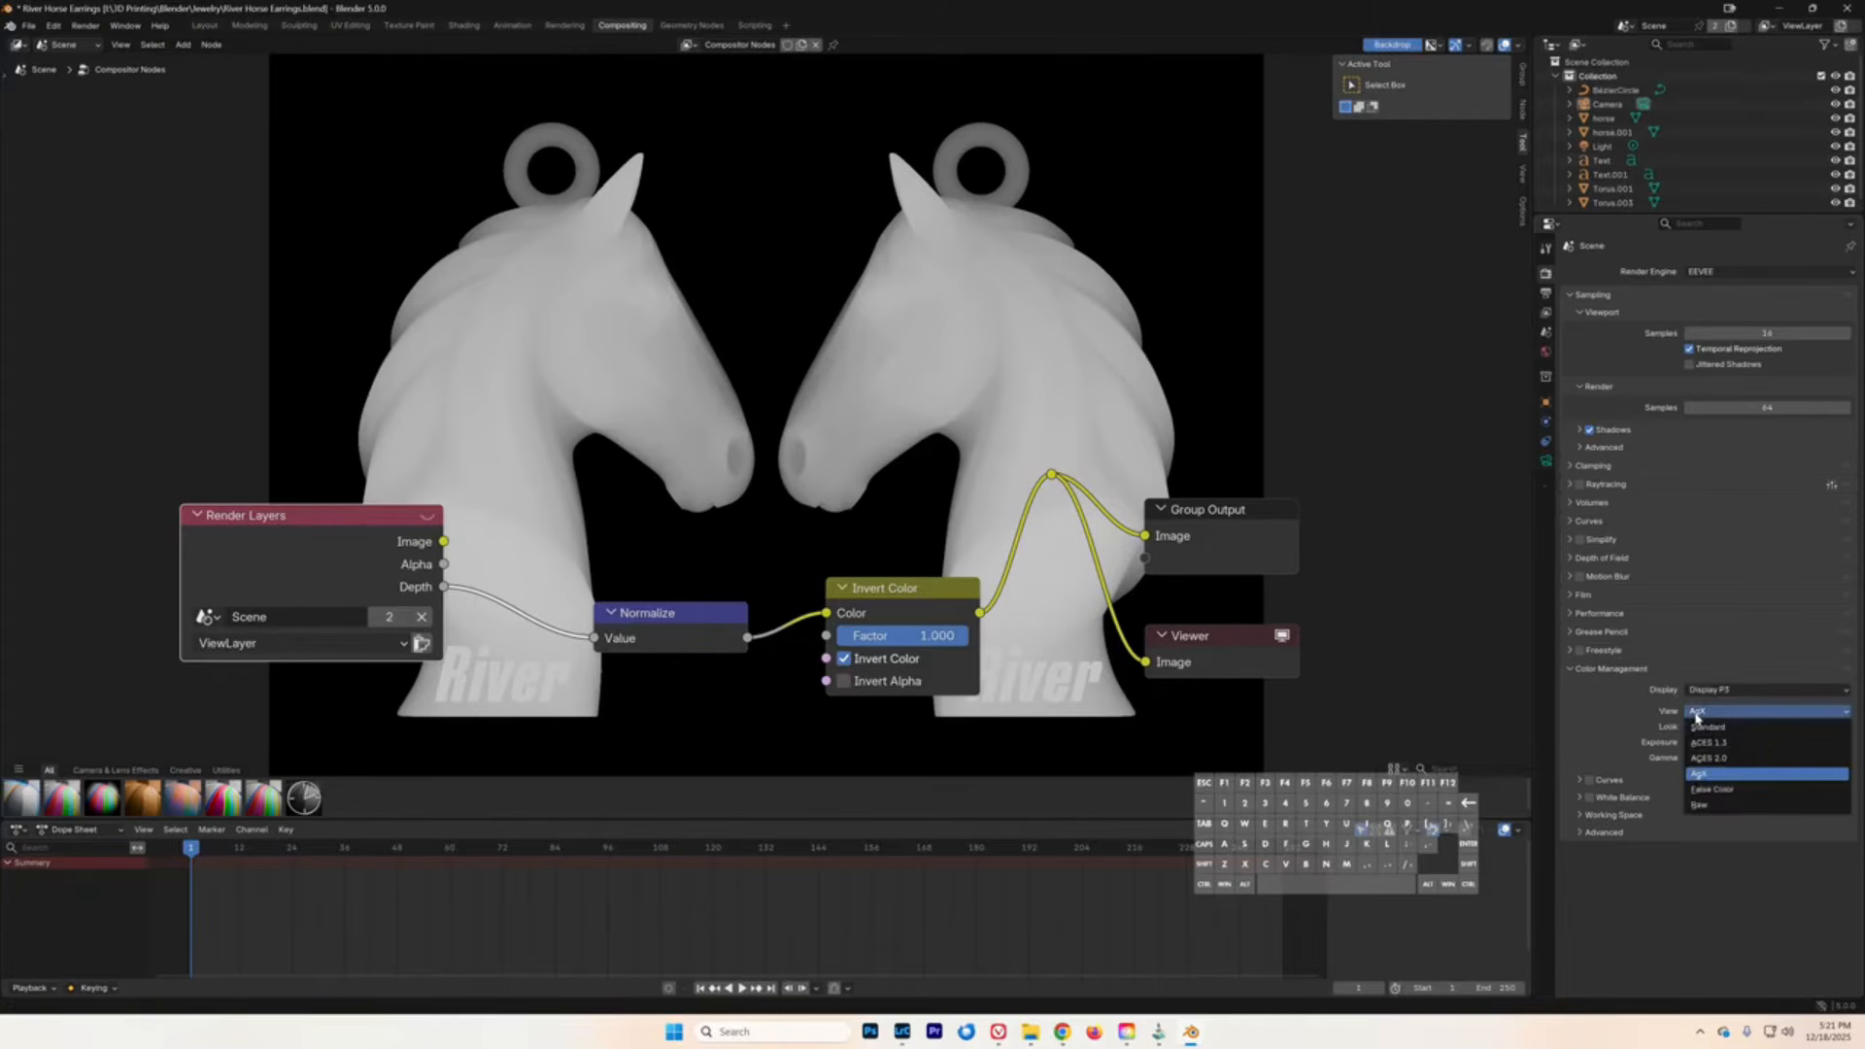
left_click(1698, 806)
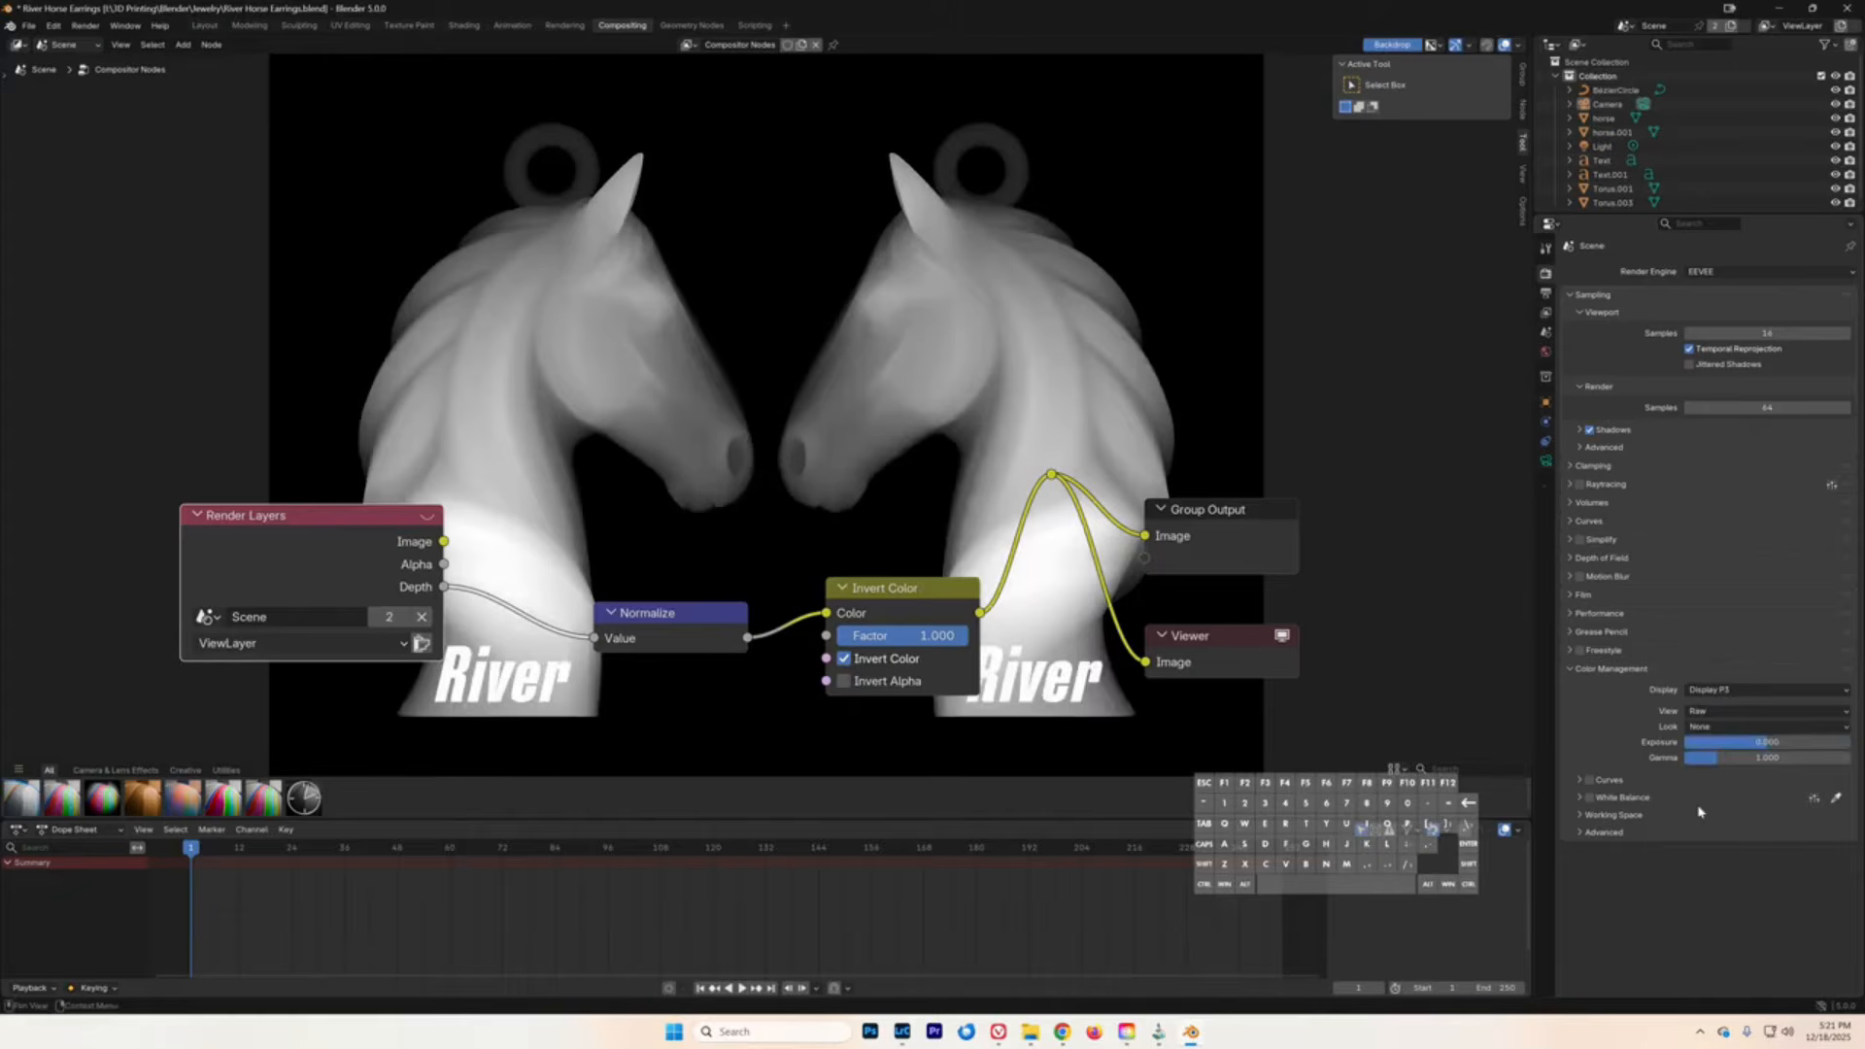
- Switch the view transform to AgX and back to Raw to compare the depth map's contrast
left_click(1705, 711)
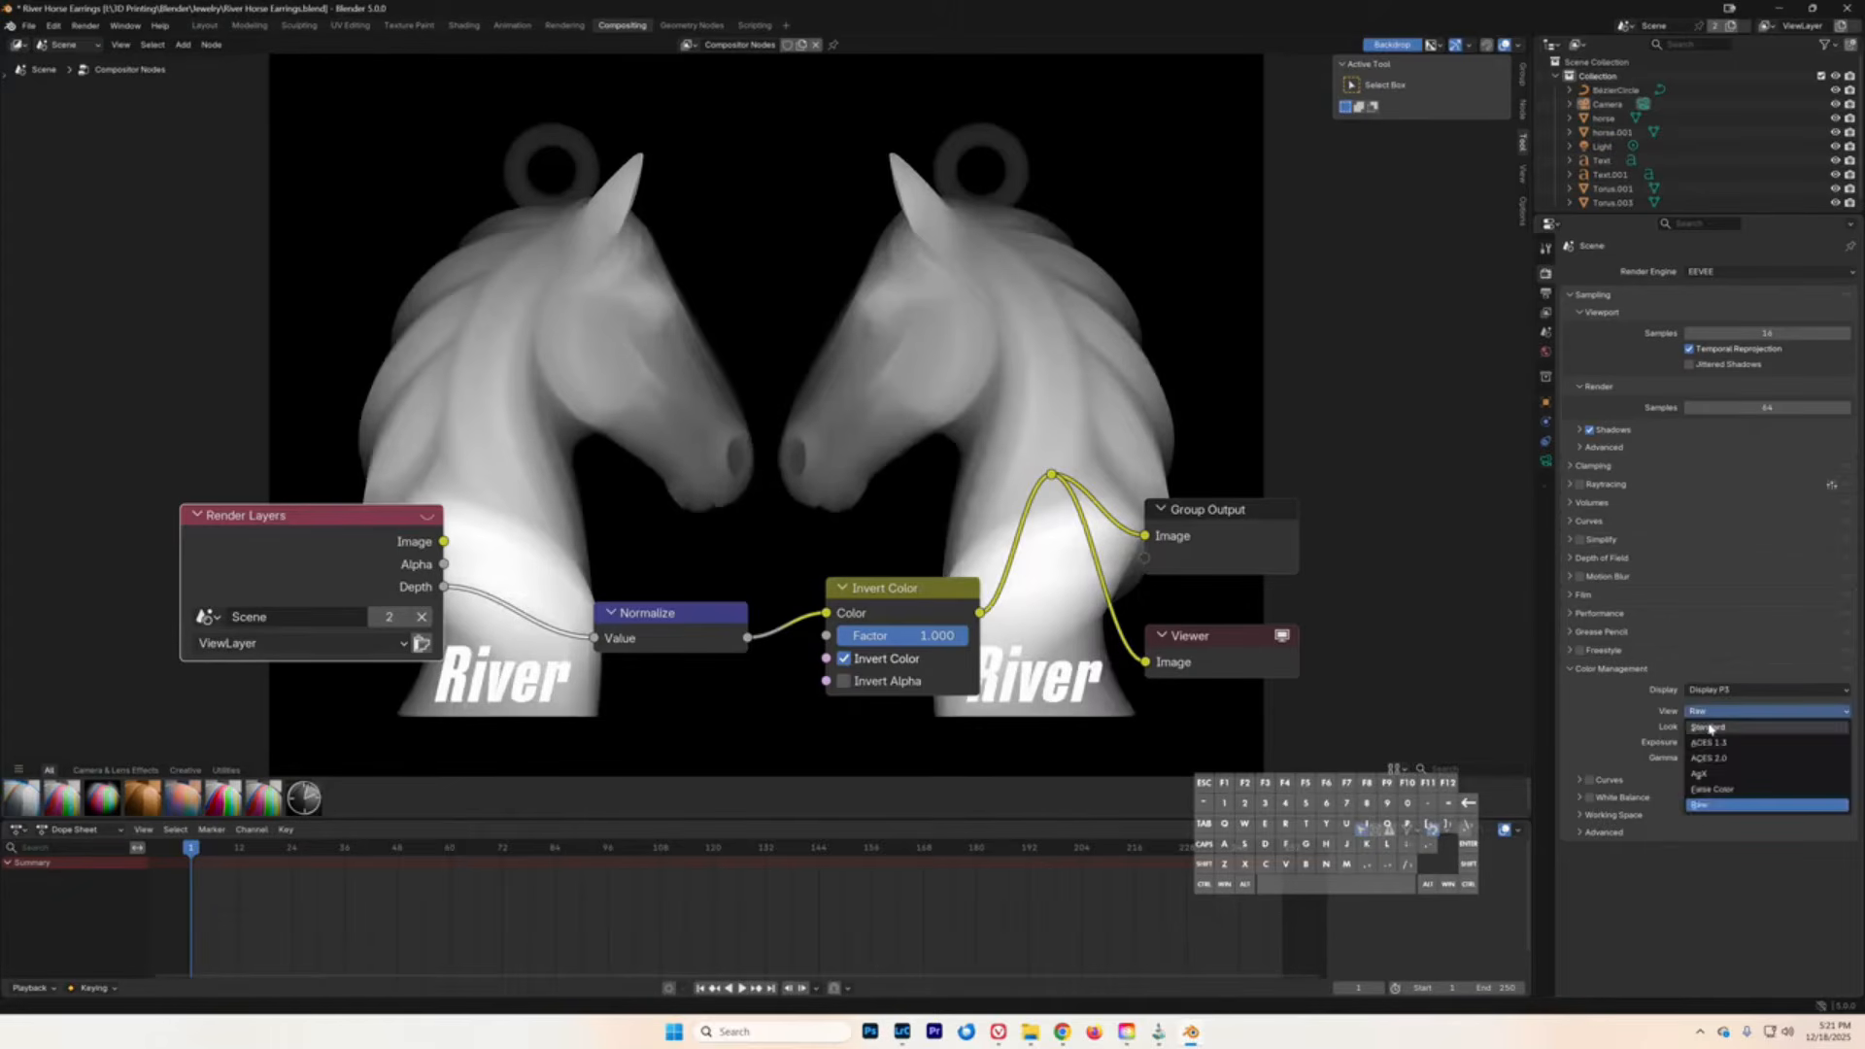
left_click(1702, 773)
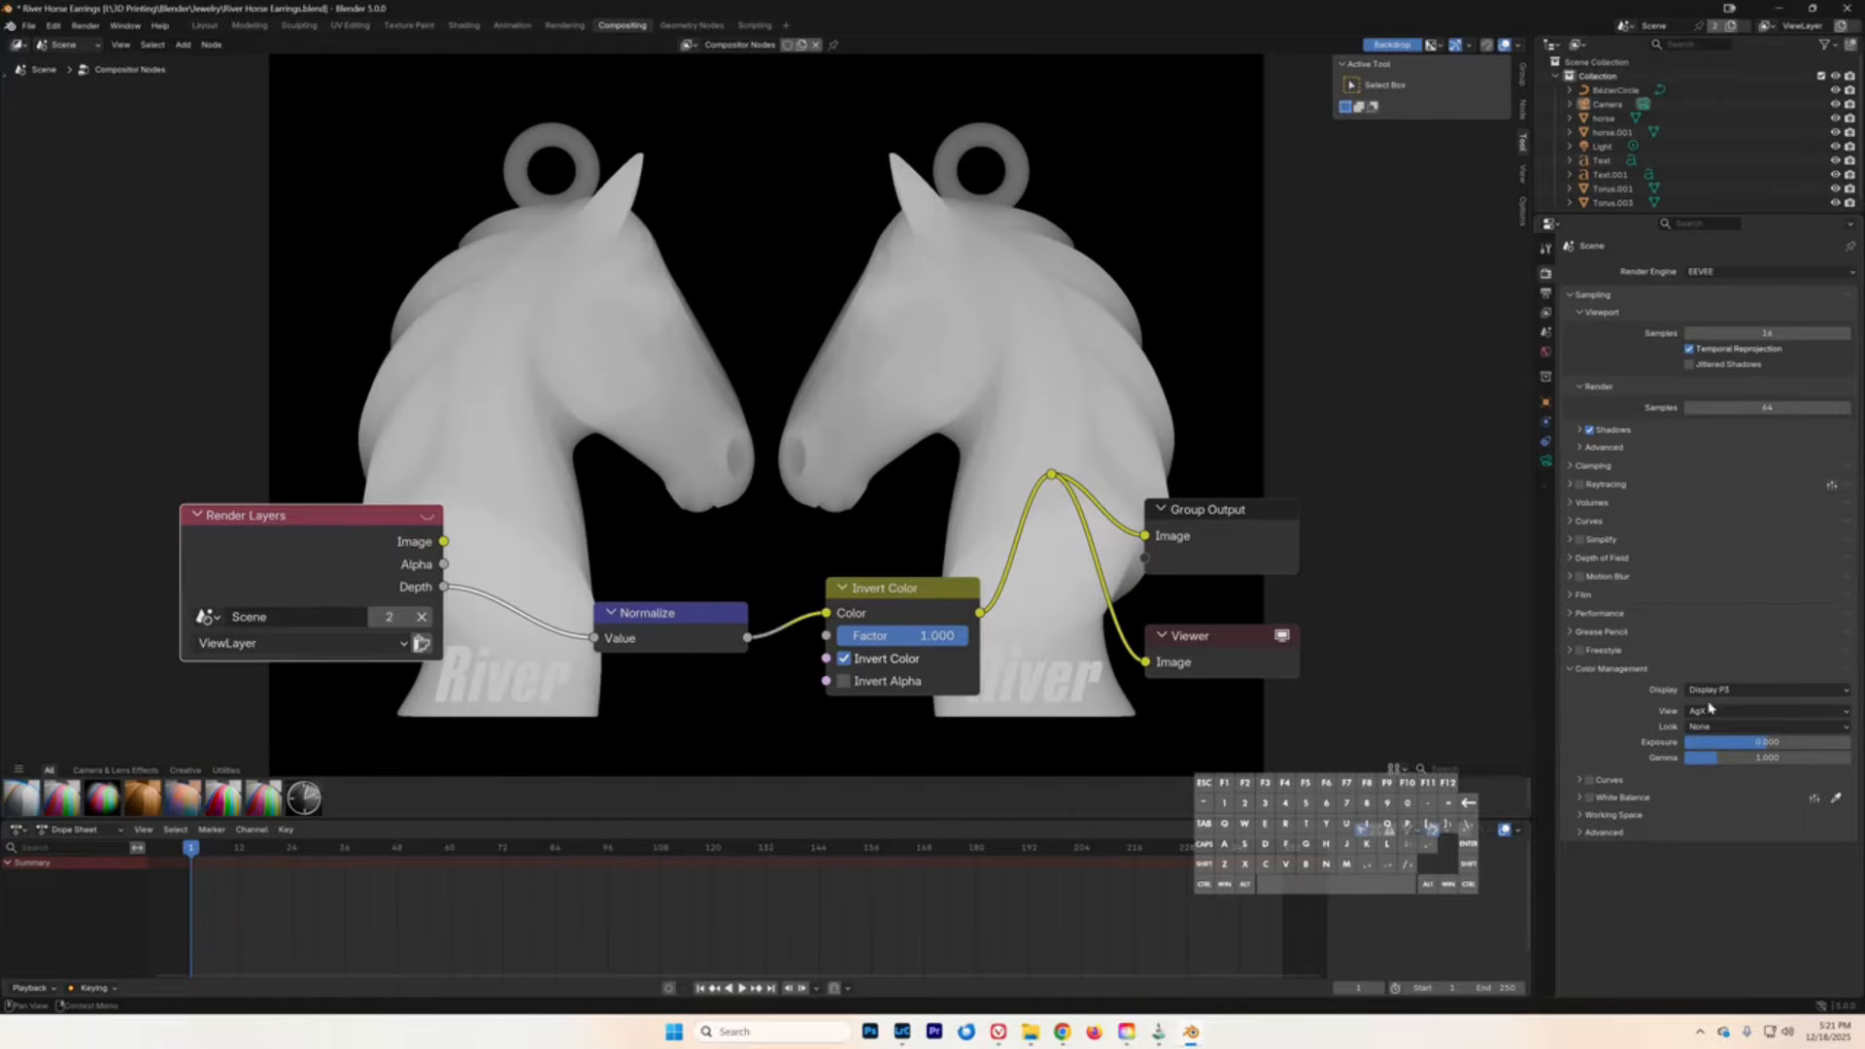
left_click(1706, 712)
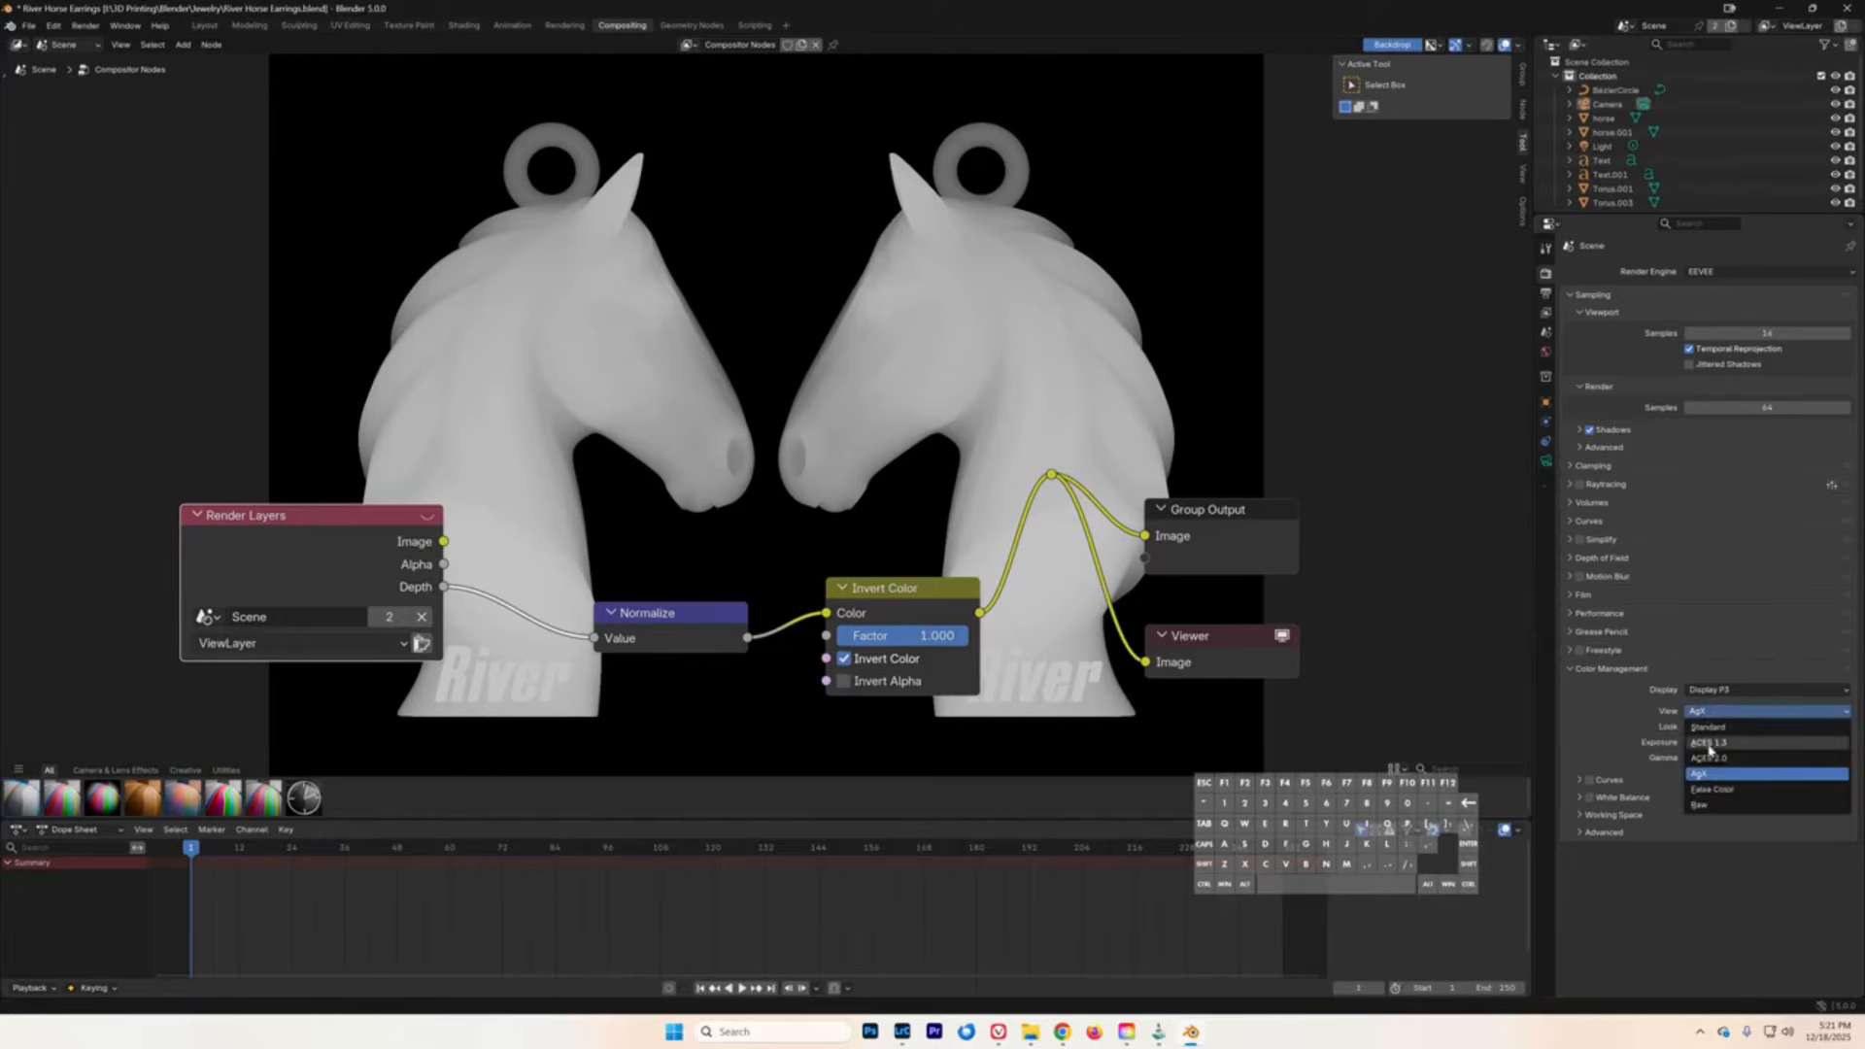
left_click(1701, 805)
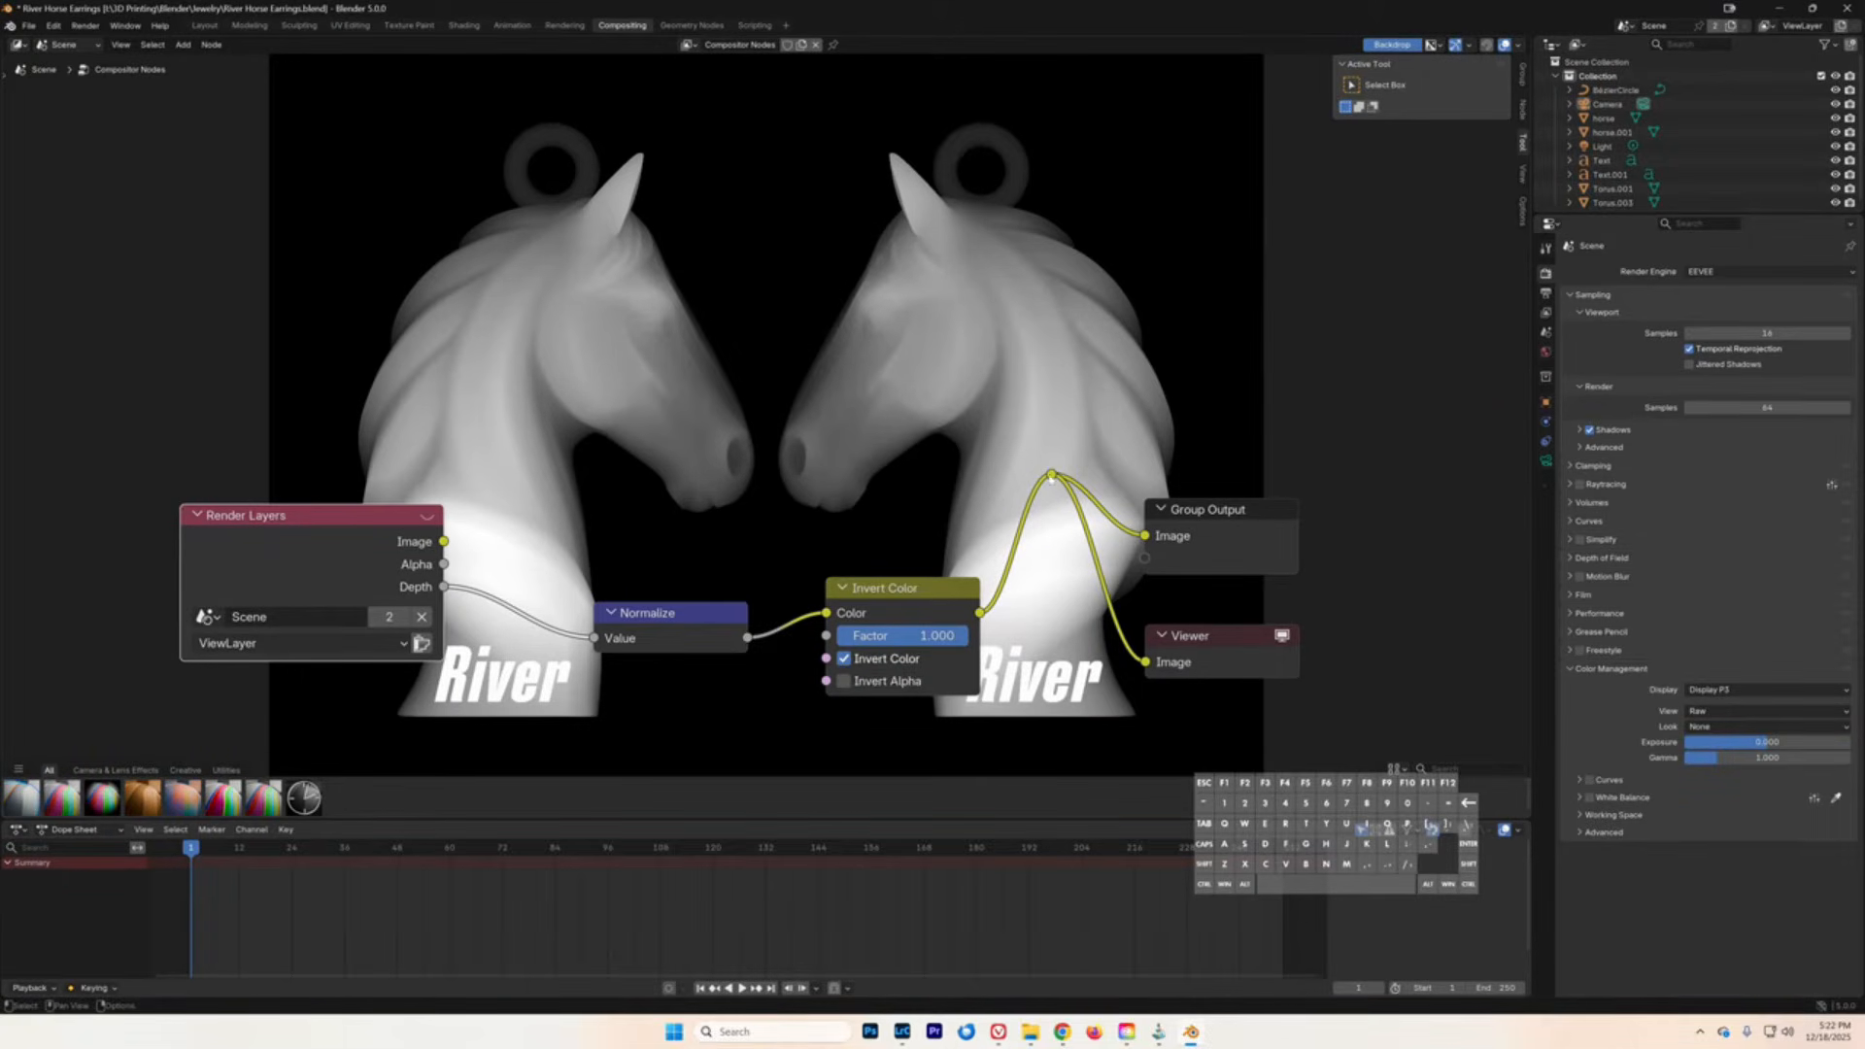
- Delete the reroute point and link Invert Color directly to a new Group Output socket and to the Viewer's Image input
right_click(1050, 478)
left_click(1050, 530)
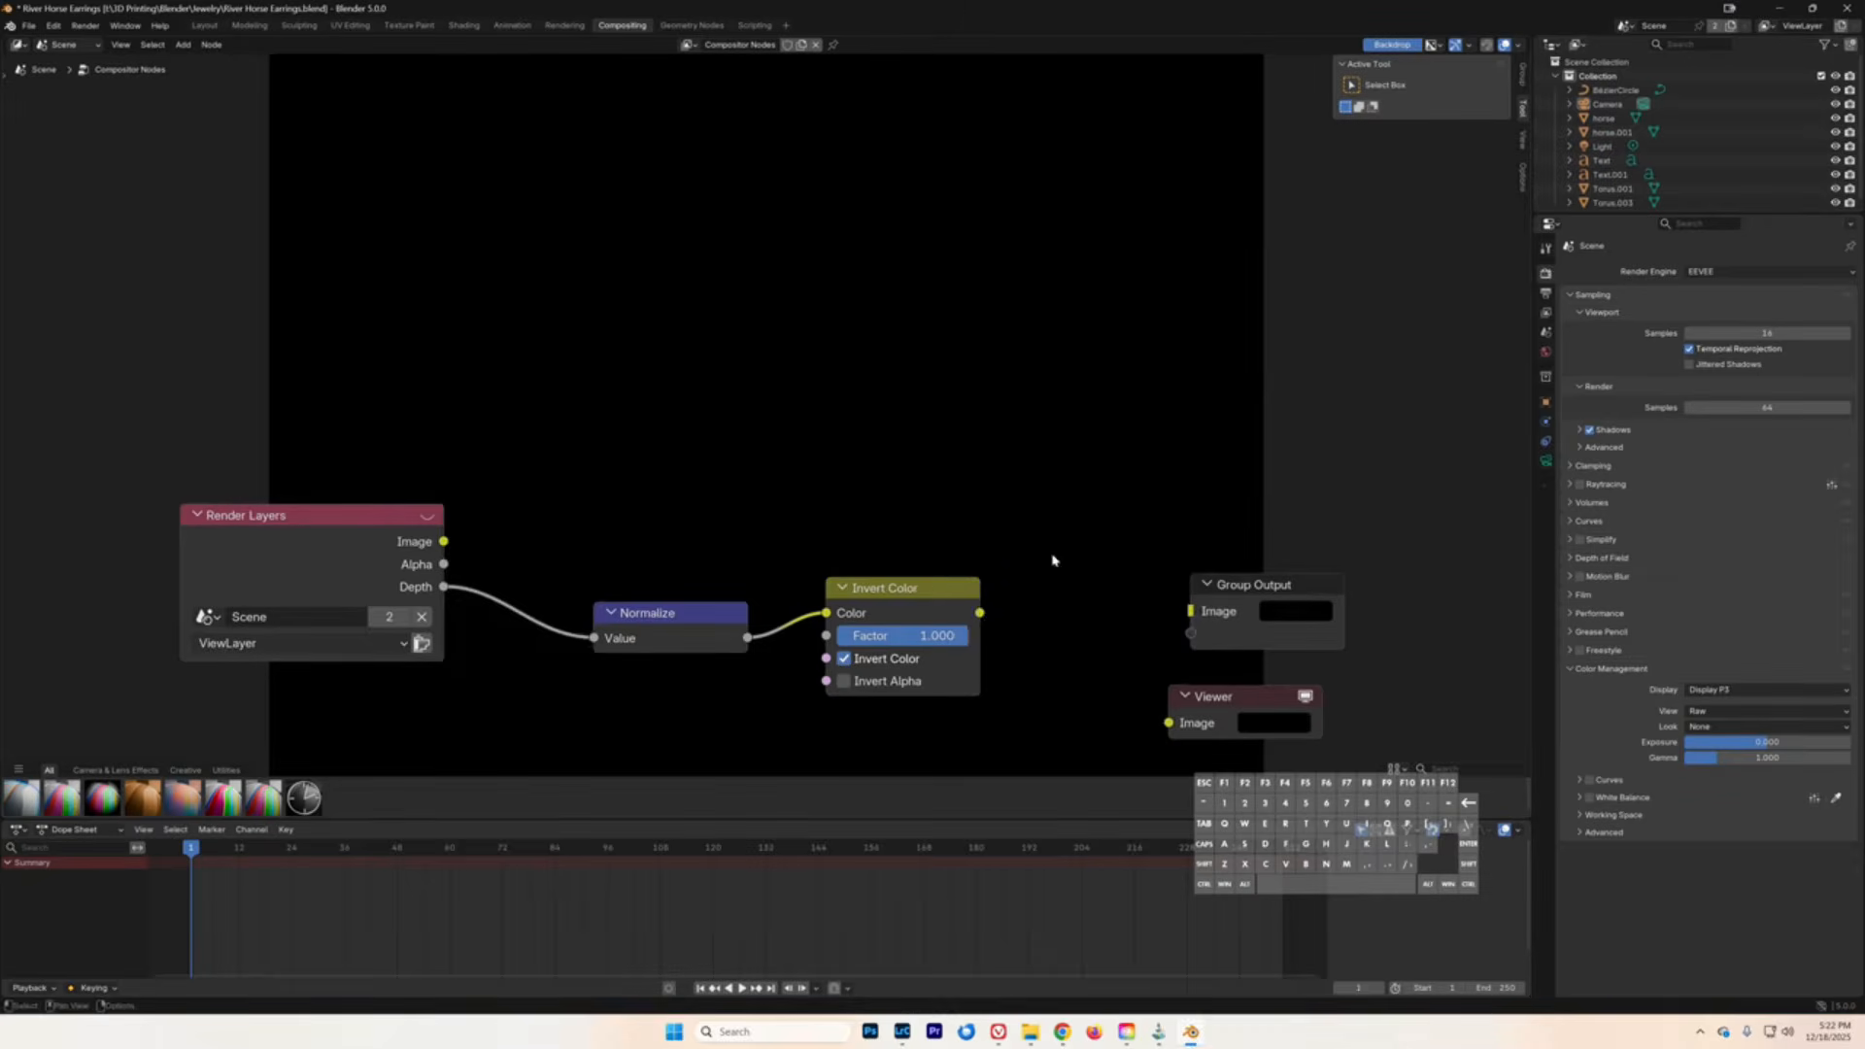
left_click_drag(981, 611, 1190, 634)
left_click_drag(980, 613, 1167, 729)
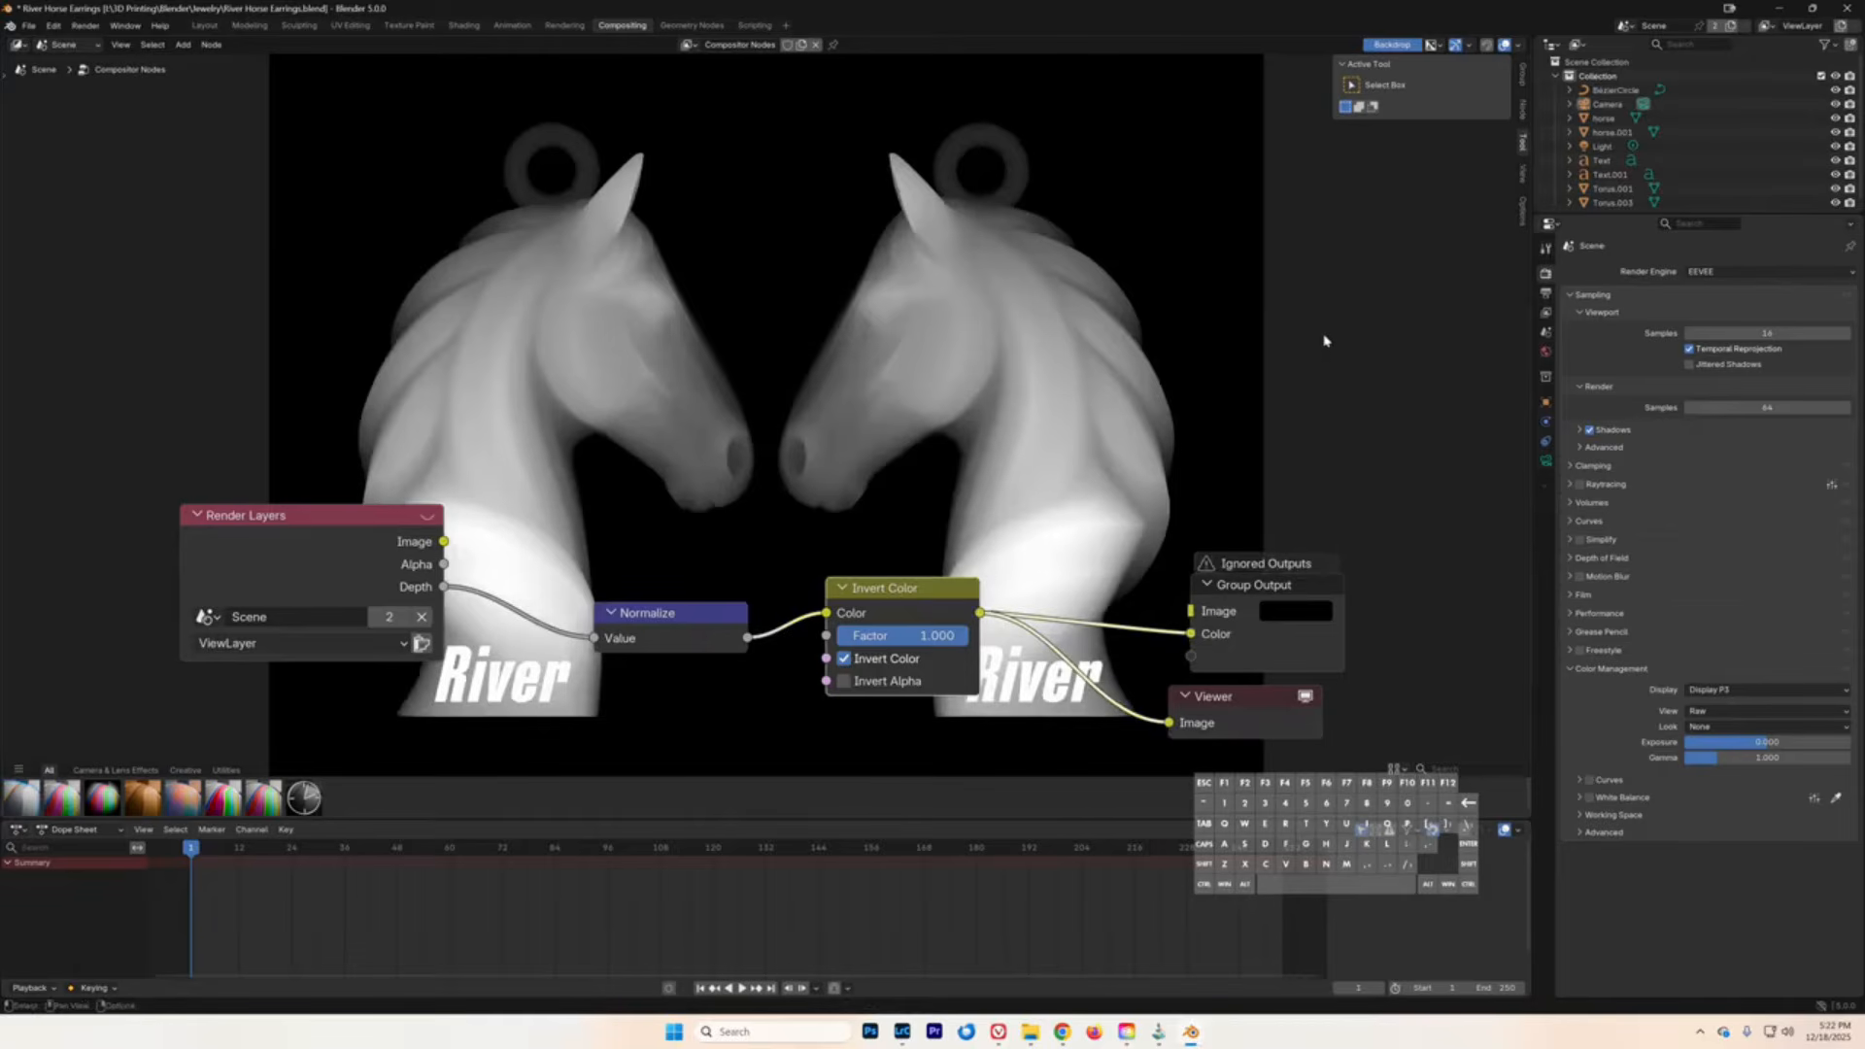
- Move the Invert Color, Normalize and Render Layers nodes further down to clear the backdrop image
left_click_drag(919, 586, 866, 656)
left_click_drag(699, 613, 709, 662)
left_click_drag(349, 520, 244, 581)
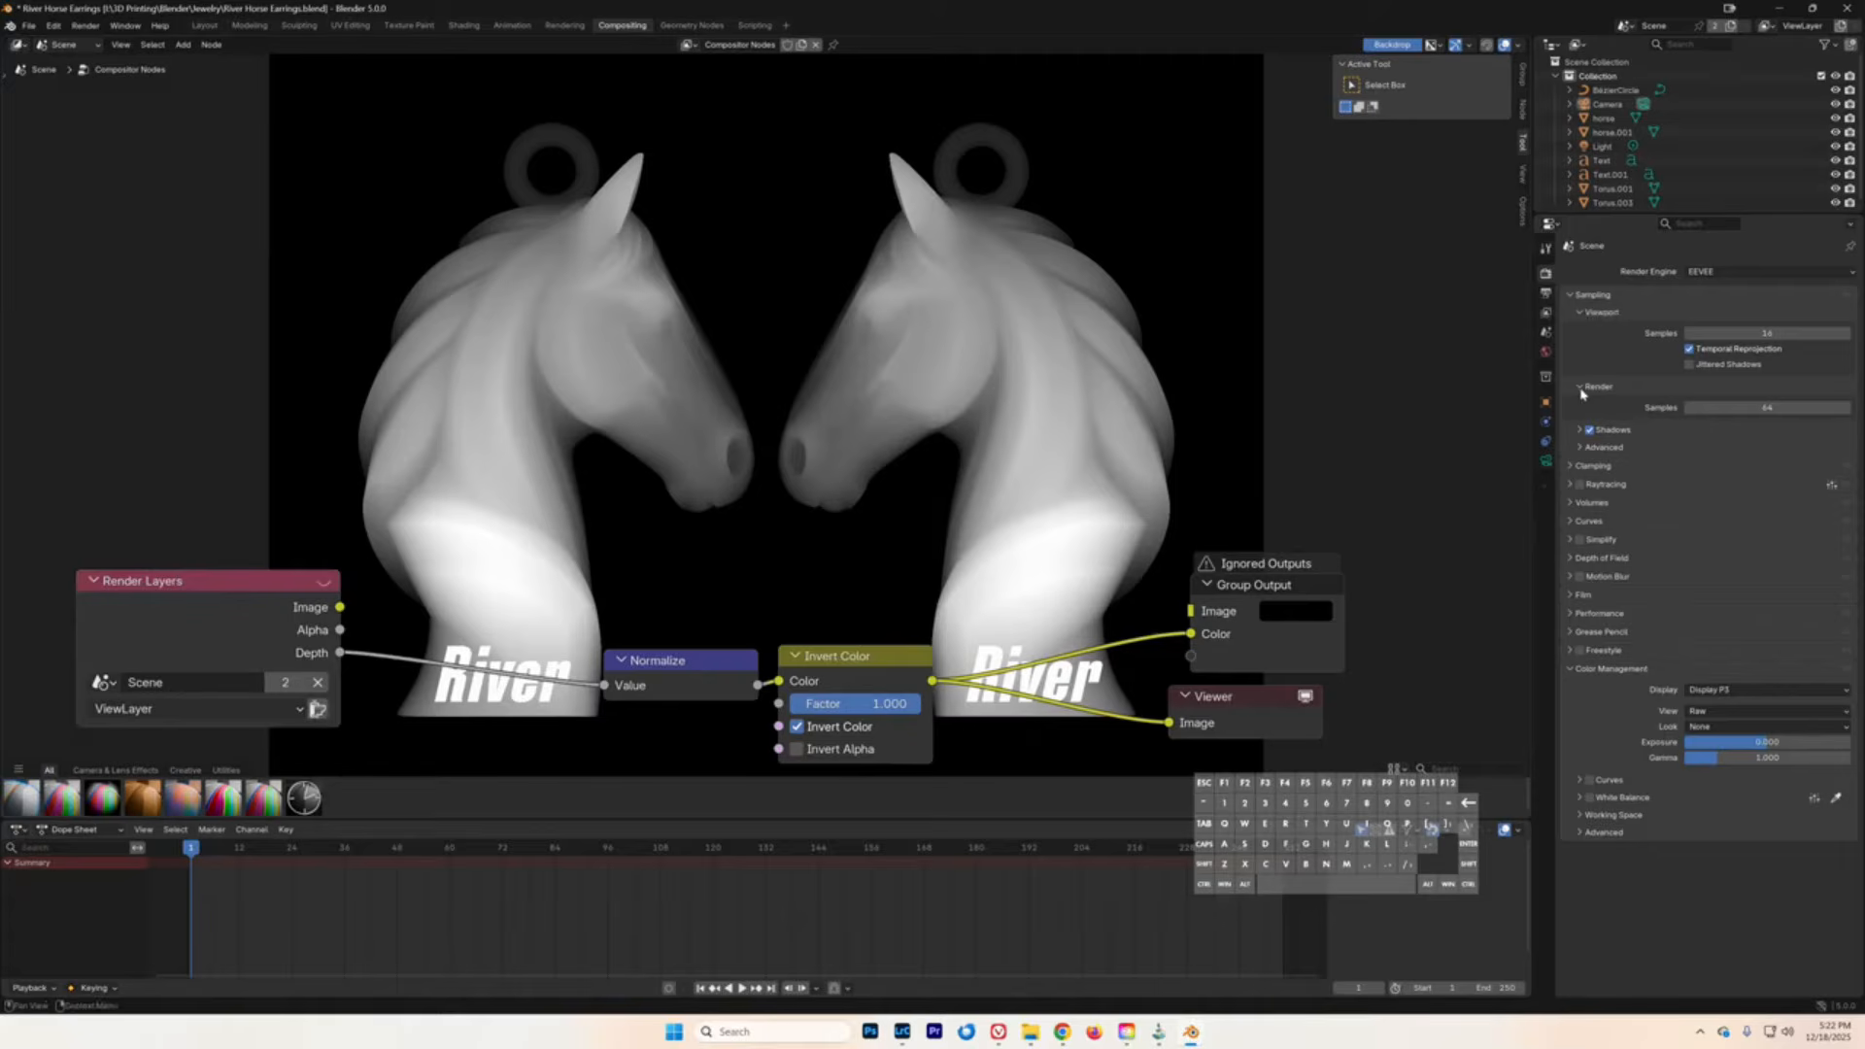
- Show the scene's output settings and move the Invert Color link to the Group Output's Image input
left_click(1545, 293)
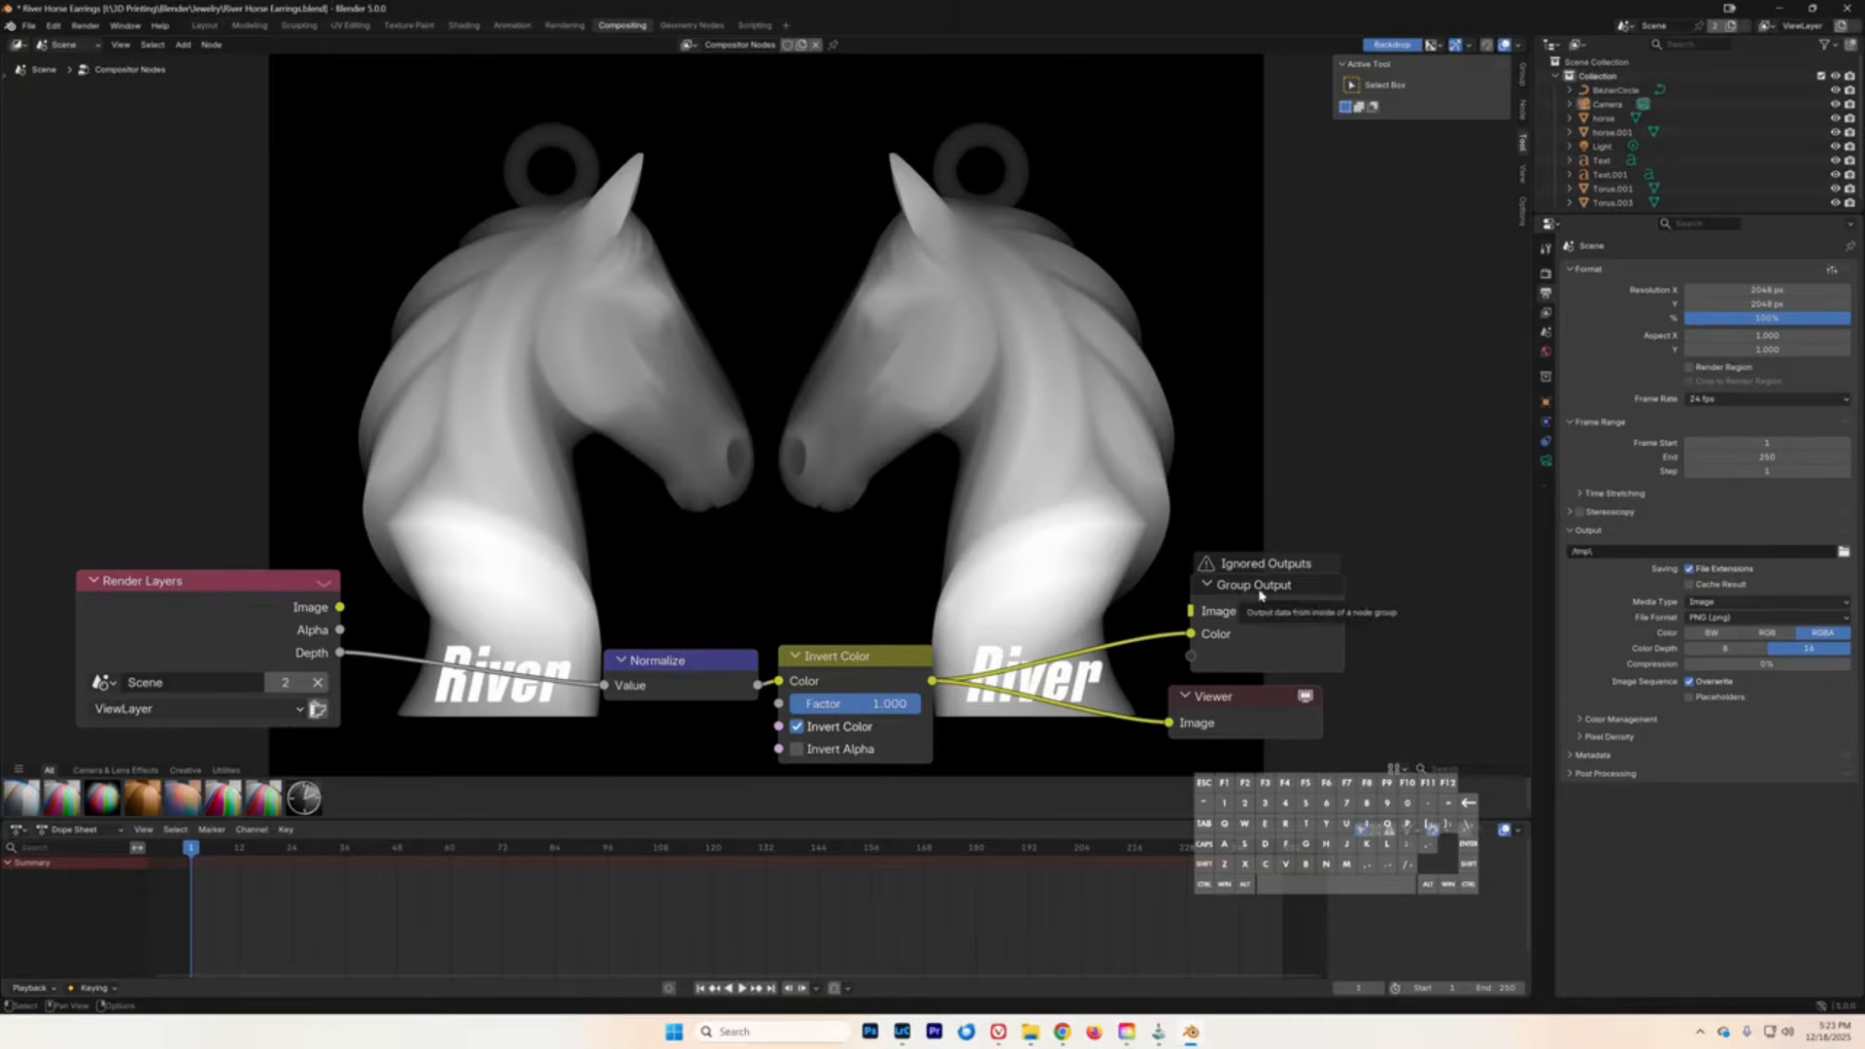
left_click_drag(1191, 633, 1239, 610)
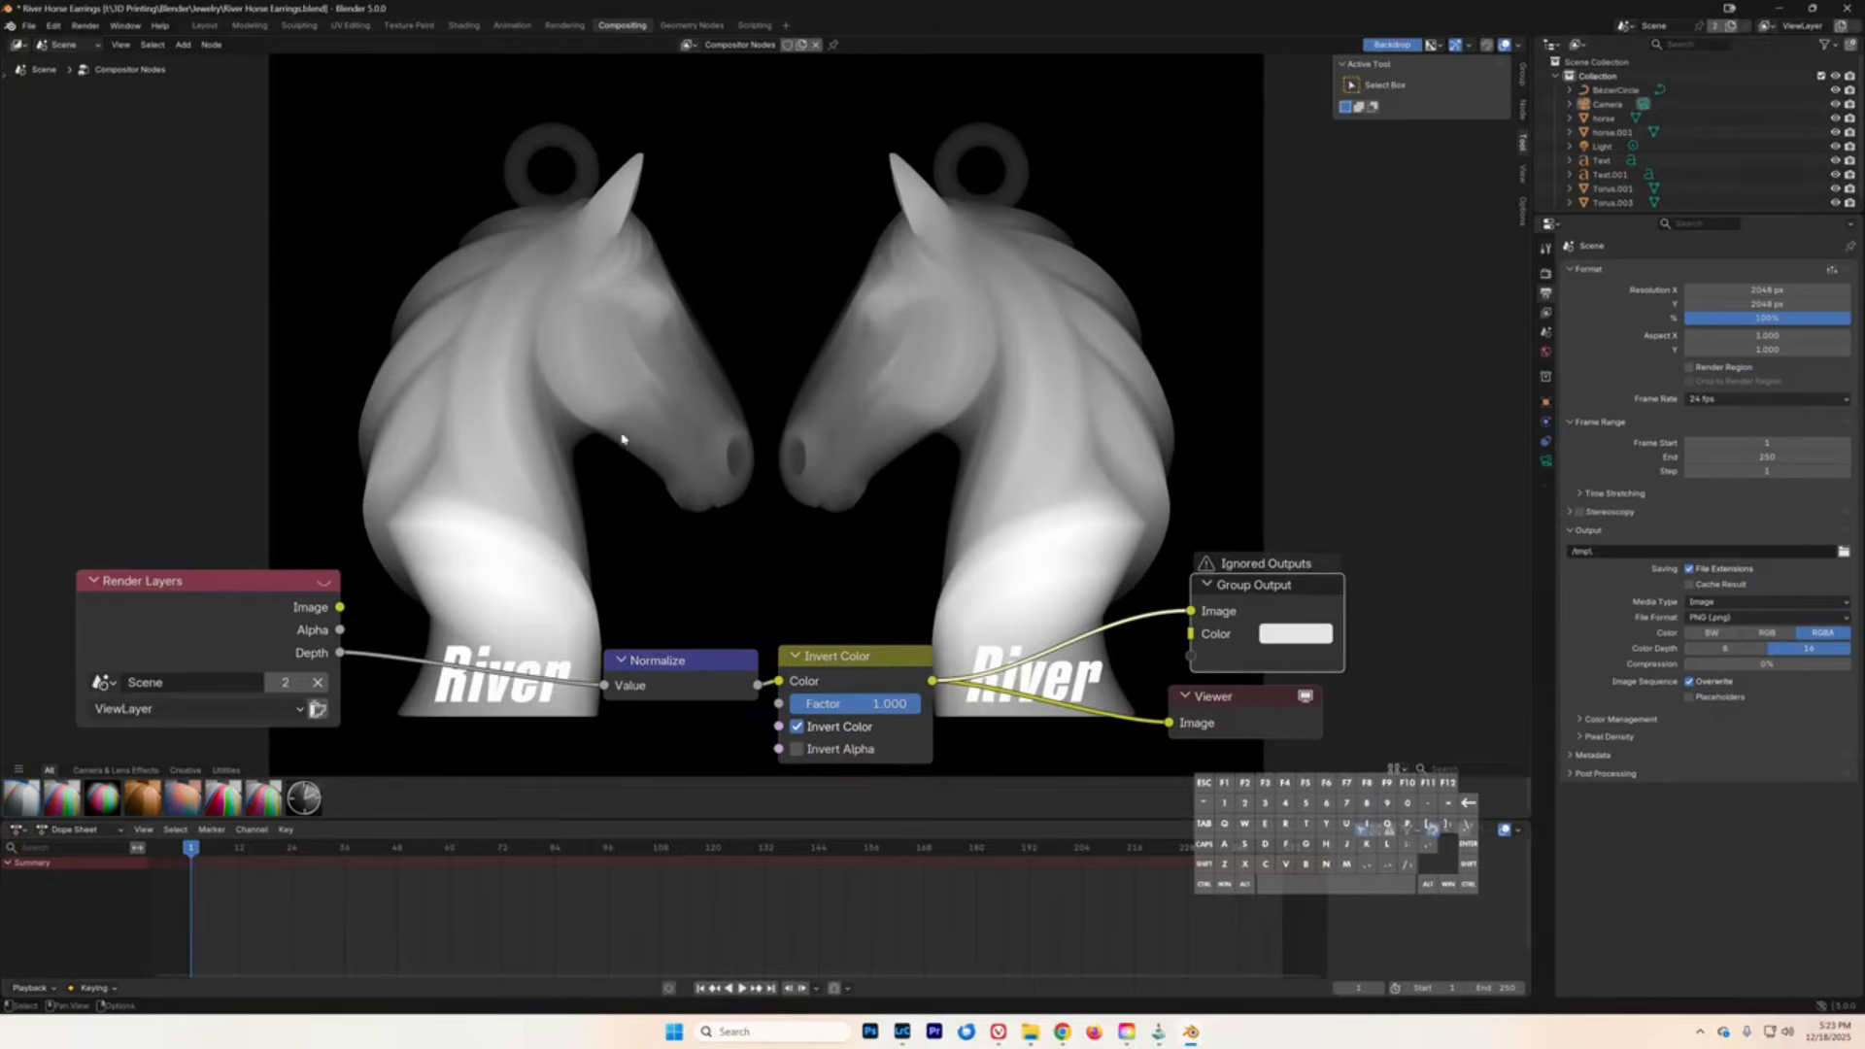
- Render the composited depth map as a still image and open the dialog for saving it as a file
left_click(85, 26)
left_click(97, 41)
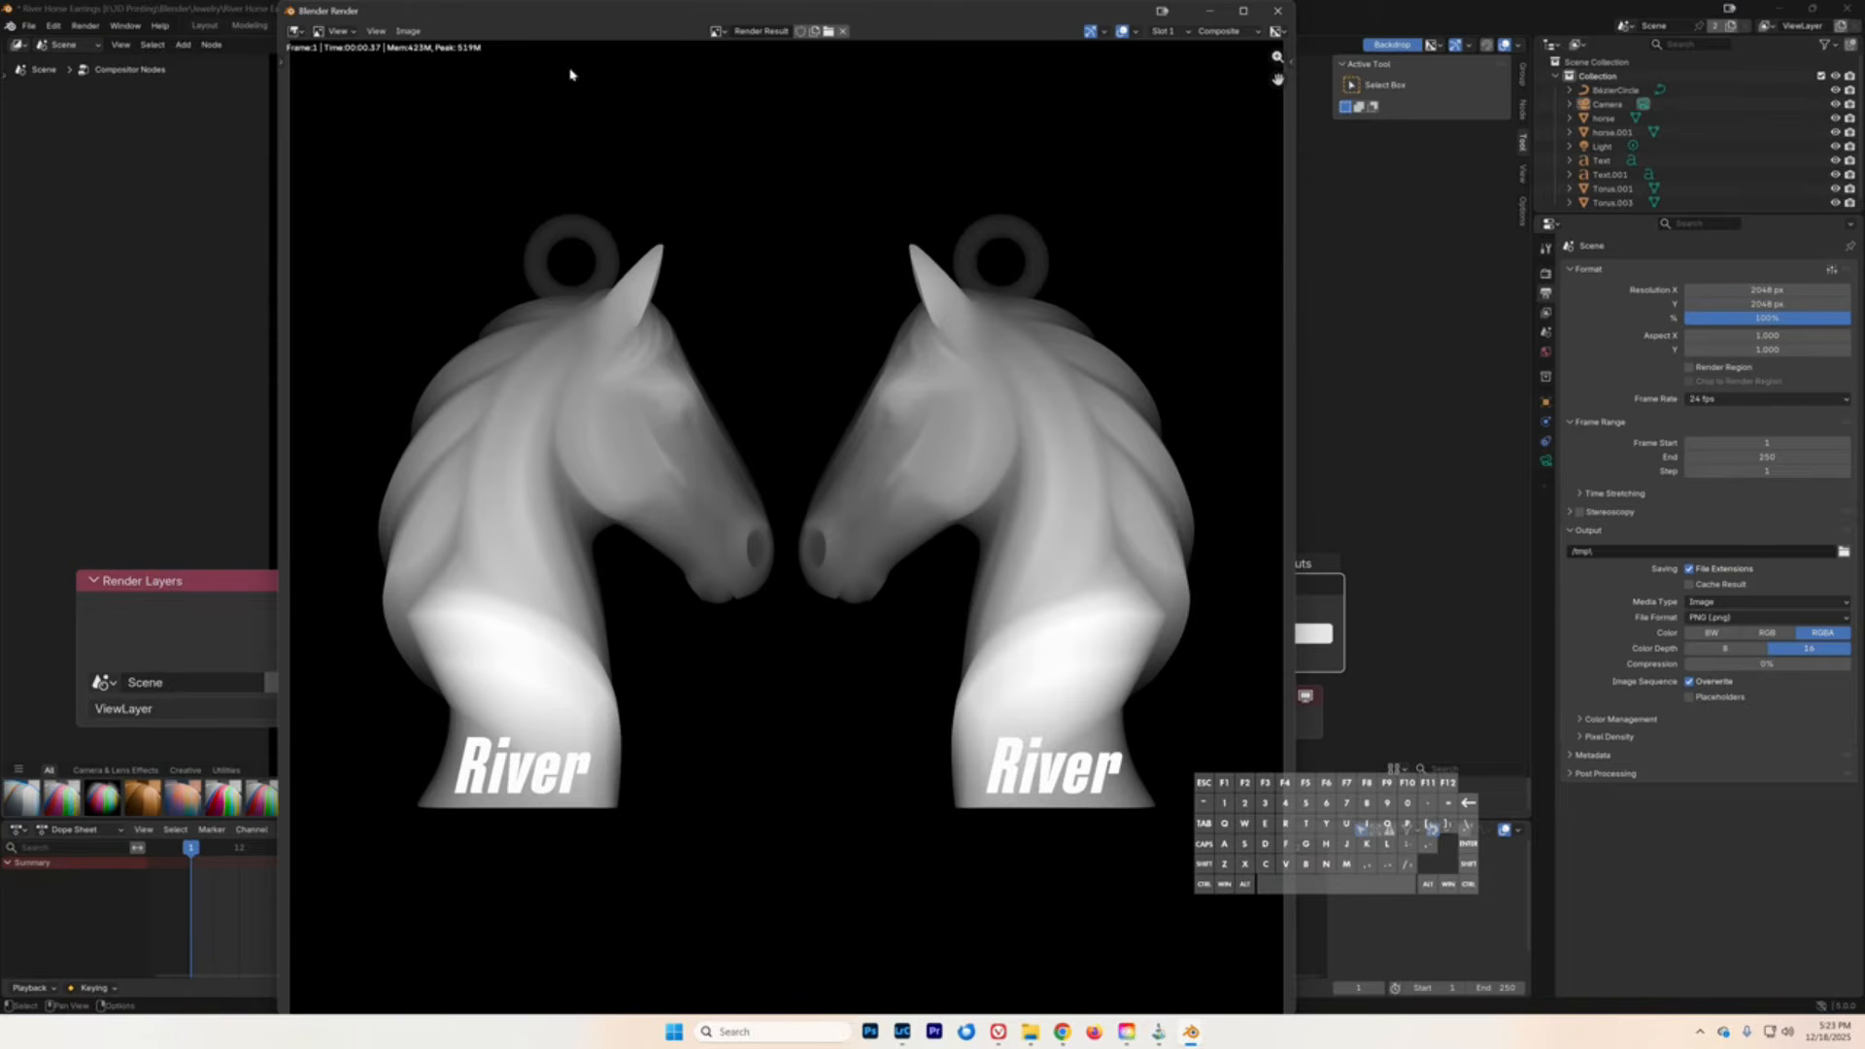
left_click(408, 31)
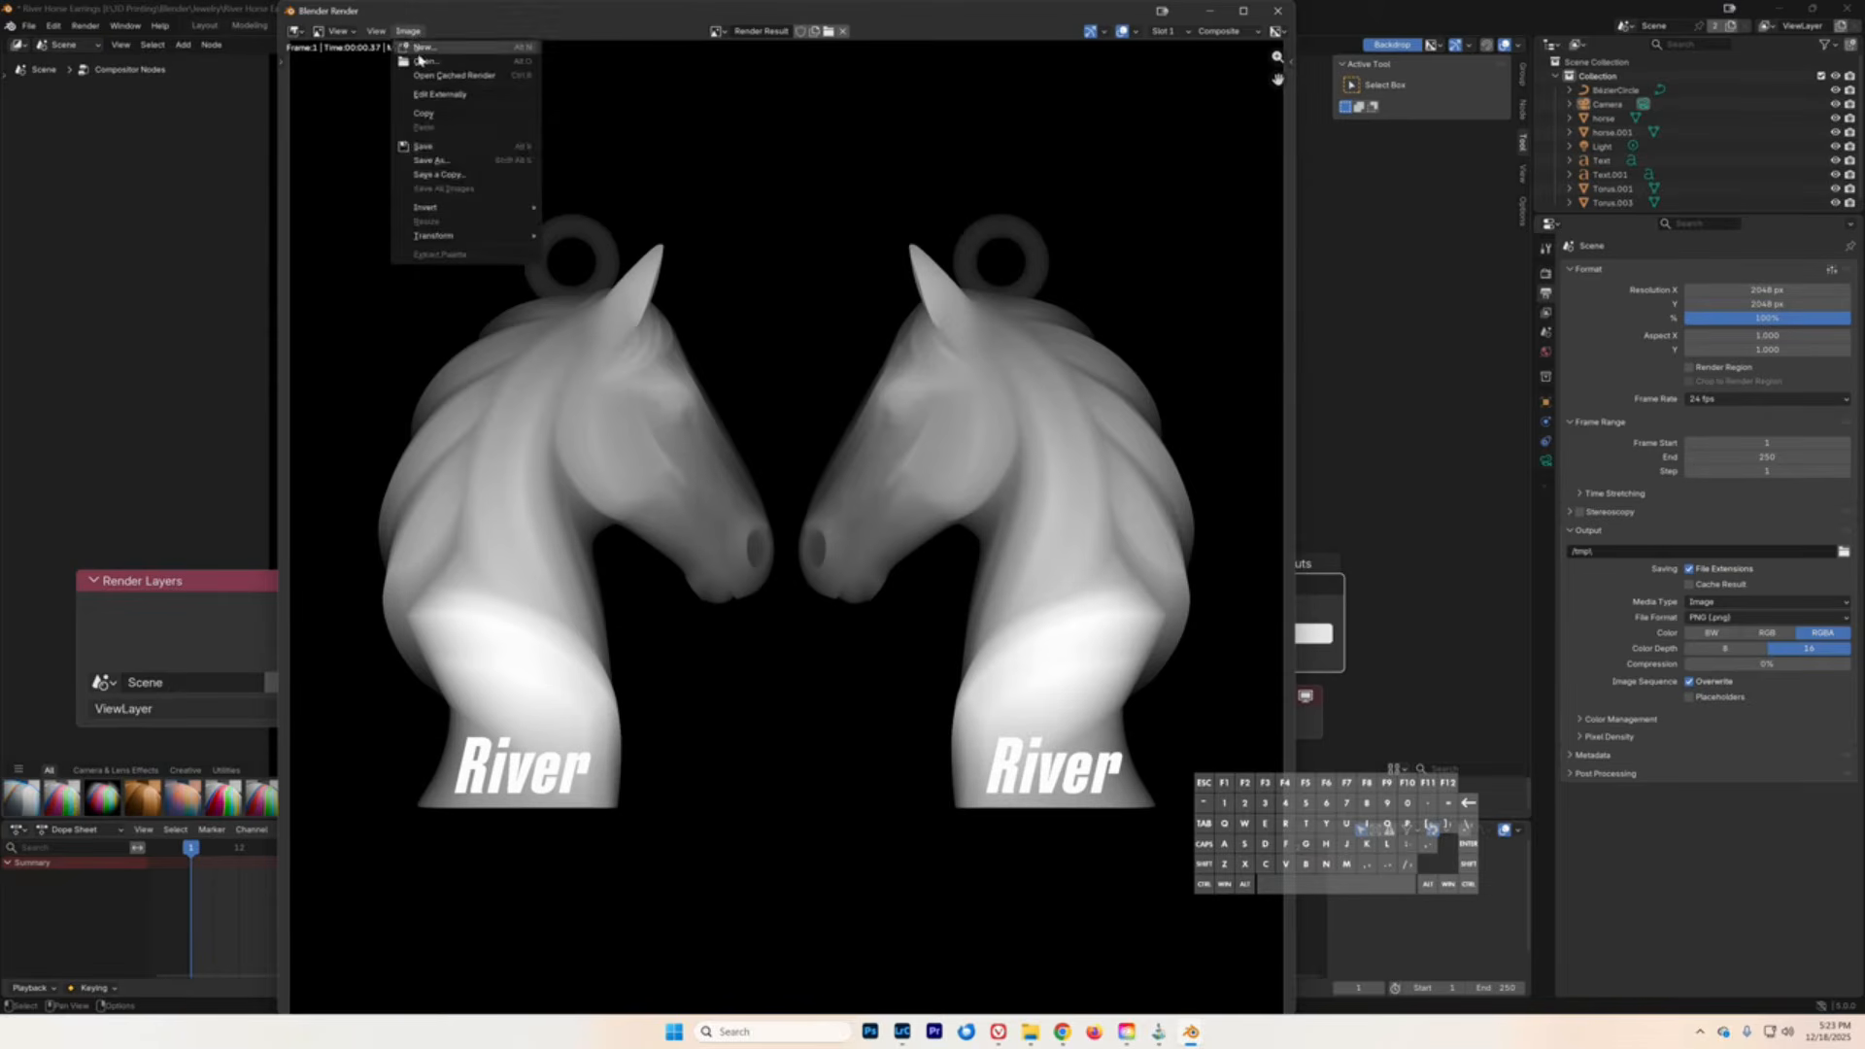
left_click(427, 159)
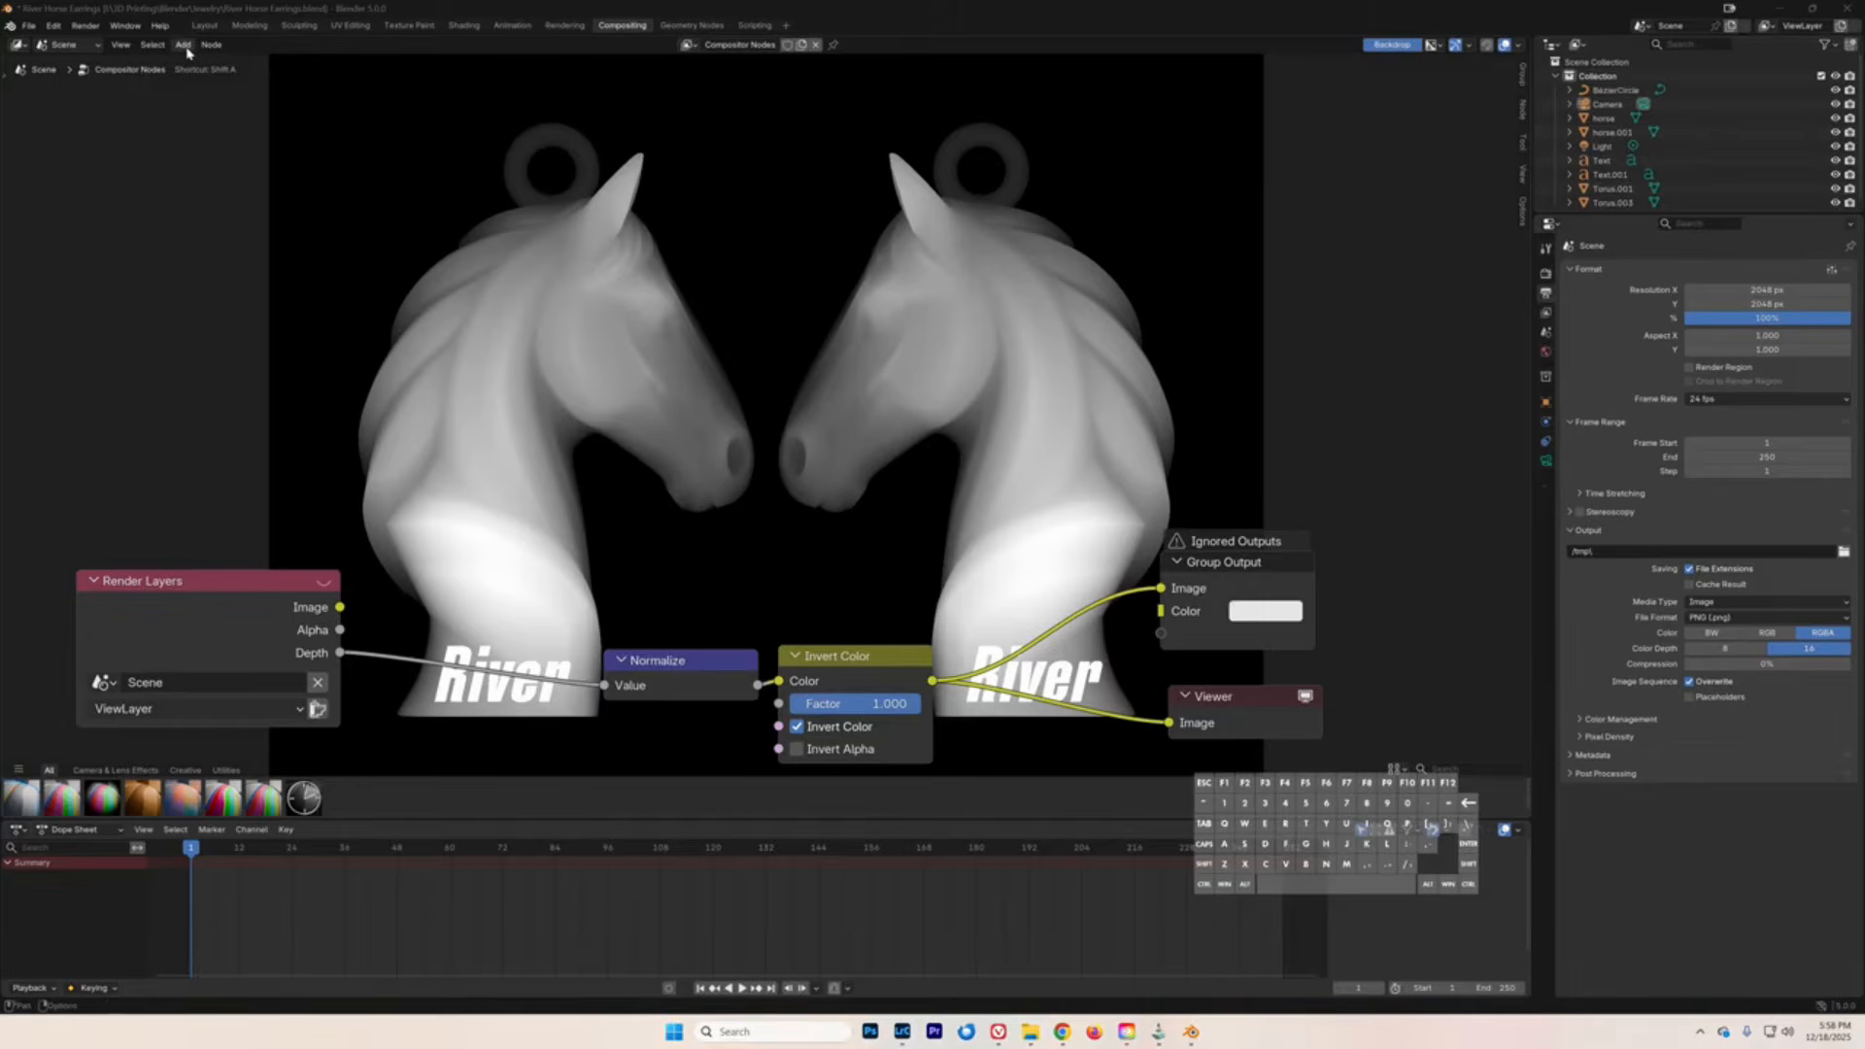
- Add an Alpha Over node above the Normalize node and link the Render Layers' Alpha output to its Foreground input
left_click(185, 49)
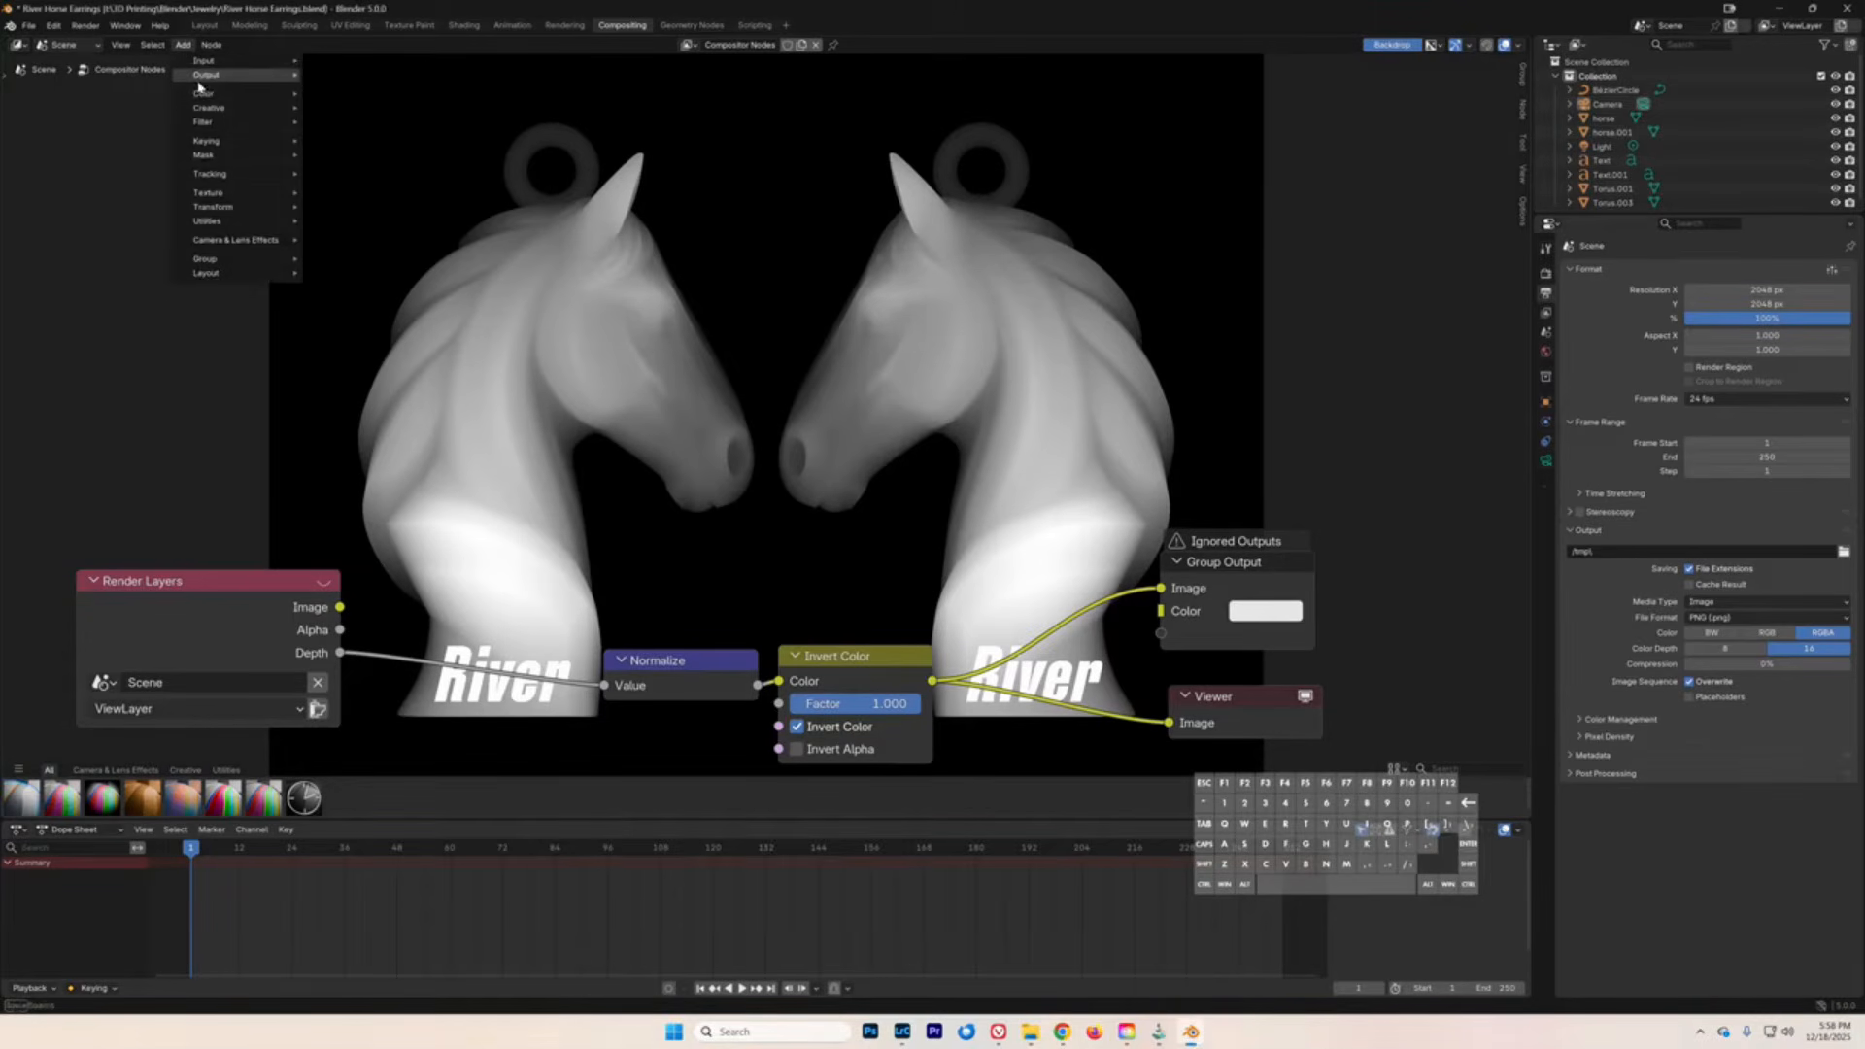
mouse_move(281, 93)
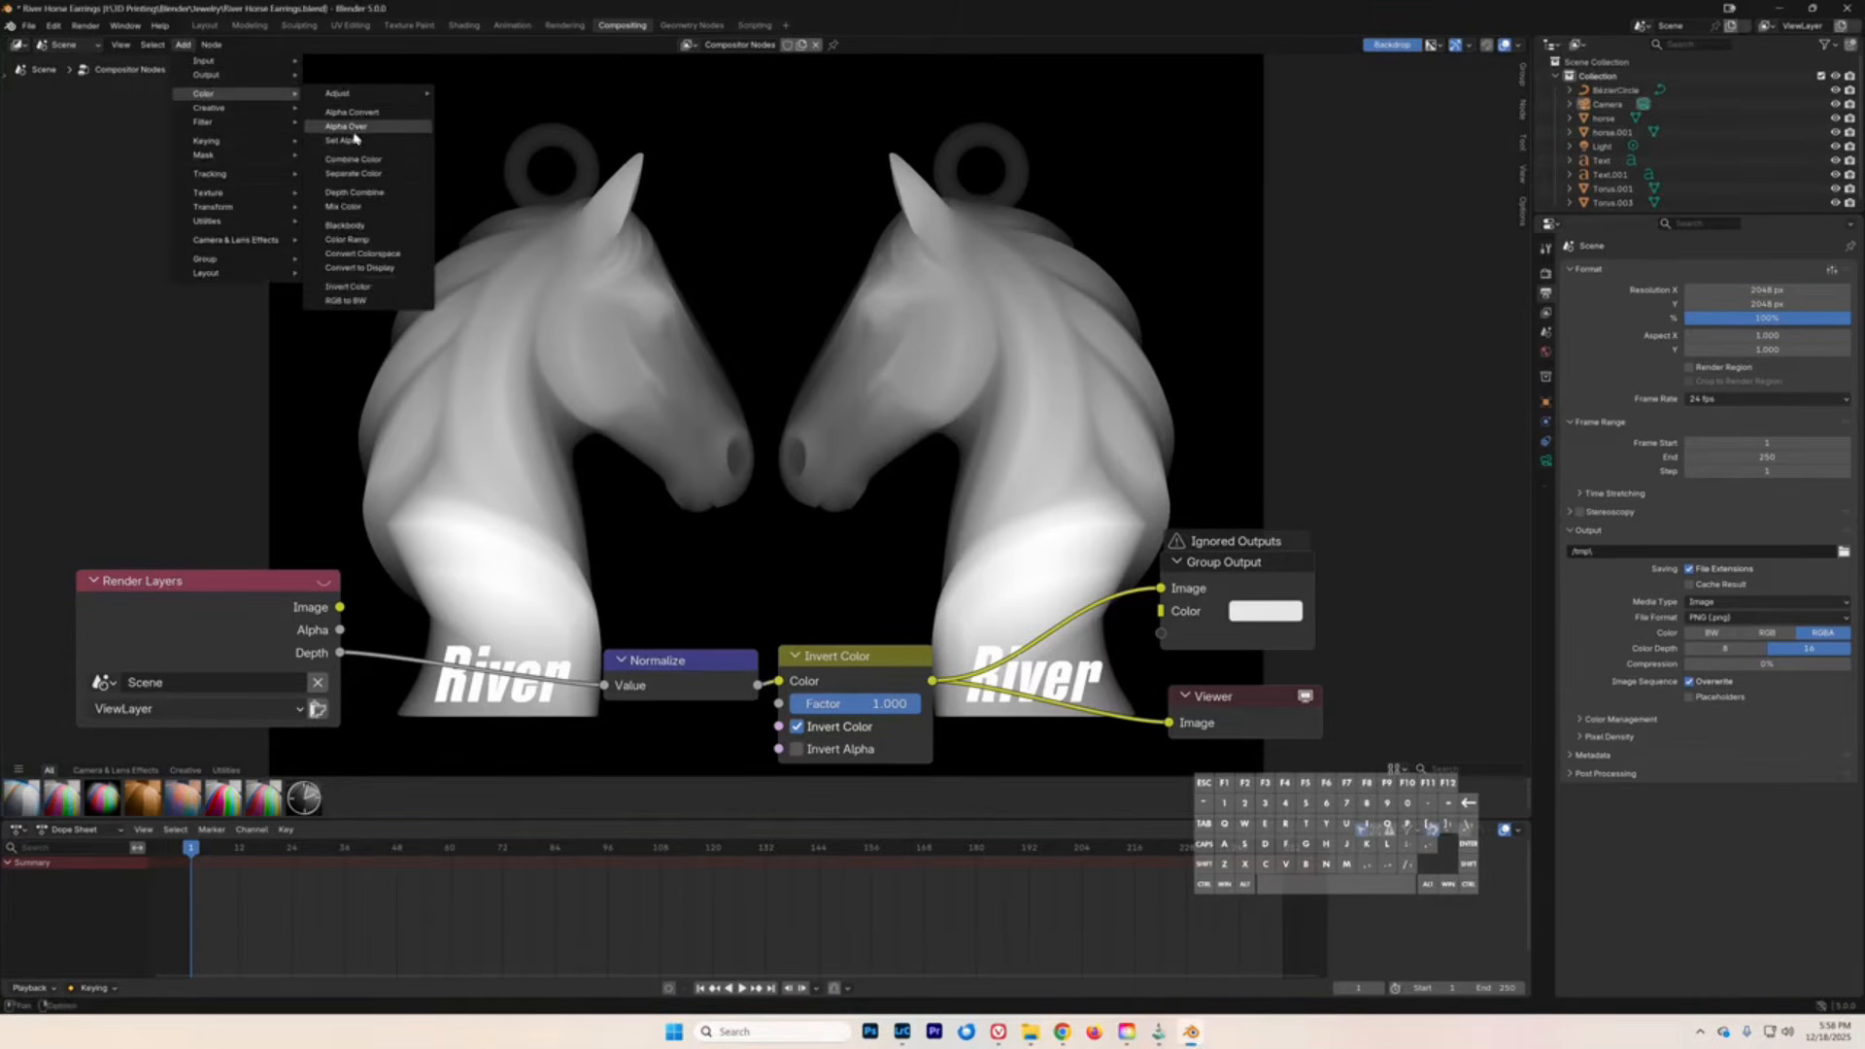
left_click(351, 127)
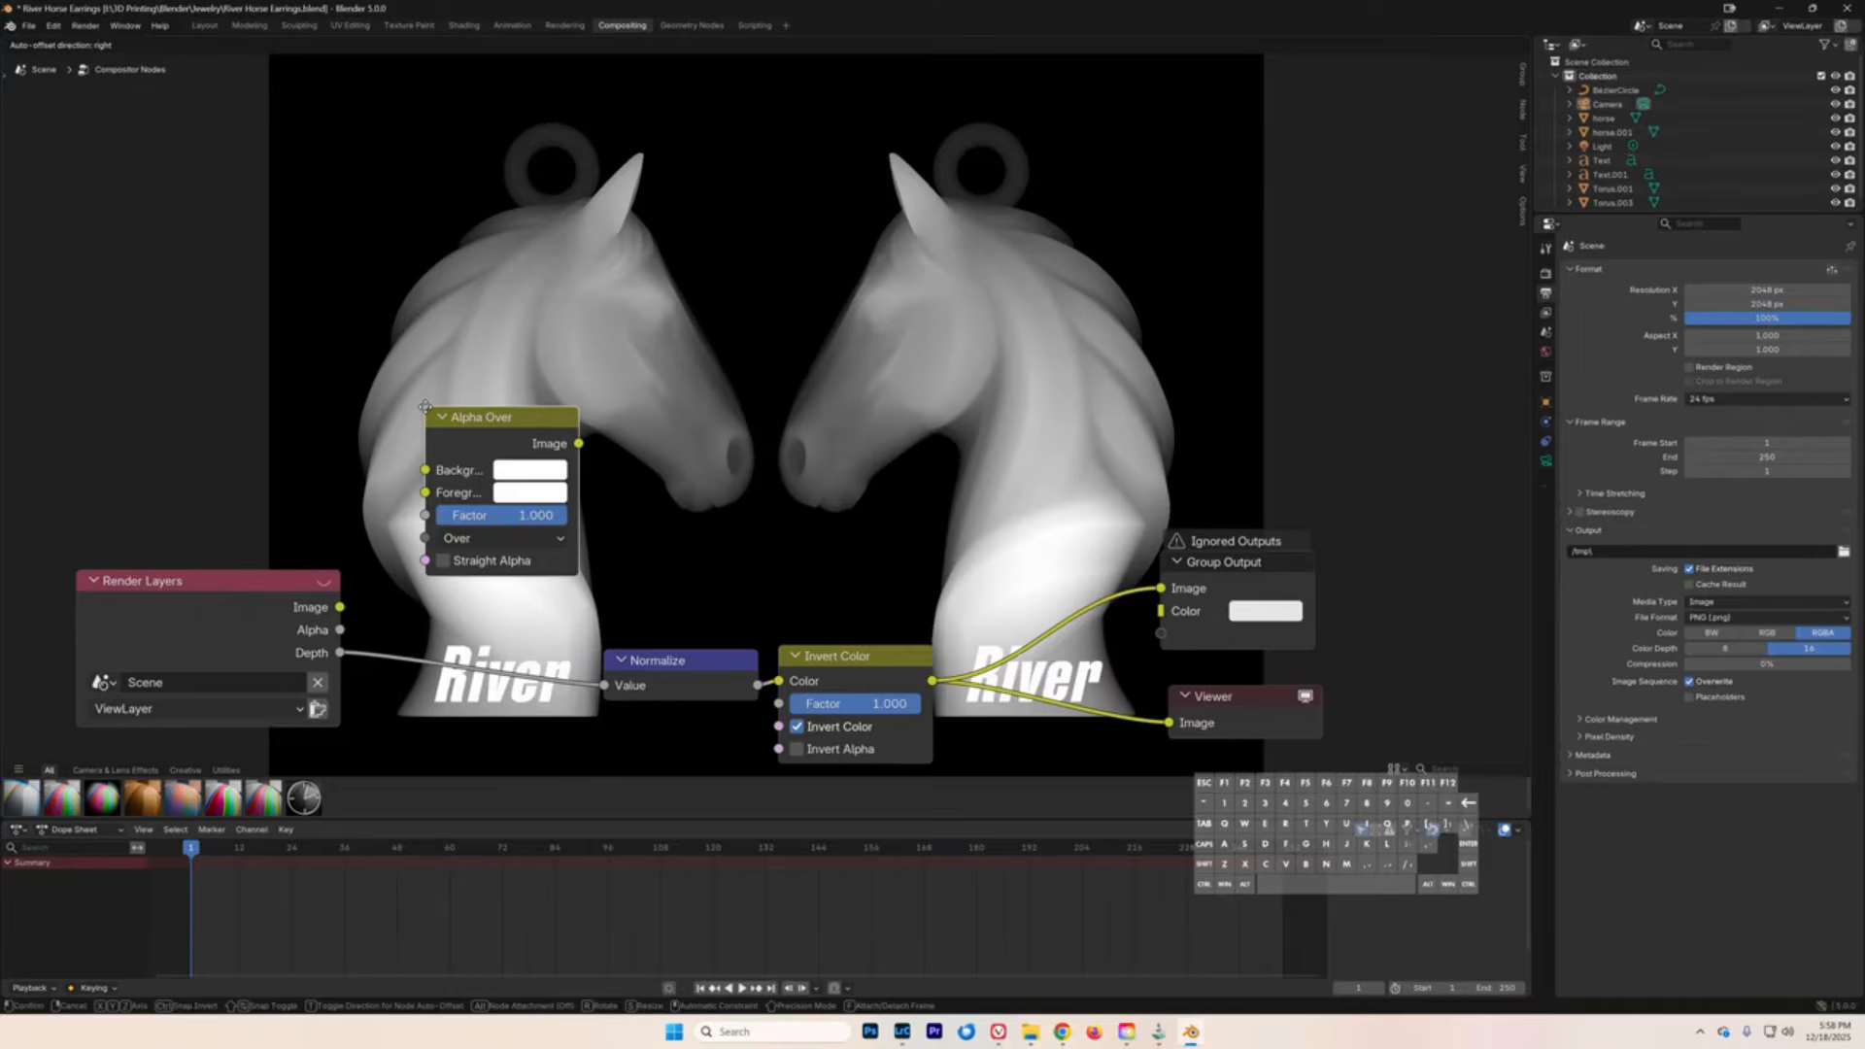
left_click(424, 406)
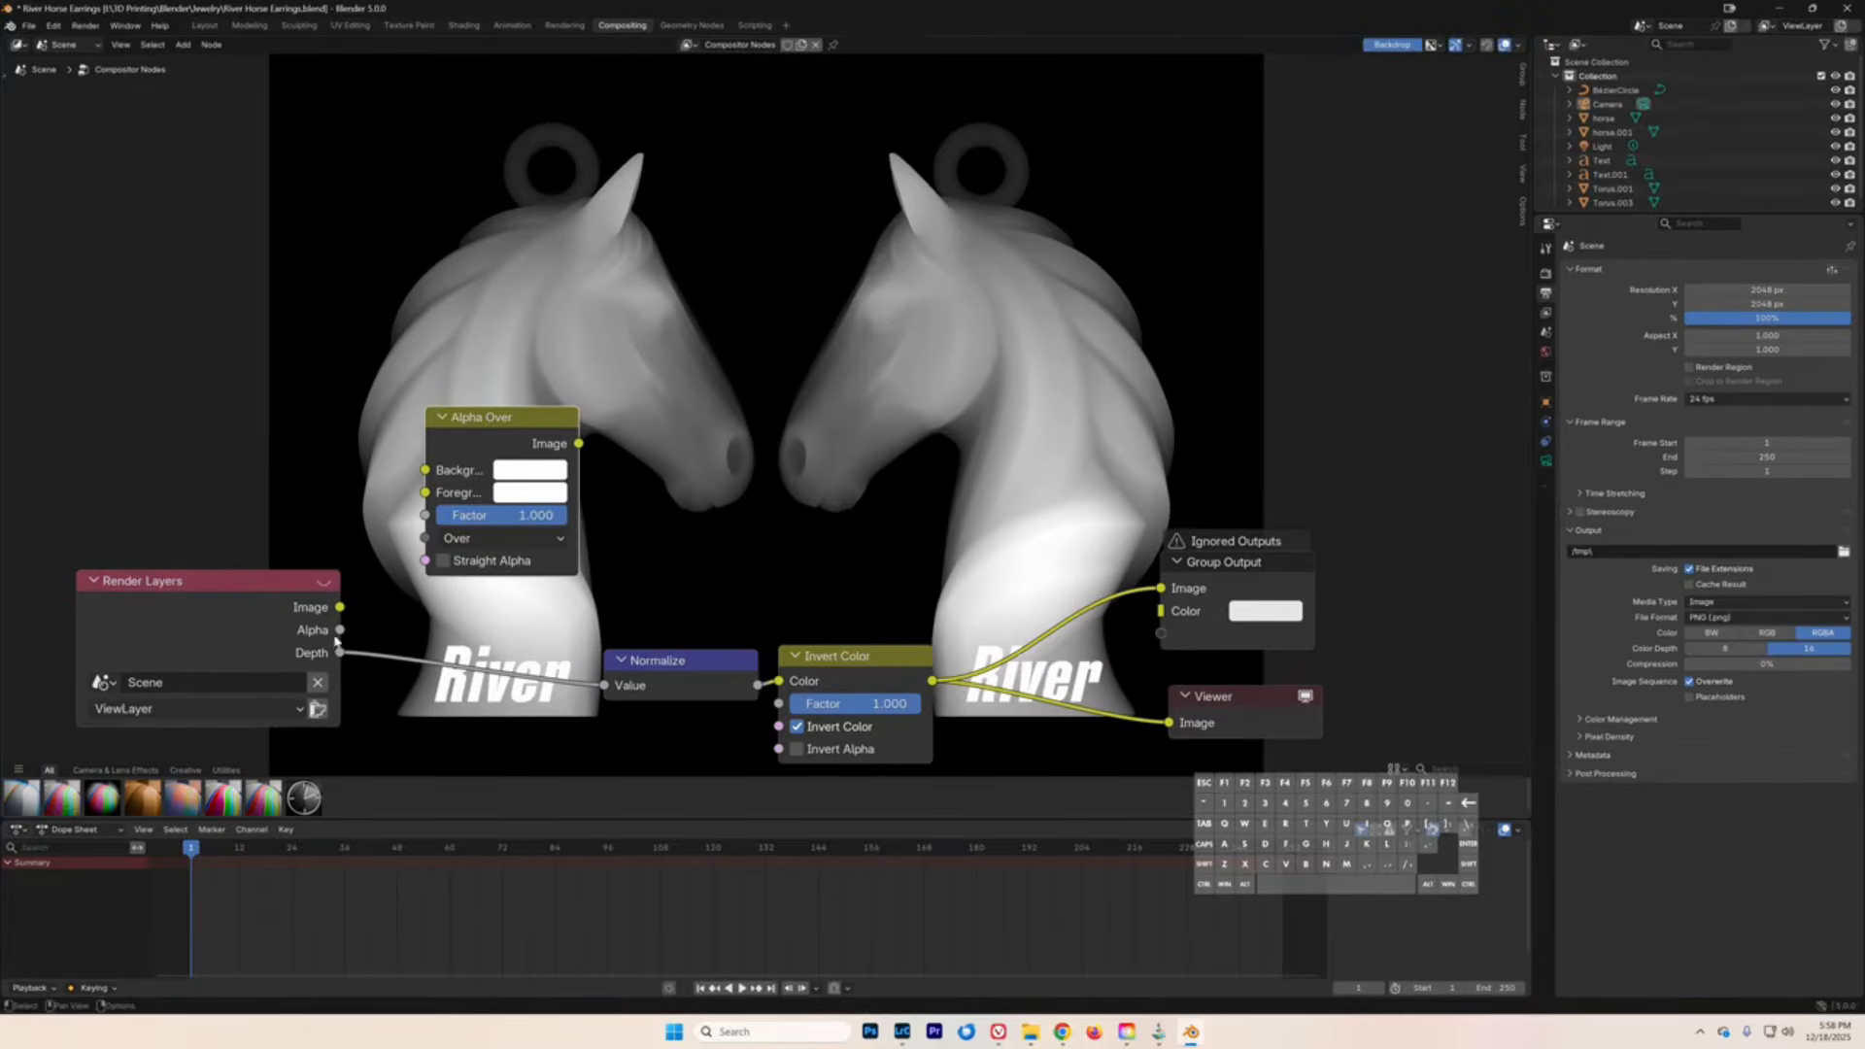
left_click_drag(339, 630, 424, 492)
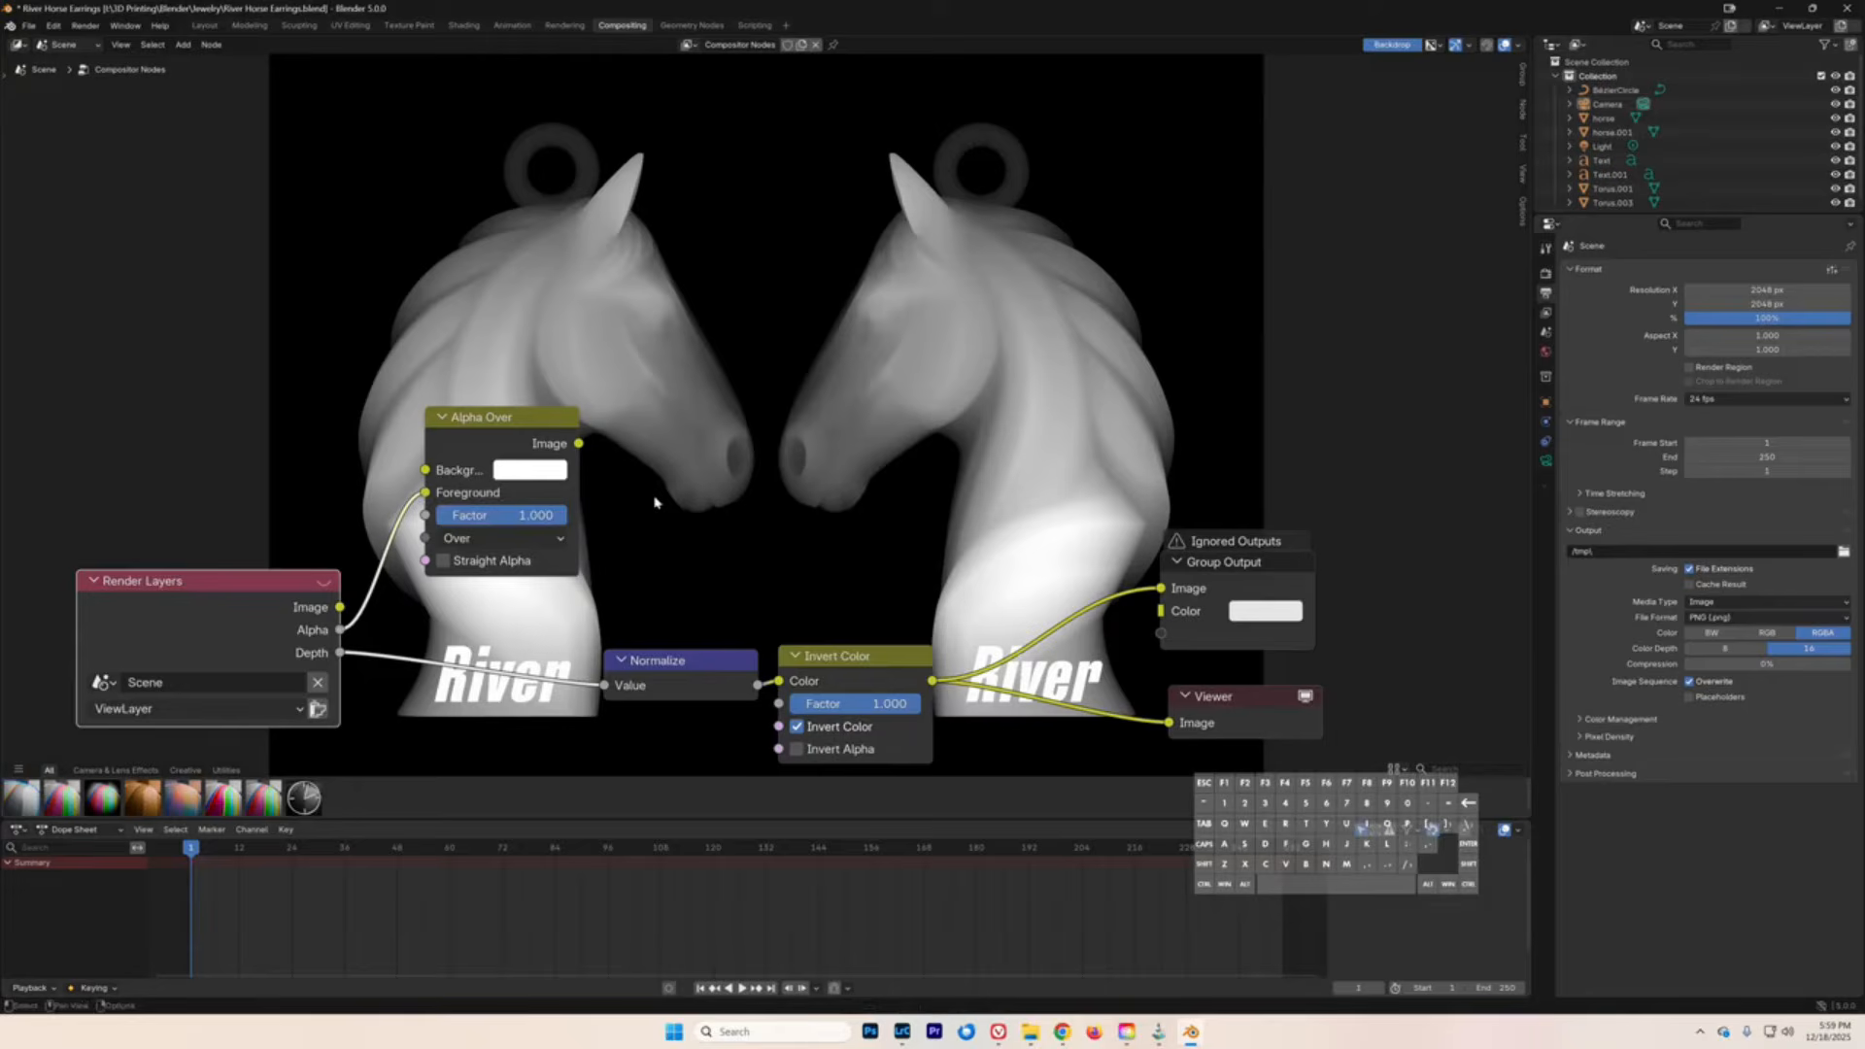
- Add a Switch node beside the Alpha Over node and link the Alpha Over's Image output to its On input
left_click(184, 46)
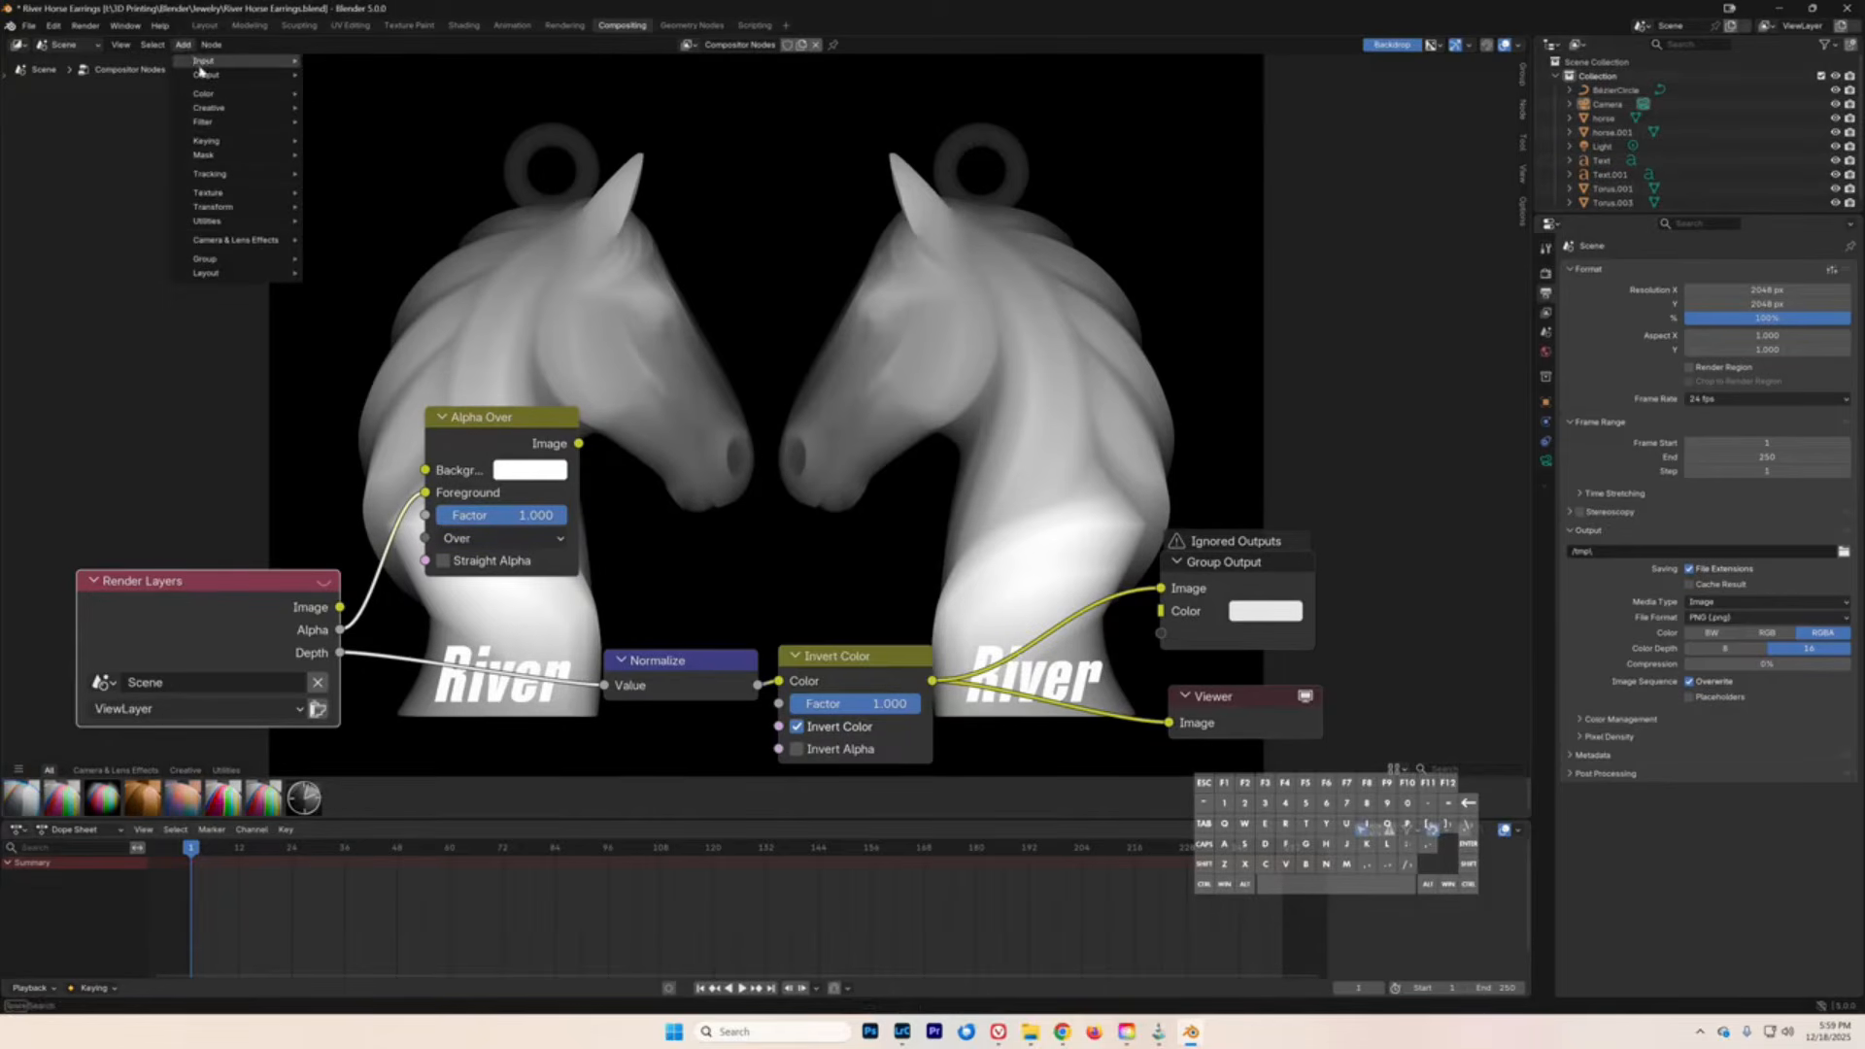
mouse_move(250, 225)
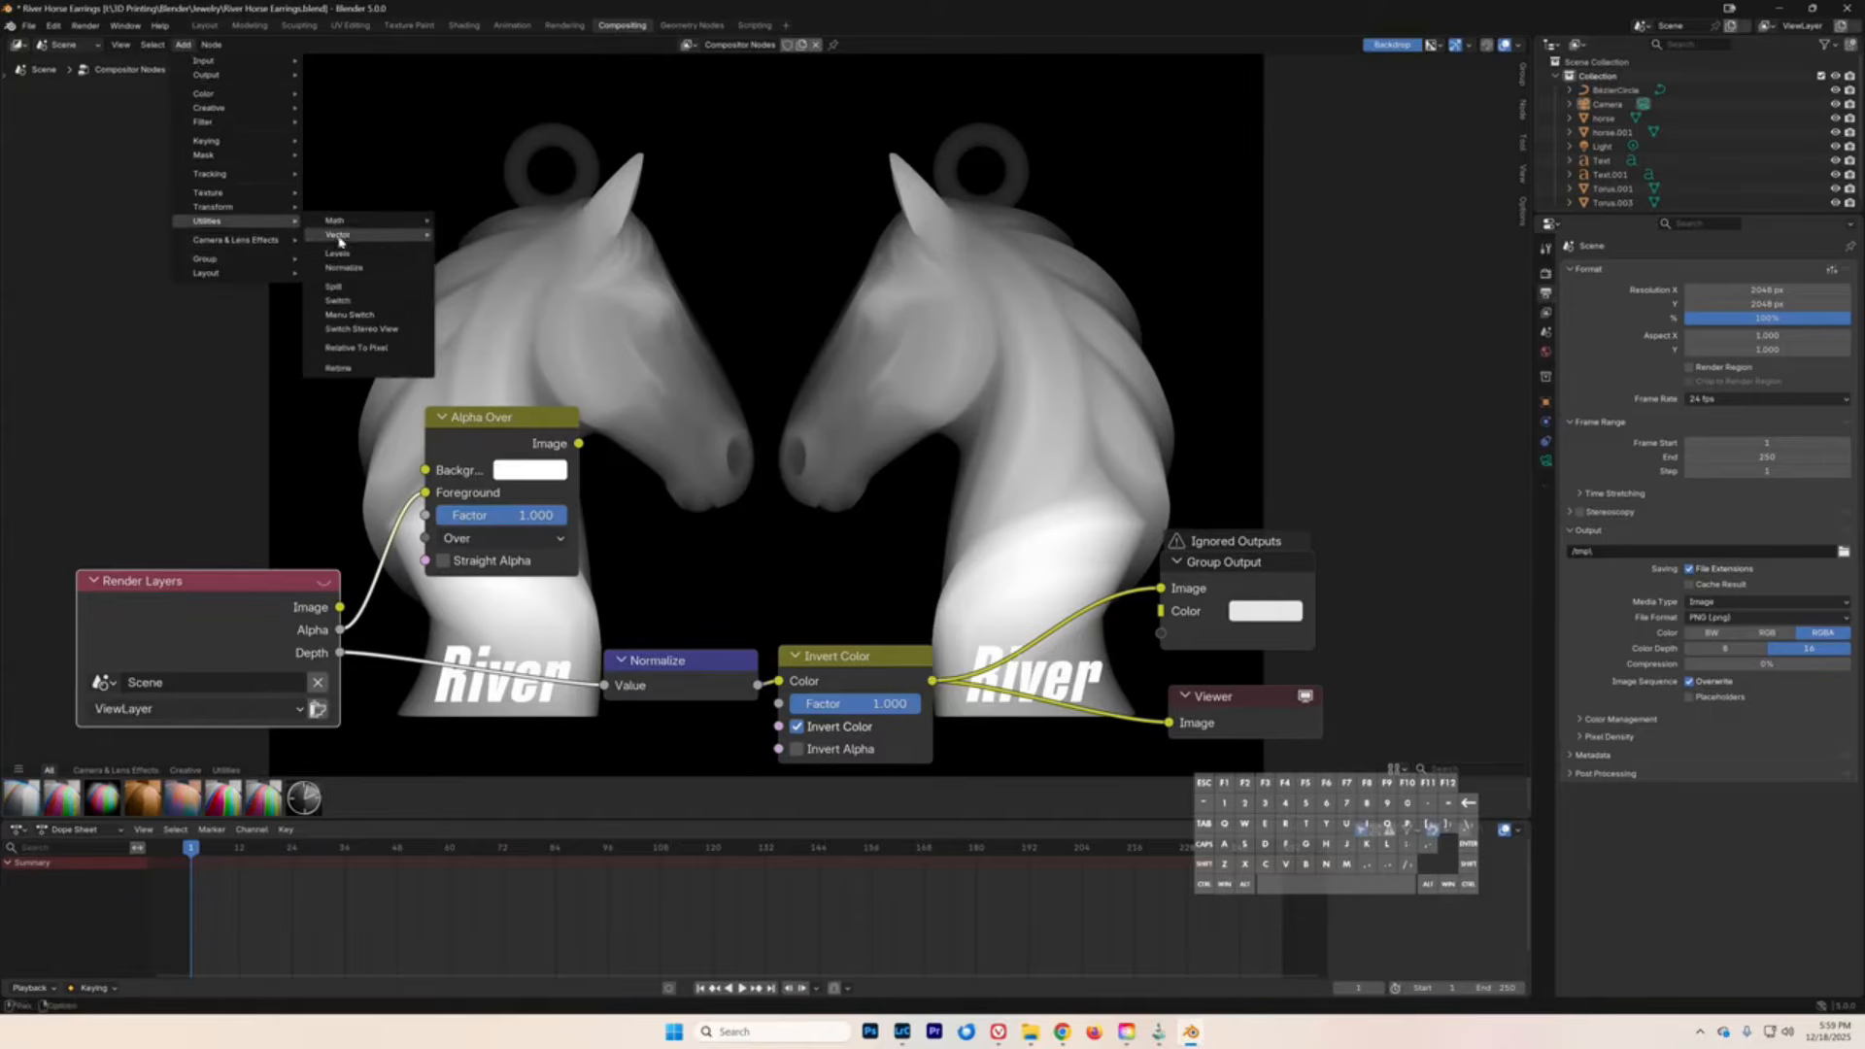
left_click(339, 300)
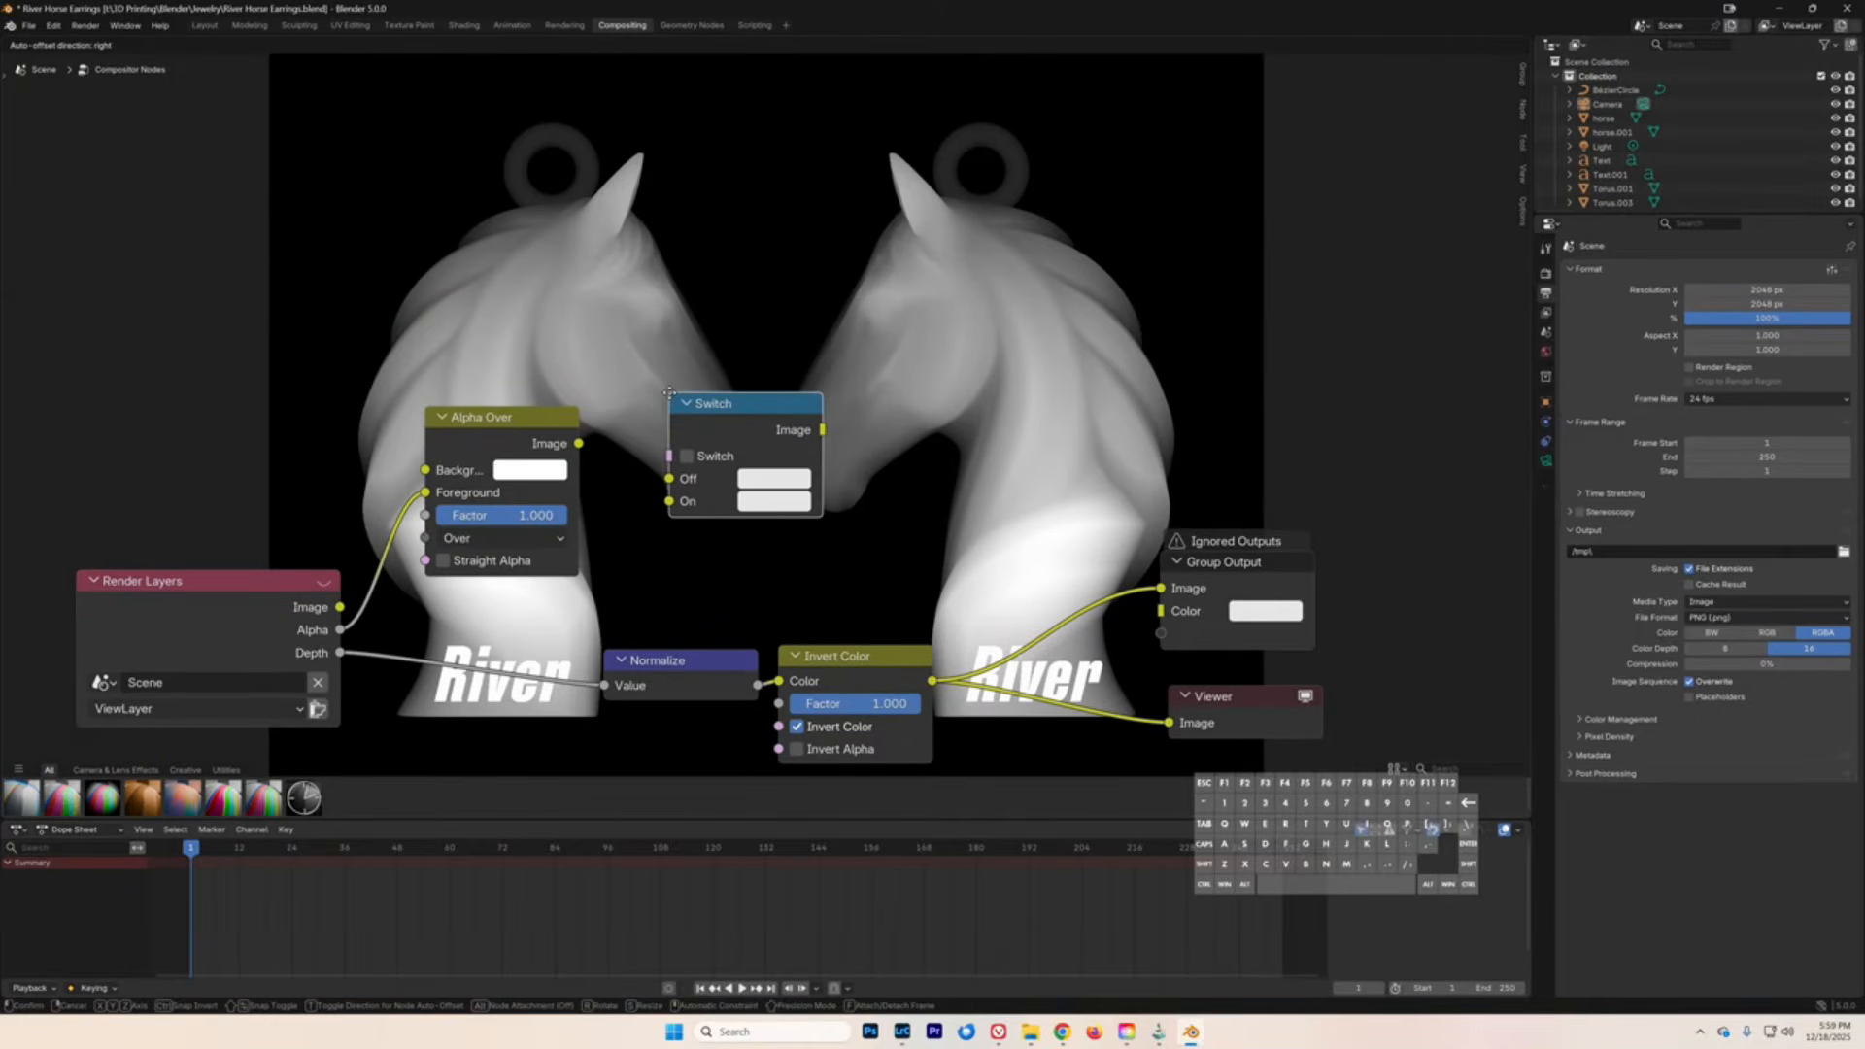
left_click(674, 388)
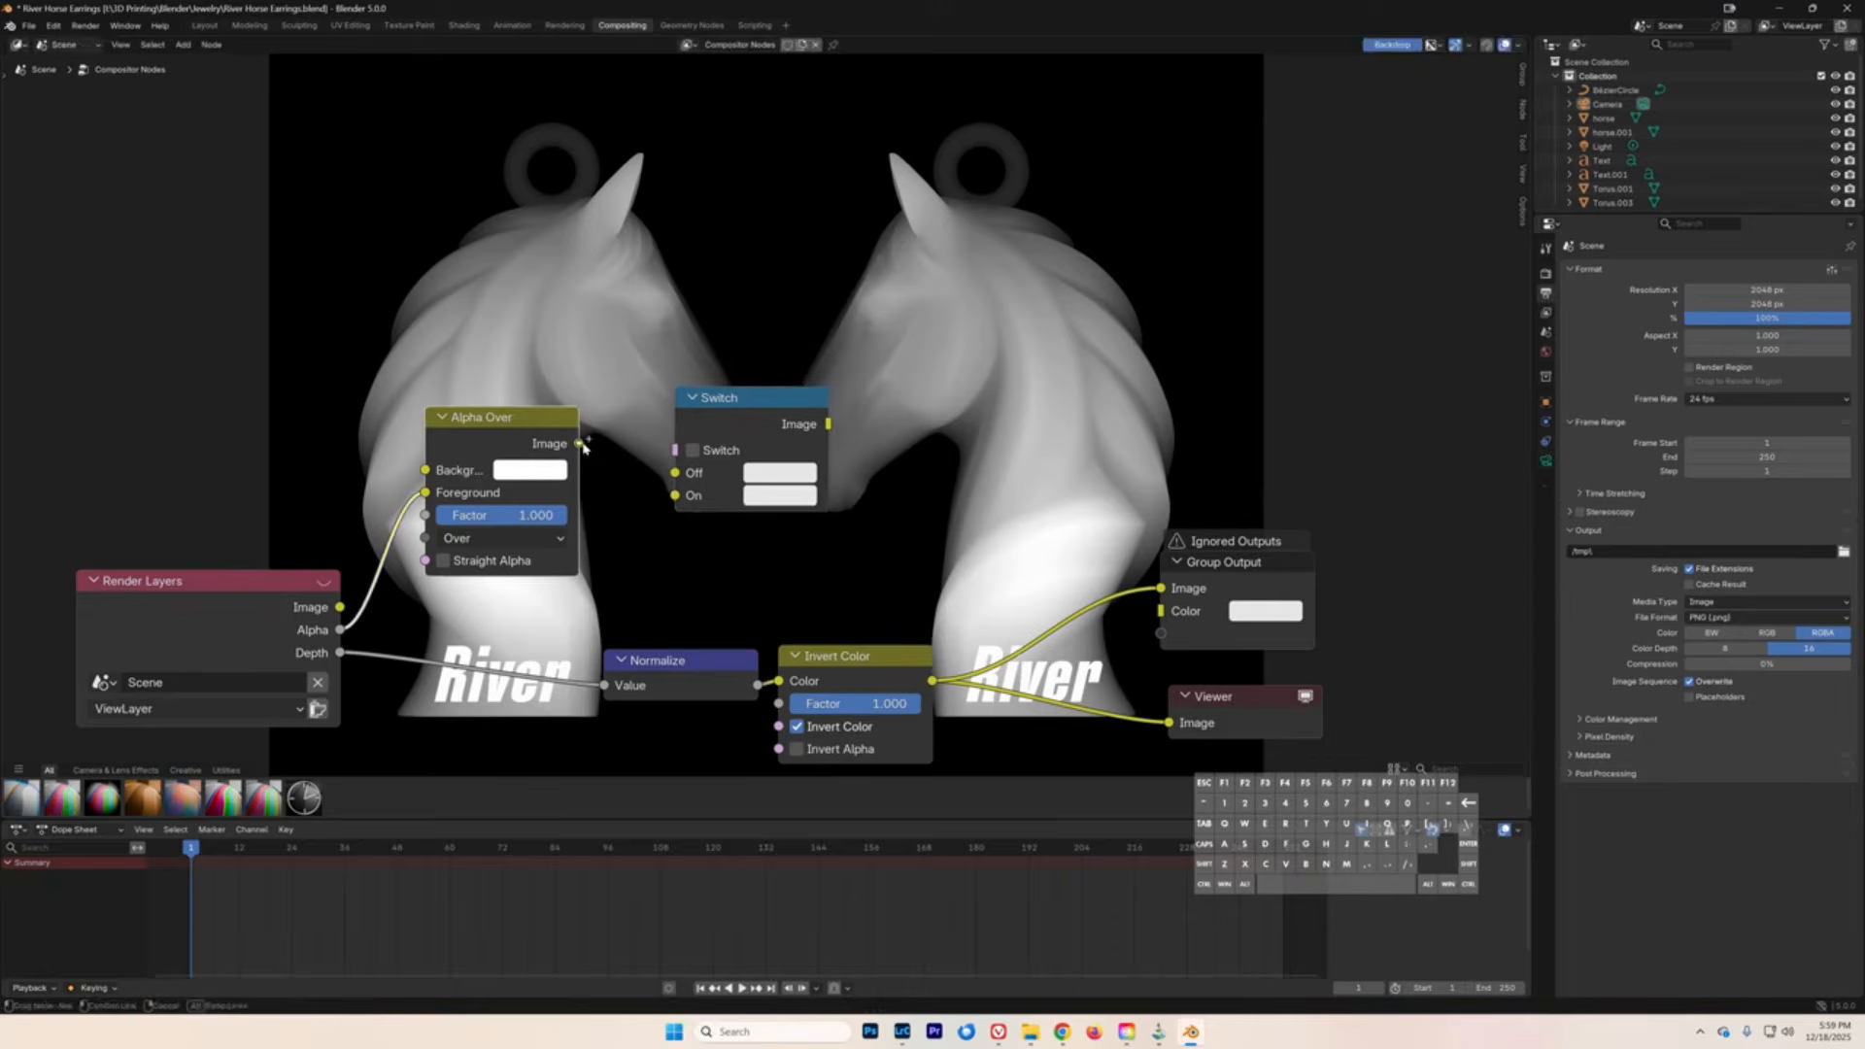
left_click_drag(583, 447, 670, 503)
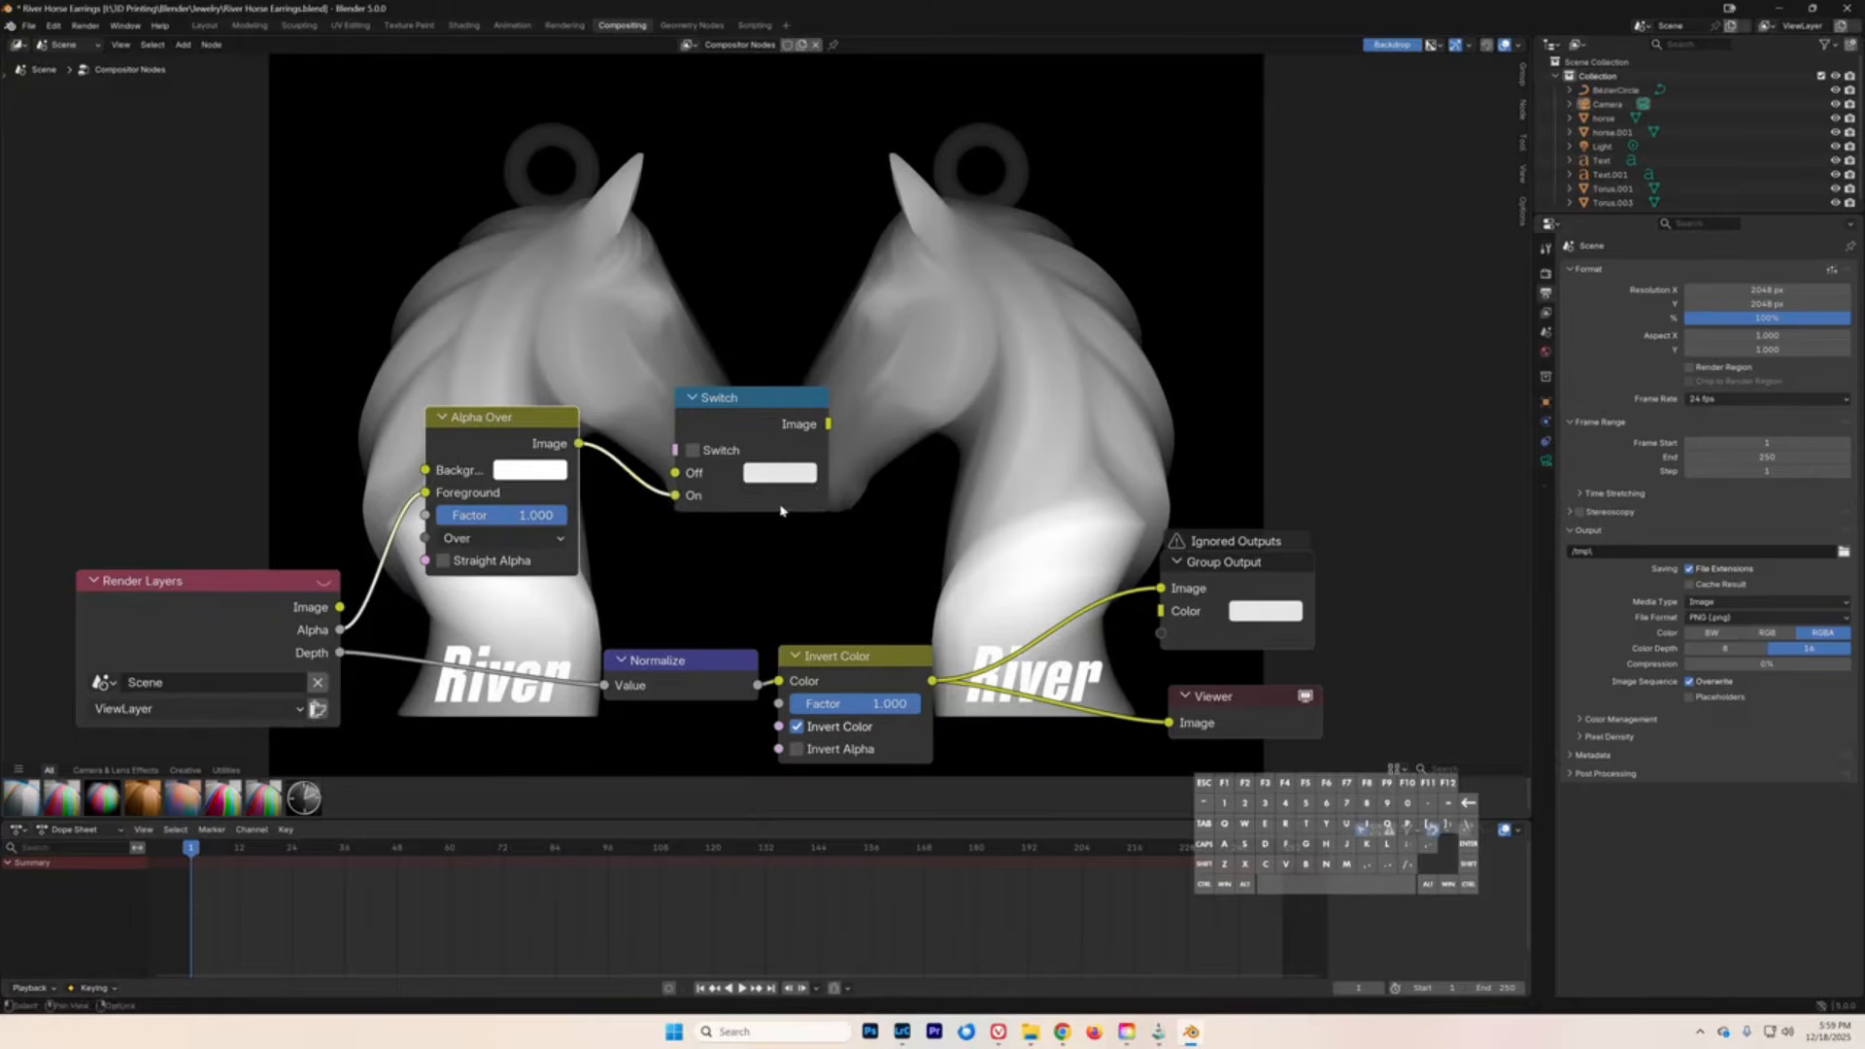
- Place the Switch node before the Group Output, with Invert Color feeding its Off input and its output linked to the Group Output's Image
left_click_drag(744, 399, 1006, 474)
left_click_drag(1163, 589, 936, 549)
left_click_drag(984, 482, 1015, 516)
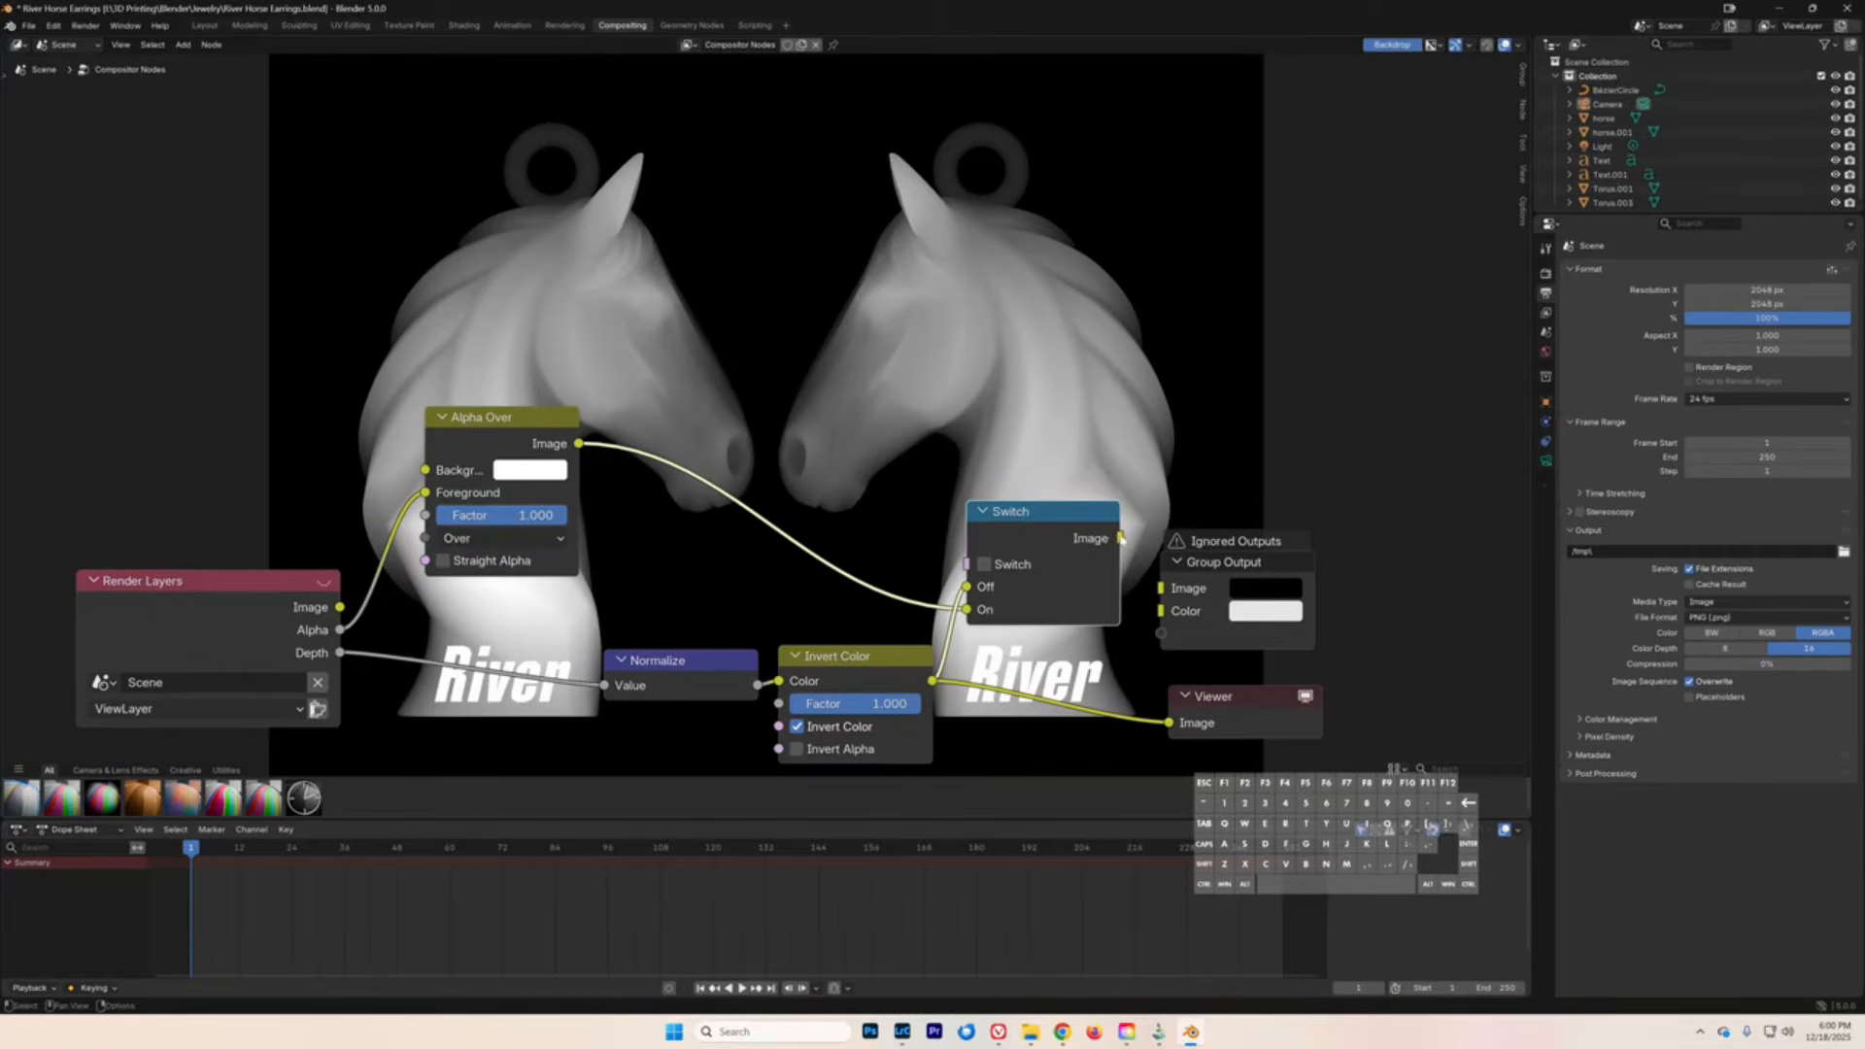
left_click_drag(1121, 539, 1157, 588)
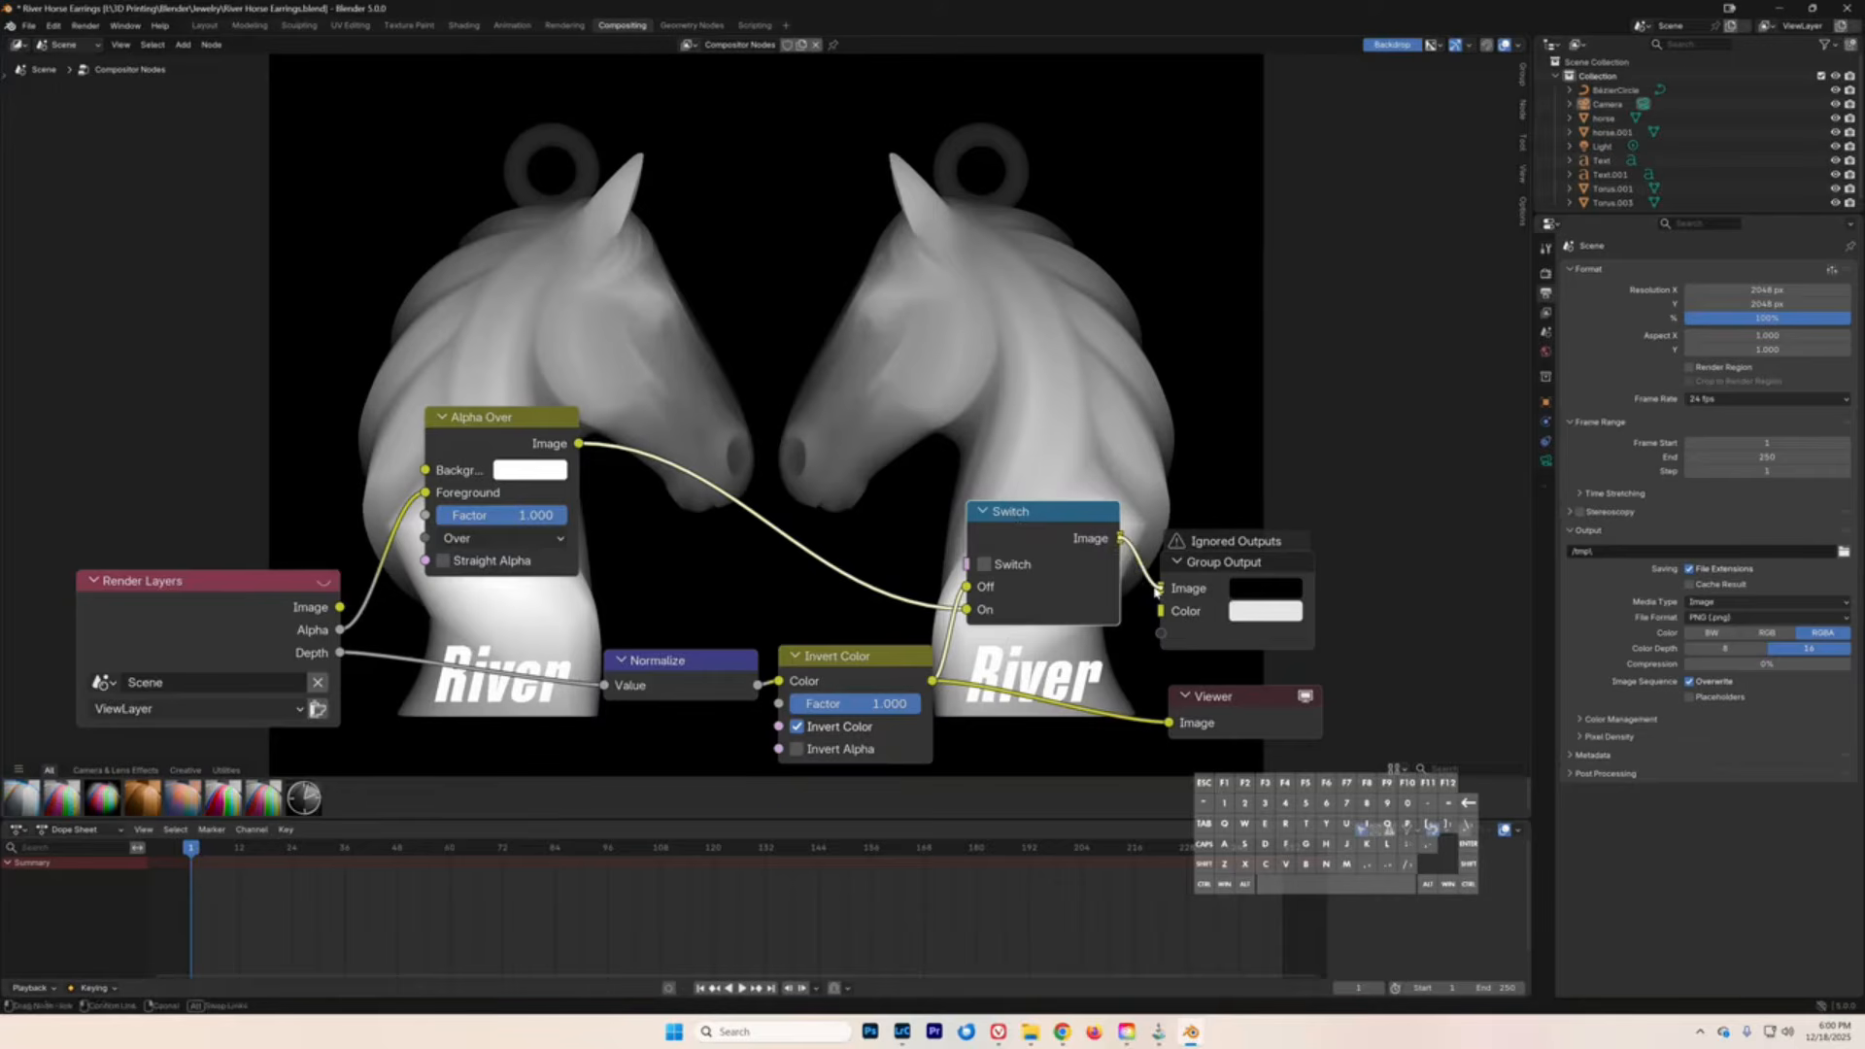
left_click_drag(1157, 589, 1159, 588)
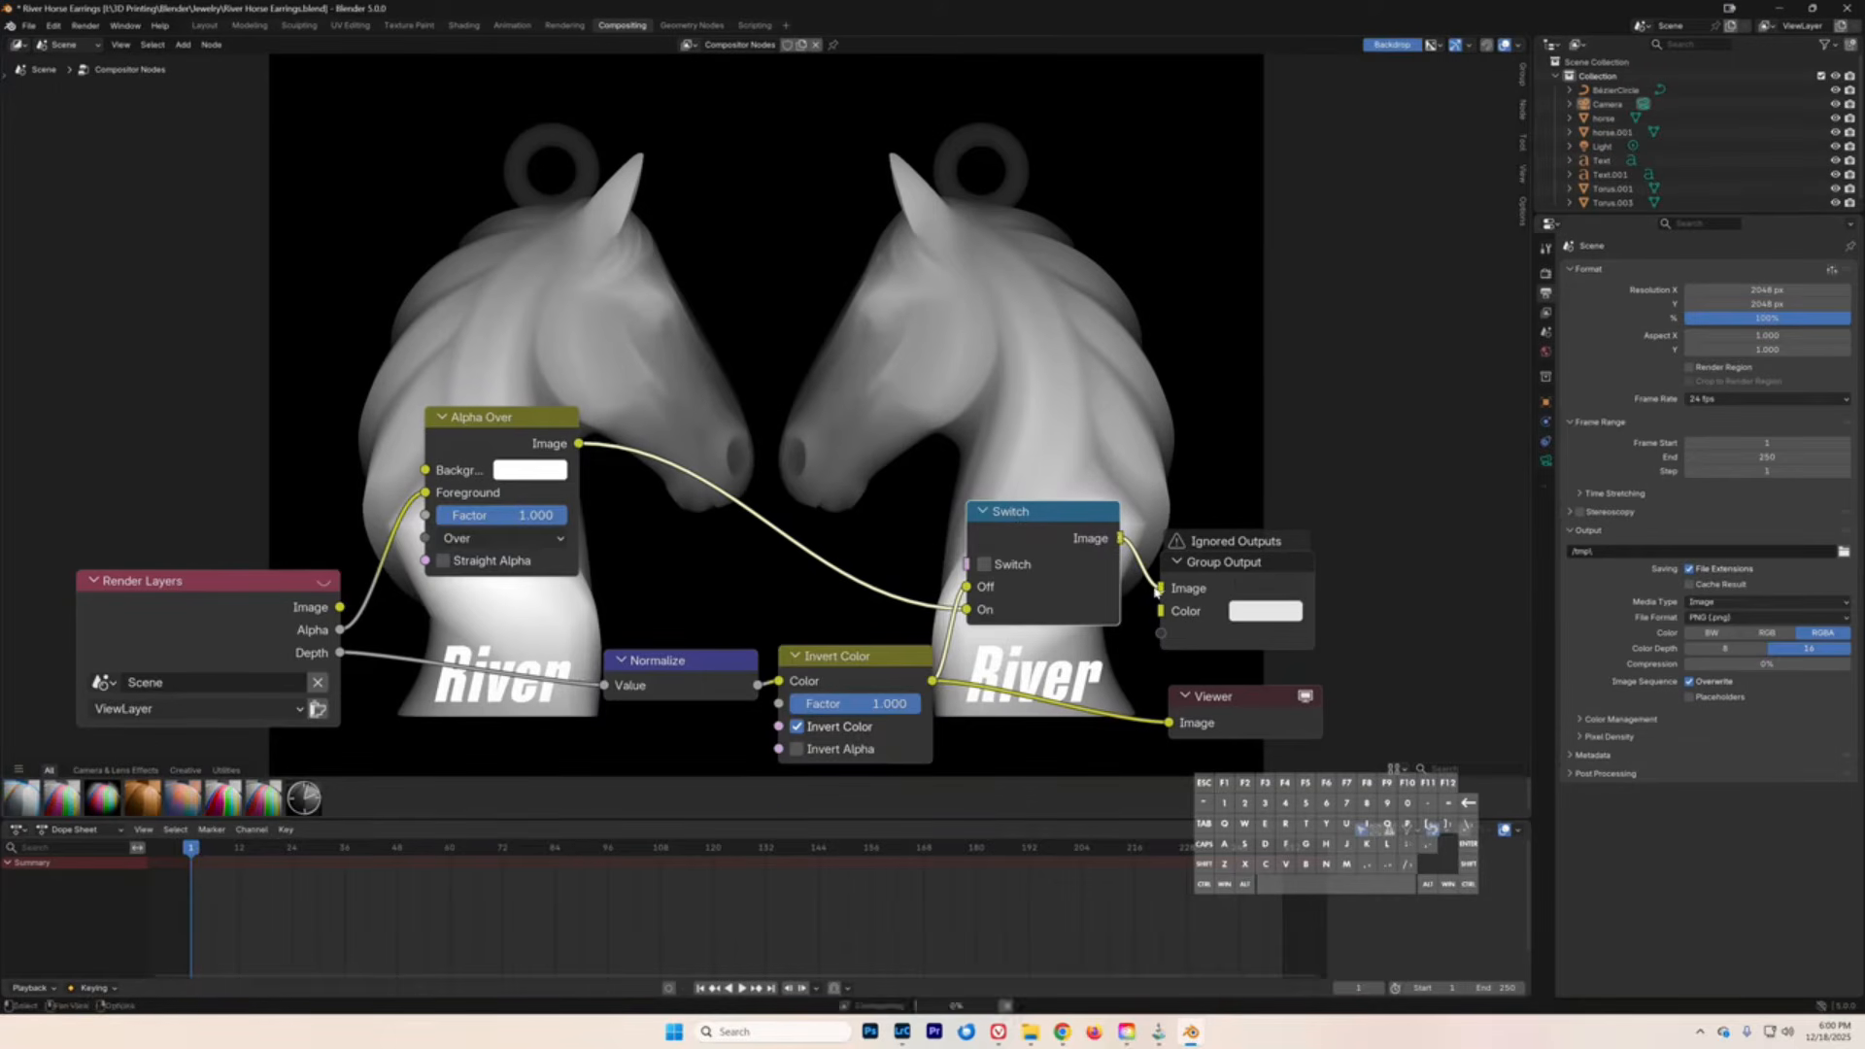
- Rearrange the compositor nodes with Normalize, Invert Color and Viewer in an upper row and Alpha Over and Switch below
left_click_drag(520, 415, 683, 459)
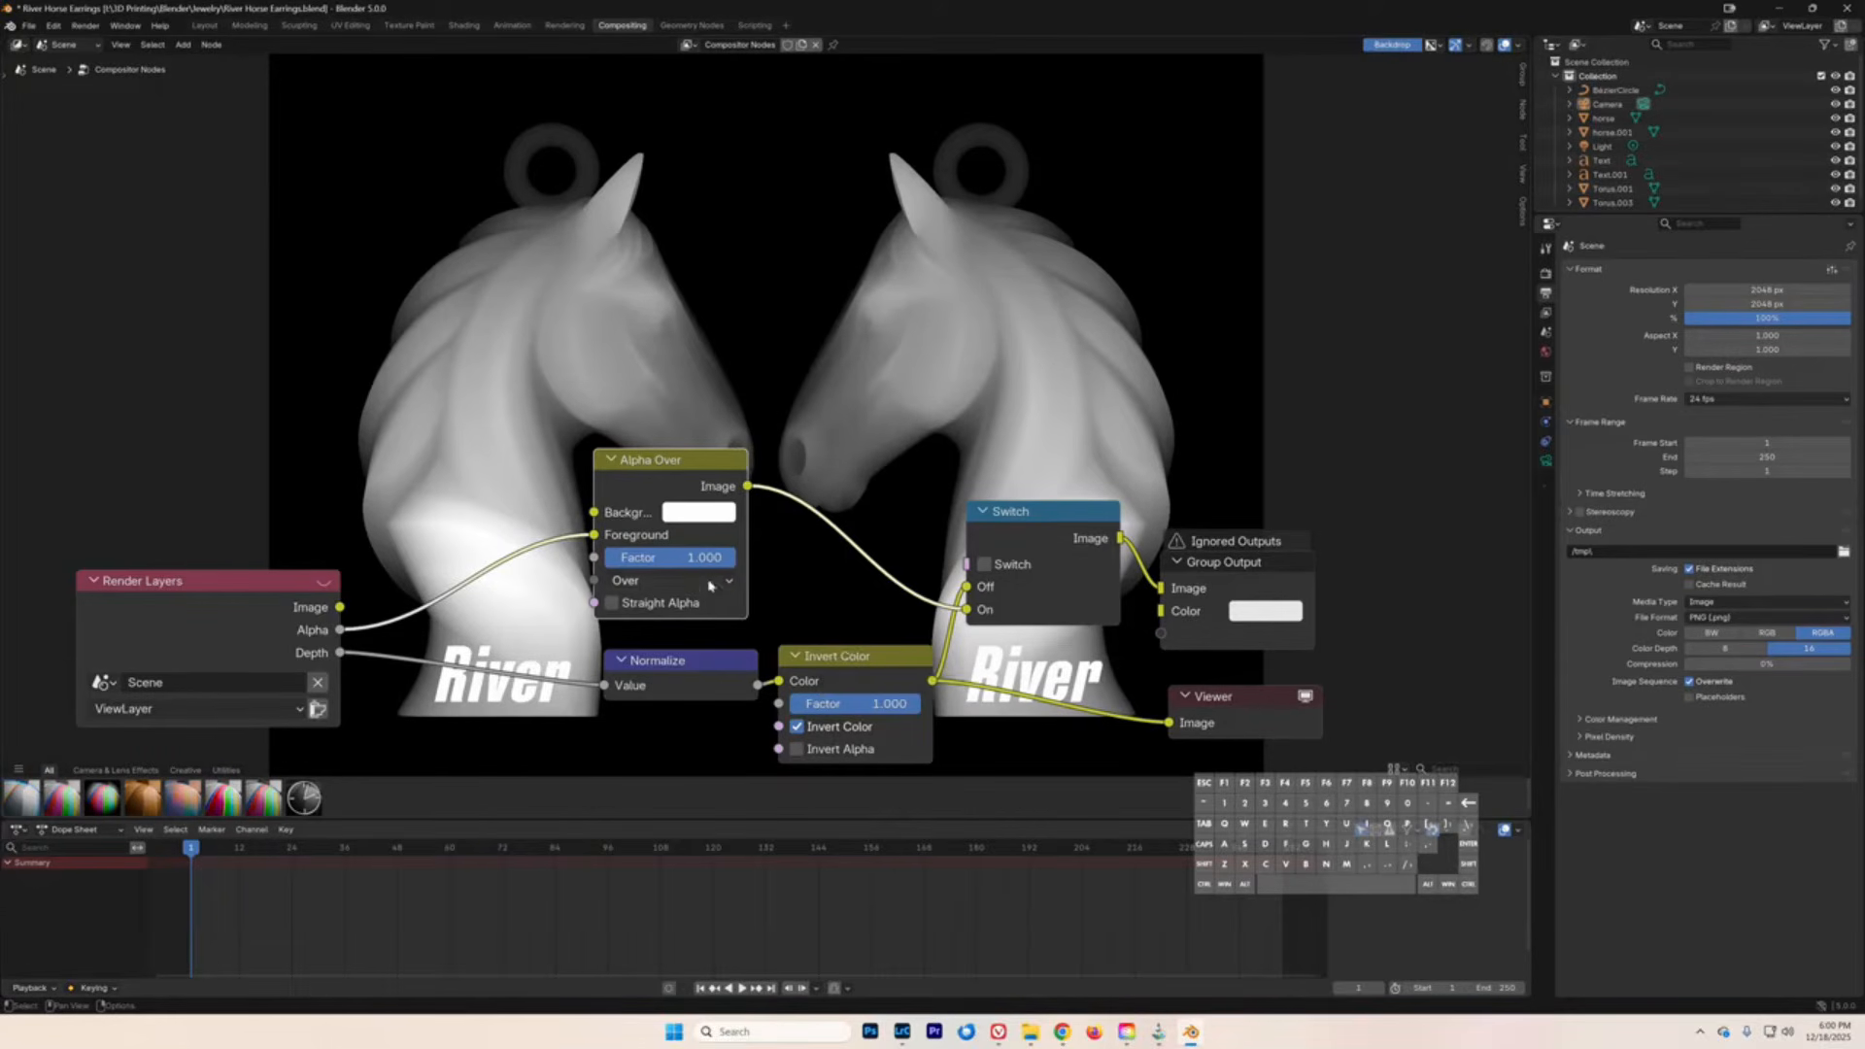
left_click_drag(660, 459, 661, 718)
left_click_drag(665, 651, 614, 542)
left_click_drag(835, 656, 800, 498)
left_click_drag(1016, 514, 971, 641)
left_click_drag(841, 497, 845, 513)
left_click_drag(1261, 561, 1390, 521)
left_click_drag(1024, 634, 1030, 639)
left_click_drag(1241, 688, 1031, 469)
left_click_drag(1000, 644, 1092, 622)
left_click_drag(682, 712, 735, 647)
scroll(743, 631, "down", 1)
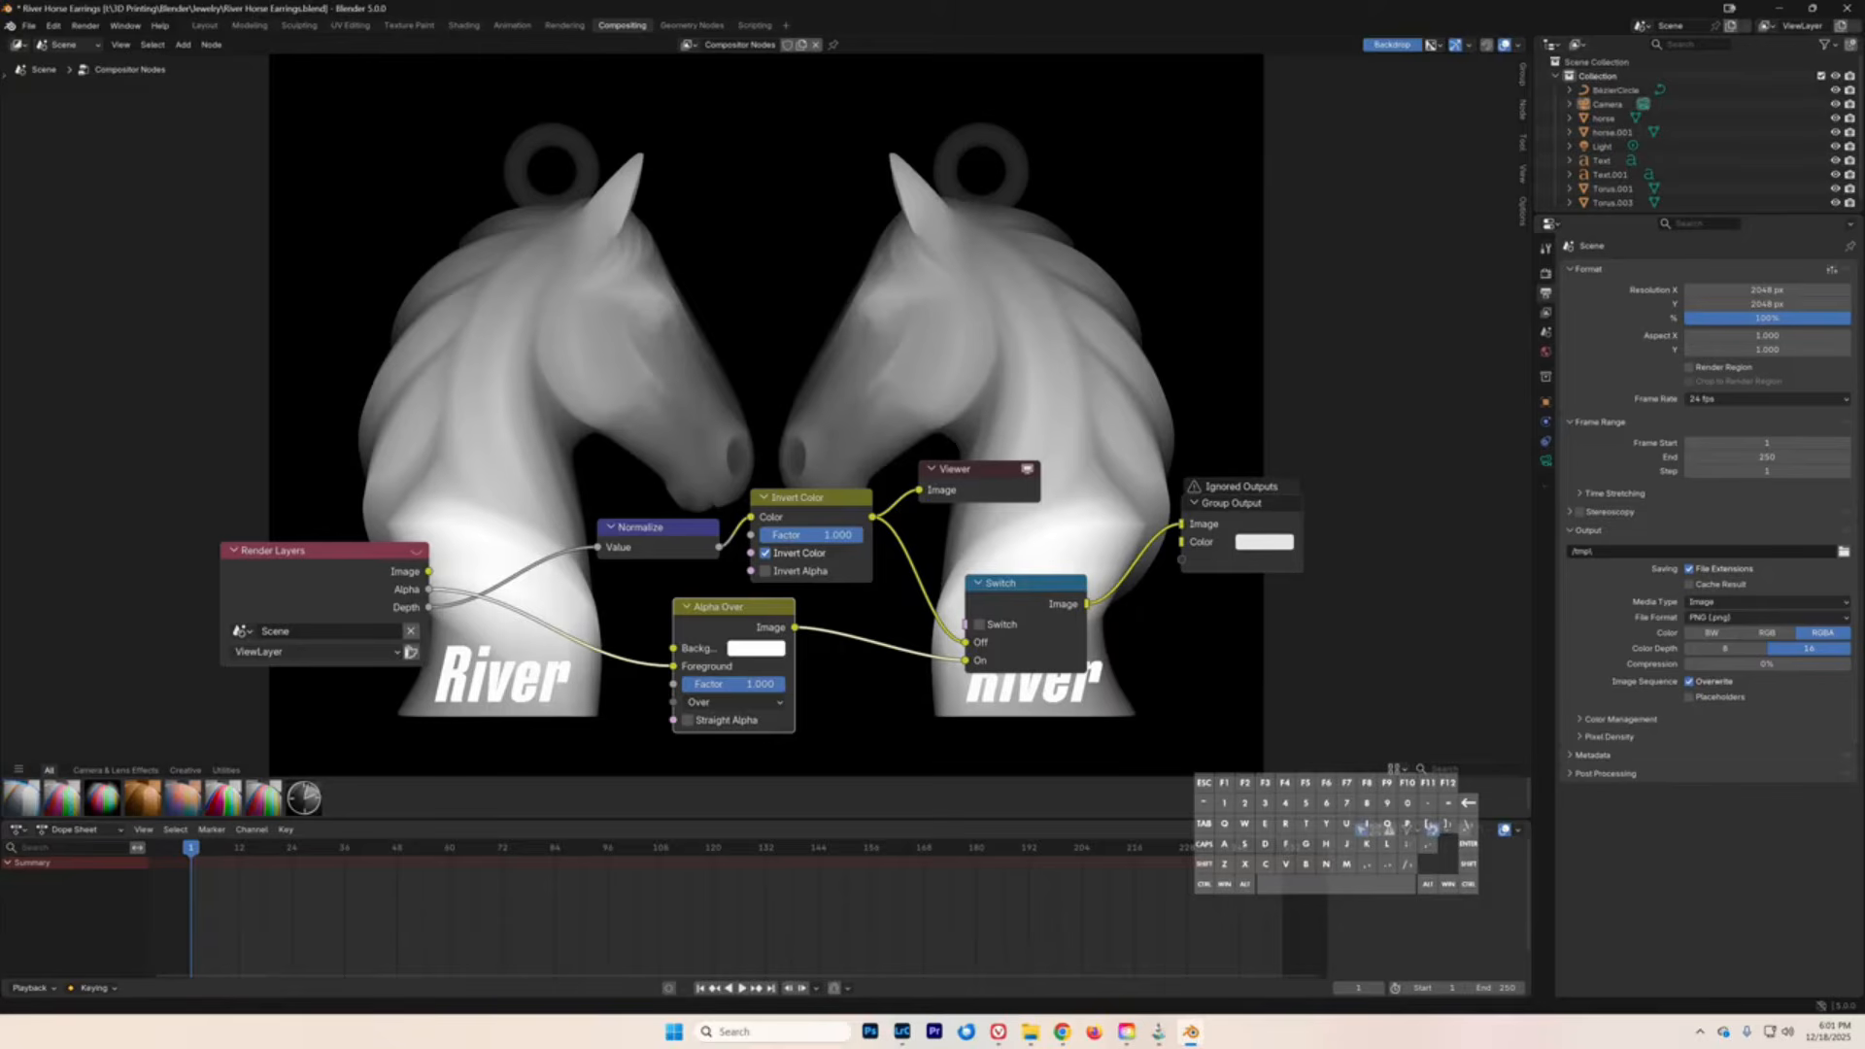
- Enable the Transparent film option in the scene's render settings
left_click(1546, 276)
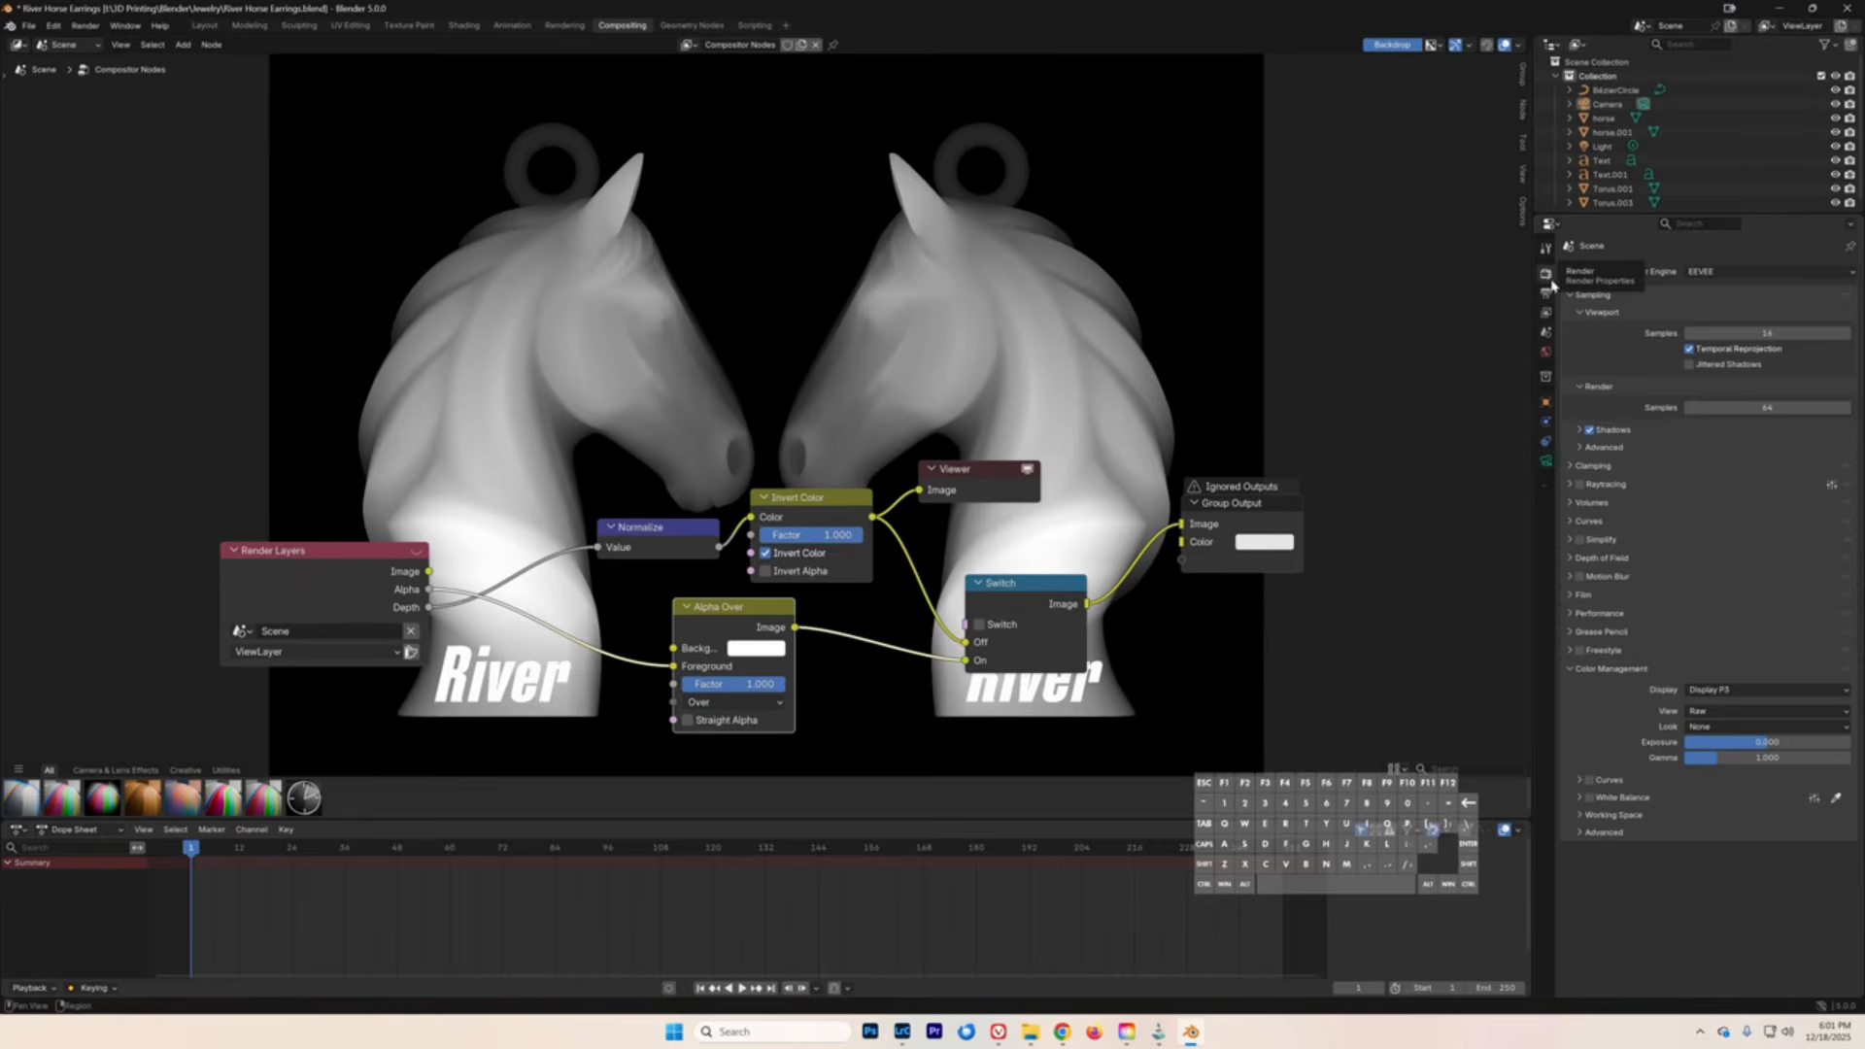
left_click(1570, 596)
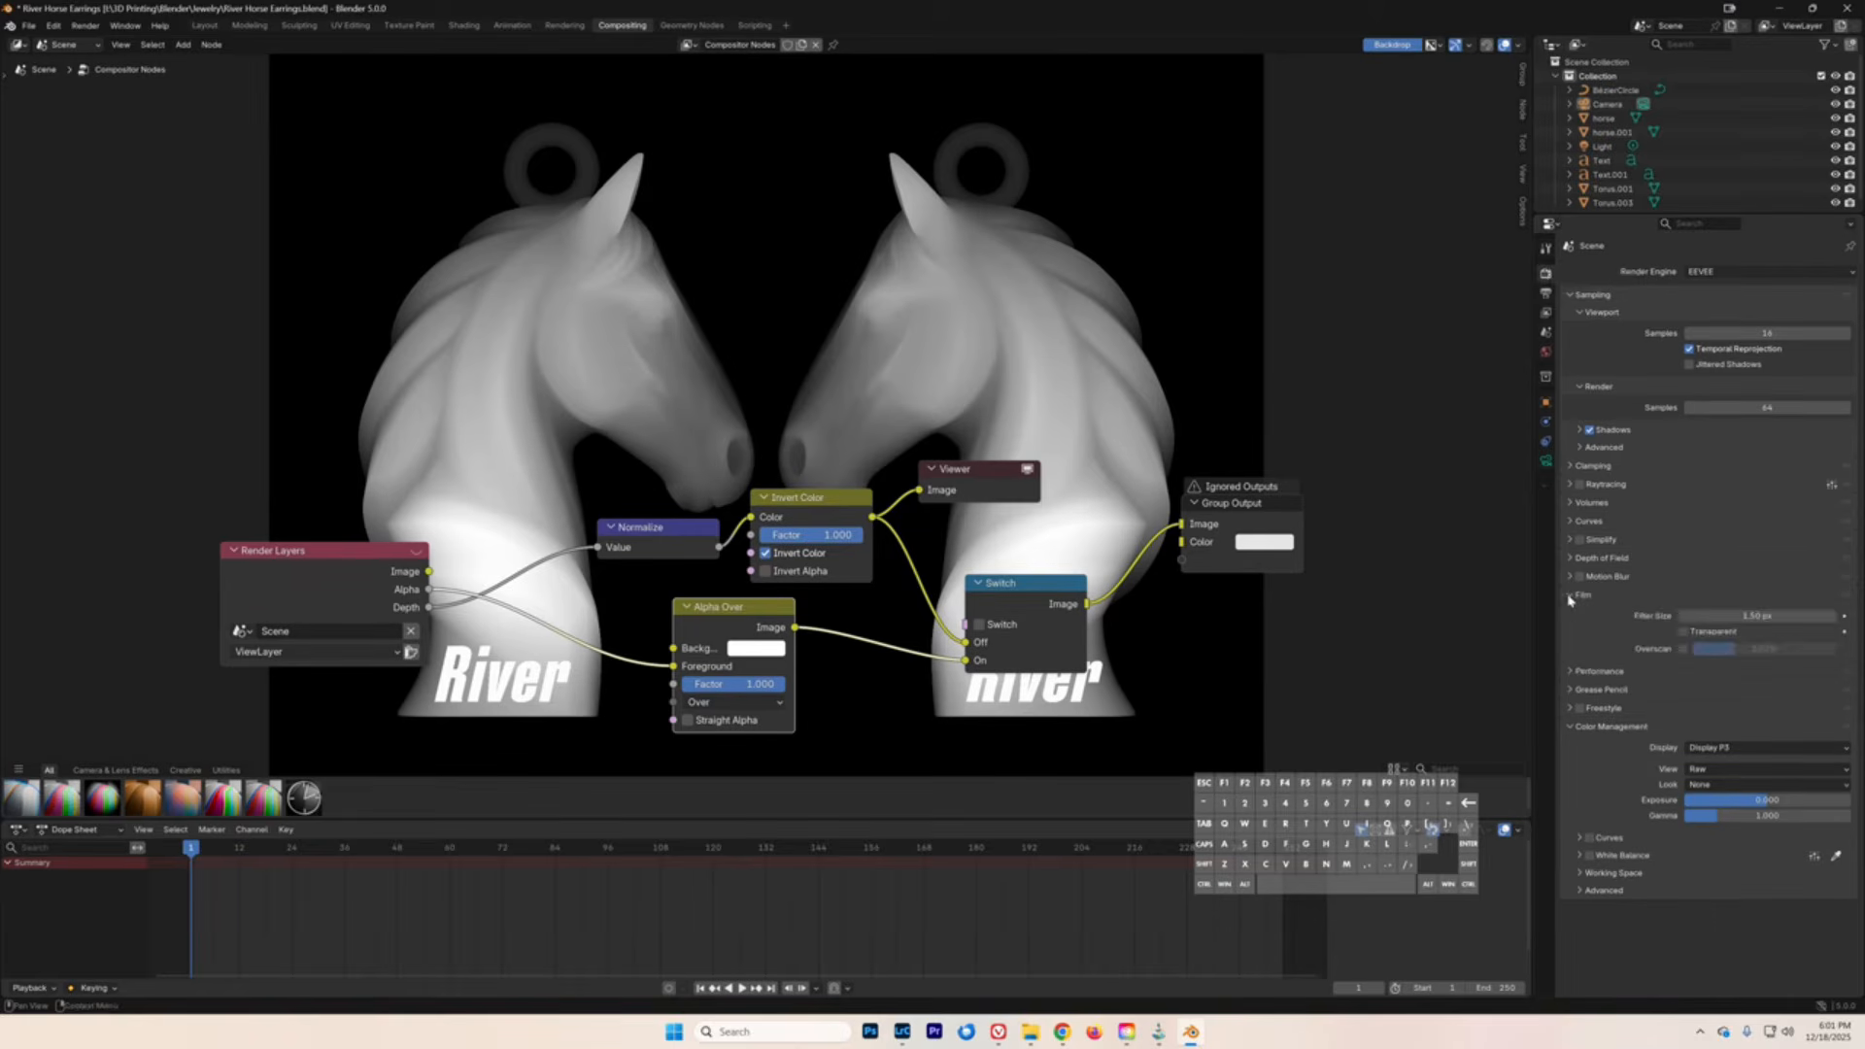
left_click(1683, 632)
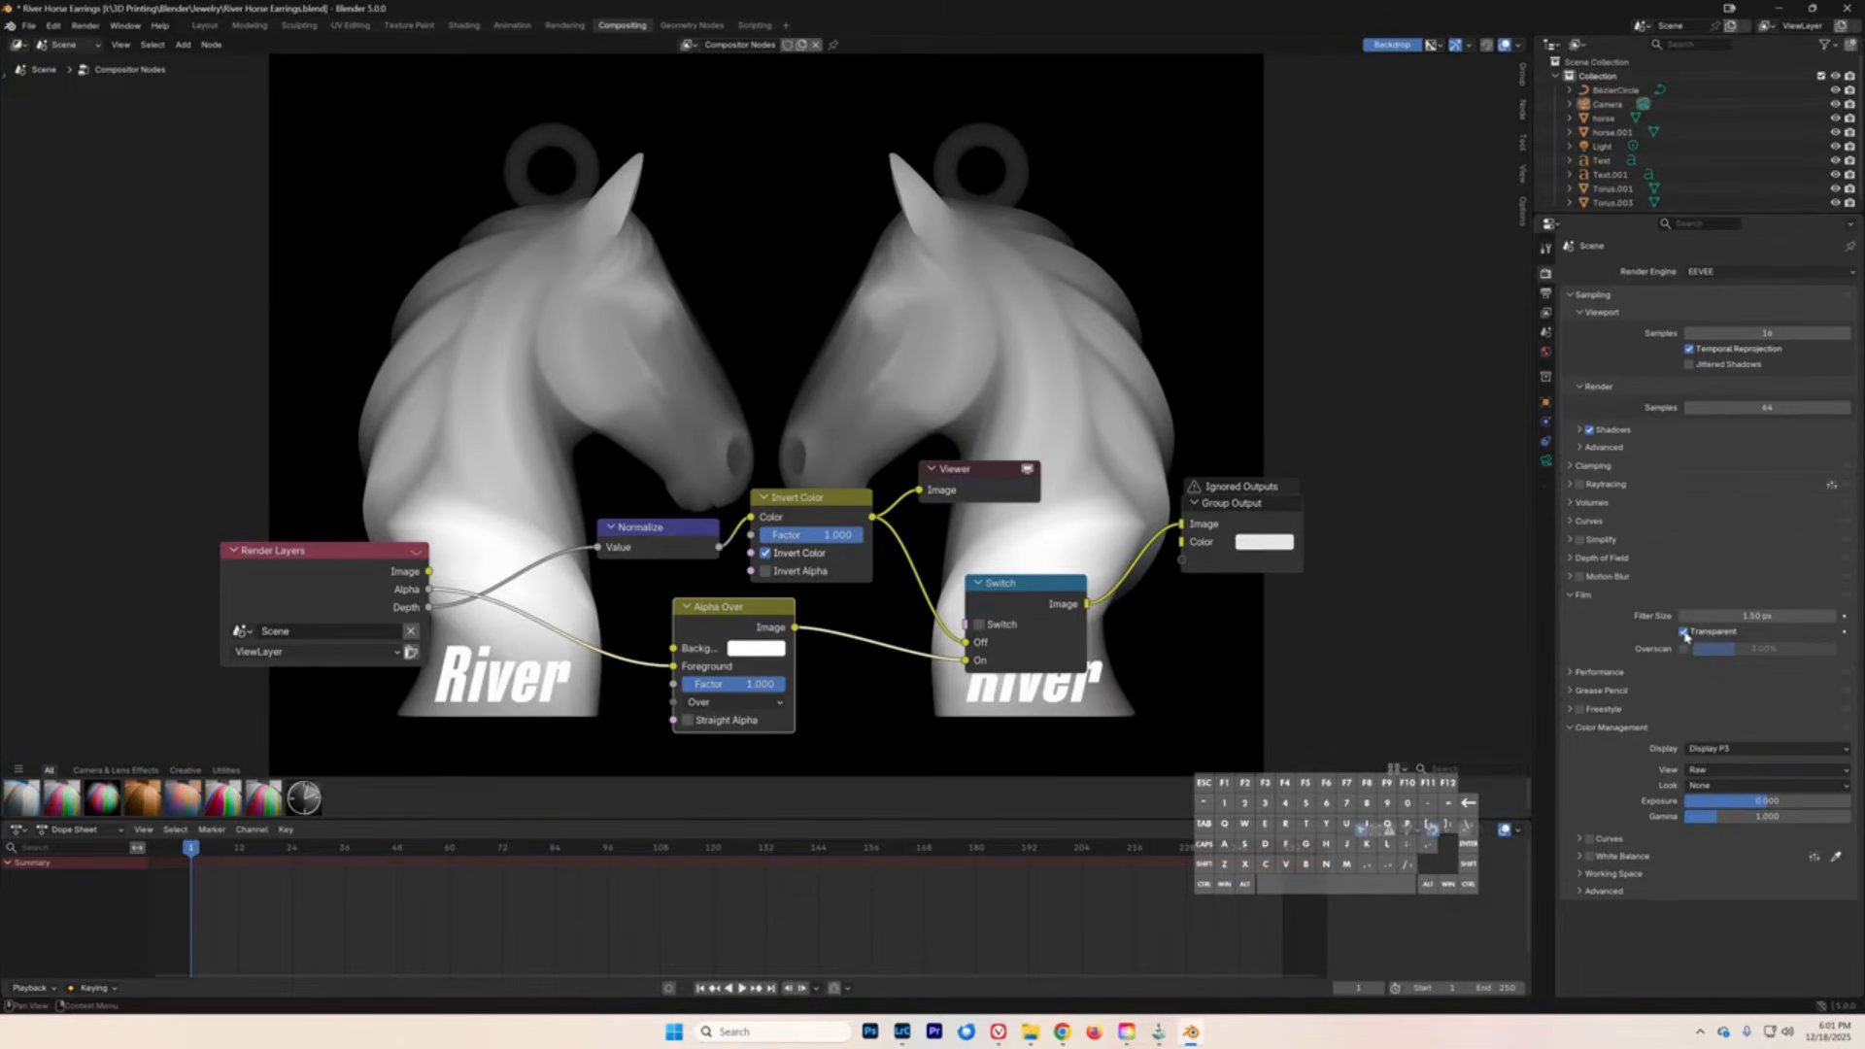
- Turn on the Switch node and render the alpha mask as a still image
left_click(980, 626)
left_click(84, 27)
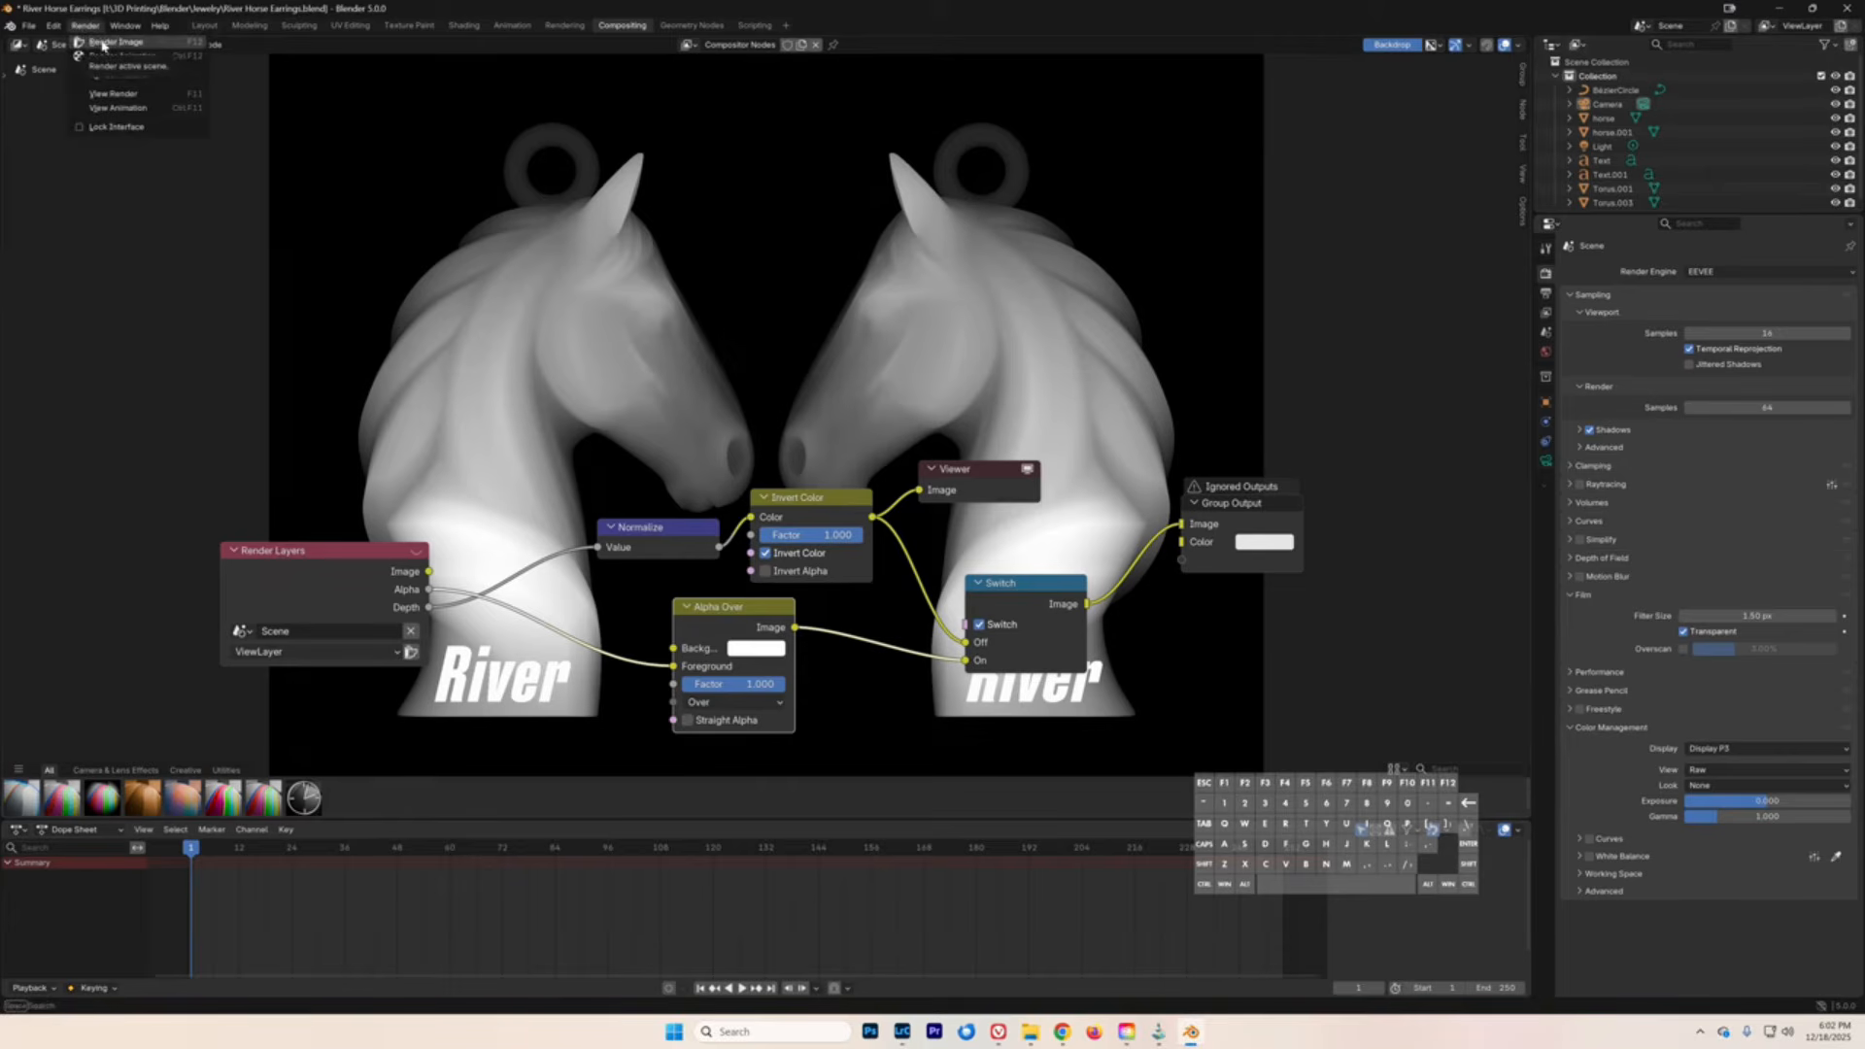
left_click(103, 45)
left_click_drag(580, 23, 857, 44)
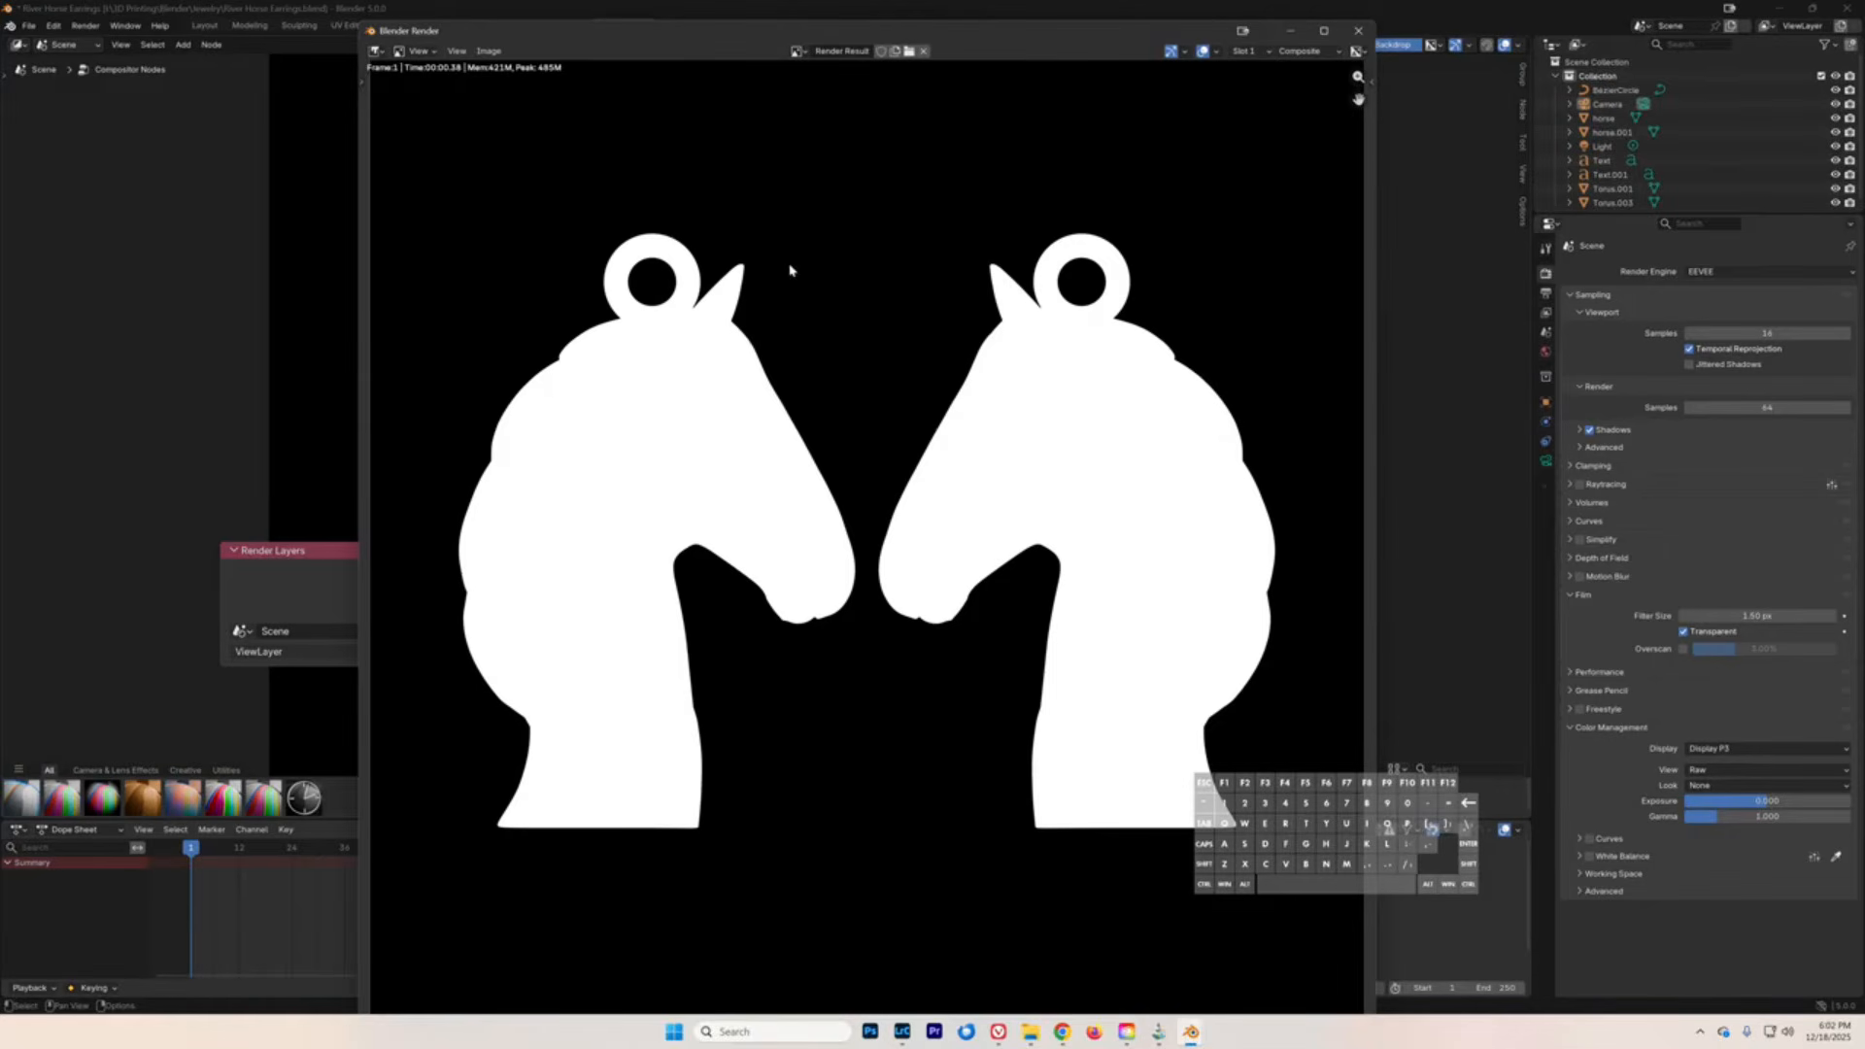
- Save the rendered mask as a PNG named Horse Earrings Mask in the Jewelry folder and close the render window
left_click(488, 51)
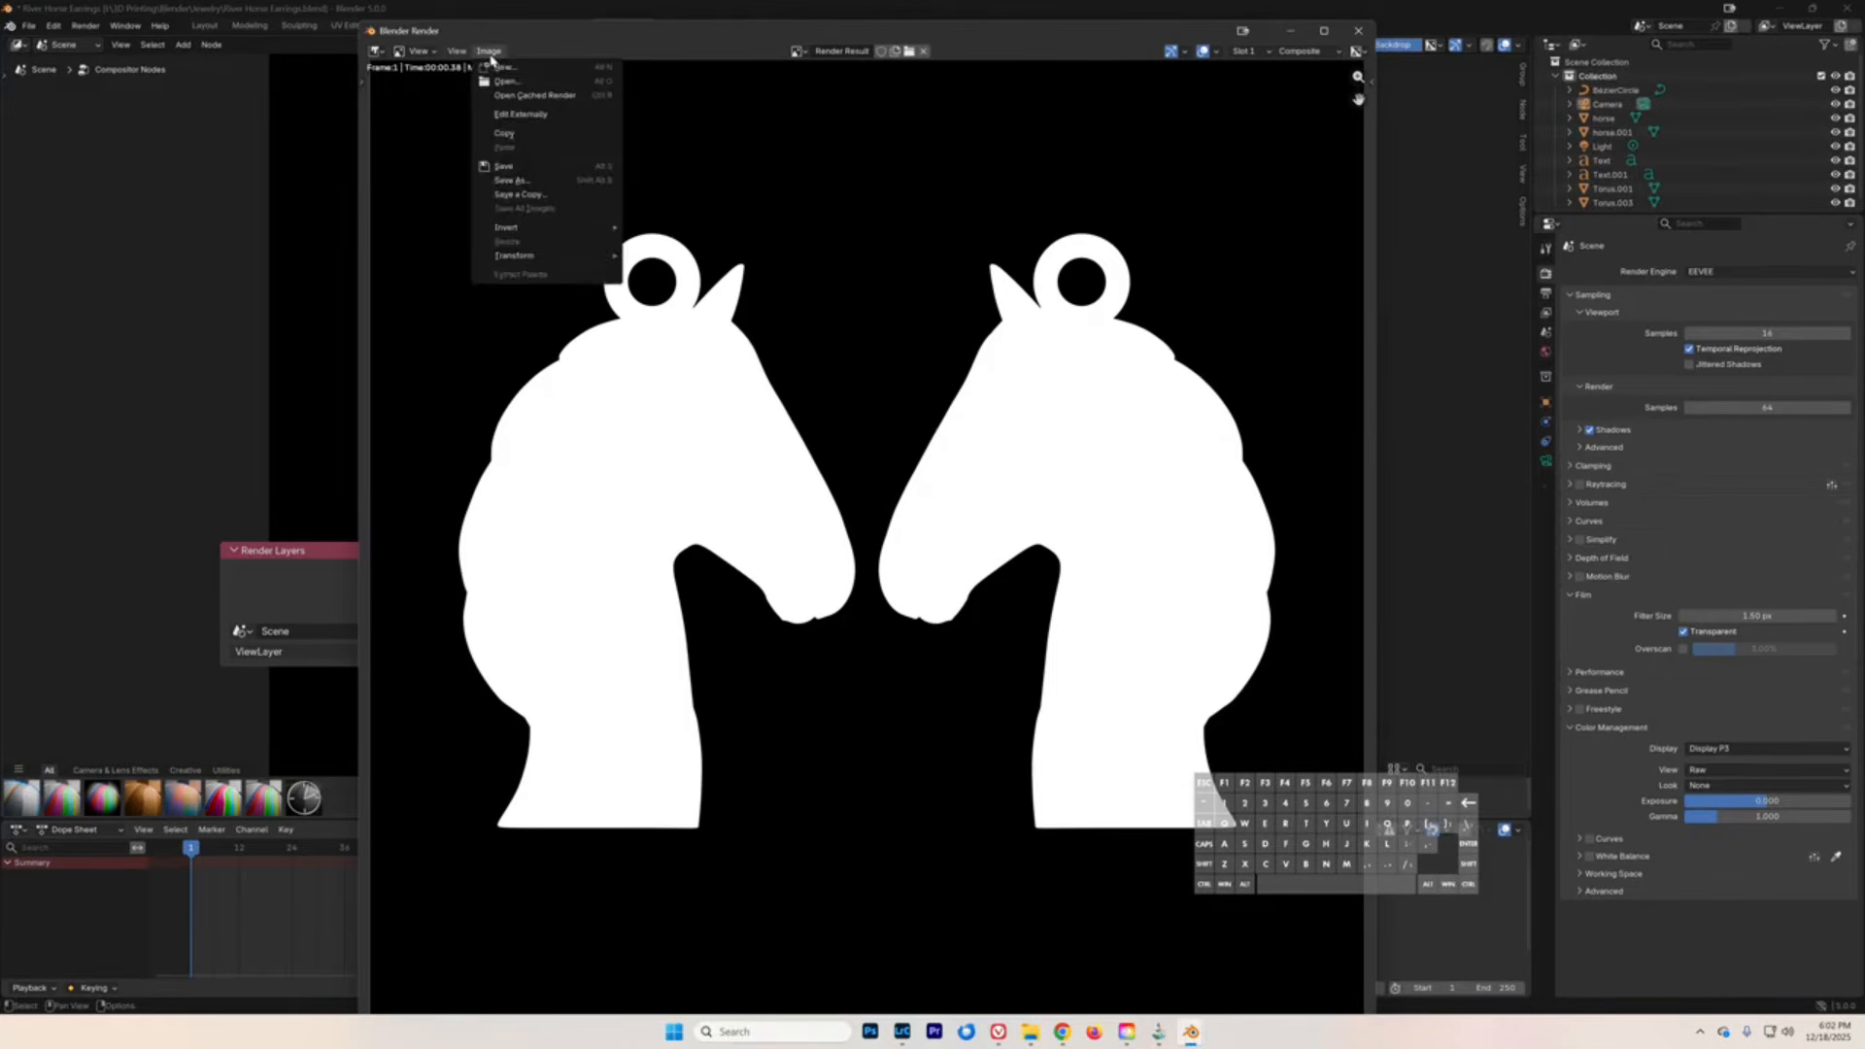
left_click(509, 180)
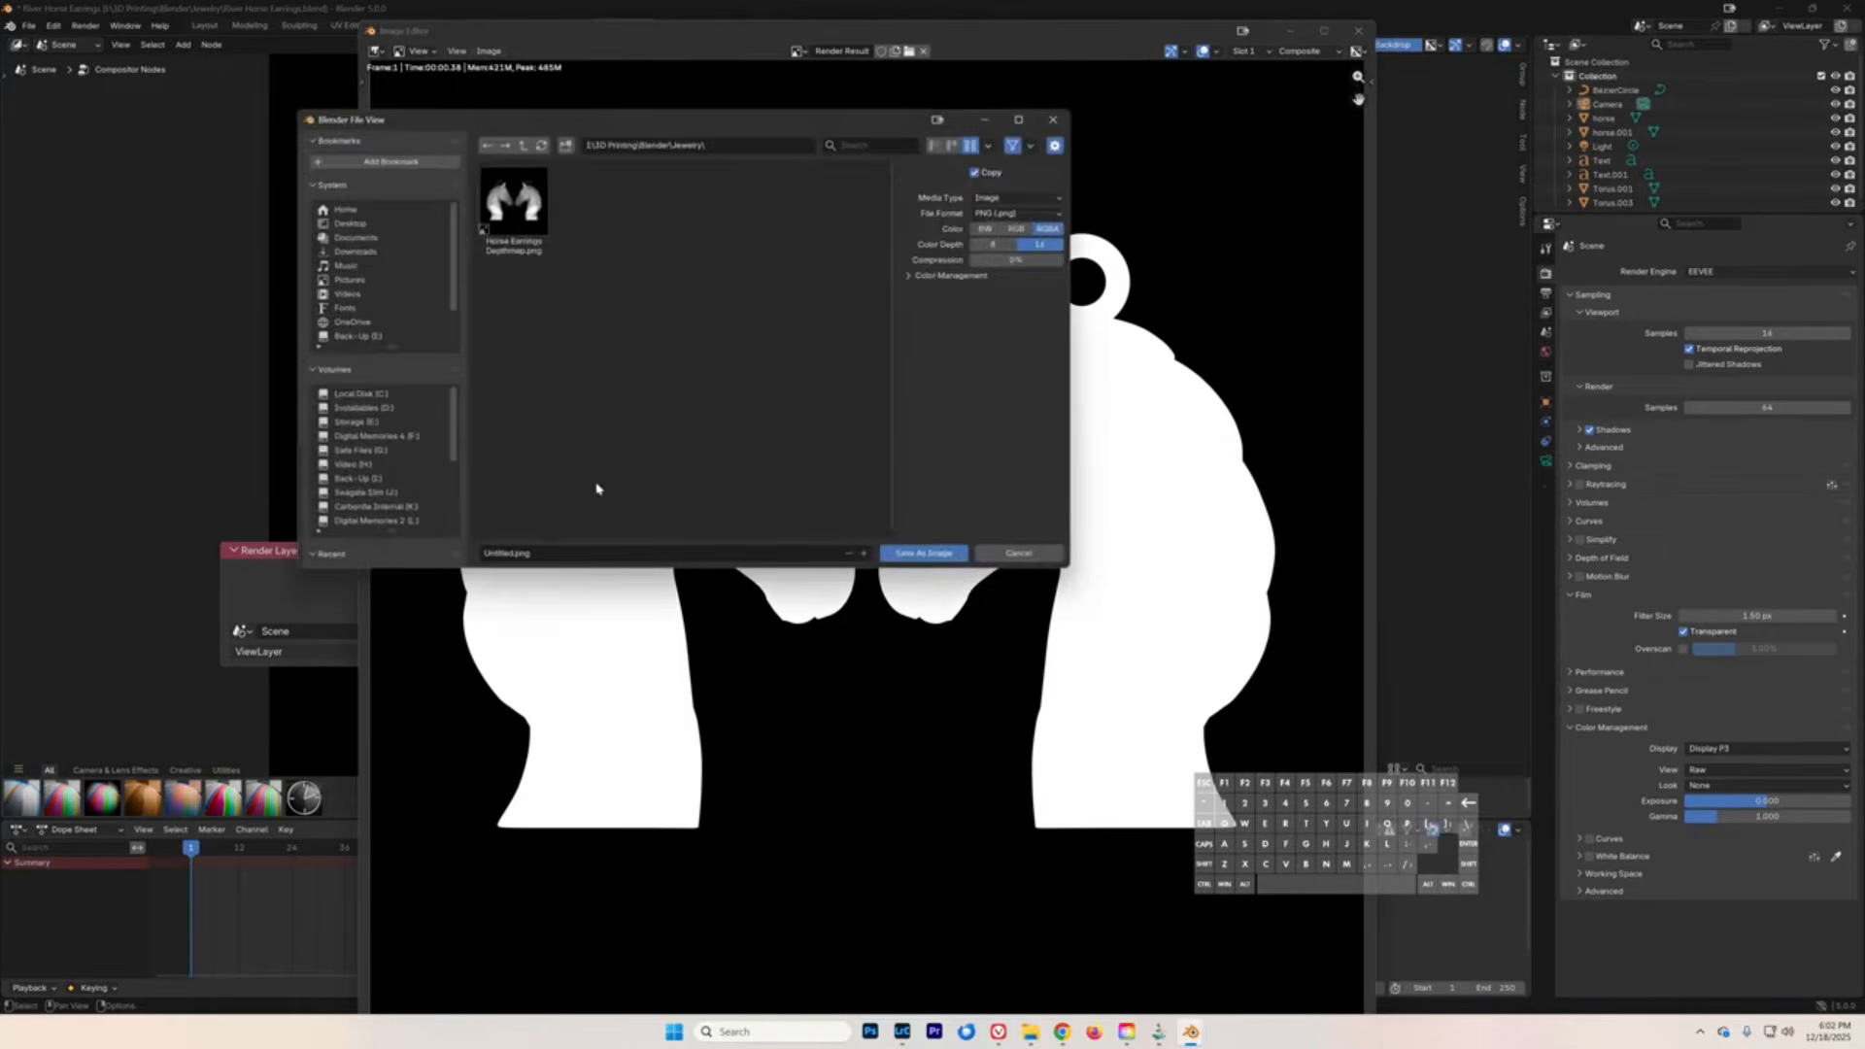
left_click(507, 553)
key("BackSpace")
key("BackSpace")
key("BackSpace")
key("BackSpace")
key("BackSpace")
key("BackSpace")
key("BackSpace")
key("BackSpace")
type("Horse Earrings Mask")
key("Return")
left_click(928, 553)
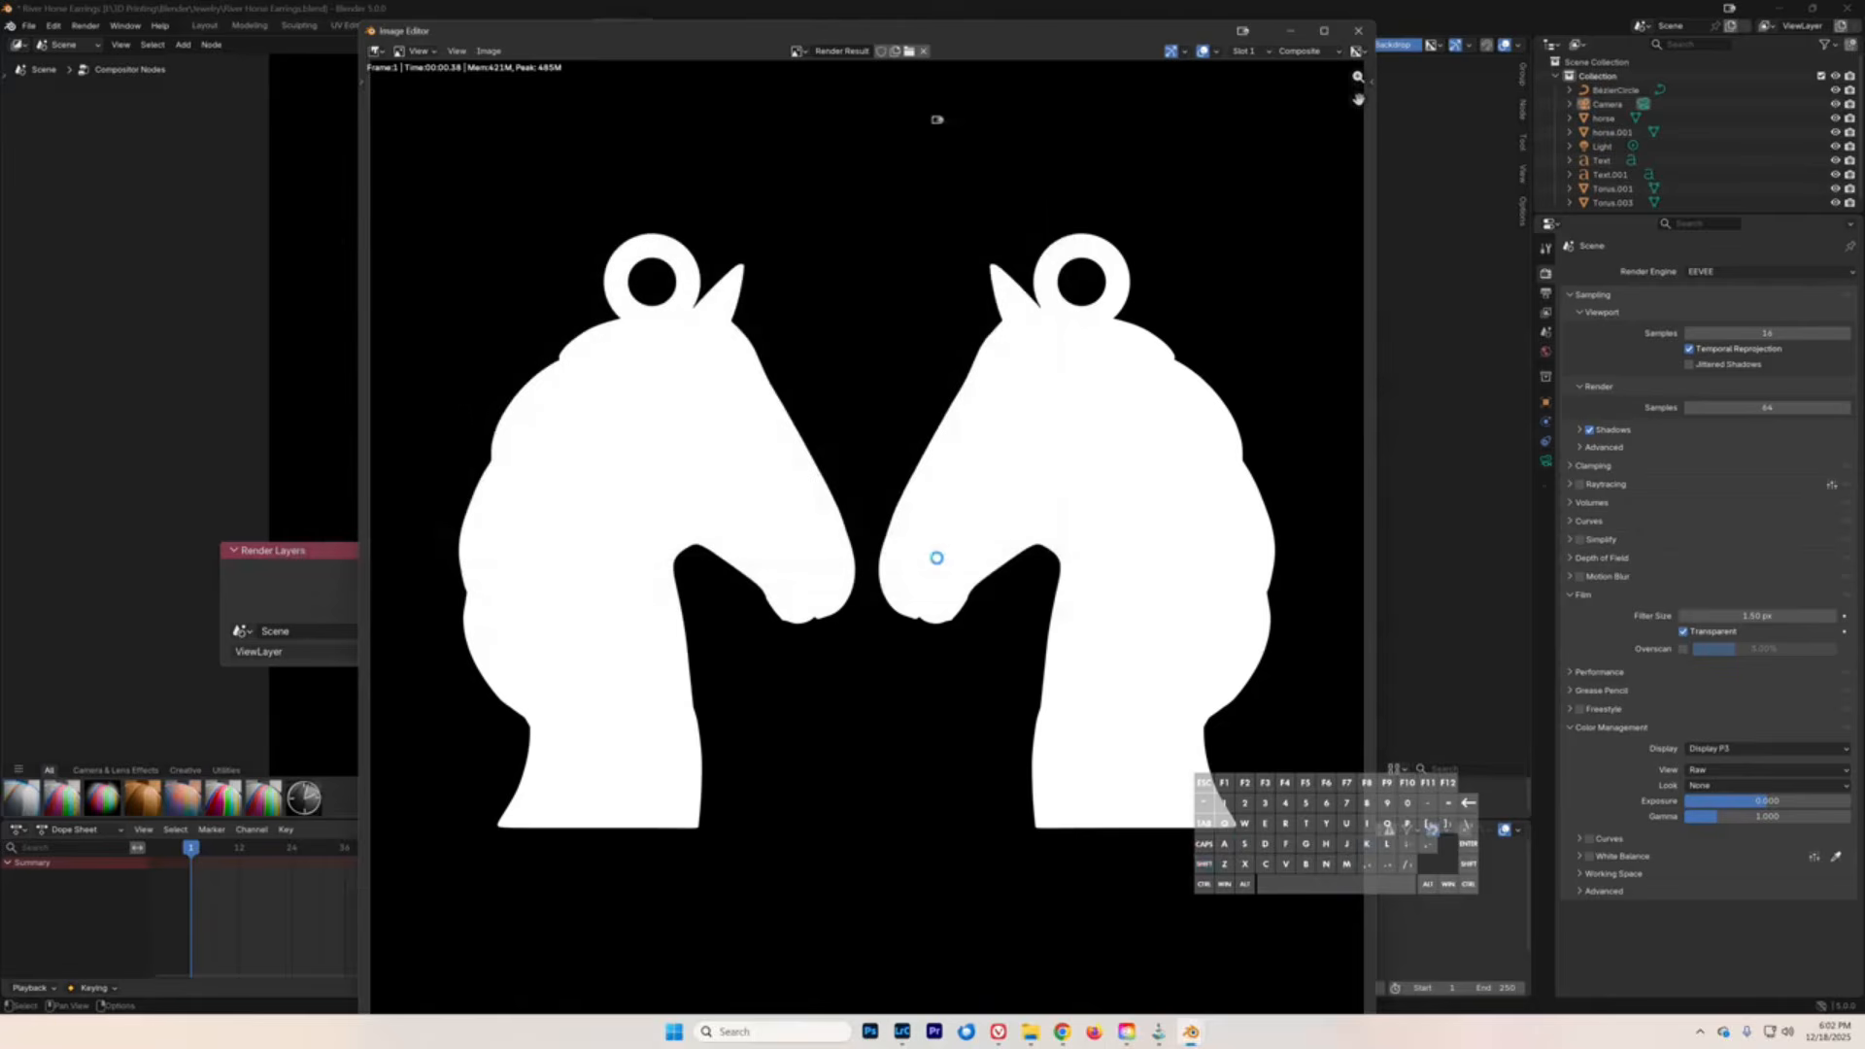
left_click(1359, 32)
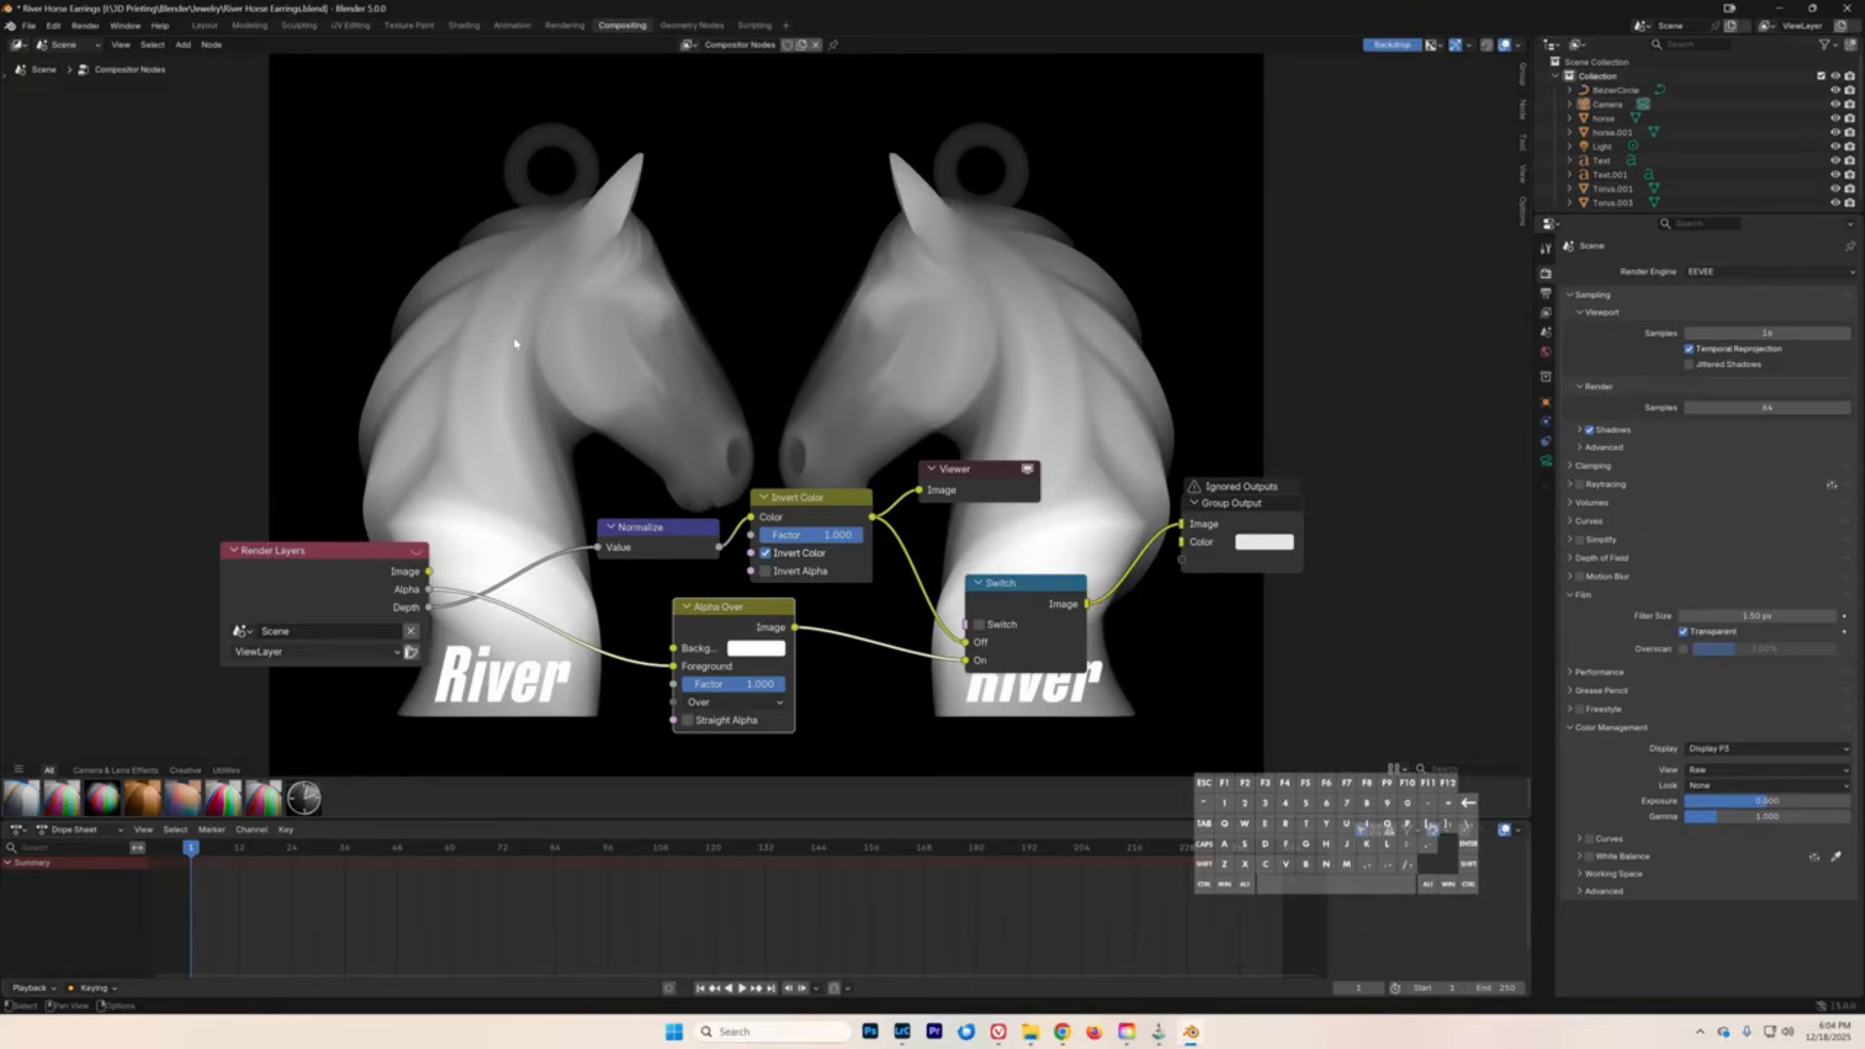
- Save the project over the existing River Horse Earrings.blend file
left_click(28, 25)
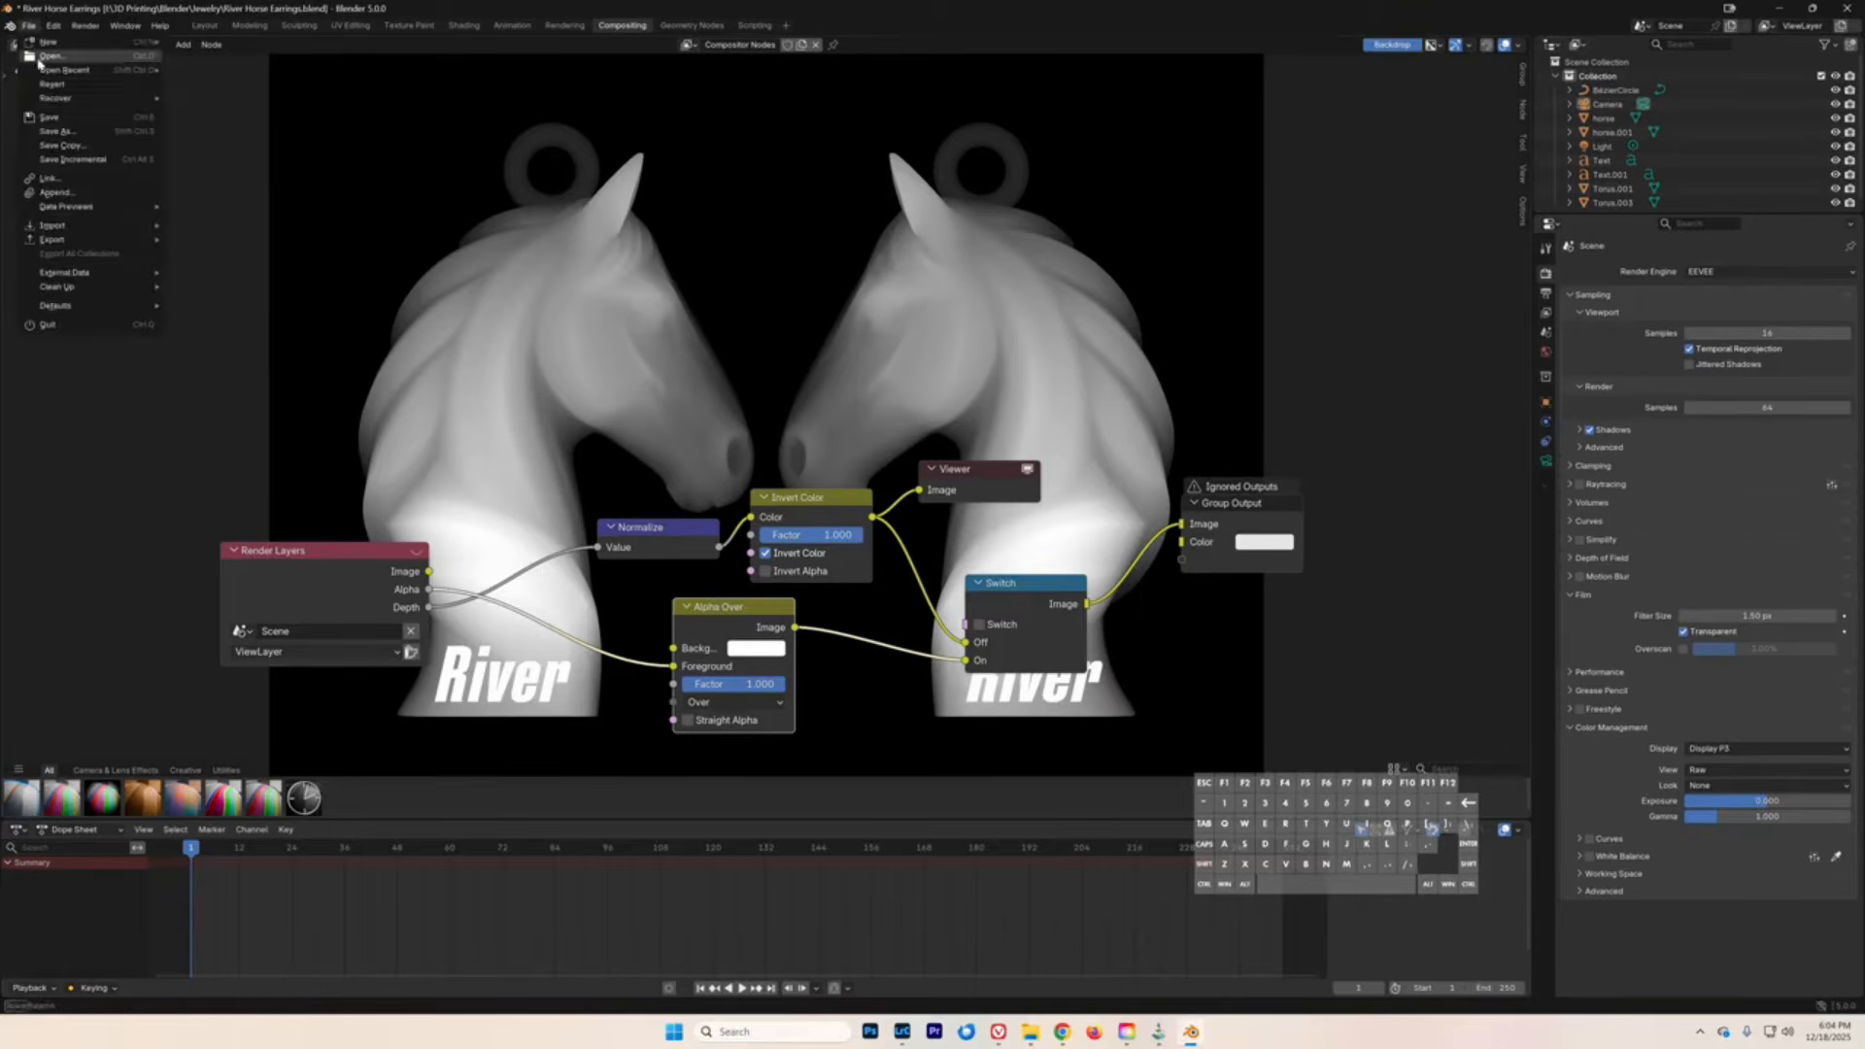
left_click(56, 132)
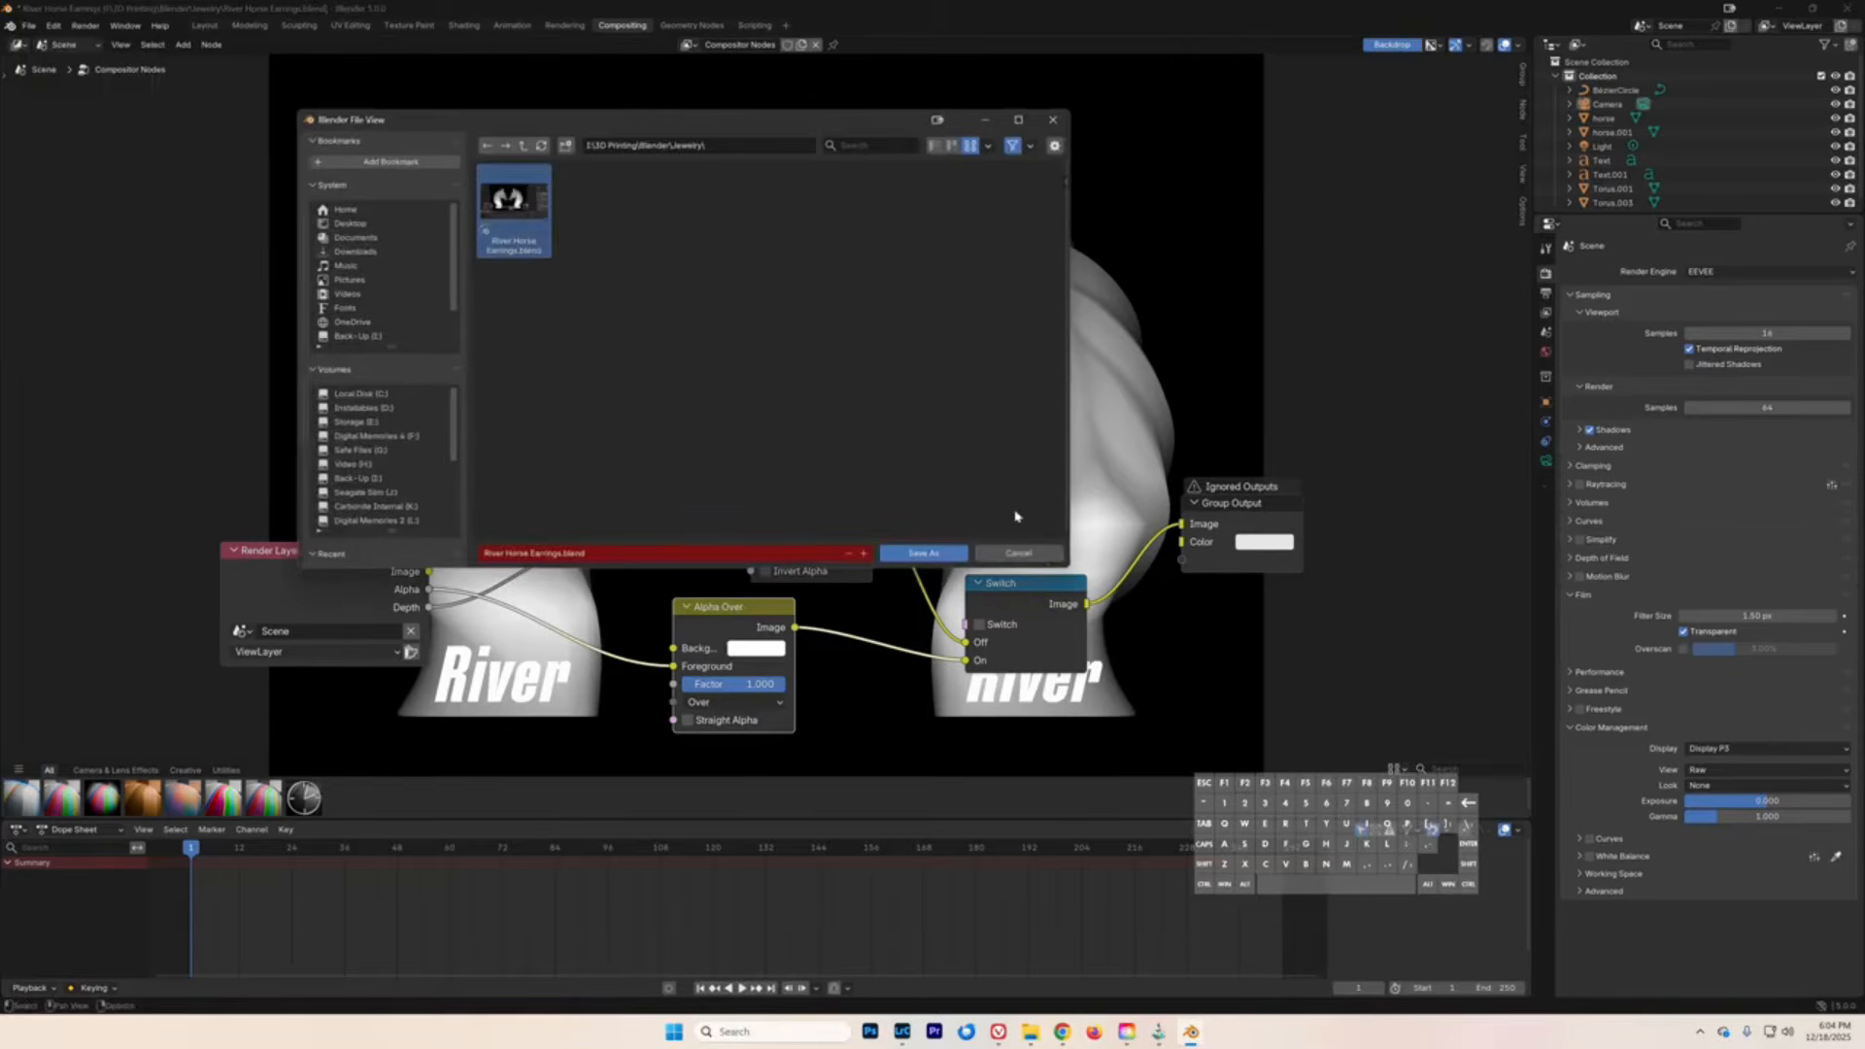
left_click(927, 554)
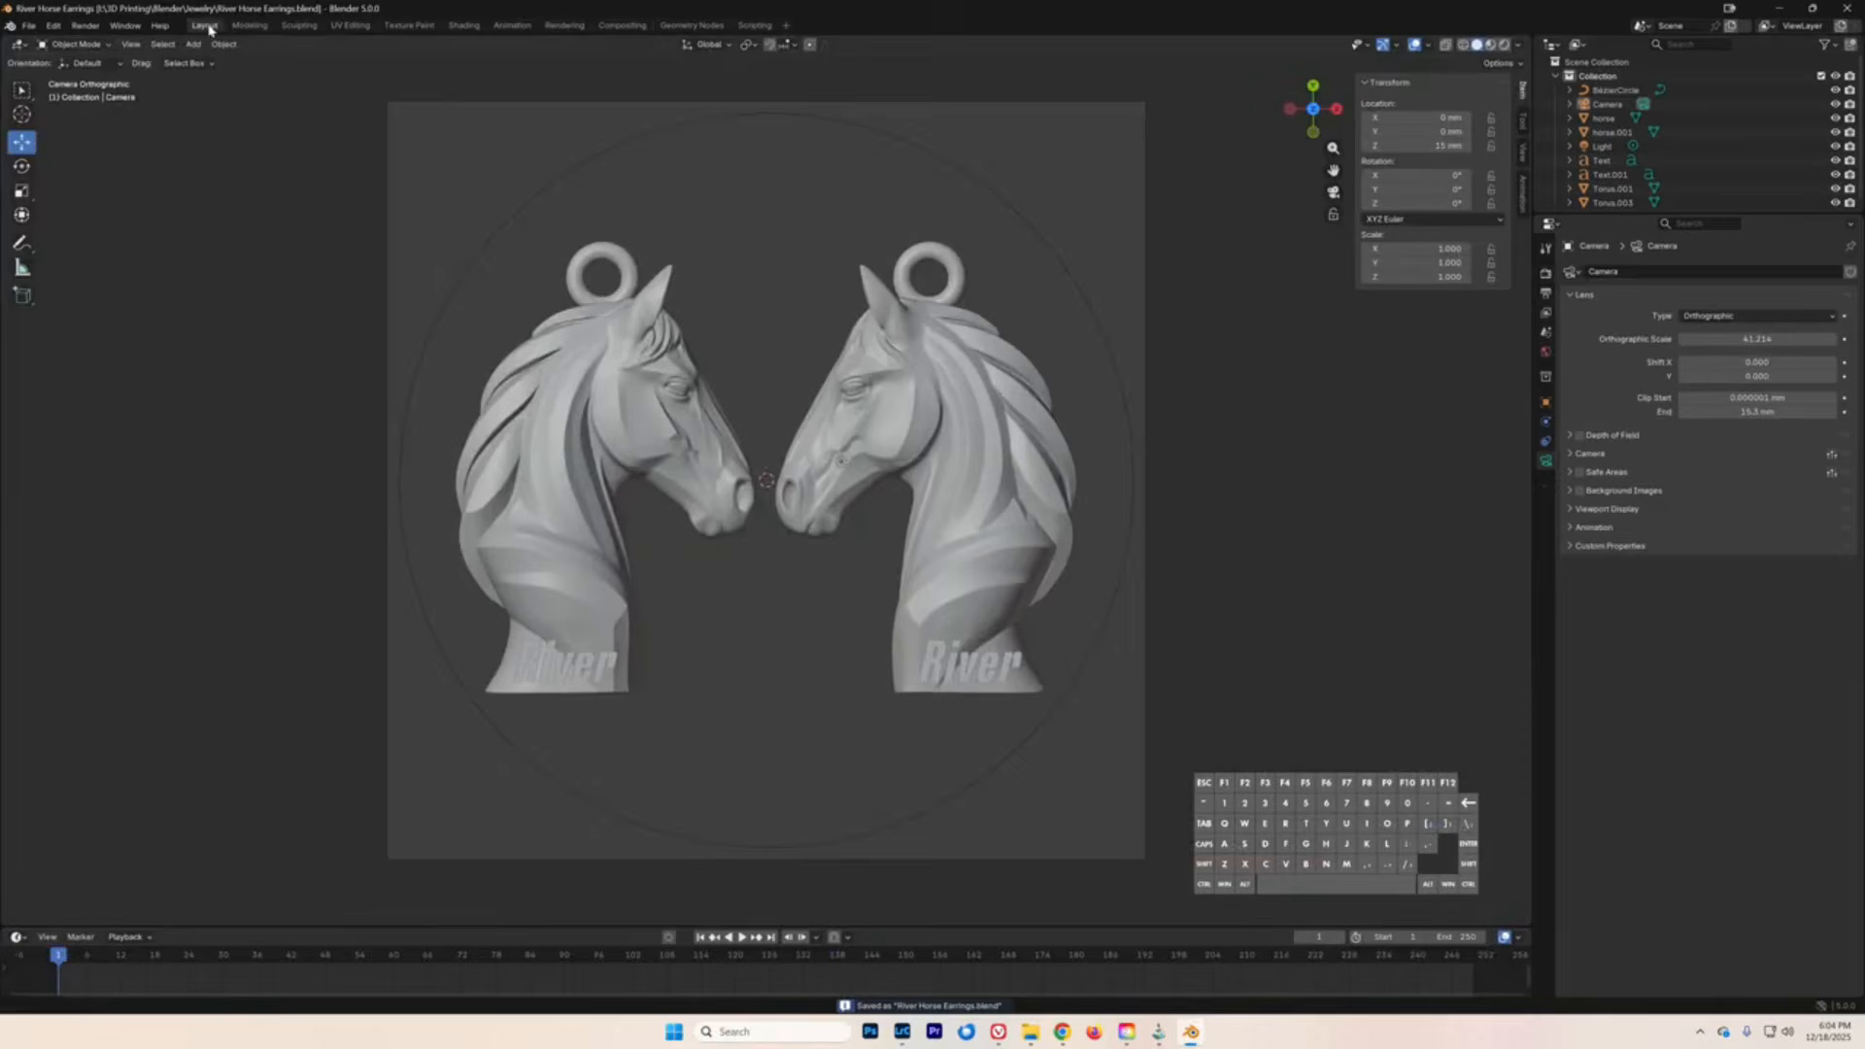
- Return to the Layout workspace and save the project under the new name Blank Template 40mm Round.blend
left_click(204, 26)
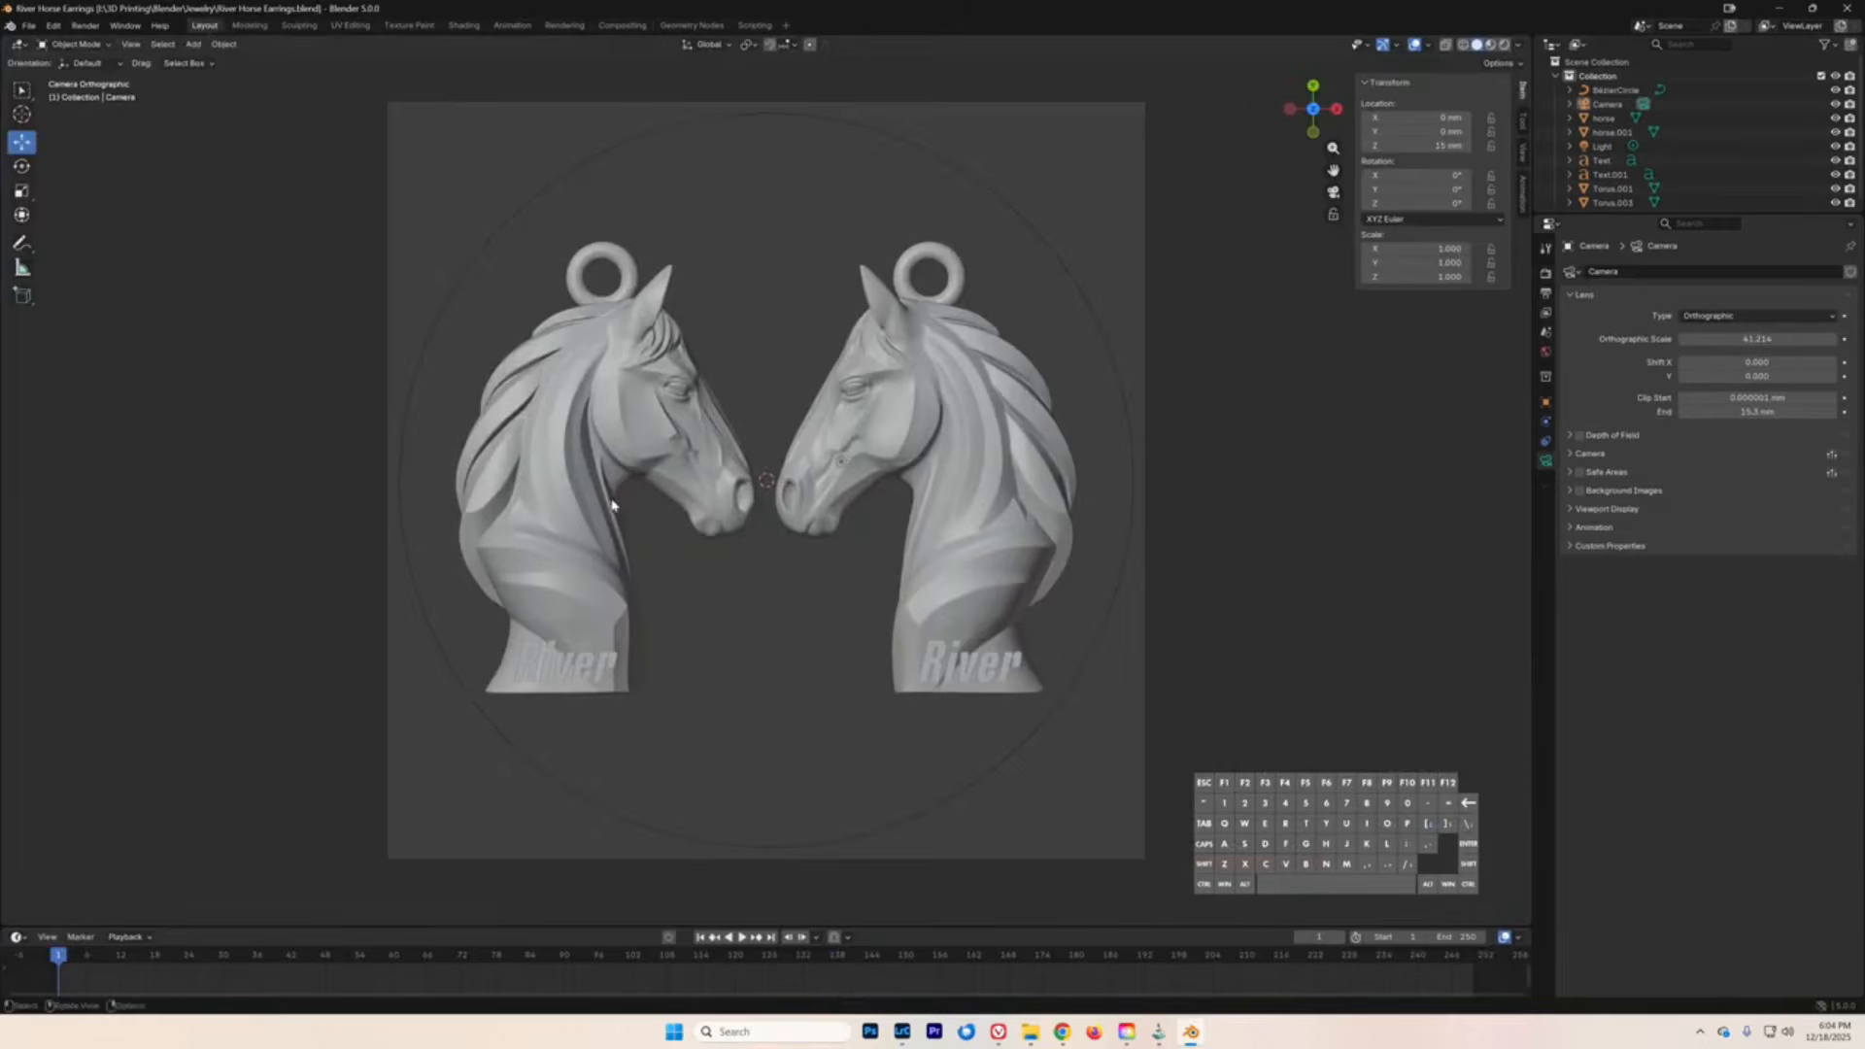
left_click(630, 414)
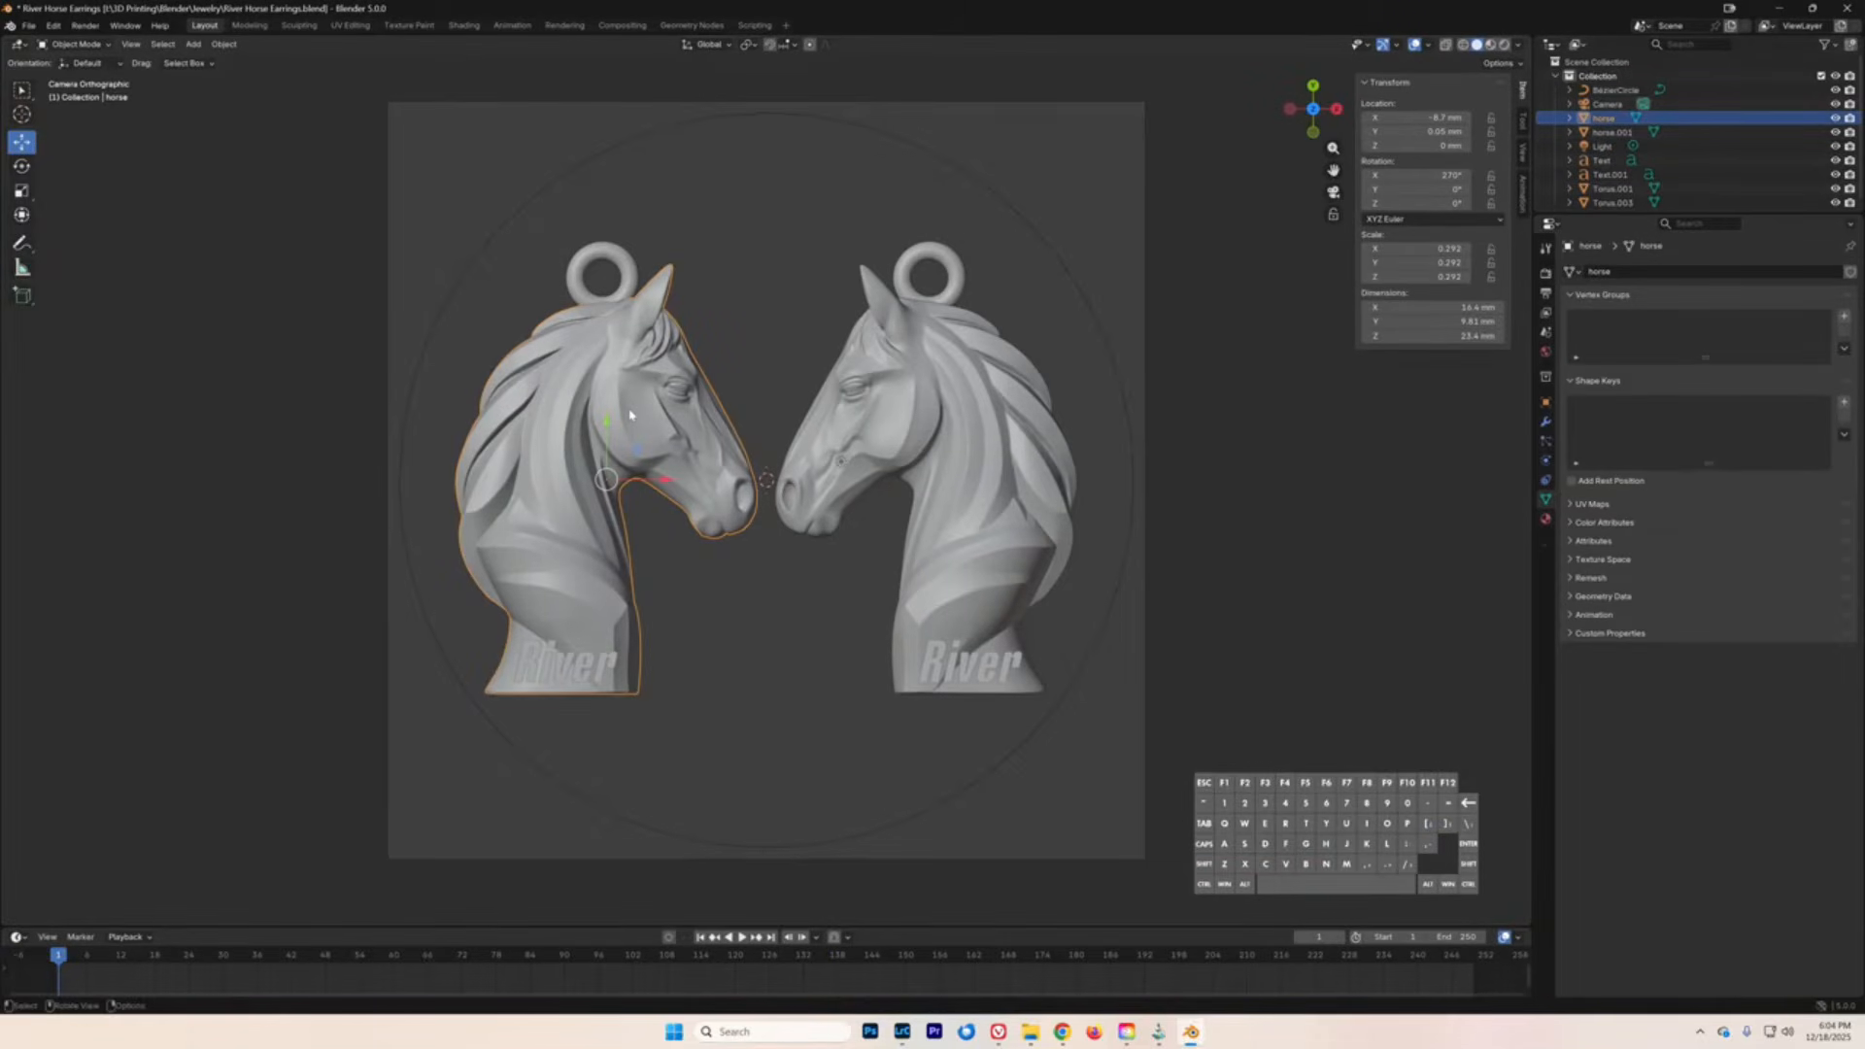
left_click(29, 26)
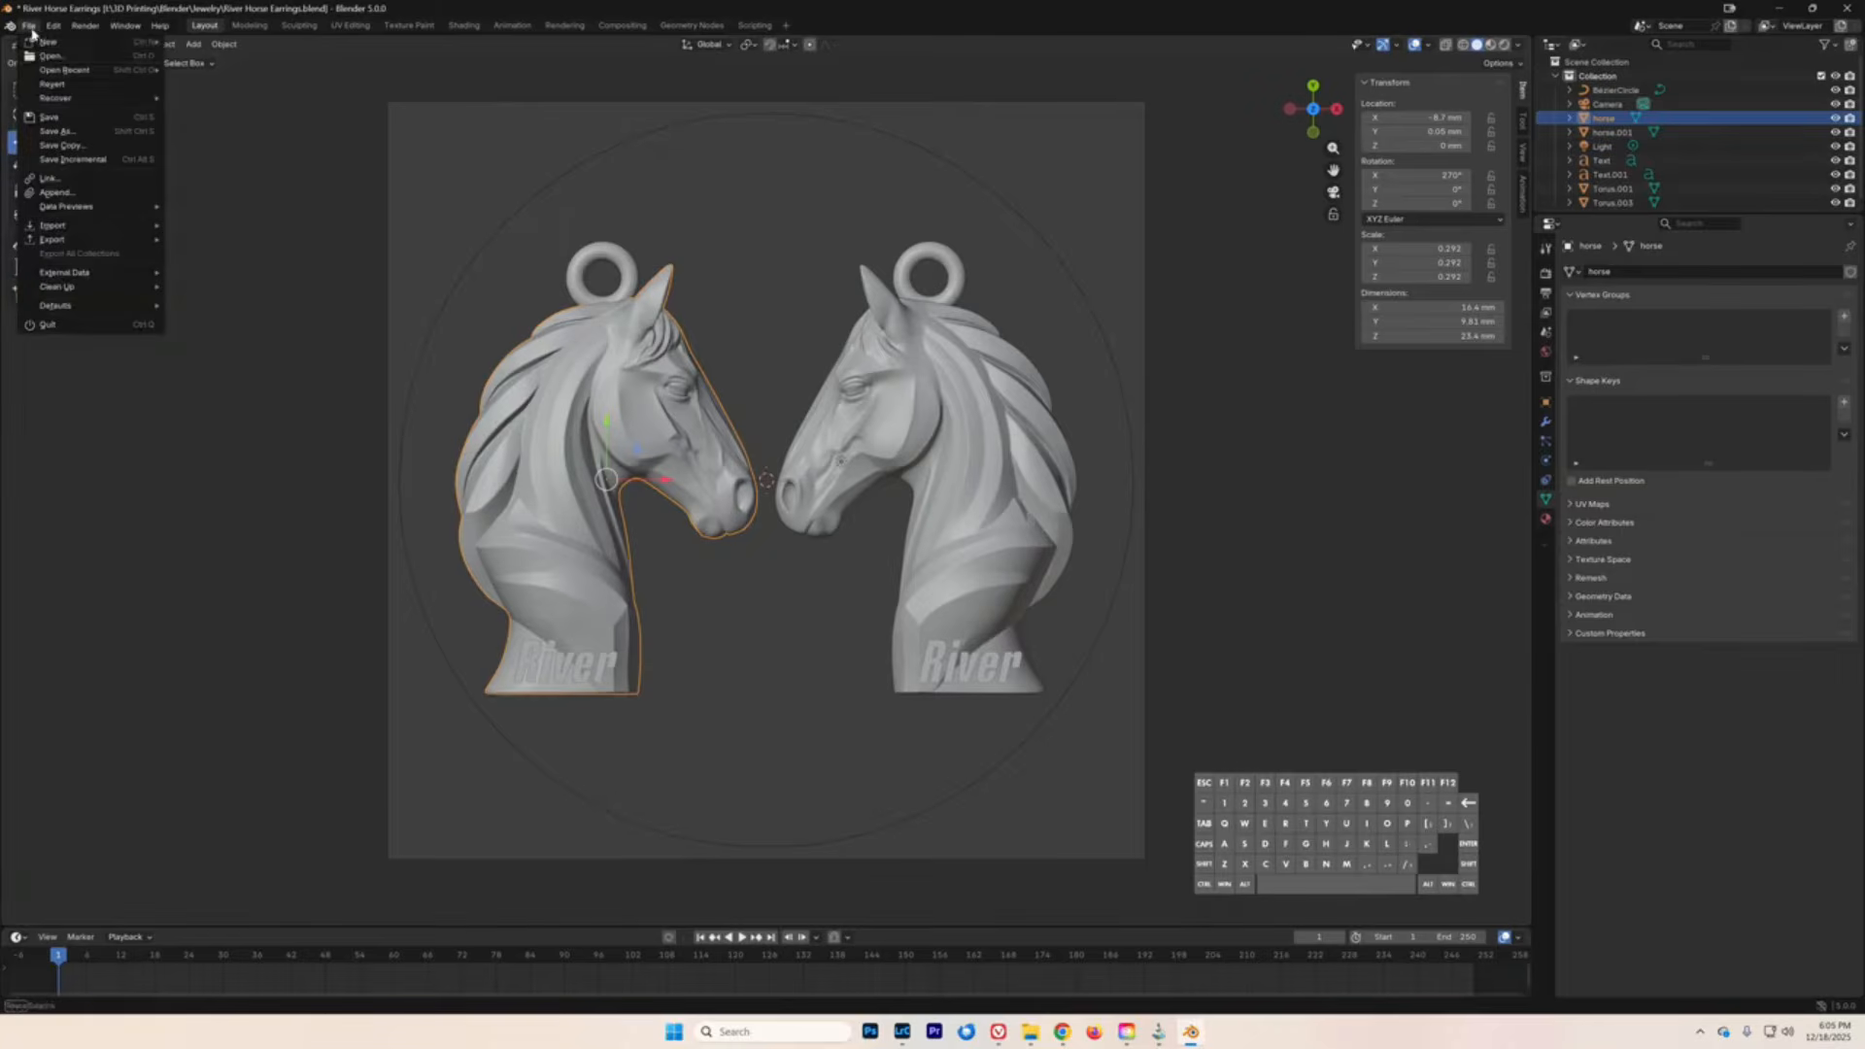
left_click(56, 131)
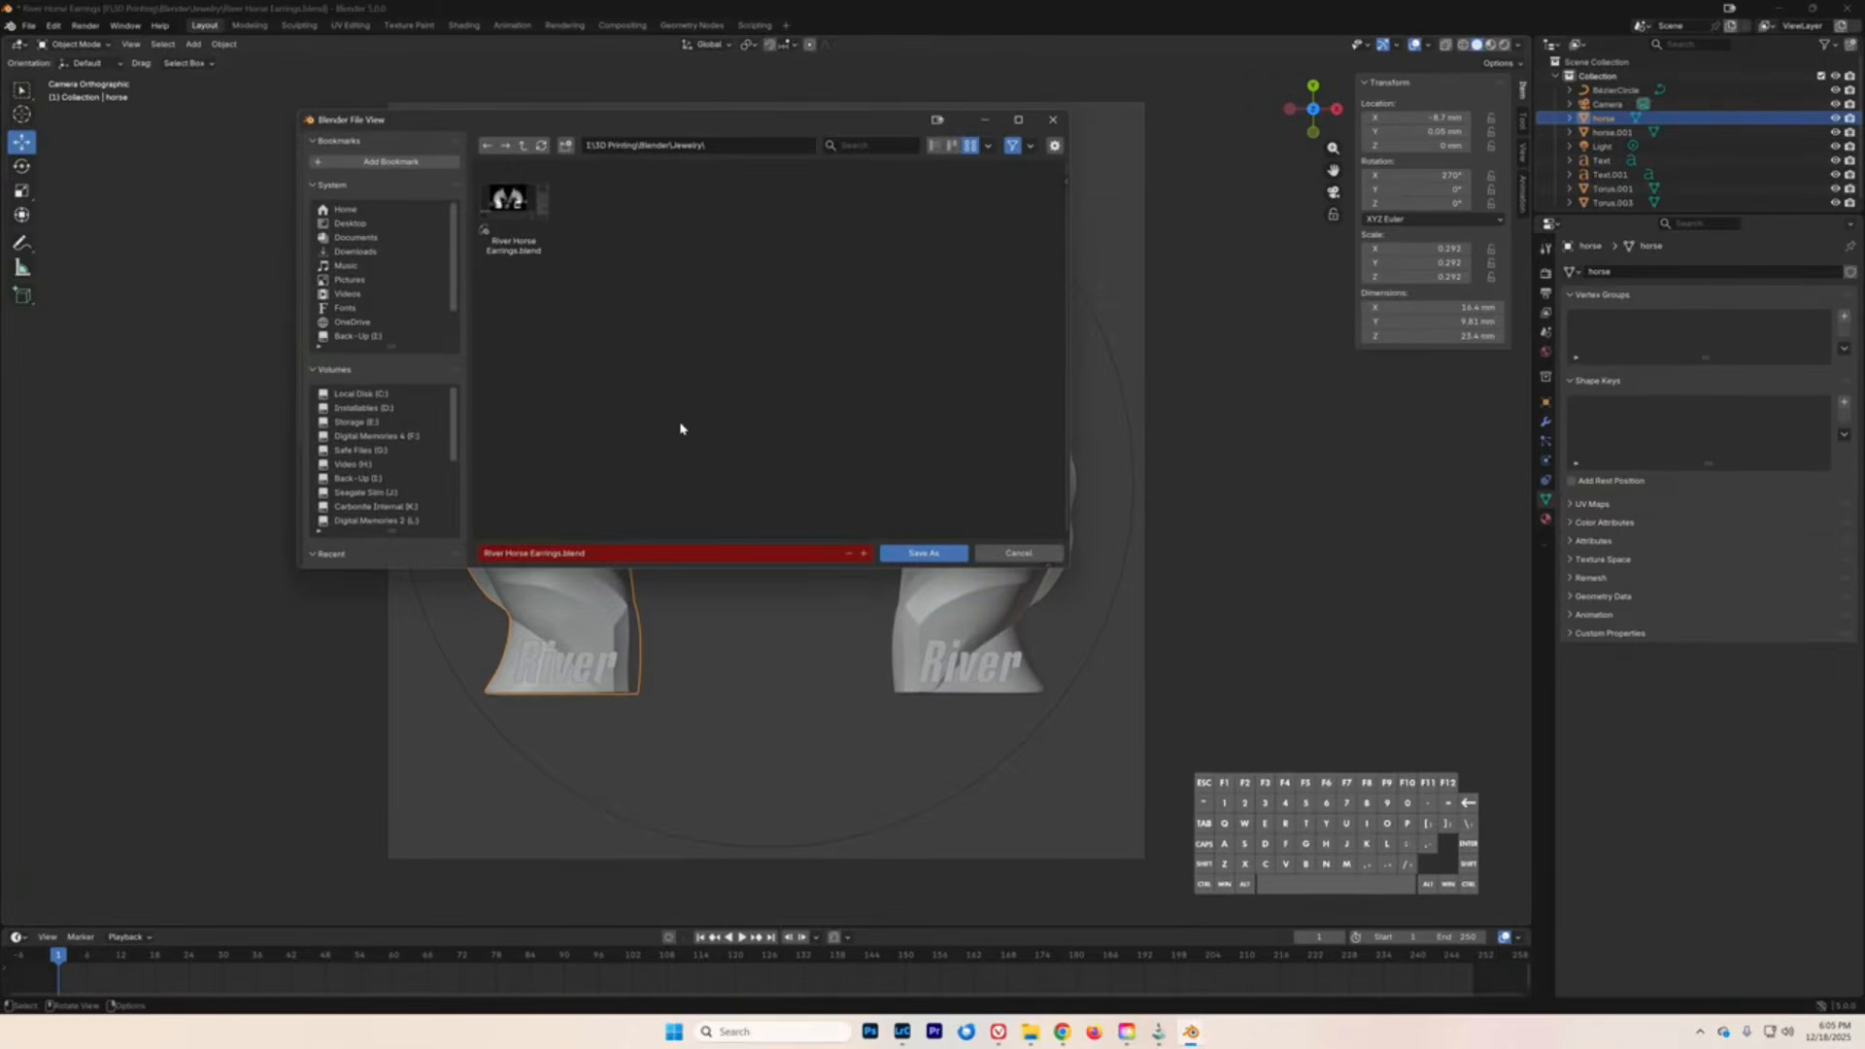
left_click(561, 552)
left_click(561, 553)
key("BackSpace")
key("BackSpace")
key("BackSpace")
key("BackSpace")
key("BackSpace")
key("BackSpace")
key("BackSpace")
key("BackSpace")
key("BackSpace")
key("BackSpace")
key("BackSpace")
key("BackSpace")
key("BackSpace")
key("BackSpace")
key("BackSpace")
key("BackSpace")
key("BackSpace")
key("BackSpace")
key("BackSpace")
key("BackSpace")
type("Bienk Template 40mm Round")
key("Return")
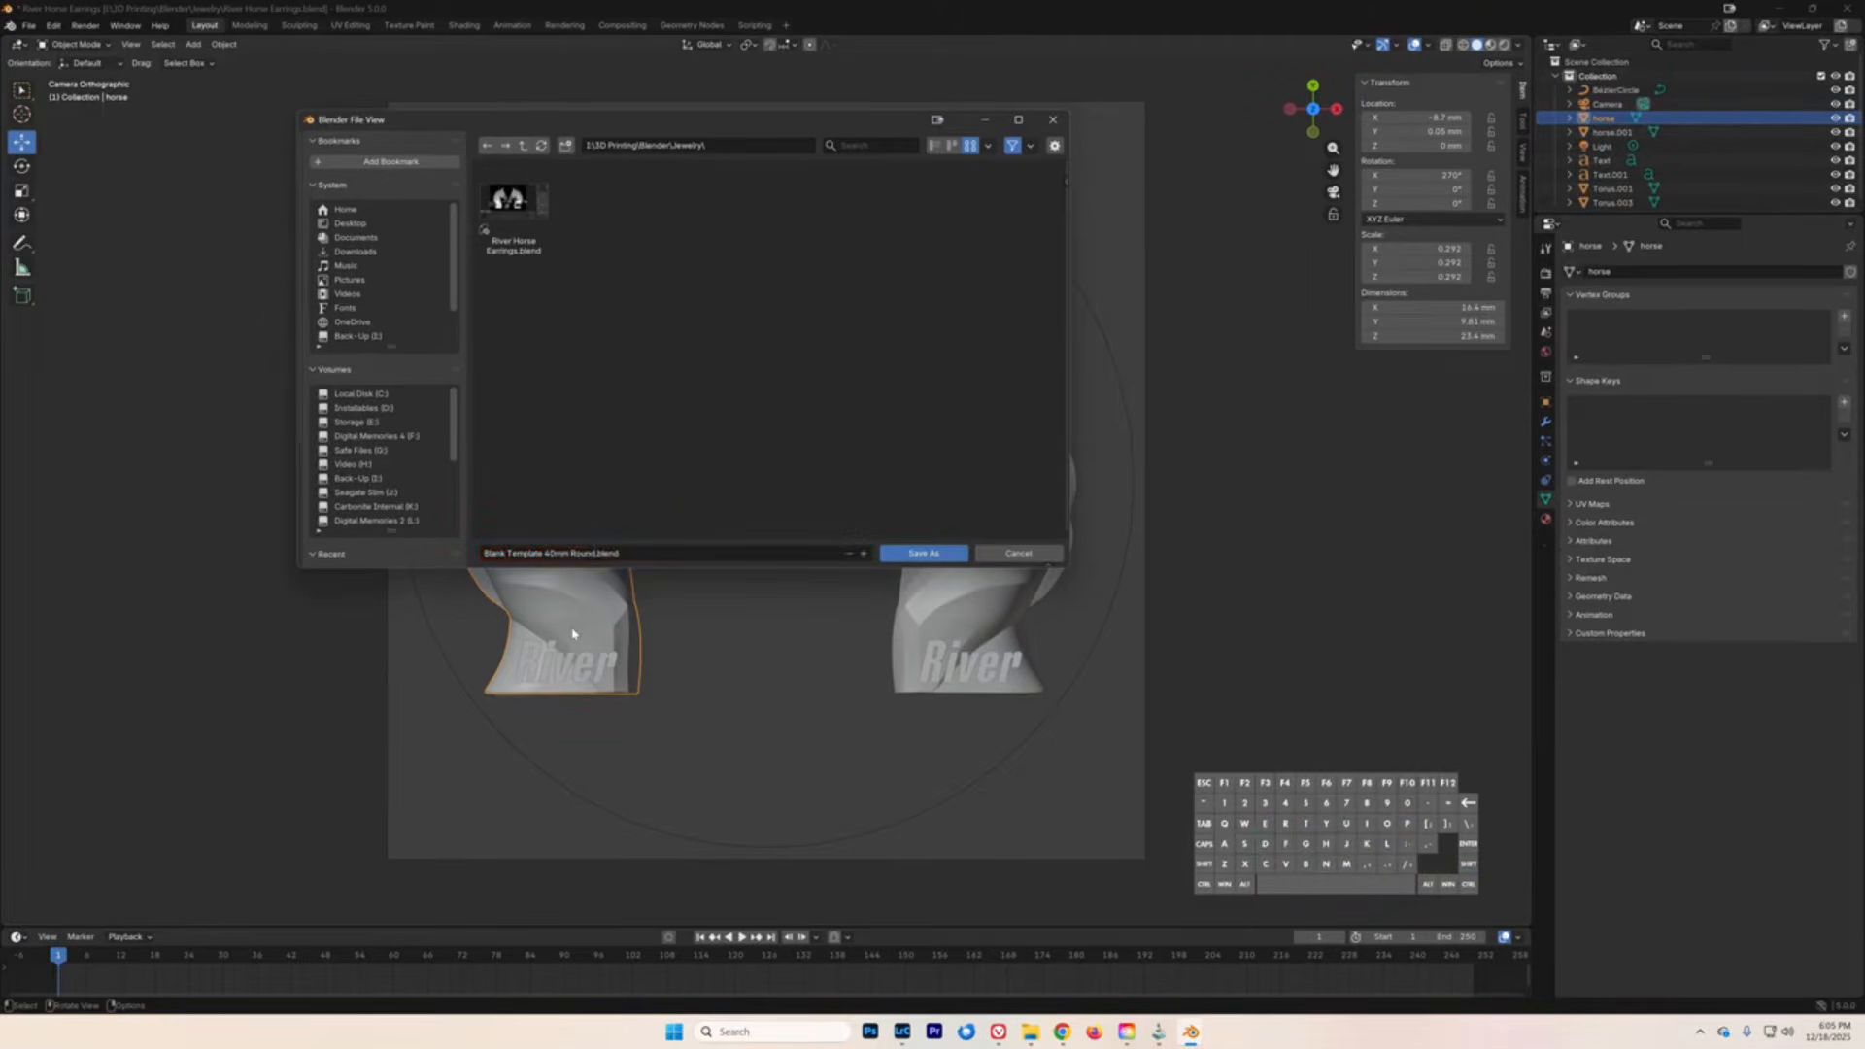
left_click(931, 554)
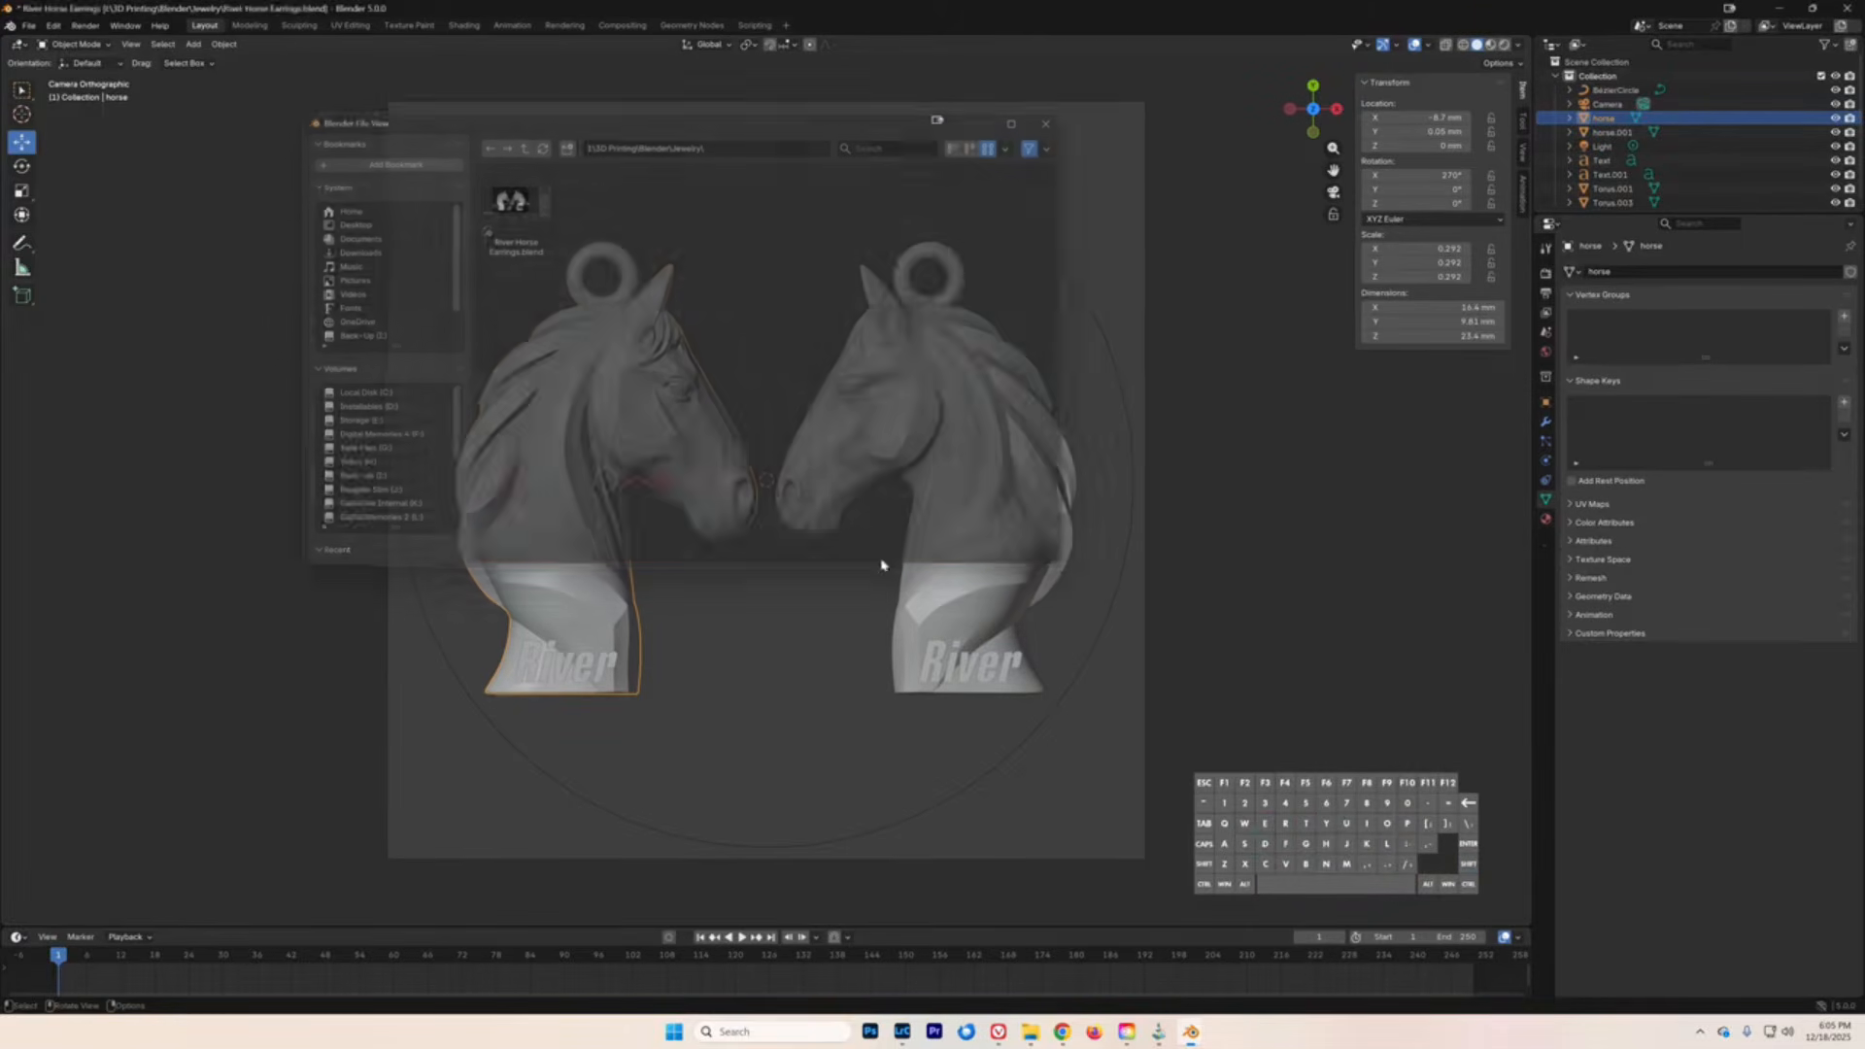
- Delete both horse heads, their River texts and the hanging rings, keeping only the circle, camera and light
key("Delete")
left_click(594, 309)
key("Delete")
left_click(541, 688)
key("Delete")
left_click(837, 503)
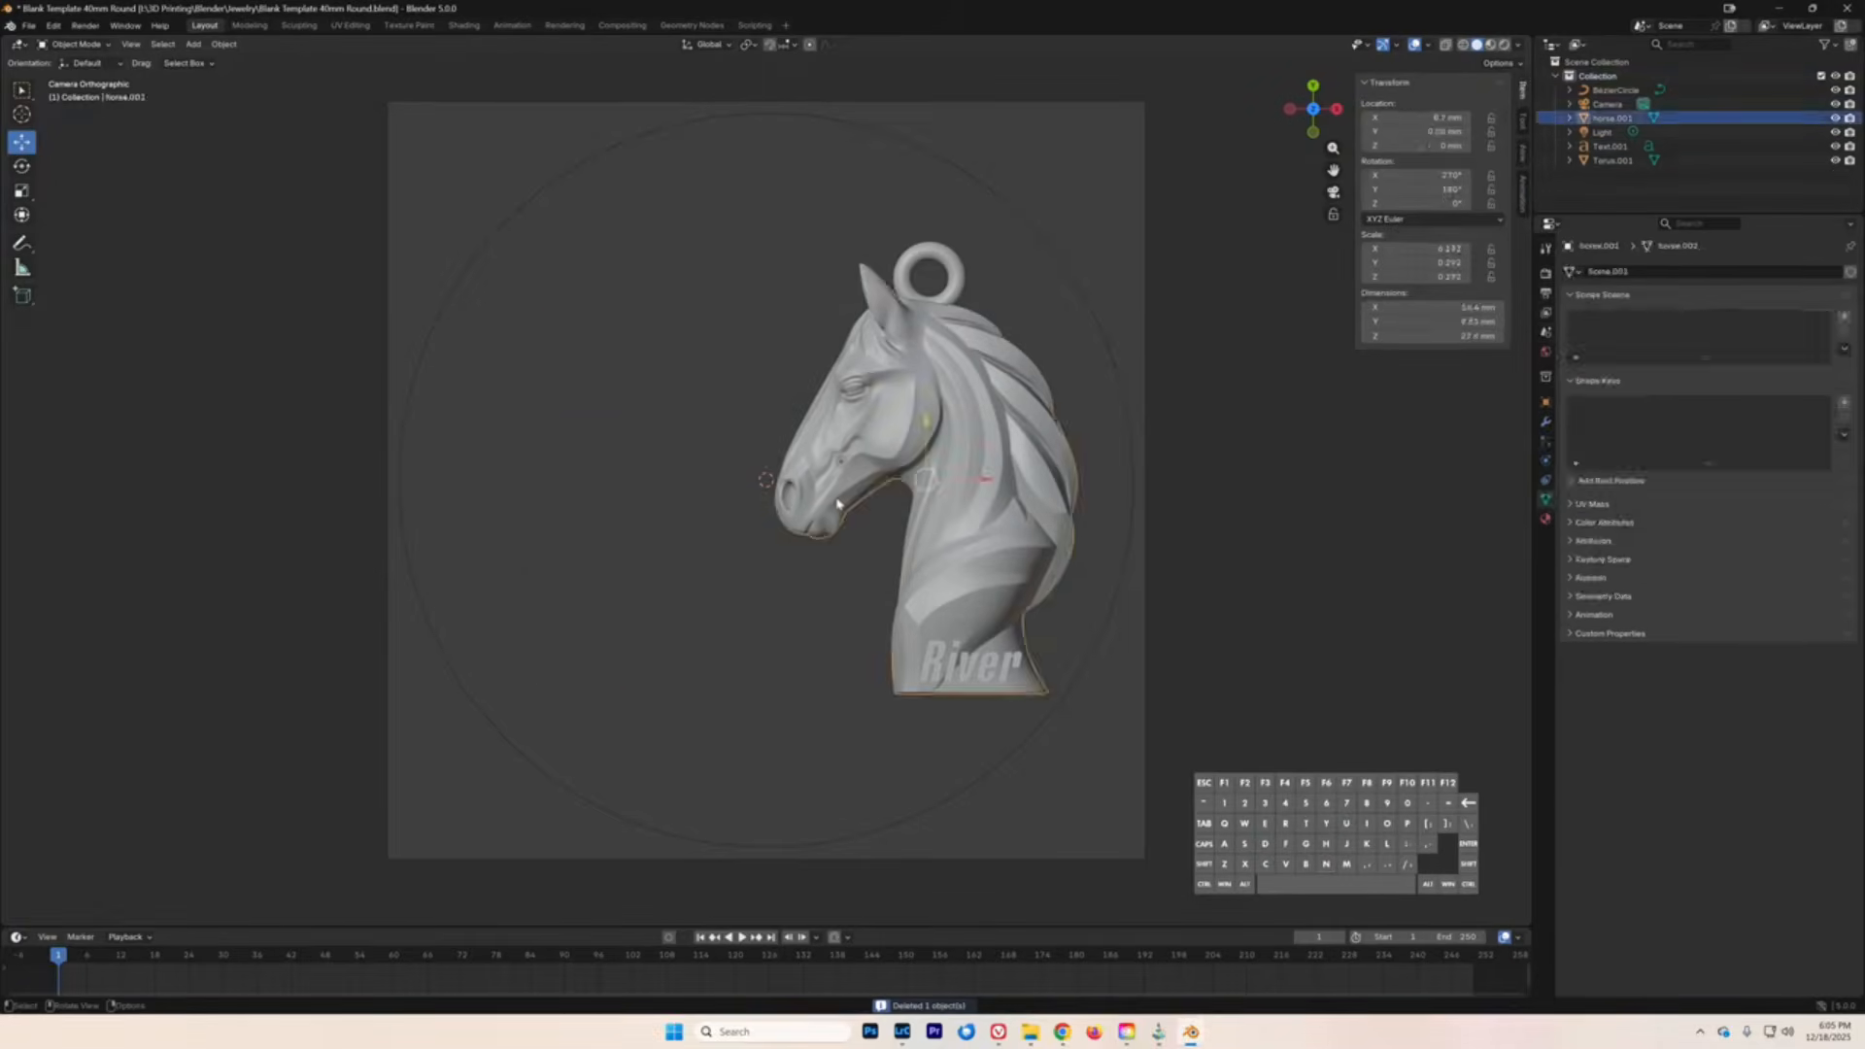
key("Delete")
left_click(971, 717)
key("Delete")
left_click(951, 304)
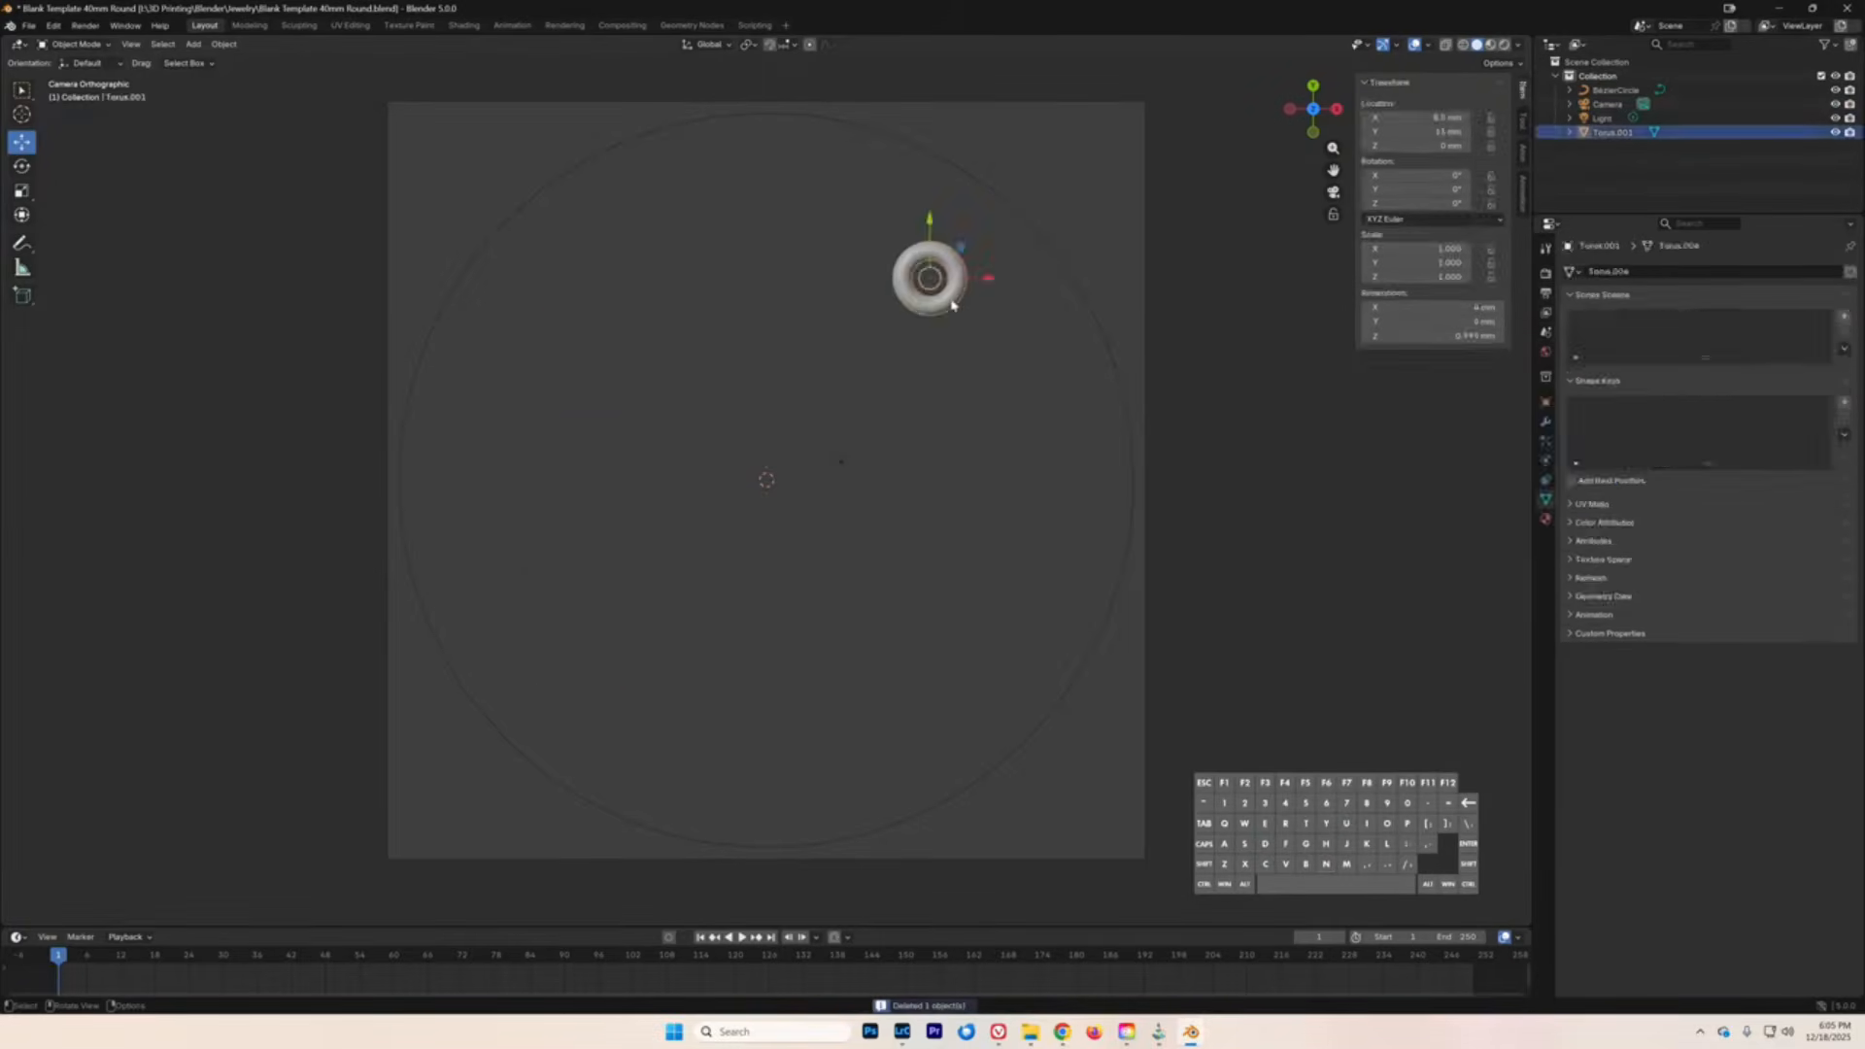
key("Delete")
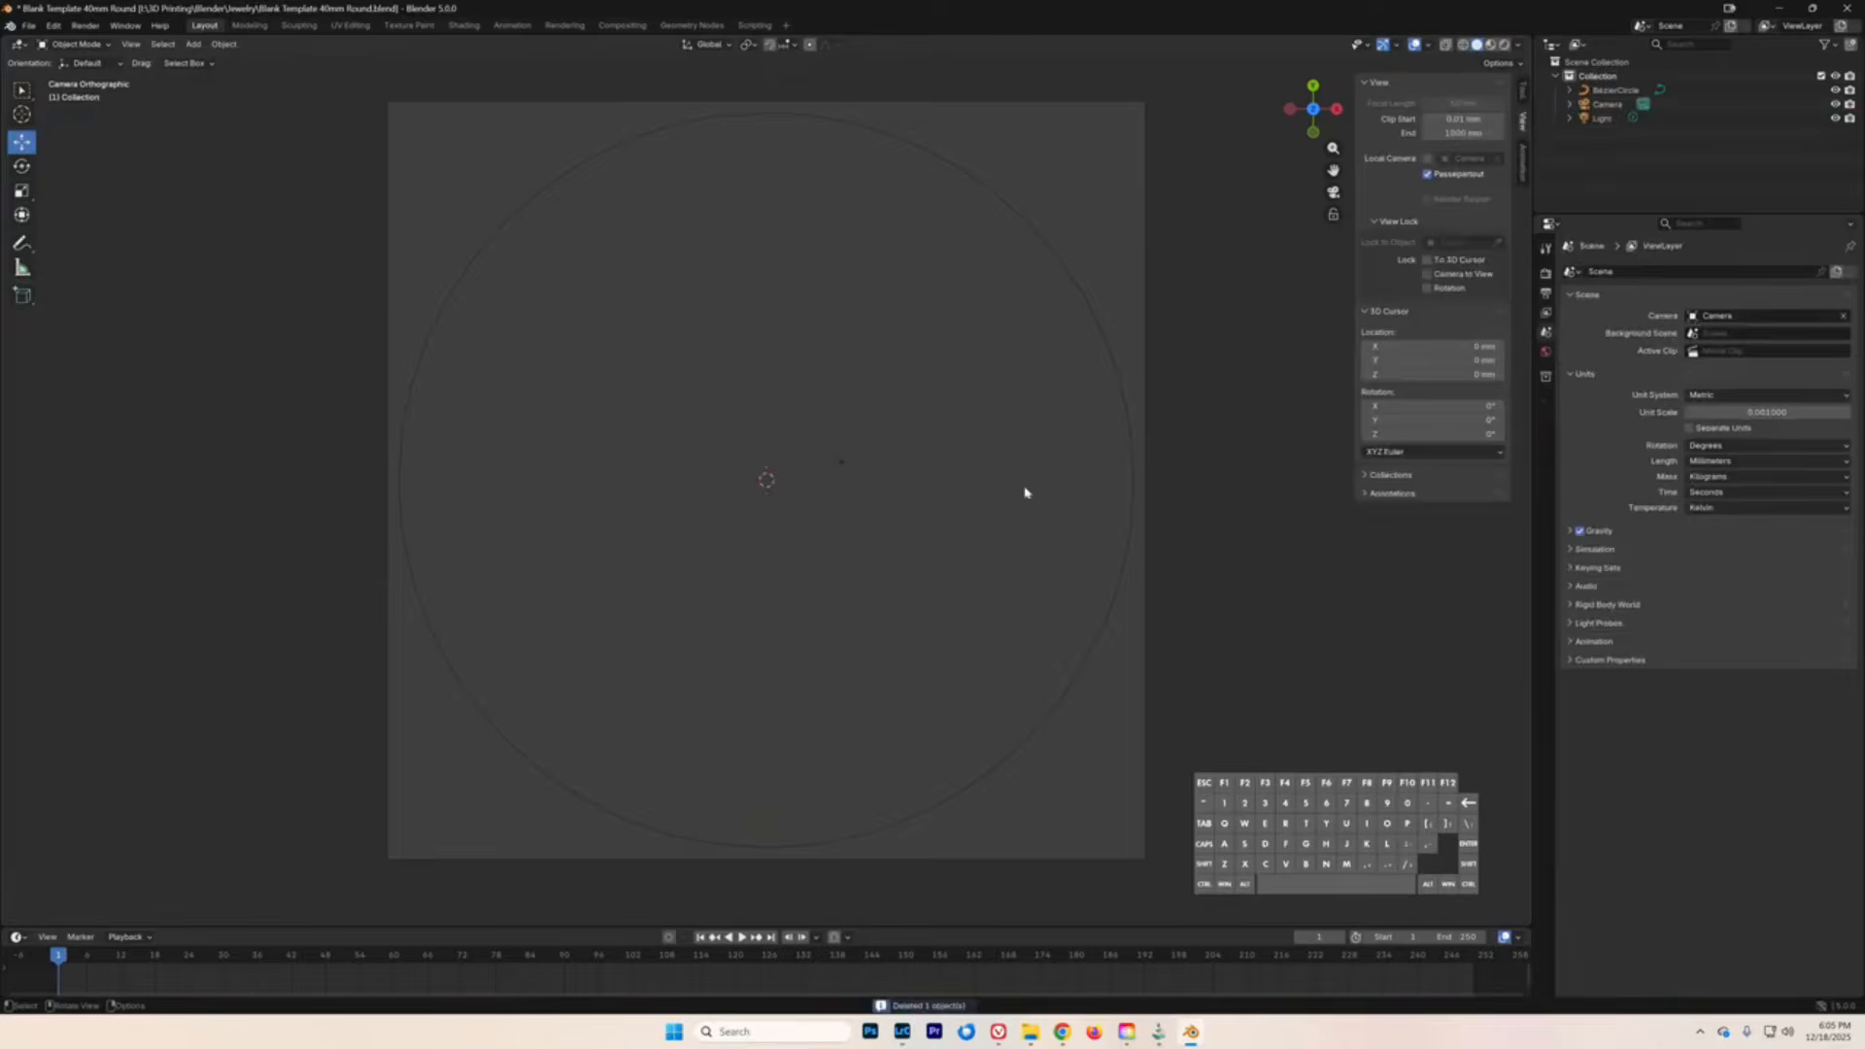
- Leave the camera view, save the emptied template file and show the scene from the top
left_click(1332, 191)
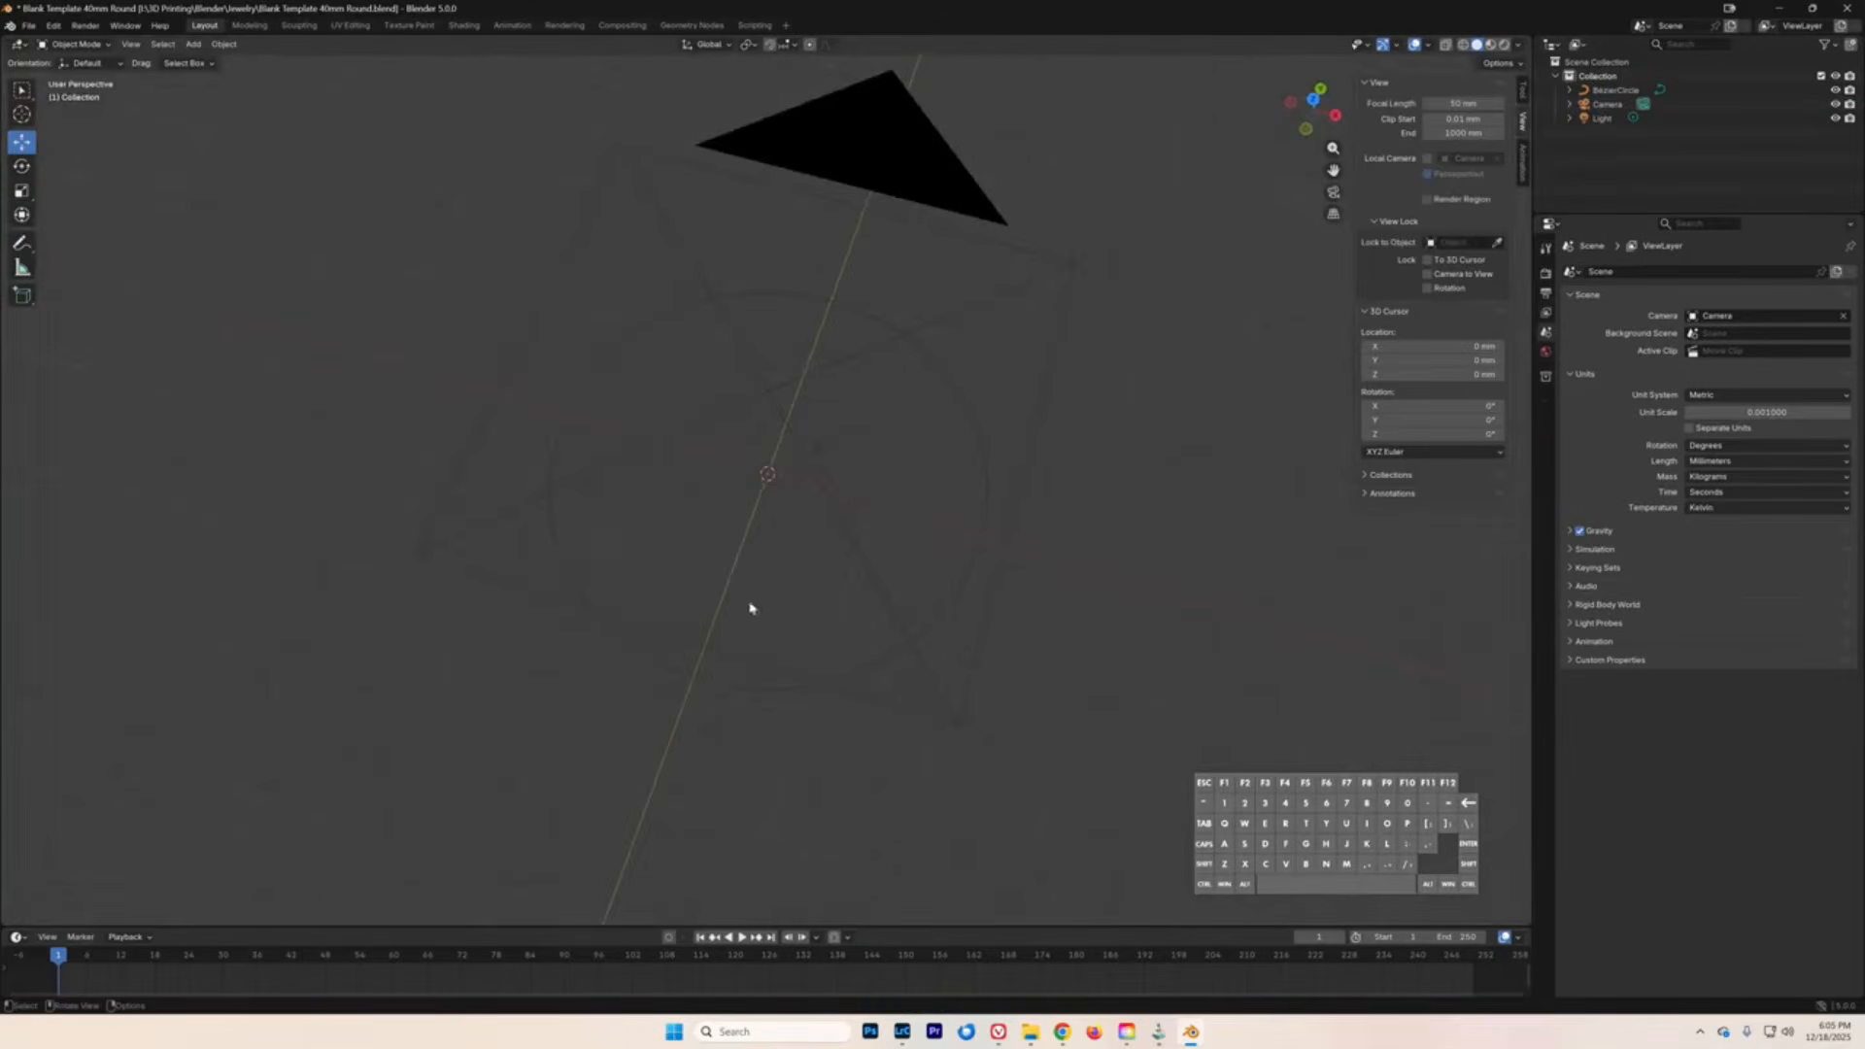
left_click(28, 25)
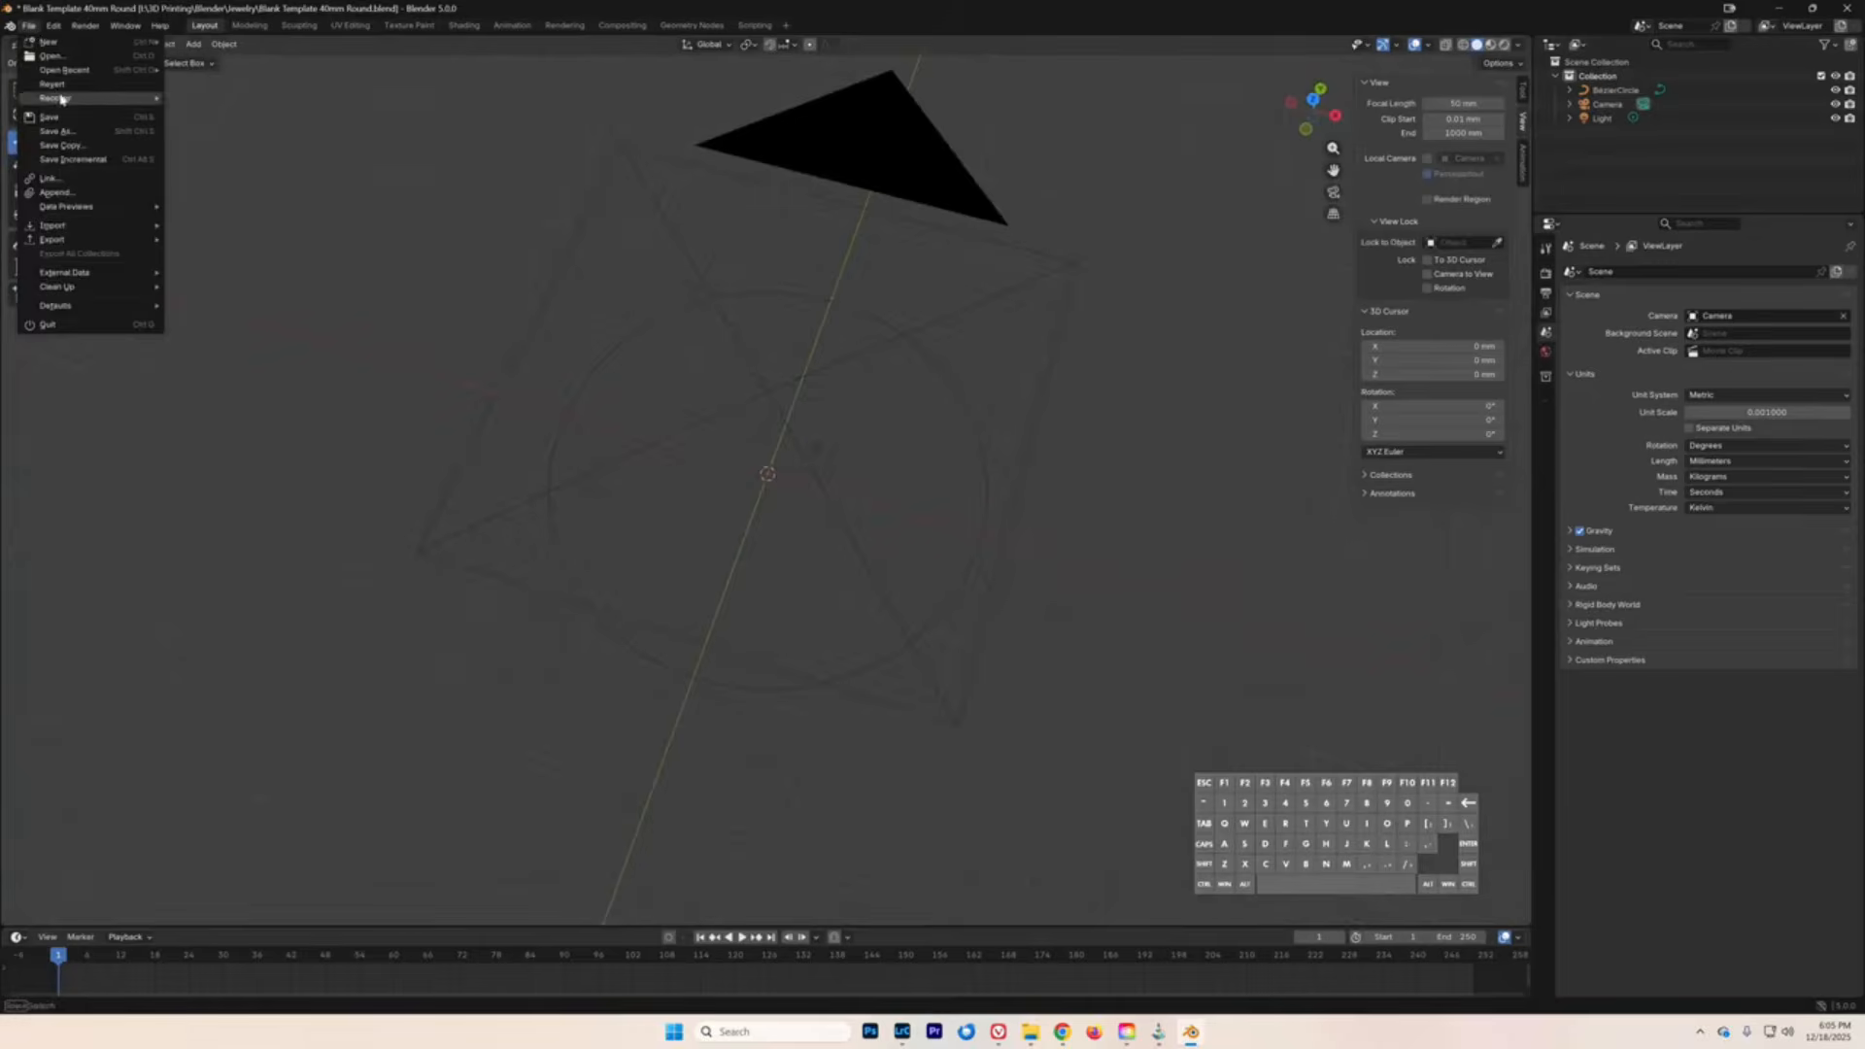
left_click(62, 119)
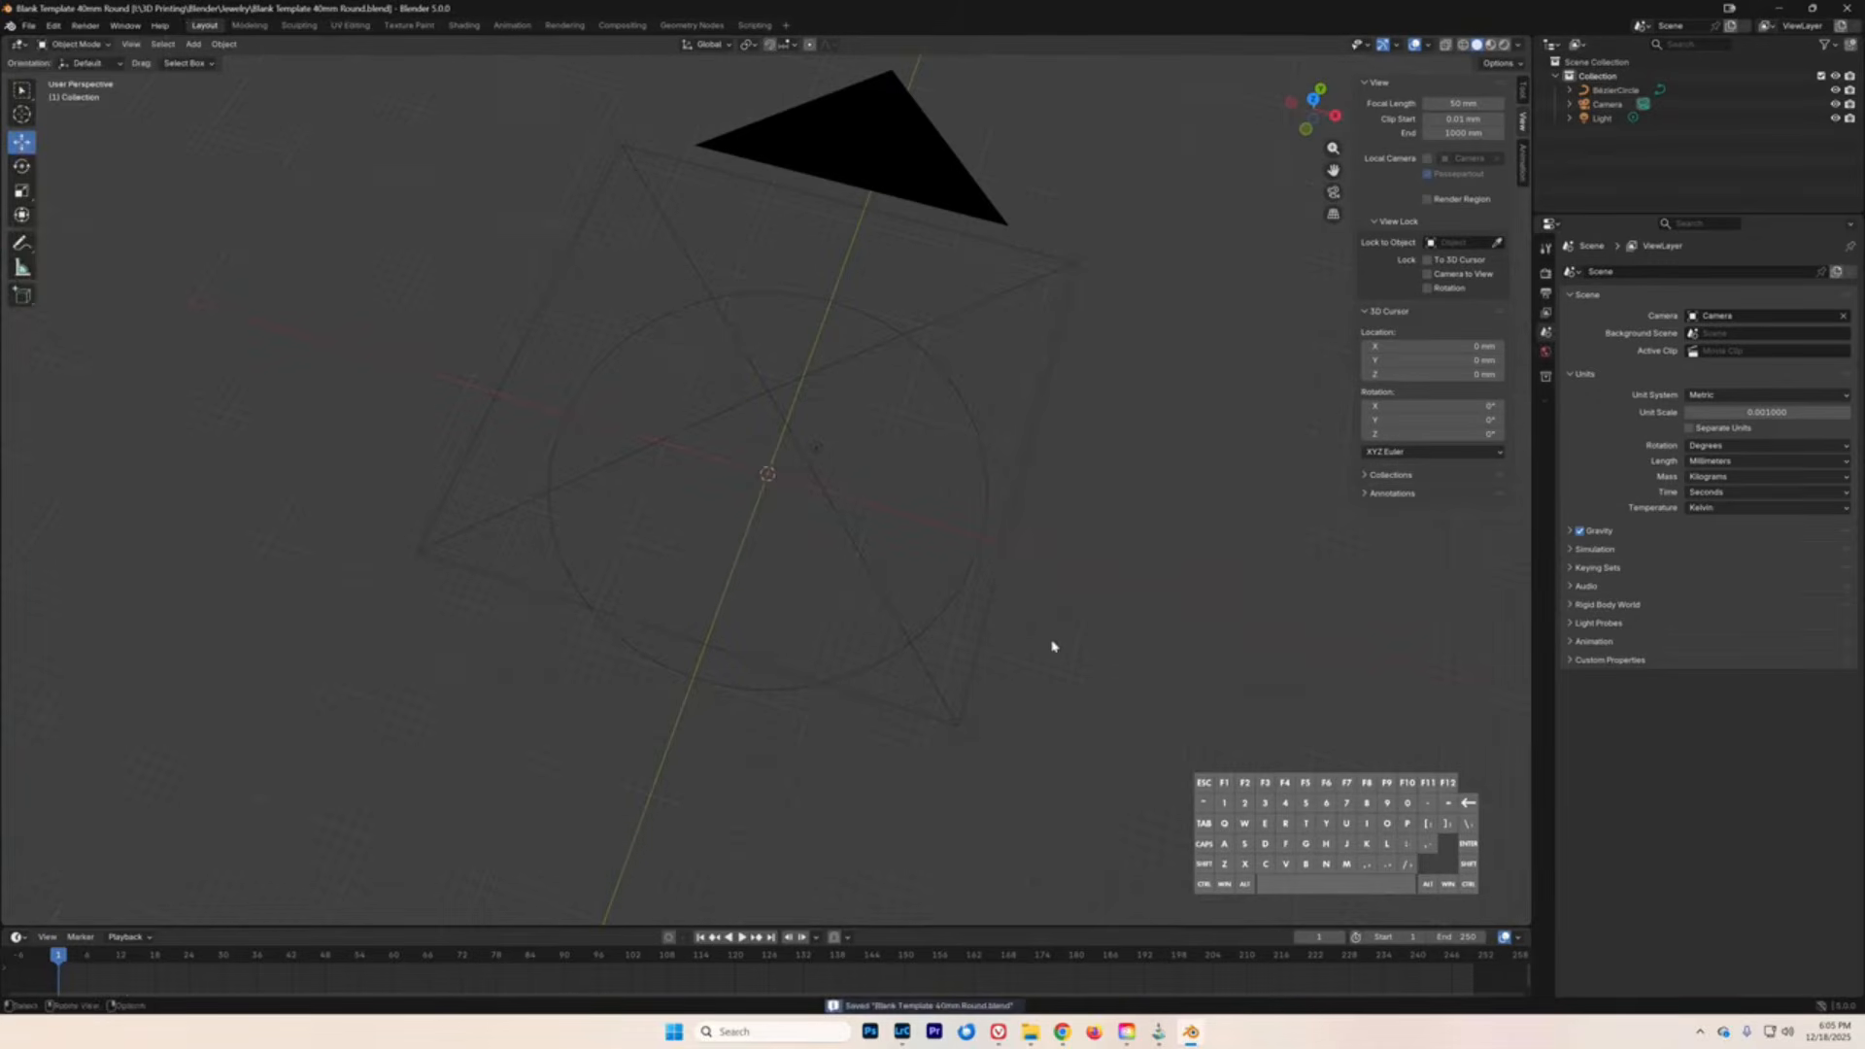
left_click(1313, 98)
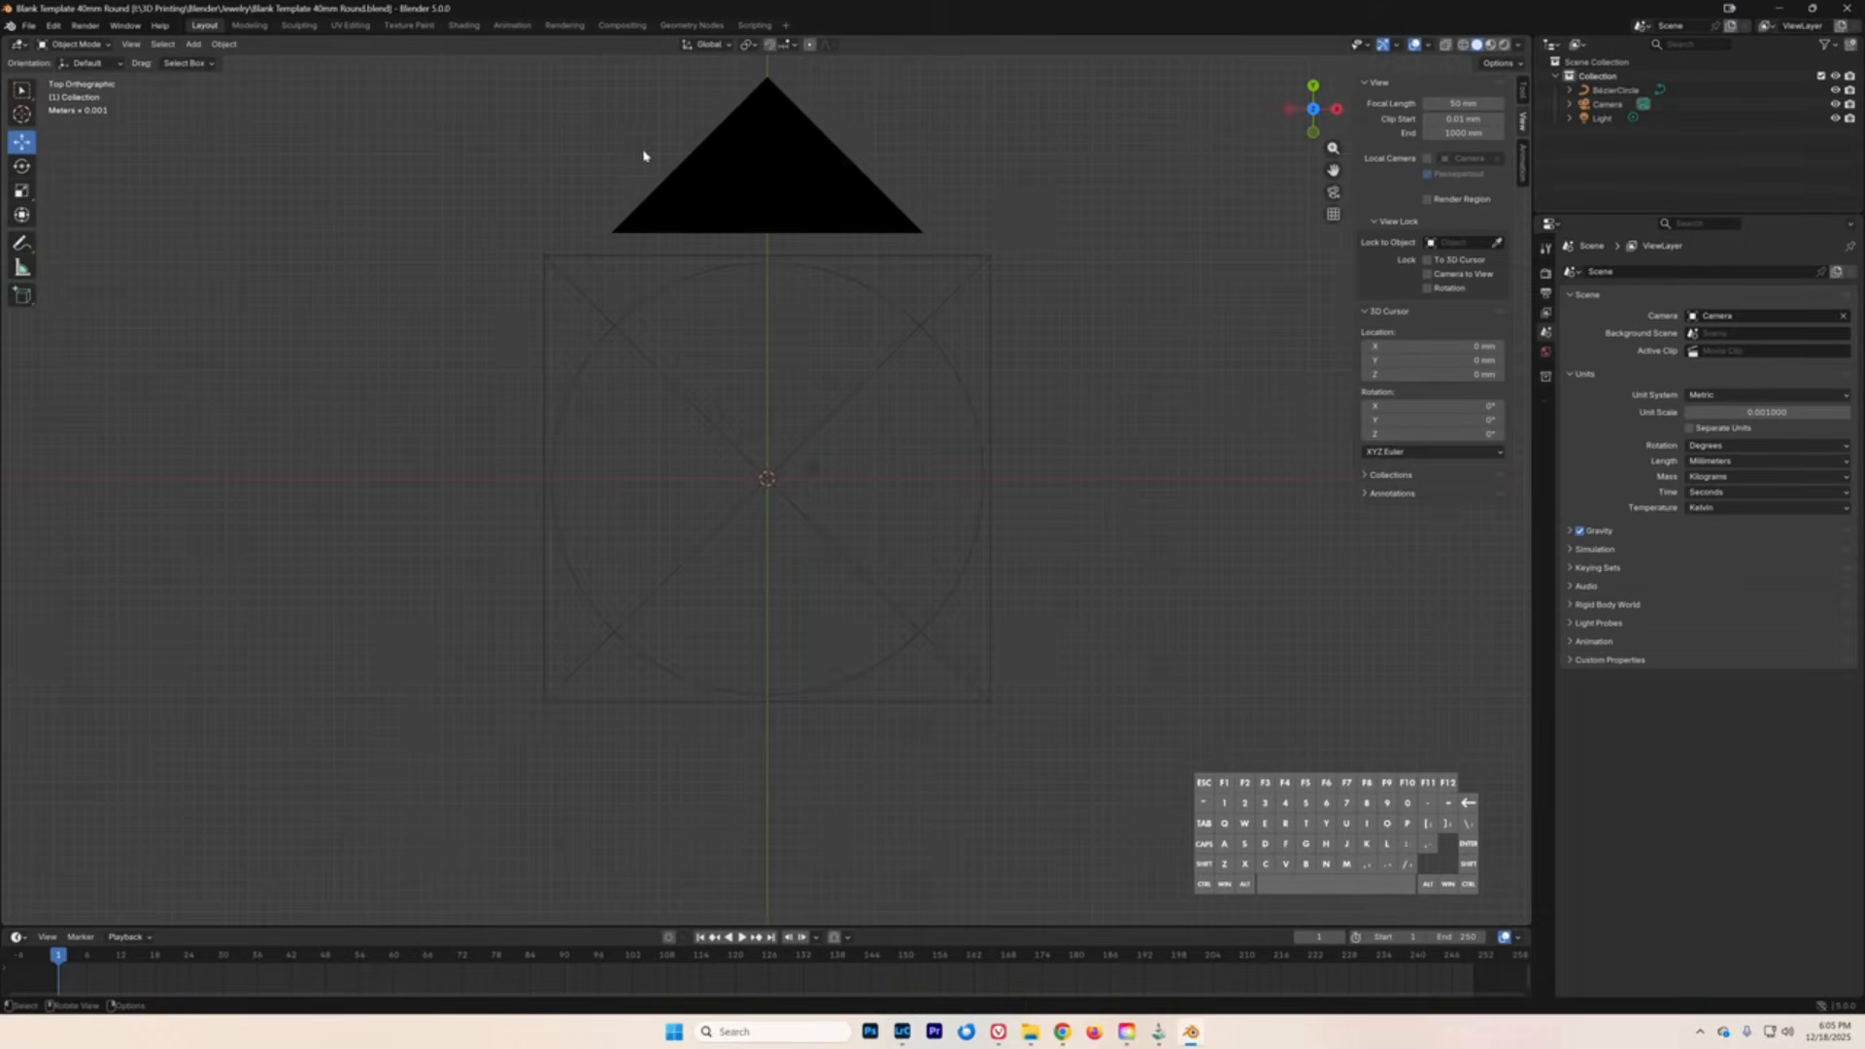
- Render the emptied template from the Compositing workspace, close the render window and return to the Layout workspace
left_click(621, 26)
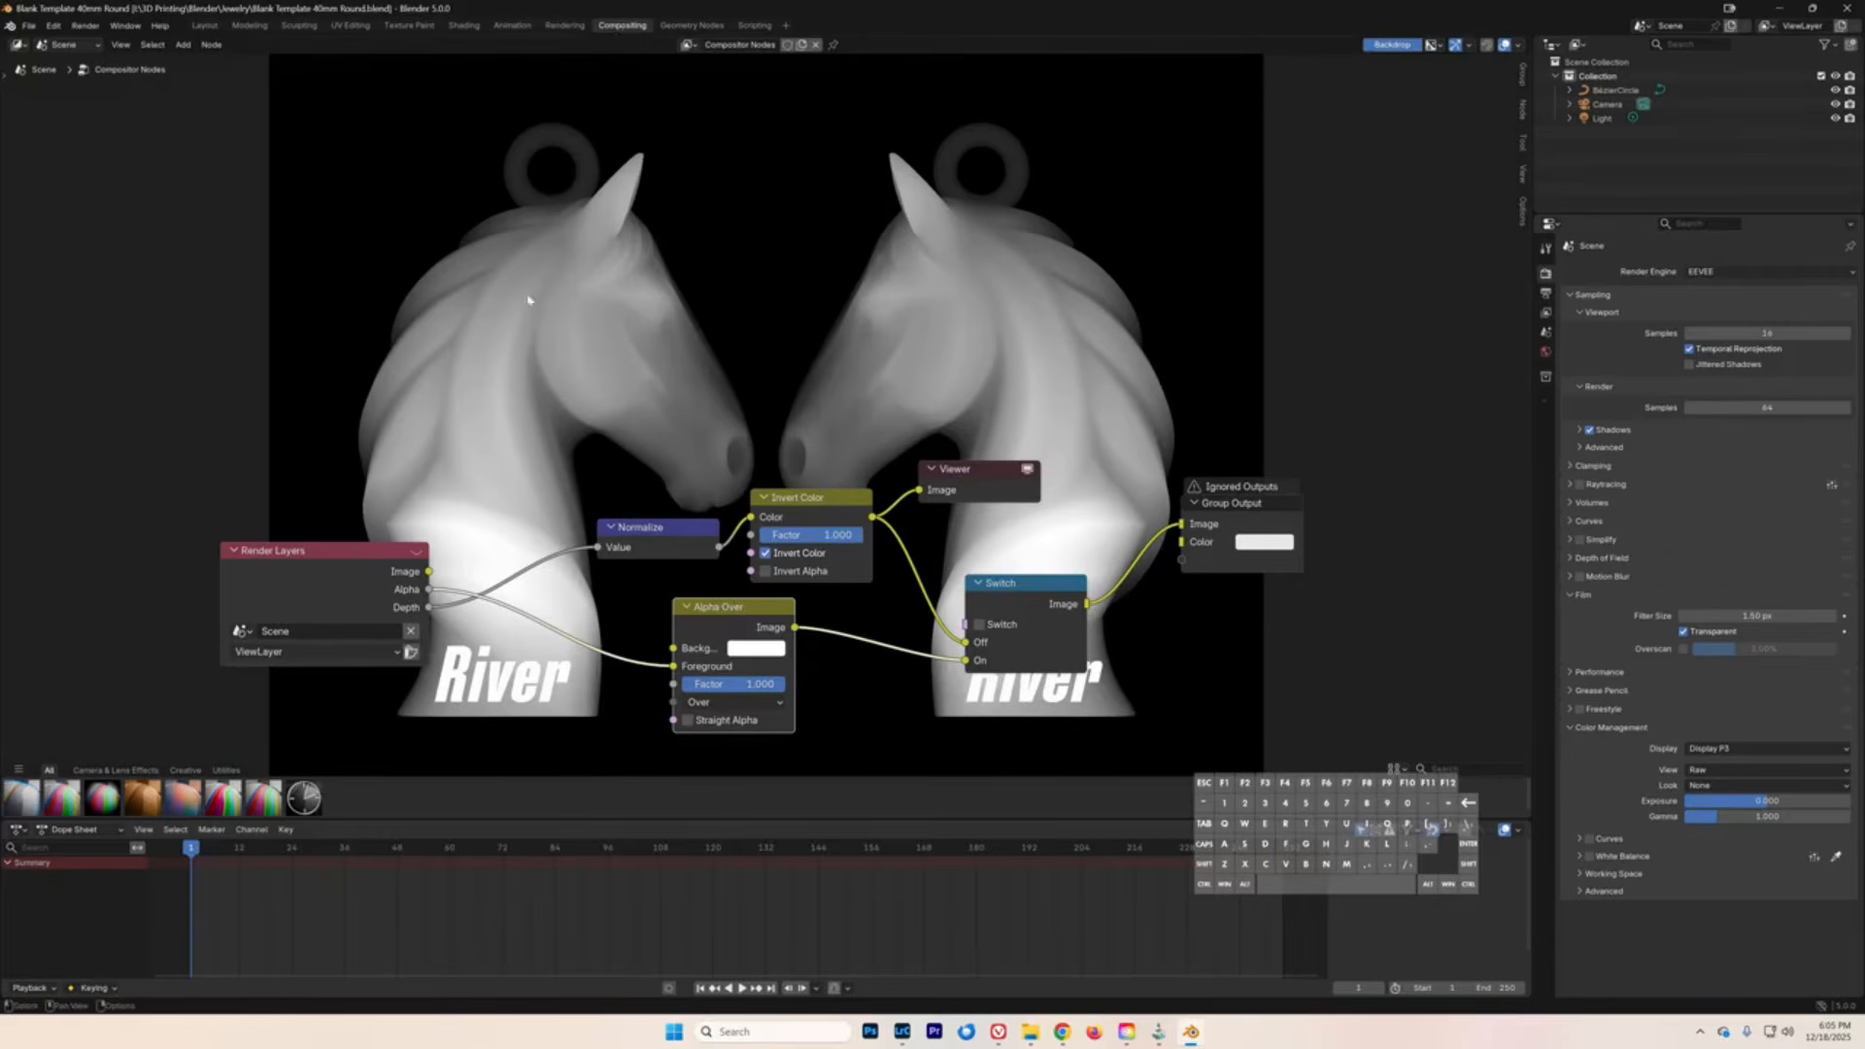
left_click(86, 26)
left_click(107, 40)
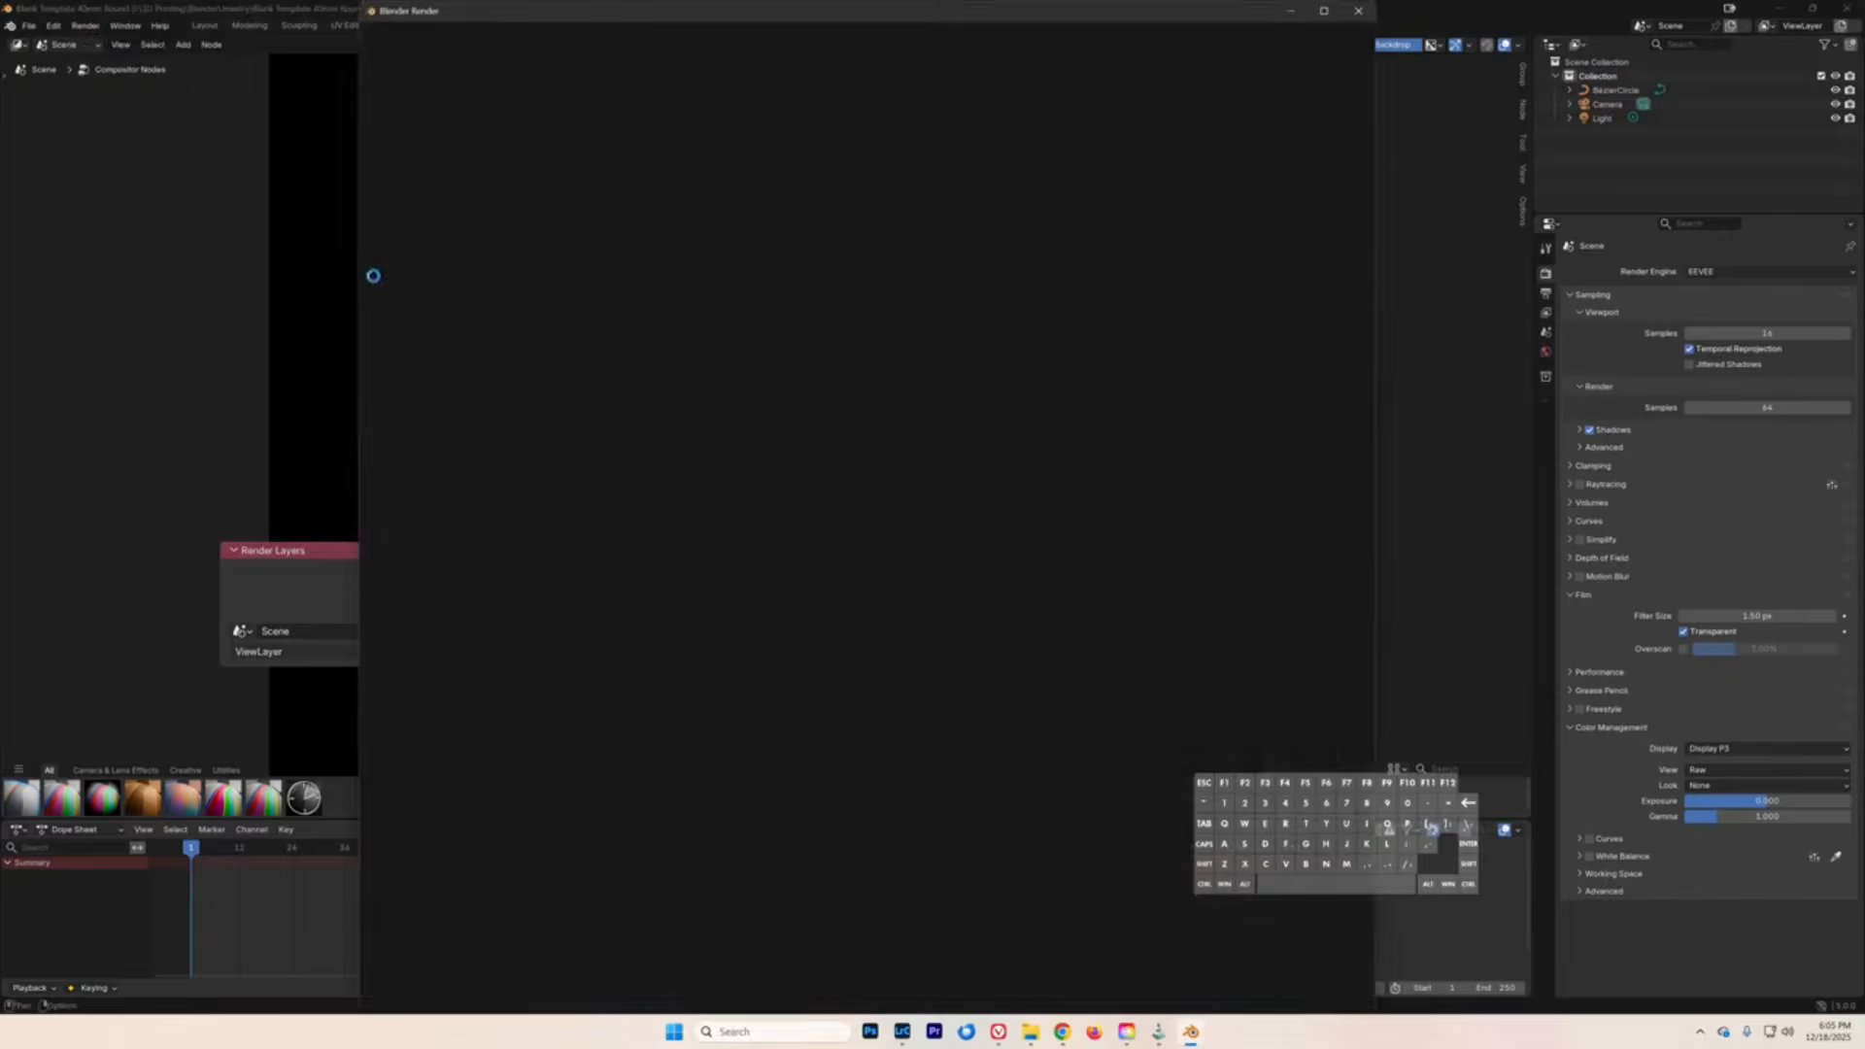
left_click(1357, 11)
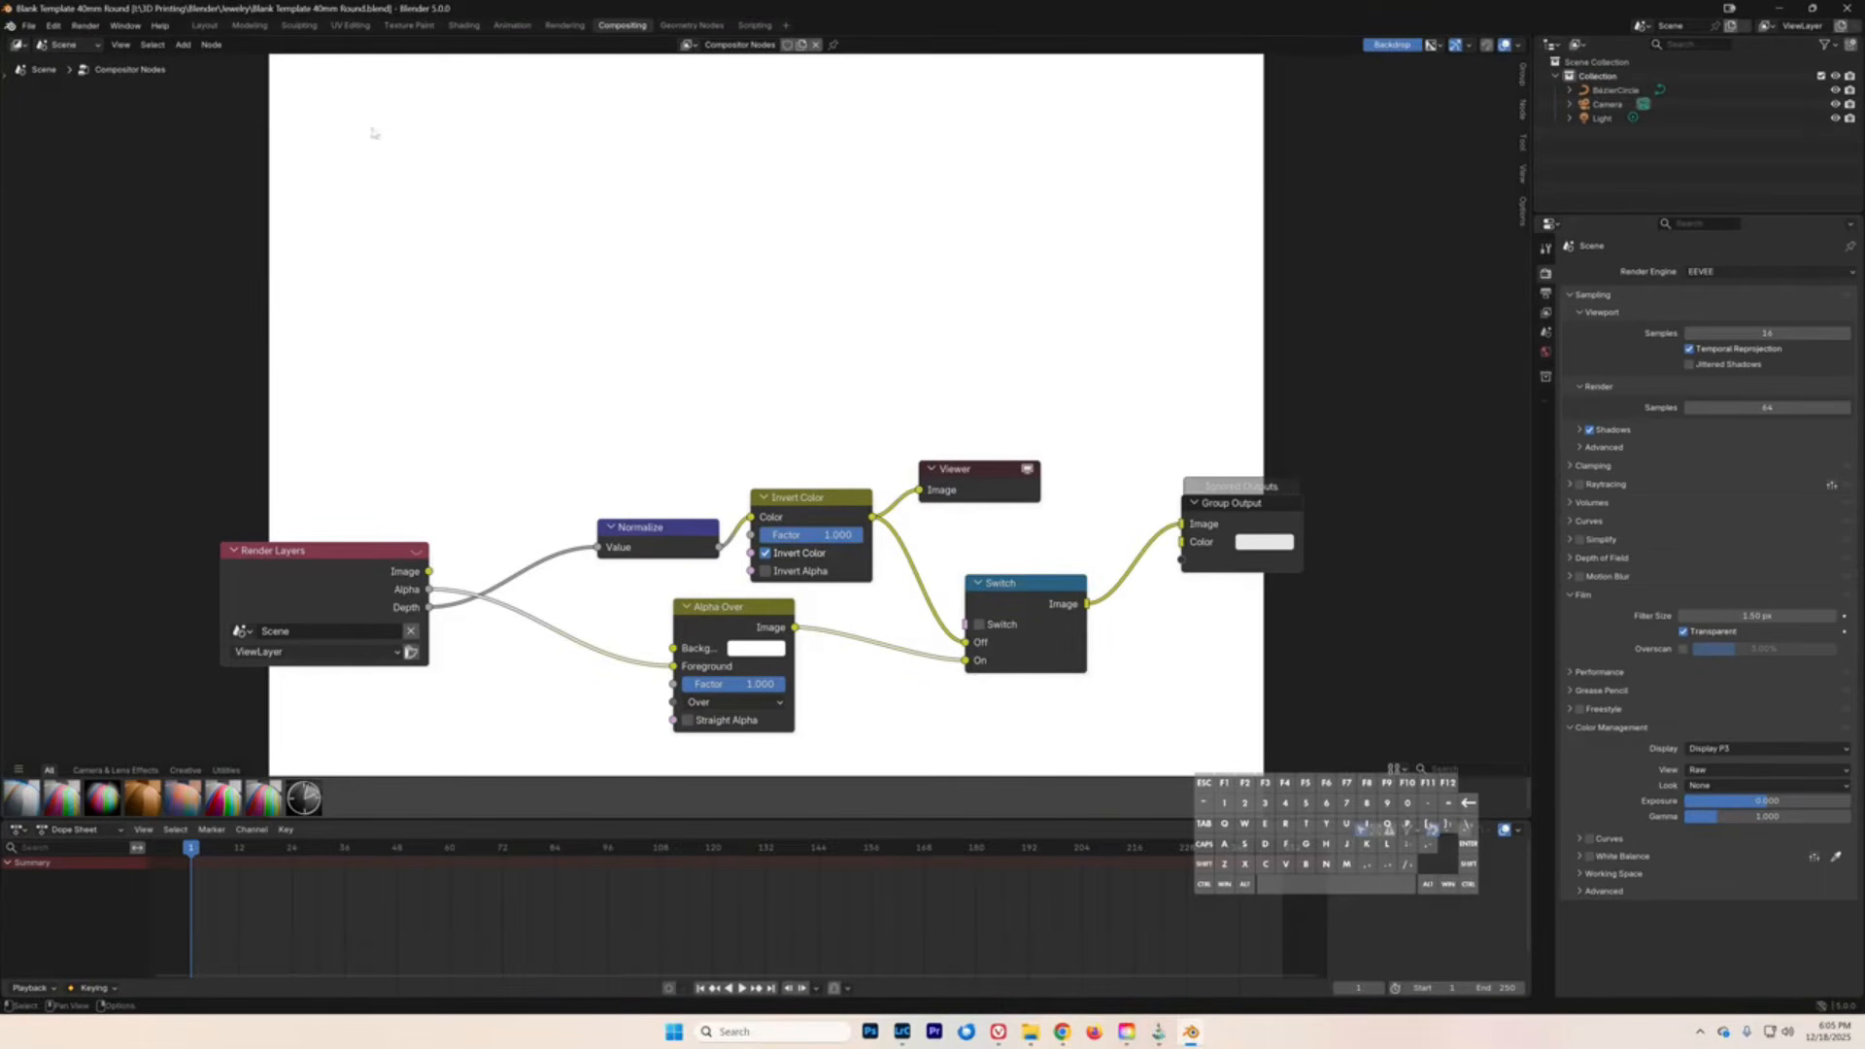
left_click(206, 26)
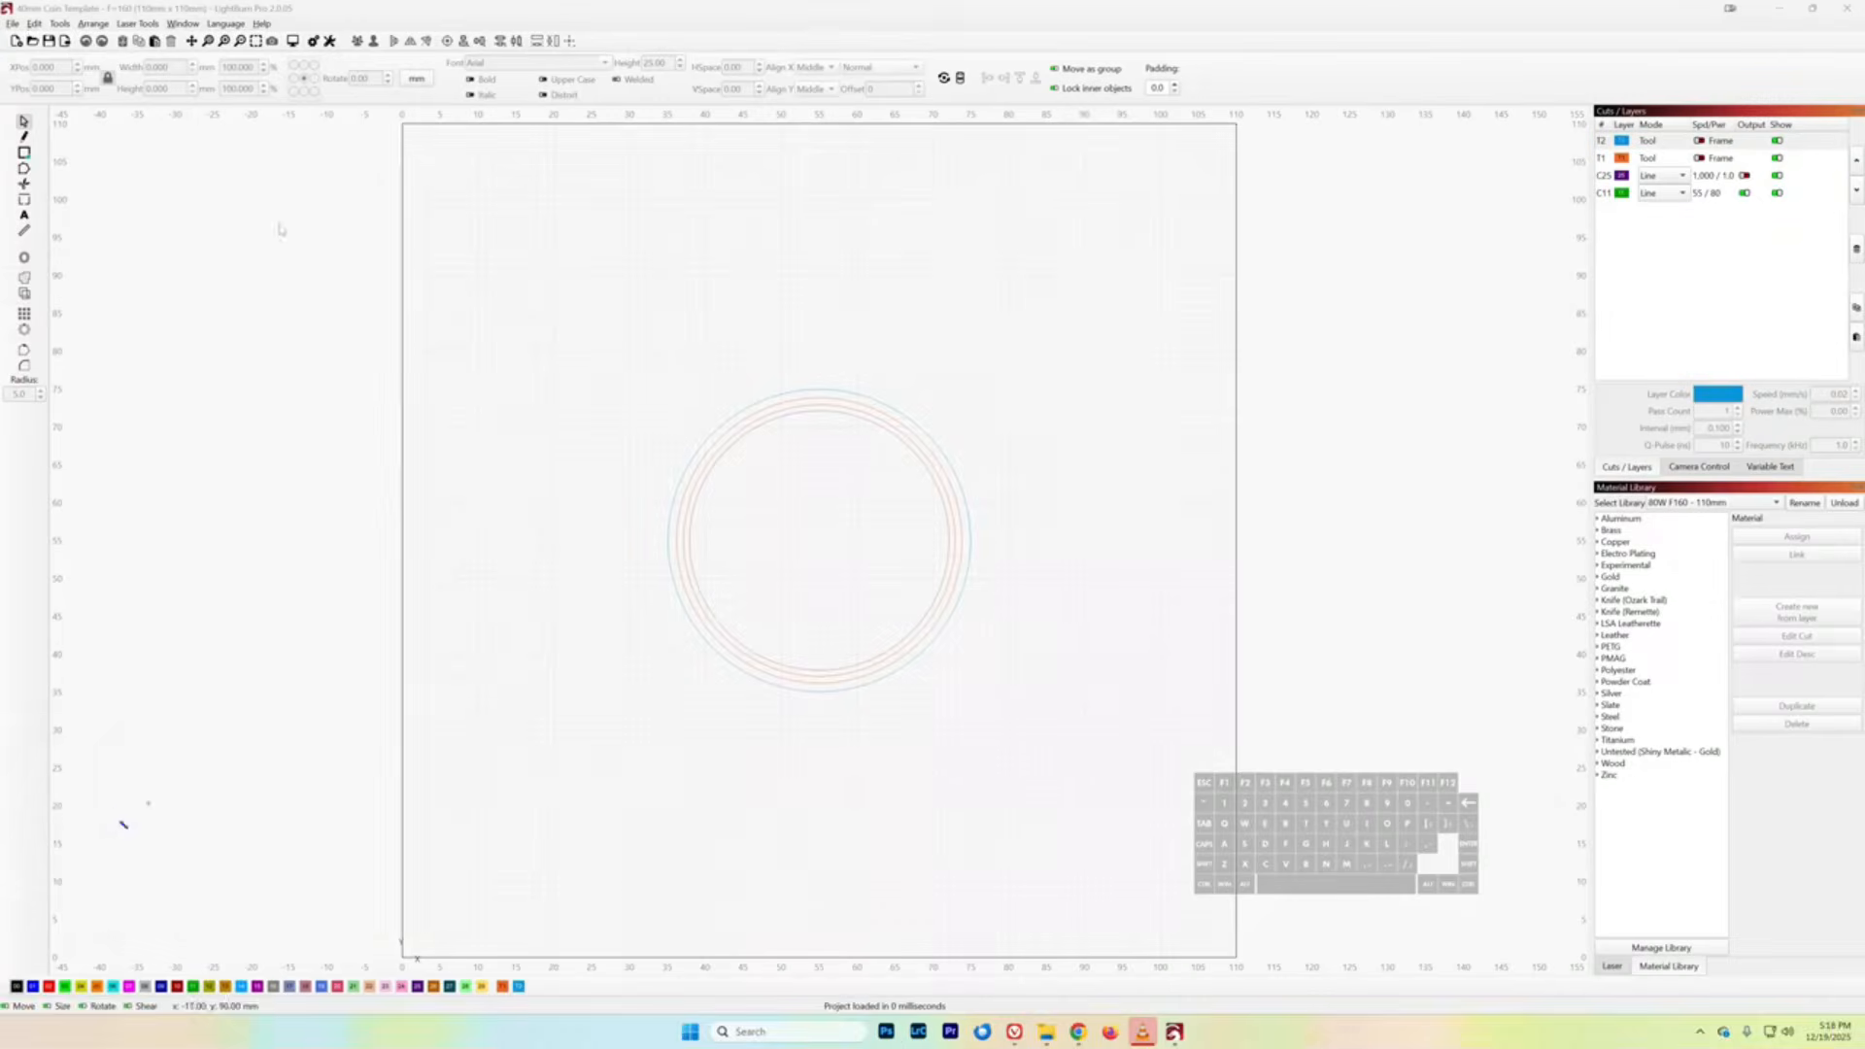
- In LightBurn, import Shiloh Horse Earrings Depthmap.png into the 40mm coin template and move it to the page center
left_click(14, 23)
left_click(43, 93)
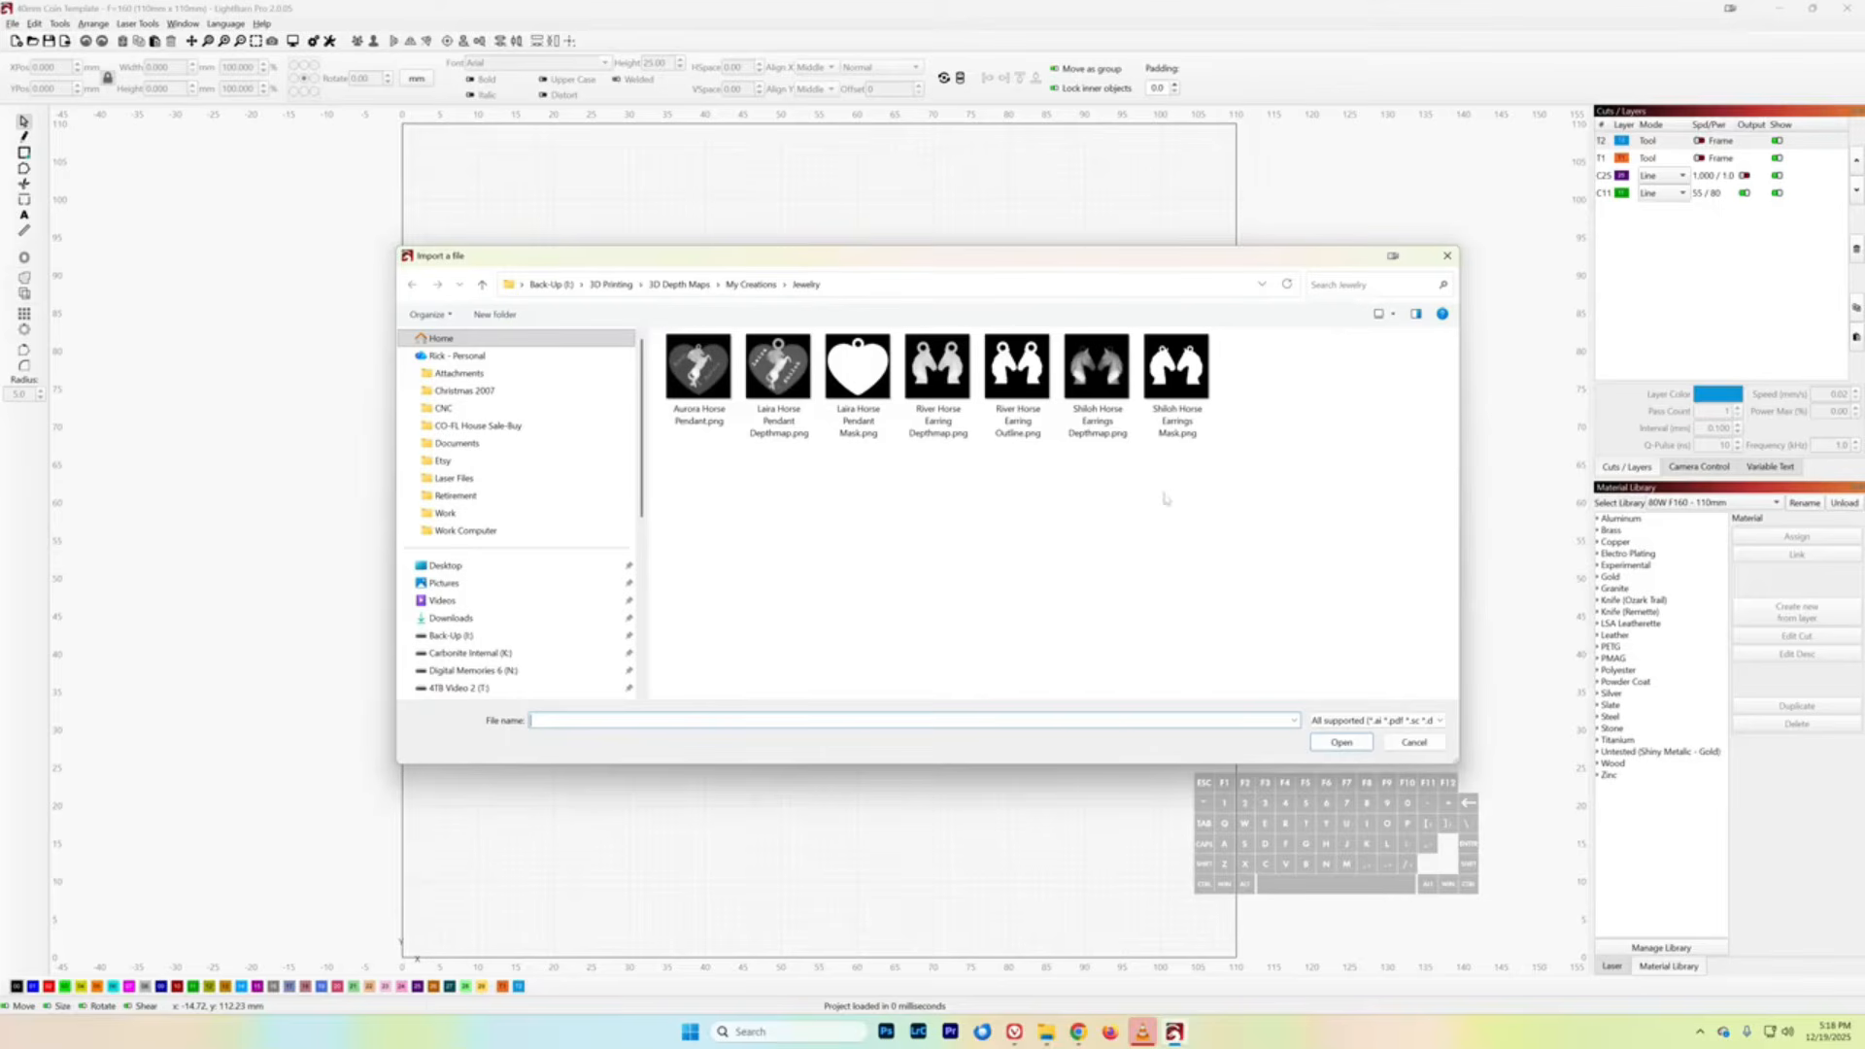
double_click(1099, 379)
scroll(1098, 383, "down", 5)
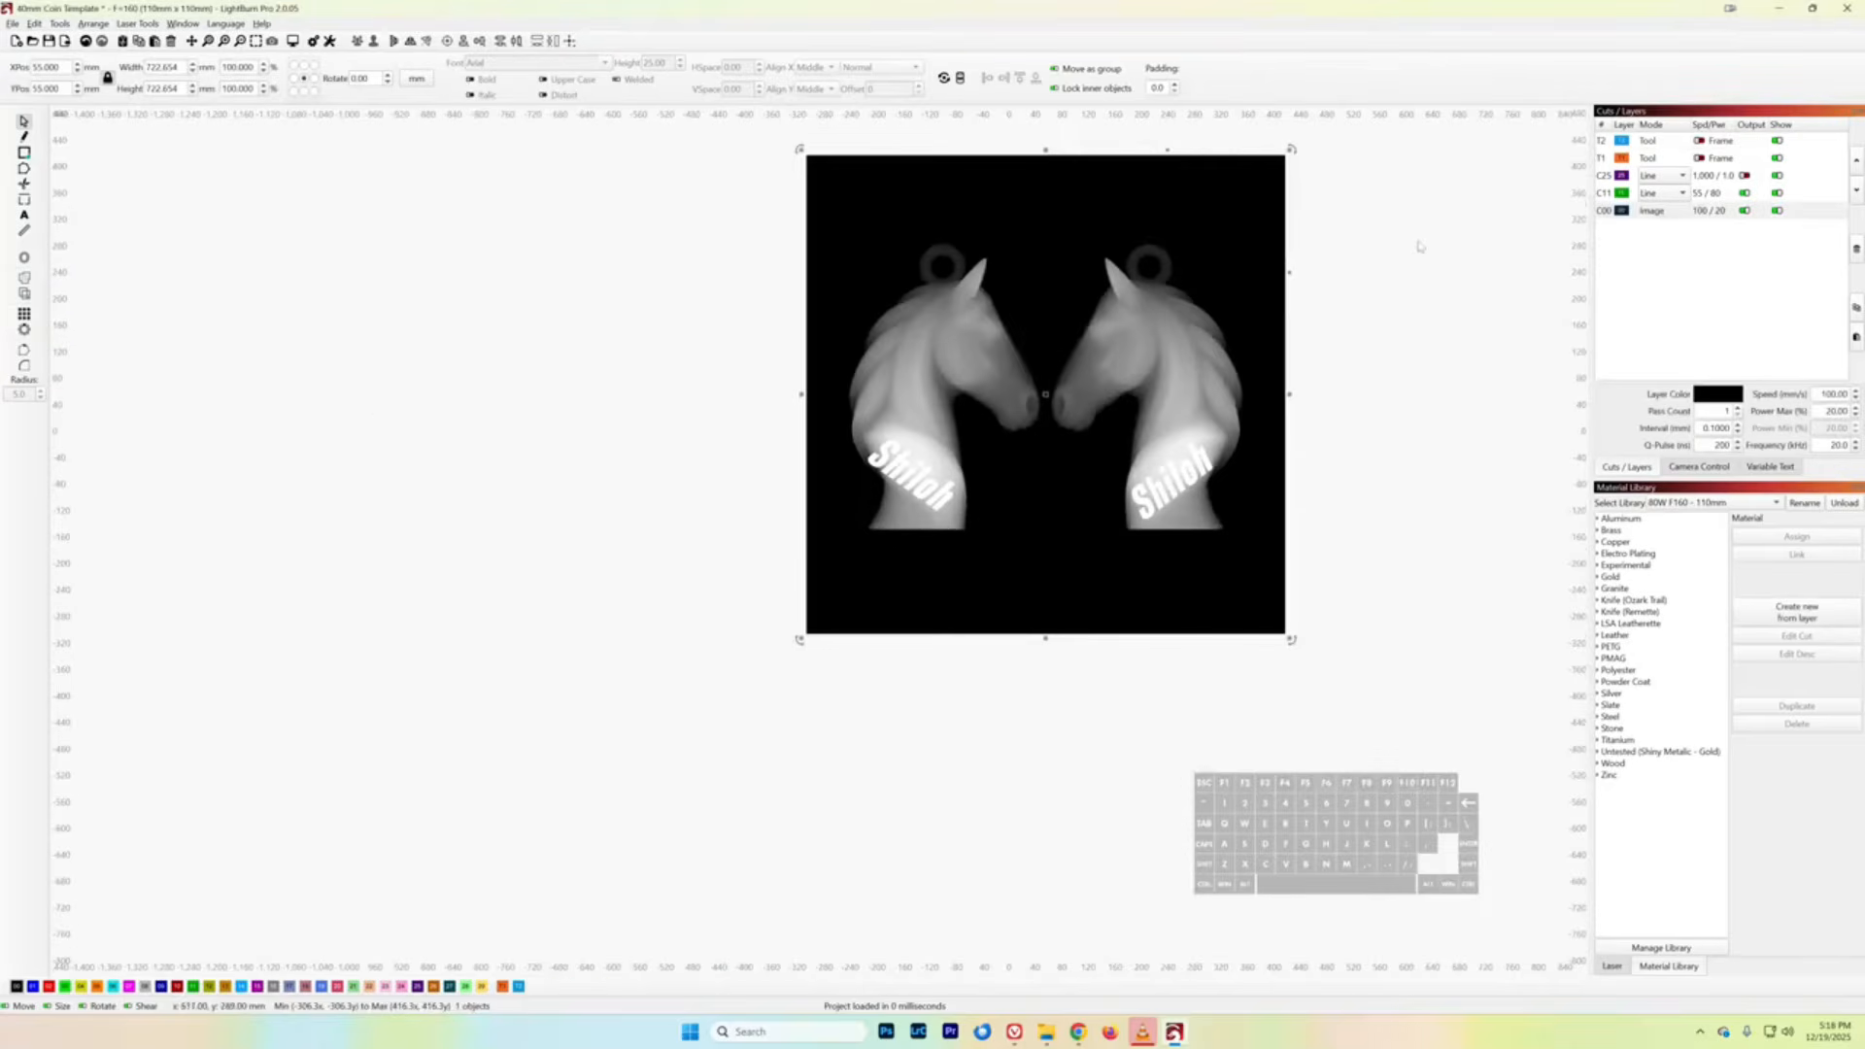
scroll(1233, 342, "up", 1)
middle_click_drag(1416, 268, 1273, 388)
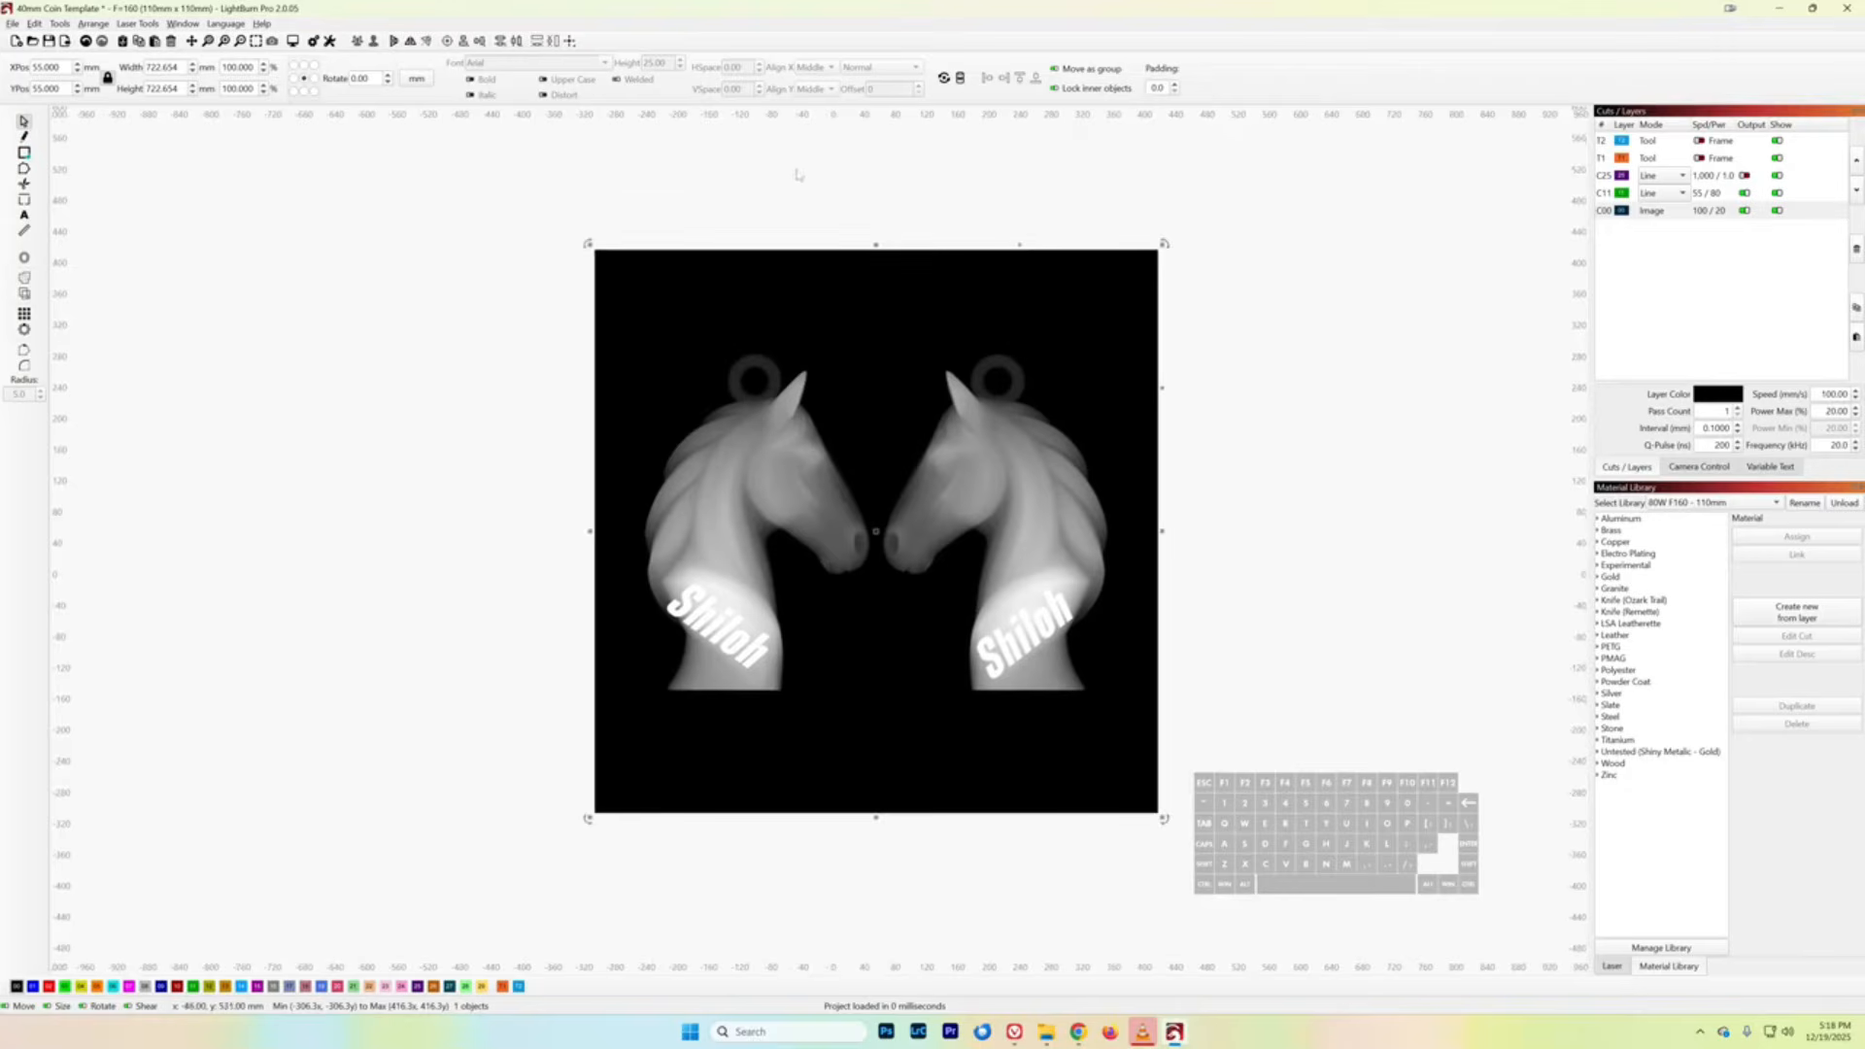
left_click(570, 42)
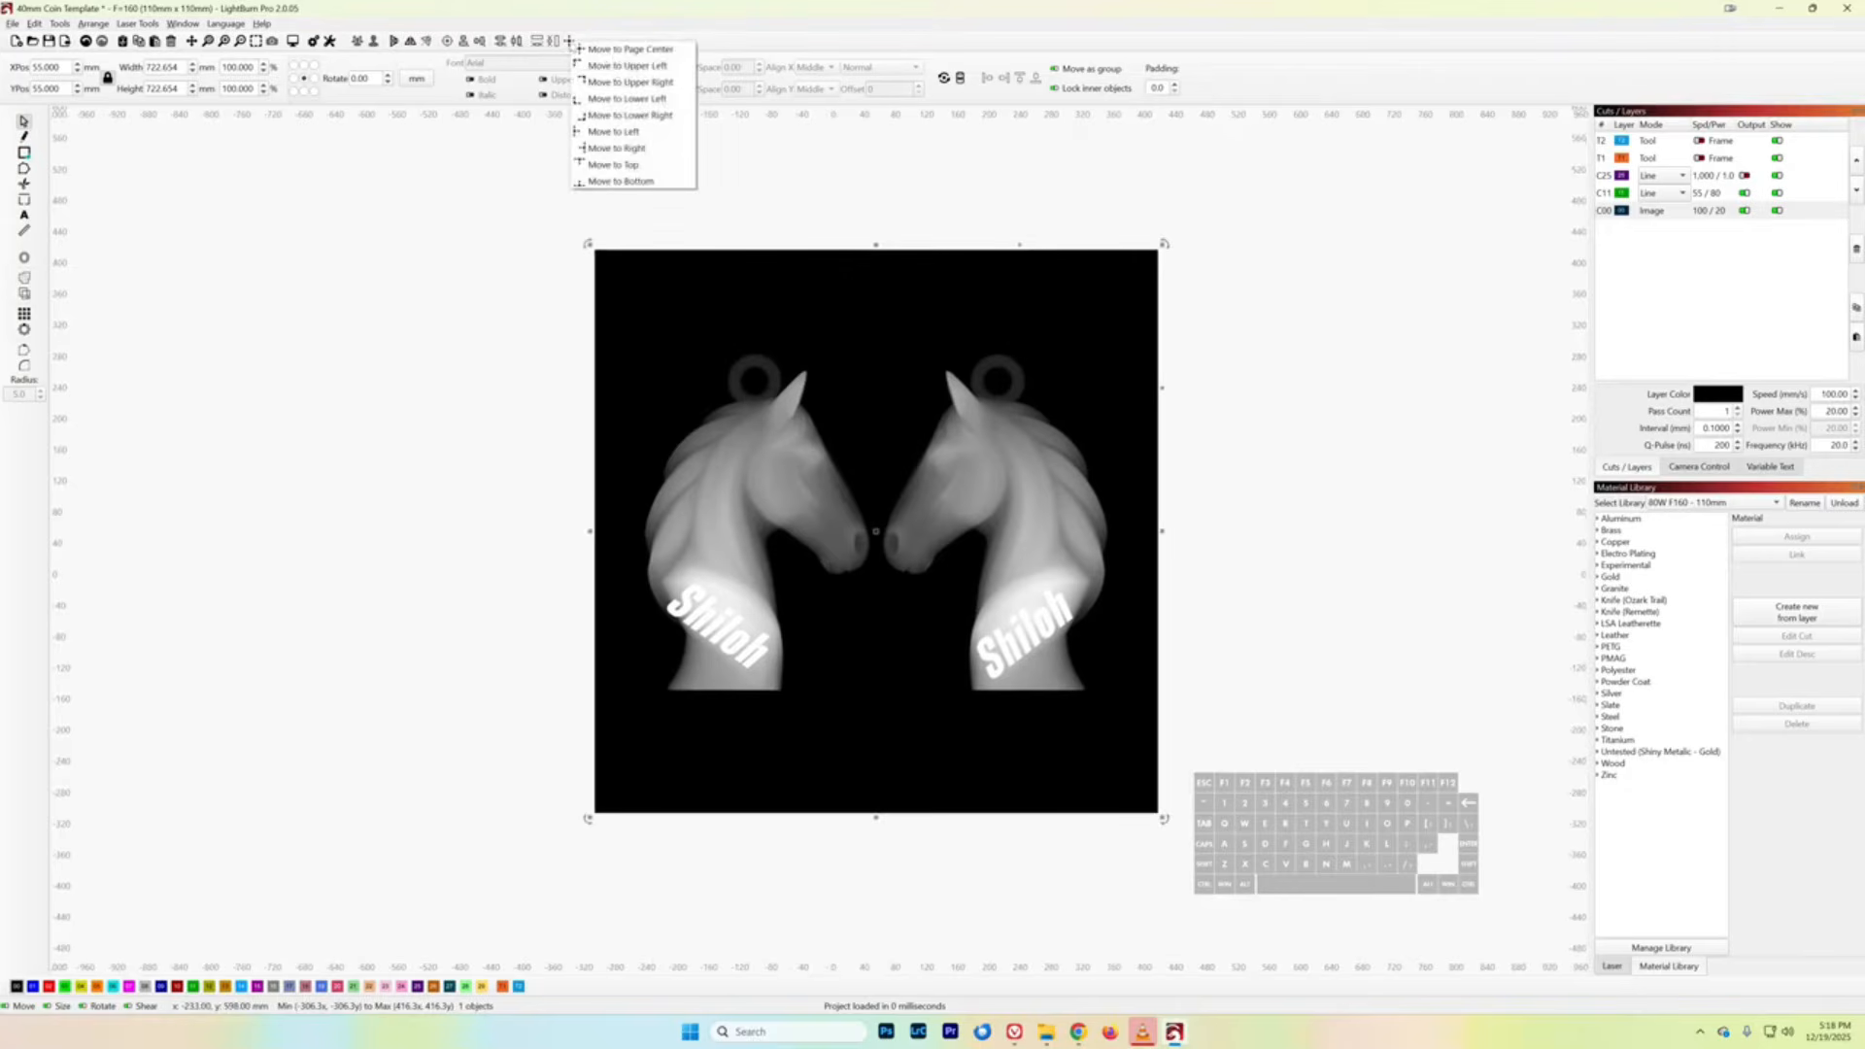
left_click(586, 51)
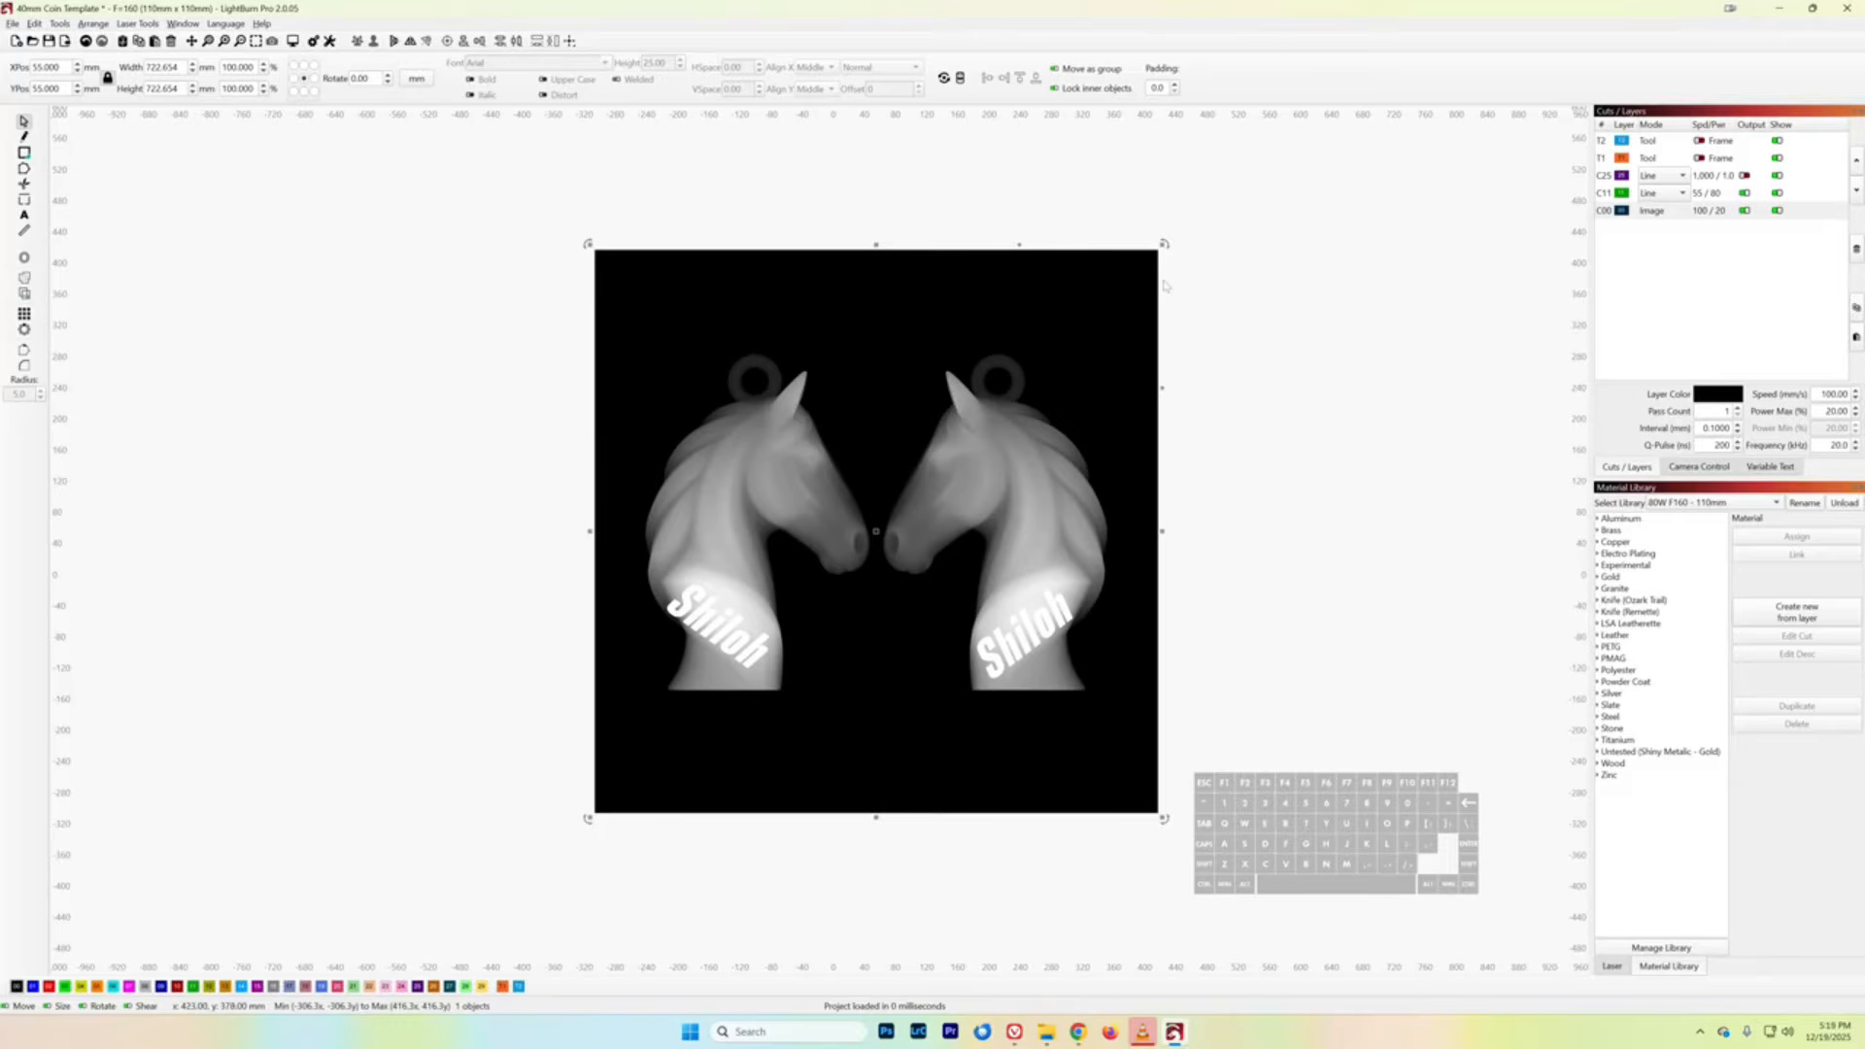
- Shrink the depth map proportionally about its center to about 45 mm wide
key("ctrl")
left_click_drag(1165, 243, 903, 513, "ctrl")
scroll(904, 513, "up", 10)
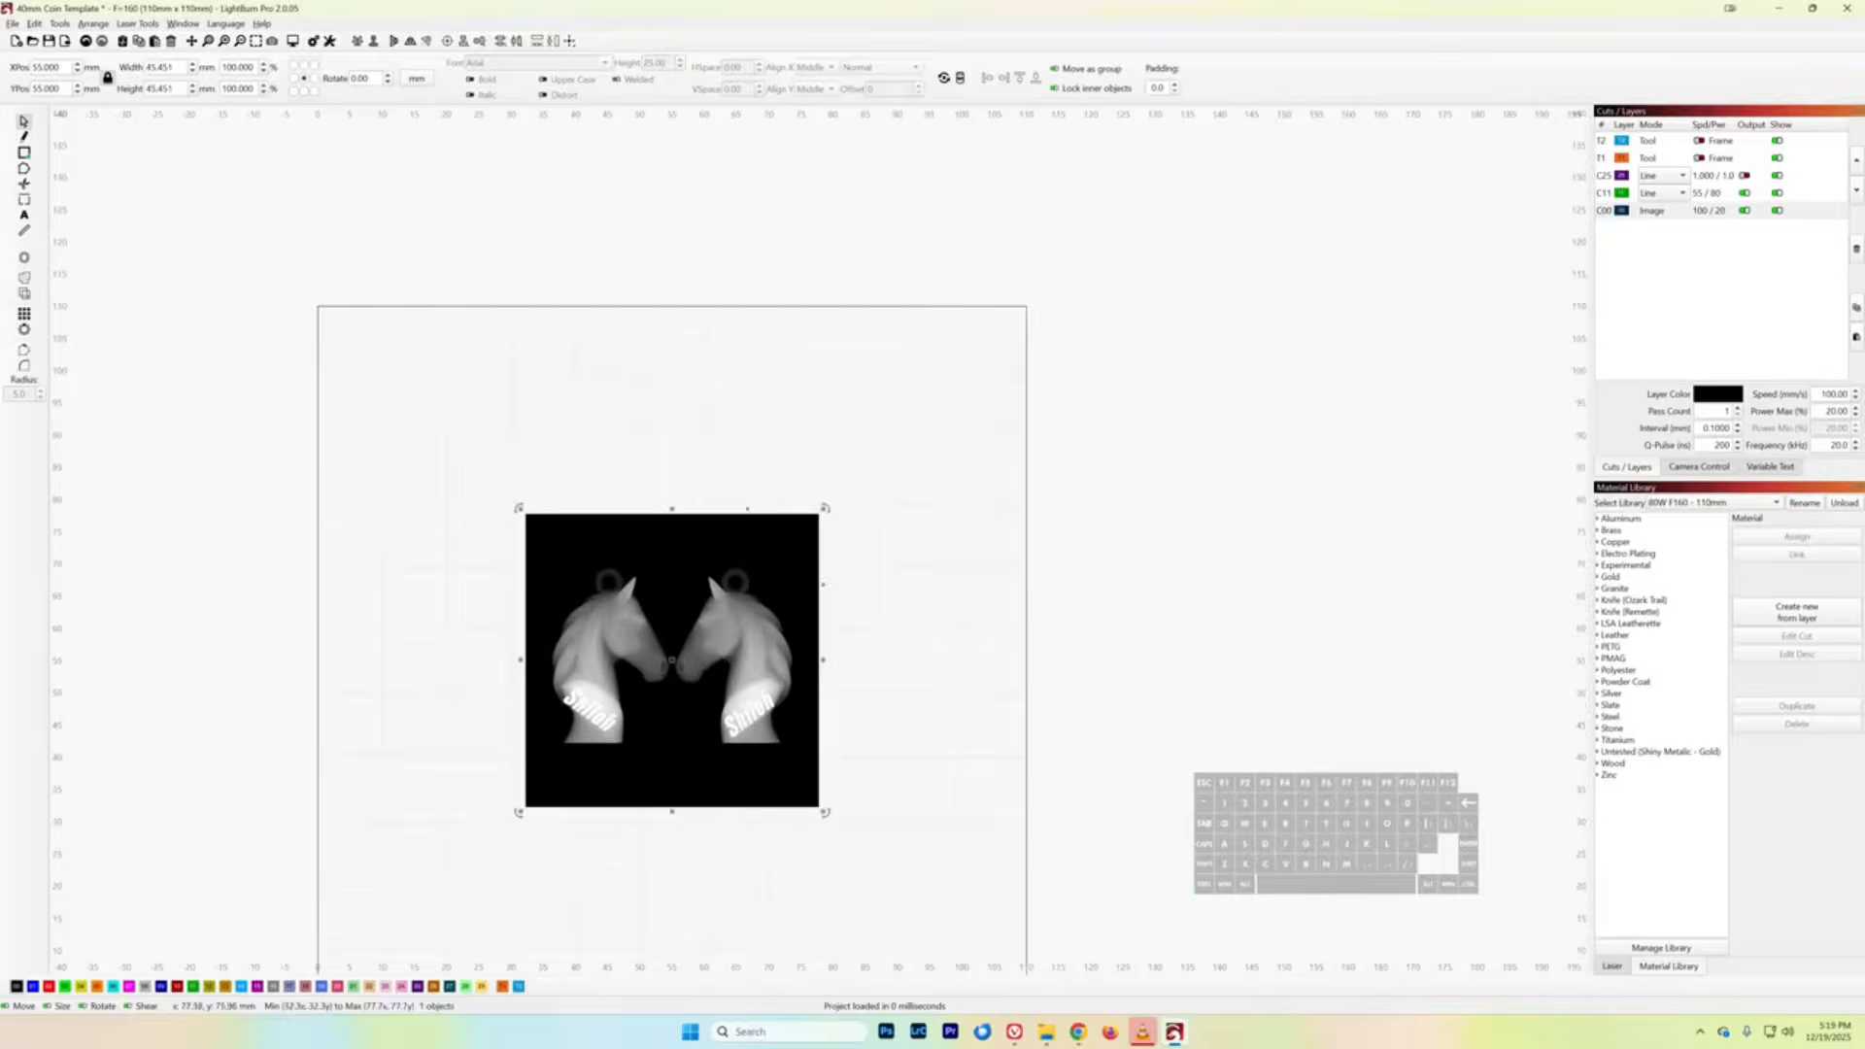
scroll(922, 483, "up", 3)
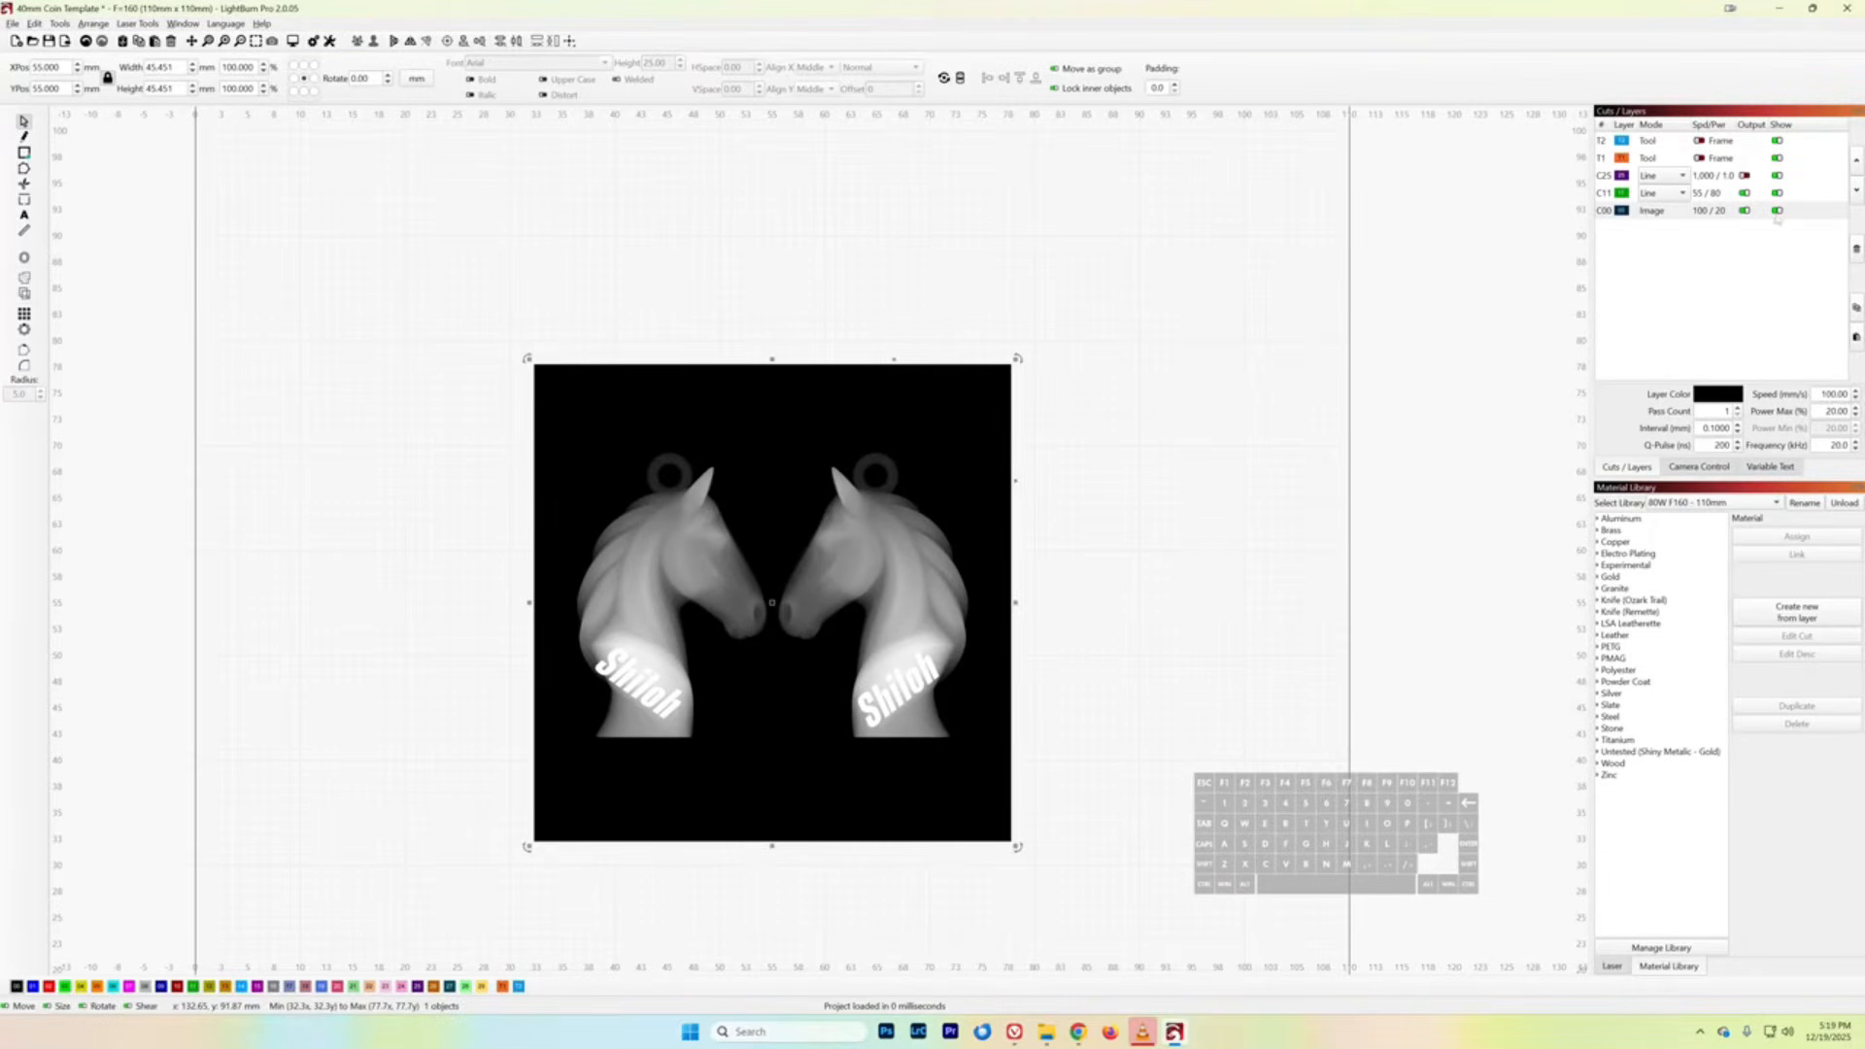
- Disable output of the depth map's layer and shrink the image about its center to about 35.5 mm, close to the template circles
left_click(1745, 211)
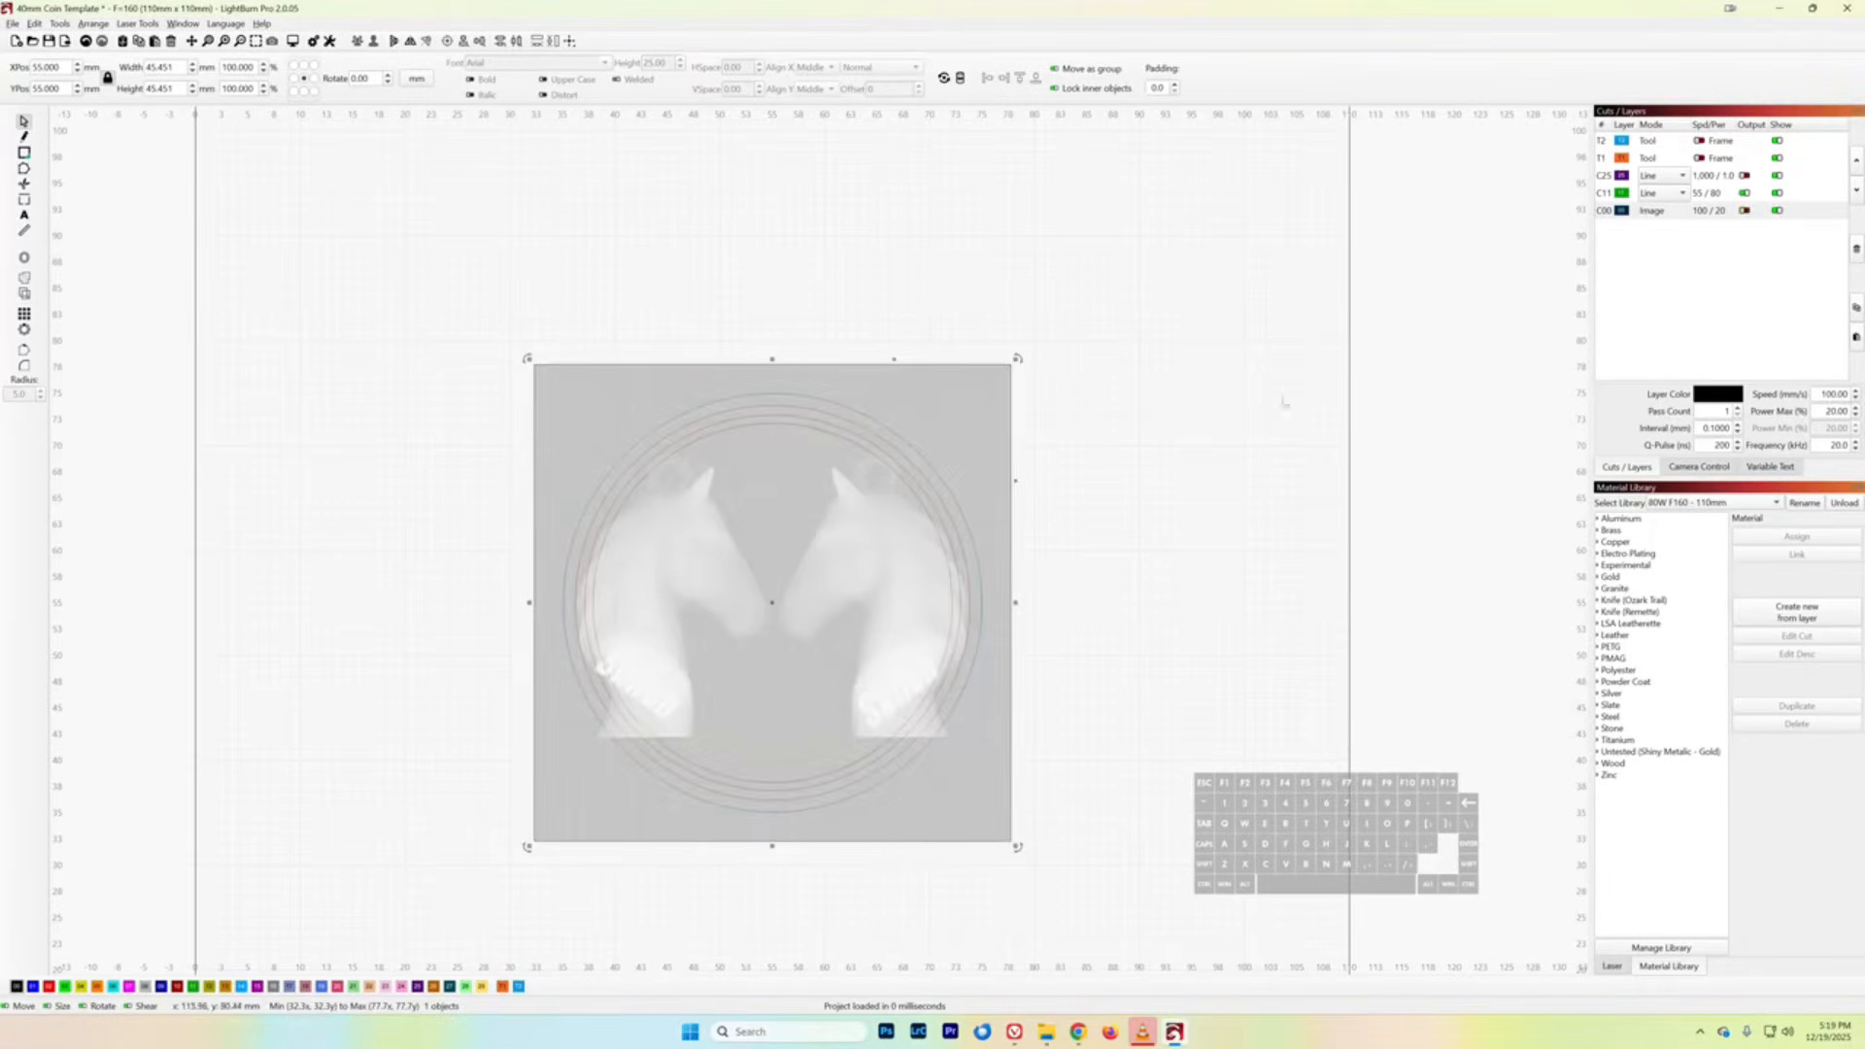
left_click_drag(1016, 357, 924, 417, "ctrl")
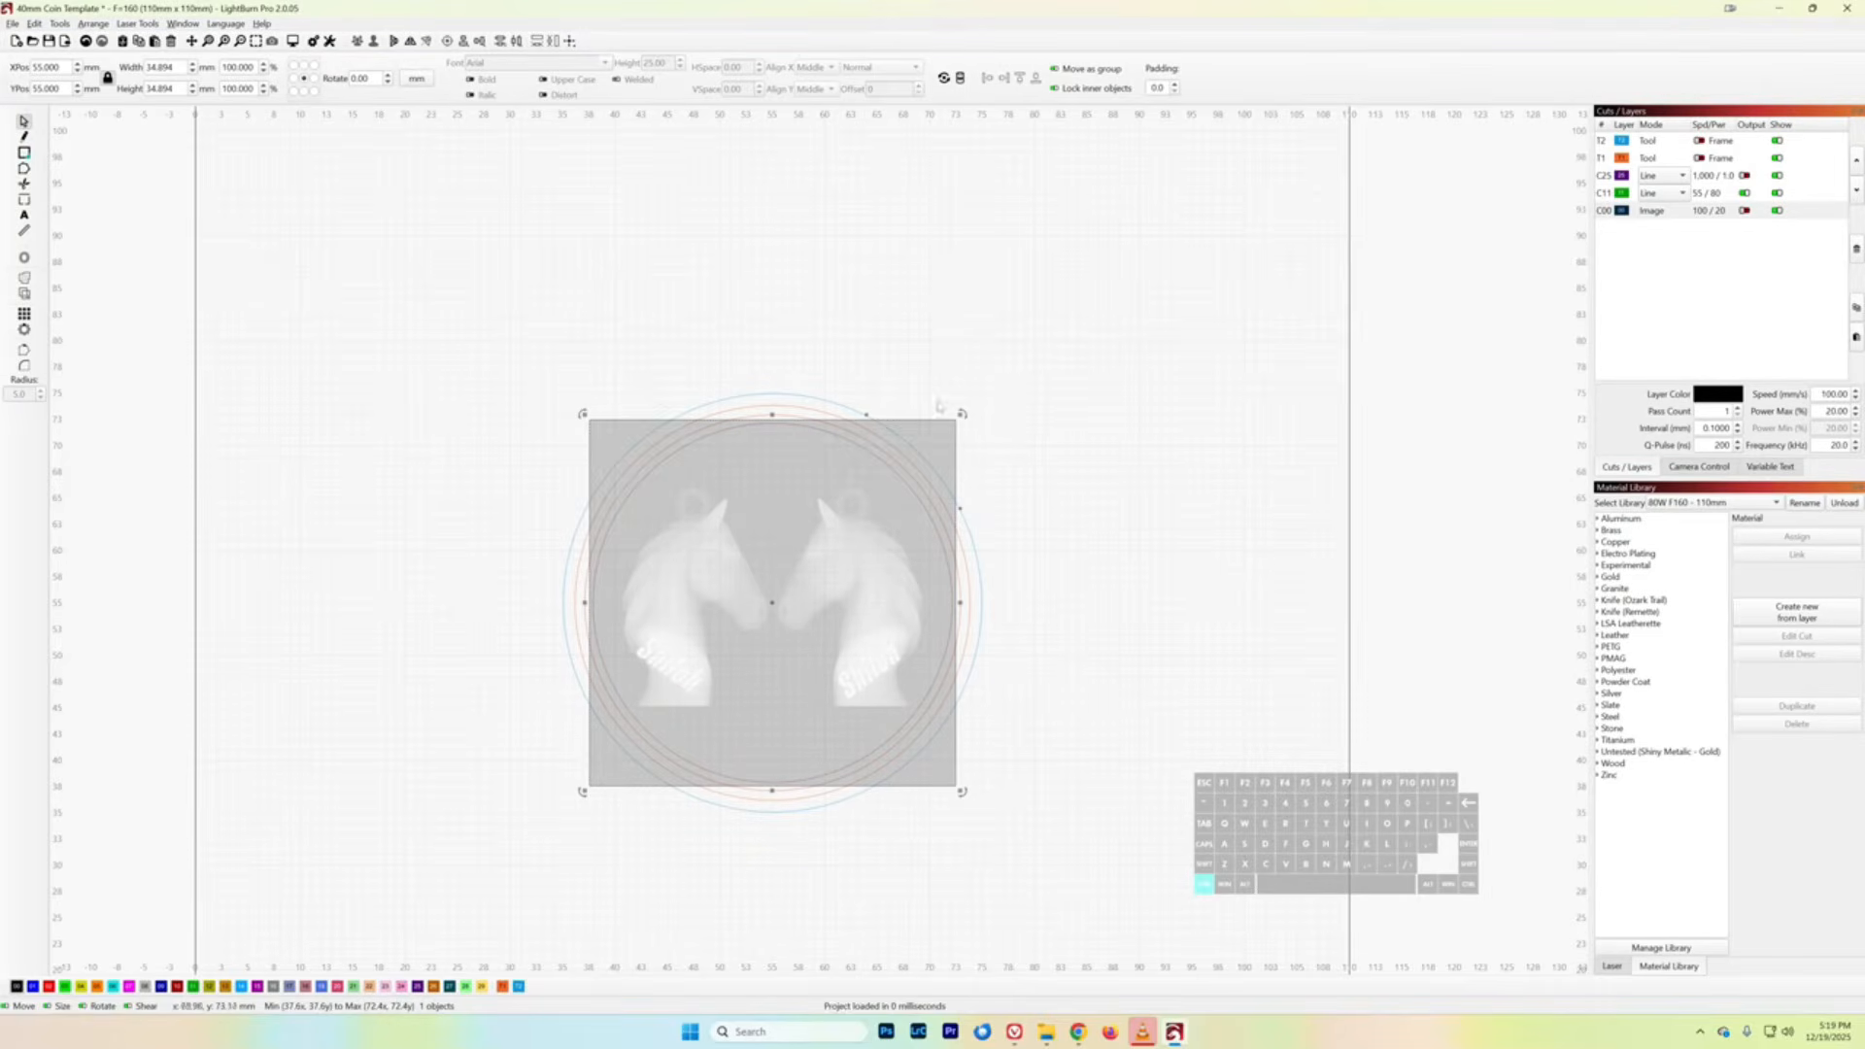
left_click_drag(961, 413, 965, 410, "ctrl")
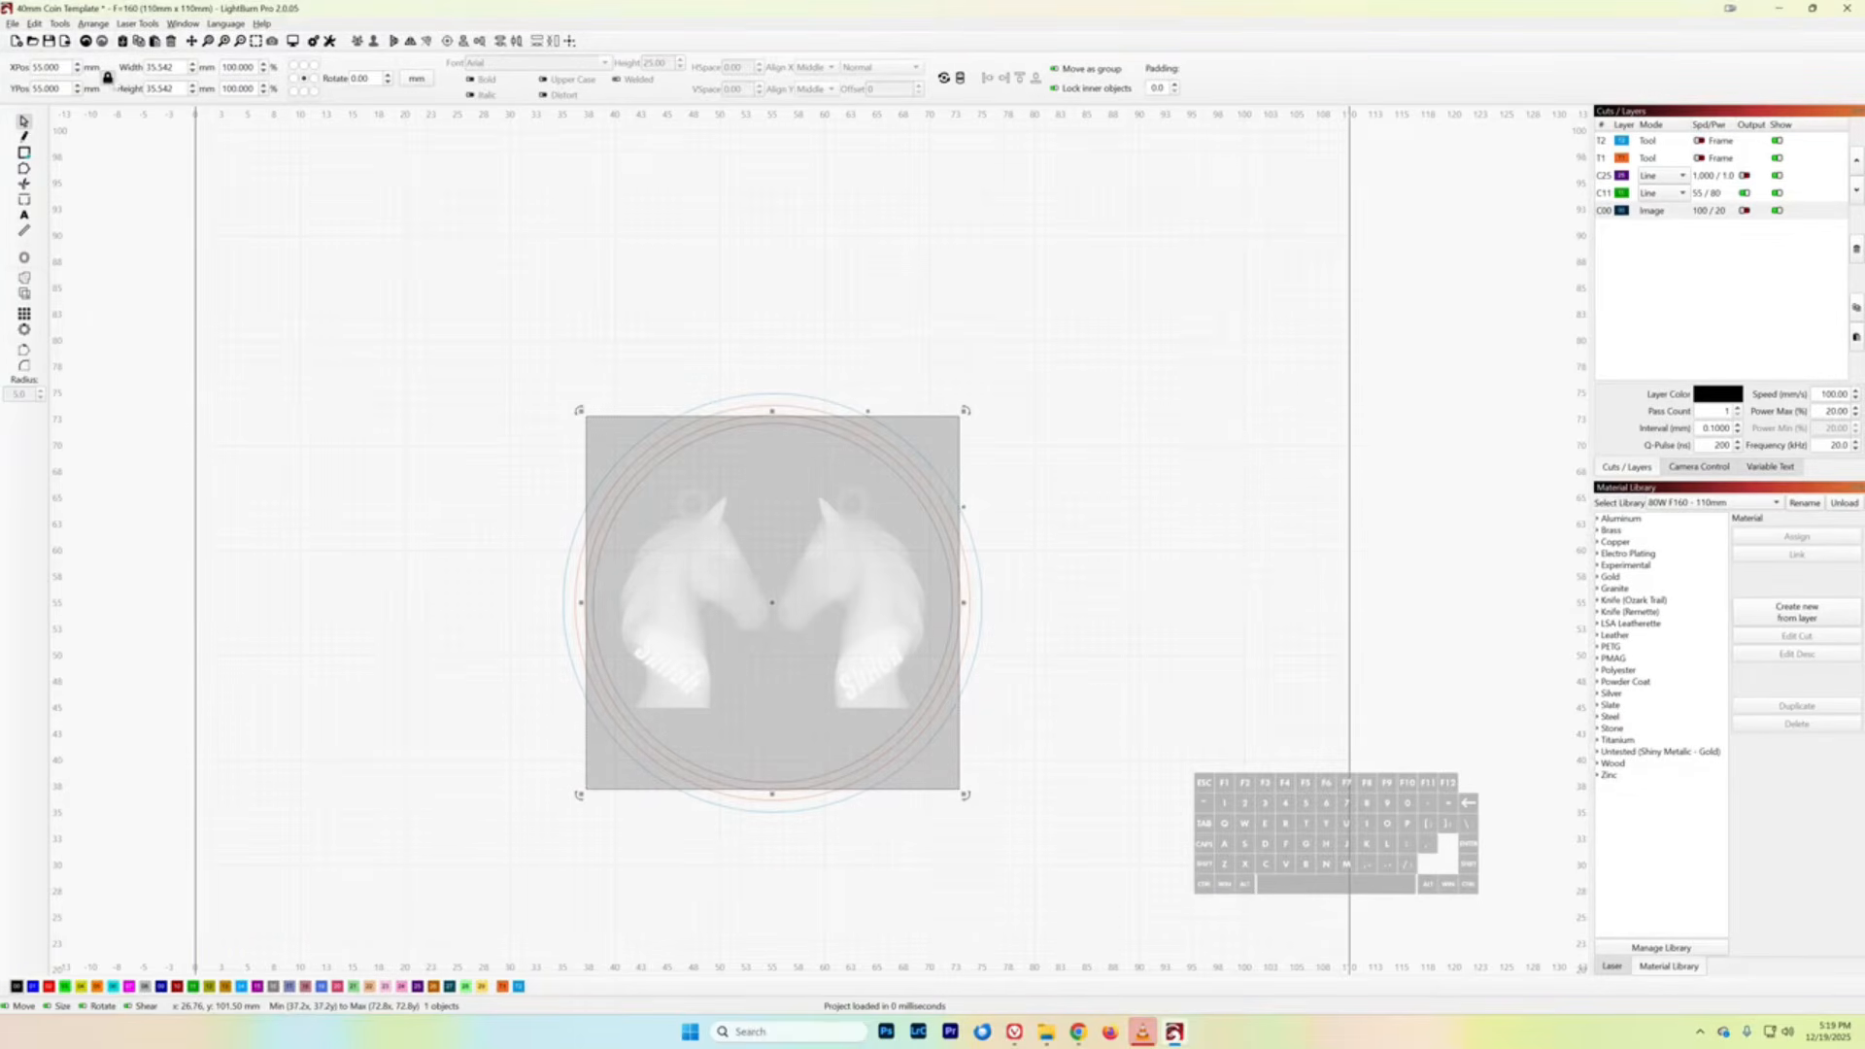
- Set the depth map's width to 36.97 mm with proportions locked and deselect it
left_click_drag(176, 67, 144, 67)
type("36.97")
key("Return")
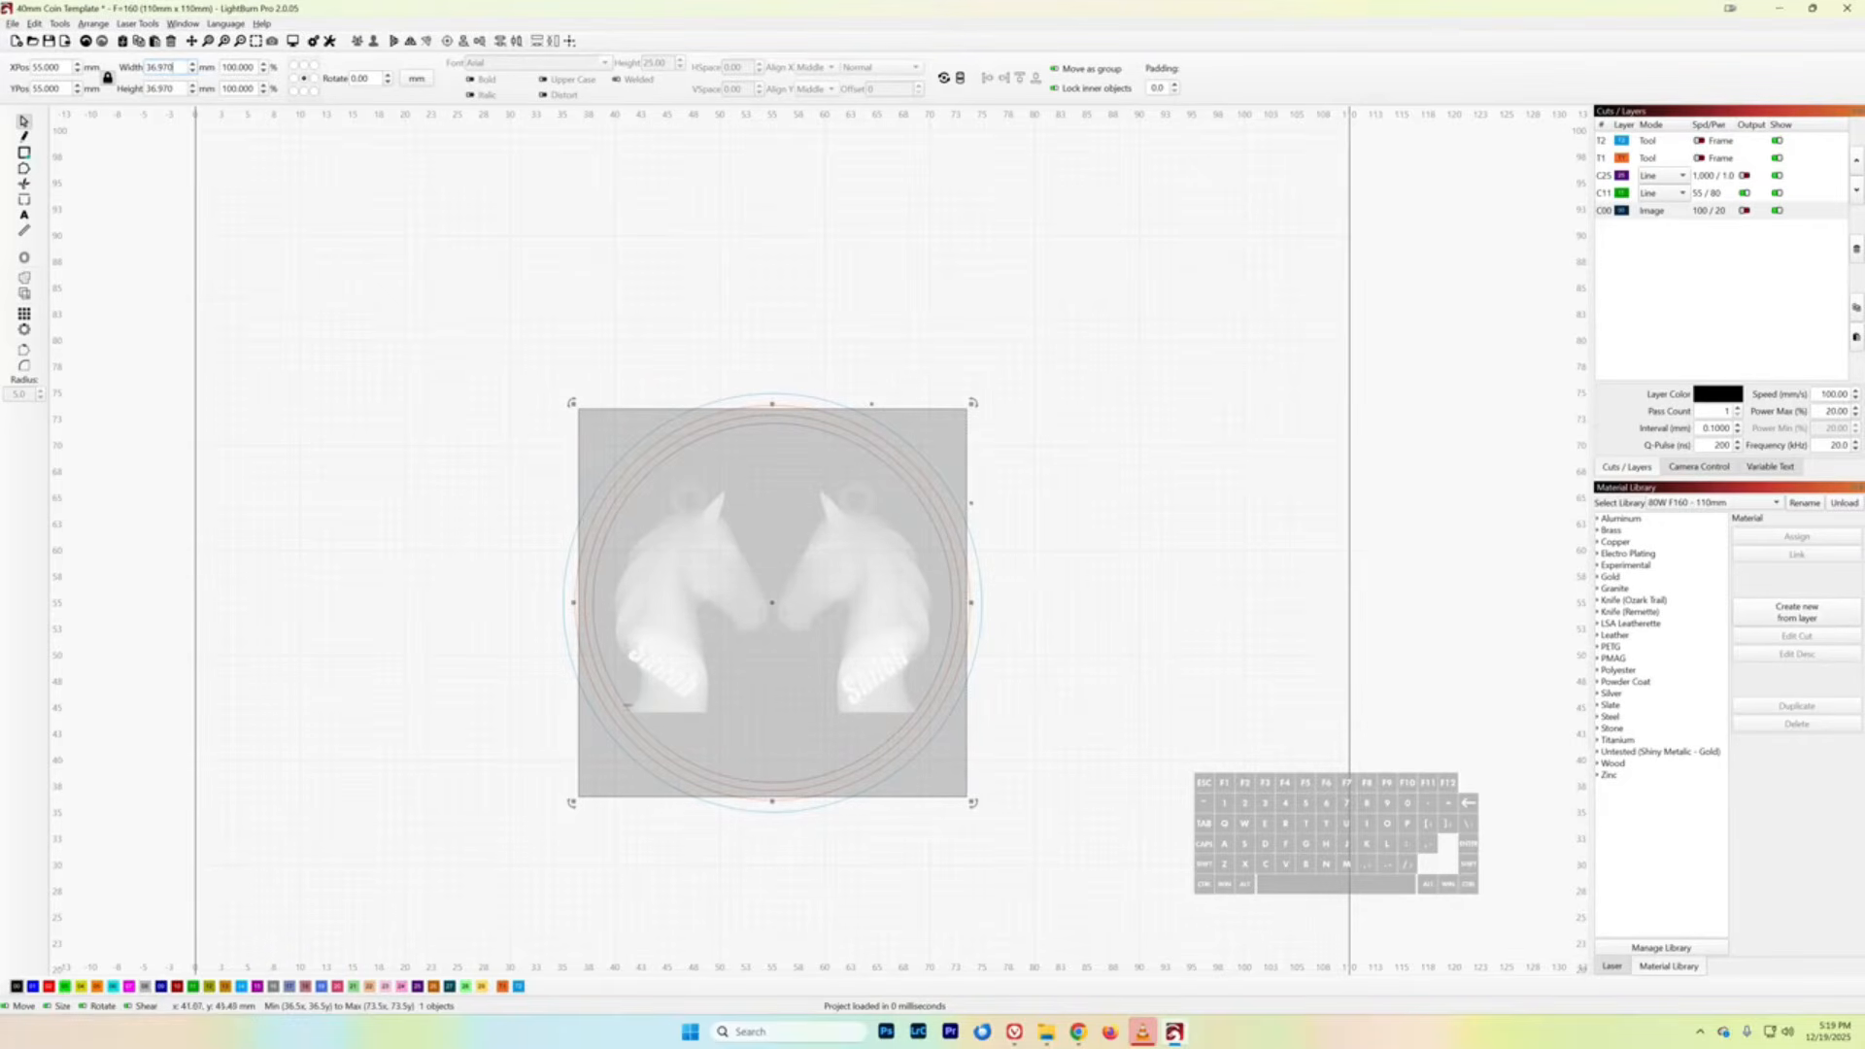
left_click(802, 274)
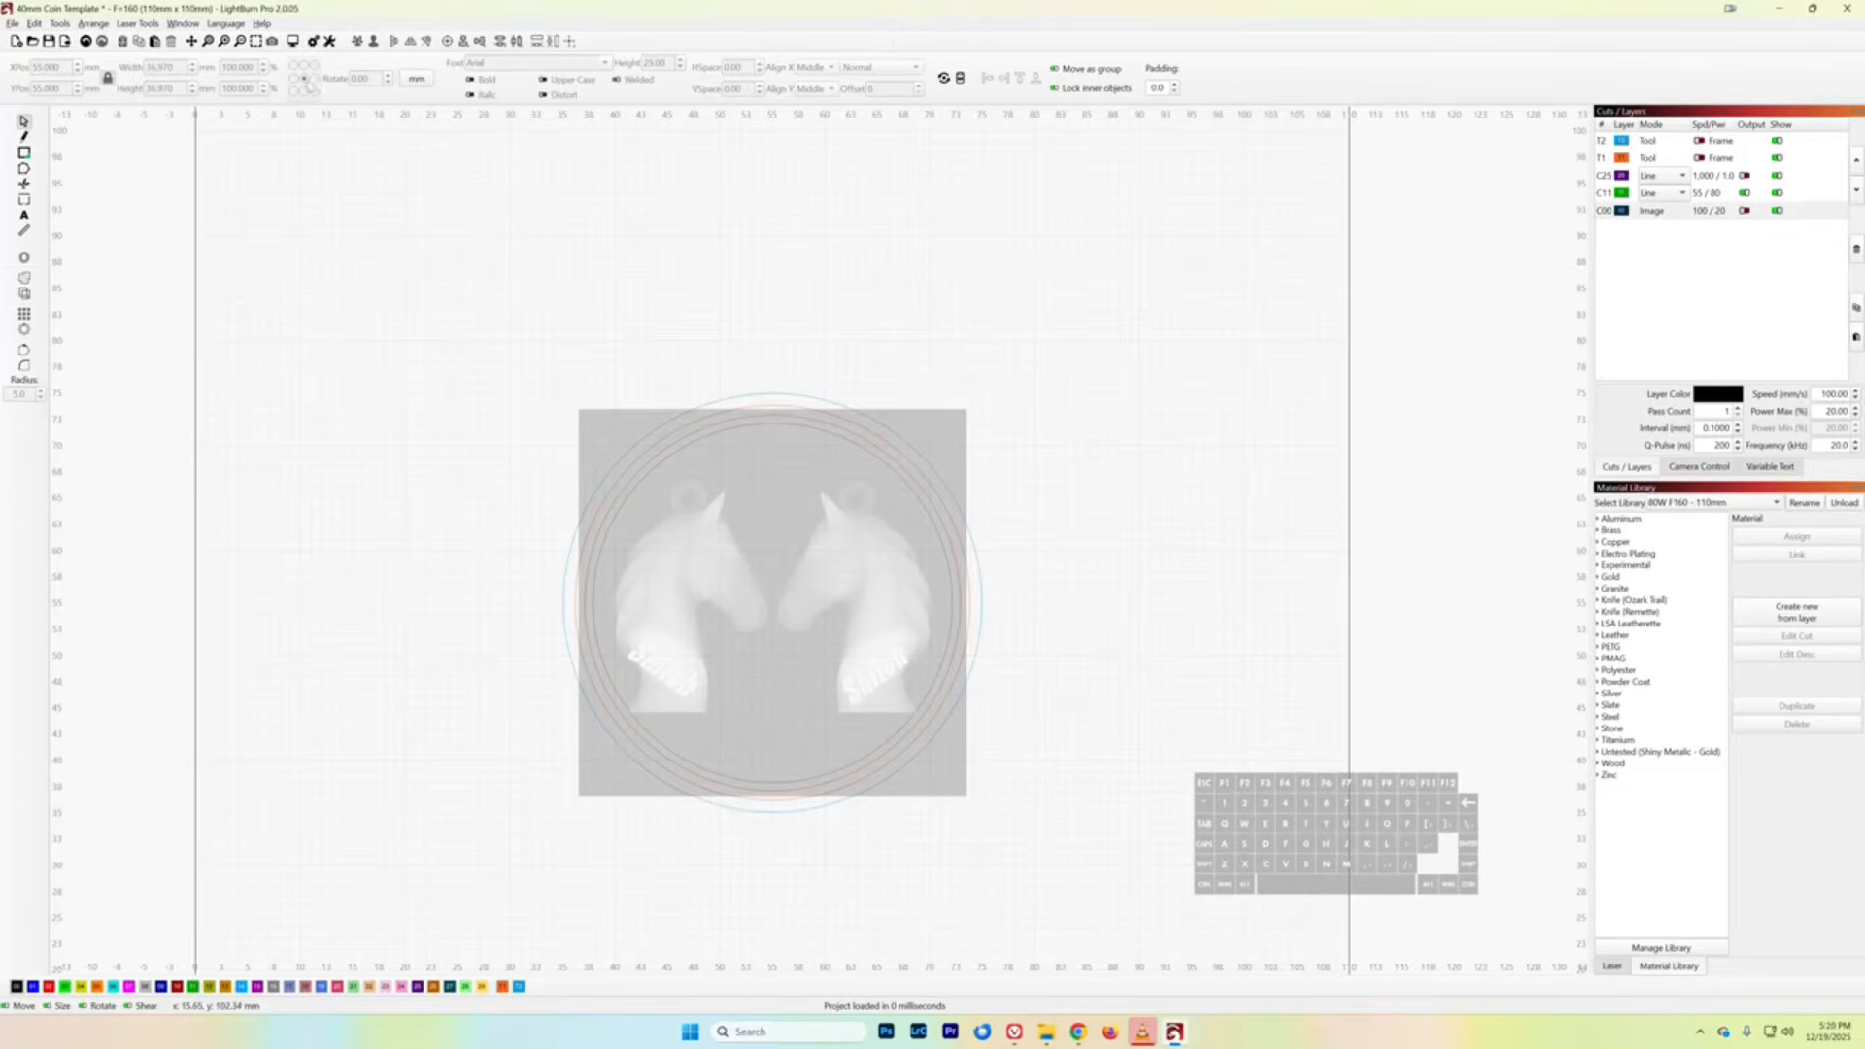
- Import Shiloh Horse Earrings Mask.png and assign it to the red layer C02
left_click(13, 23)
left_click(43, 97)
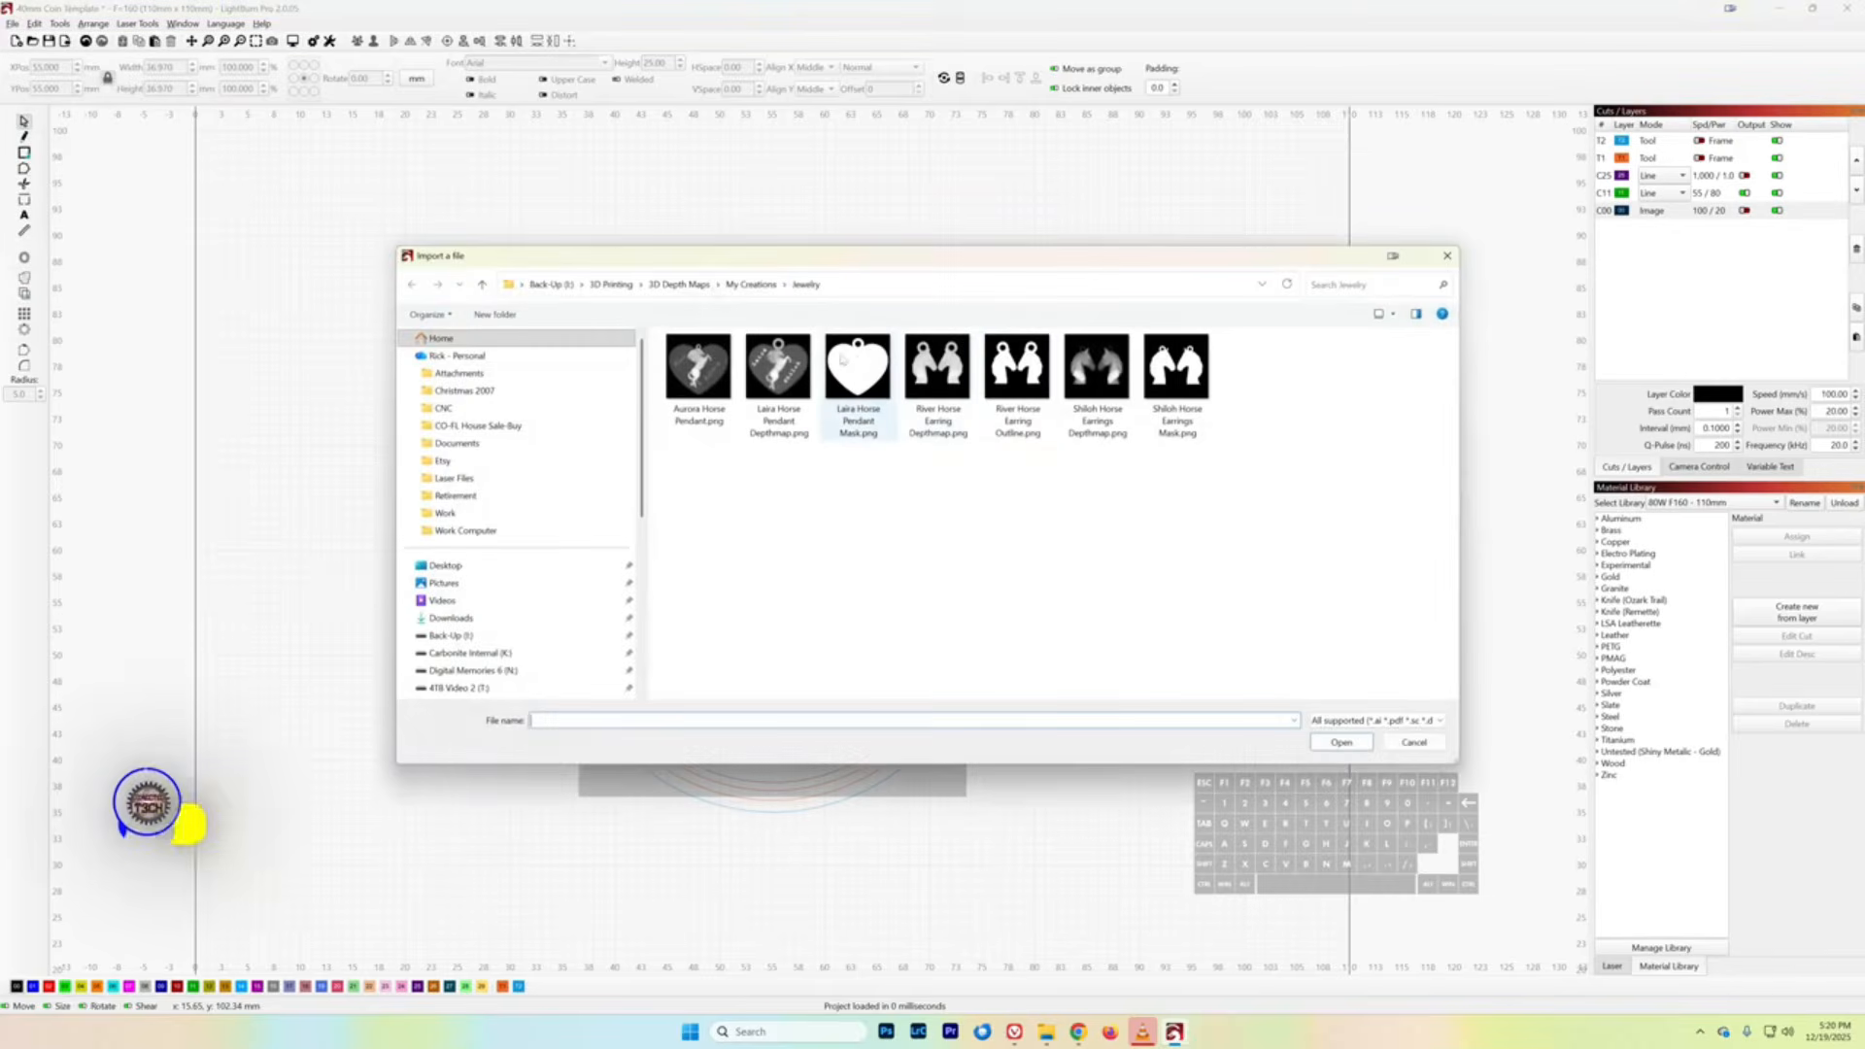
scroll(1014, 420, "down", 6)
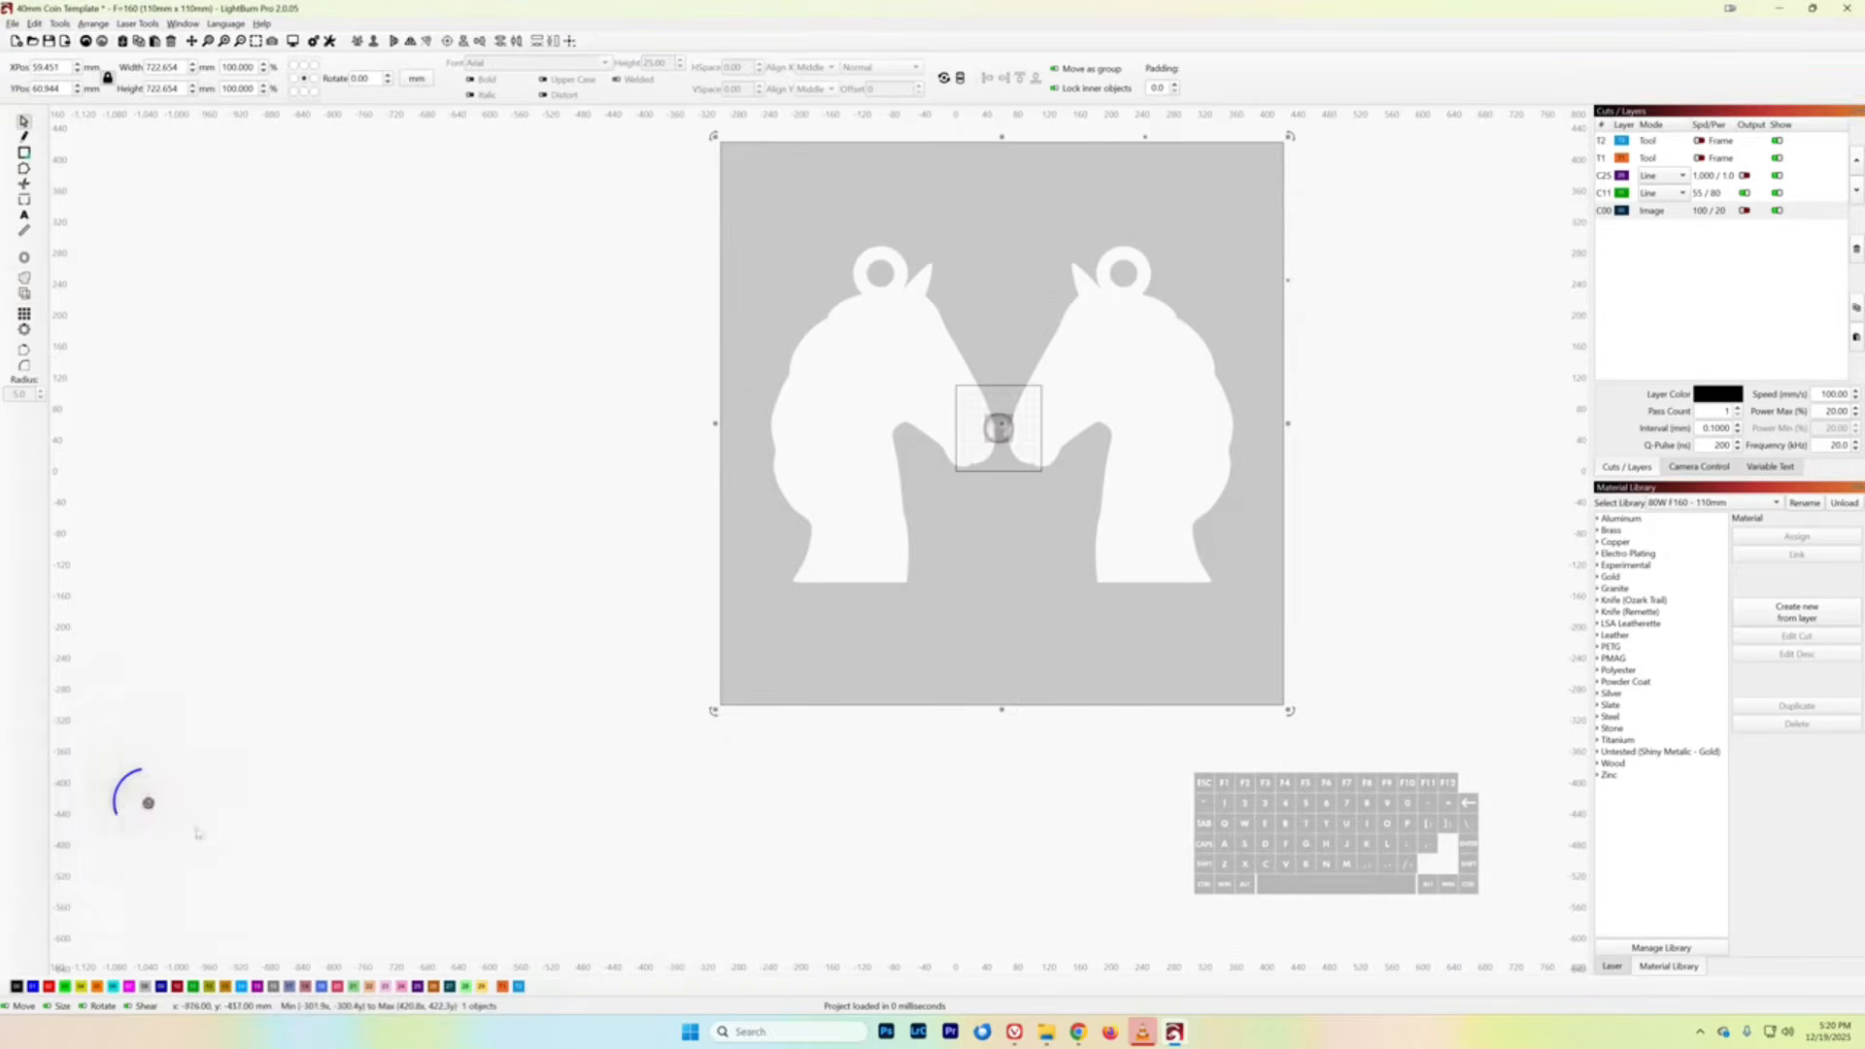
left_click(49, 987)
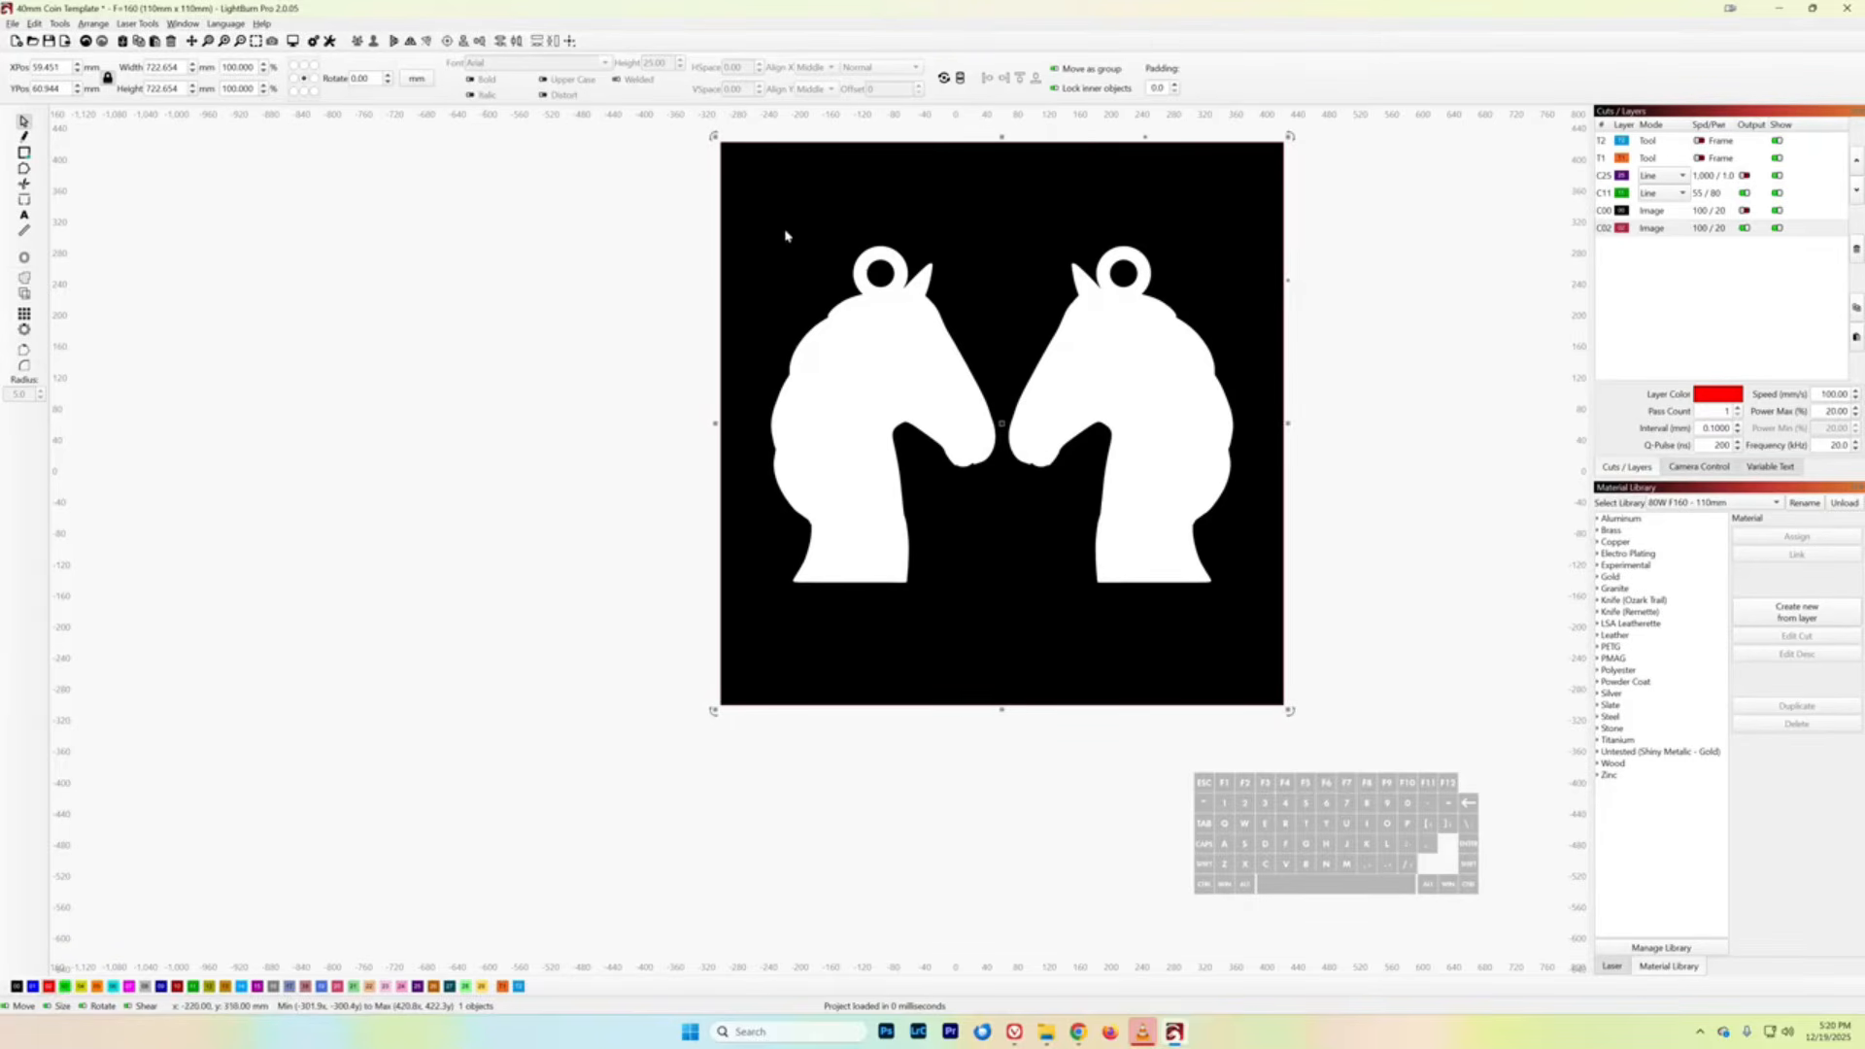
- Move the mask image to the page center and set its width to 36.97 mm to match the depth map
left_click(569, 42)
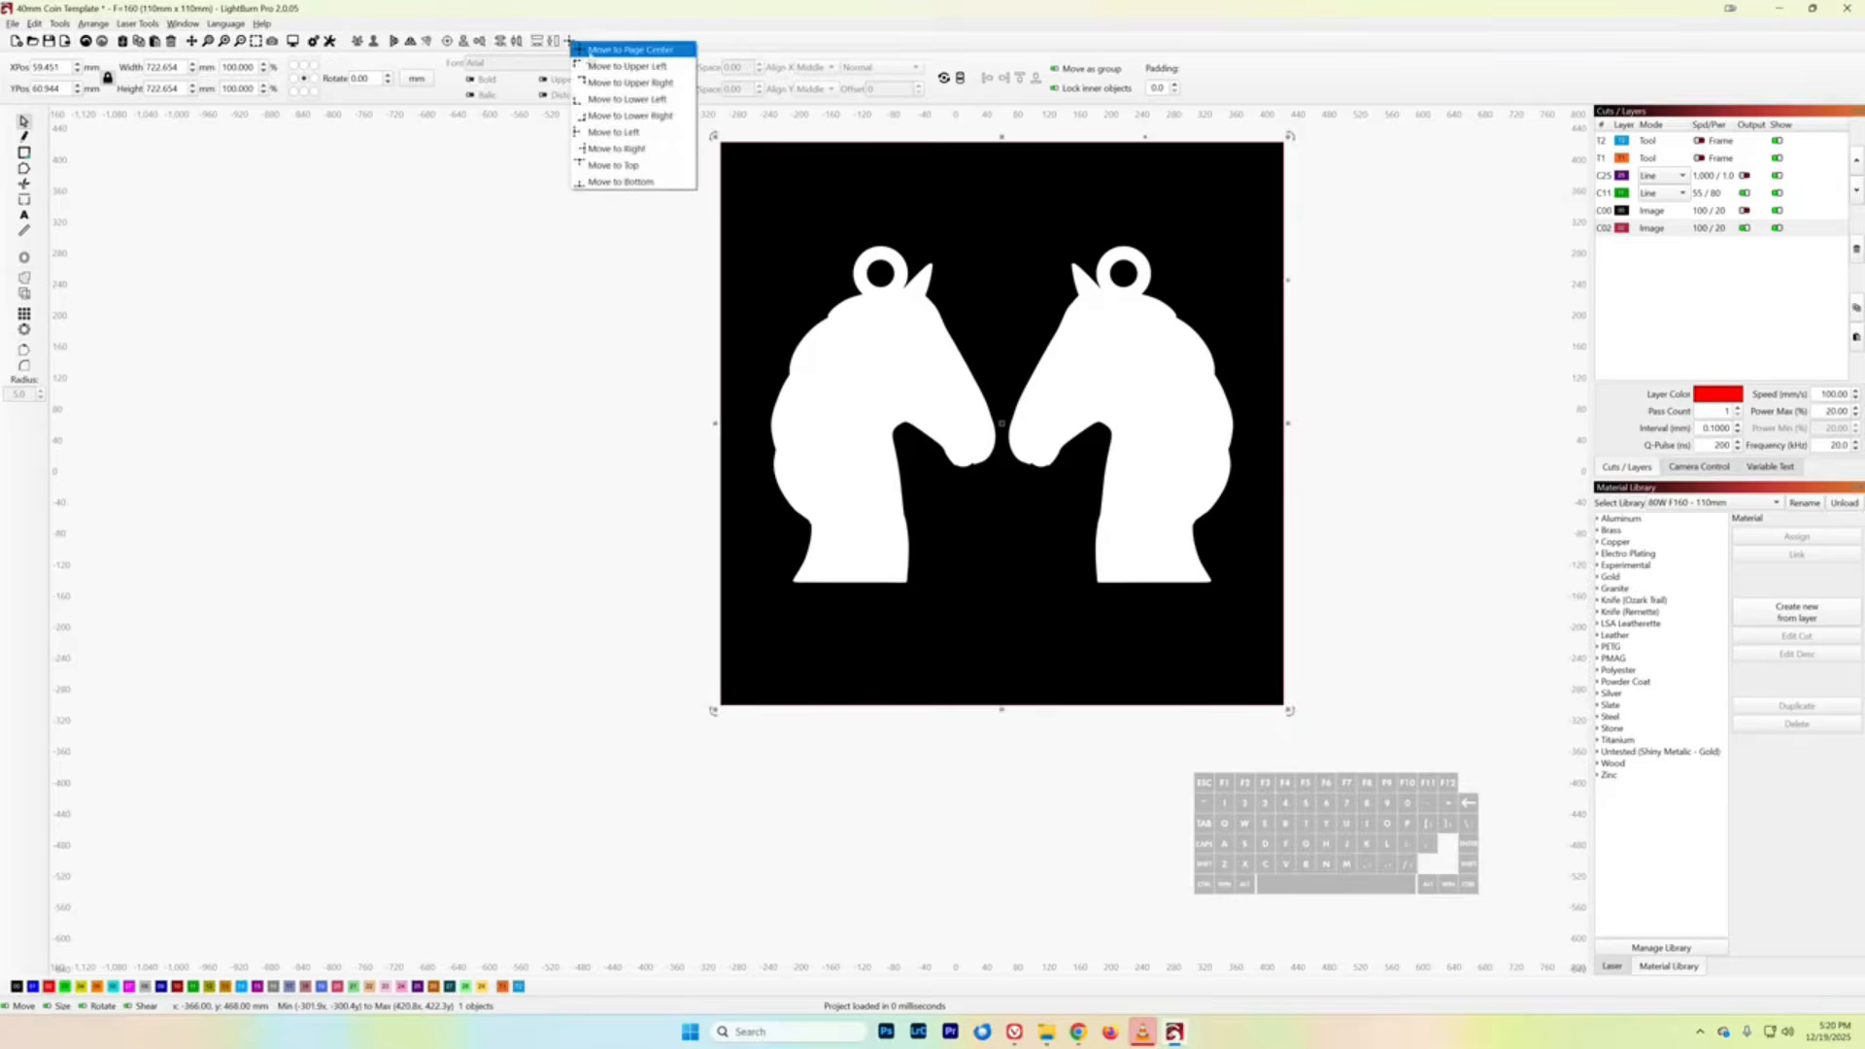
left_click(593, 55)
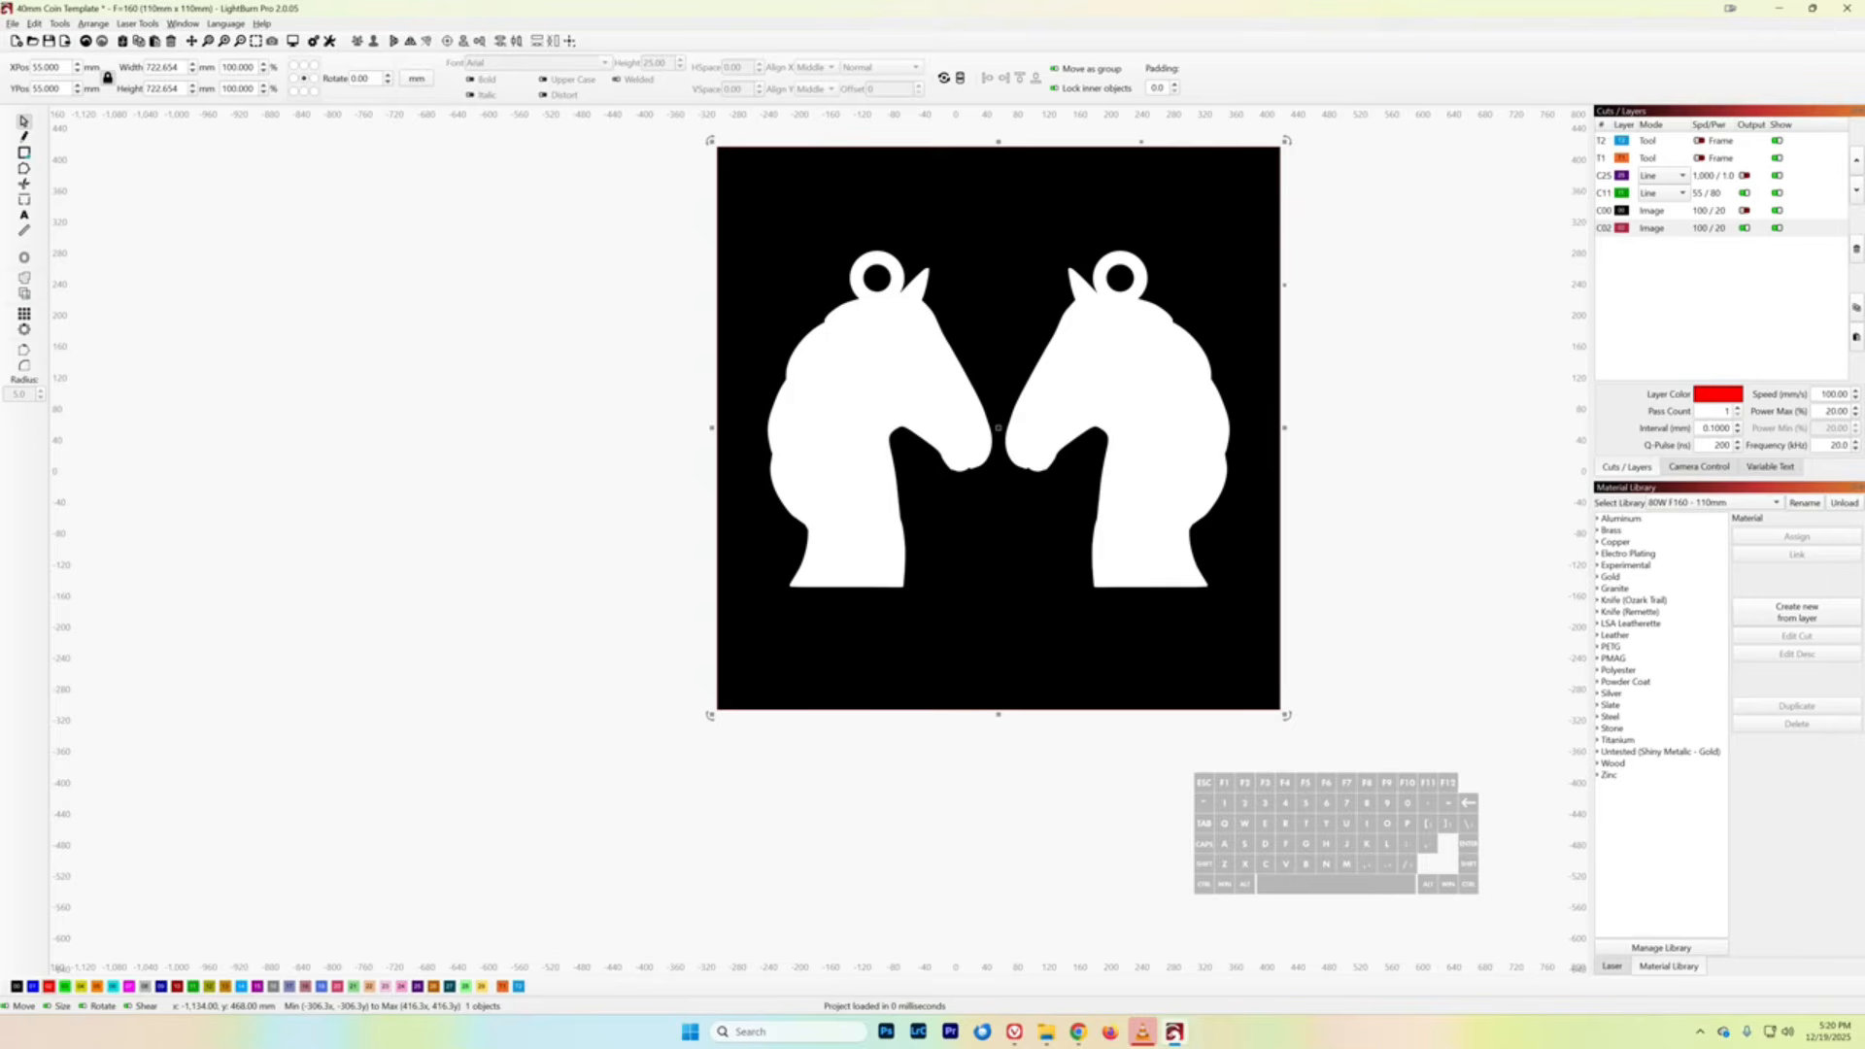
double_click(162, 67)
type("36.97")
key("Return")
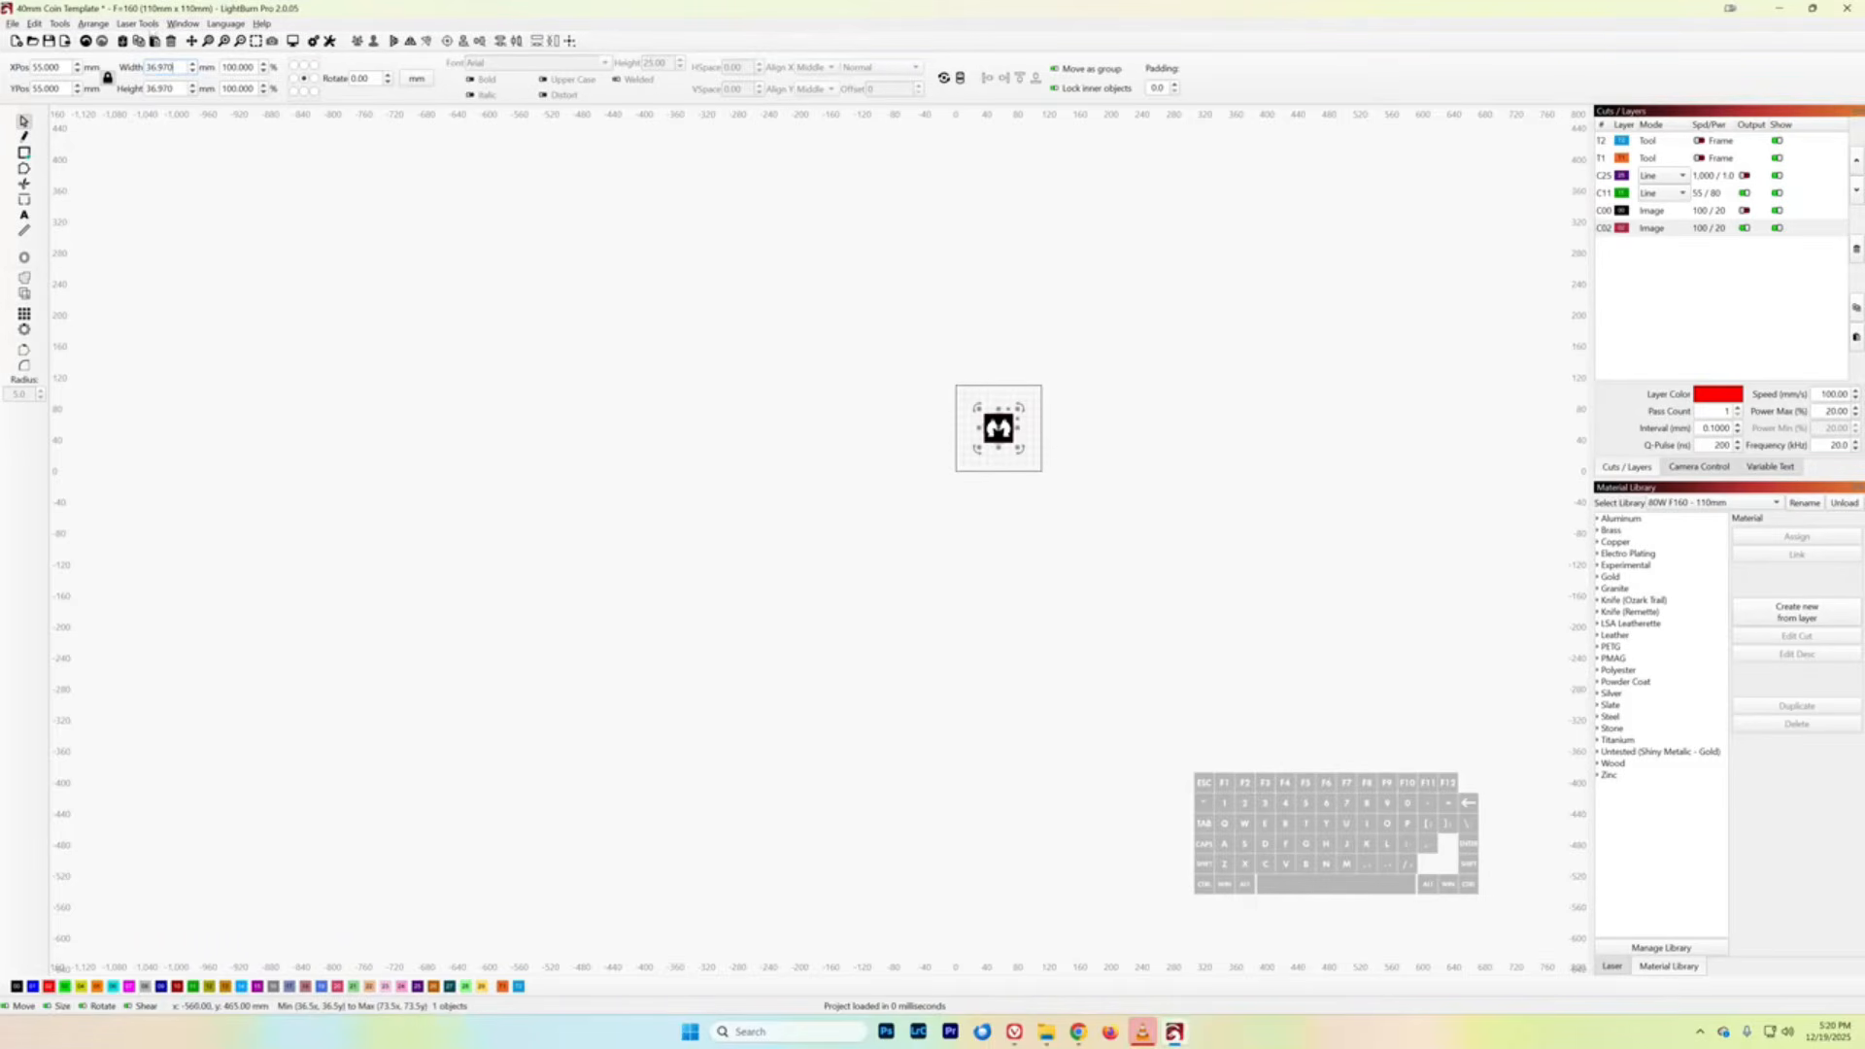
- Trace the mask image into vector outlines with cutoff 0 and threshold 128, keeping the source image
left_click(93, 23)
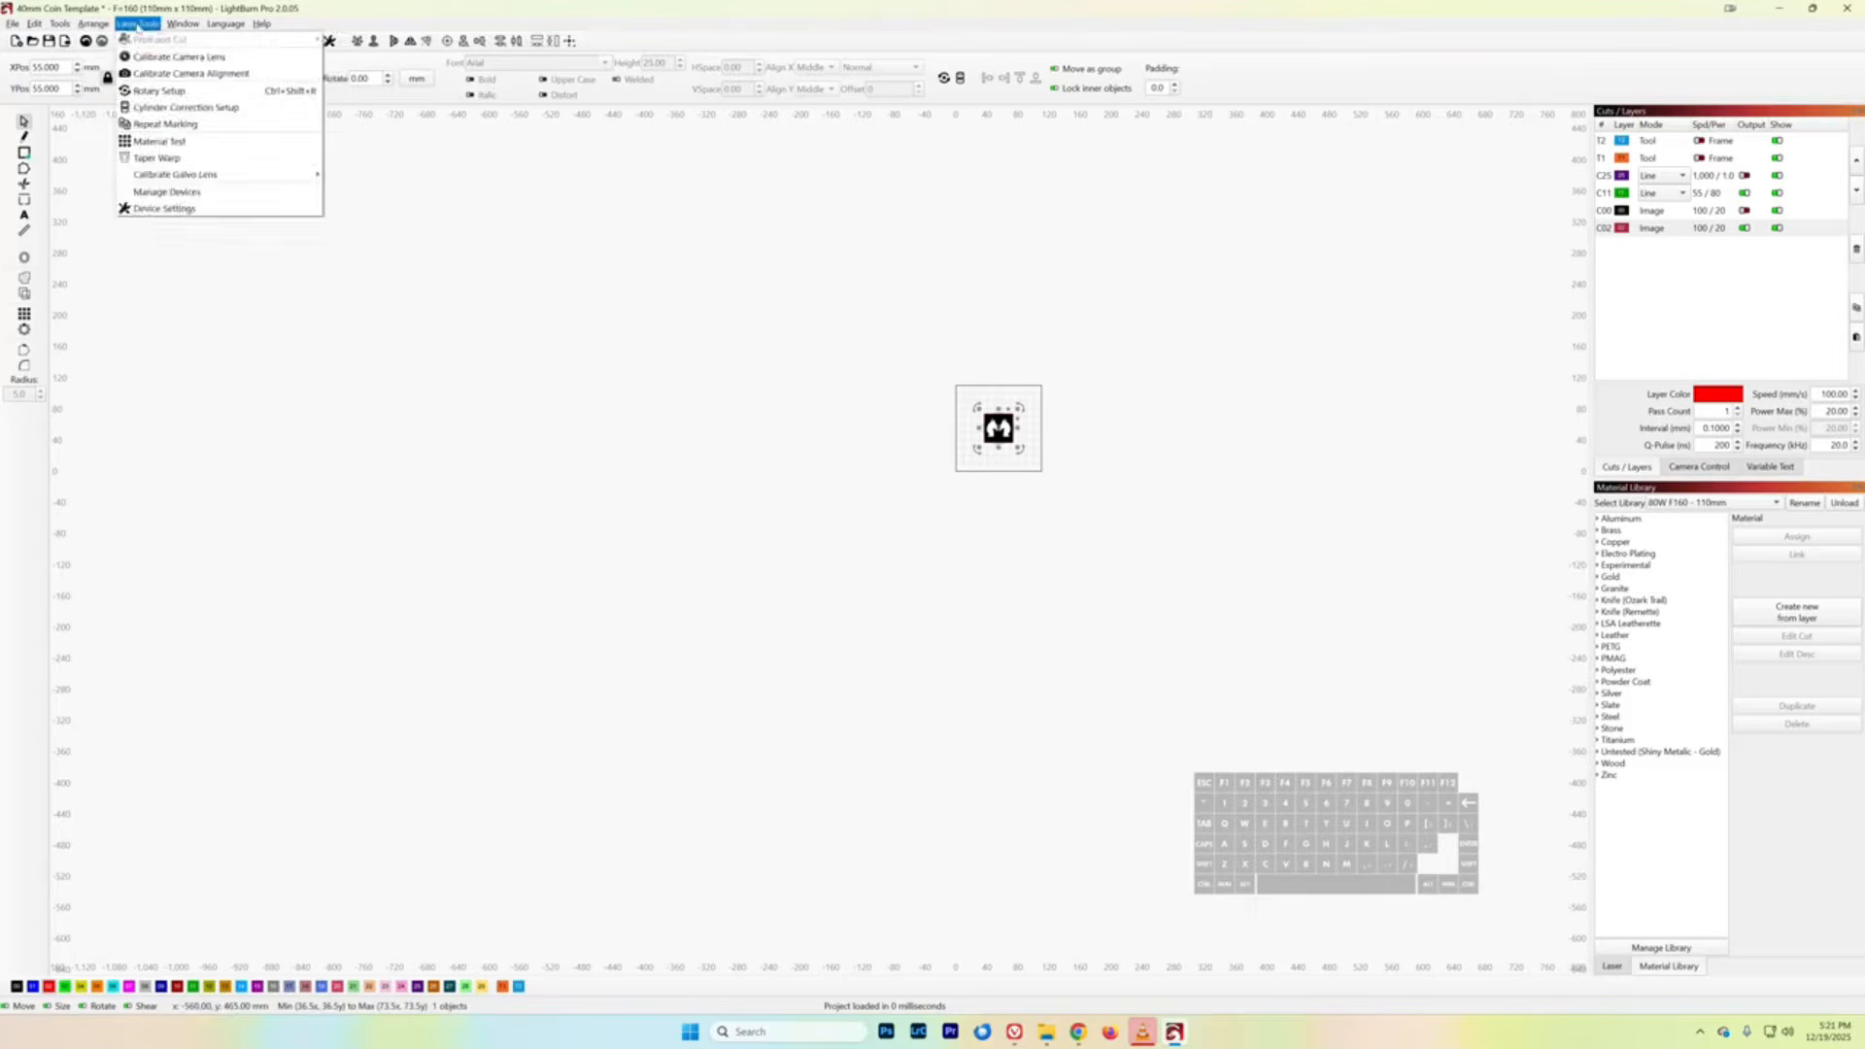
mouse_move(182, 24)
left_click(209, 123)
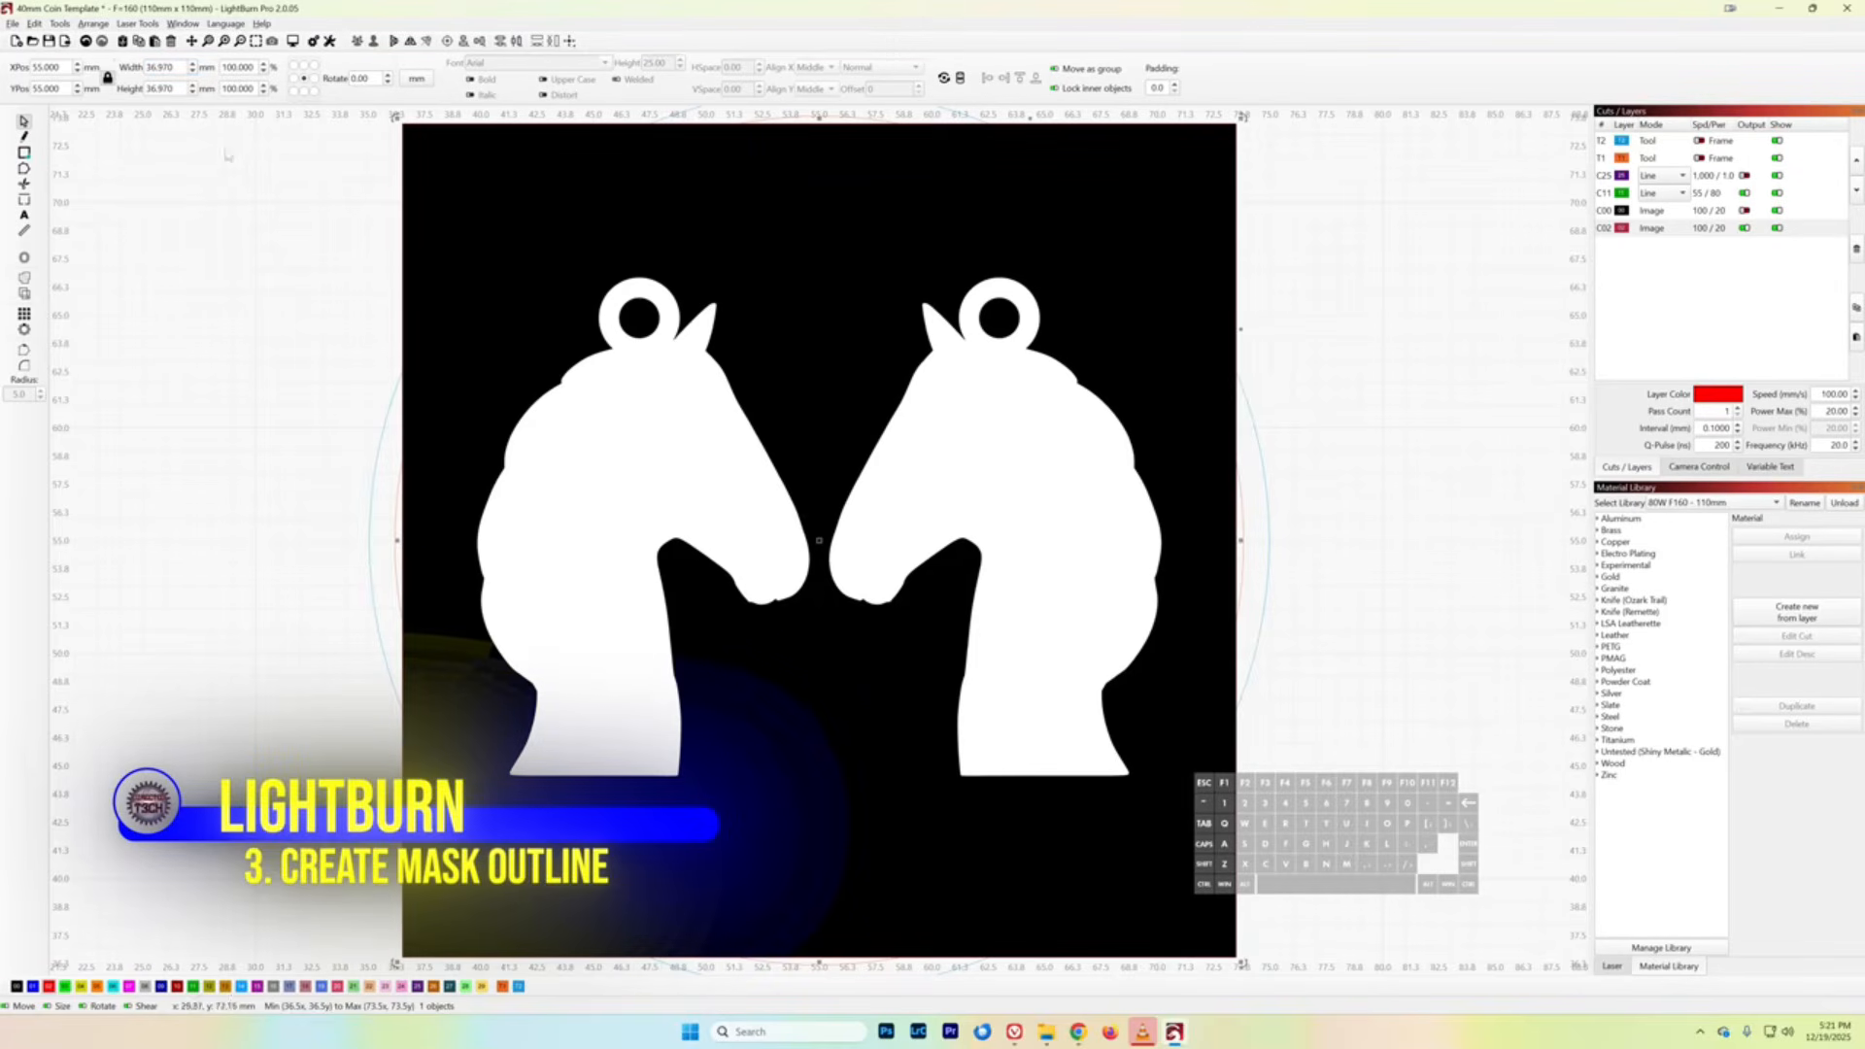
left_click(59, 23)
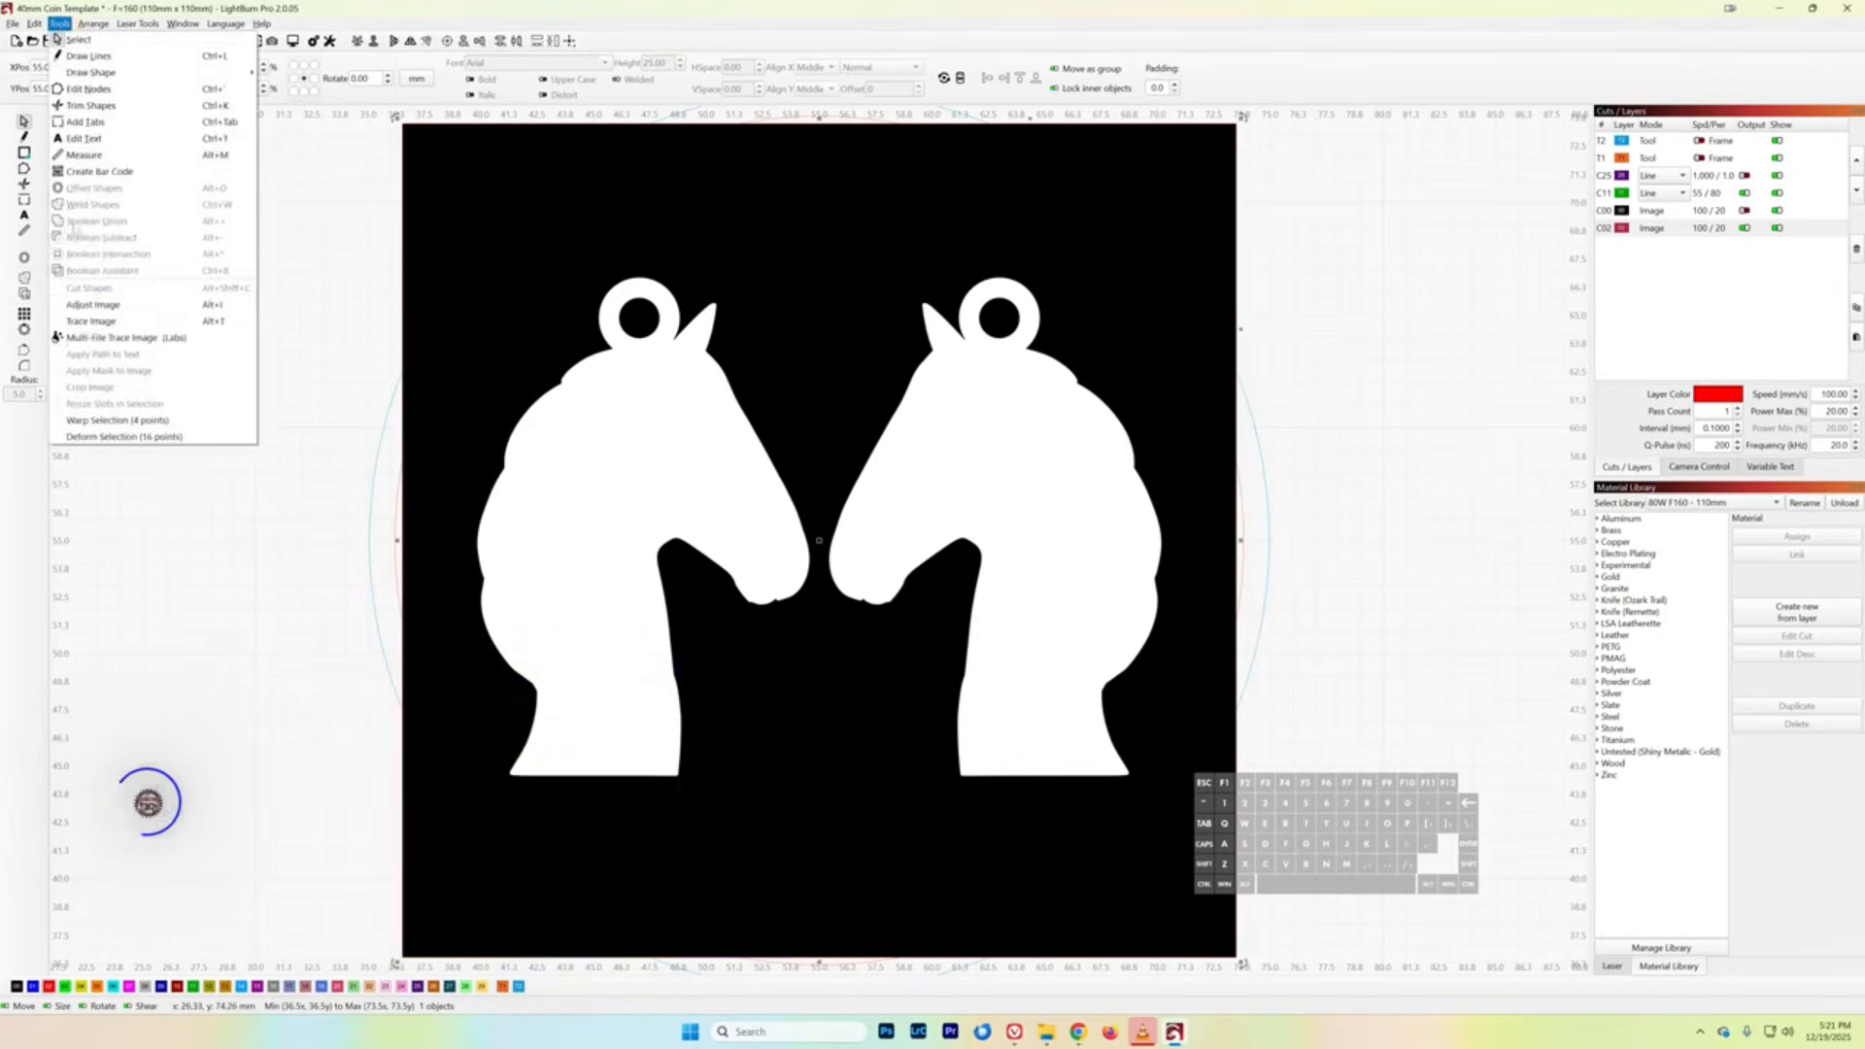
left_click(87, 320)
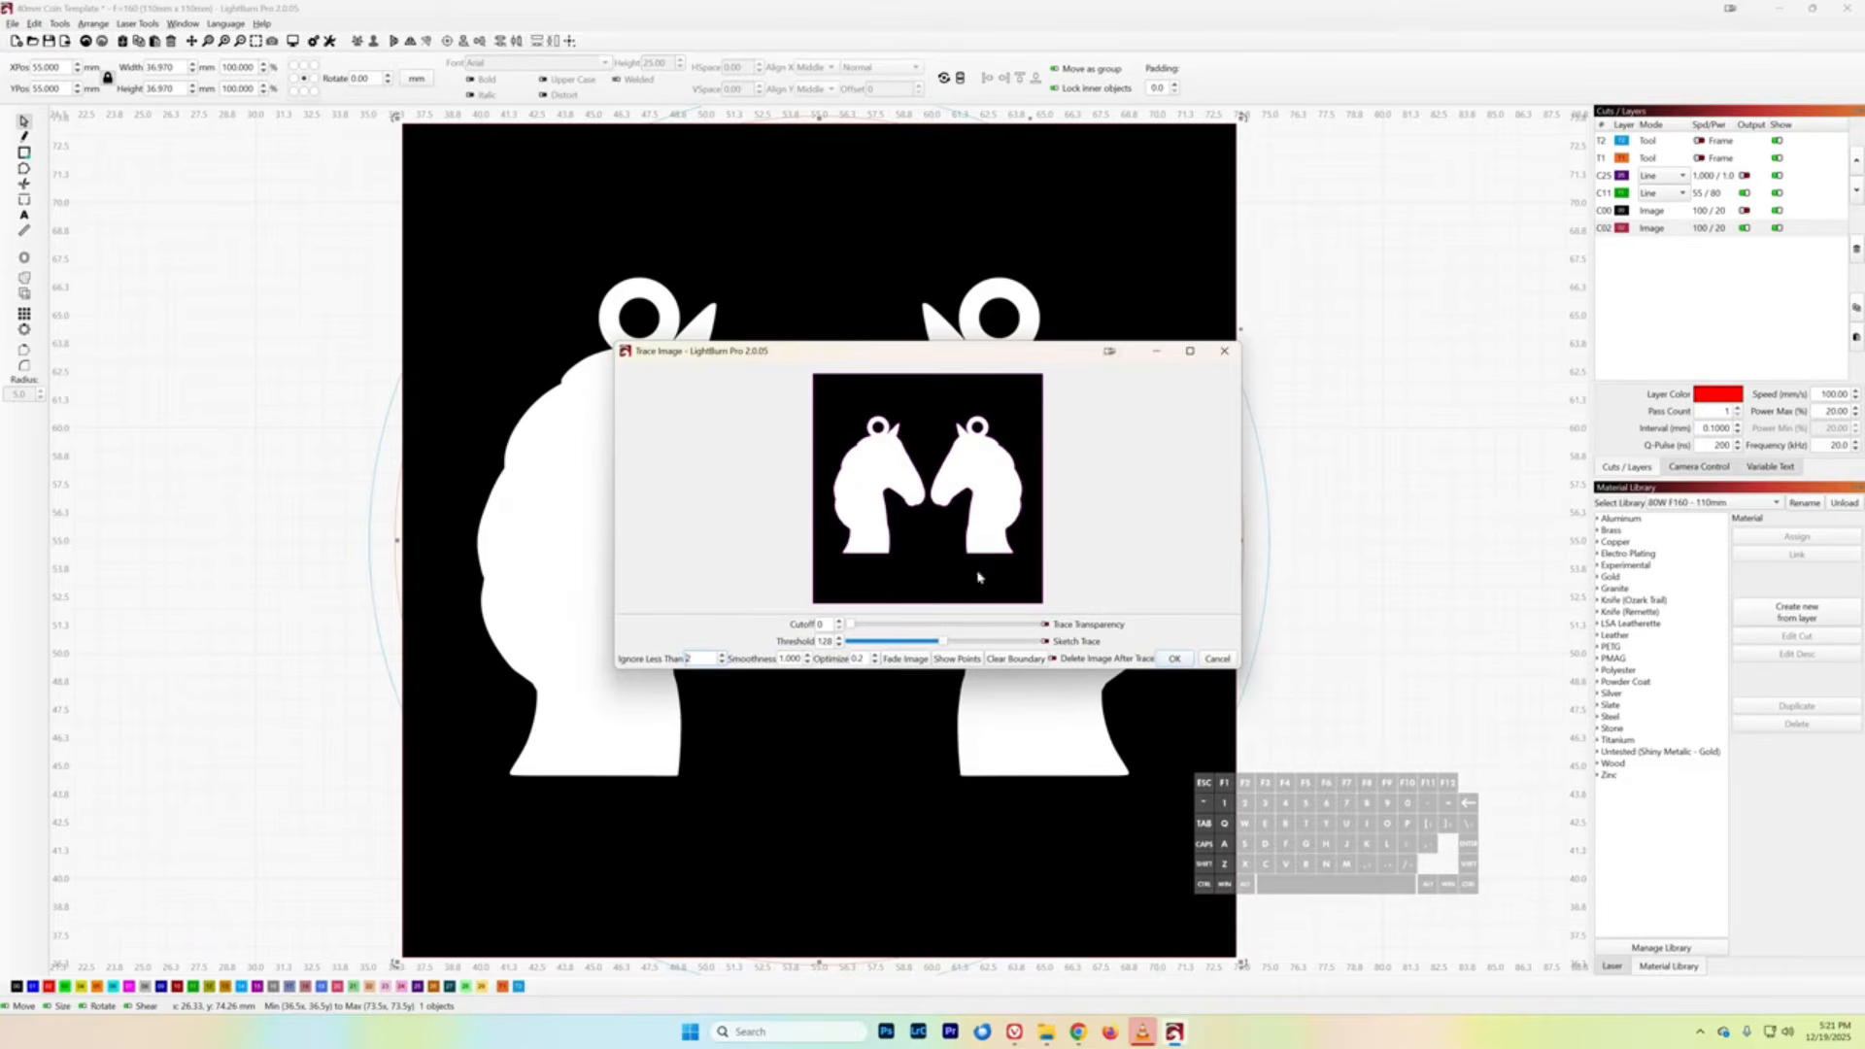
left_click(1173, 660)
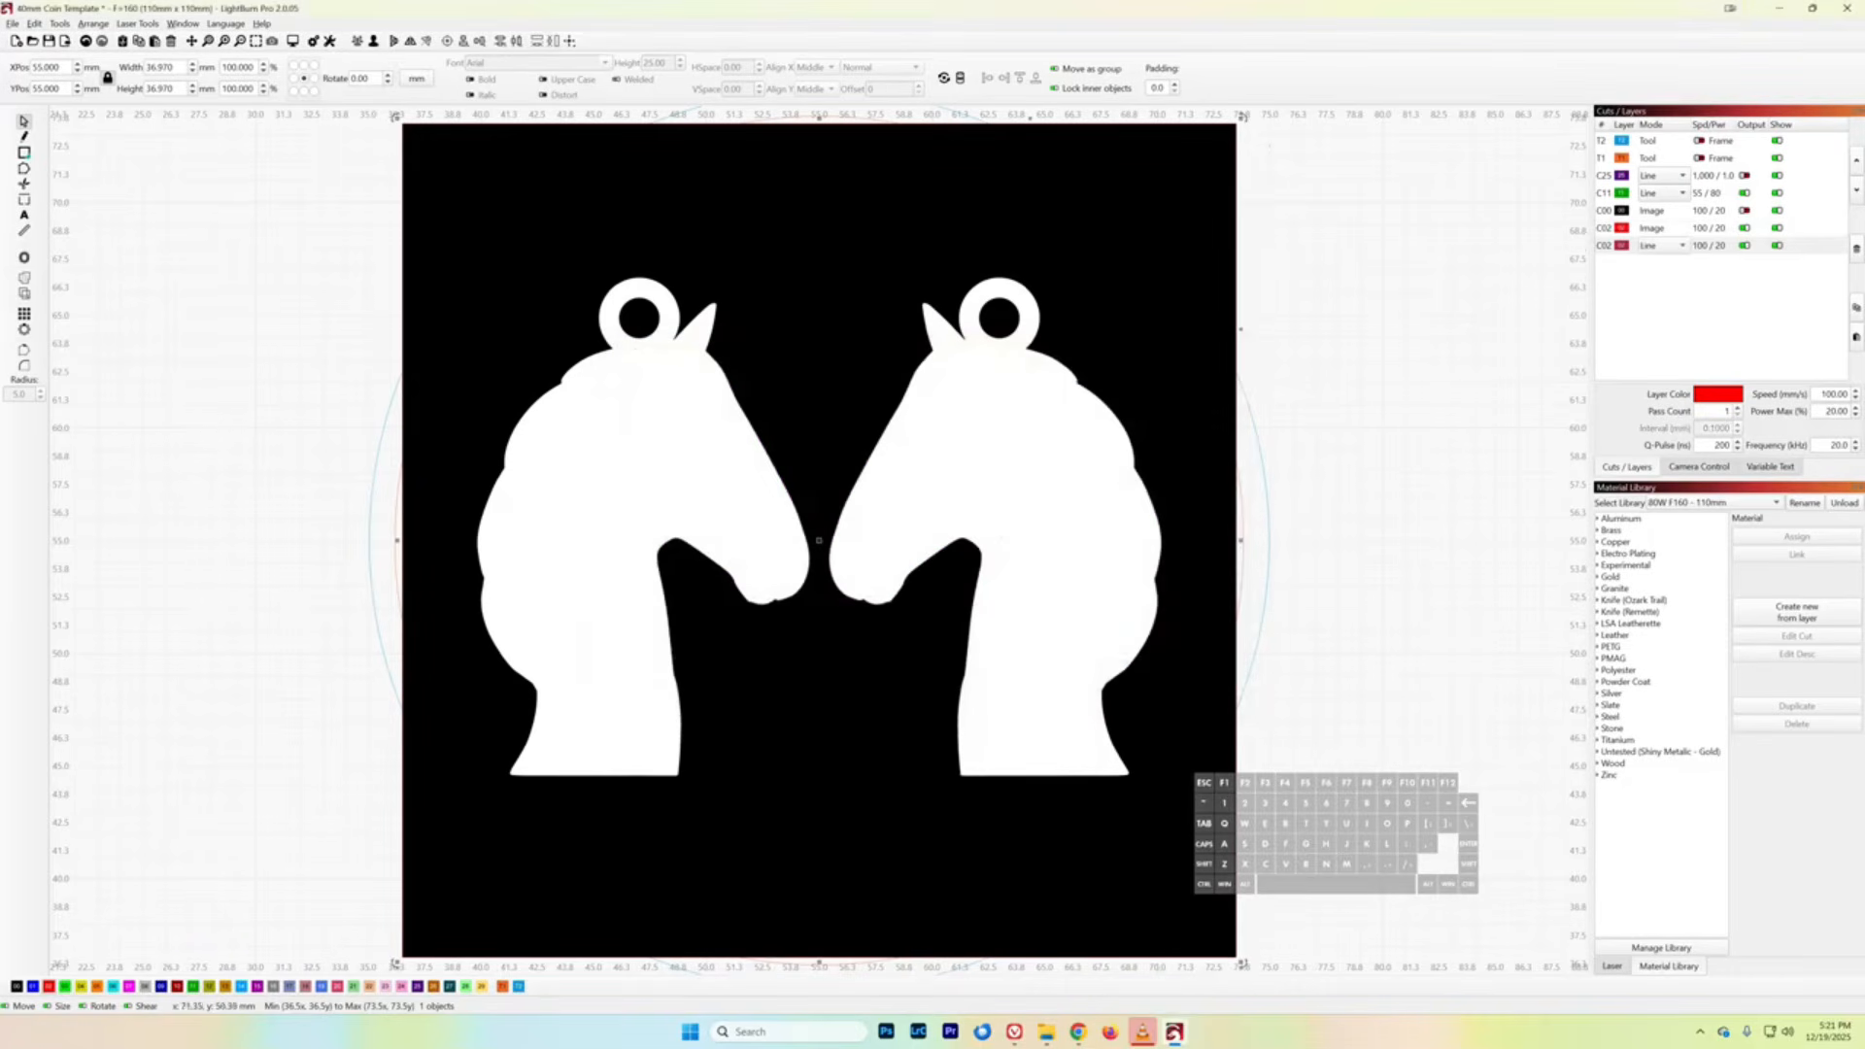
- Disable output of the mask image's layer and hide both image layers, leaving the traced outlines shown
left_click(1745, 229)
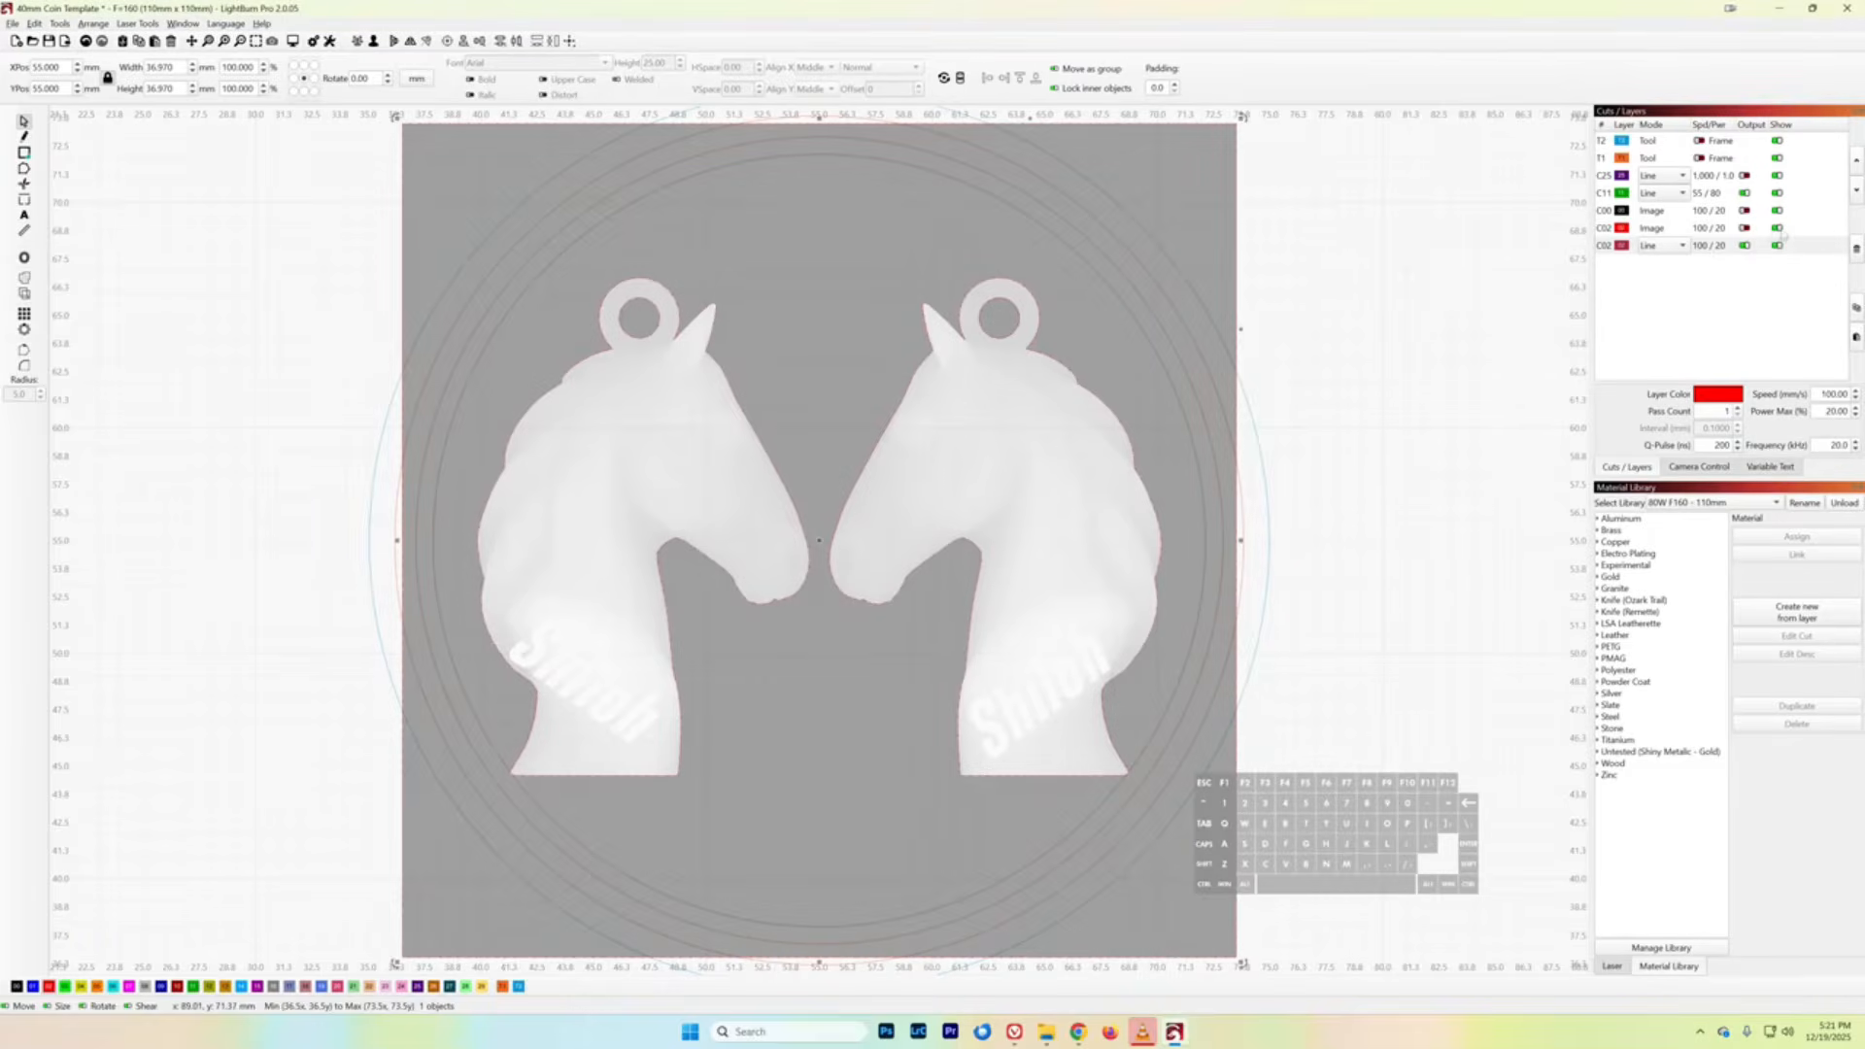
left_click(1777, 228)
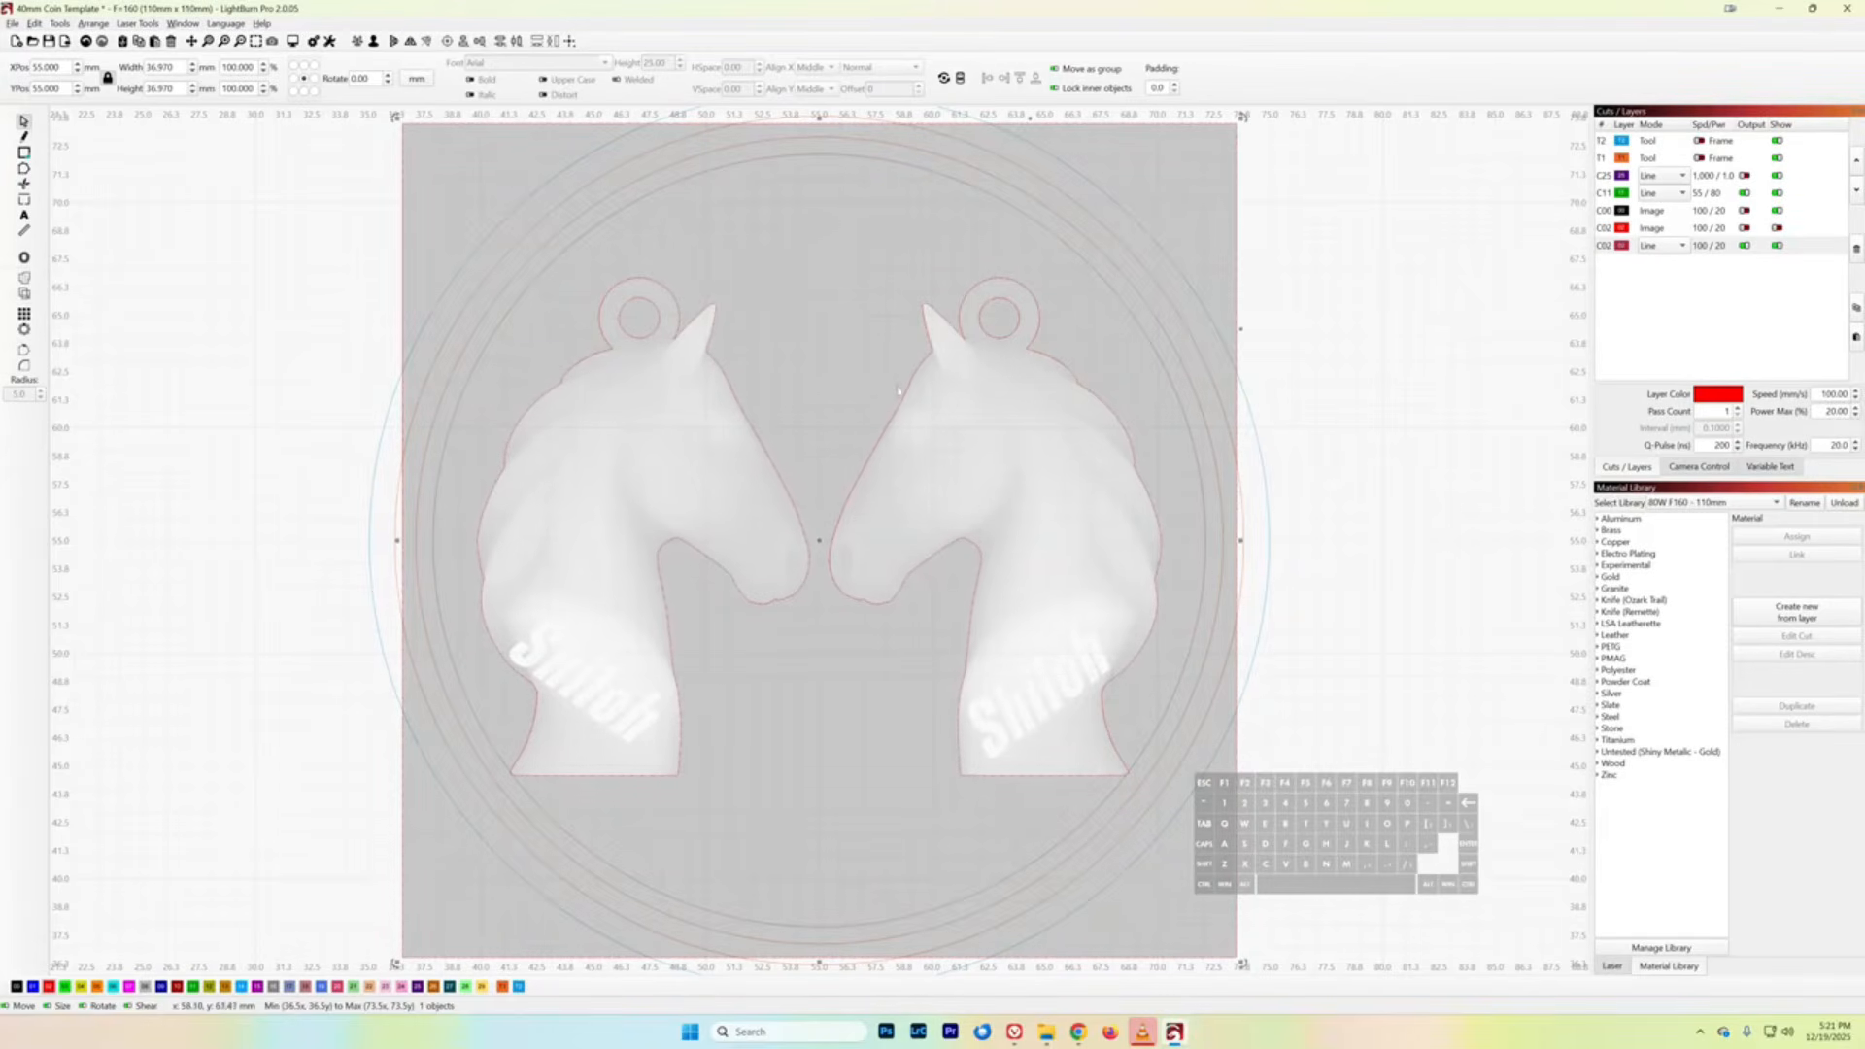
left_click(1360, 218)
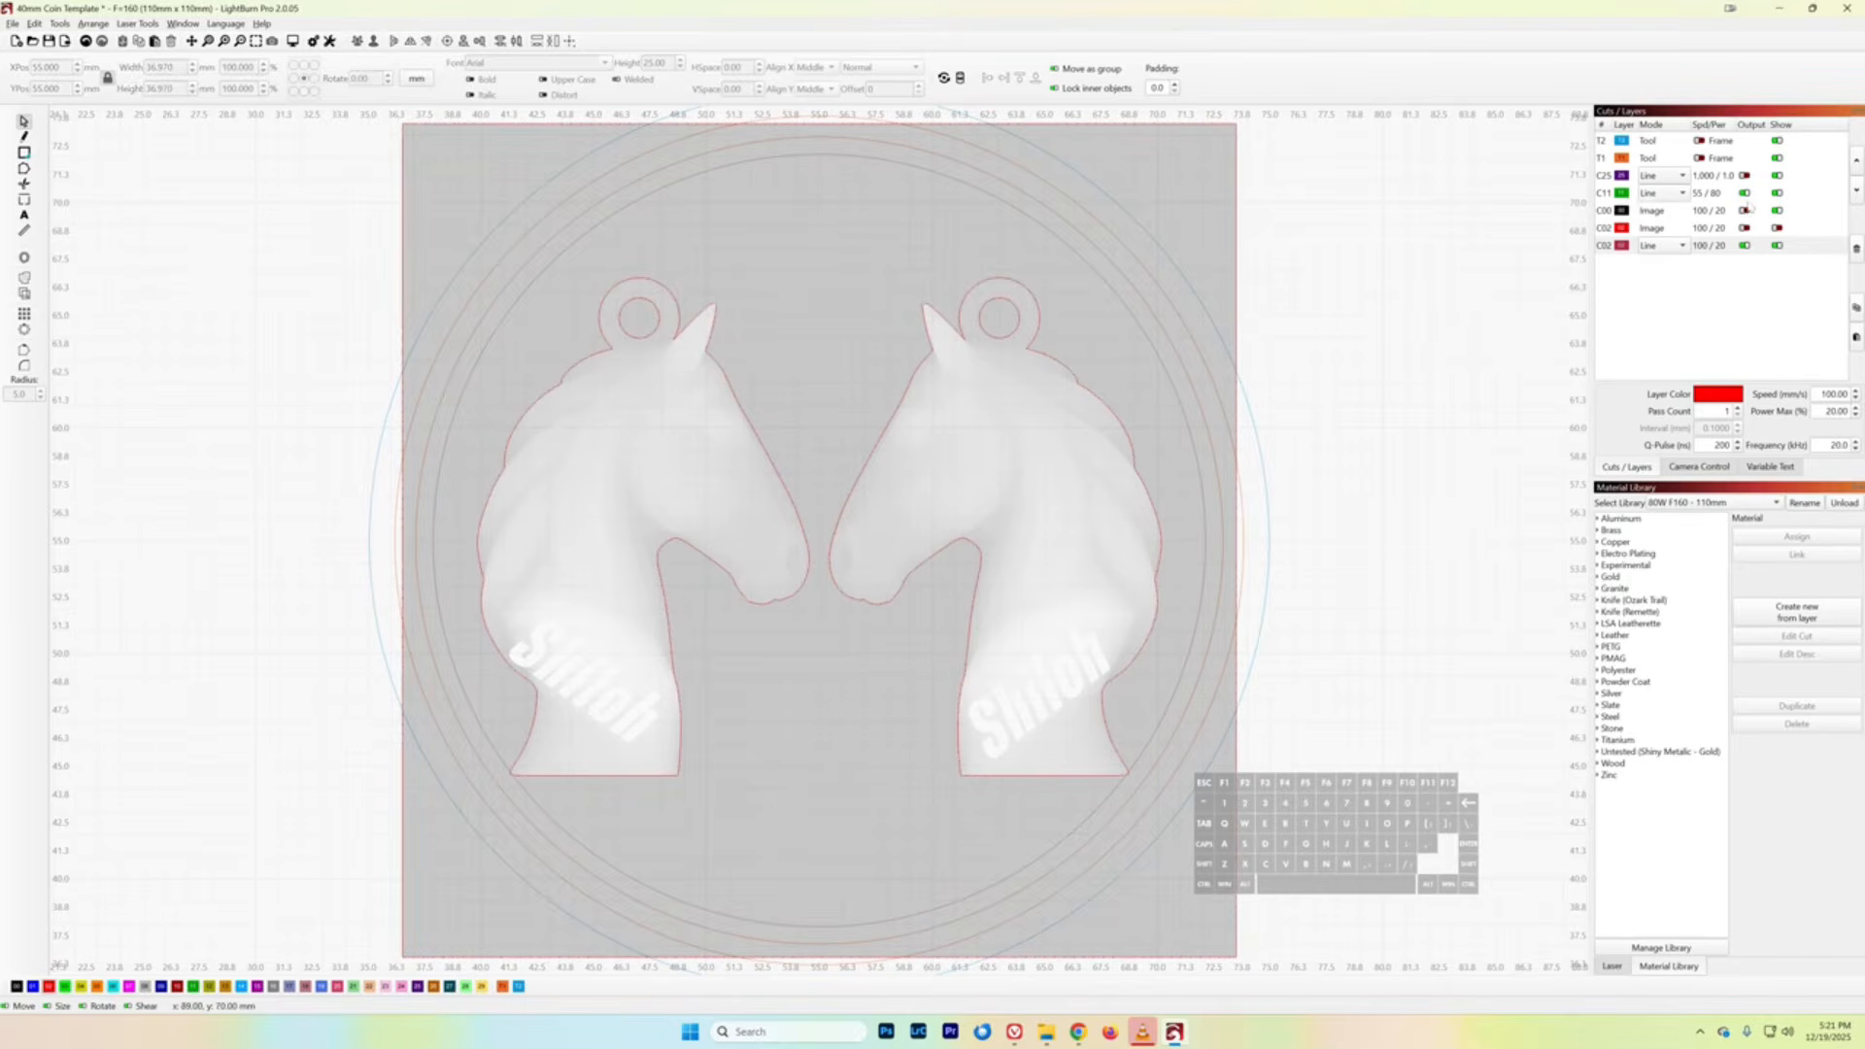
left_click(1776, 227)
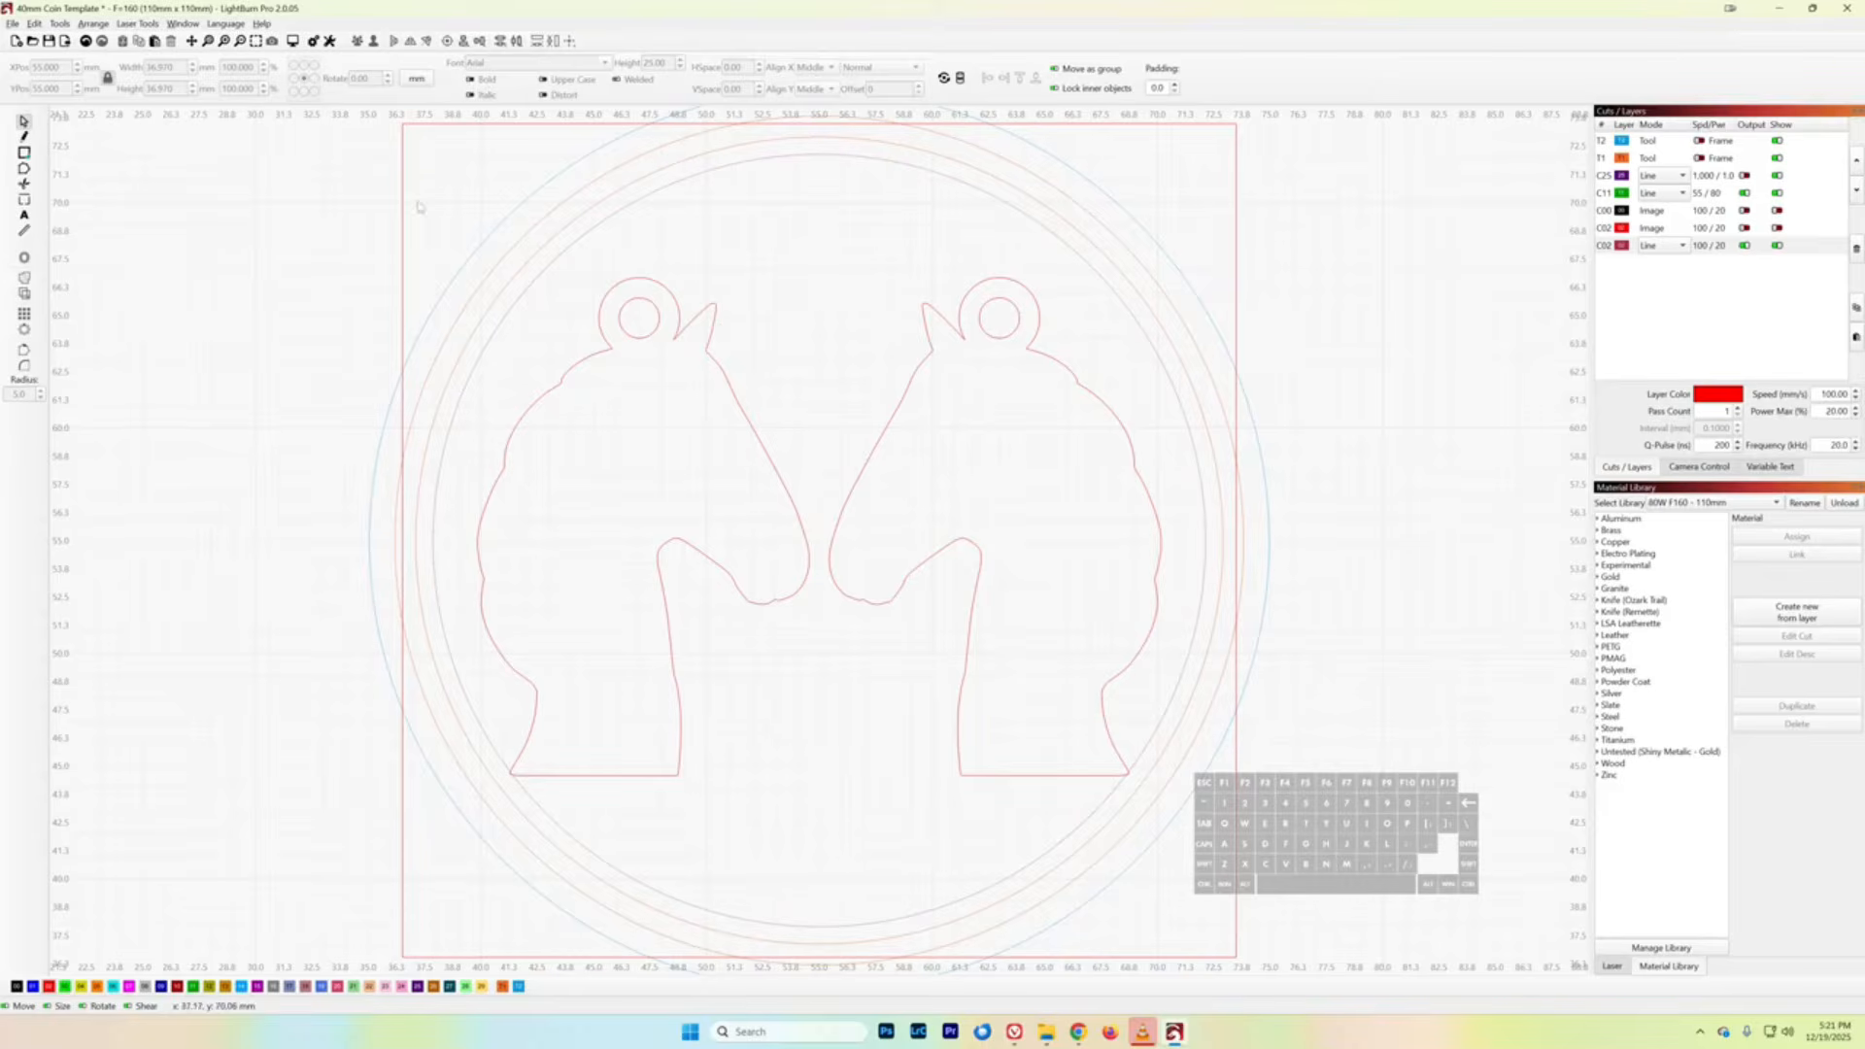
- Ungroup the traced outlines and delete the square frame surrounding the two horse heads
left_click(405, 206)
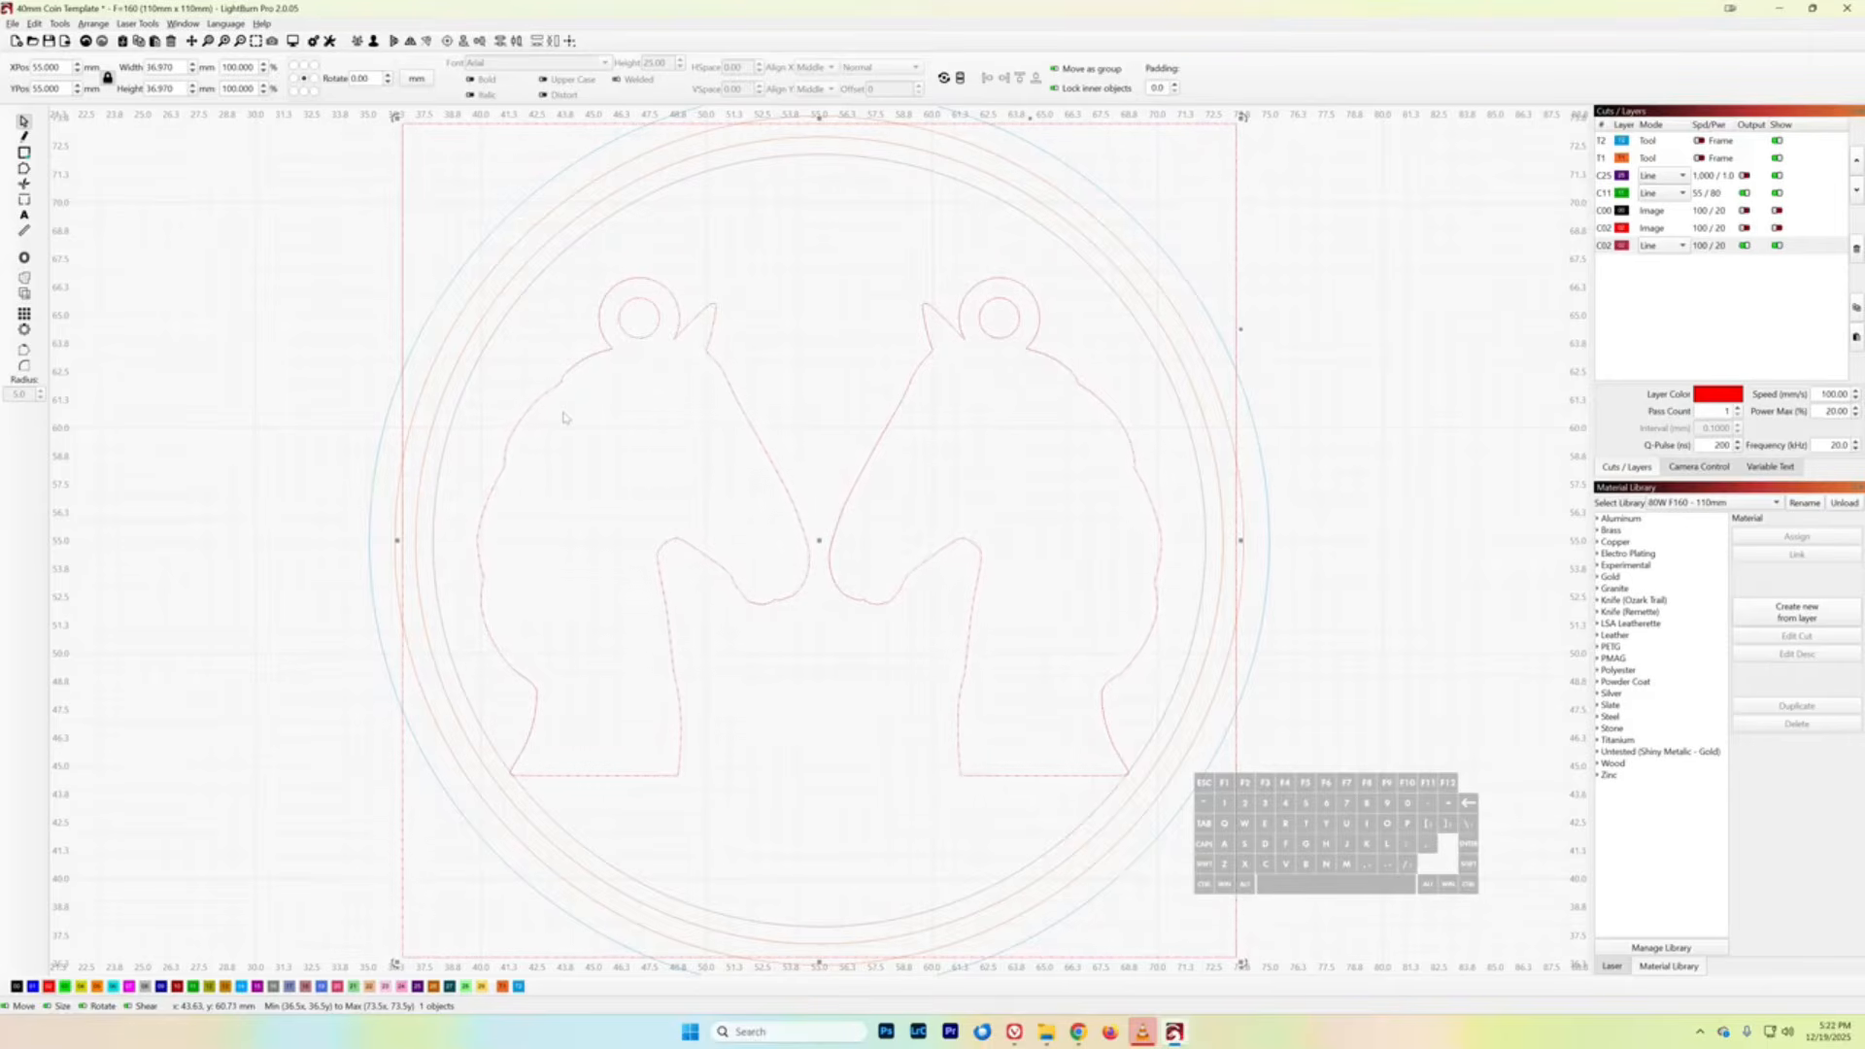
key("ctrl")
key("ctrl+u")
right_click(560, 386)
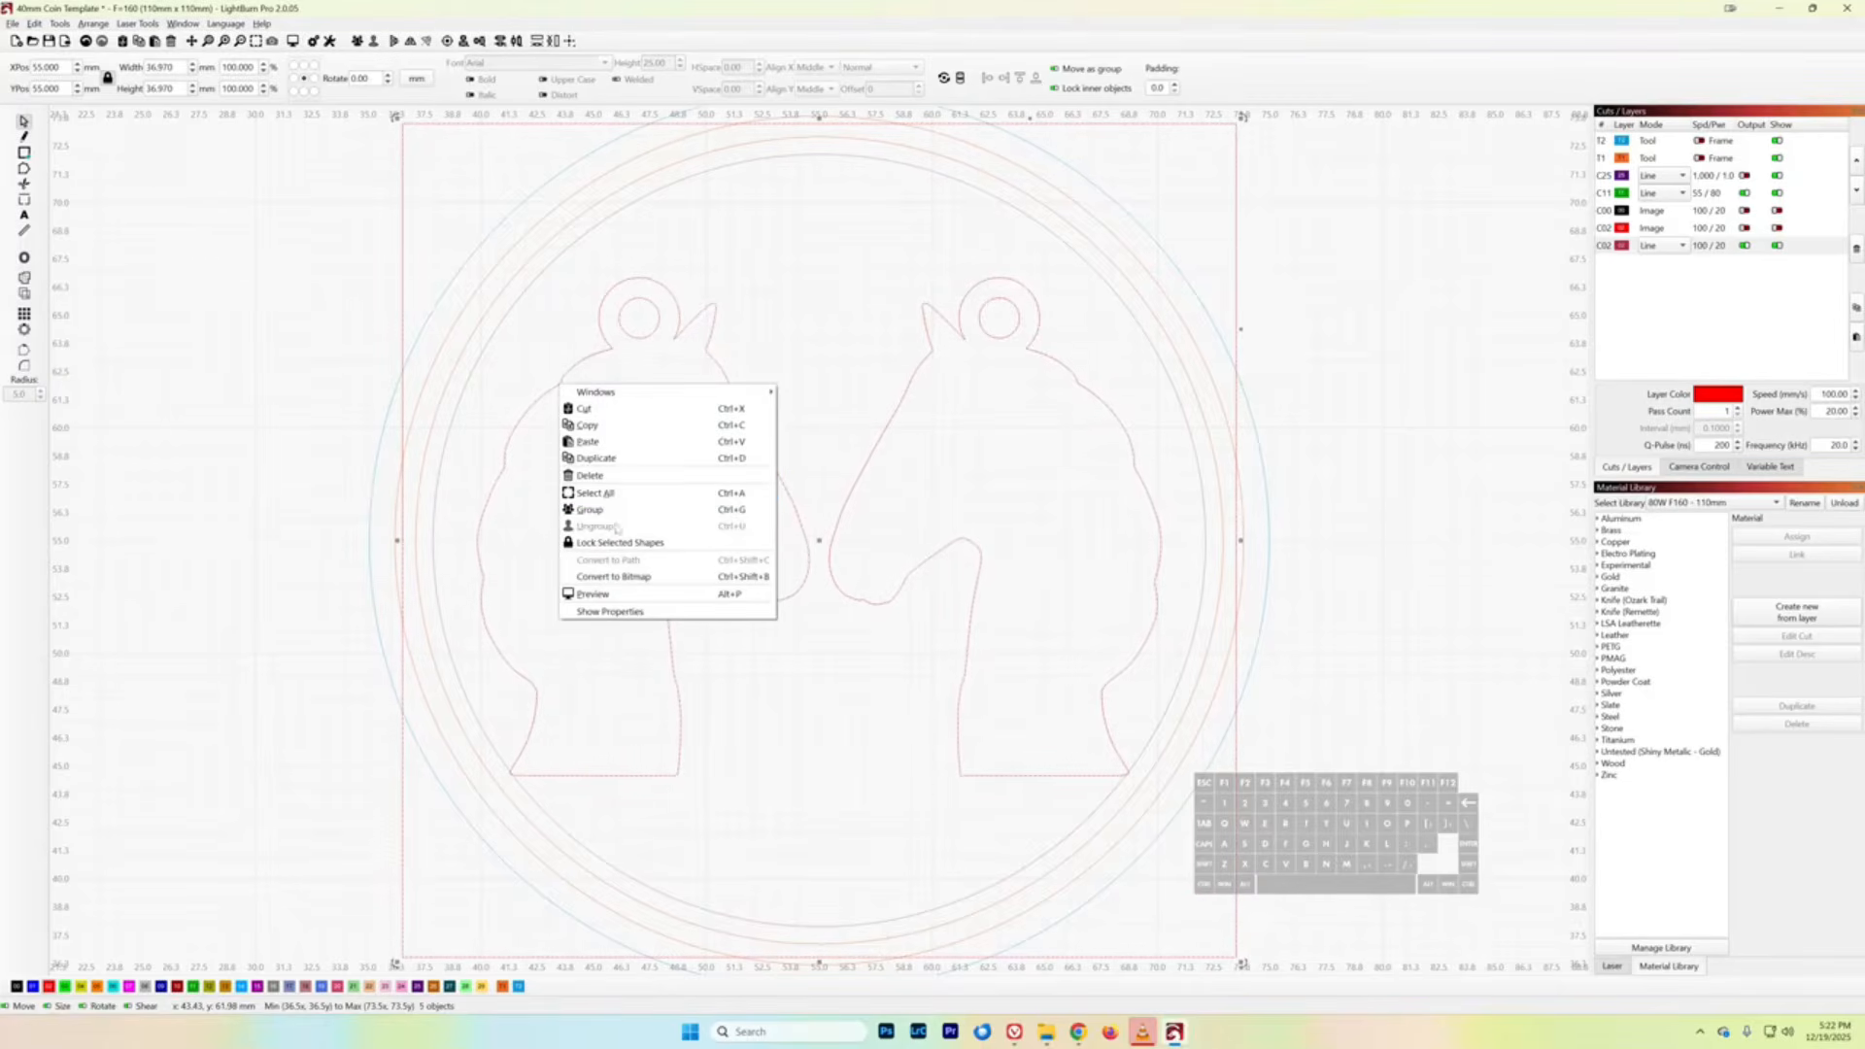
left_click(589, 475)
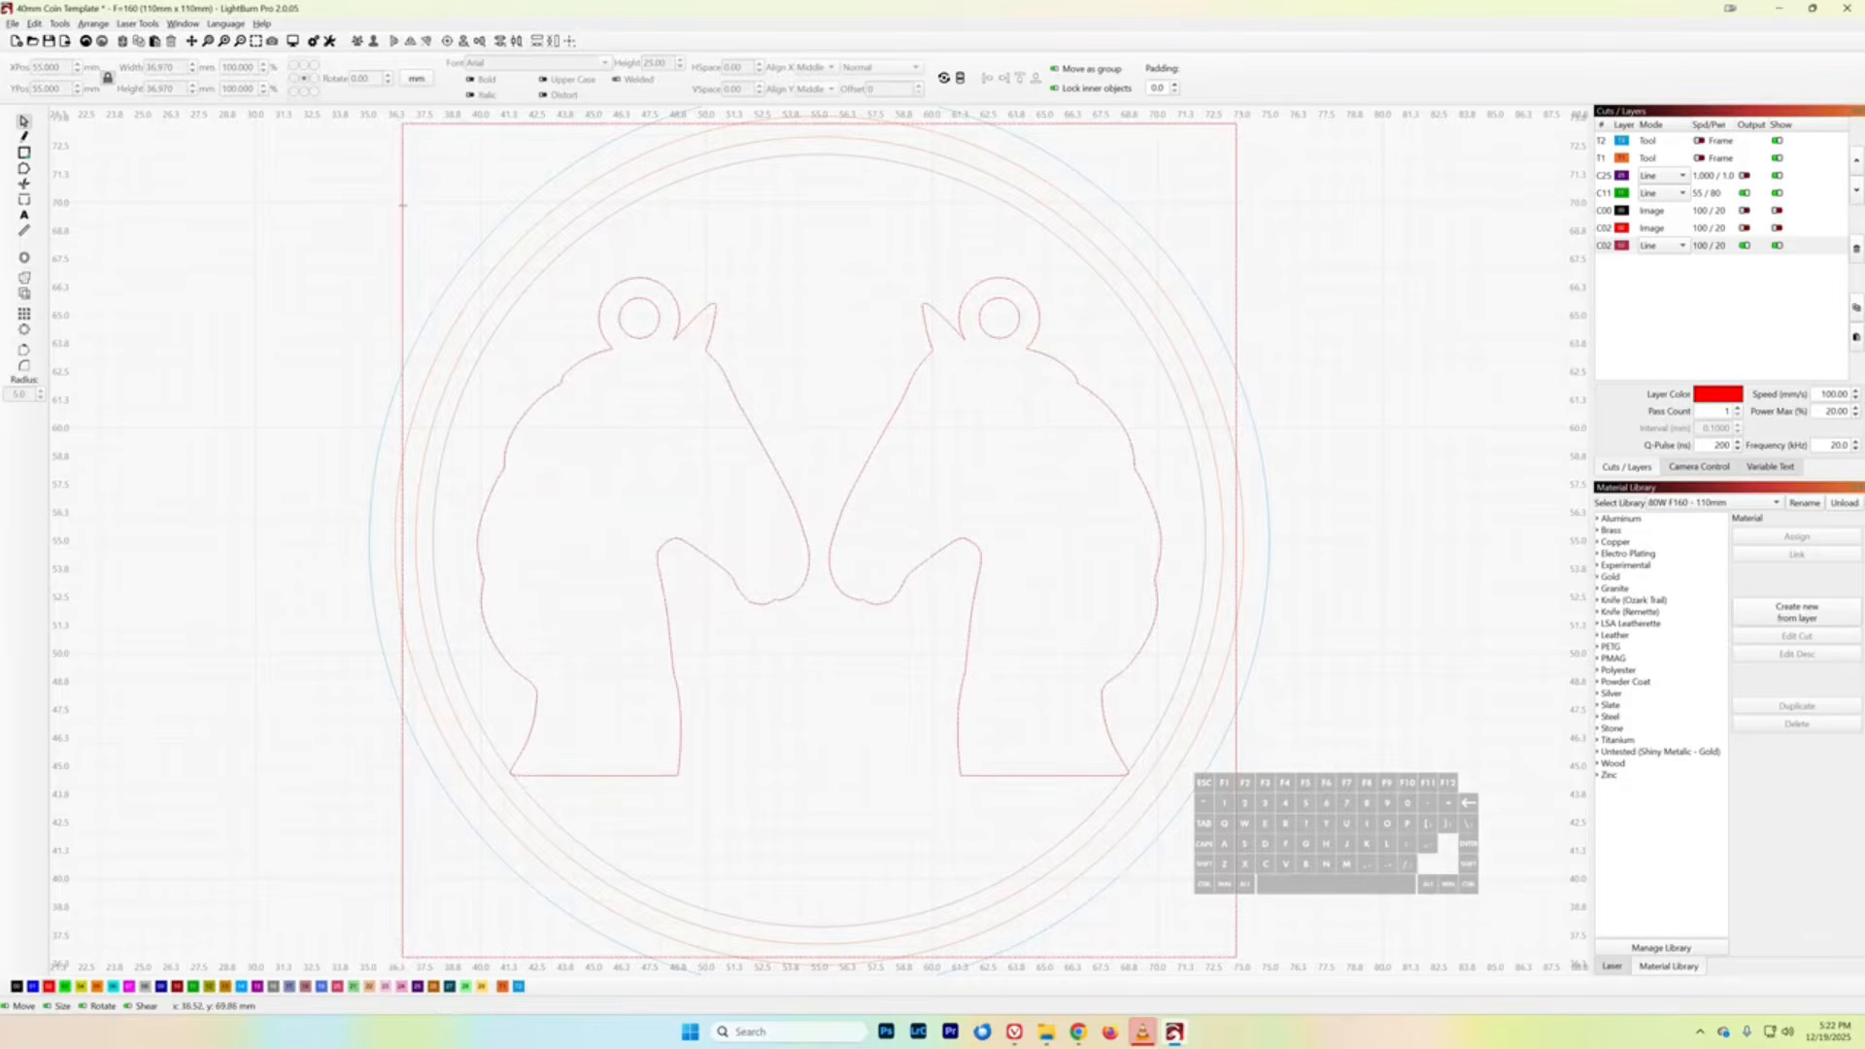
left_click(402, 204)
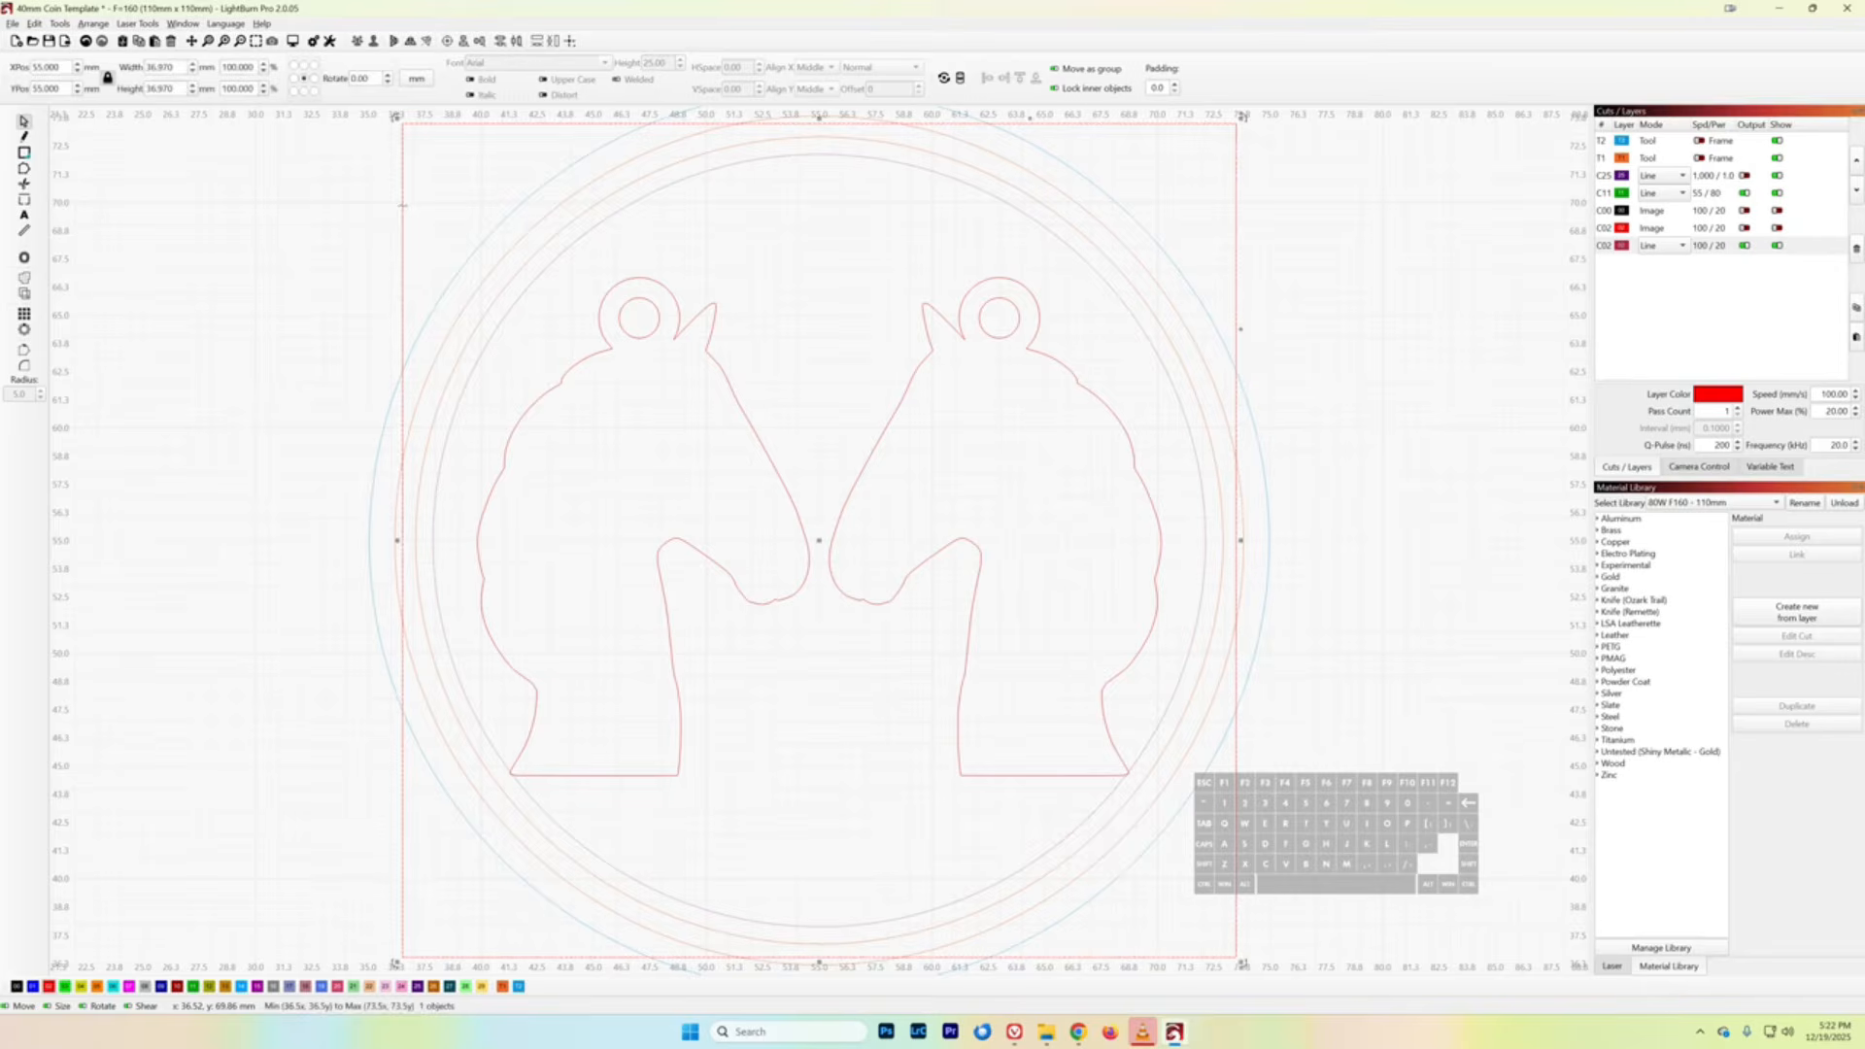
key("Delete")
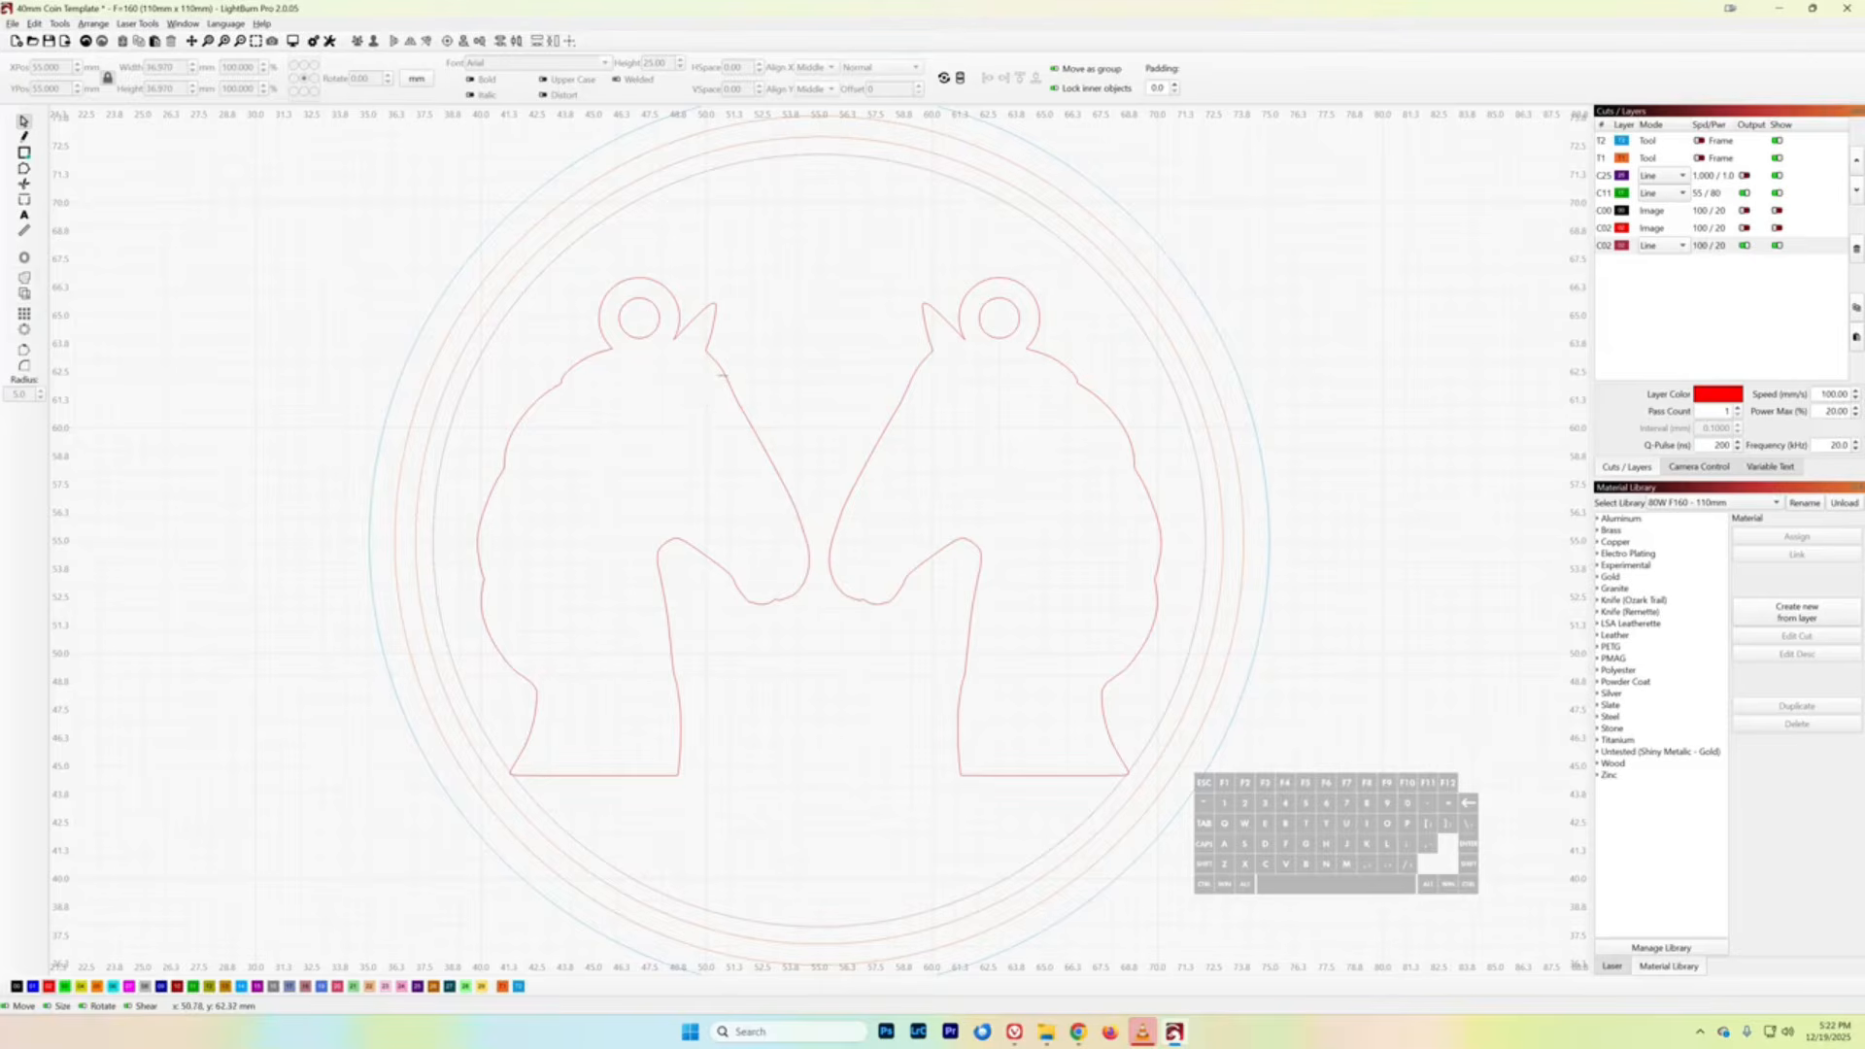
- Offset both outer horse-head outlines outward by 0.10 mm with round corners, keeping the original outlines
left_click(721, 375)
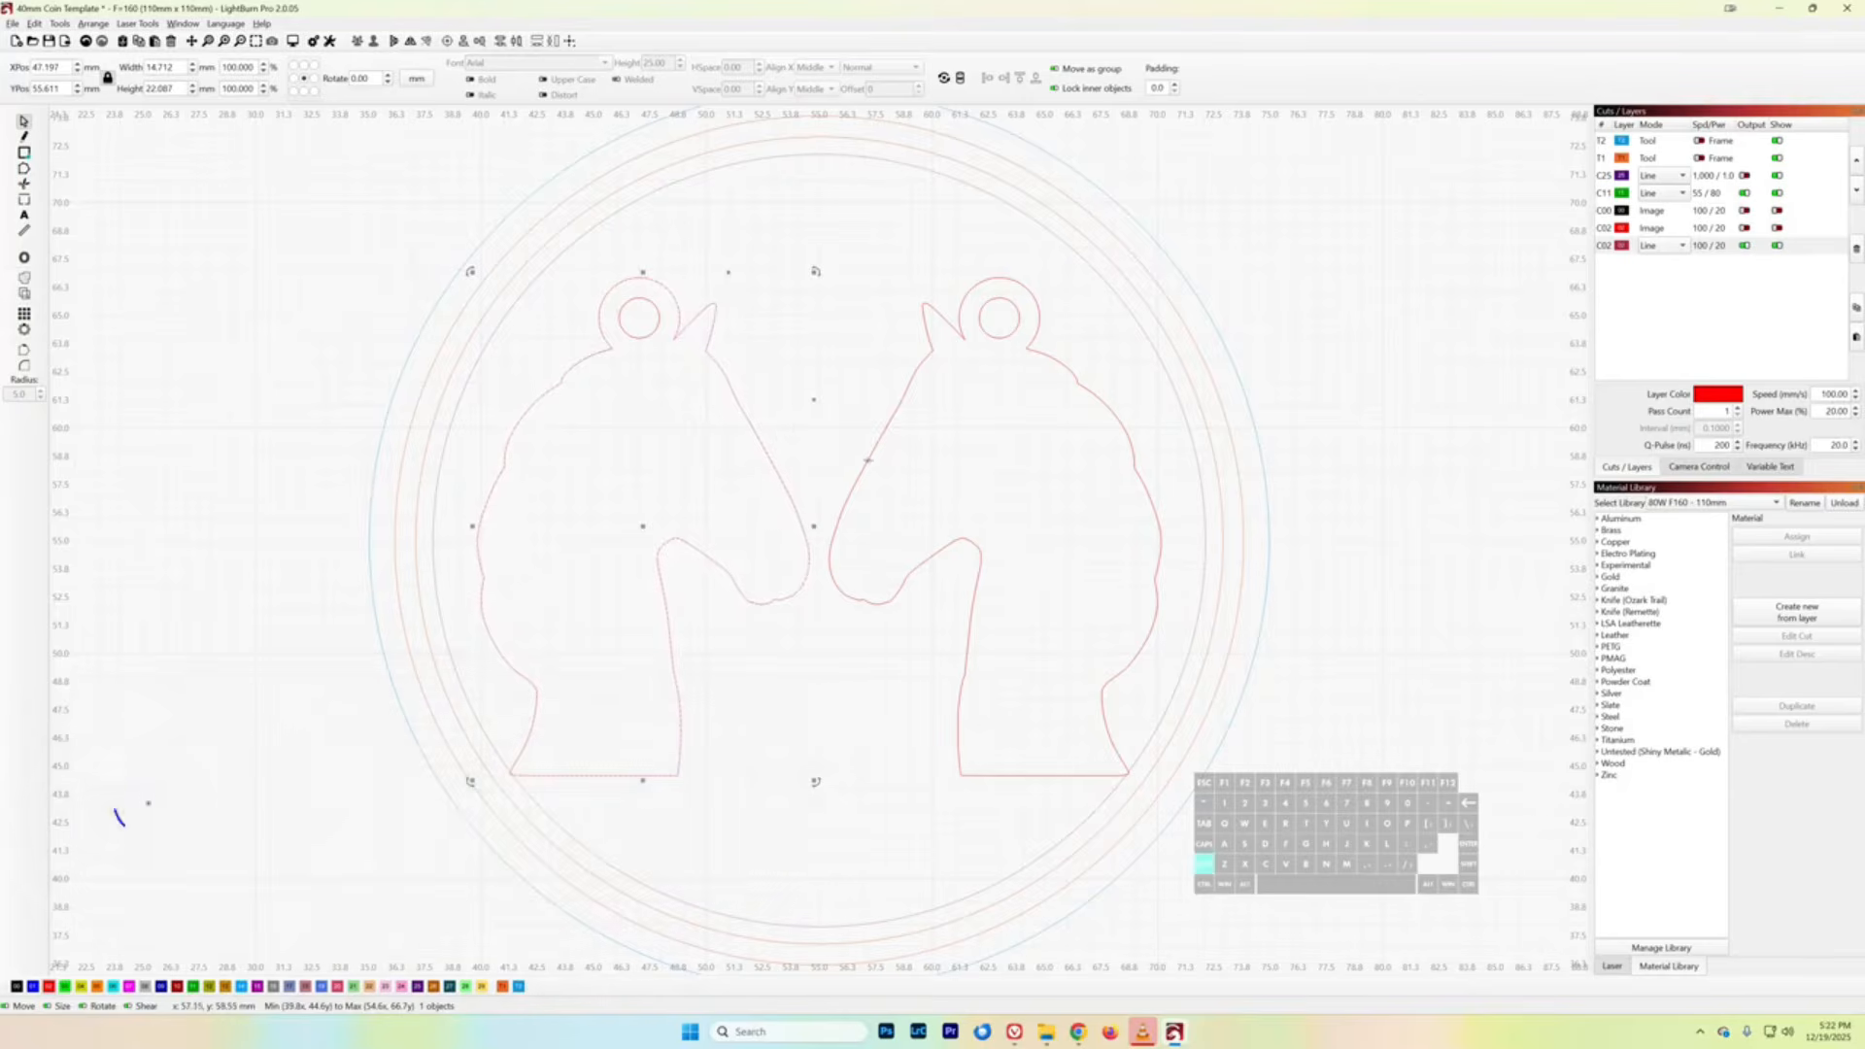
left_click(867, 461, "shift")
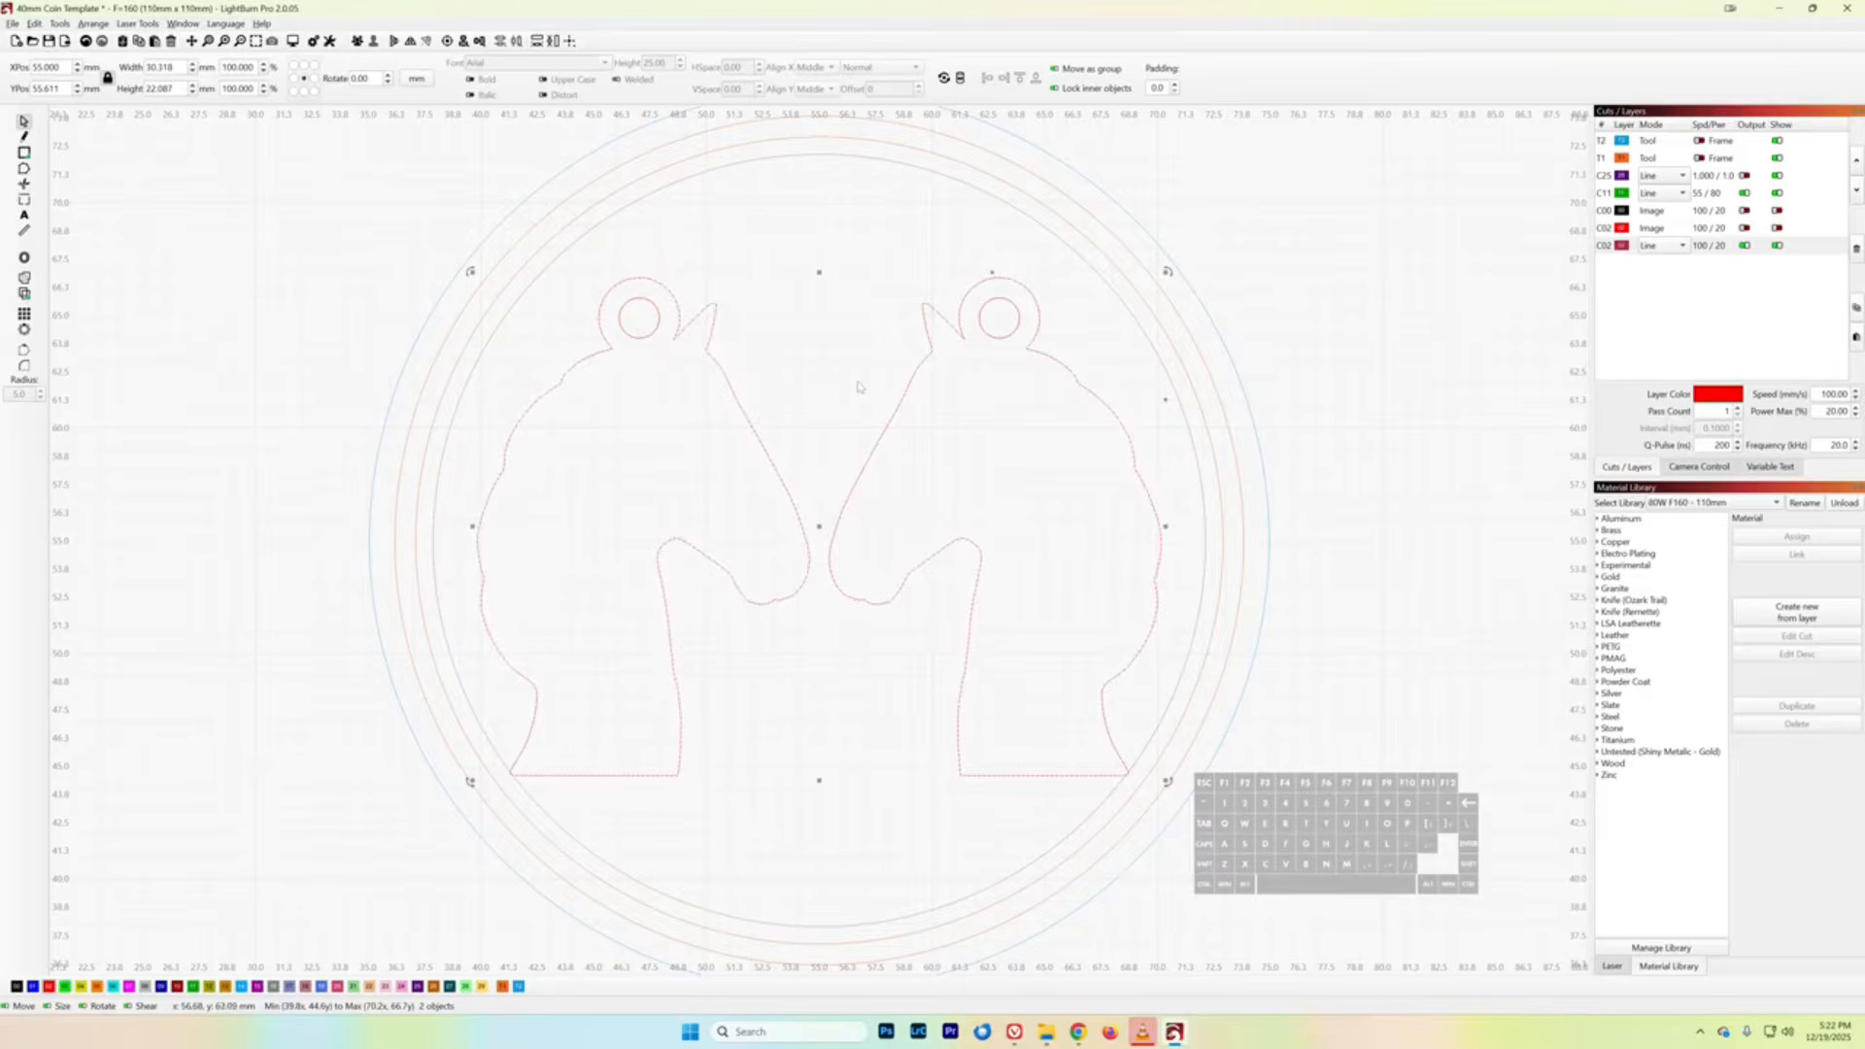
left_click(24, 277)
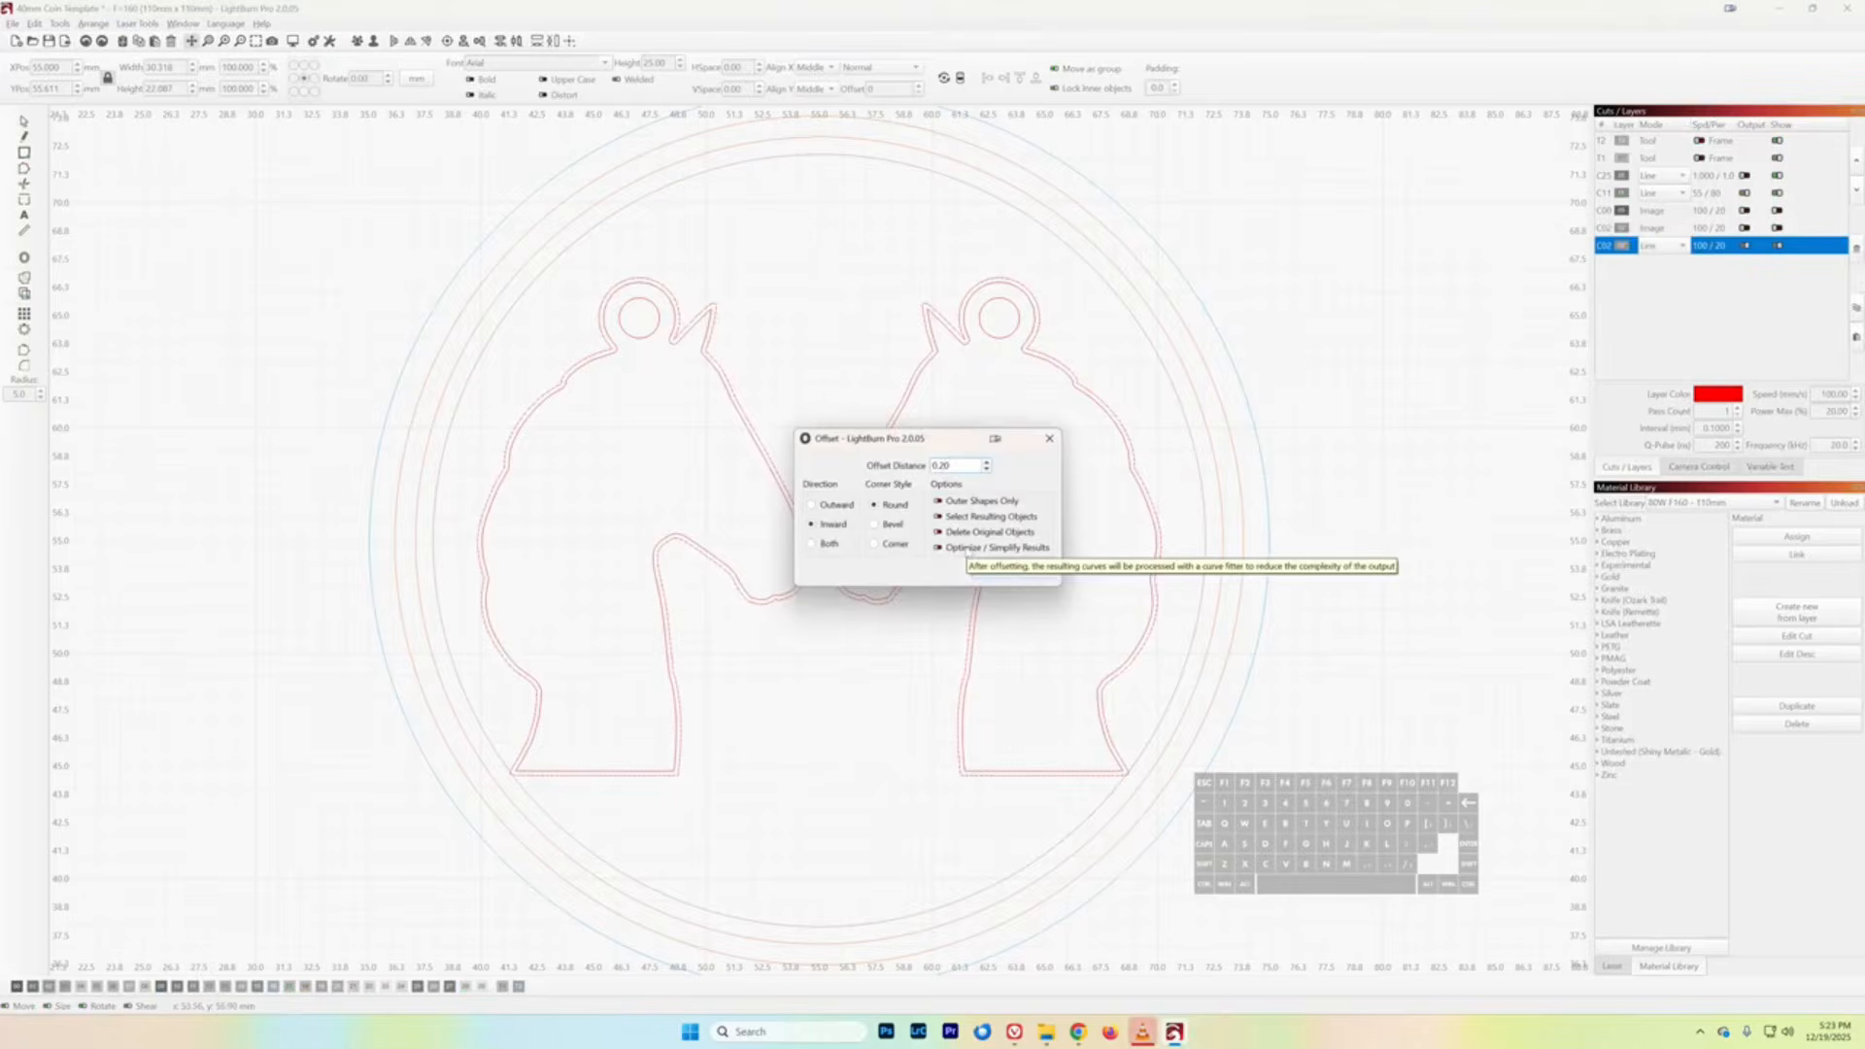
key("BackSpace")
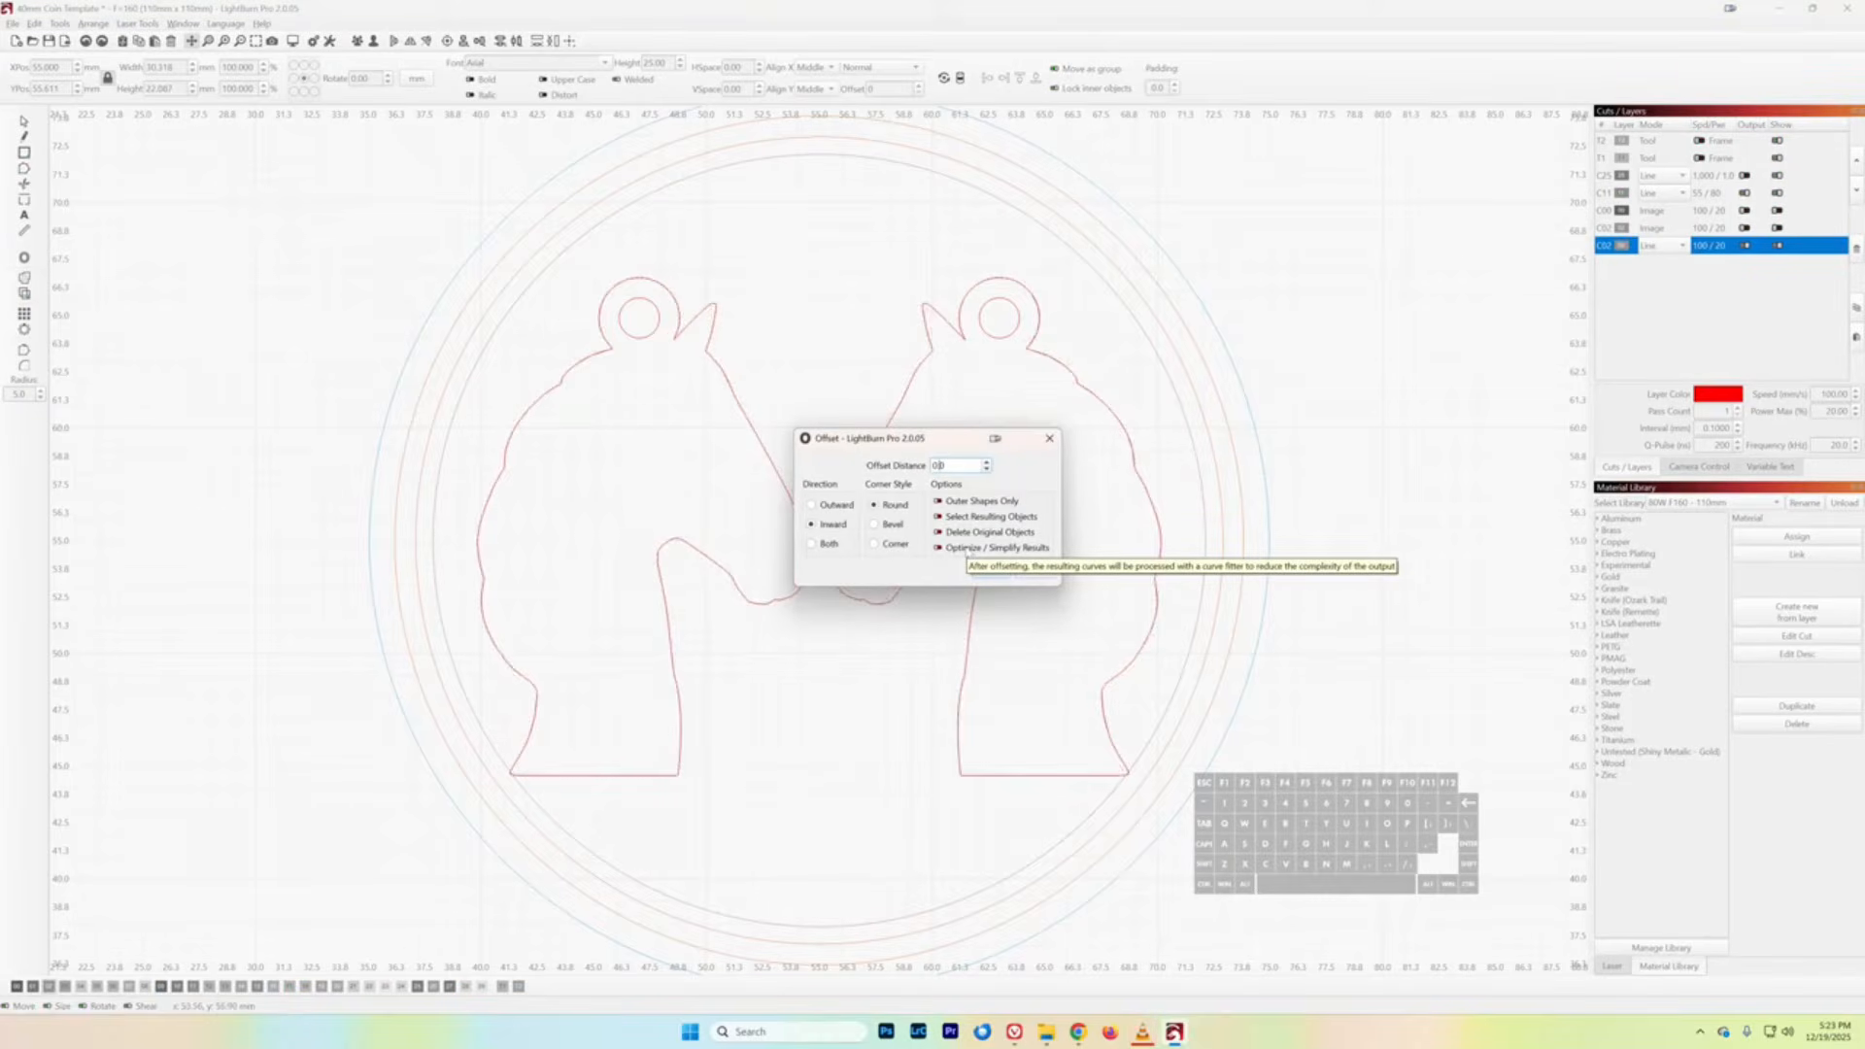
type("10")
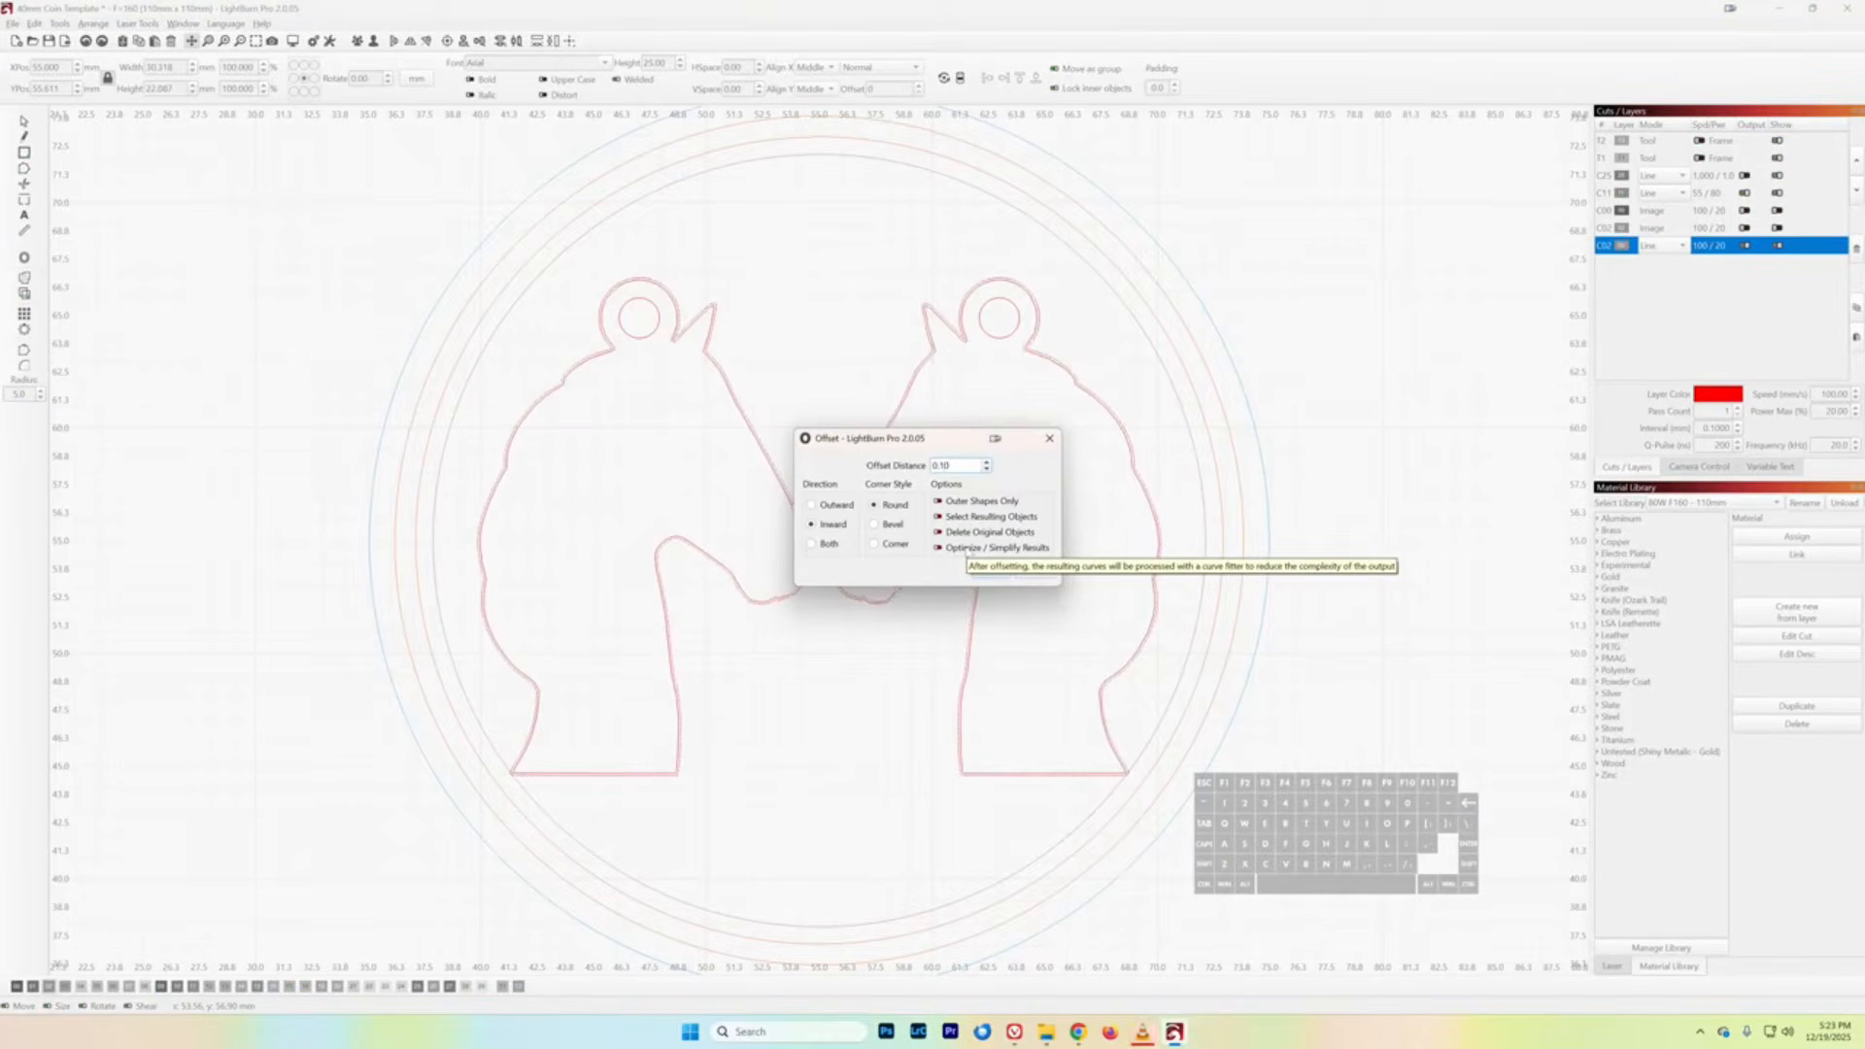
left_click(812, 507)
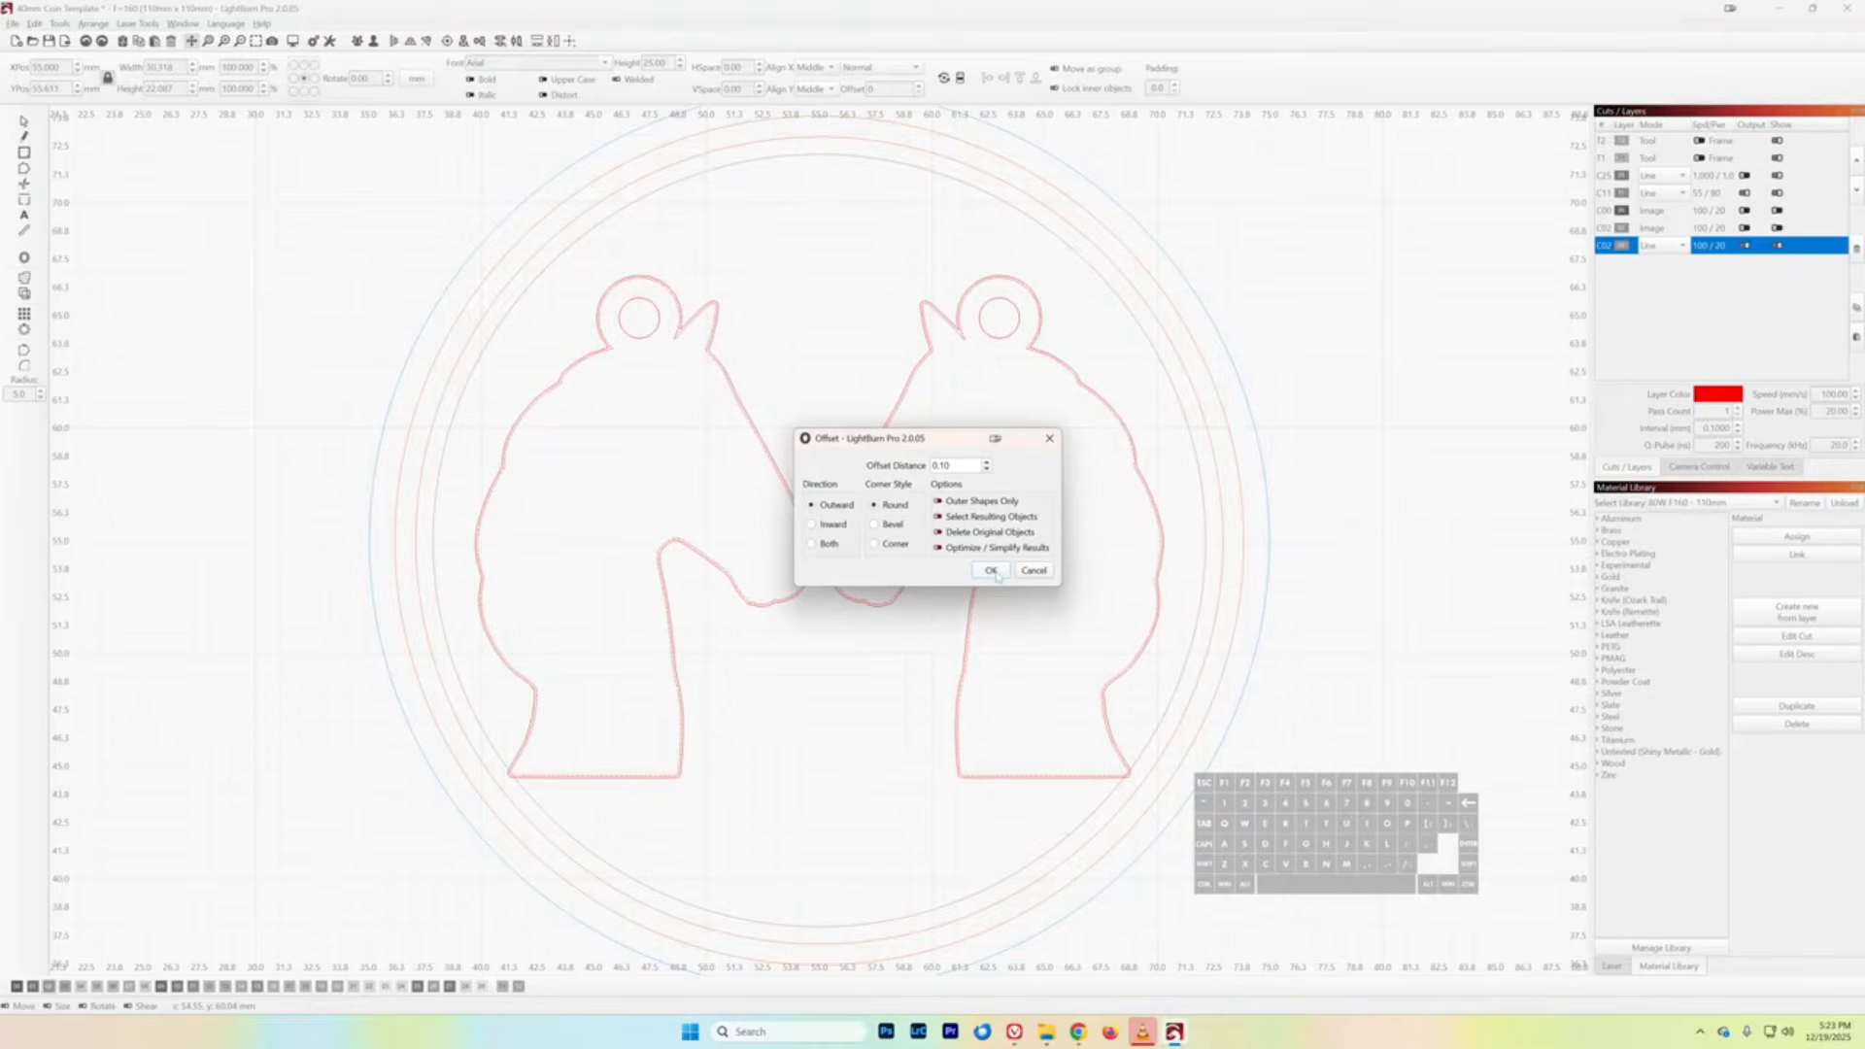
left_click(991, 571)
left_click(763, 319)
- Offset the hanging-ring hole circles of both earrings inward by 0.10 mm, keeping the original circles
left_click(652, 332)
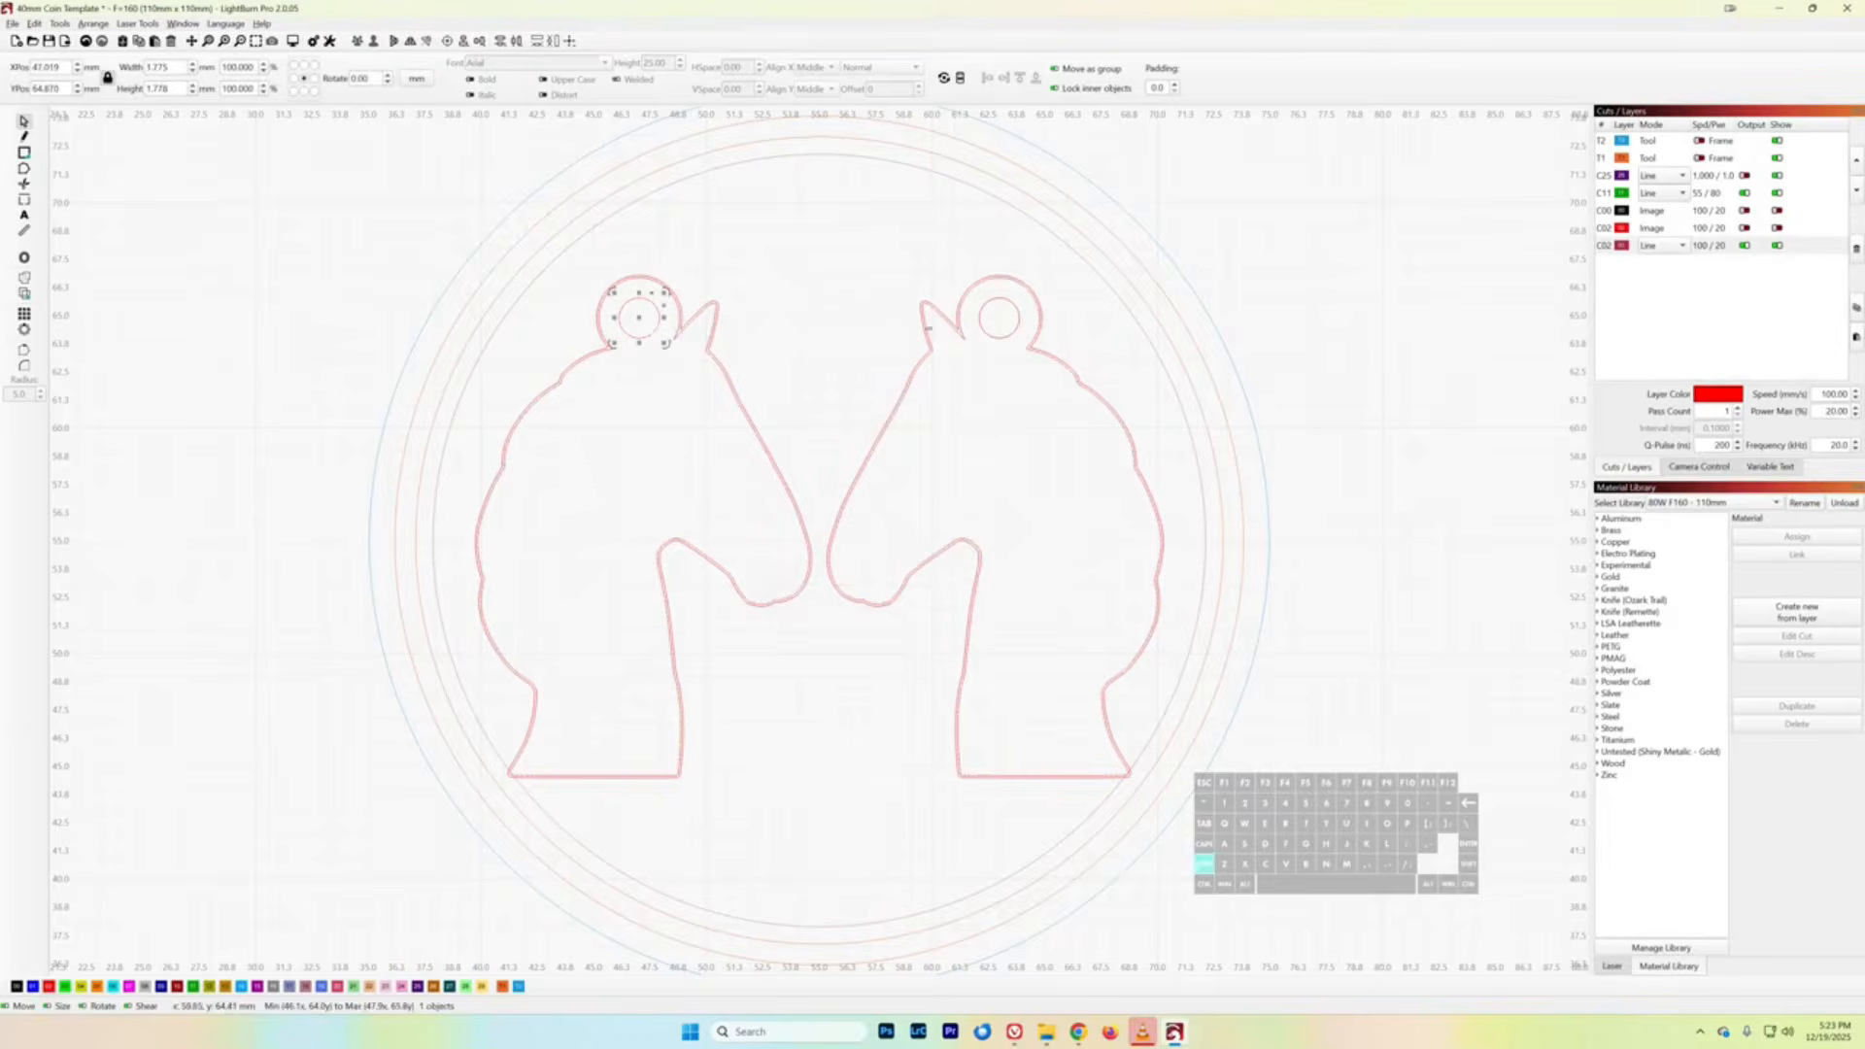
left_click(989, 333, "shift")
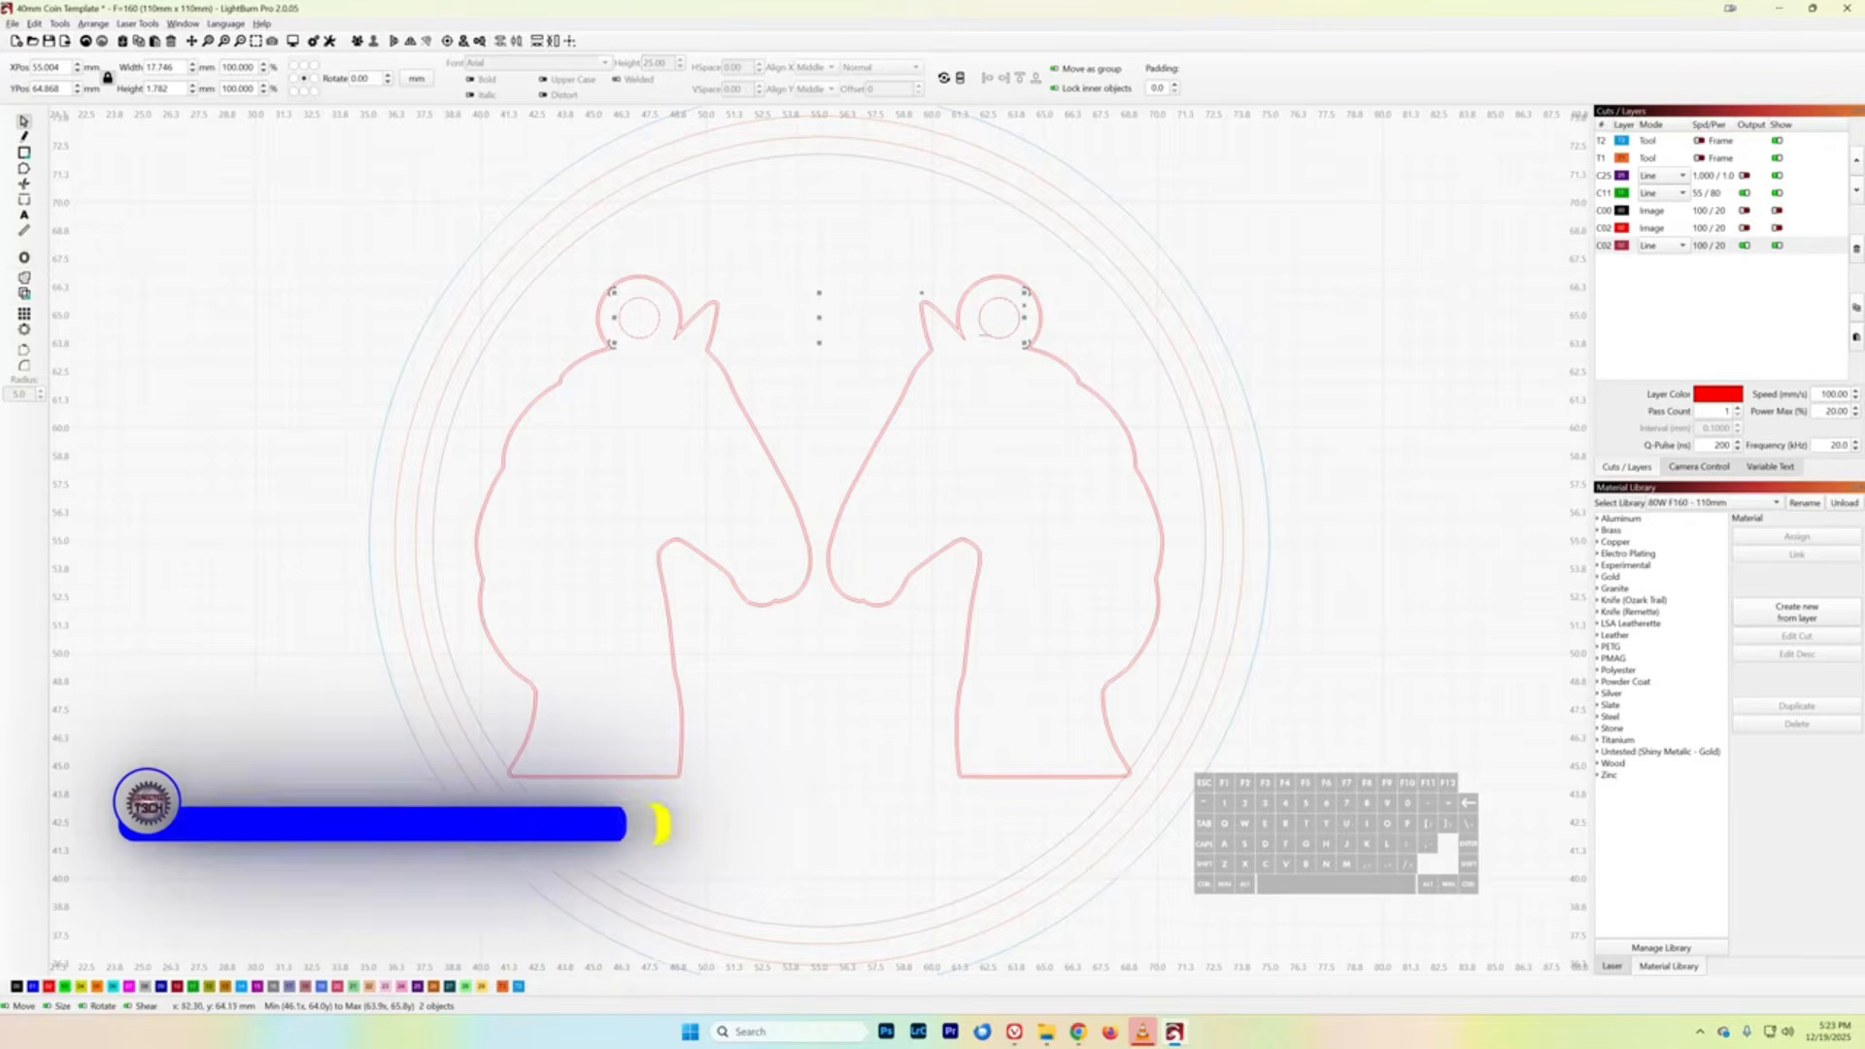
left_click(24, 257)
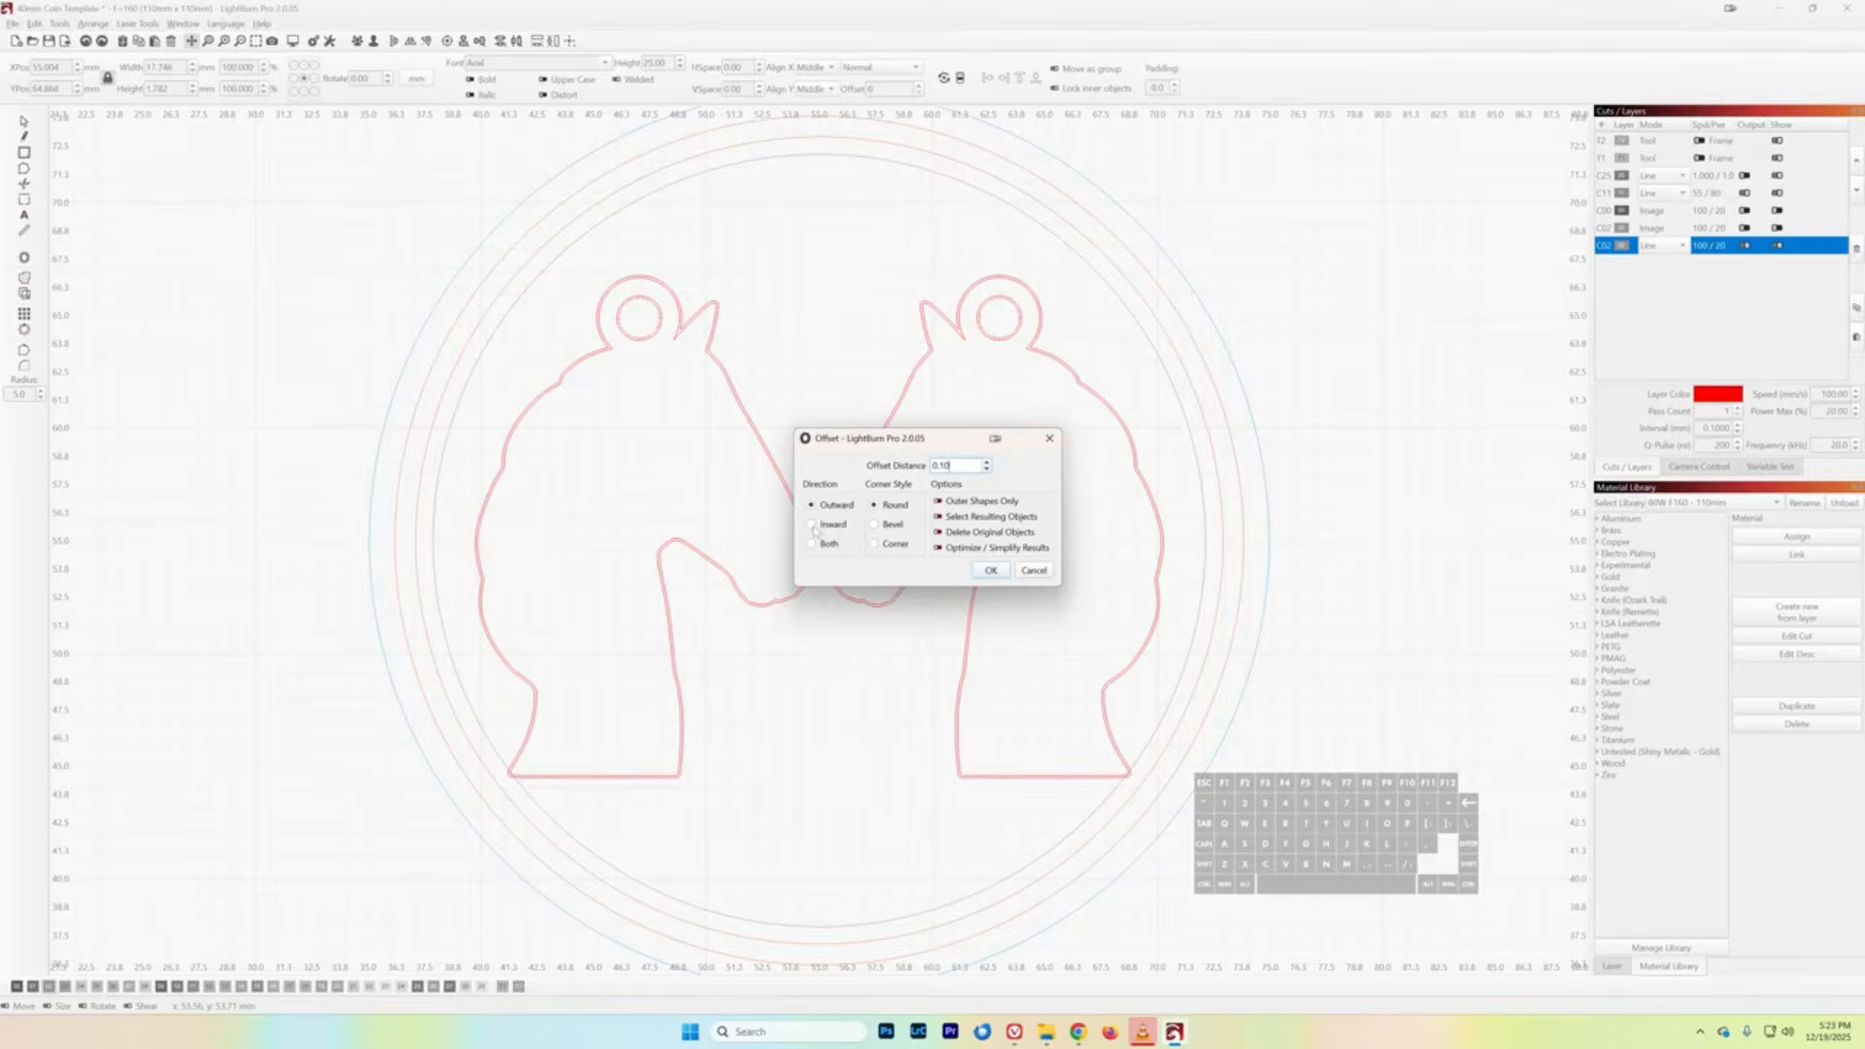
left_click(813, 524)
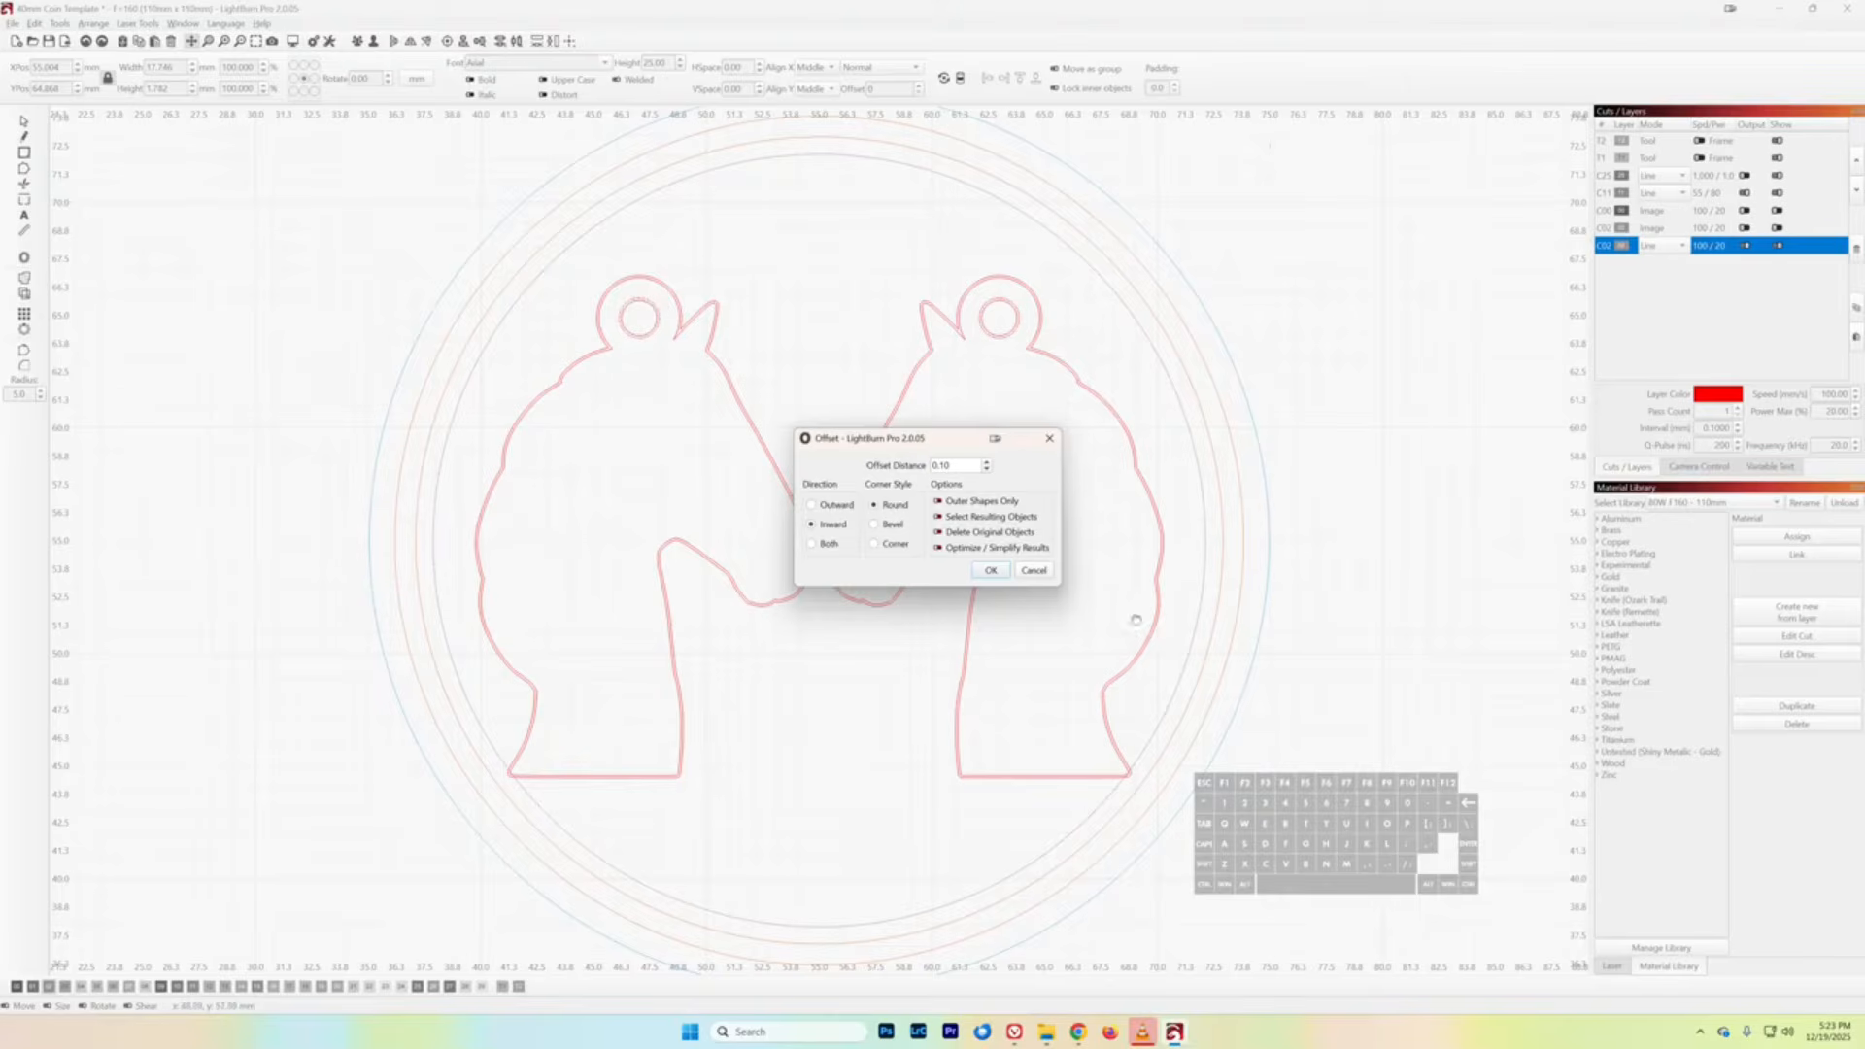
left_click(990, 571)
left_click(809, 202)
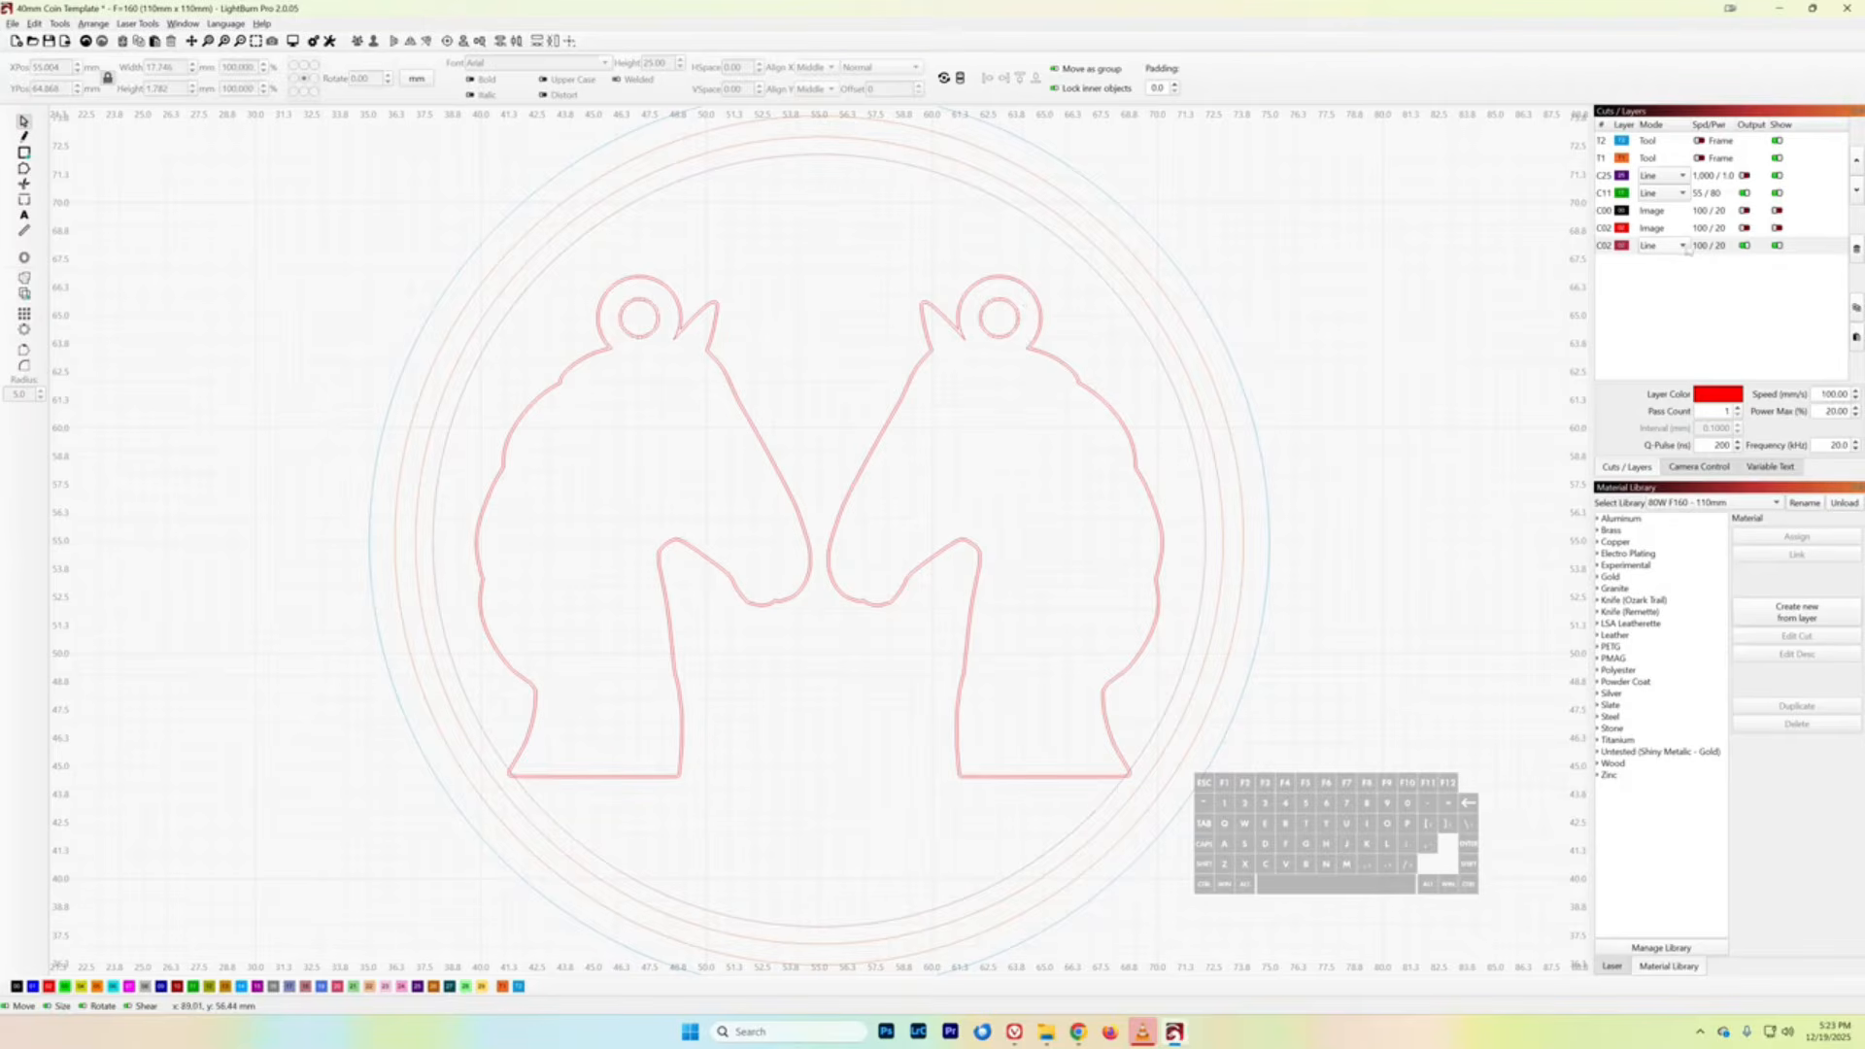
- Copy the outward-offset horse outlines in place and assign the copy to magenta layer C07
left_click(666, 284)
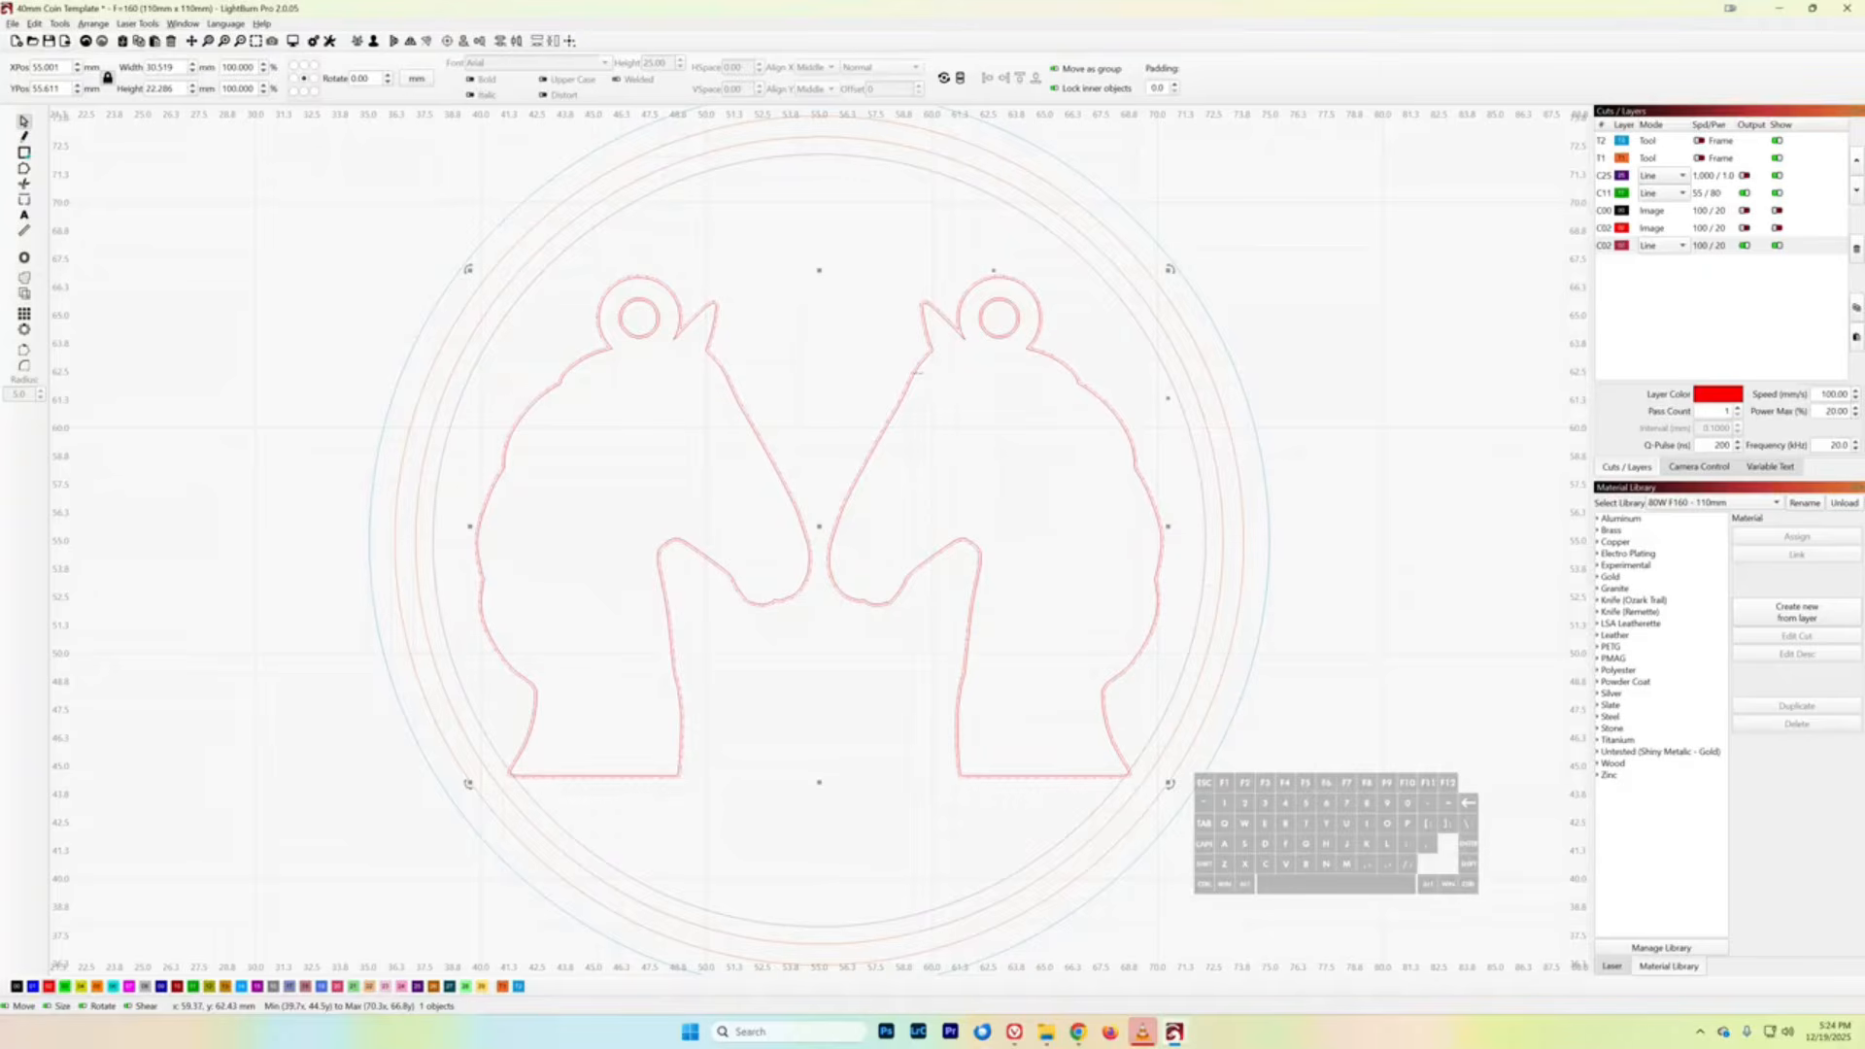
key("ctrl")
key("ctrl+c")
key("alt")
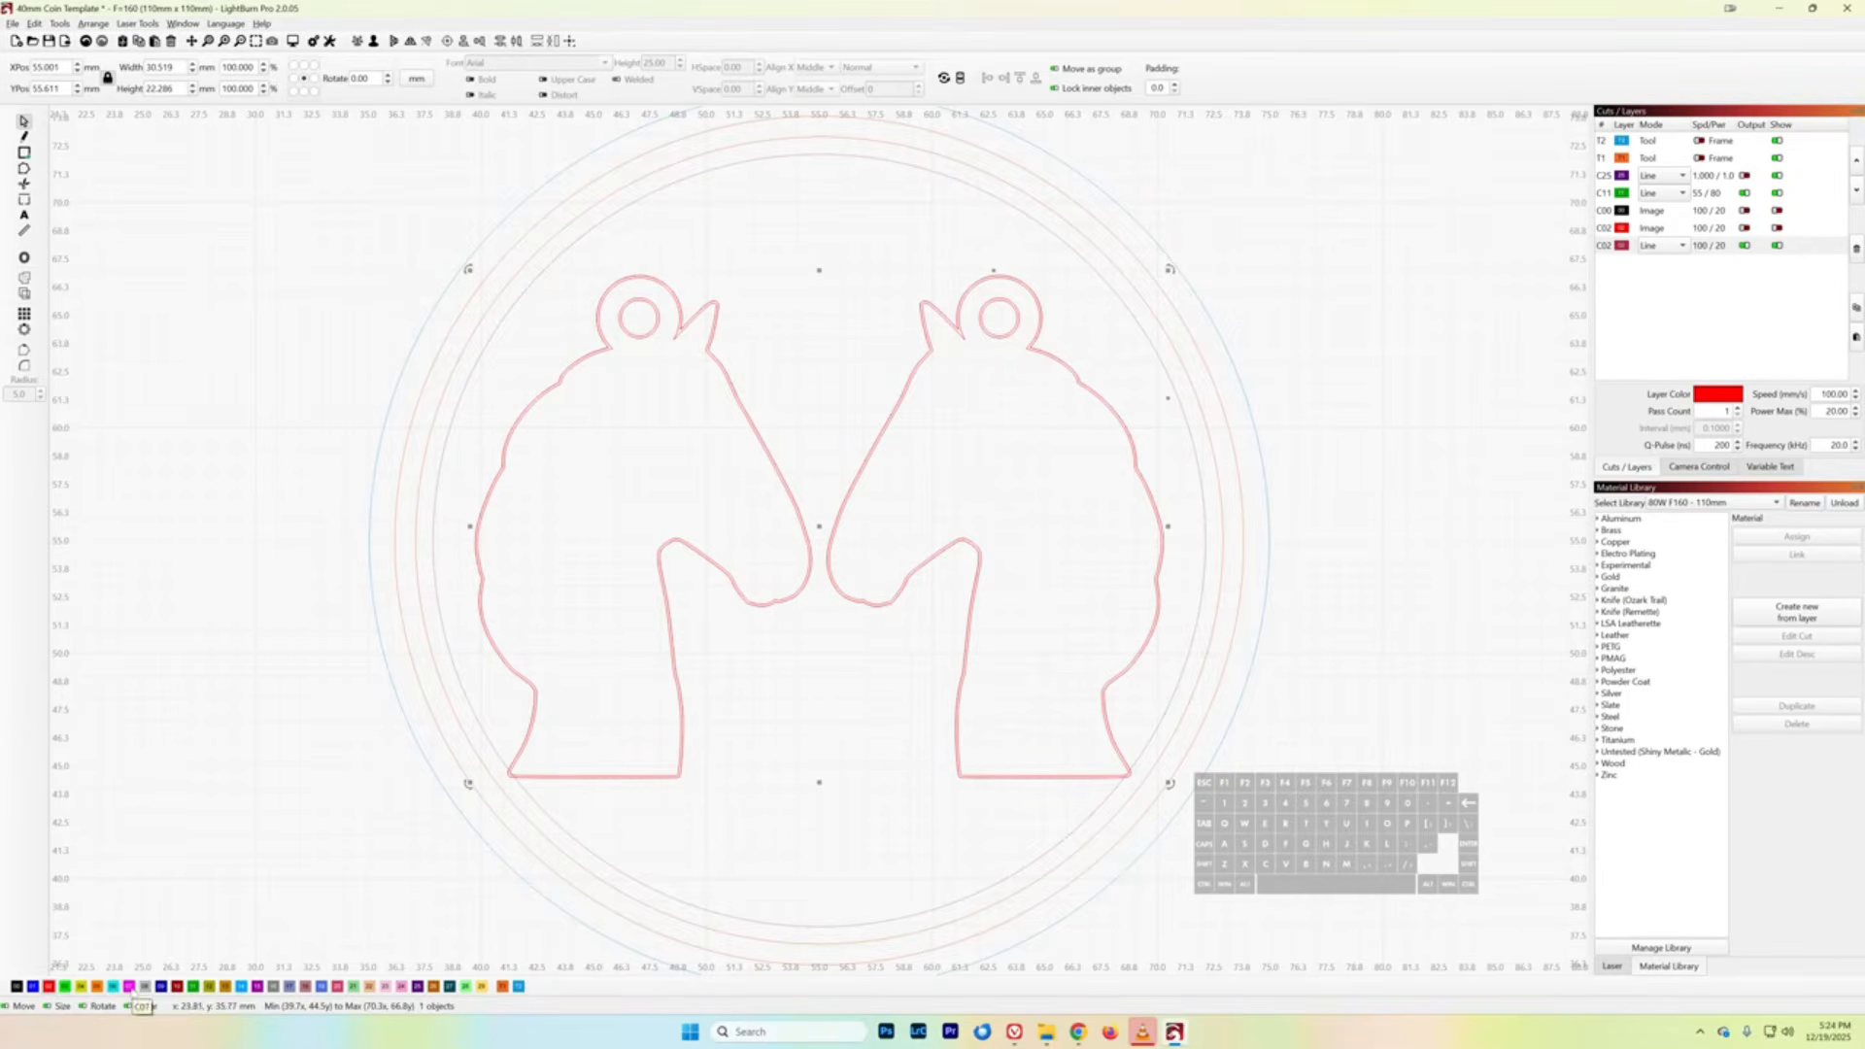
left_click(129, 986)
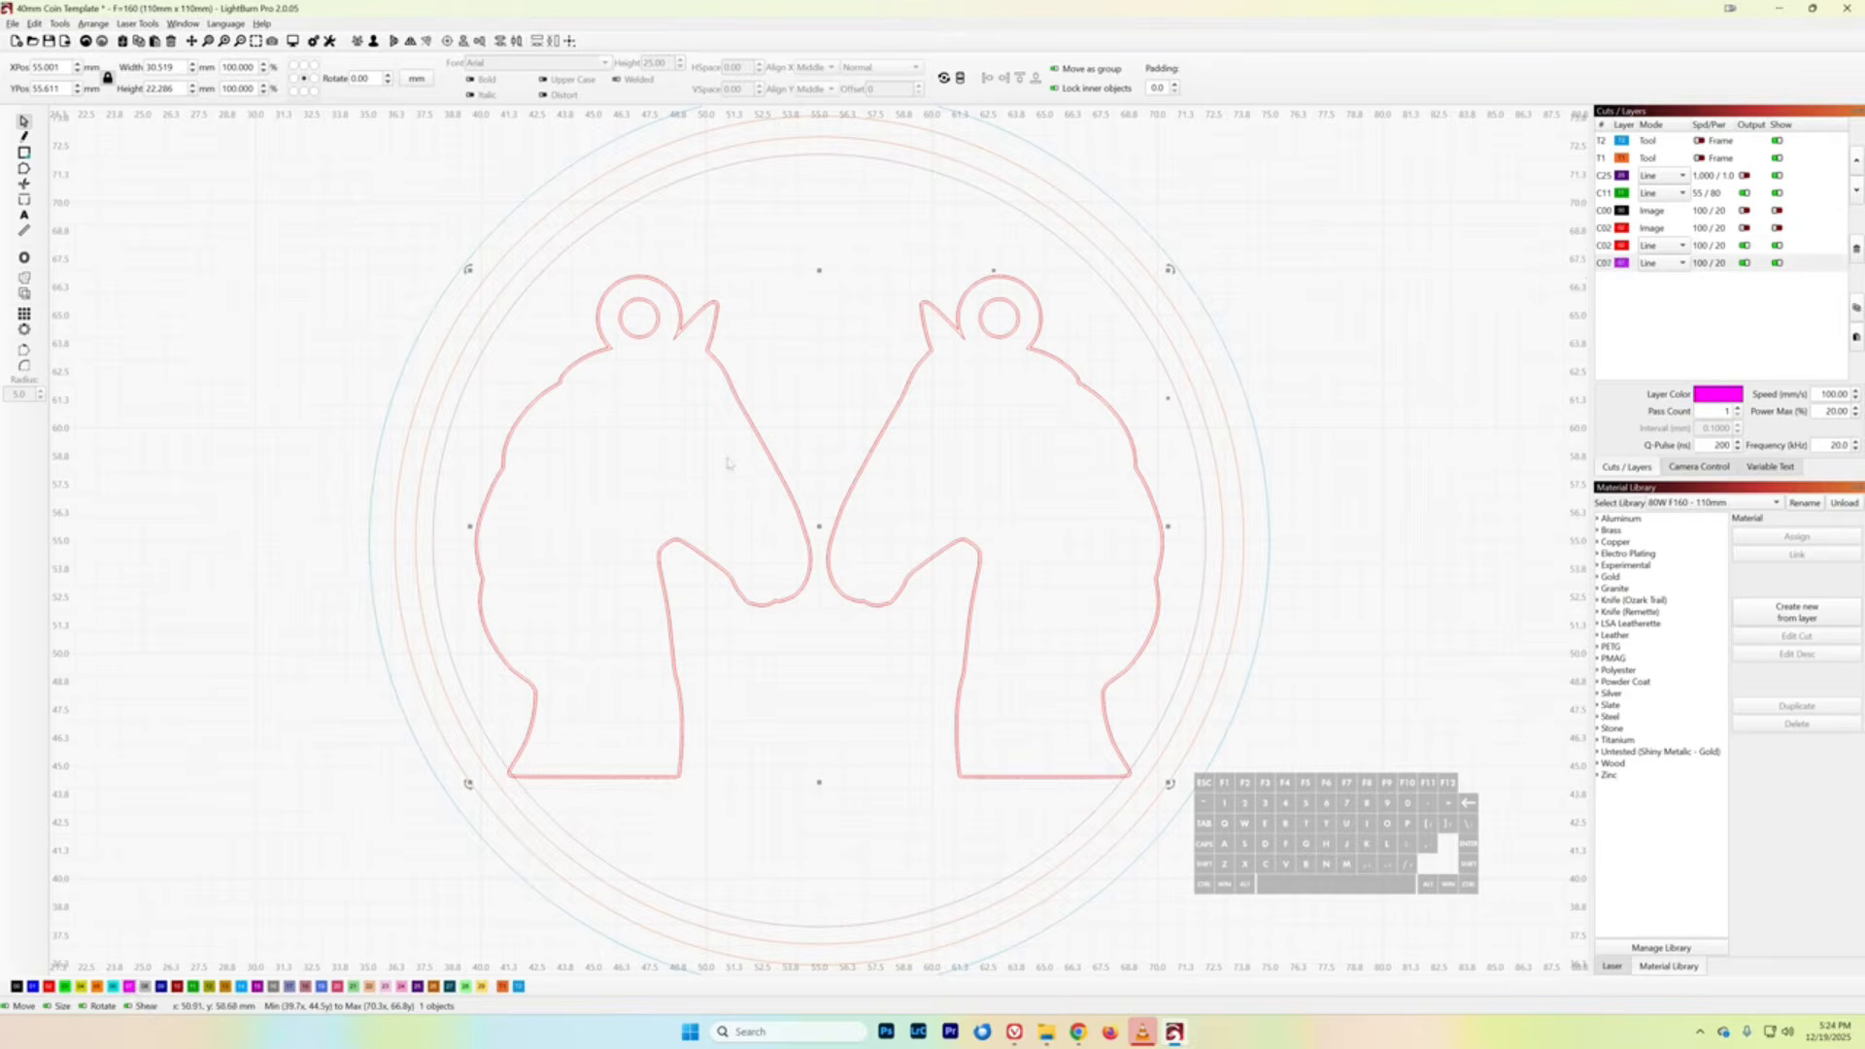
- Temporarily hide the red line layer to check the horse outlines copied to magenta layer C07
left_click(1745, 245)
left_click(1776, 245)
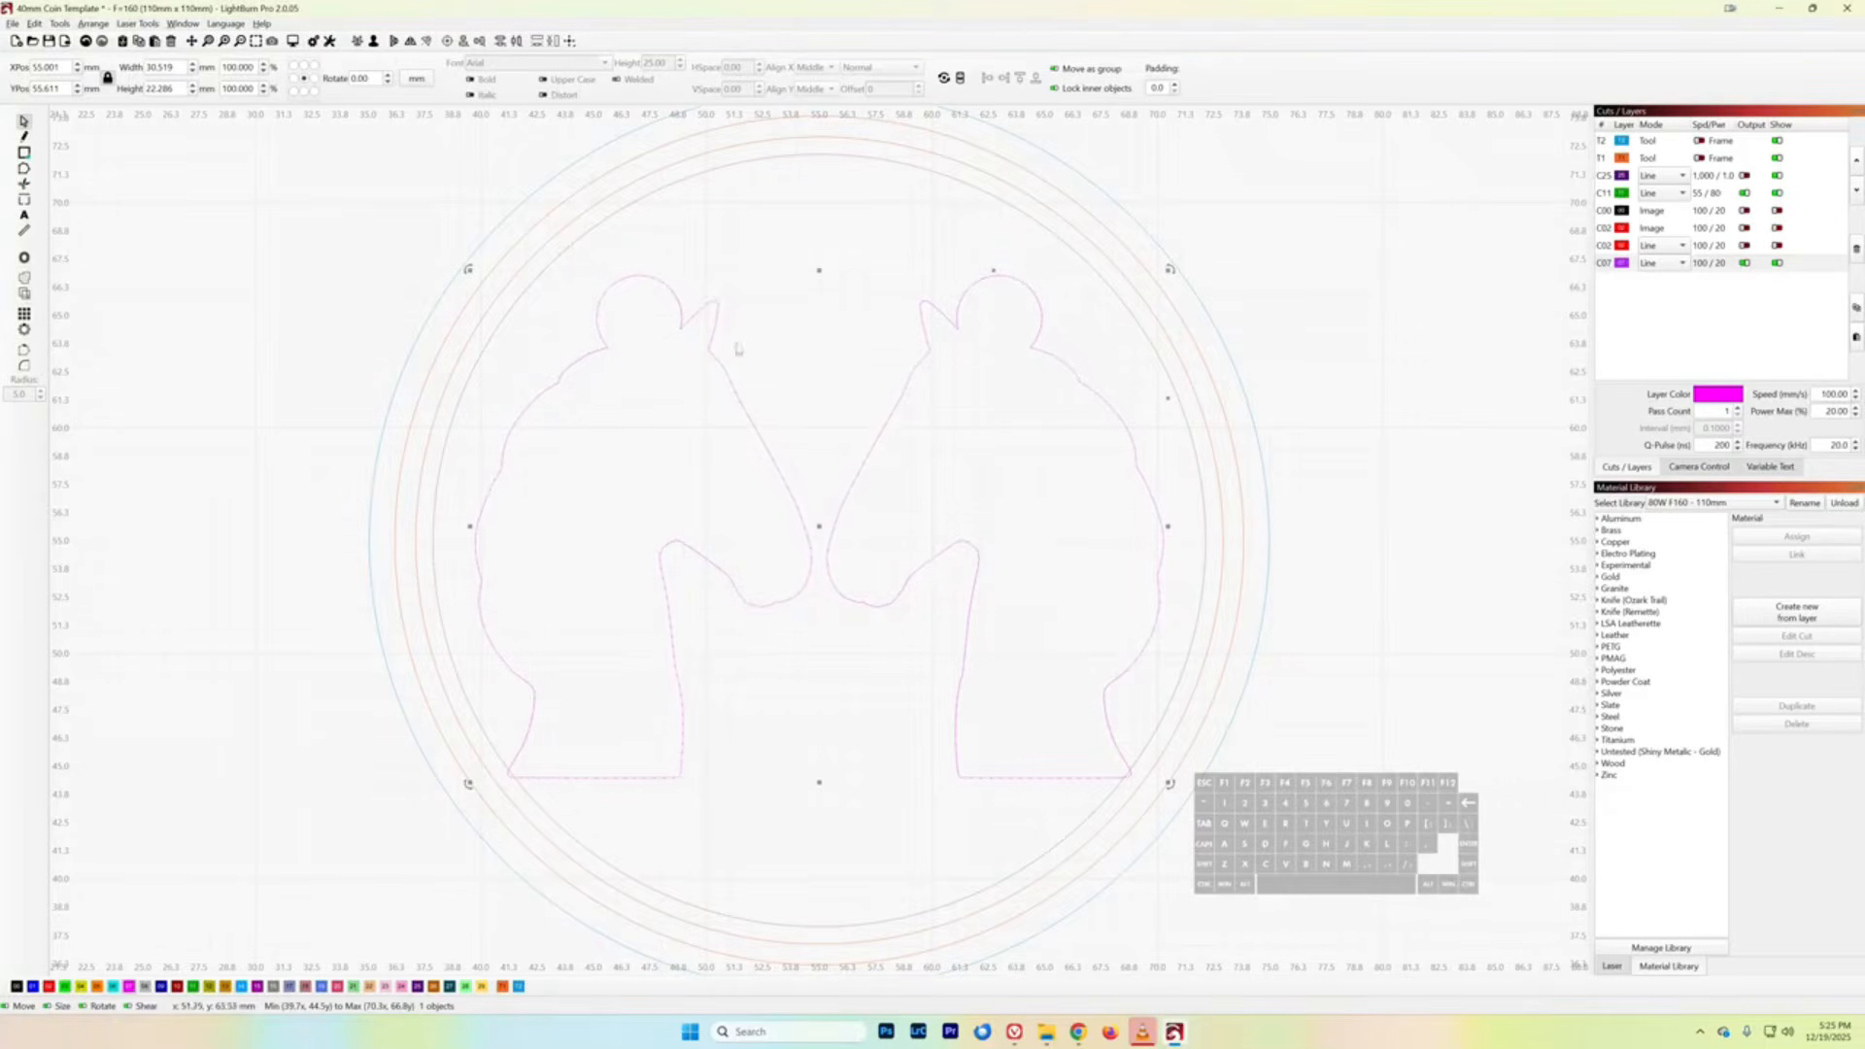
left_click(1456, 335)
left_click(1776, 247)
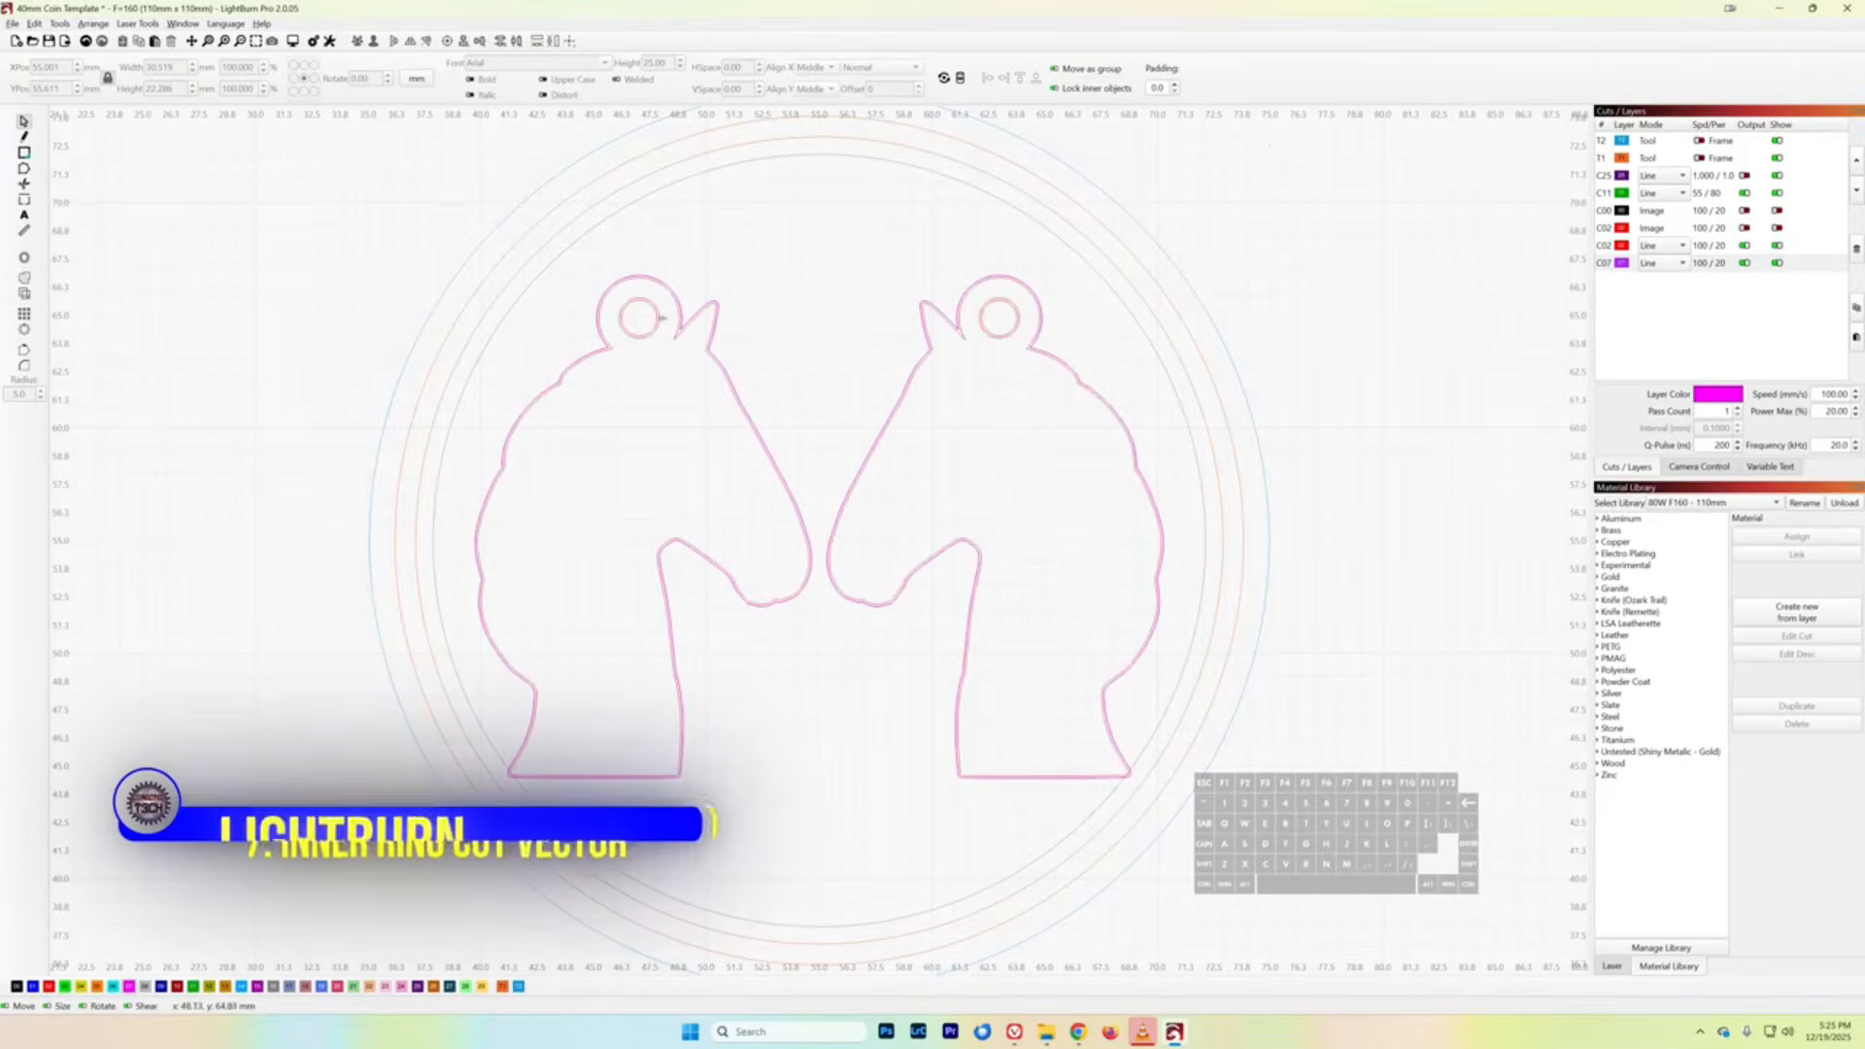
- Copy the inward-offset ring-hole circles in place and assign the copy to magenta layer C07
left_click(656, 317)
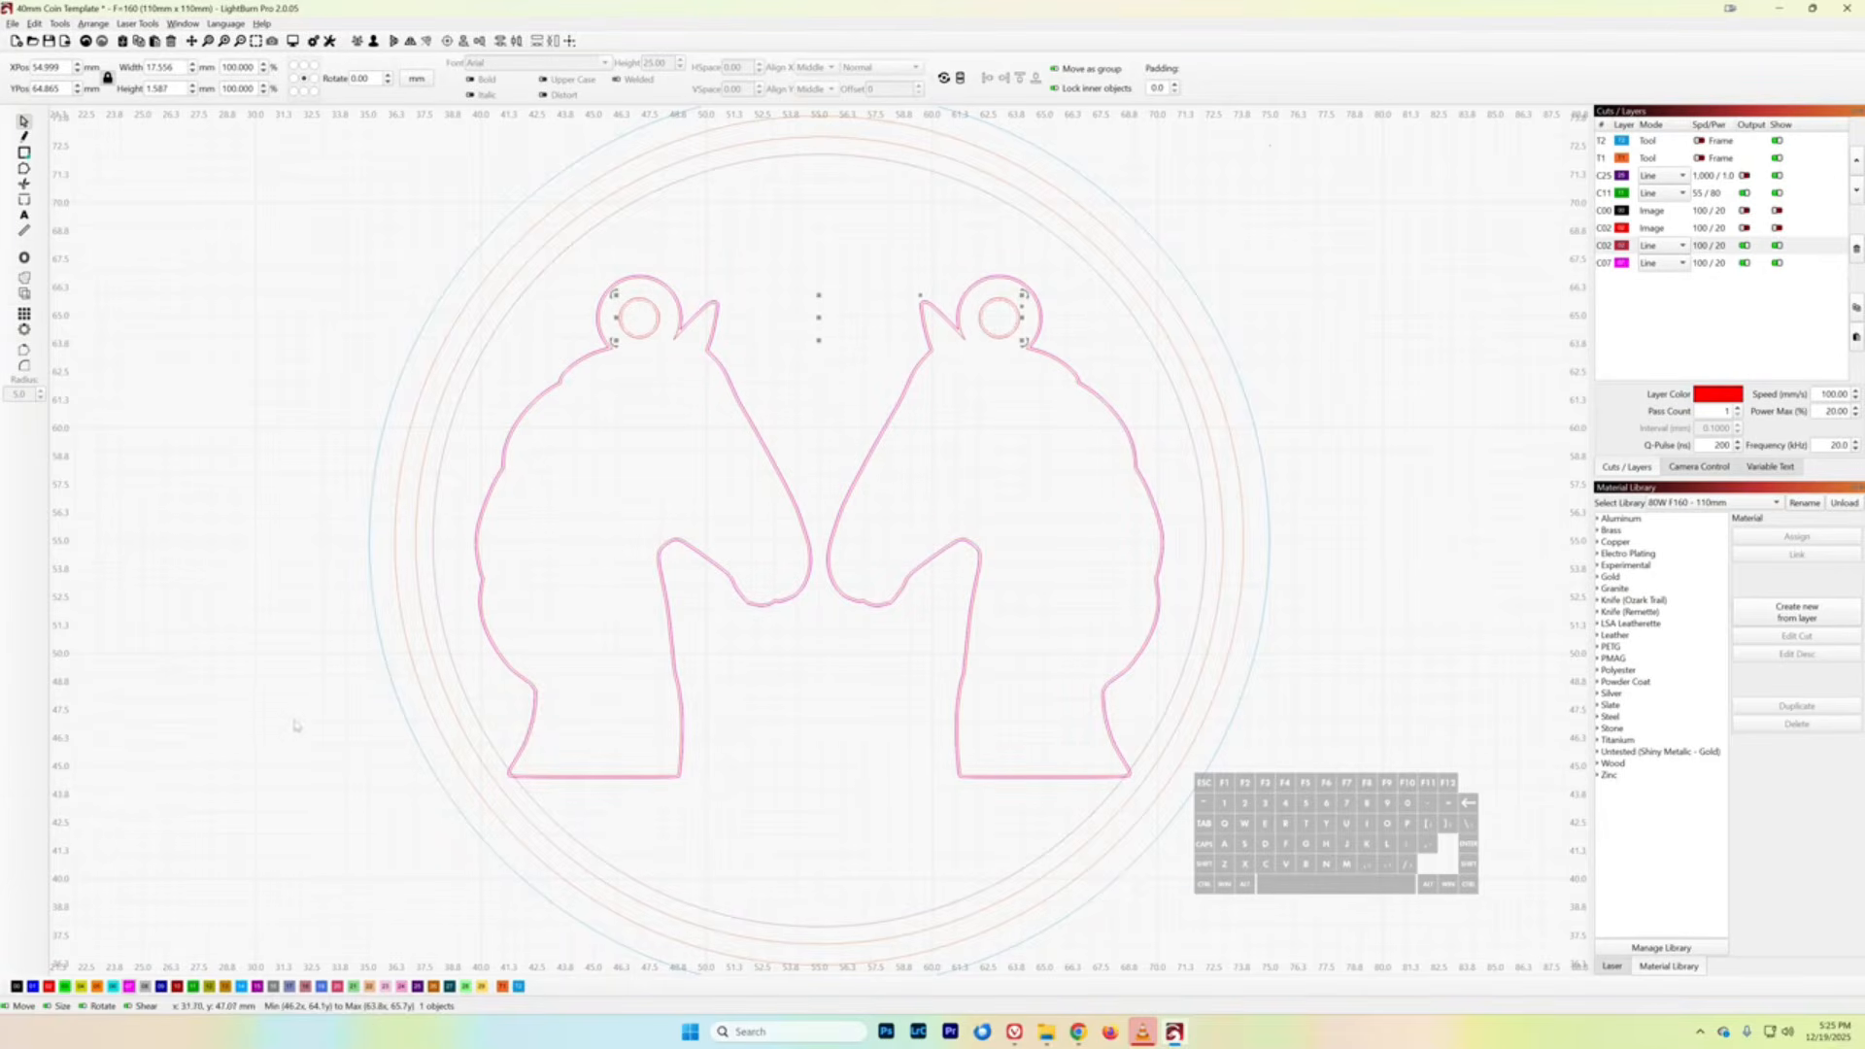
key("ctrl+c")
key("alt+v")
left_click(131, 986)
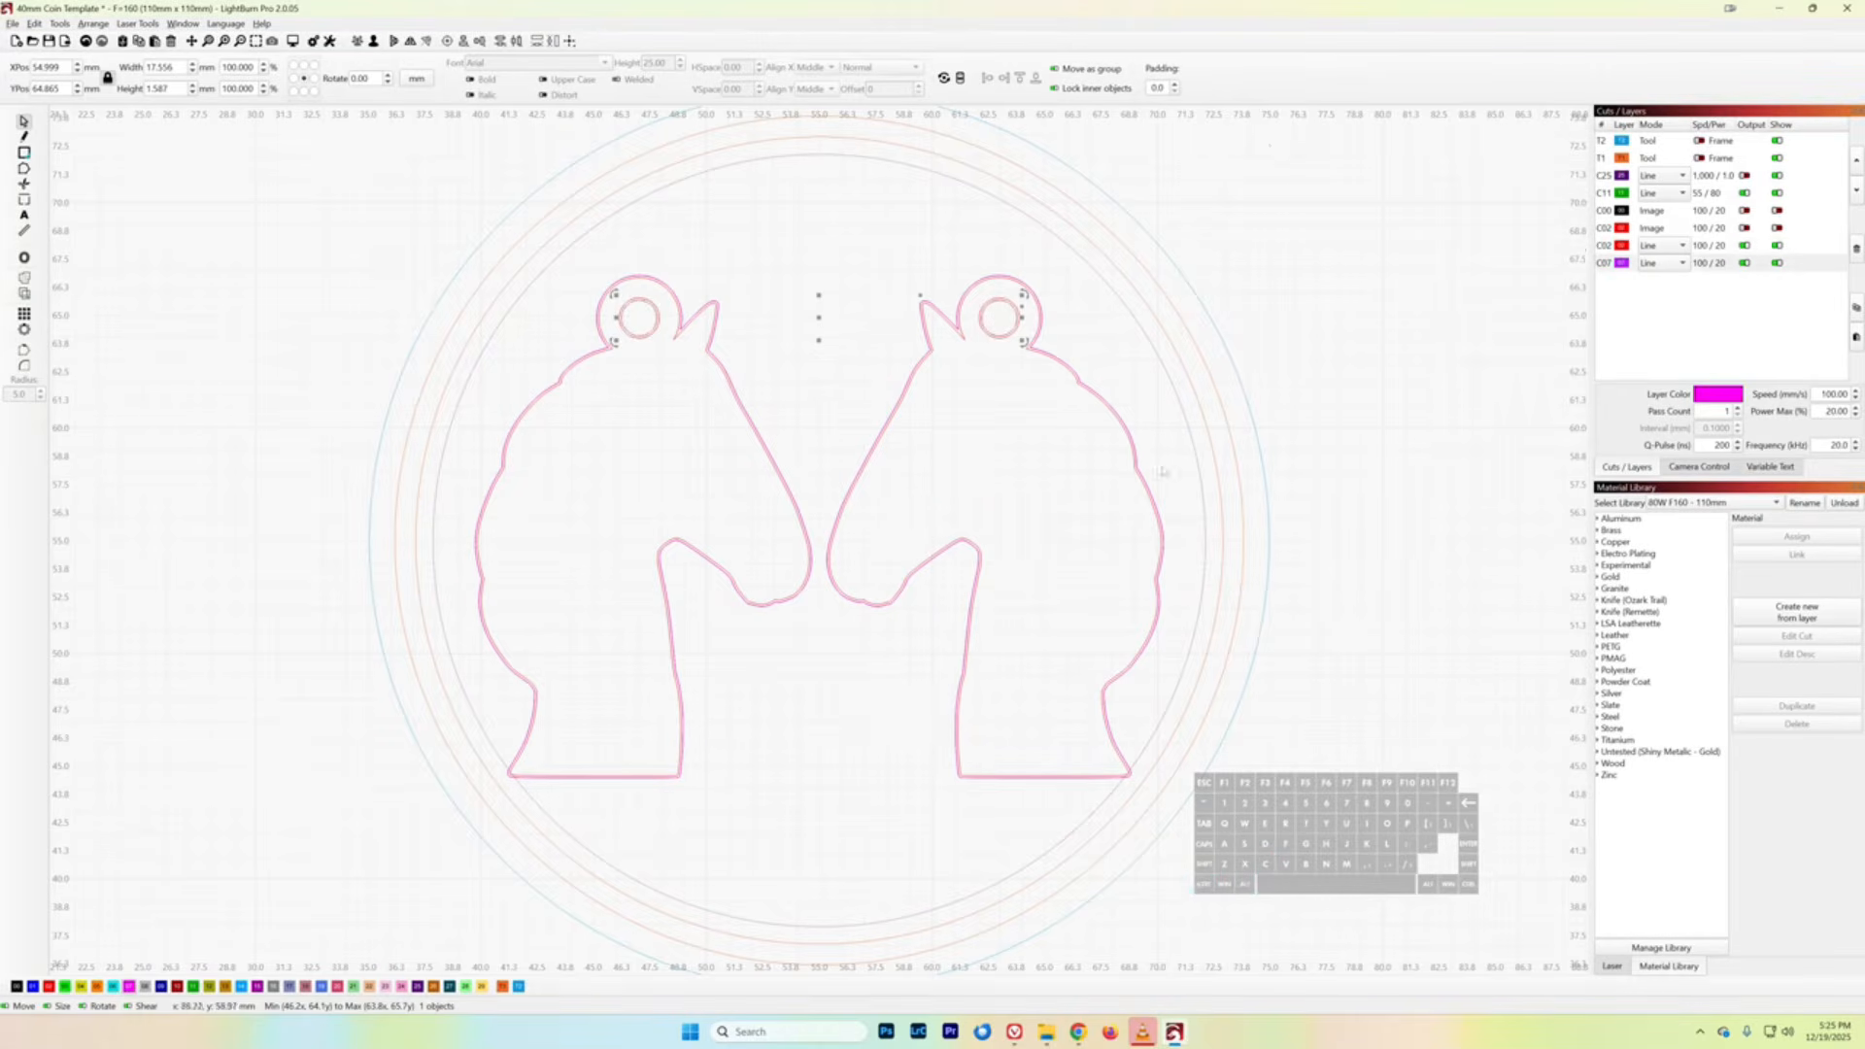
- Check the magenta cut vectors on their own, and leave only the red line layer of the two enabled for output and display
left_click(1744, 246)
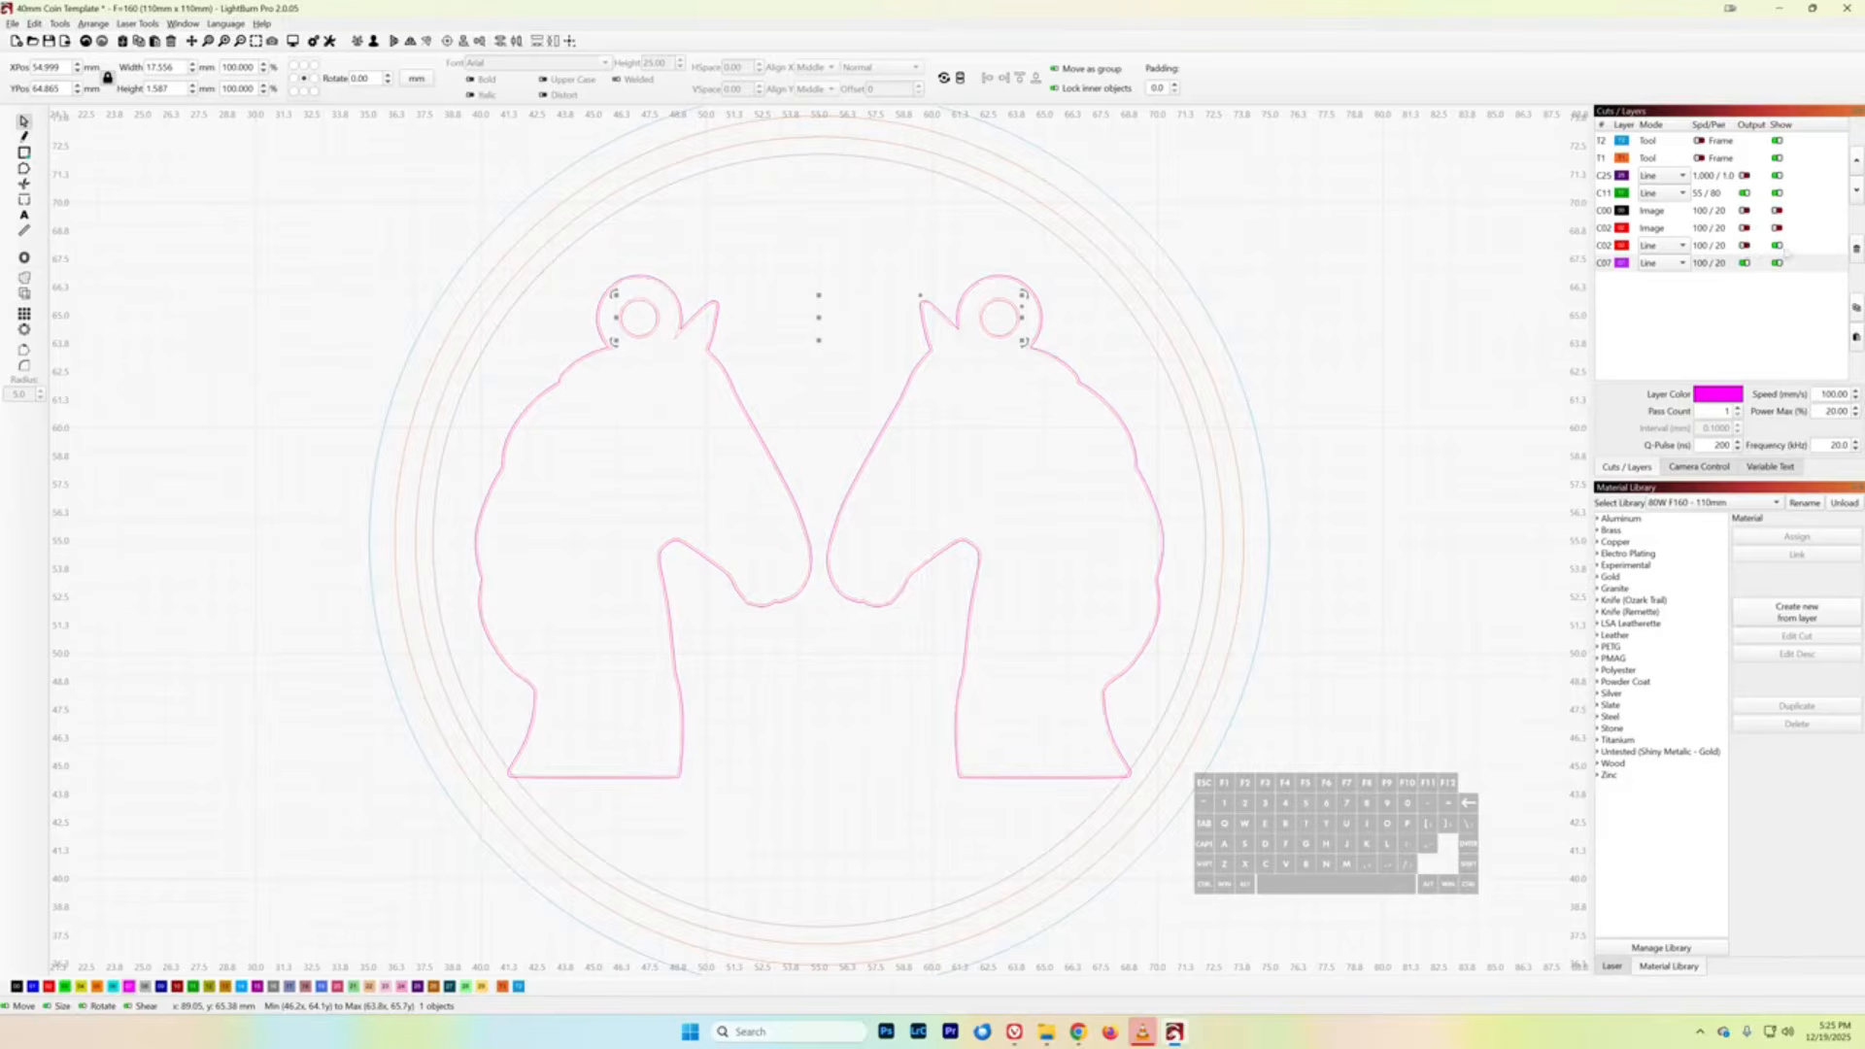
left_click(1127, 473)
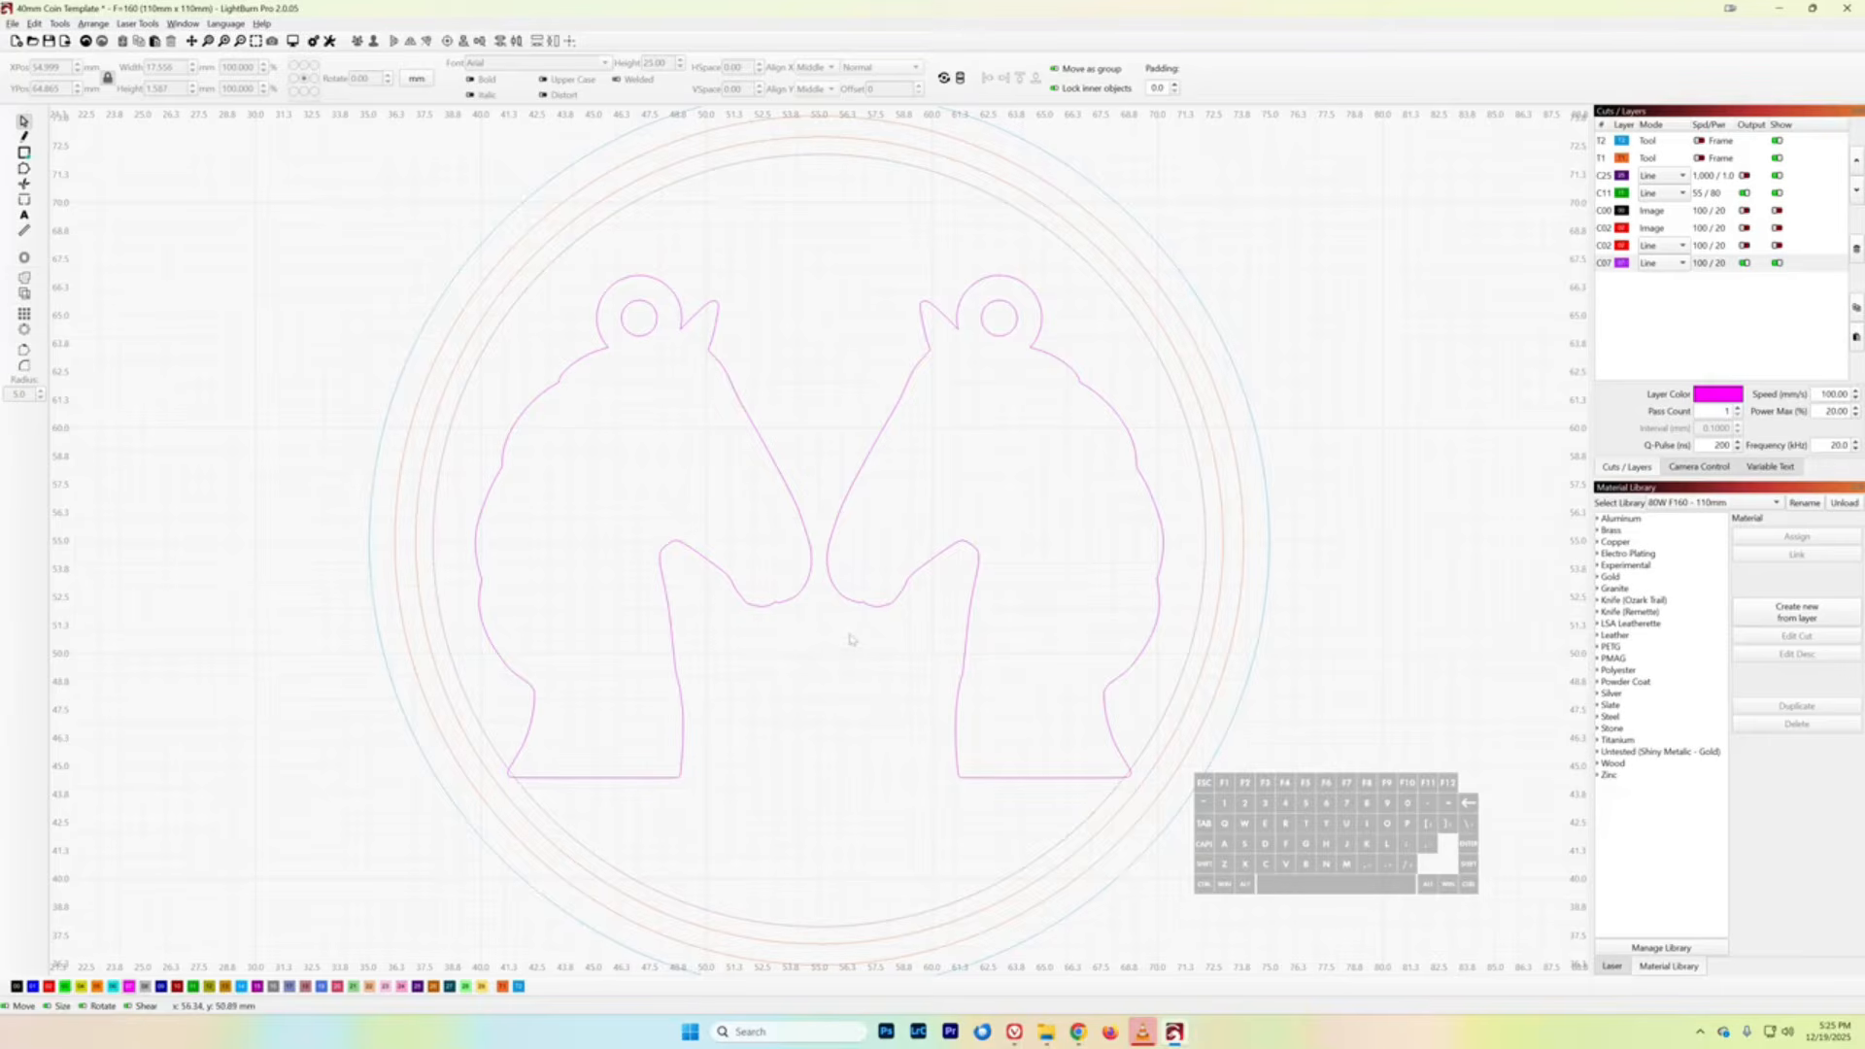
left_click(1776, 246)
left_click(1777, 263)
left_click(1778, 264)
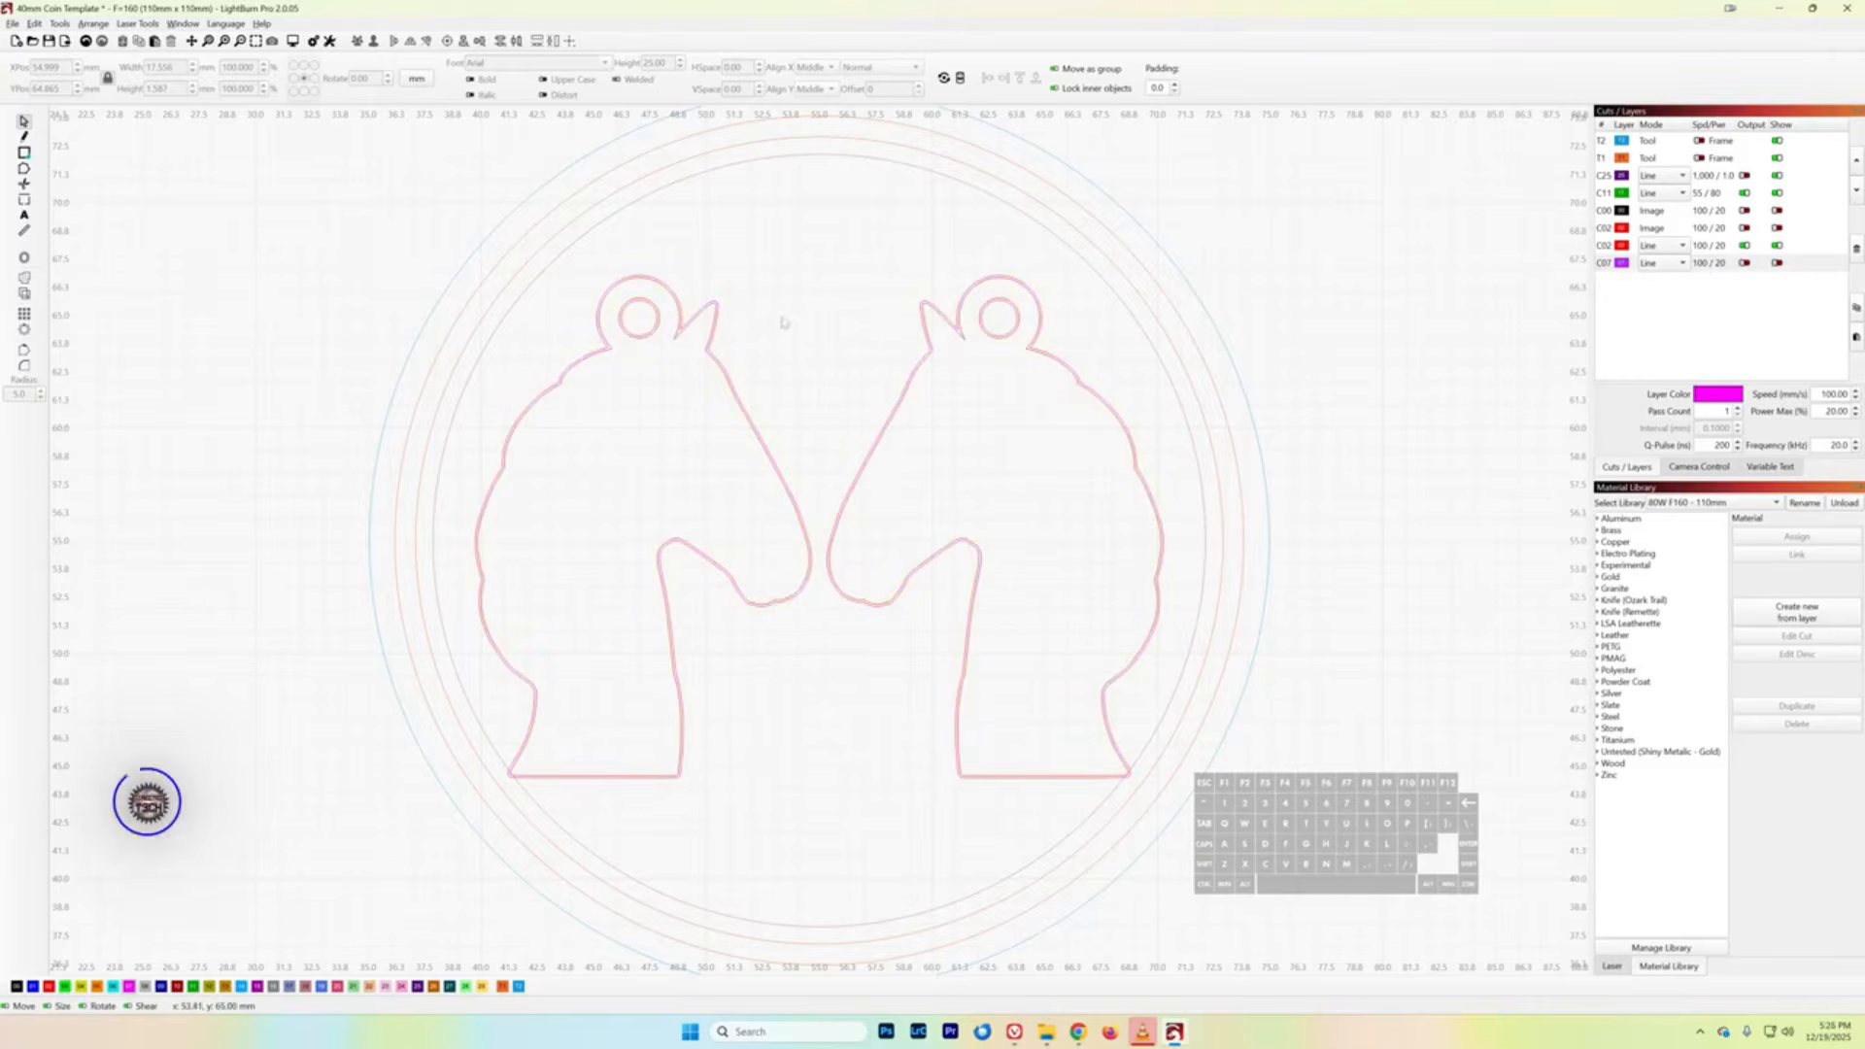
- Copy the outward-offset horse outlines in place and assign the copy to dark blue layer C09
left_click(720, 363)
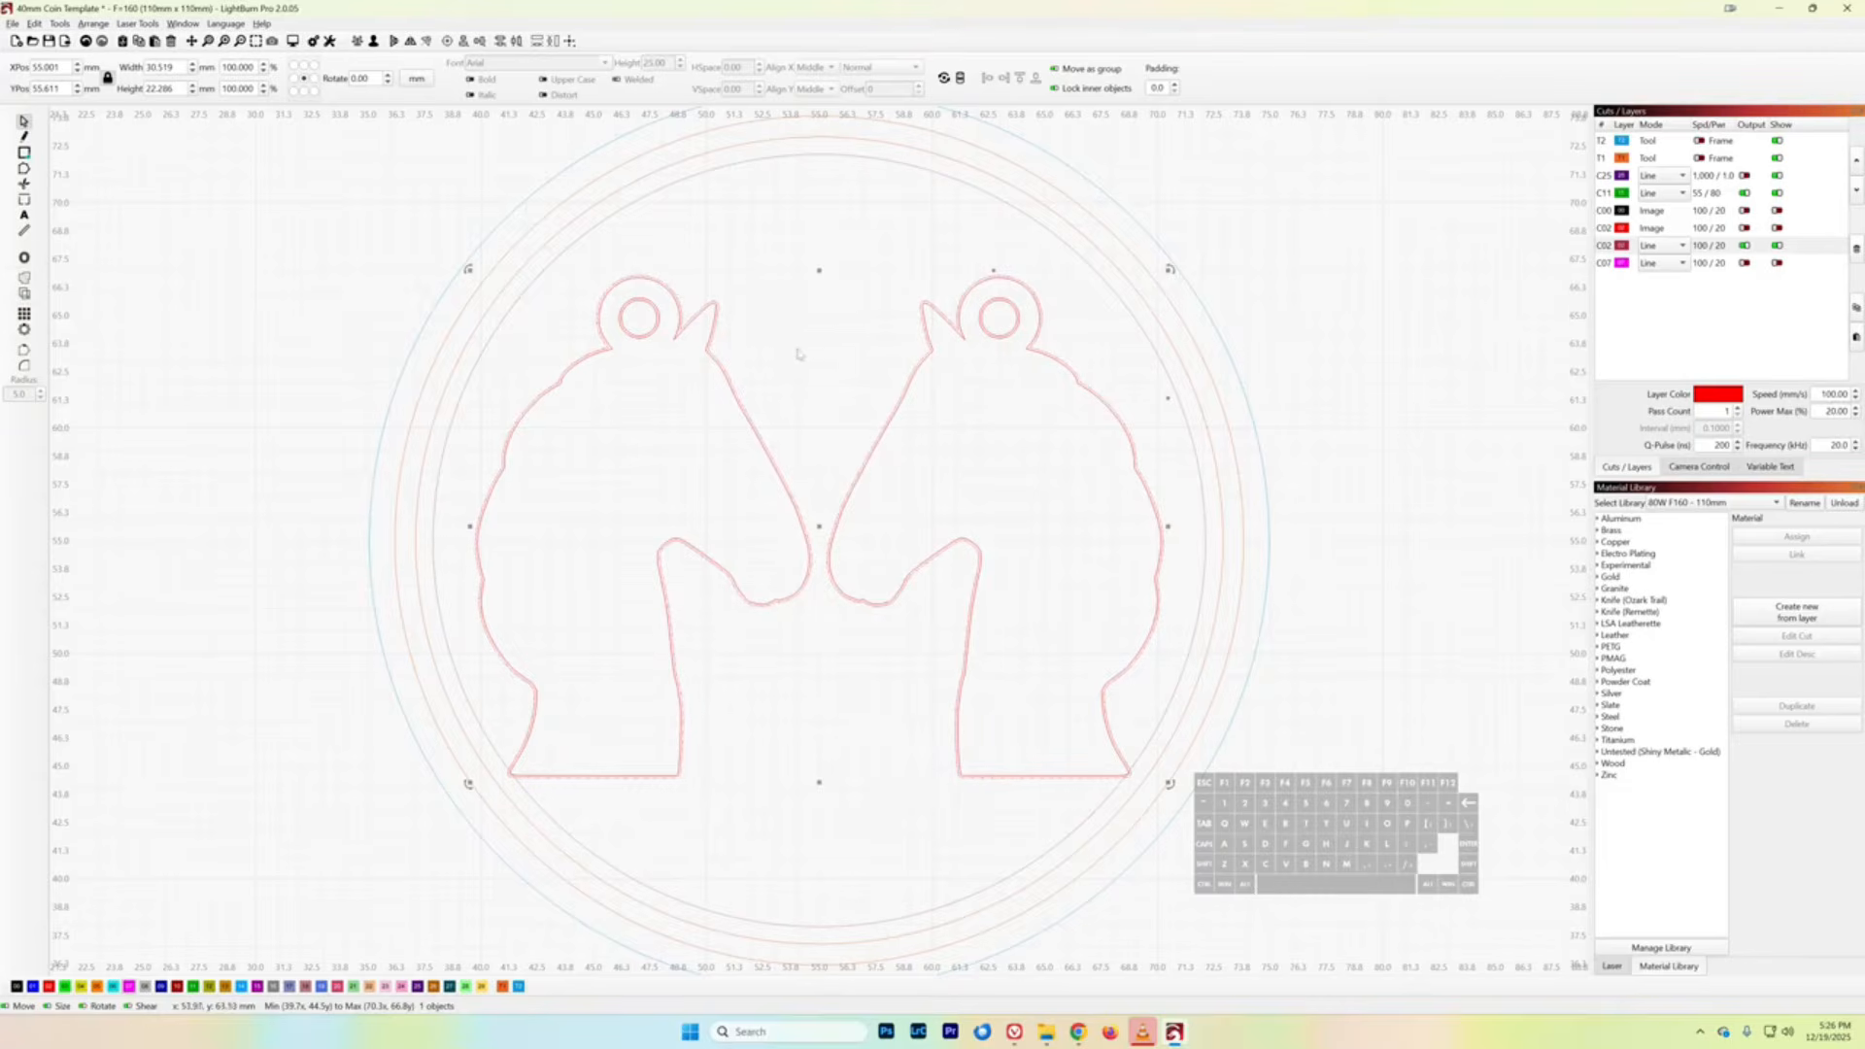
key("ctrl+c")
key("alt+v")
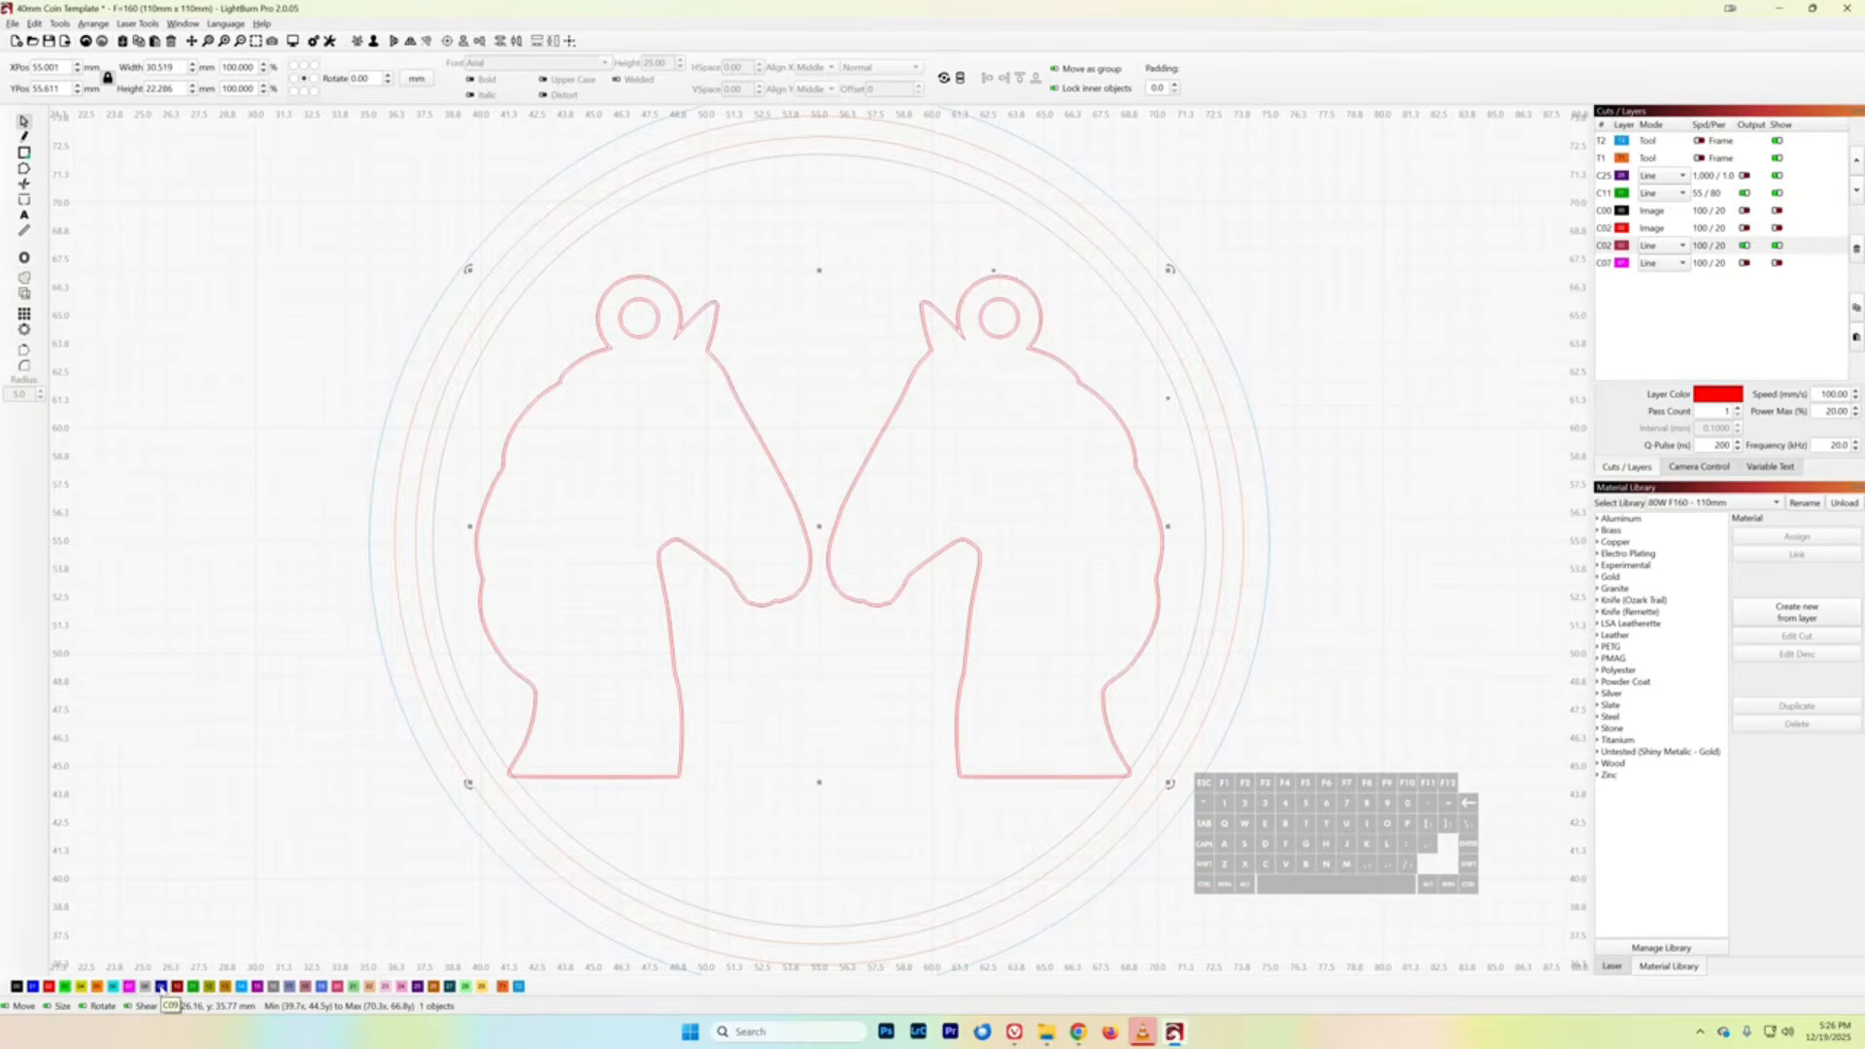
left_click(161, 986)
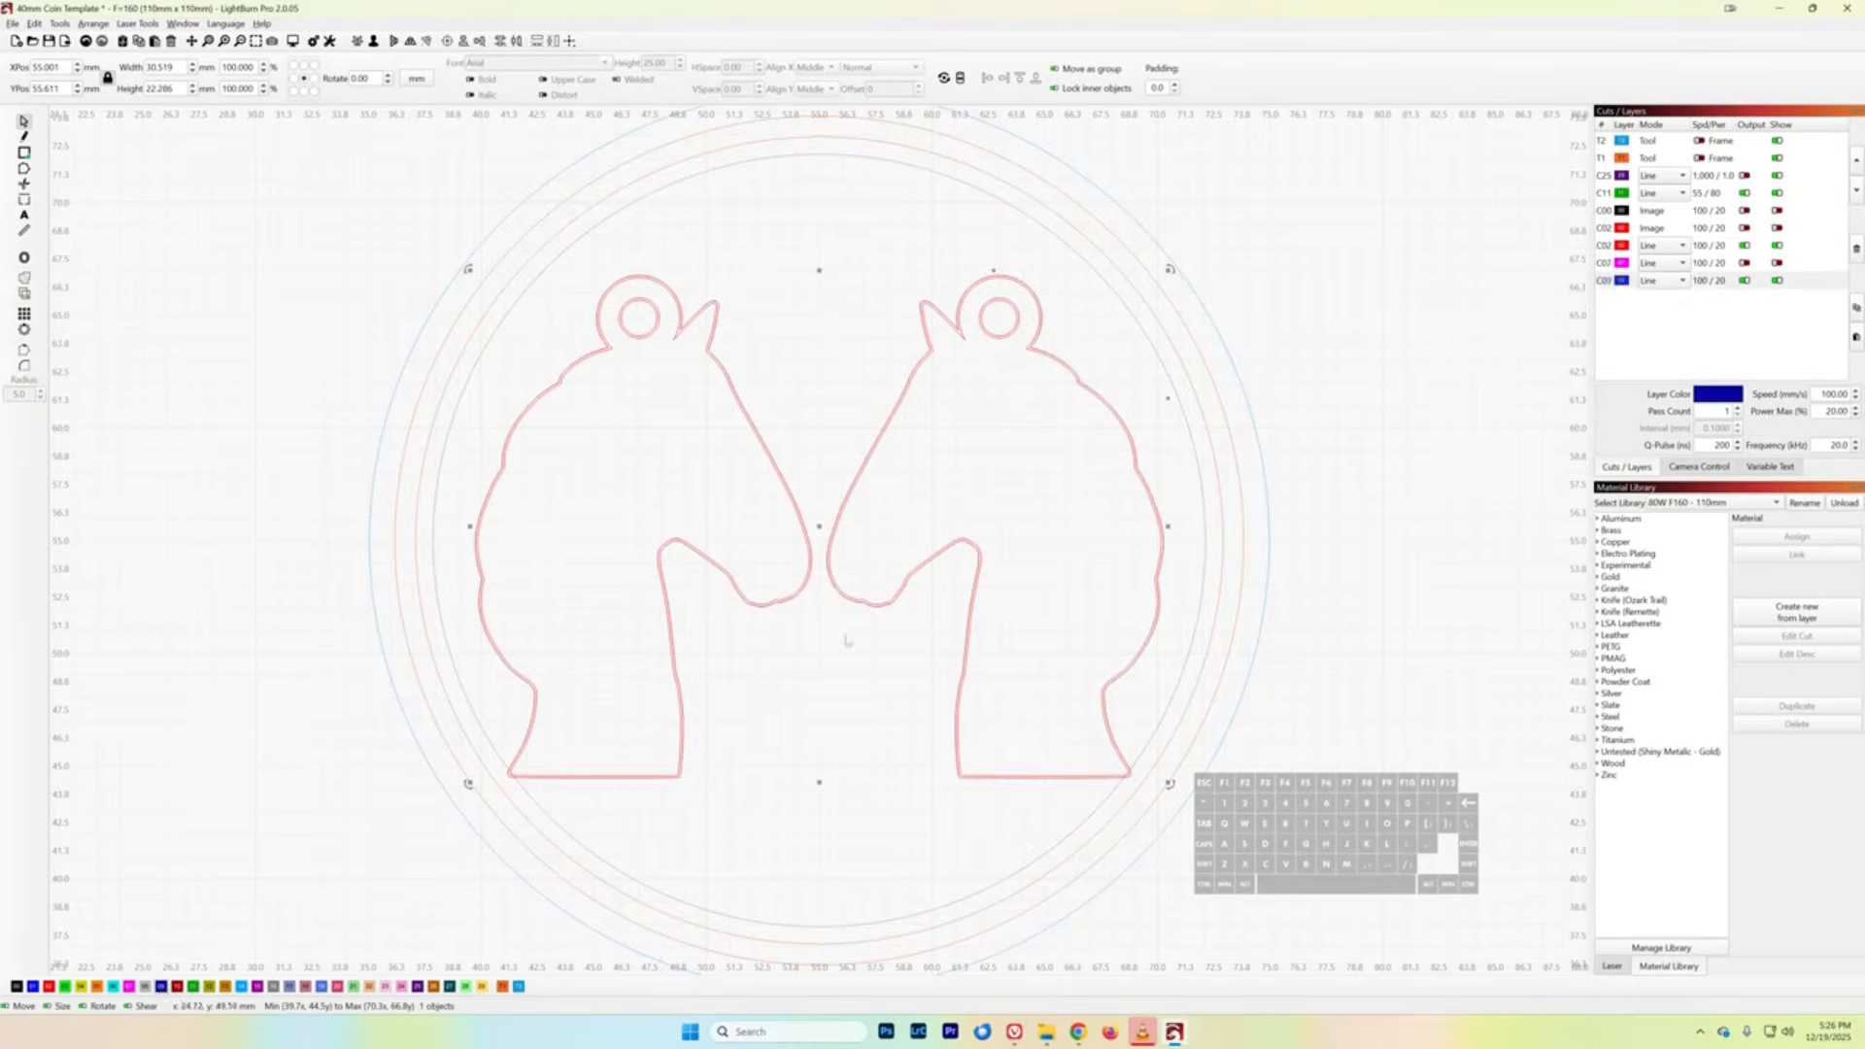
- Disable output and display of the red line layer, and enable both for the C00 depth-map image layer
left_click(1744, 246)
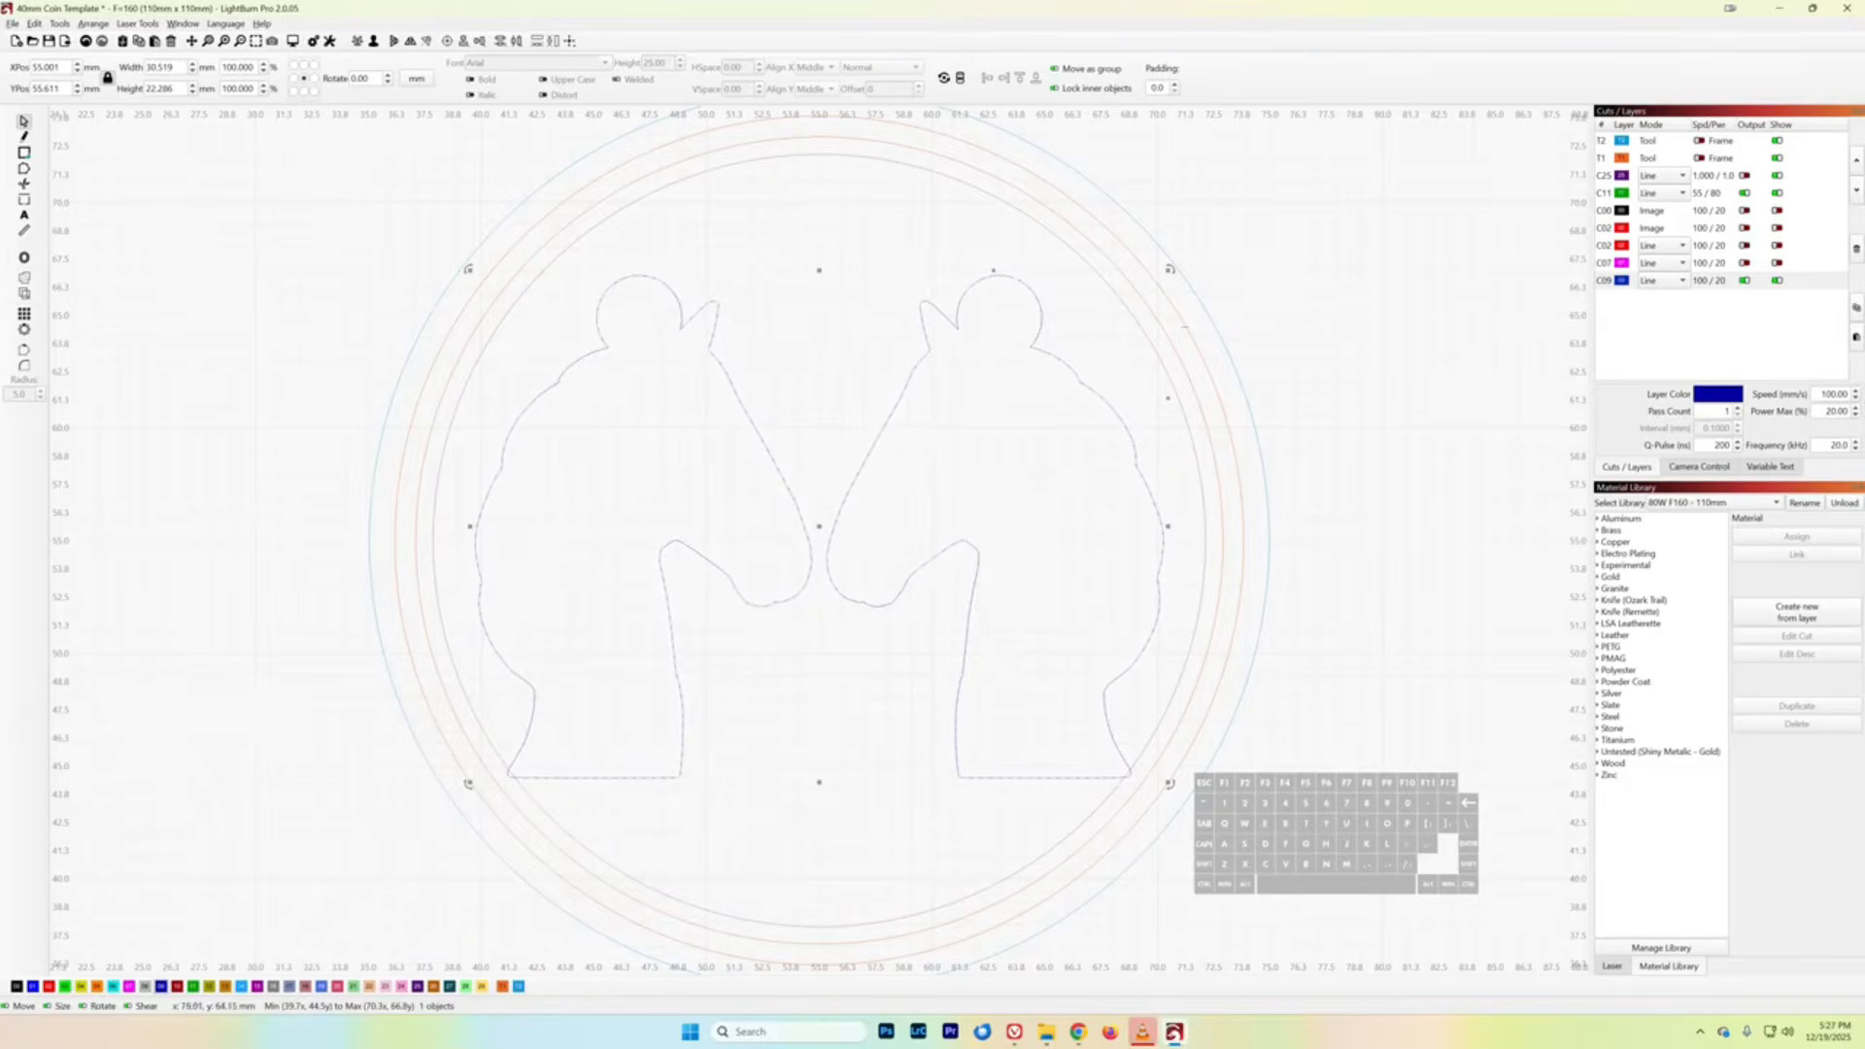
left_click(1744, 210)
left_click(1776, 209)
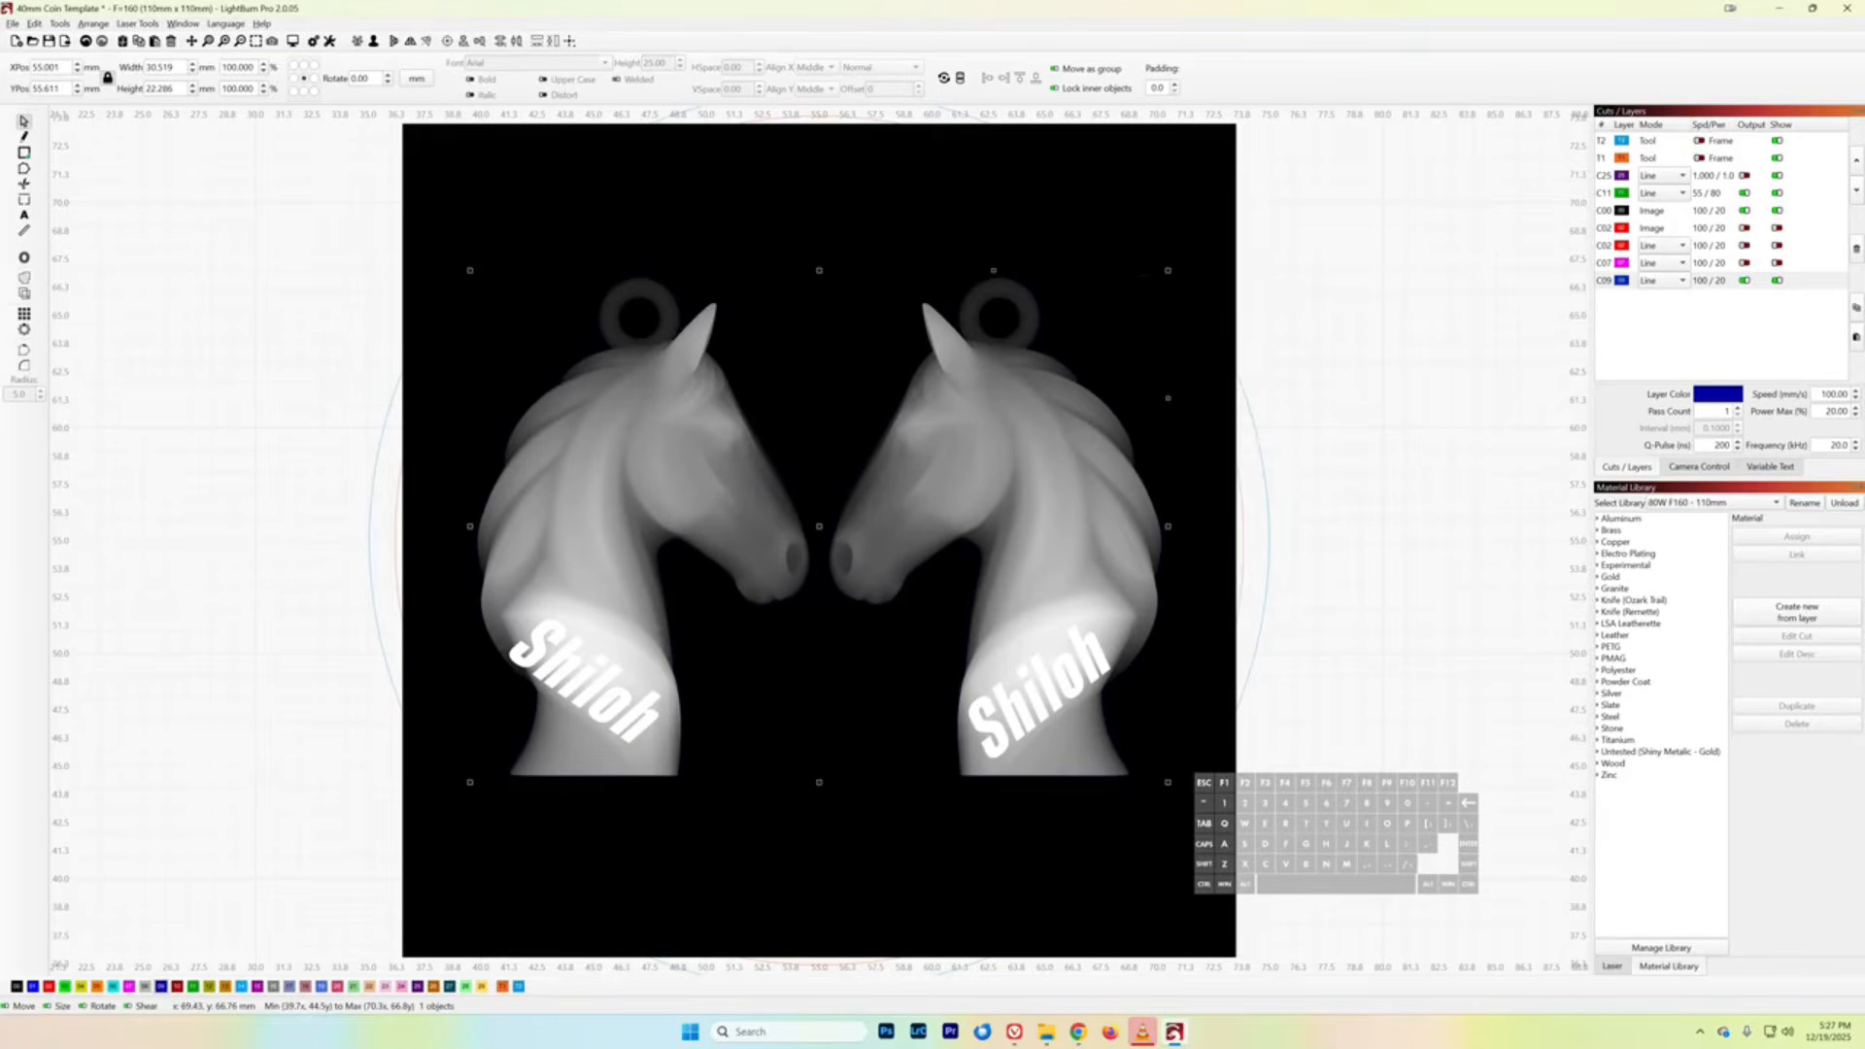
- Crop the depth-map image to the dark blue horse outlines
key("shift")
left_click(1130, 184, "shift")
right_click(816, 450)
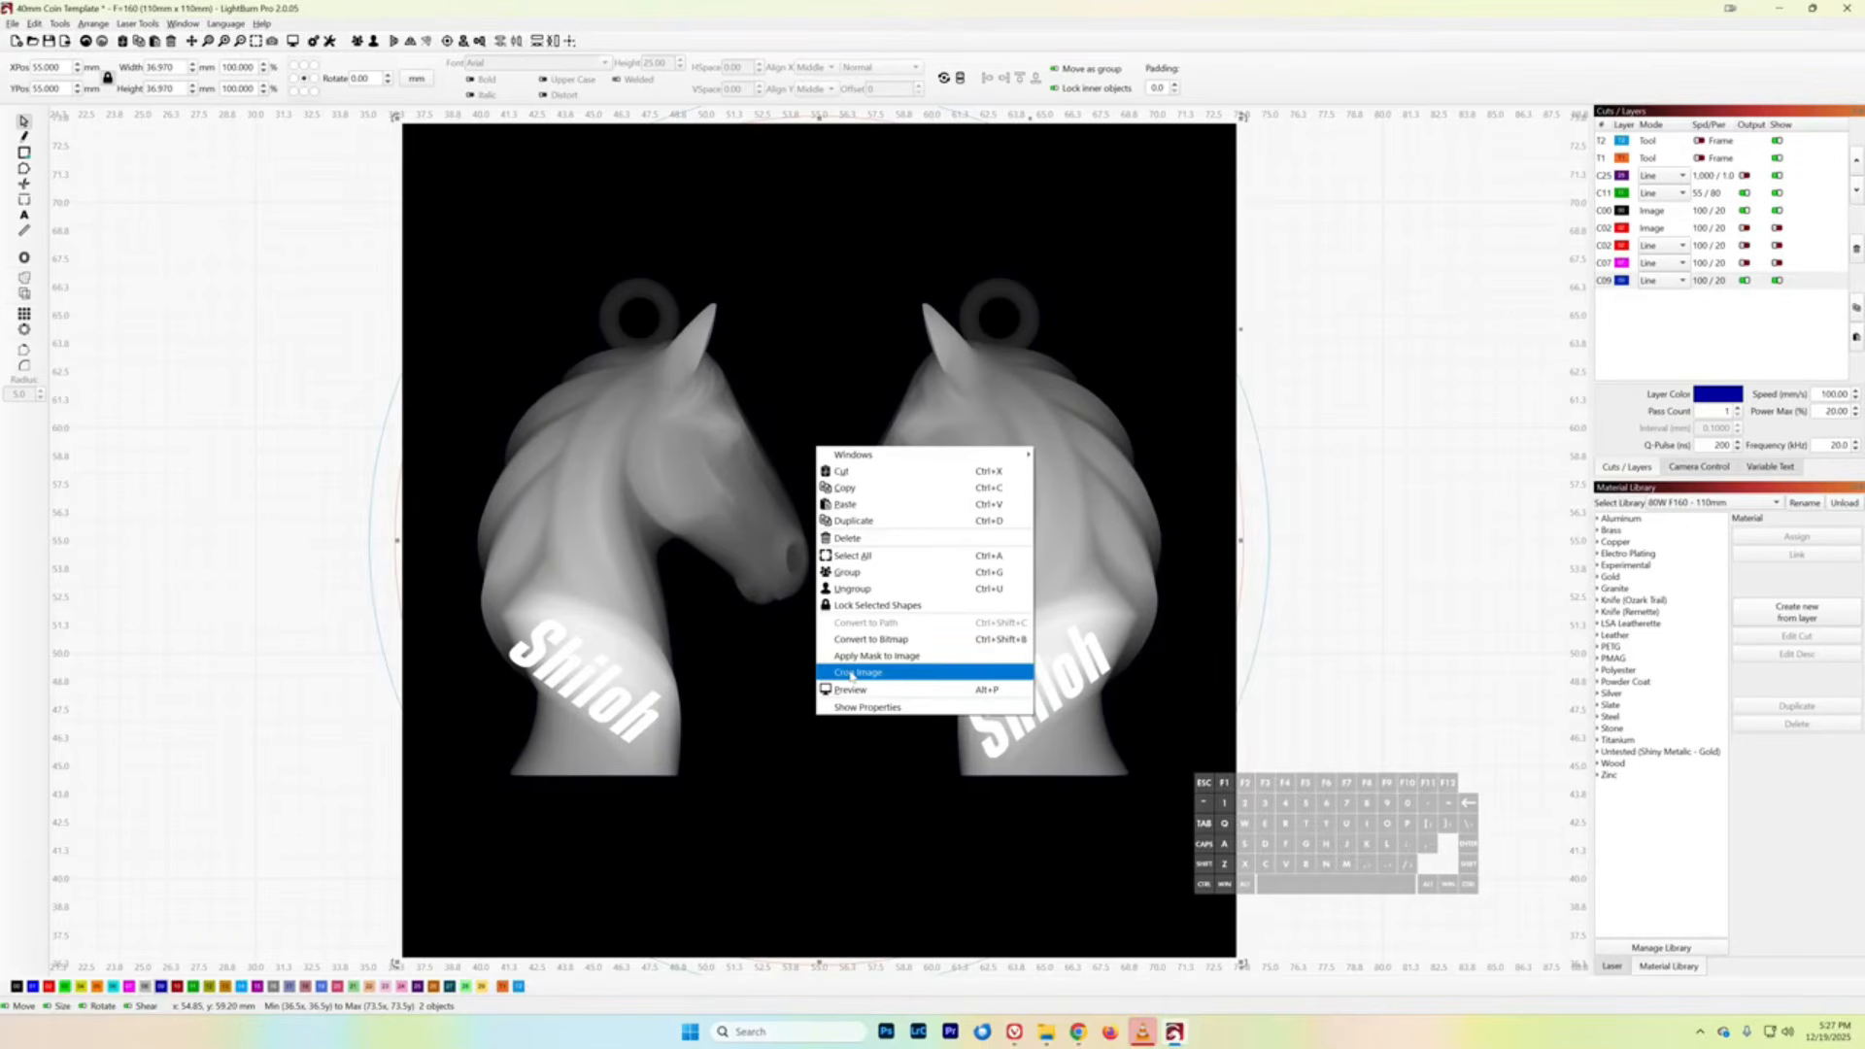
left_click(851, 673)
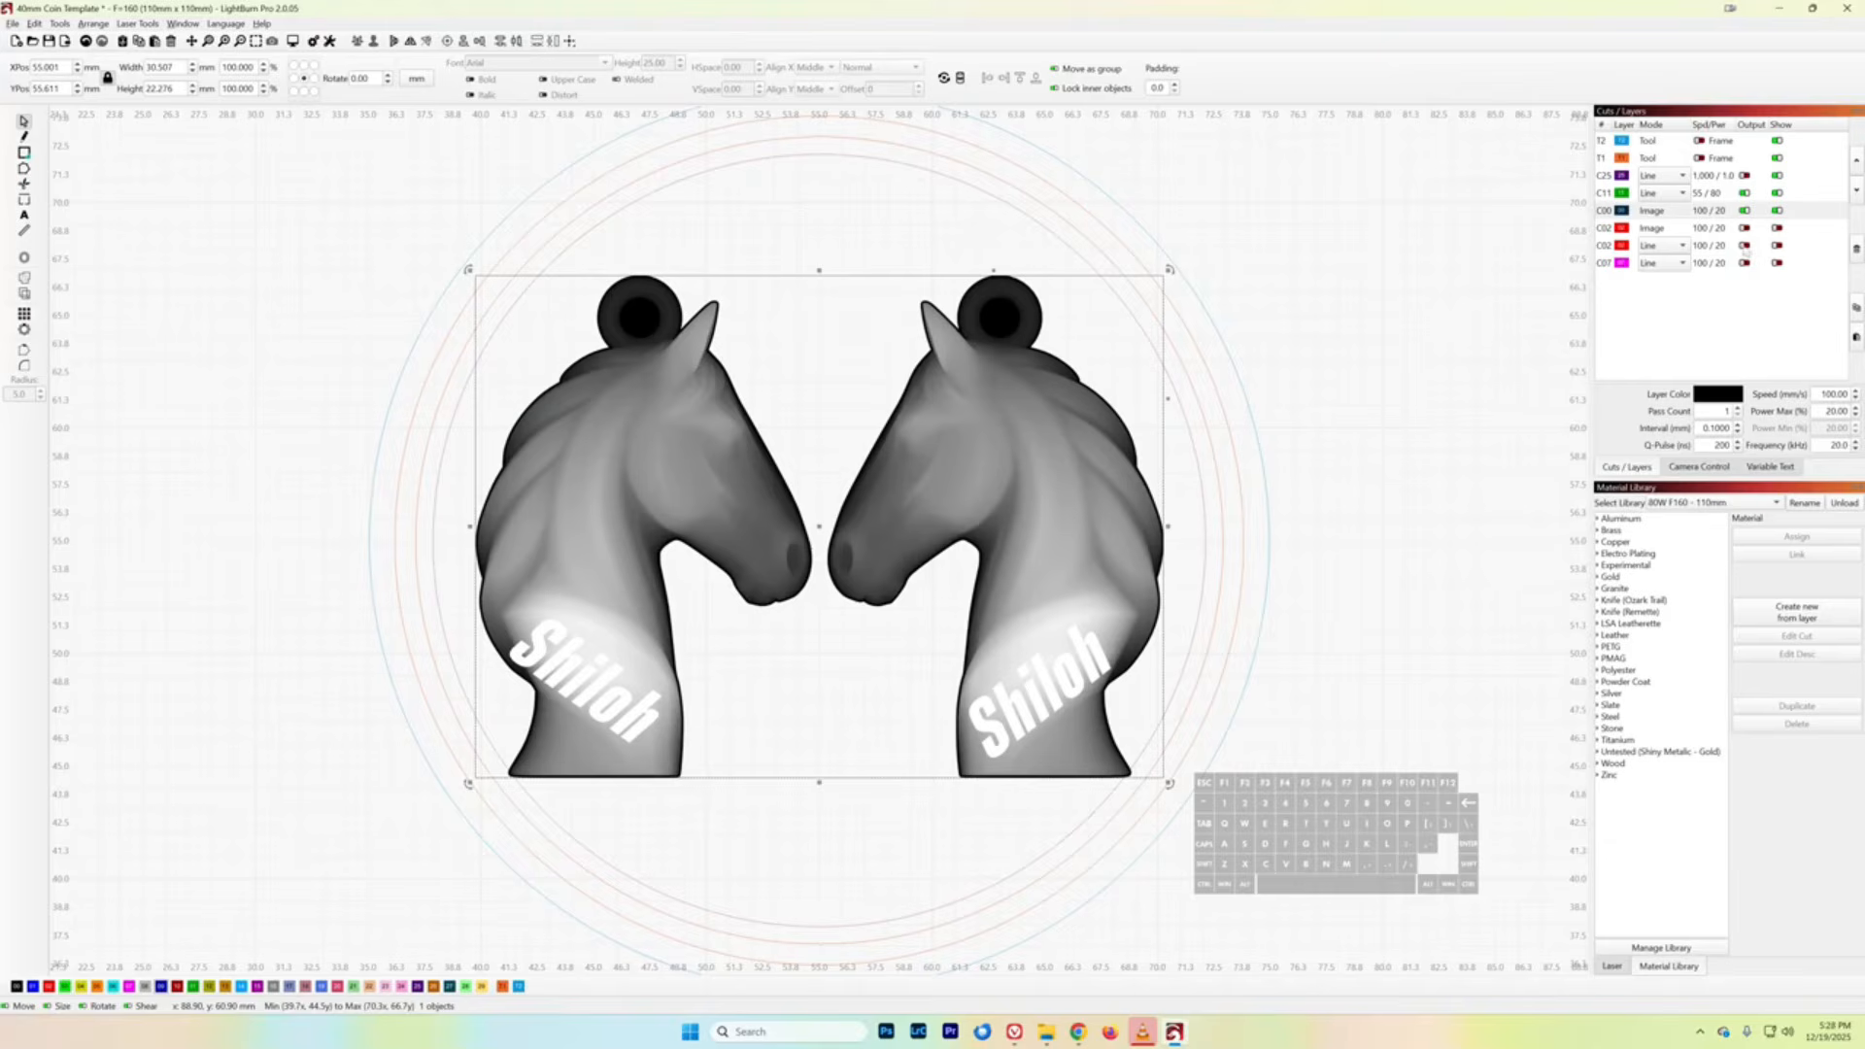
- Enable output and display of the red line layer, and disable both for the C00 depth-map image layer
left_click(1744, 246)
left_click(1776, 246)
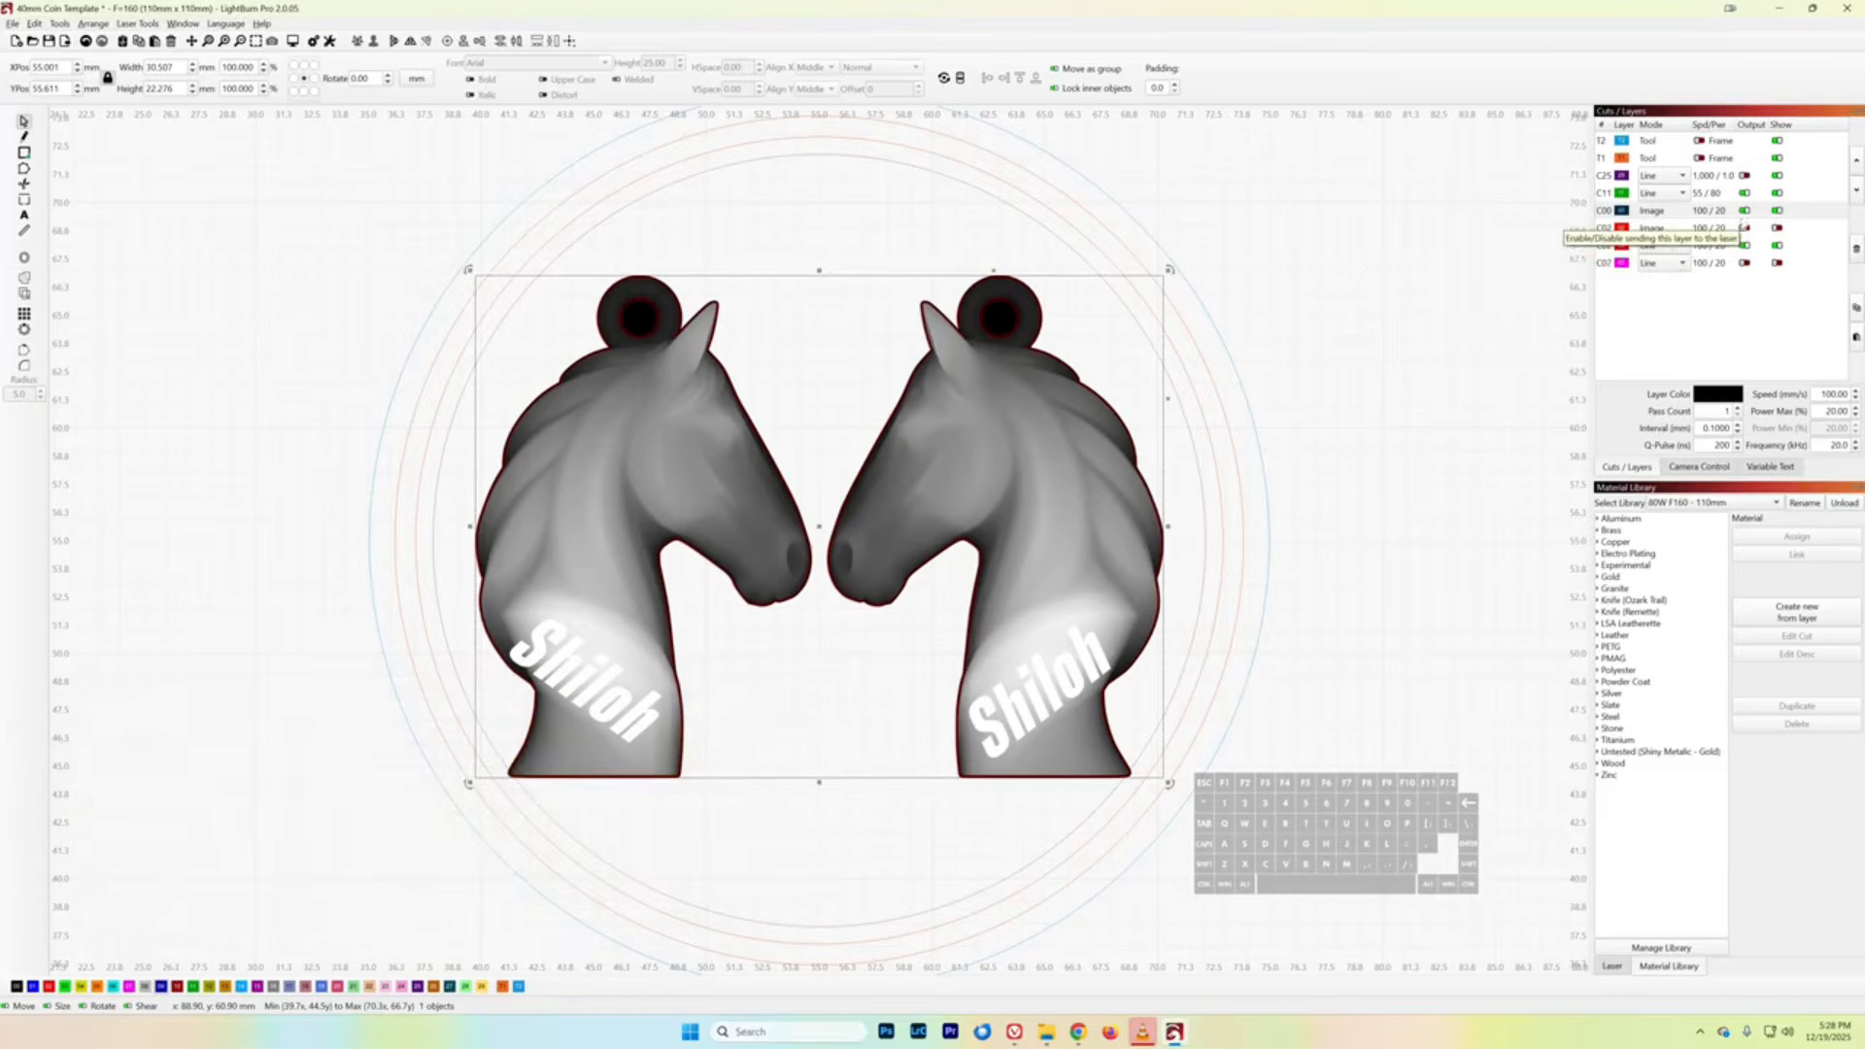
left_click(1745, 211)
left_click(1777, 210)
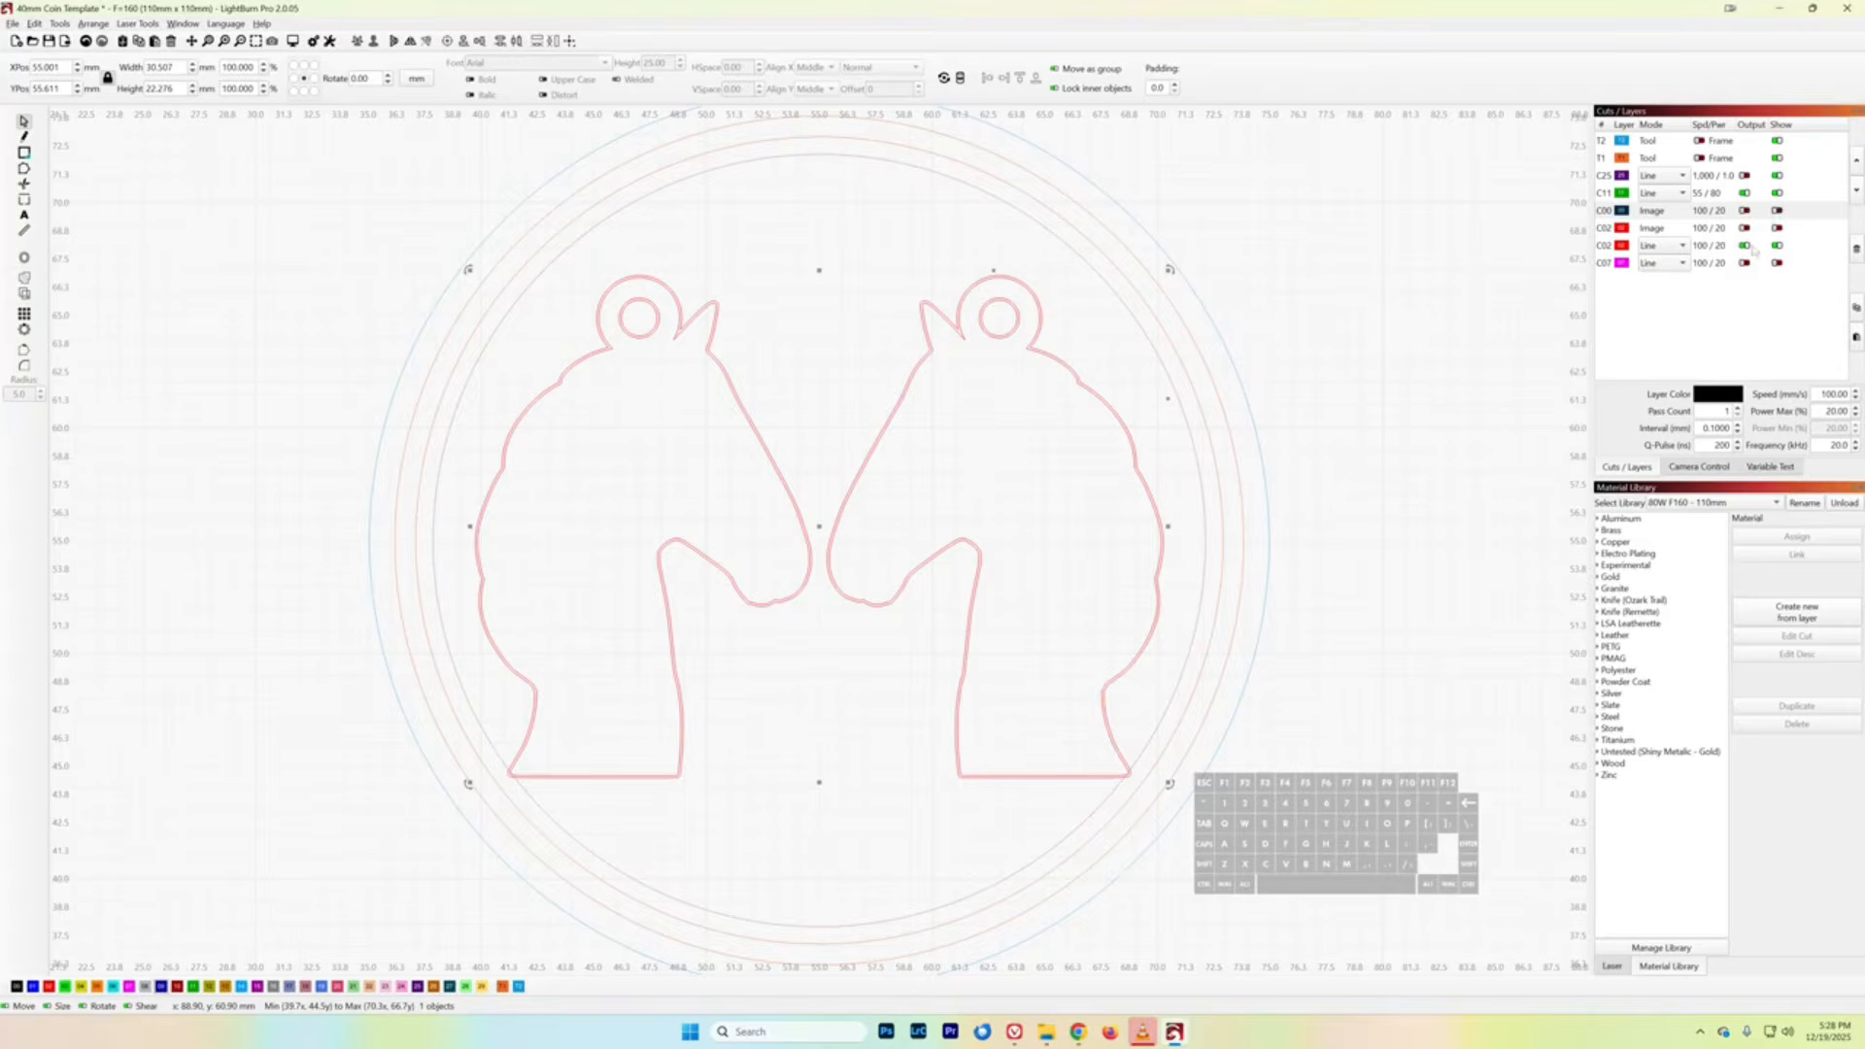
- Set the red C02 line layer to Fill mode and enable output and display of the magenta C07 layer
left_click(1682, 246)
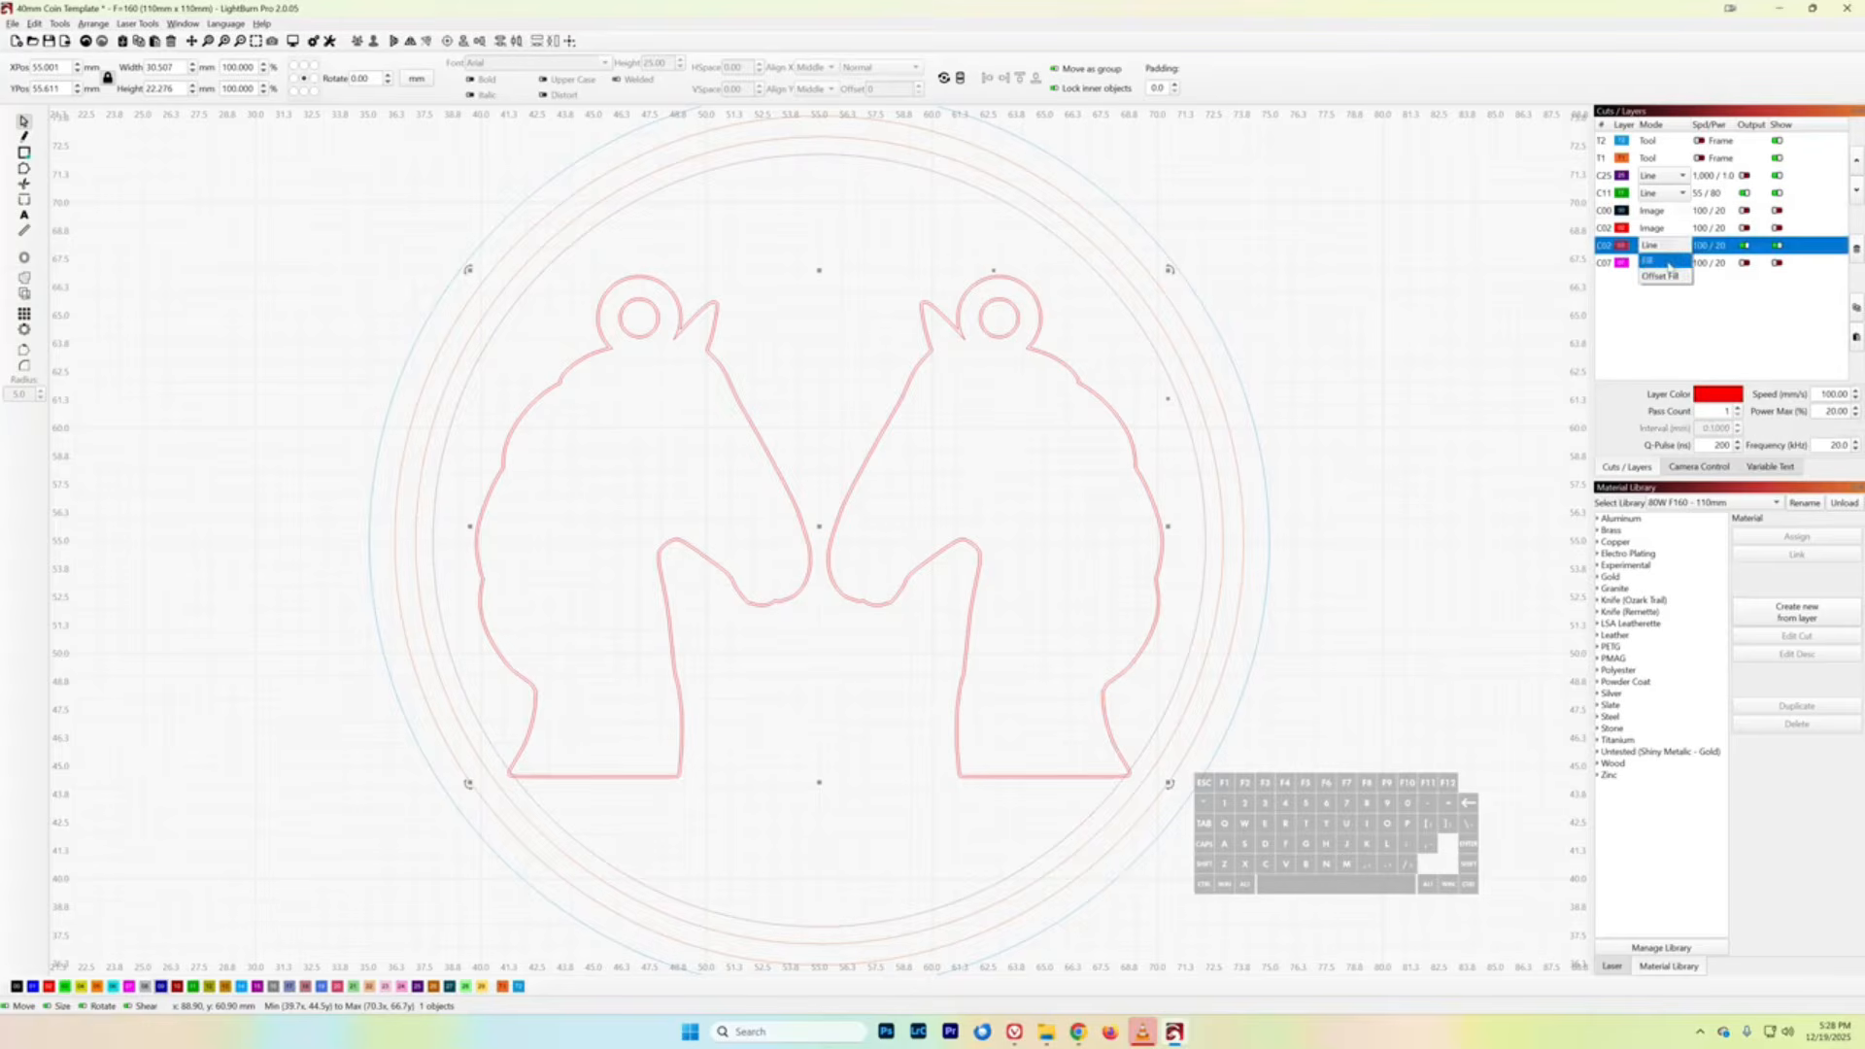
left_click(1669, 268)
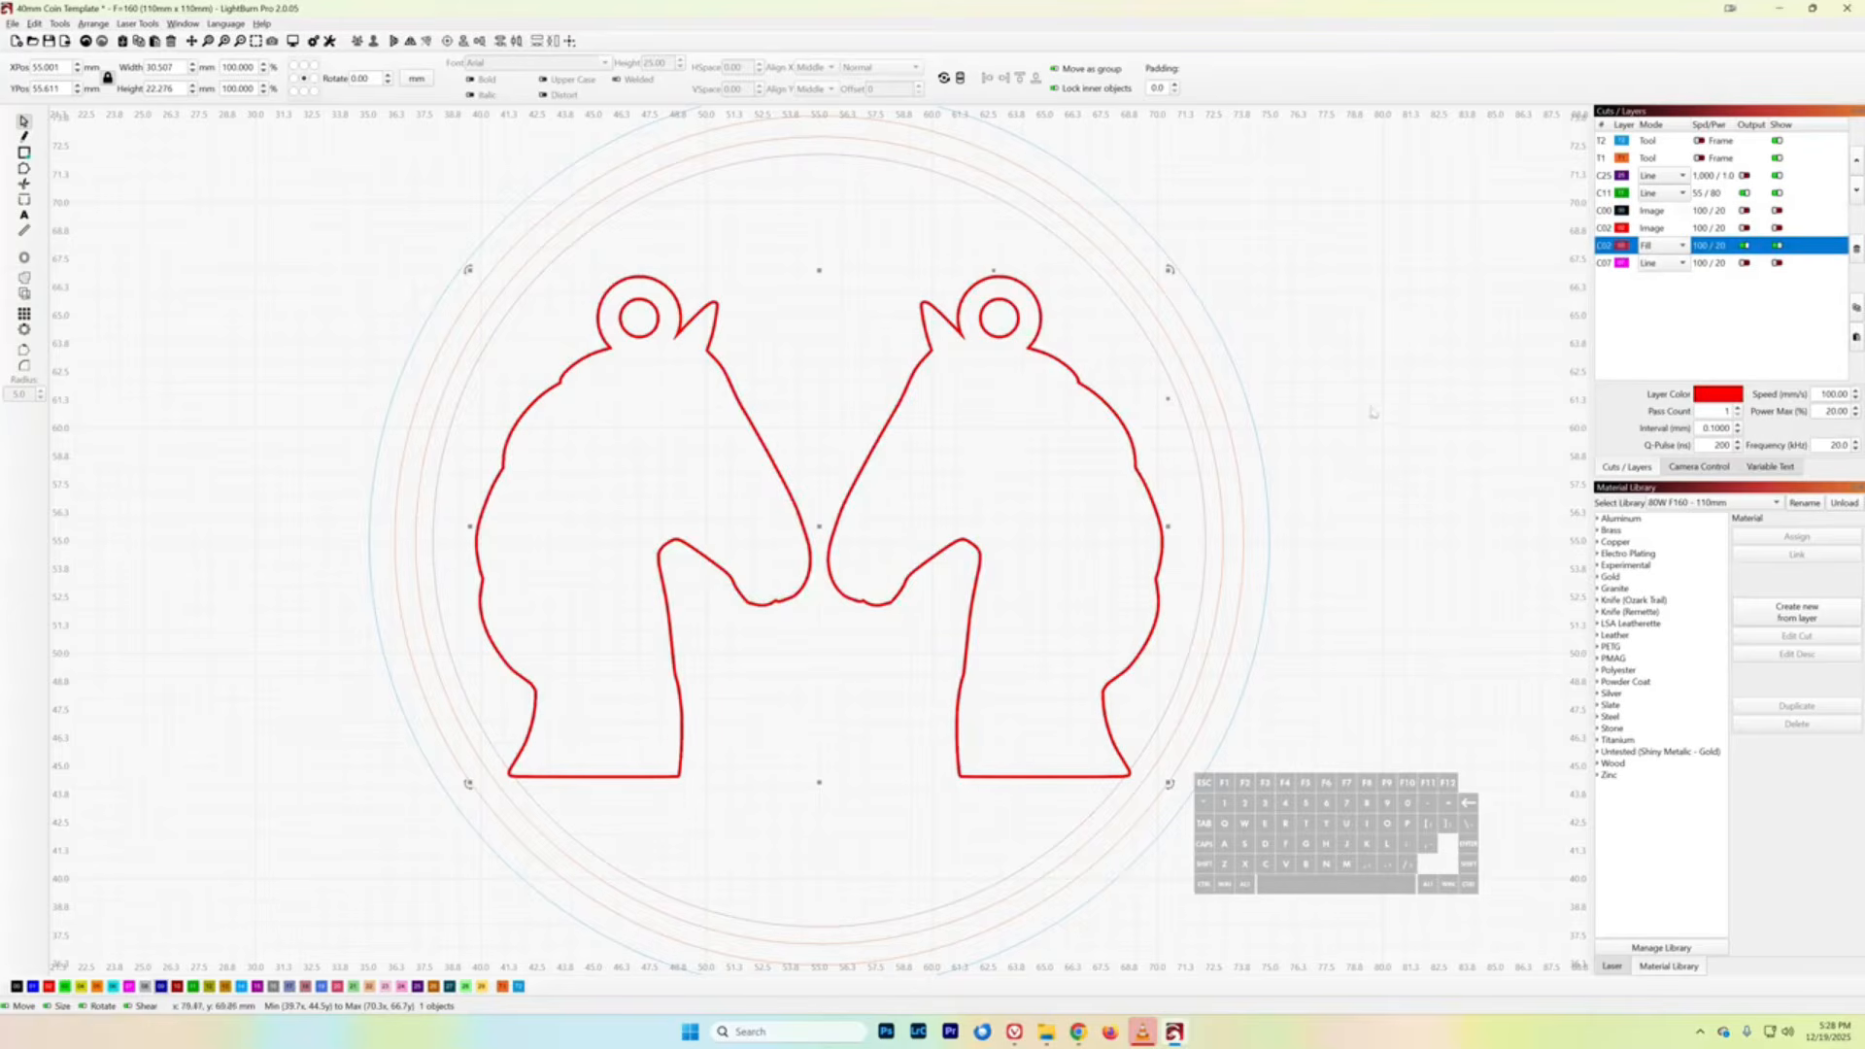
left_click(1744, 263)
left_click(1777, 246)
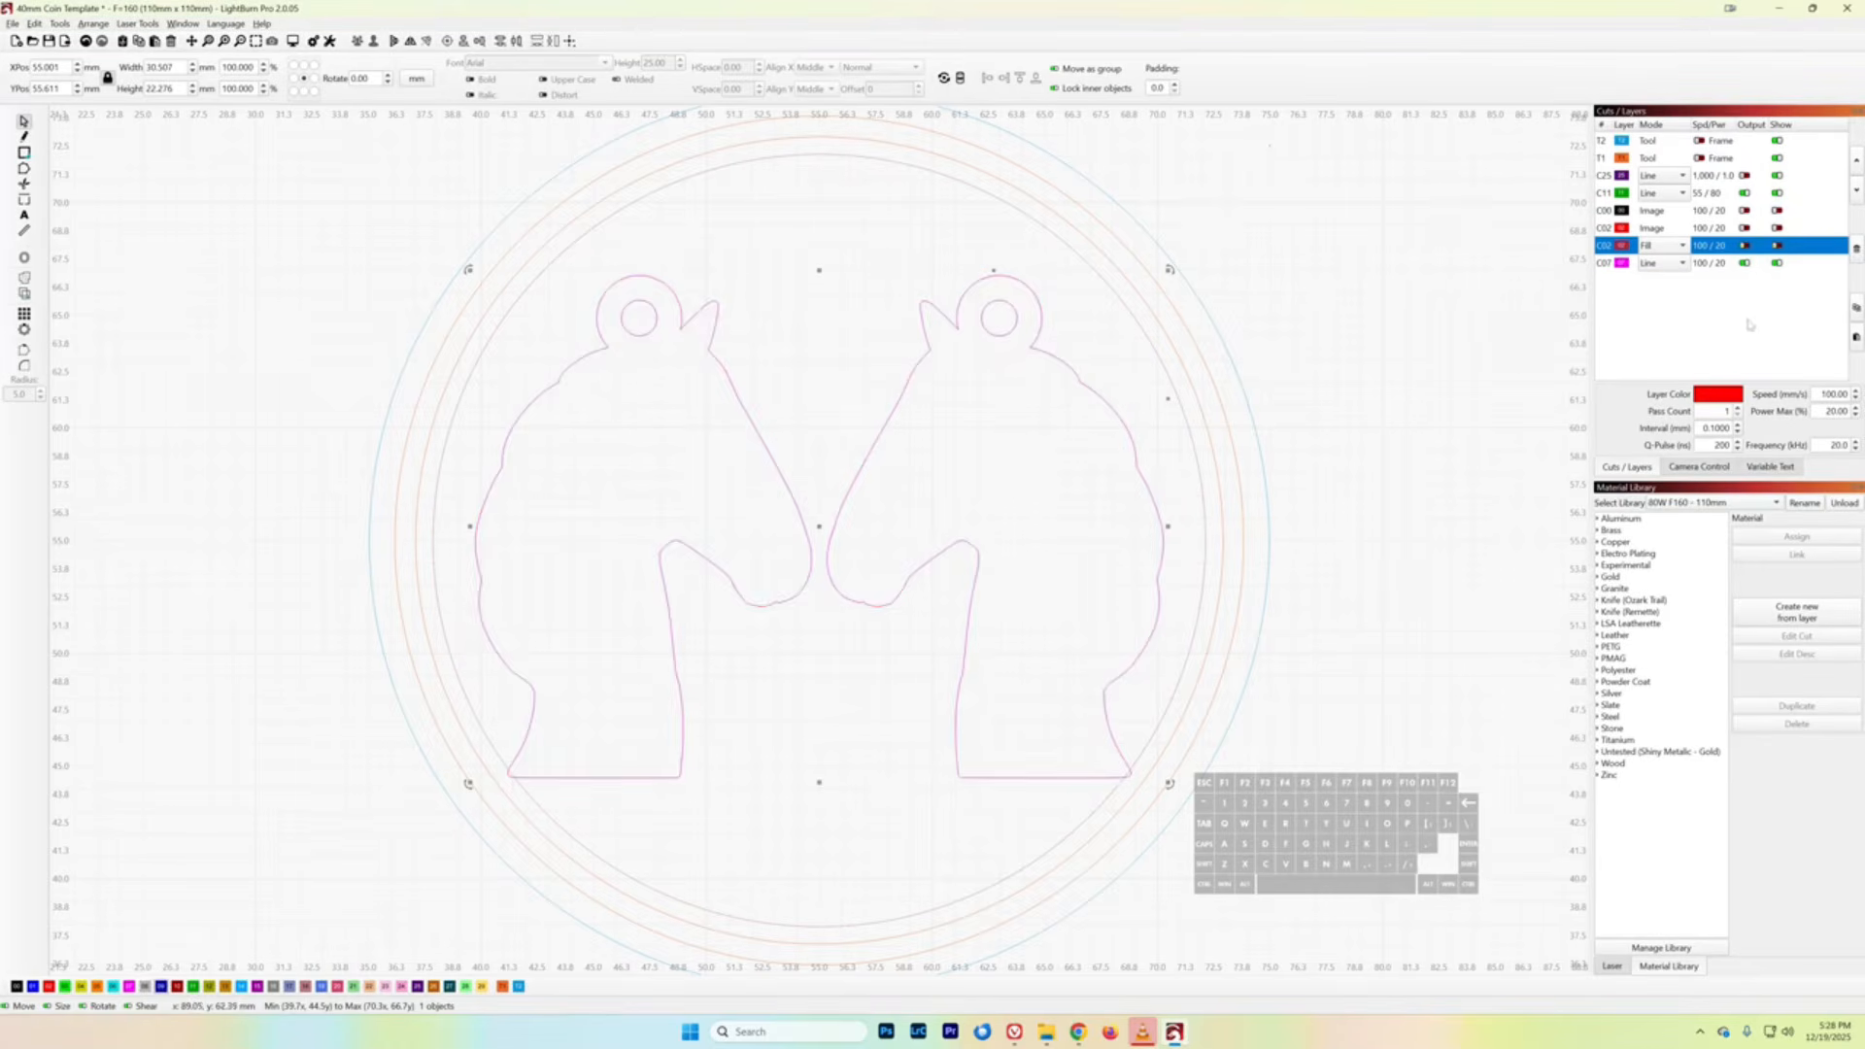
left_click(1777, 246)
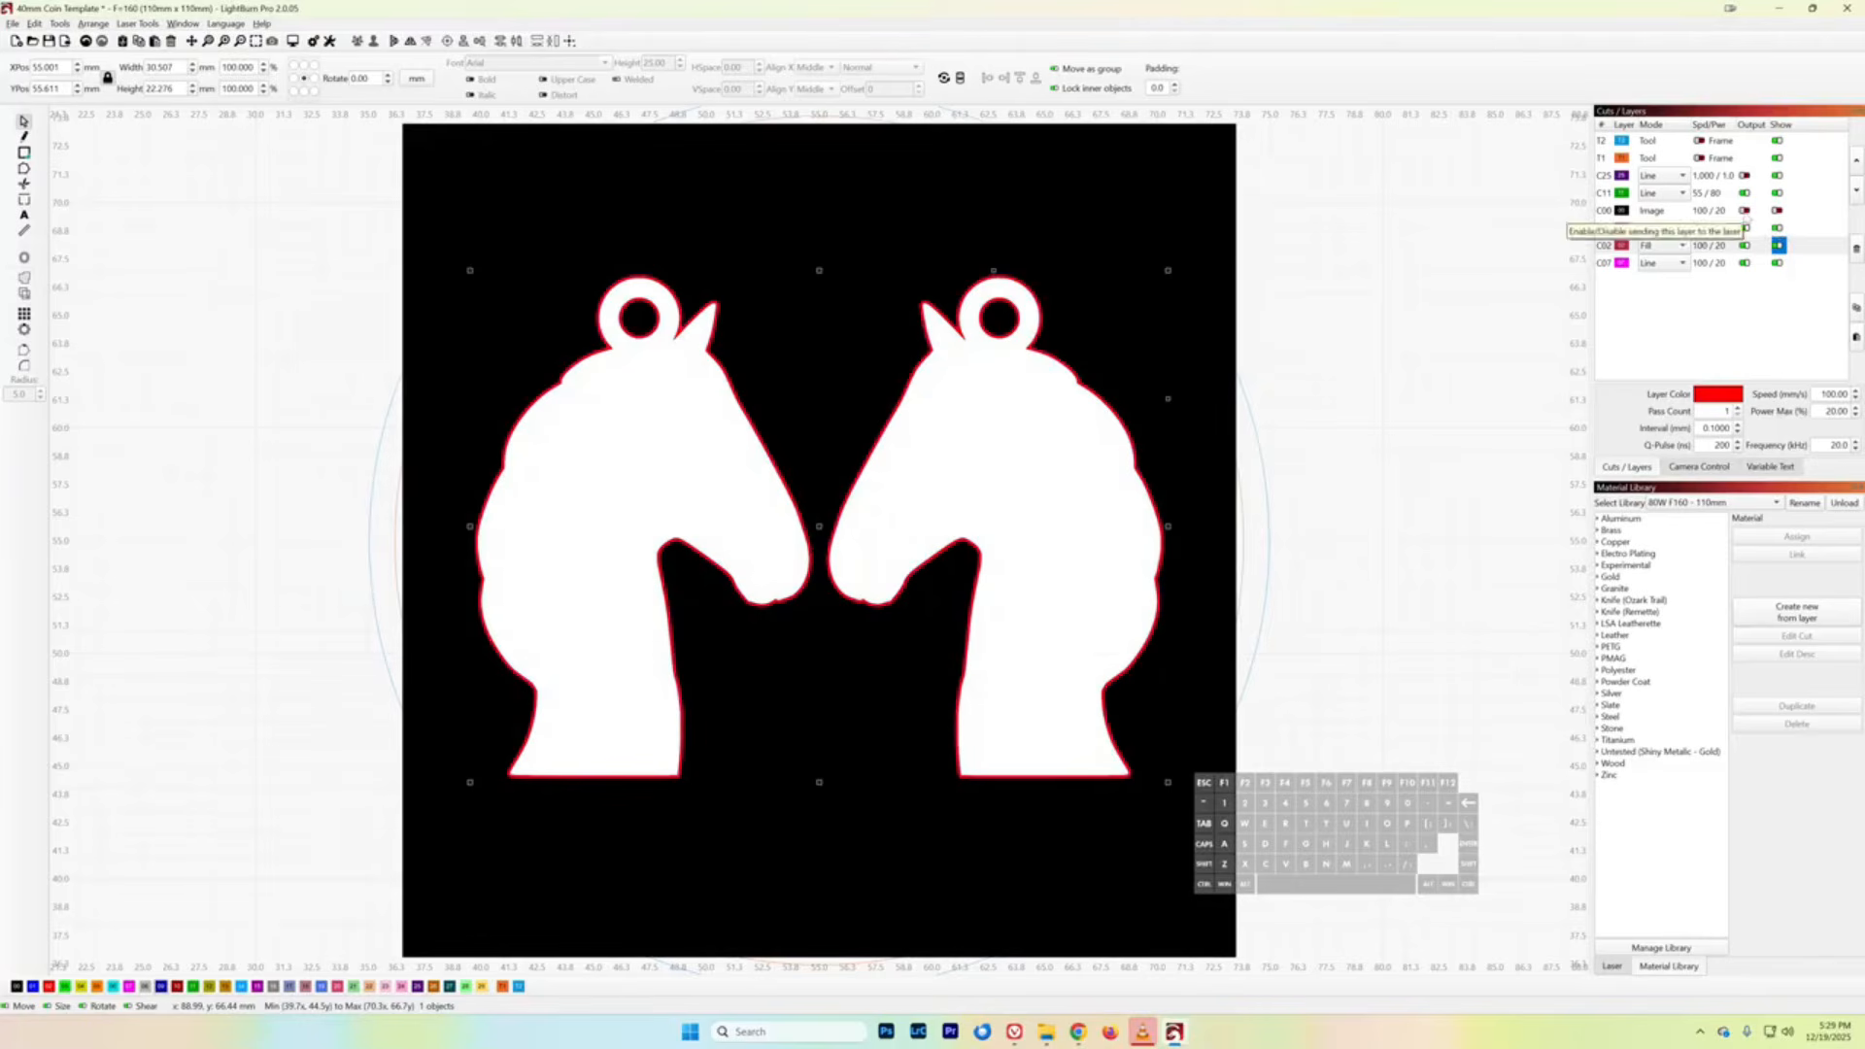
- Disable output and display of the red C02 image layer
left_click(1744, 228)
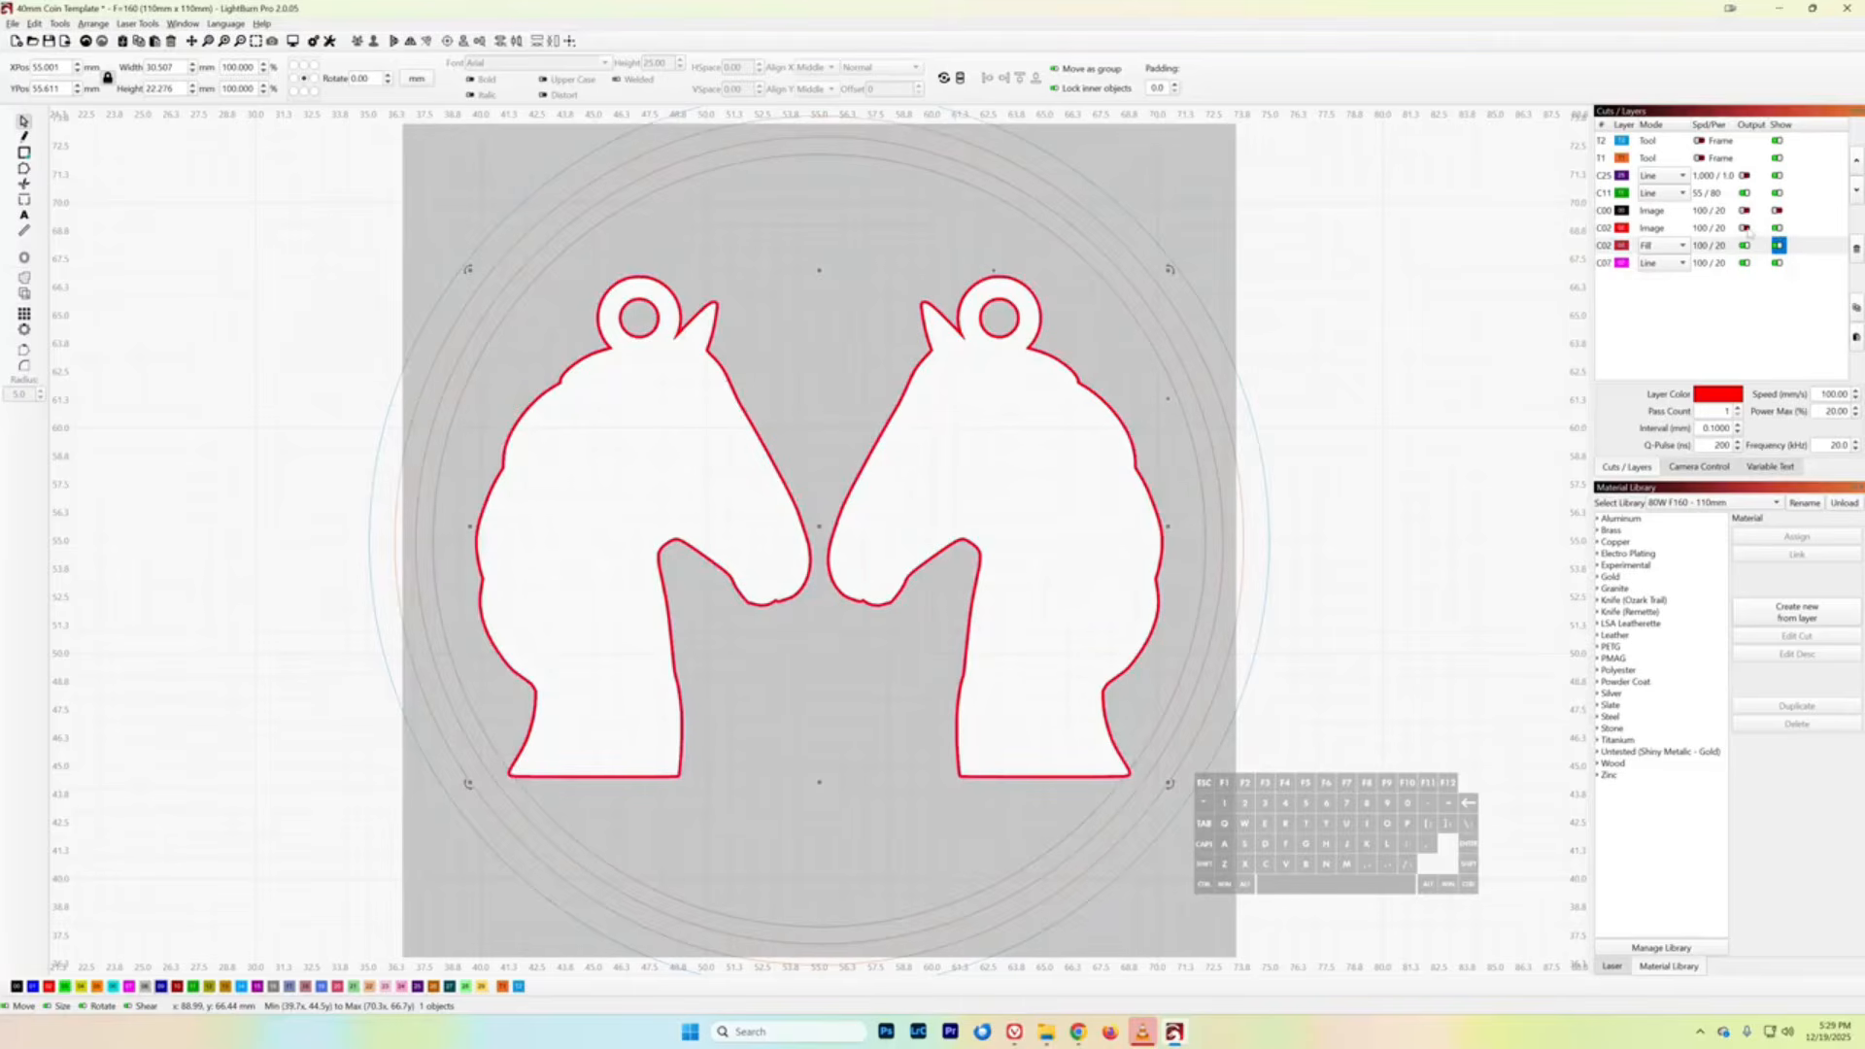
left_click(1778, 229)
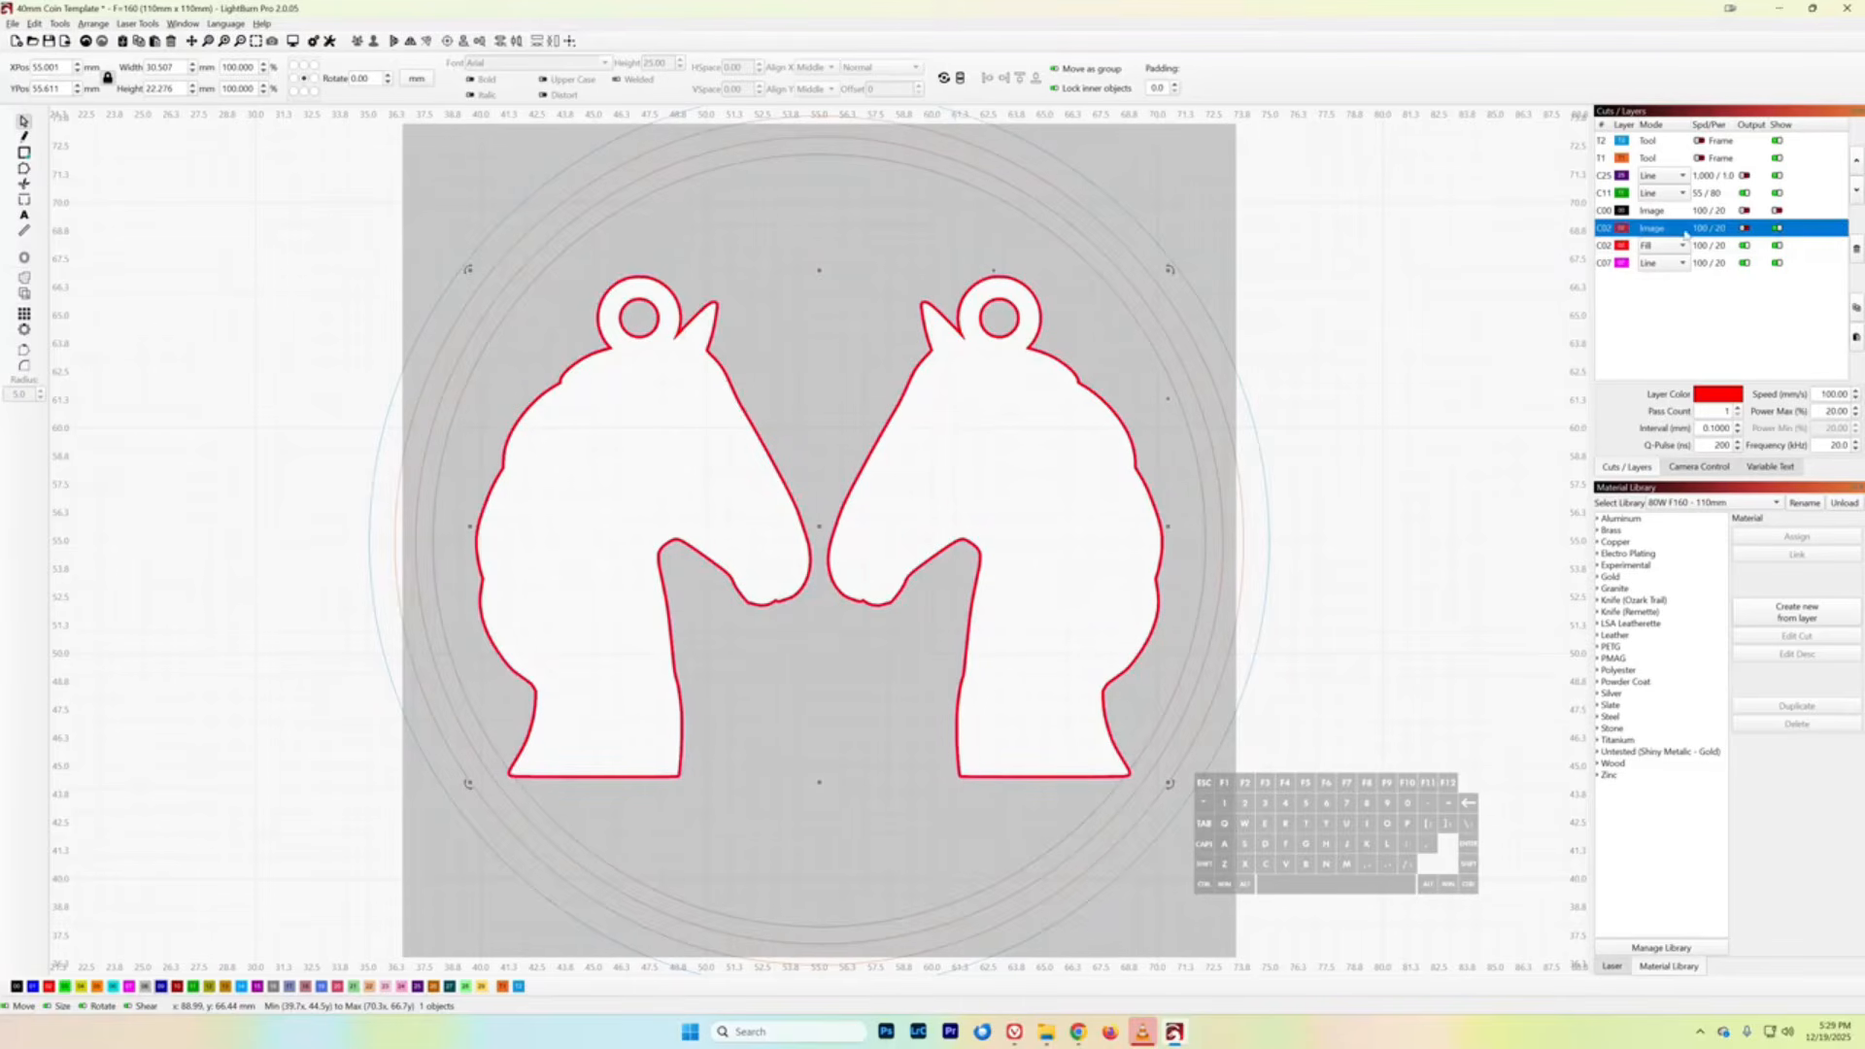
left_click(1778, 228)
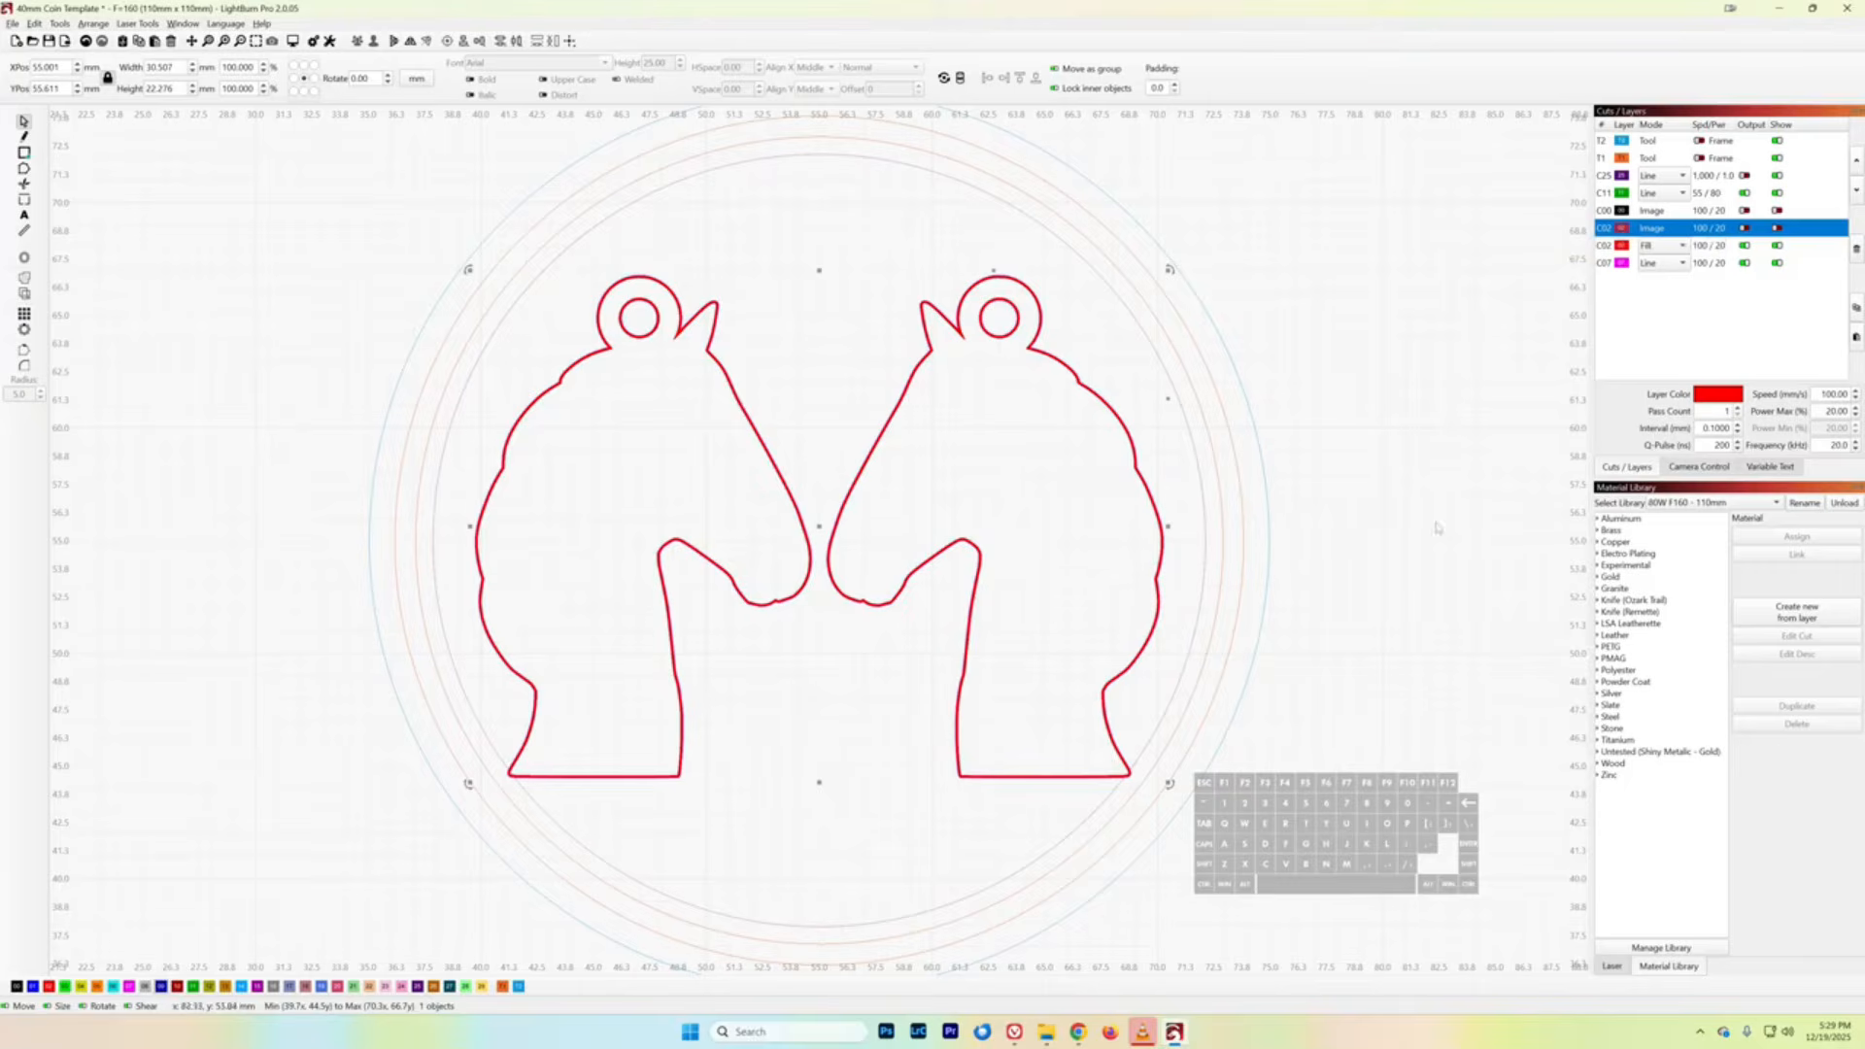
- Briefly enable output and display of the C00 depth-map layer to compare it with the red outlines, and disable both again
left_click(1742, 212)
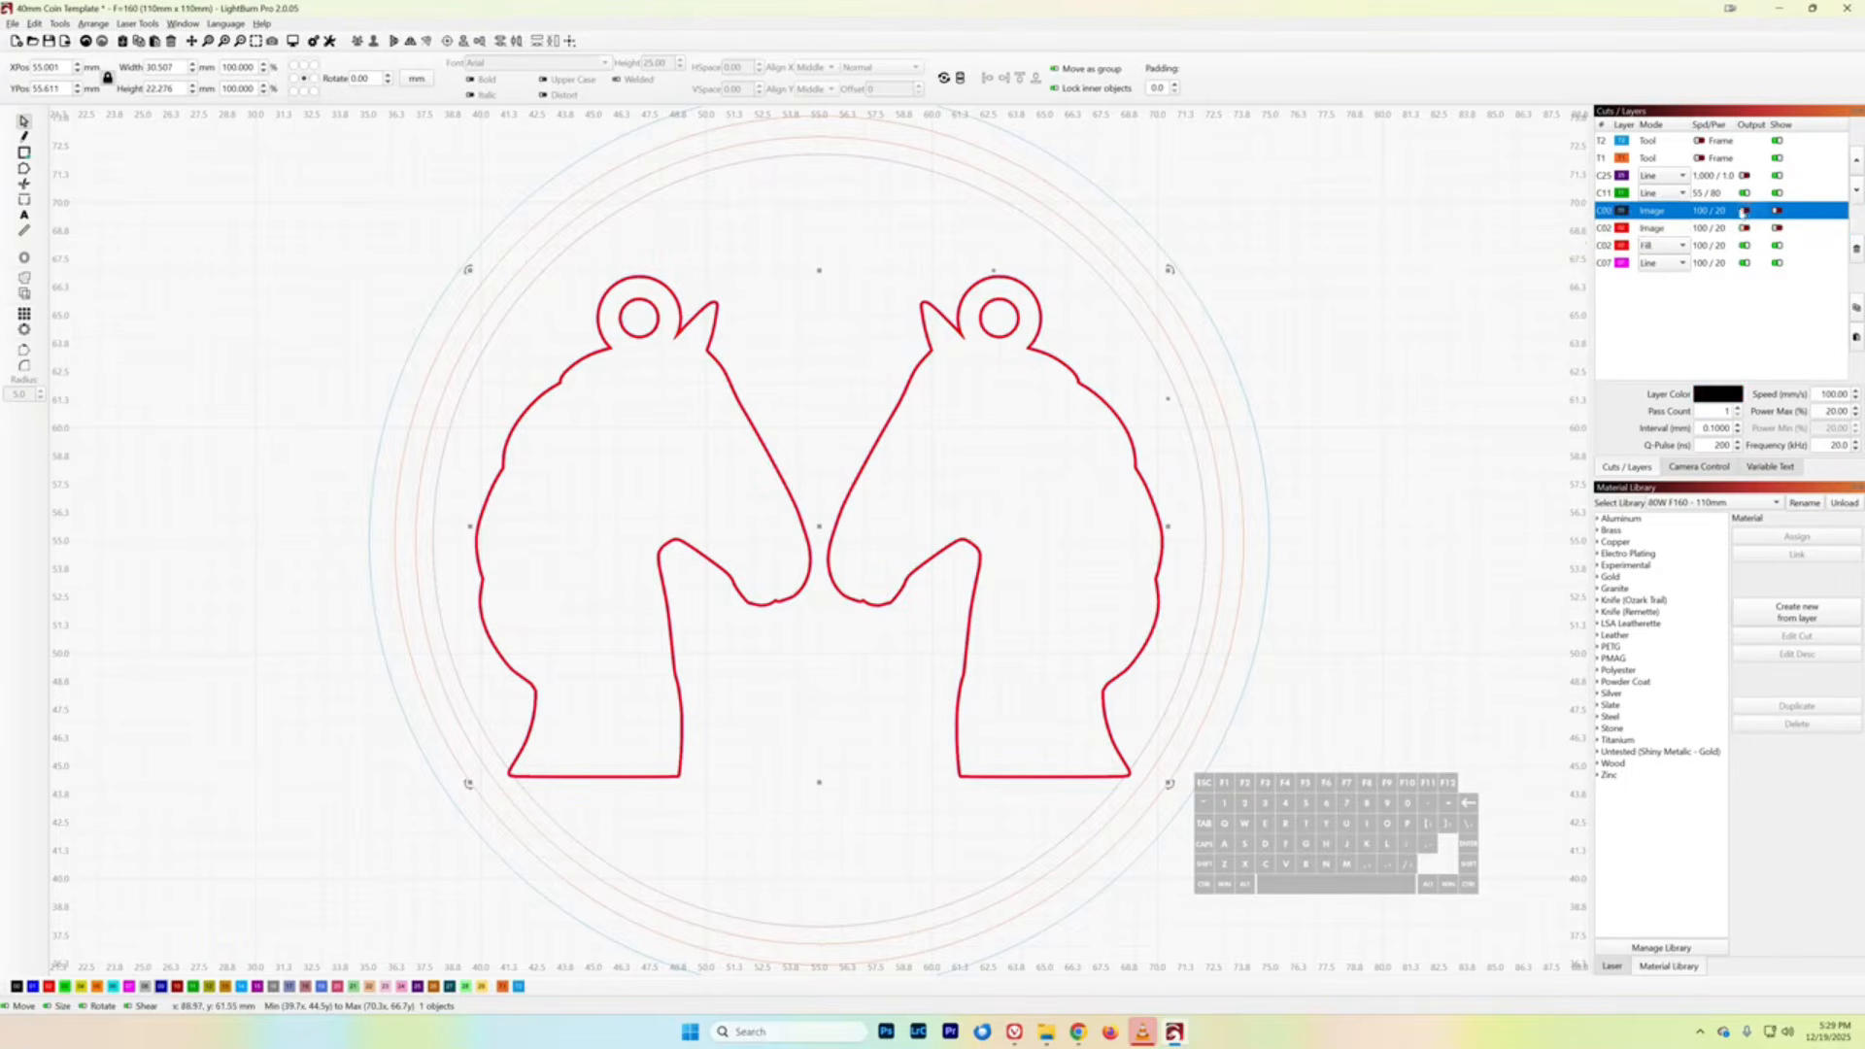
left_click(1776, 211)
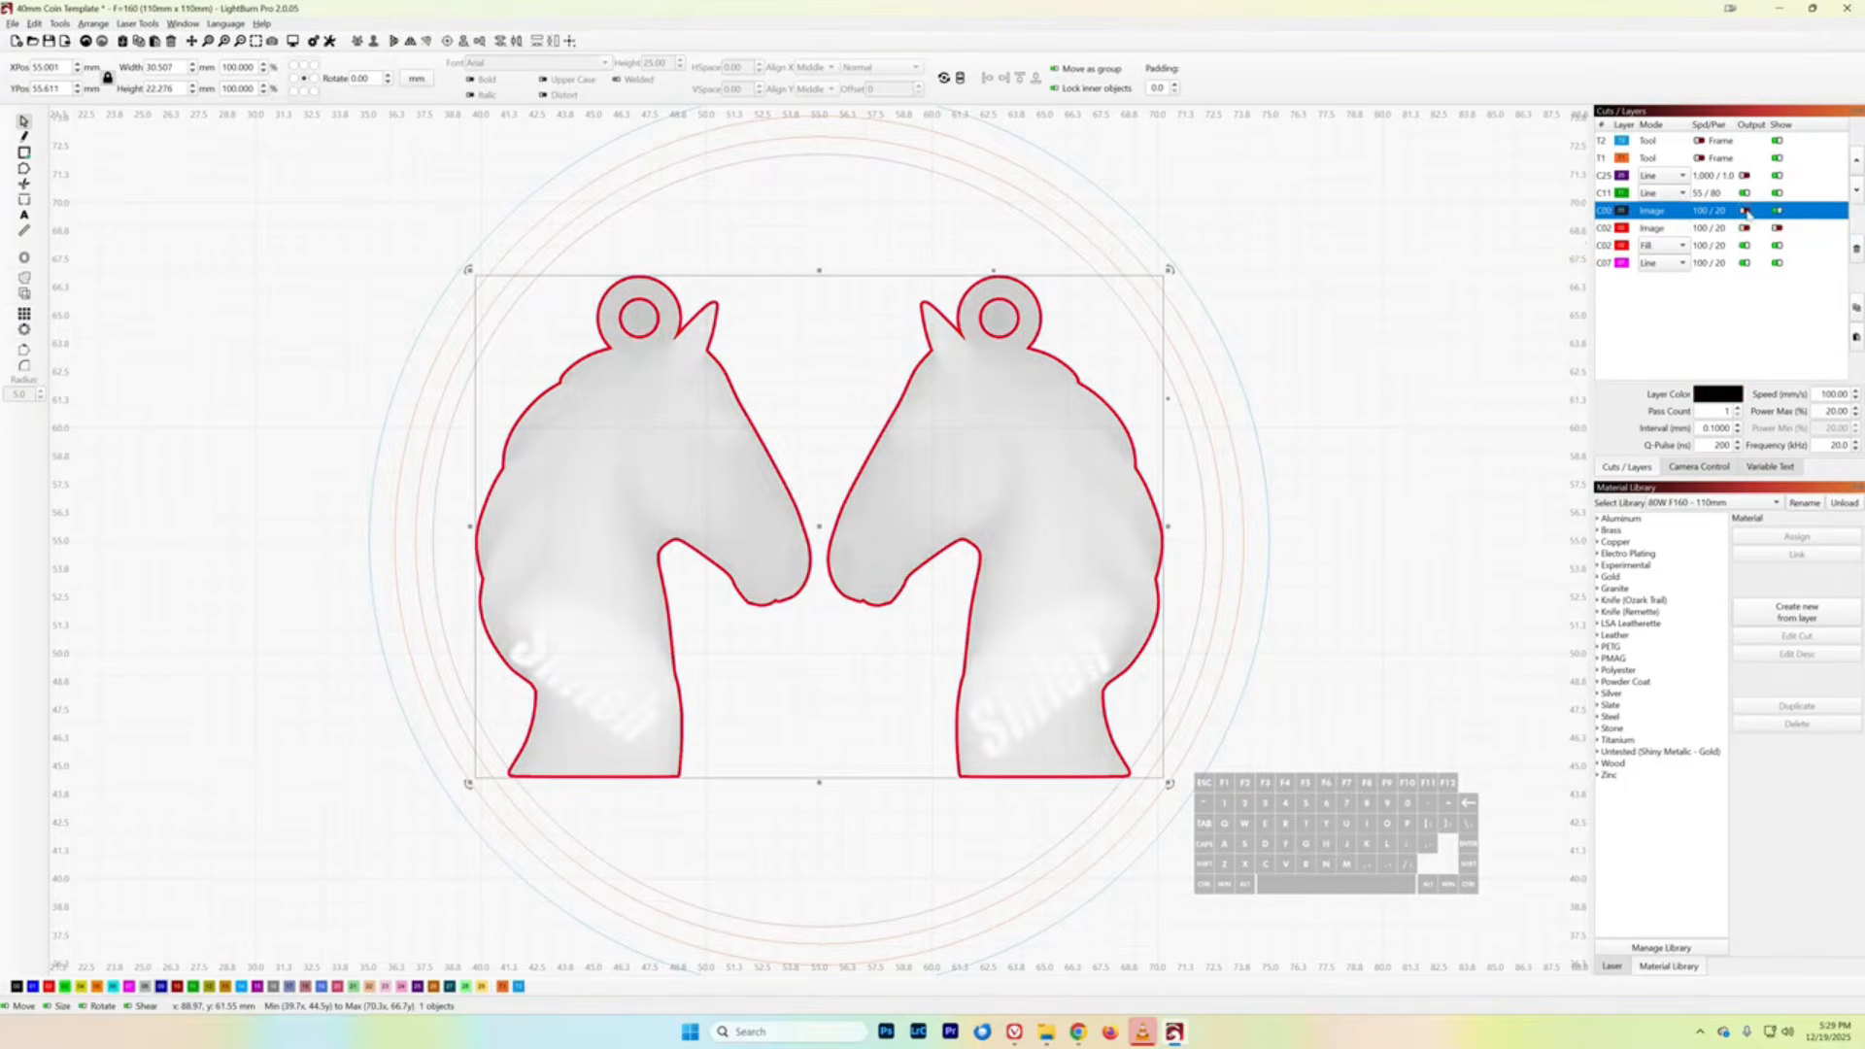
left_click(1746, 211)
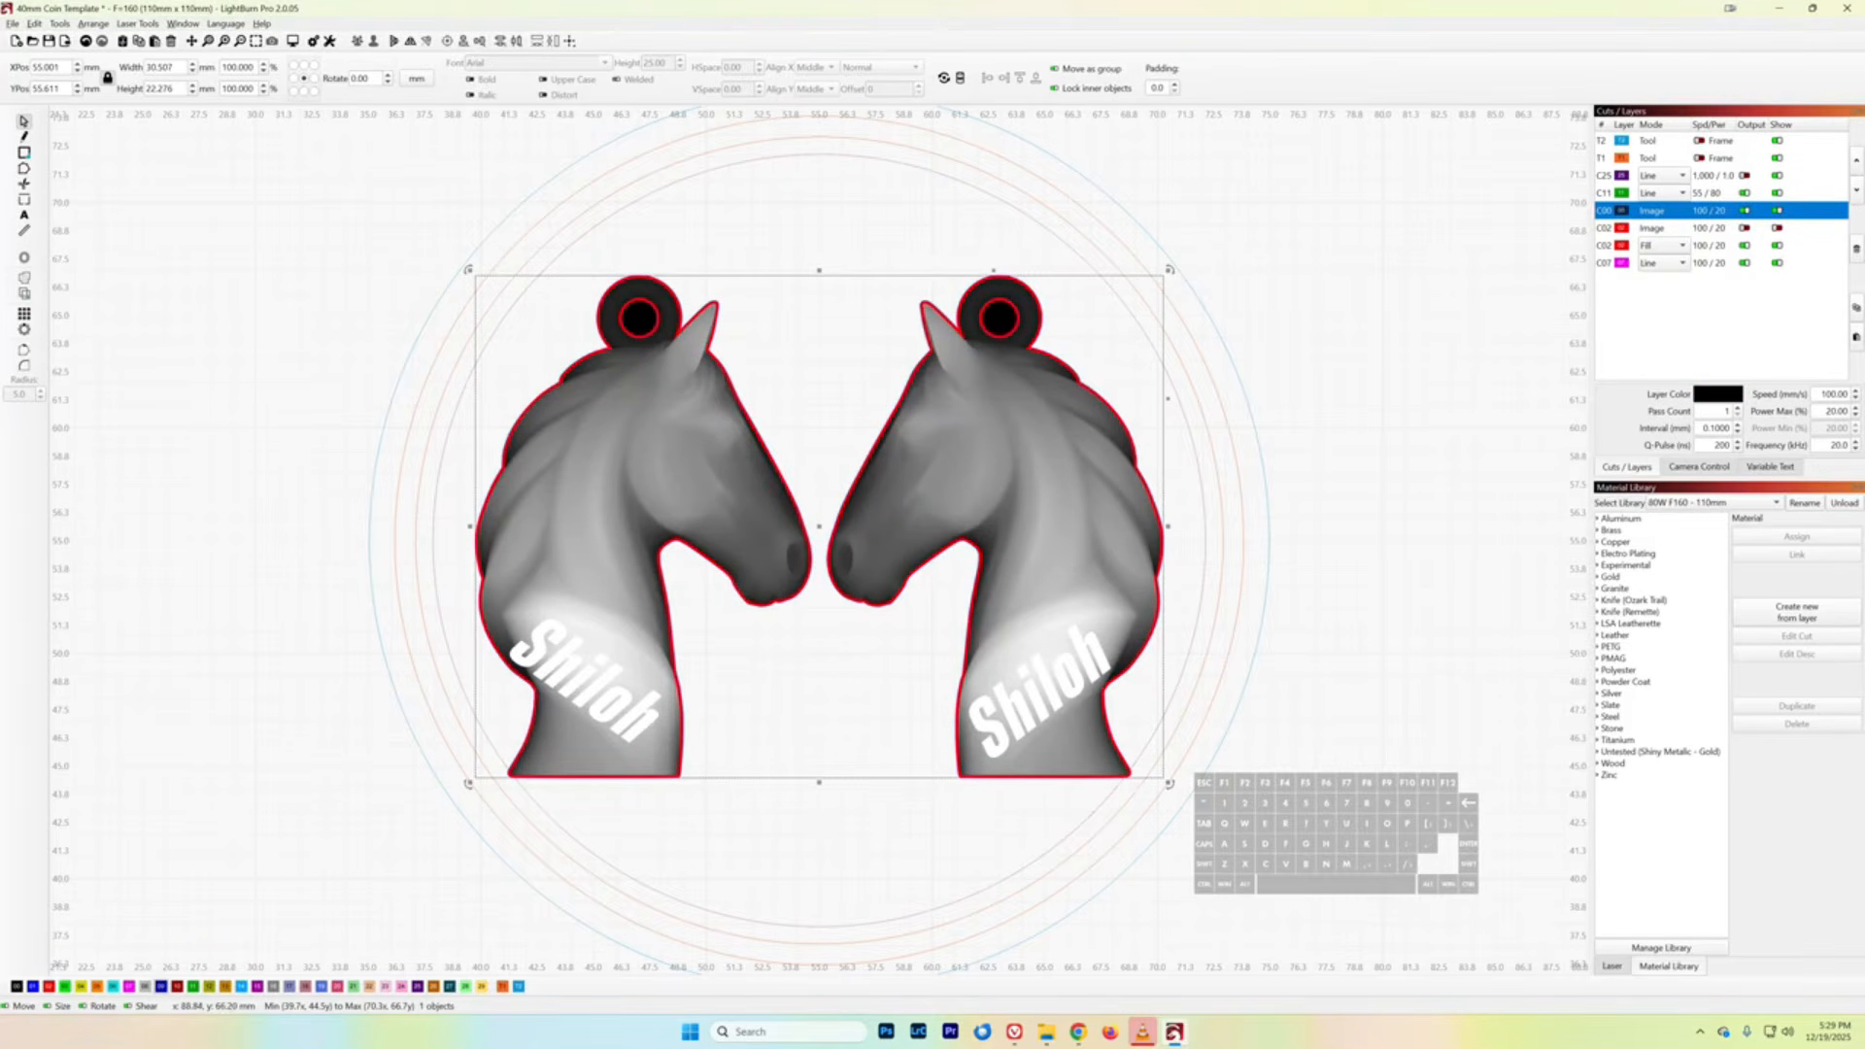
left_click(1745, 211)
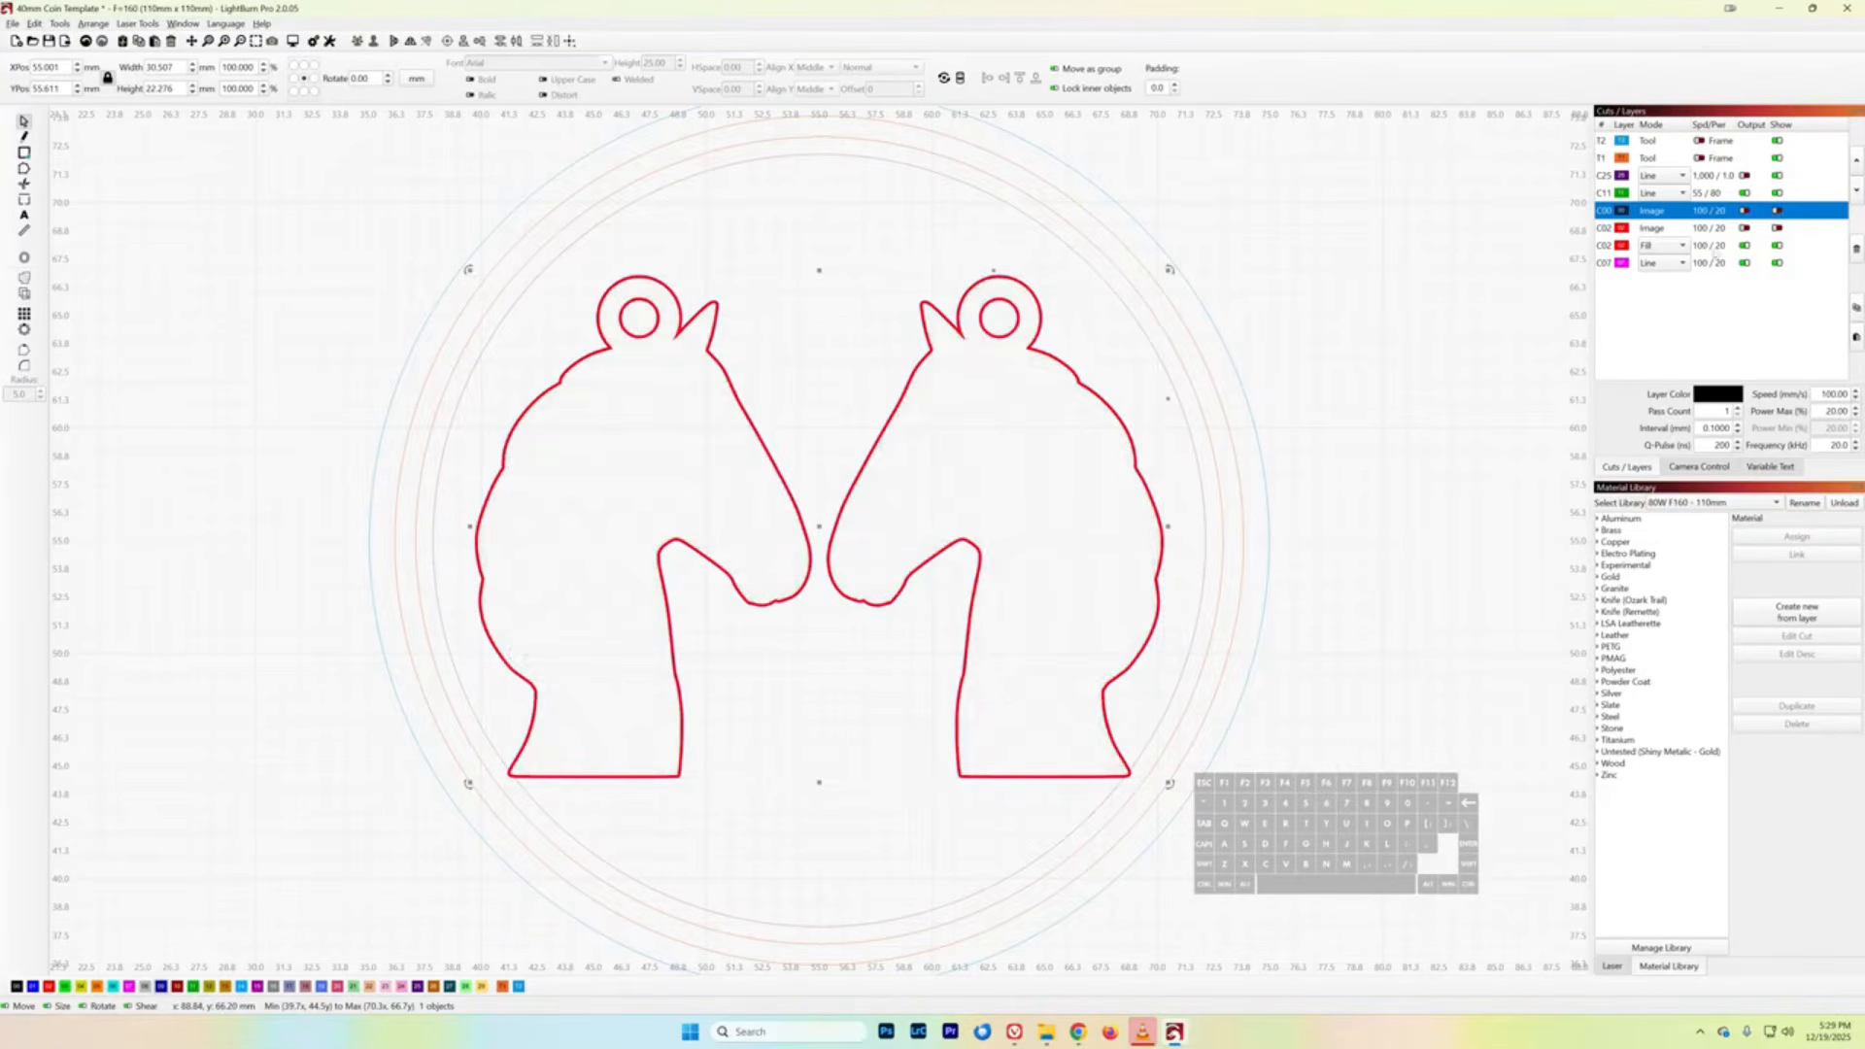
- Assign the Brass Coin preset "Outline Final Cut" from the material library to the red C02 fill layer
left_click(1709, 248)
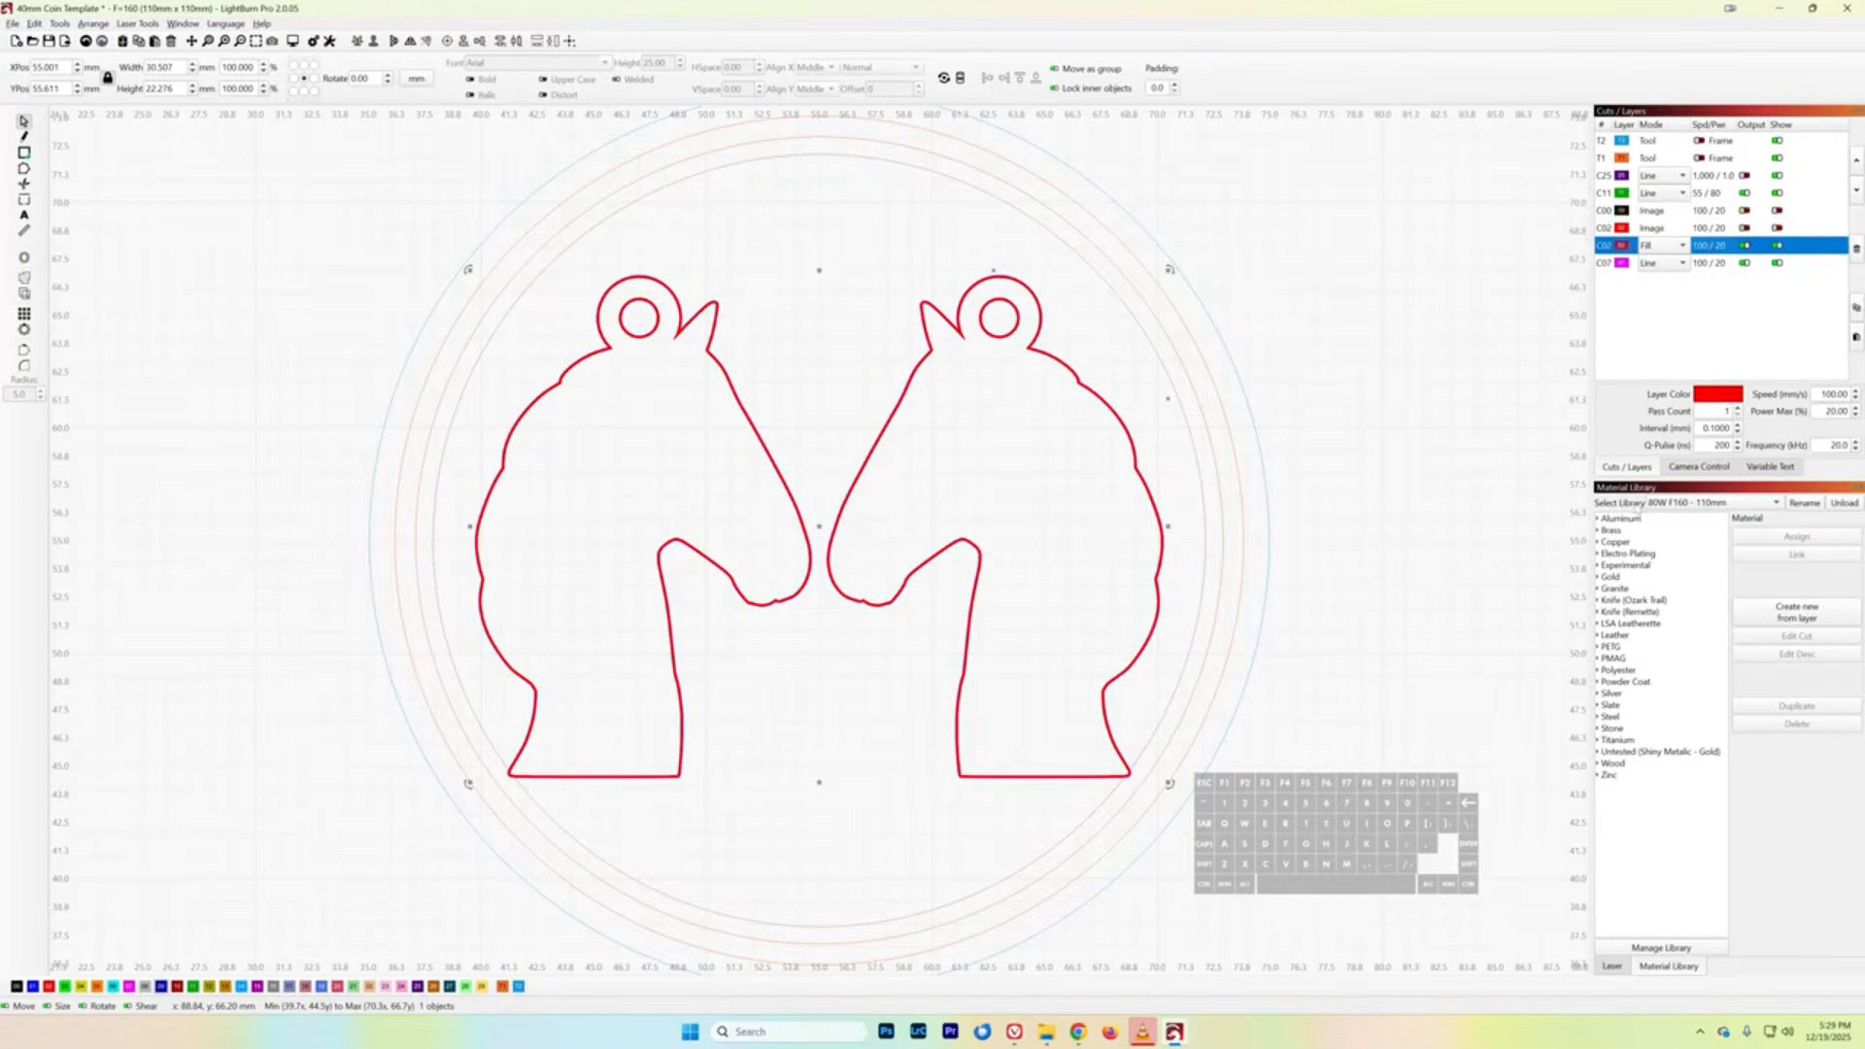
left_click(1597, 542)
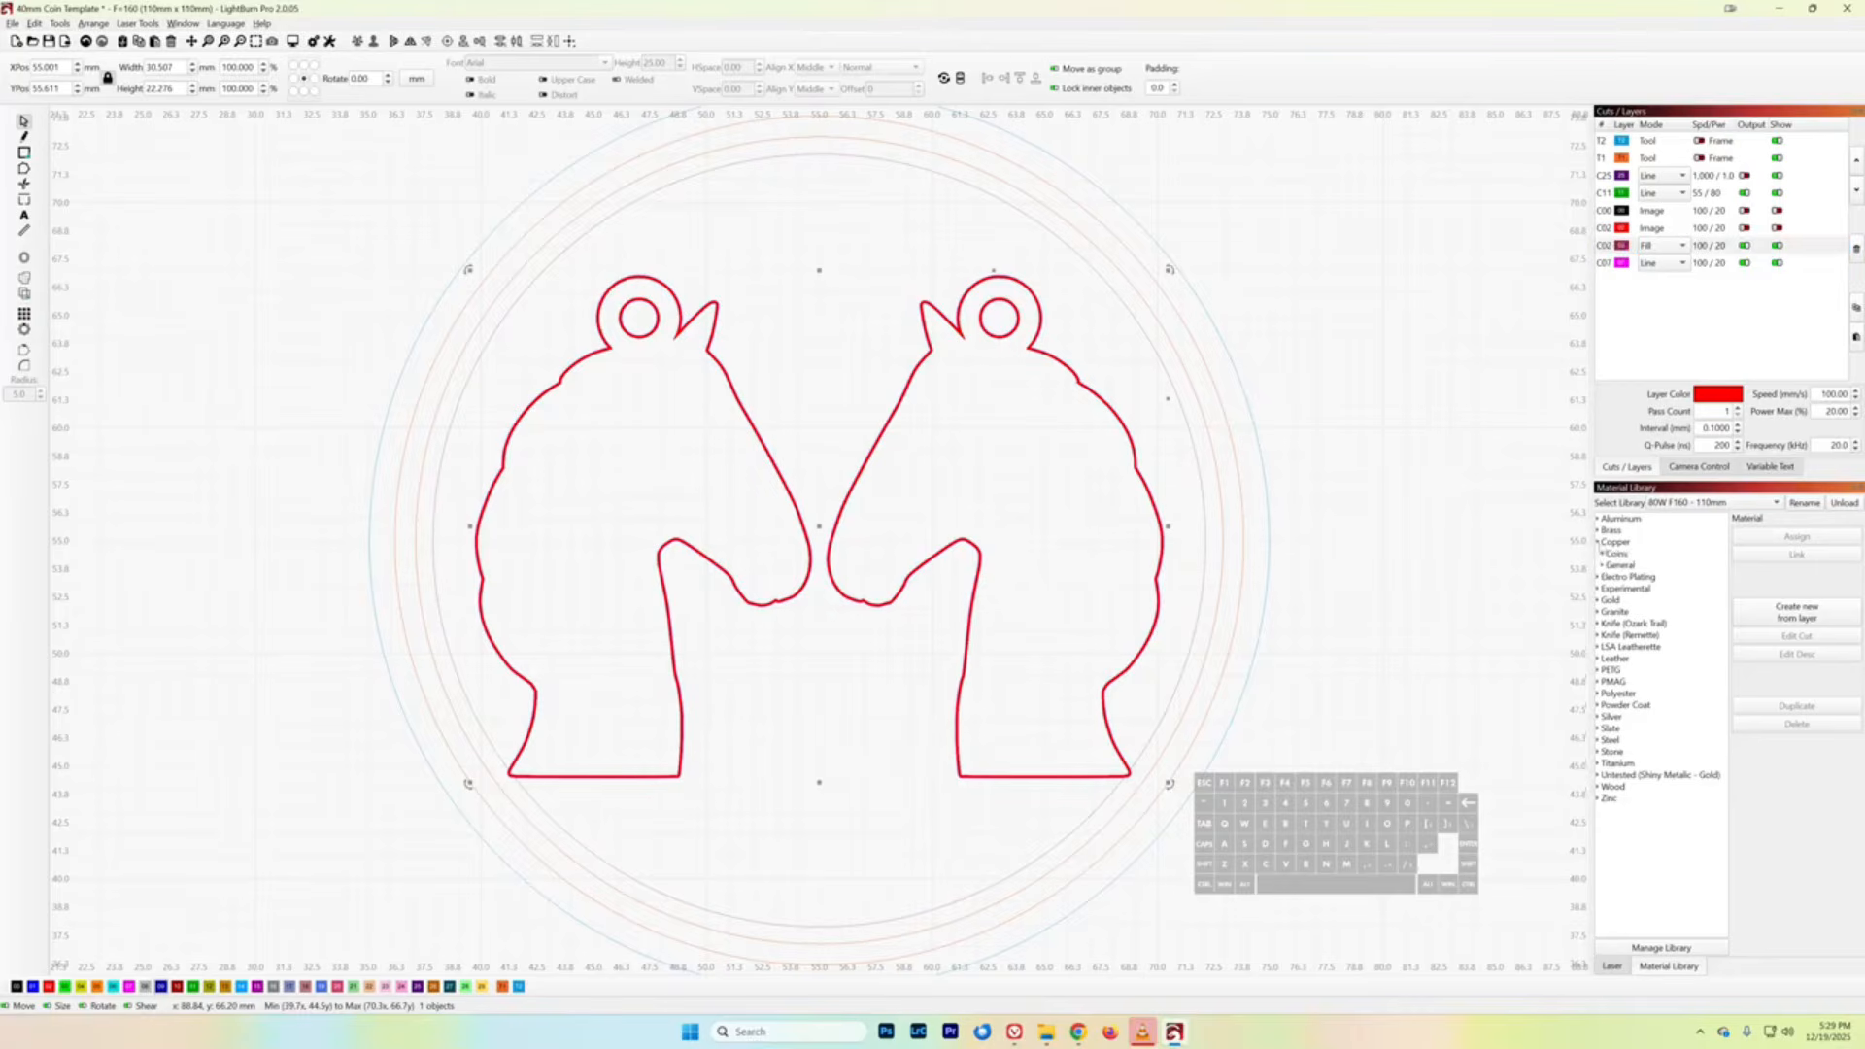
left_click(1601, 554)
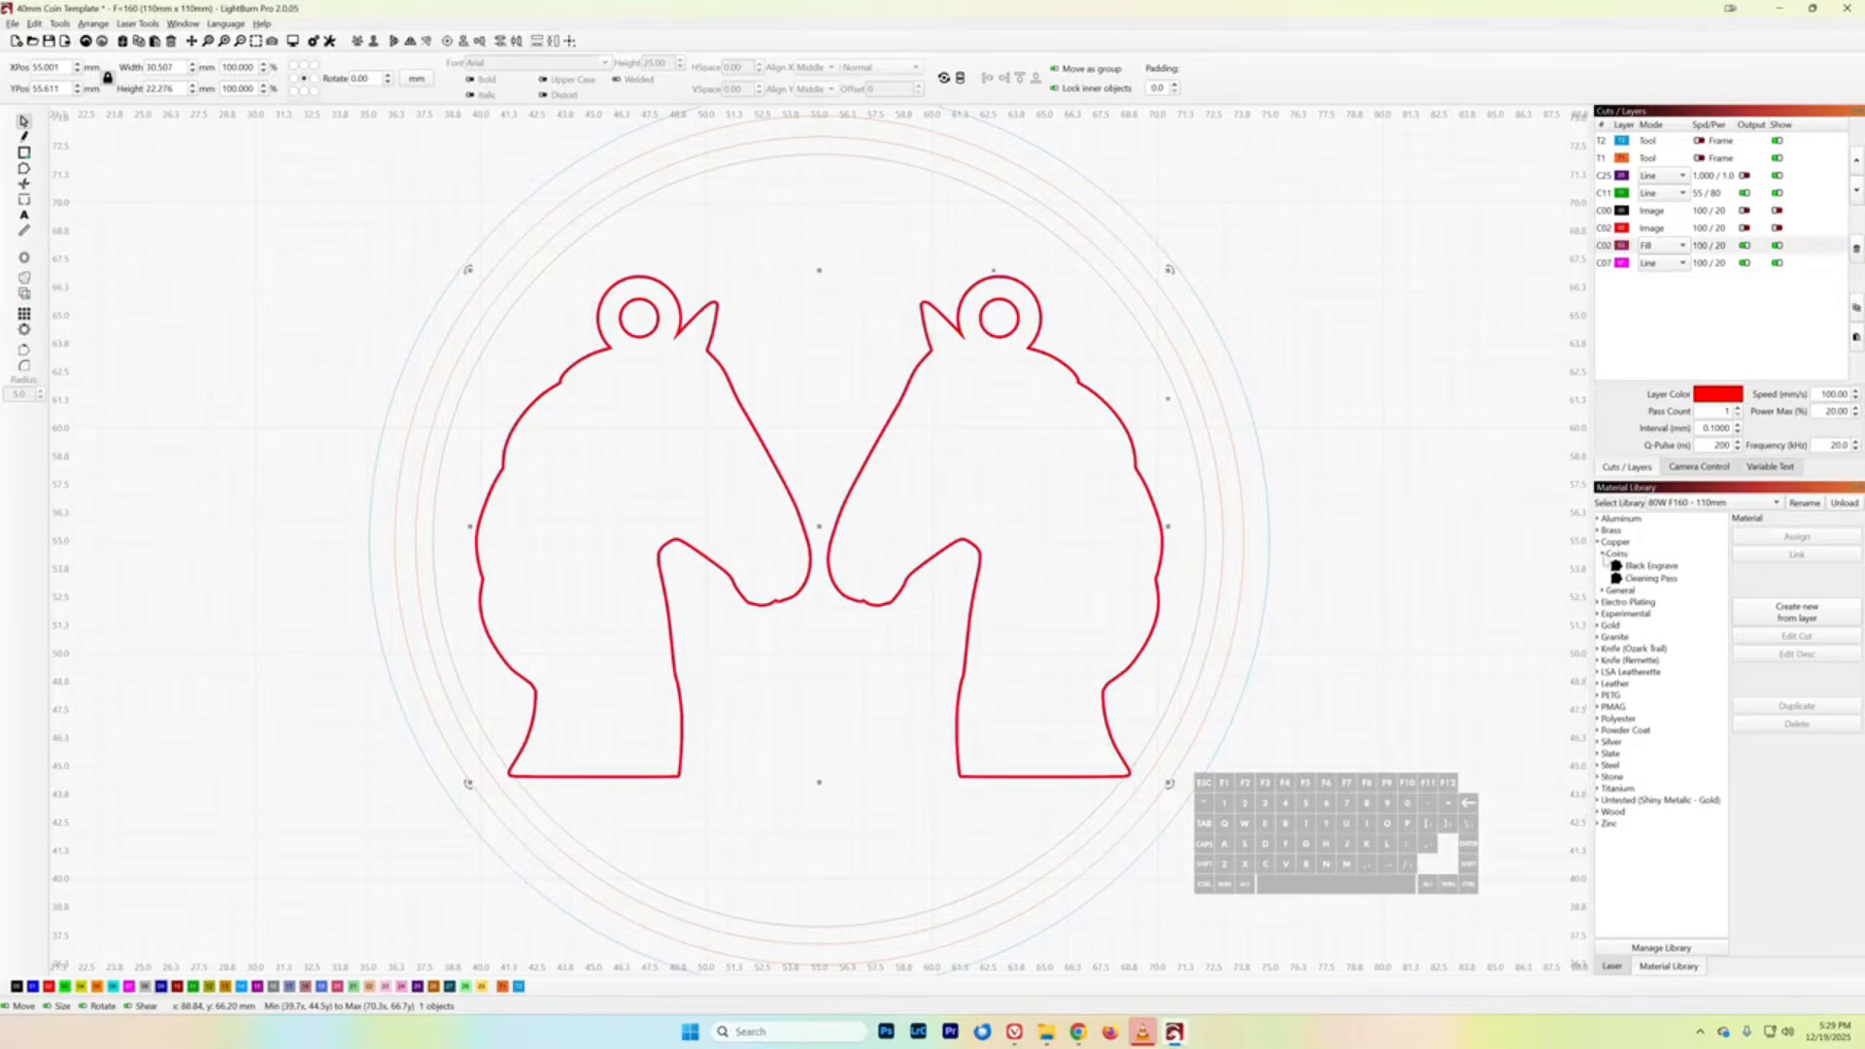
left_click(1598, 542)
left_click(1597, 531)
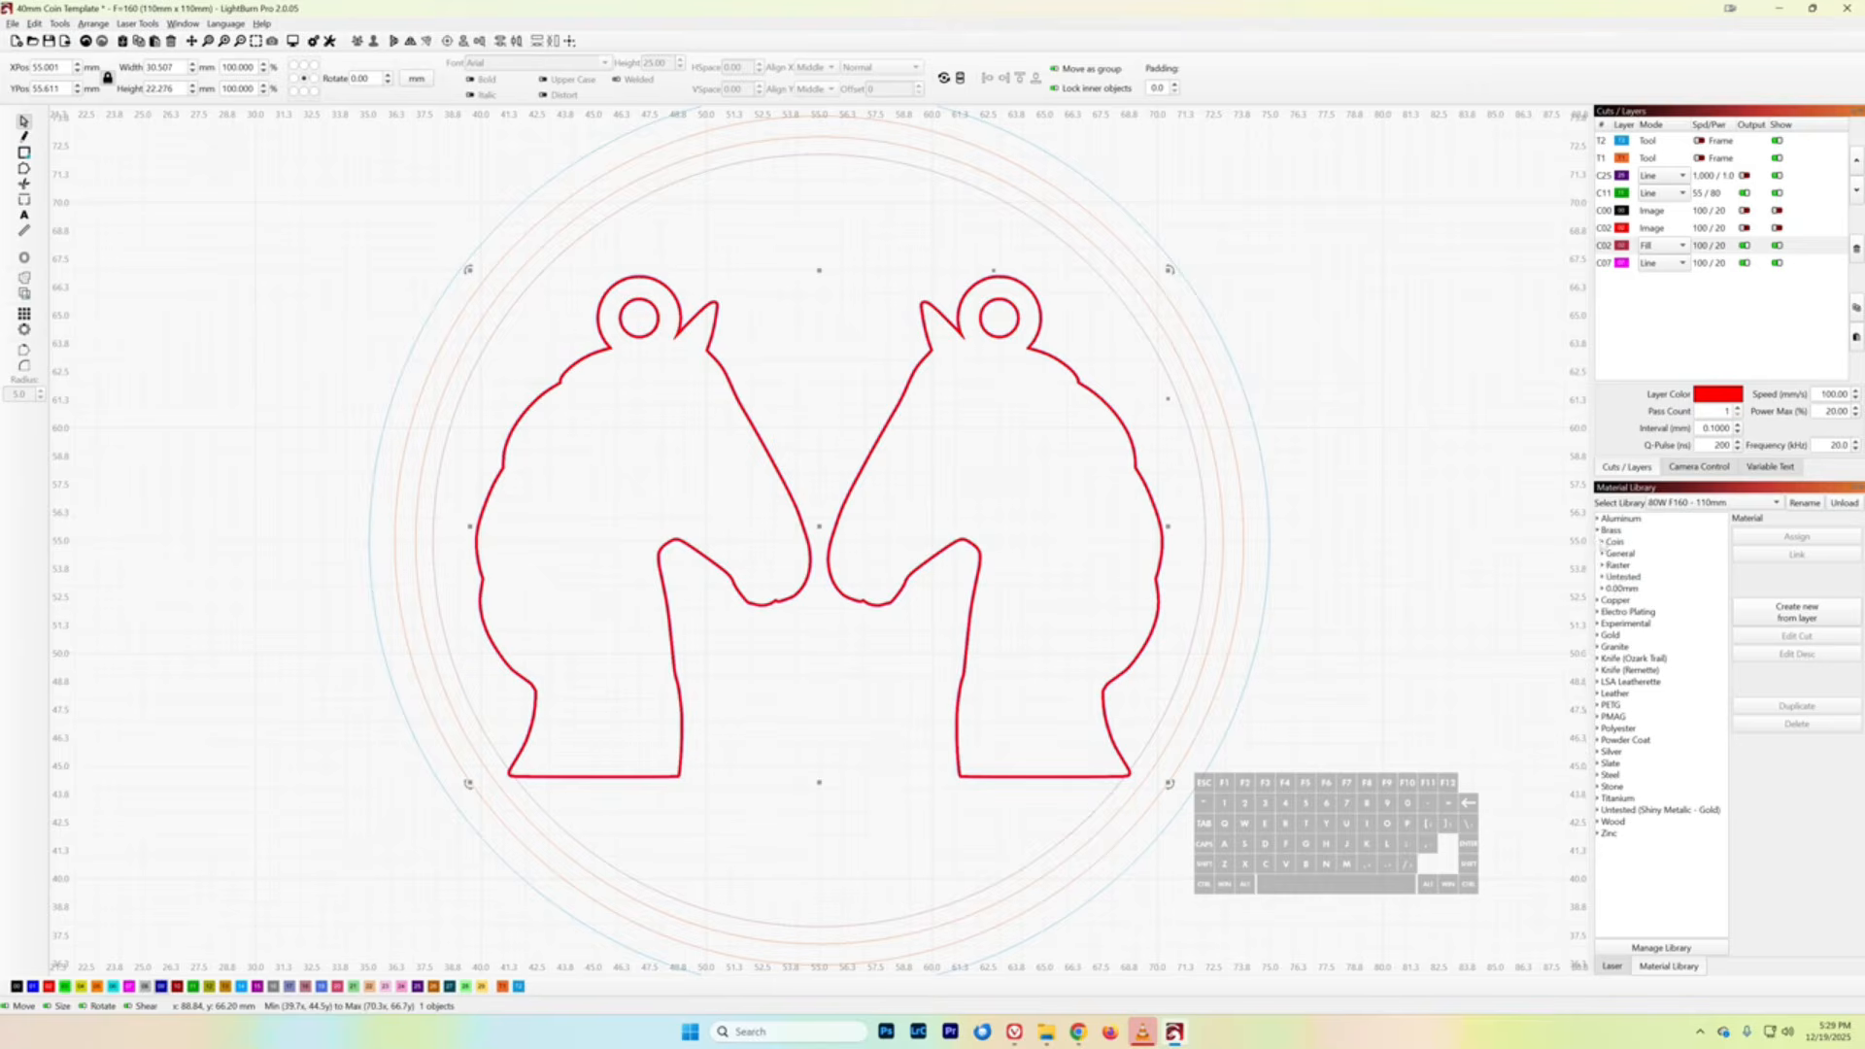
left_click(1601, 542)
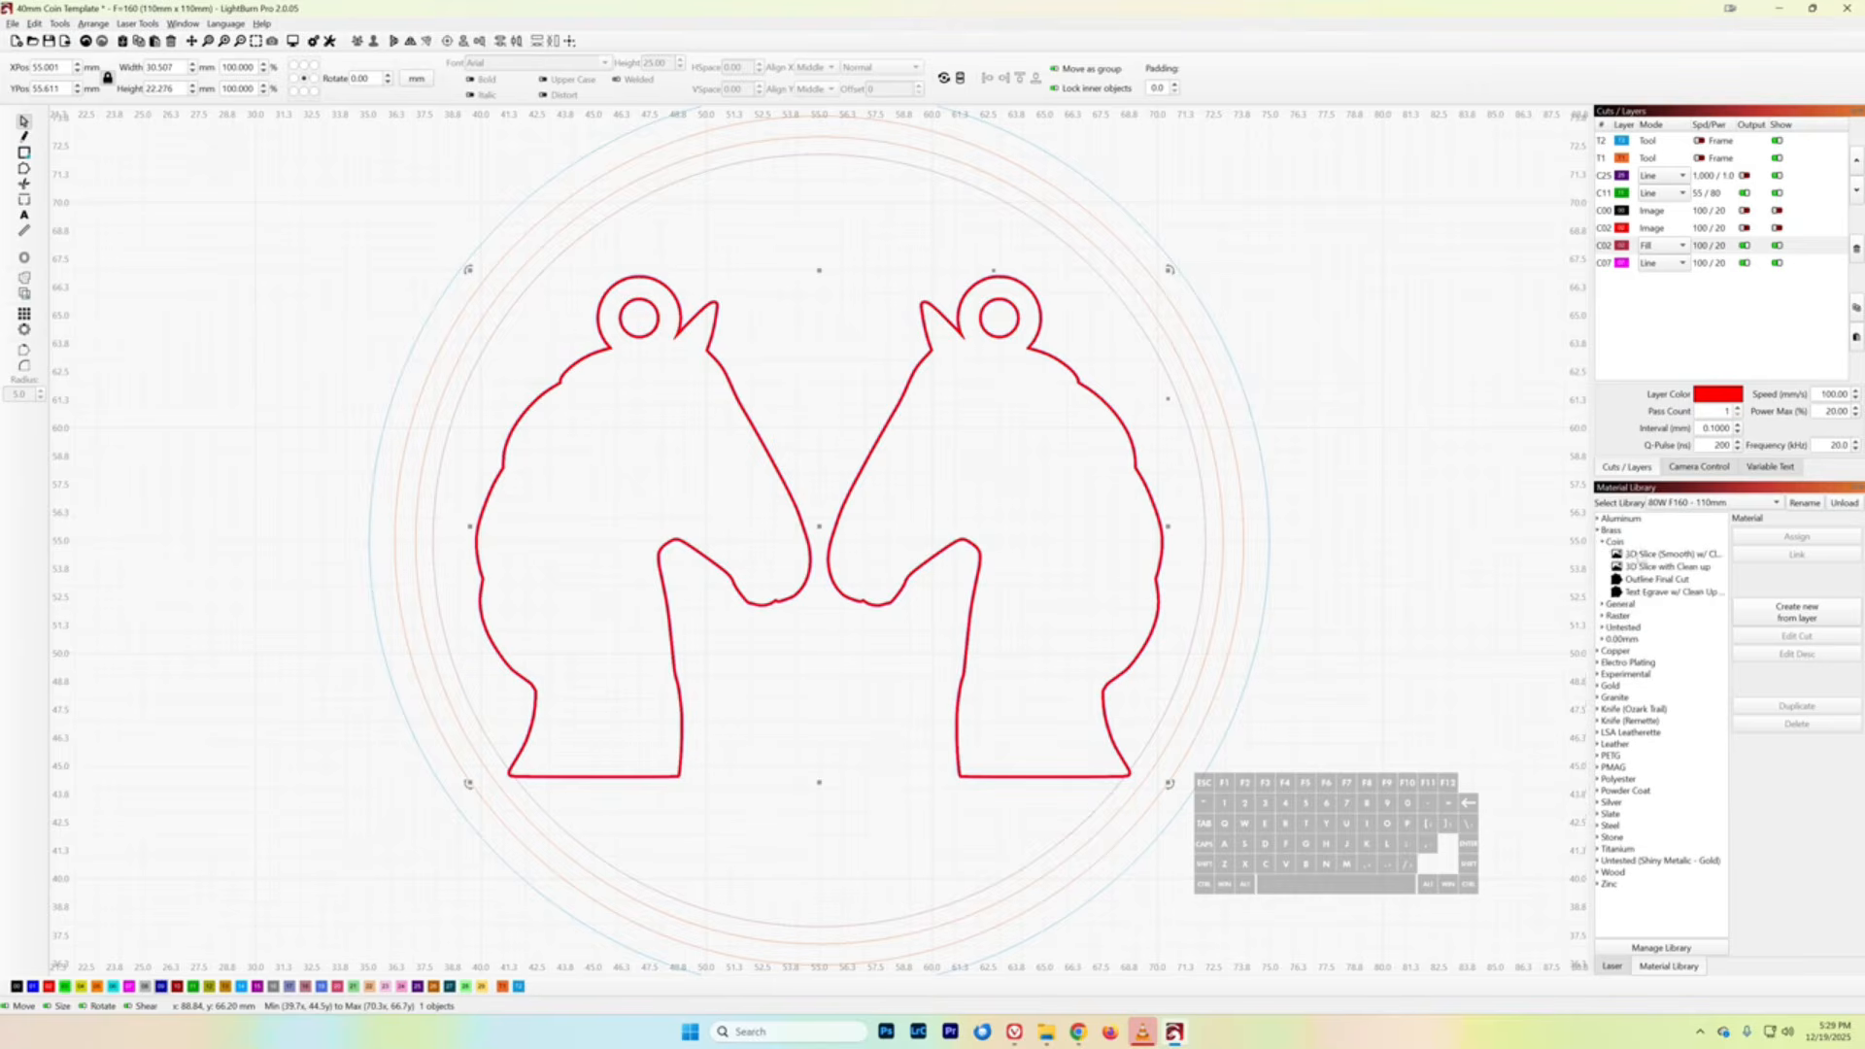
left_click(1639, 580)
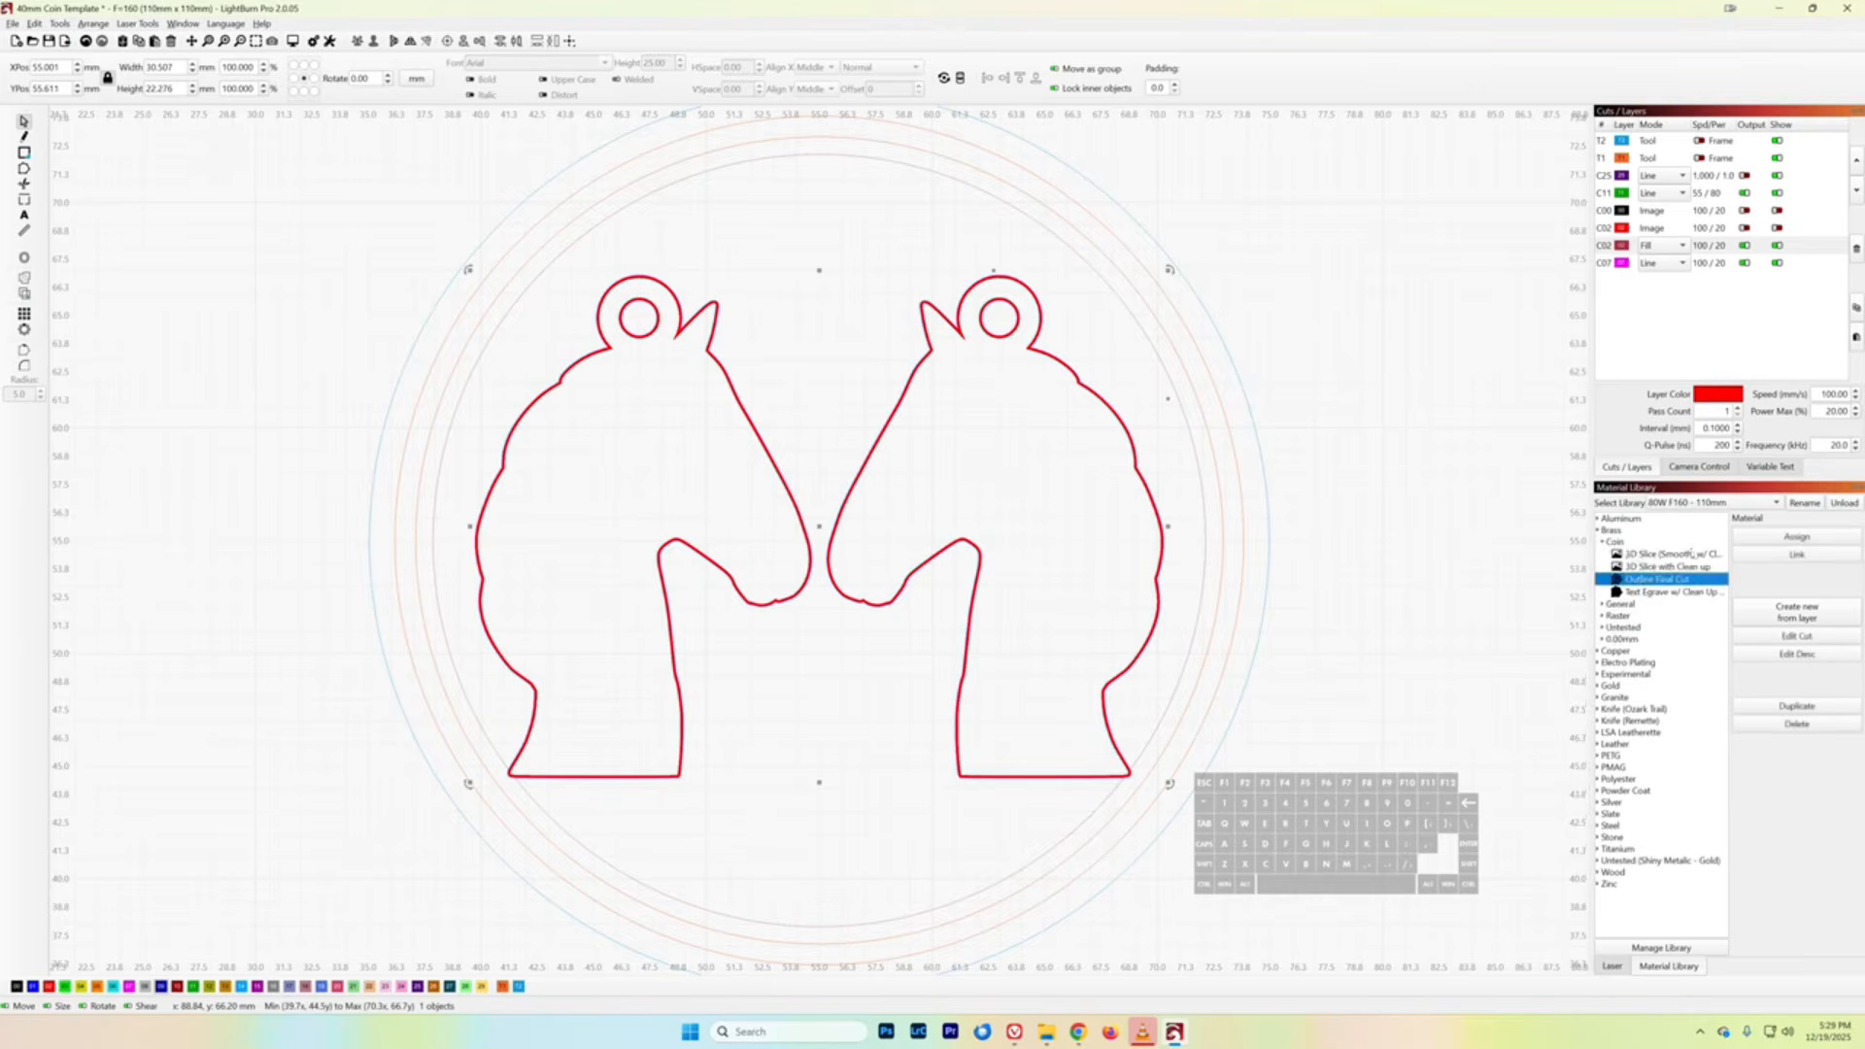
left_click(1787, 537)
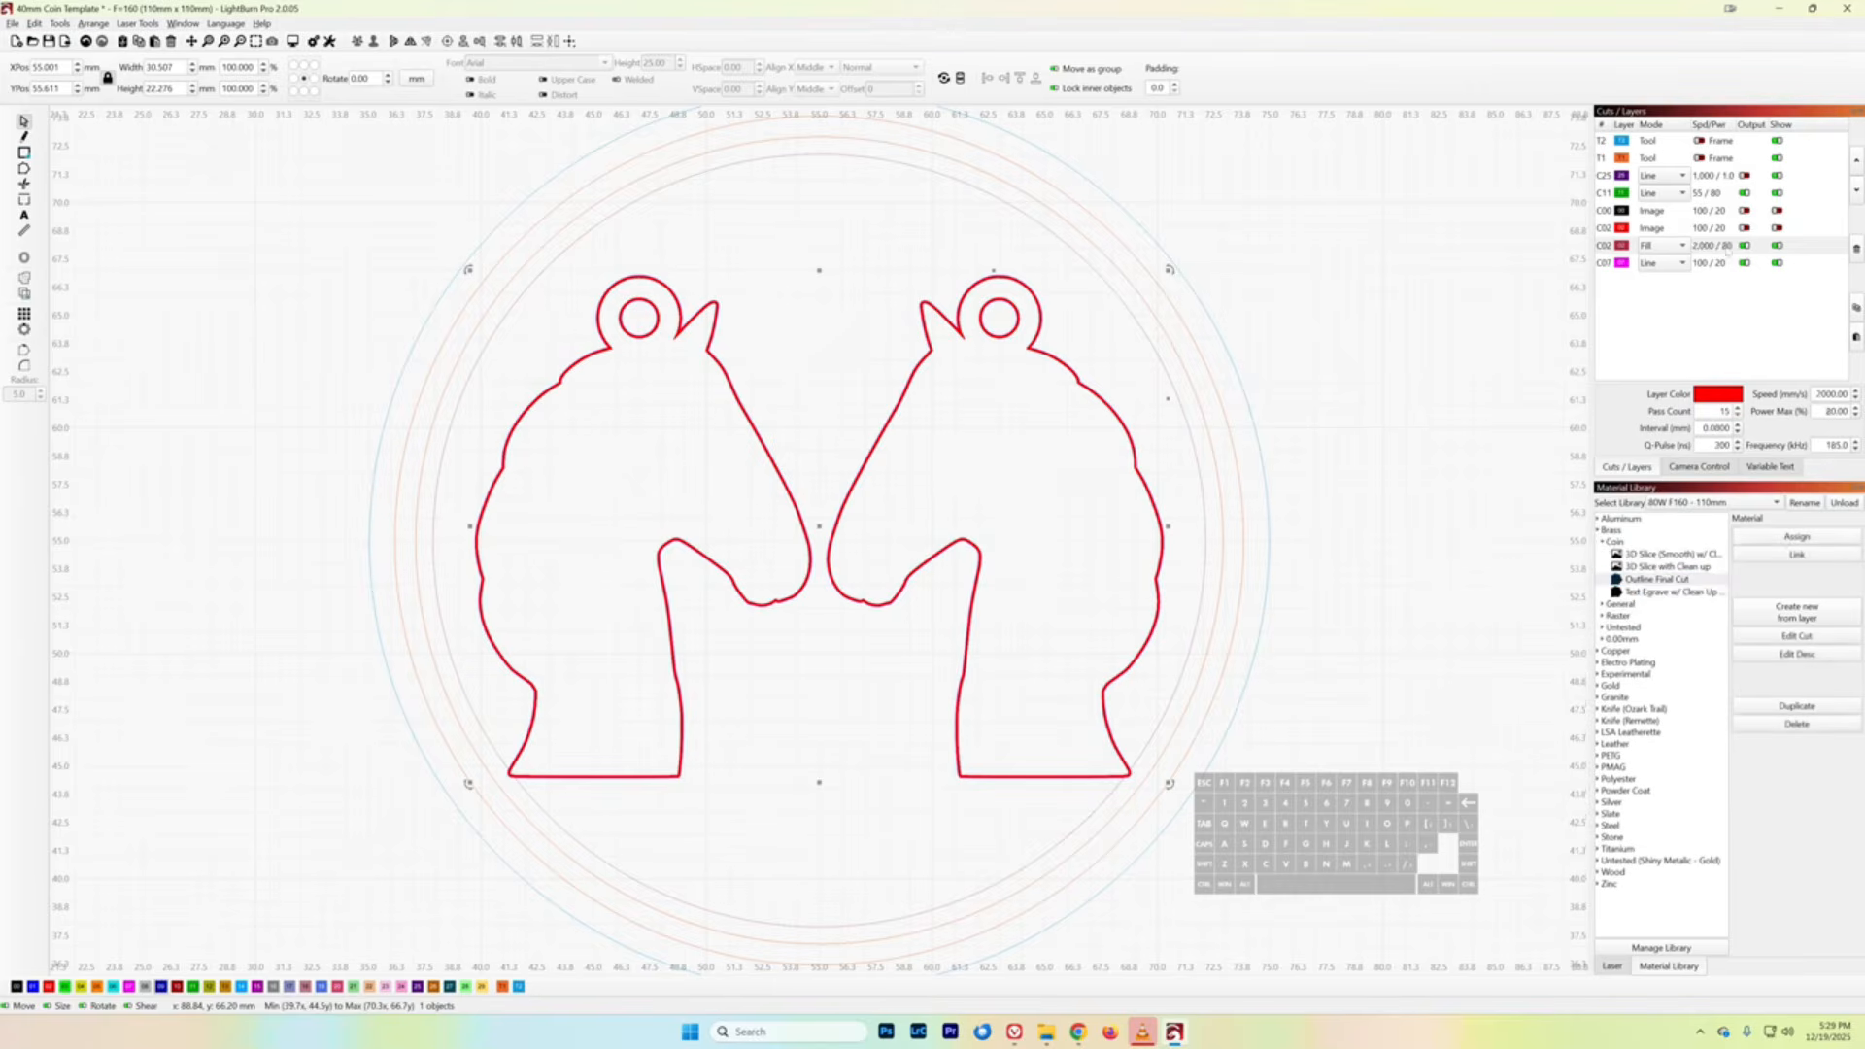
- Review the red C02 fill layer's cut settings, including its passes, angle increment and wobble, and accept them
double_click(1706, 247)
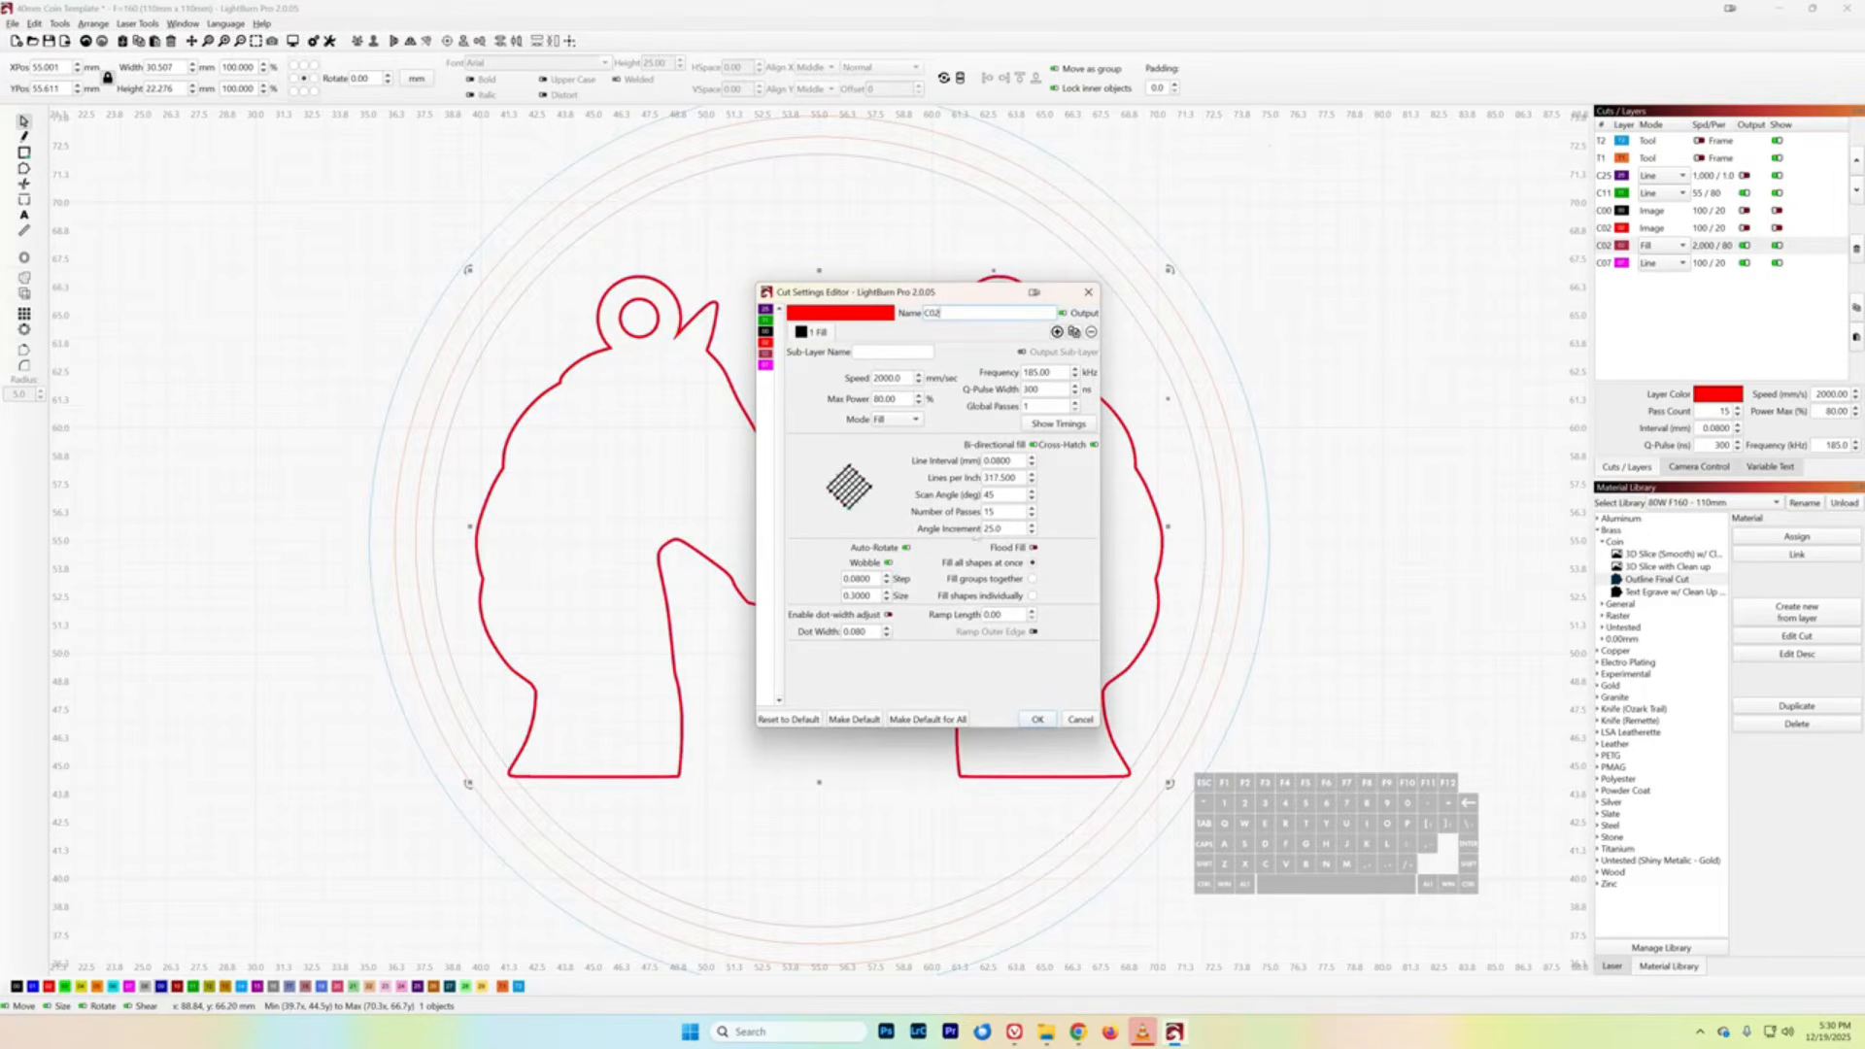
left_click(888, 562)
left_click(1037, 720)
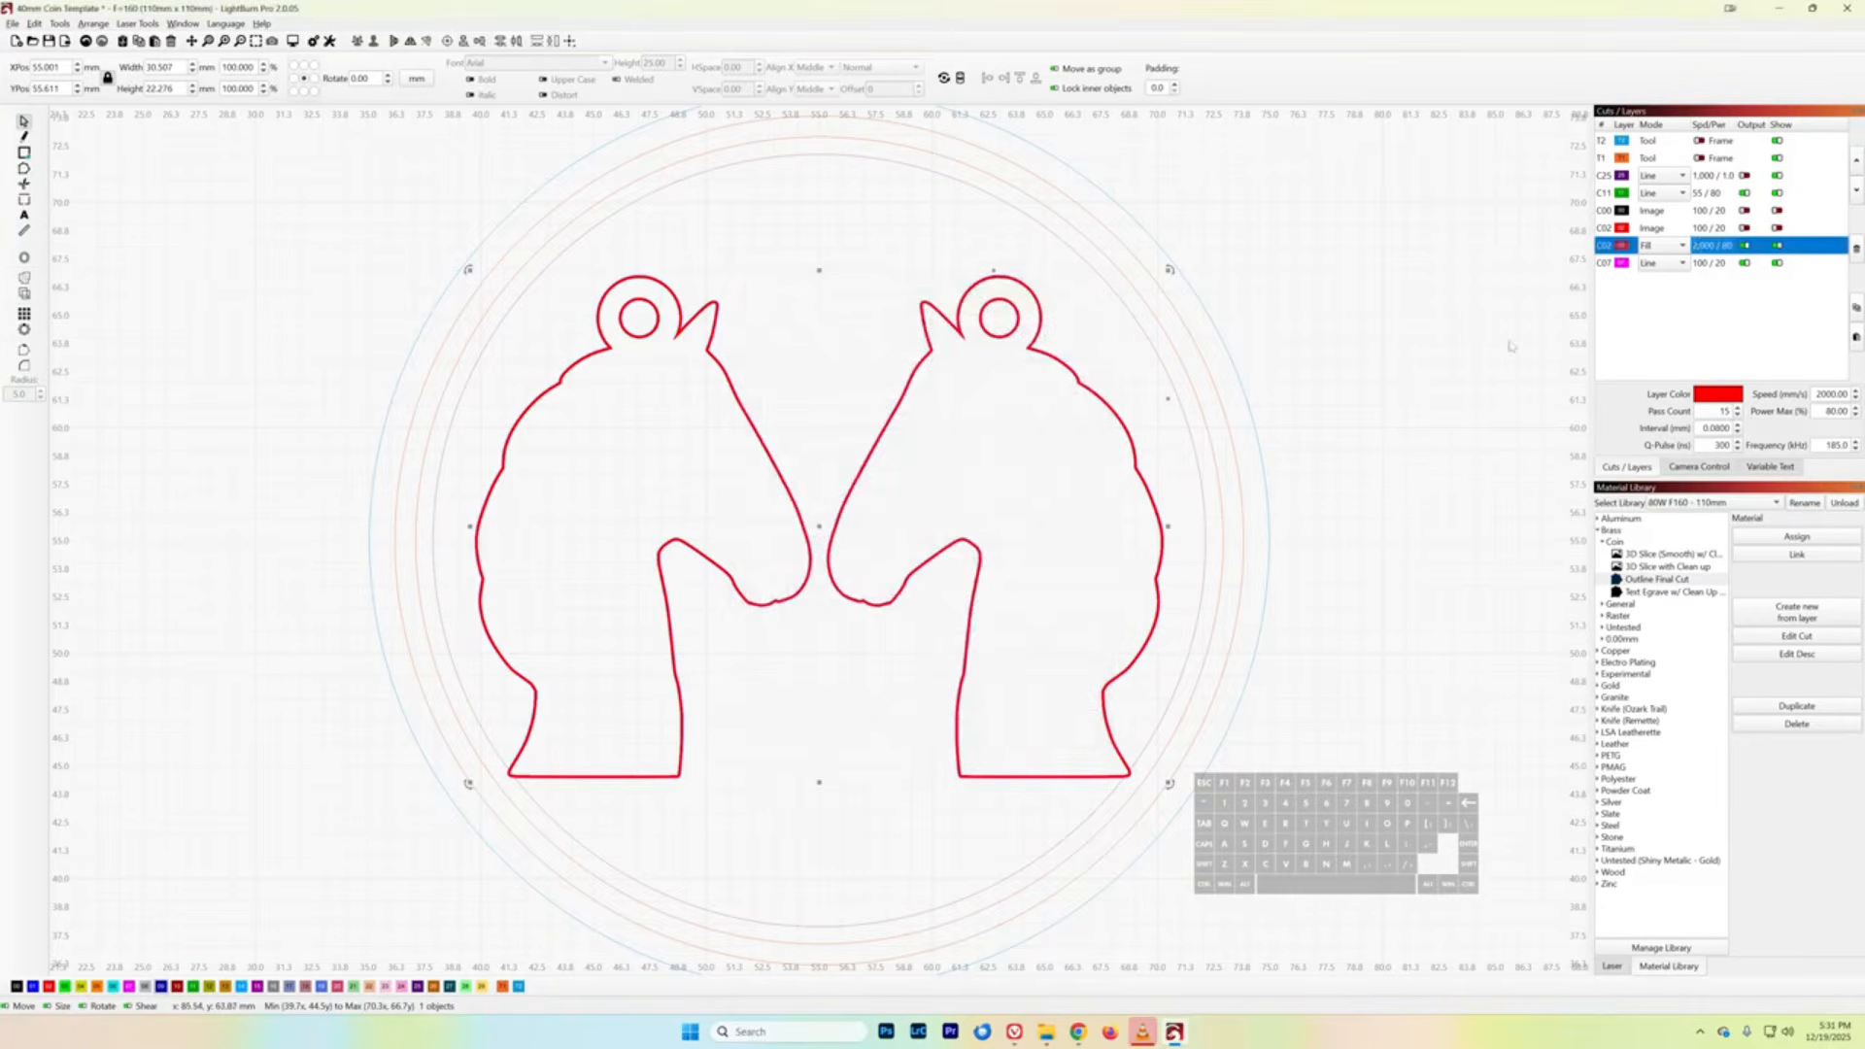
- Disable output and display of the red fill layer and assign the Brass "Slow line cut" preset to the magenta C07 layer
left_click(1744, 246)
left_click(1778, 247)
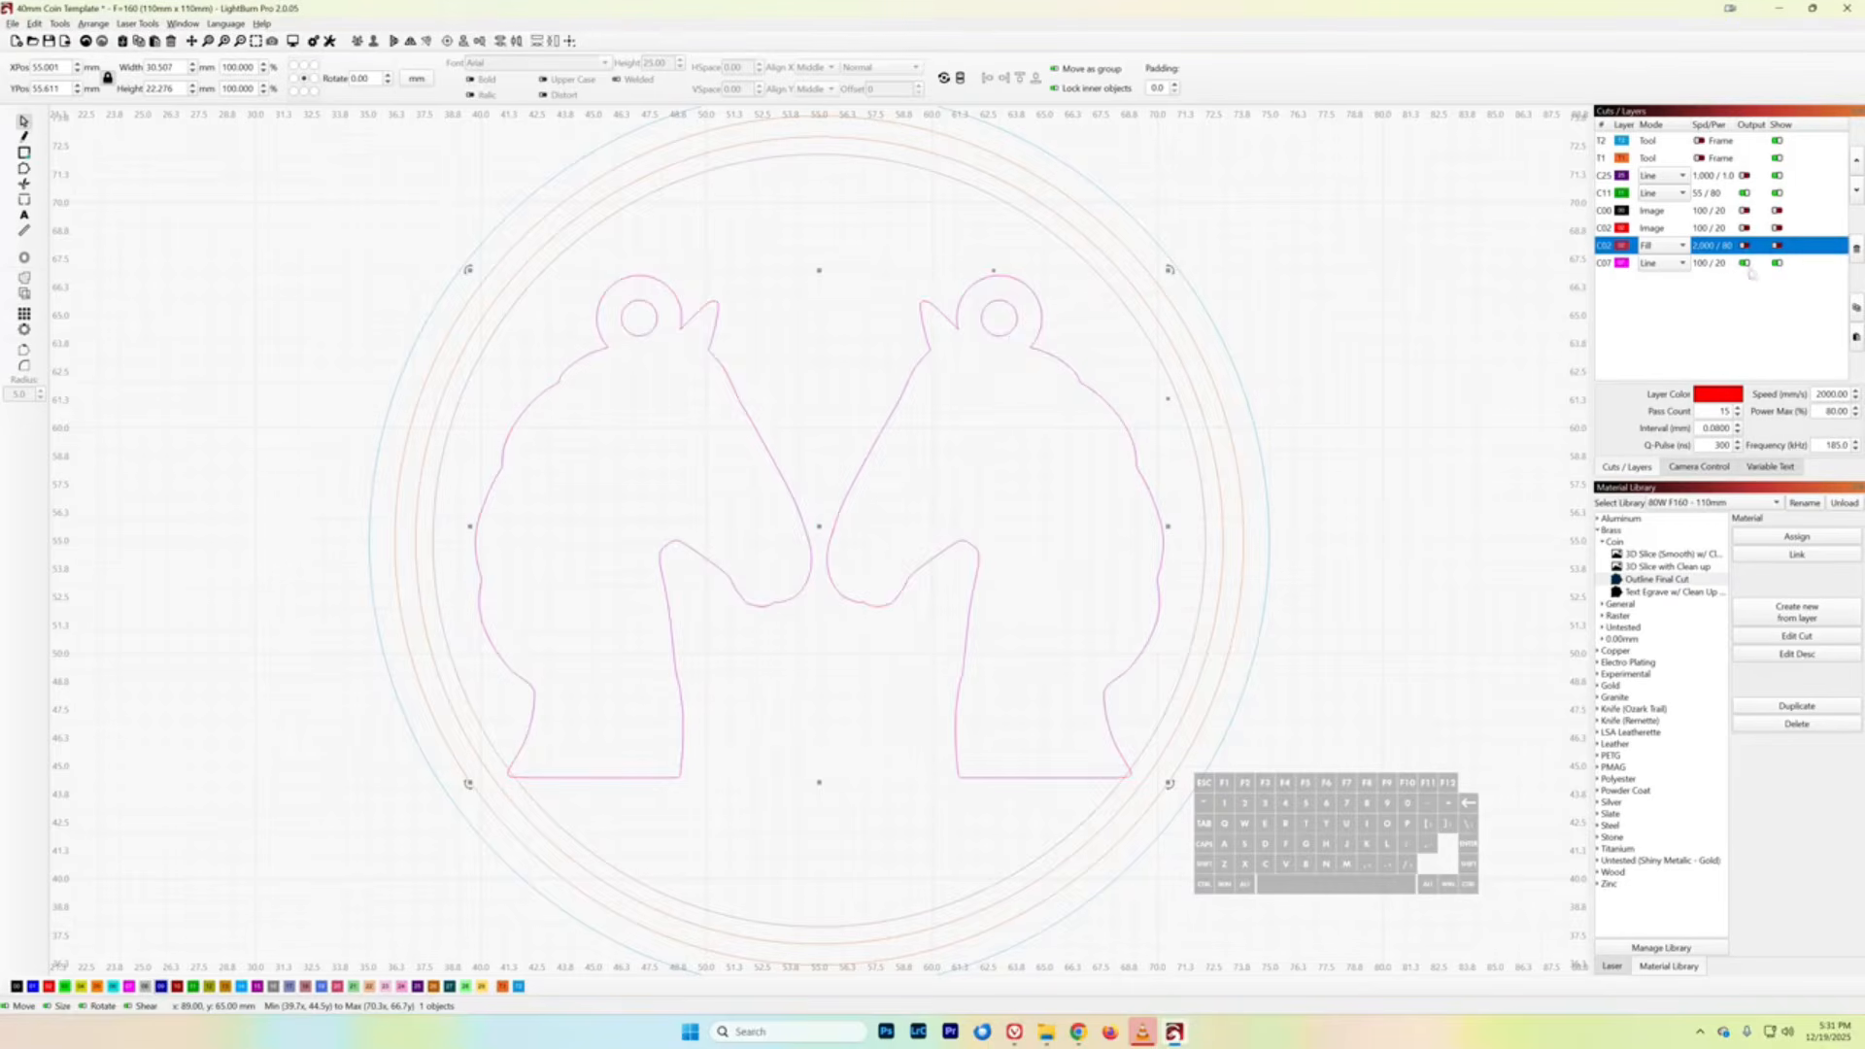
left_click(1745, 263)
left_click(1603, 639)
left_click(1651, 652)
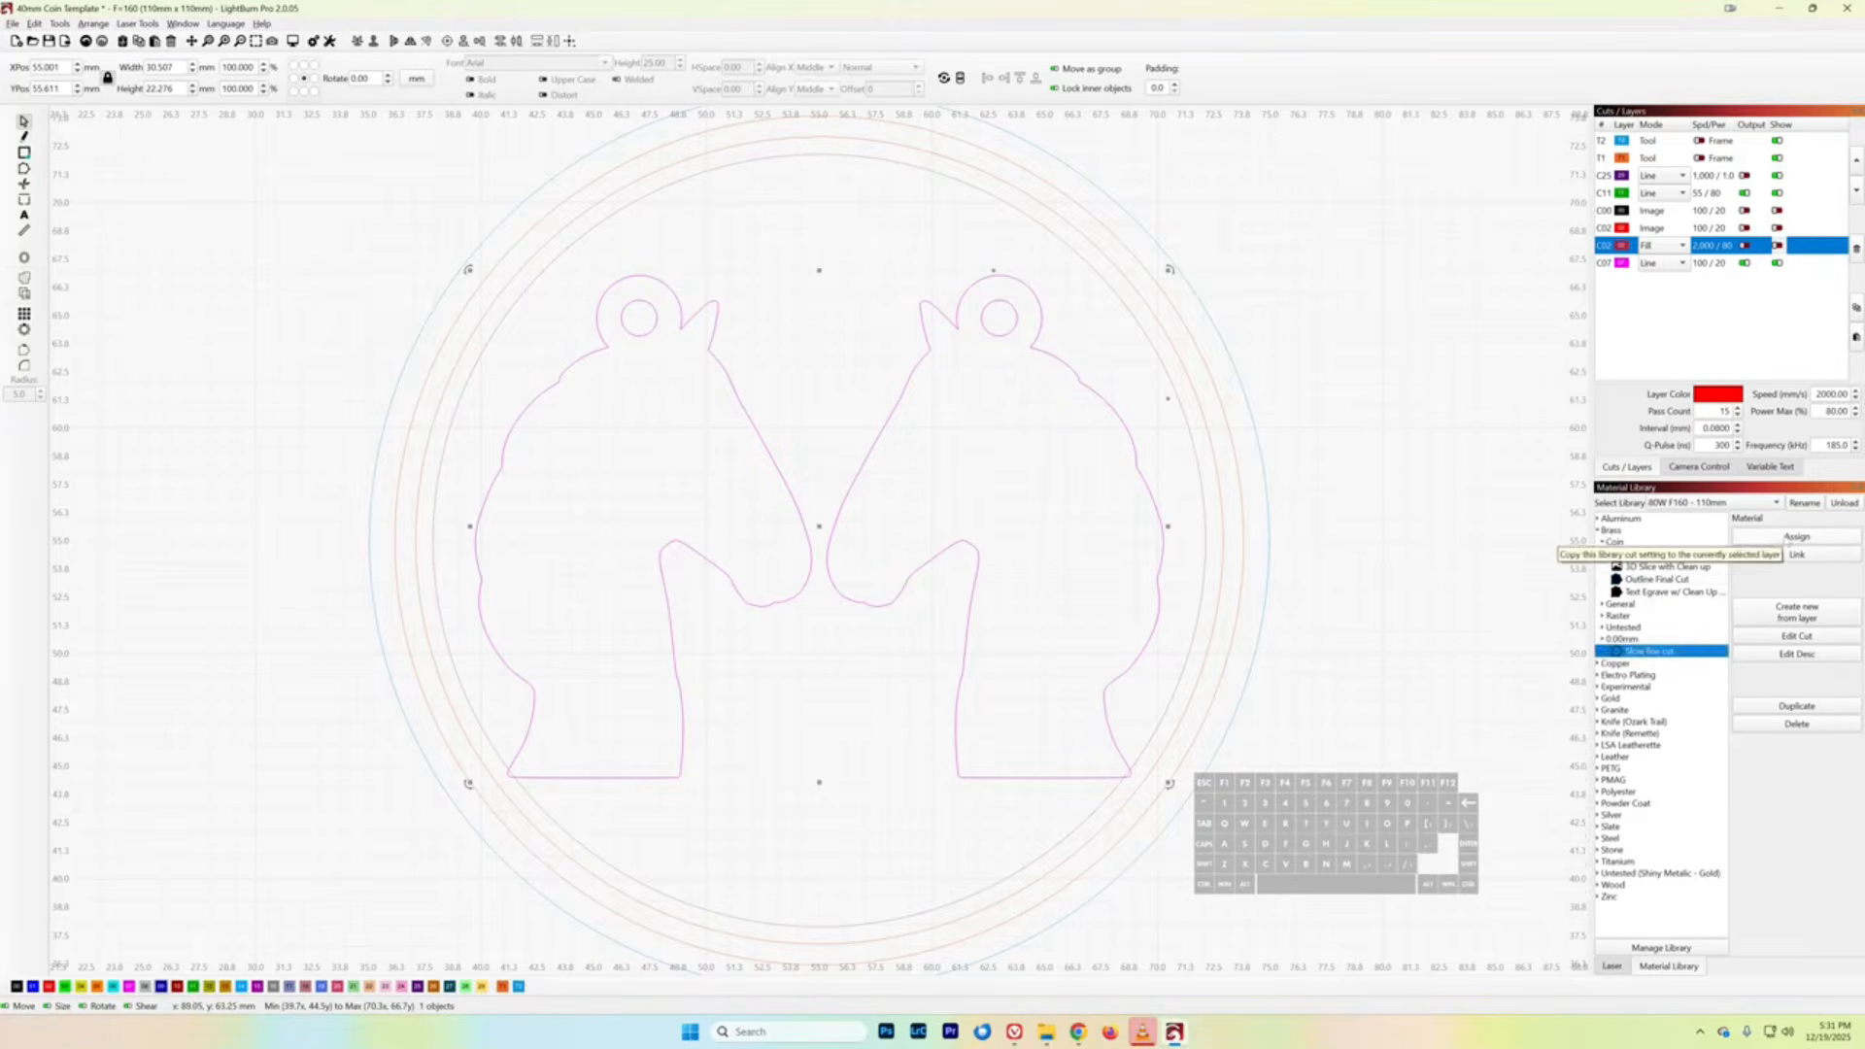
left_click(1714, 269)
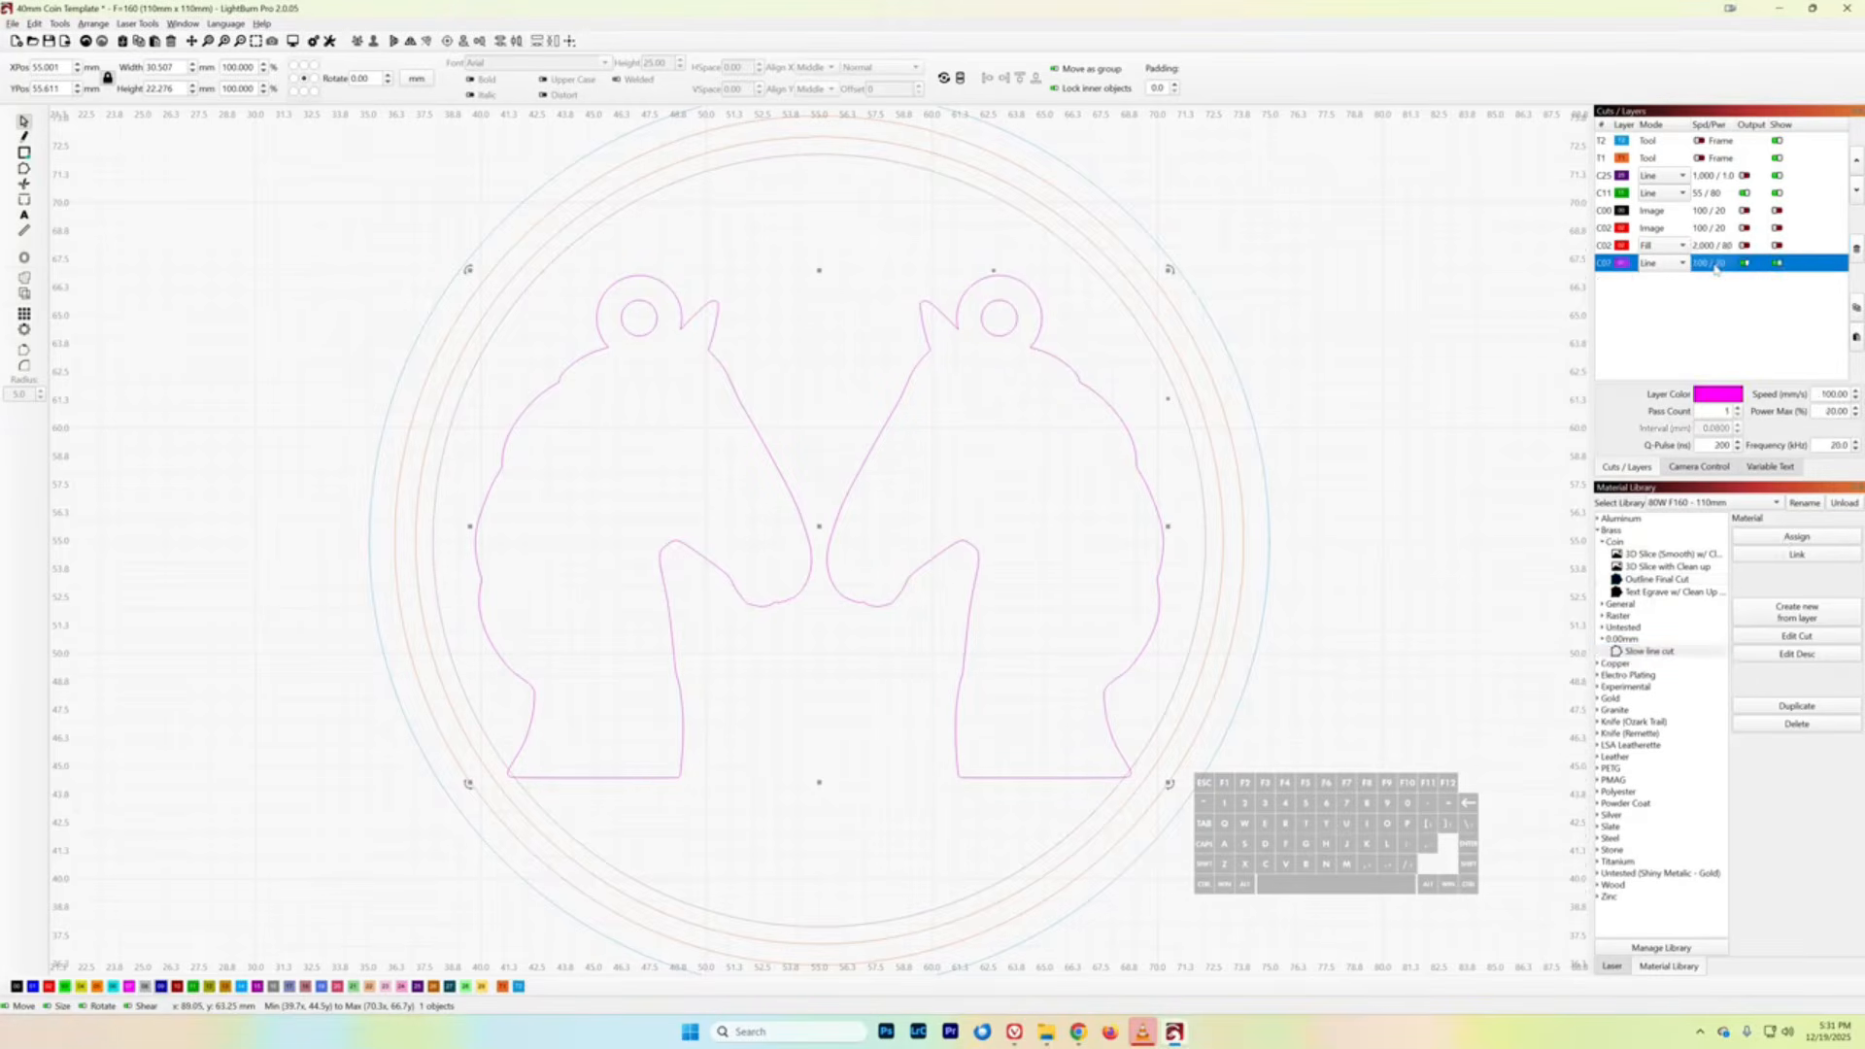
left_click(1767, 542)
- Review the magenta C07 line layer's cut settings, including speed, passes and wobble, and accept them
double_click(1705, 263)
left_click_drag(977, 299, 919, 298)
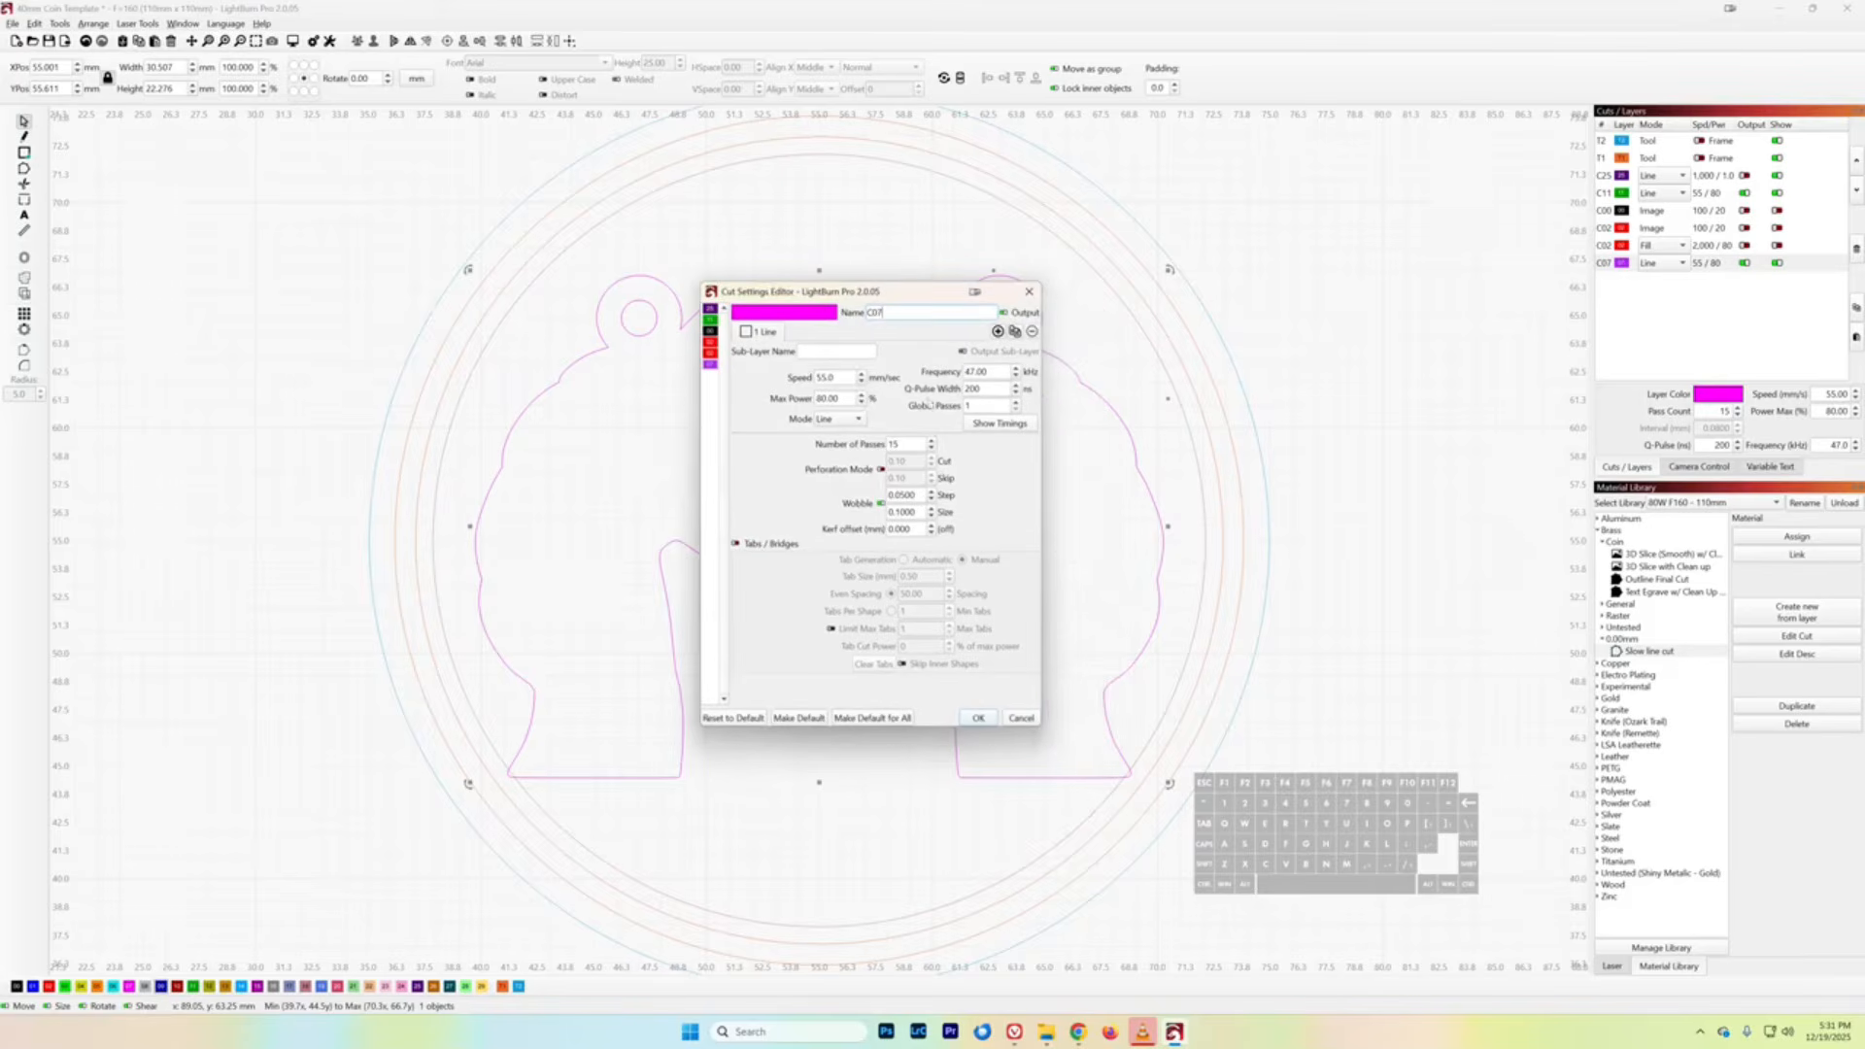
left_click_drag(905, 301, 911, 298)
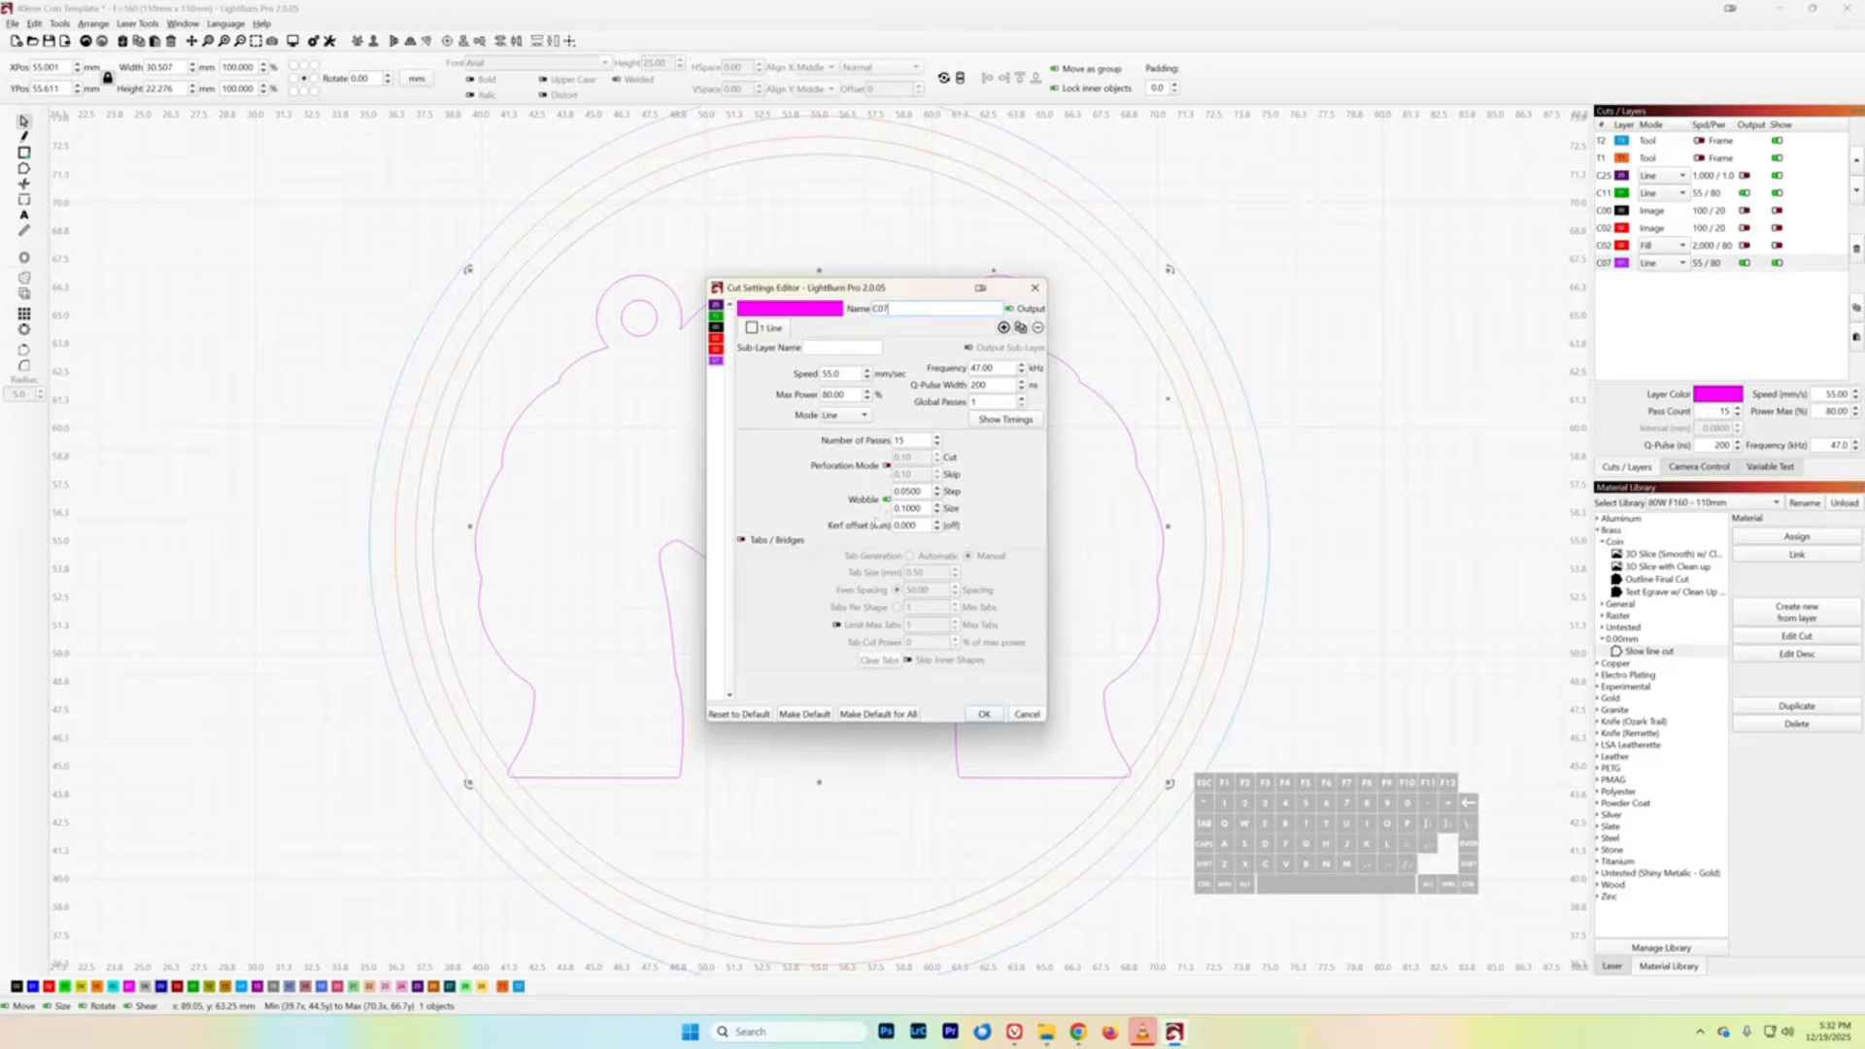
left_click(983, 714)
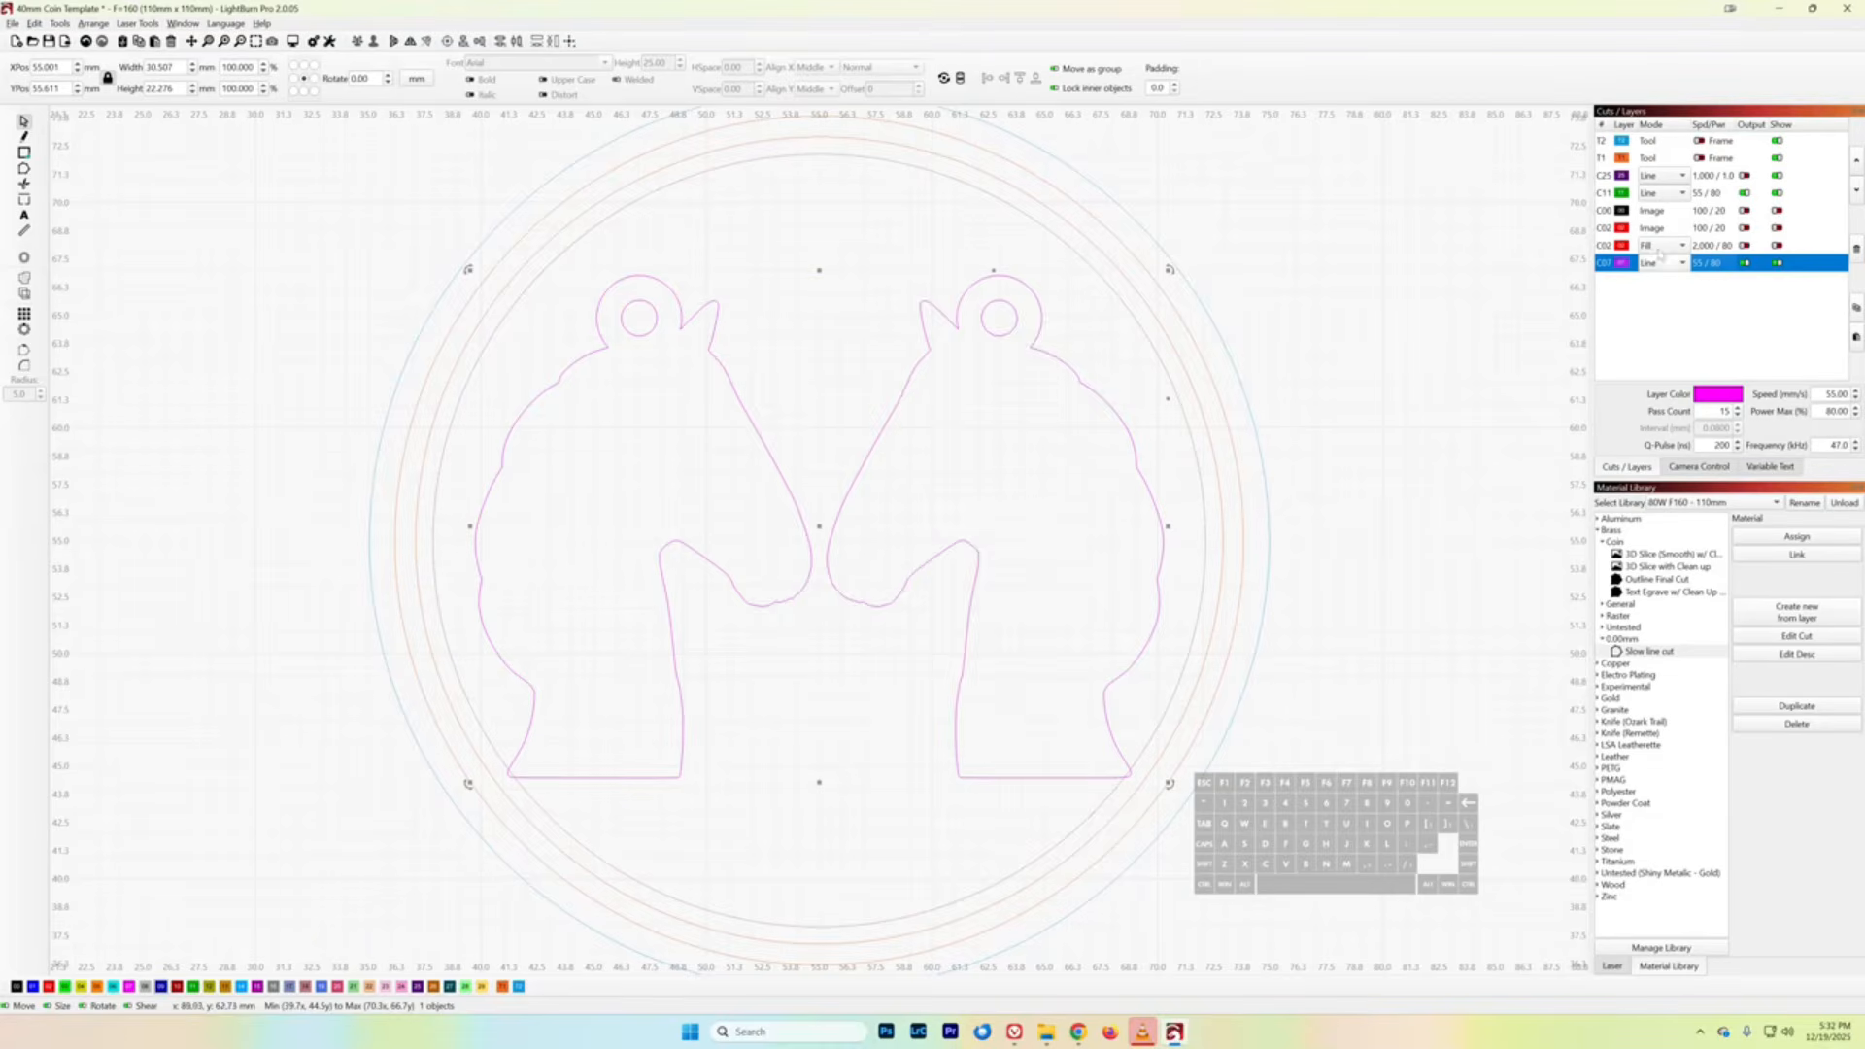
- Turn off magenta layer C07, turn on depth-map layer C00, and assign C00 the Brass Coin "3D Slice (Smooth)" preset
left_click(1745, 263)
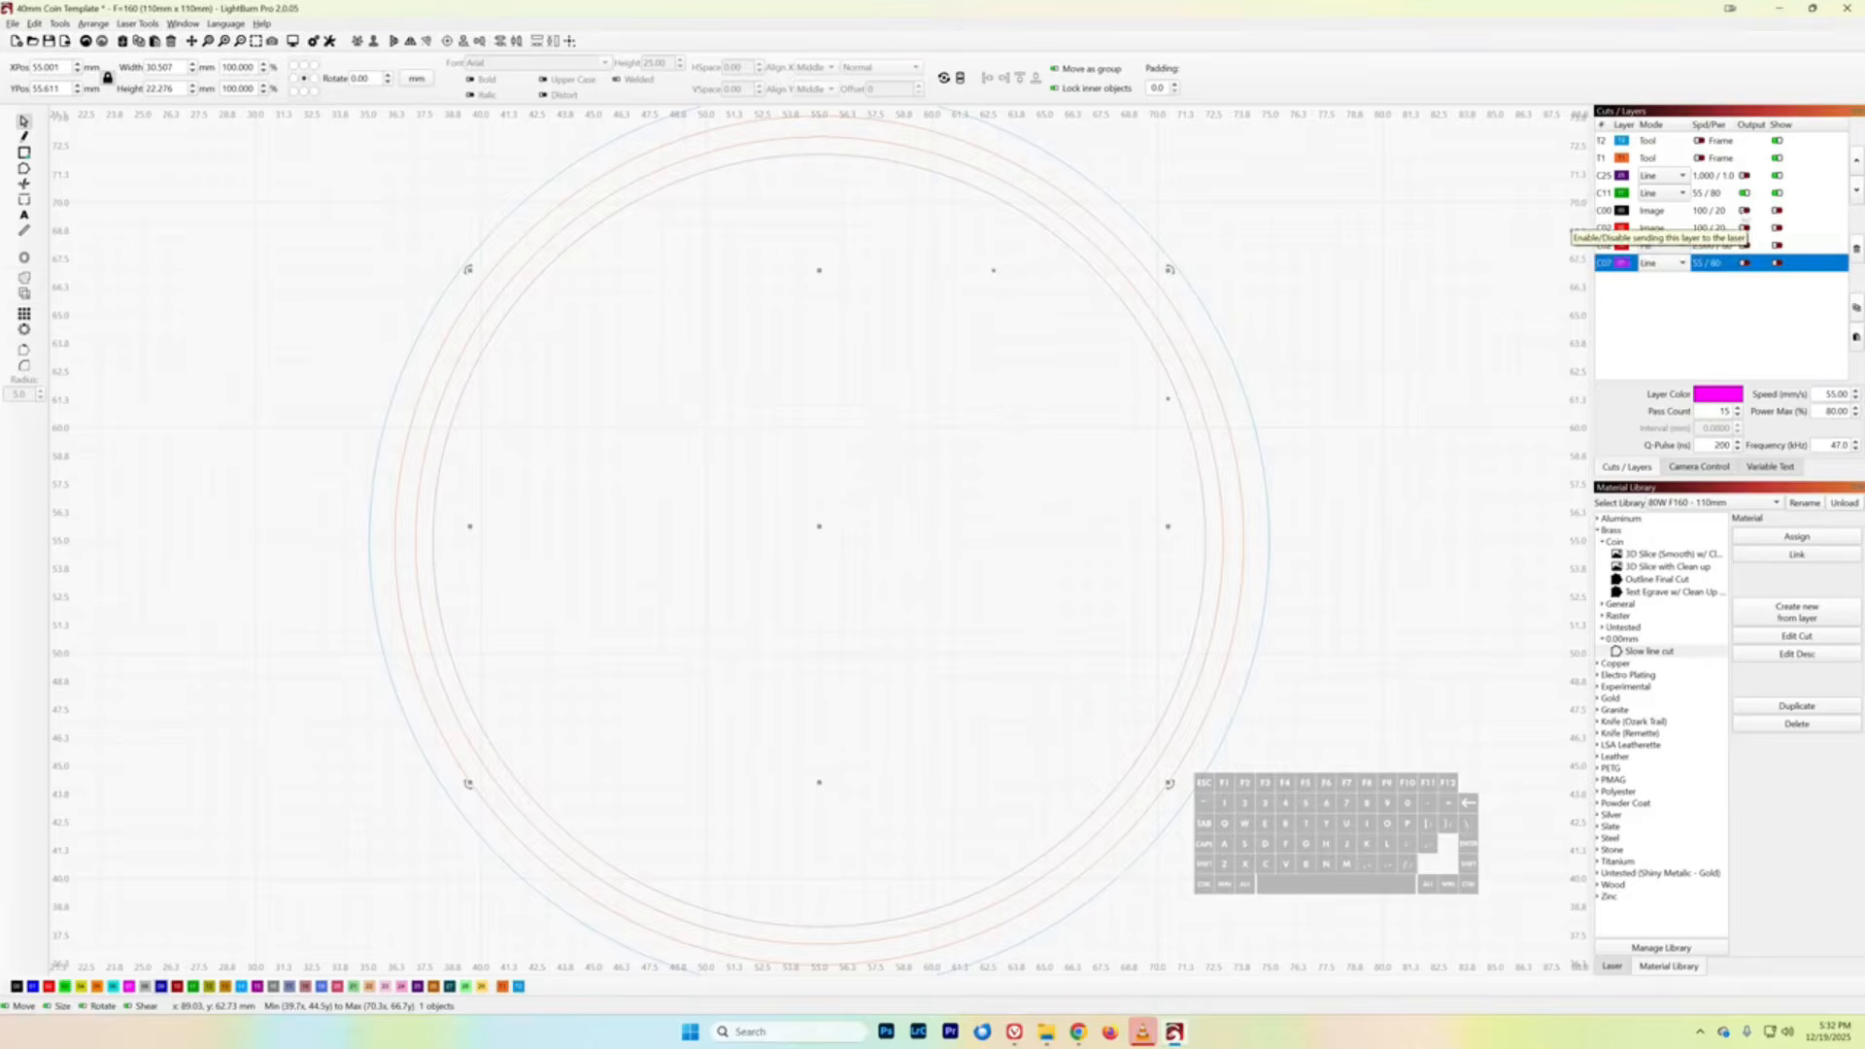
left_click(1776, 209)
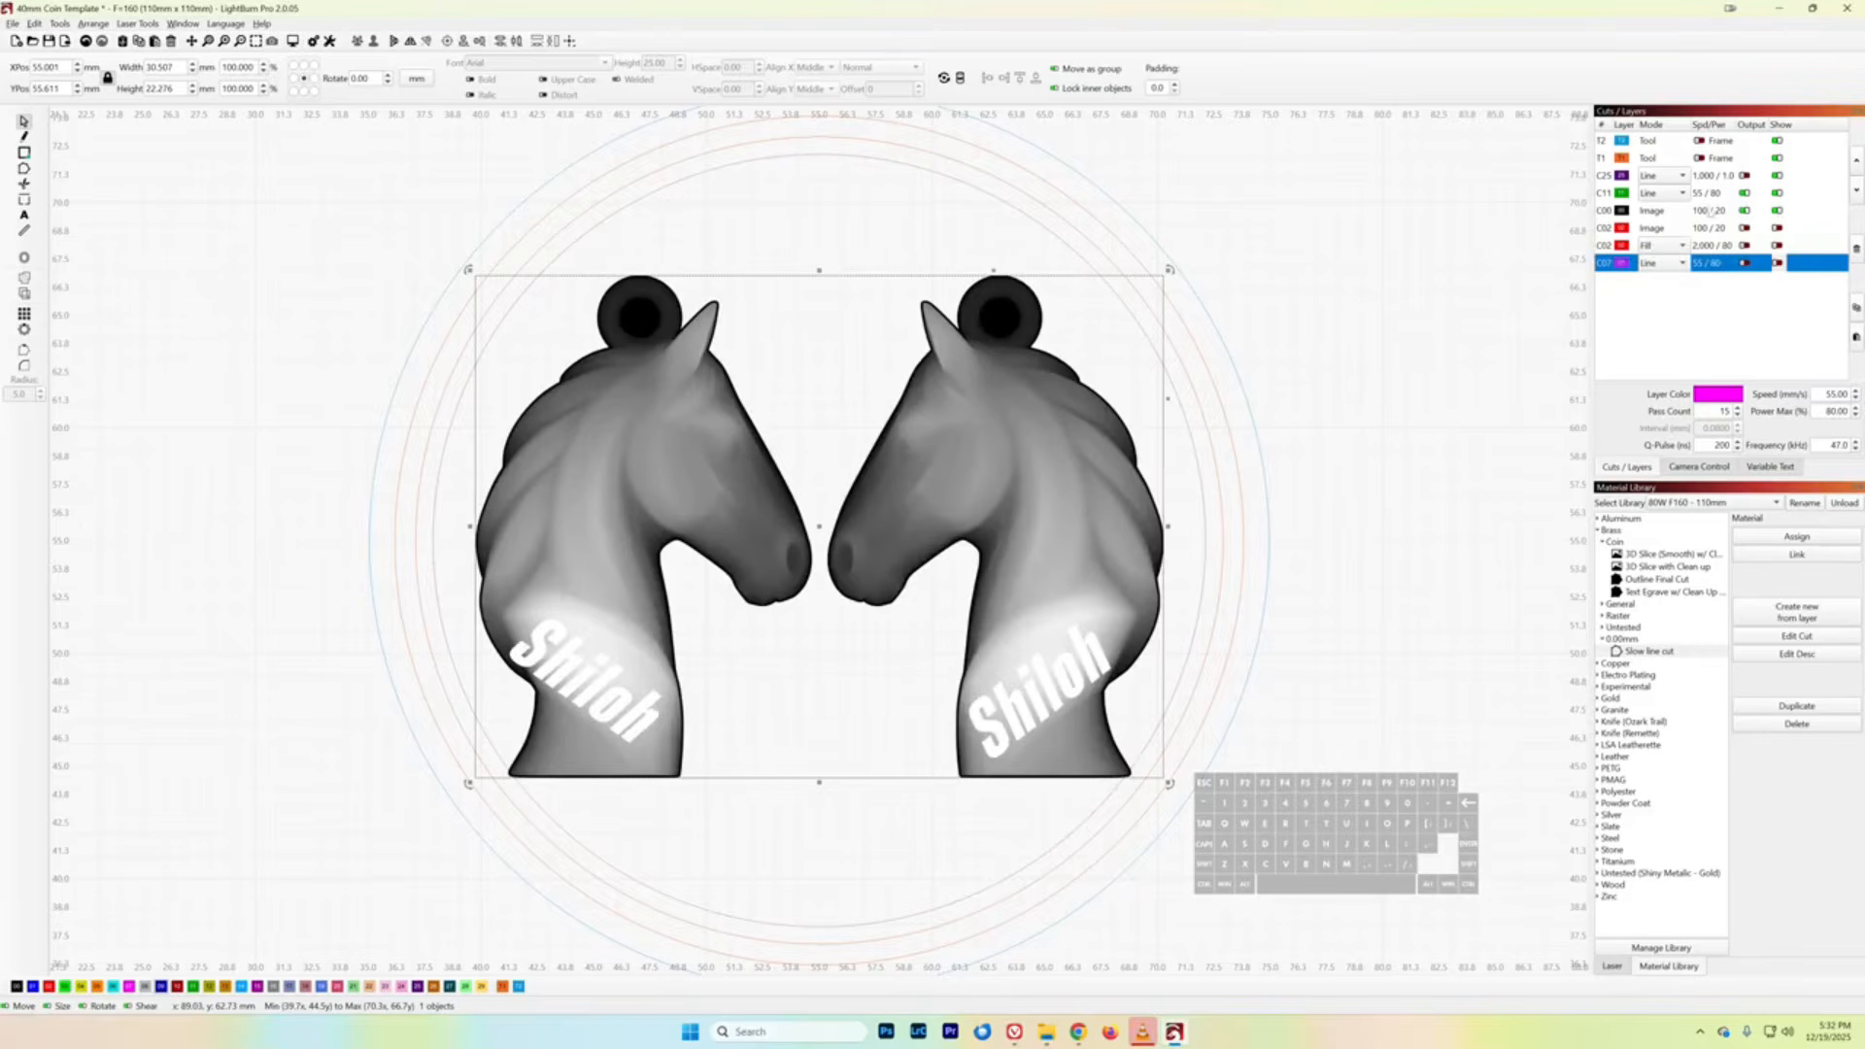
left_click(1710, 210)
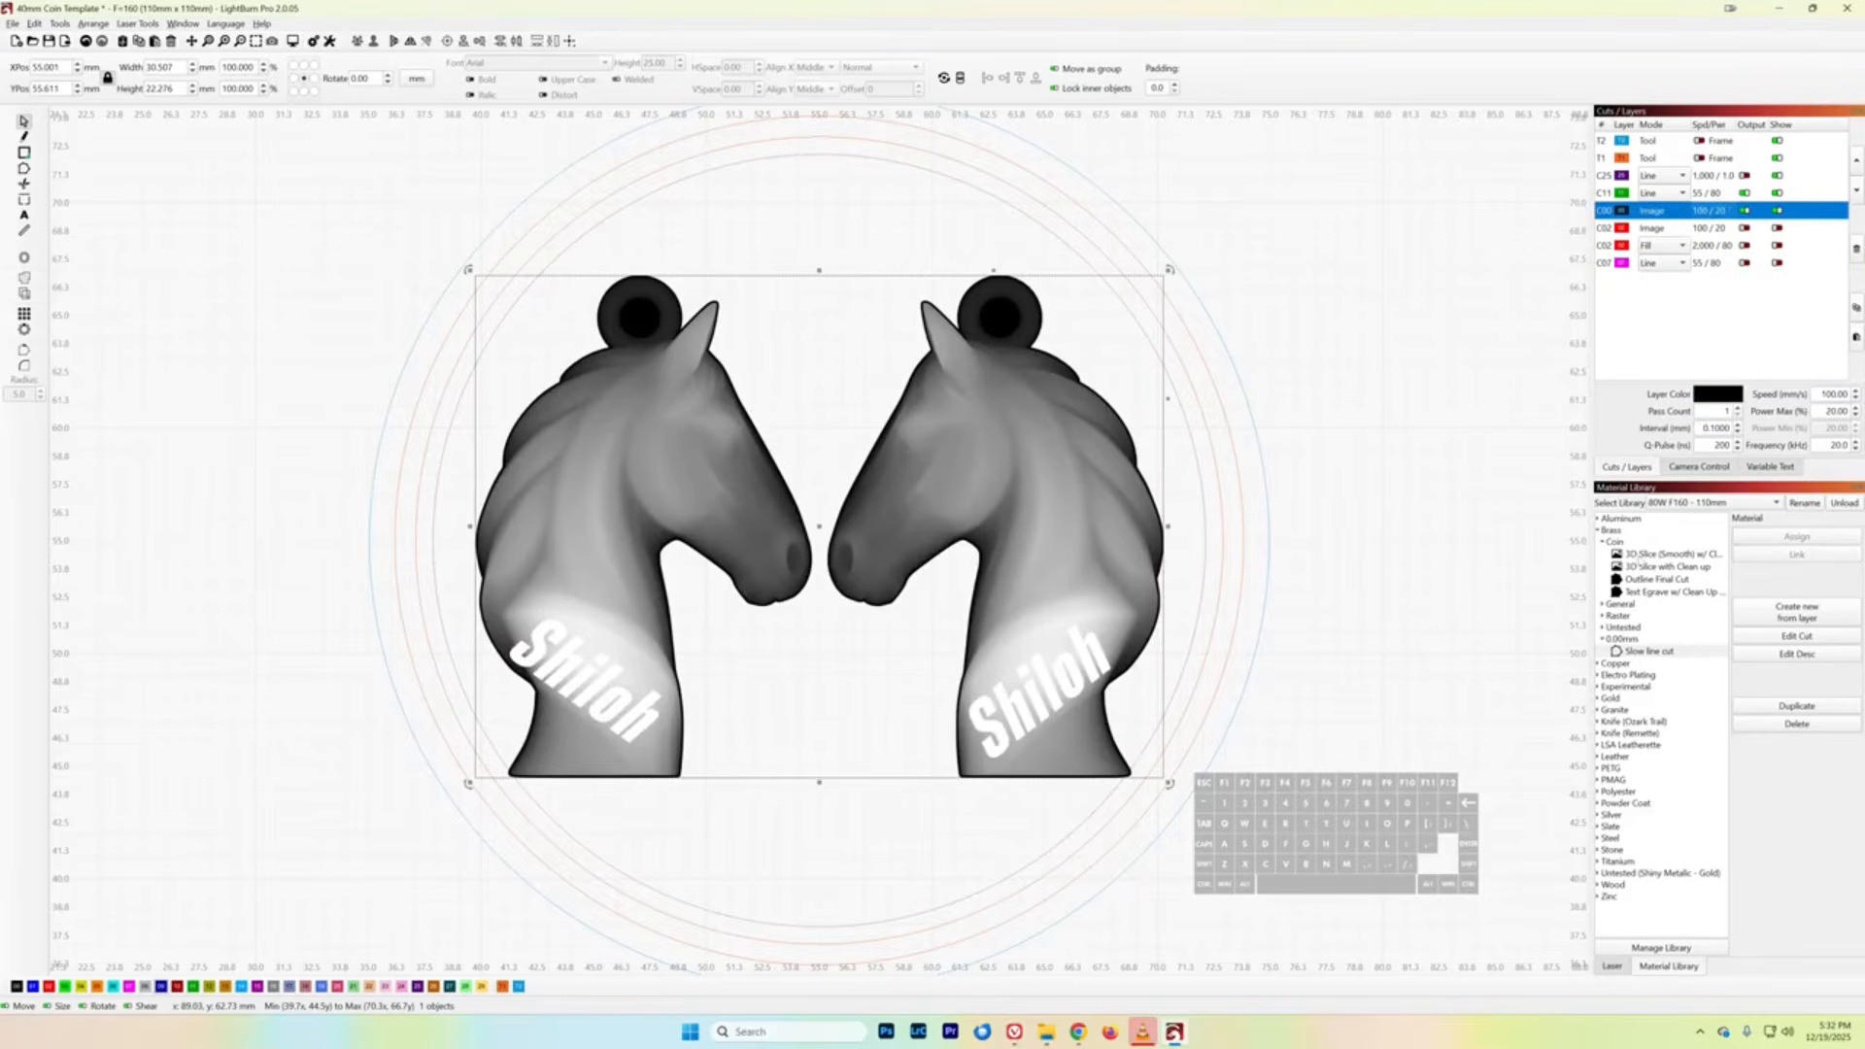
left_click(1651, 553)
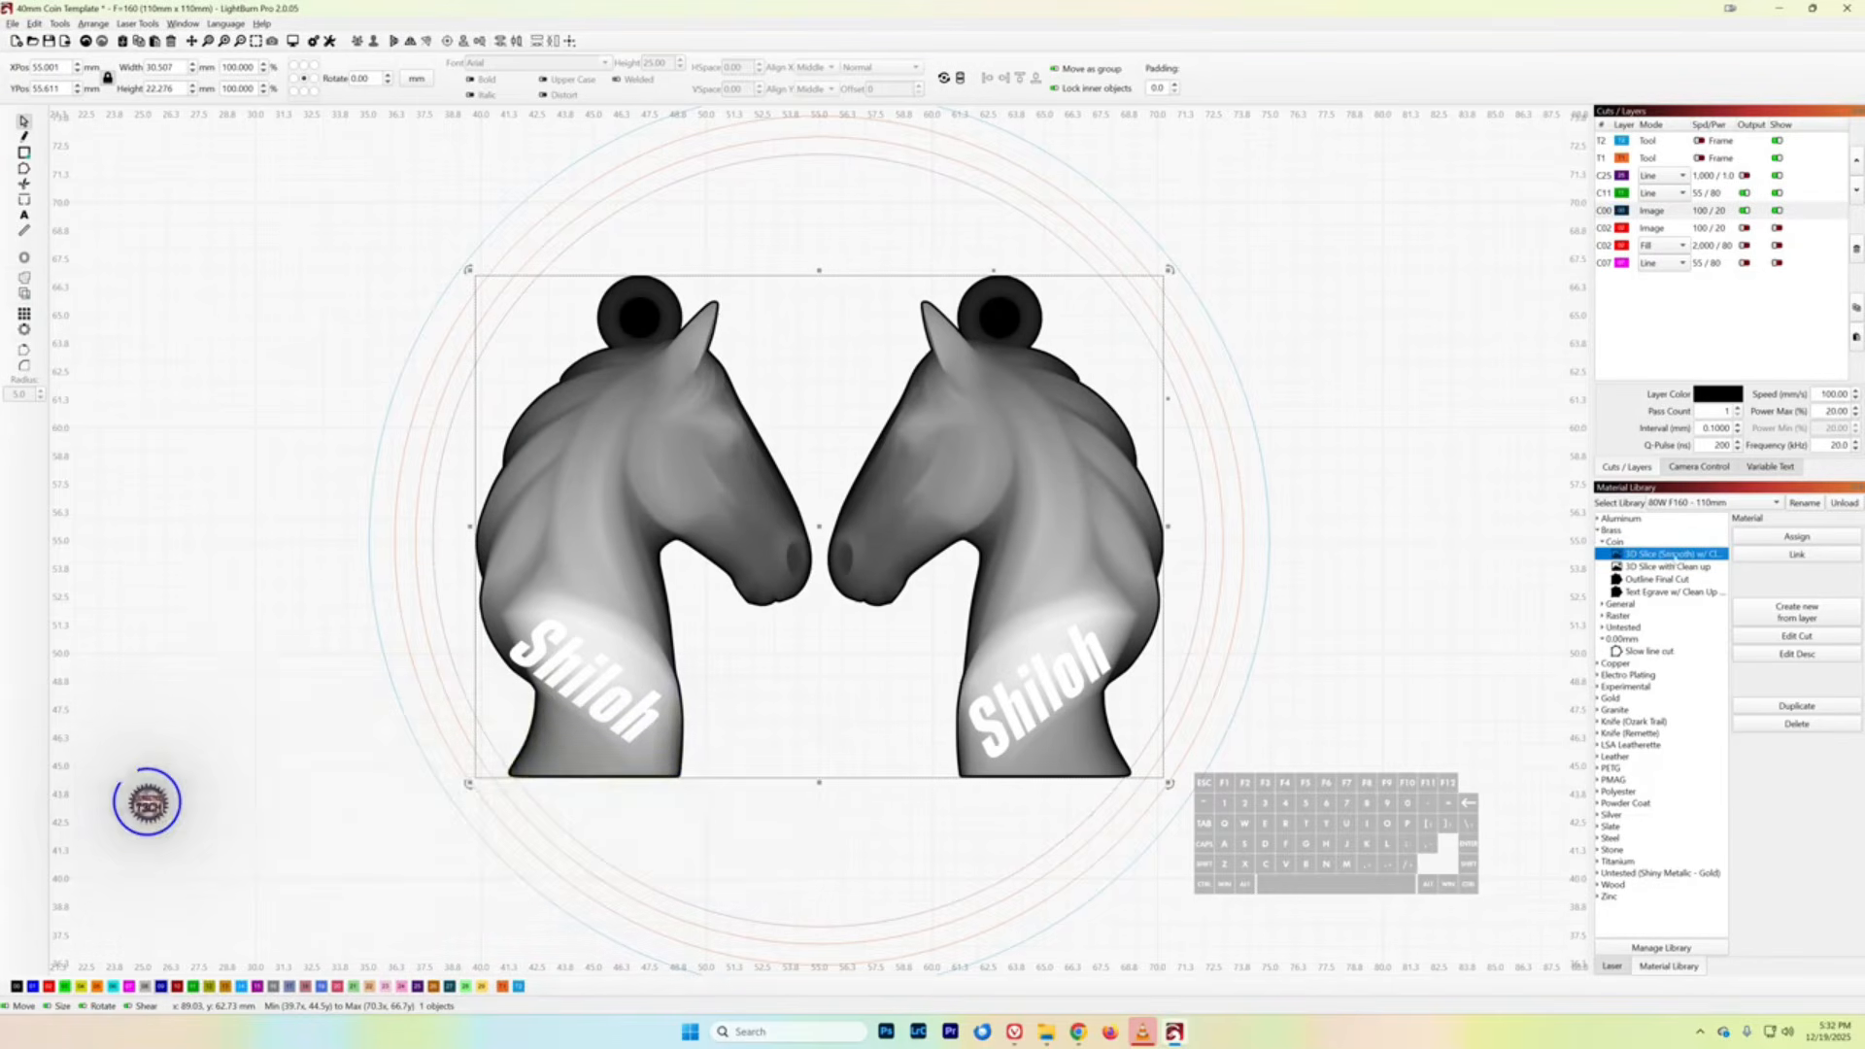
left_click(1775, 541)
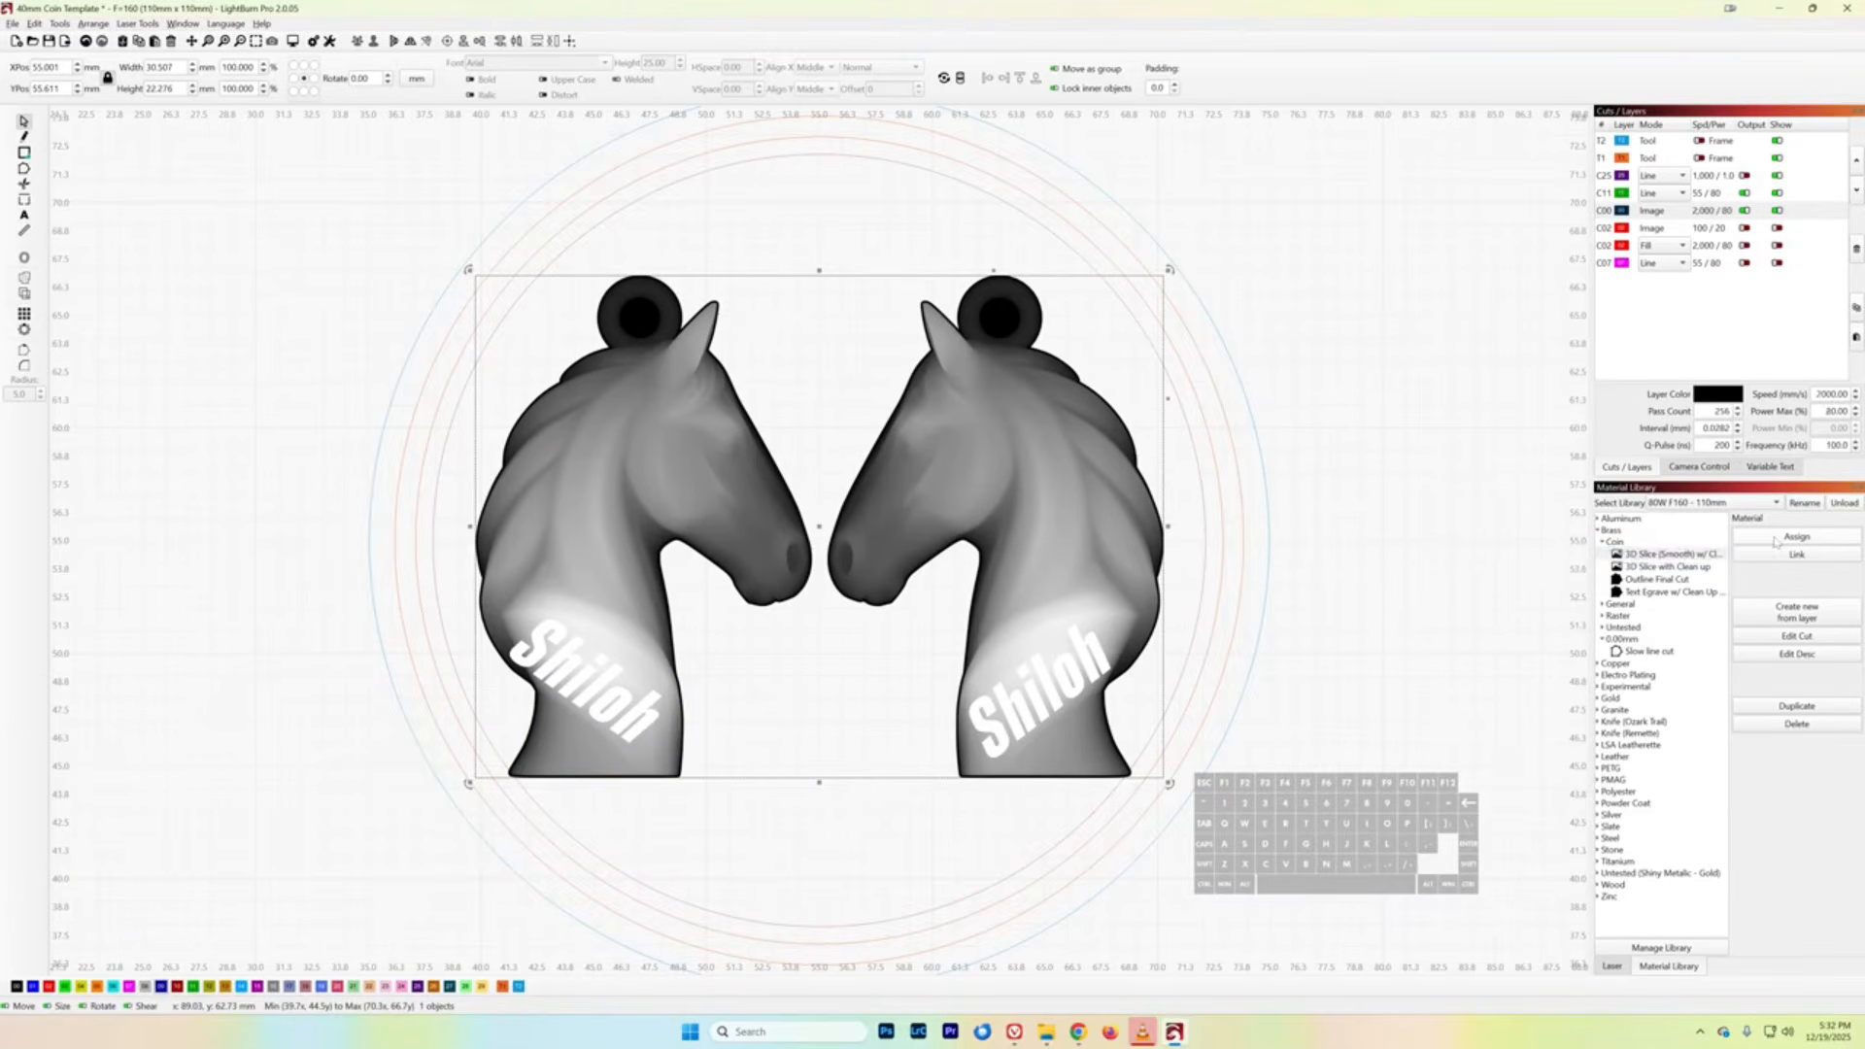
- Open the cut settings of depth-map layer C00 and choose 3D Sliced as its image mode
double_click(1668, 211)
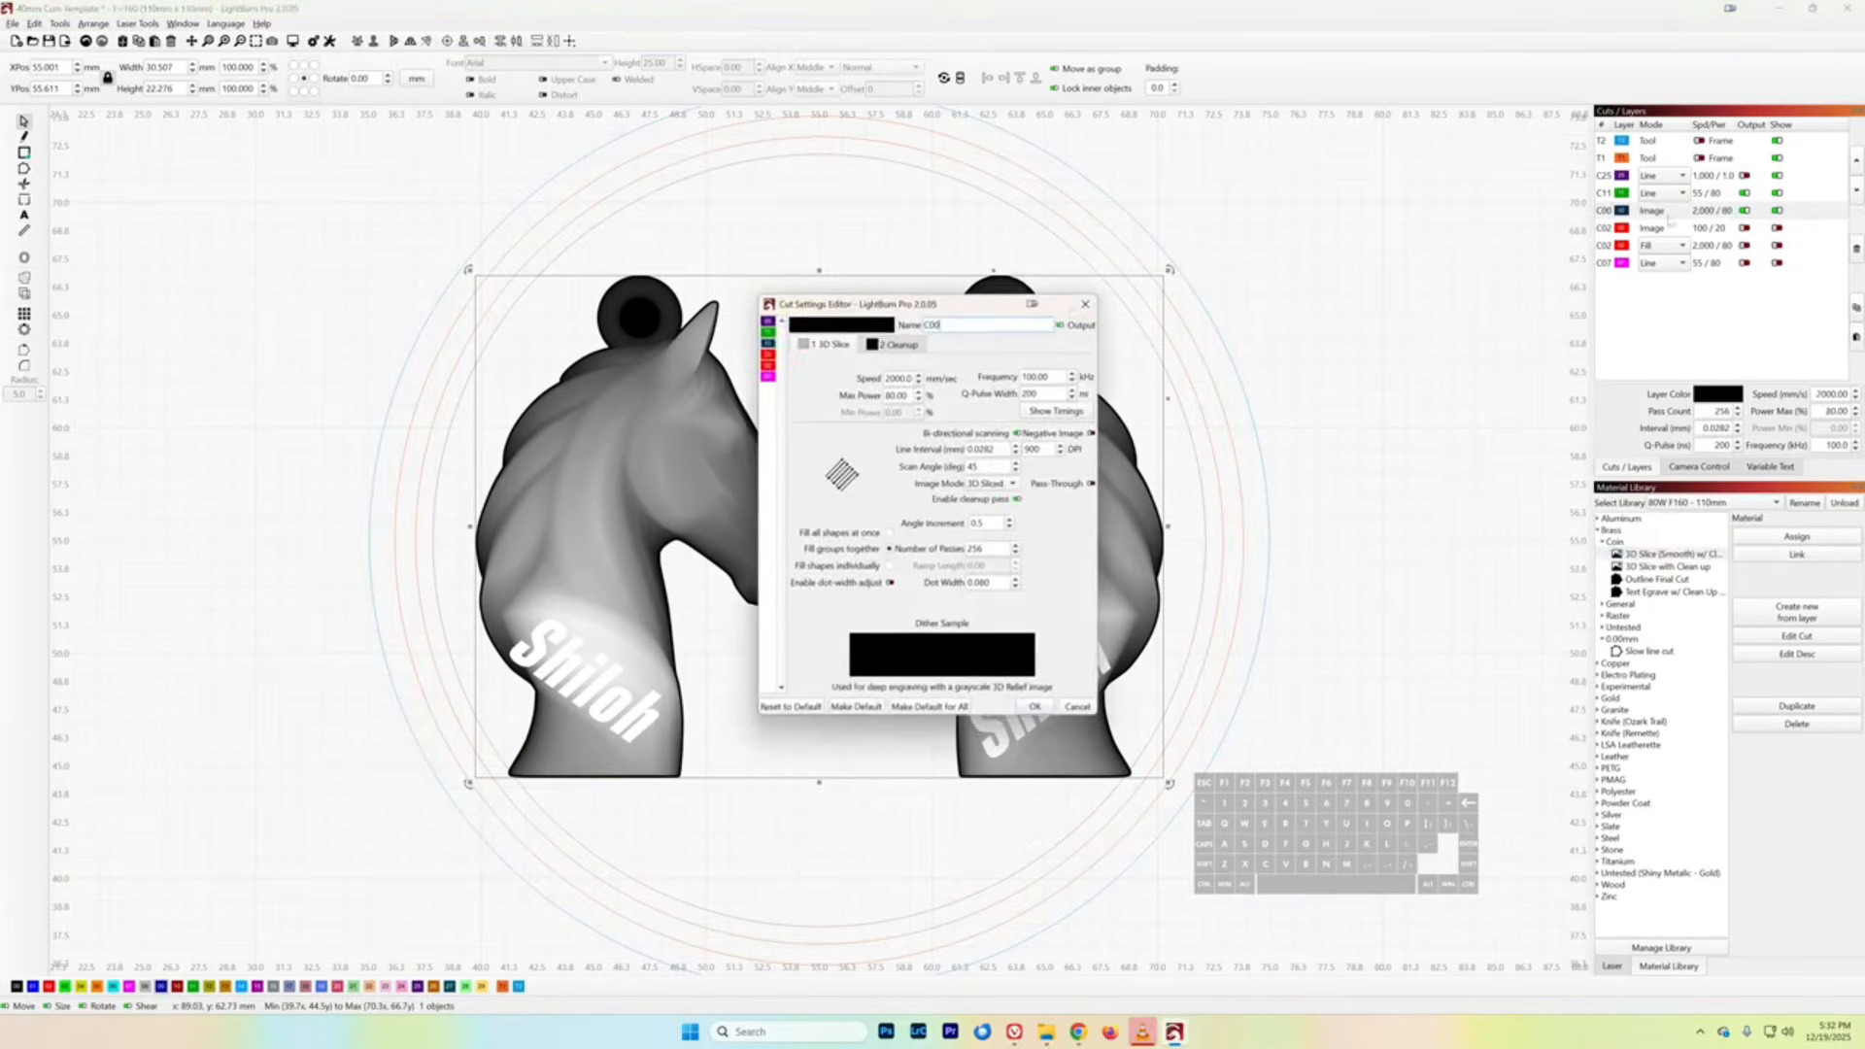
left_click_drag(966, 308, 856, 325)
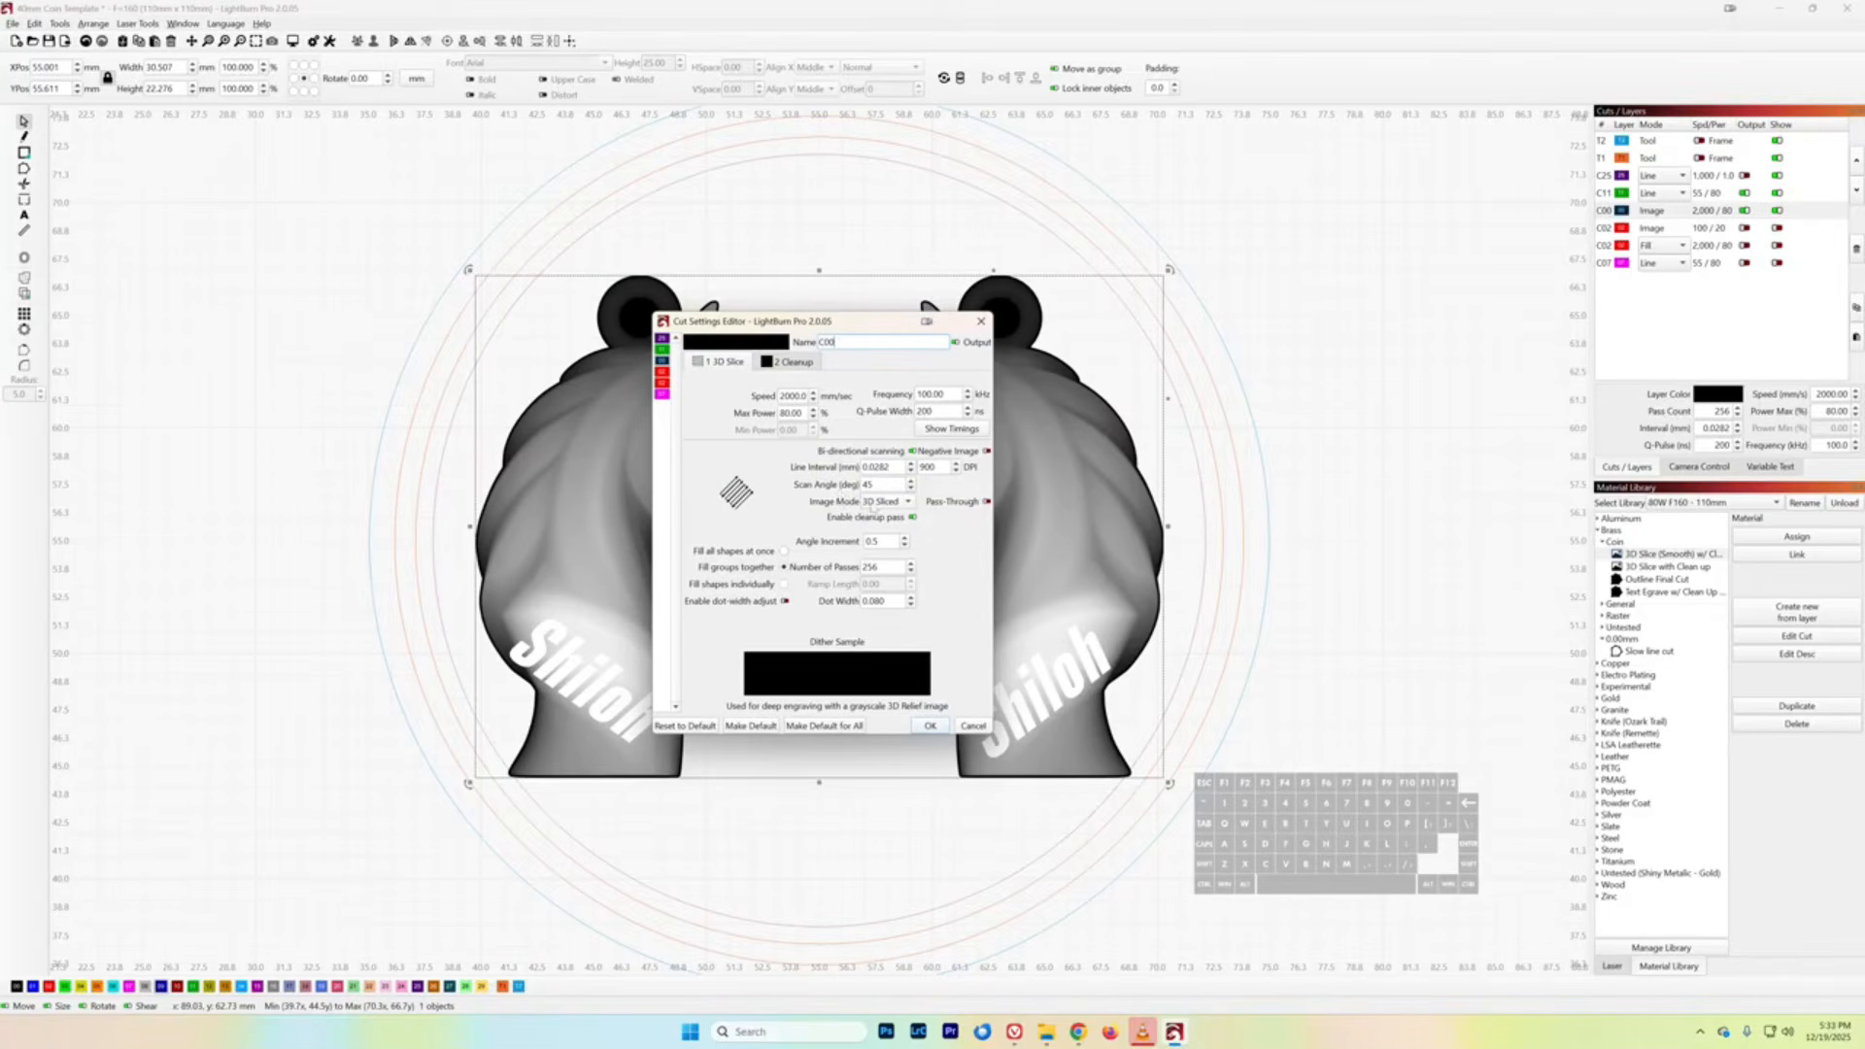
left_click(879, 502)
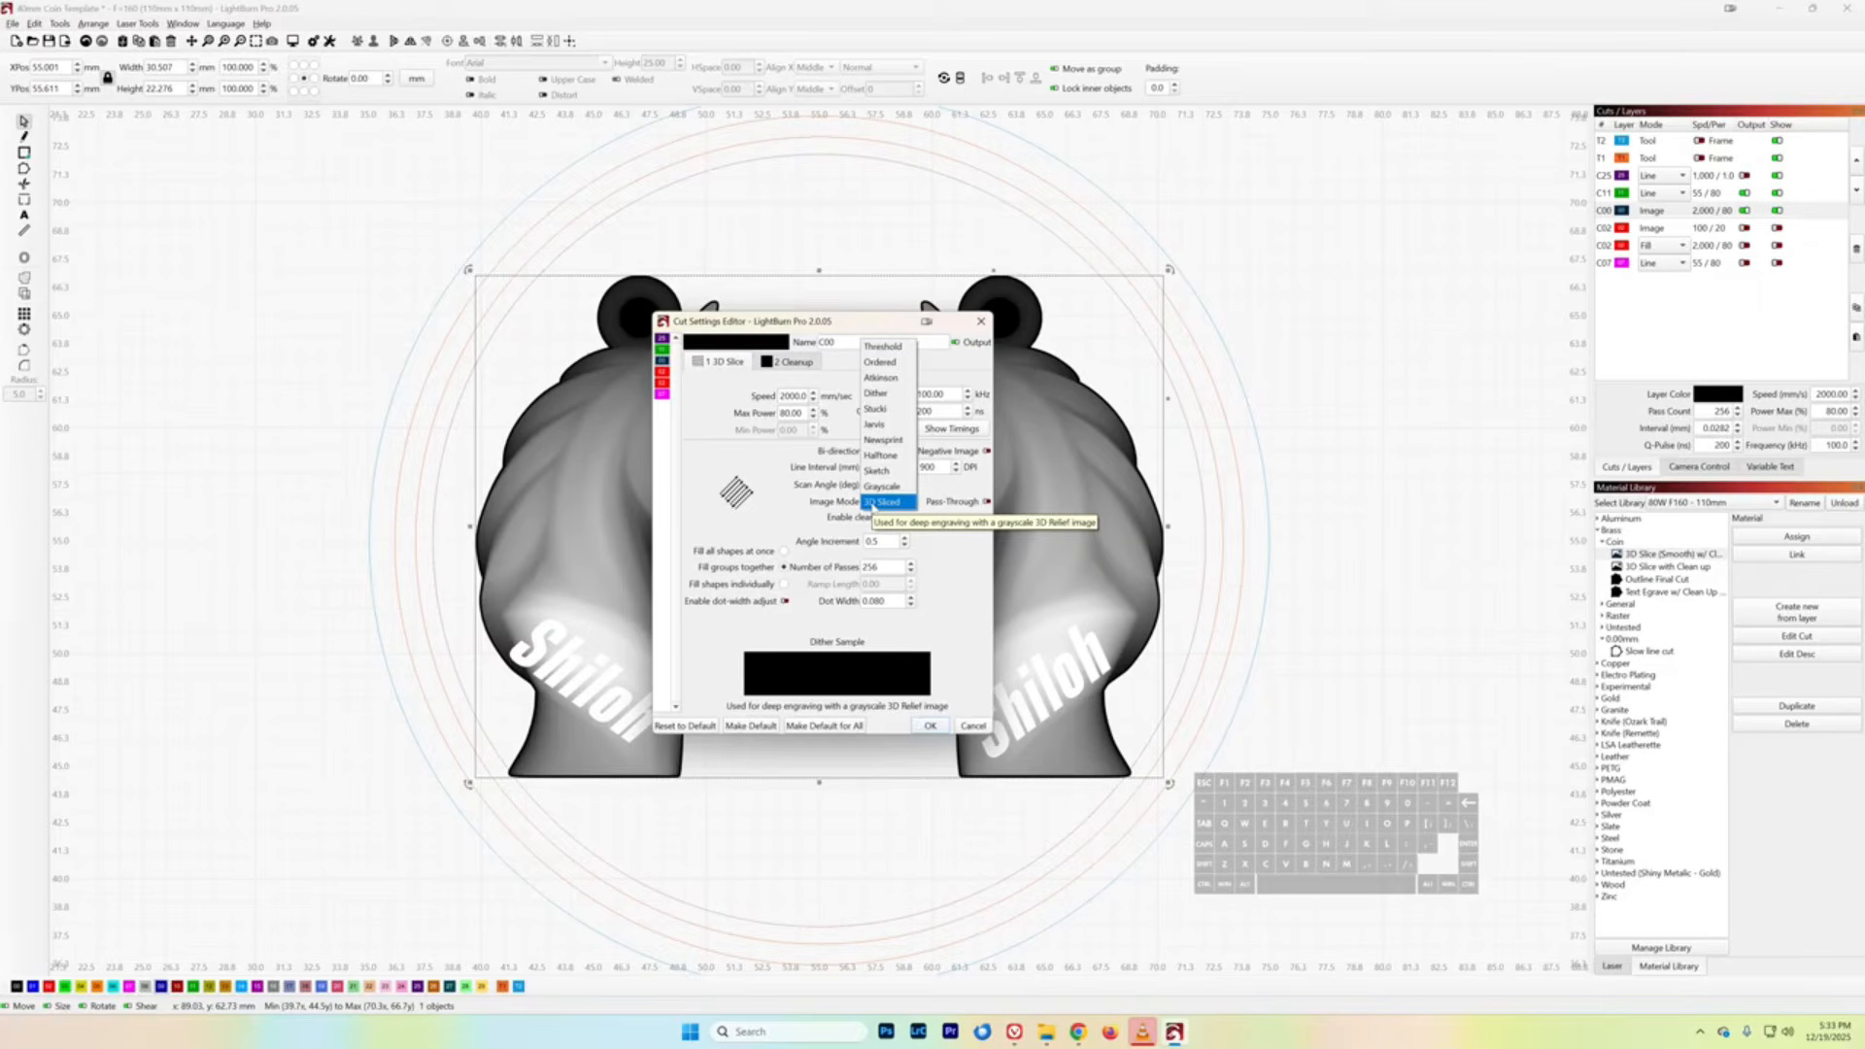
left_click(872, 504)
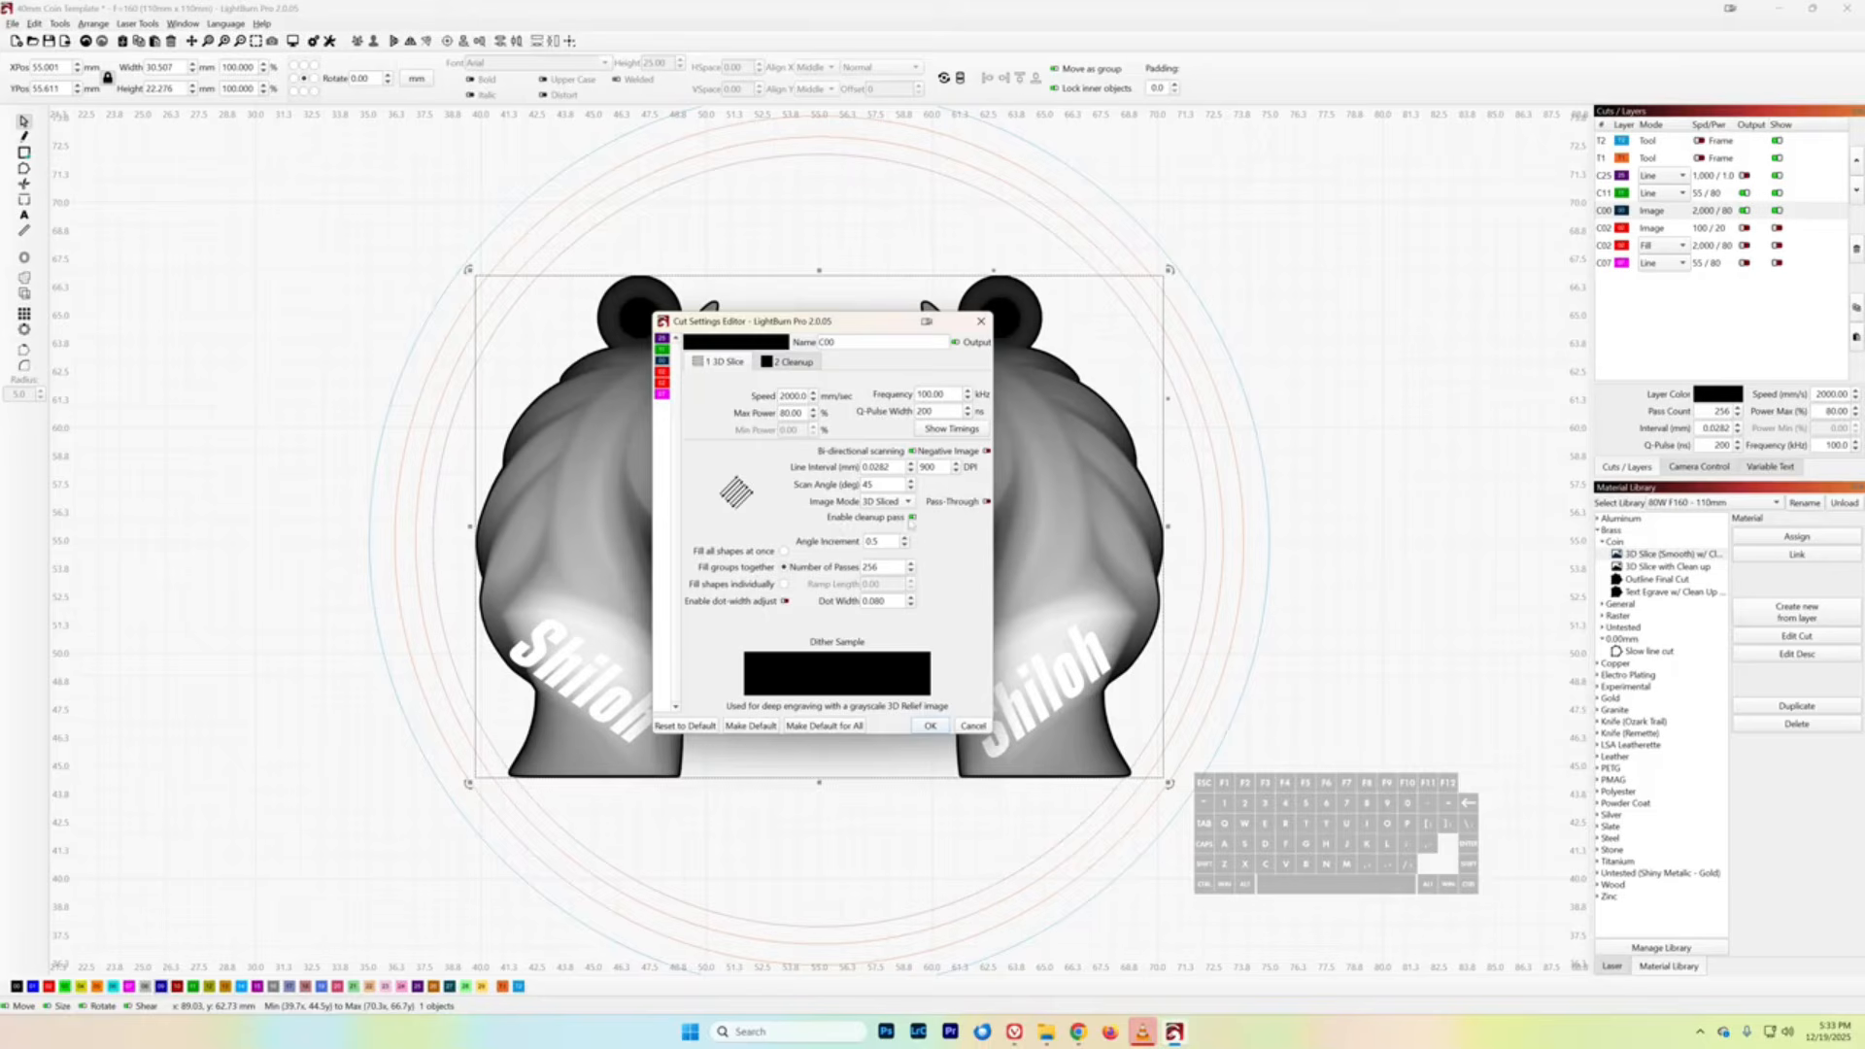
- Toggle layer C00's cleanup pass off and on to compare its settings with and without the cleanup sub-layer
scroll(911, 524, "down", 1)
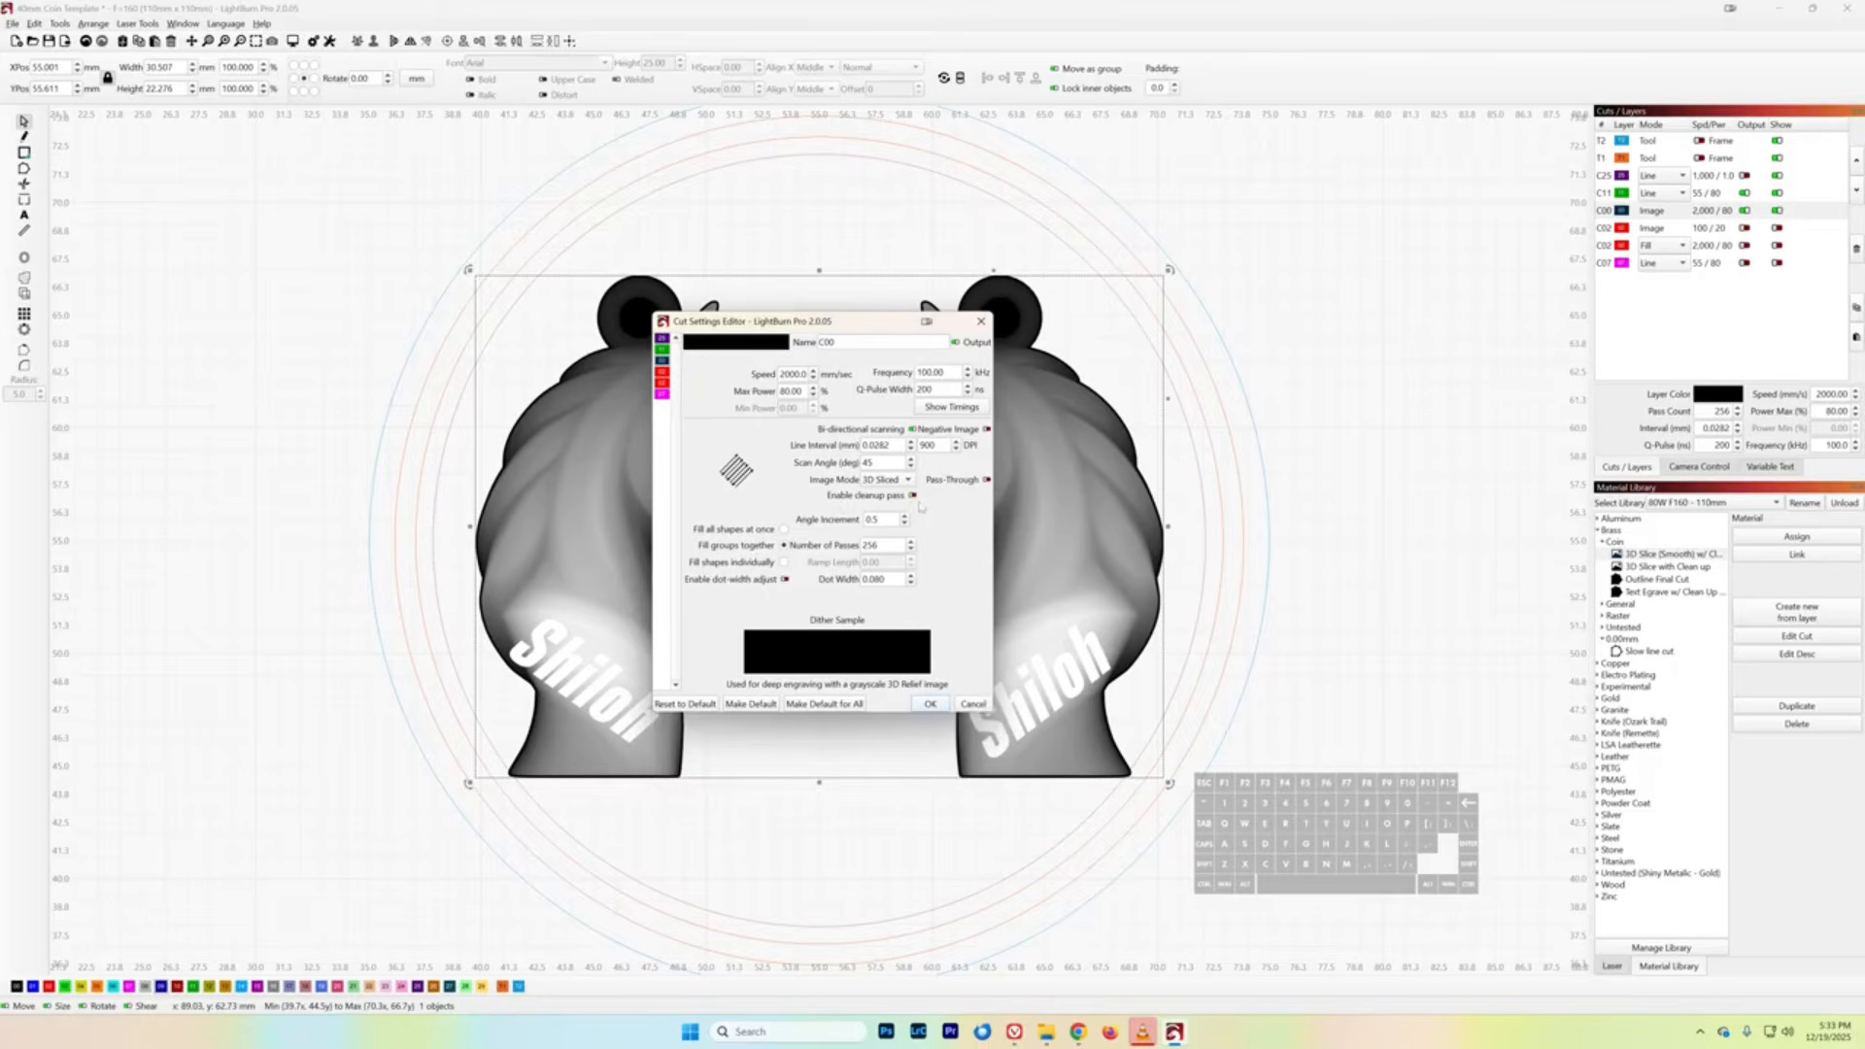
left_click(912, 496)
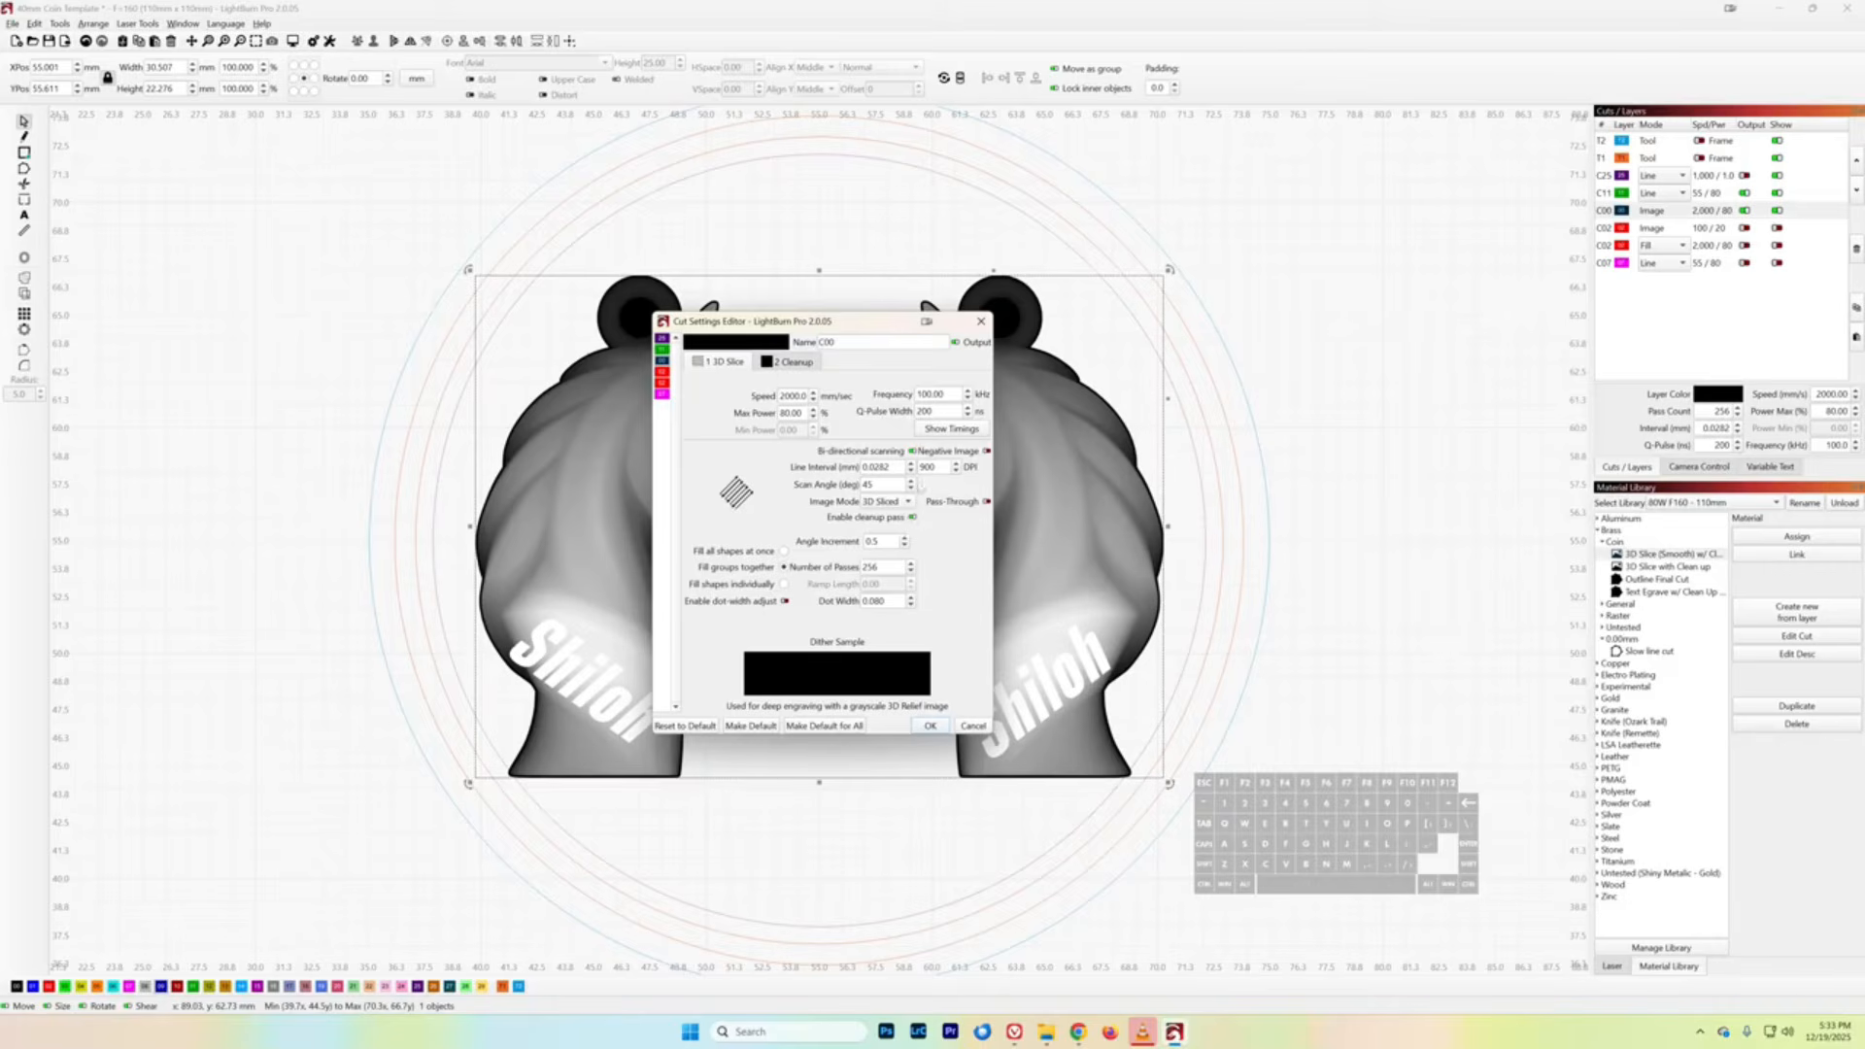
left_click(914, 517)
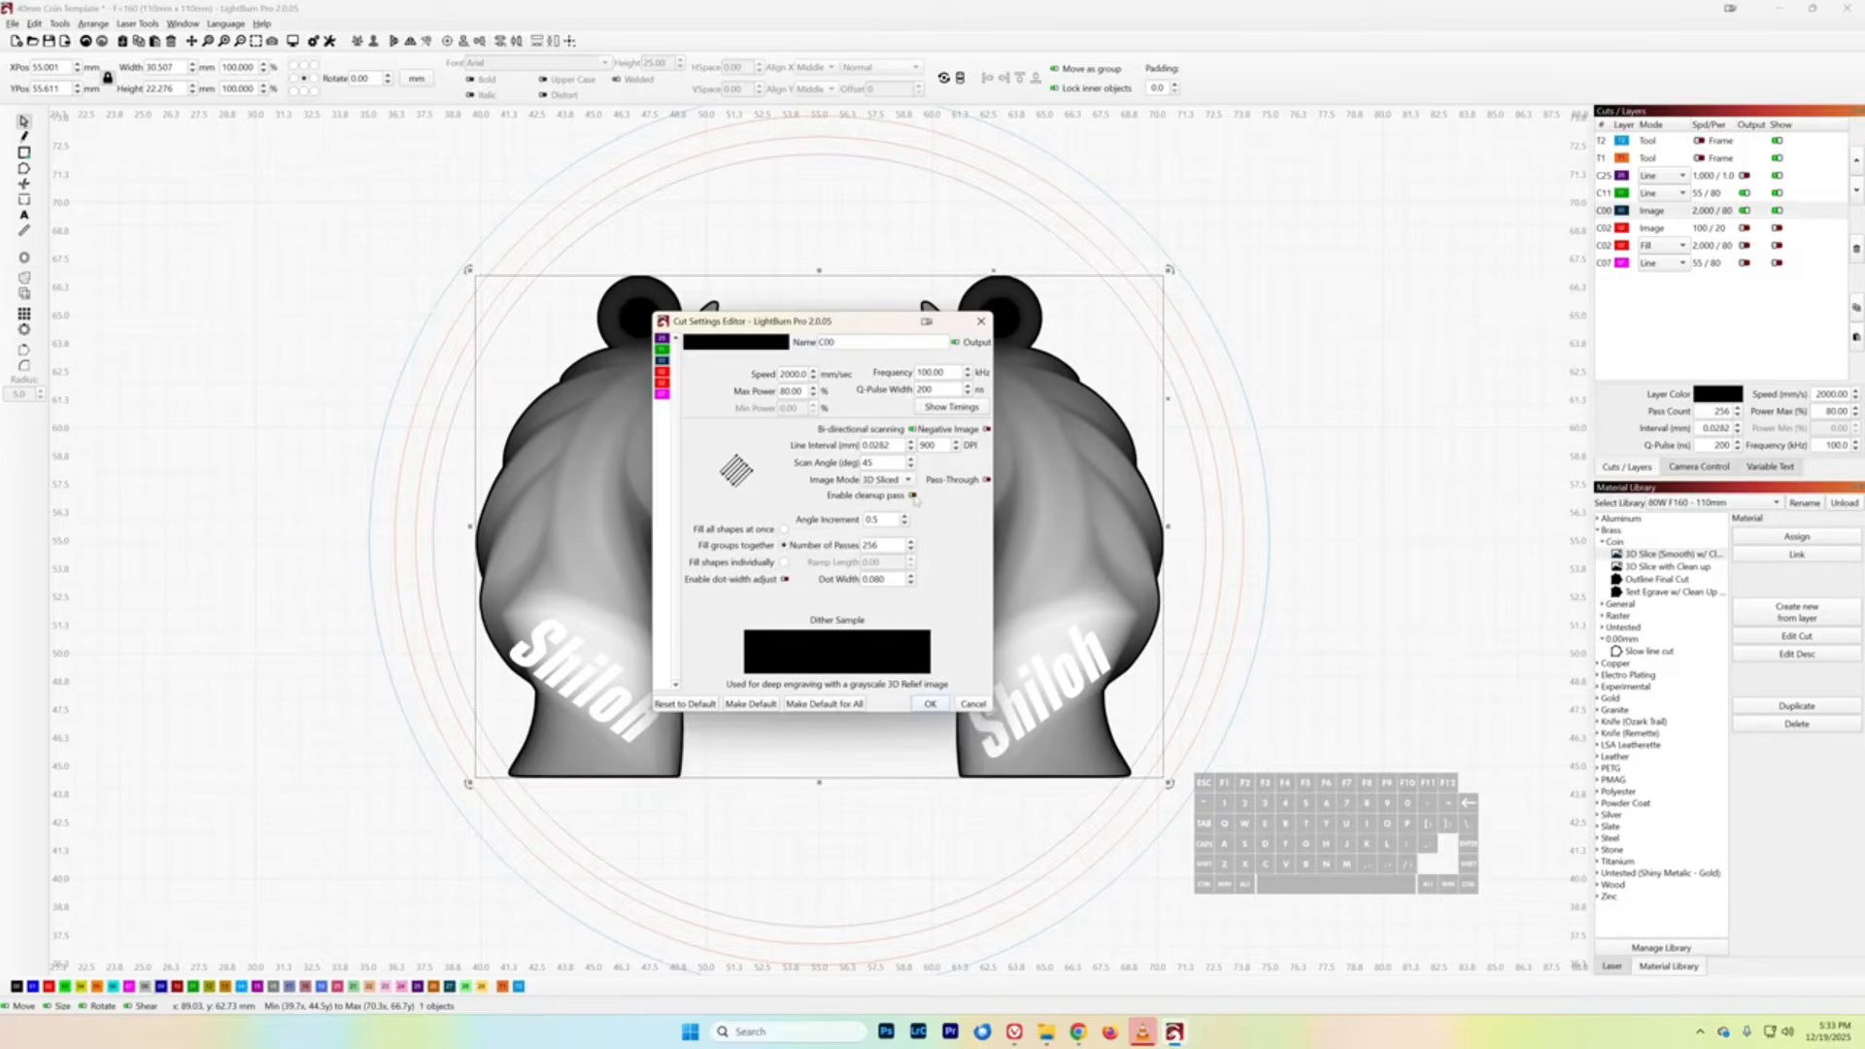
left_click(914, 500)
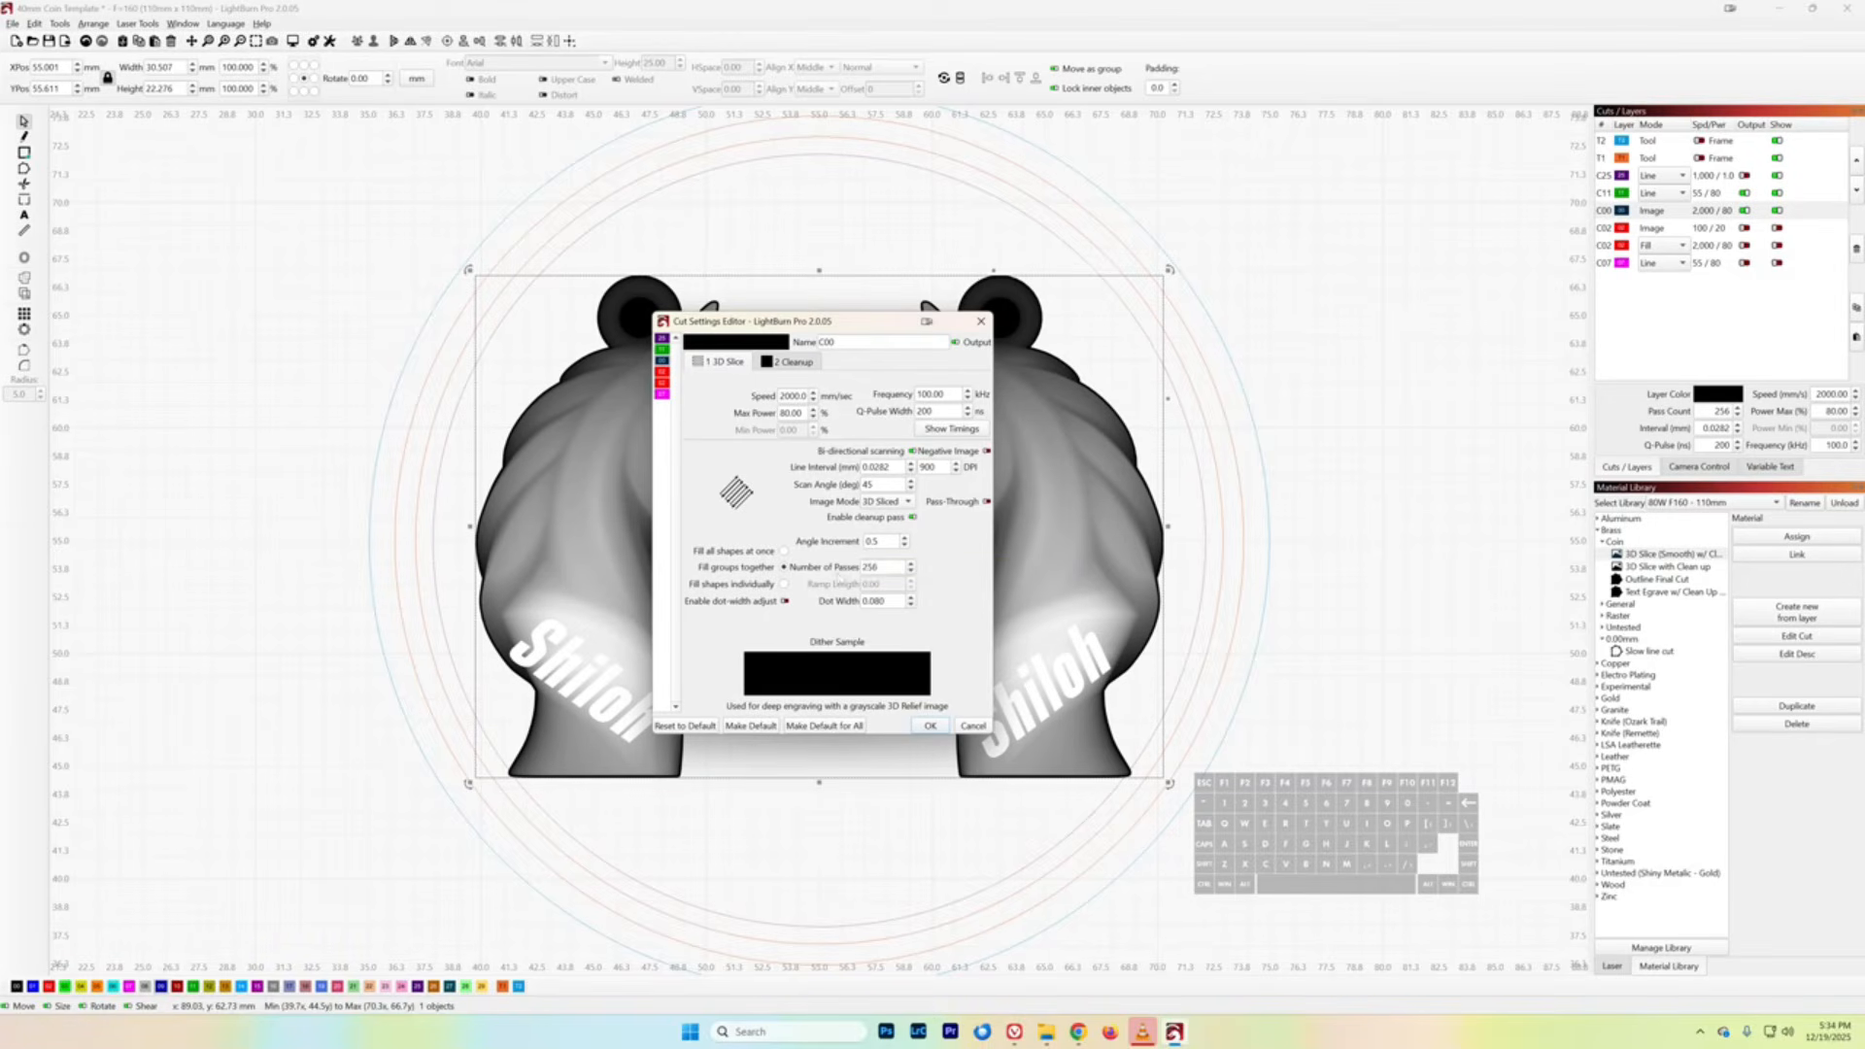
- Set layer C00's 3D Slice number of passes to 512, review its Cleanup sub-layer settings, and accept the changes
double_click(871, 566)
type("512")
left_click(789, 367)
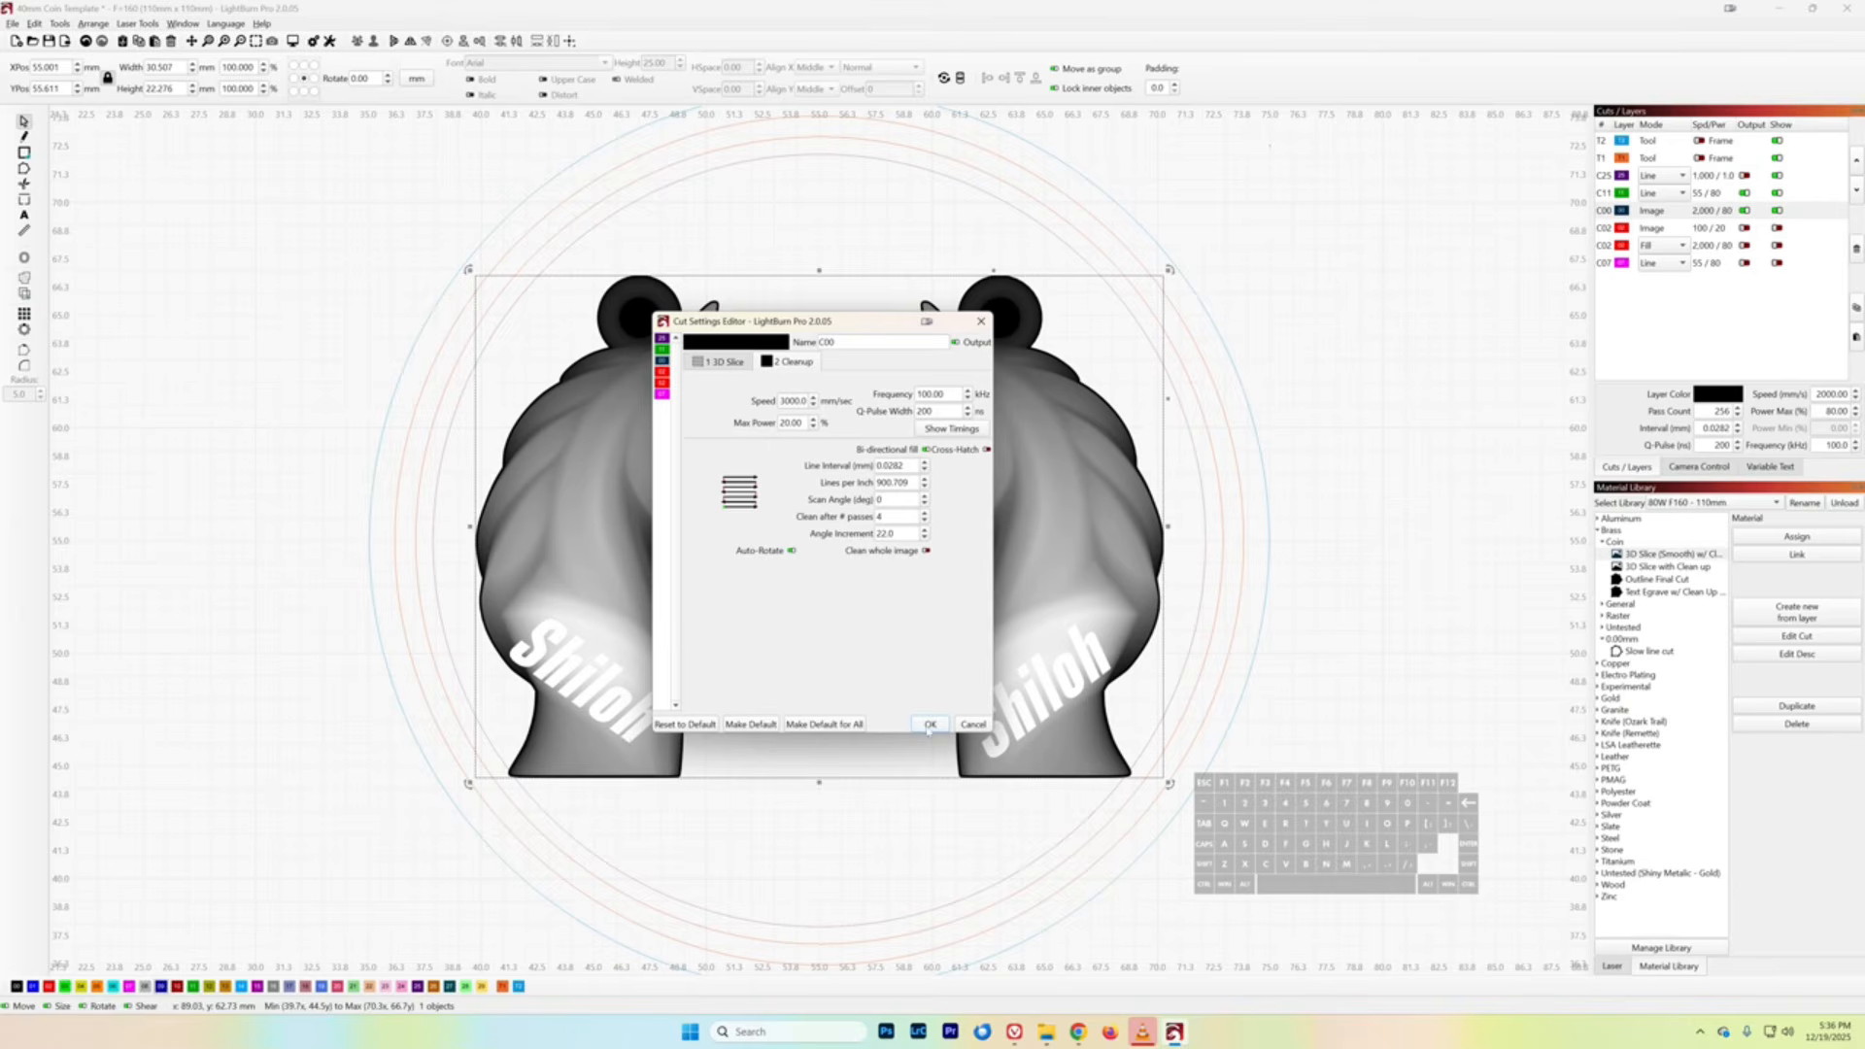
left_click(930, 724)
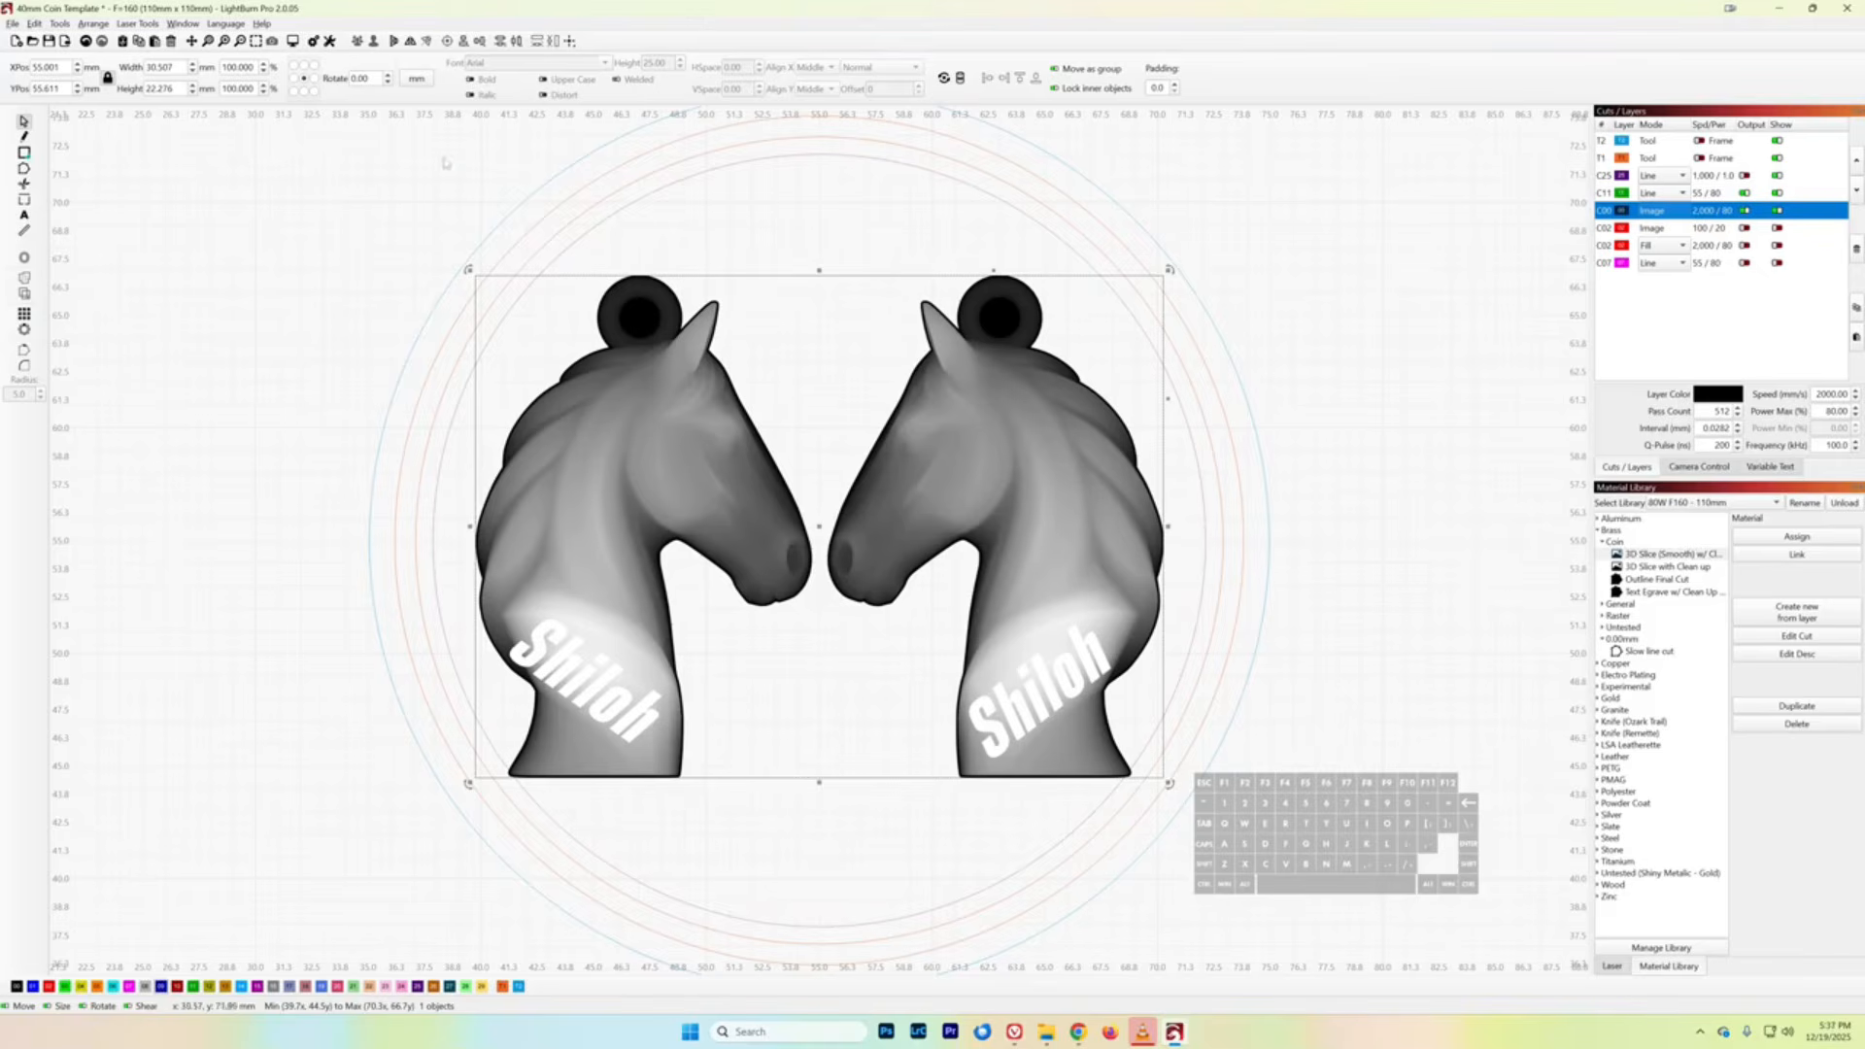
- Save the project as a new file named "Horse Earings Shiloh"
left_click(20, 23)
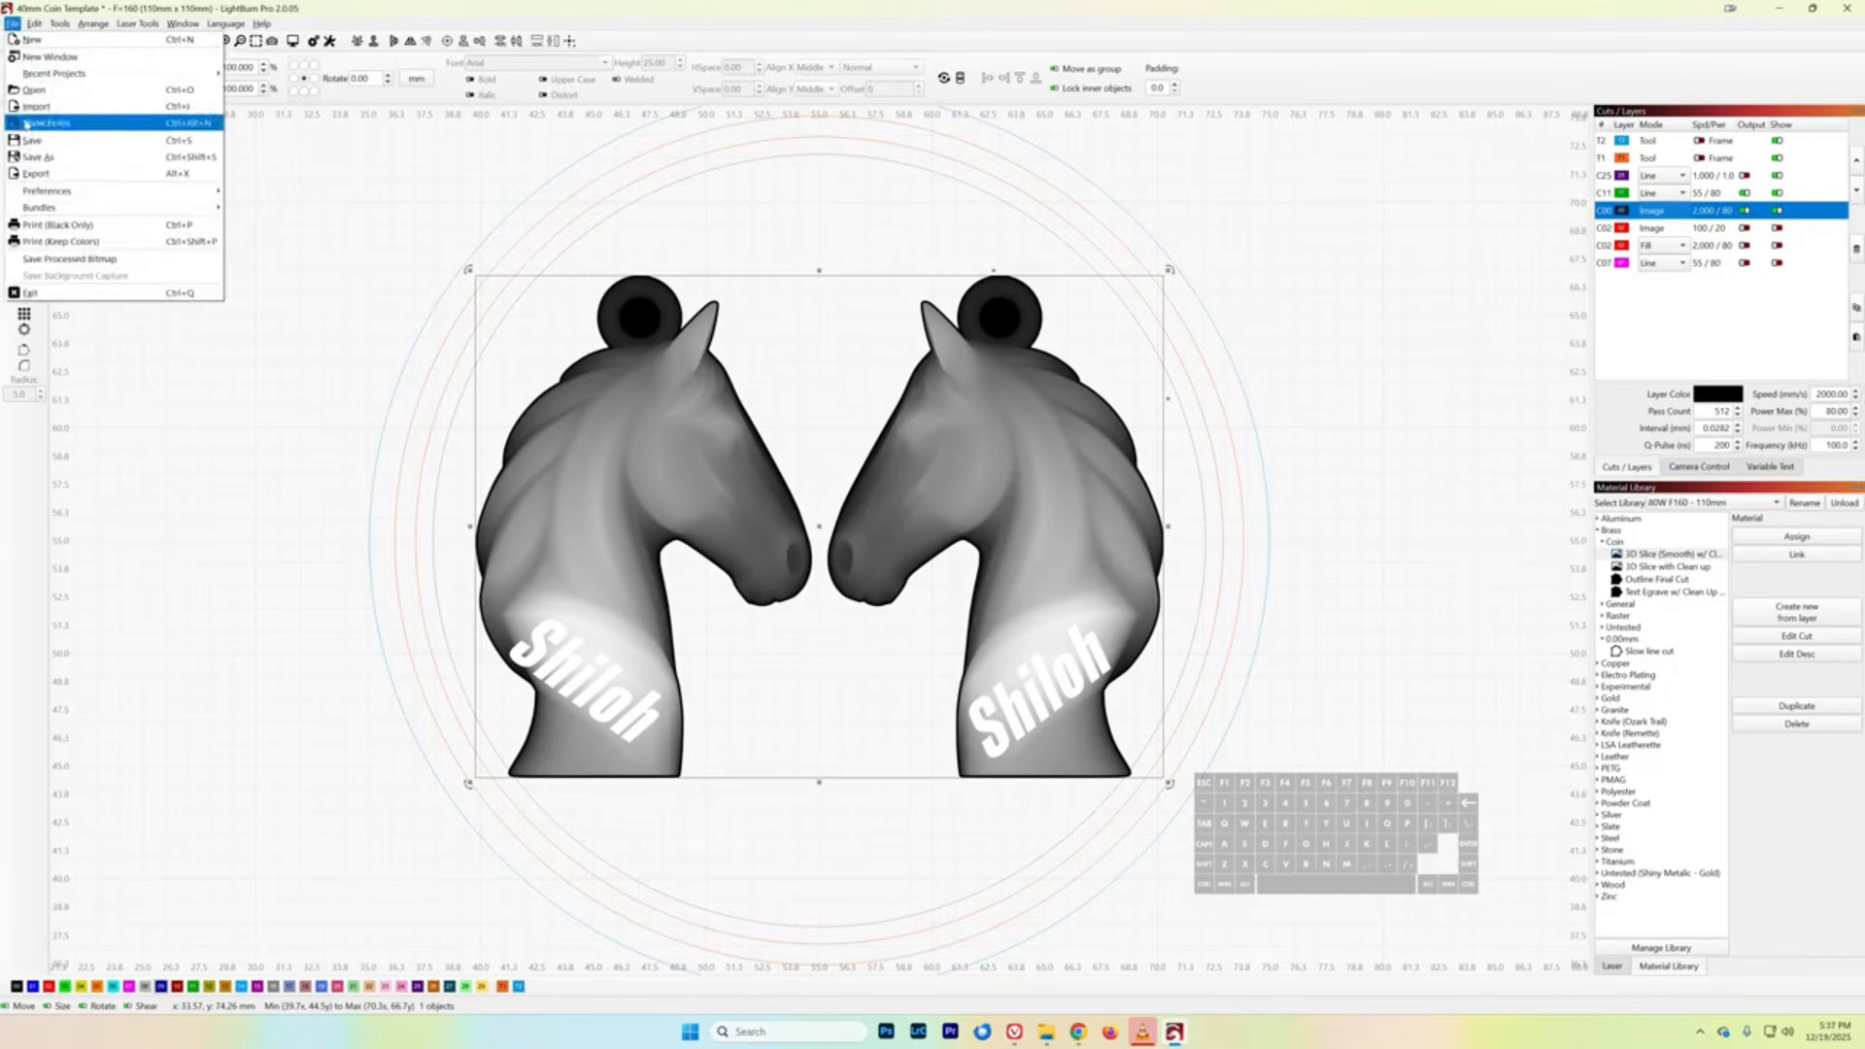
left_click(58, 155)
left_click(573, 660)
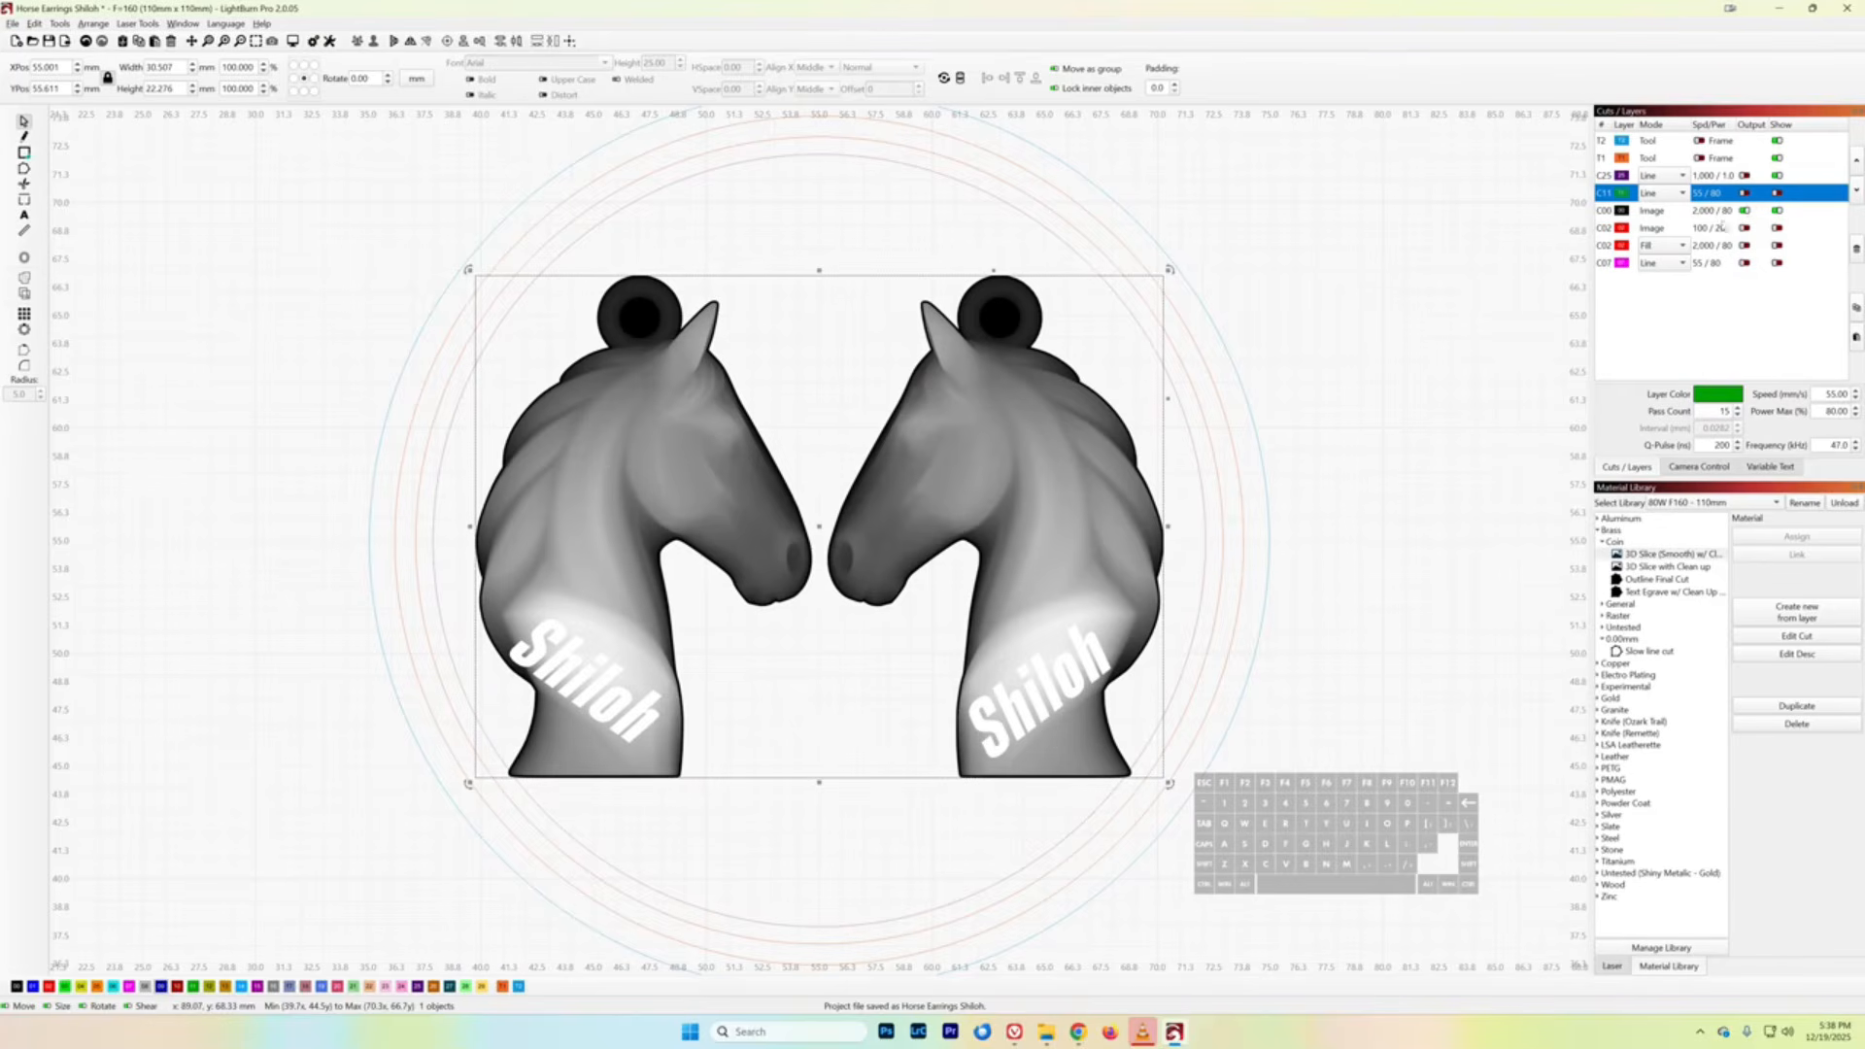
- Disable output and display of layers C11 and C00, and enable both for the red C02 fill layer
left_click(1744, 212)
left_click(1776, 212)
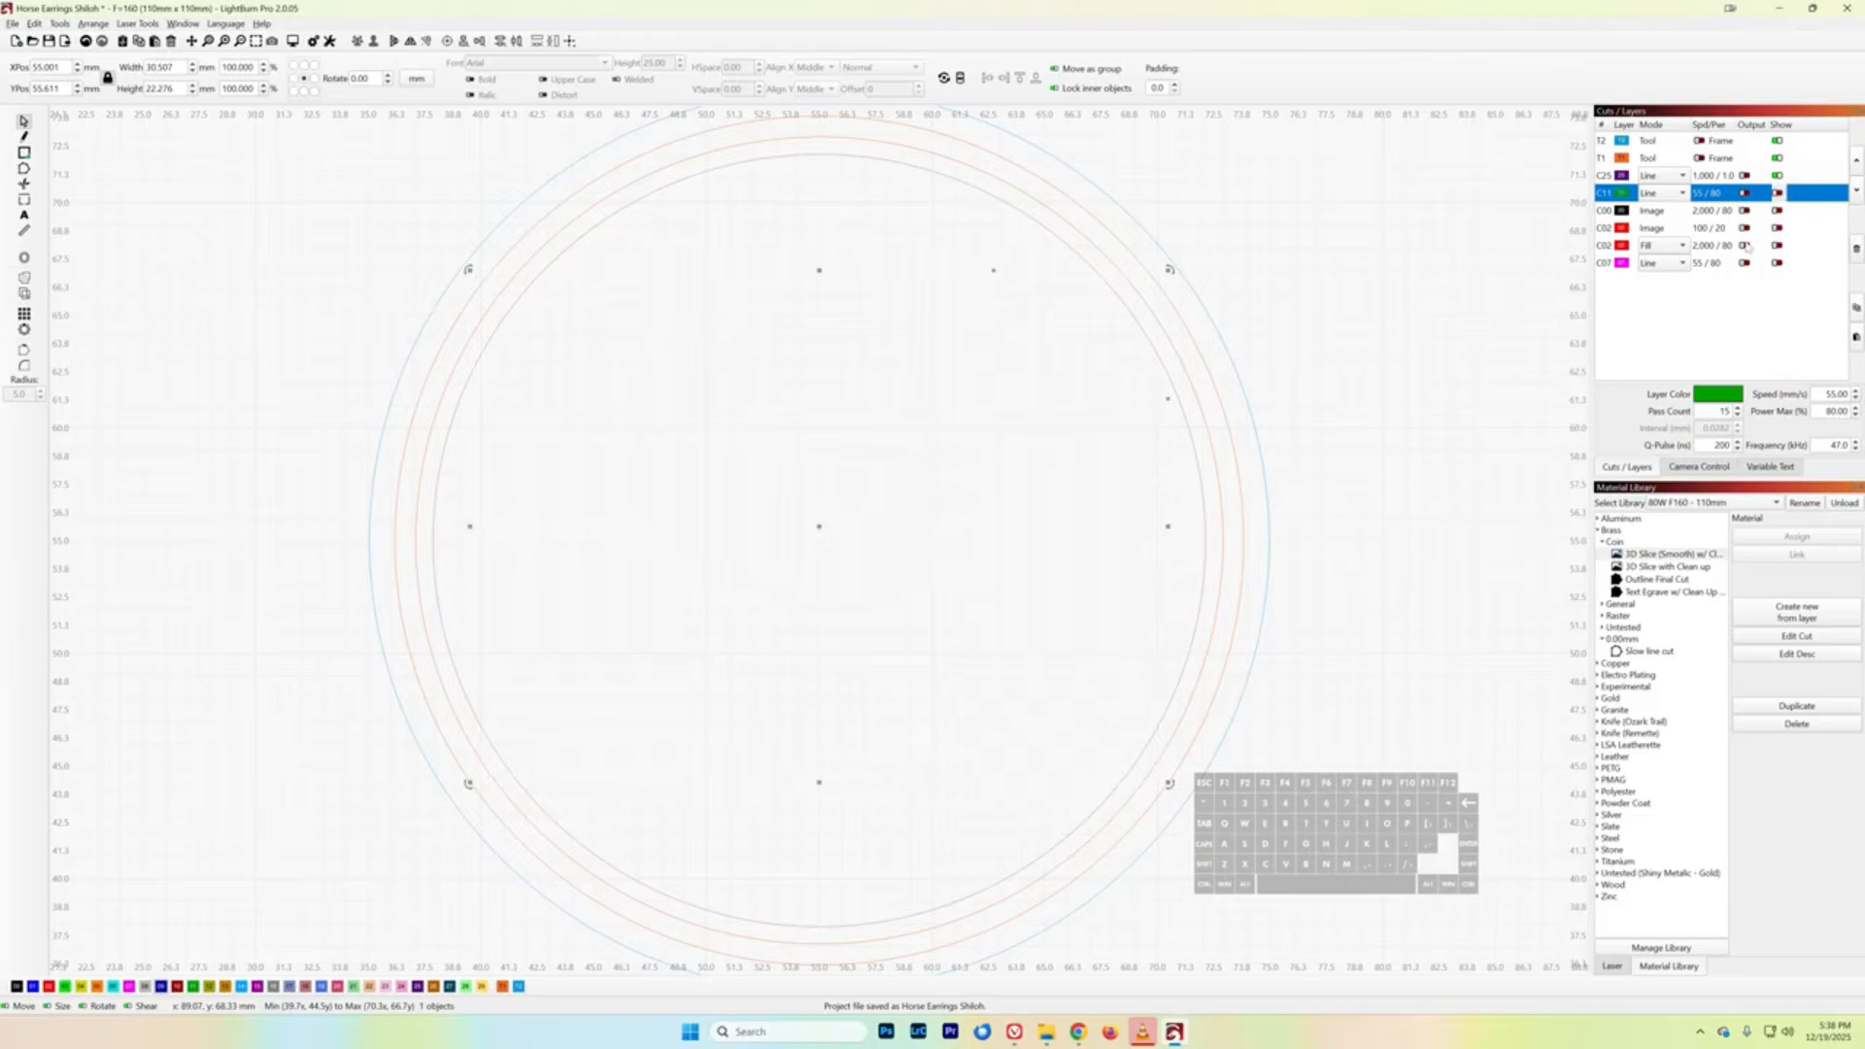
left_click(1744, 245)
left_click(1776, 246)
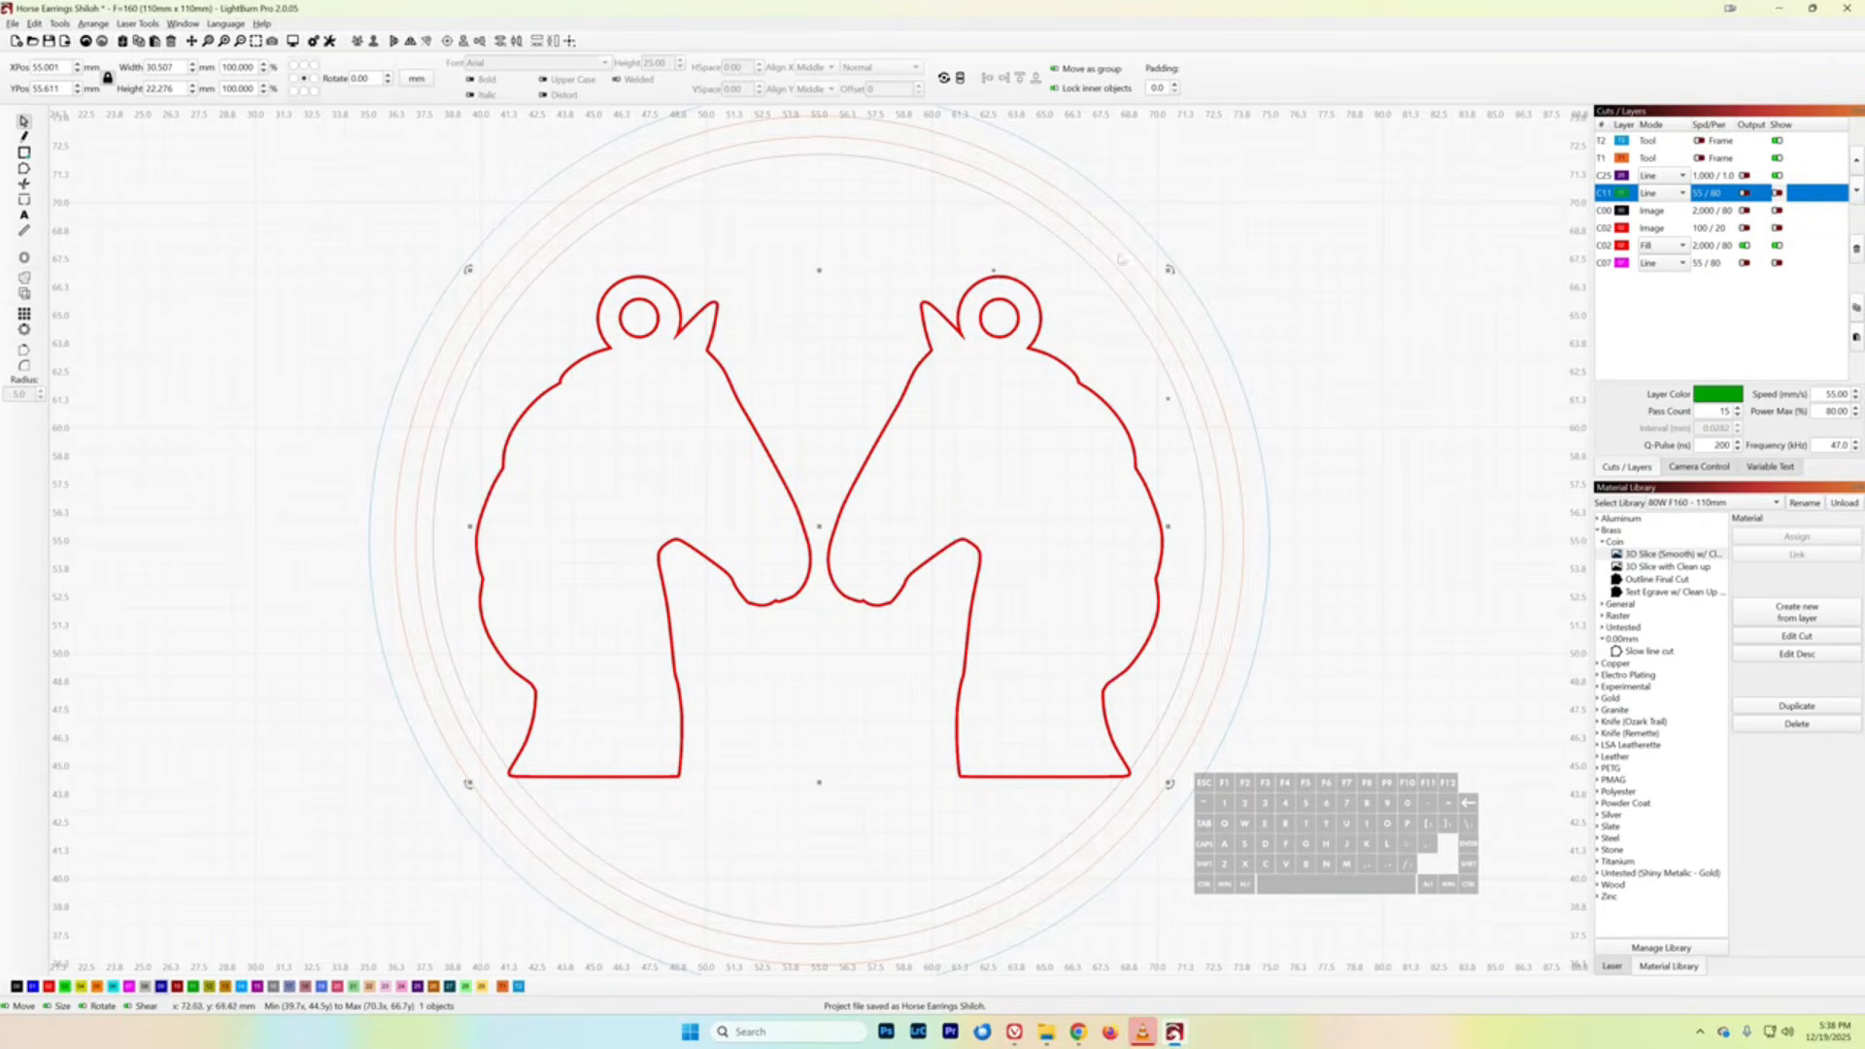
- Preview the red outline fill job, play its toolpath simulation at an increased playback speed, and close the preview
left_click(292, 41)
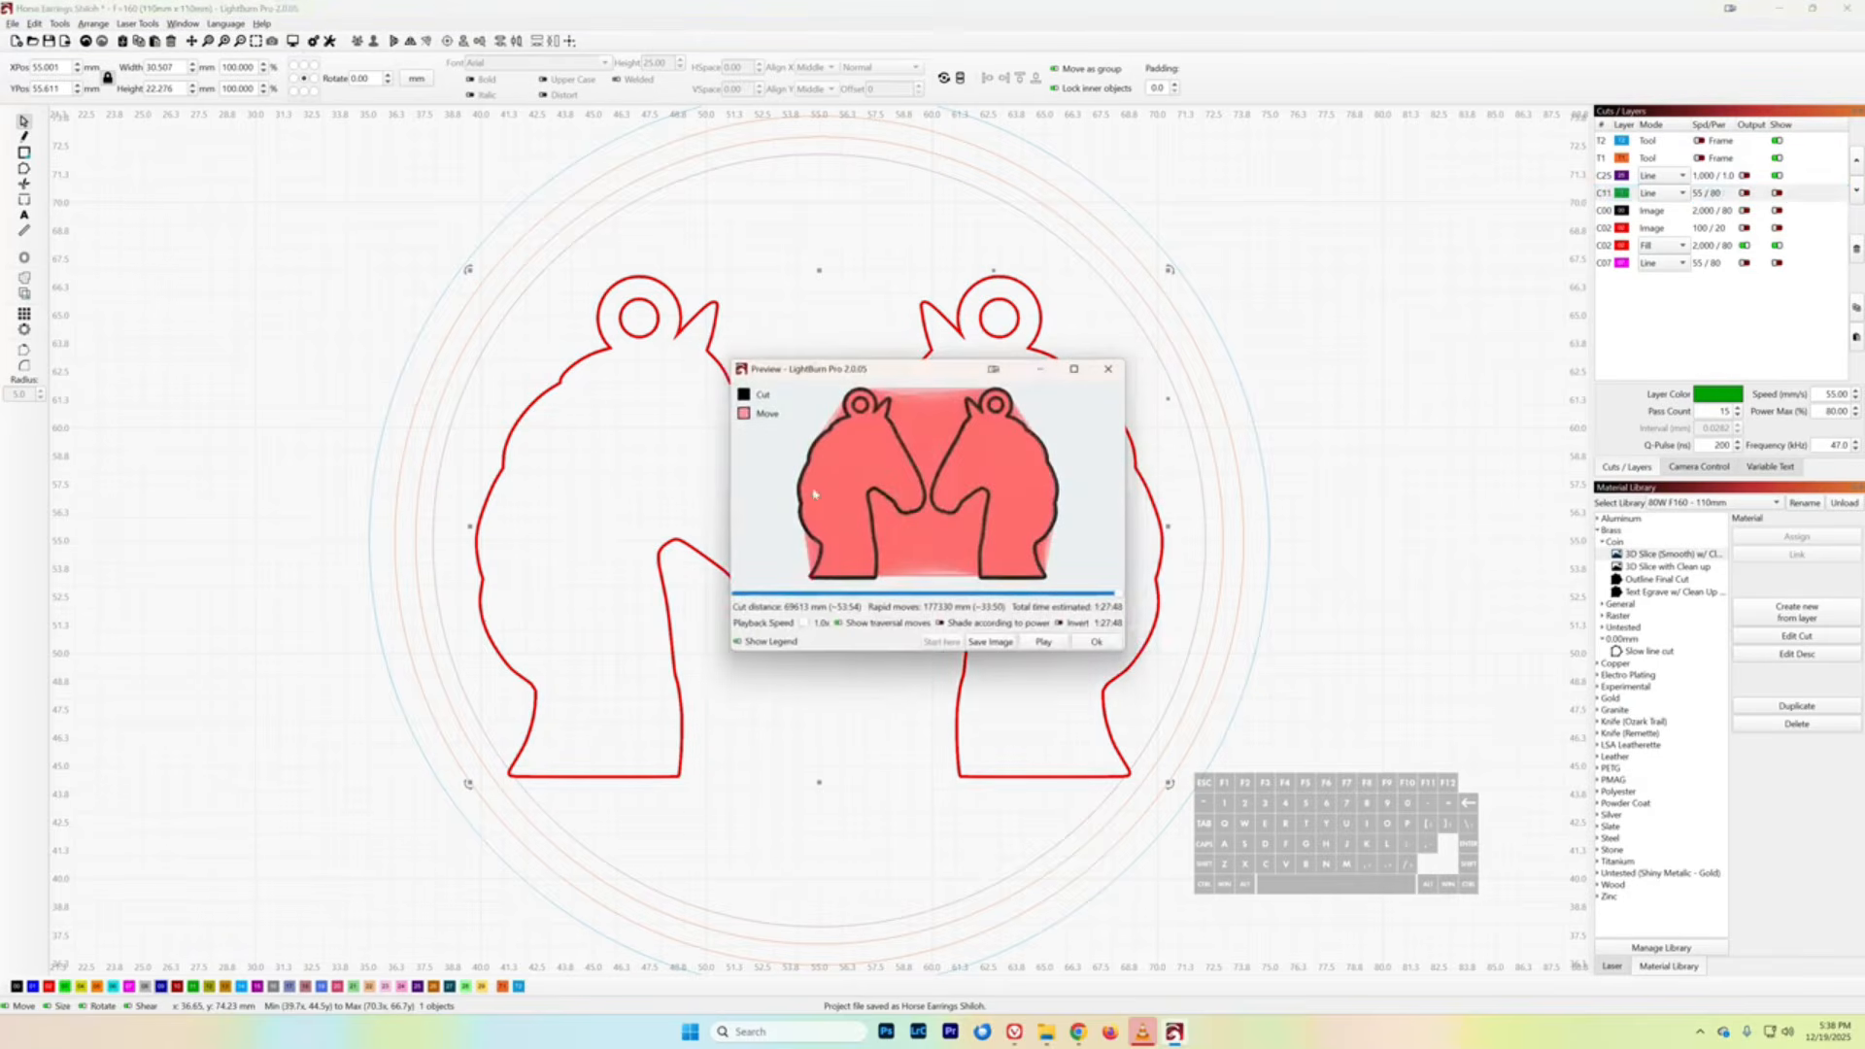
left_click(1057, 645)
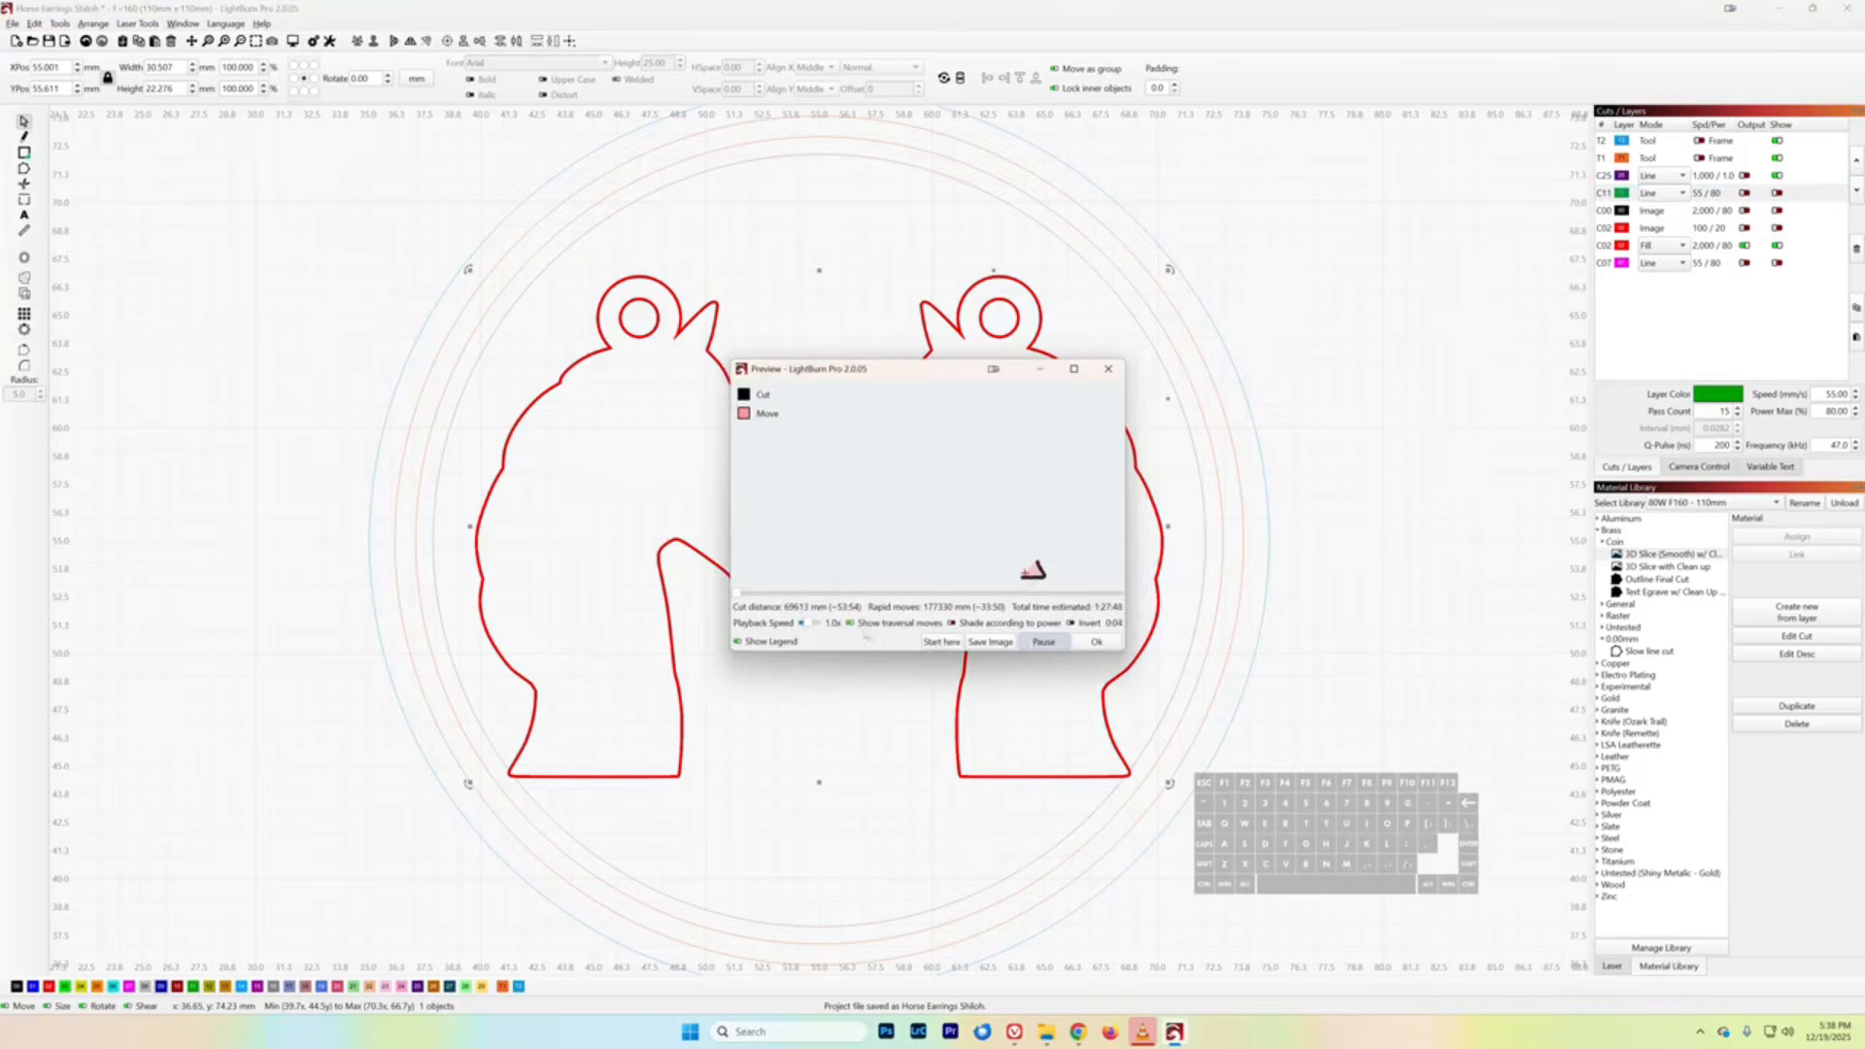
left_click_drag(814, 629, 825, 622)
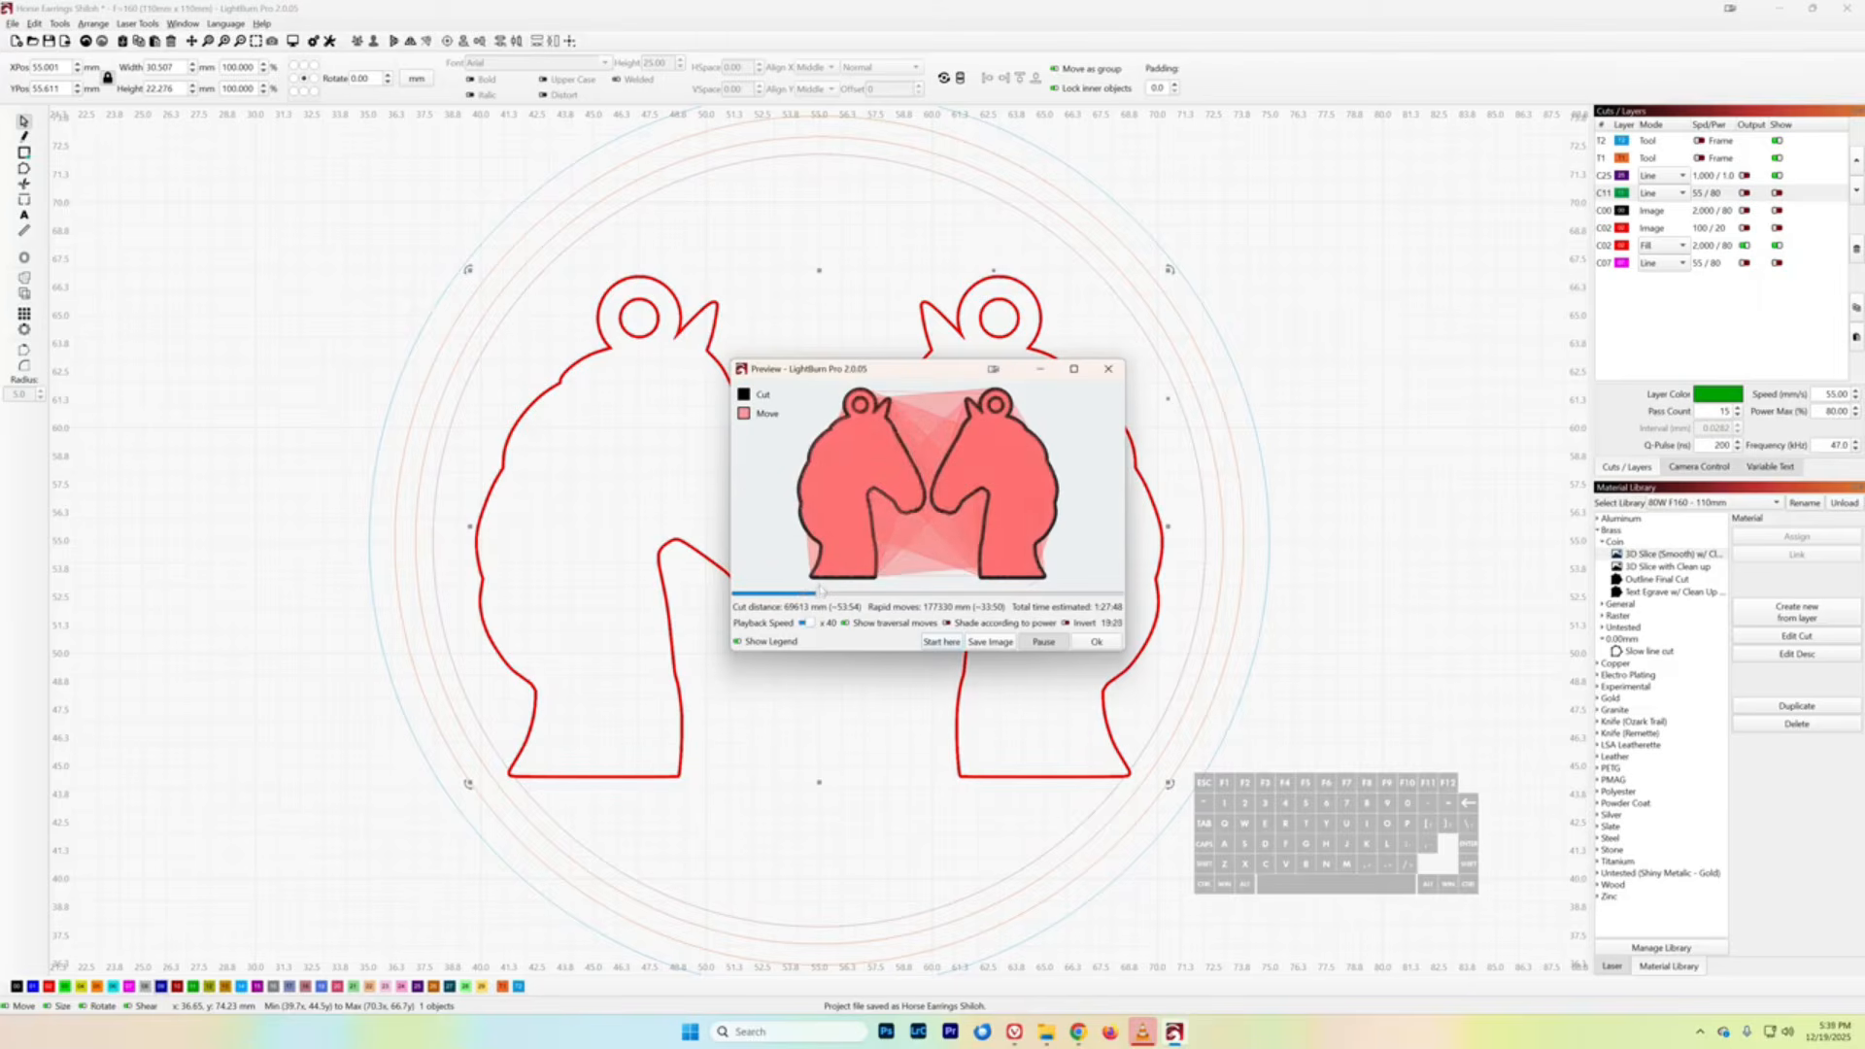
left_click(1095, 641)
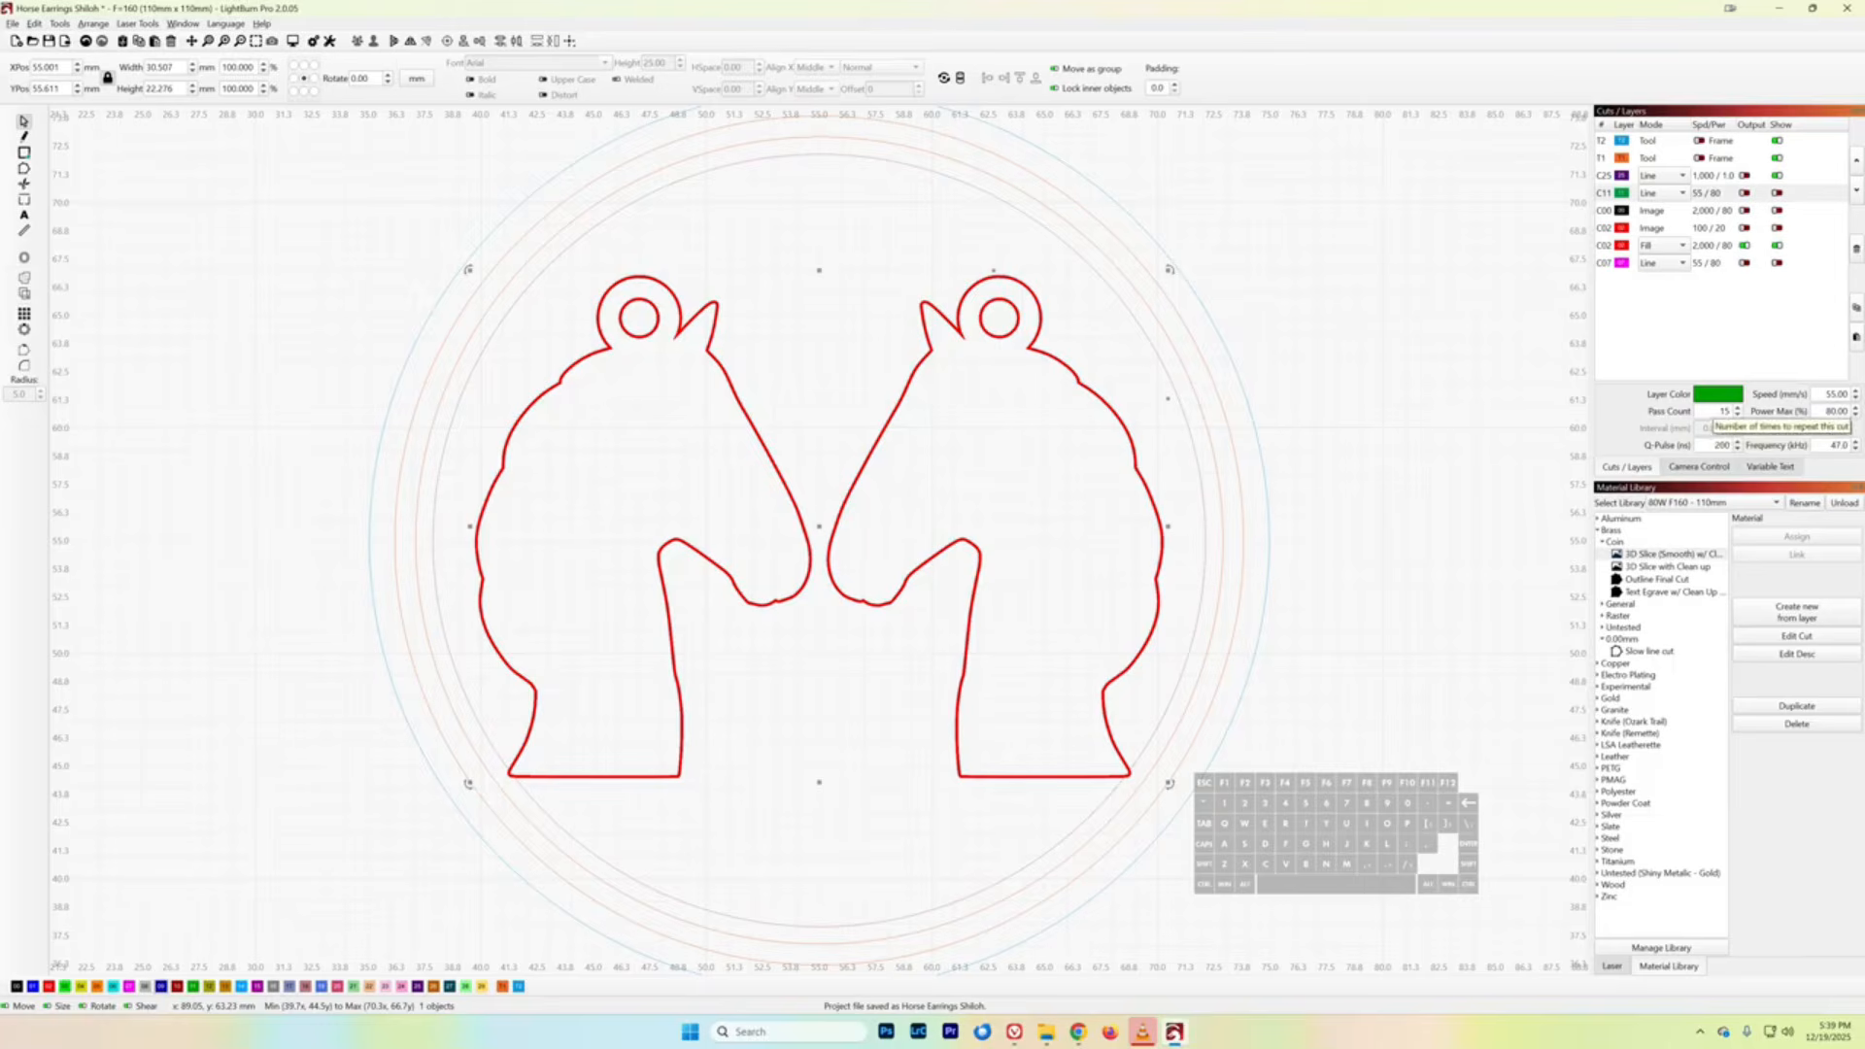
- Disable output and display of the red C02 fill layer, and enable both for the magenta C07 line layer
double_click(1724, 411)
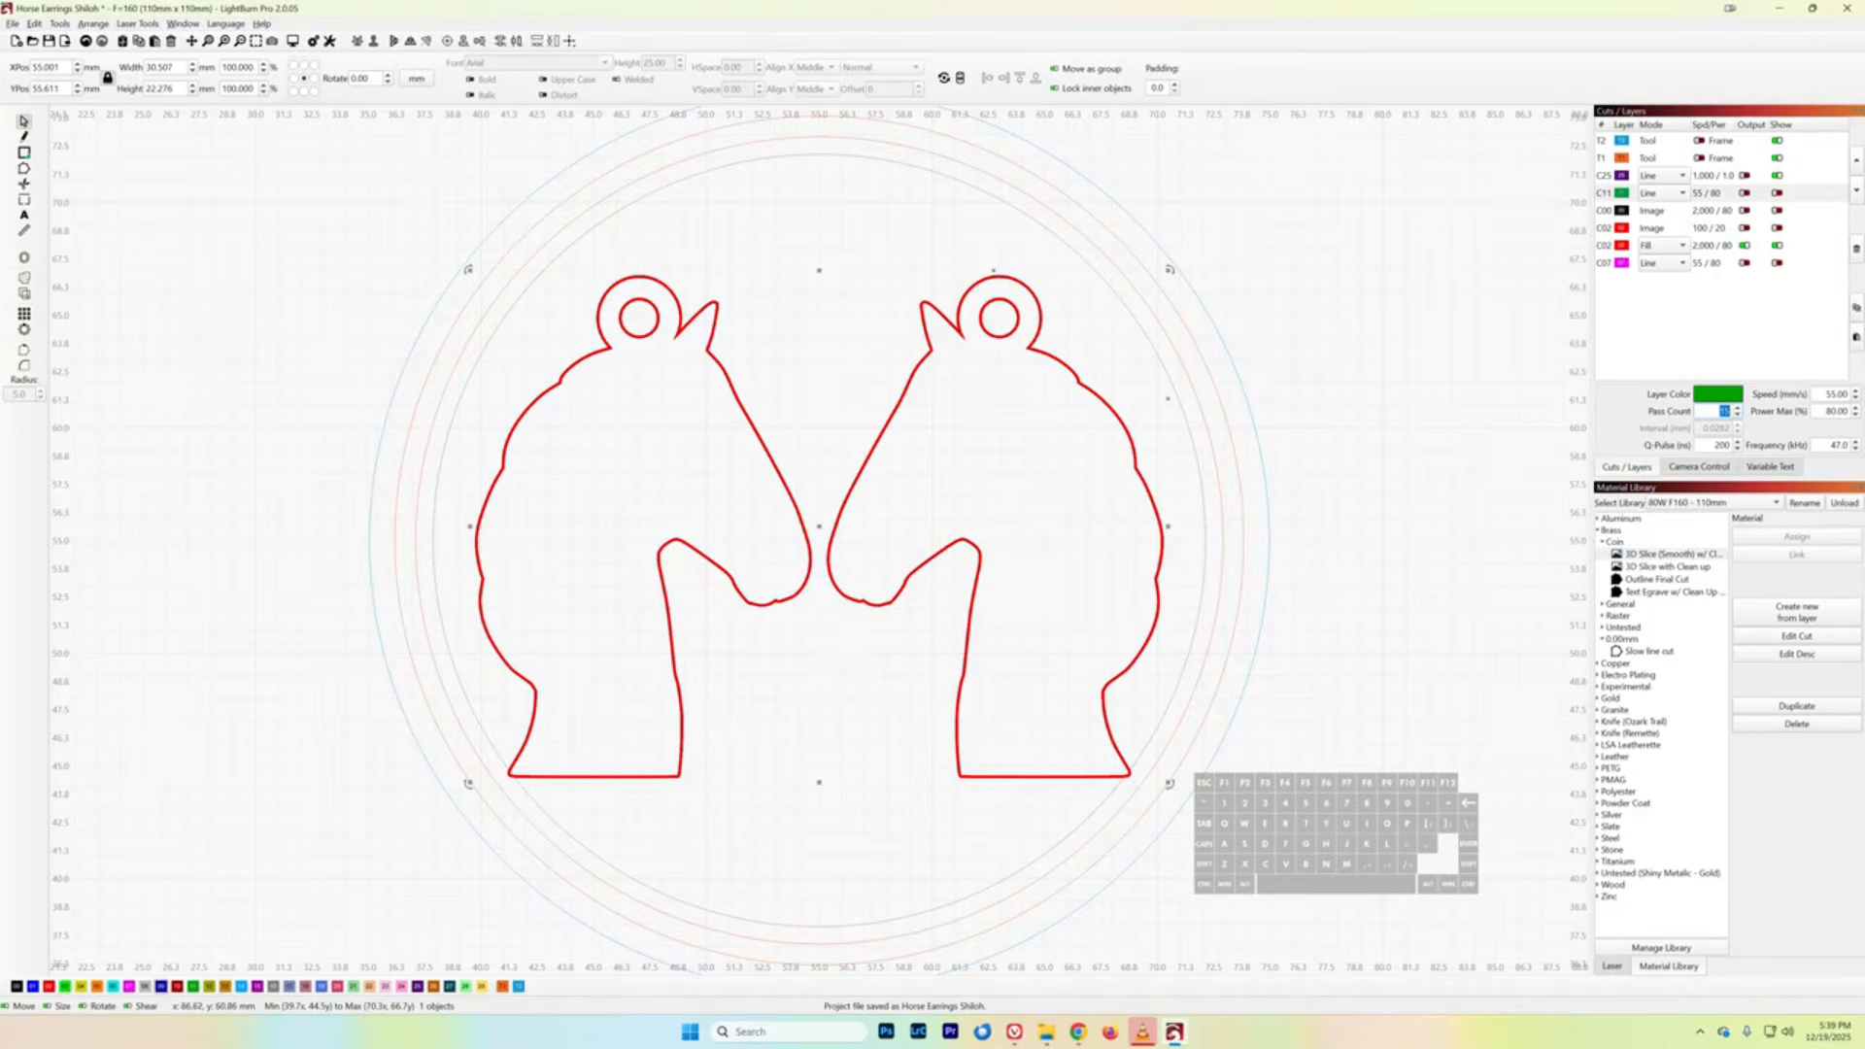
left_click(1745, 246)
left_click(1776, 246)
left_click(1745, 263)
left_click(1776, 263)
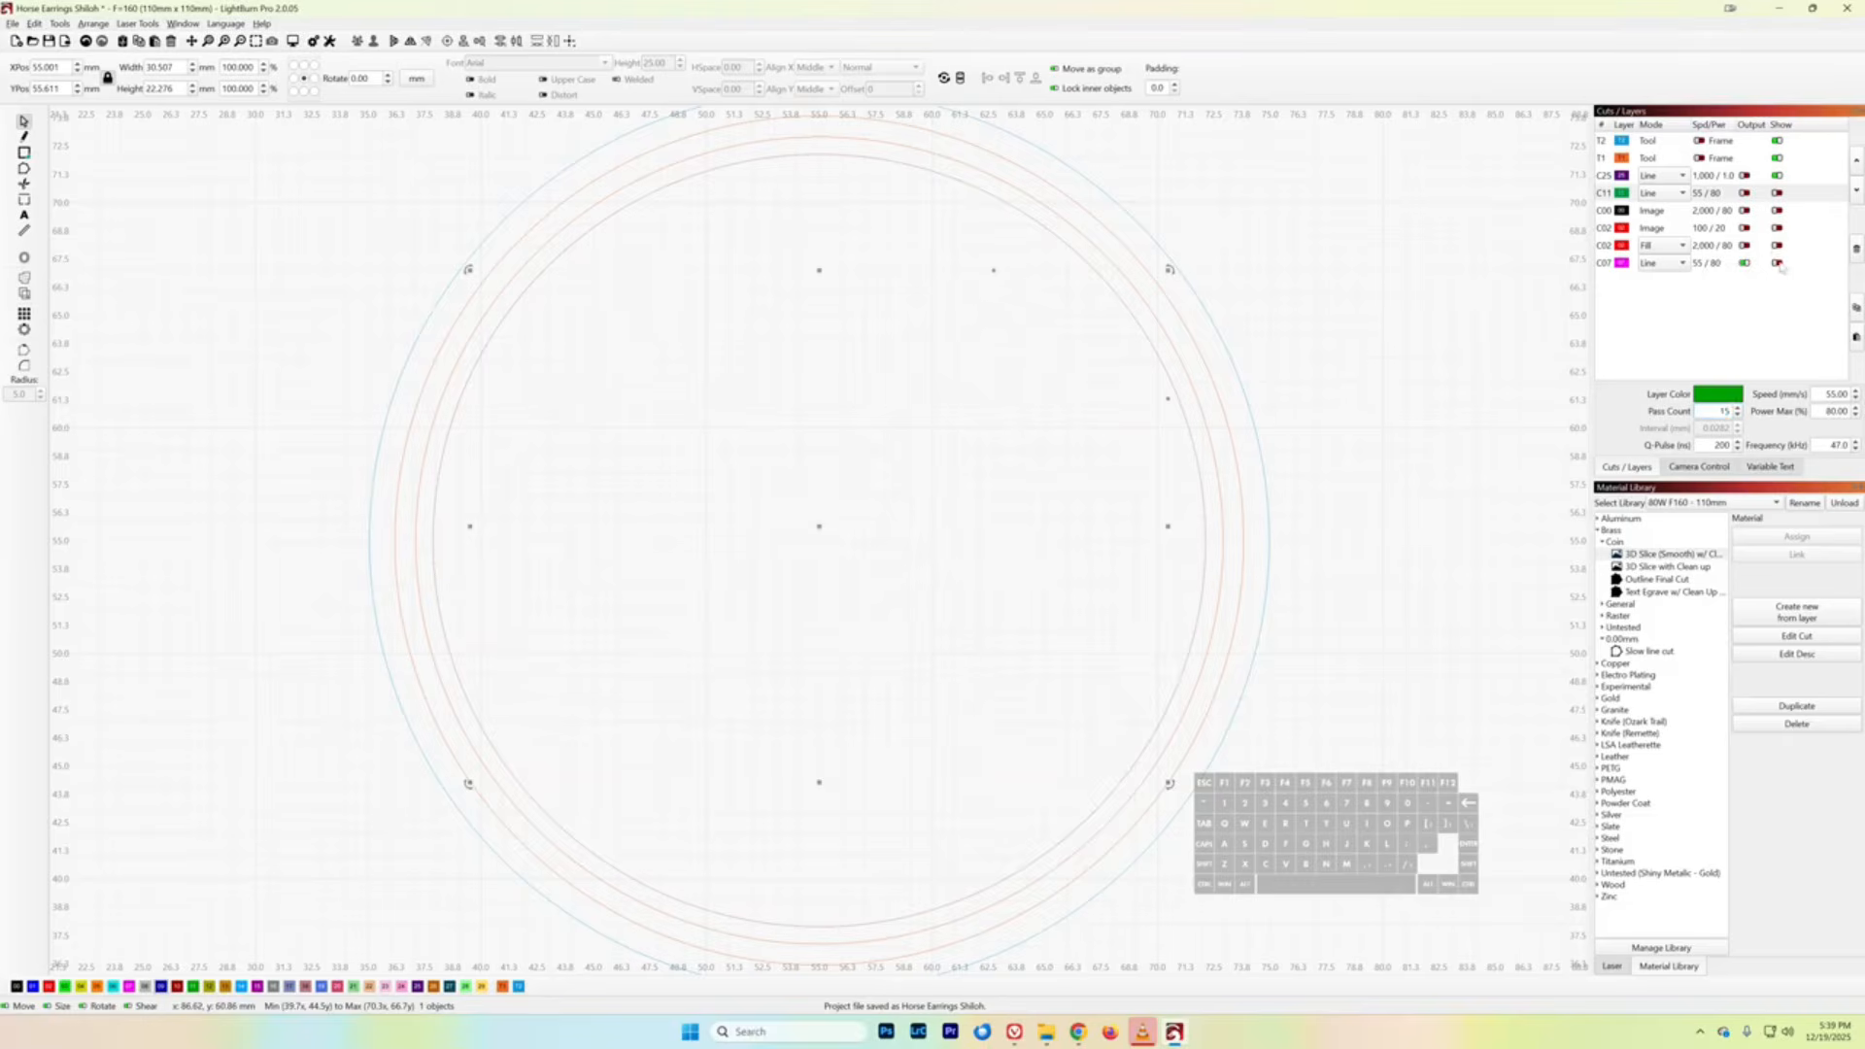